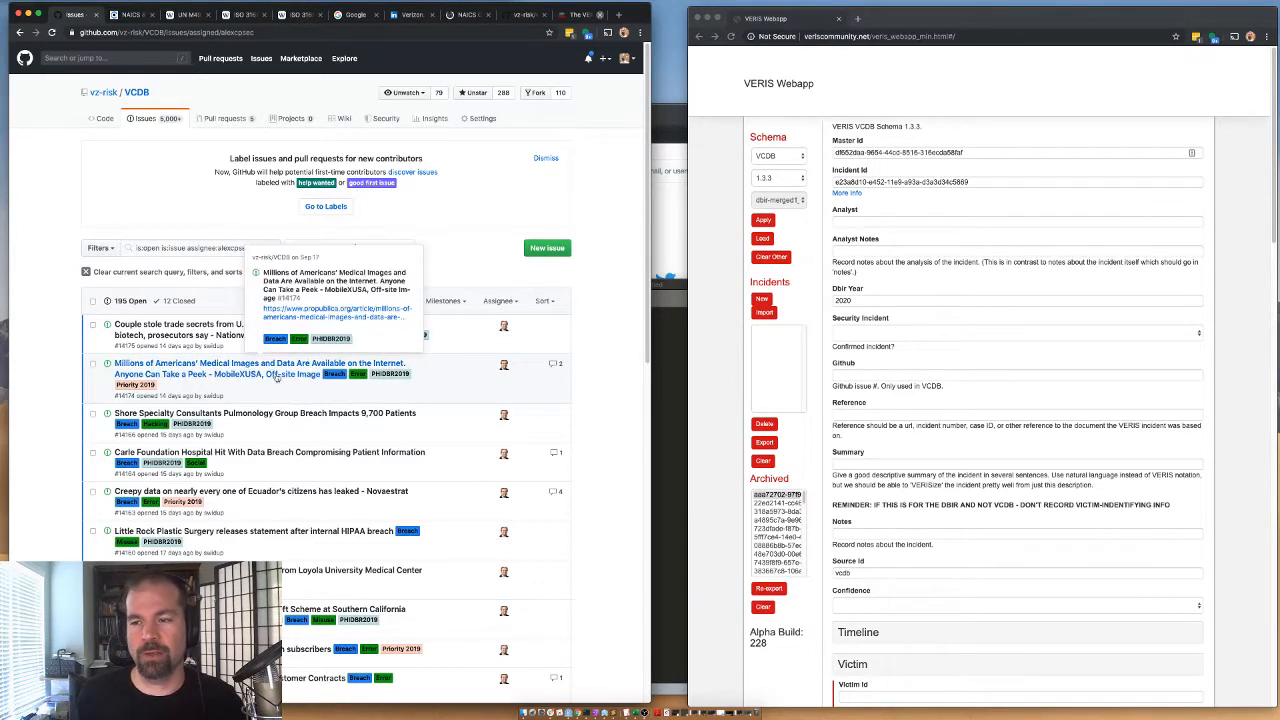
Open the VCDB issue about Americans' medical images exposed online and load its three linked articles in separate background tabs.
click(143, 366)
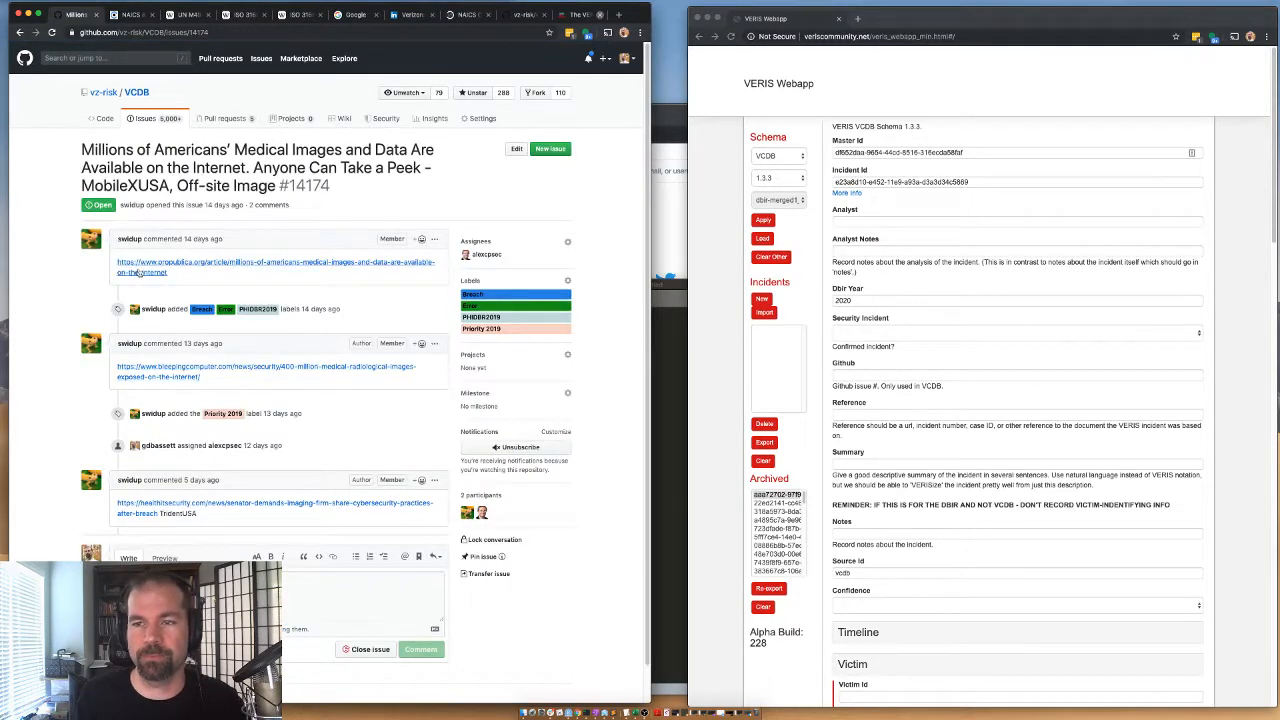
right_click(147, 273)
click(160, 276)
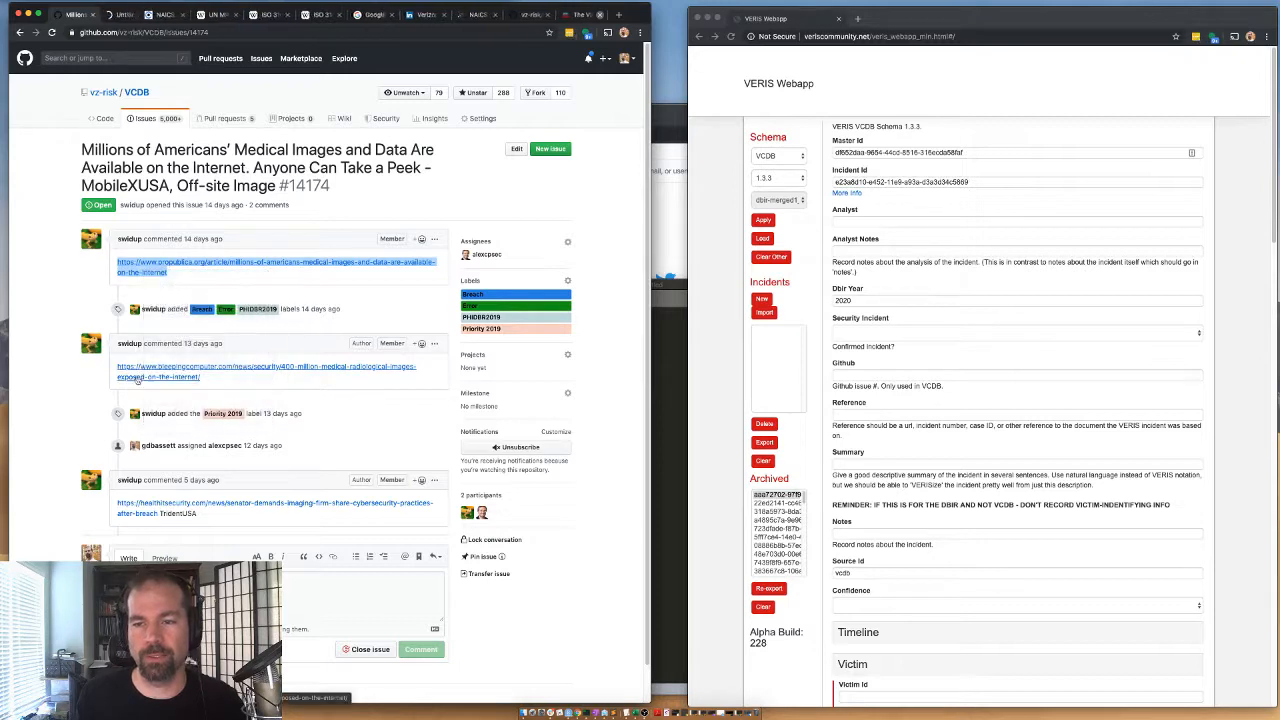
right_click(143, 372)
click(156, 381)
right_click(131, 500)
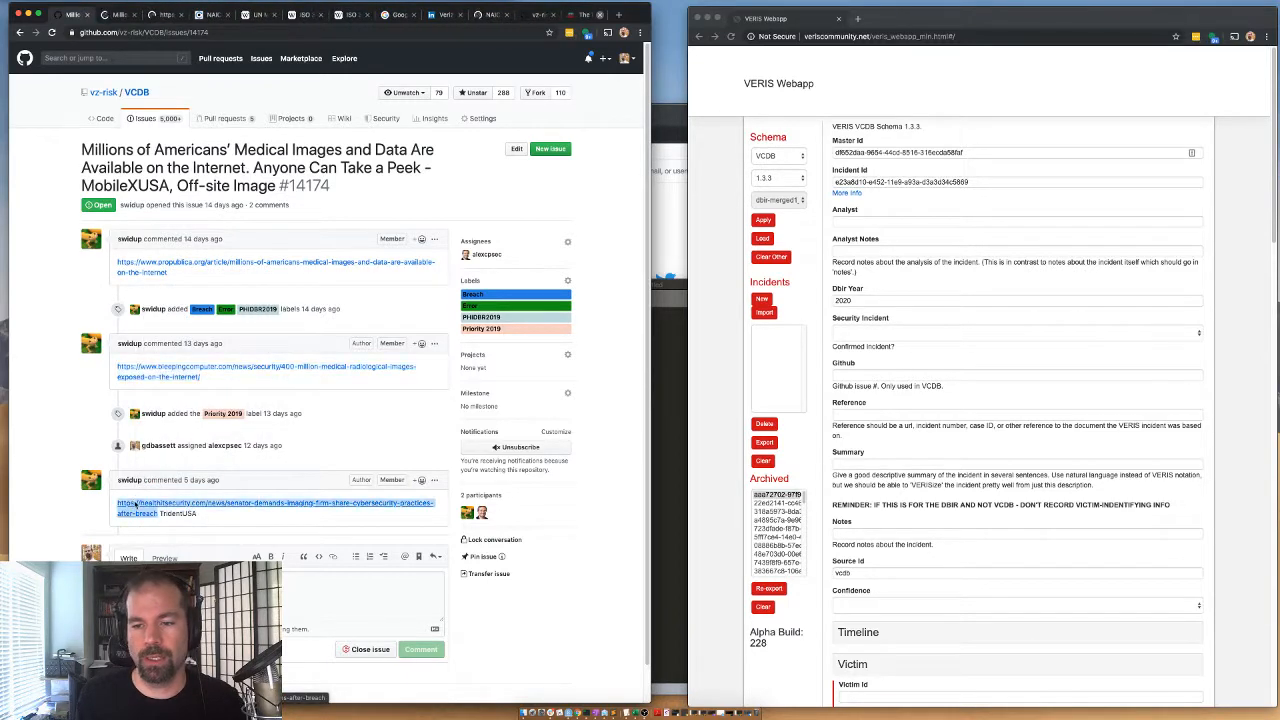
click(150, 509)
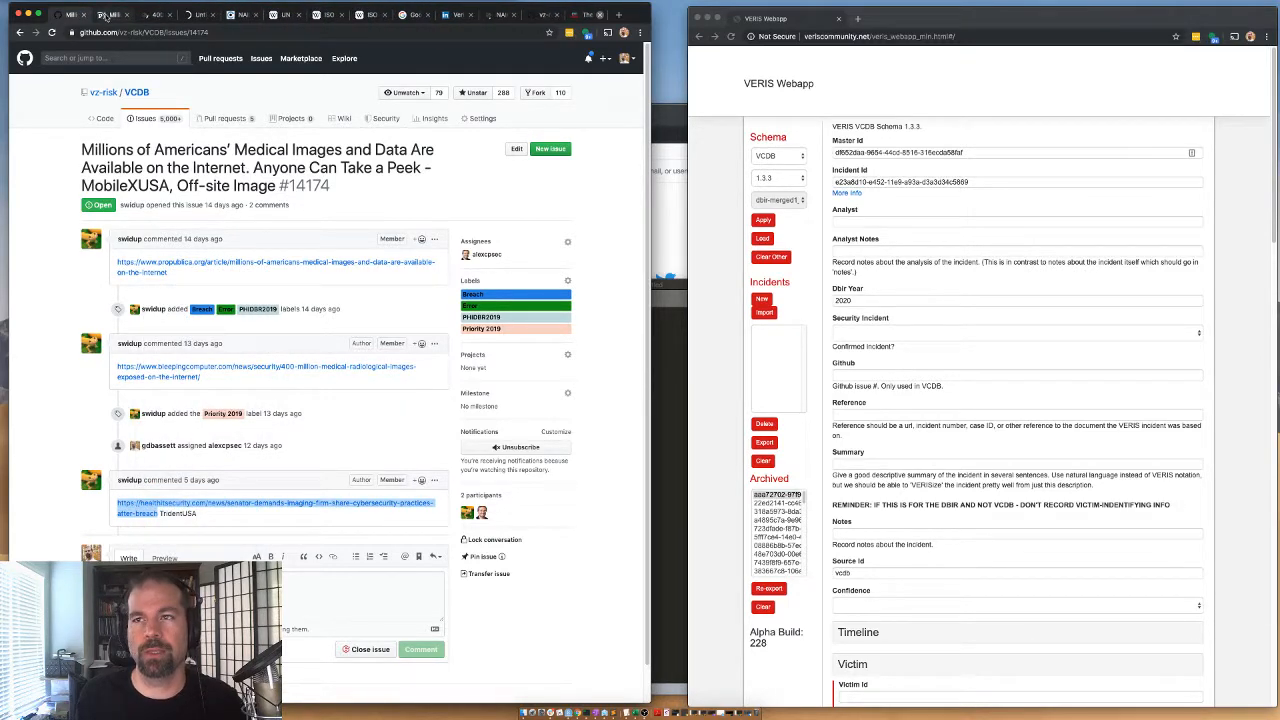
View the ProPublica article, dismiss its newsletter sign-up prompt, and read the headline, summary and opening paragraphs.
click(110, 16)
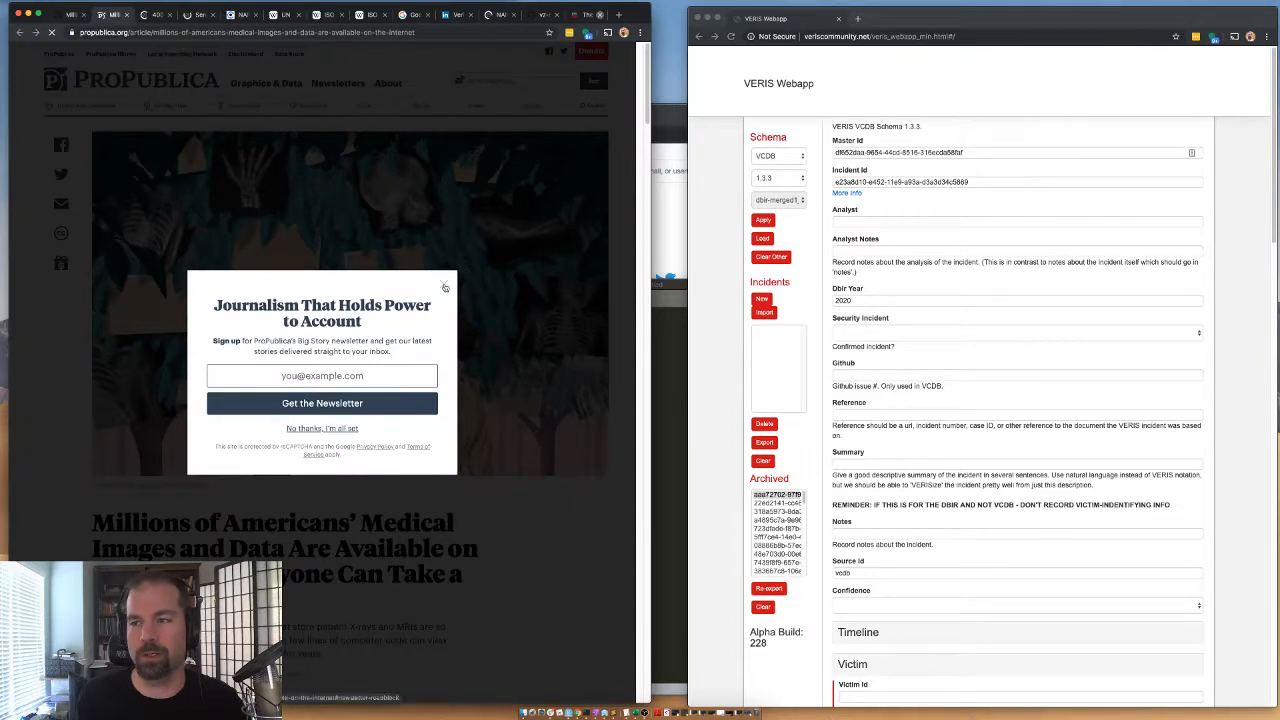
click(444, 285)
scroll(160, 300, down, 5)
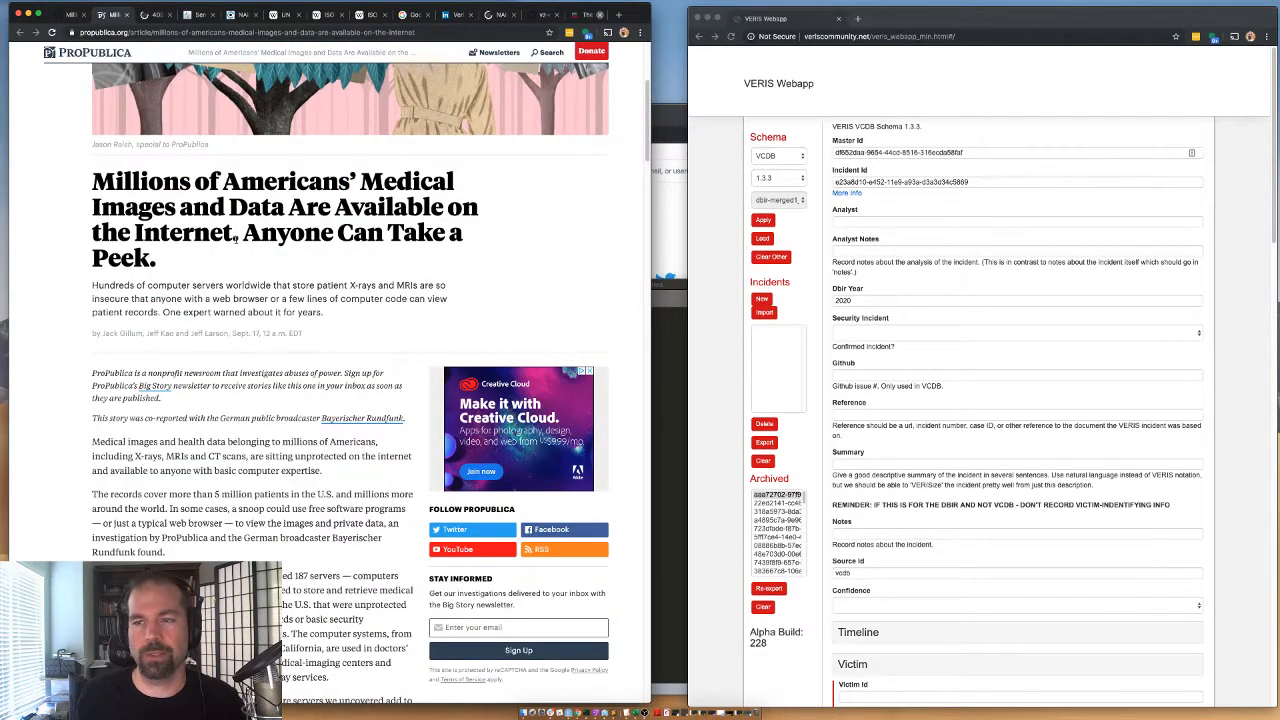
scroll(268, 260, down, 1)
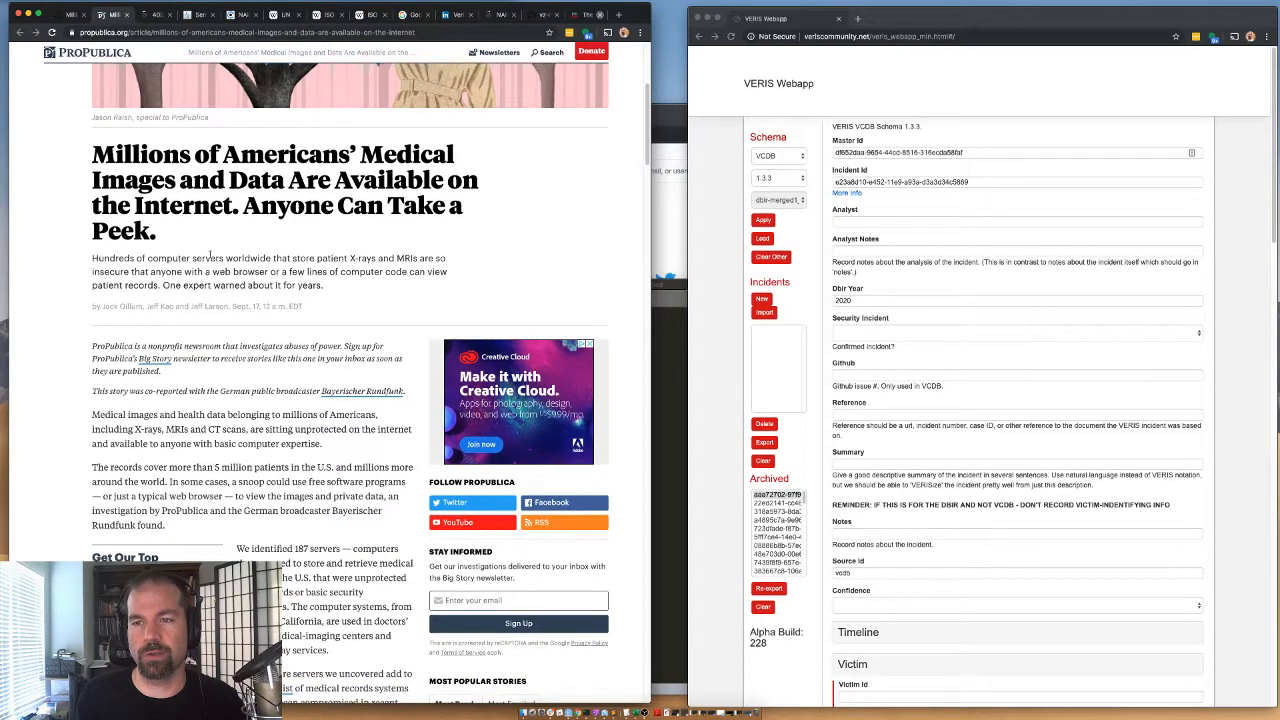
double_click(262, 258)
drag(264, 259, 248, 295)
click(354, 269)
click(178, 268)
scroll(254, 300, down, 2)
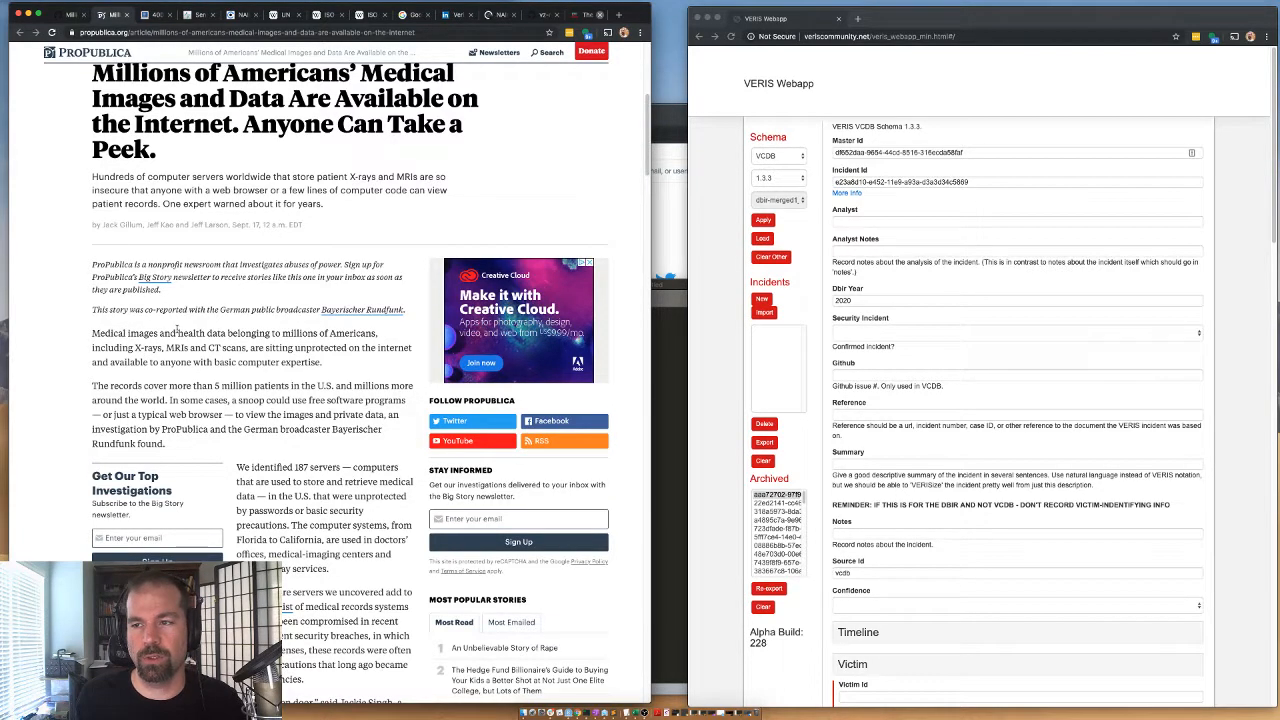
scroll(130, 362, down, 2)
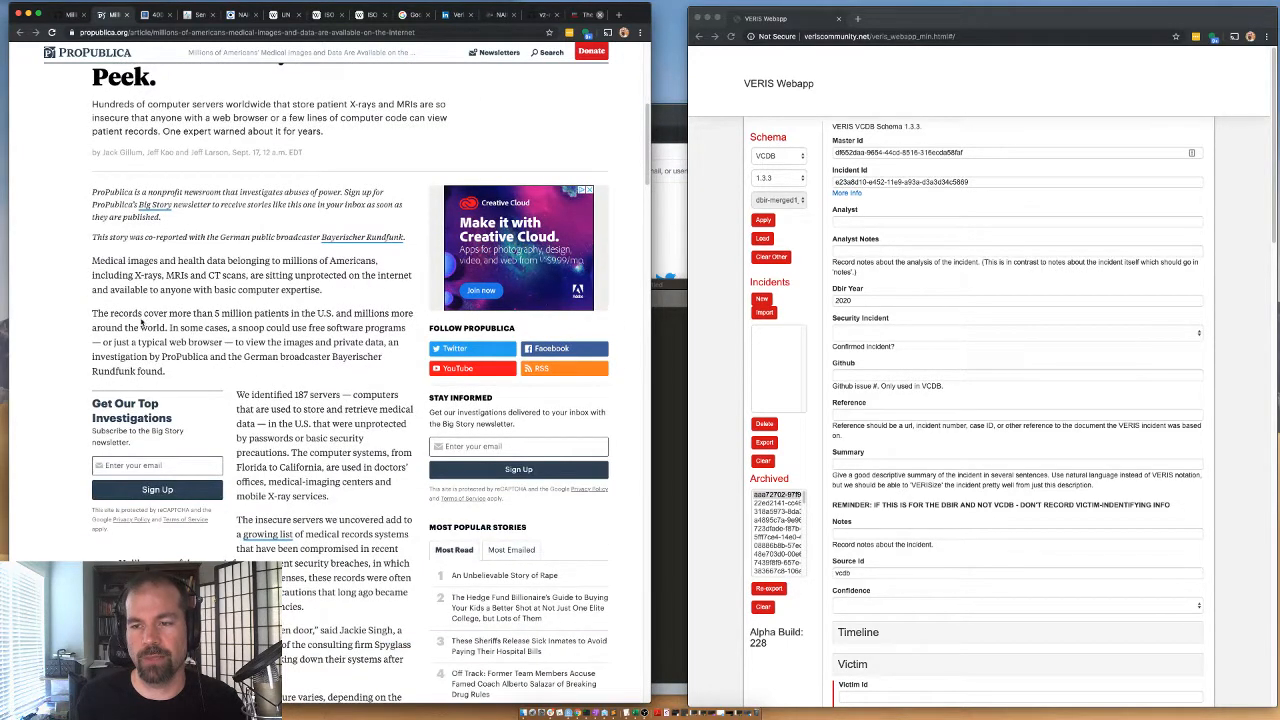
Read the article's passages on the unprotected servers, the compromised medical records systems and MobilexUSA's exposure.
drag(257, 402, 349, 404)
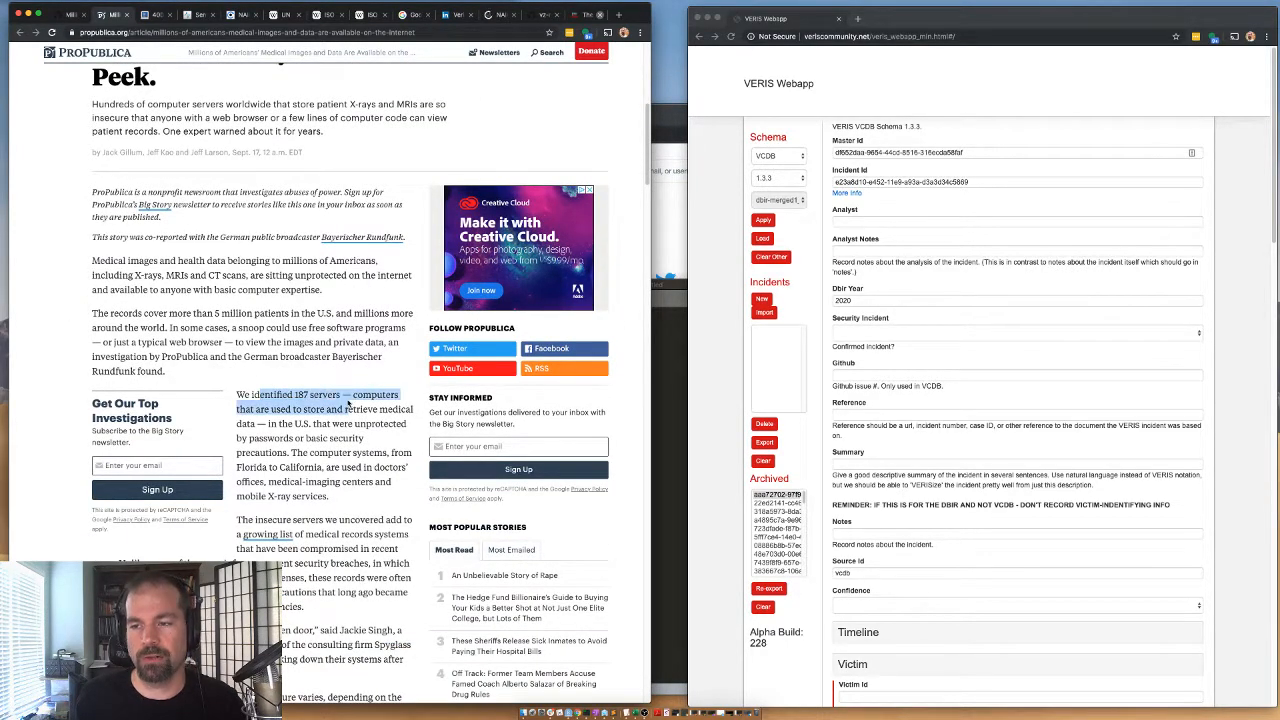
click(295, 409)
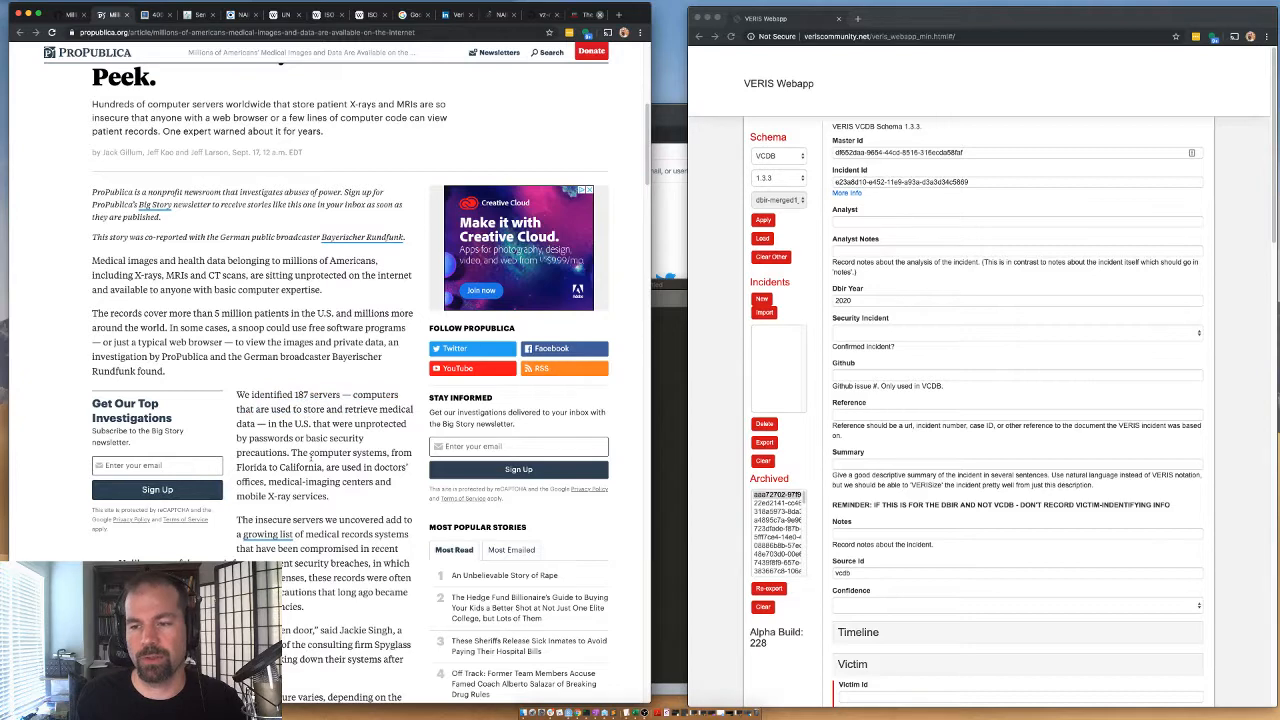
scroll(310, 456, down, 4)
drag(294, 372, 366, 401)
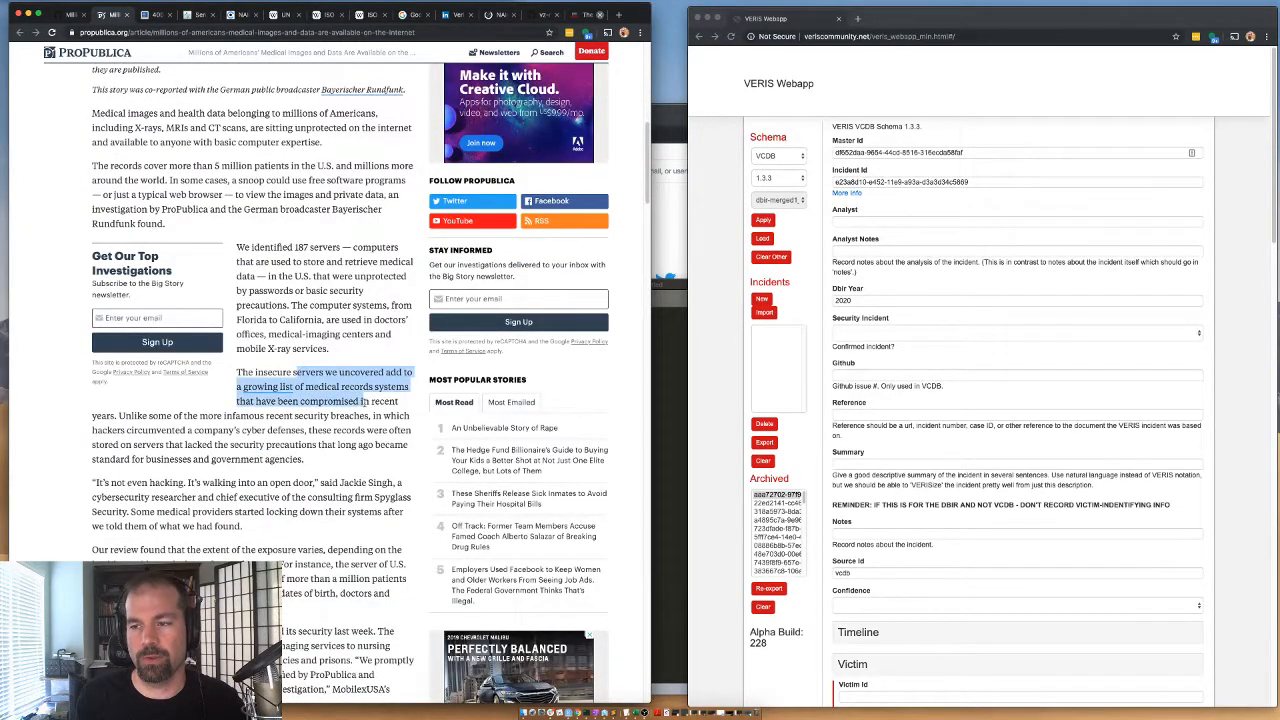
click(366, 401)
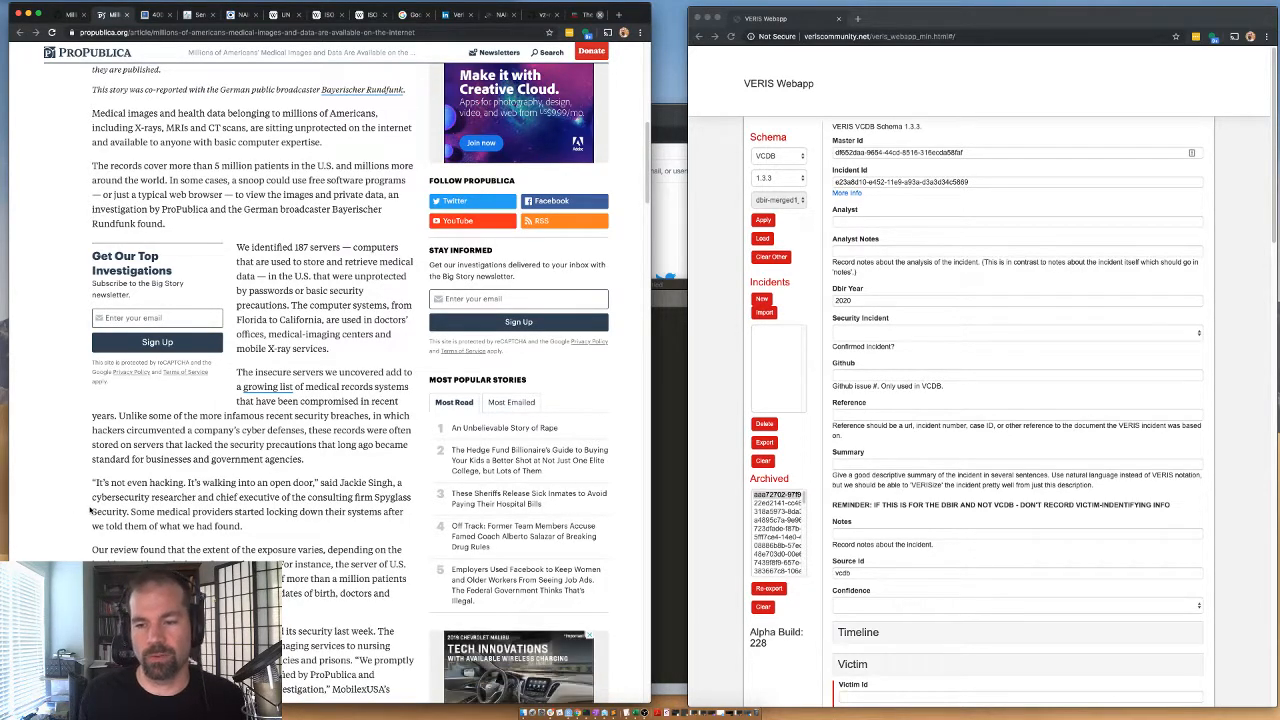
scroll(150, 498, down, 5)
scroll(148, 500, down, 3)
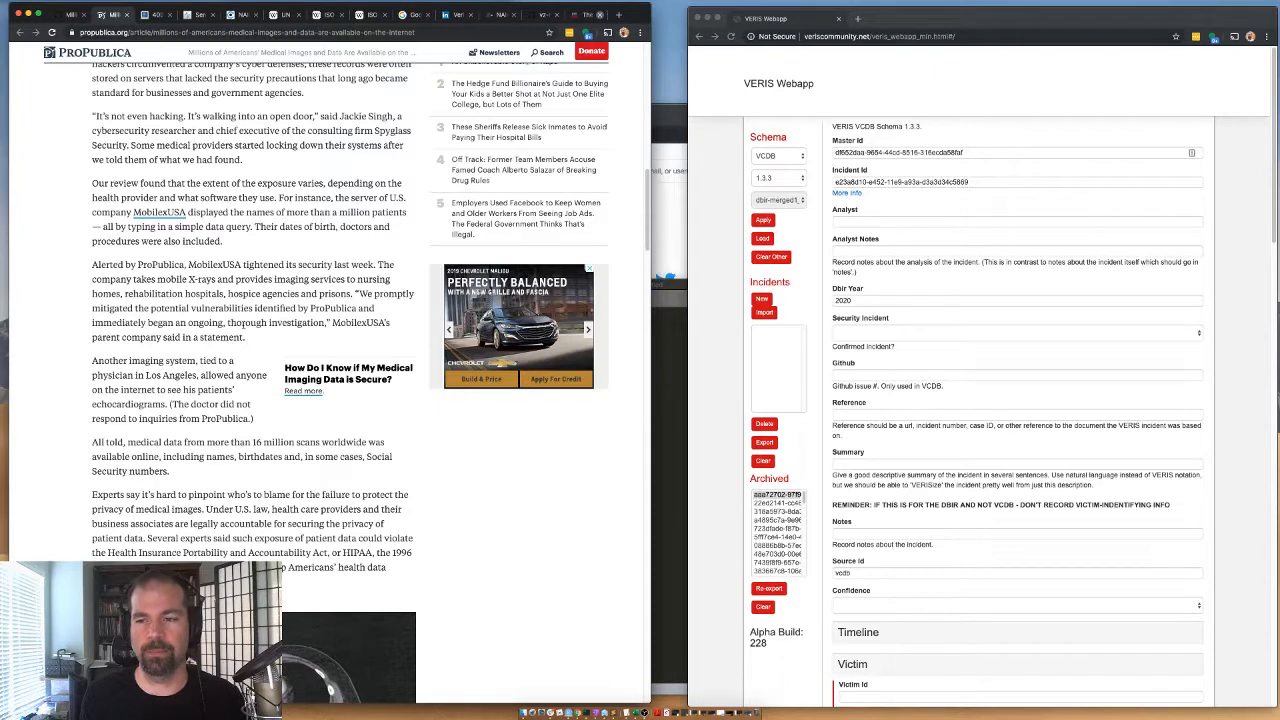
Recheck the article's opening paragraphs for the number of servers and the patients and countries affected.
scroll(117, 470, up, 5)
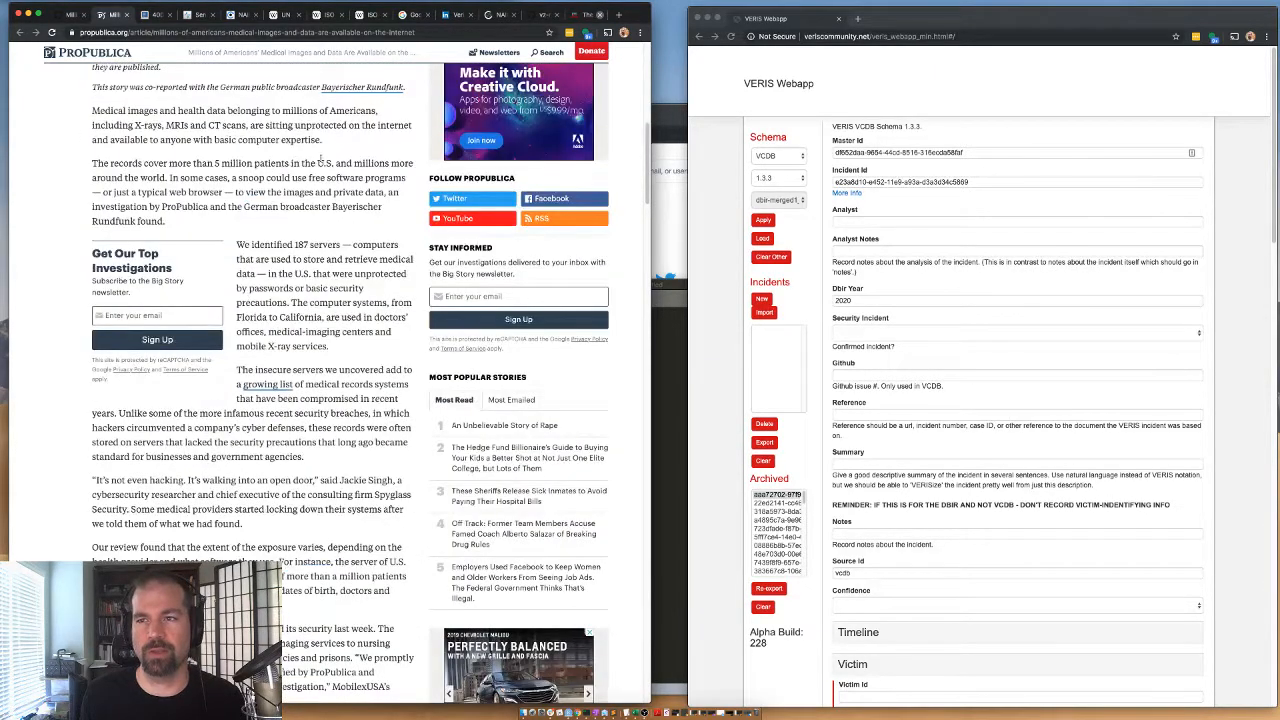
drag(294, 246, 310, 247)
click(310, 247)
scroll(276, 406, up, 5)
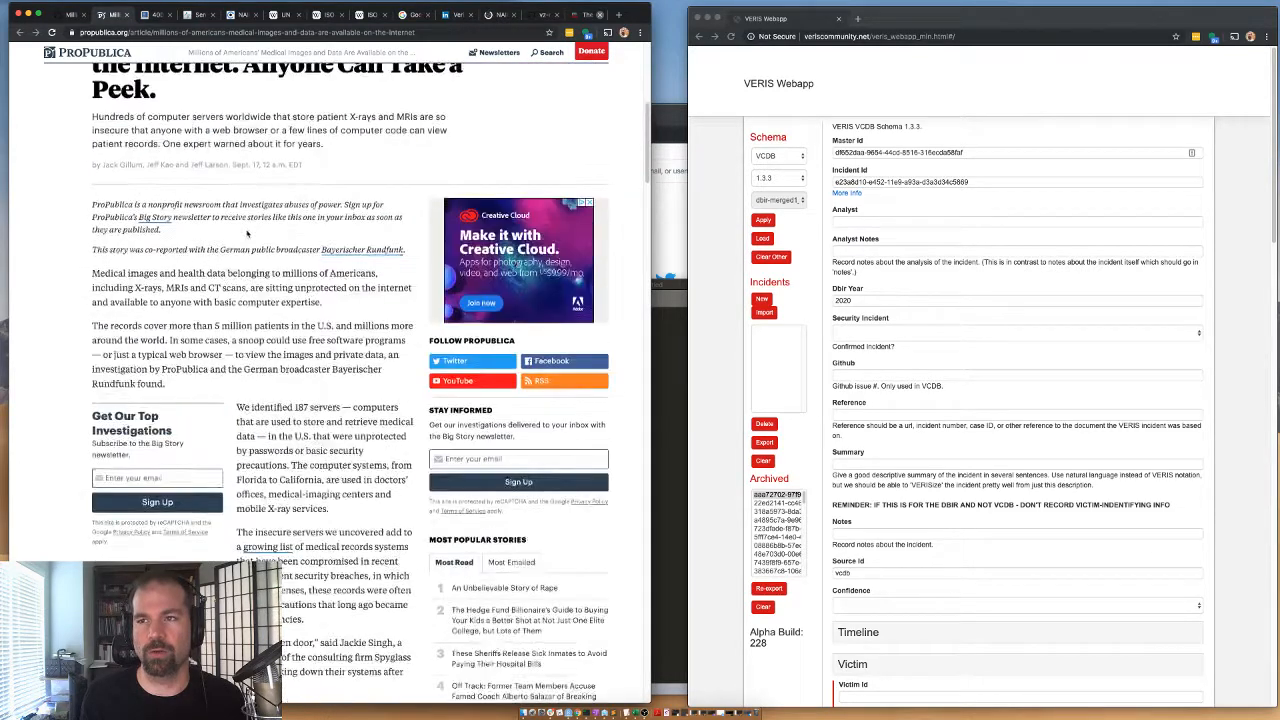
scroll(225, 475, down, 3)
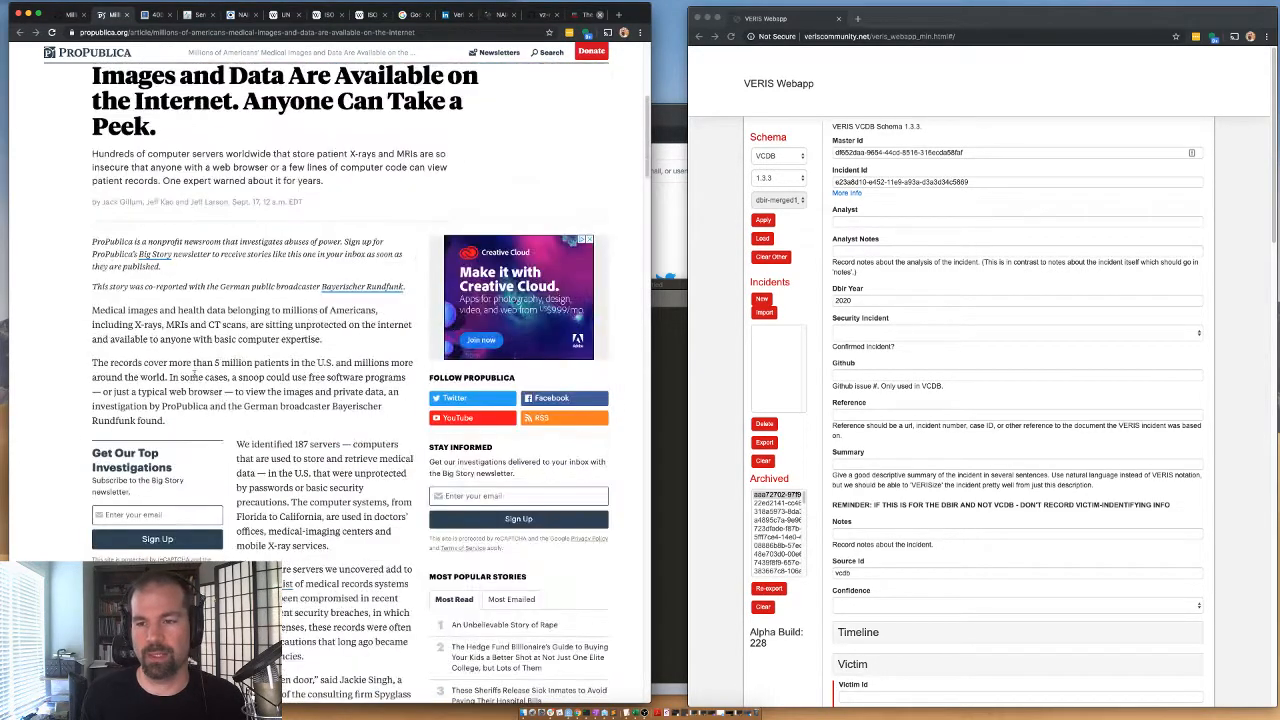
drag(222, 363, 397, 392)
click(252, 390)
Read the article's passages on who is accountable for the exposure and whether patient data was copied or published.
scroll(252, 390, down, 3)
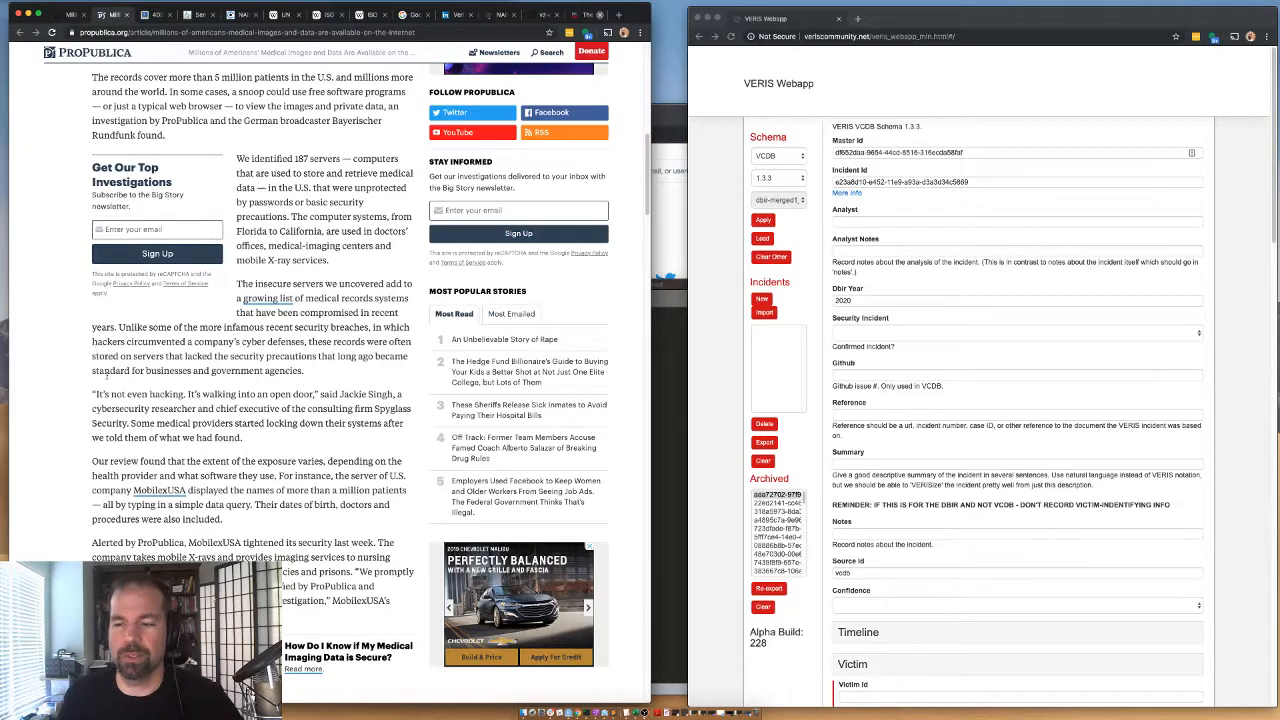
scroll(209, 355, down, 1)
scroll(209, 355, down, 5)
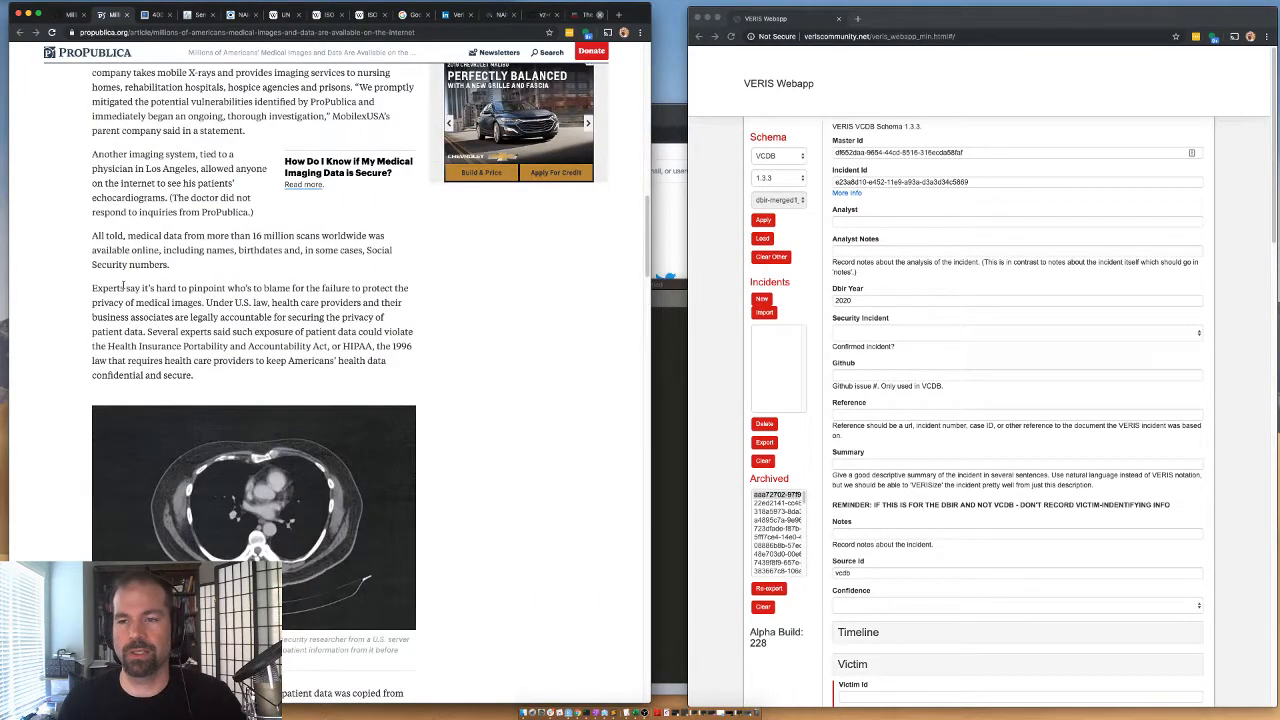
drag(124, 288, 187, 288)
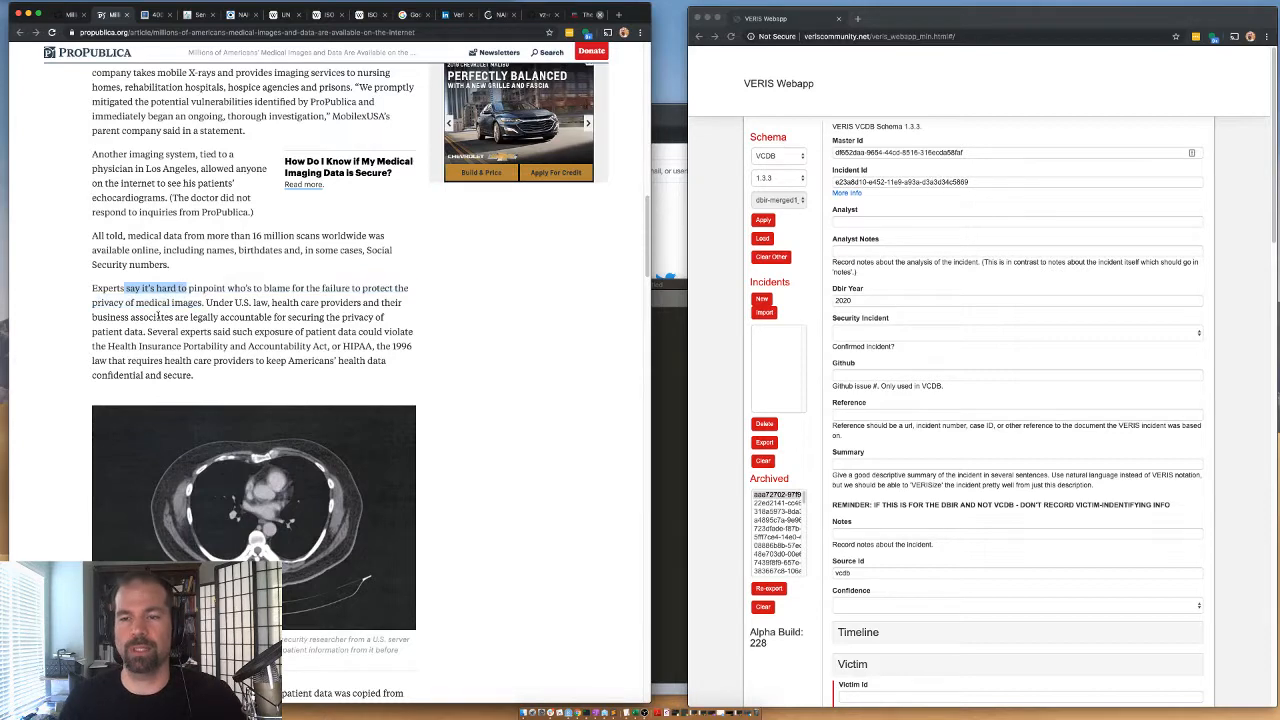
scroll(115, 440, down, 4)
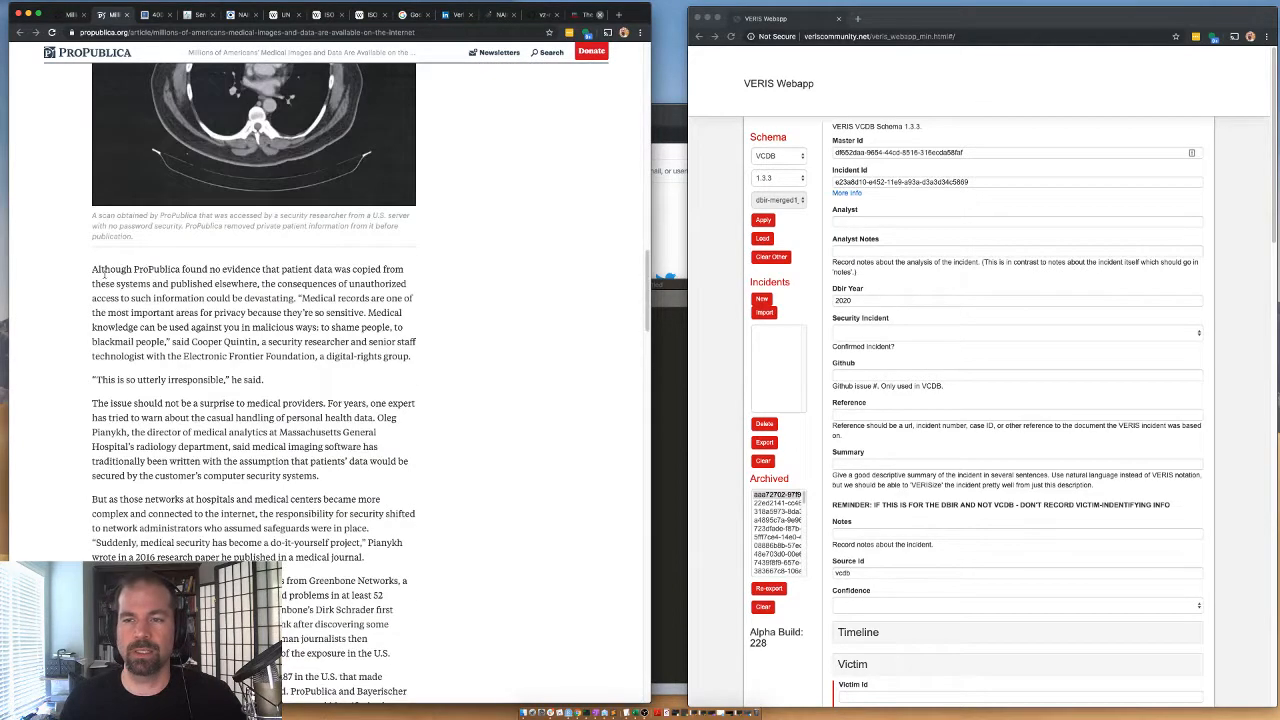
drag(105, 274, 197, 322)
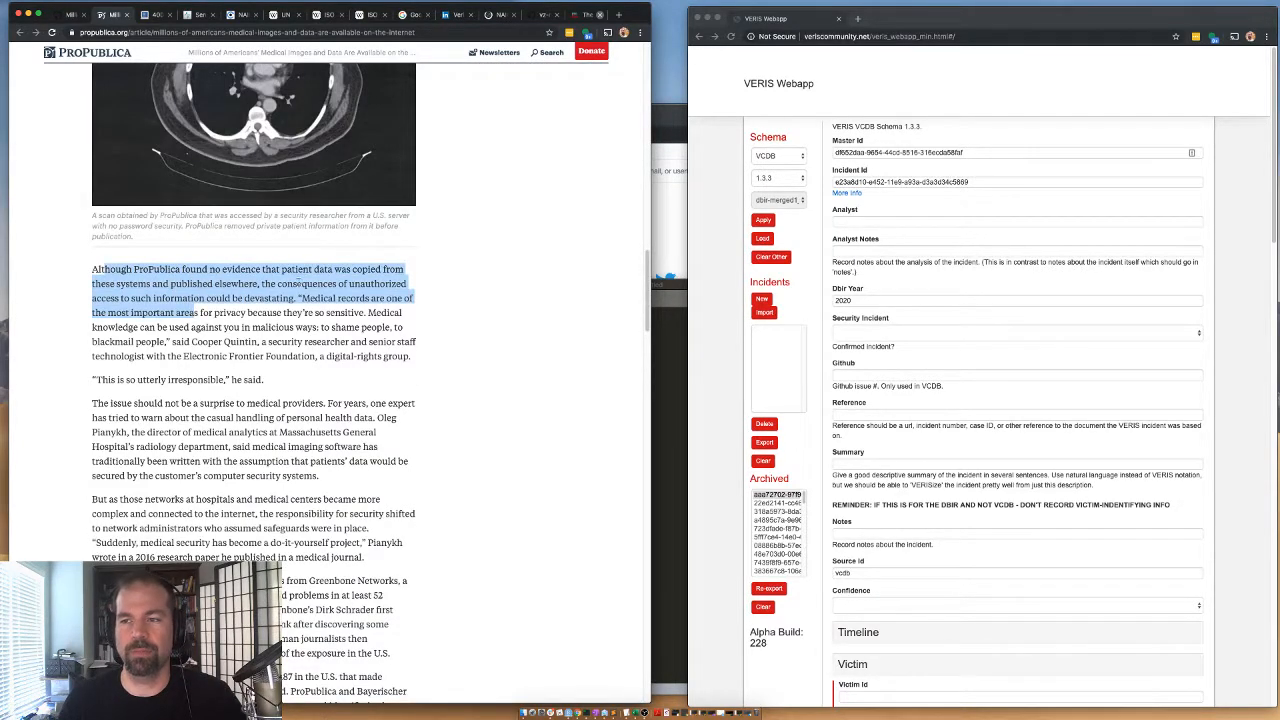
click(208, 327)
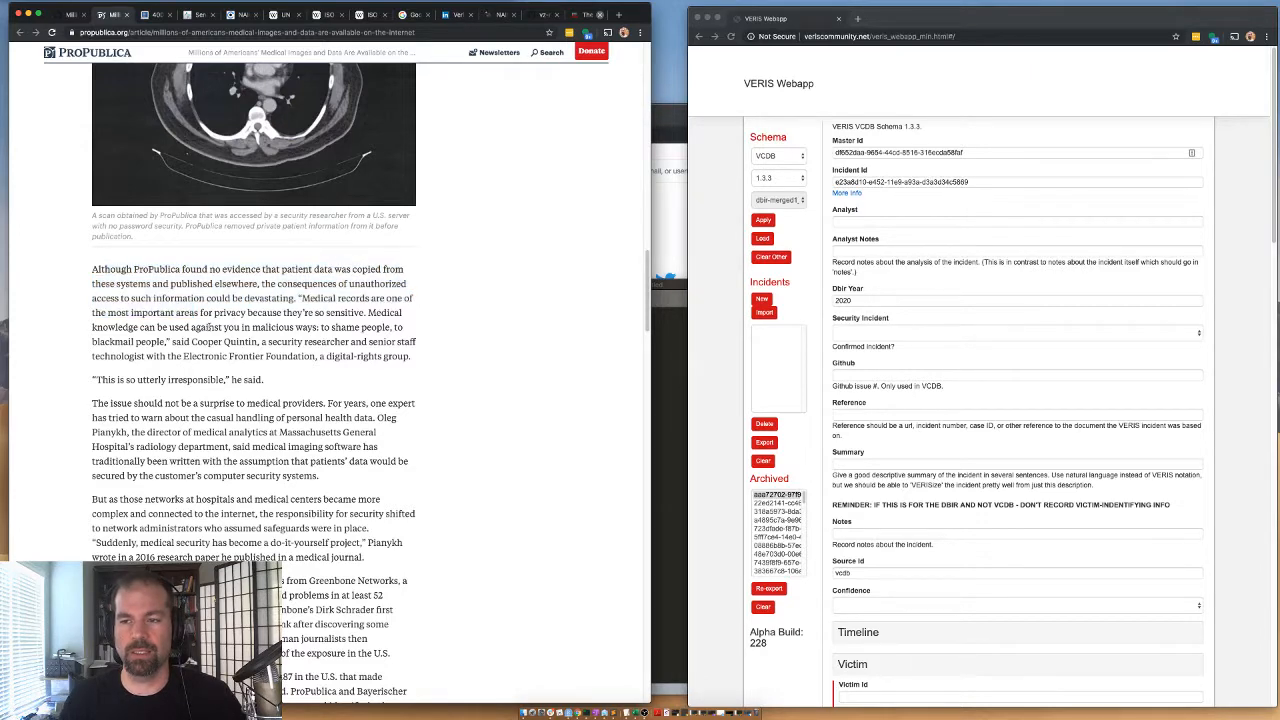
scroll(150, 362, down, 1)
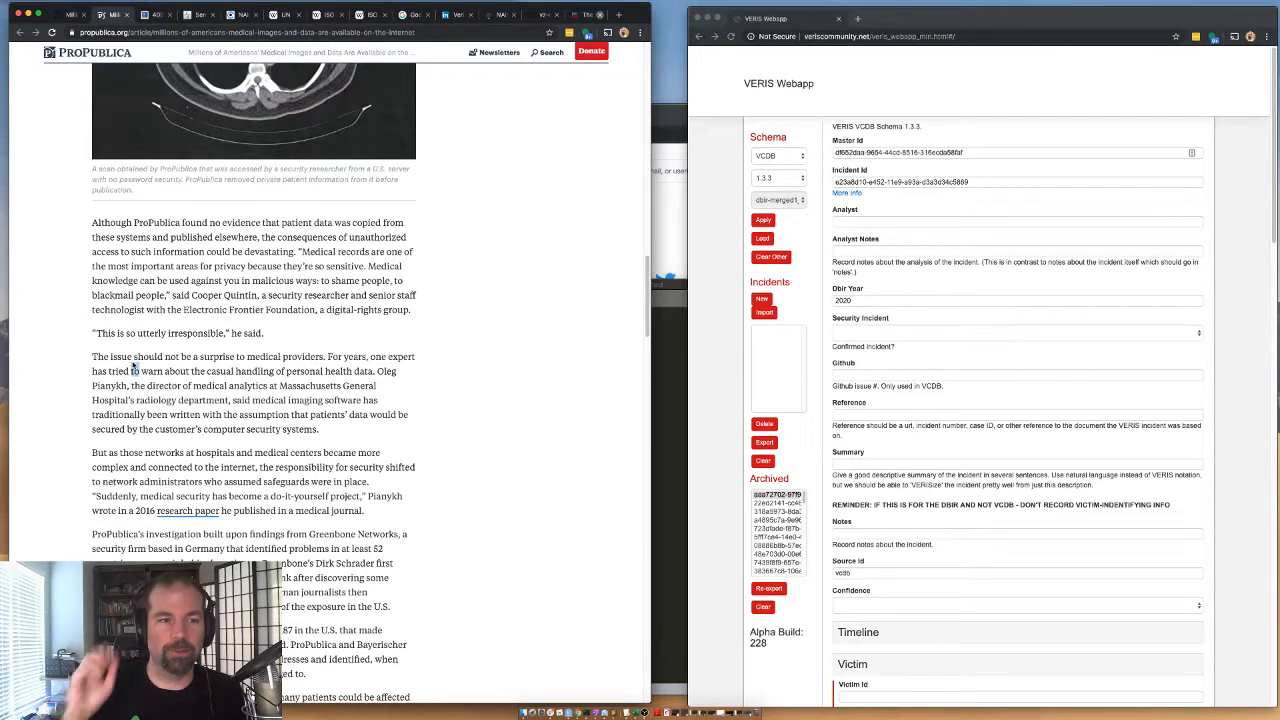
double_click(134, 370)
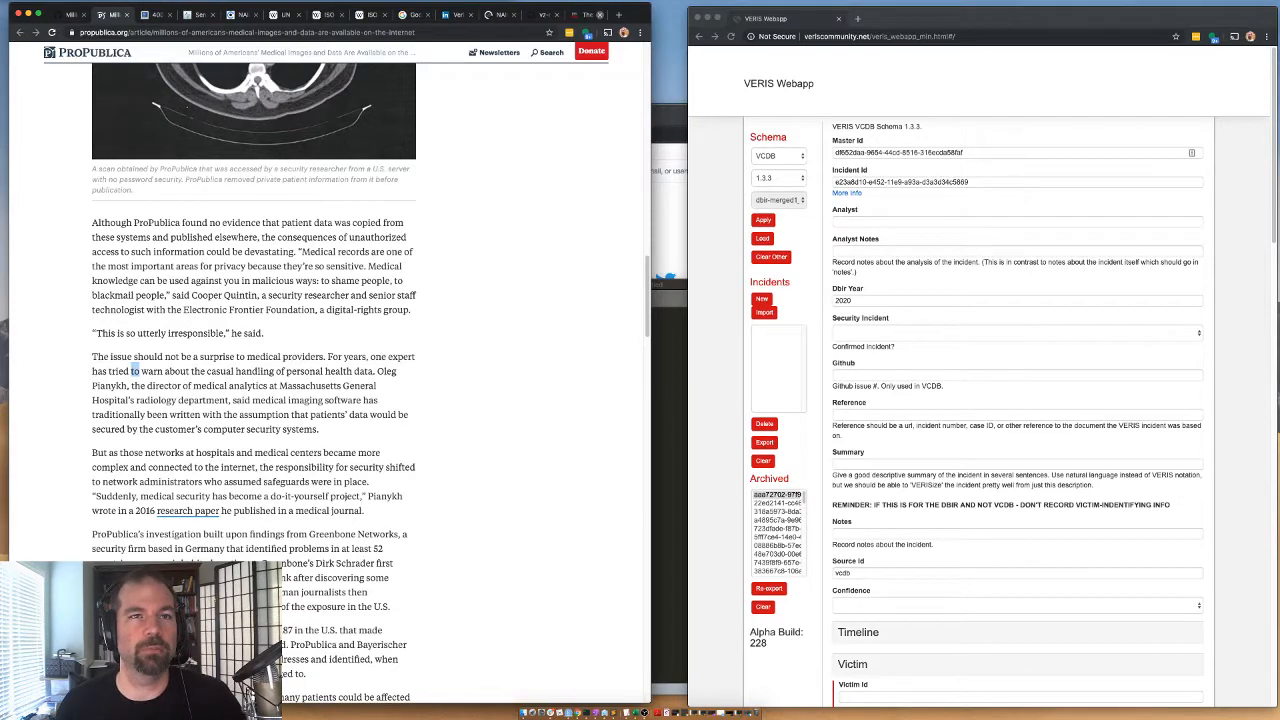
key(super+Tab)
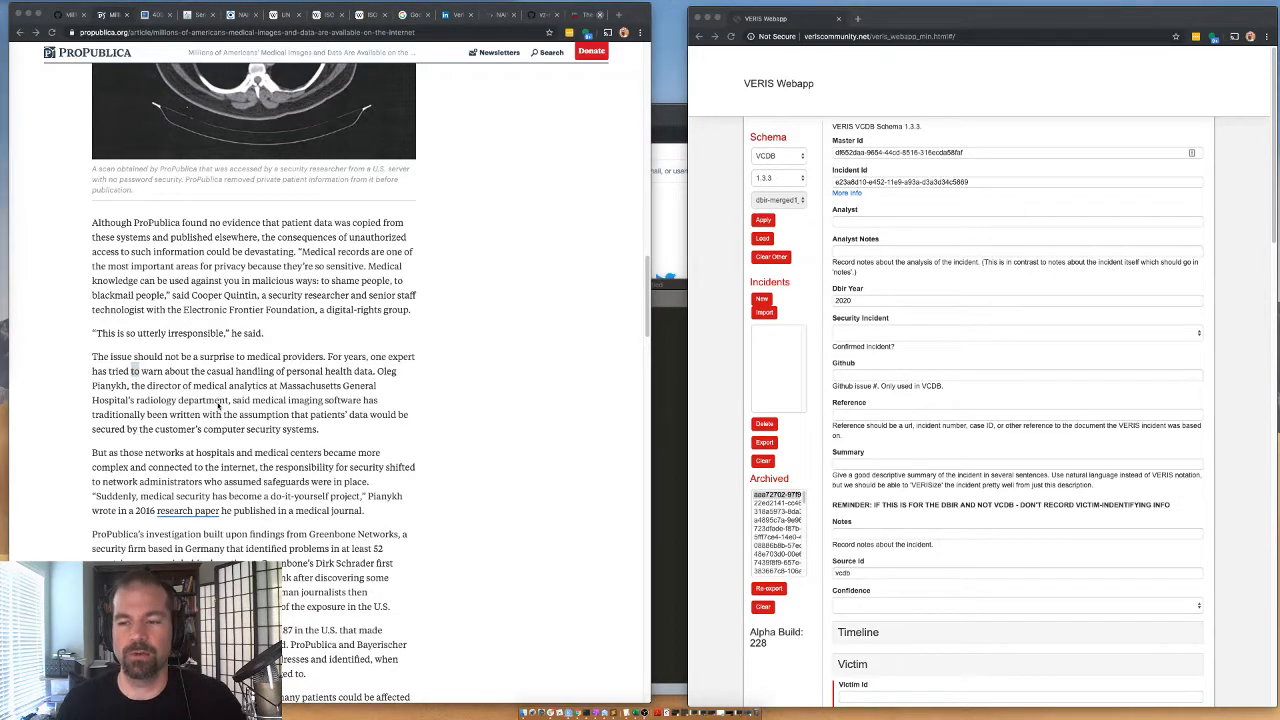
Examine the article's paragraph on Greenbone Networks for who discovered the exposed health records.
scroll(196, 481, down, 3)
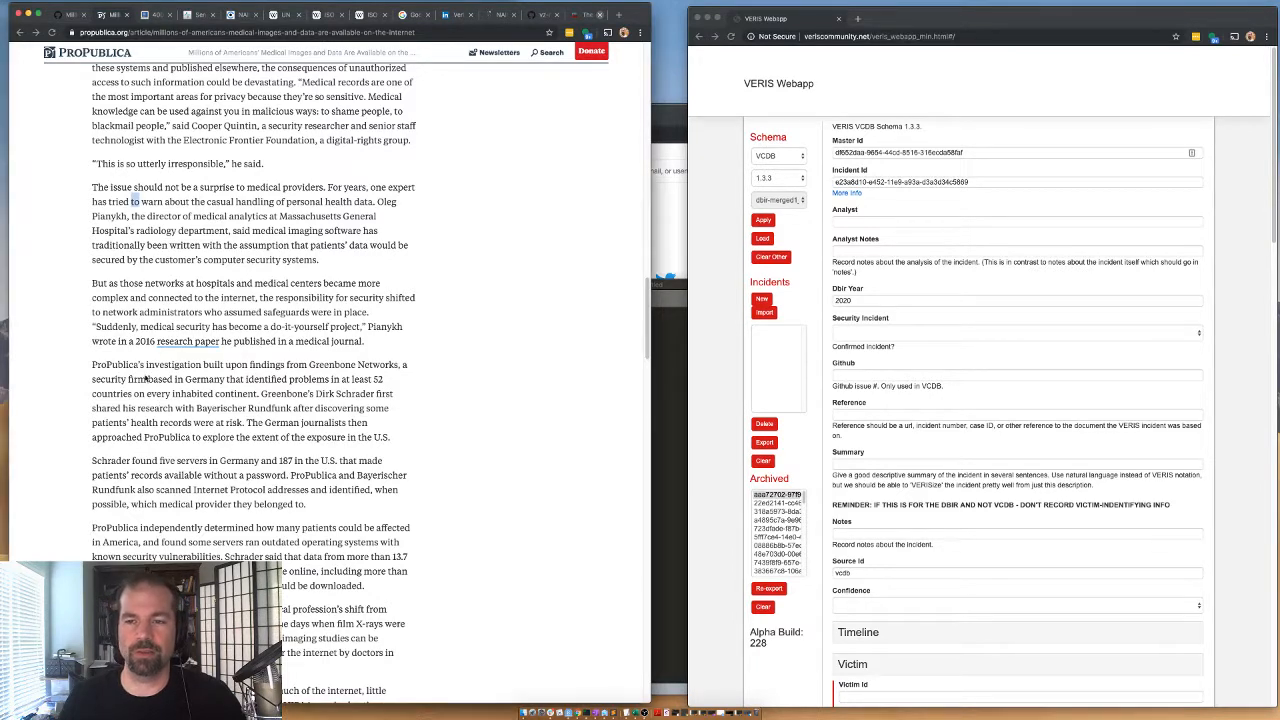
key(super+Tab)
drag(302, 376, 296, 406)
click(250, 388)
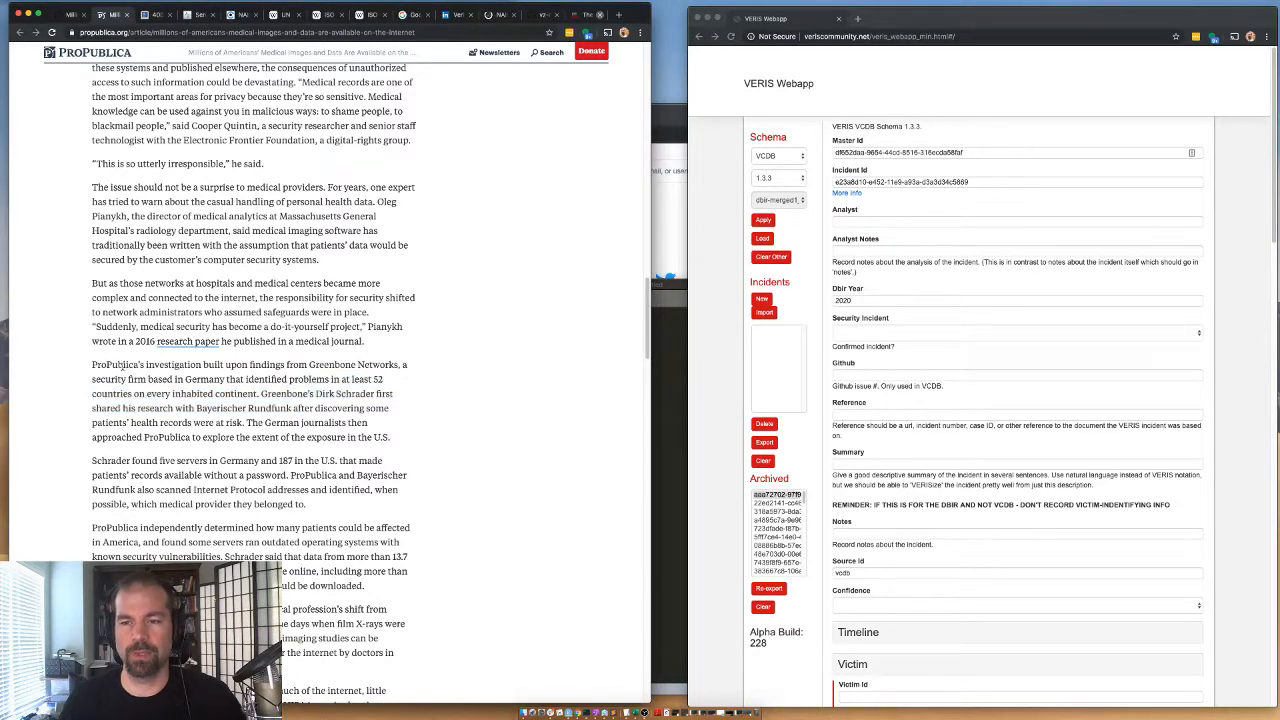
drag(146, 365, 175, 379)
click(254, 367)
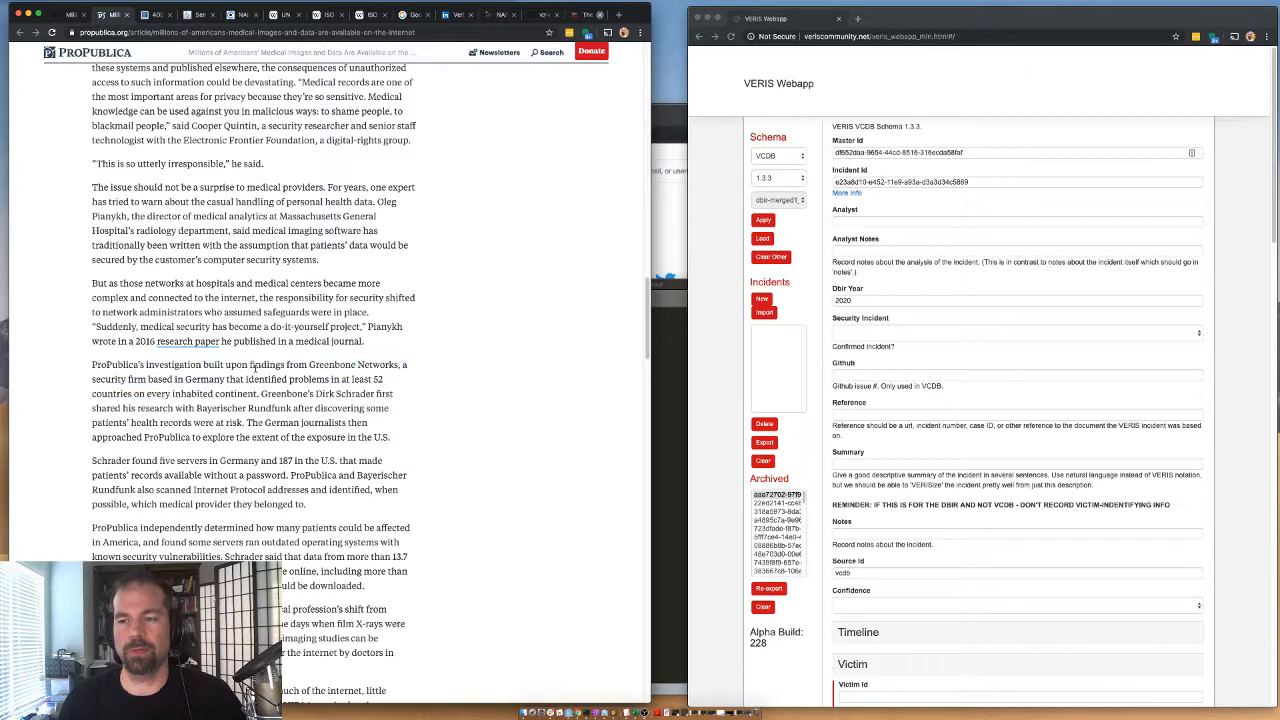
double_click(337, 368)
drag(337, 368, 317, 376)
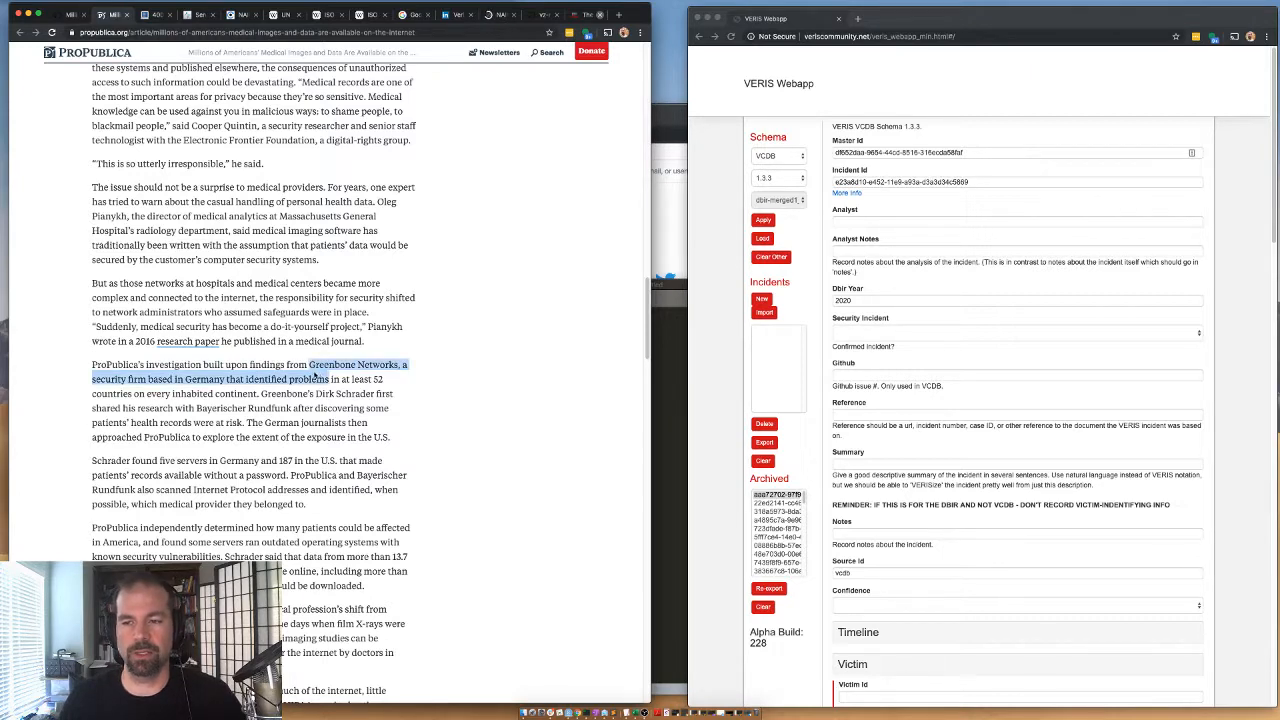
click(316, 376)
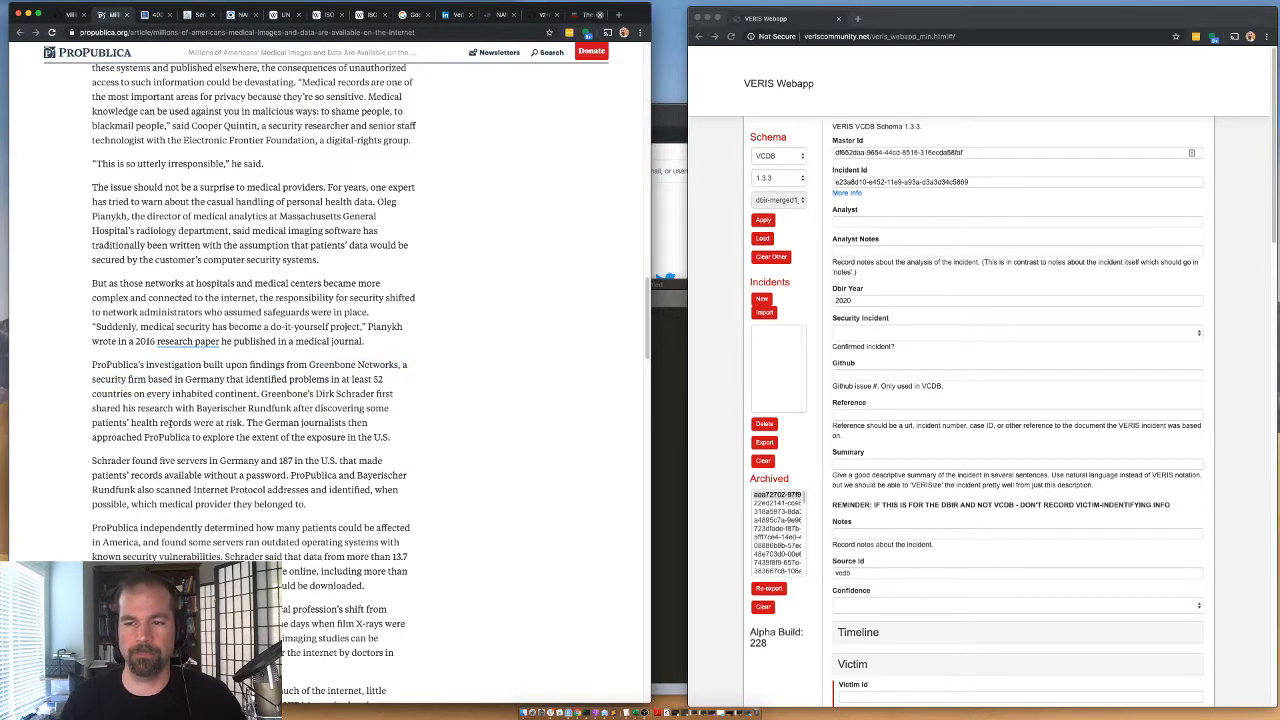
Read the article's passages on the servers exposed in Germany and the U.S. and on Offsite Image's archived records.
scroll(170, 424, down, 3)
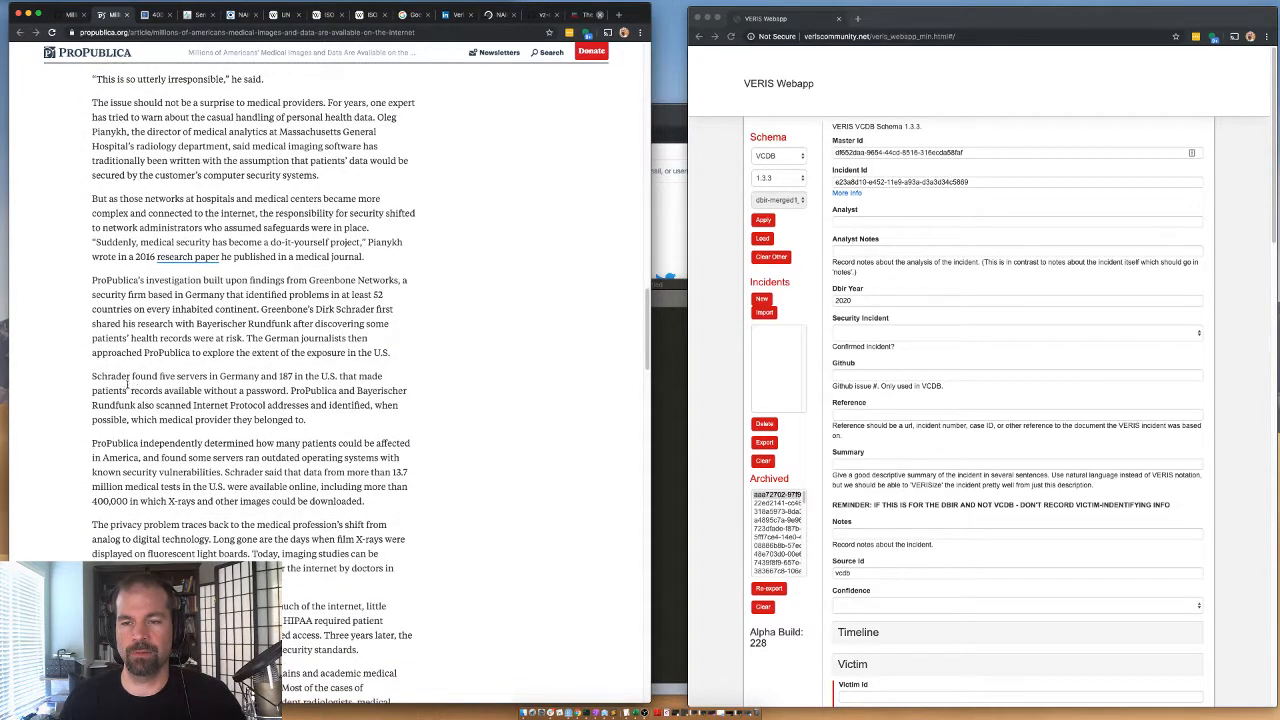
drag(131, 379, 221, 379)
click(221, 379)
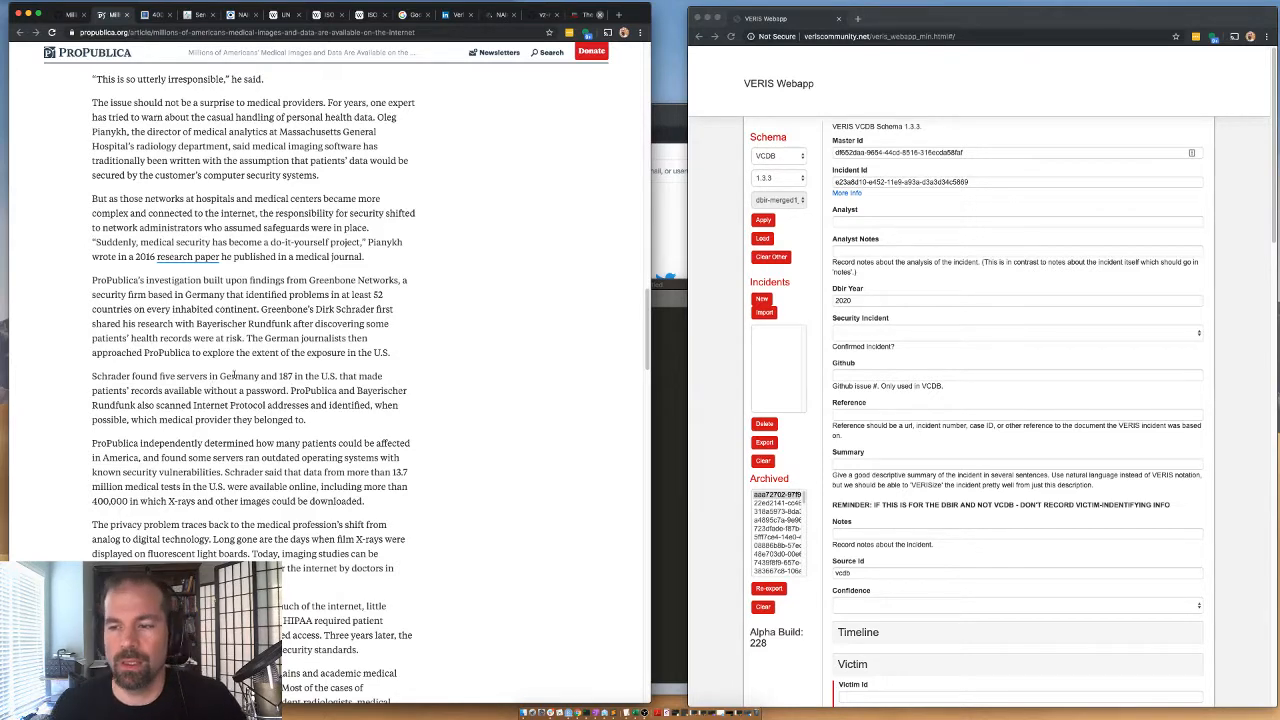
scroll(210, 440, down, 3)
scroll(293, 410, down, 10)
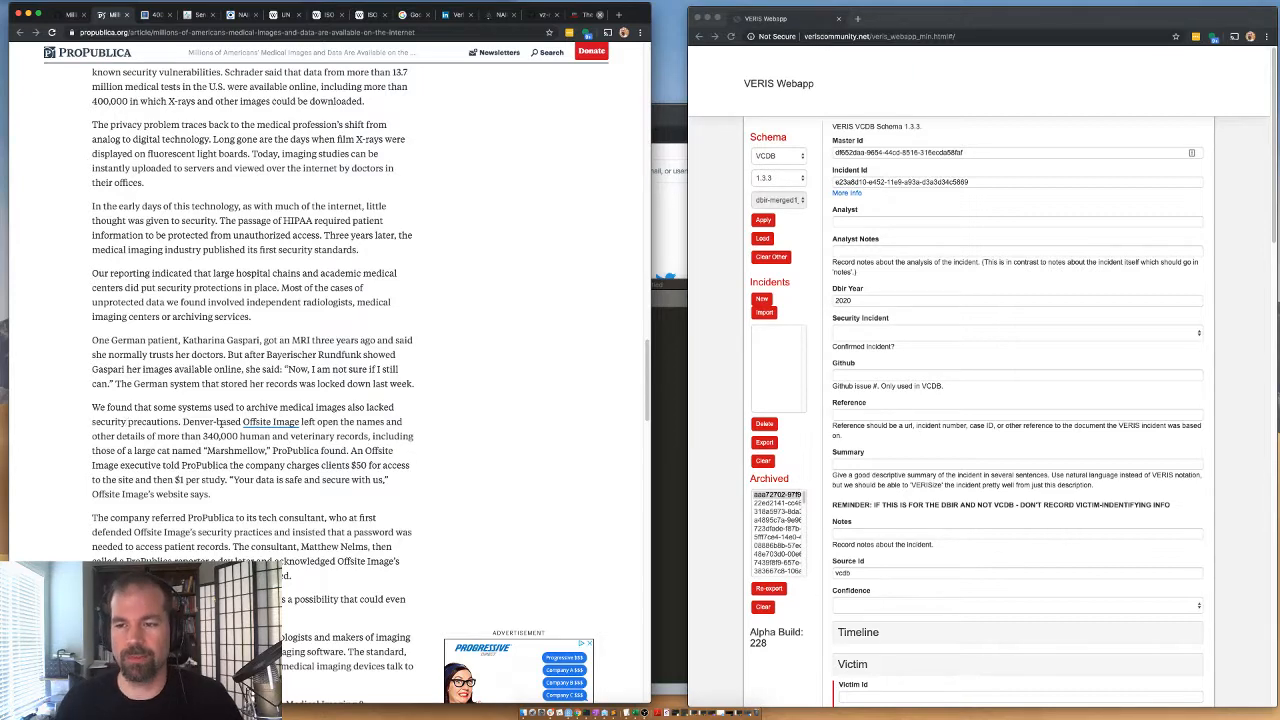
scroll(152, 369, down, 2)
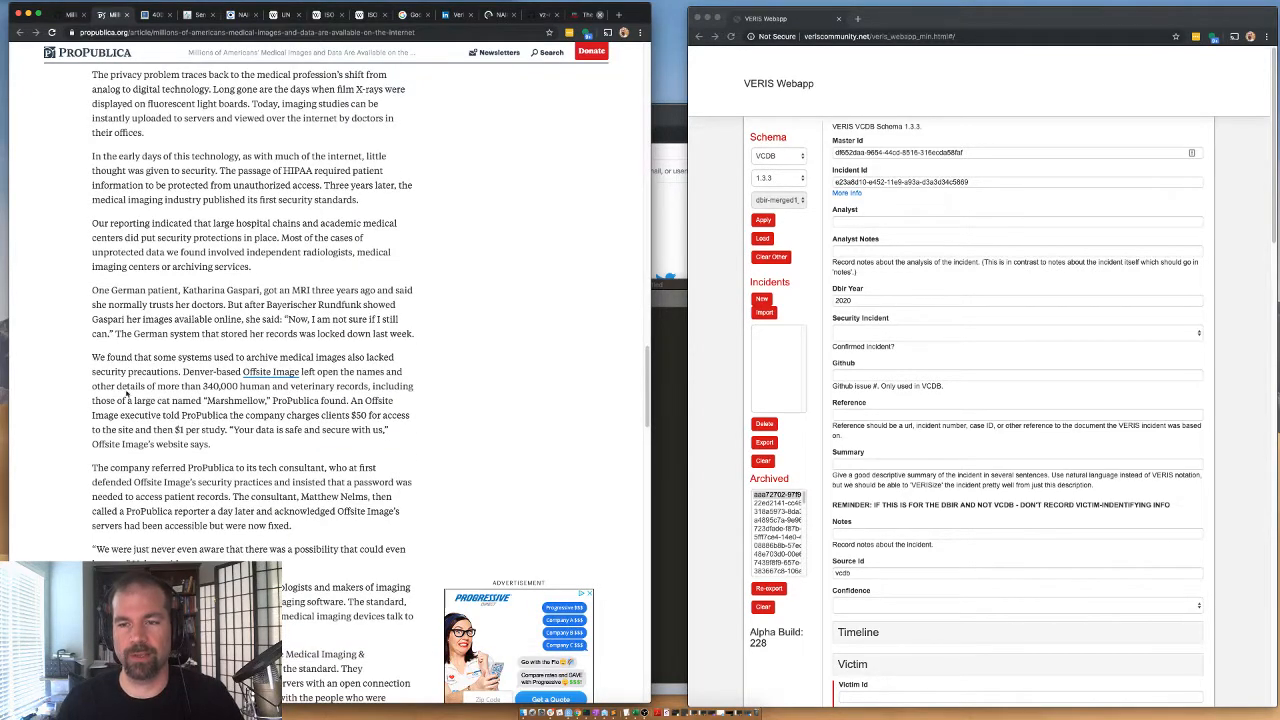
Switch to the BleepingComputer article and read its opening on the medical imaging servers and countries affected by the exposure.
scroll(127, 396, down, 5)
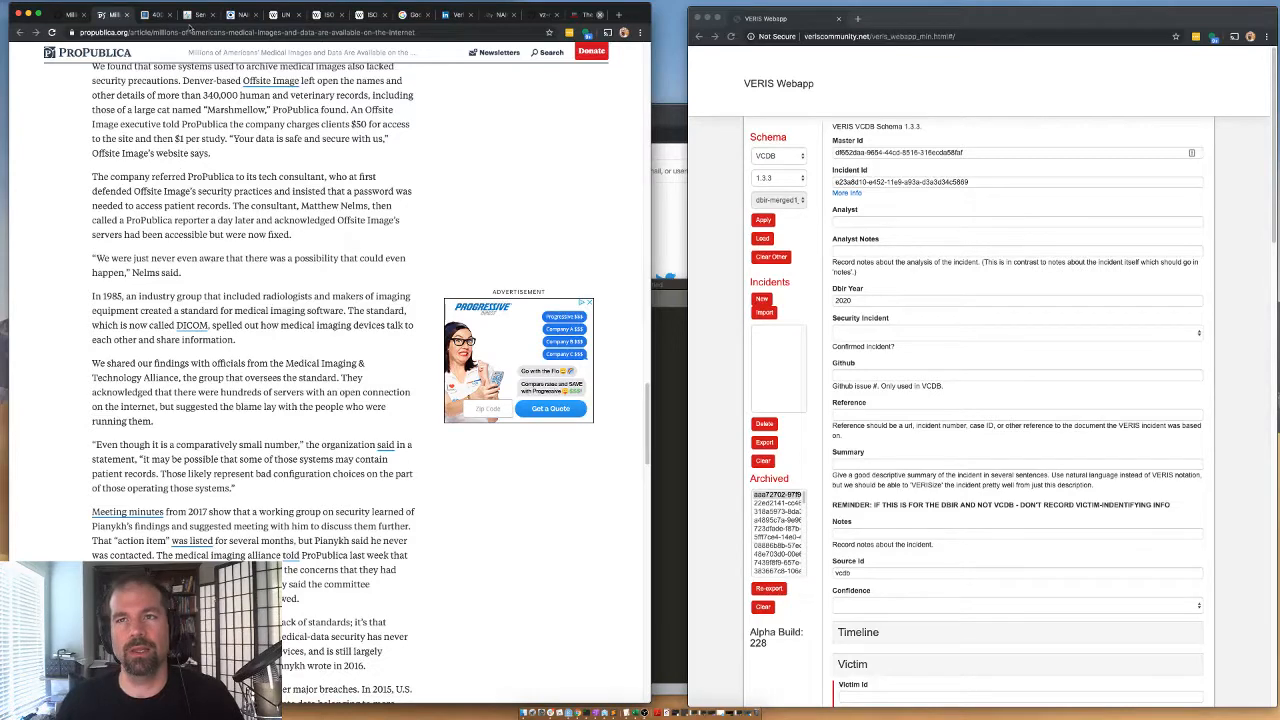
key(ctrl+Tab)
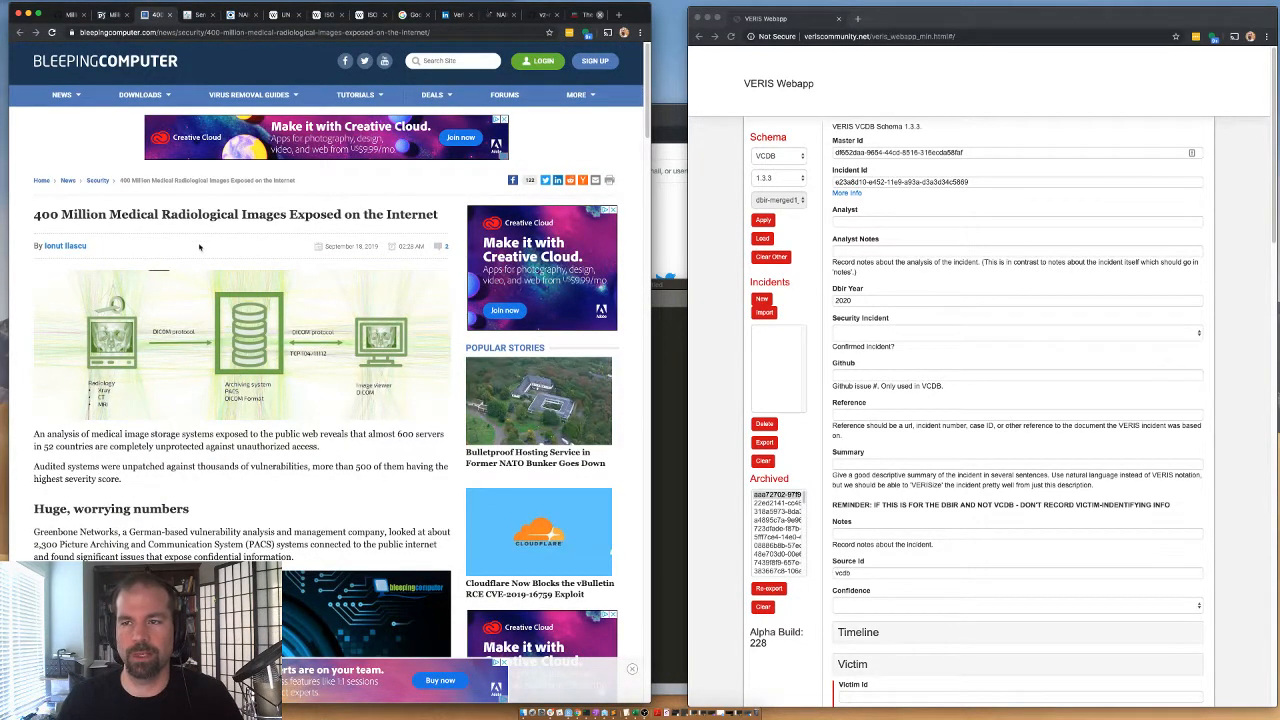
scroll(94, 447, down, 4)
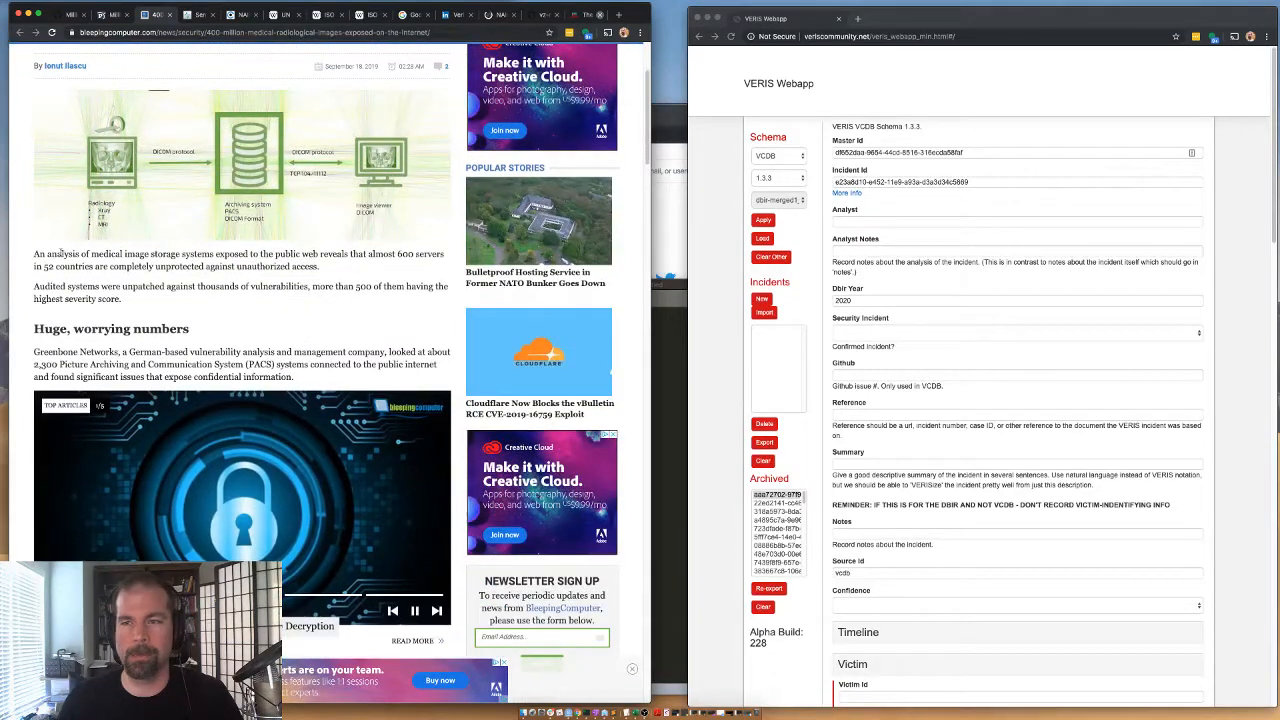
drag(62, 254, 247, 274)
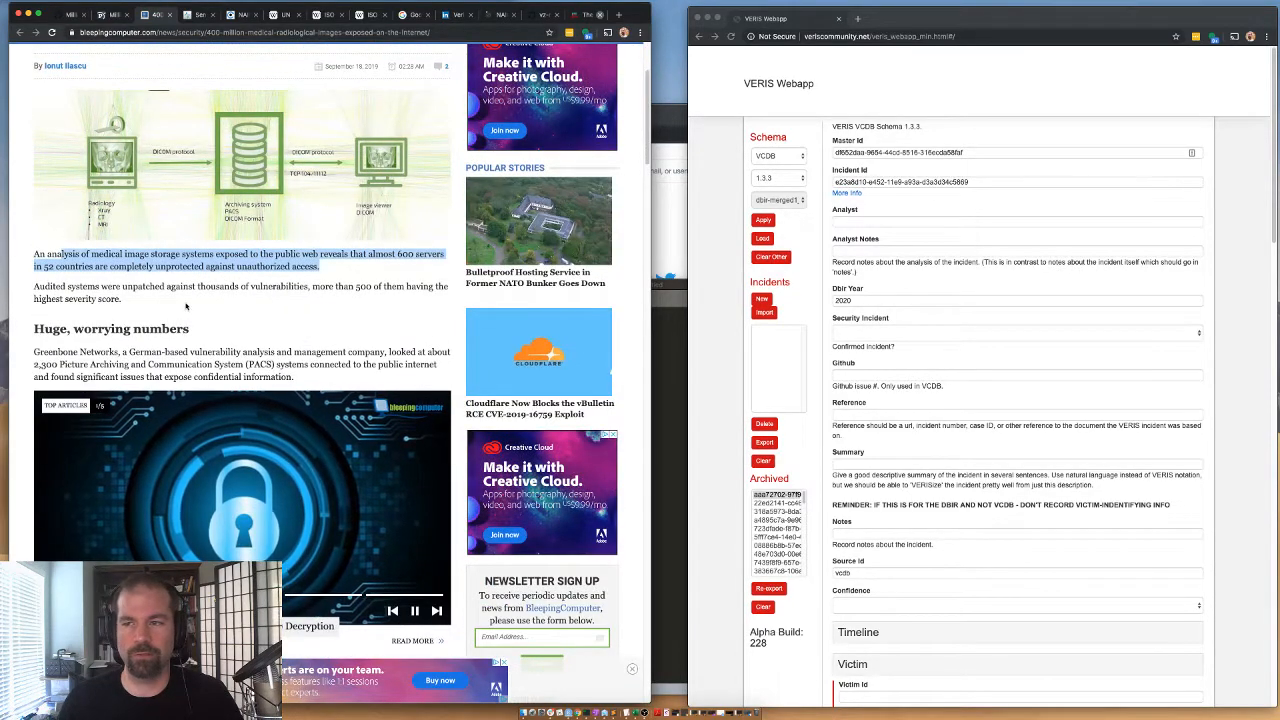
scroll(52, 353, down, 7)
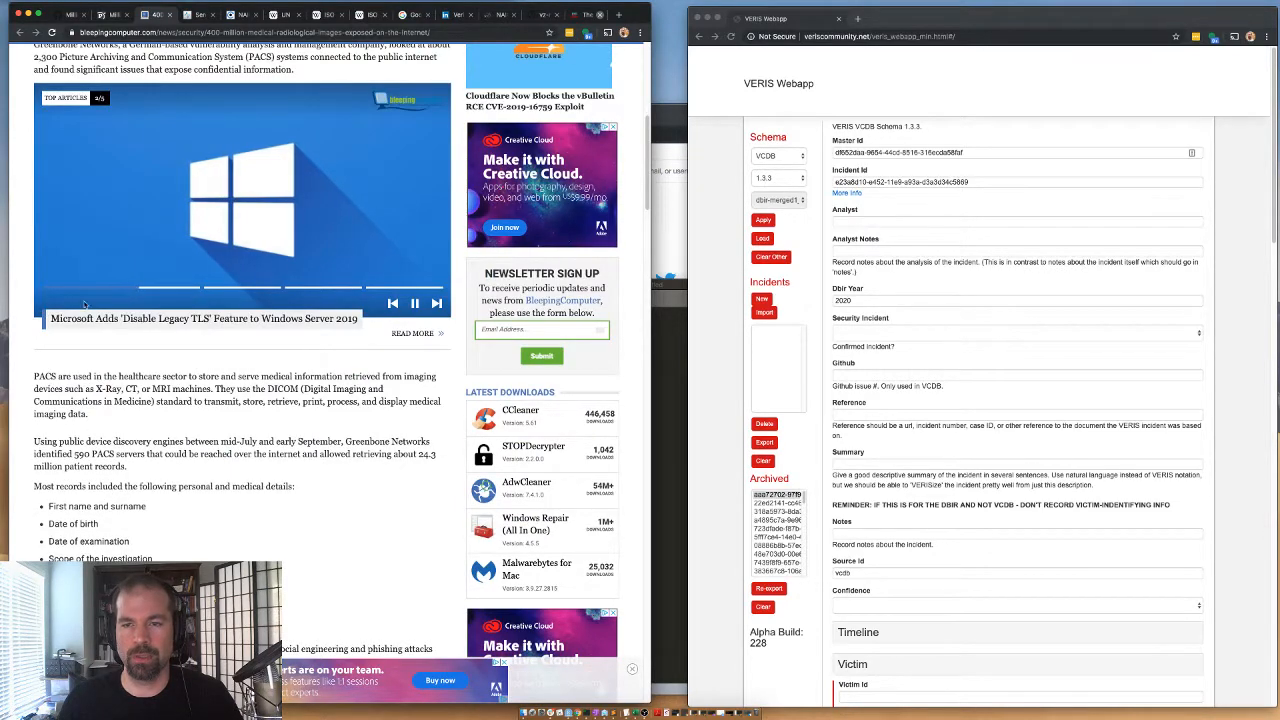
Read the BleepingComputer paragraph explaining PACS systems and the DICOM standard.
scroll(112, 366, down, 2)
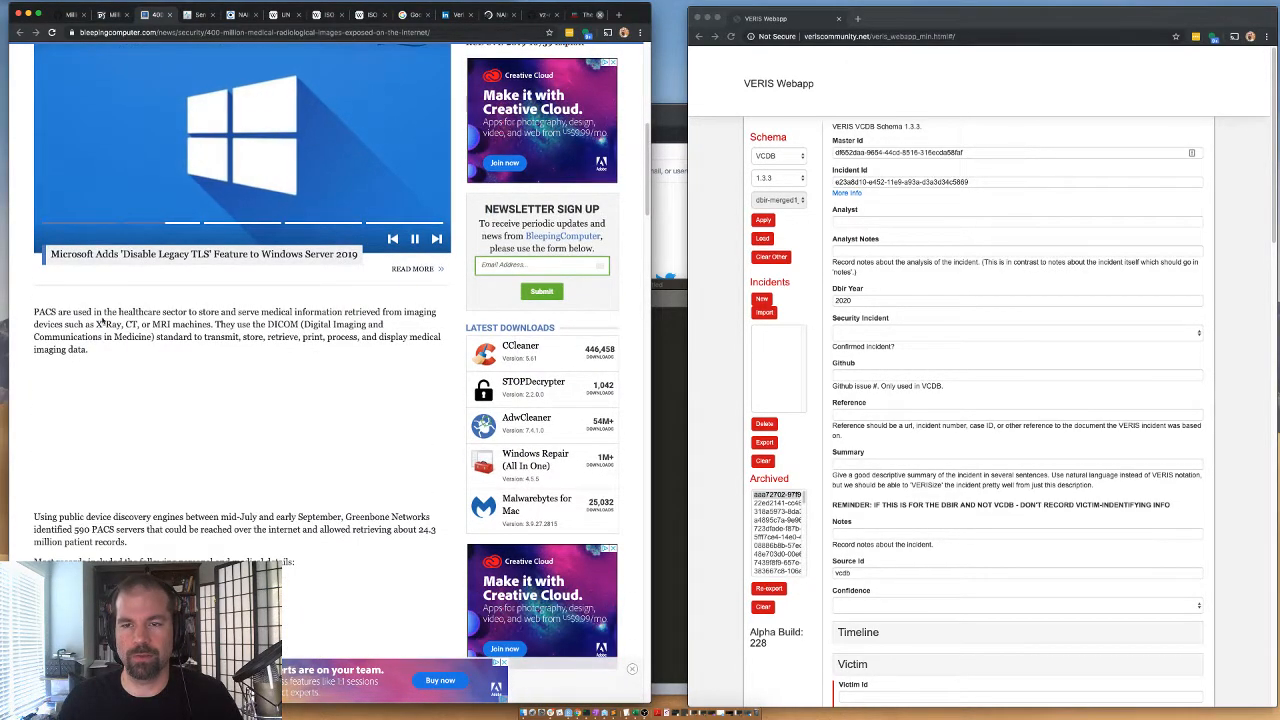
scroll(112, 366, down, 3)
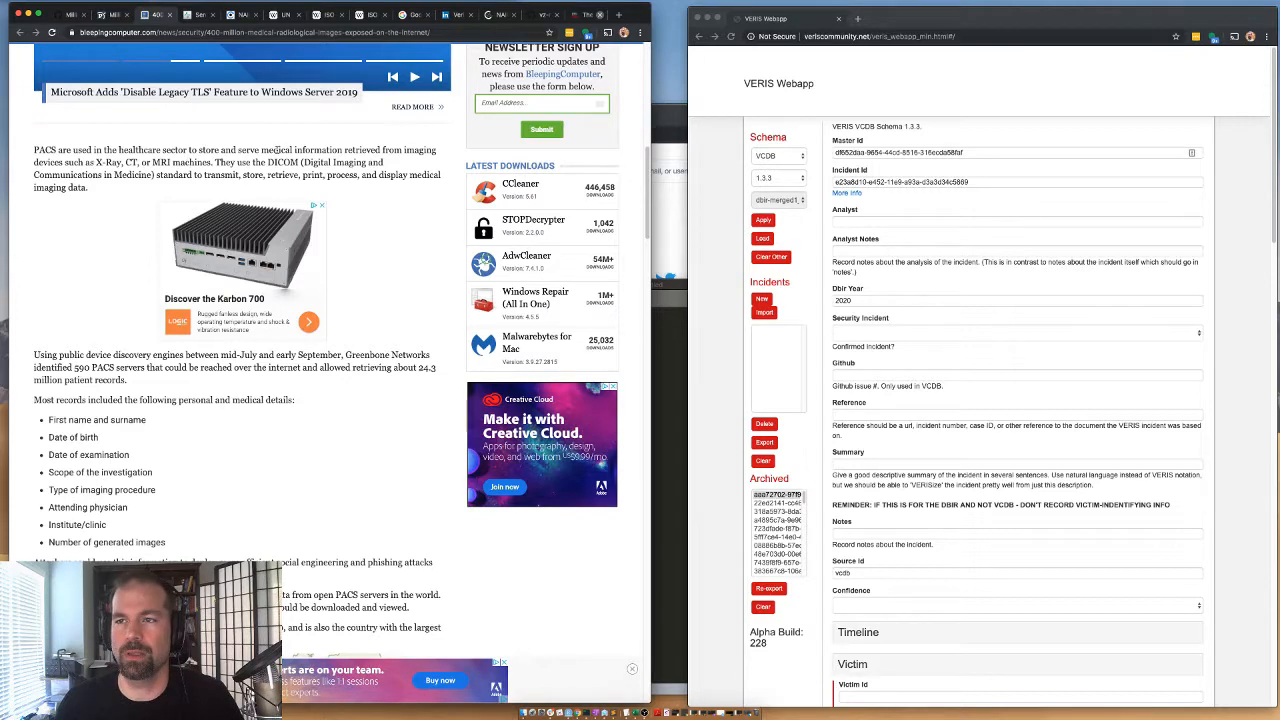
drag(240, 162, 336, 161)
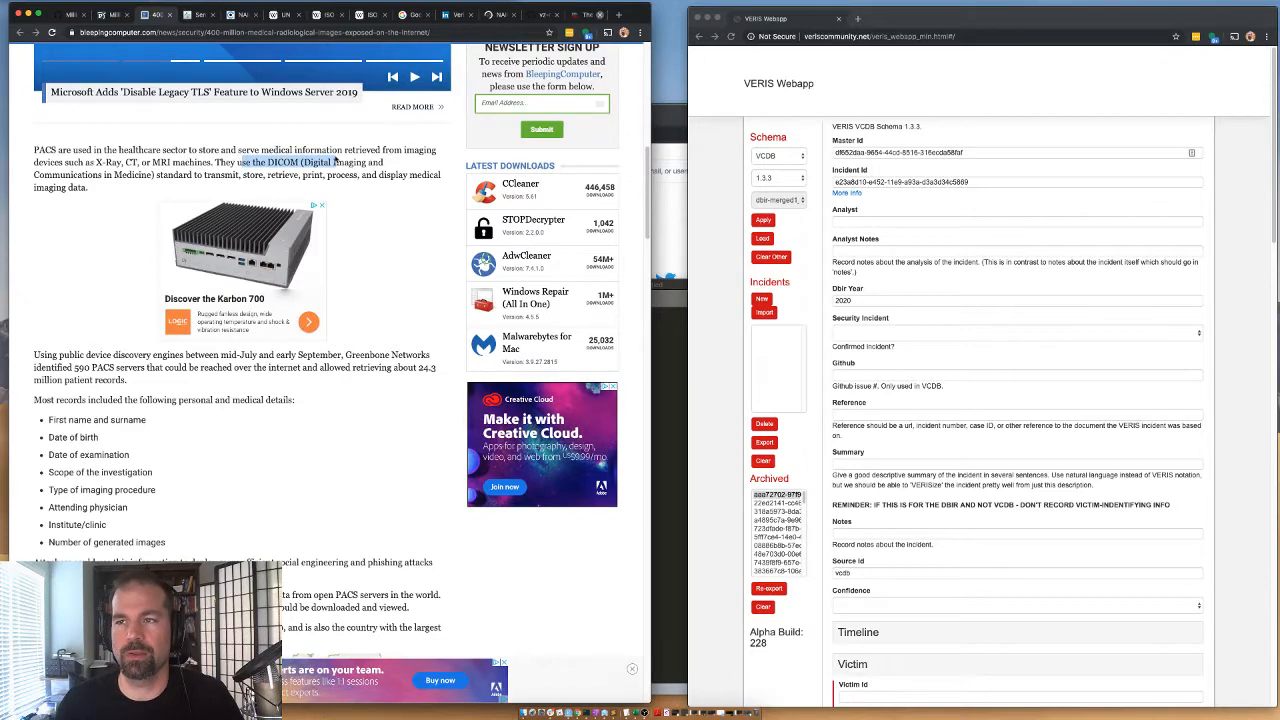
double_click(56, 174)
Look through the exposed patient details and the regional maps of affected systems, returning to the BleepingComputer article's beginning.
scroll(68, 204, down, 3)
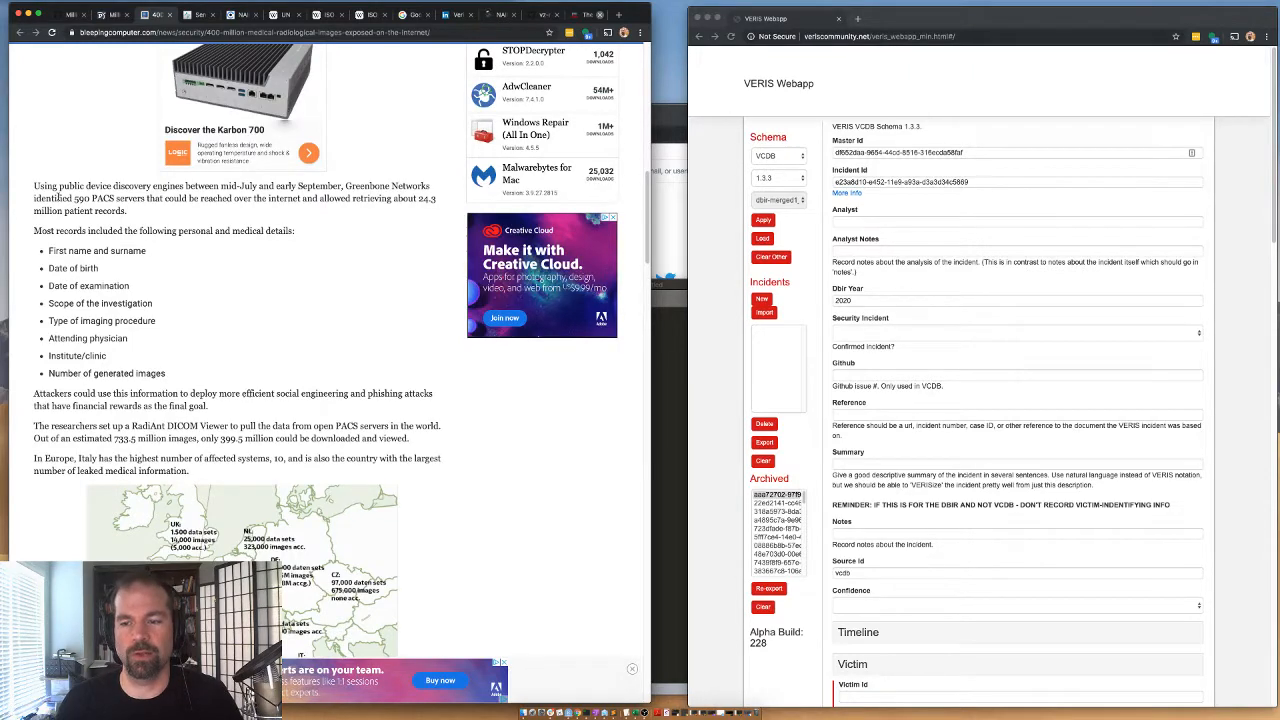
scroll(60, 198, down, 4)
scroll(58, 200, down, 8)
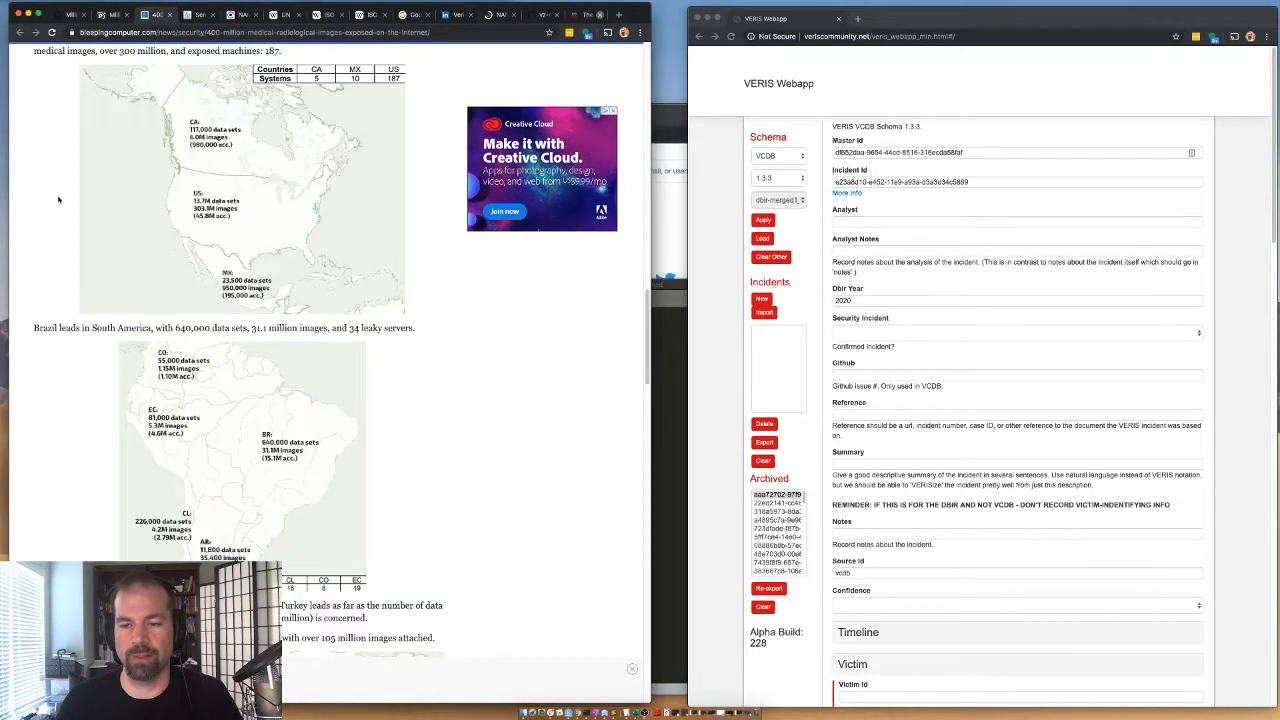
scroll(58, 200, down, 20)
scroll(60, 200, up, 20)
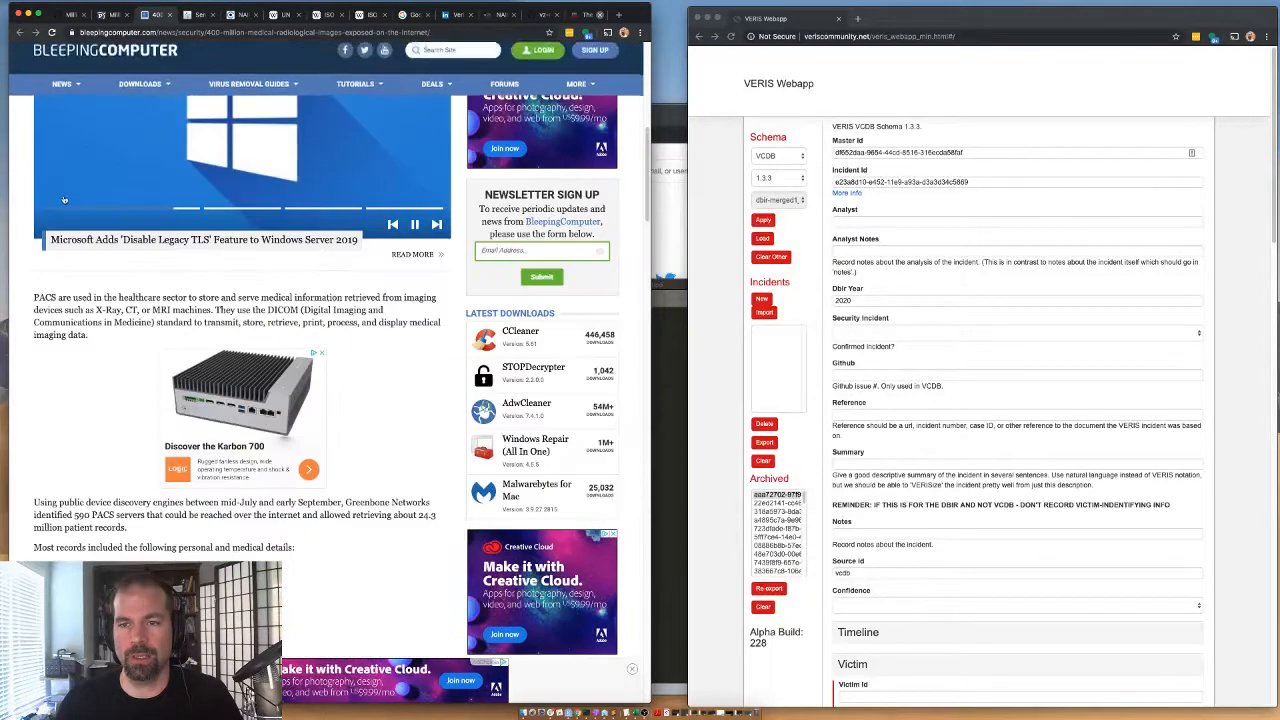
scroll(64, 200, up, 5)
Switch to the Health IT Security article on the senator's demand to the imaging firm, dismiss the sign-up prompt and view its headline and summary.
key(ctrl+Tab)
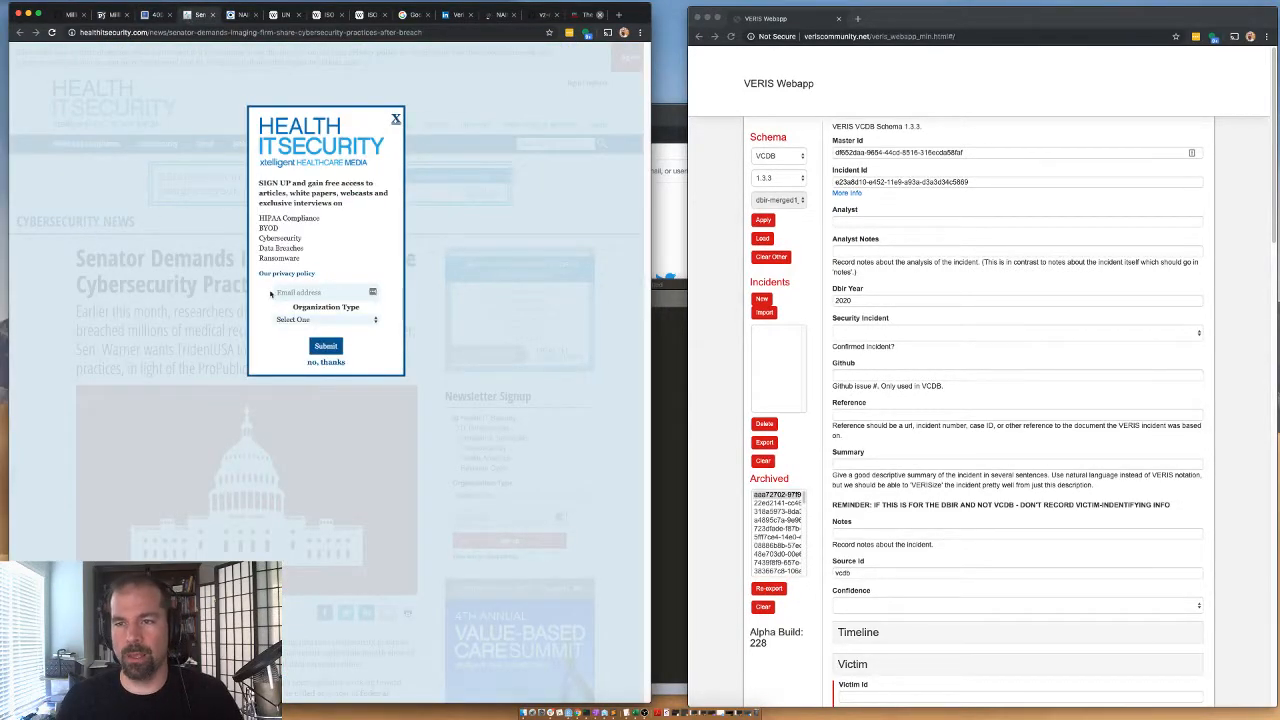
click(396, 121)
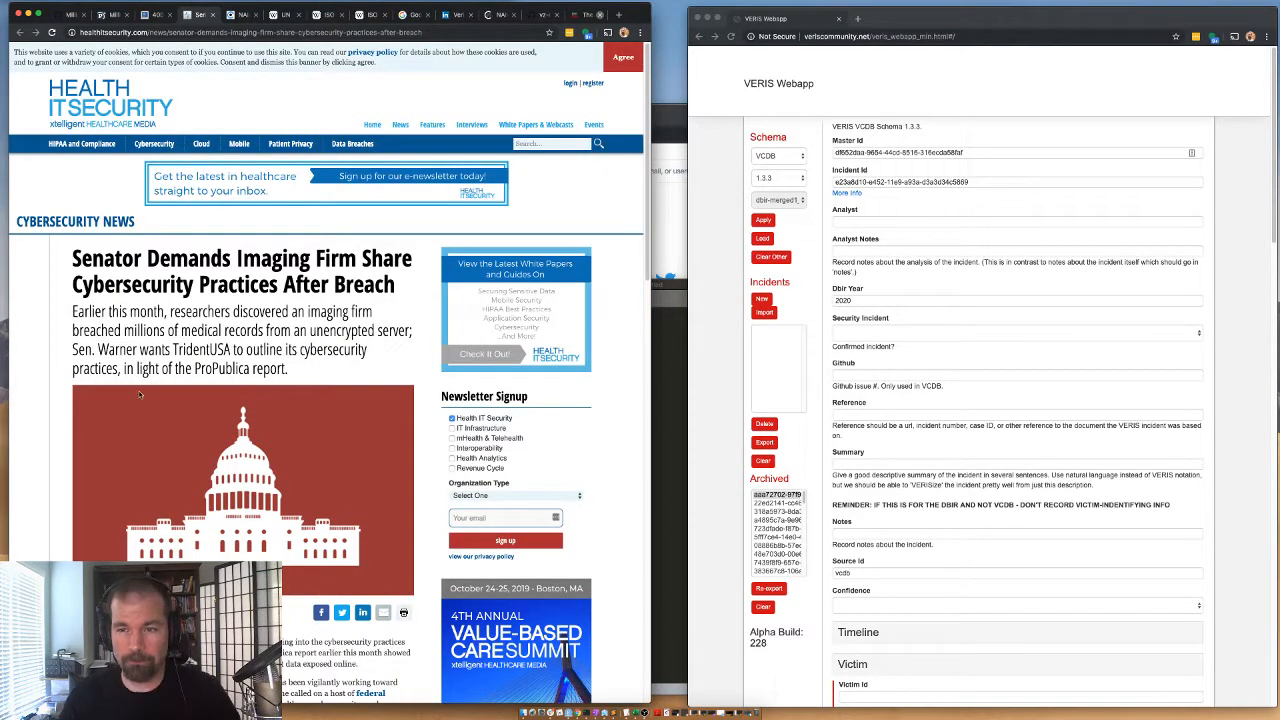
scroll(140, 360, down, 1)
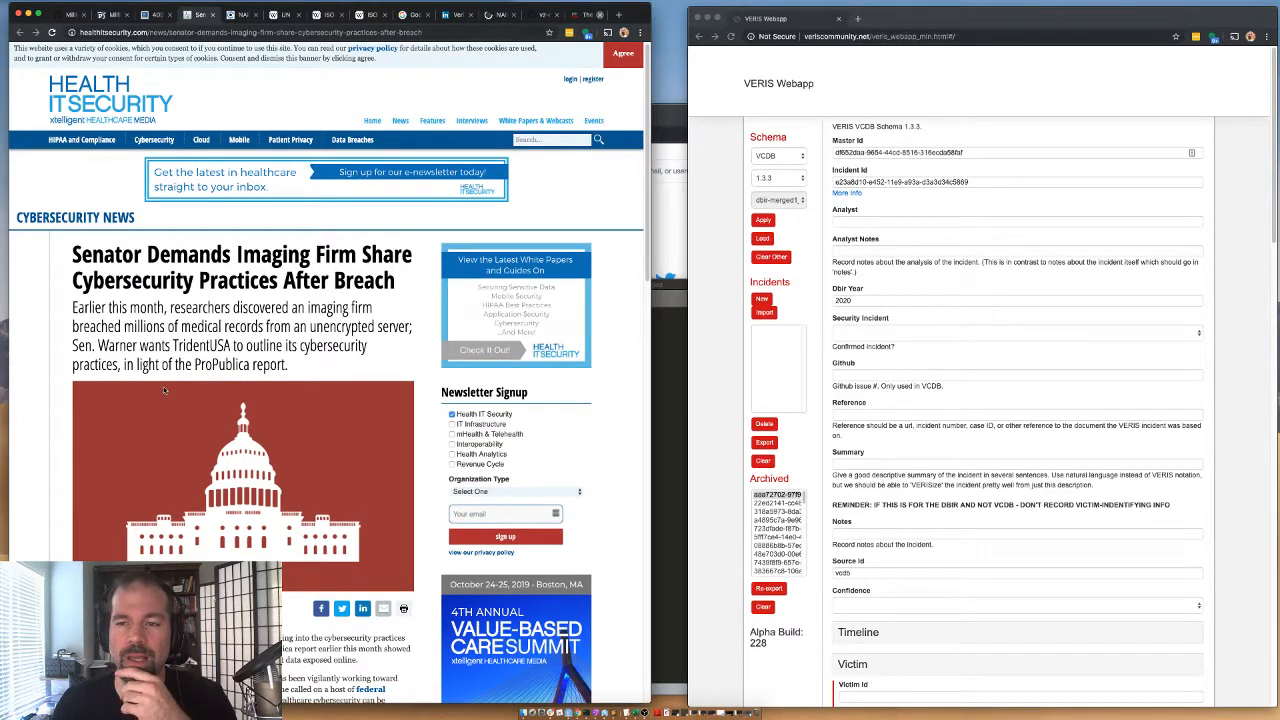
scroll(178, 342, down, 3)
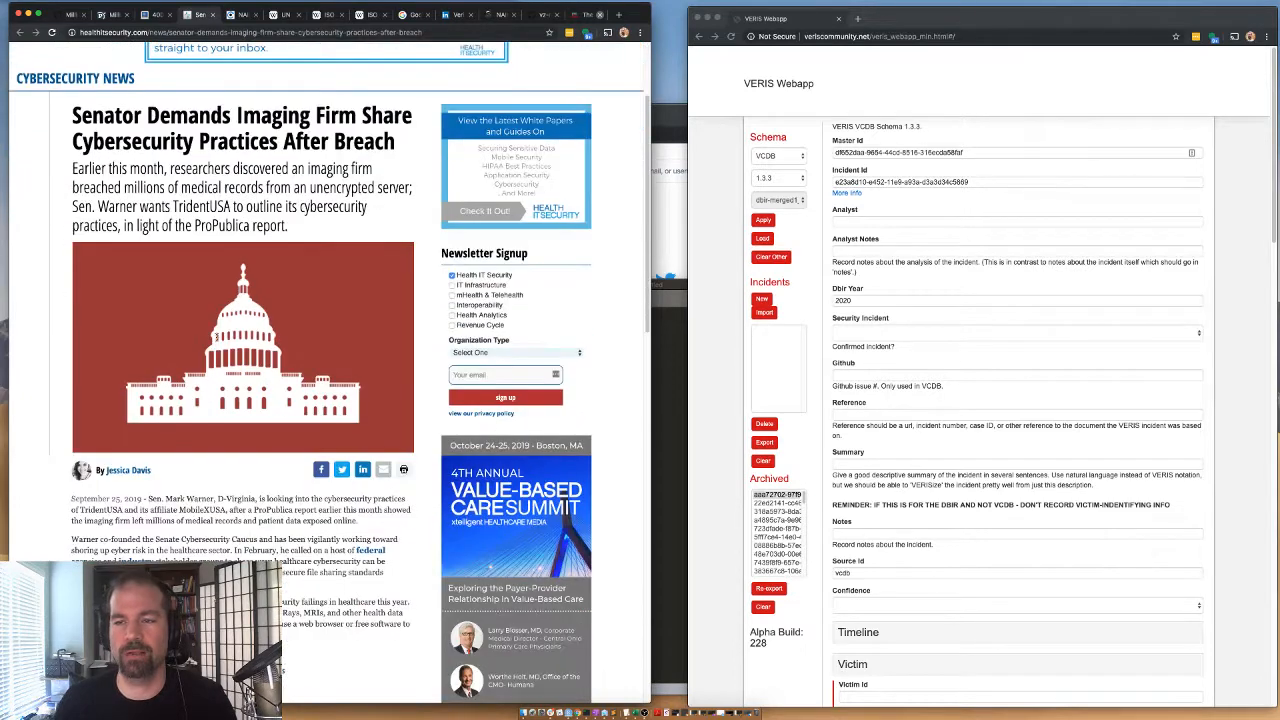
Read the Health IT Security article's opening paragraphs on TridentUSA and its affiliate MobileXUSA.
scroll(132, 514, down, 1)
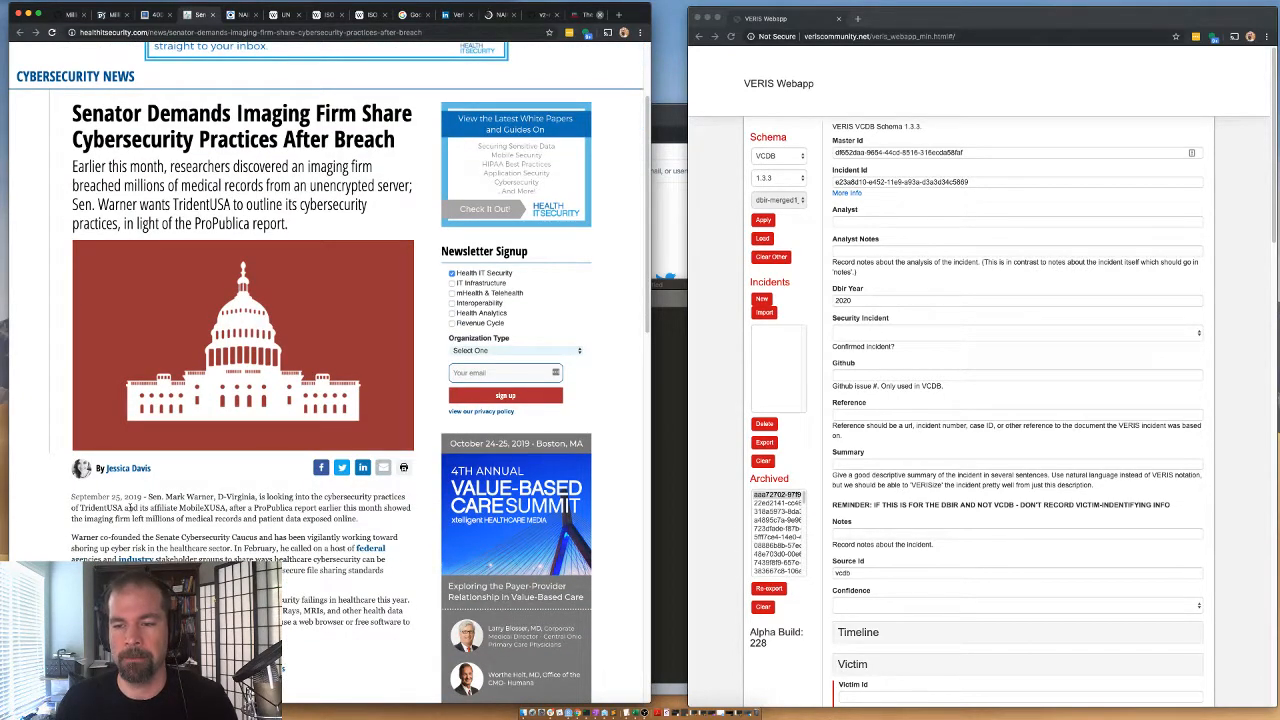
drag(137, 508, 229, 508)
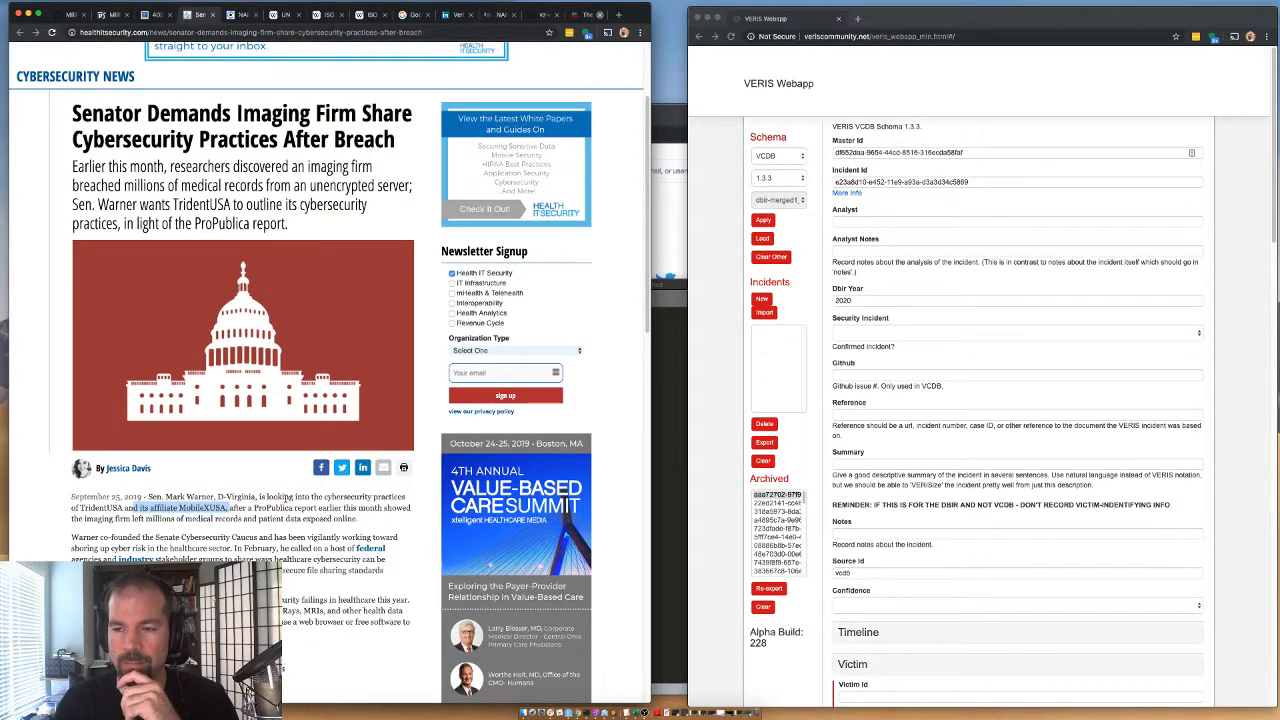
click(287, 497)
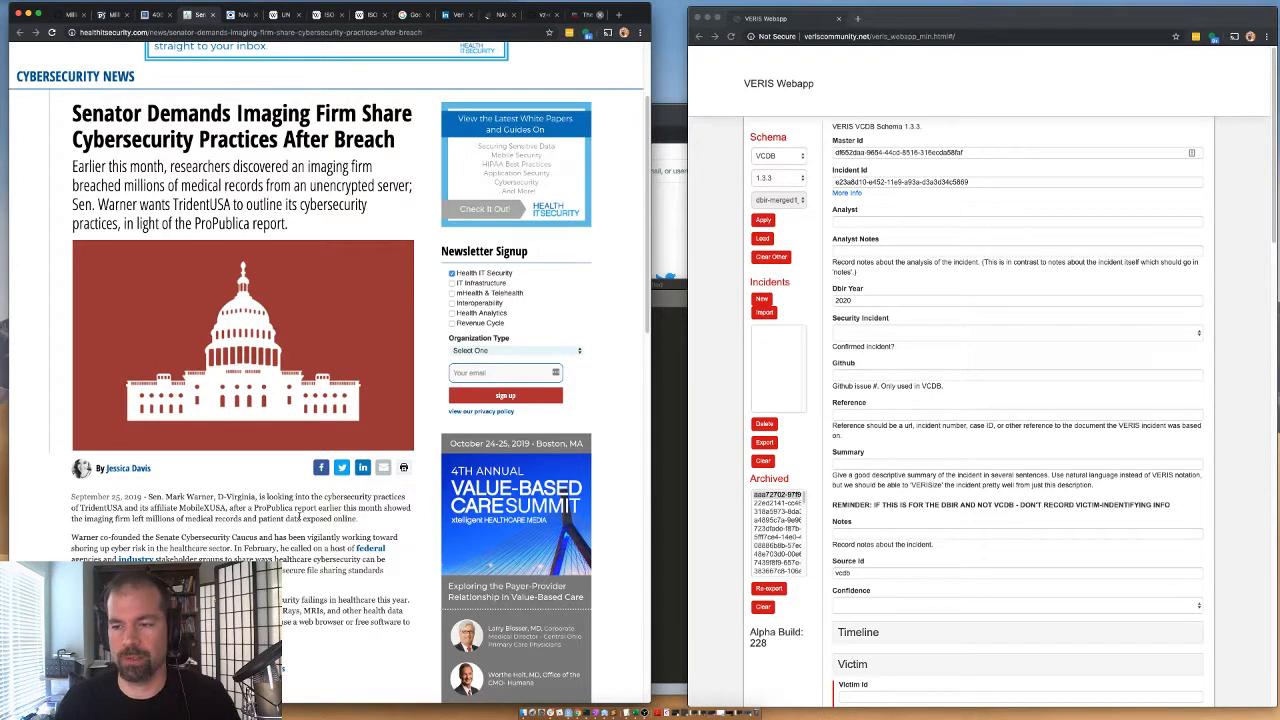
scroll(108, 546, down, 1)
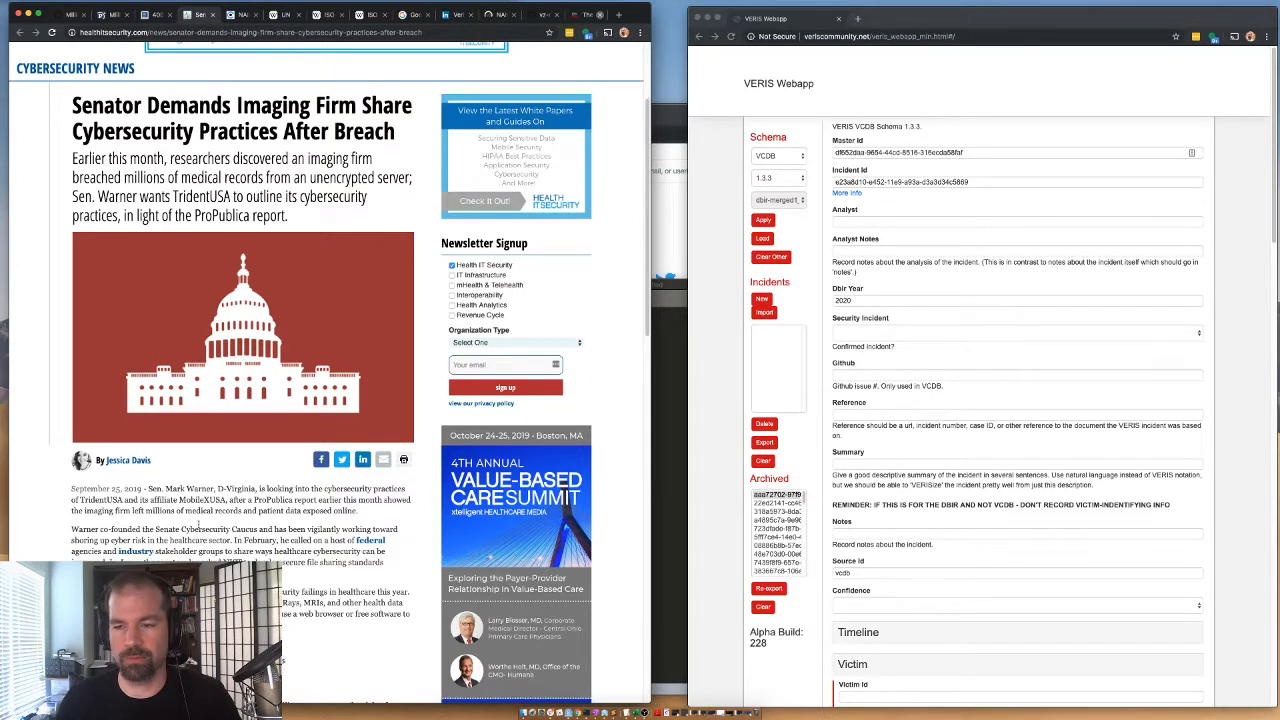
scroll(96, 538, down, 5)
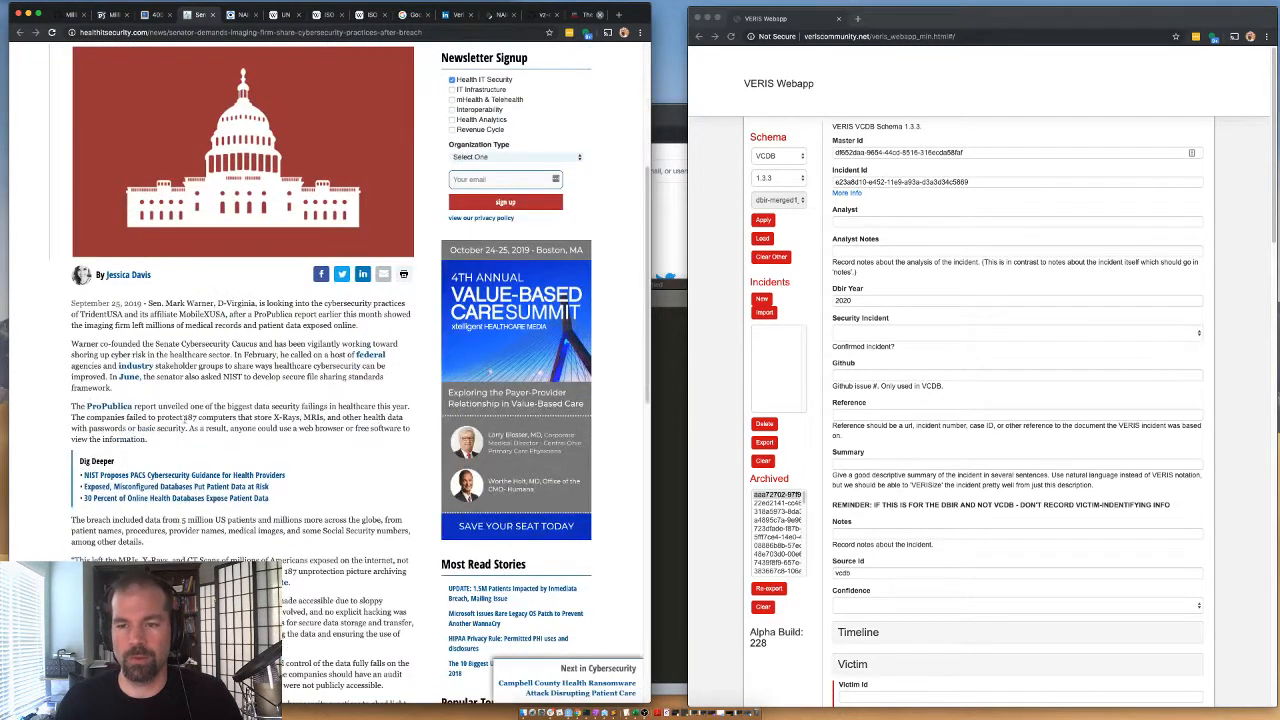
Copy the name MobileXUSA from the article and search the web for it in a new tab.
double_click(206, 313)
right_click(204, 309)
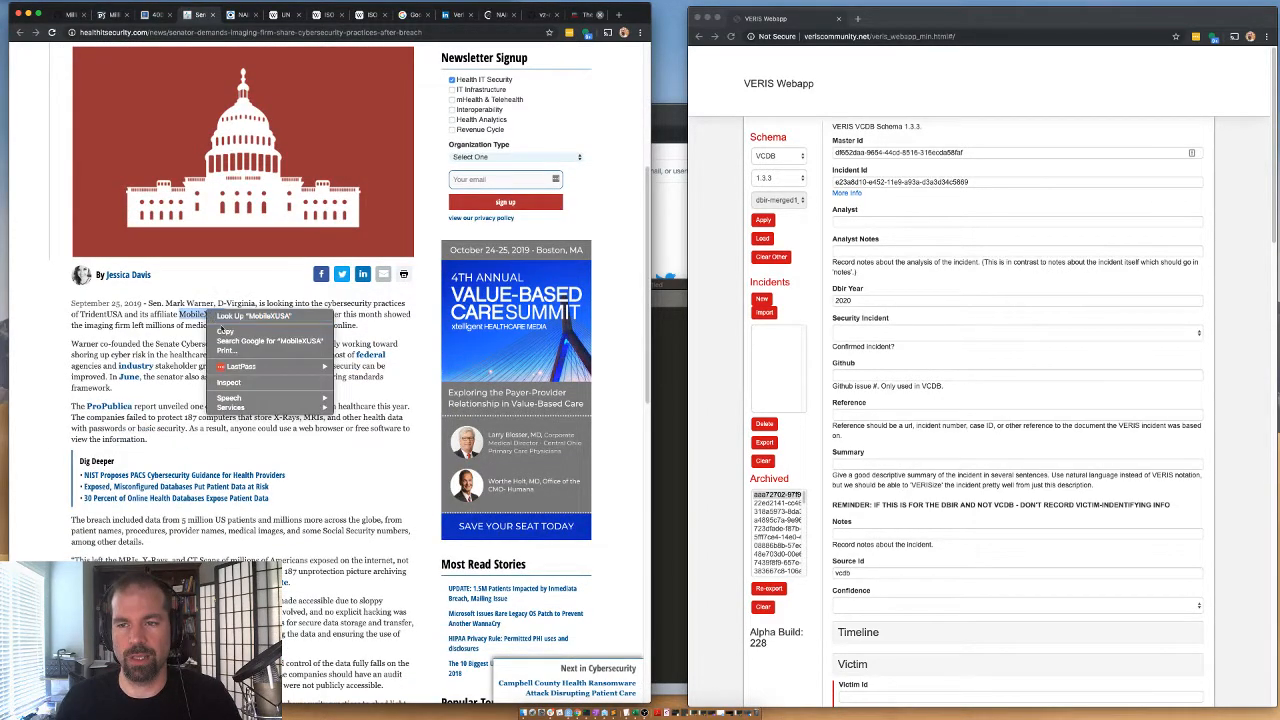
click(240, 346)
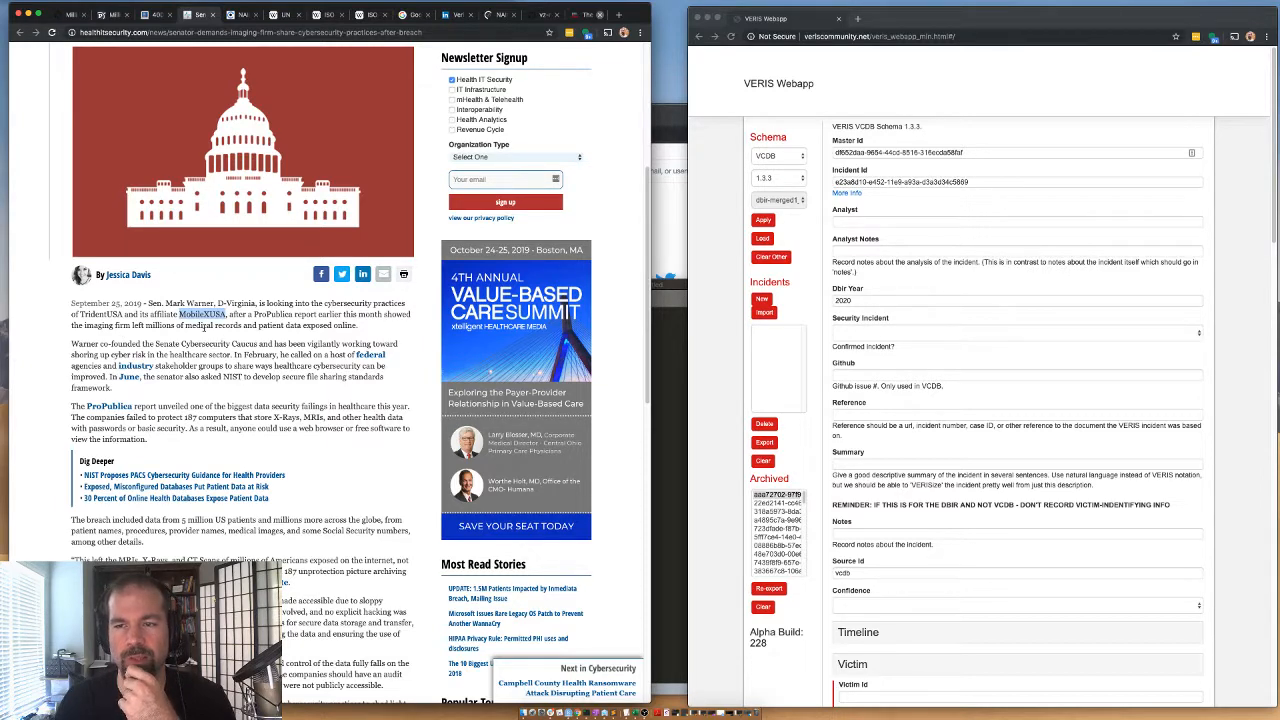
click(618, 14)
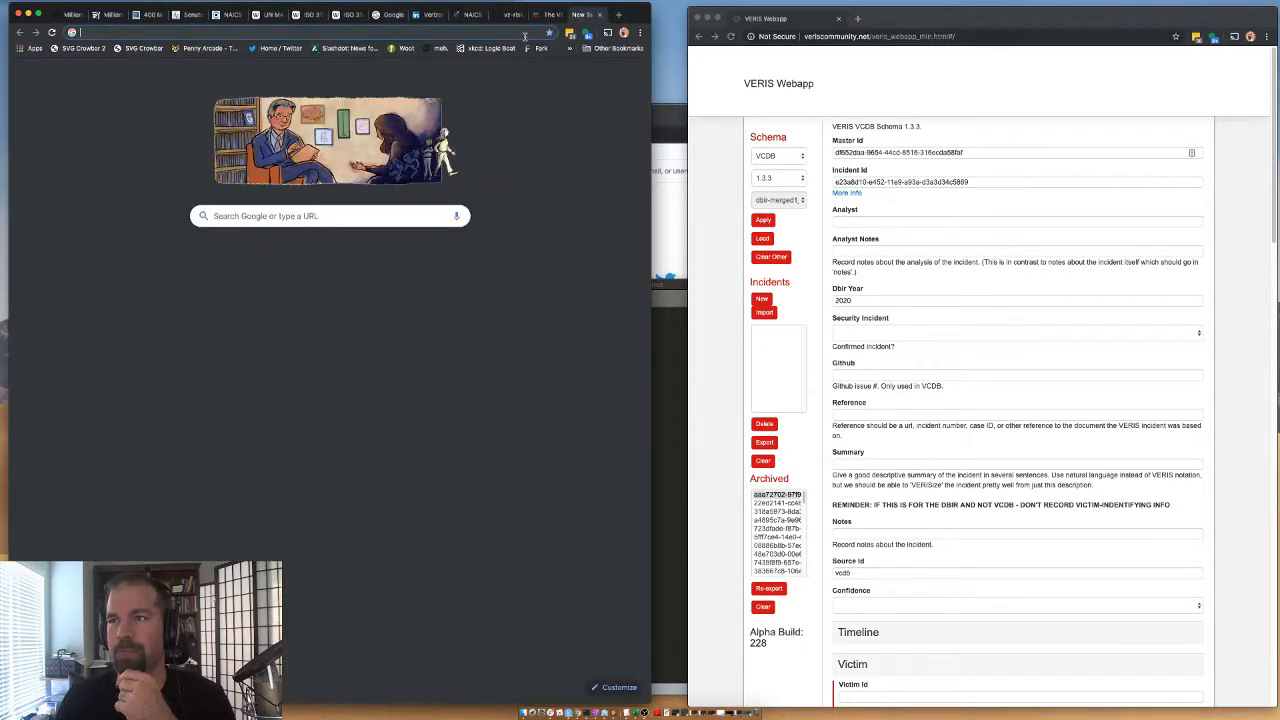
key(super+v)
key(Return)
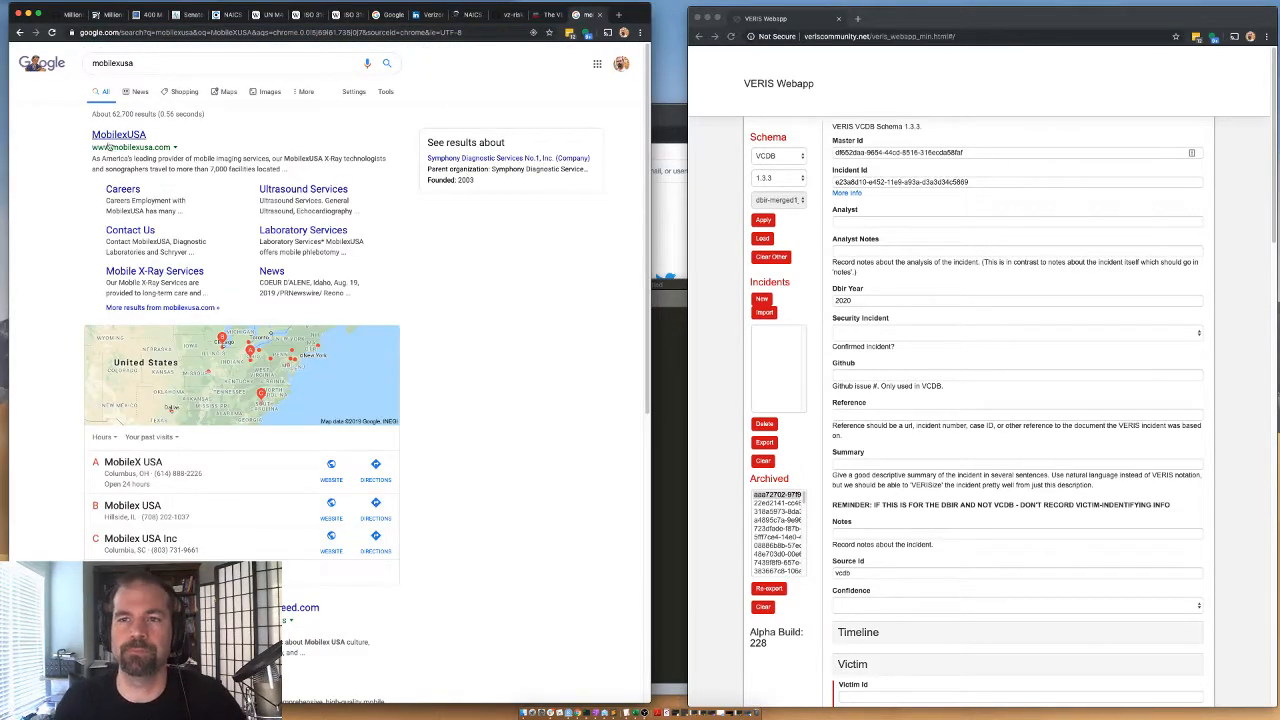
Open the MobilexUSA website and read the company description for its services and size.
click(110, 140)
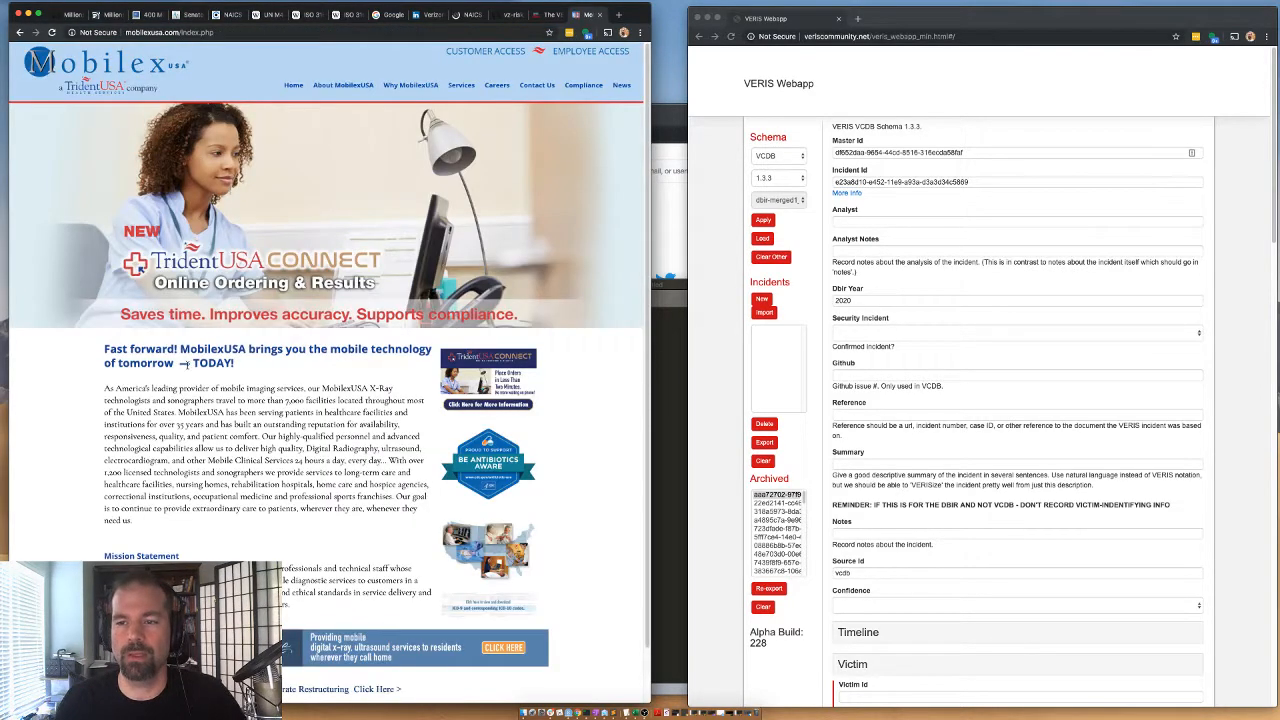
drag(168, 400, 299, 432)
click(283, 389)
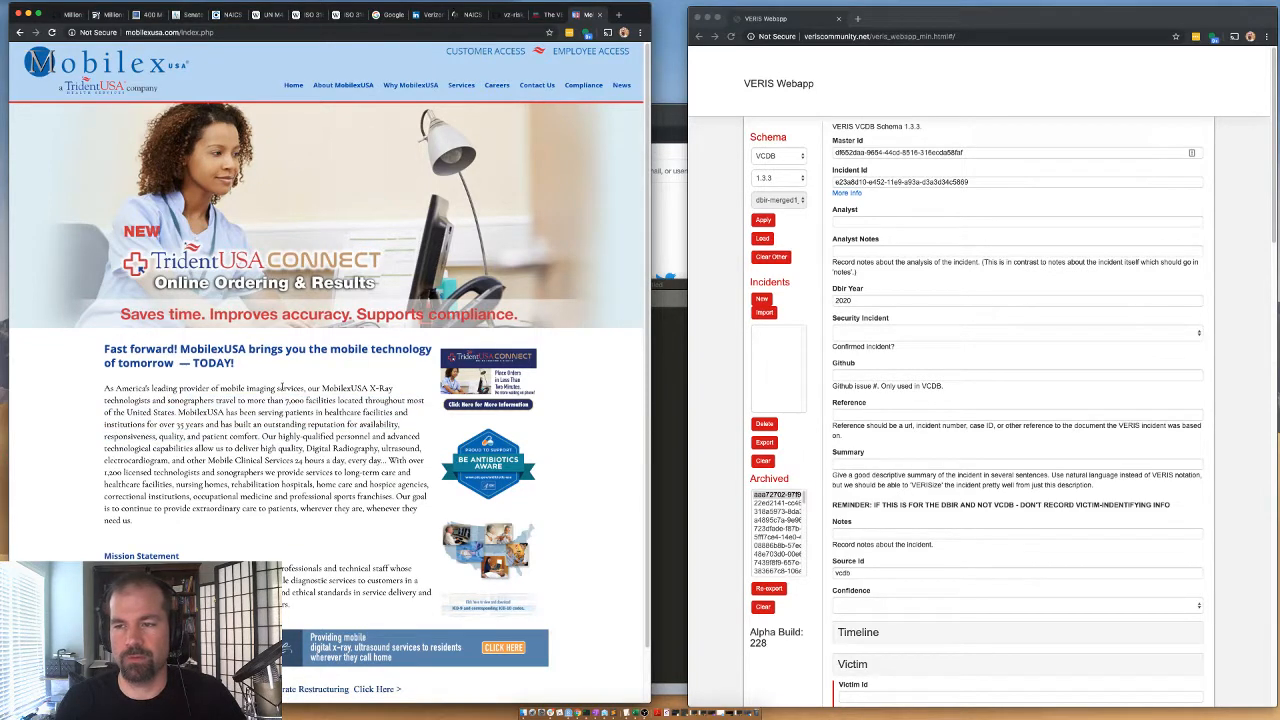
drag(282, 388, 286, 412)
click(286, 413)
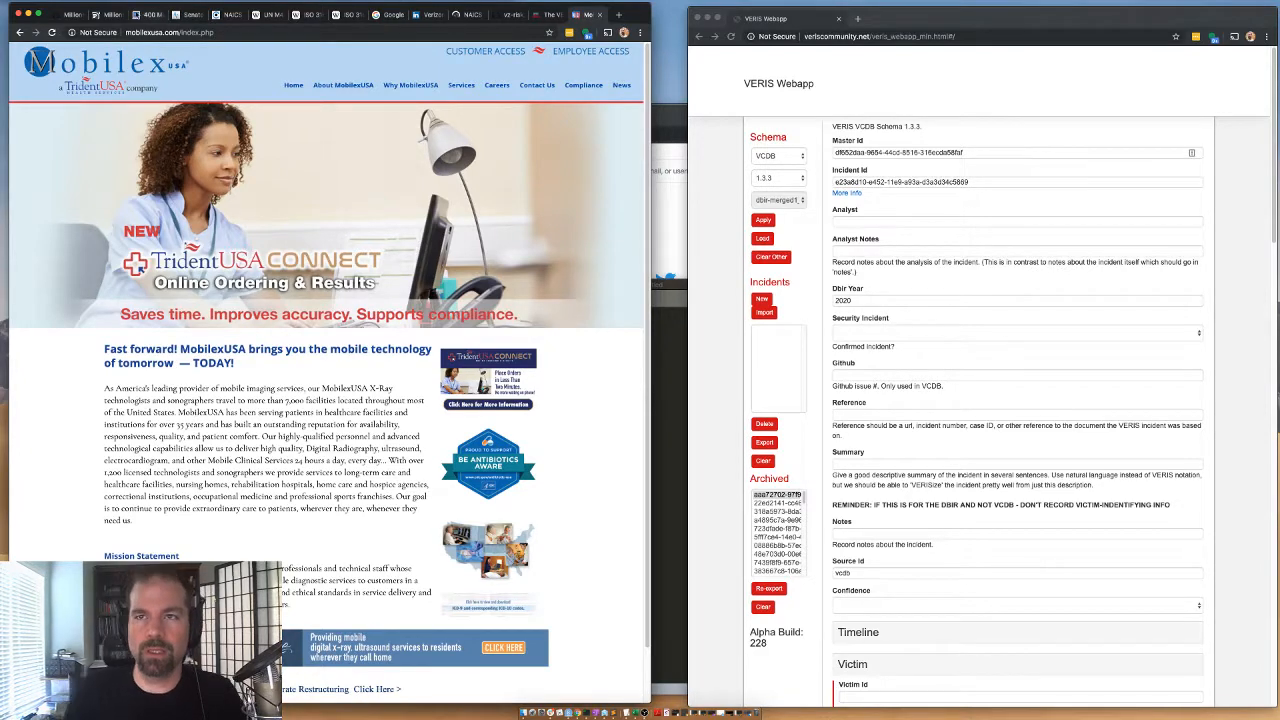
Return to the Health IT Security article and examine its passages on the breached data, unprotected servers and cause of exposure.
click(158, 16)
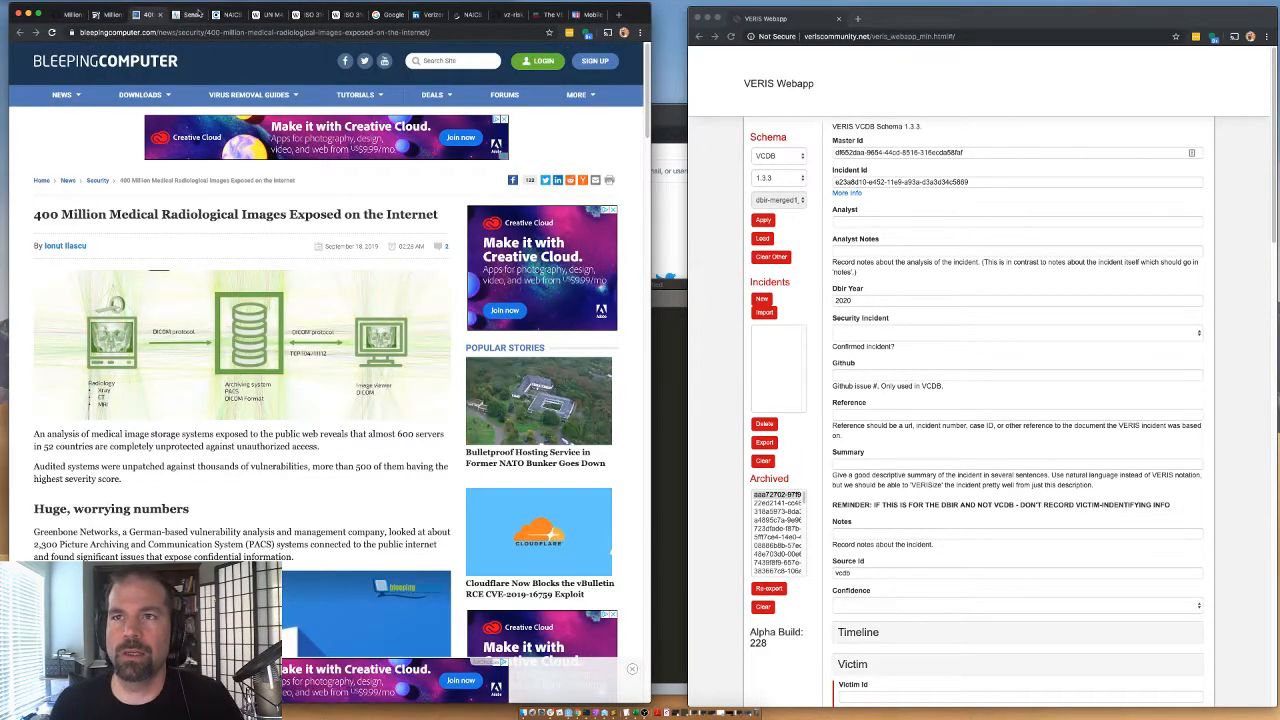
click(190, 15)
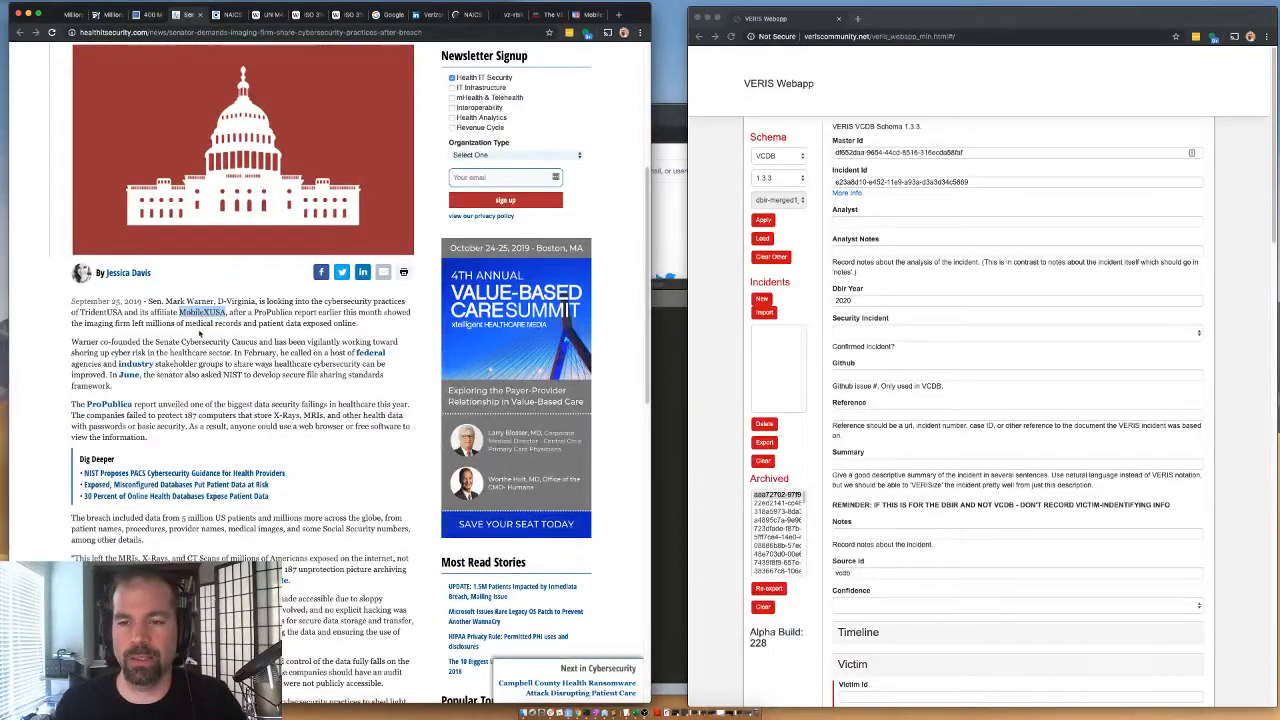
scroll(181, 396, down, 5)
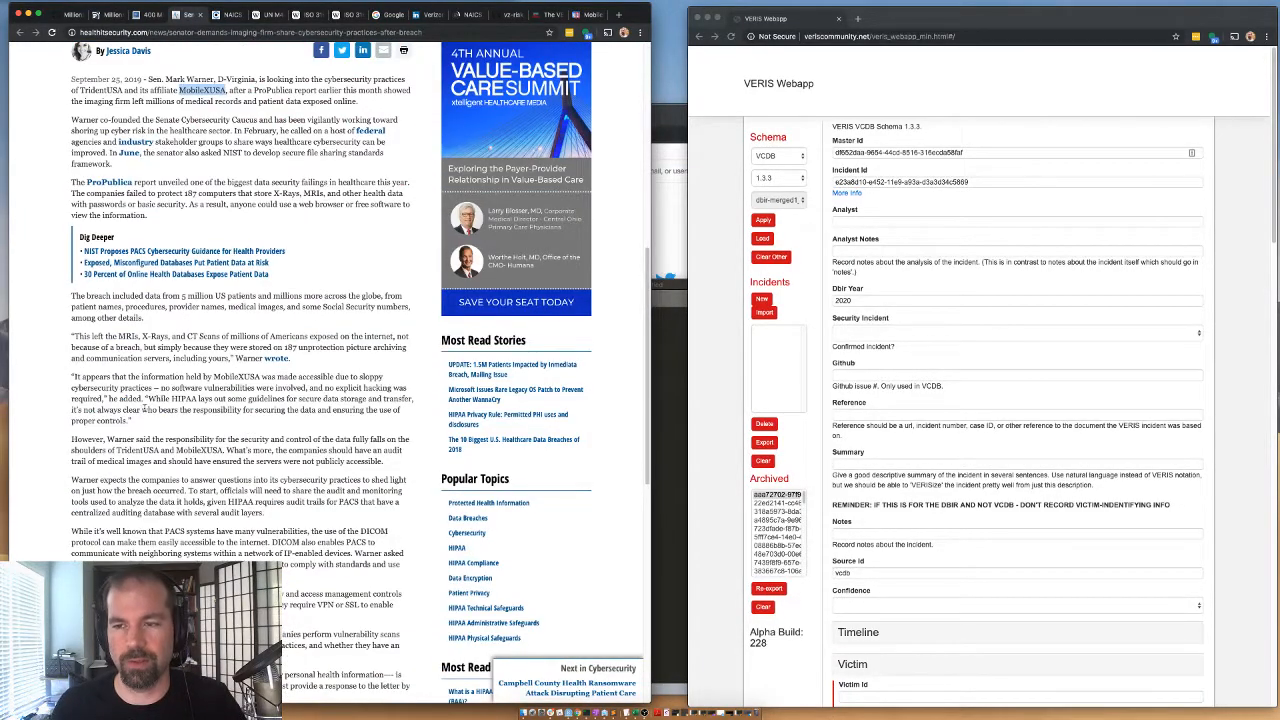
drag(82, 378, 161, 348)
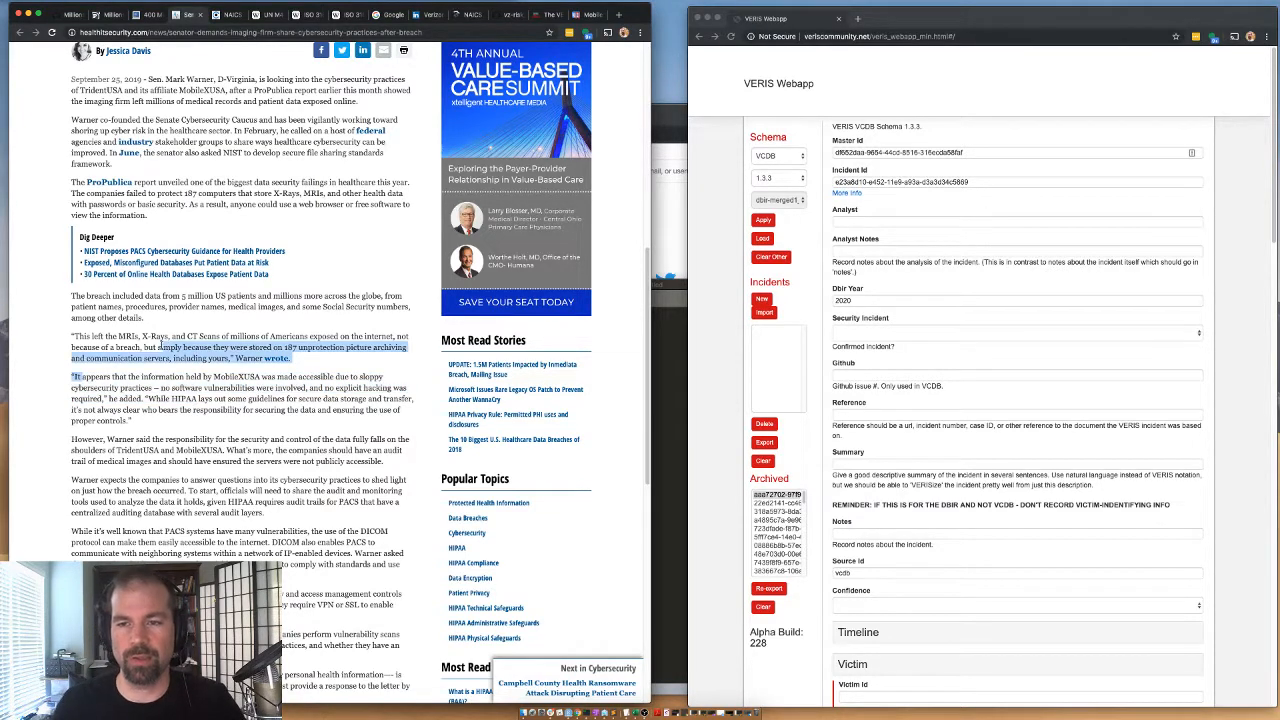
double_click(104, 347)
drag(74, 337, 165, 307)
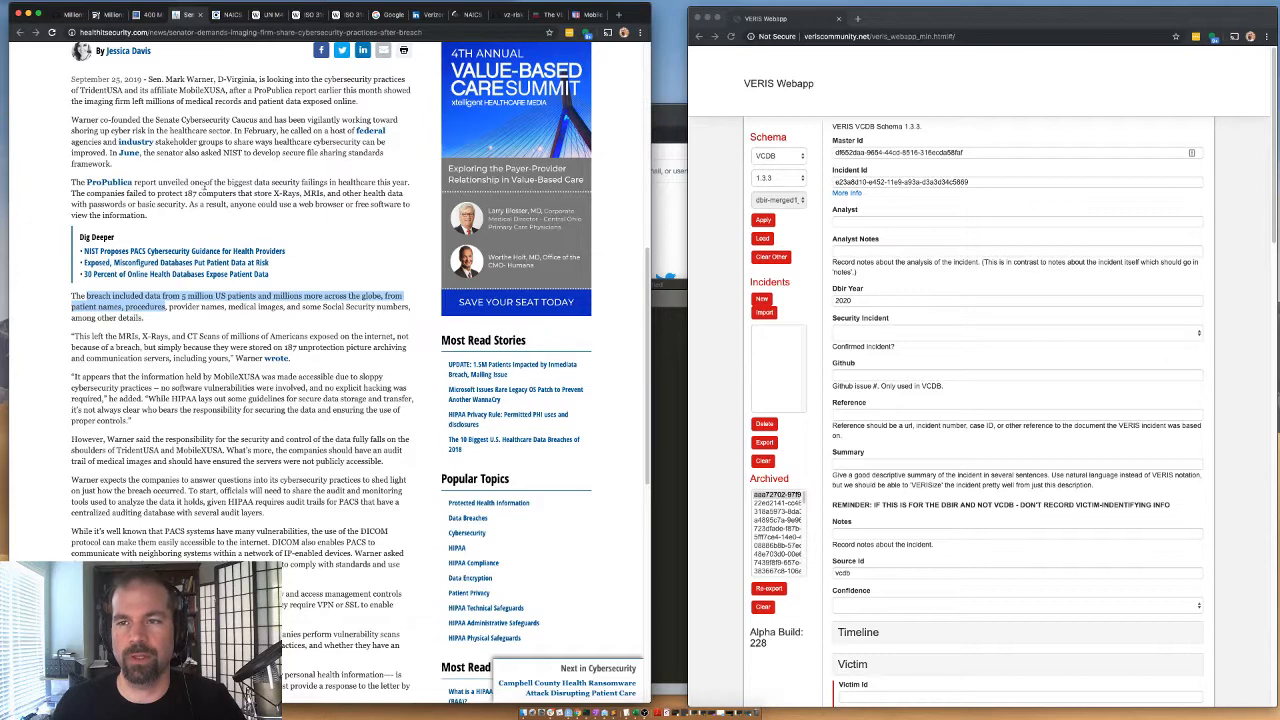
click(221, 198)
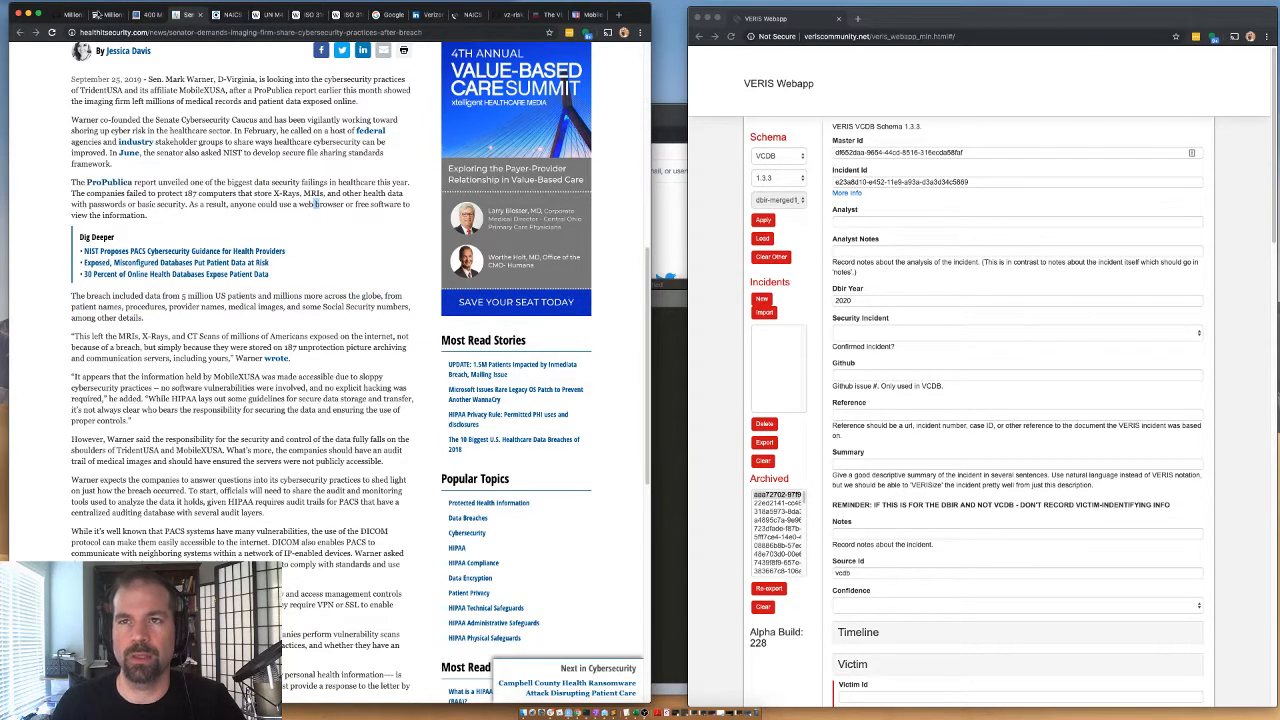
Search the ProPublica article for MobilexUSA and read through the passages that mention the company.
click(104, 16)
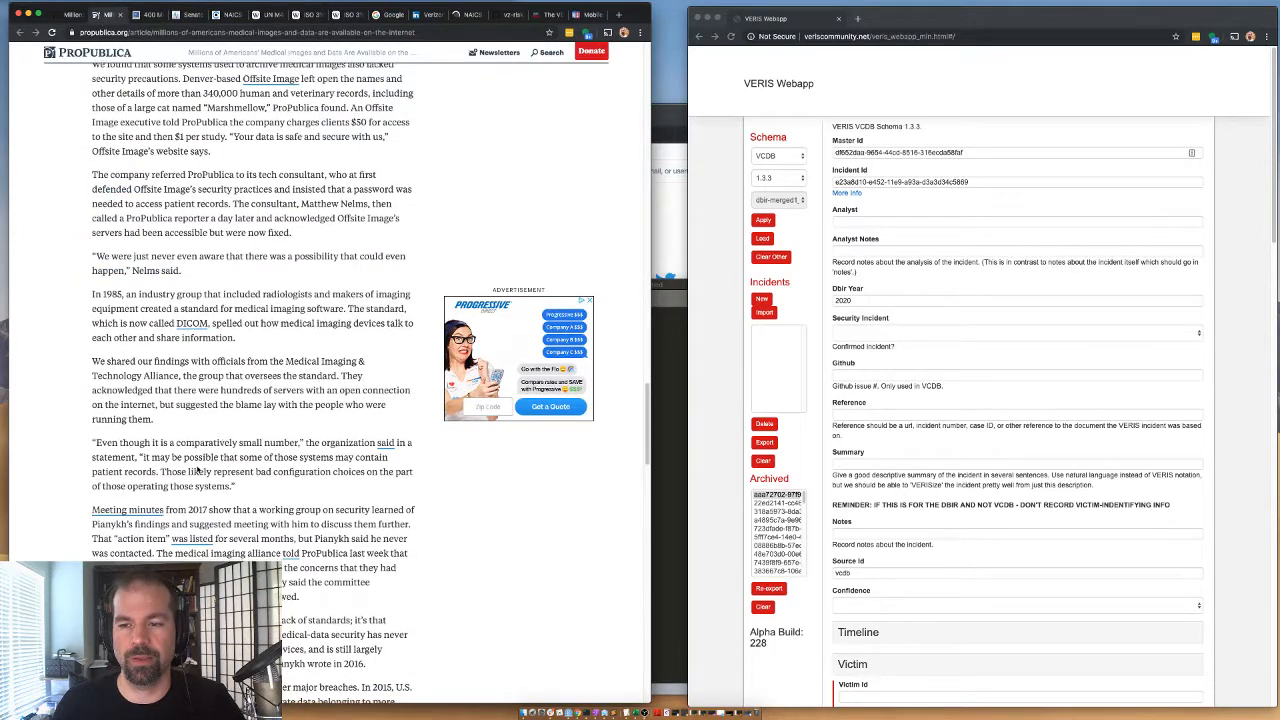
scroll(190, 279, up, 10)
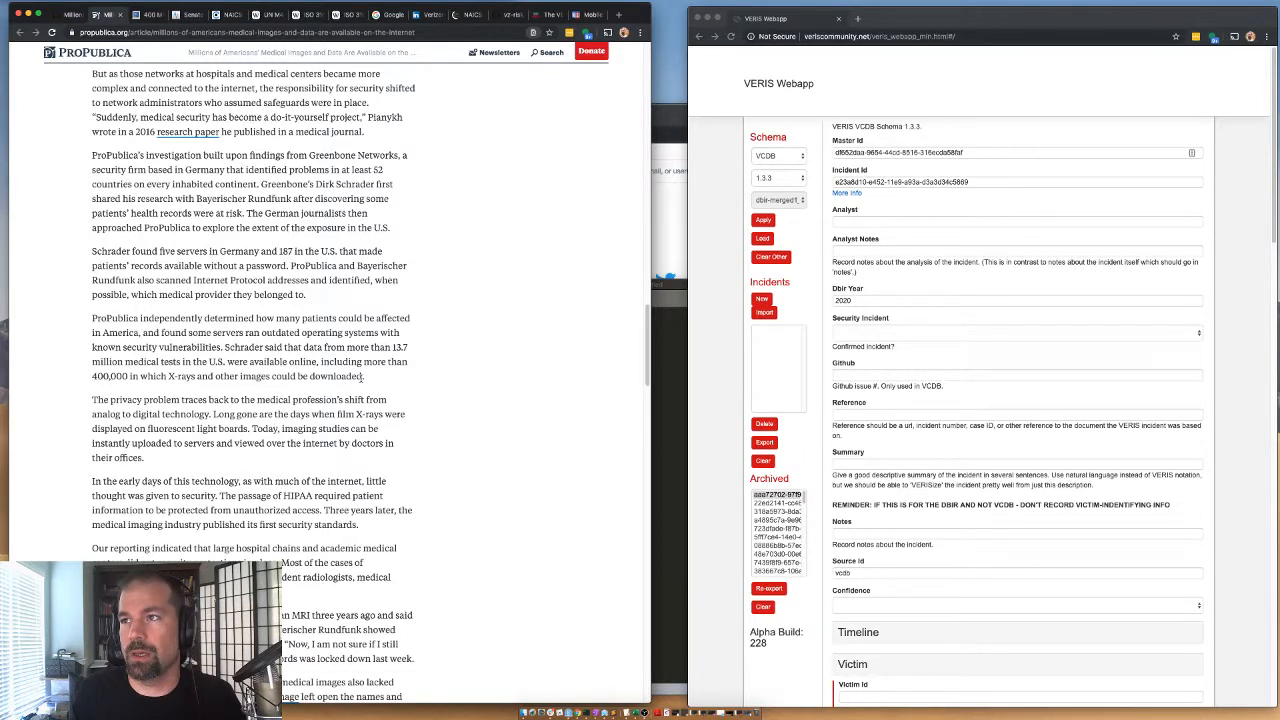
key(super+f)
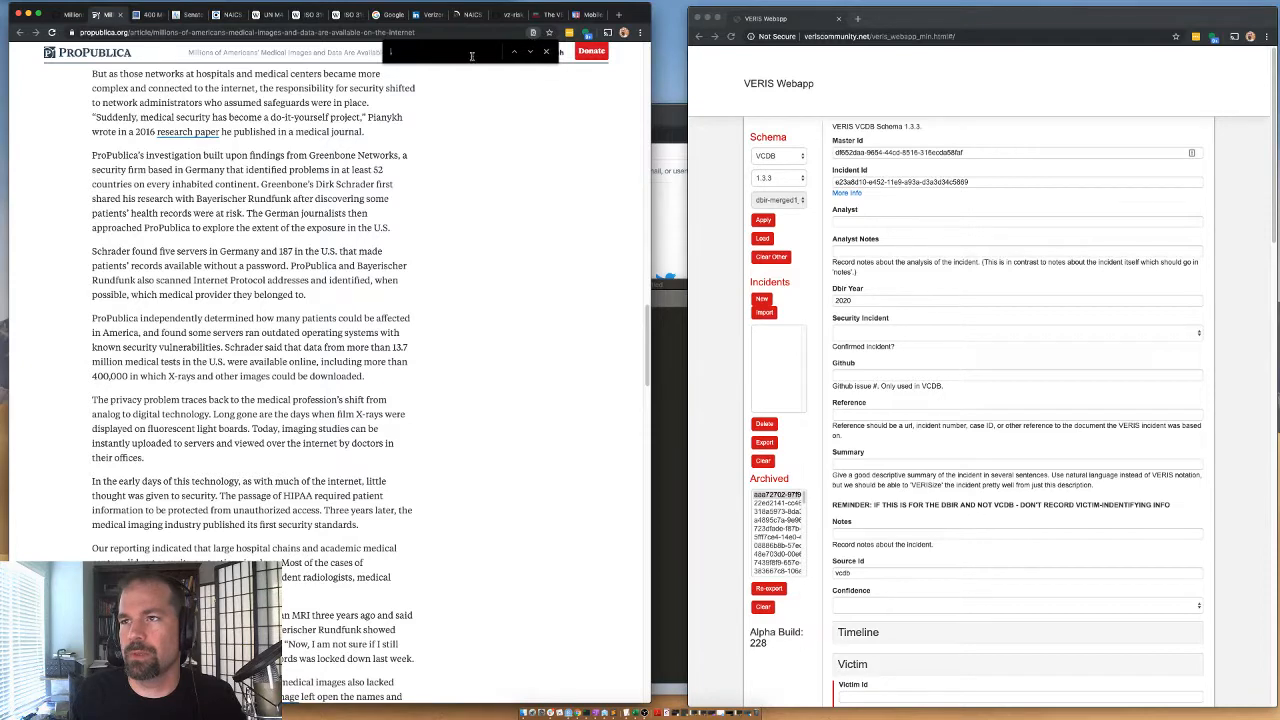
text(MobilexUSA)
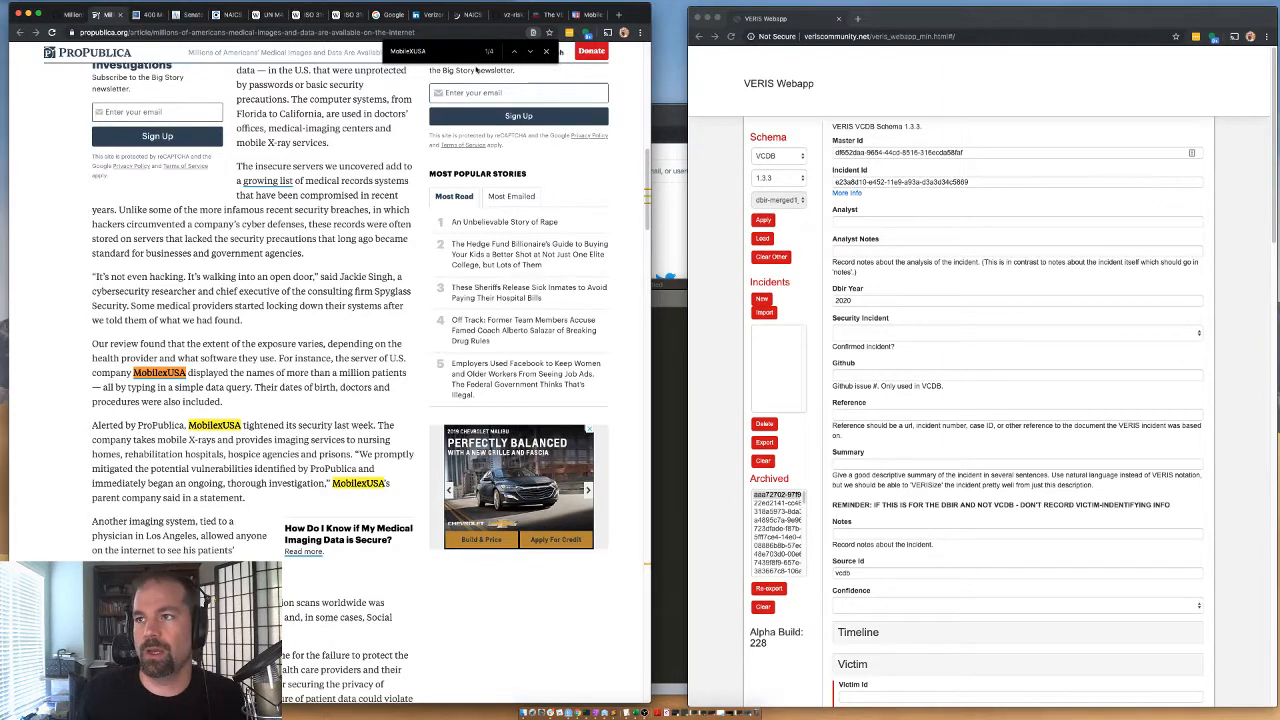
click(531, 52)
click(531, 52)
click(531, 52)
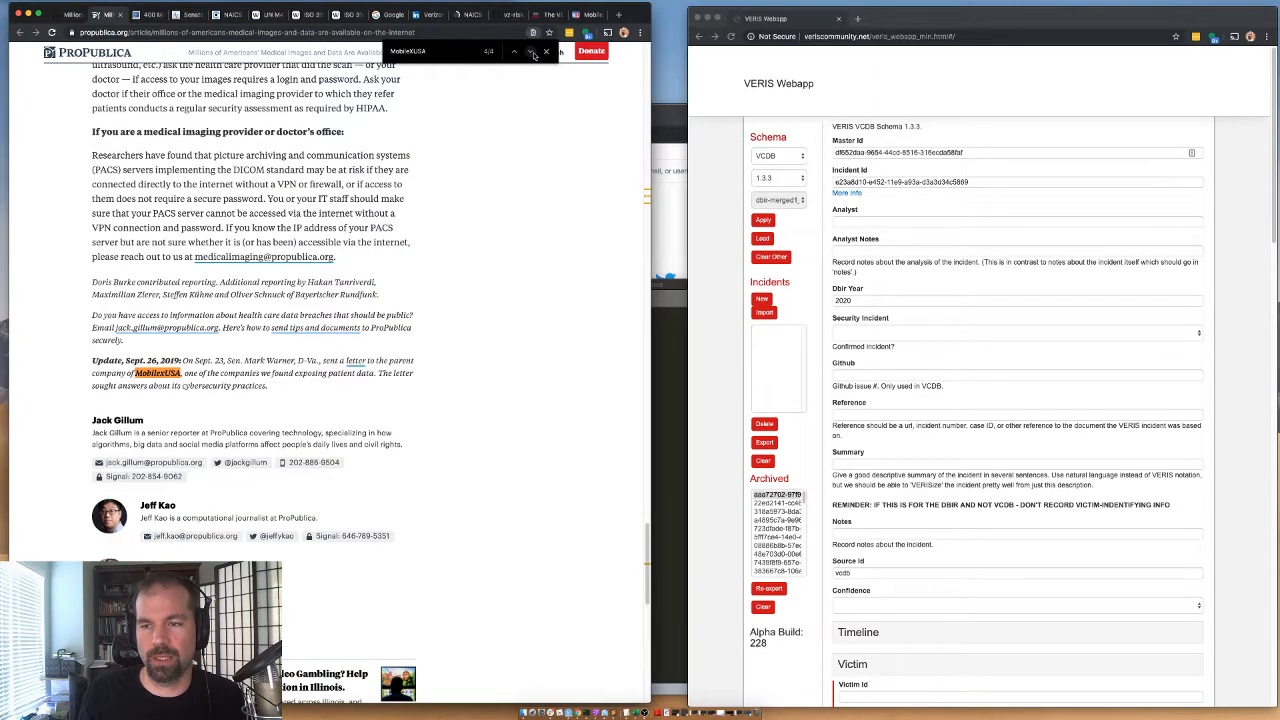
click(531, 52)
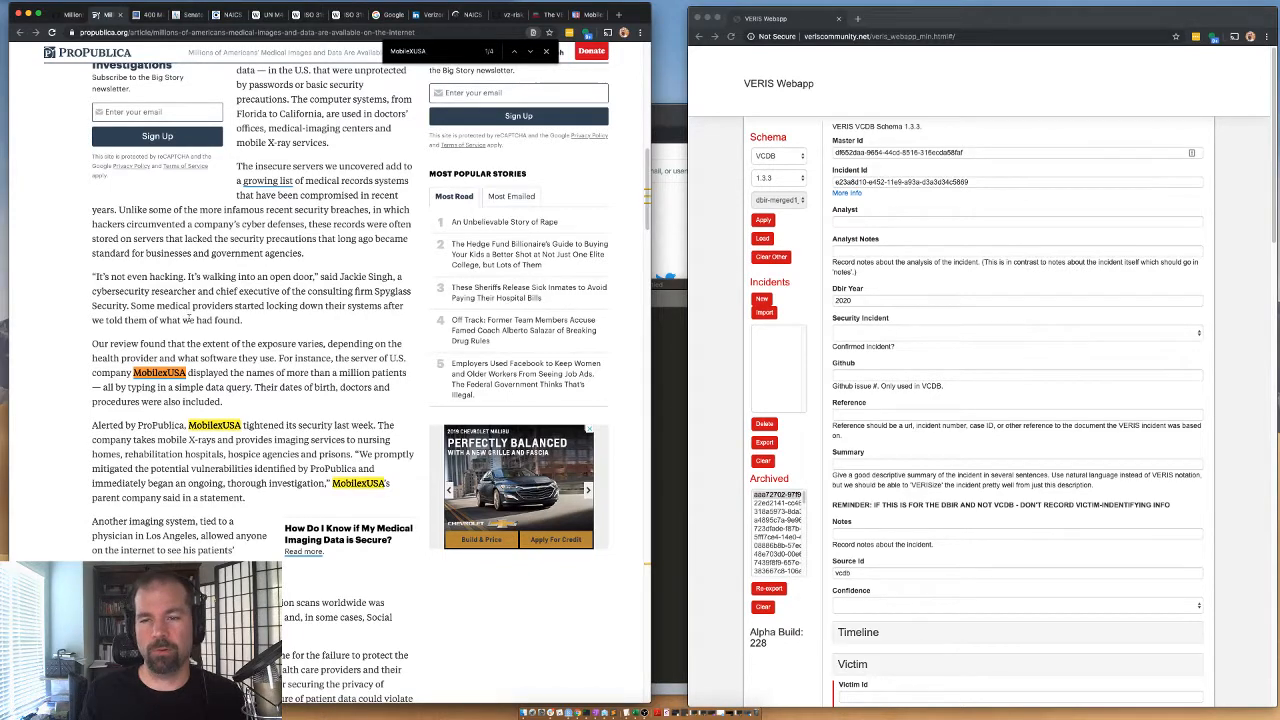
Post a comment on the GitHub issue noting that it is 1 of many called out in this research, with internal actor/error.
click(69, 14)
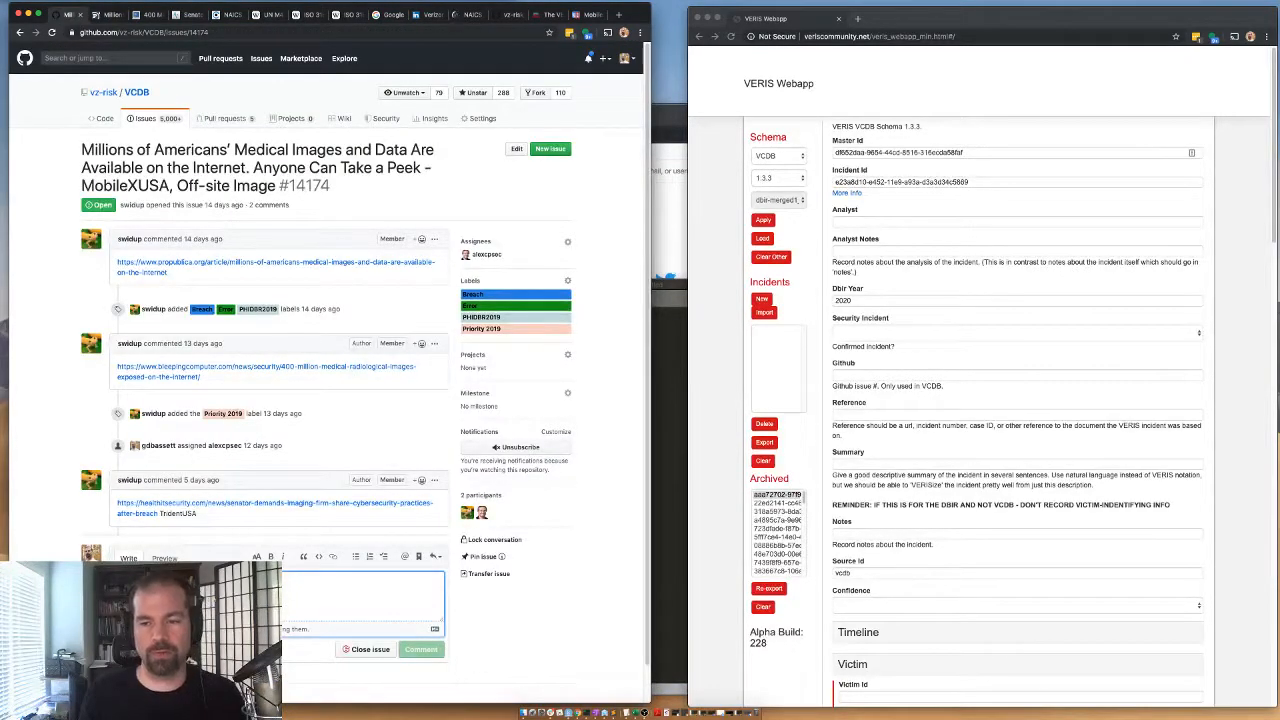
text(I)
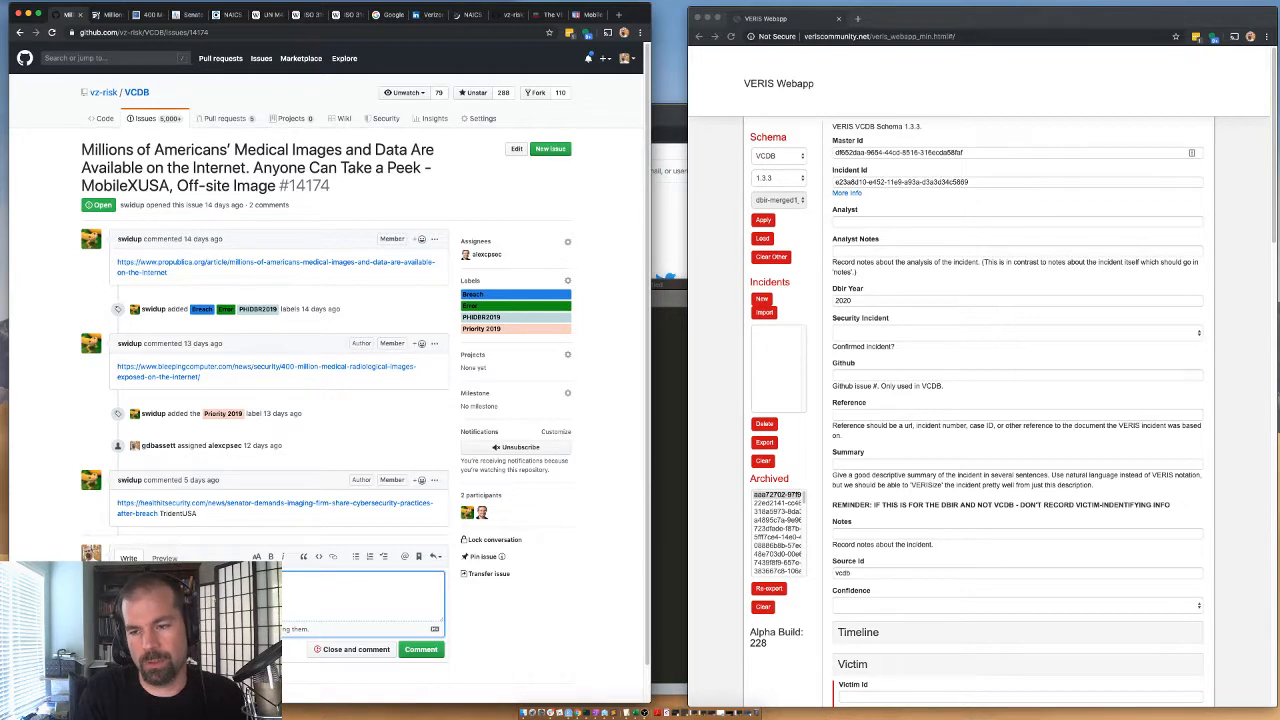
text(it is)
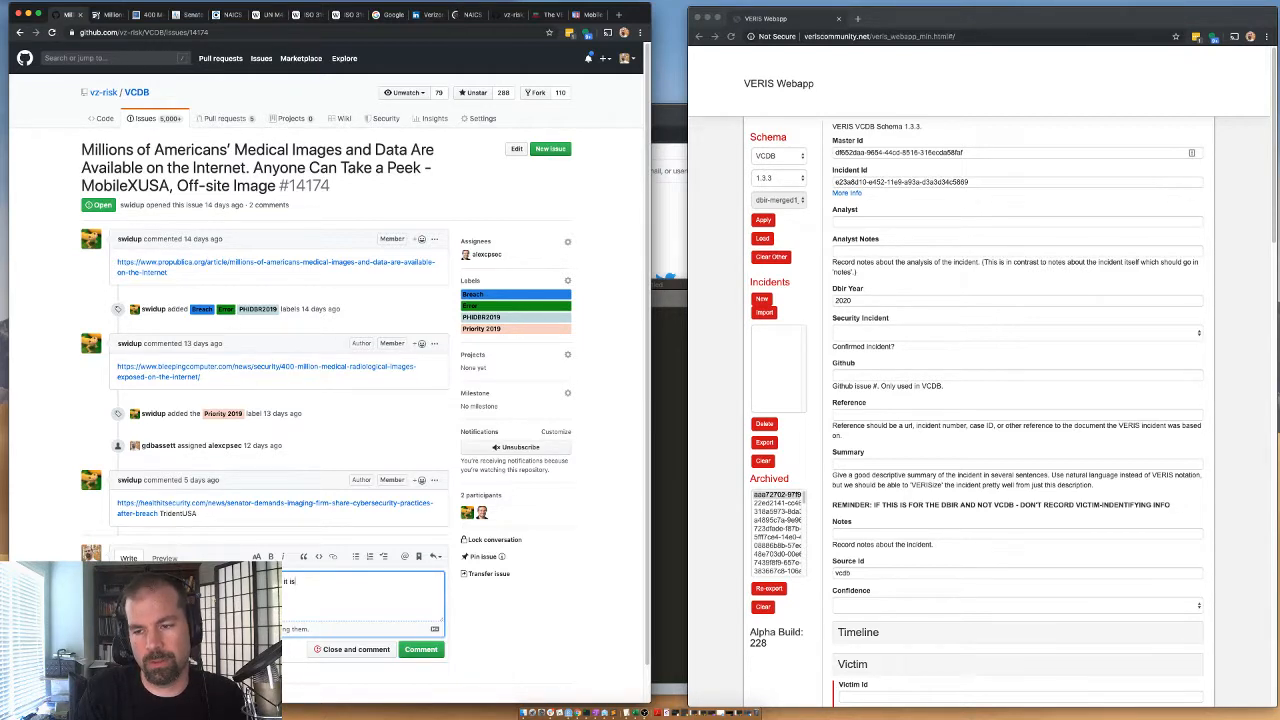
text( 1 of many called out in this)
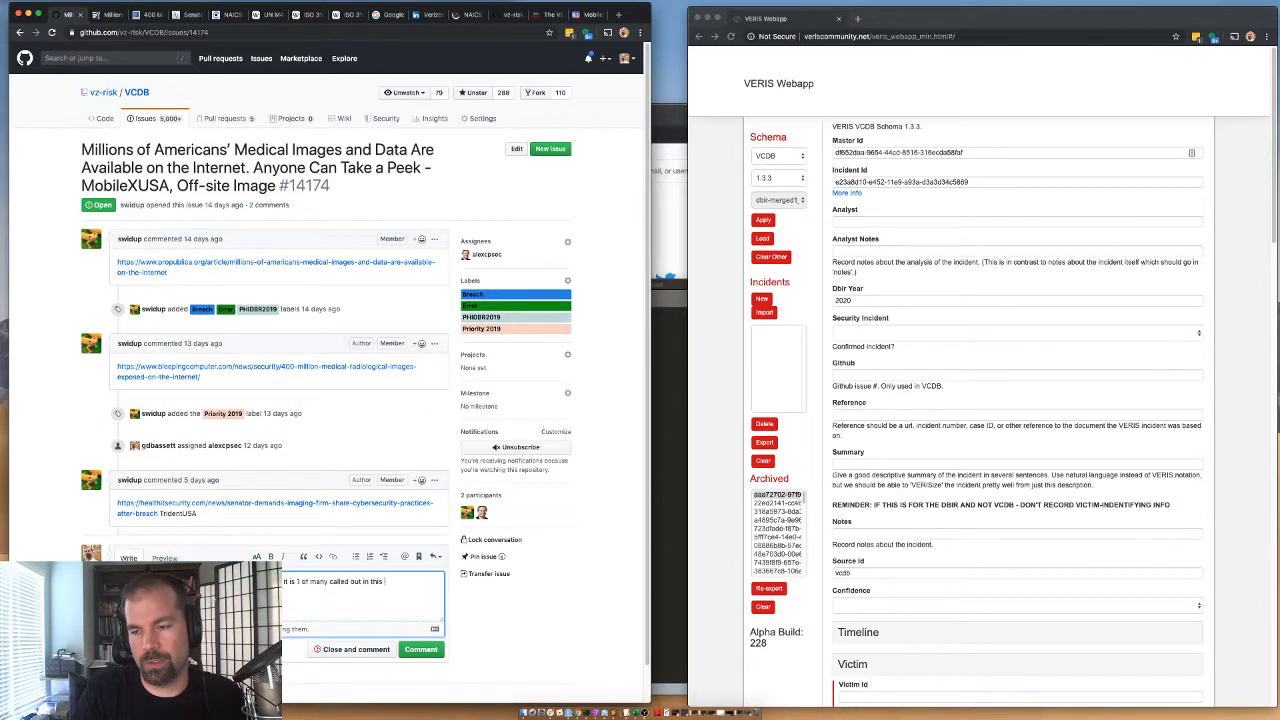
text( research.)
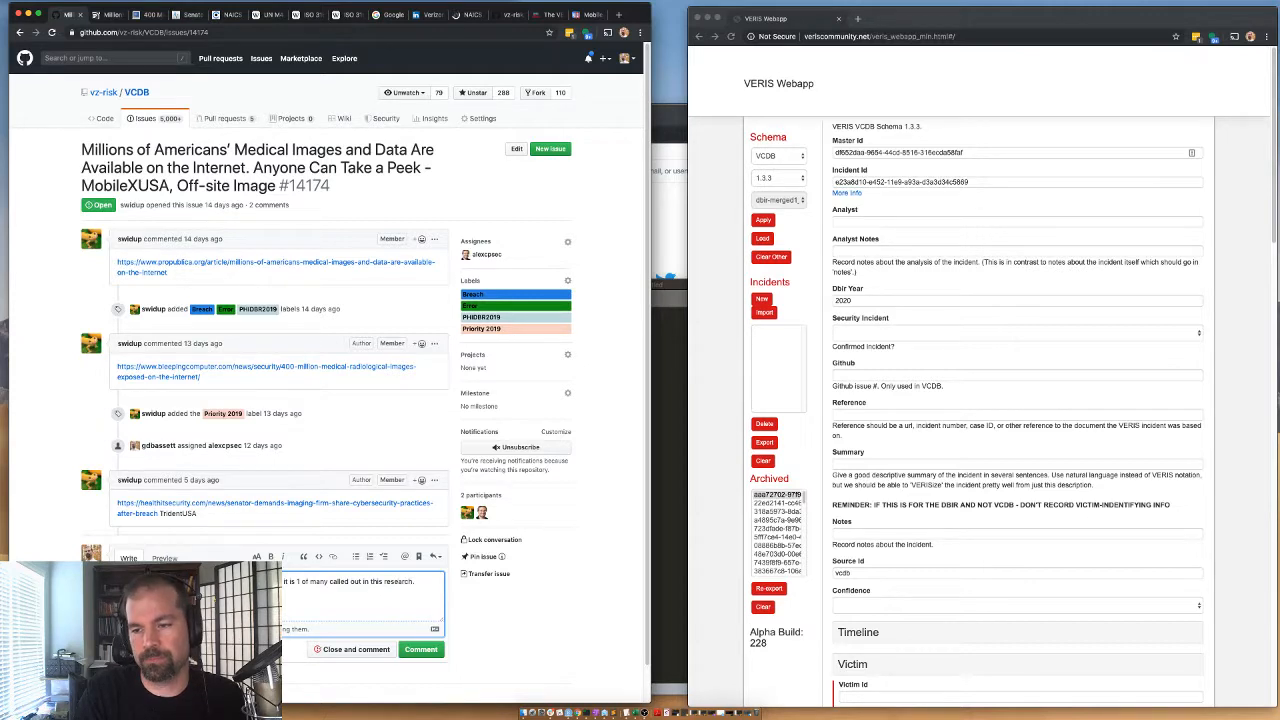
text(  However)
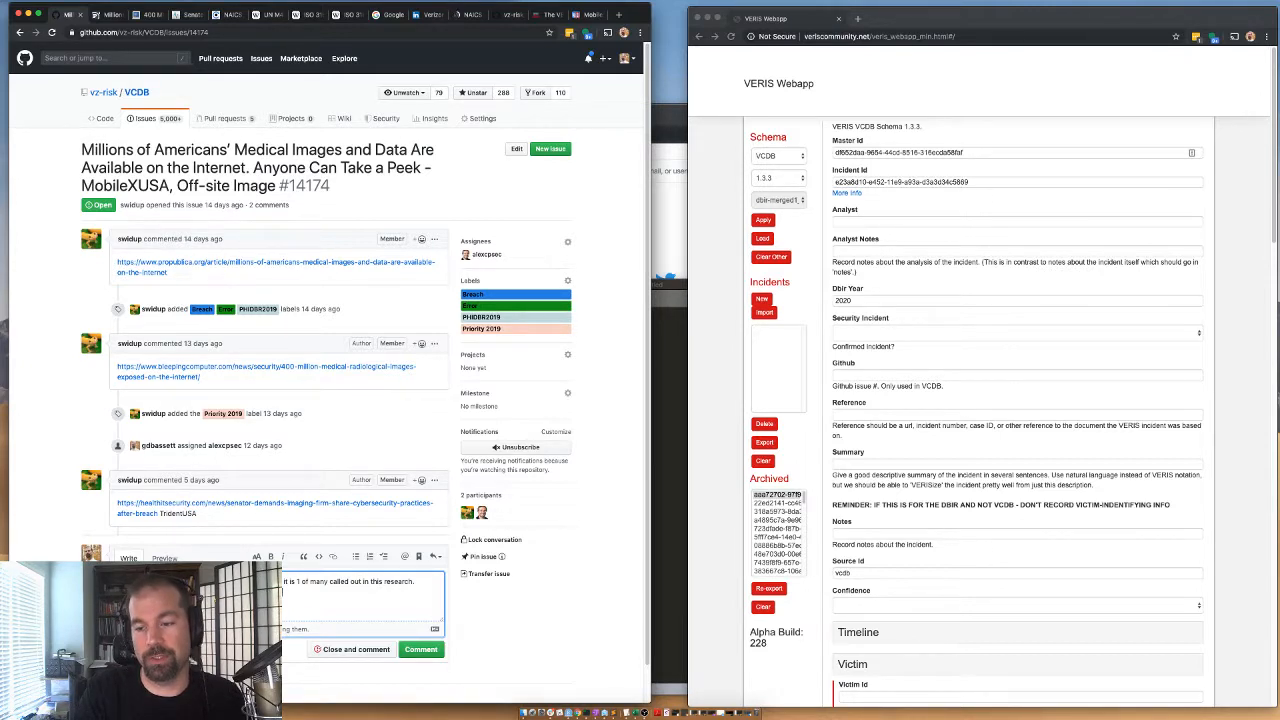
text(Internal actor)
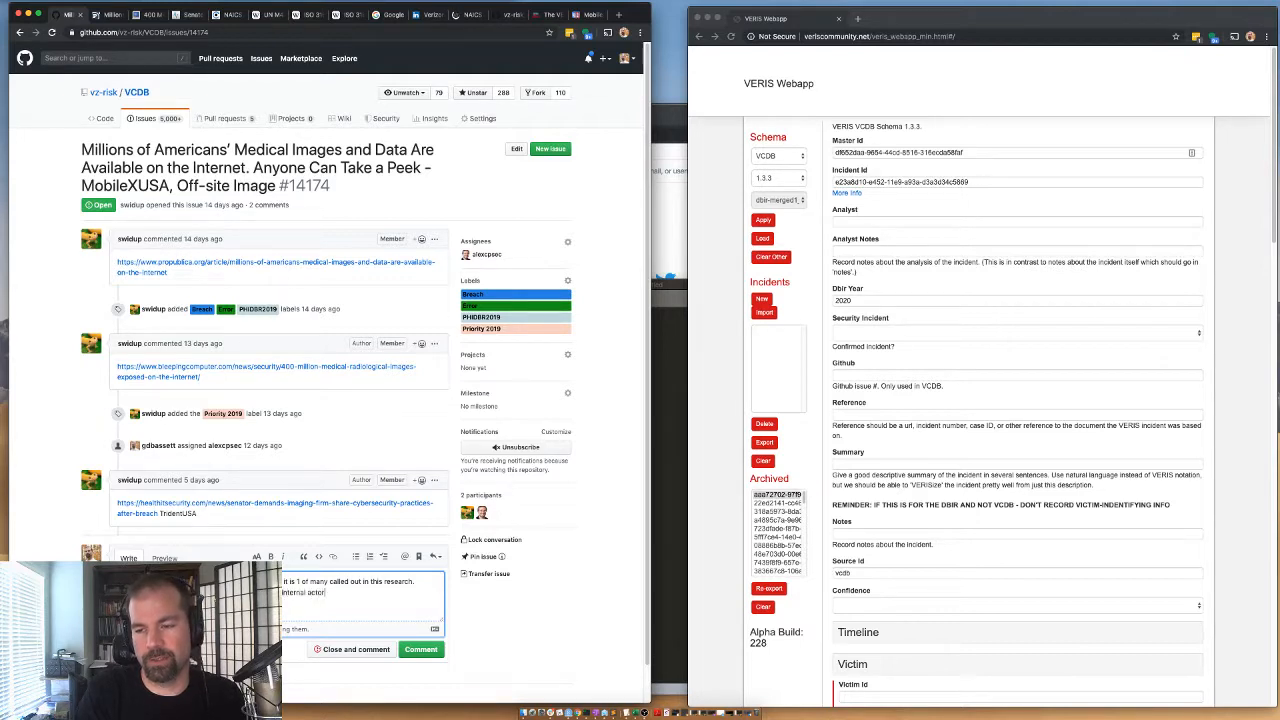
text(/error).)
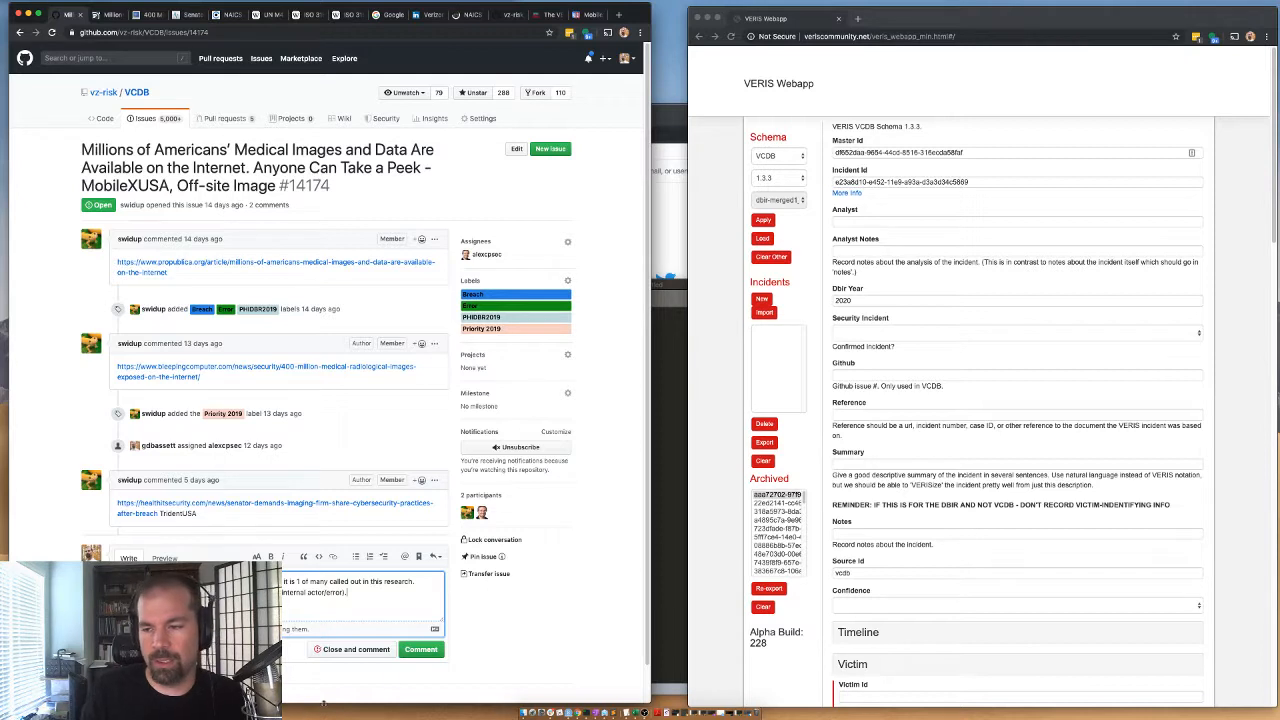
click(420, 650)
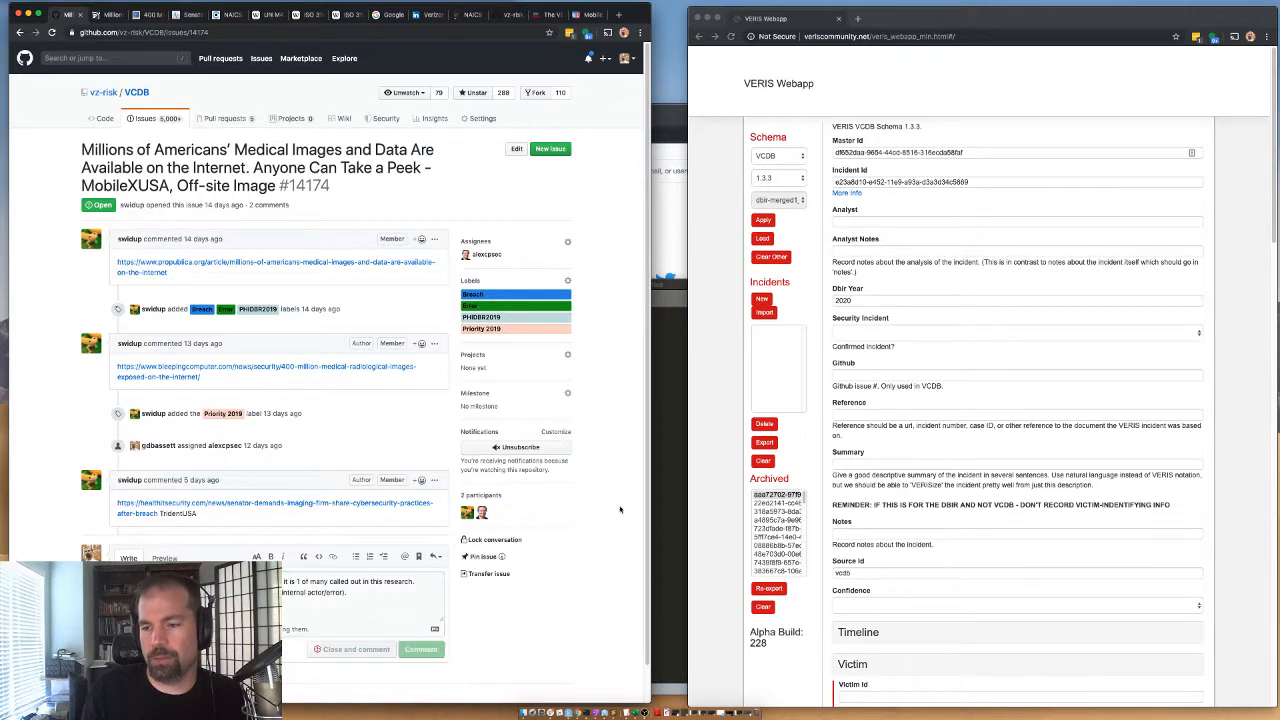
Enter the analyst's username in the VERIS form and set Security Incident to "Confirmed: Yes - Confirmed".
click(850, 222)
click(848, 242)
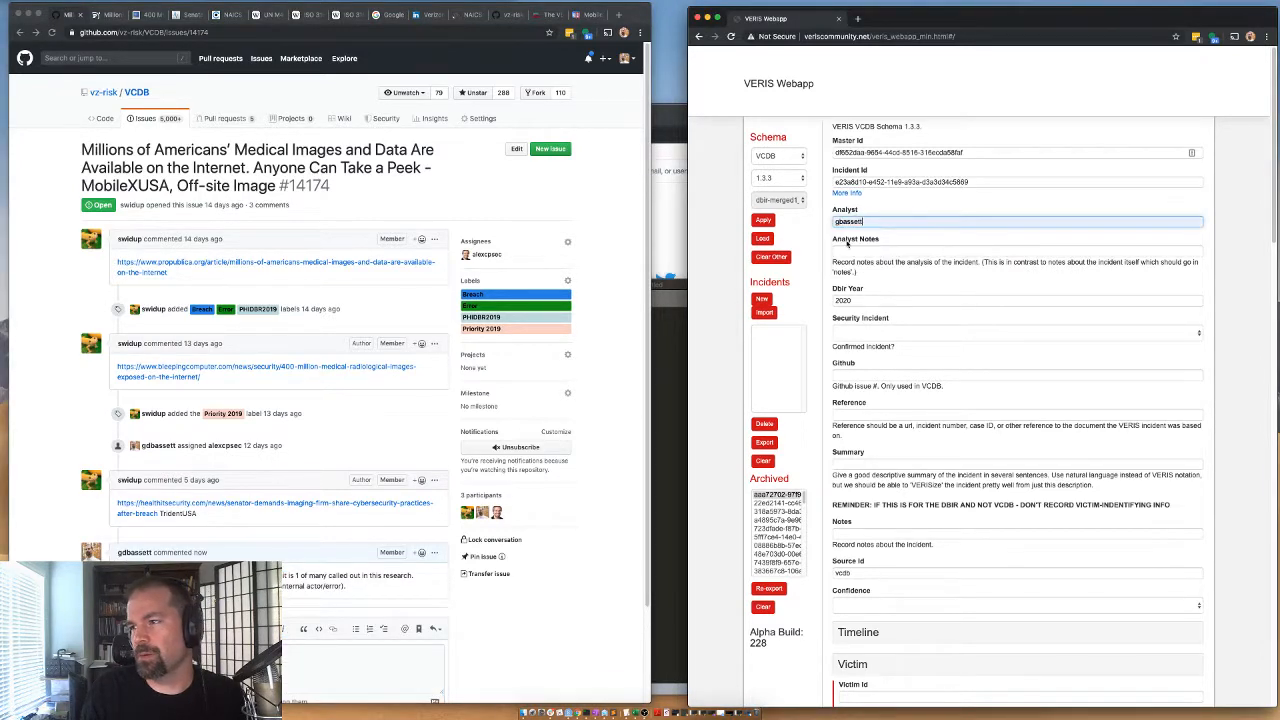
click(845, 250)
click(848, 334)
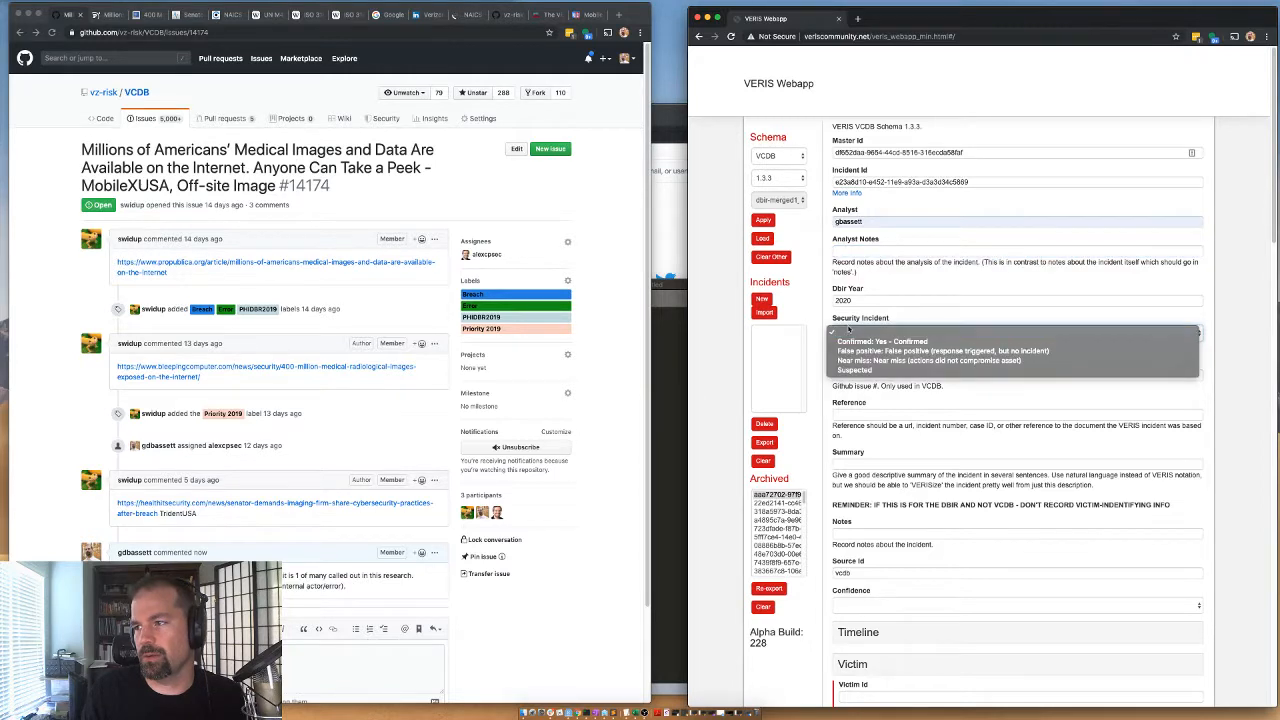
click(849, 342)
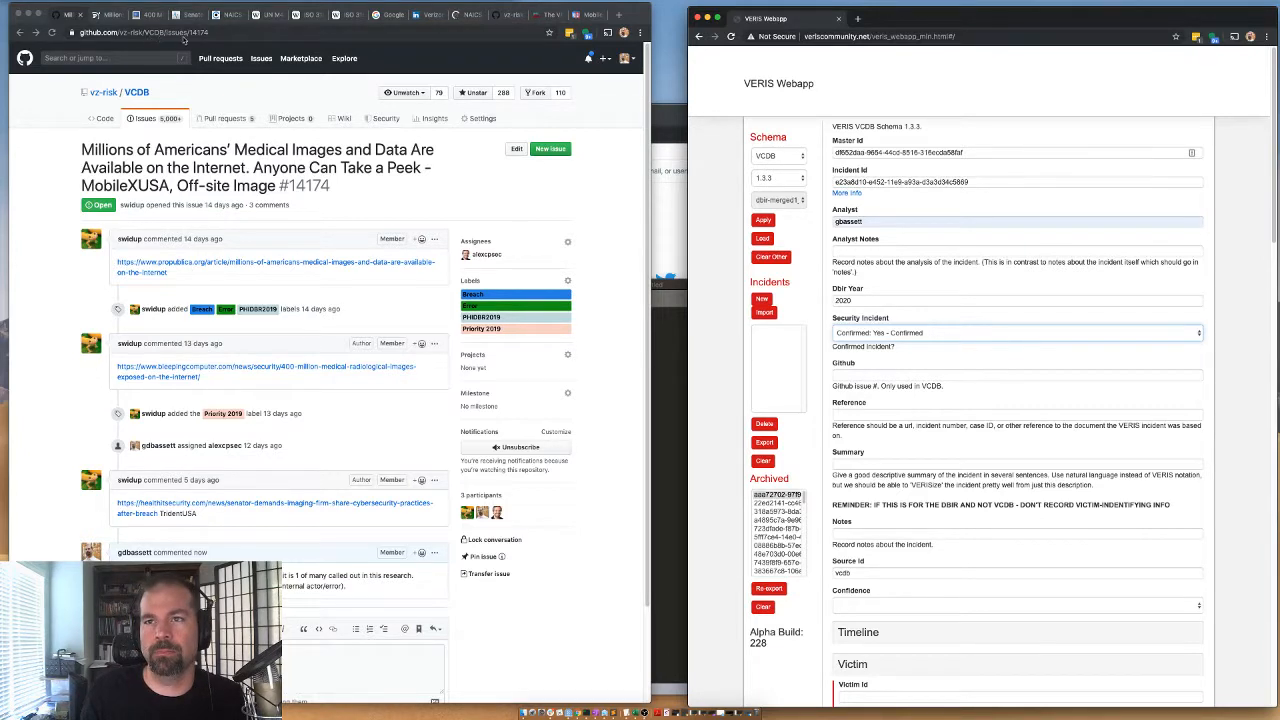
Copy the issue number 14174 from the GitHub page address into the Github field of the VERIS form.
click(182, 36)
drag(212, 32, 252, 32)
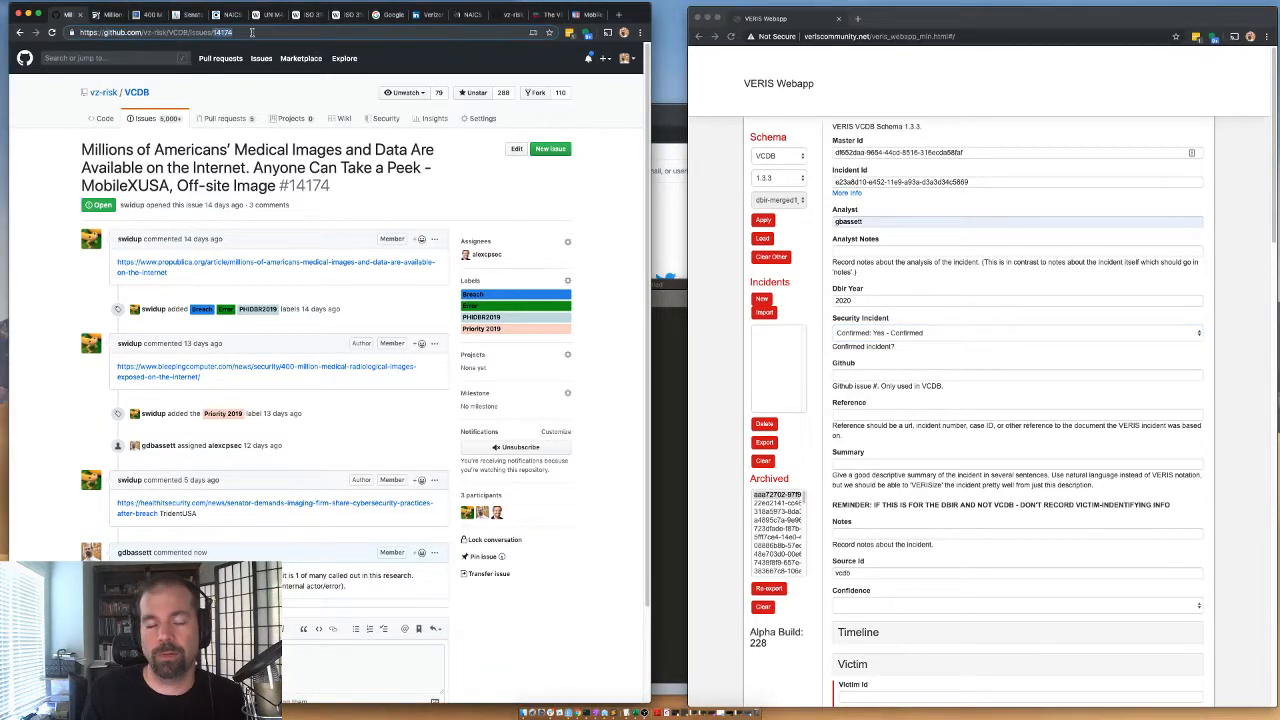
key(super+c)
click(852, 375)
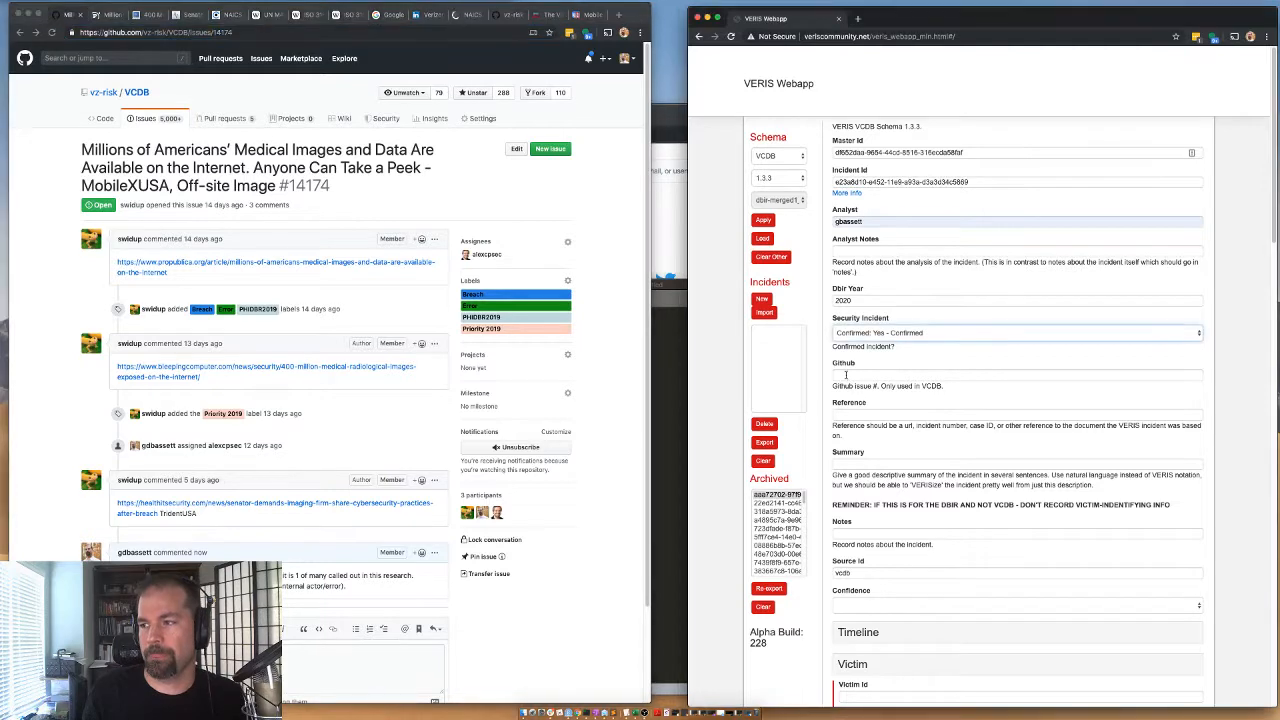
key(super+v)
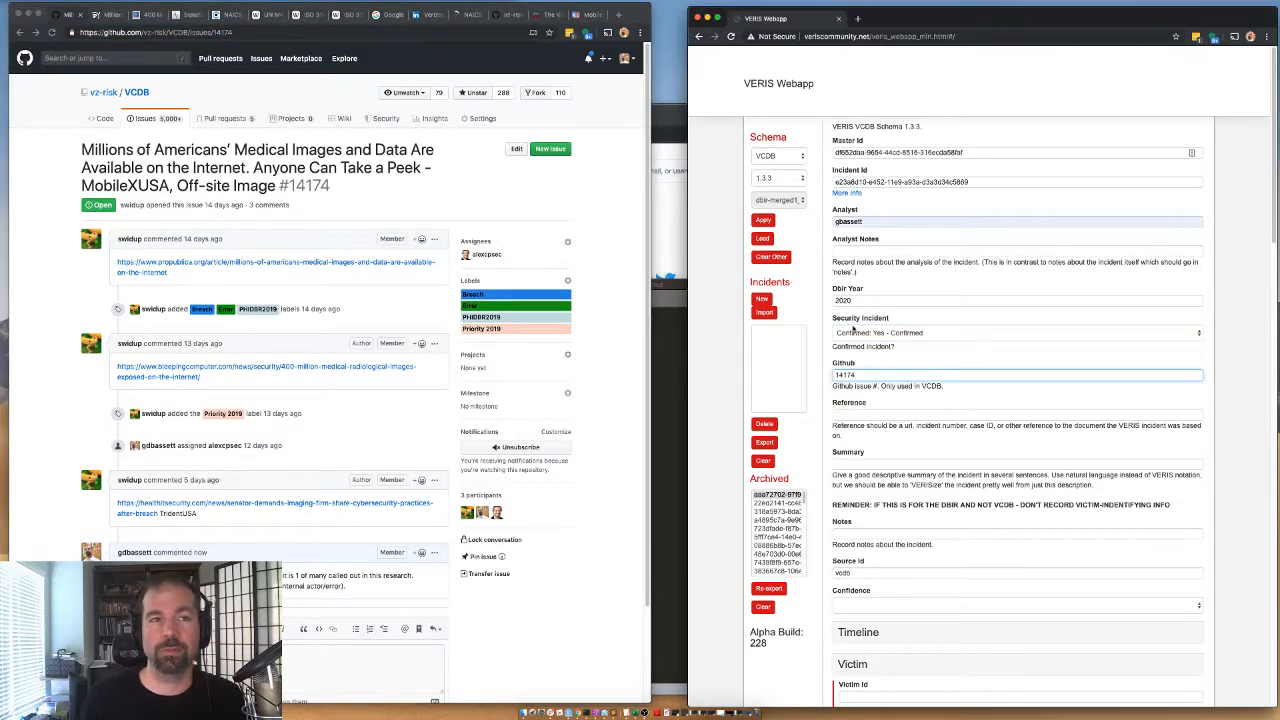
Copy the ProPublica article link from the GitHub issue into the Reference field of the VERIS form.
click(843, 416)
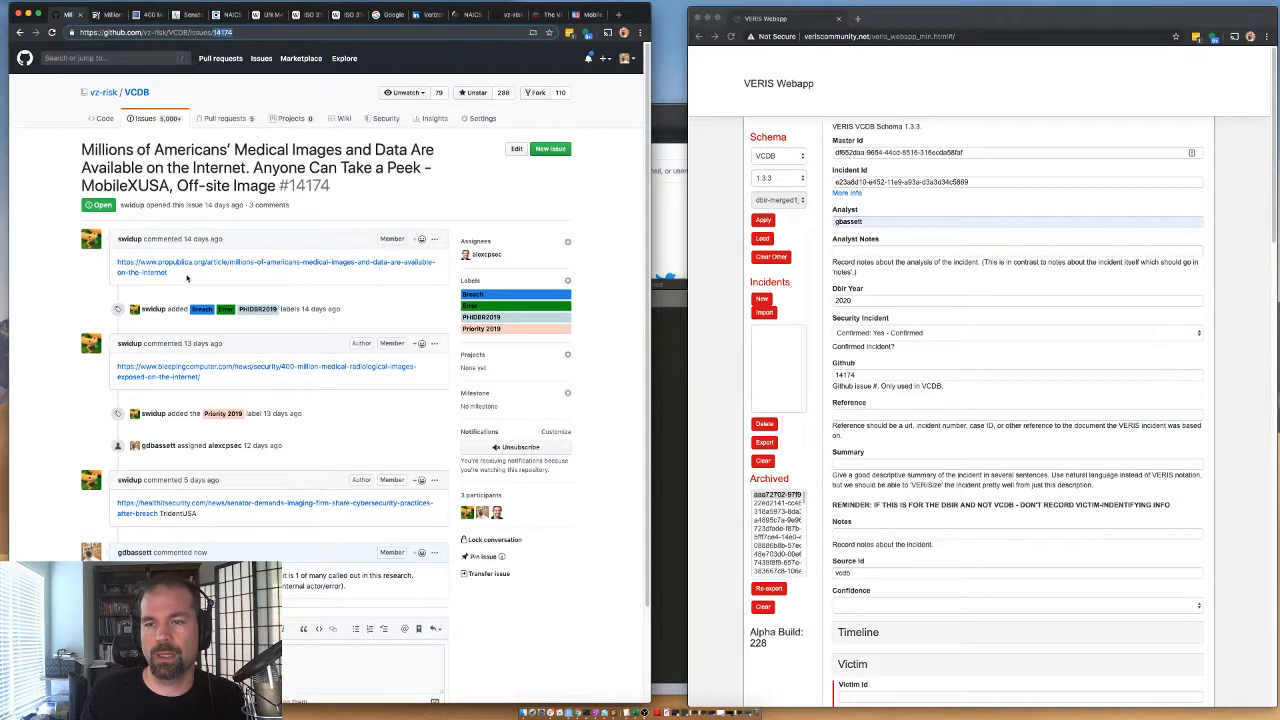
drag(168, 273, 111, 262)
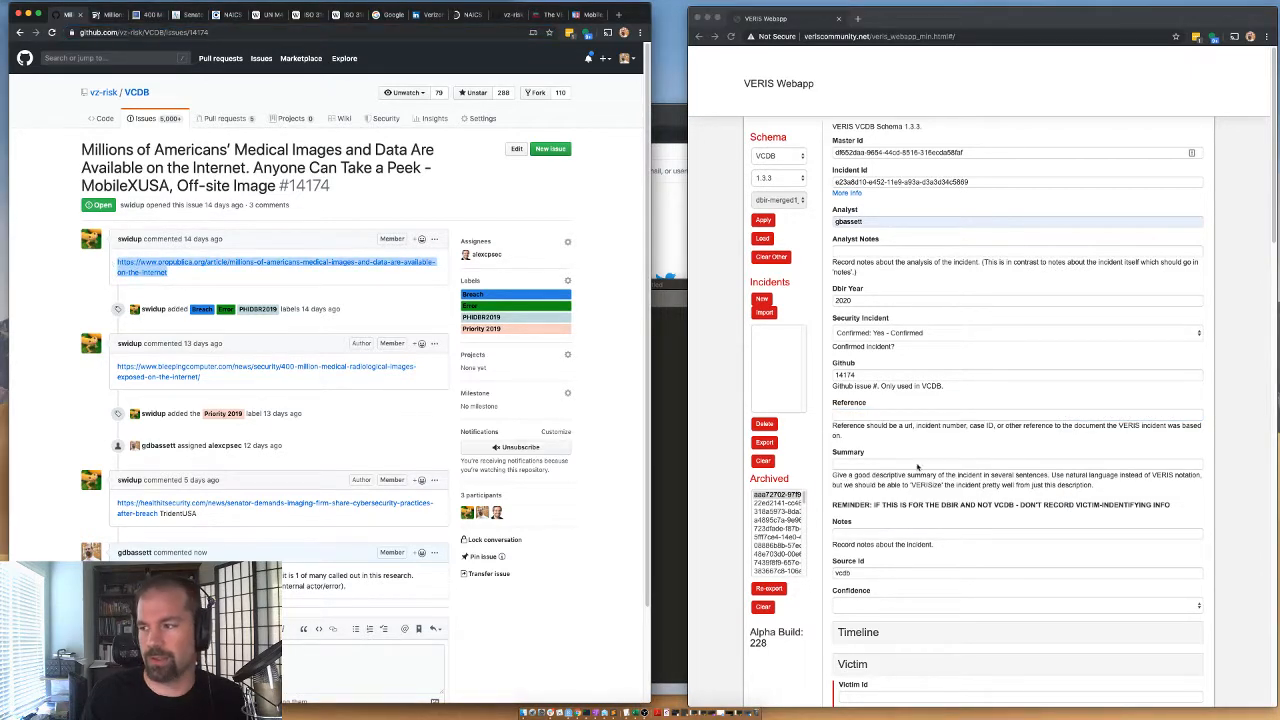
key(super+c)
click(847, 414)
key(super+v)
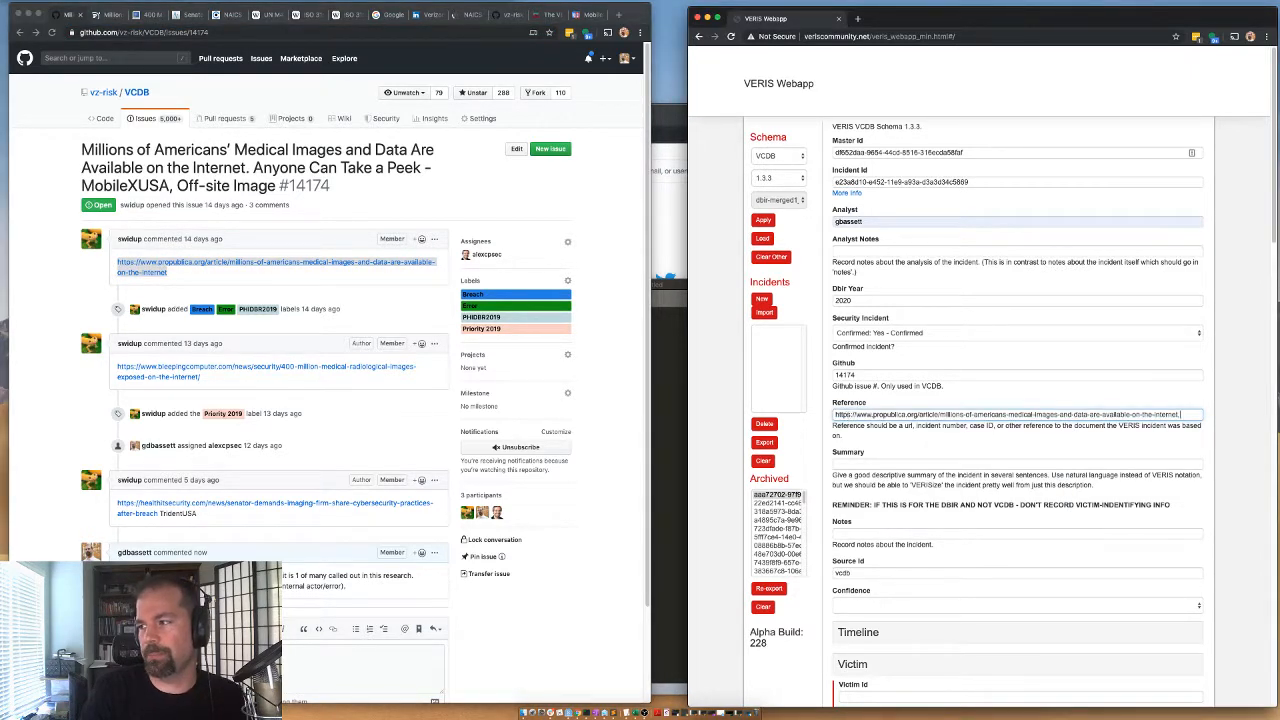
Append the BleepingComputer article link from the issue to the Reference field, separated by commas.
drag(233, 377, 108, 350)
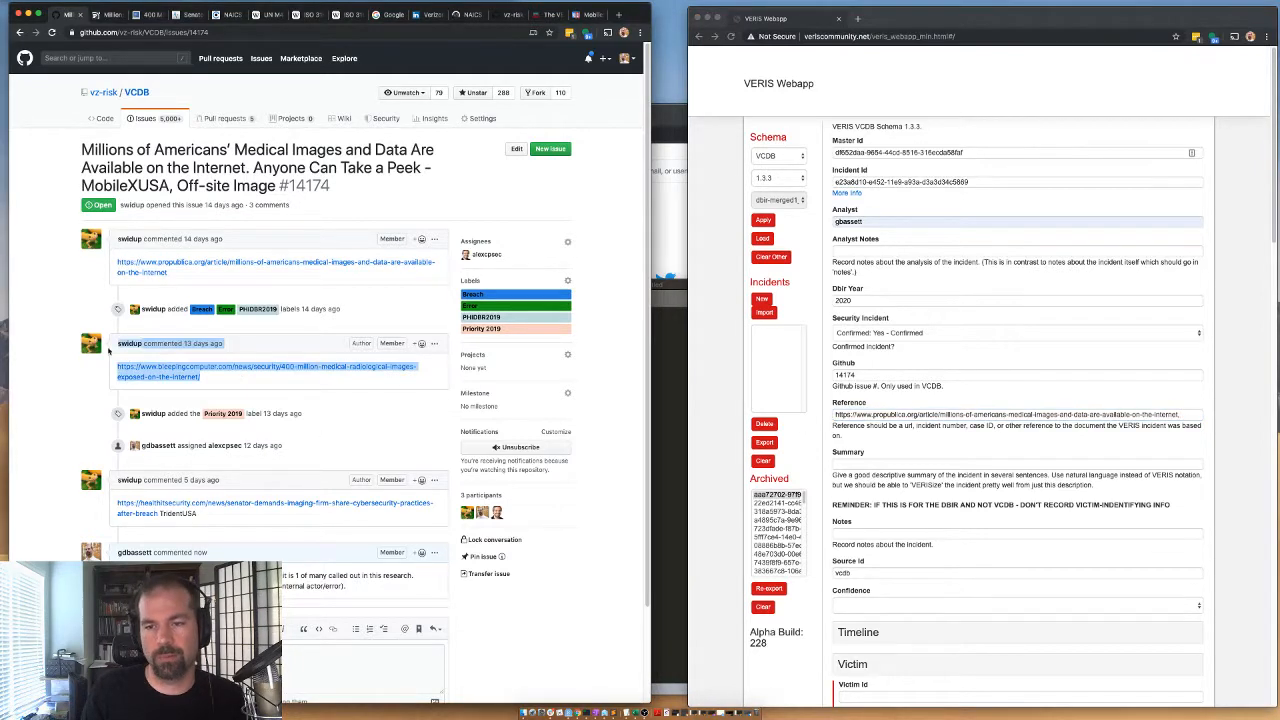
drag(213, 380, 116, 371)
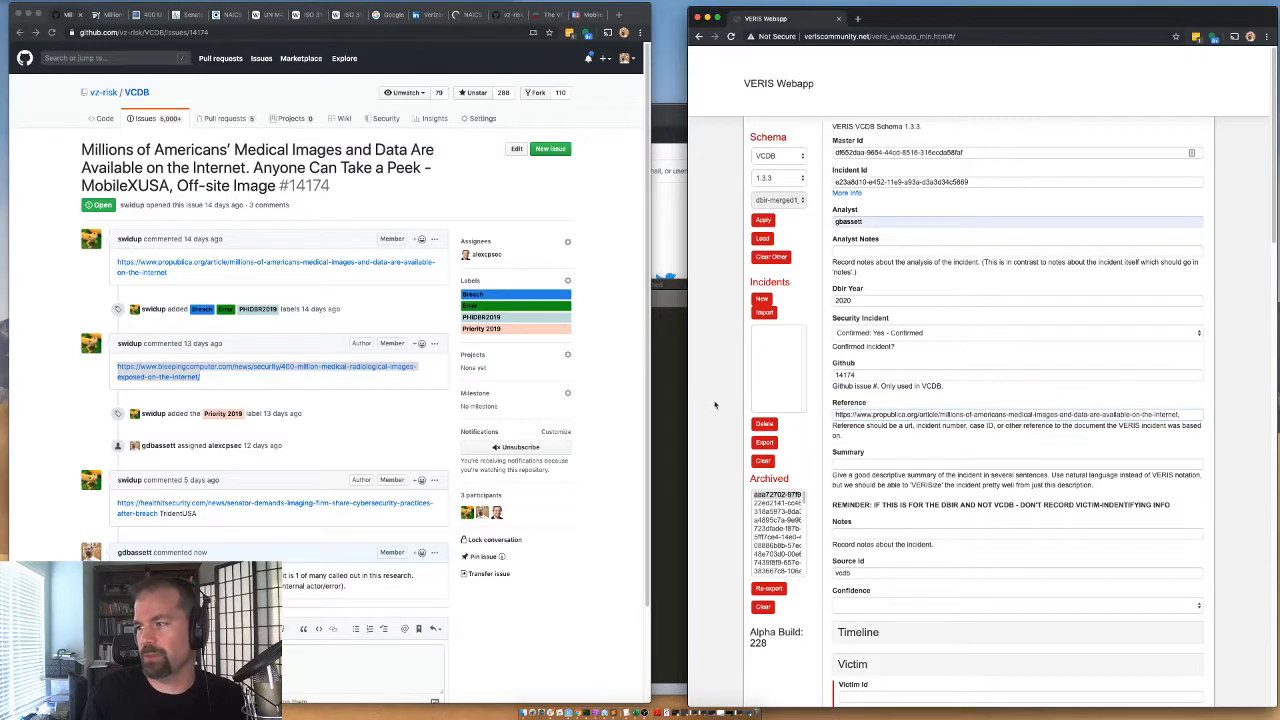
click(1179, 412)
text(,)
key(super+v)
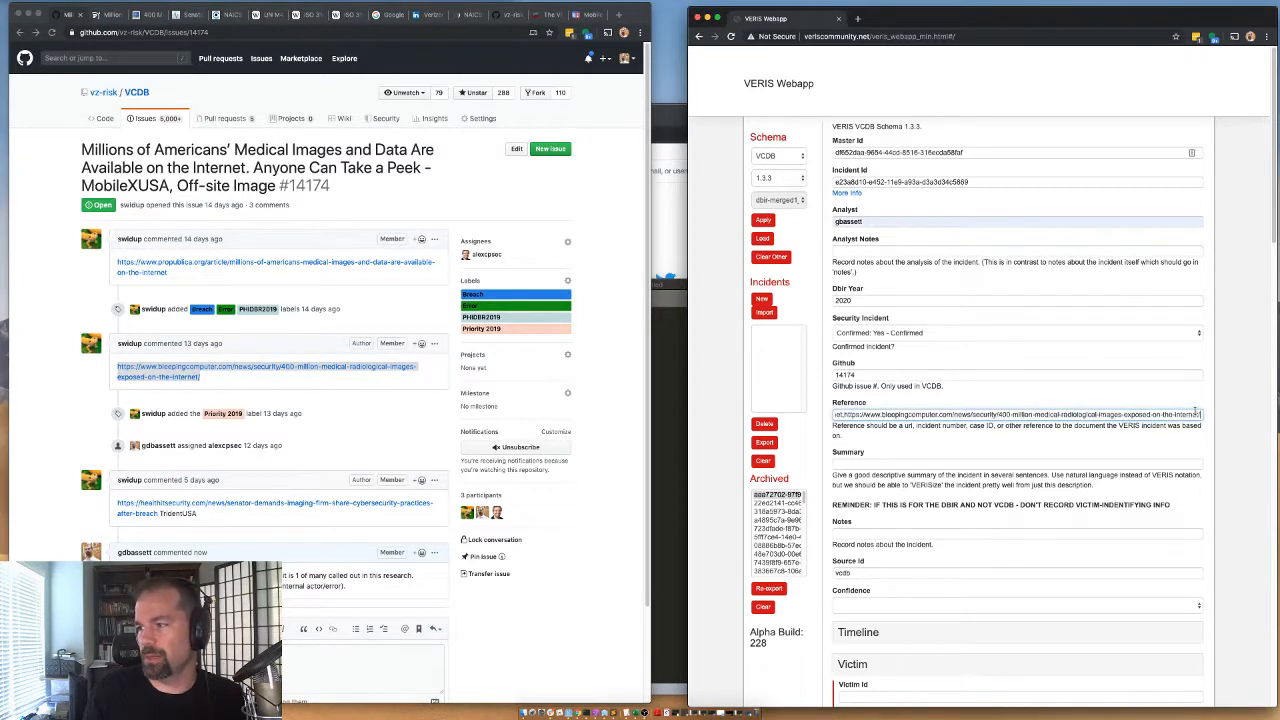
text(,https:)
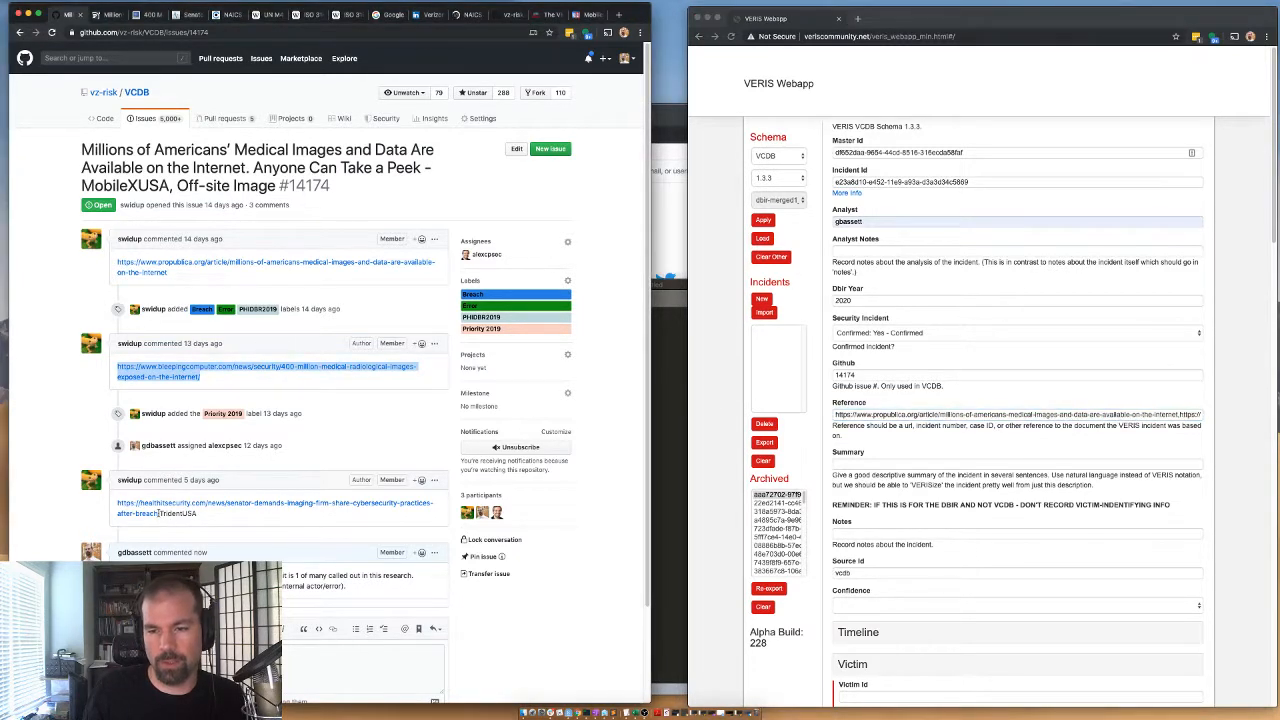
Append the Health IT Security article link from the issue to the end of the Reference field.
drag(158, 514, 115, 505)
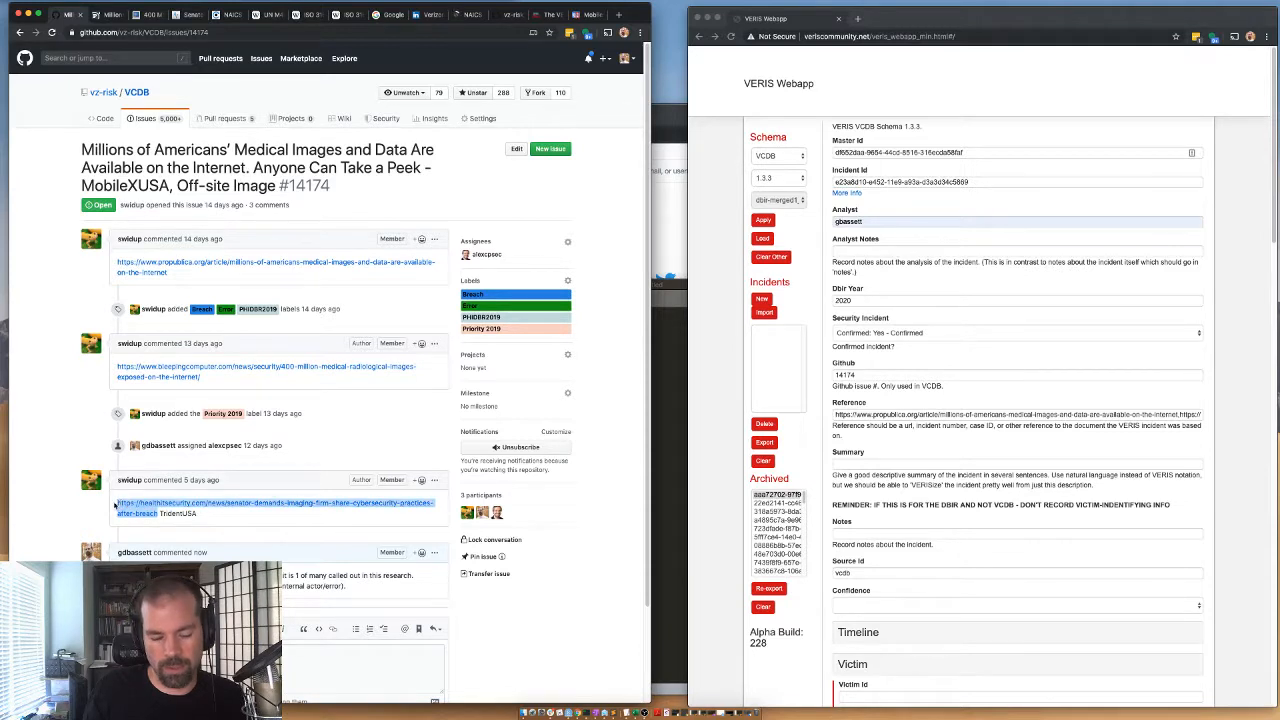
key(super+c)
click(1082, 371)
key(super+v)
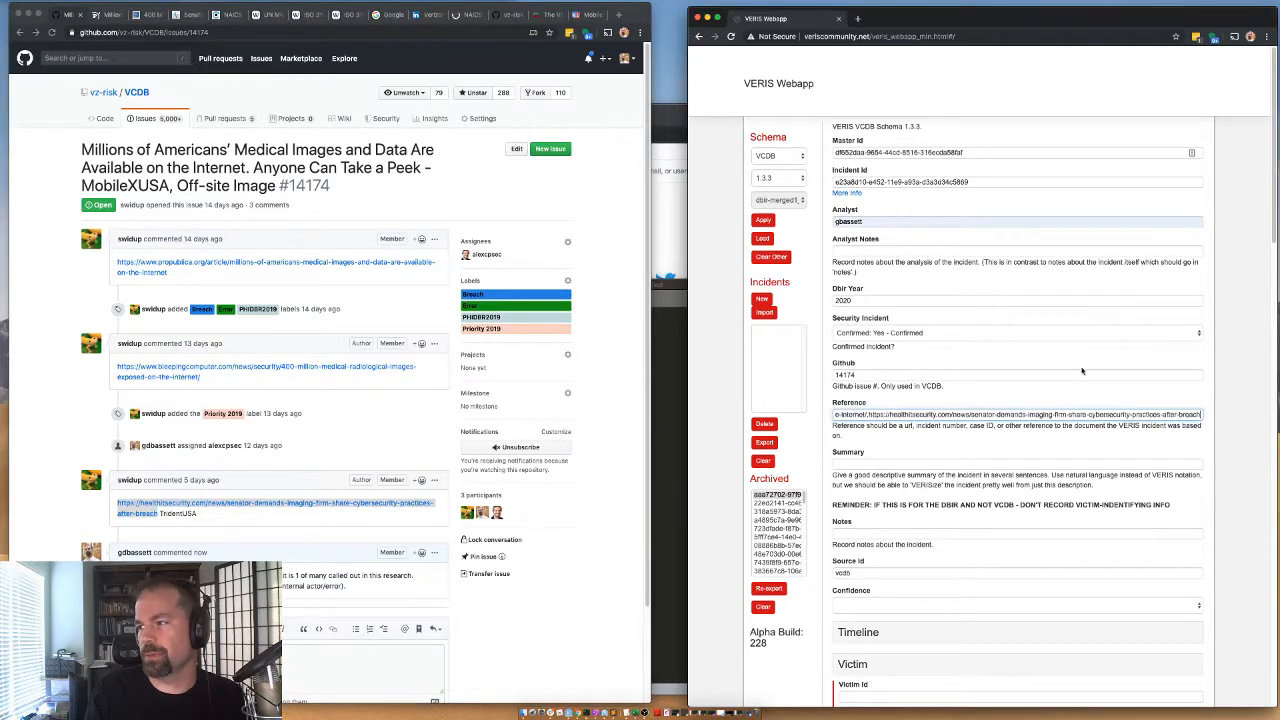
Read through the ProPublica article to find how the medical records were exposed and how MobilexUSA was involved.
click(852, 462)
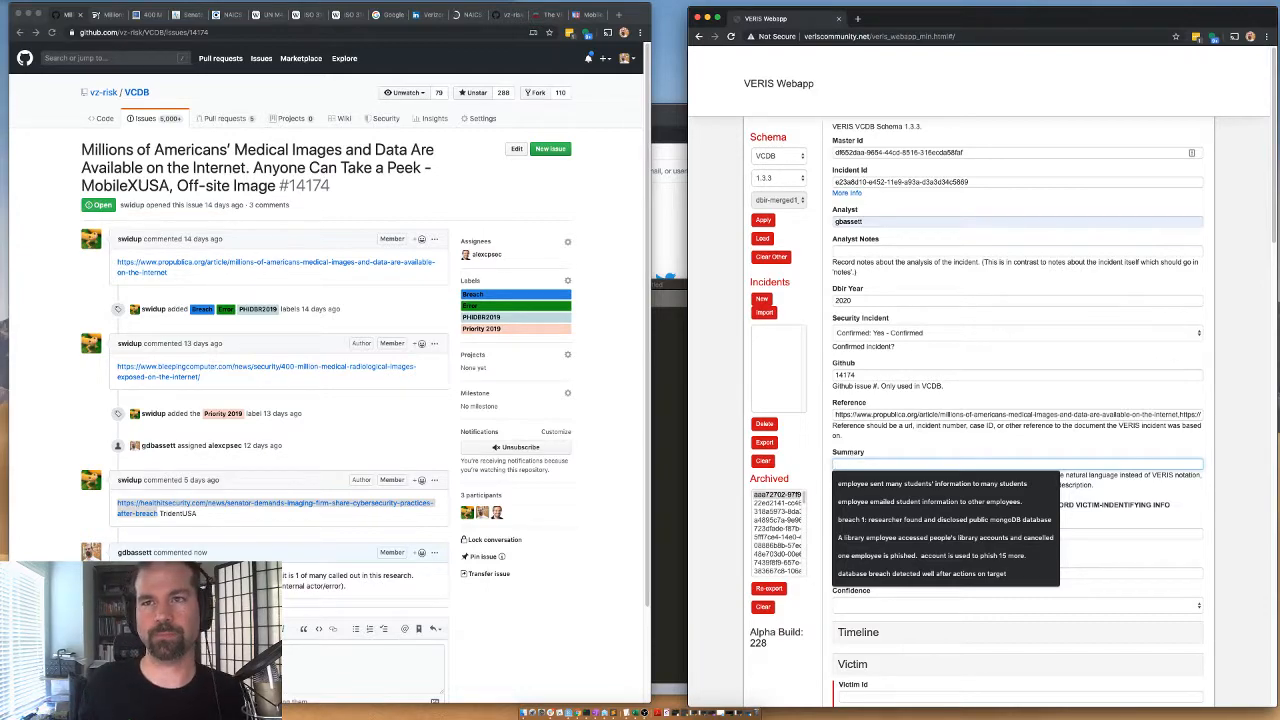
click(110, 15)
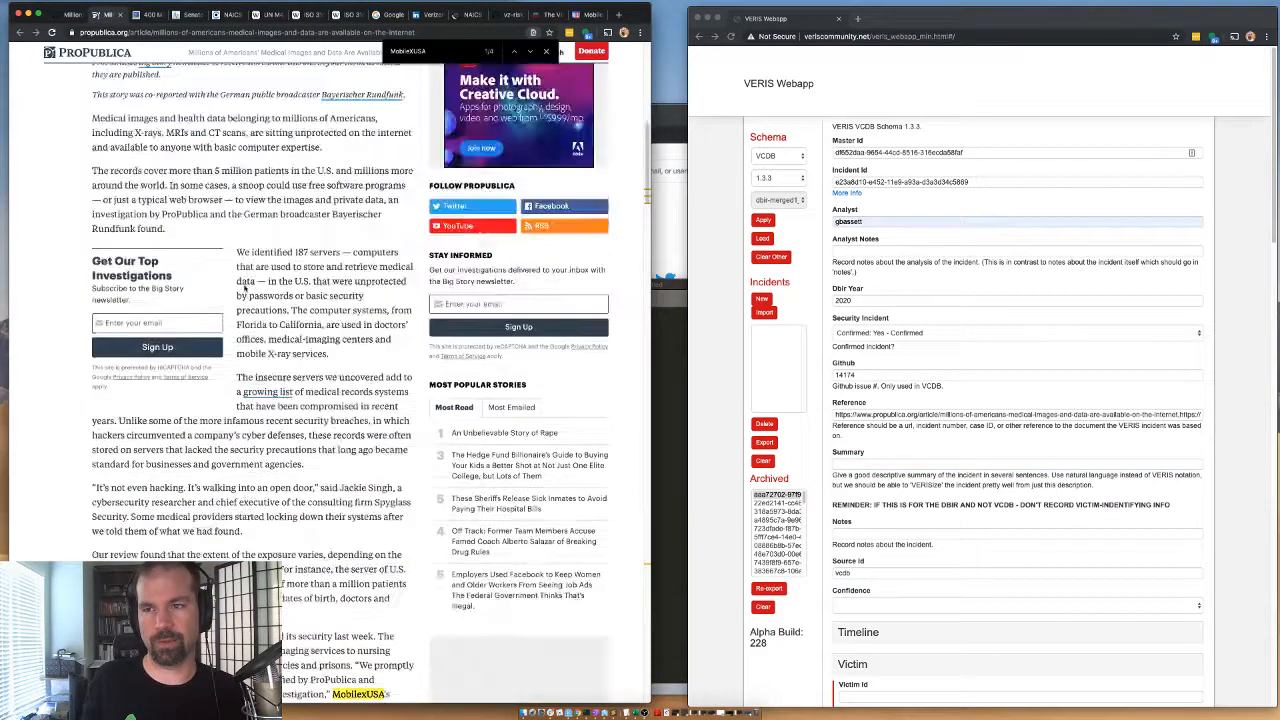
scroll(245, 288, up, 10)
scroll(248, 285, down, 15)
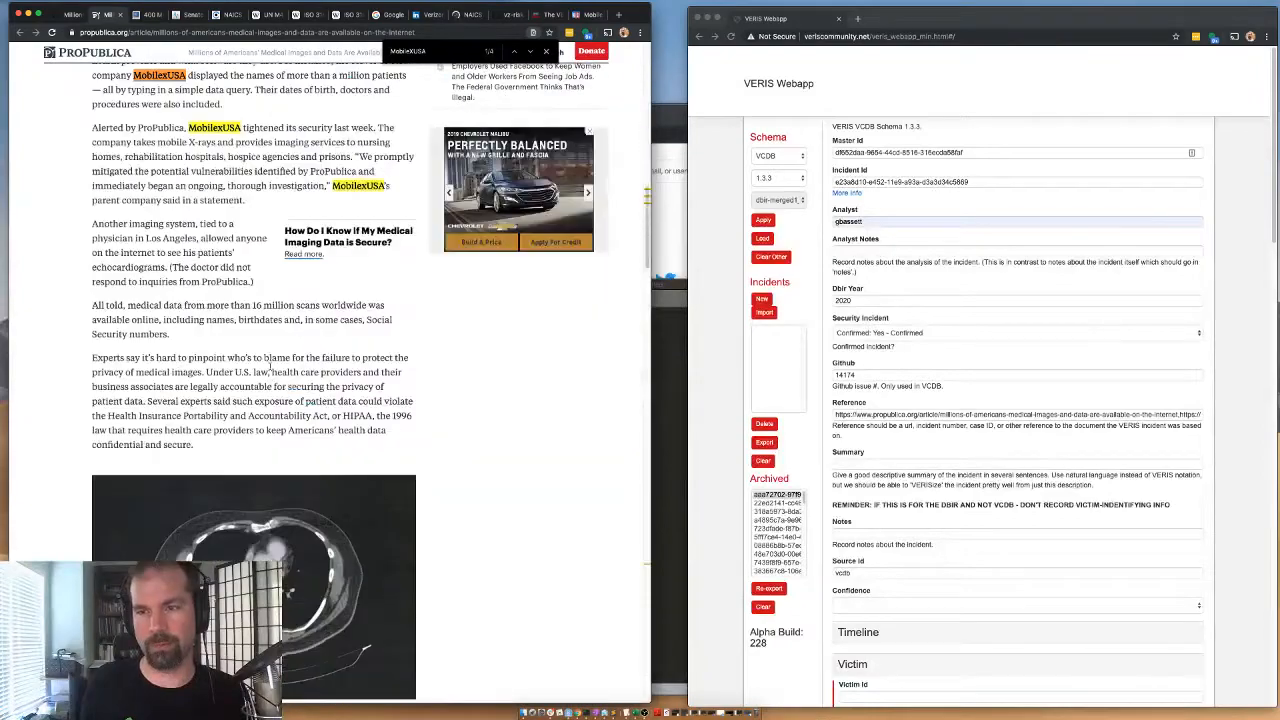
scroll(268, 366, up, 5)
drag(266, 273, 263, 287)
scroll(280, 280, down, 10)
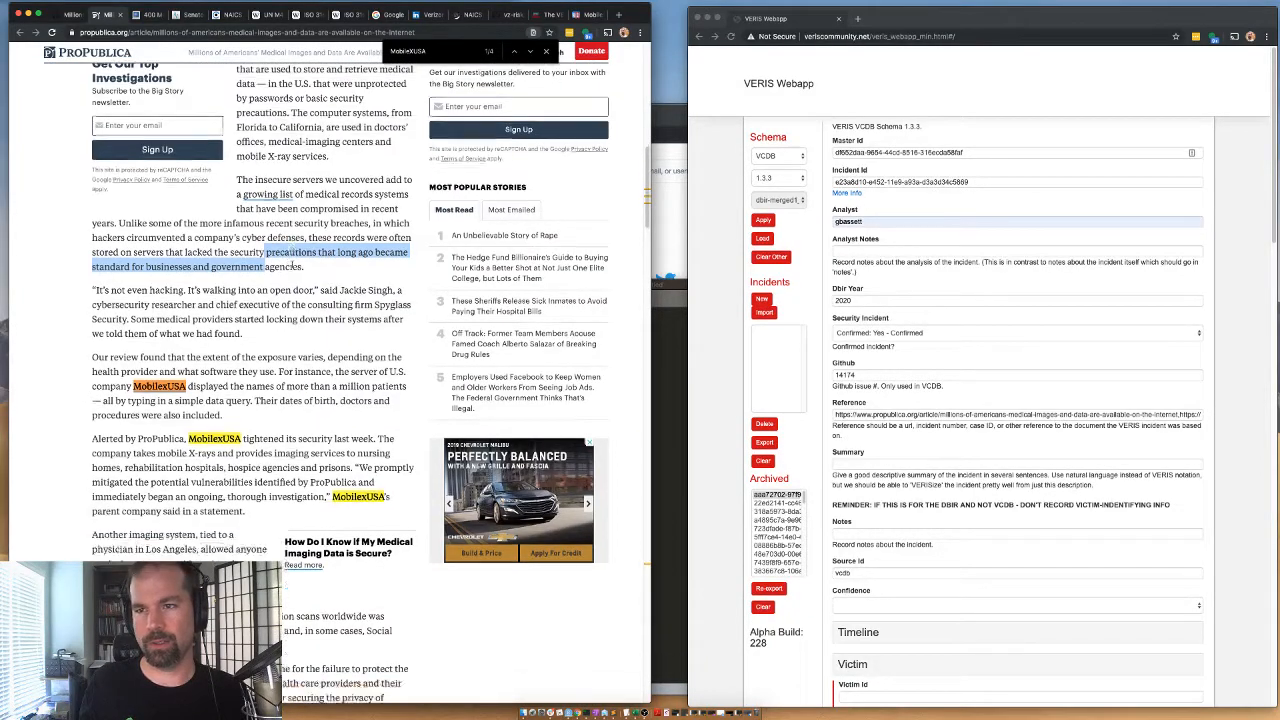
scroll(262, 178, up, 5)
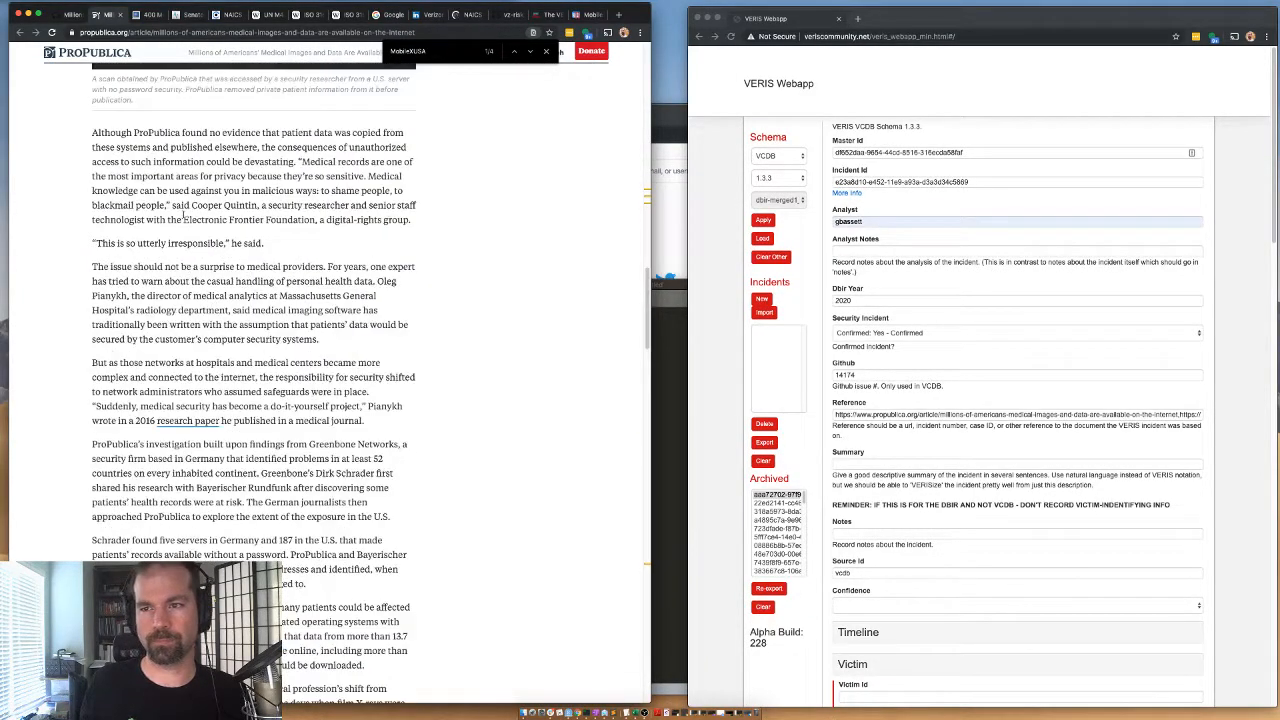
scroll(302, 273, up, 1)
scroll(270, 340, down, 9)
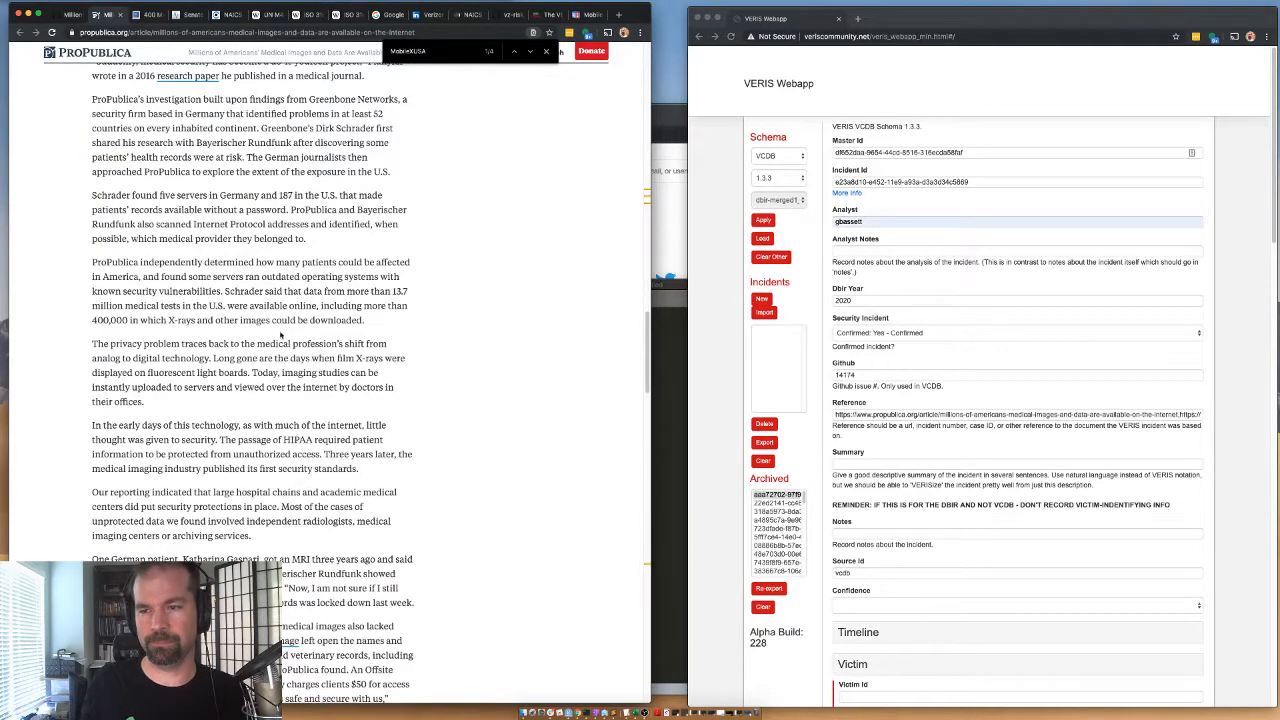
scroll(236, 407, down, 1)
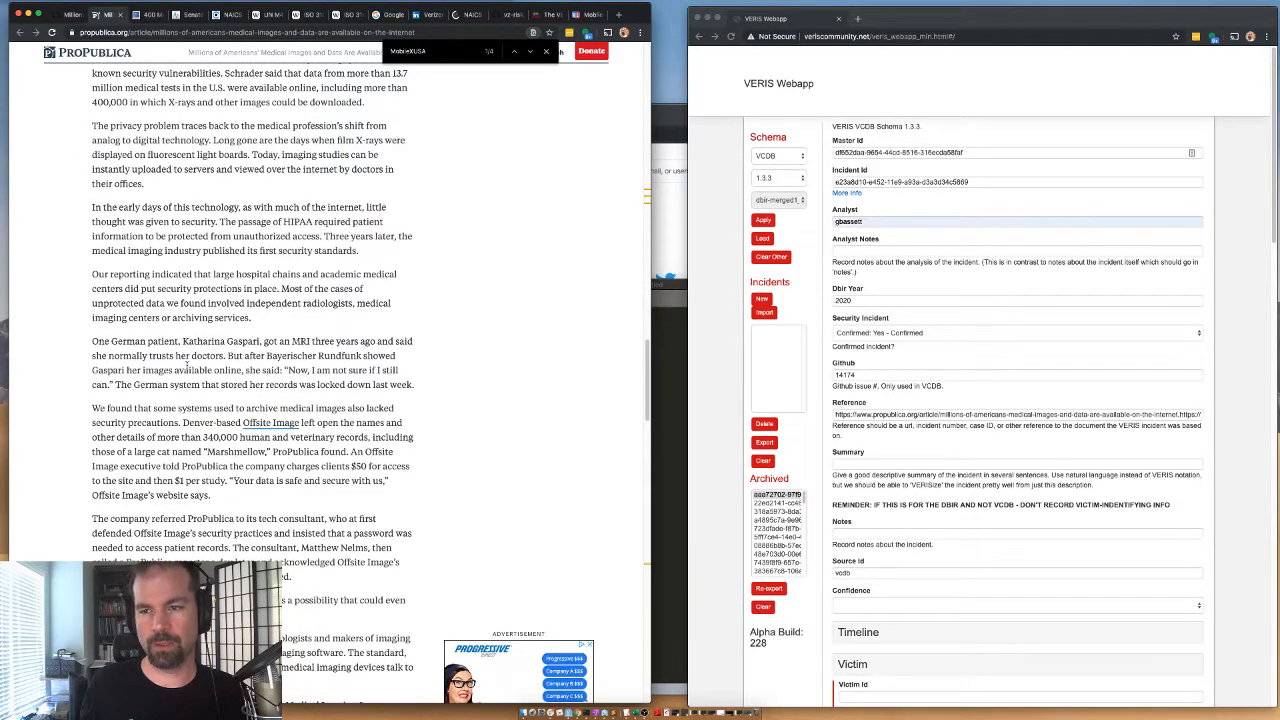
Examine the ProPublica article's passages on Offsite Image's exposed records and on the DICOM medical imaging standard.
drag(120, 407, 219, 436)
double_click(237, 451)
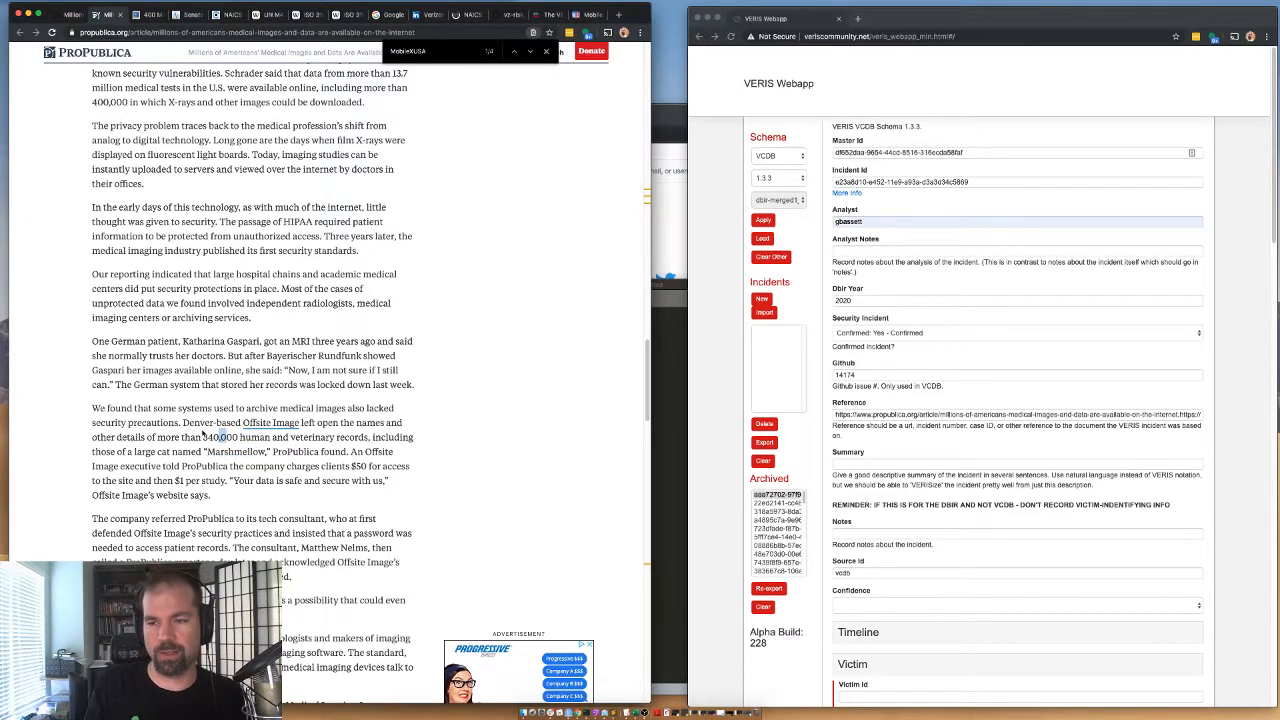
click(203, 433)
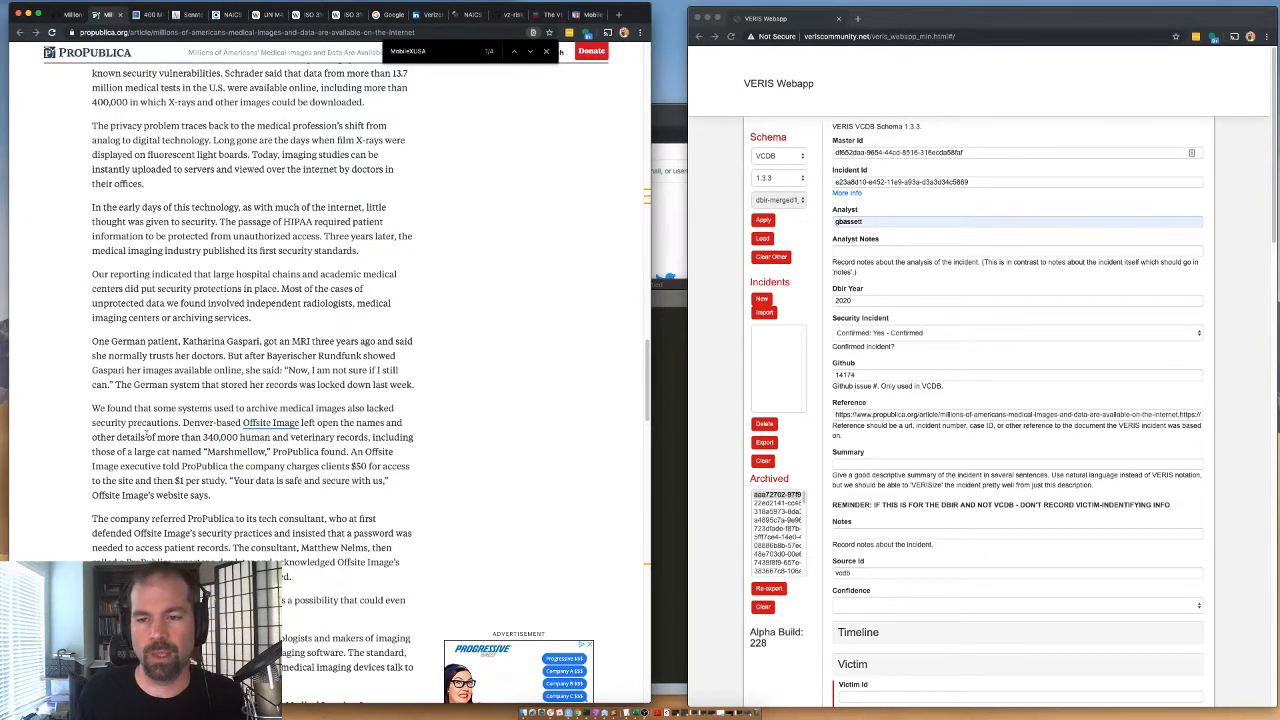
shift+click(237, 451)
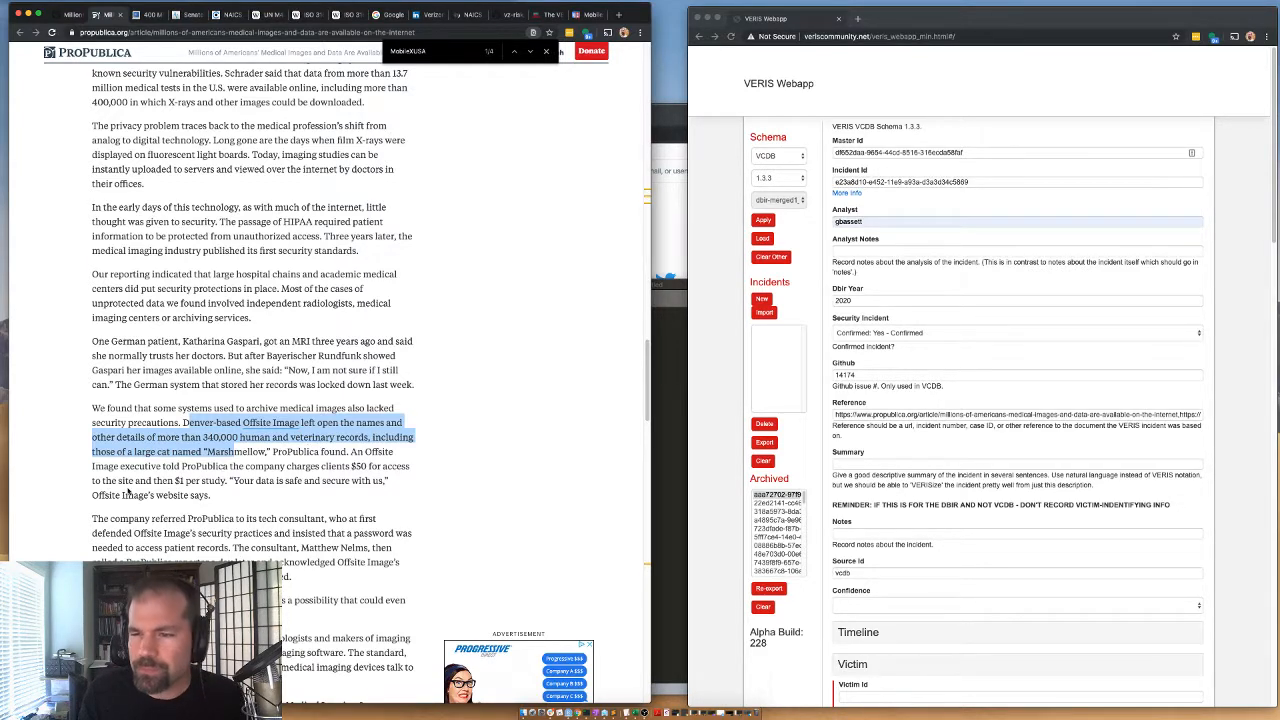
click(186, 450)
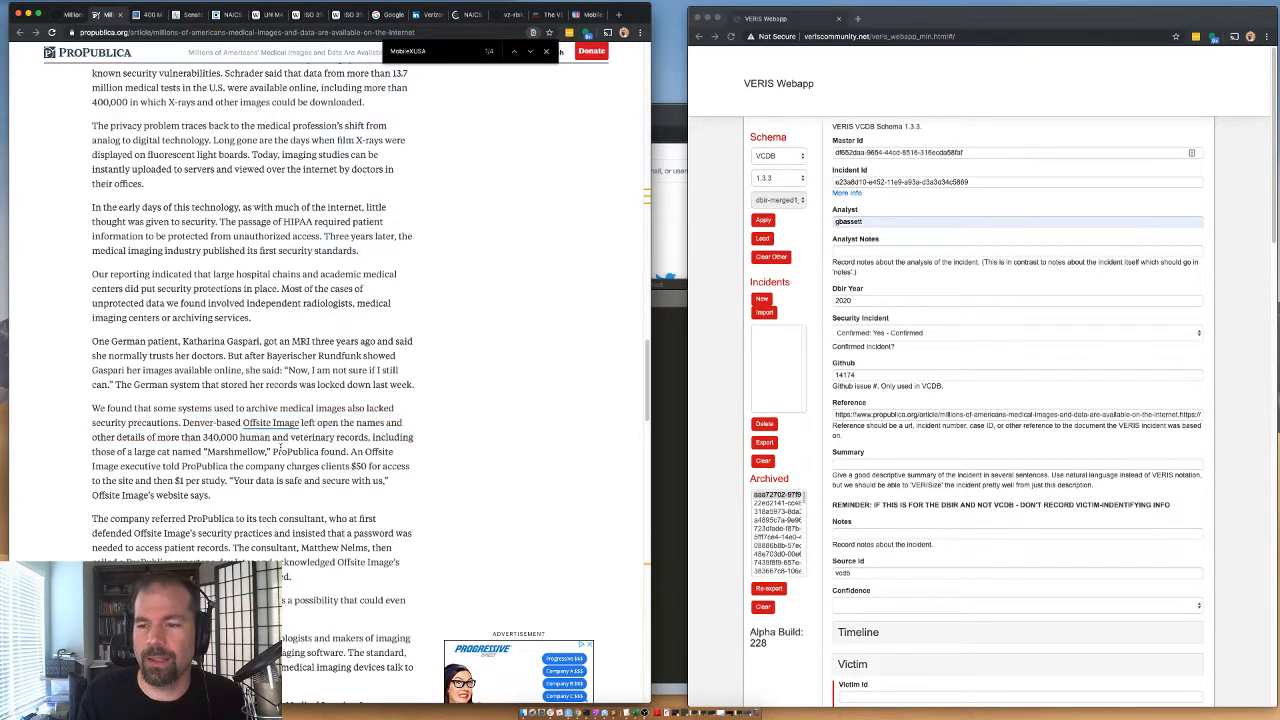
drag(266, 451, 369, 438)
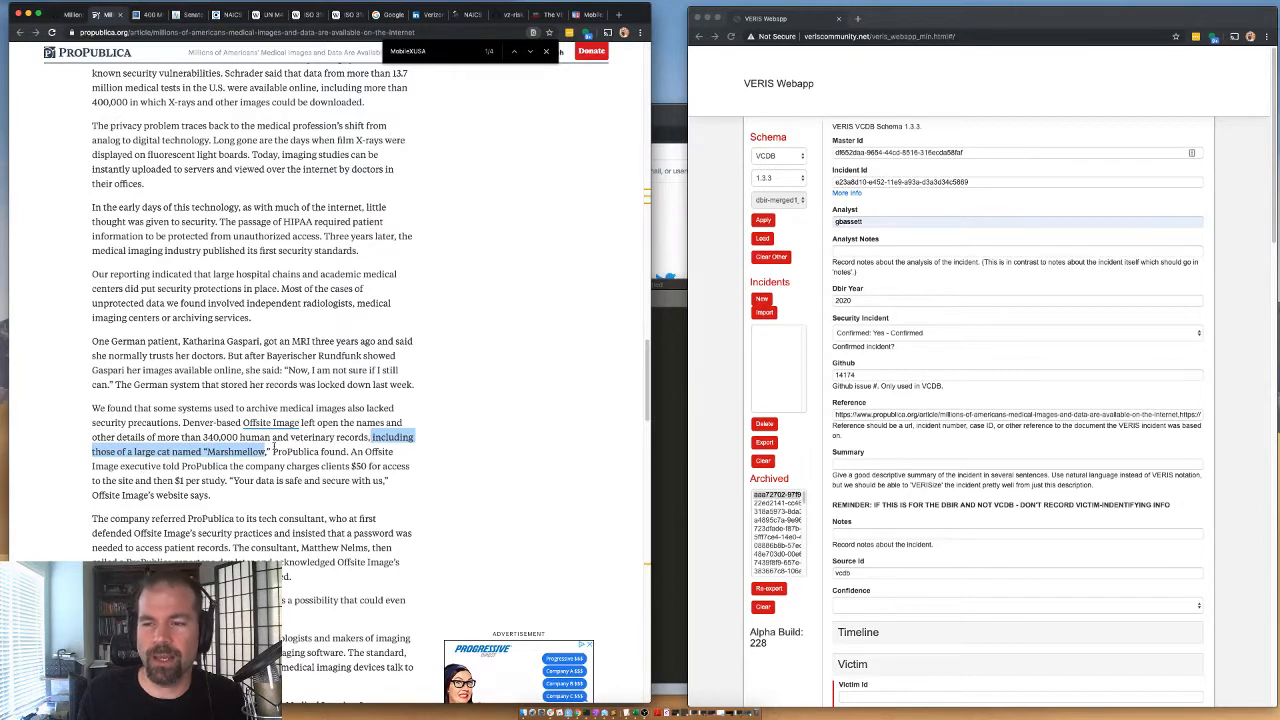
double_click(275, 451)
click(268, 451)
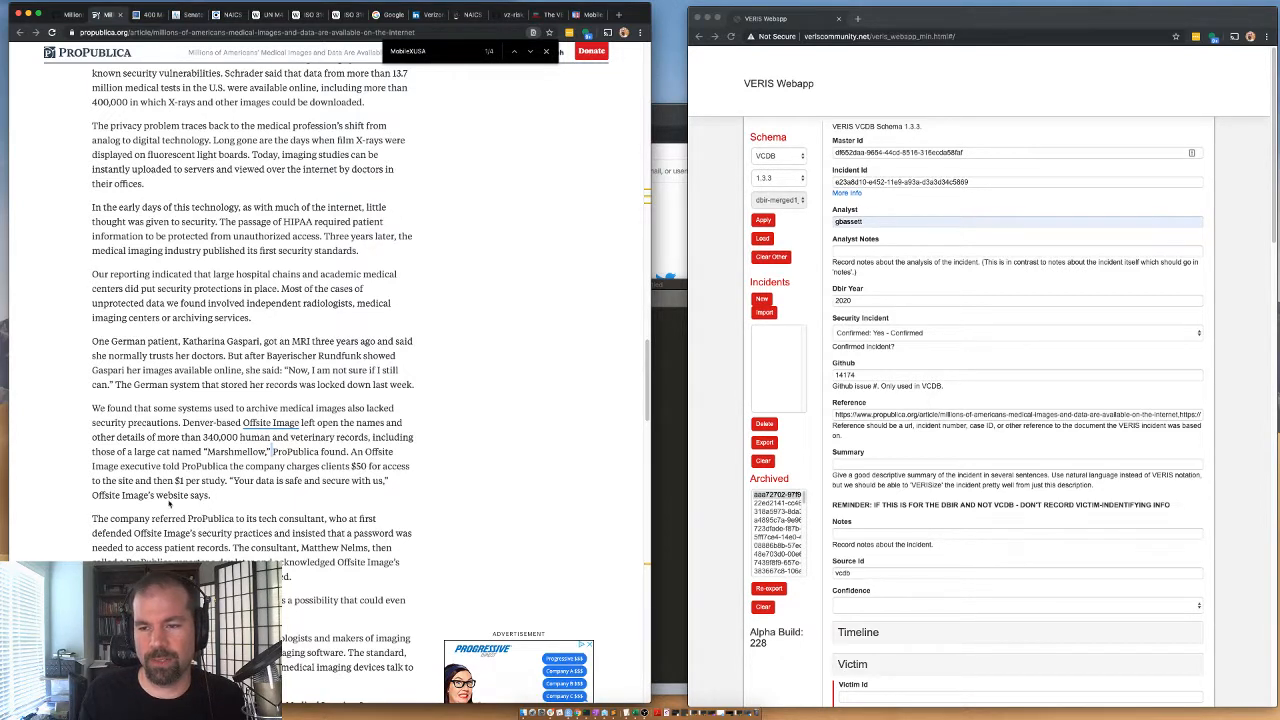
scroll(298, 492, down, 5)
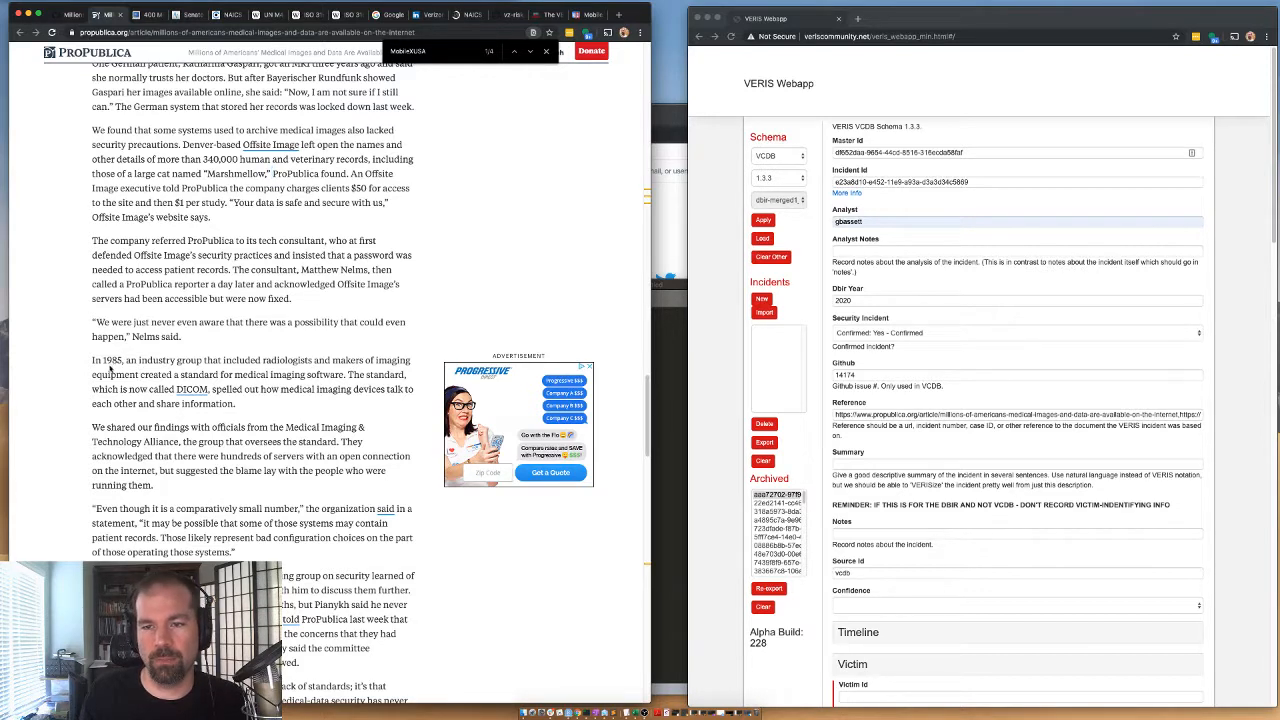
drag(111, 370, 105, 362)
click(152, 392)
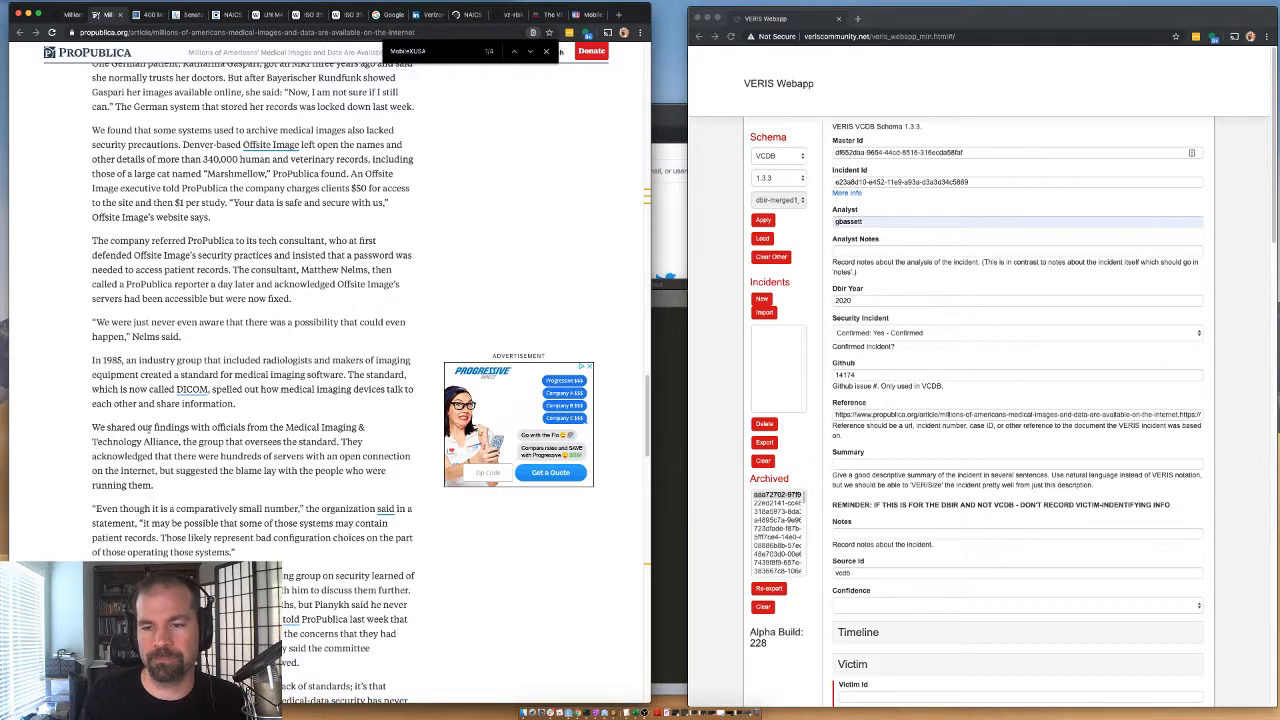
Enter the Summary "ProPublica searched the internet for an old medical imaging sharing protocol (DICOM) and found lots of data.".
click(854, 464)
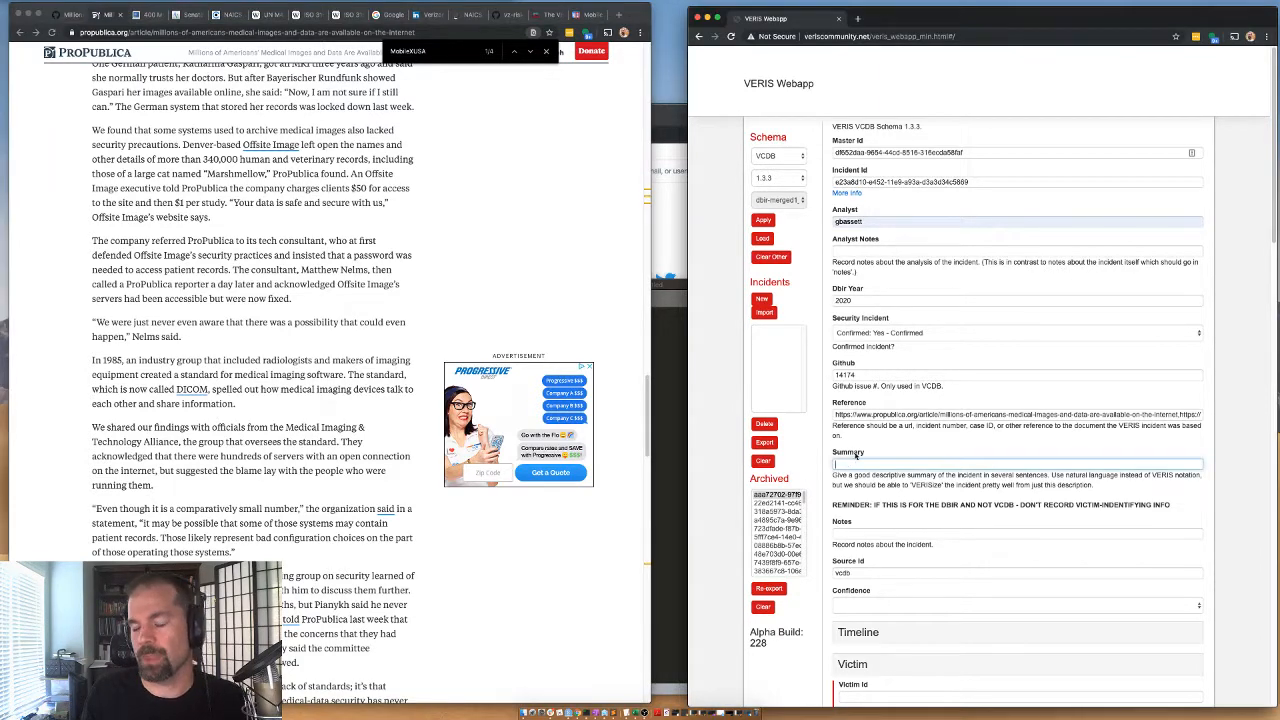
text(ProPublica)
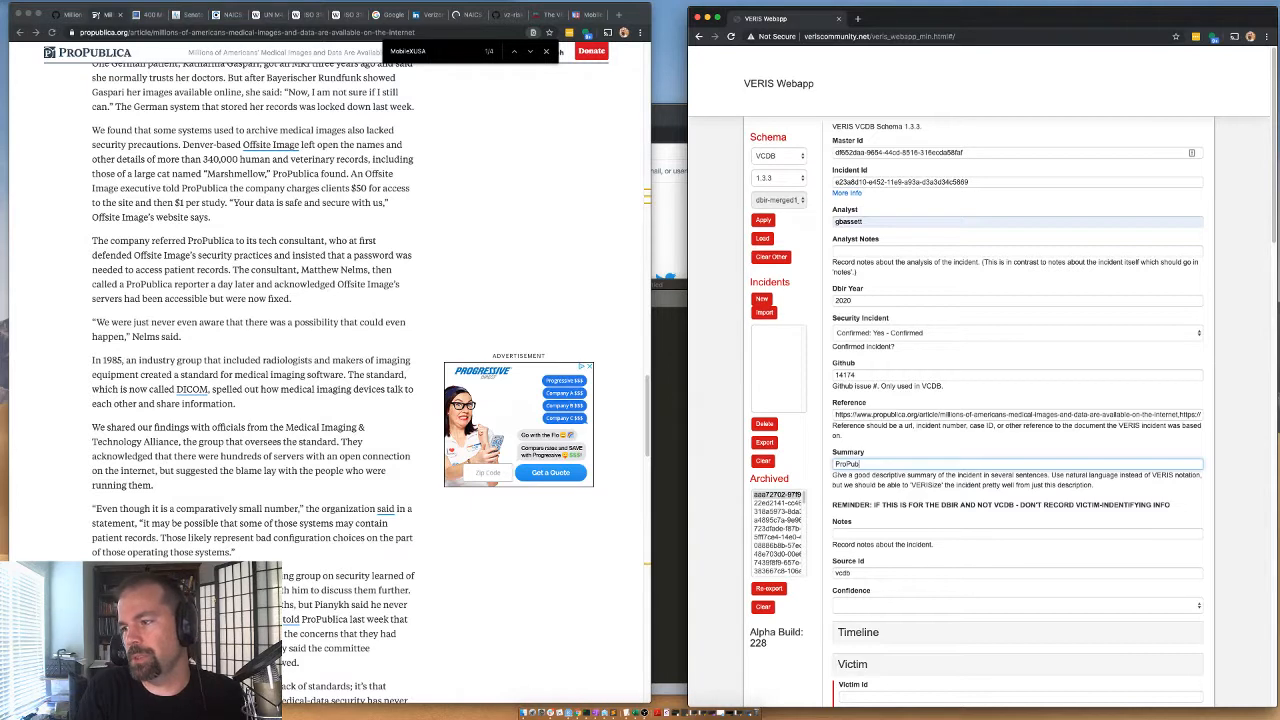
text( sear)
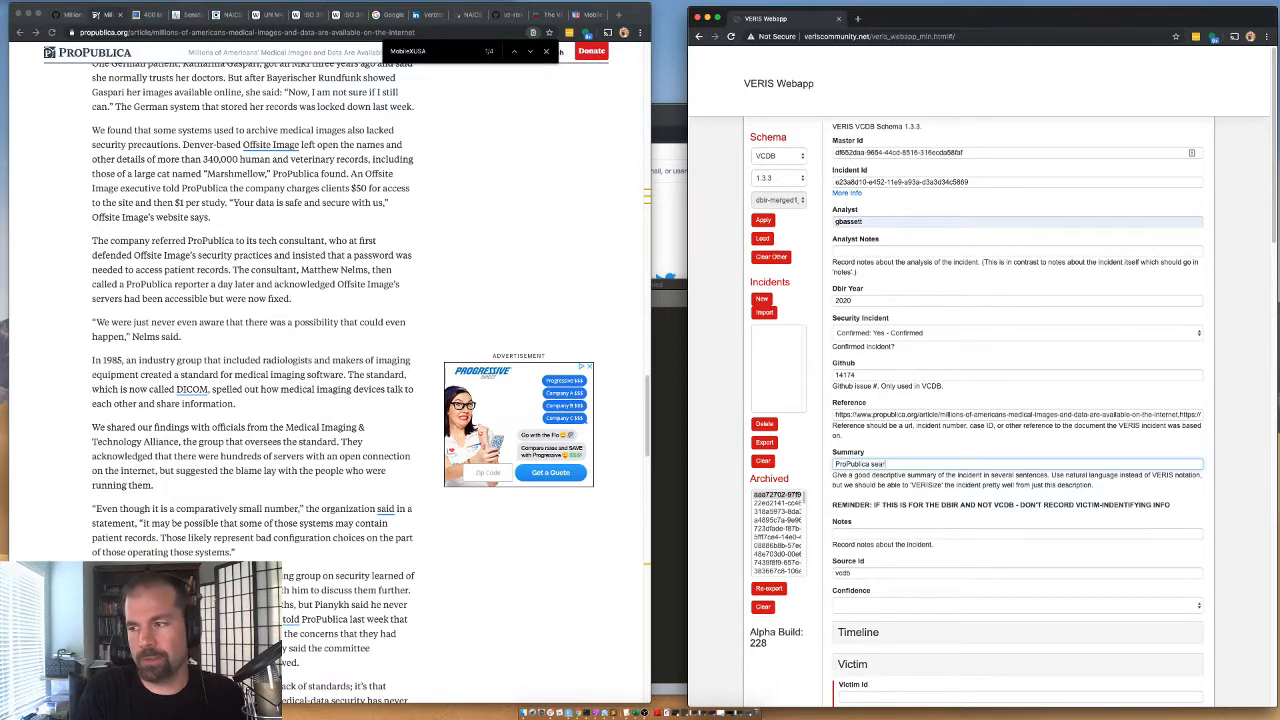
text(ched the internet for)
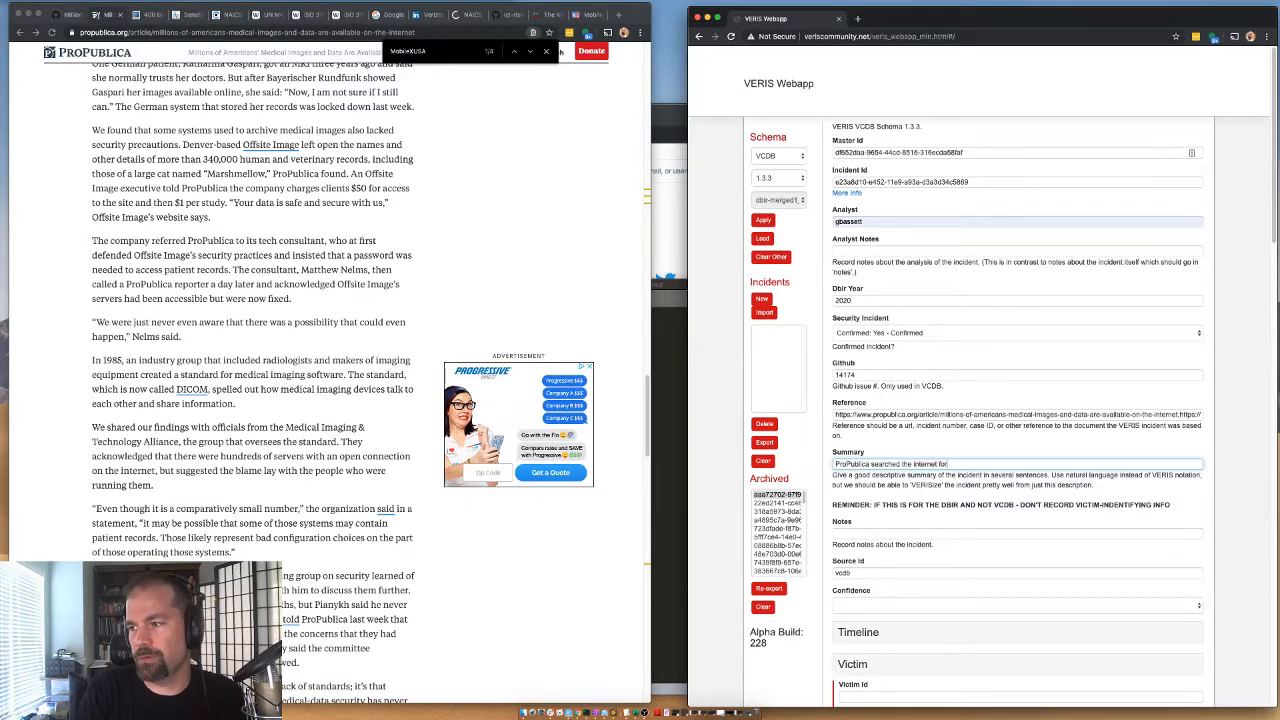
text( an old m)
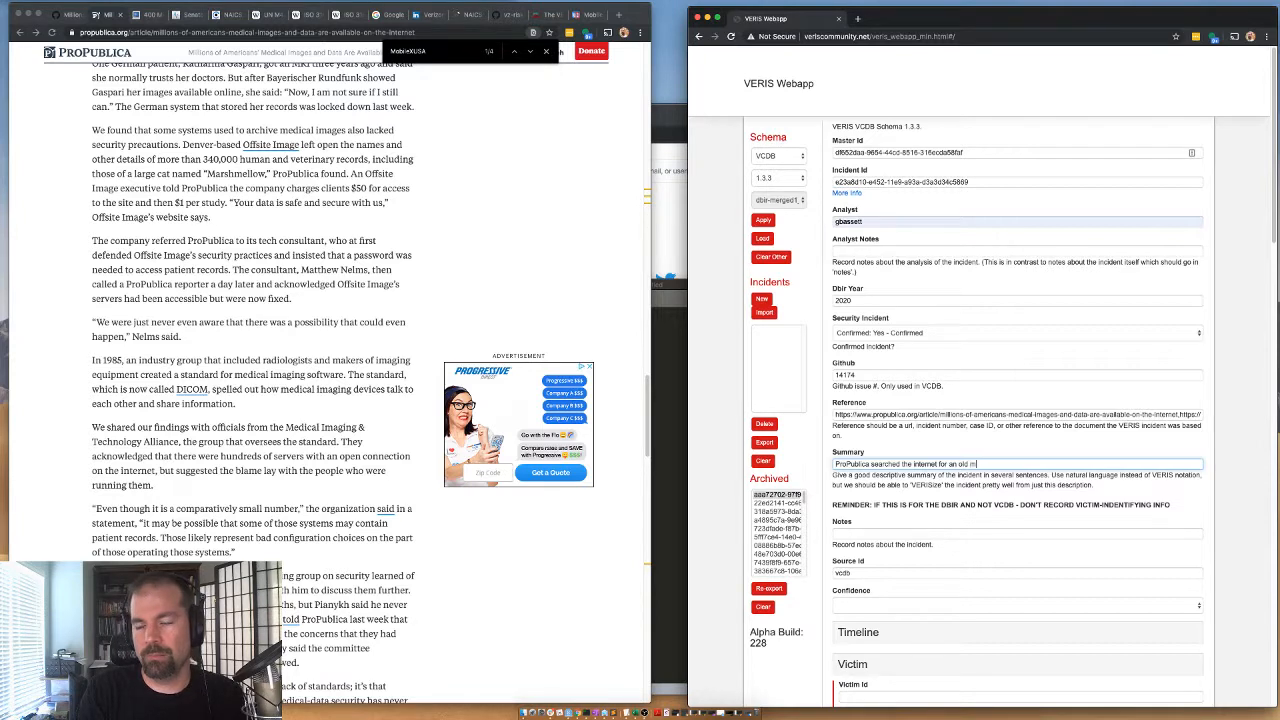
text(edical imaging protoc)
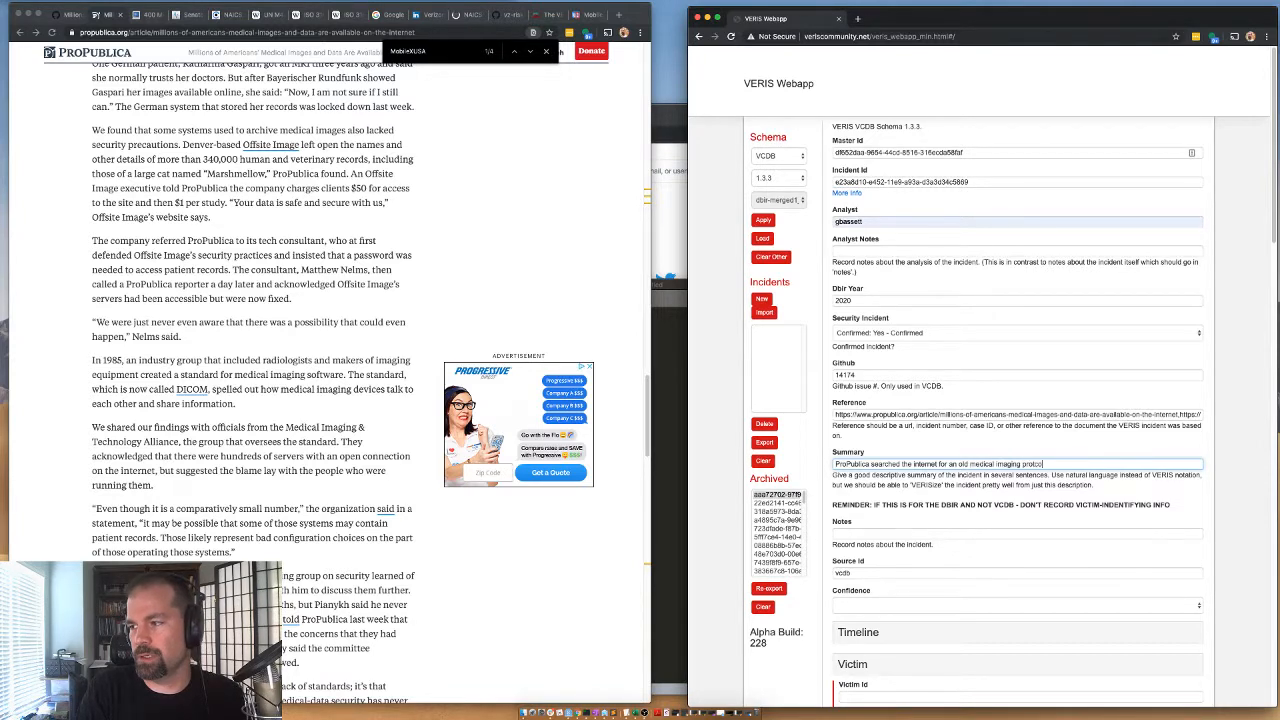
key(BackSpace)
key(BackSpace)
key(BackSpace)
key(BackSpace)
key(BackSpace)
key(BackSpace)
text(sharing protocol (DIC)
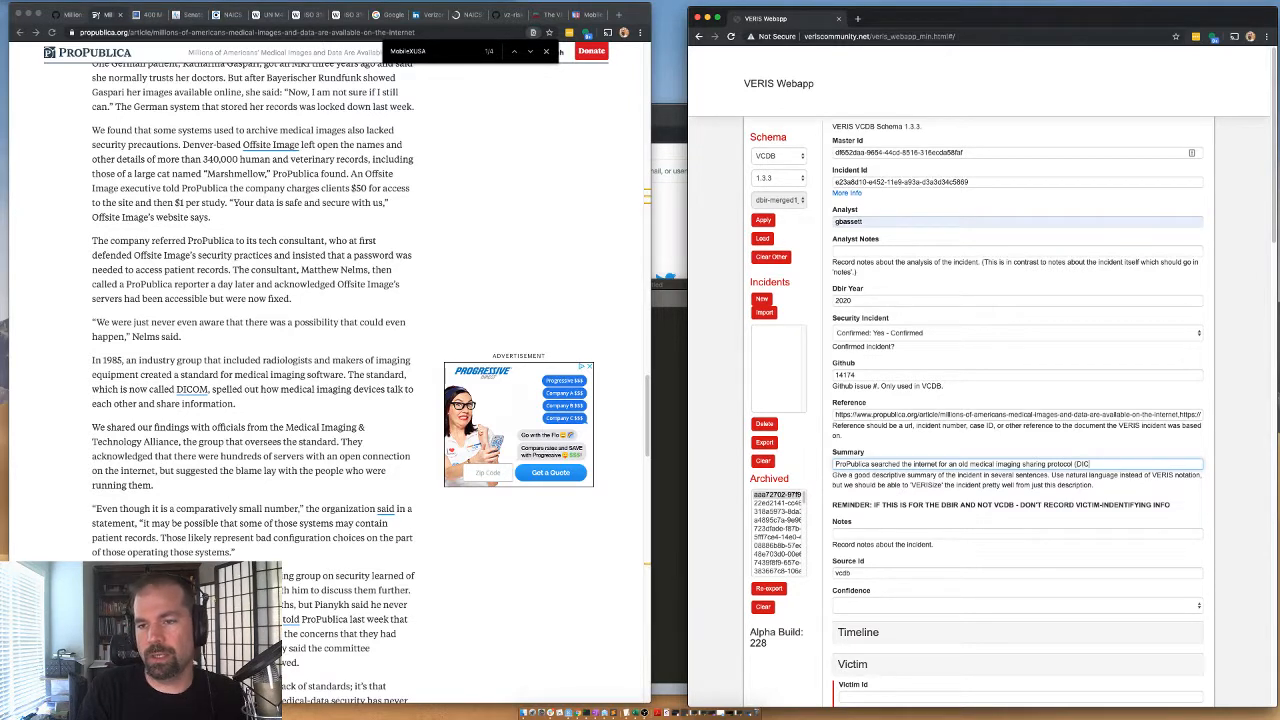
text(OM) and found lots of data.)
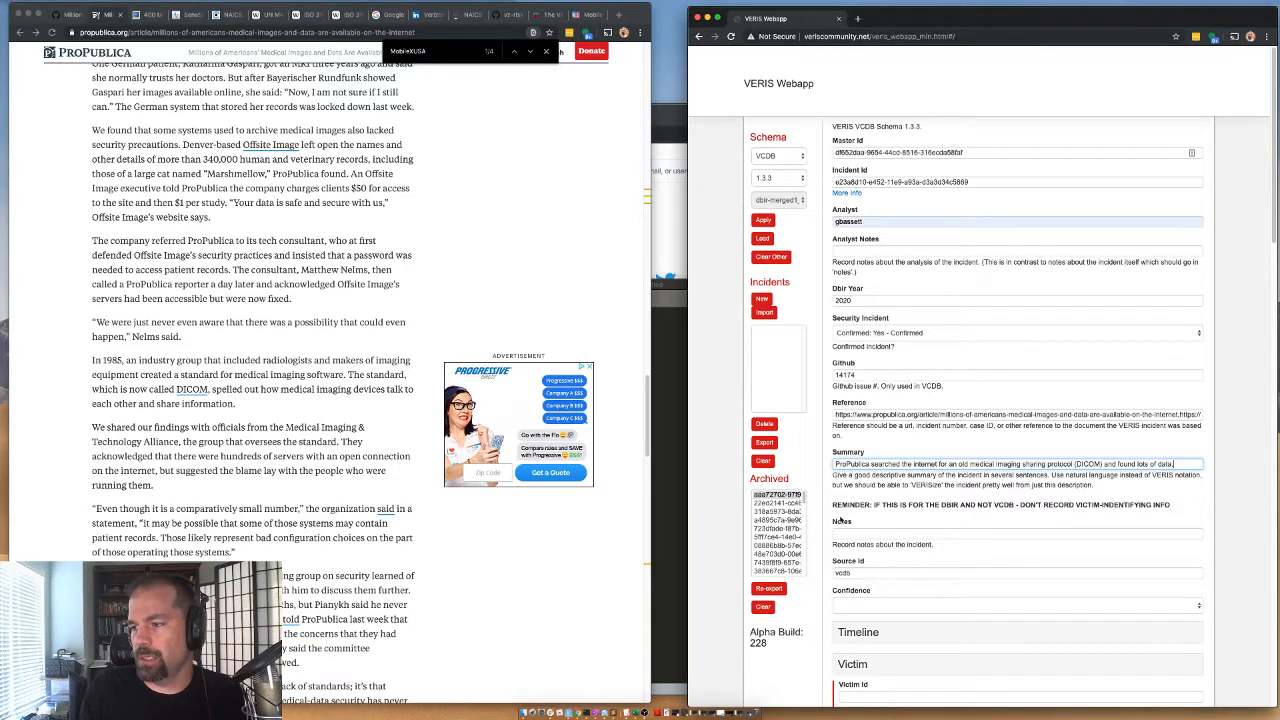
Set the Confidence to "Medium: Medium confidence" and expand the Timeline section.
scroll(842, 520, down, 2)
click(845, 504)
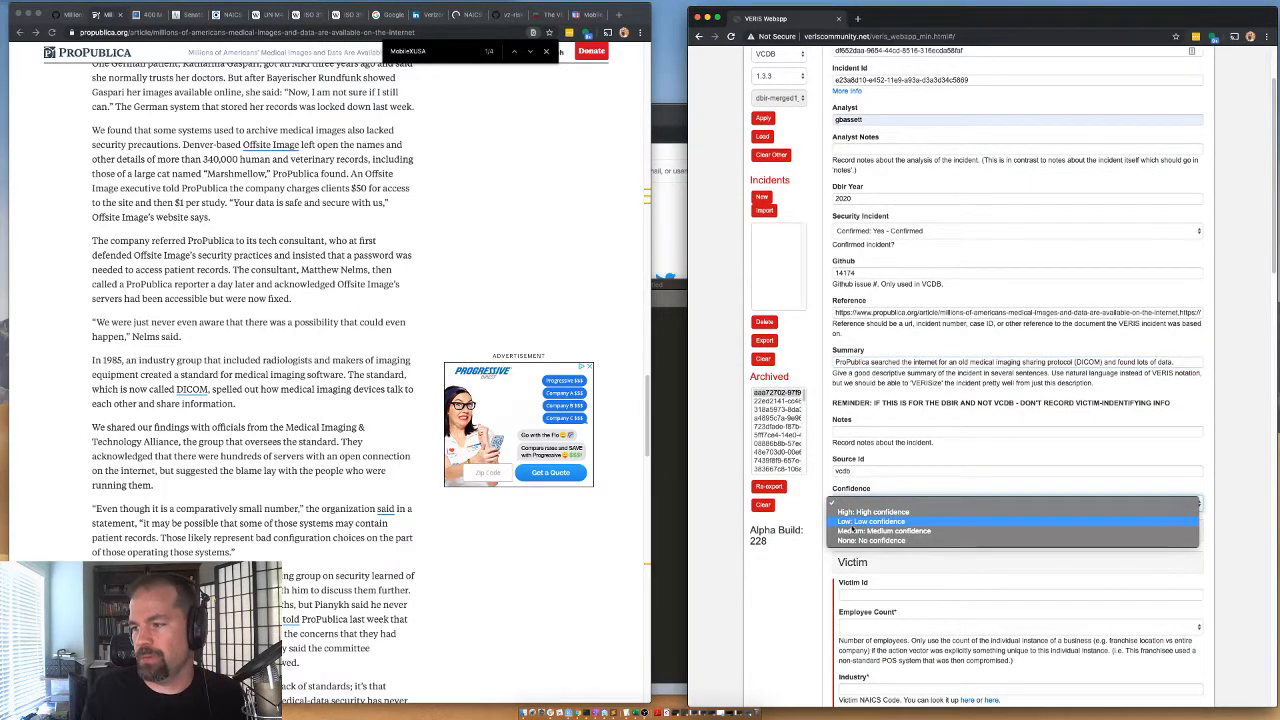
click(860, 531)
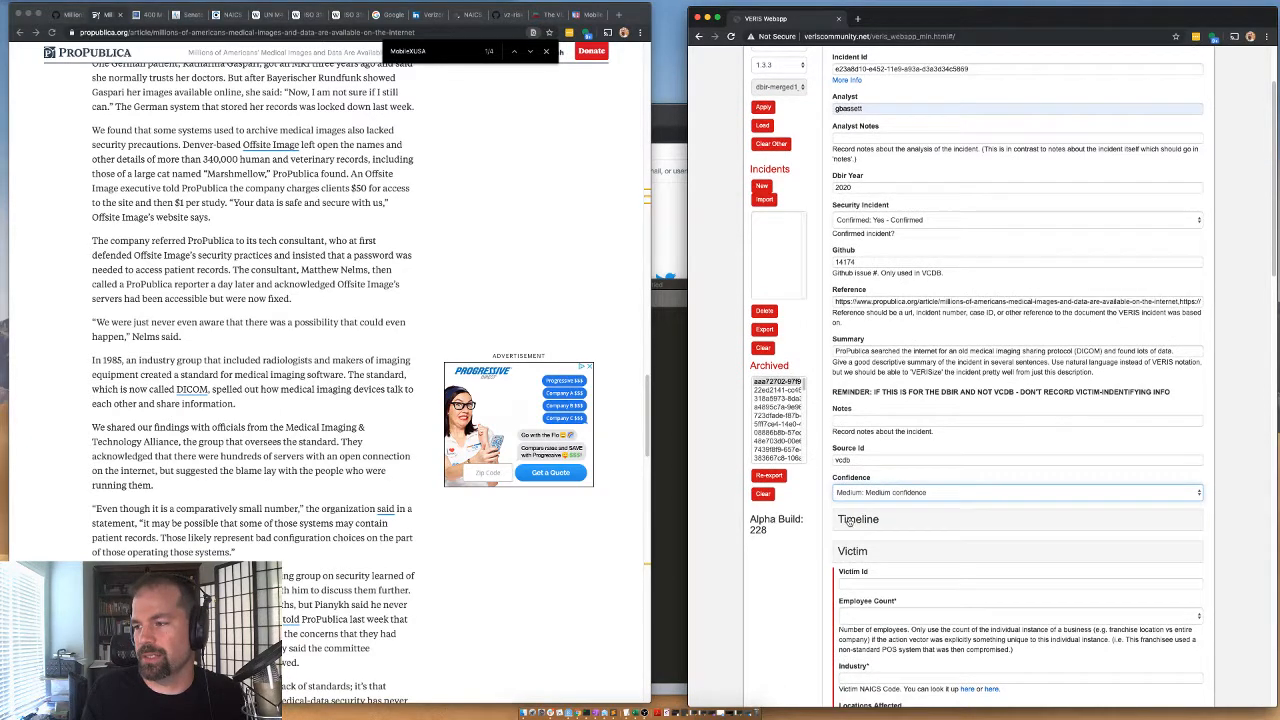
click(845, 530)
scroll(860, 495, down, 1)
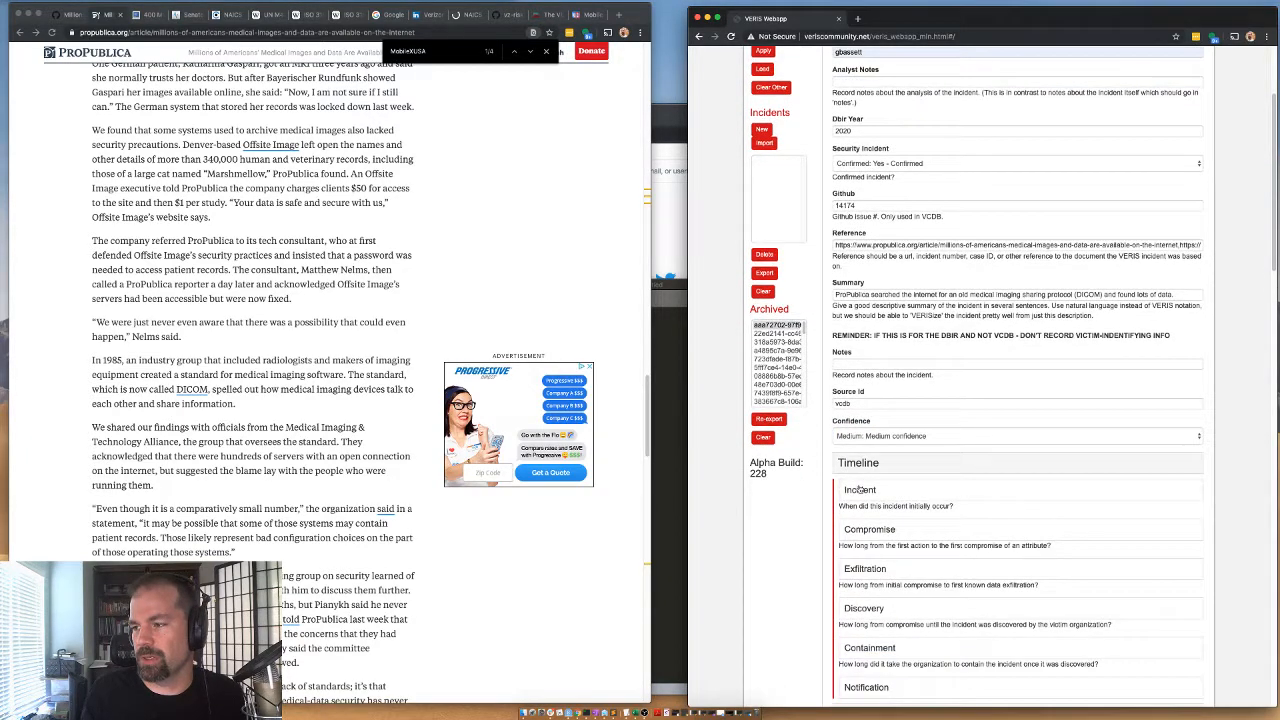
click(862, 437)
click(862, 437)
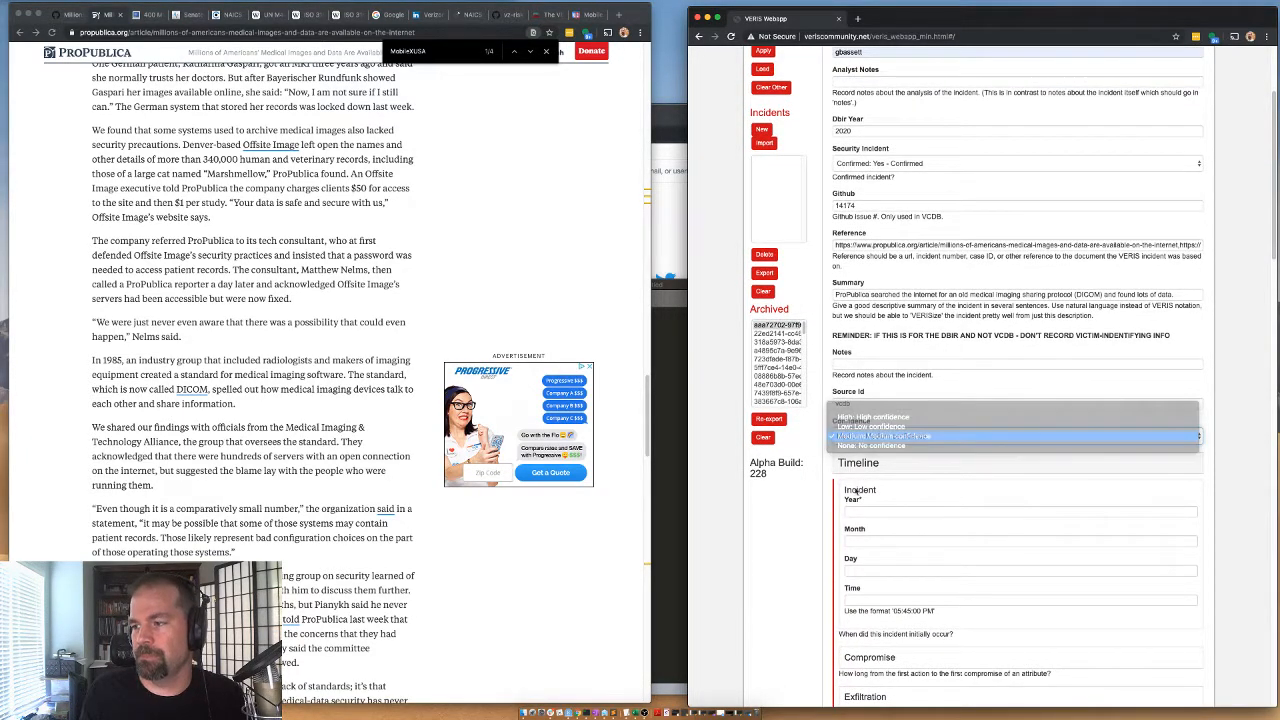
Enter 2020 as the incident year in the Timeline section.
click(858, 510)
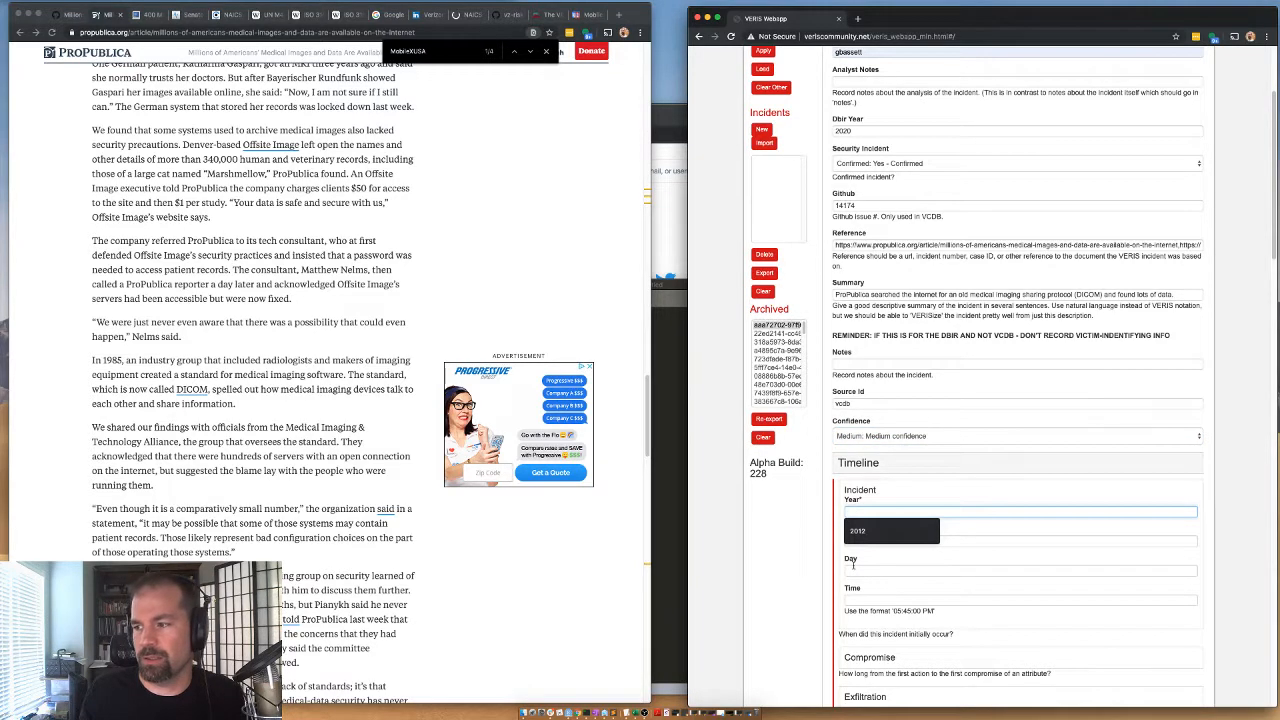
text(2020)
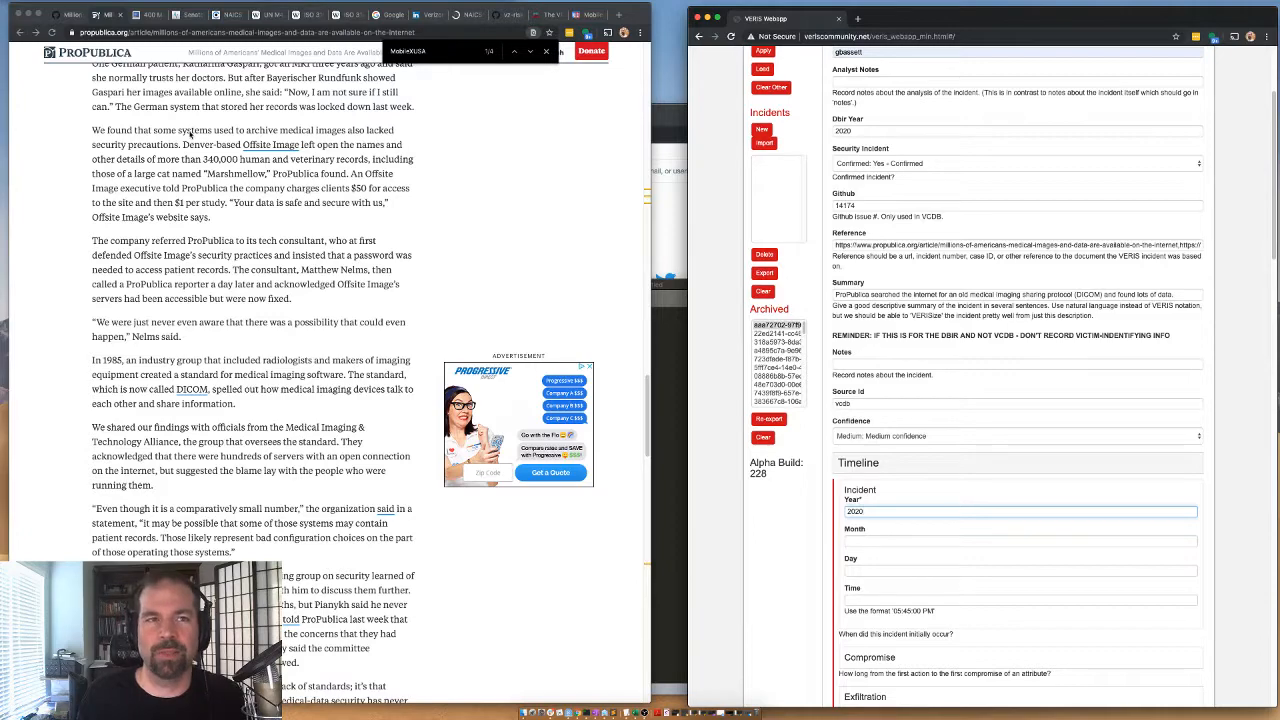
scroll(845, 603, down, 1)
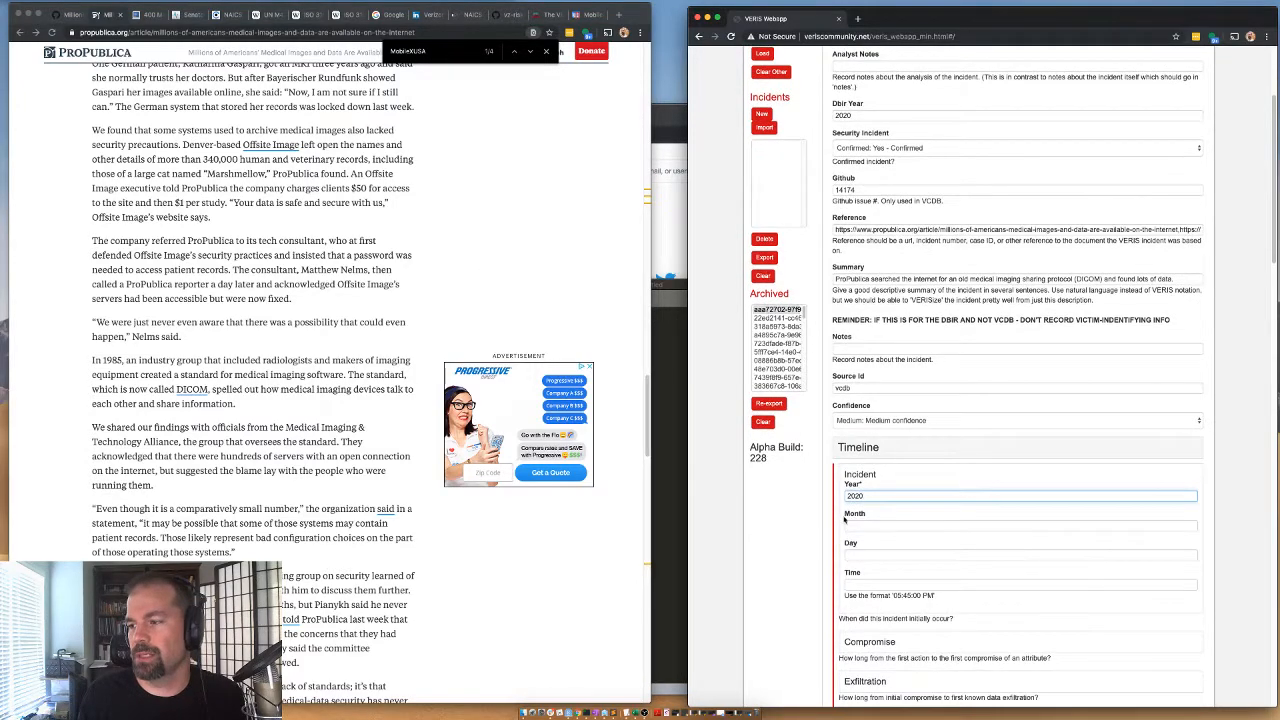
scroll(860, 480, down, 4)
Check the publication date in the ProPublica article's byline and set the incident year to 2019.
scroll(332, 205, up, 15)
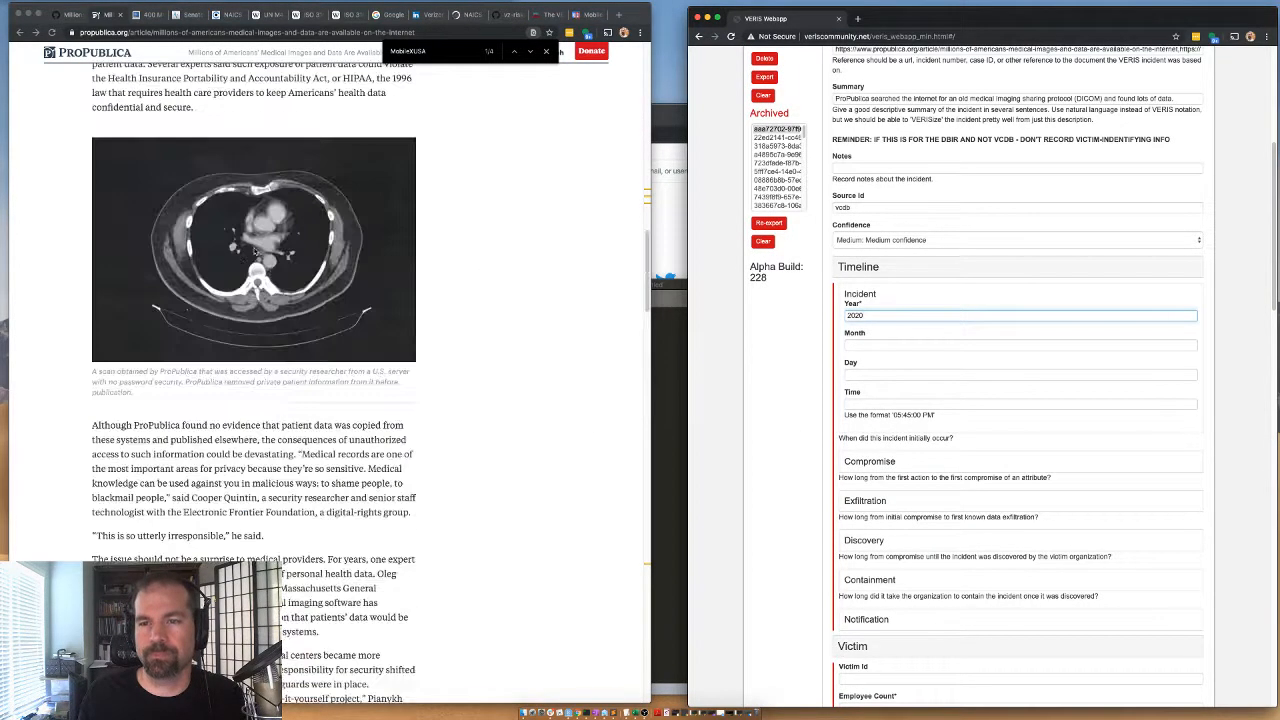
scroll(174, 274, up, 7)
scroll(174, 274, down, 2)
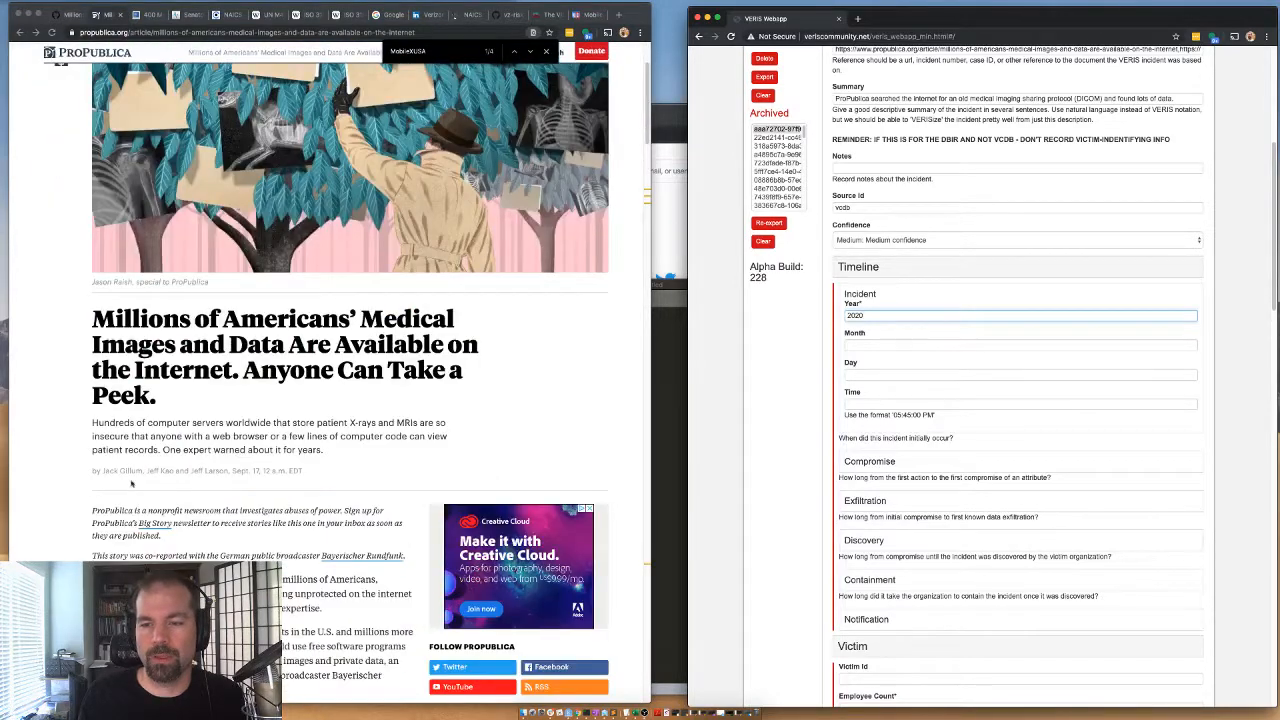
double_click(852, 314)
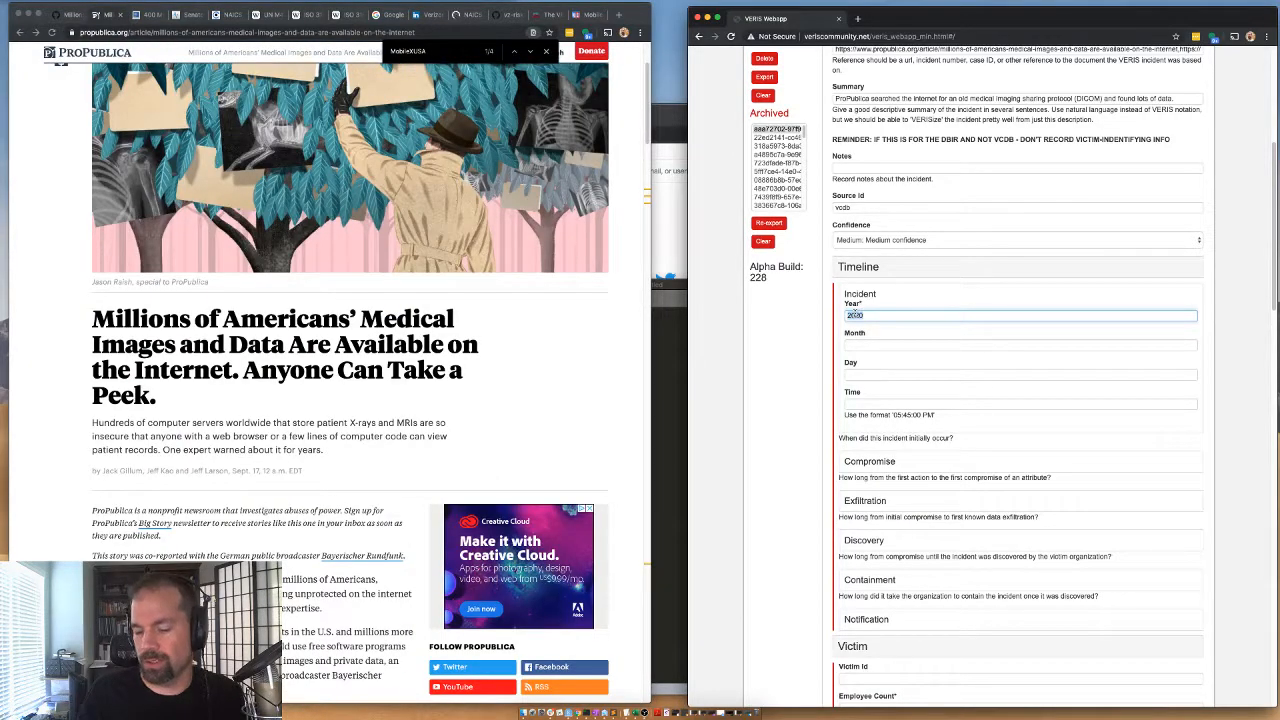
text(2019)
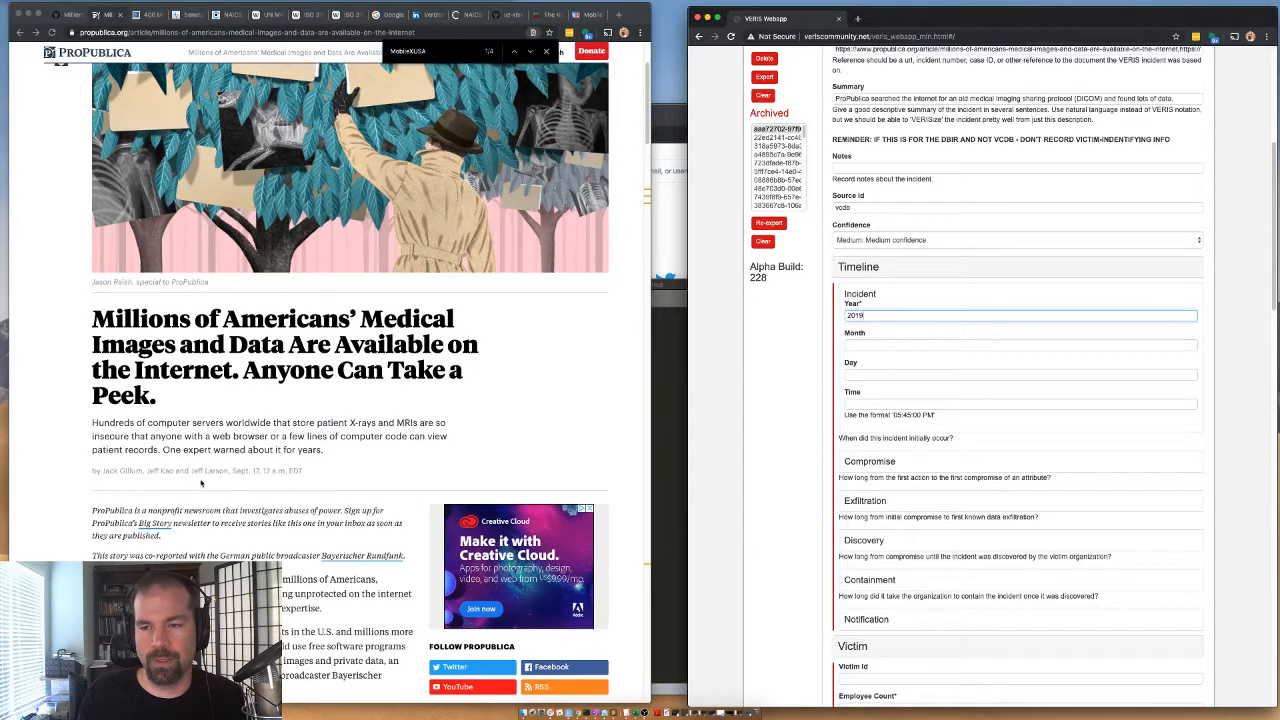
Read the ProPublica article's subheading and opening paragraphs for clues about the incident's timeline.
click(175, 452)
drag(185, 451, 284, 452)
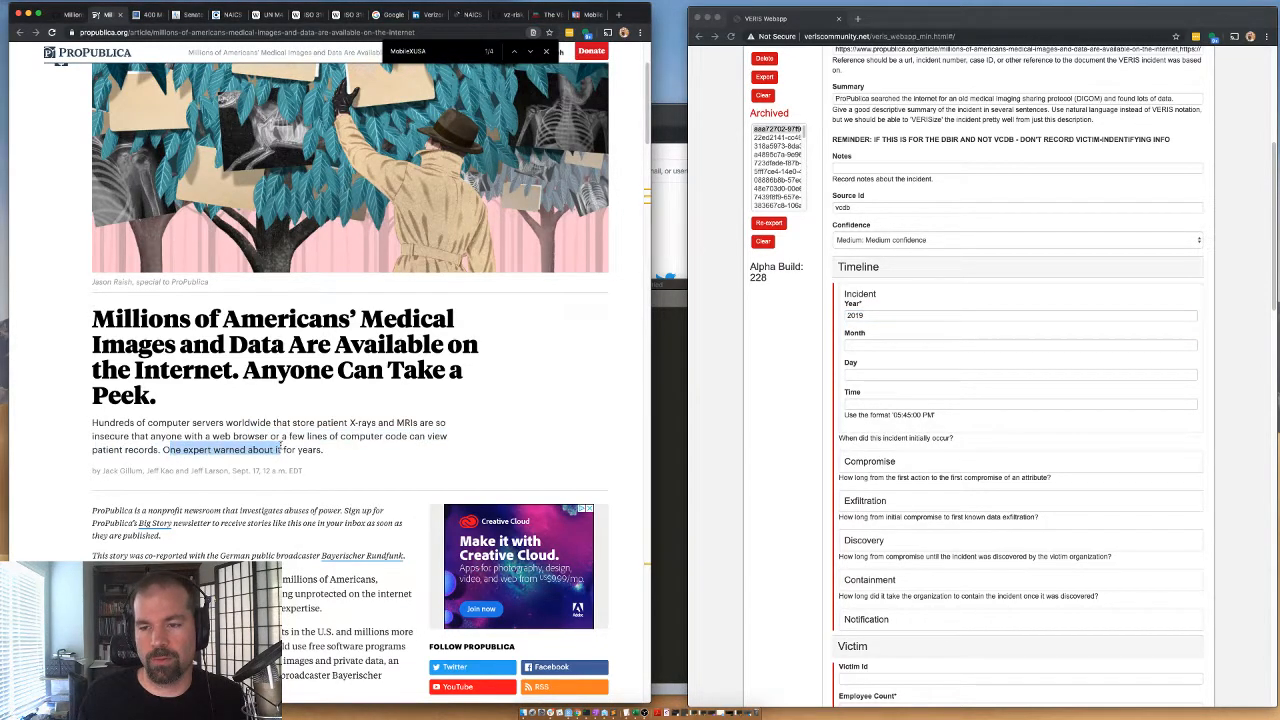
click(216, 462)
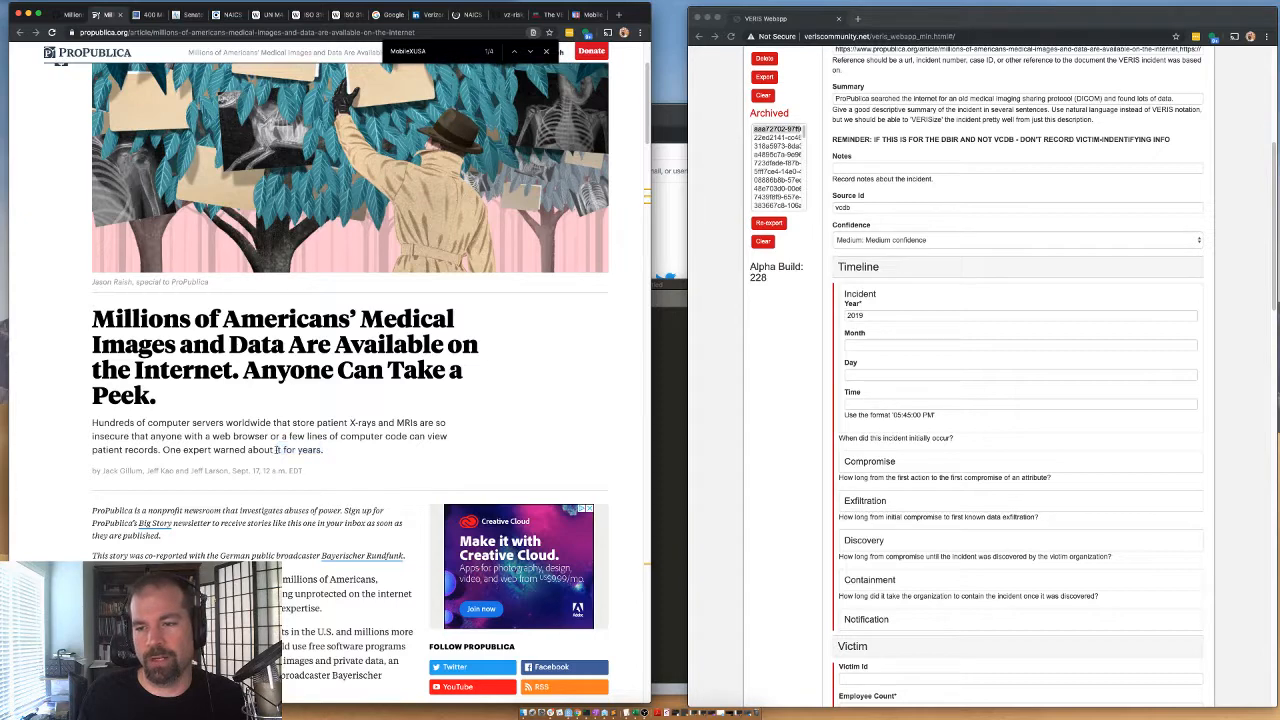
scroll(234, 553, down, 5)
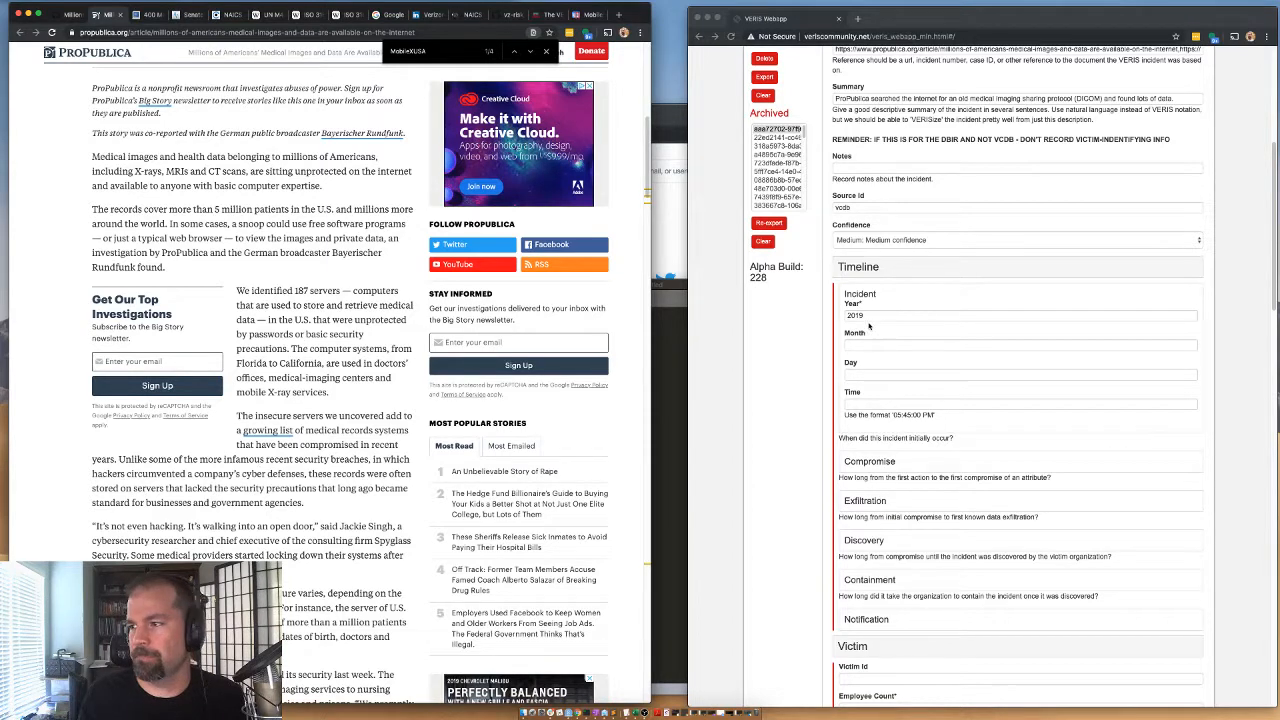
Expand Compromise in the Timeline section and set its unit to Days.
double_click(860, 462)
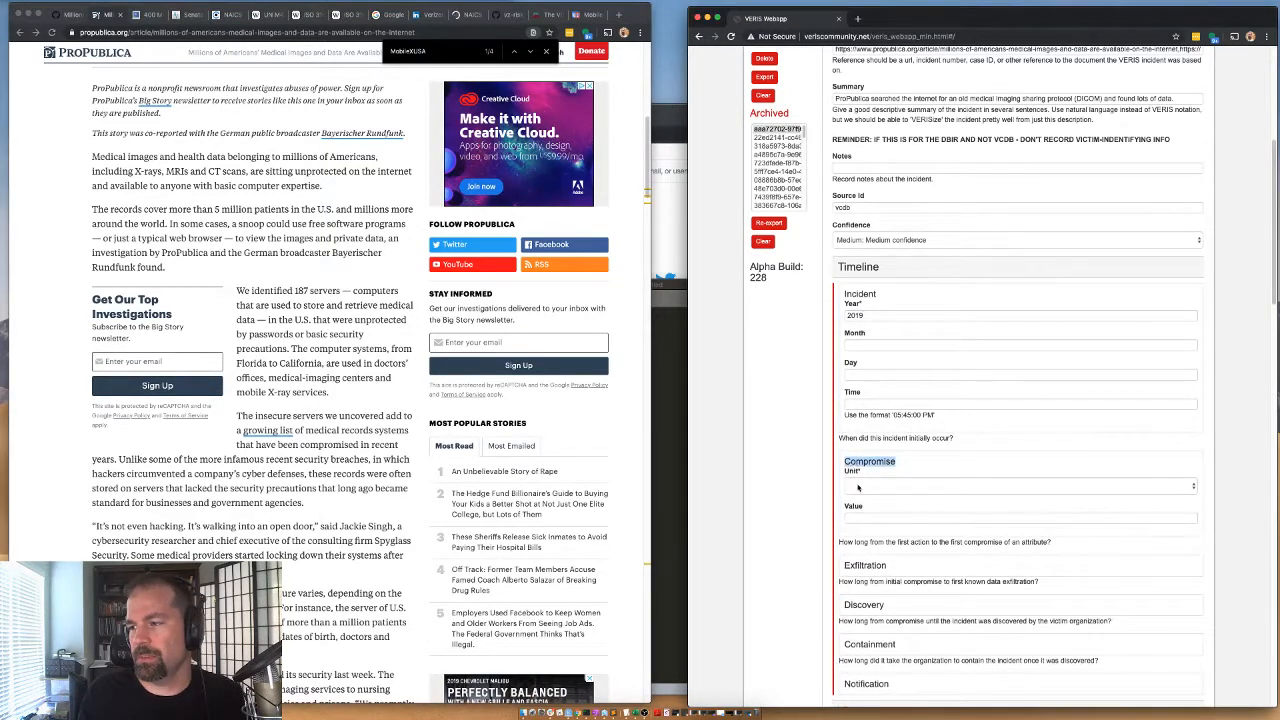
click(853, 470)
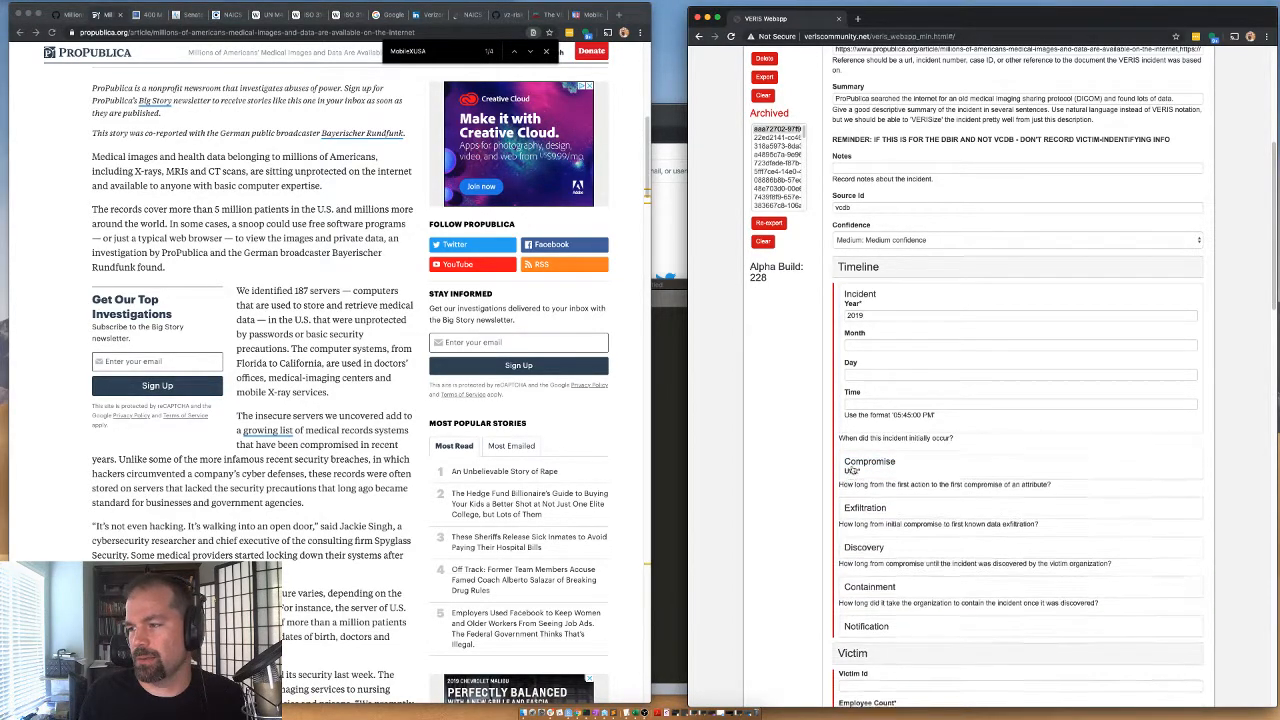
click(849, 486)
click(857, 496)
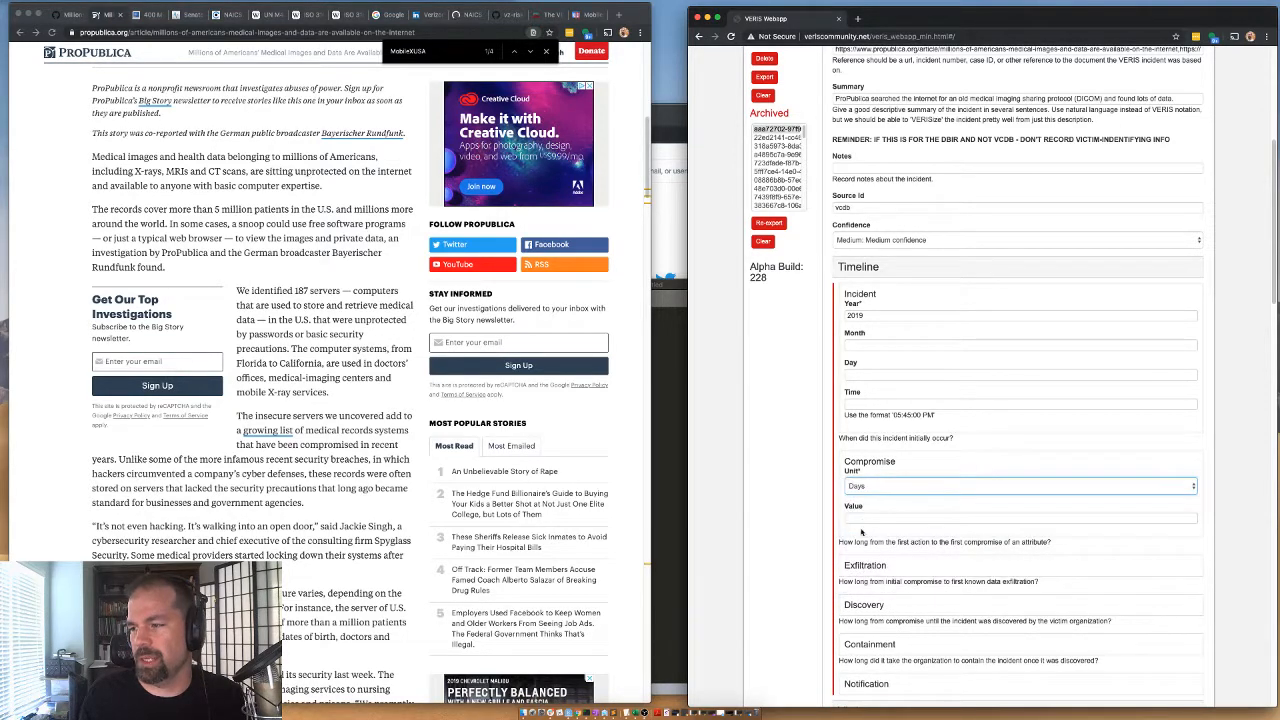
Review the time unit options for Exfiltration, Discovery and Containment in the Timeline section, collapsing each without choosing a unit.
click(865, 568)
scroll(865, 573, down, 1)
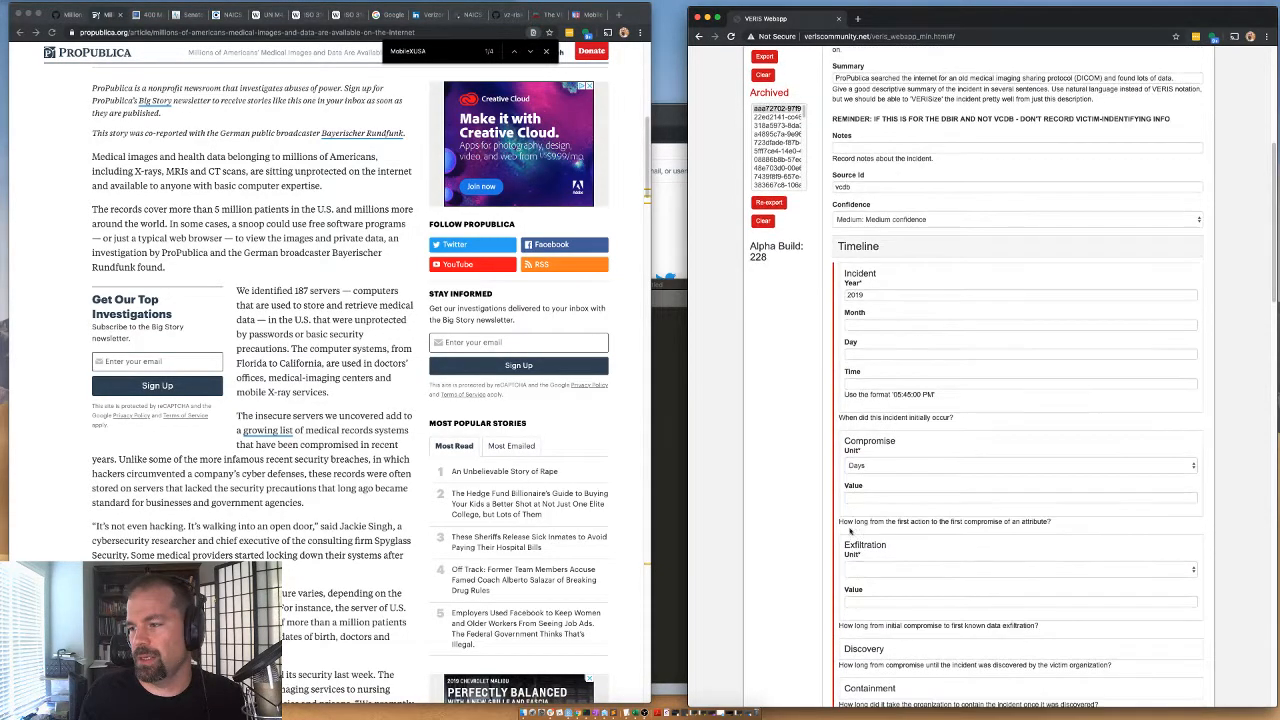
click(860, 568)
click(869, 596)
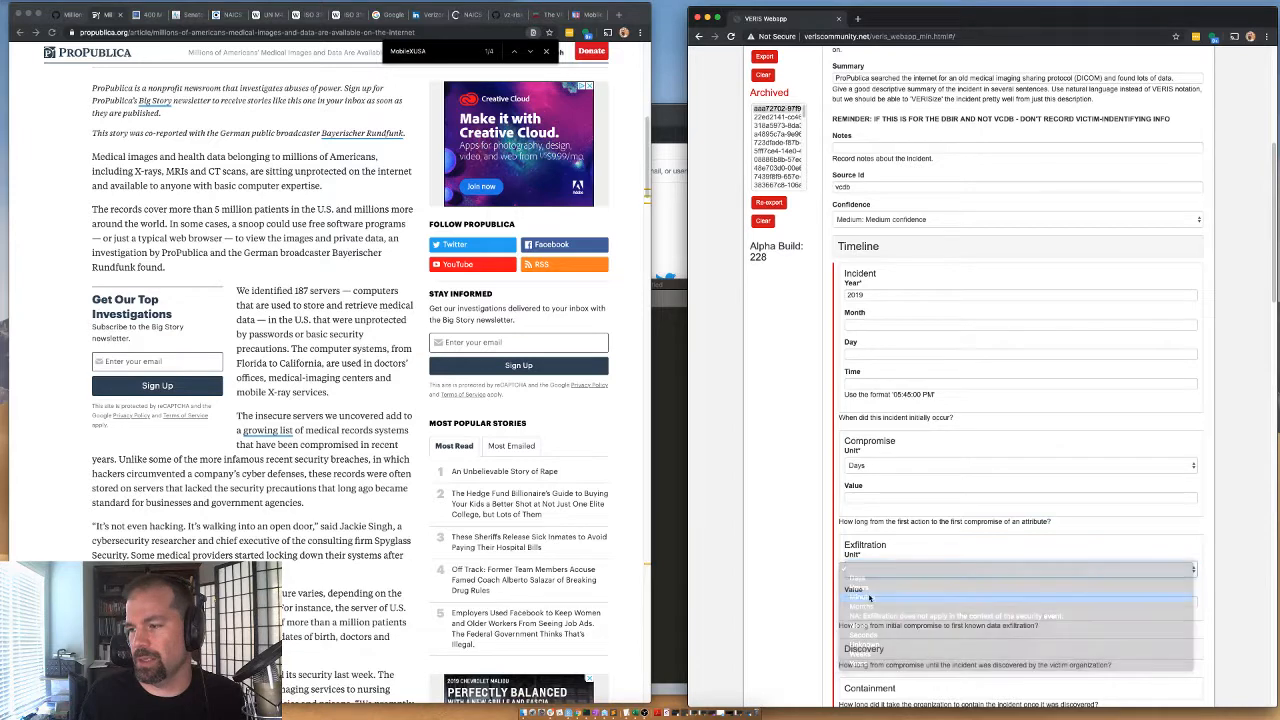
click(857, 547)
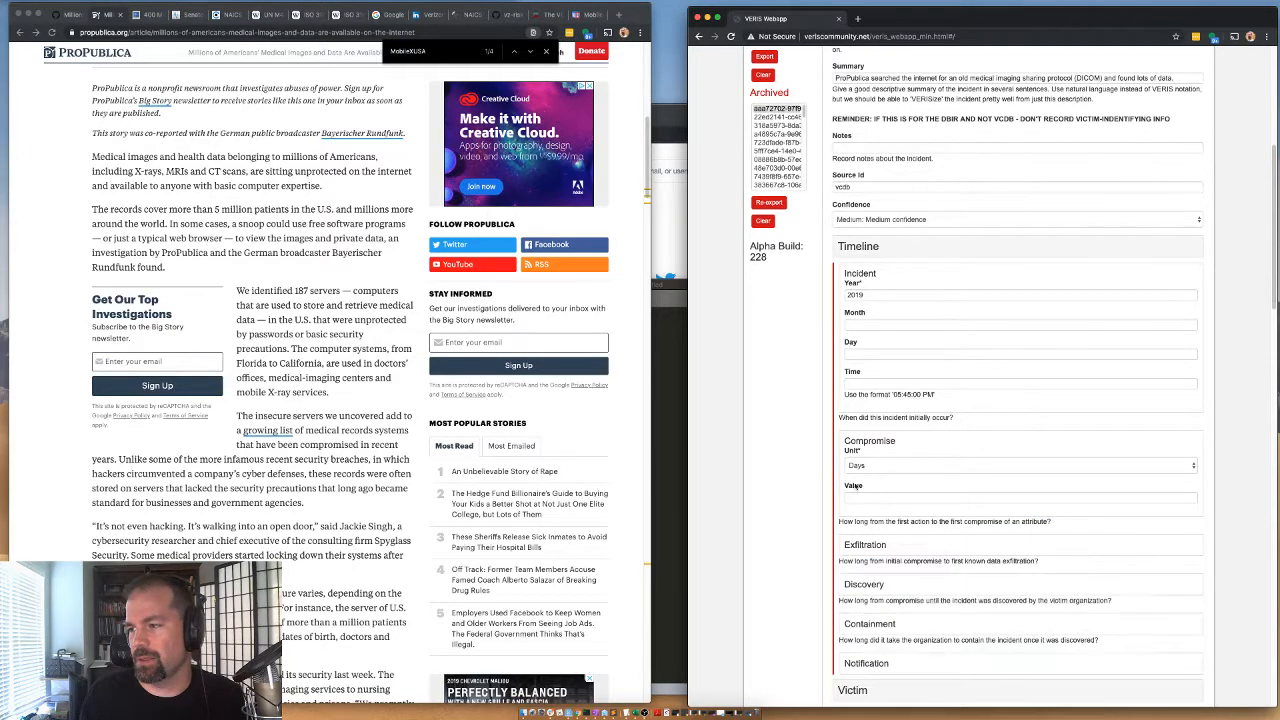
click(870, 586)
scroll(870, 590, down, 1)
click(870, 591)
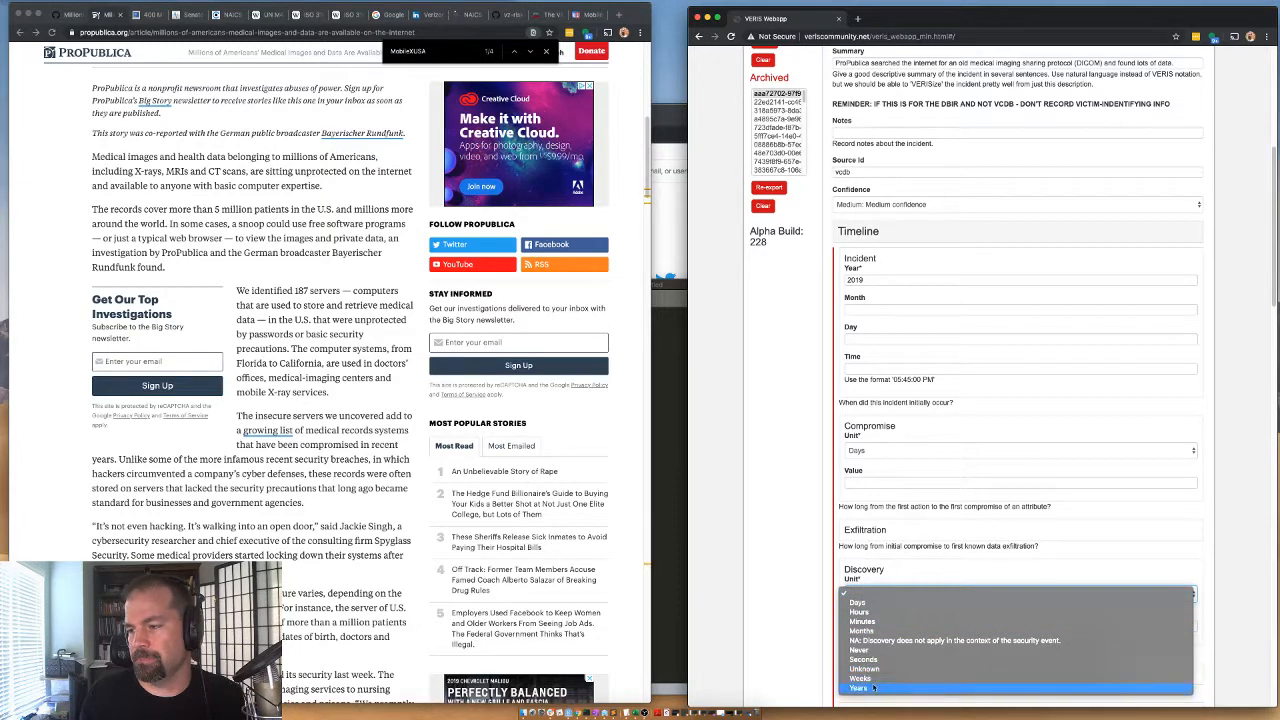
click(856, 603)
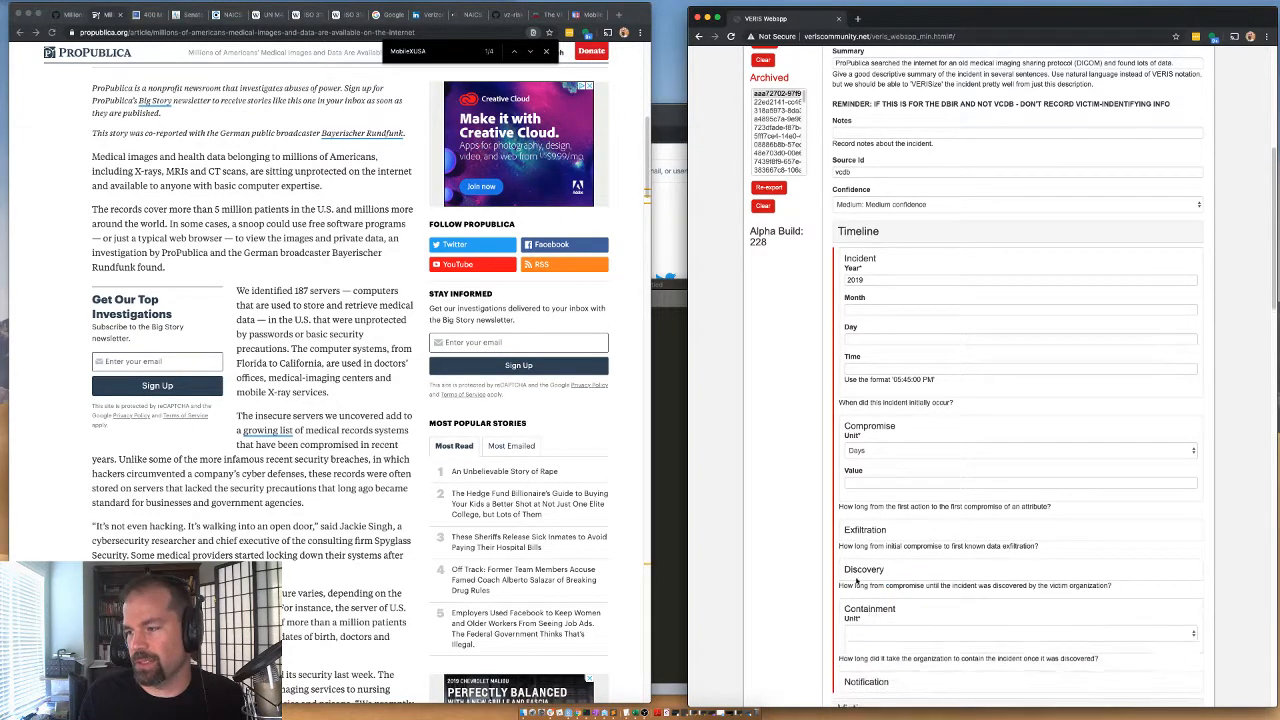
scroll(866, 596, down, 2)
click(861, 568)
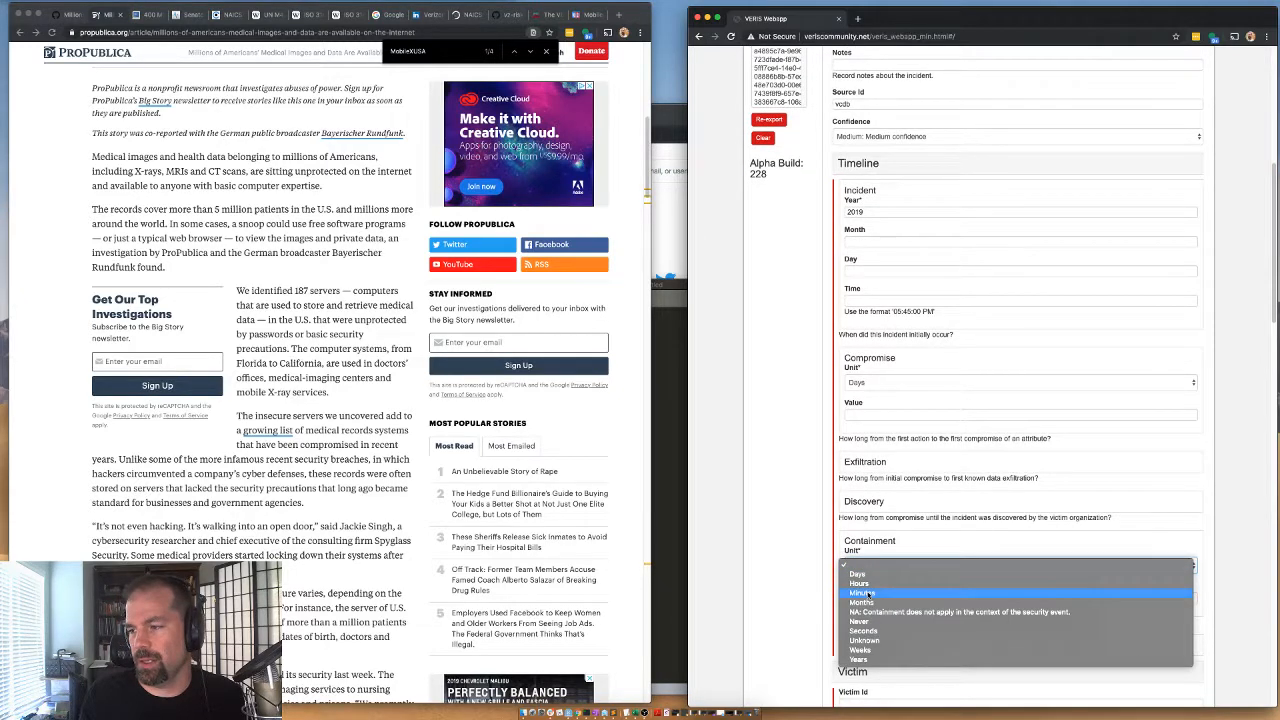
click(866, 573)
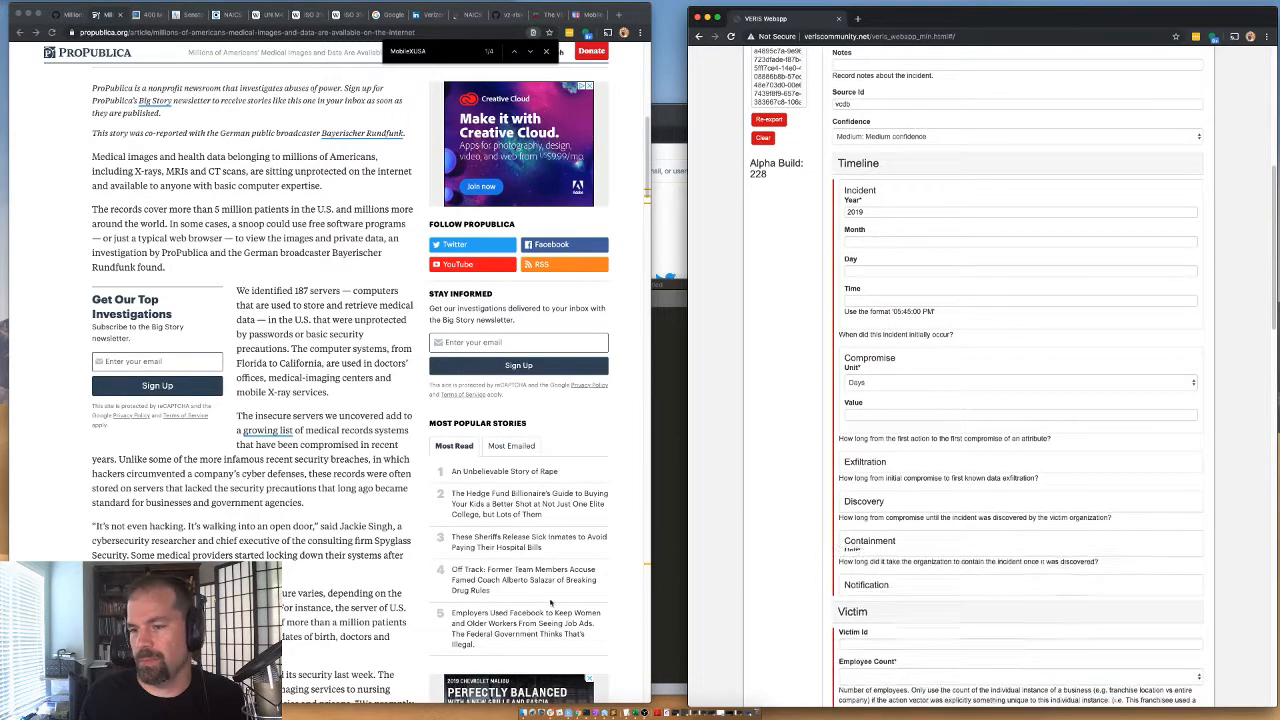
Check the article's MobilexUSA passage, collapse the Timeline section and enter MobilexUSA as the Victim Id.
scroll(201, 603, down, 2)
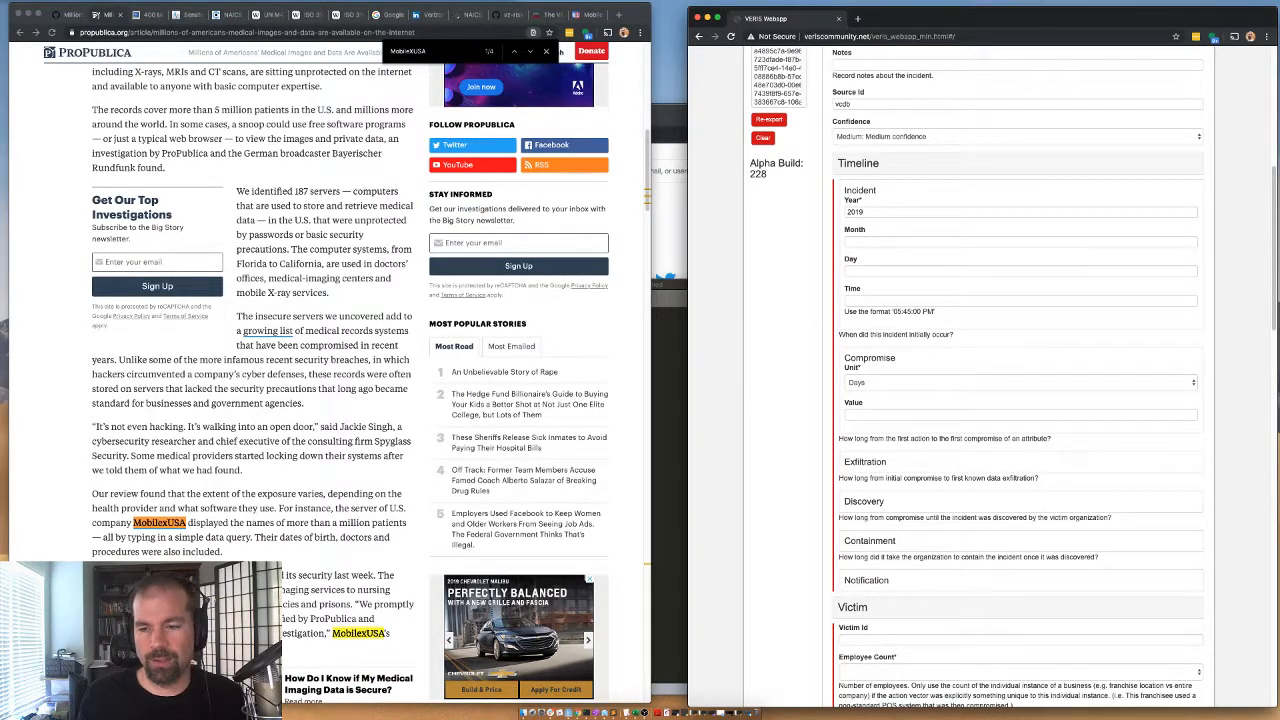
scroll(848, 560, down, 1)
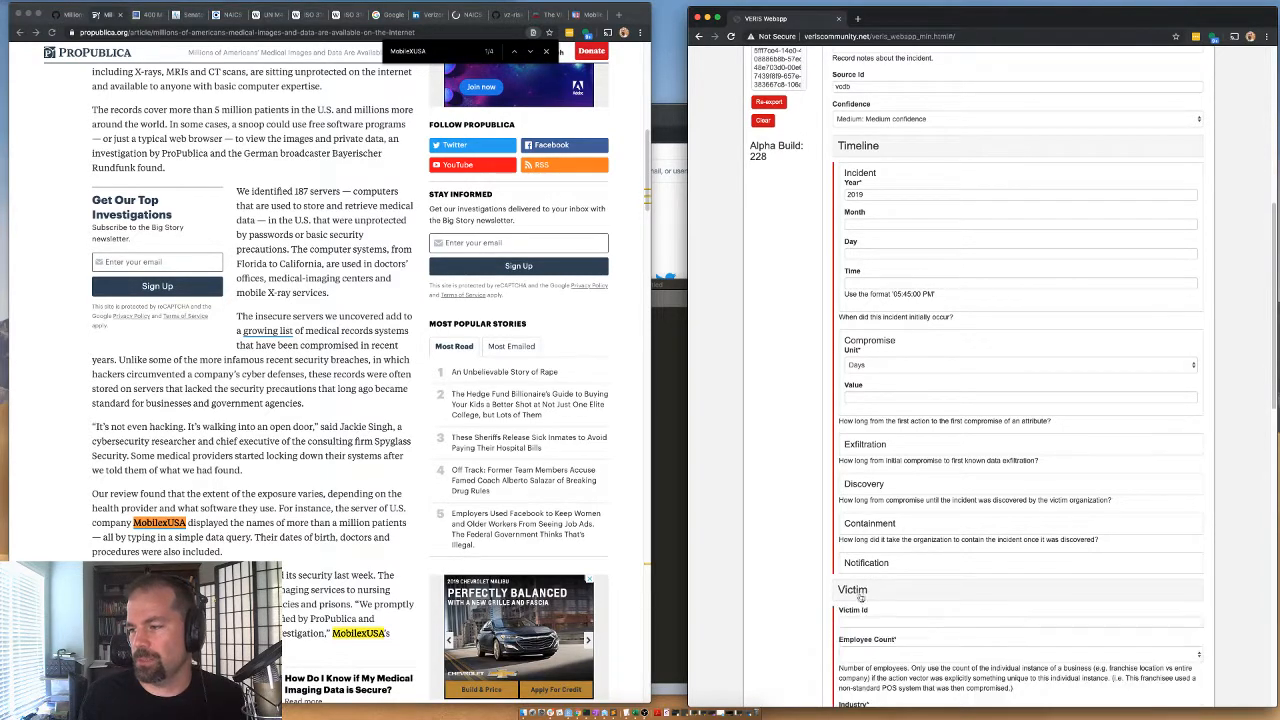
scroll(873, 608, down, 5)
scroll(882, 396, up, 6)
click(850, 186)
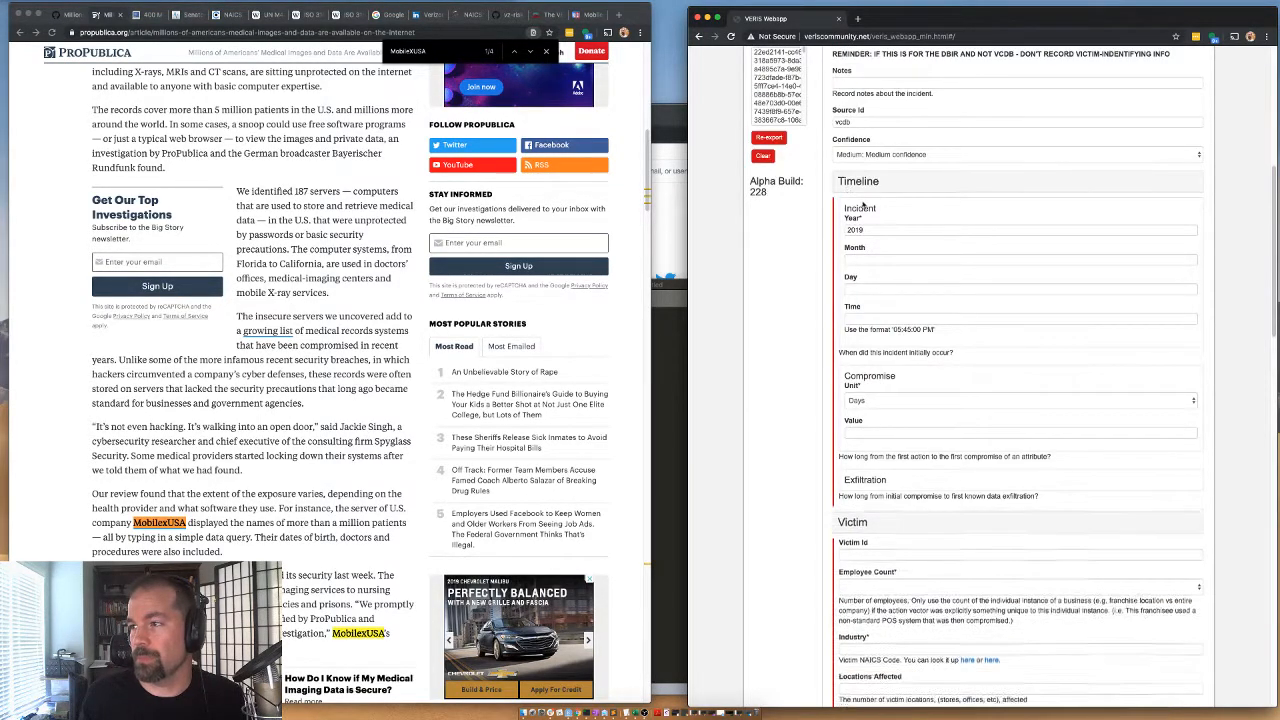
click(851, 247)
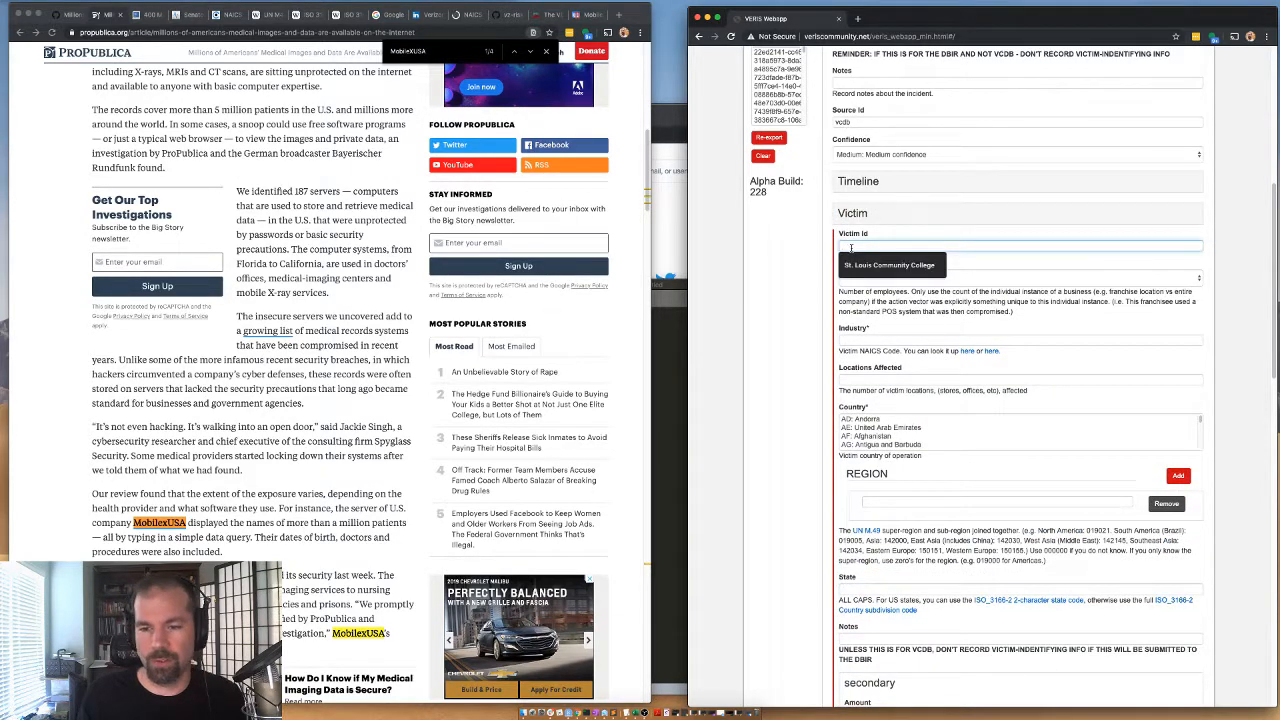
text(Mobile)
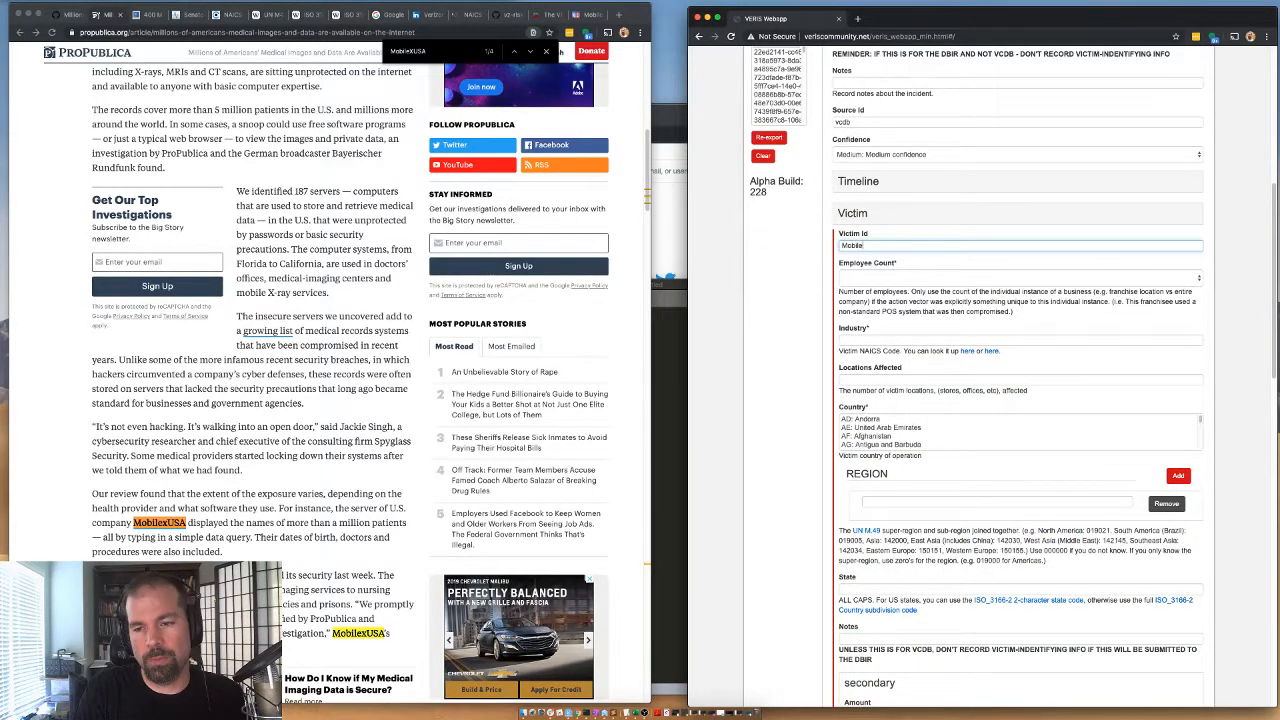
text(xUSA)
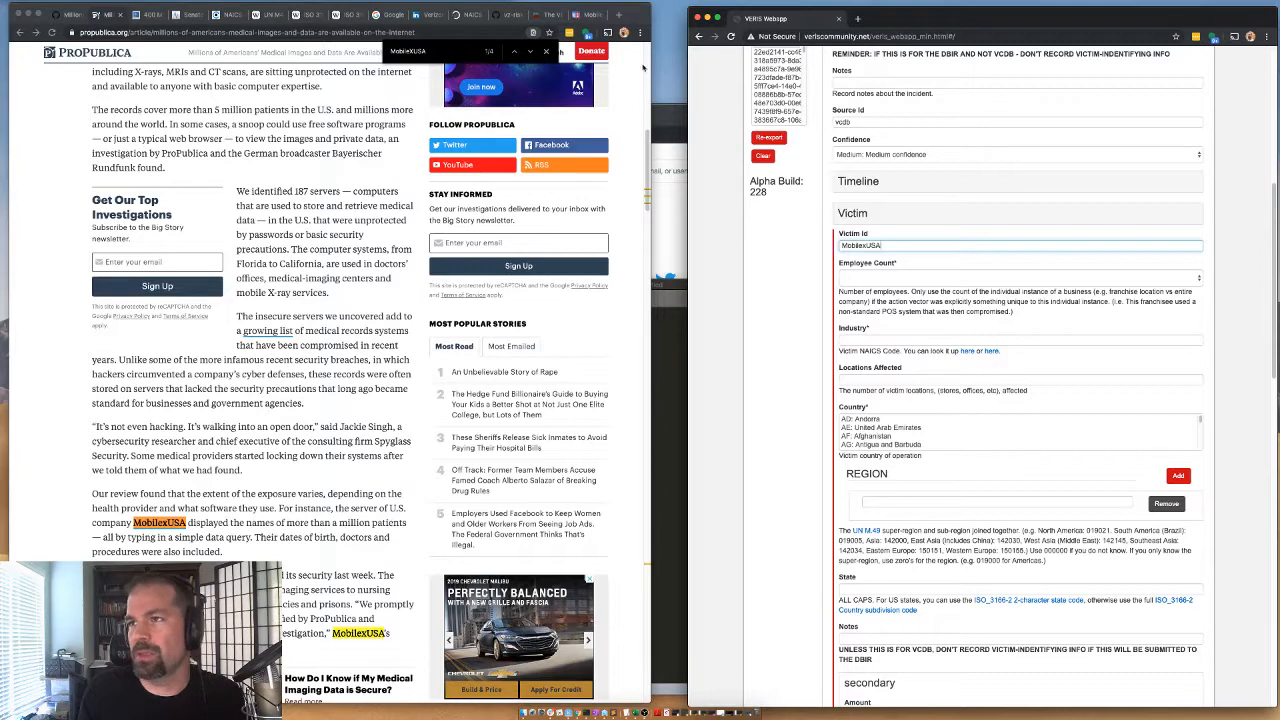
Copy the Victim Id and search Google for "MobilexUSA employee count".
double_click(868, 246)
key(ctrl+c)
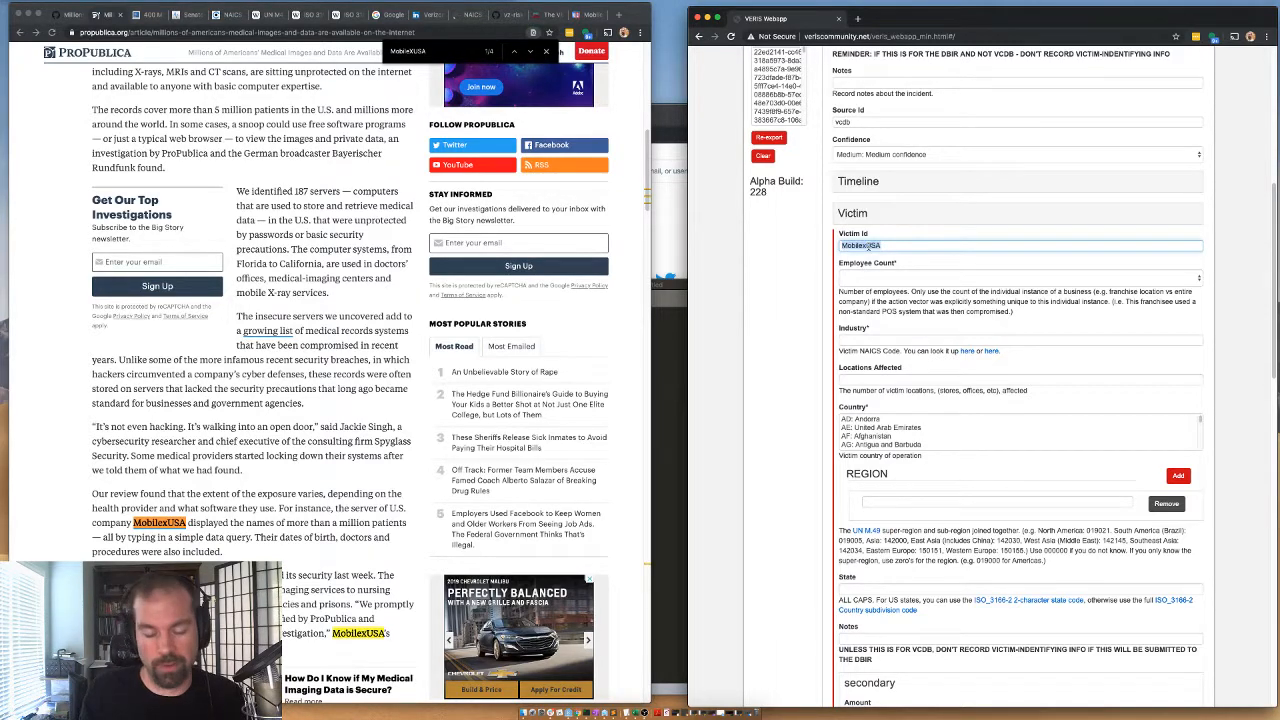
click(590, 14)
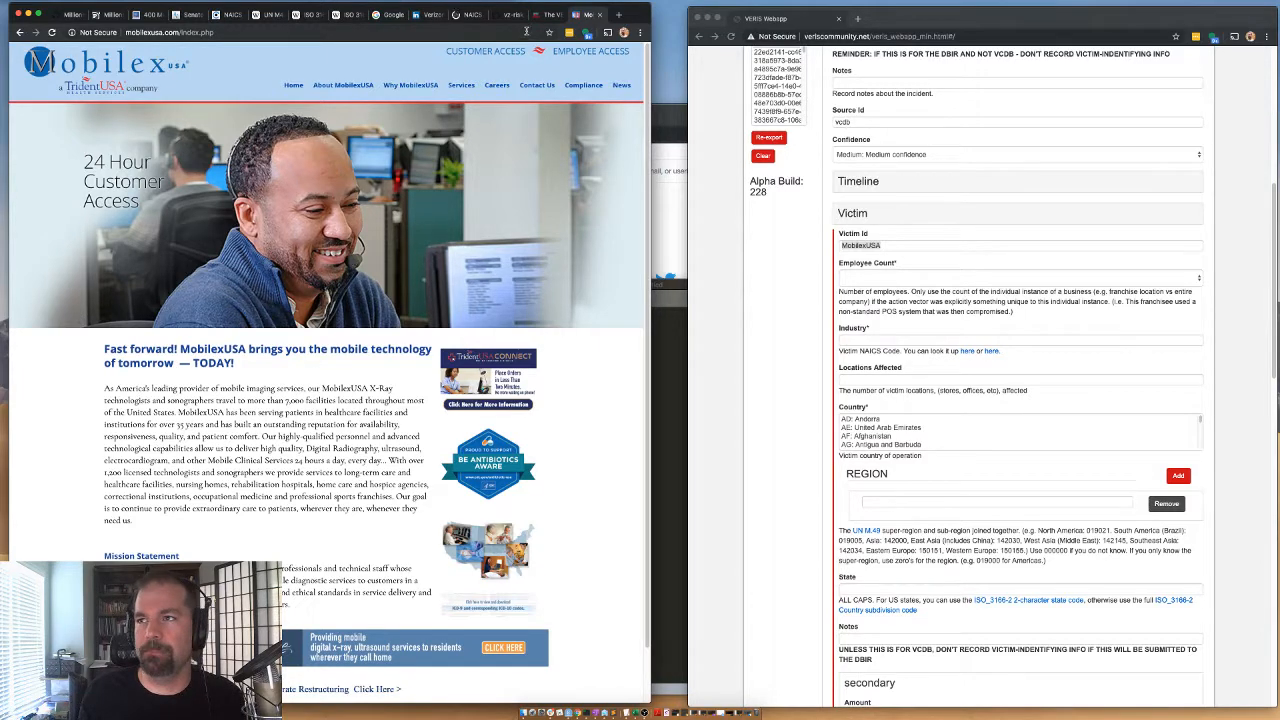
click(386, 15)
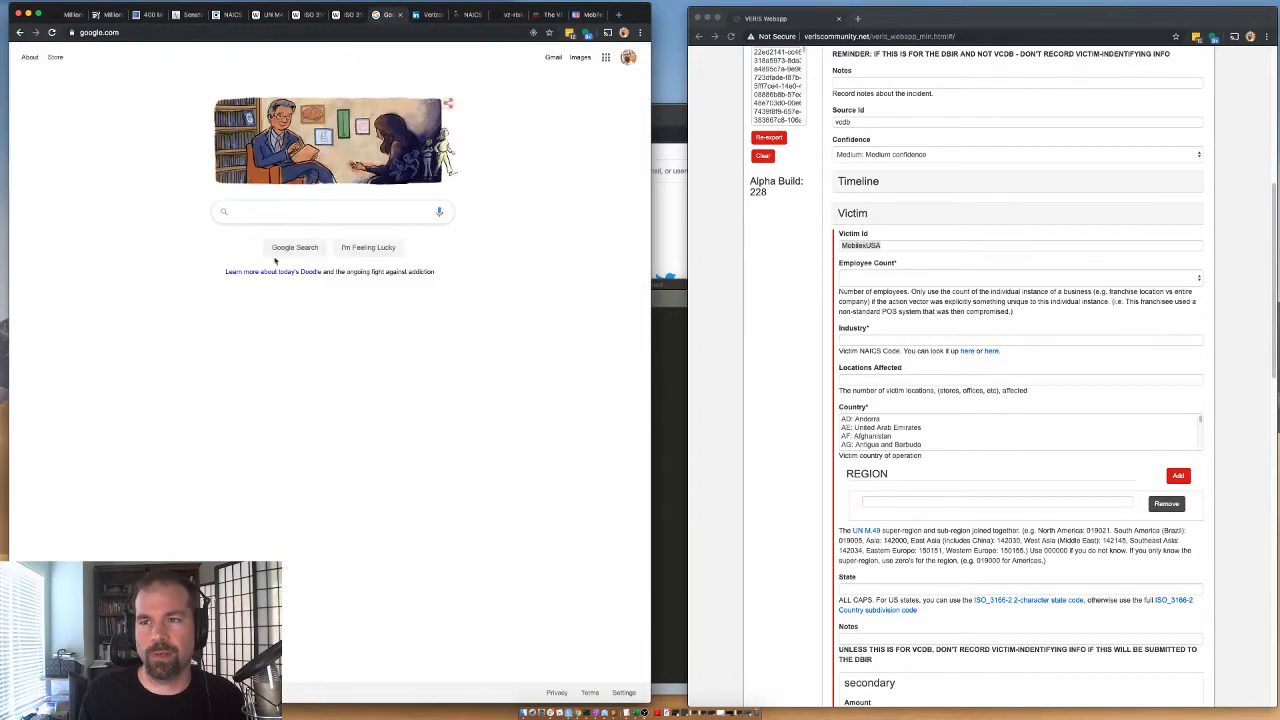
click(280, 216)
key(ctrl+v)
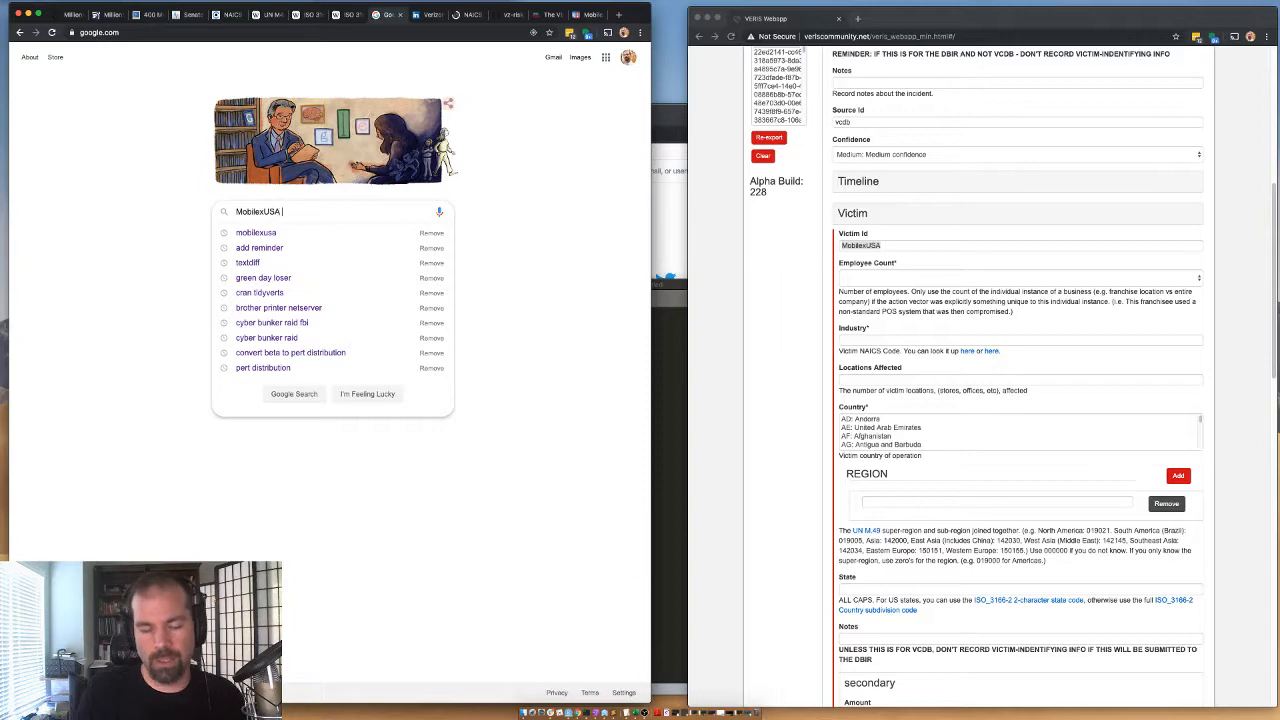
text(employee count)
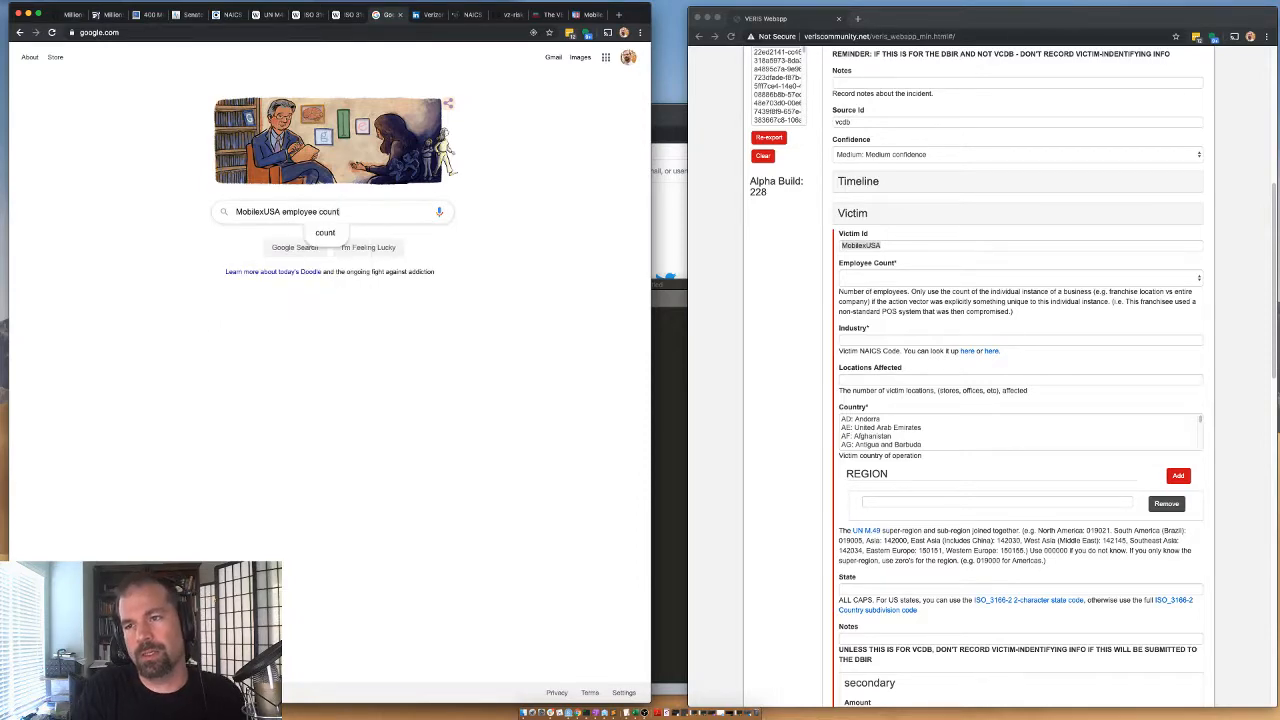
key(Return)
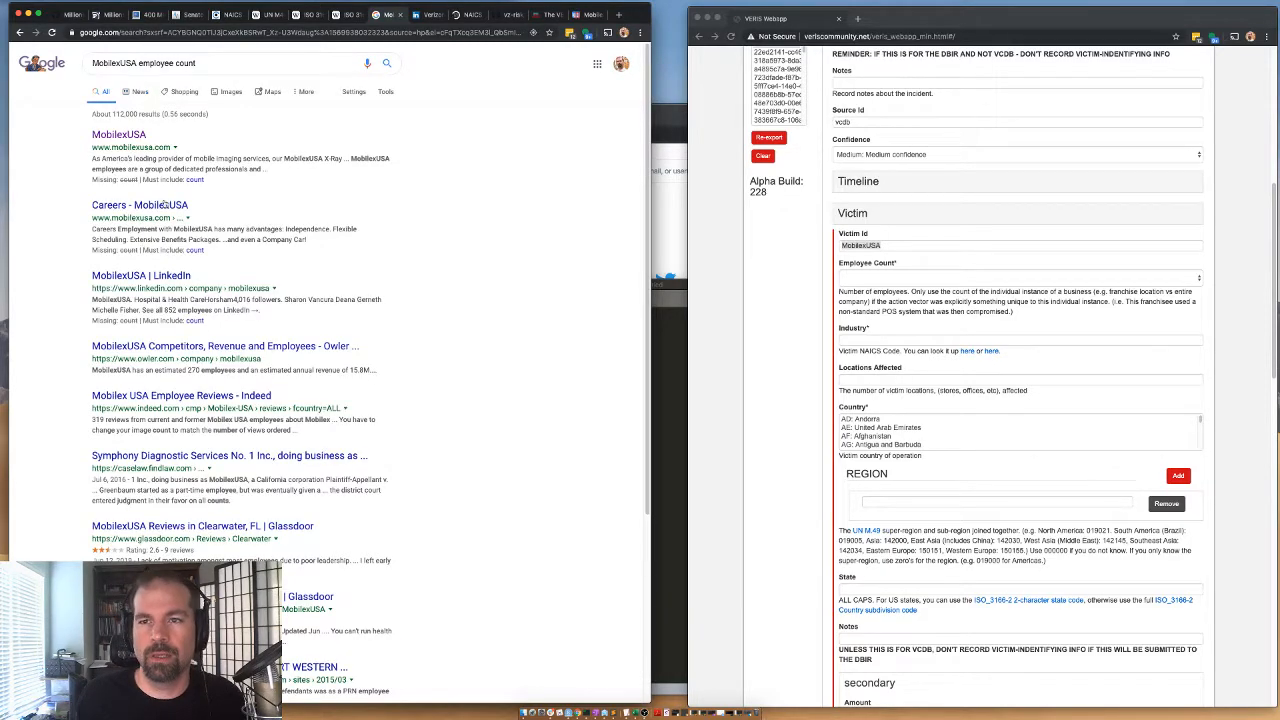
Change the Google search to "MobilexUSA number of employees".
drag(140, 62, 244, 61)
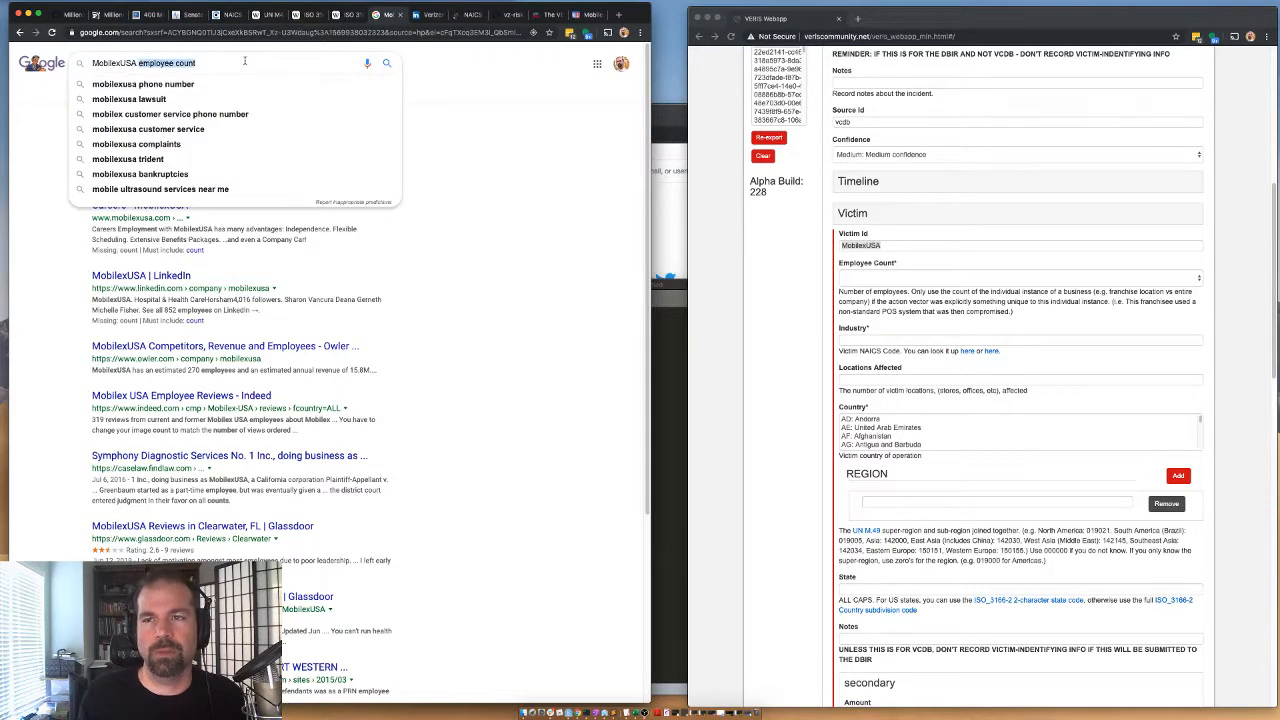
text(numb)
text(employees)
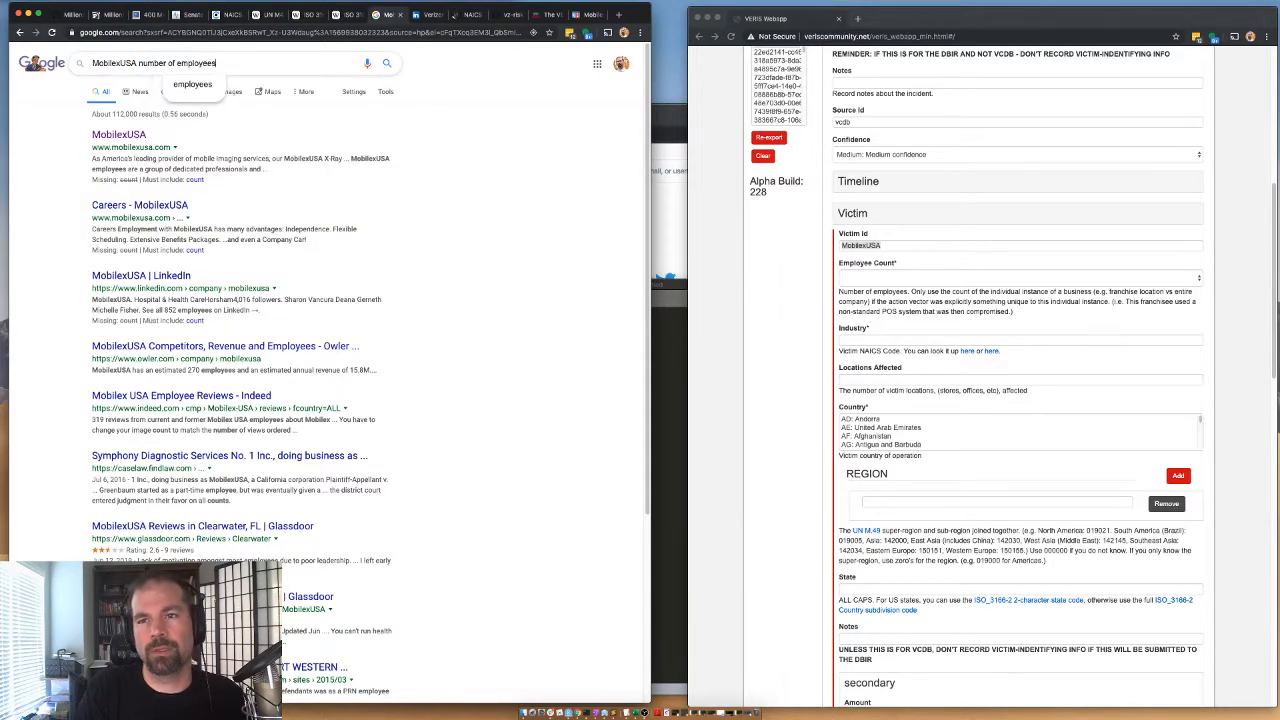
key(Return)
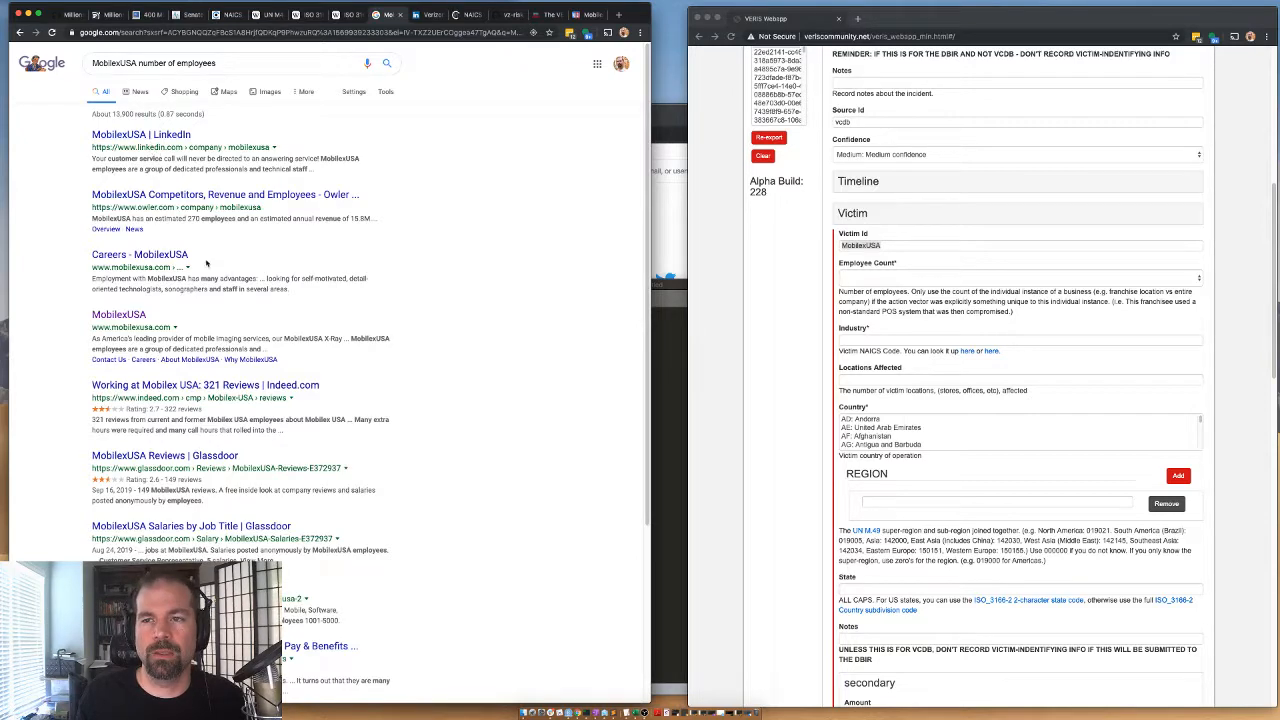
Search LinkedIn for MobilexUSA and look through the results for the company's size.
click(425, 15)
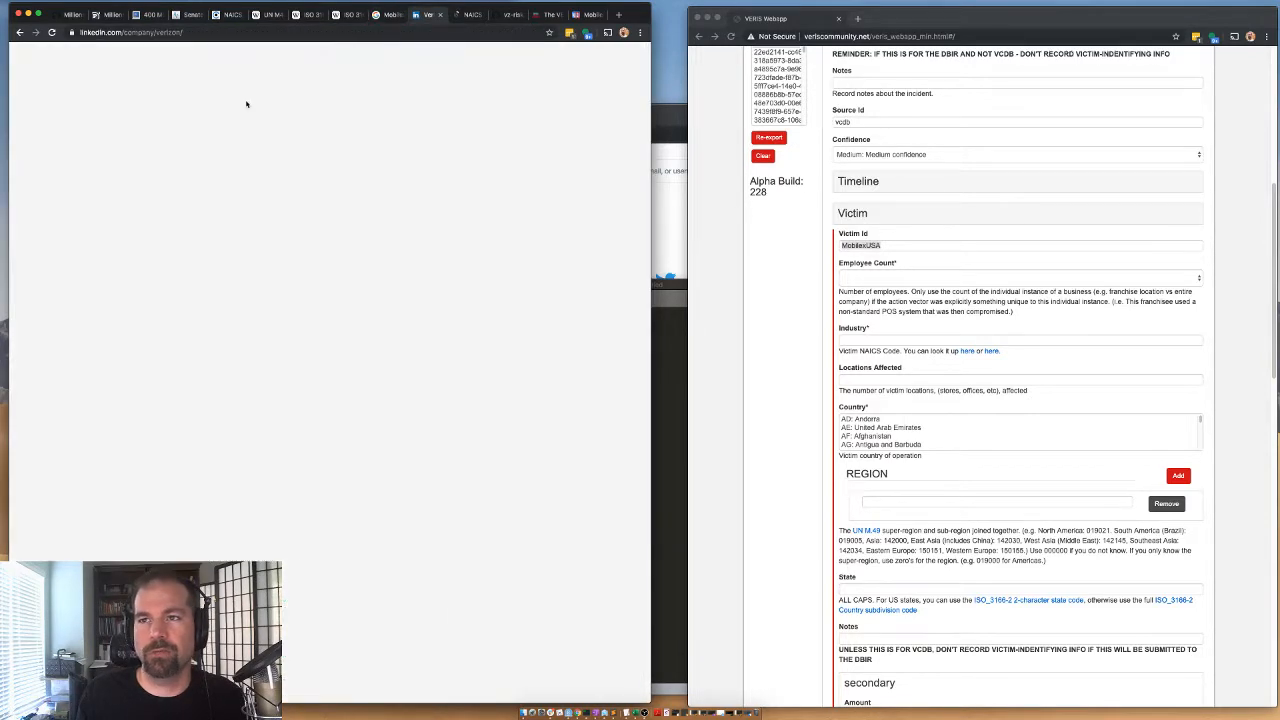
click(162, 55)
key(ctrl+v)
key(Return)
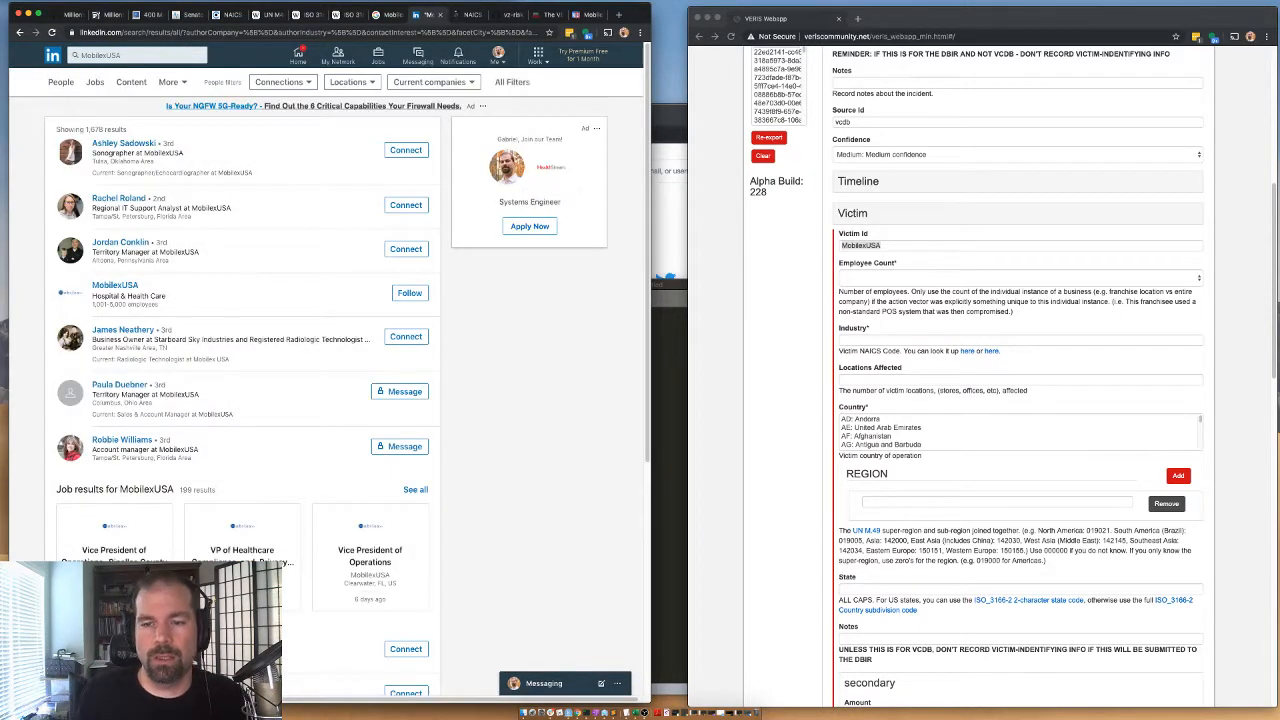
scroll(268, 456, down, 2)
scroll(268, 456, down, 5)
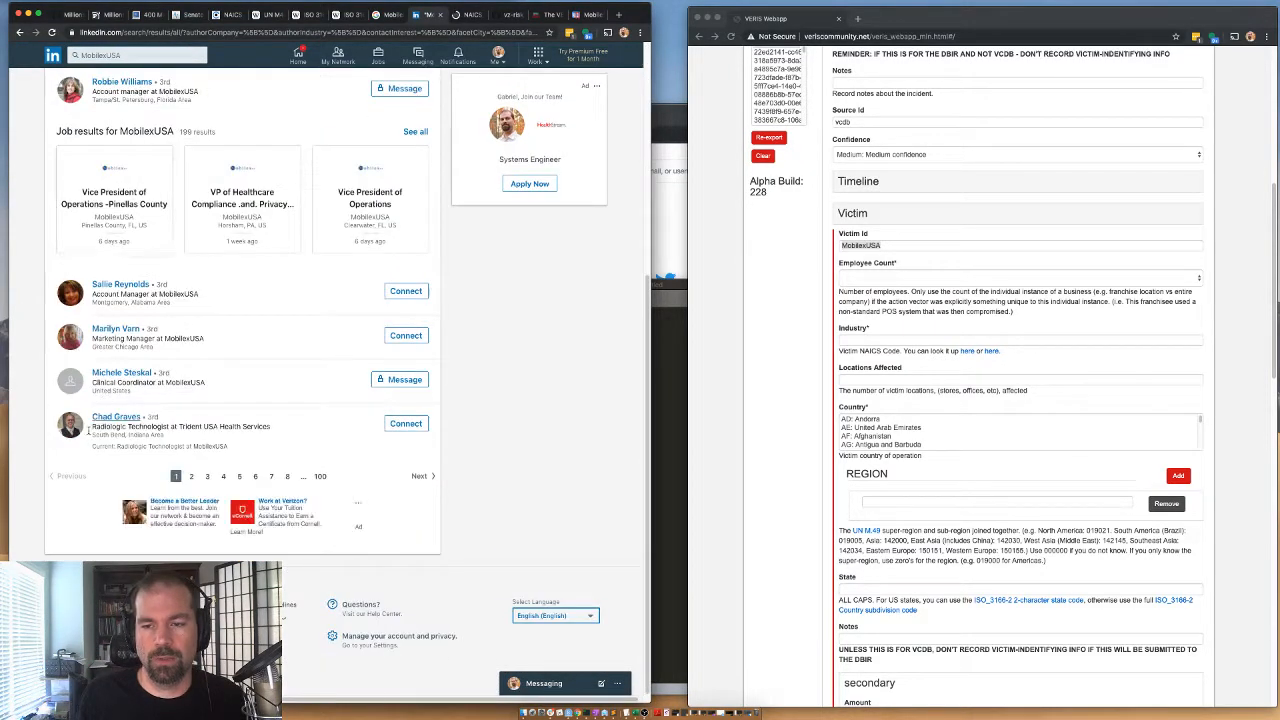
scroll(112, 393, up, 4)
scroll(112, 393, up, 3)
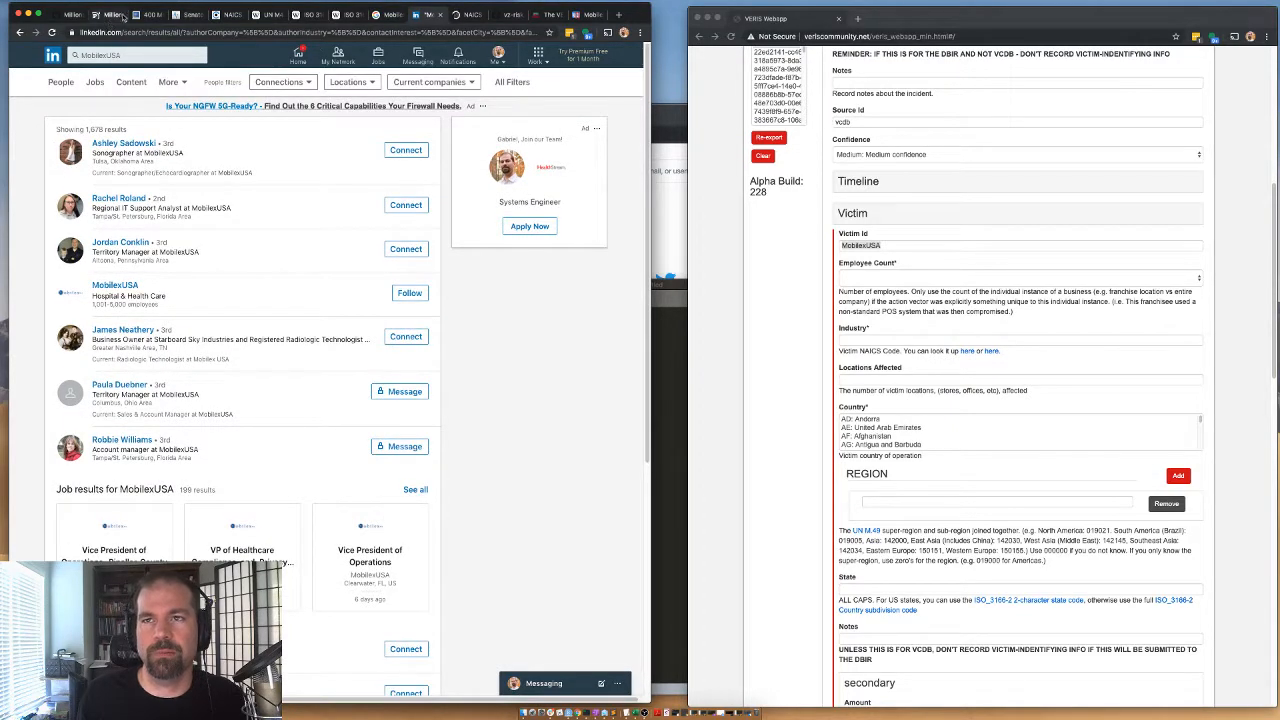
Open MobilexUSA's LinkedIn company page from the Google results and examine its overview for the employee count.
click(392, 15)
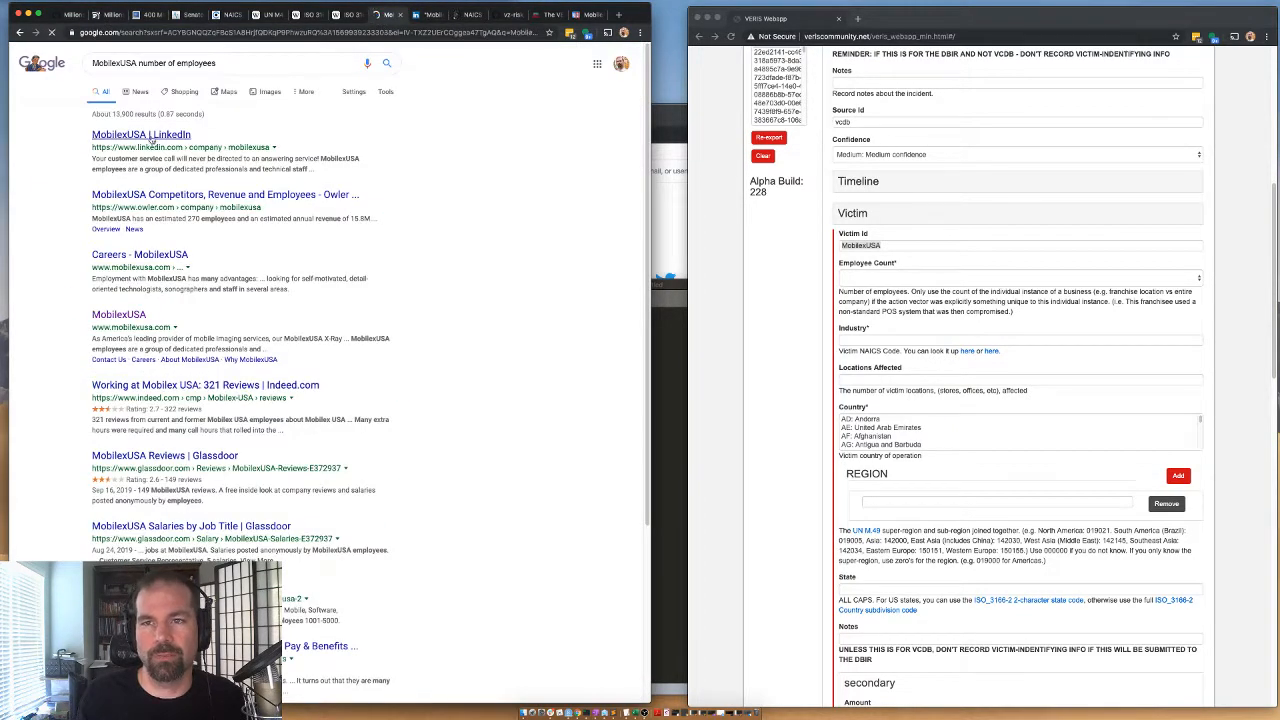
click(153, 142)
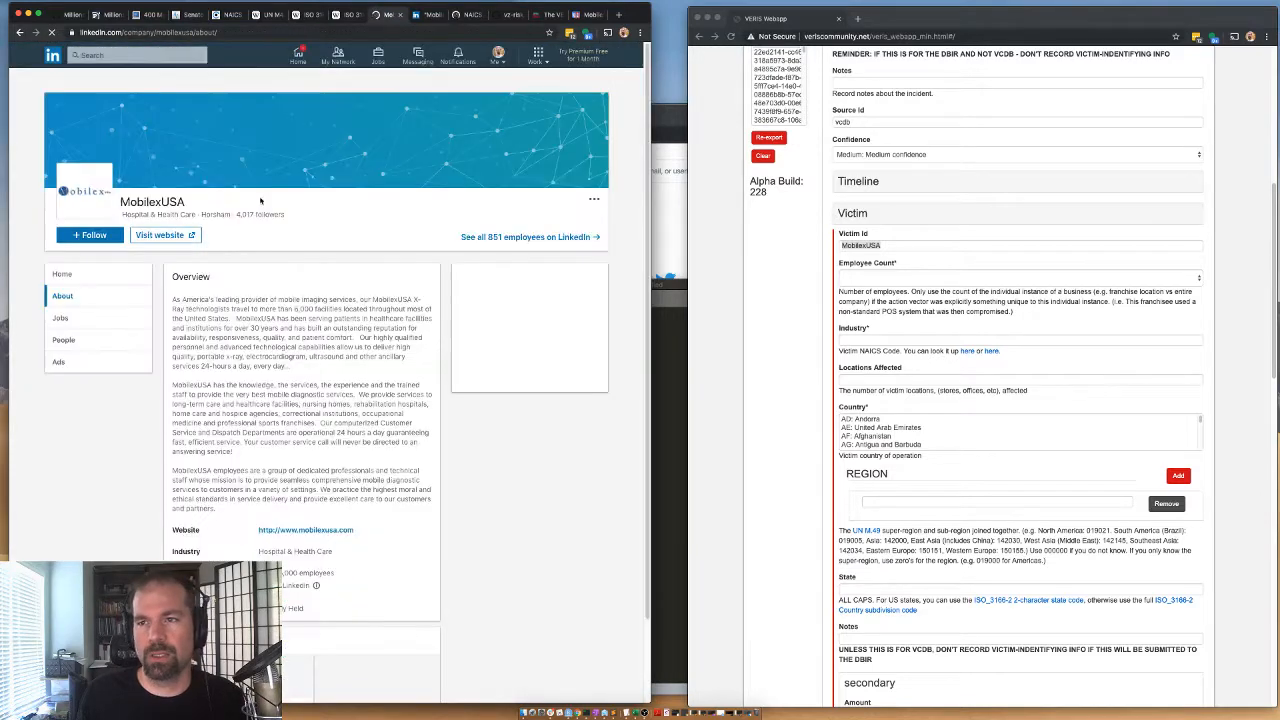
double_click(247, 308)
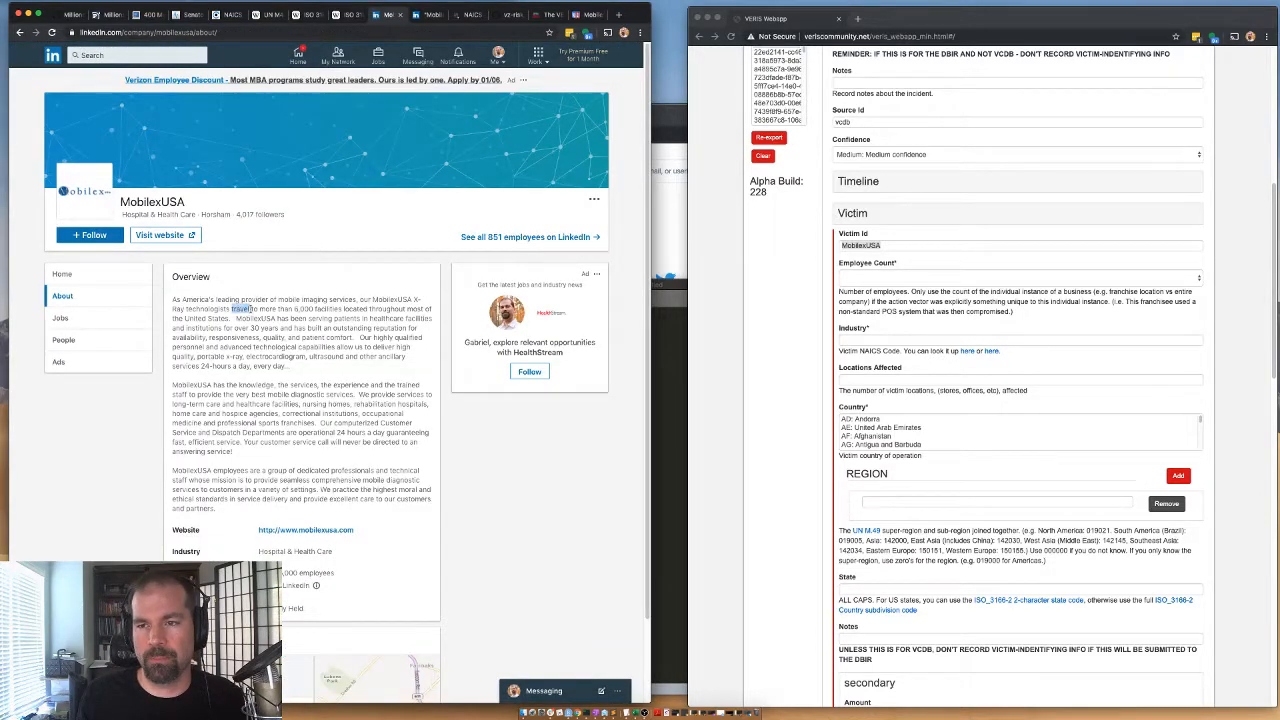
Read MobilexUSA's LinkedIn overview and company size, and set the victim's Employee Count to 1001 to 10000 in the VERIS Webapp.
drag(247, 308, 294, 329)
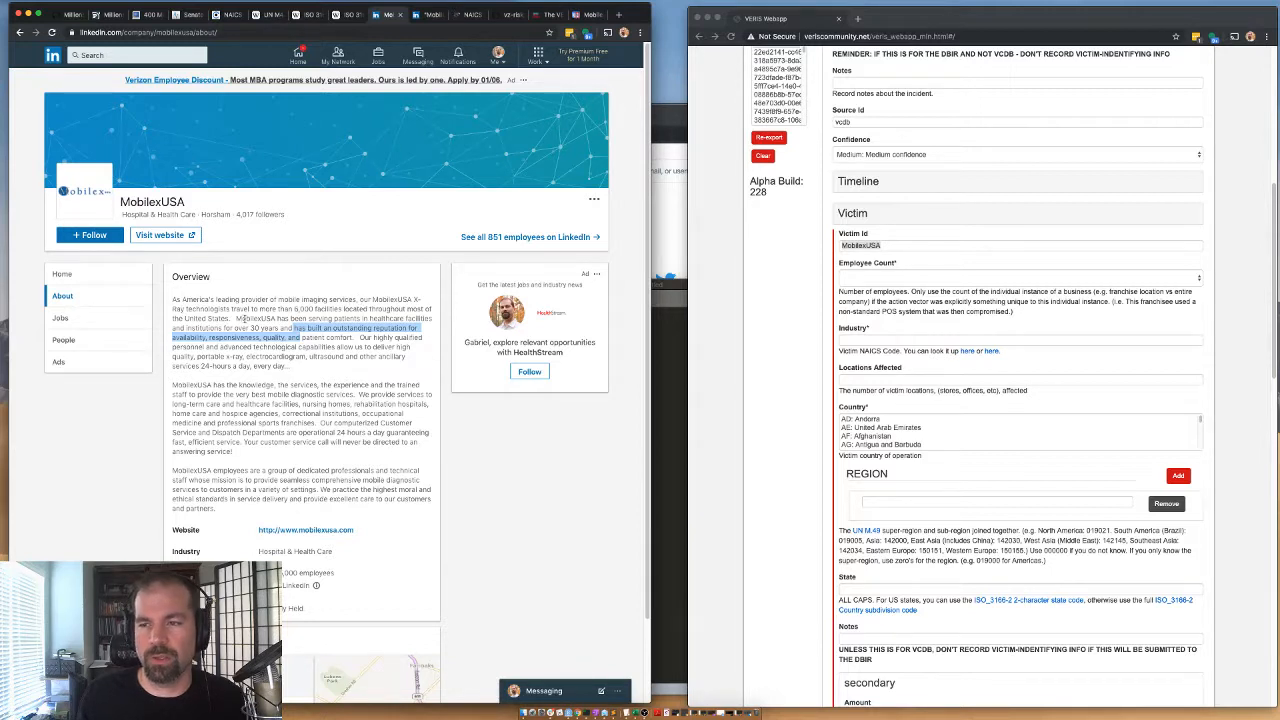
drag(241, 299, 250, 337)
scroll(290, 549, down, 2)
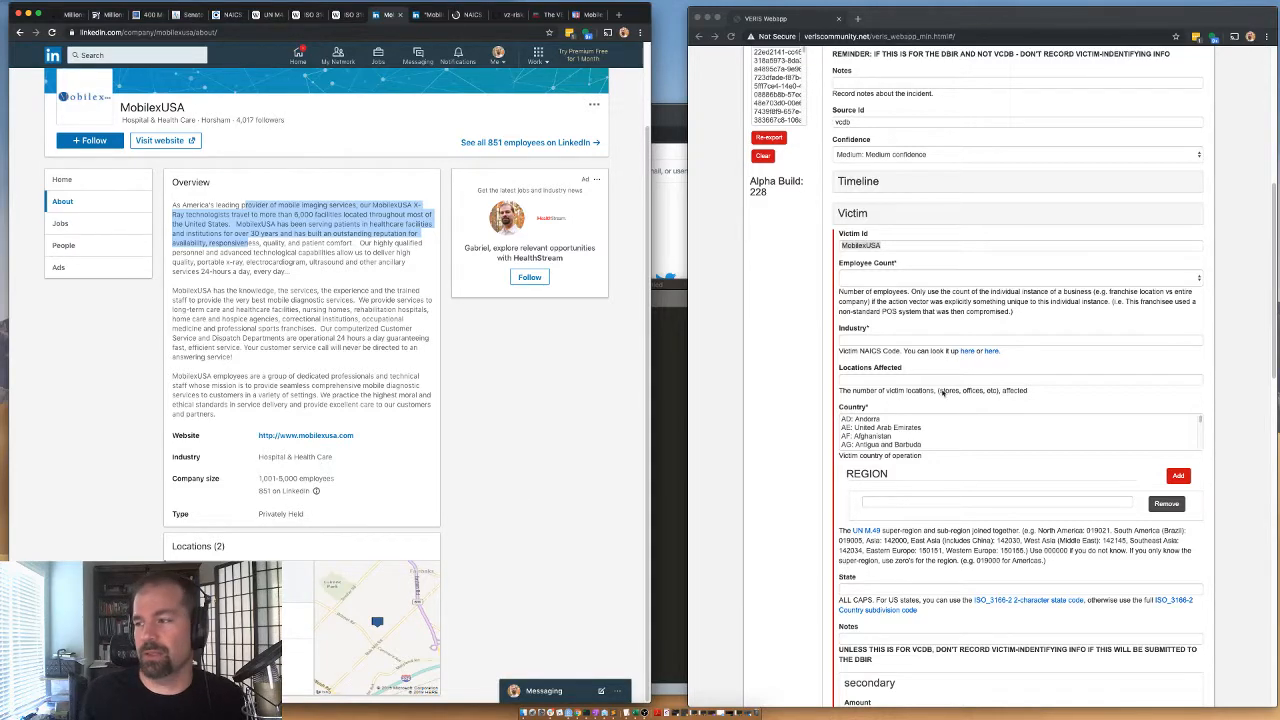
click(869, 280)
click(869, 280)
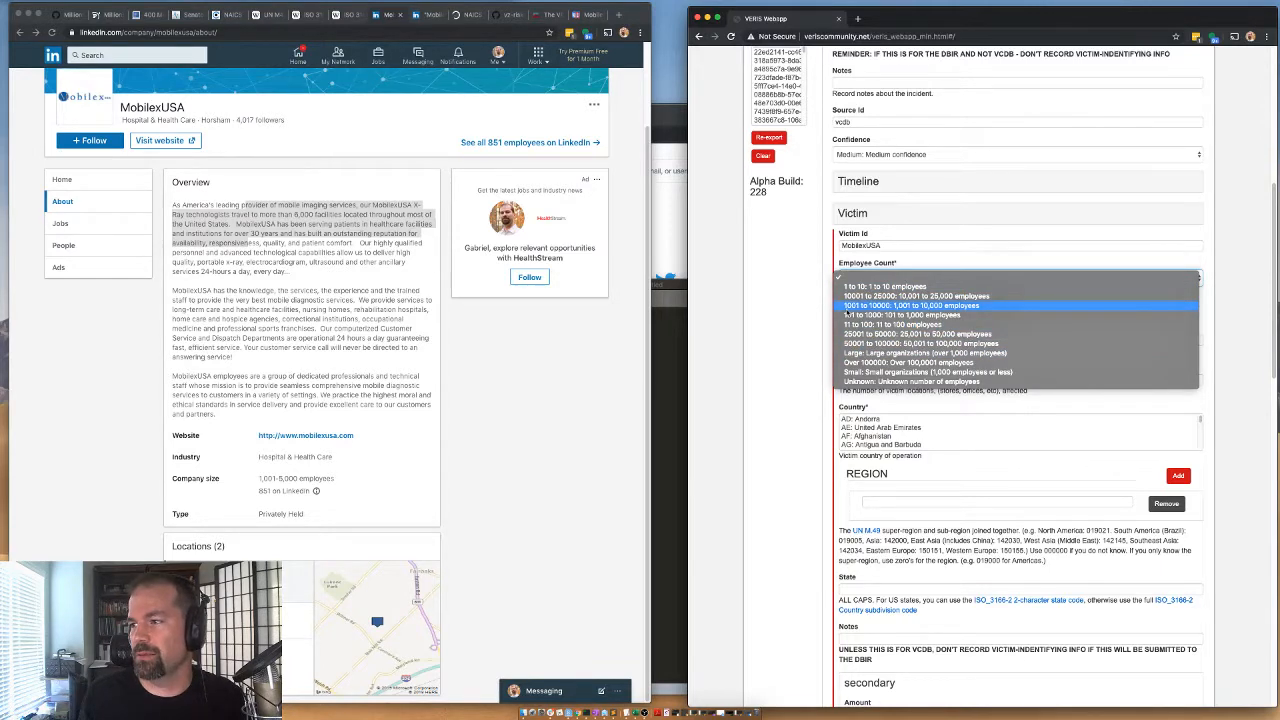
click(847, 306)
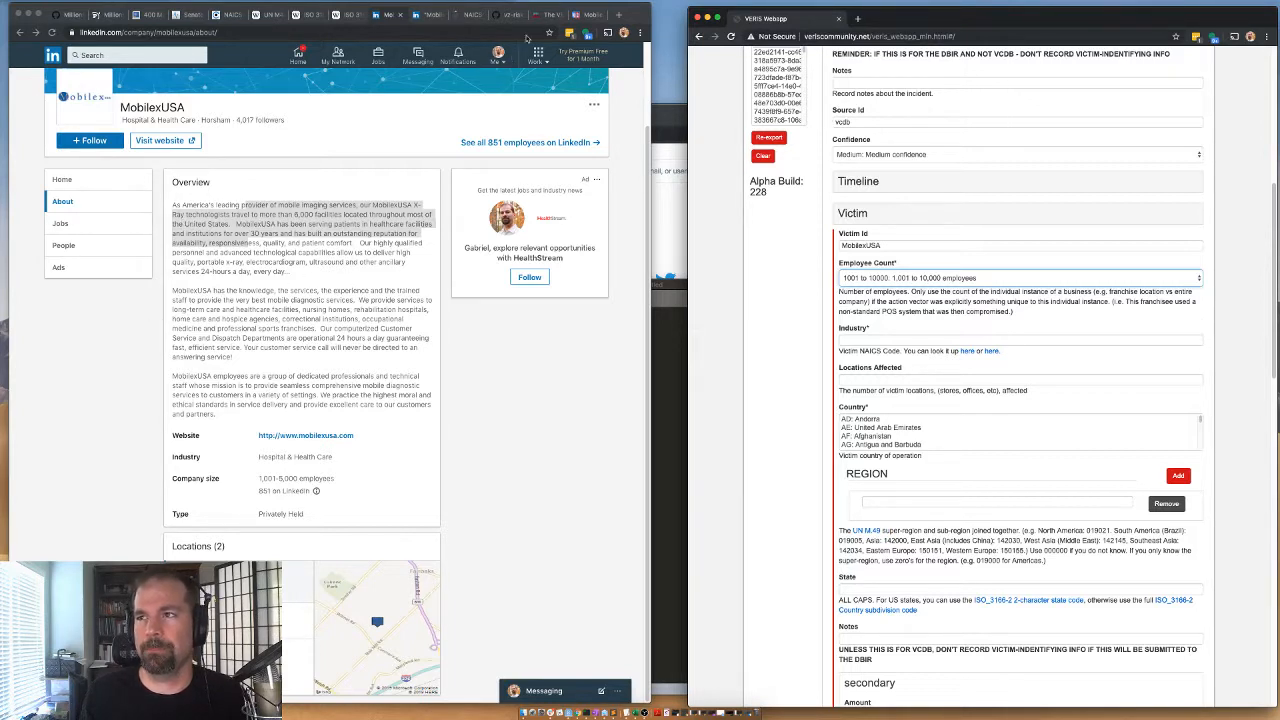
Search the archived NAICS code list for "x-ray" and "radiol", and return to its table of contents.
click(468, 15)
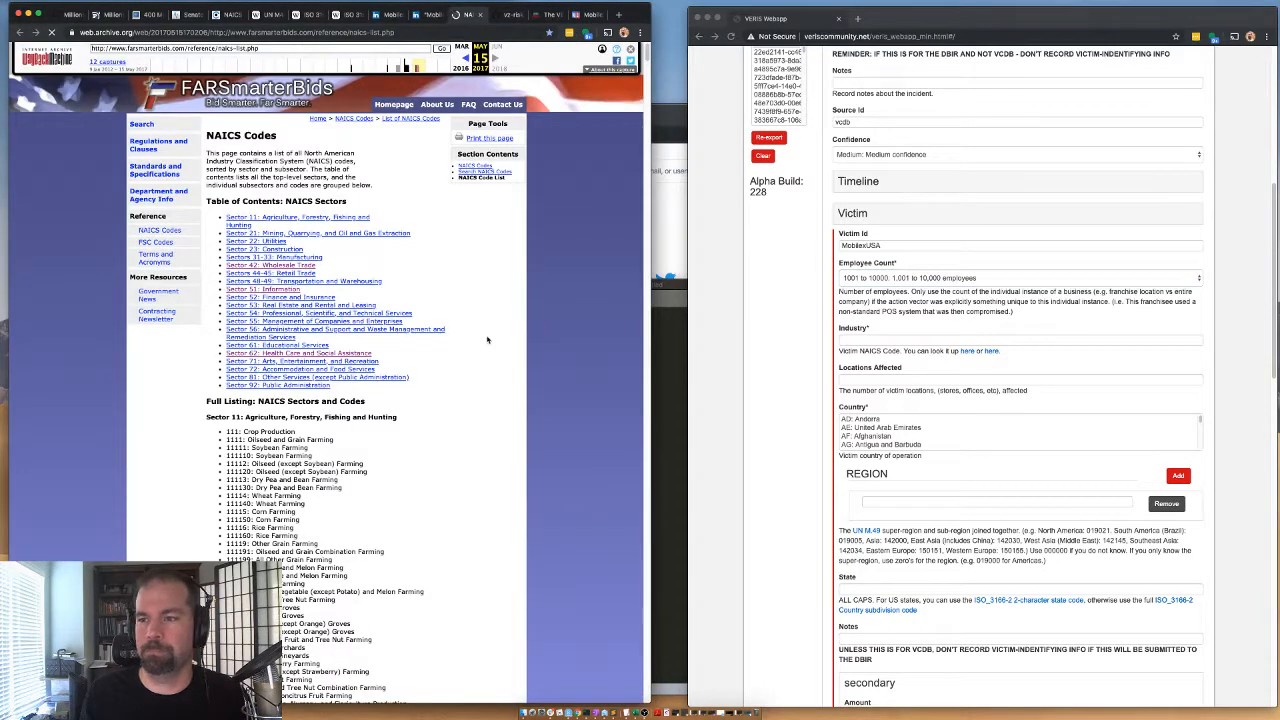
key(super+f)
text(x-ray)
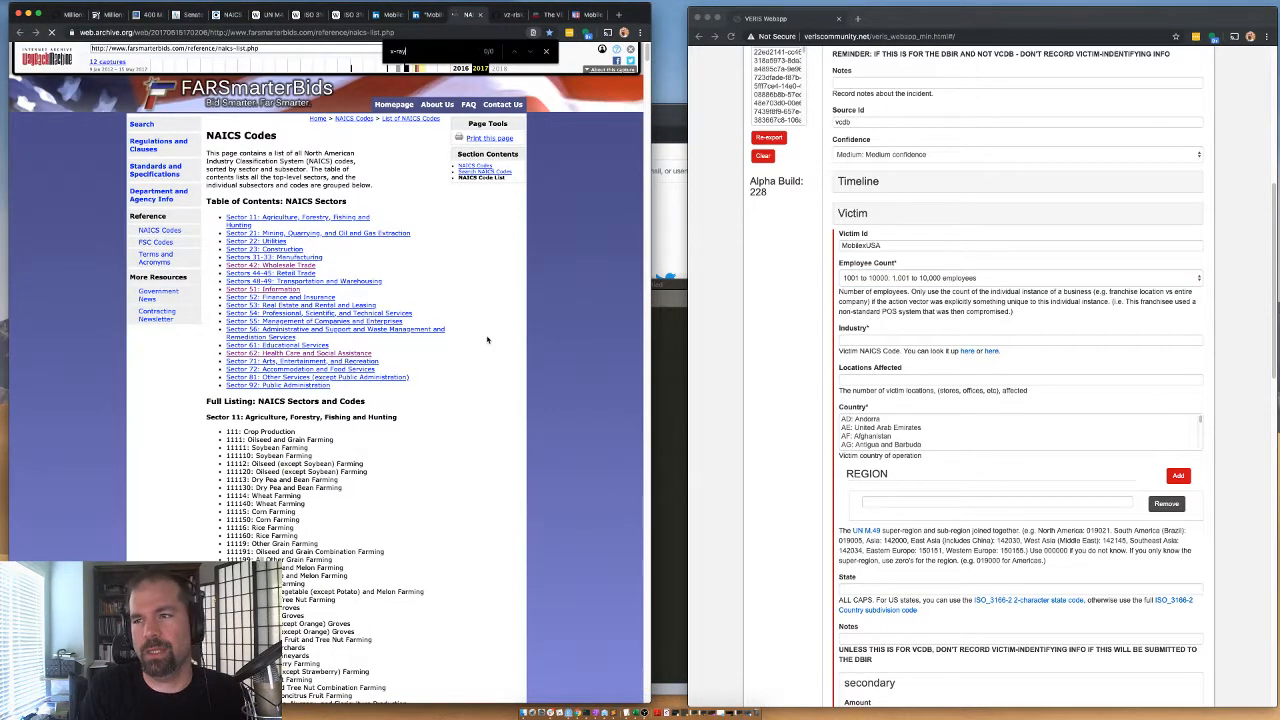
key(BackSpace)
key(BackSpace)
key(BackSpace)
key(BackSpace)
key(BackSpace)
text(radio)
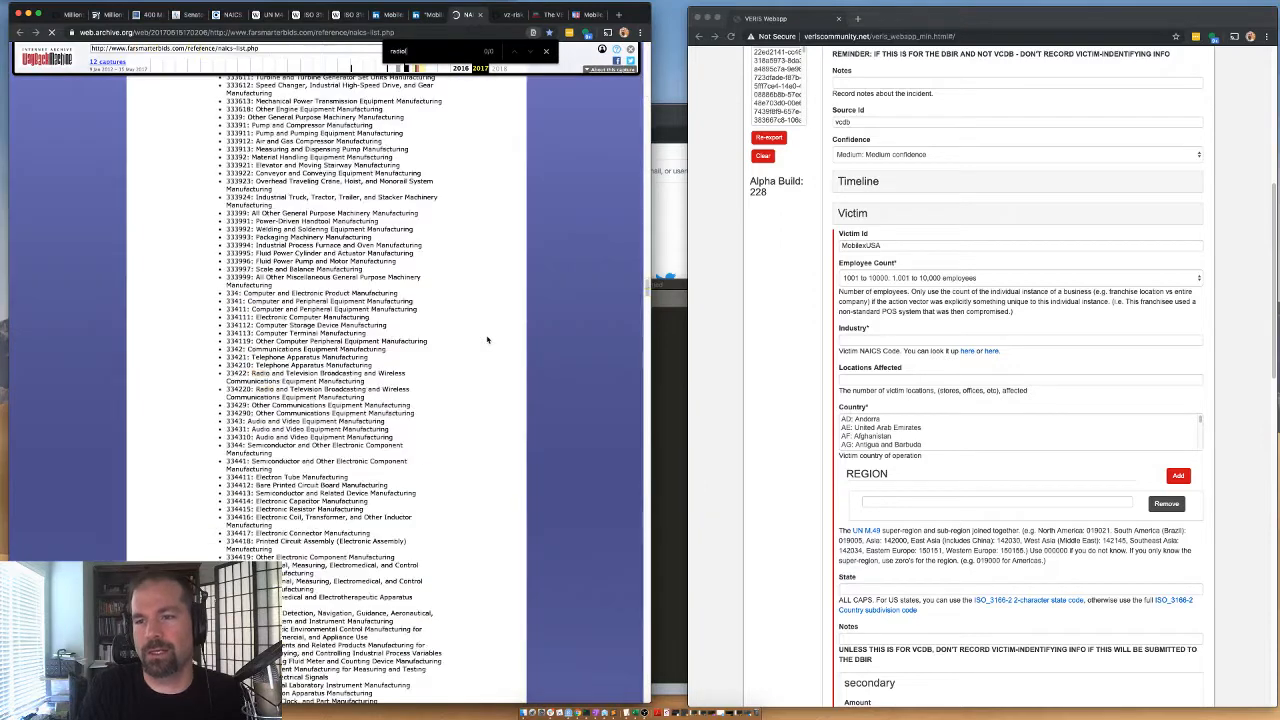
key(BackSpace)
key(BackSpace)
key(BackSpace)
key(BackSpace)
key(BackSpace)
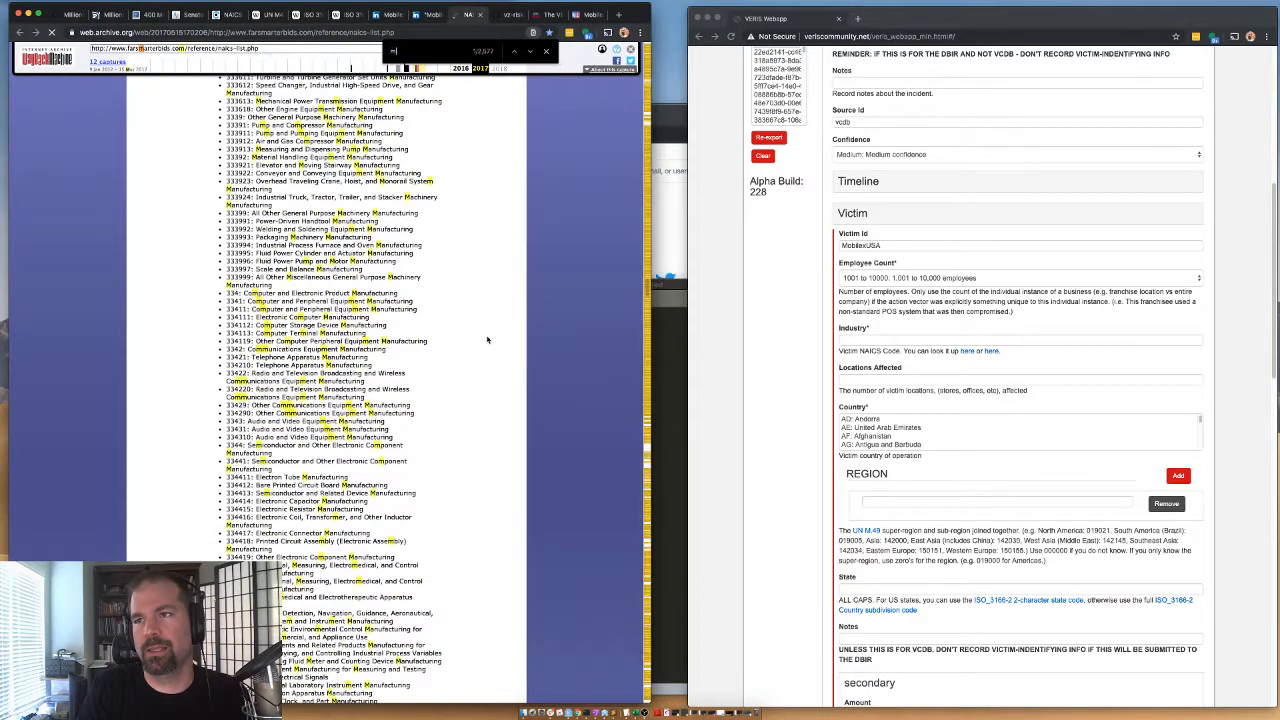
scroll(490, 340, down, 5)
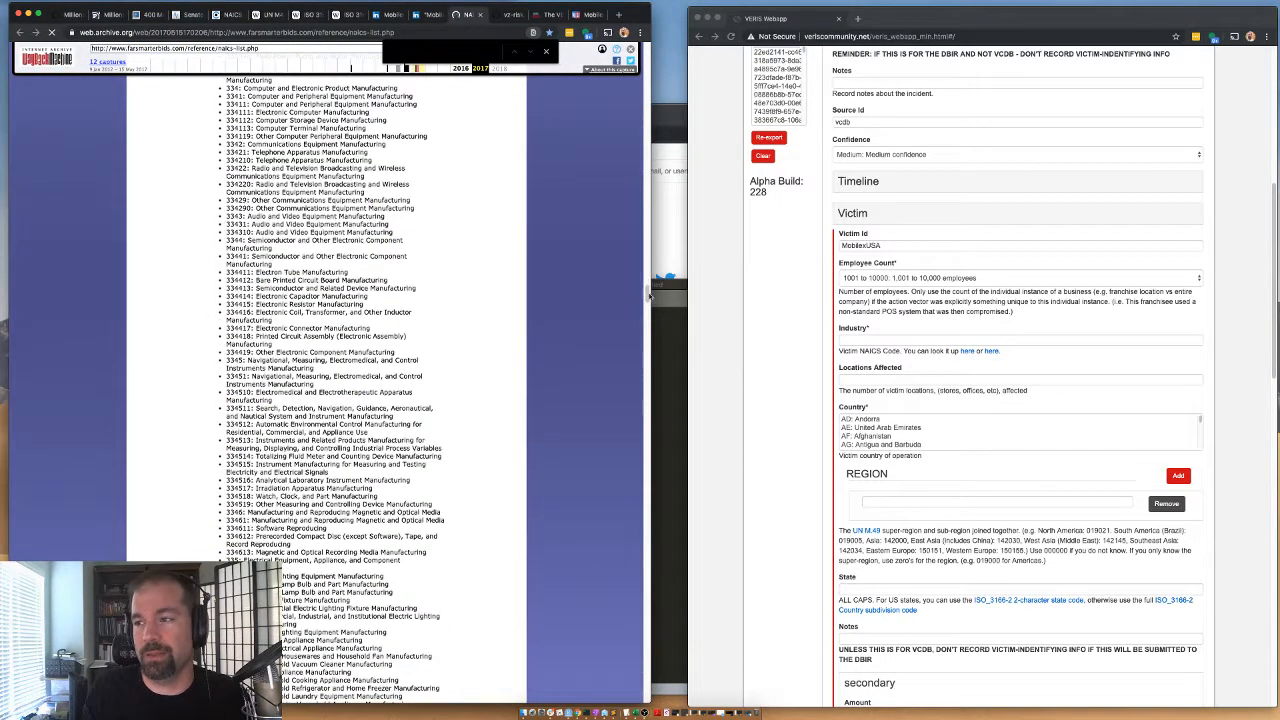
mouse_move(647, 293)
mouse_down()
mouse_move(646, 605)
mouse_move(608, 628)
mouse_move(598, 50)
mouse_up()
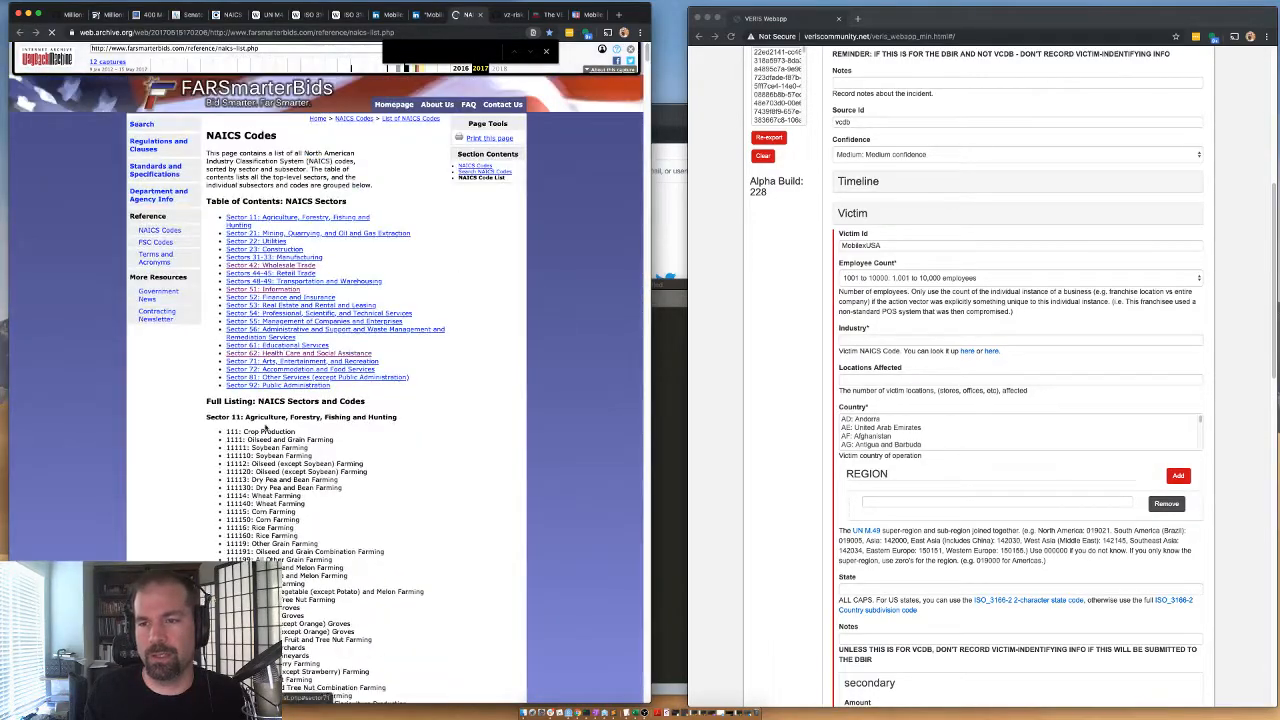
Go to Sector 62: Health Care and Social Assistance in the NAICS list and examine its codes for the victim's industry.
click(260, 353)
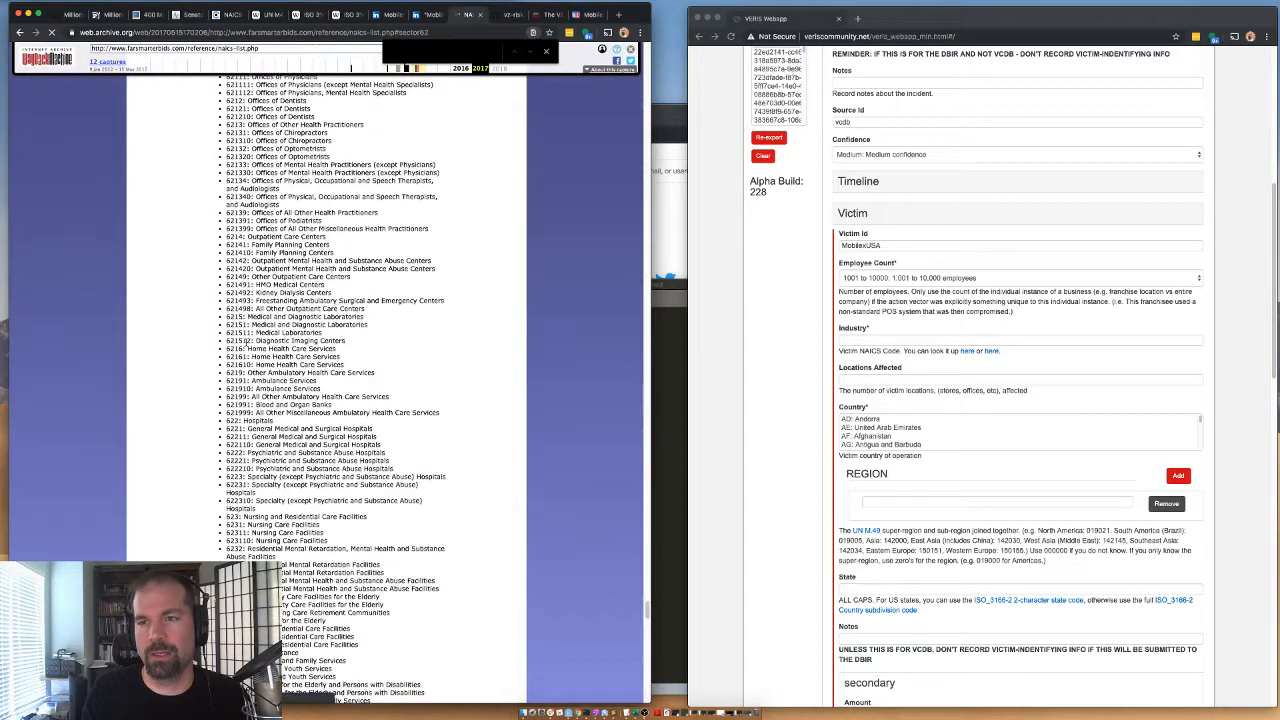
scroll(222, 230, up, 3)
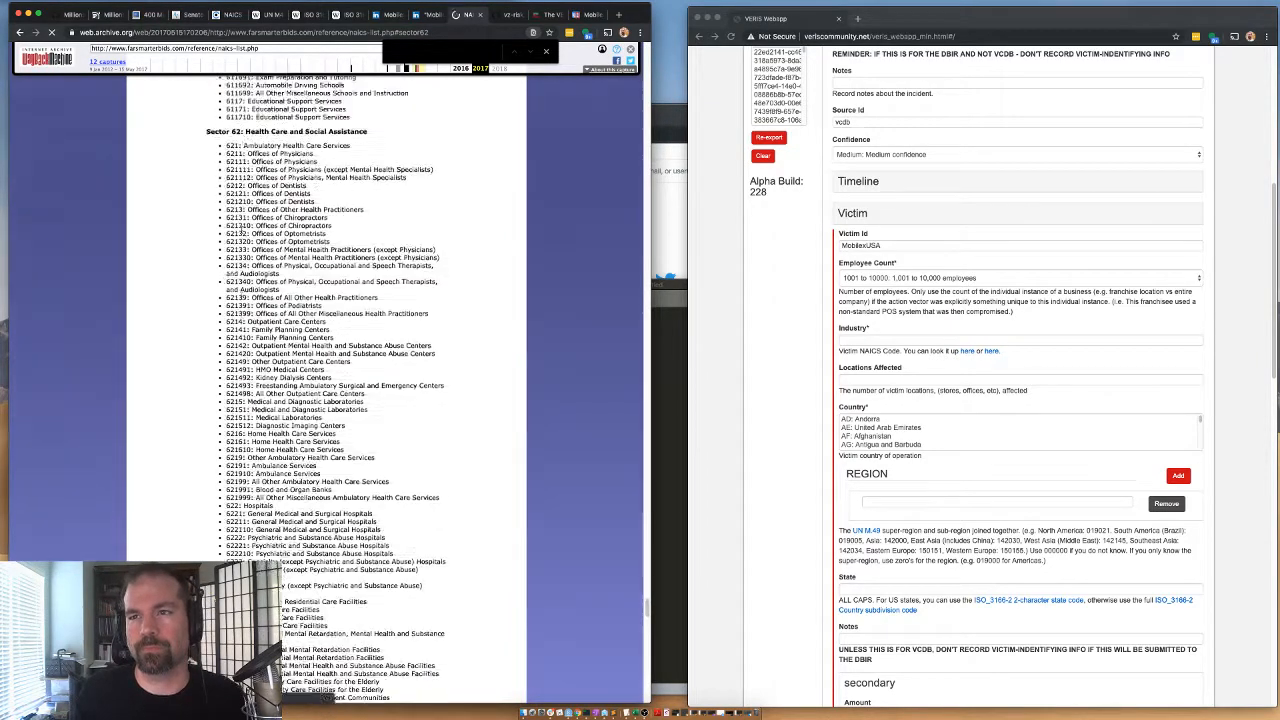
scroll(218, 259, down, 1)
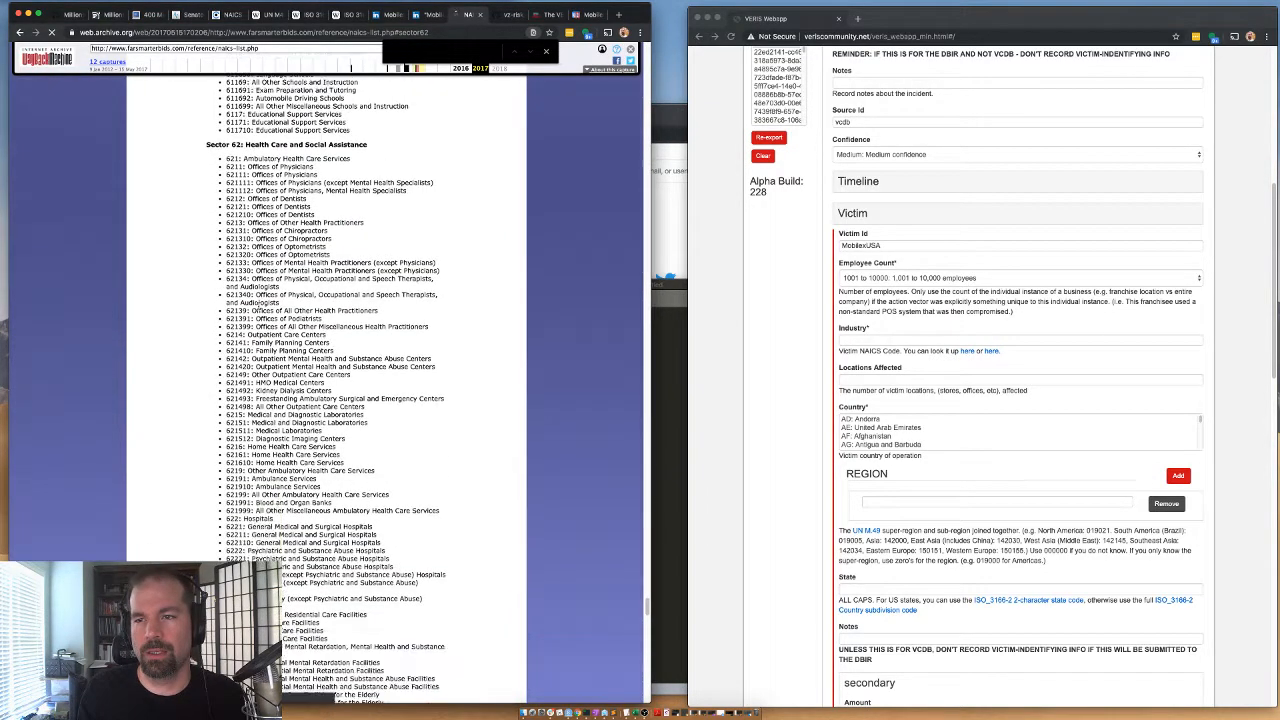
scroll(246, 320, down, 2)
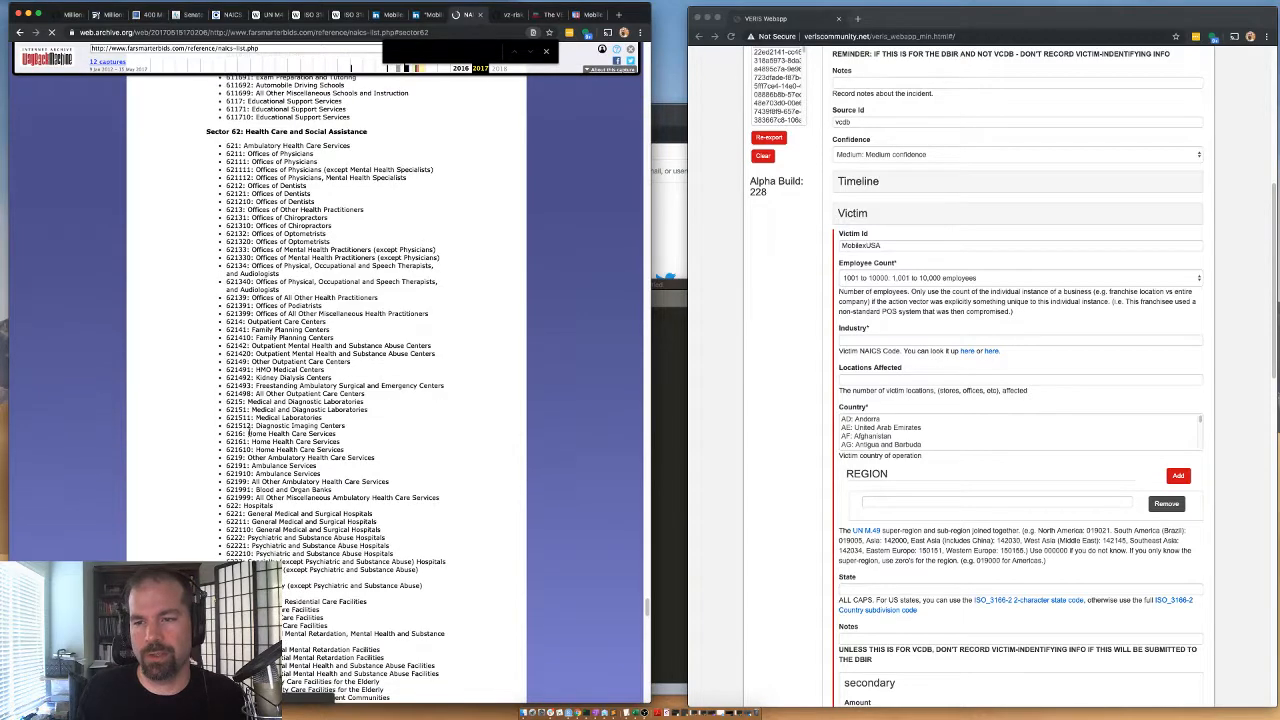
scroll(255, 418, down, 2)
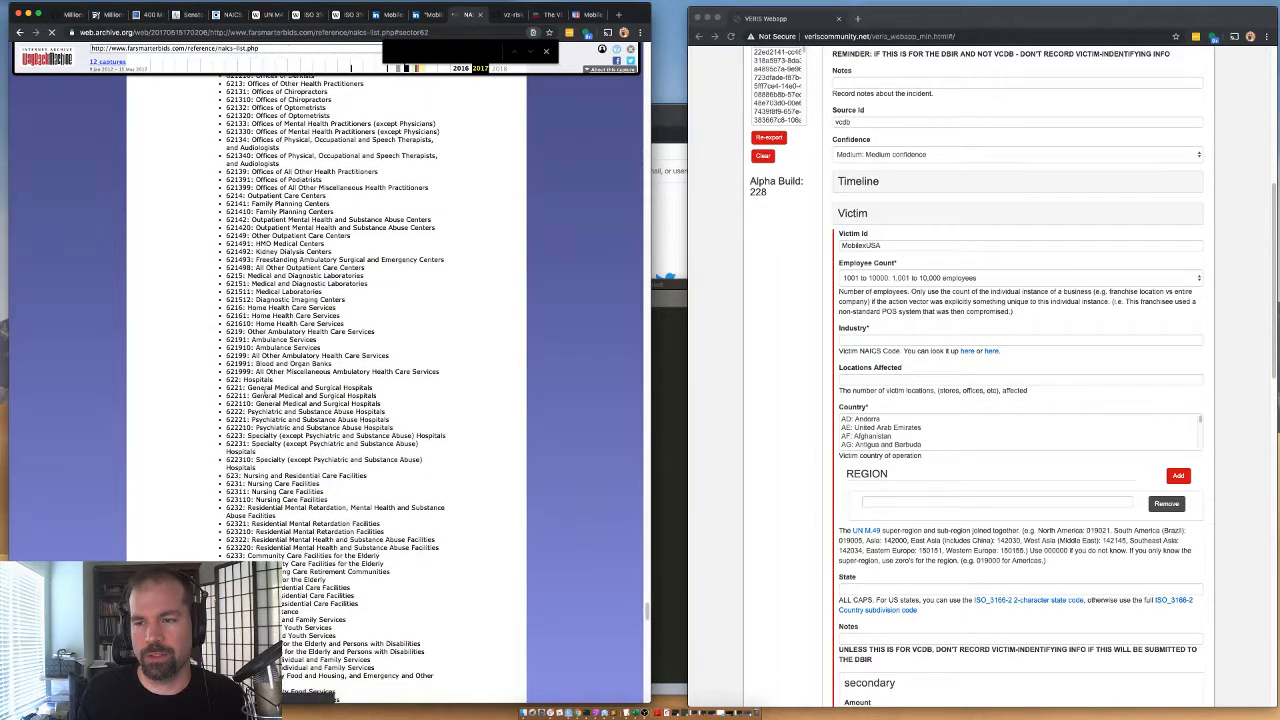
drag(262, 389, 354, 389)
scroll(354, 389, down, 2)
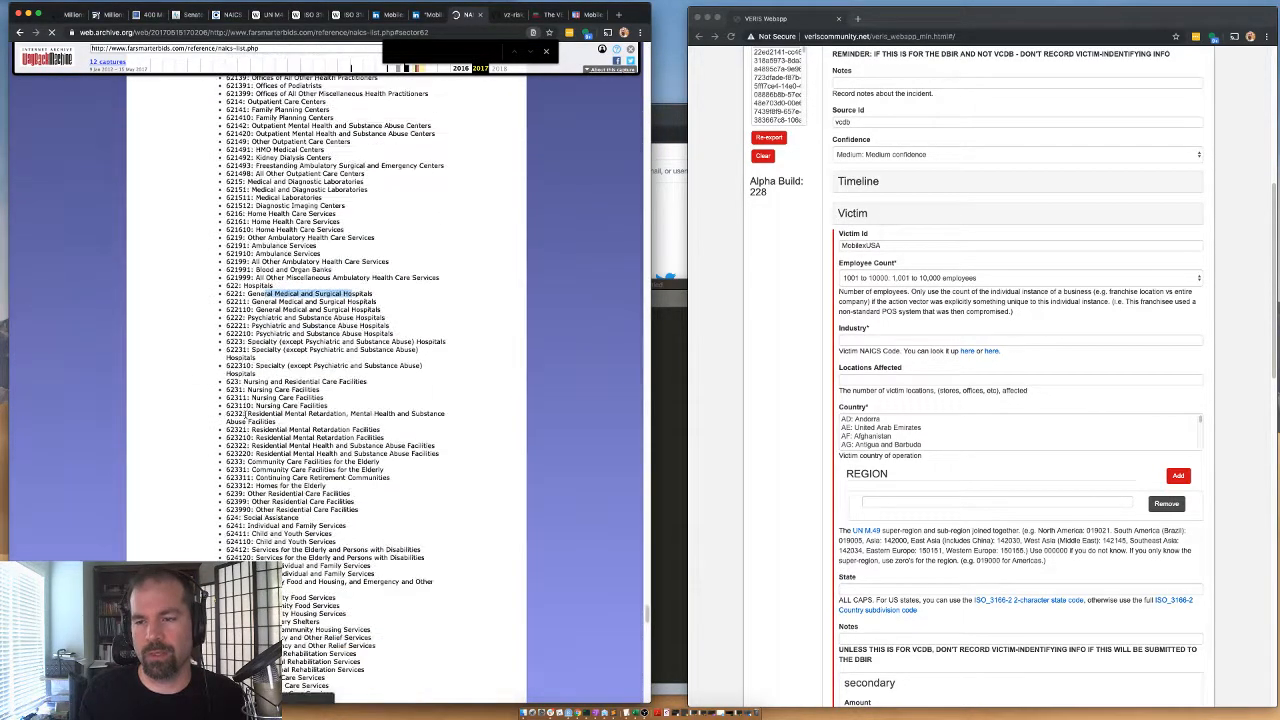
Check the services described on MobilexUSA's website and compare them with the hospital, residential care and ambulatory codes in the NAICS list.
click(546, 15)
click(588, 15)
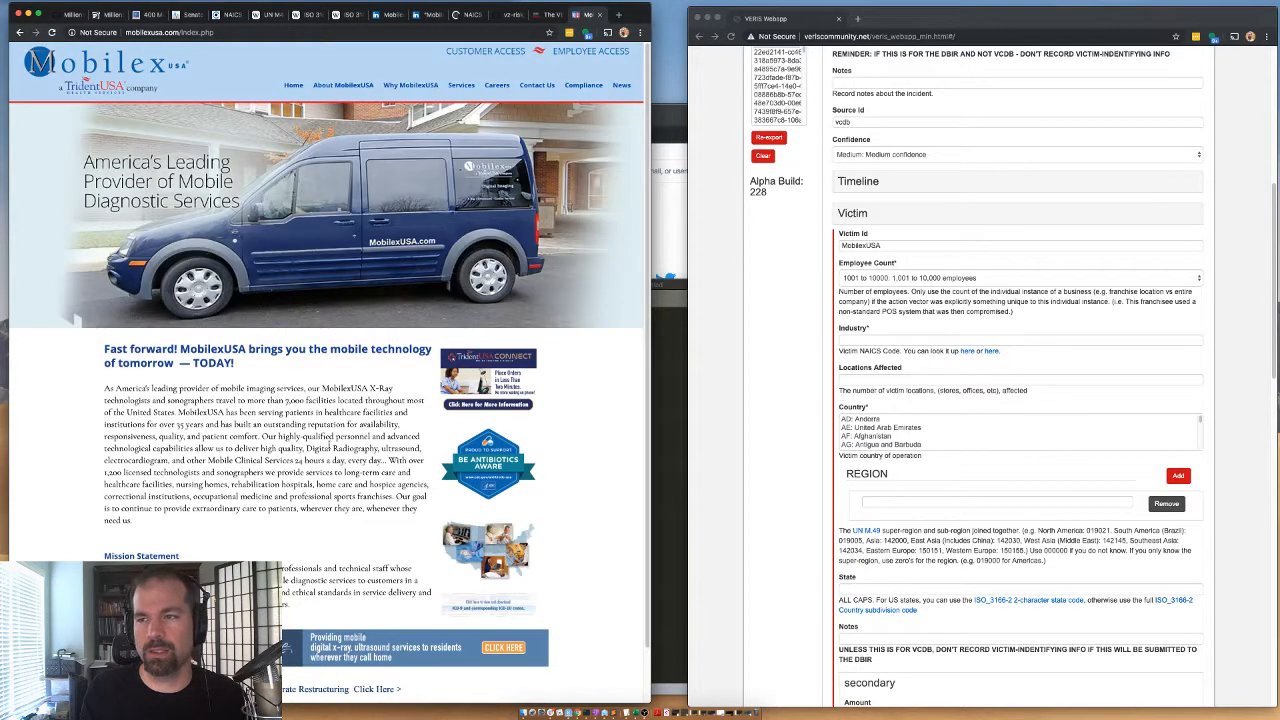
click(463, 14)
scroll(271, 495, down, 3)
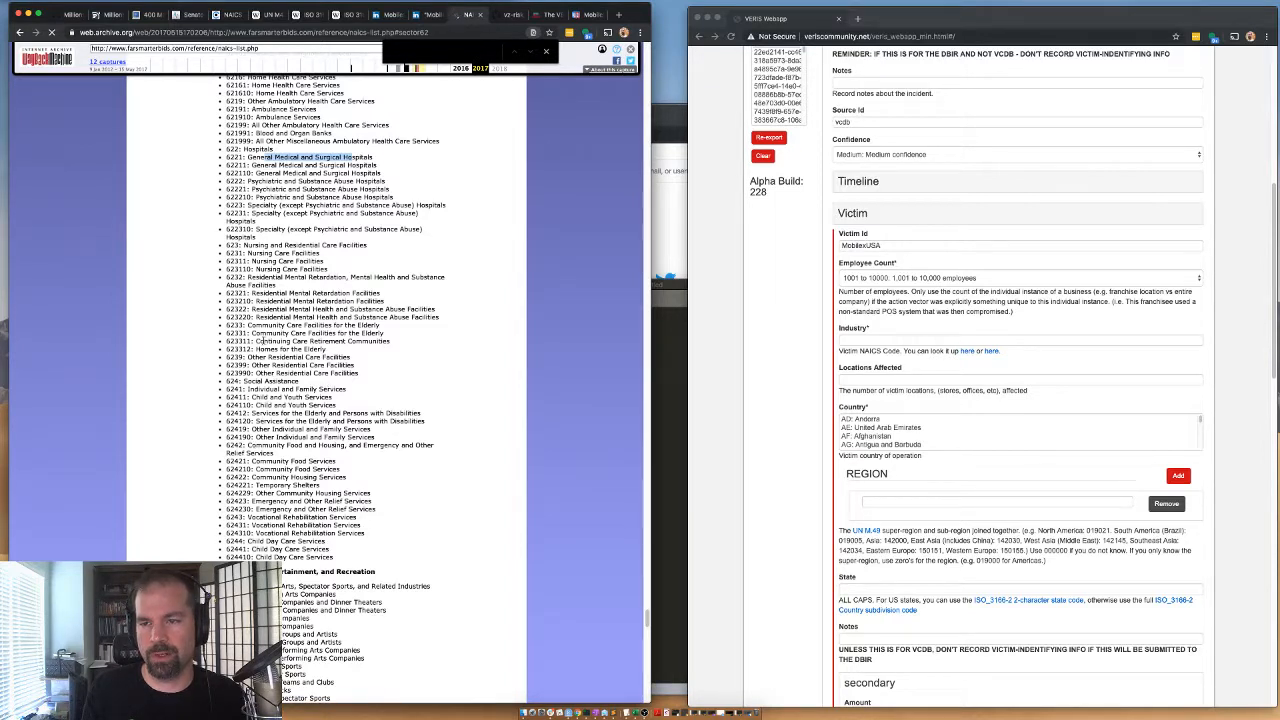
scroll(290, 312, down, 1)
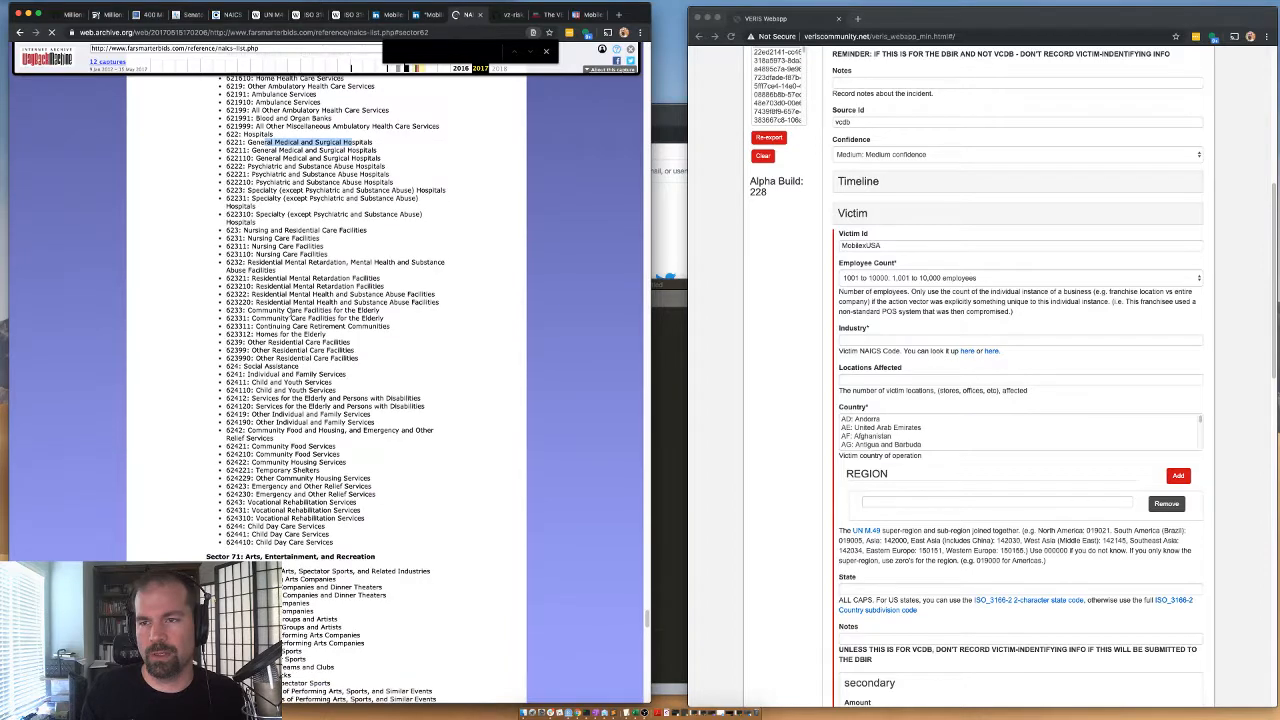
scroll(292, 313, up, 1)
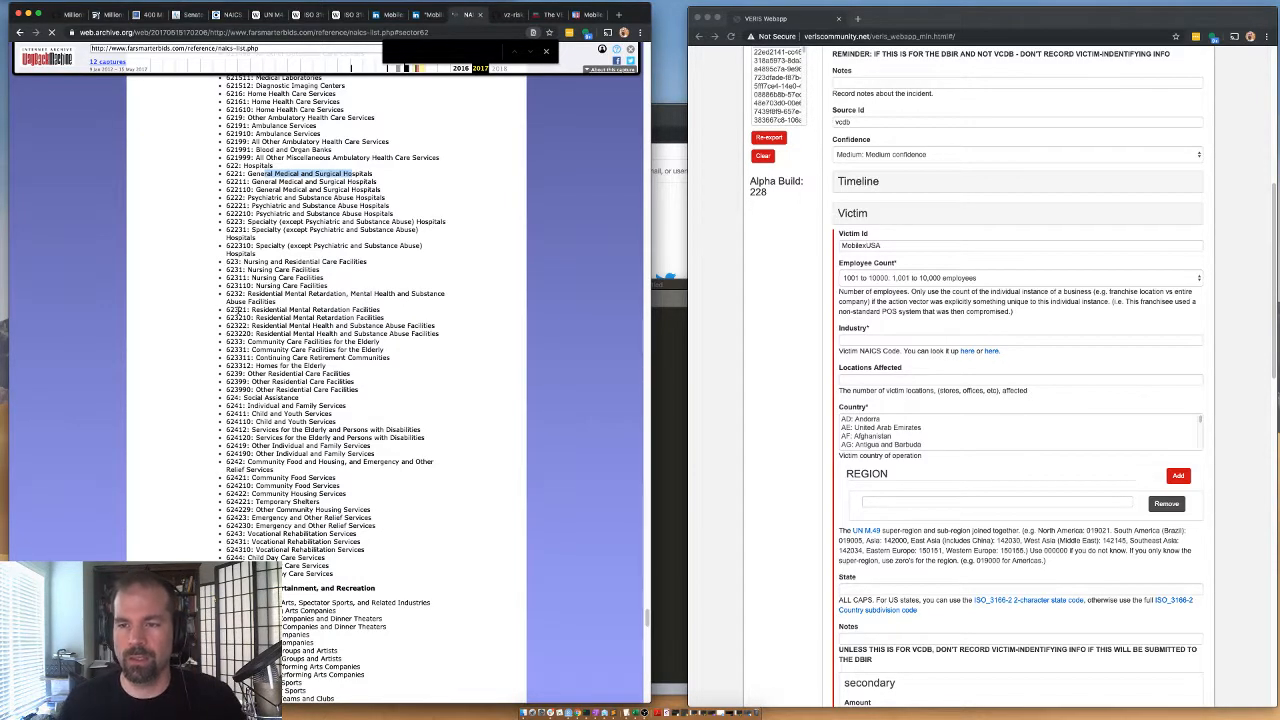
drag(245, 341, 285, 336)
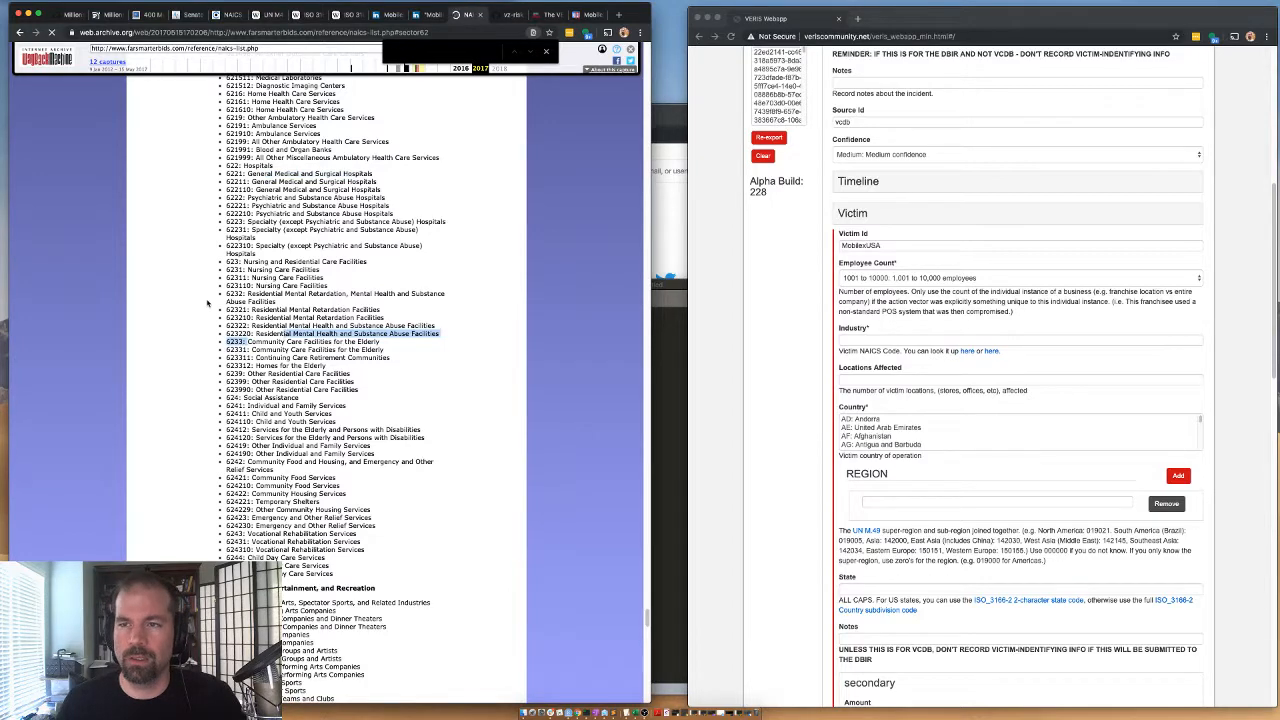
scroll(285, 335, up, 1)
scroll(264, 255, up, 1)
scroll(271, 256, up, 5)
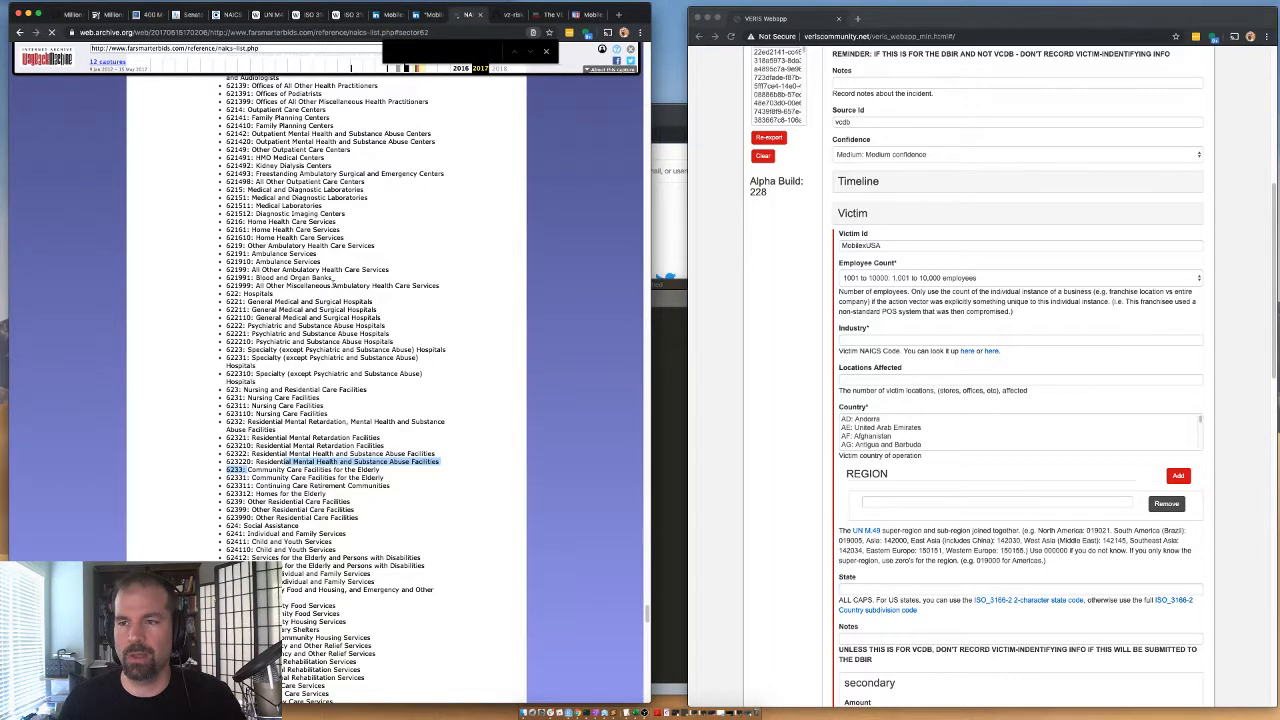
click(287, 286)
scroll(287, 288, up, 1)
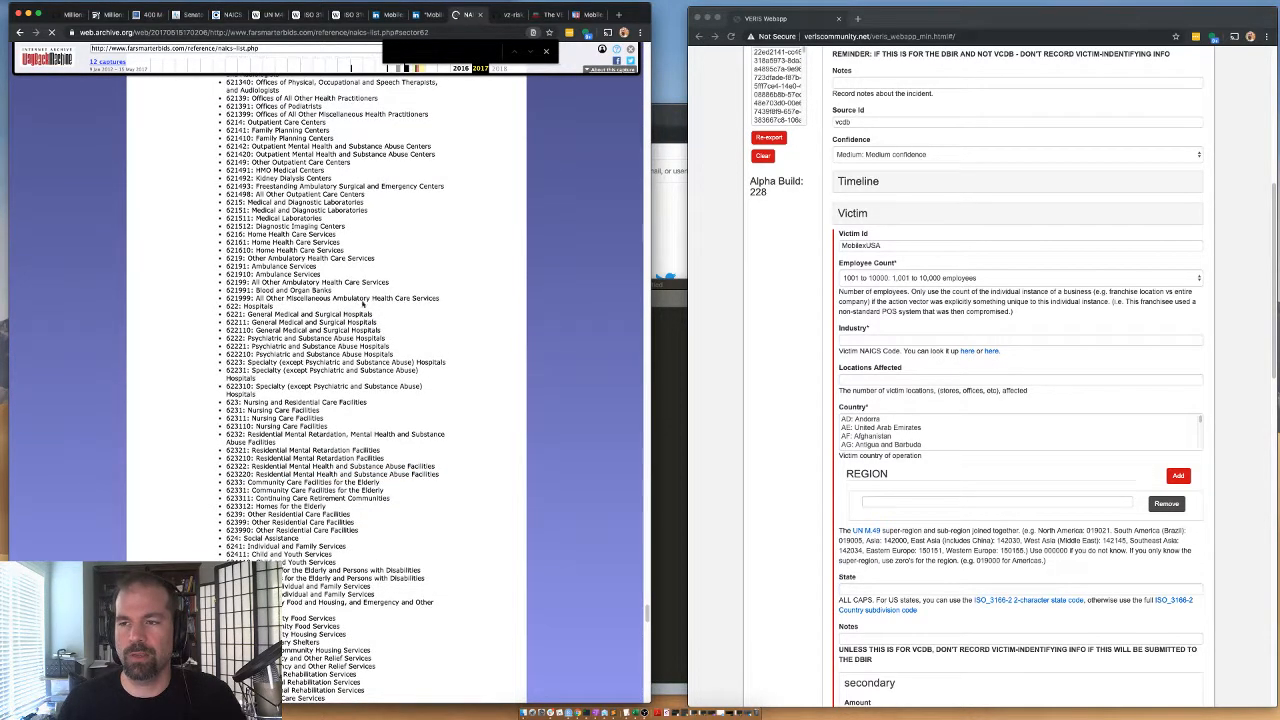
scroll(363, 304, up, 3)
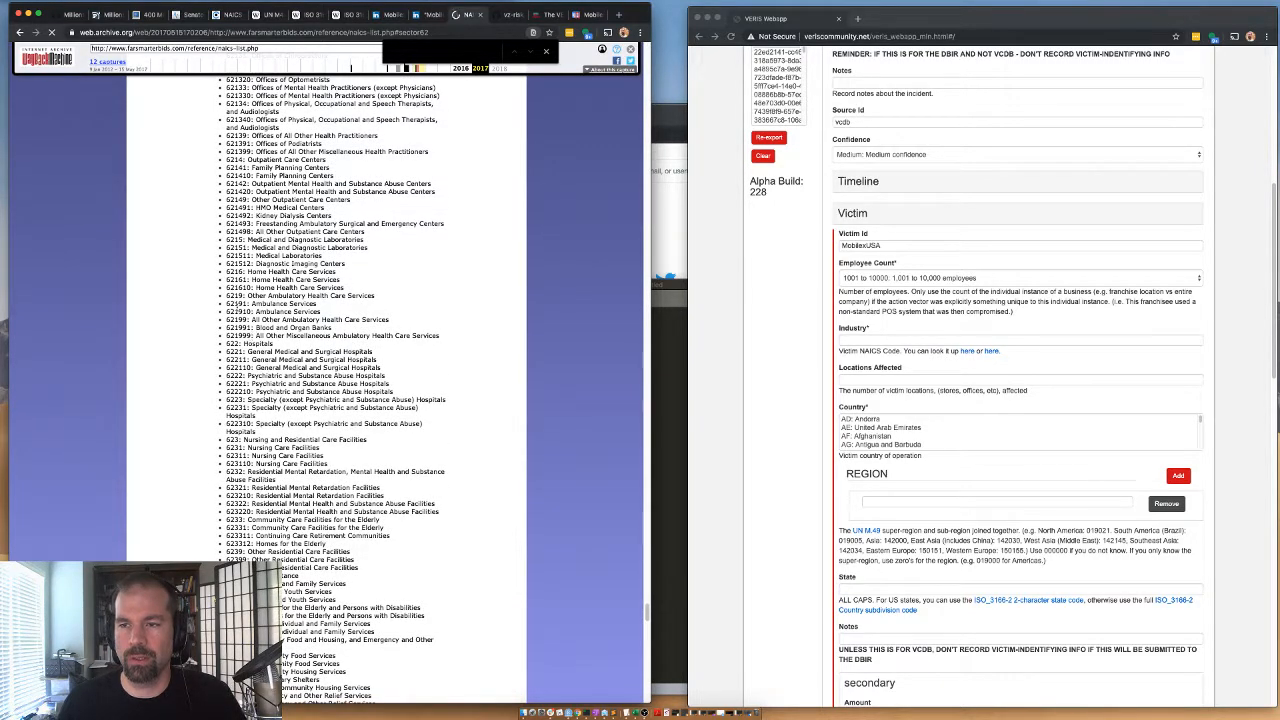
Examine the ambulatory health care codes under 621 and select code 621512 for Diagnostic Imaging Centers.
double_click(243, 304)
scroll(255, 313, up, 1)
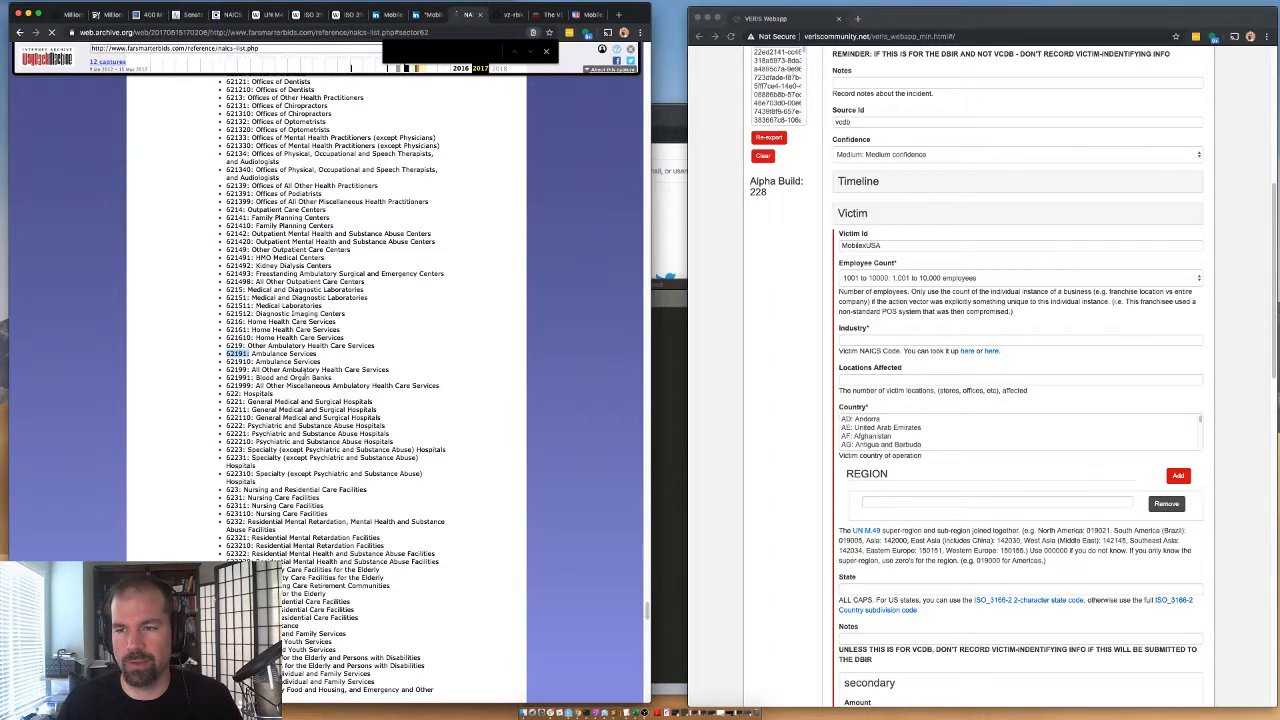
double_click(305, 369)
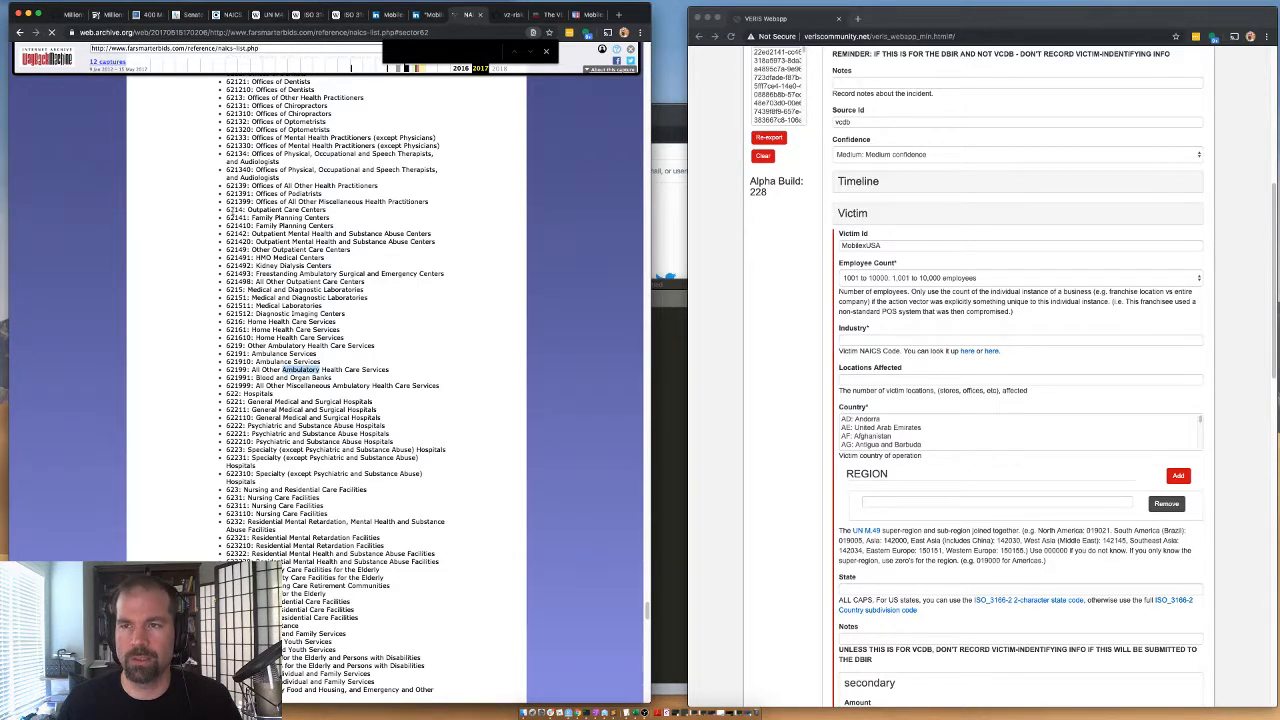
scroll(232, 210, up, 3)
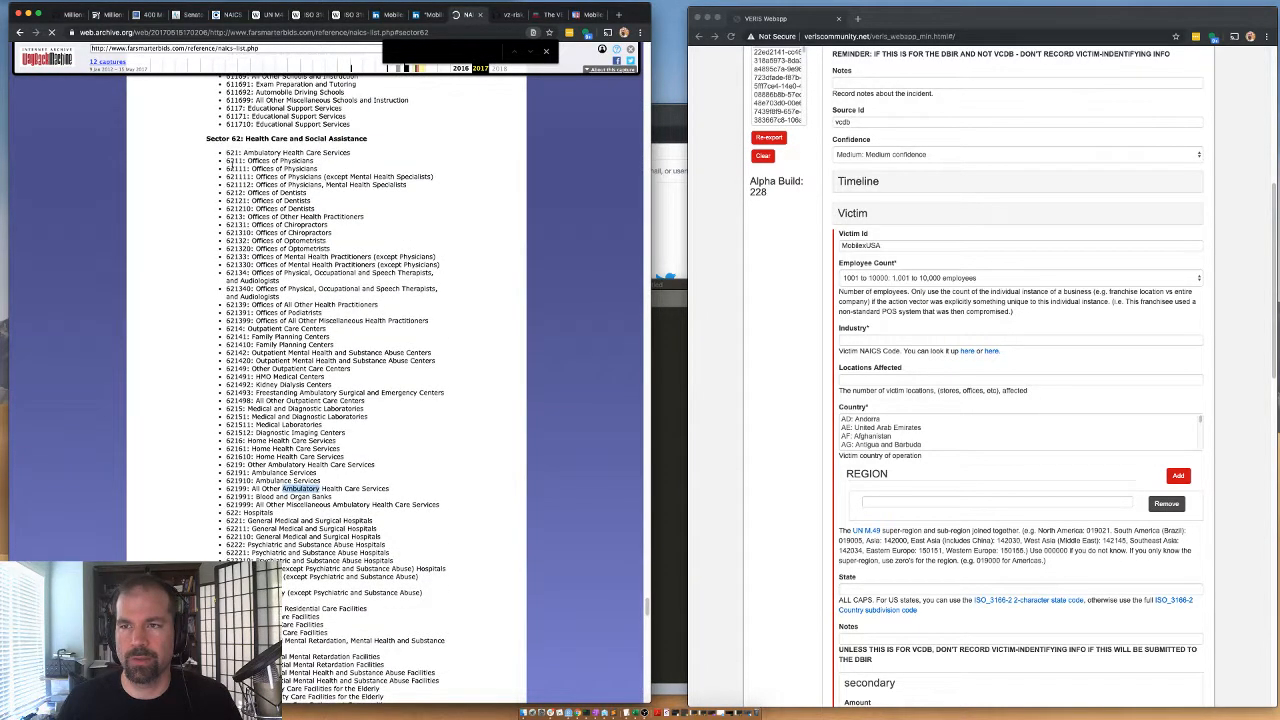
scroll(230, 150, down, 1)
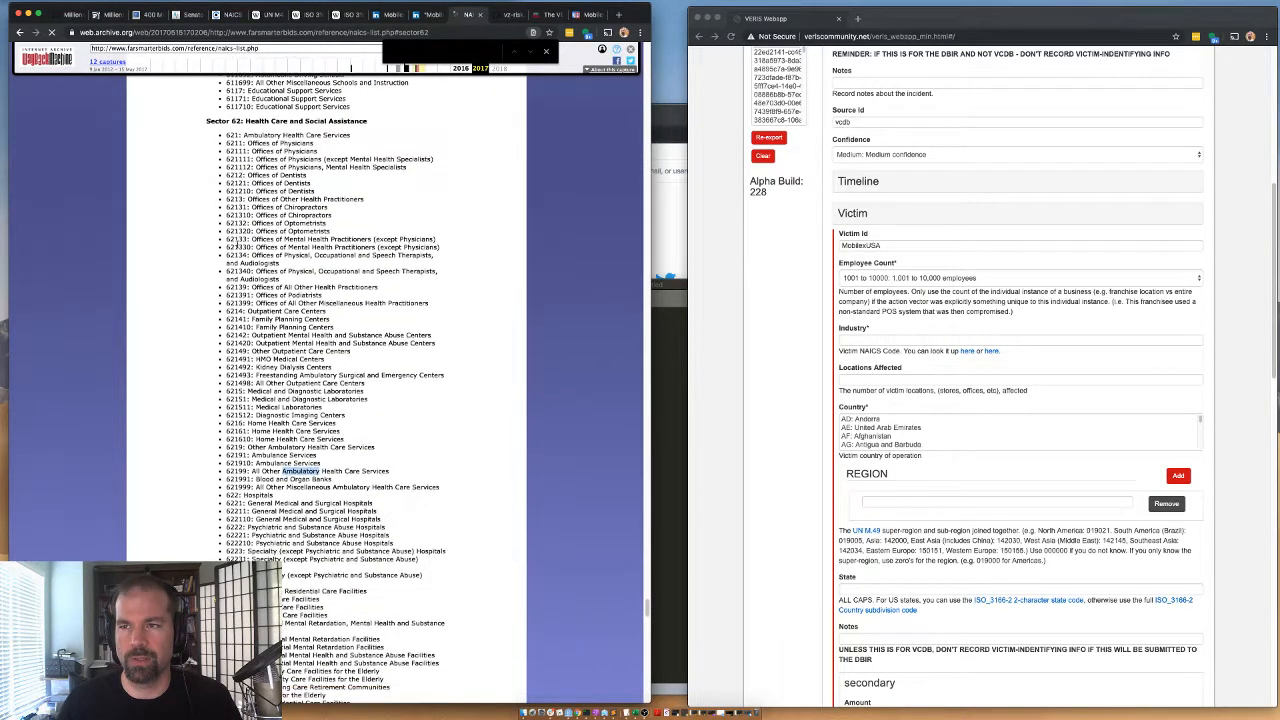
double_click(233, 134)
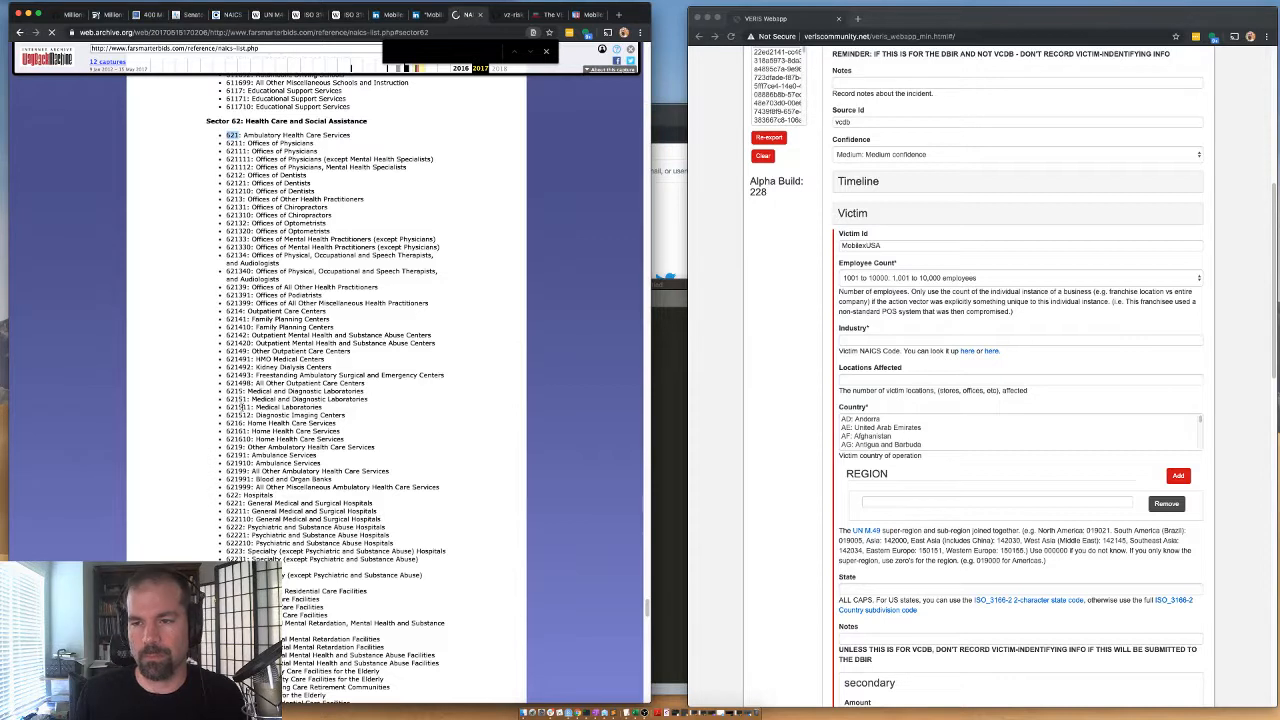
double_click(238, 415)
key(super+c)
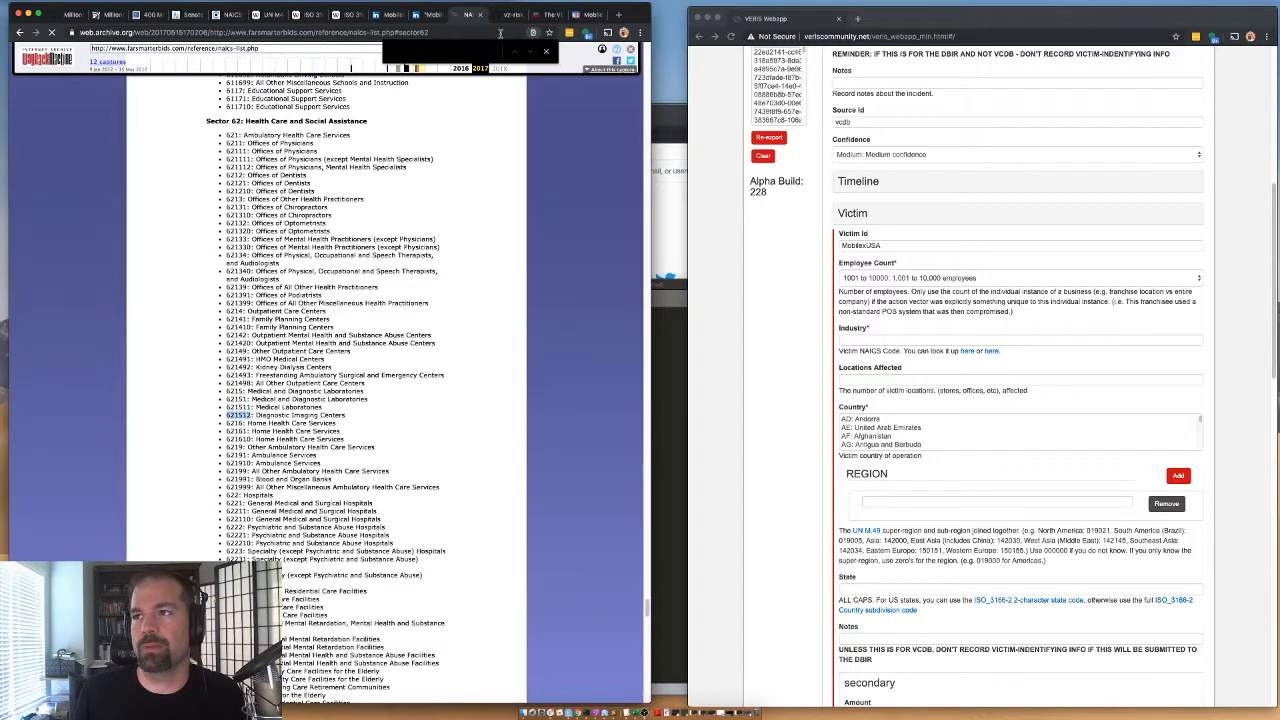
Search Google for "MobilexUSA naics", check the industry codes listed for the company, and add 621512 to the query text for comparison.
click(425, 15)
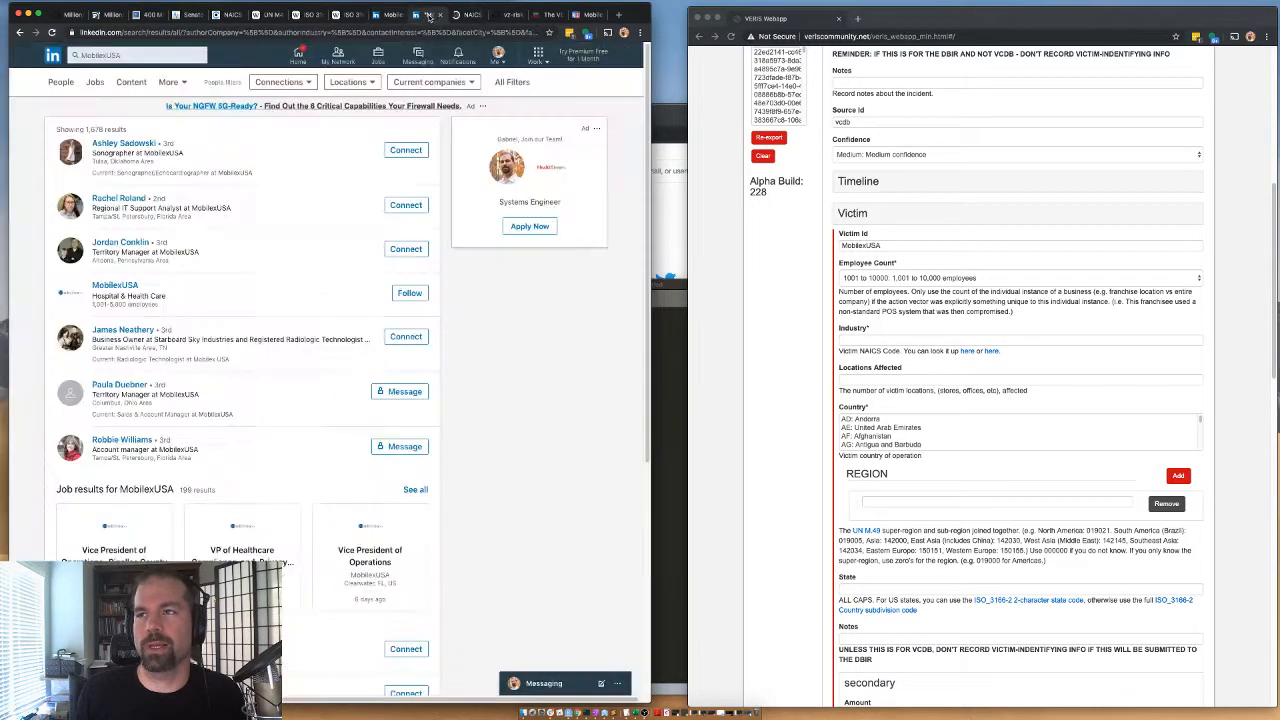
click(19, 32)
click(19, 32)
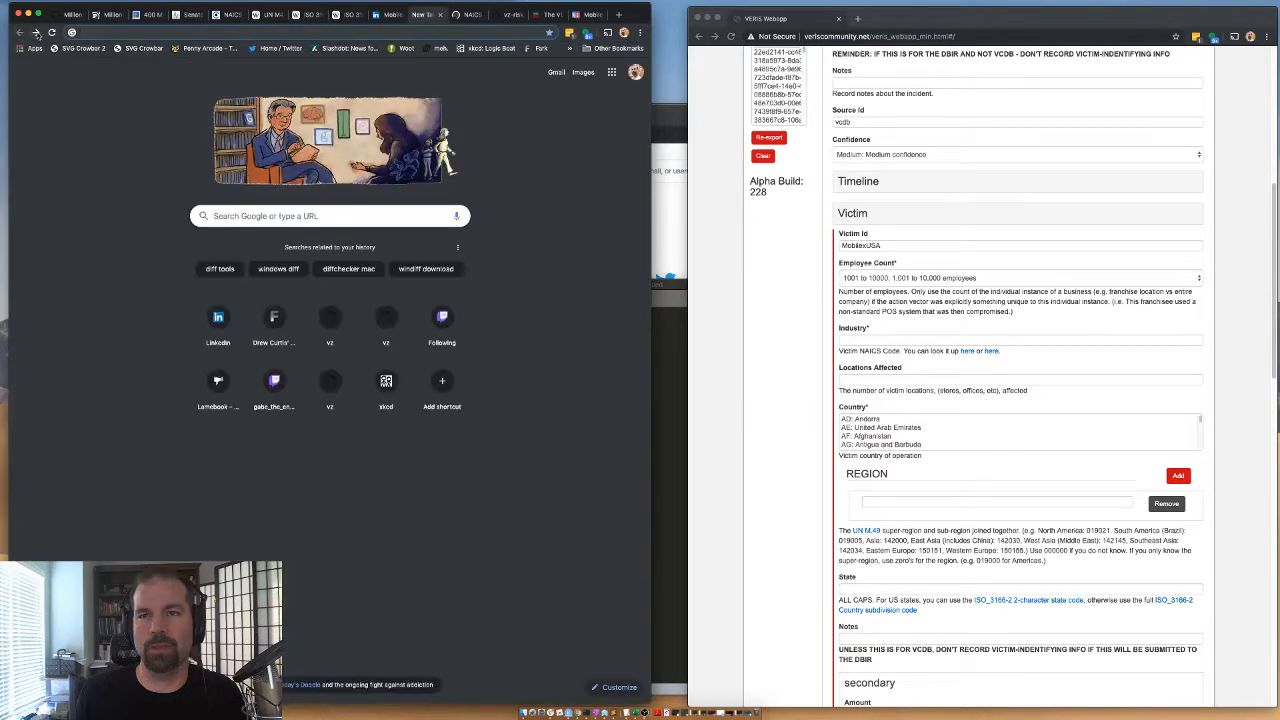
click(35, 32)
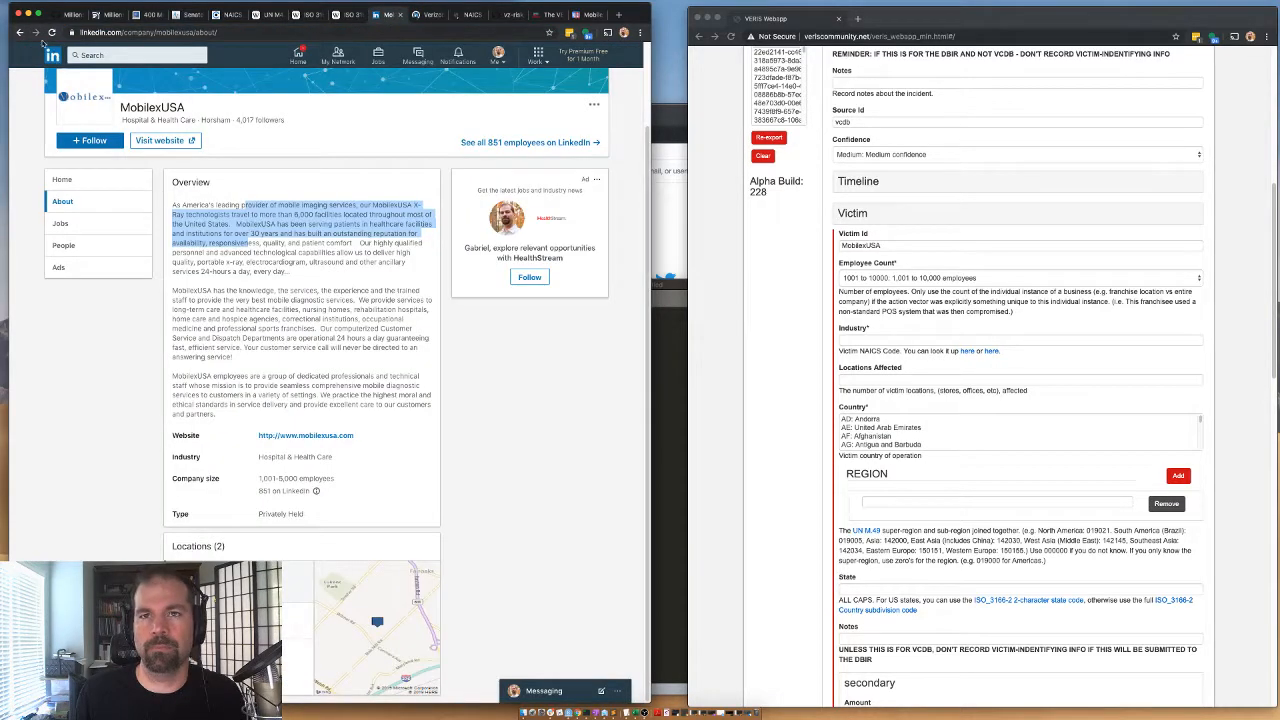
click(19, 32)
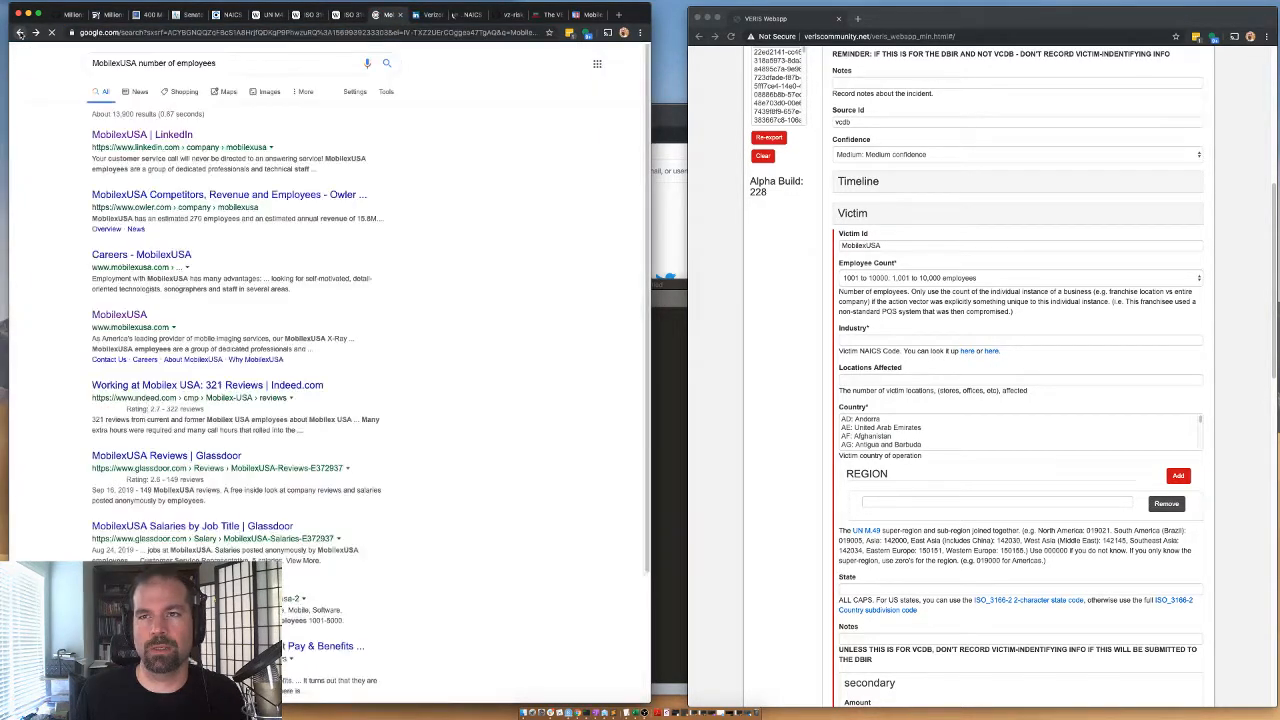
click(138, 62)
drag(216, 62, 138, 62)
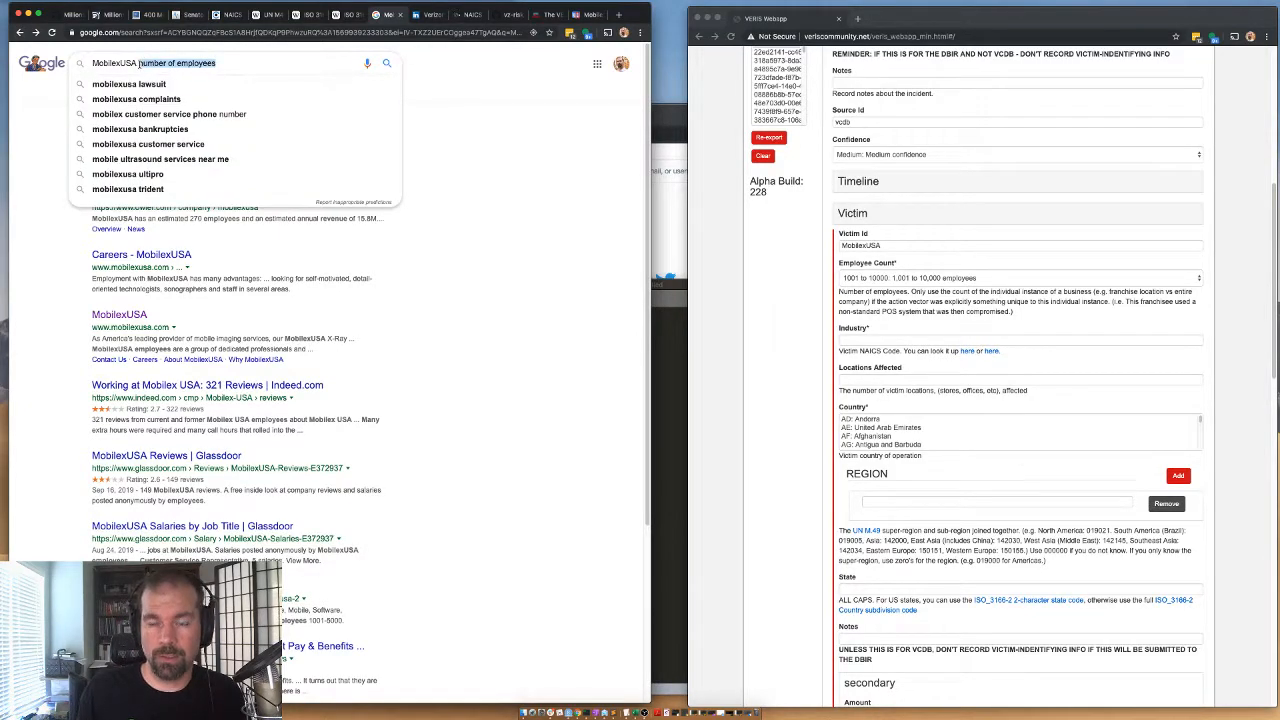
text(naics)
key(Return)
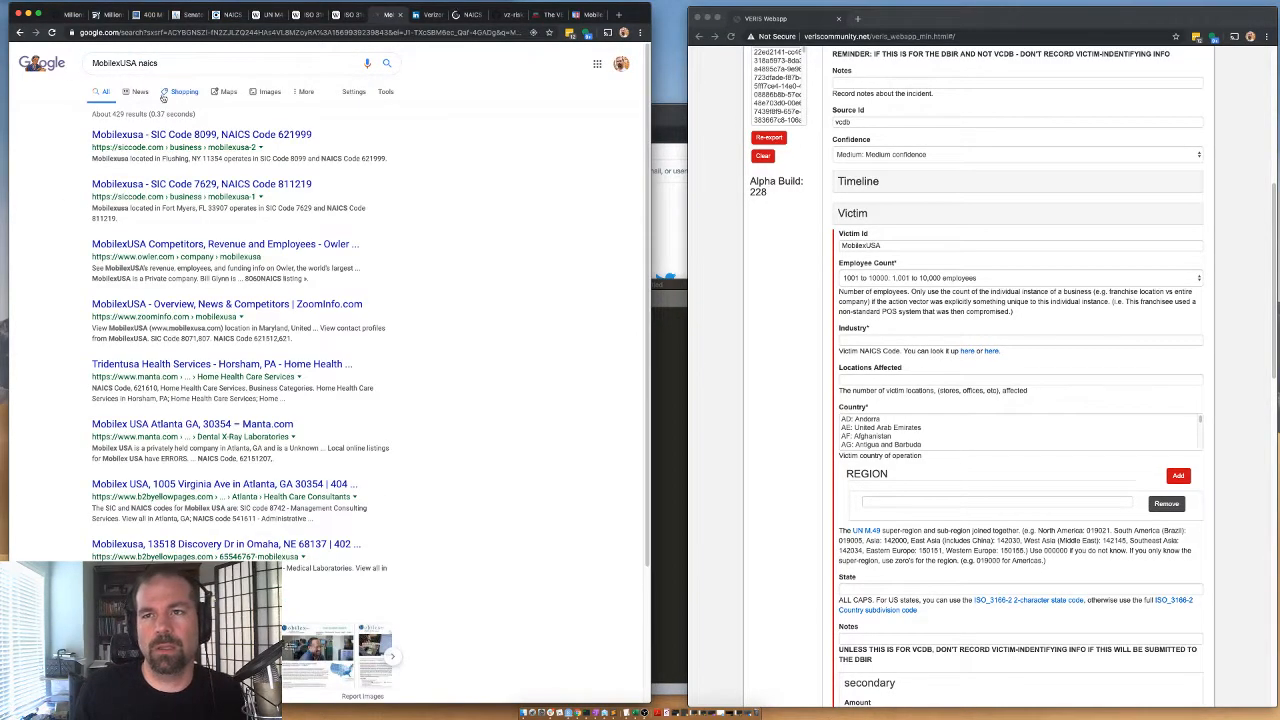
click(250, 63)
text(621512)
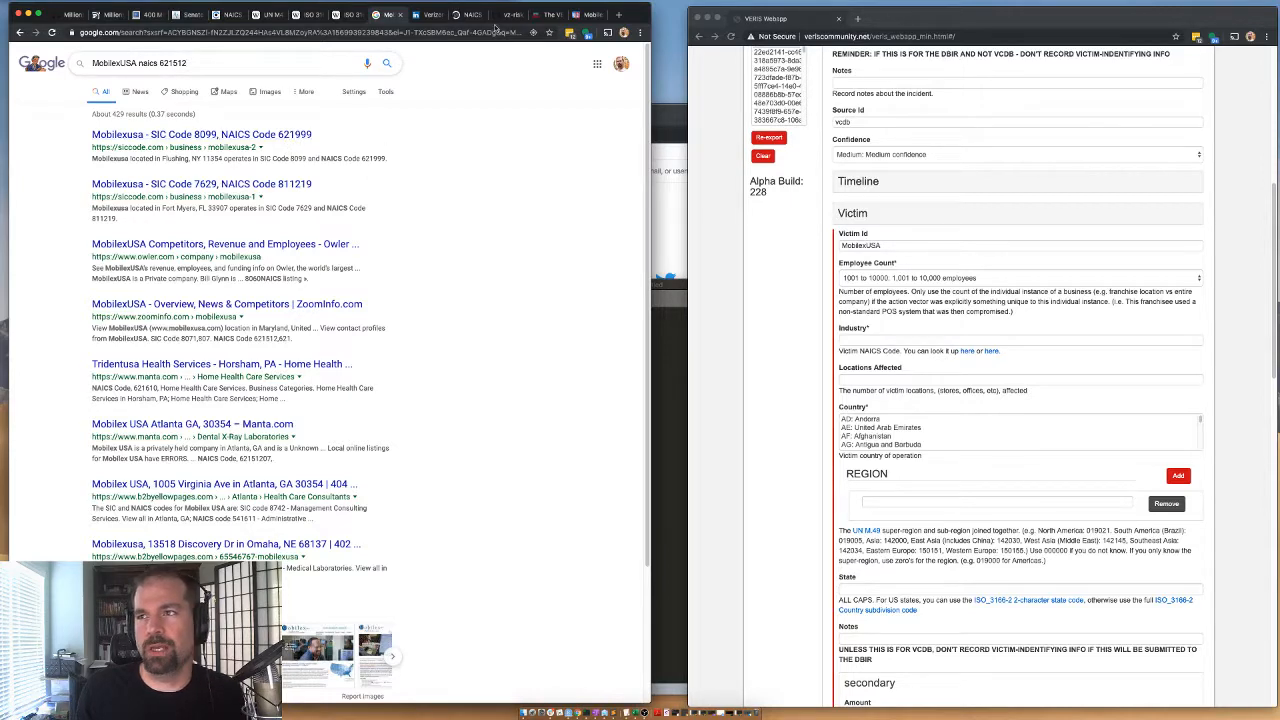
Set the victim's industry to NAICS code 621512 from the archived list and the number of locations affected to 1.
click(468, 15)
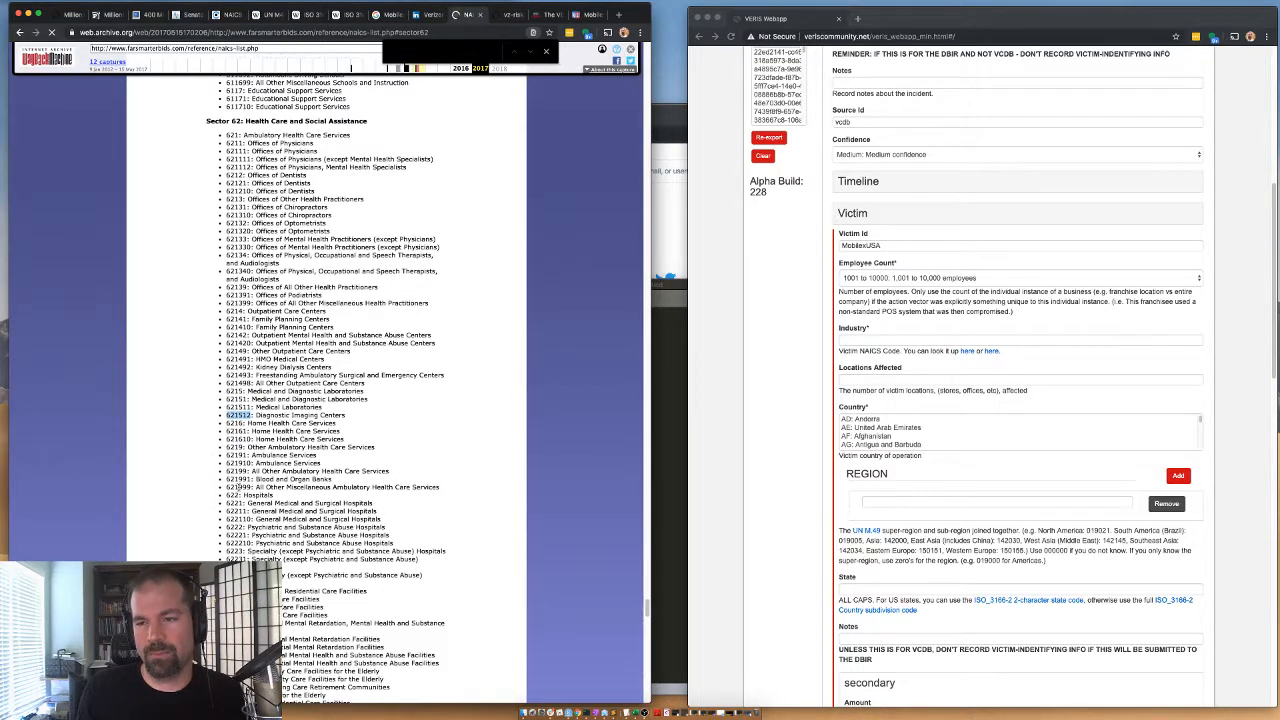
click(817, 332)
click(845, 341)
key(super+v)
click(806, 402)
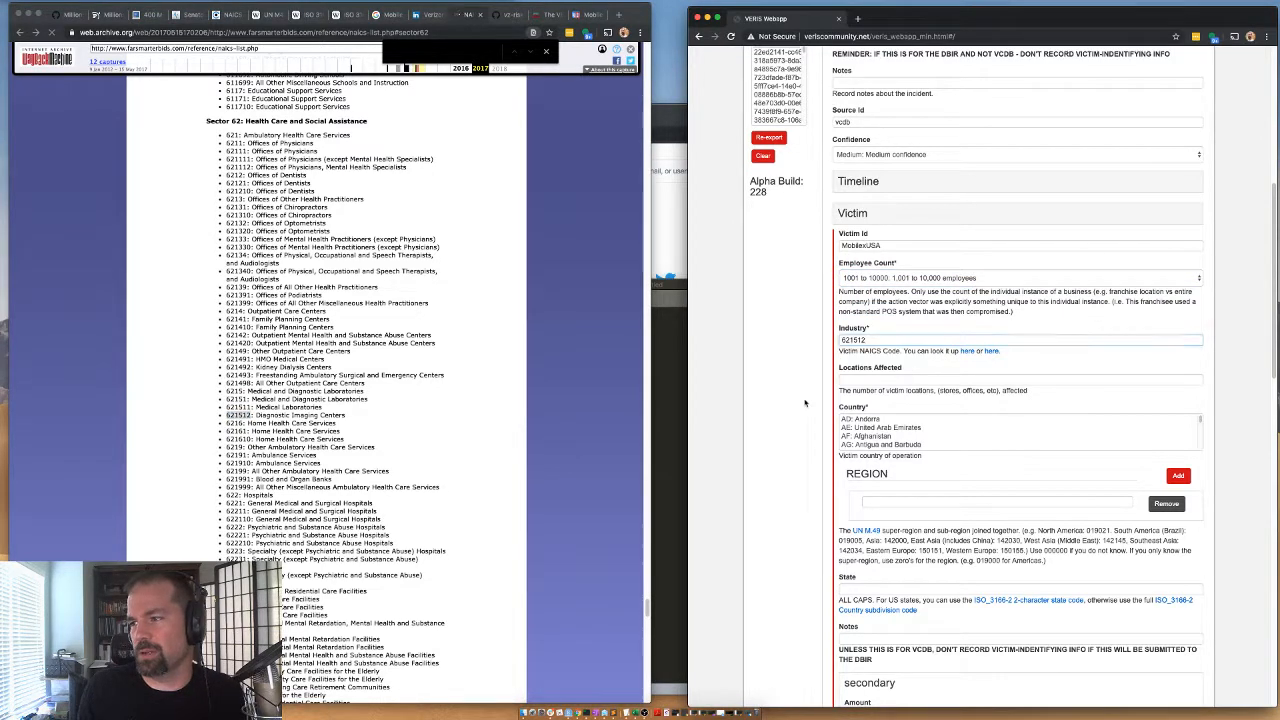
click(868, 378)
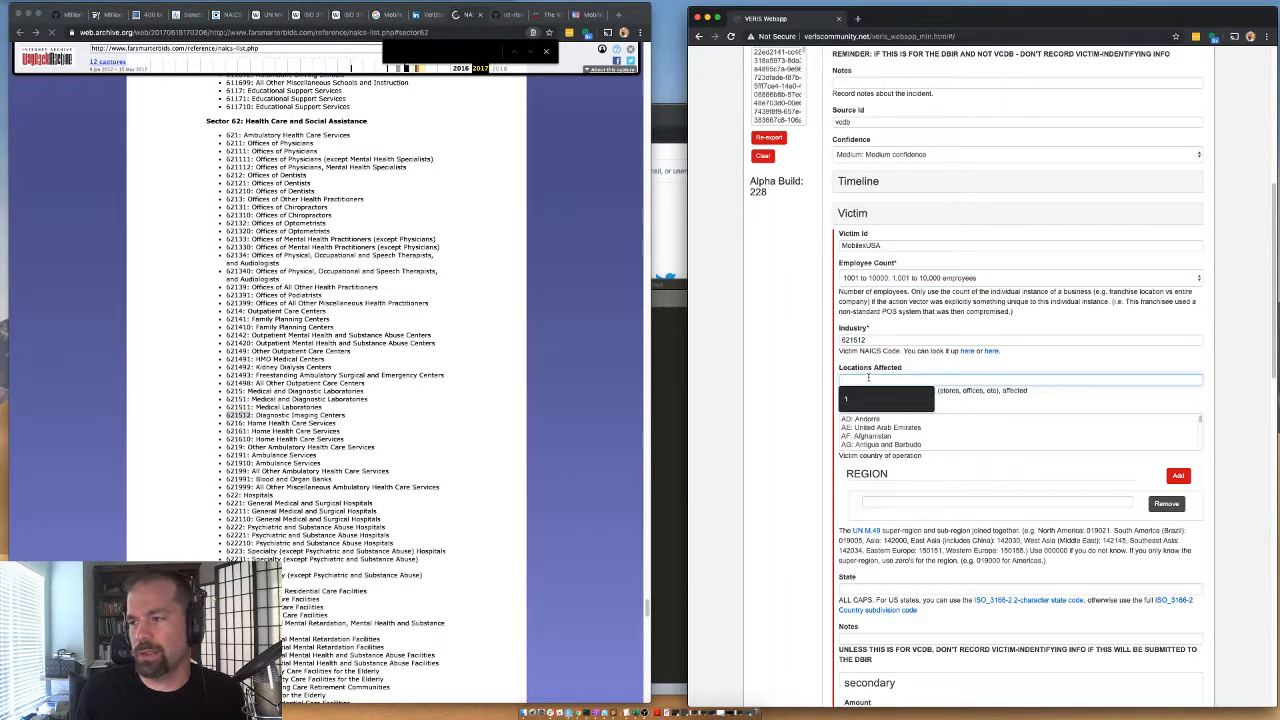
click(880, 399)
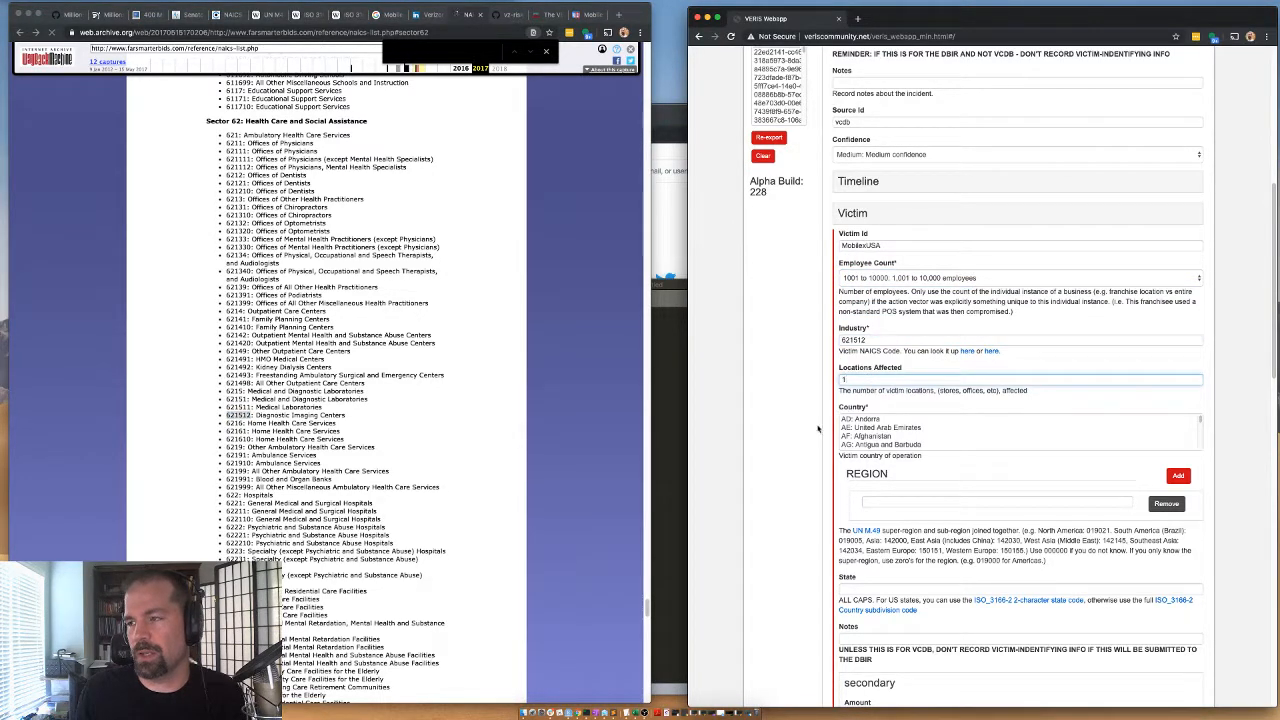
Set the victim's country to US: United States of America and the region to 019021 for North America.
click(858, 437)
text(ua)
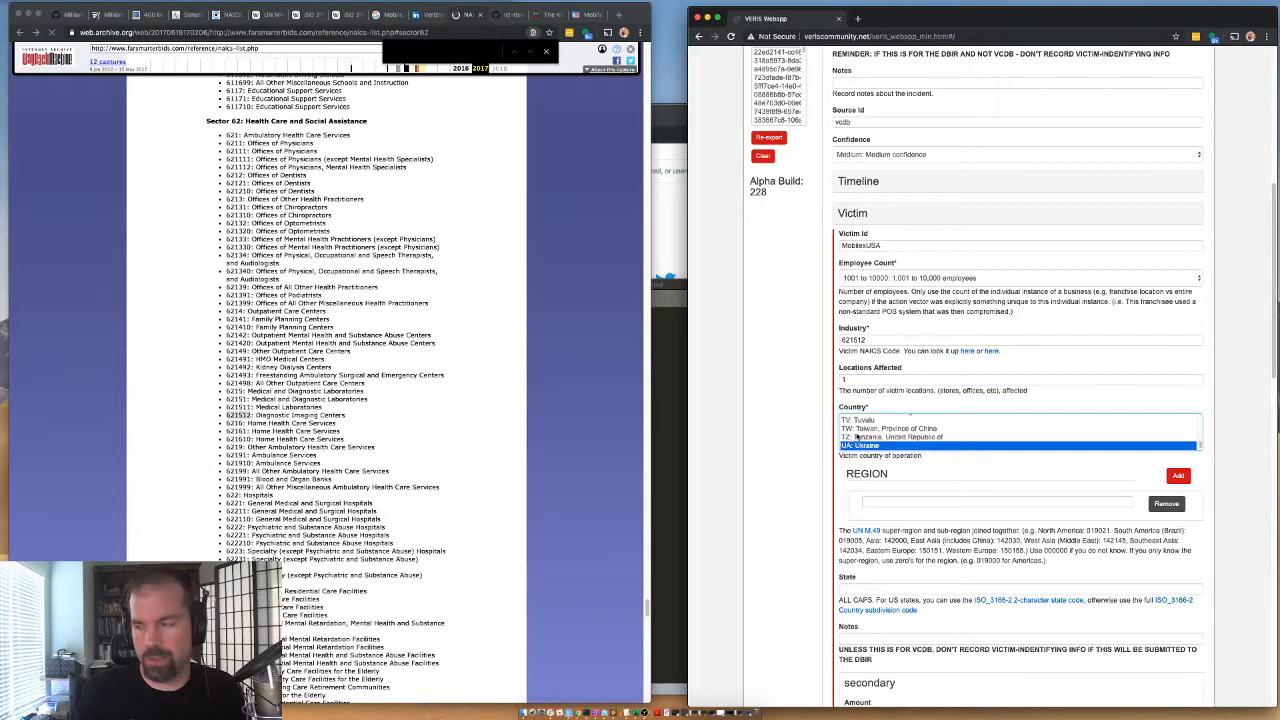
text(us)
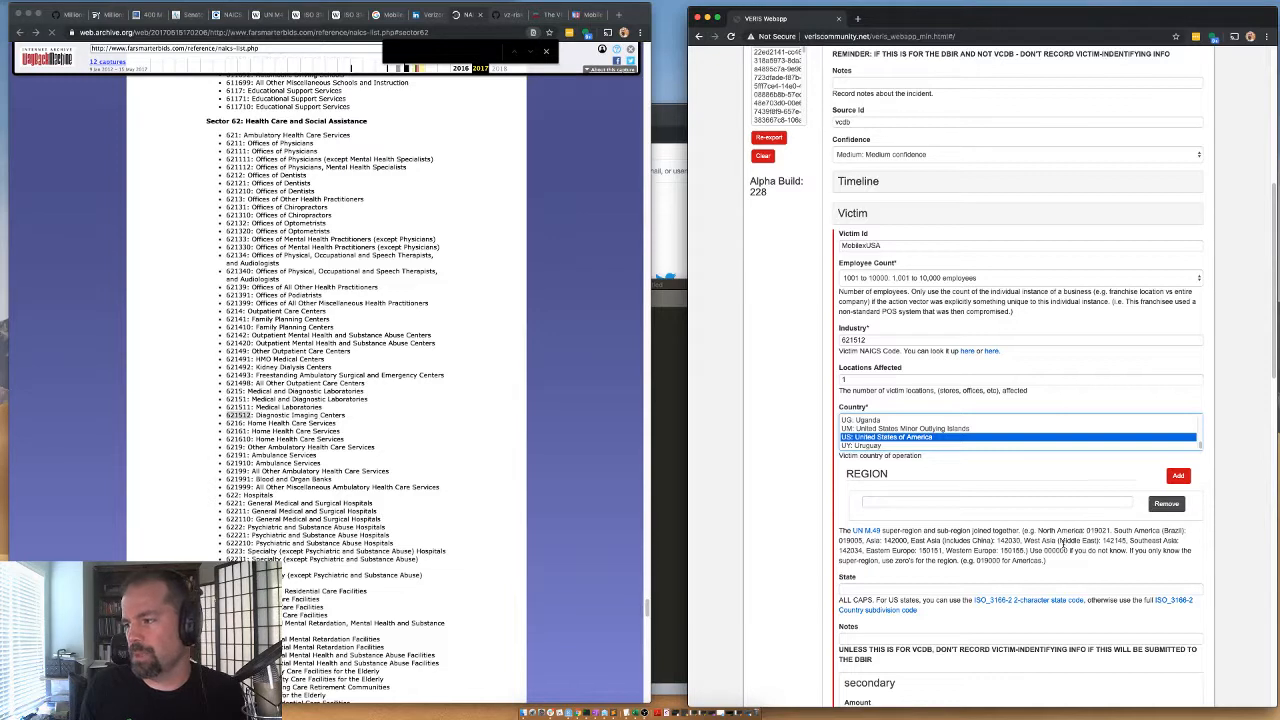
click(1096, 531)
double_click(1096, 531)
key(ctrl+c)
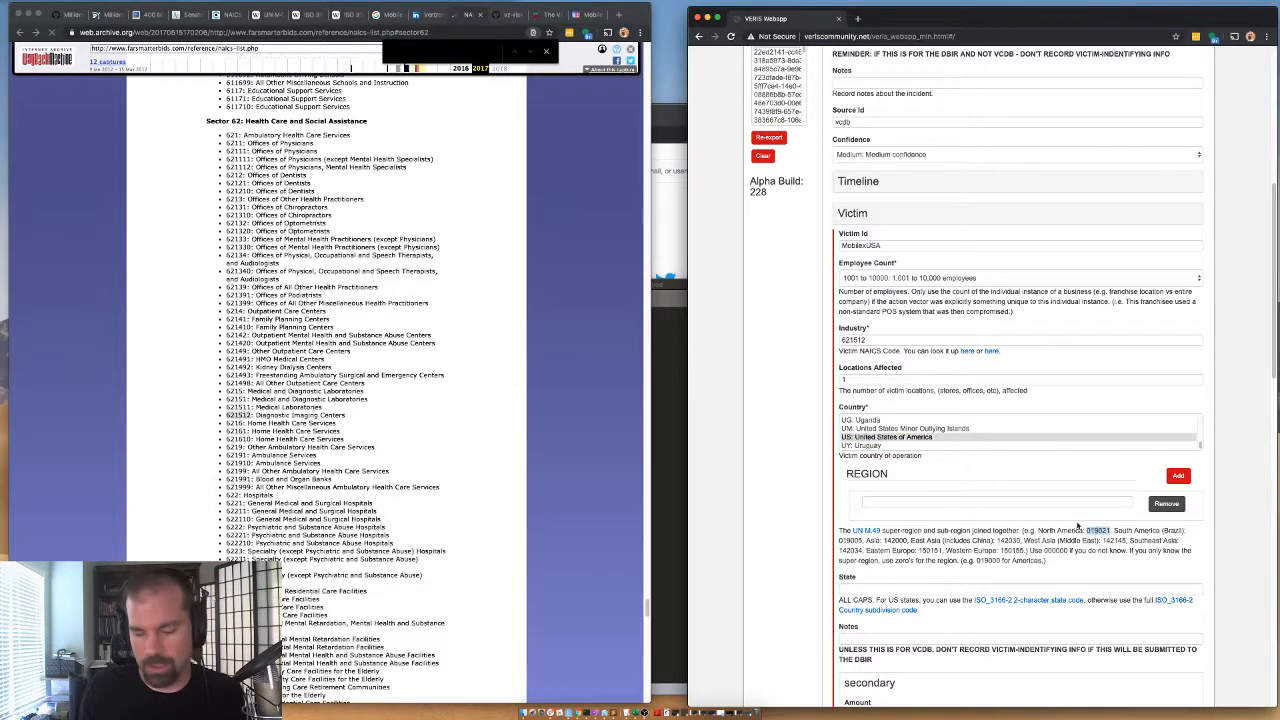
click(941, 503)
key(ctrl+v)
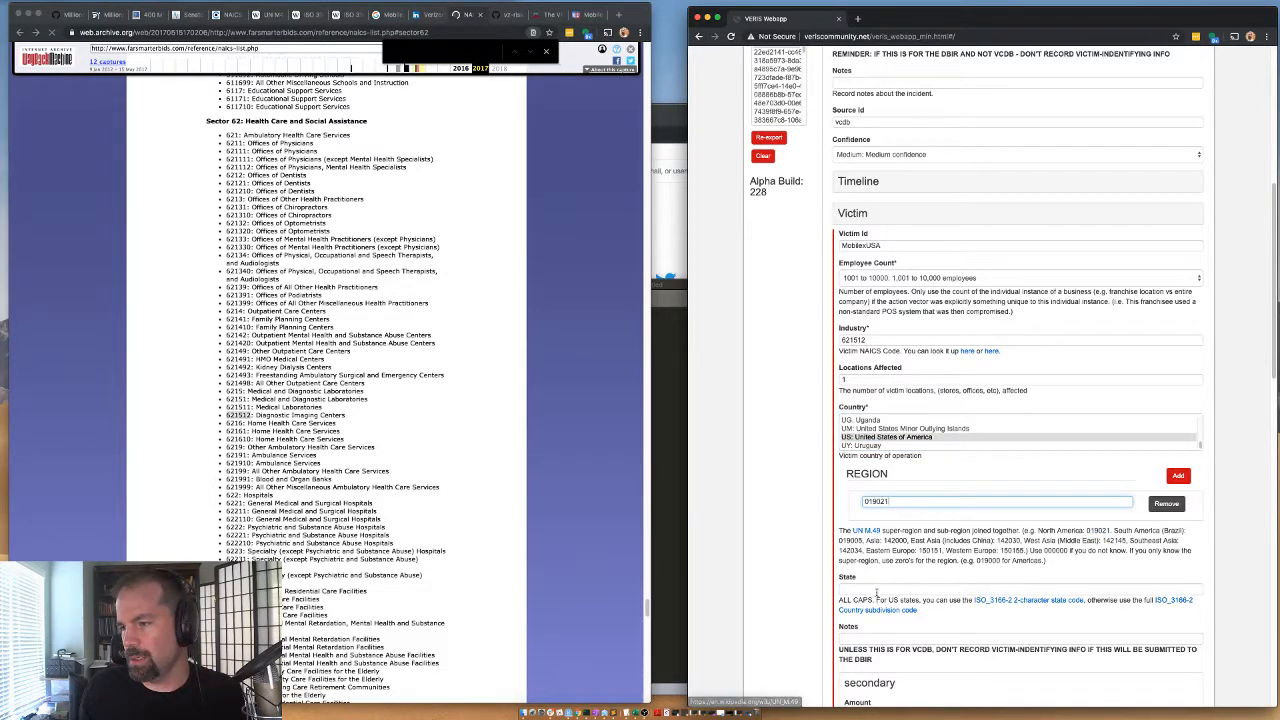
Check the corporate and regional office locations on the Contact page of MobilexUSA's website to determine the victim's state.
click(864, 589)
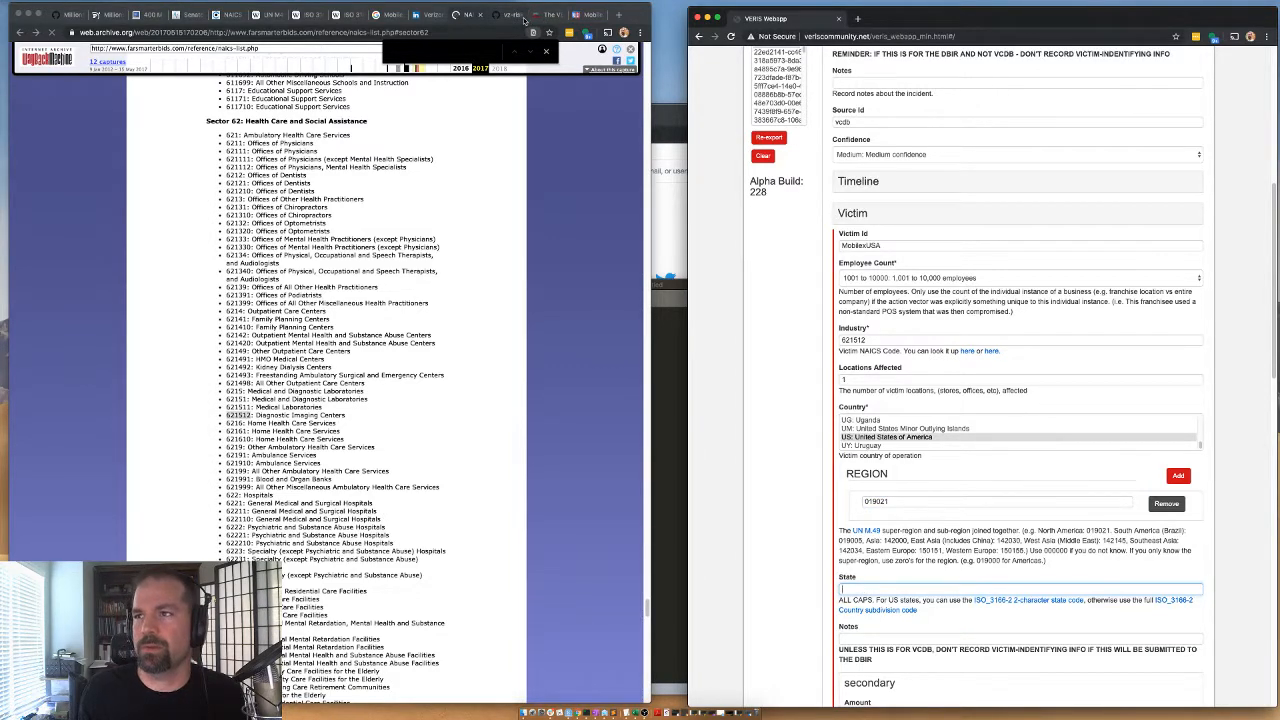
click(590, 14)
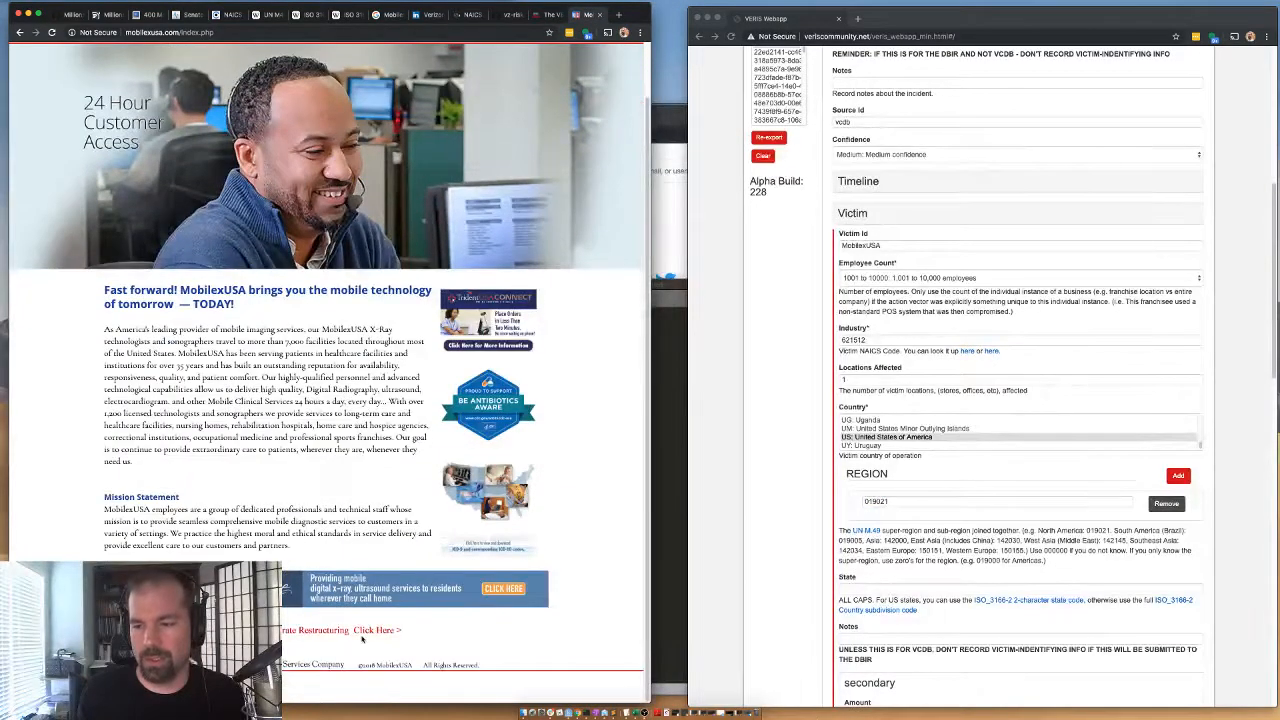
scroll(450, 126, up, 1)
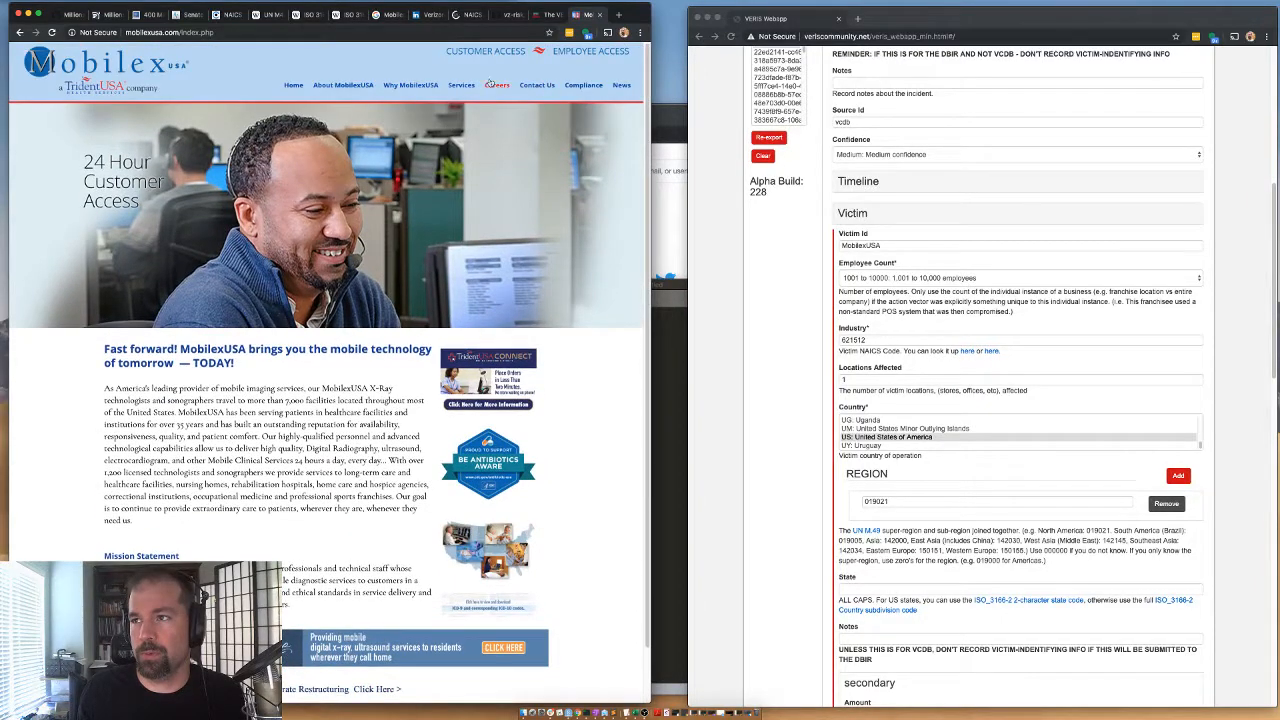
click(540, 86)
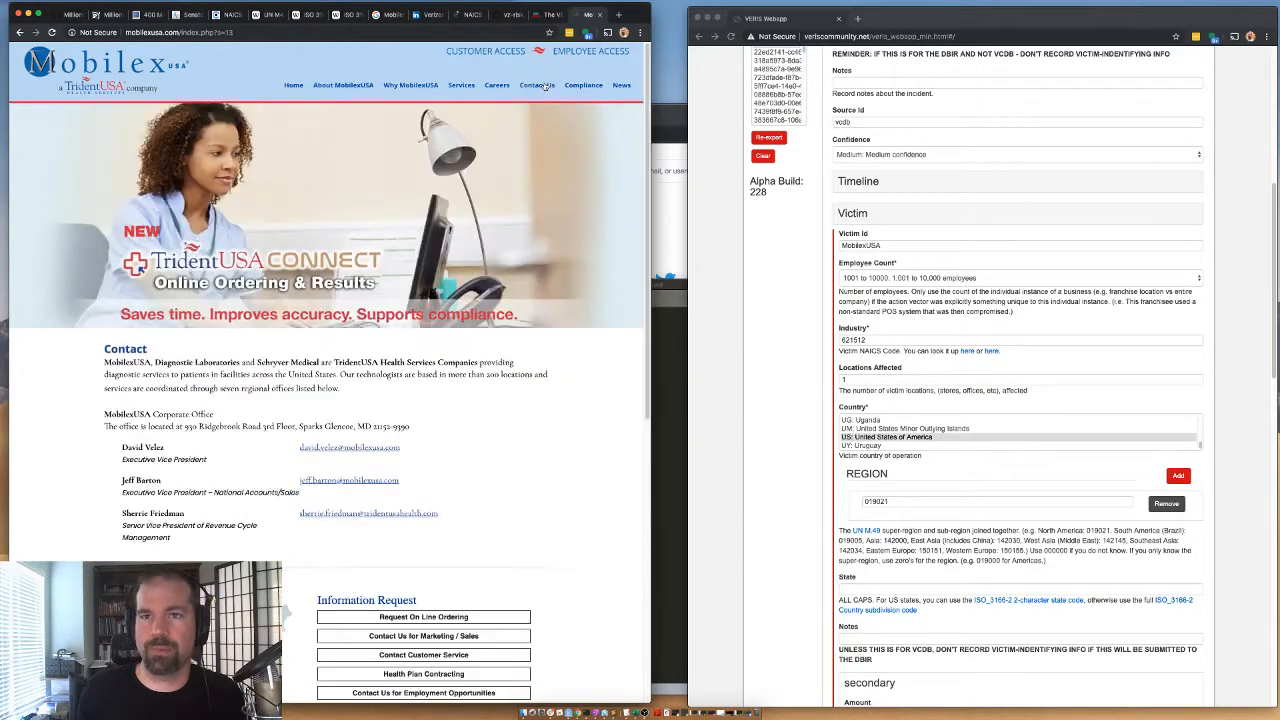
scroll(197, 452, down, 5)
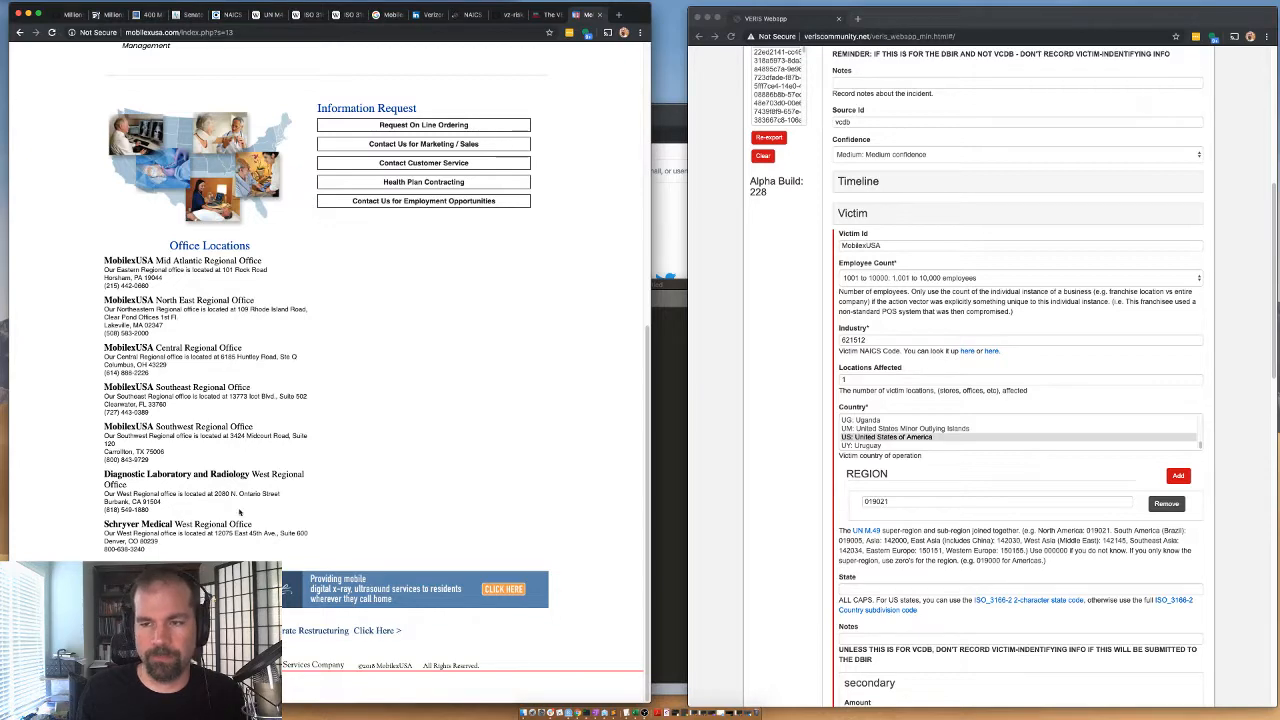
scroll(359, 254, up, 5)
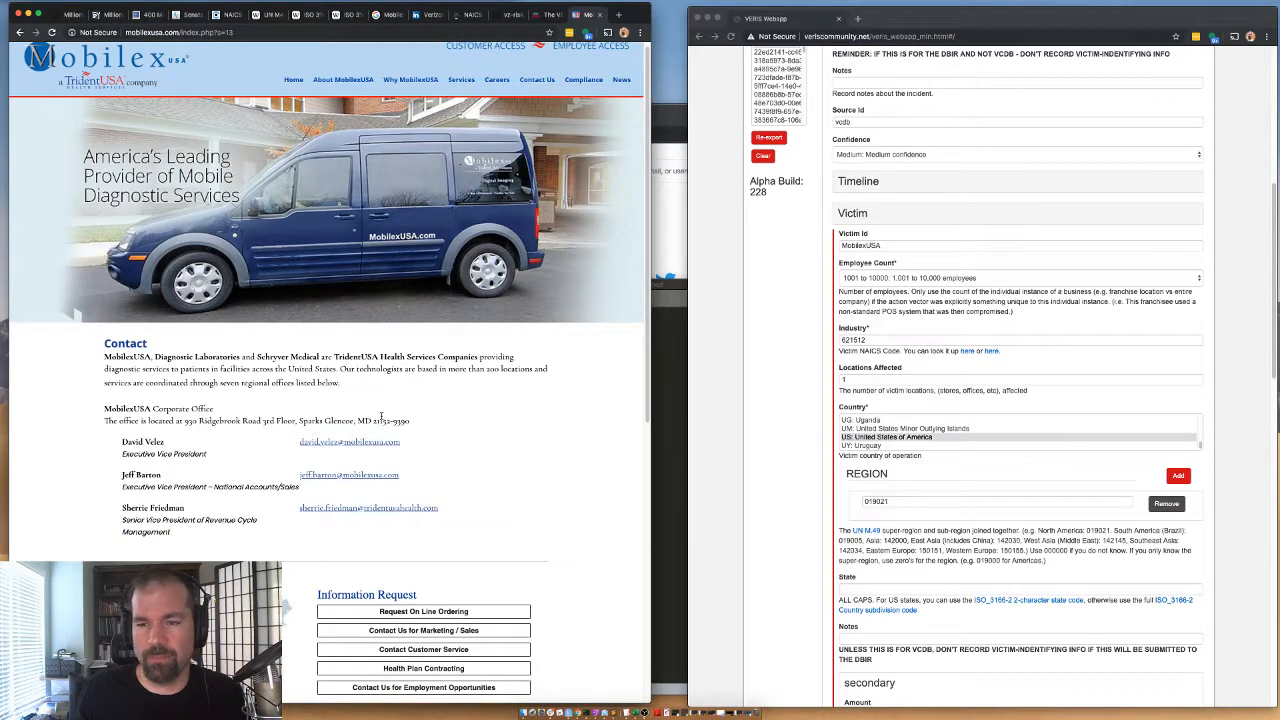
Set the victim's state to US-MD and collapse the completed Victim section.
click(946, 590)
text(US-M)
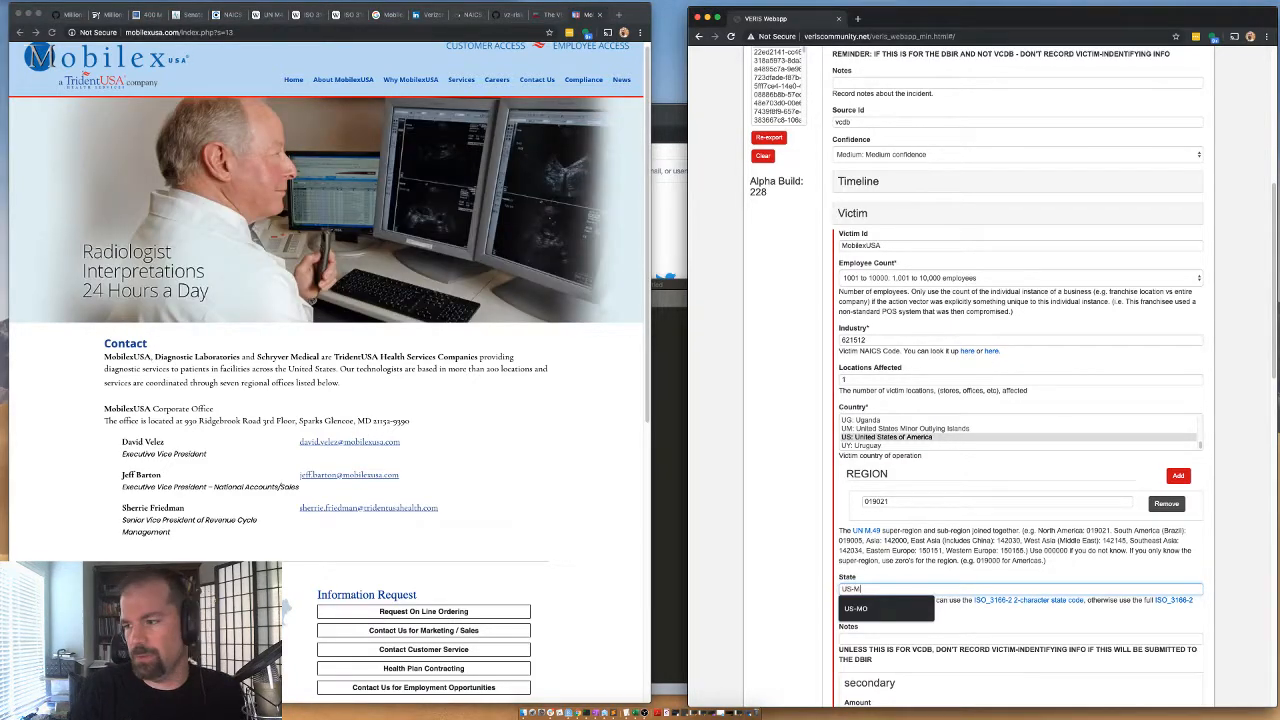
text(D)
scroll(808, 576, down, 1)
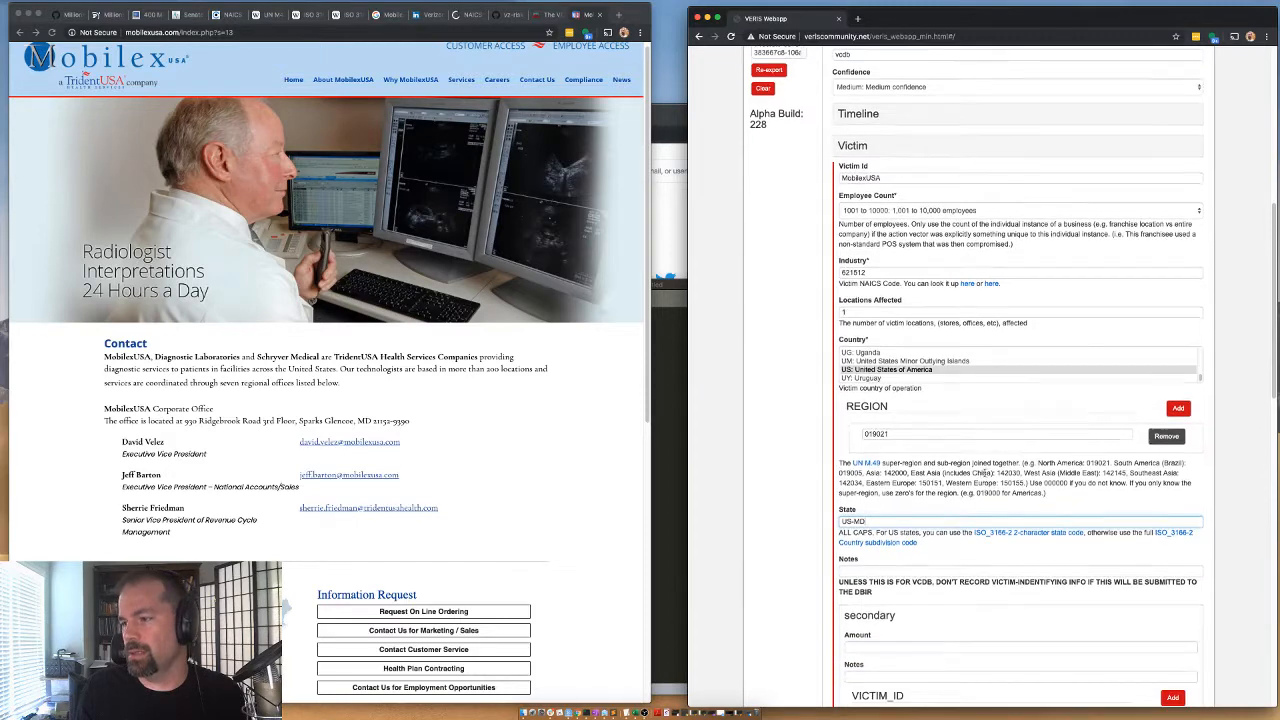
scroll(1146, 677, down, 1)
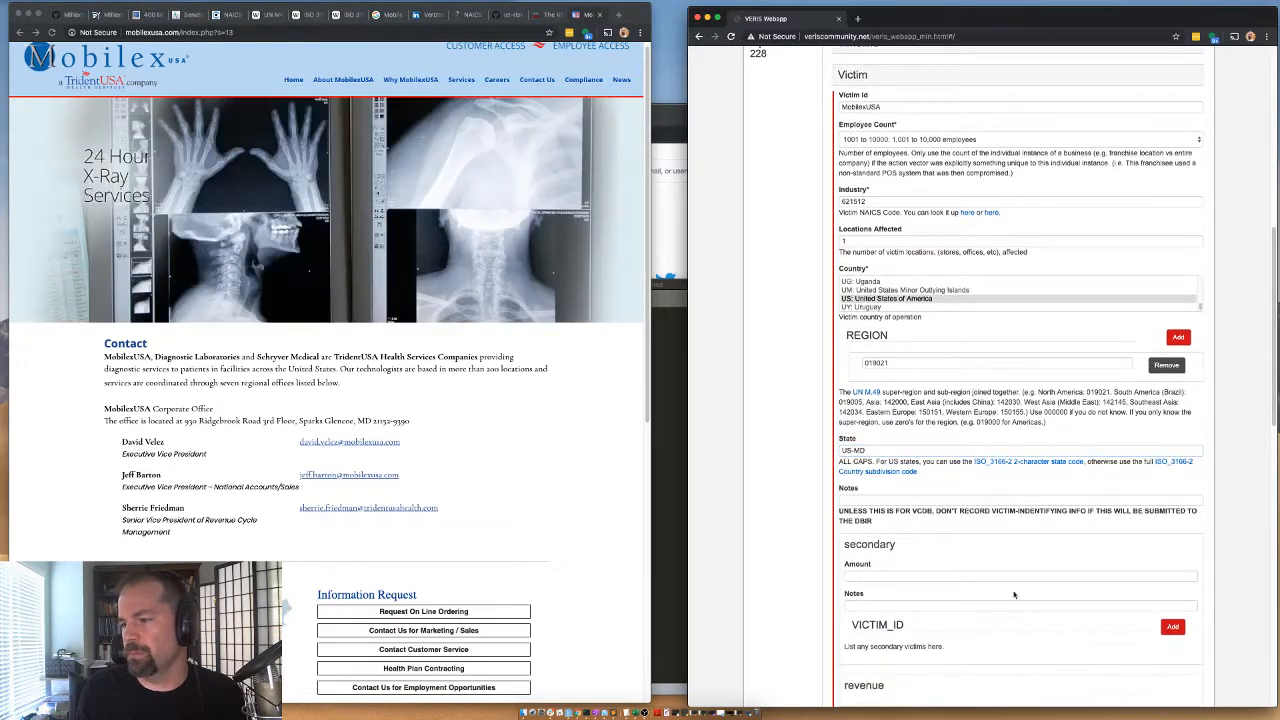
scroll(1170, 599, up, 3)
click(866, 266)
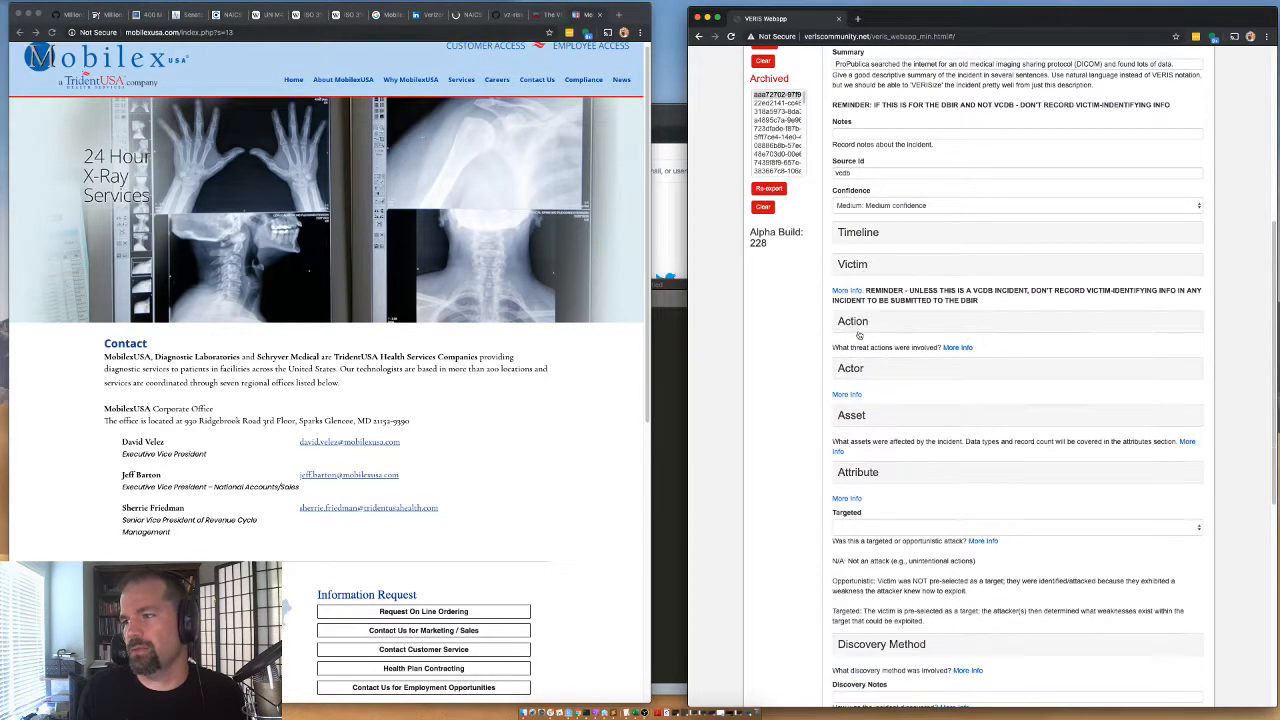
Expand the Error category of the Action section and select Misconfiguration as the error variety.
click(851, 320)
click(854, 466)
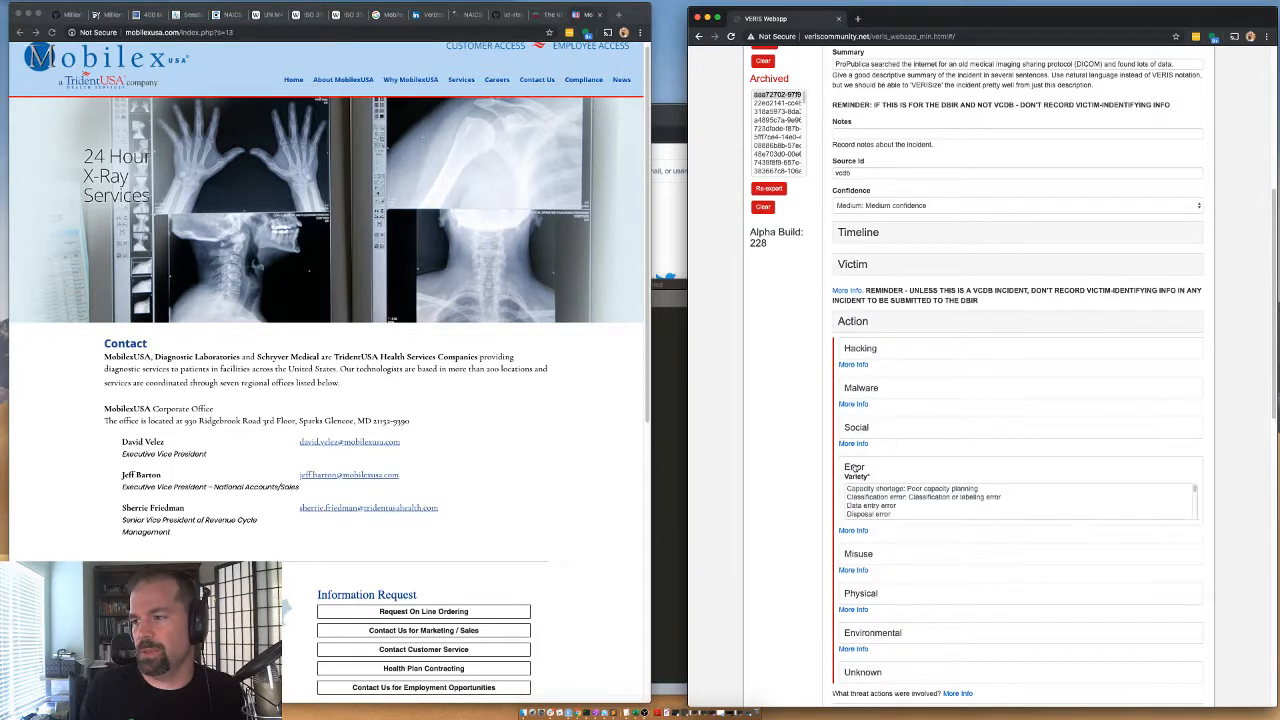
scroll(873, 510, down, 3)
scroll(871, 507, down, 2)
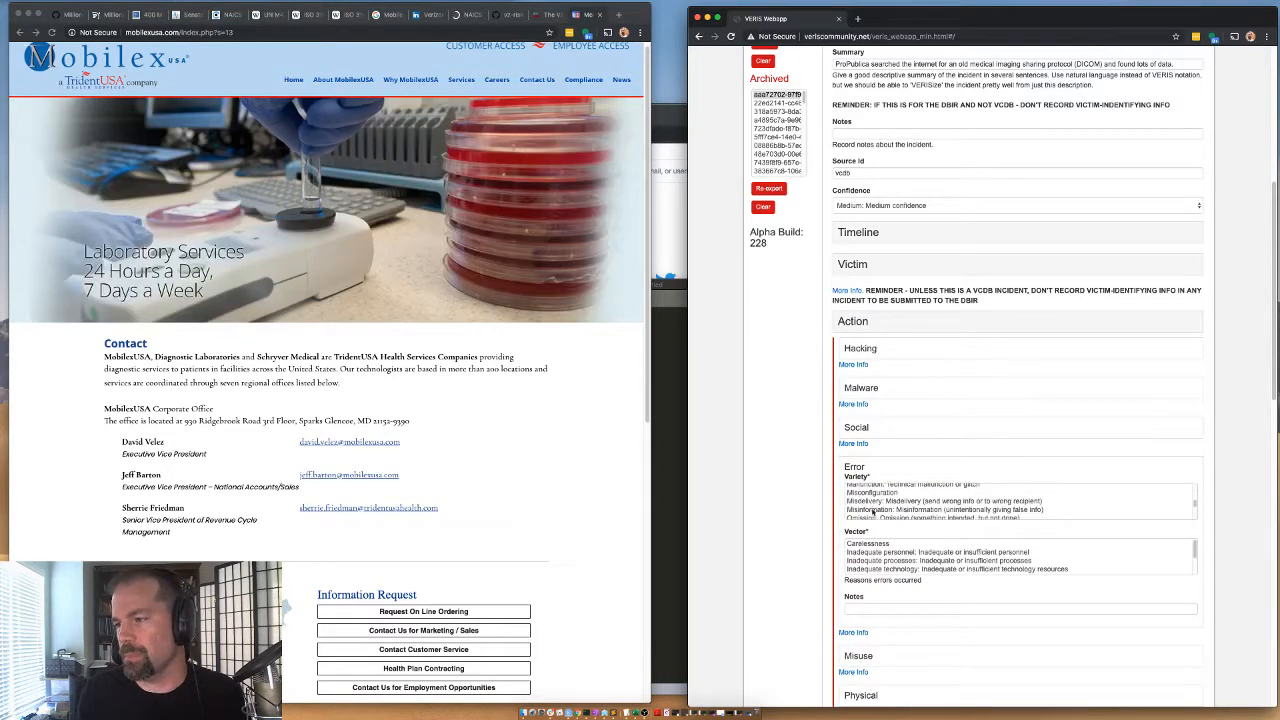
scroll(872, 508, up, 1)
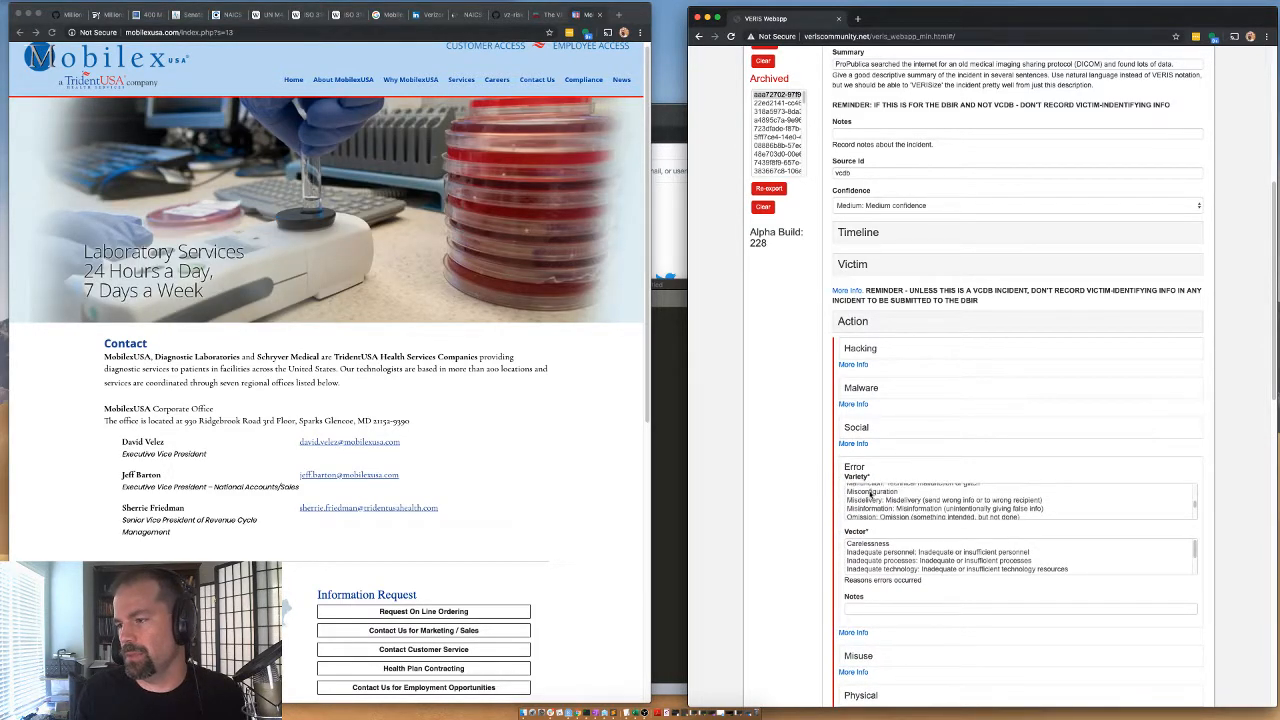
click(872, 491)
Set the vector of the error action to Unknown and collapse the Action section.
scroll(872, 550, down, 2)
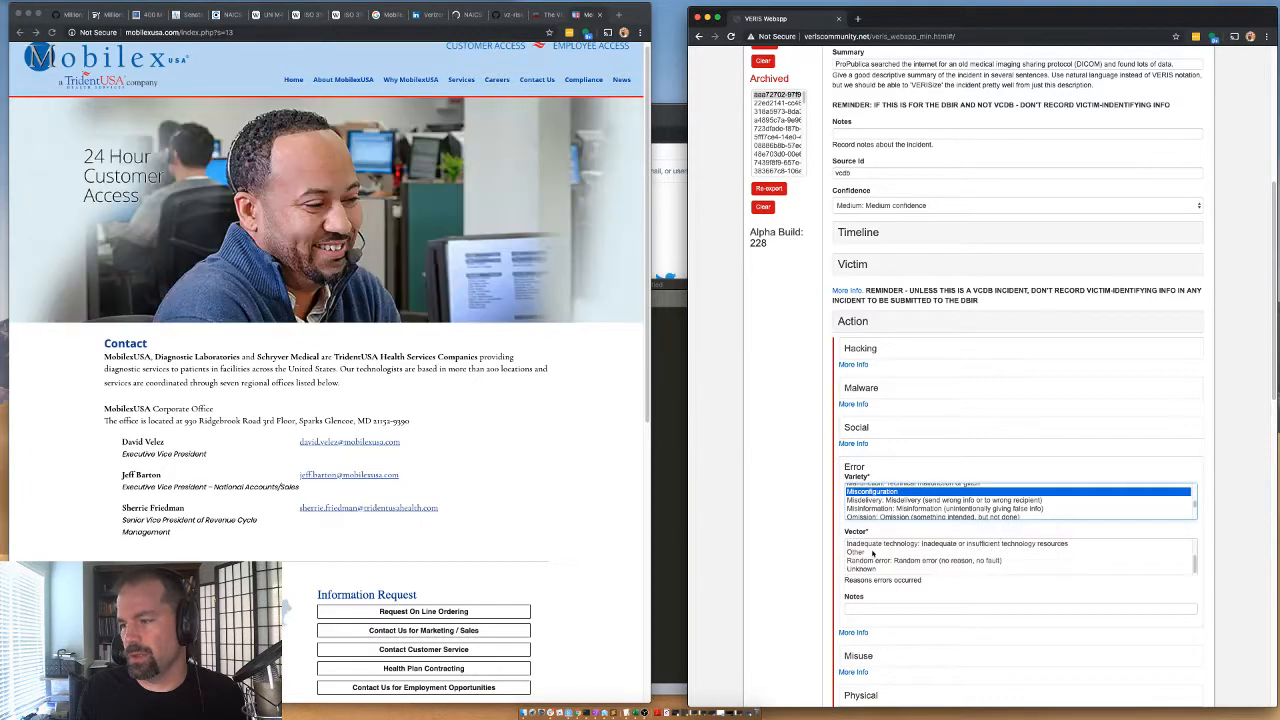
scroll(858, 559, down, 1)
scroll(860, 559, up, 1)
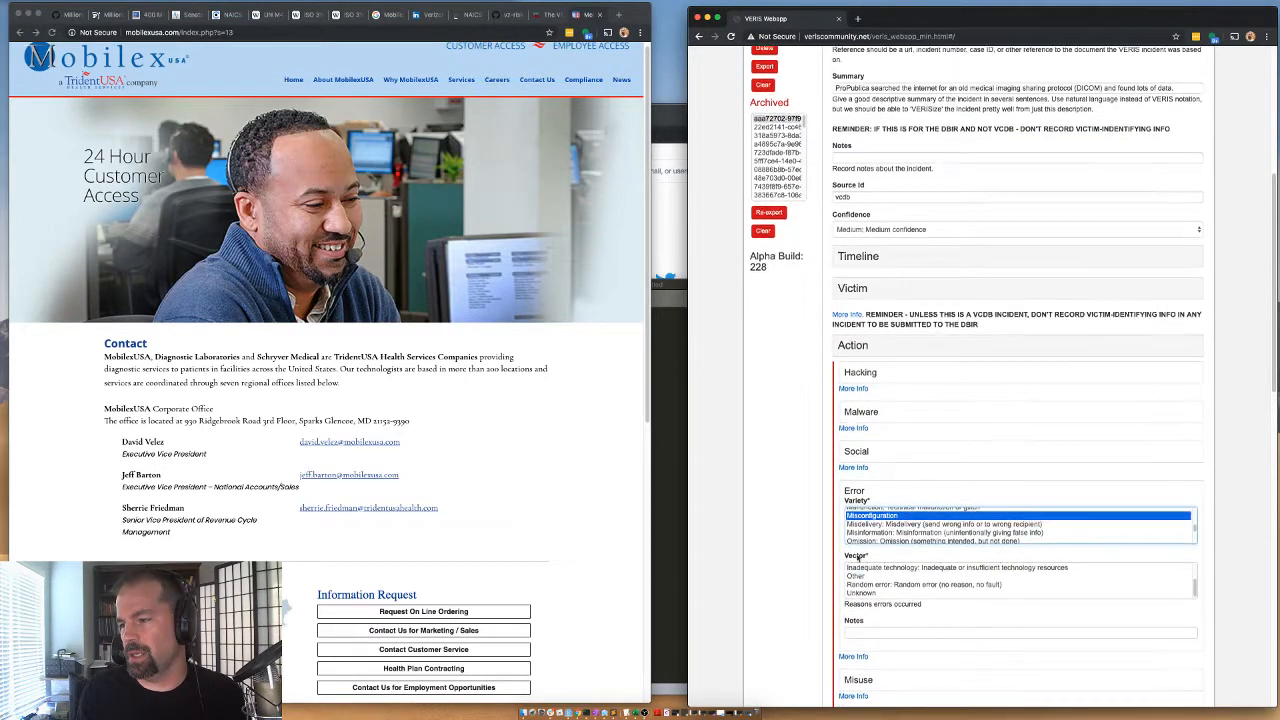
click(825, 584)
scroll(889, 587, up, 1)
scroll(889, 587, down, 2)
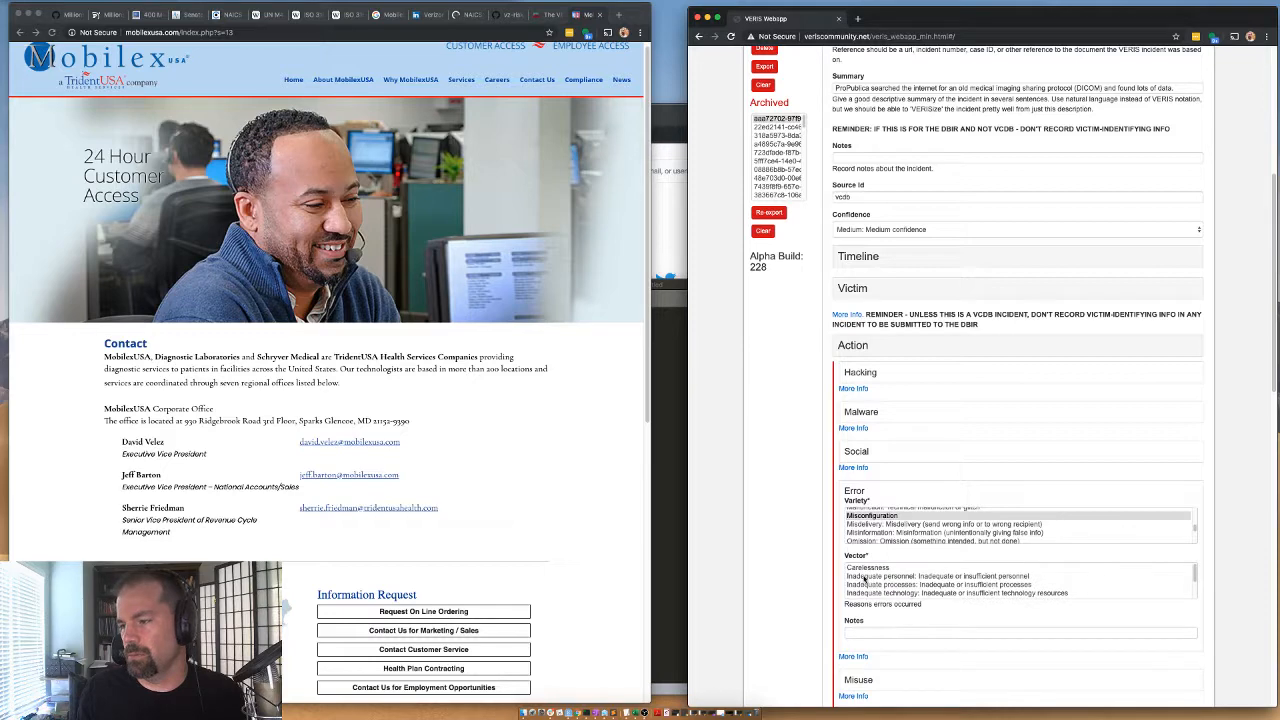
click(869, 591)
scroll(830, 500, down, 1)
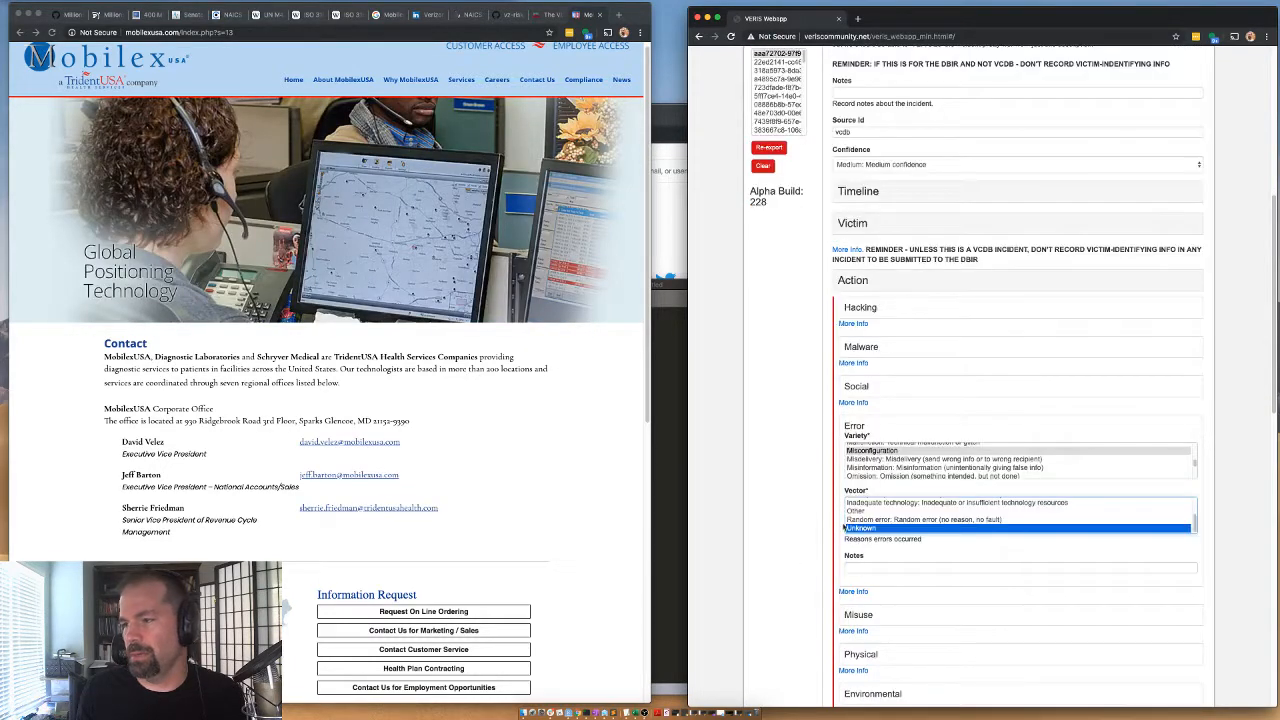
click(857, 284)
Record an internal actor with variety System admin and motive NA: Not Applicable (unintentional action), and collapse the Actor section.
click(849, 330)
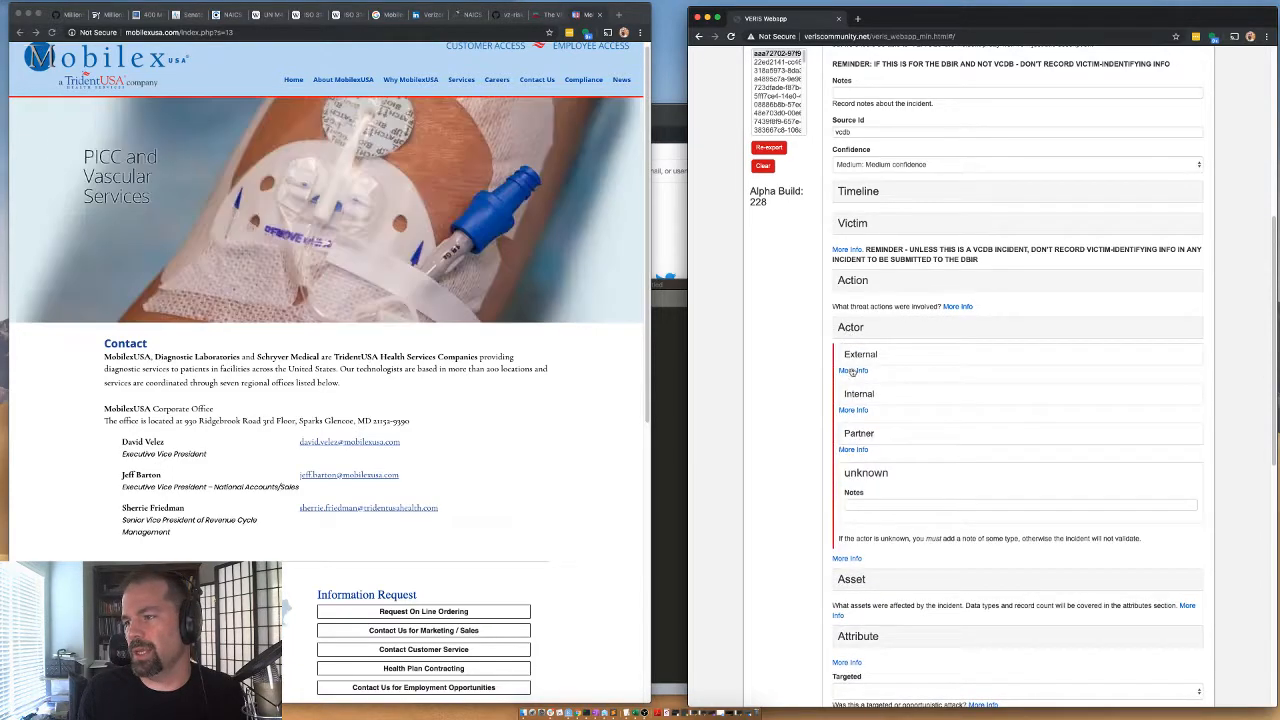
scroll(869, 431, down, 3)
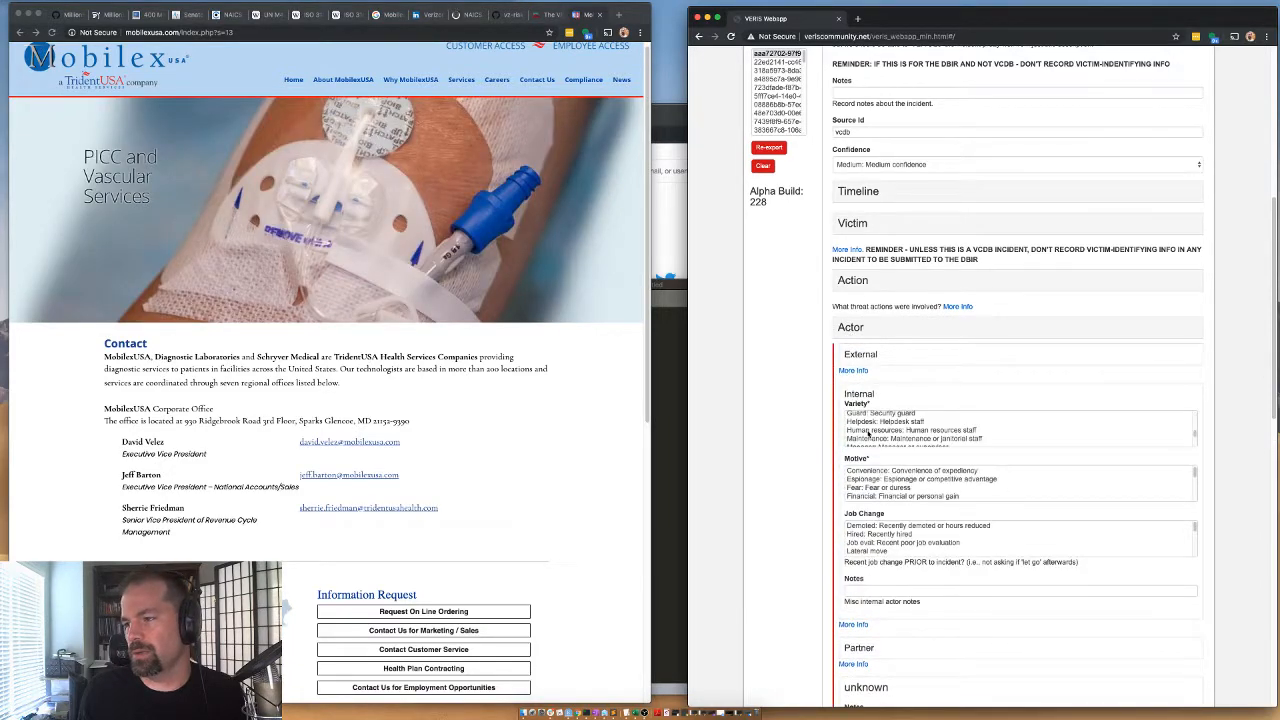
click(867, 433)
scroll(864, 495, down, 3)
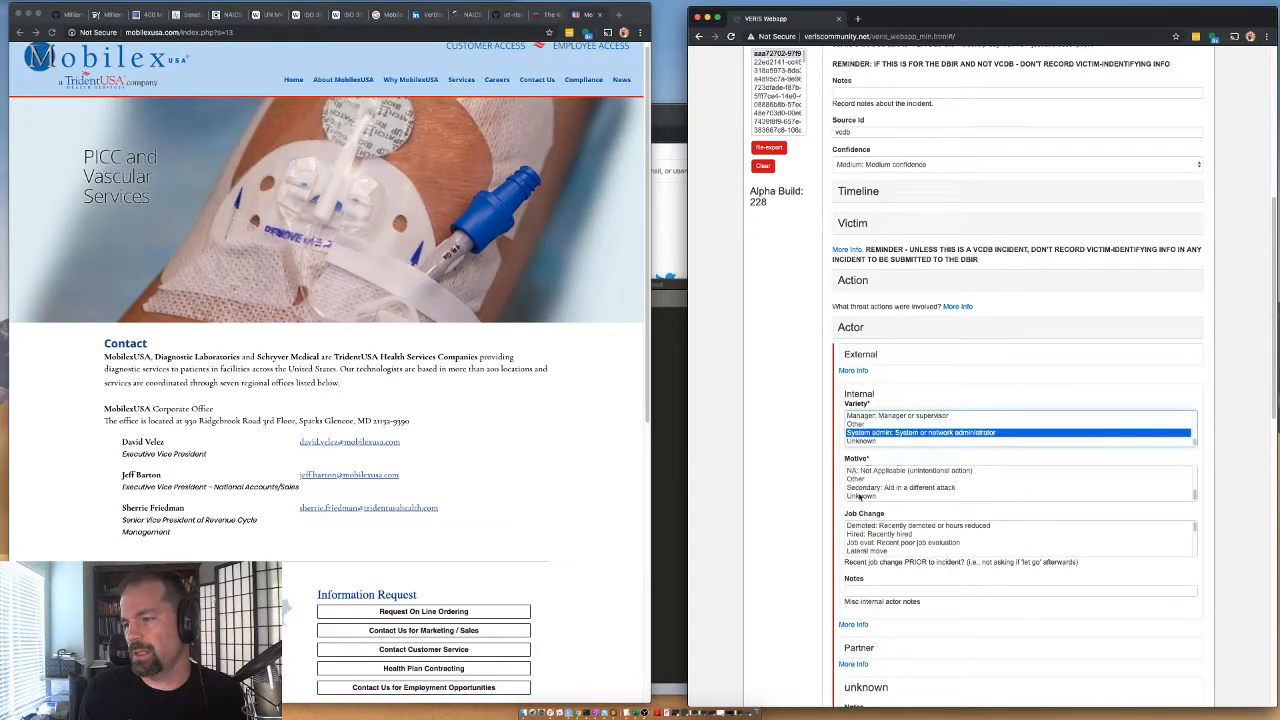
click(859, 472)
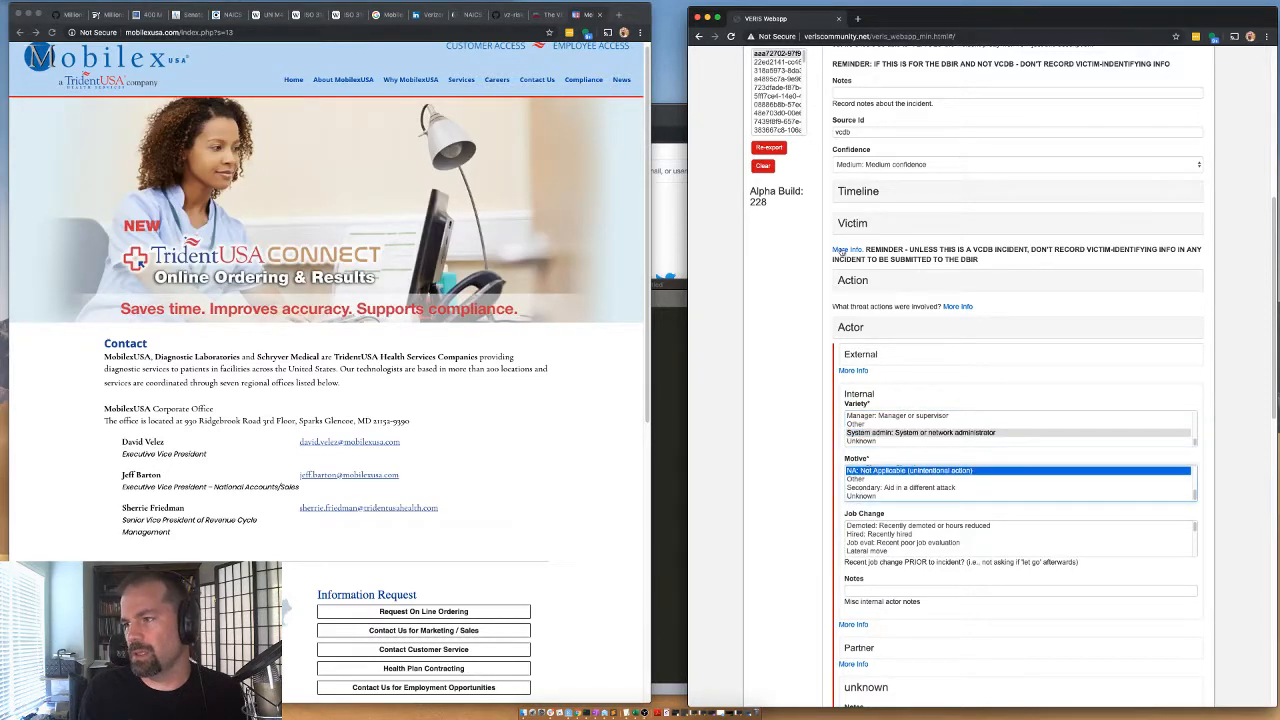
click(851, 327)
Expand the Asset section, set the total amount to 1 and choose S - Other as the asset variety.
click(852, 375)
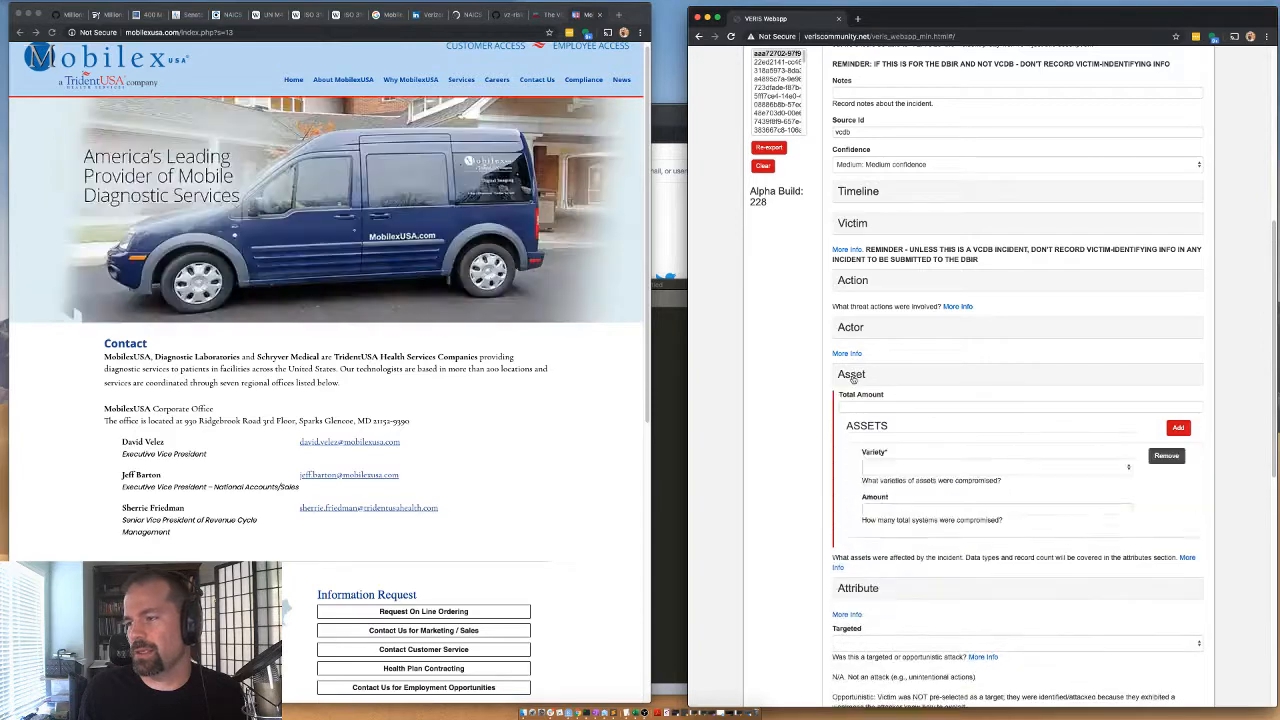
click(869, 409)
text(1)
click(900, 467)
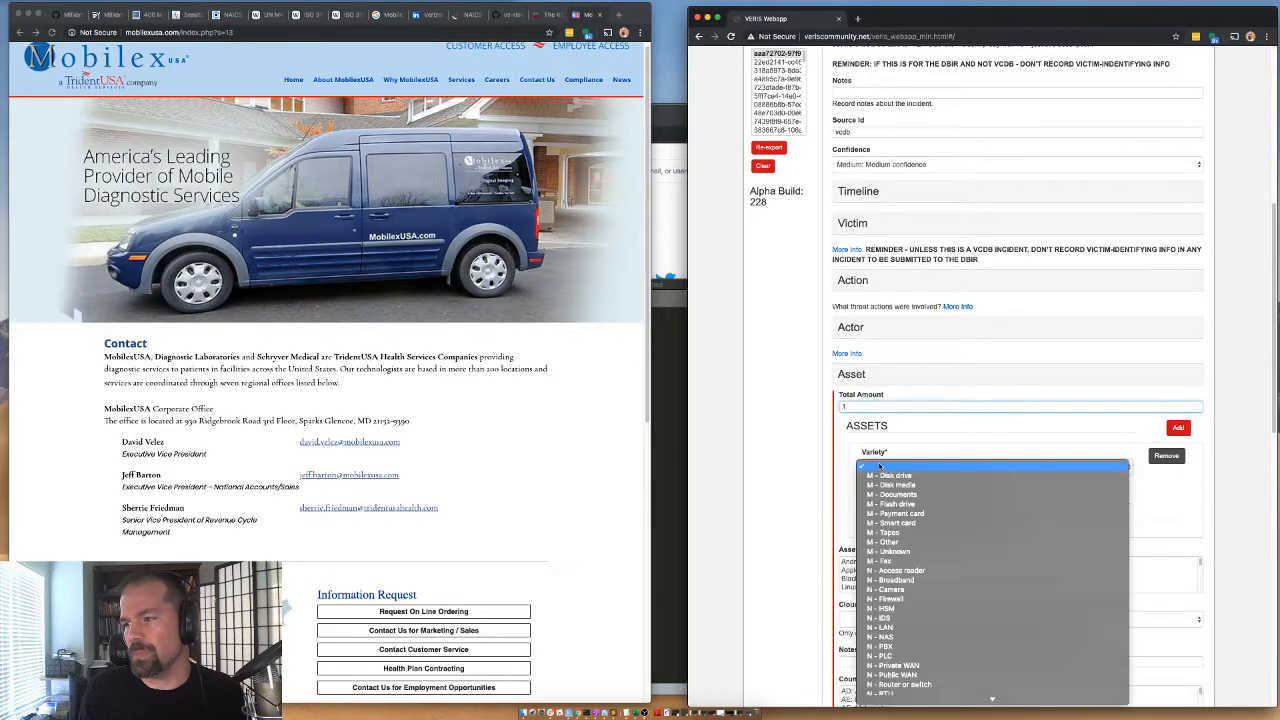
click(814, 492)
click(897, 467)
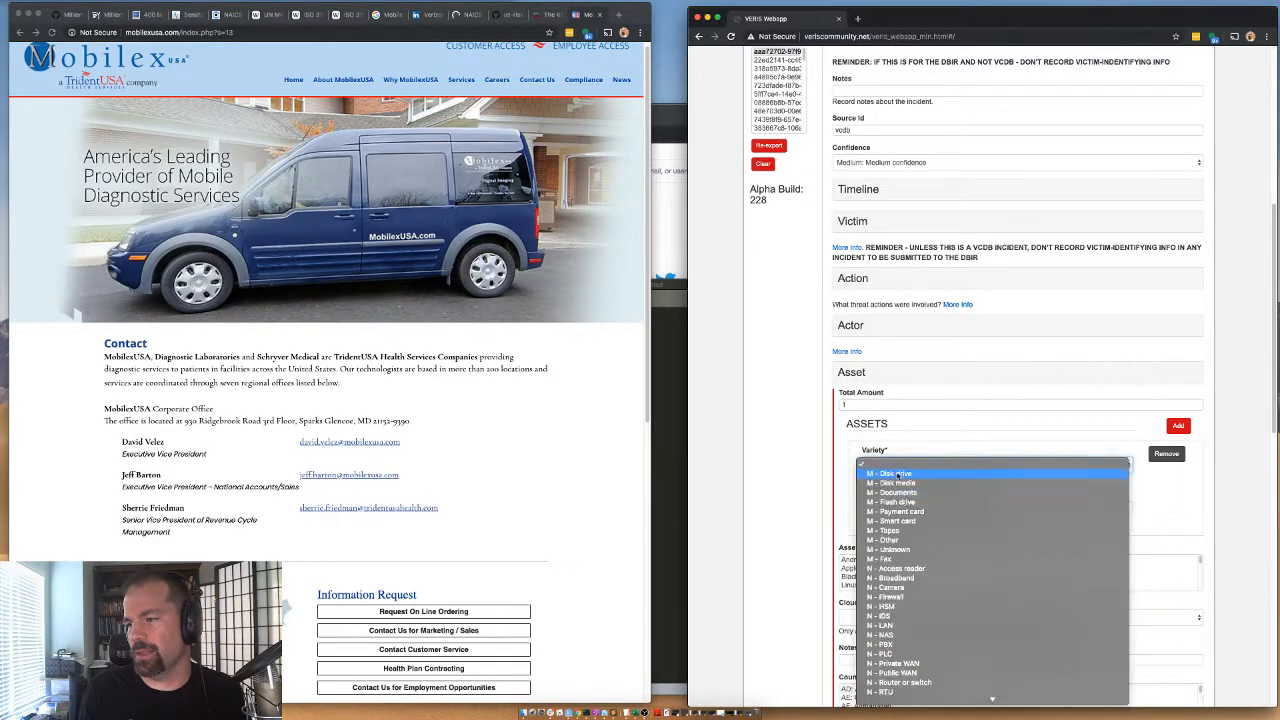
scroll(899, 478, down, 10)
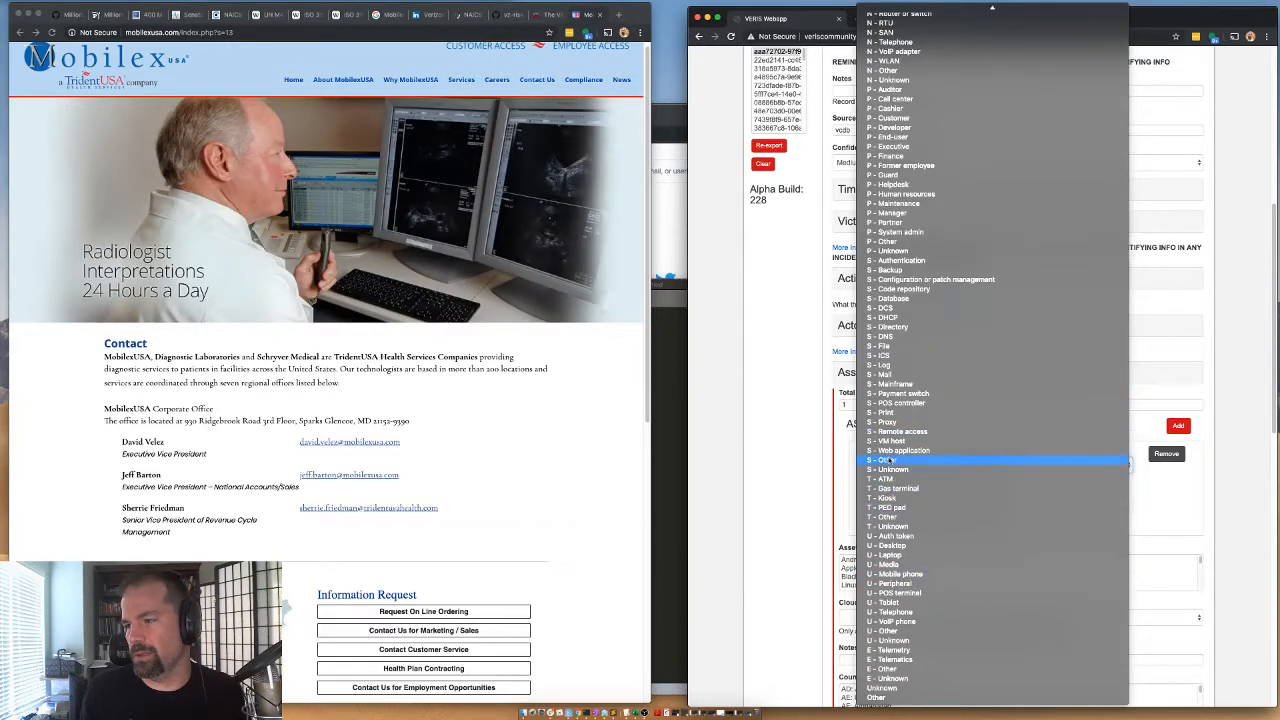
click(880, 459)
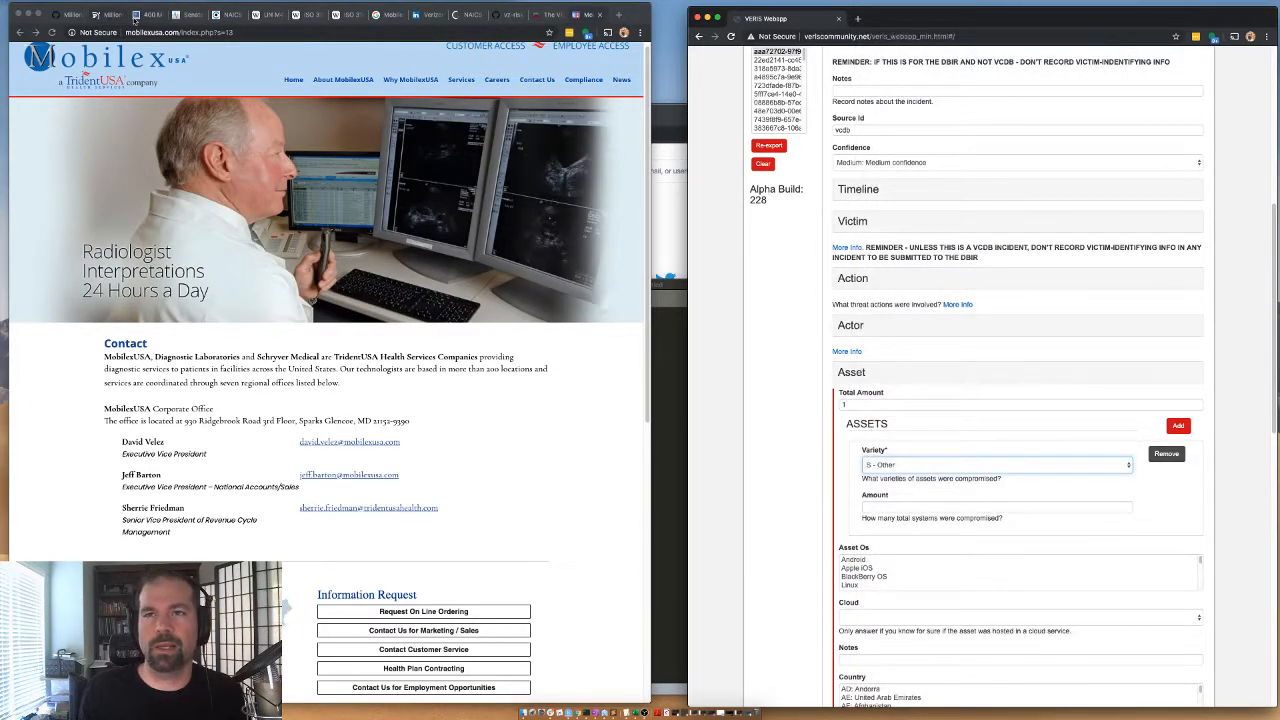
Review the GitHub issue and the ProPublica article passage on MobilexUSA for details about the exposed server.
click(67, 16)
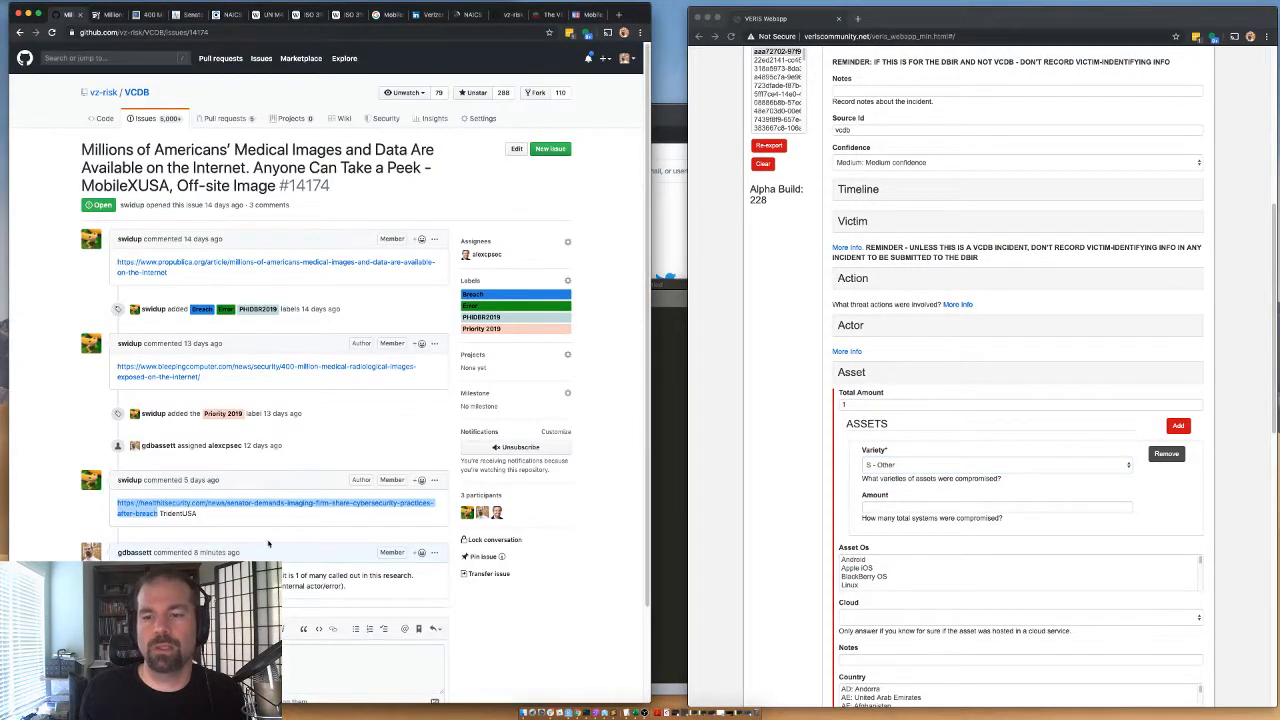
click(107, 14)
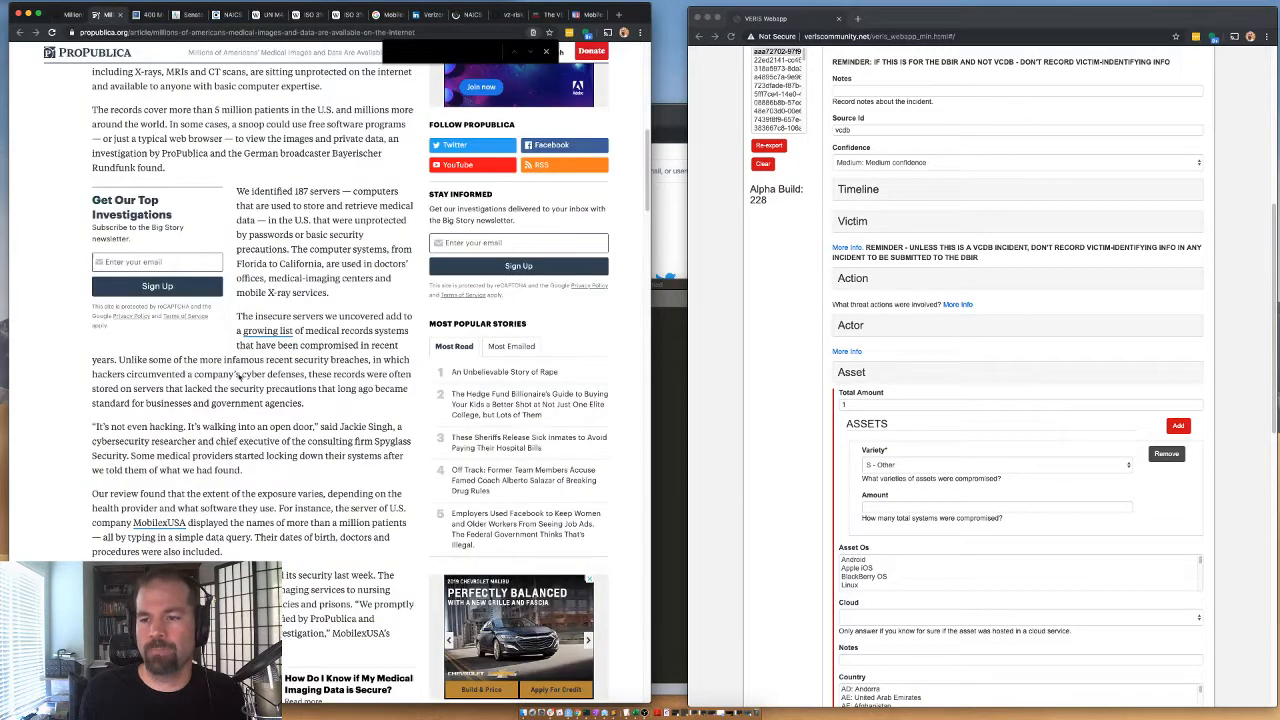
scroll(187, 441, down, 3)
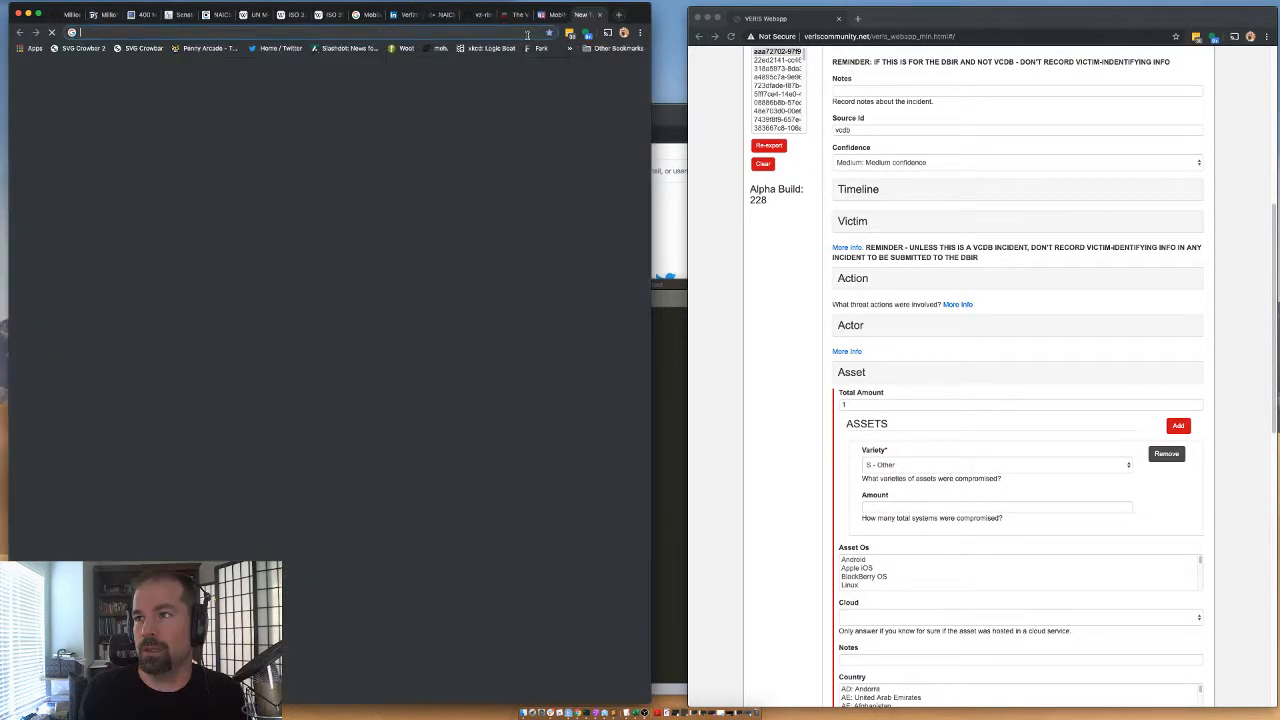
Search the web for "dicom protocol" in a new tab and read the DICOM Library's page about the format.
click(618, 14)
text(d)
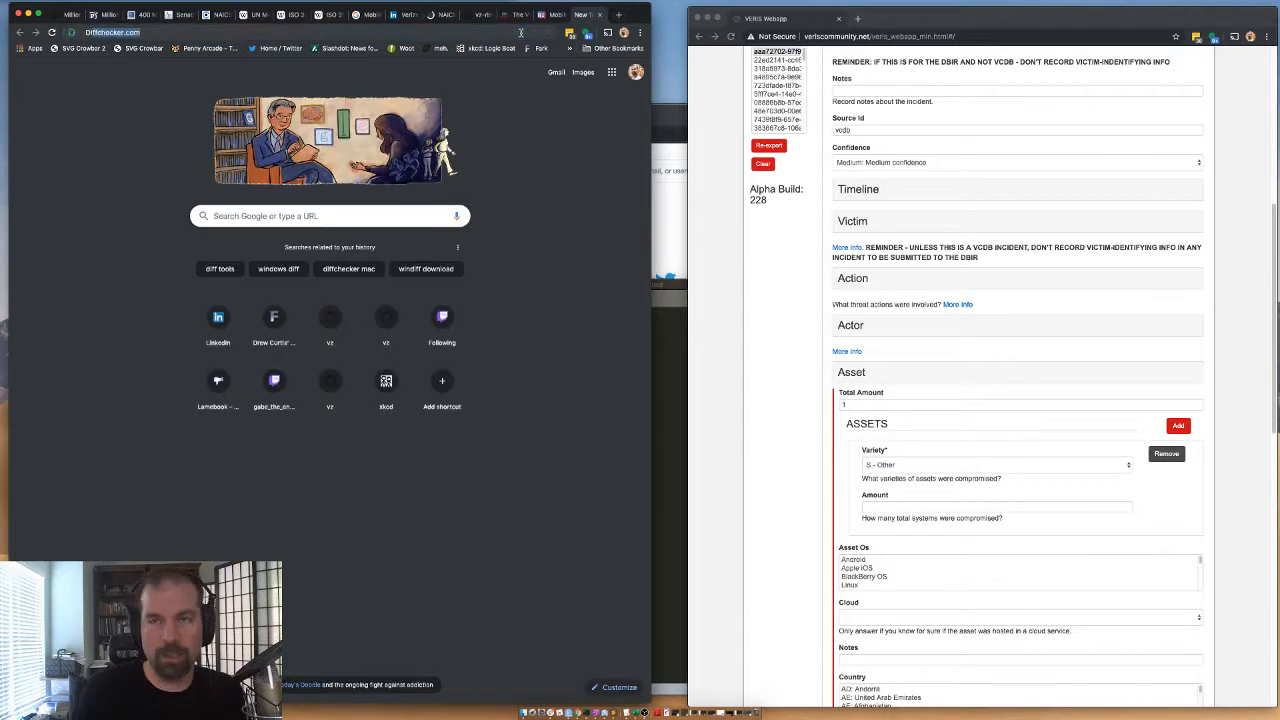
text(icom protocol)
key(Return)
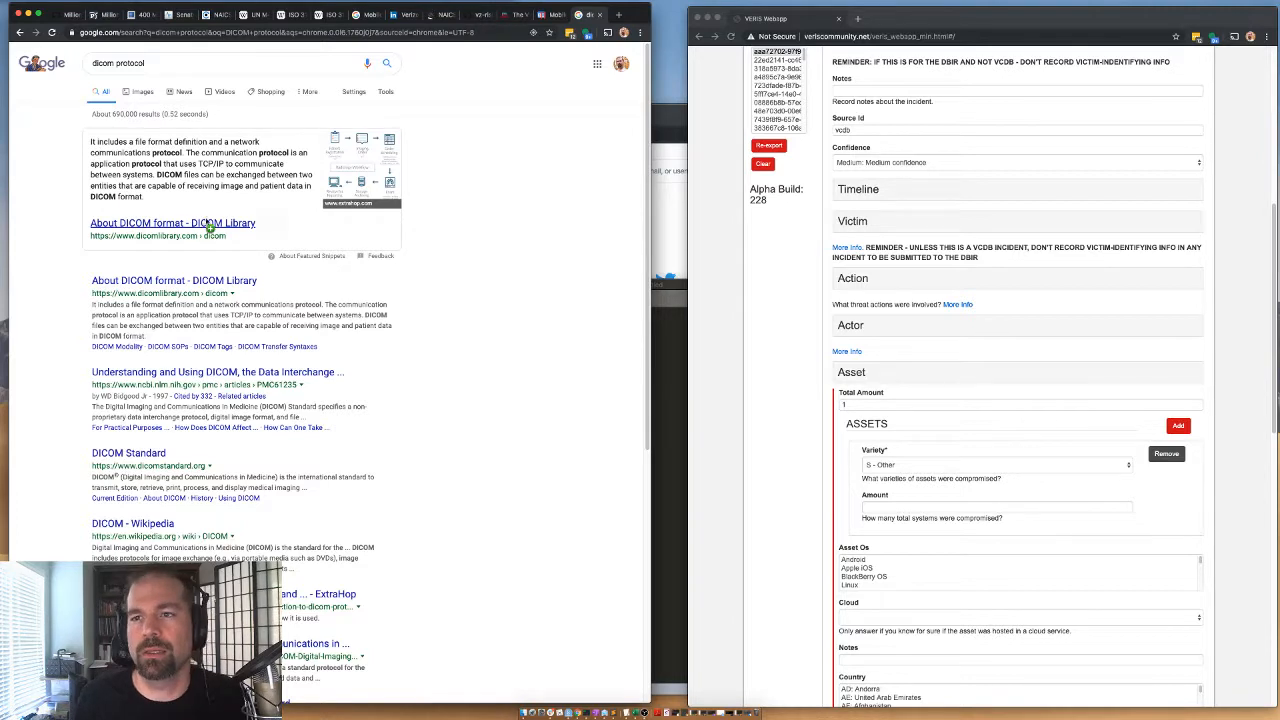
click(213, 228)
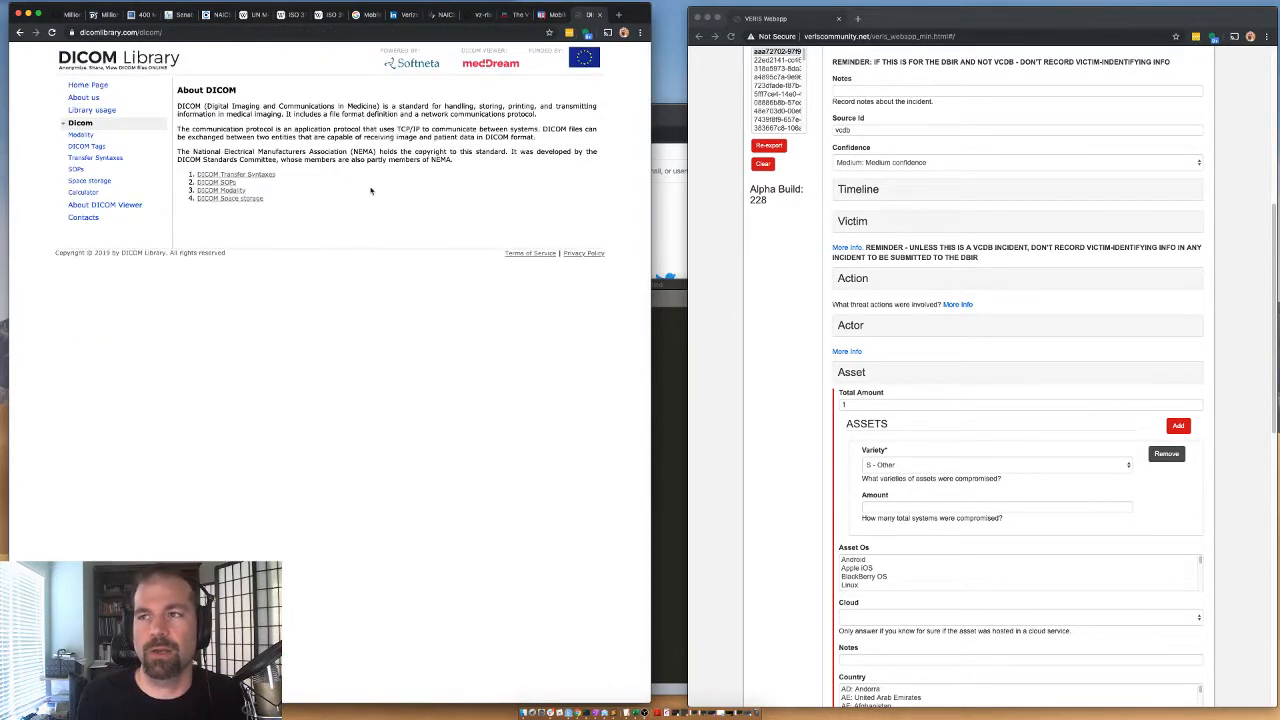
Return to the search results and examine the DICOM network stack and radiology workflow diagrams among the images.
click(19, 32)
click(383, 178)
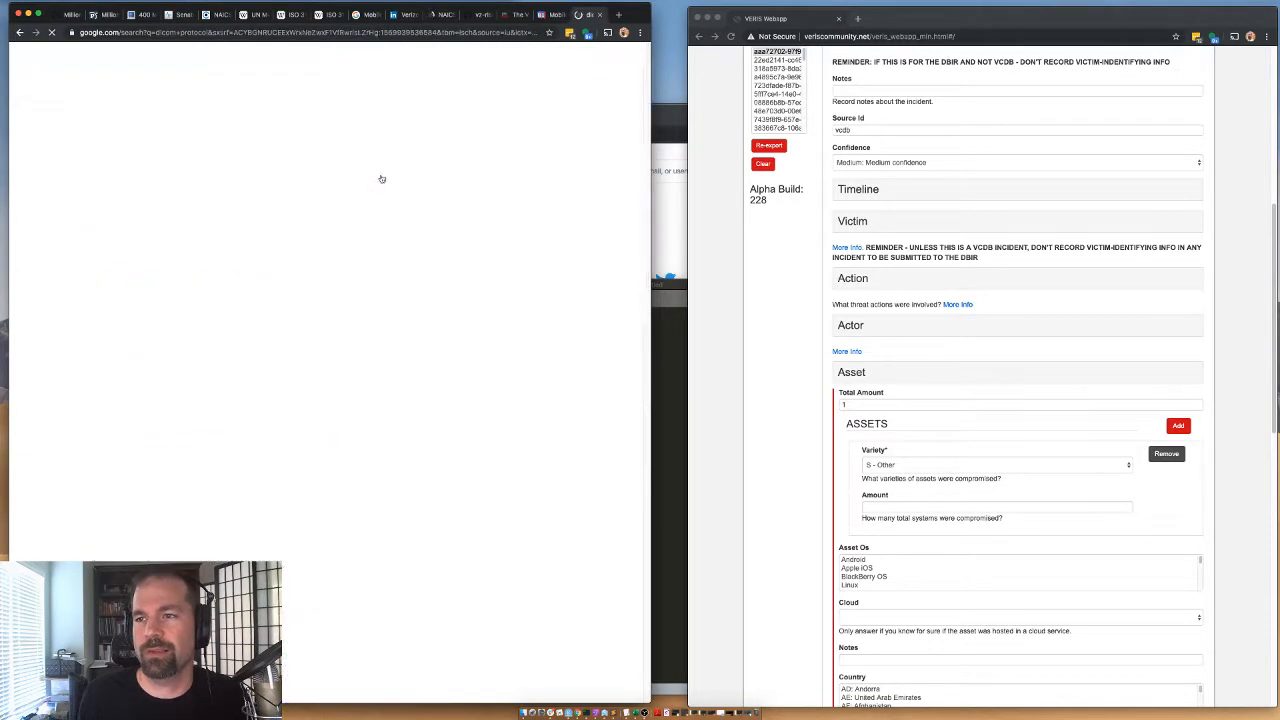
click(50, 190)
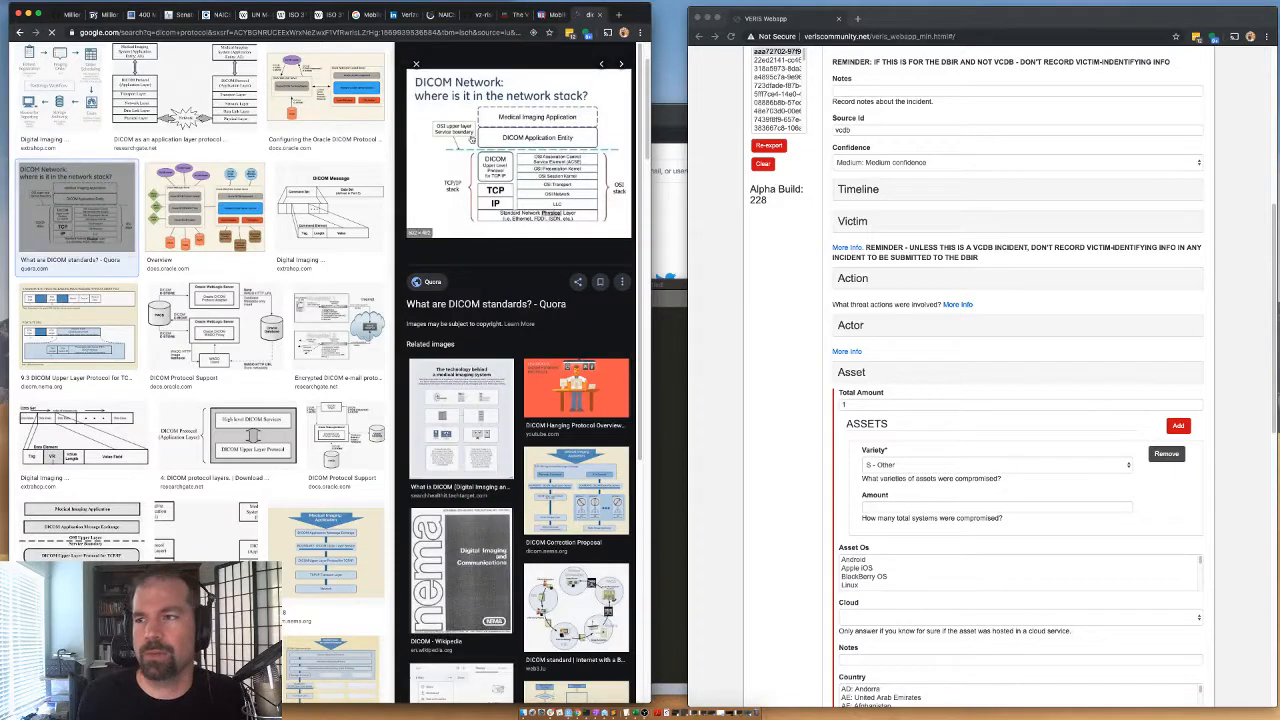
click(40, 118)
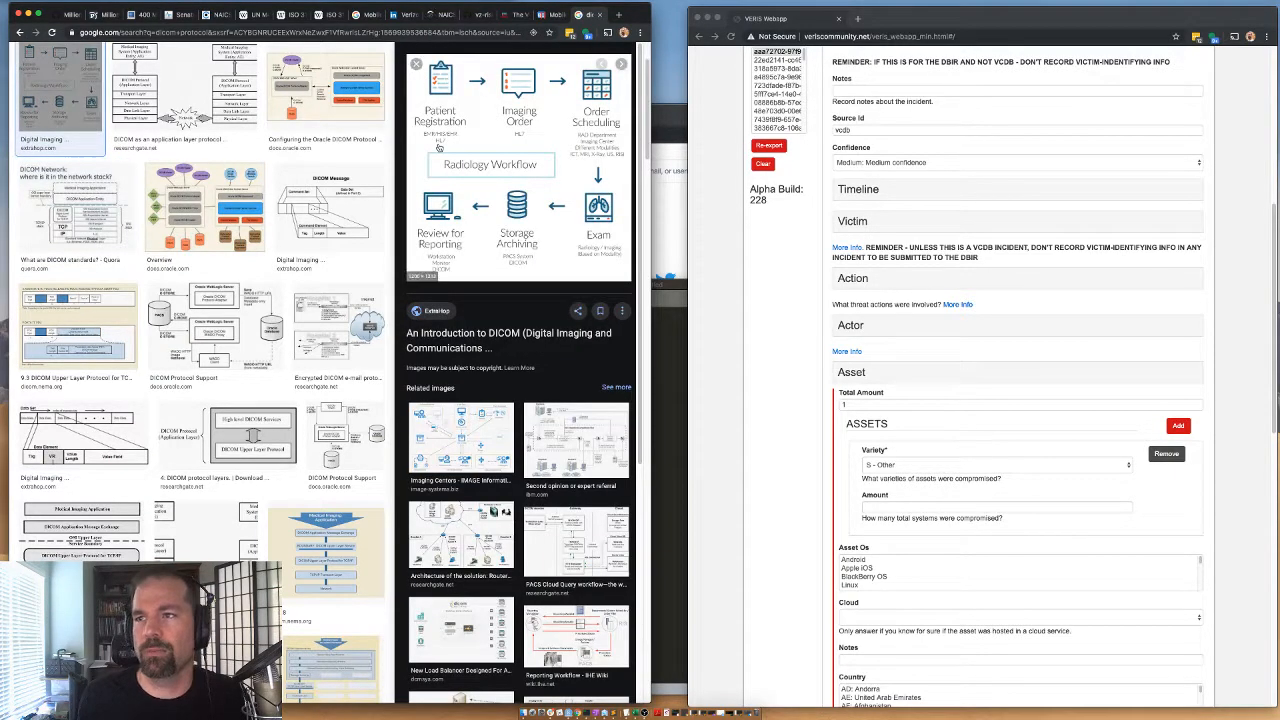
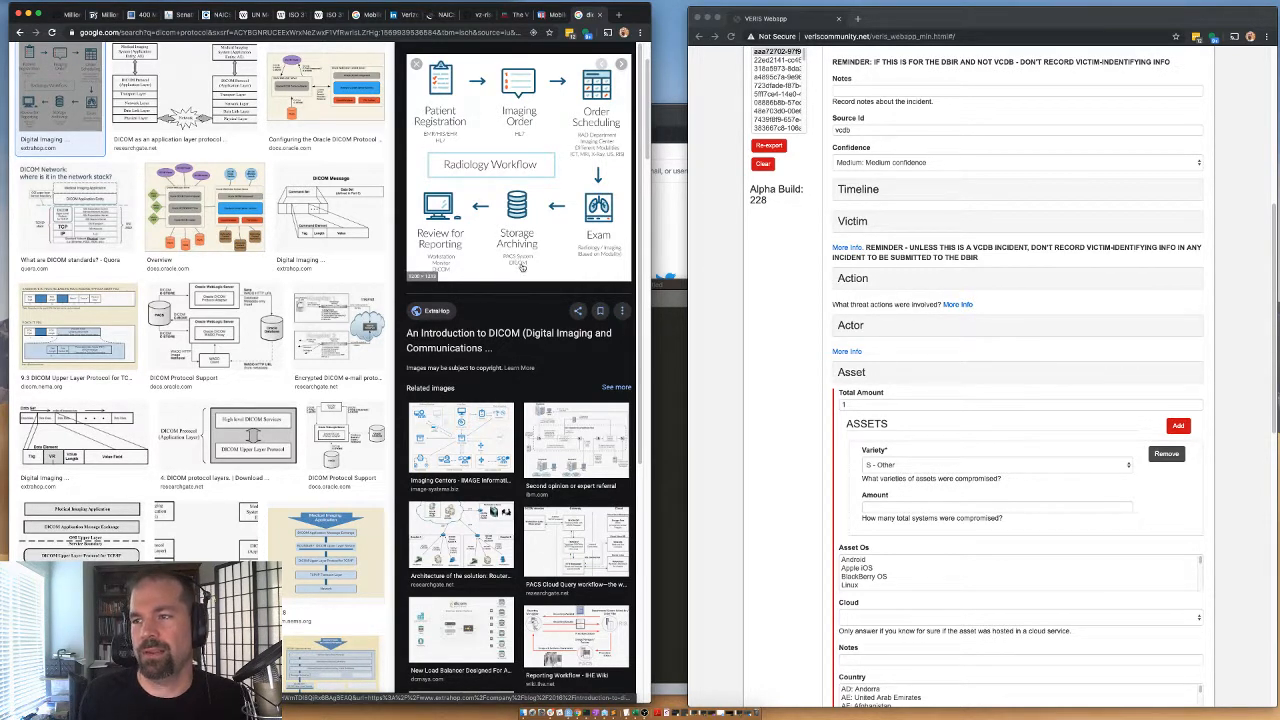
Search the web for "pacs server" and read the definition of a PACS server in the results.
click(289, 33)
text(pacs server)
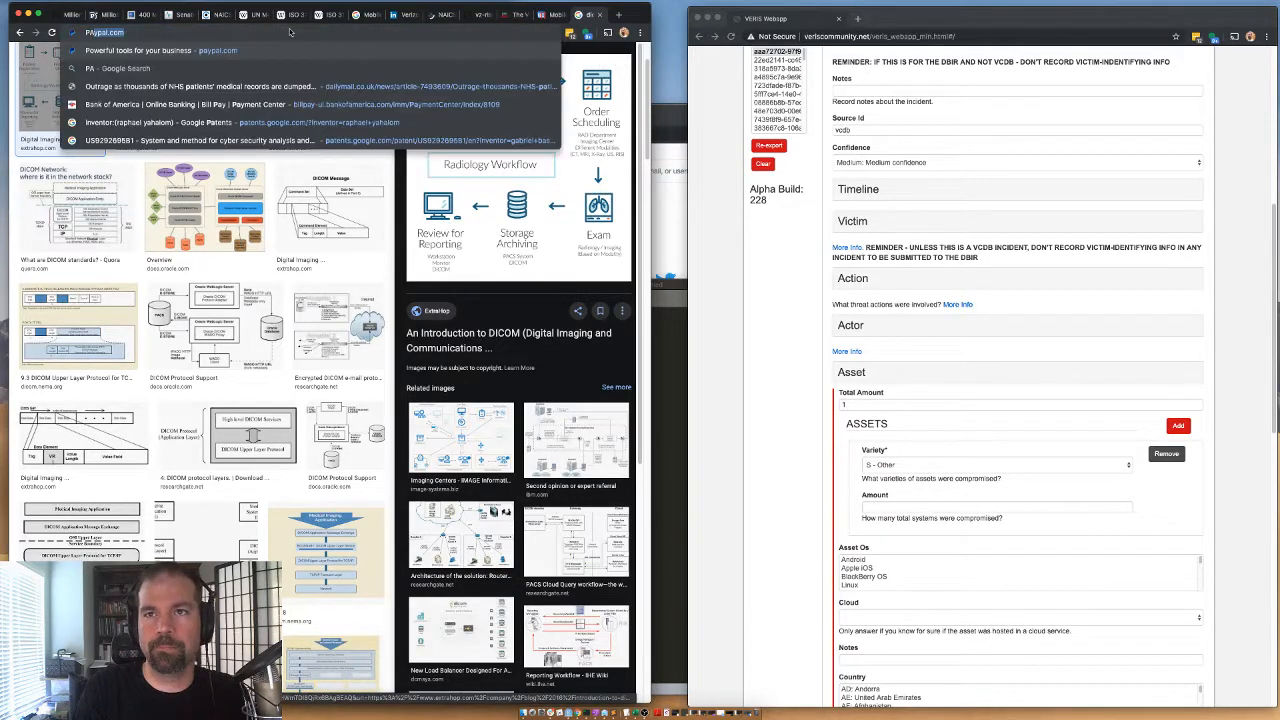
key(Return)
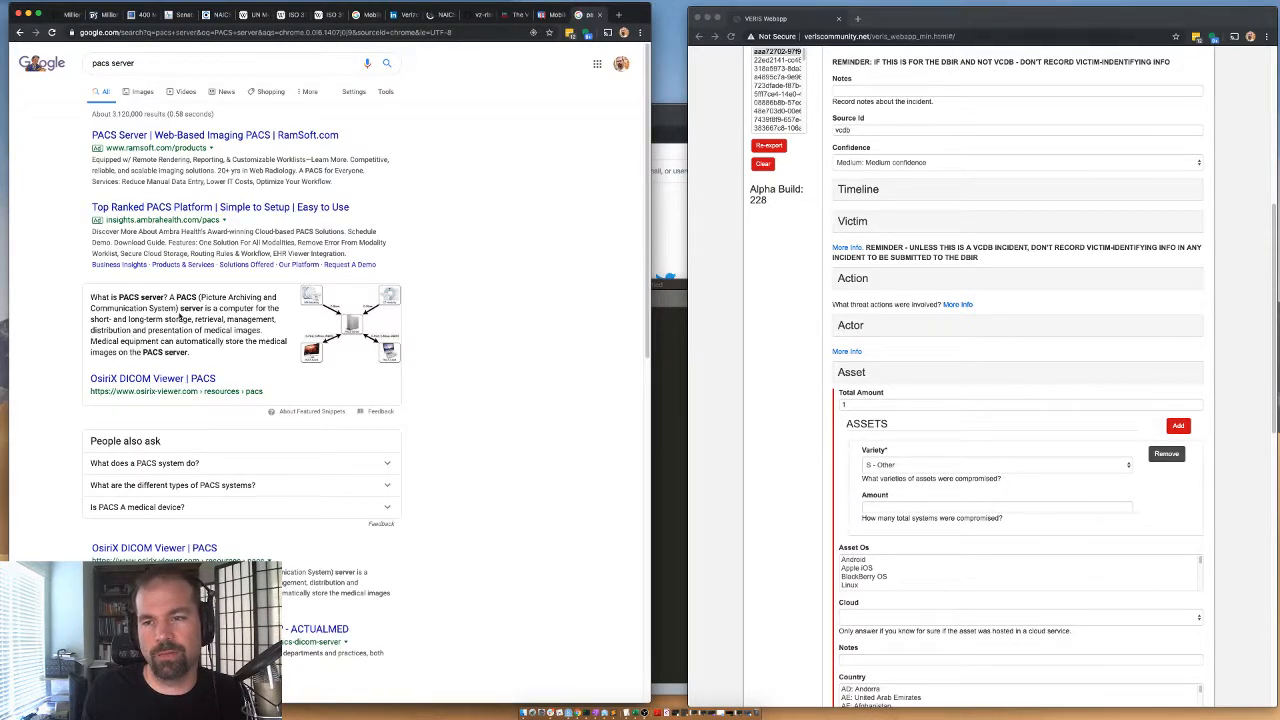
drag(203, 307, 176, 297)
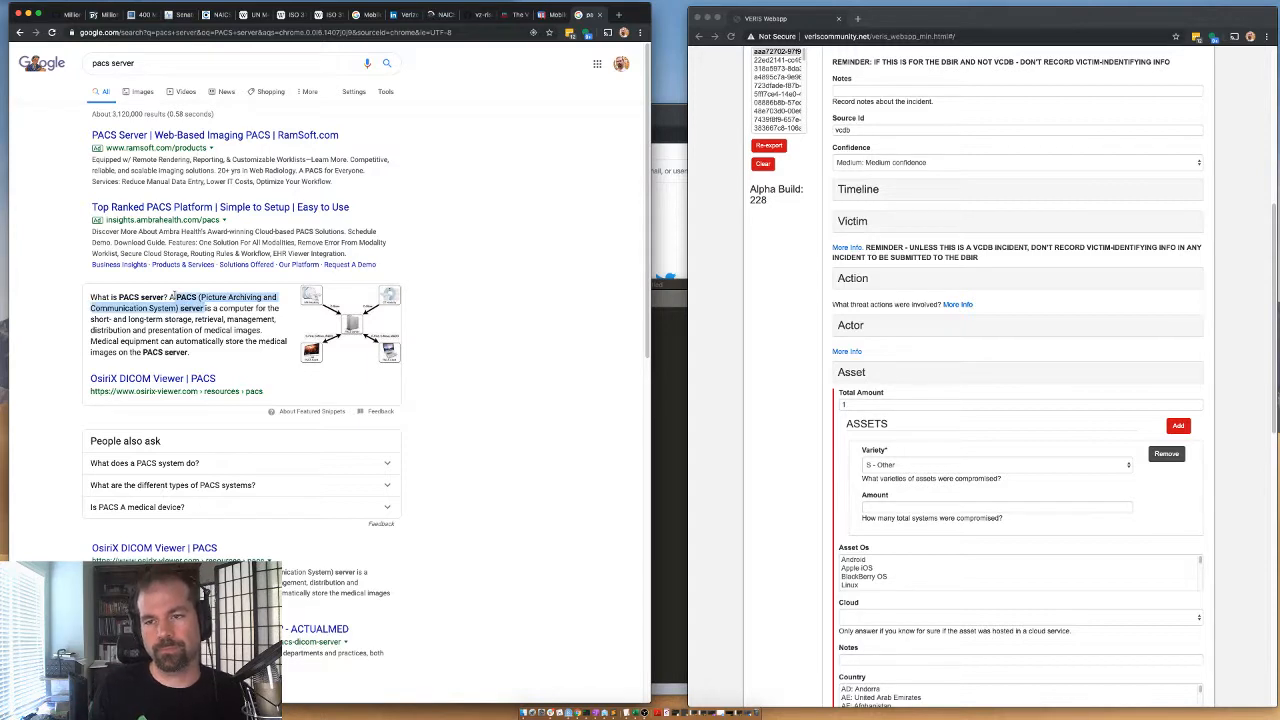
click(193, 339)
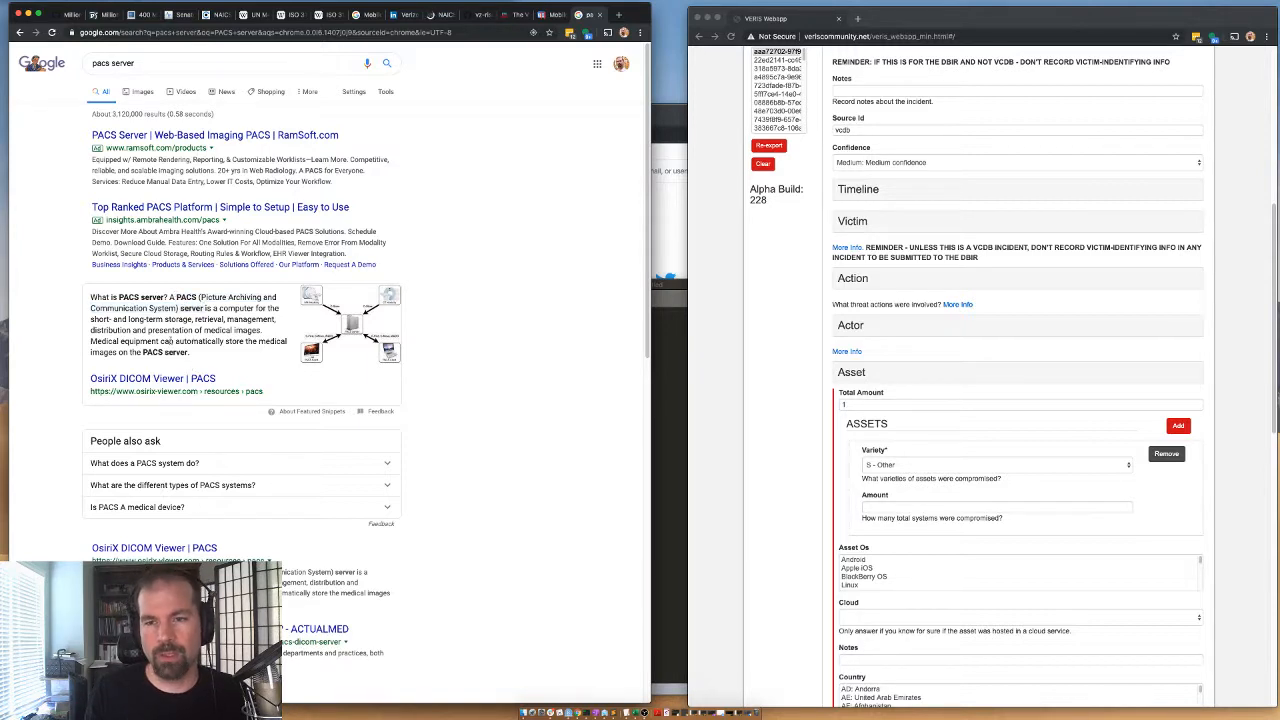
drag(173, 297, 206, 311)
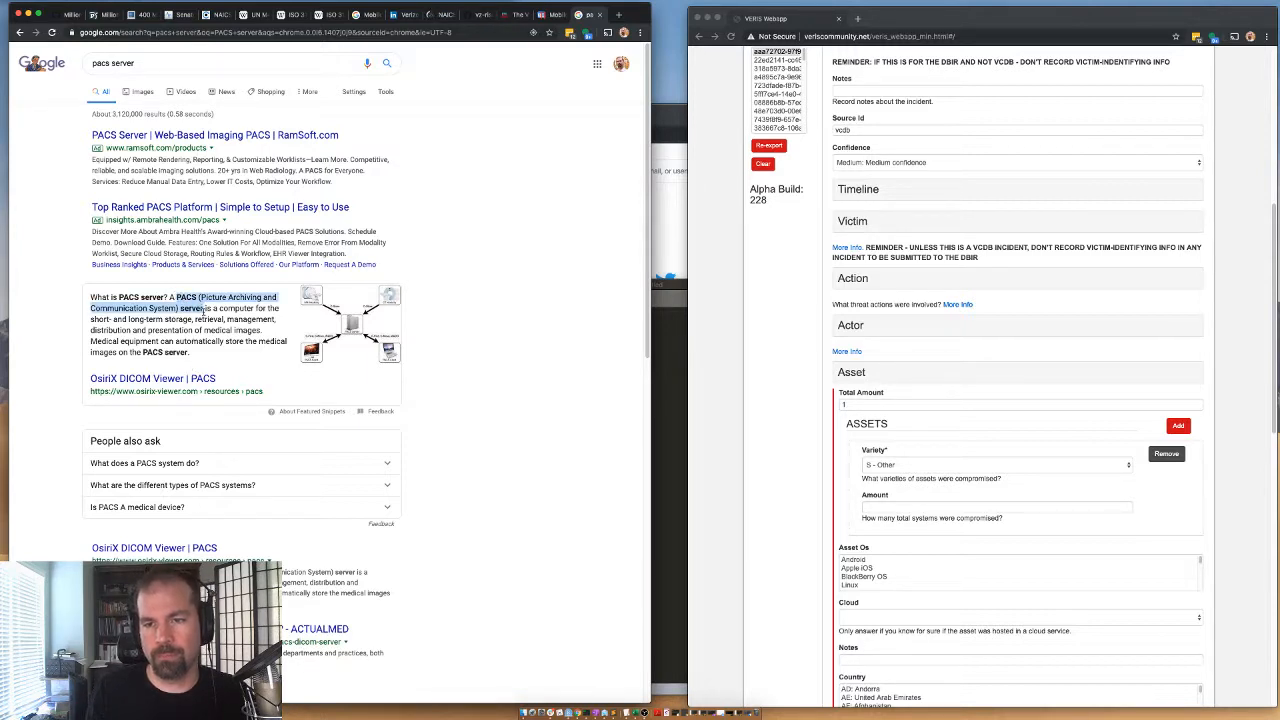
right_click(196, 379)
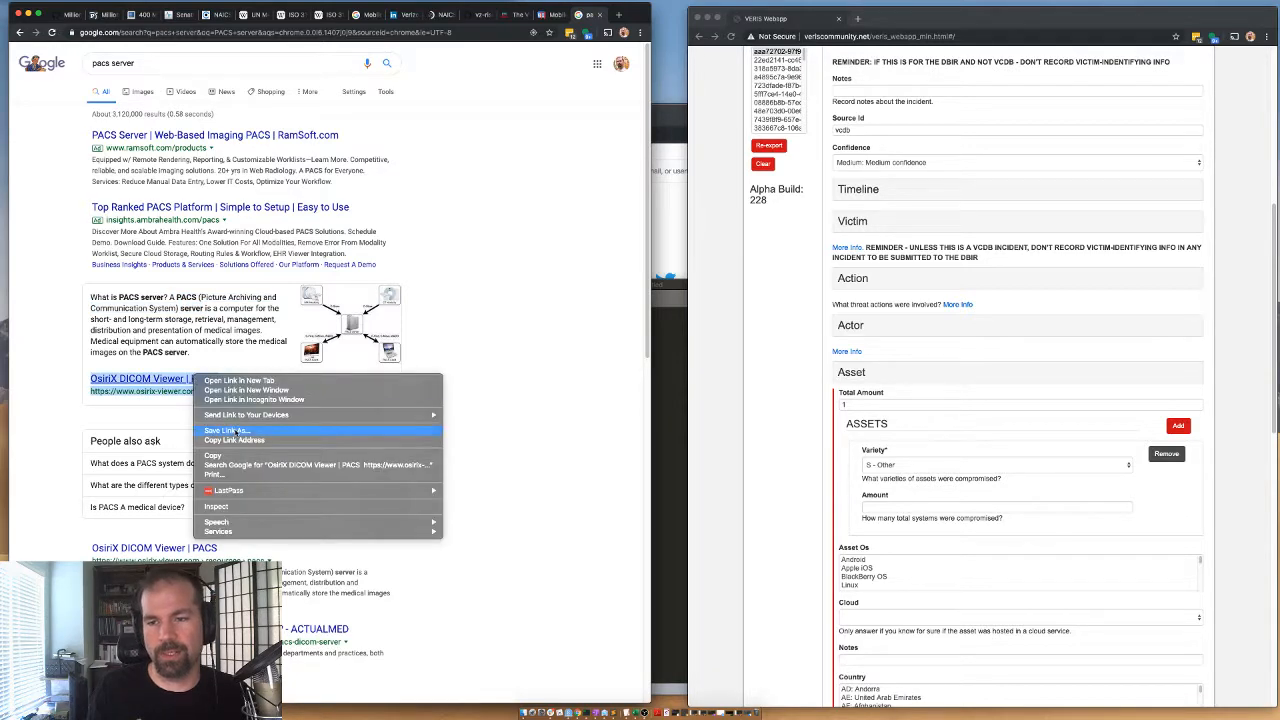
click(235, 441)
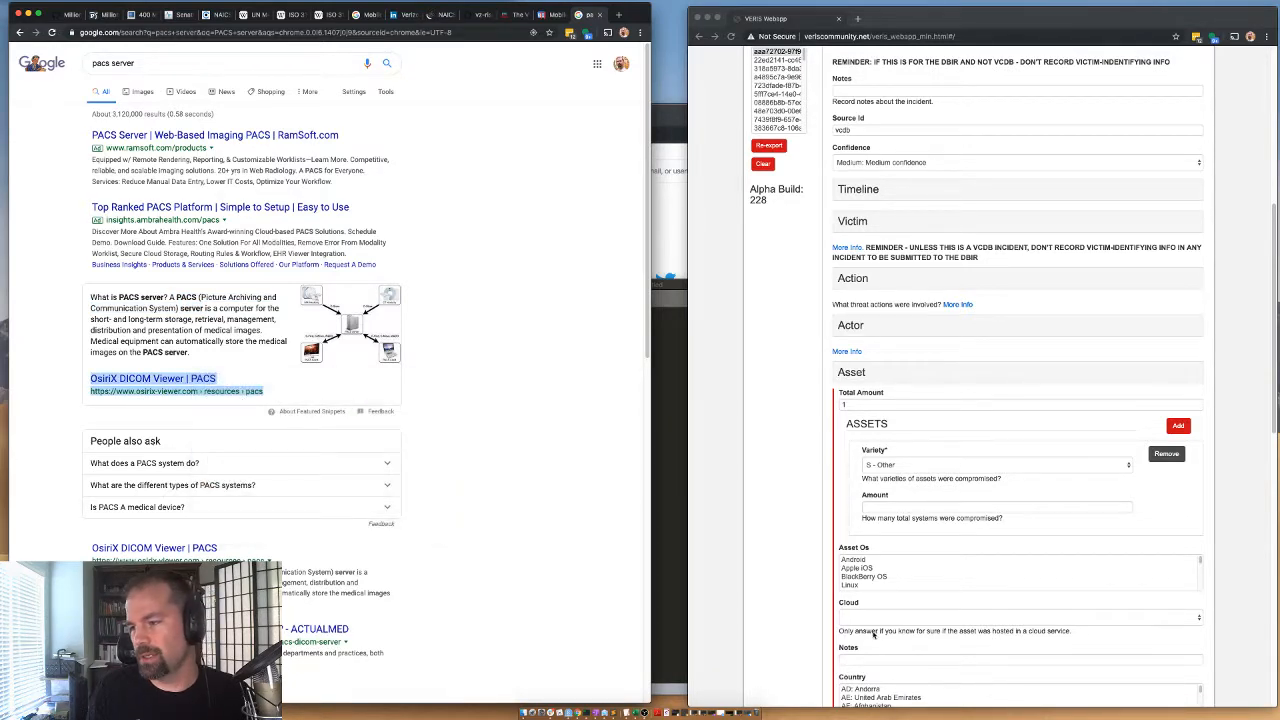
scroll(860, 648, down, 1)
click(860, 625)
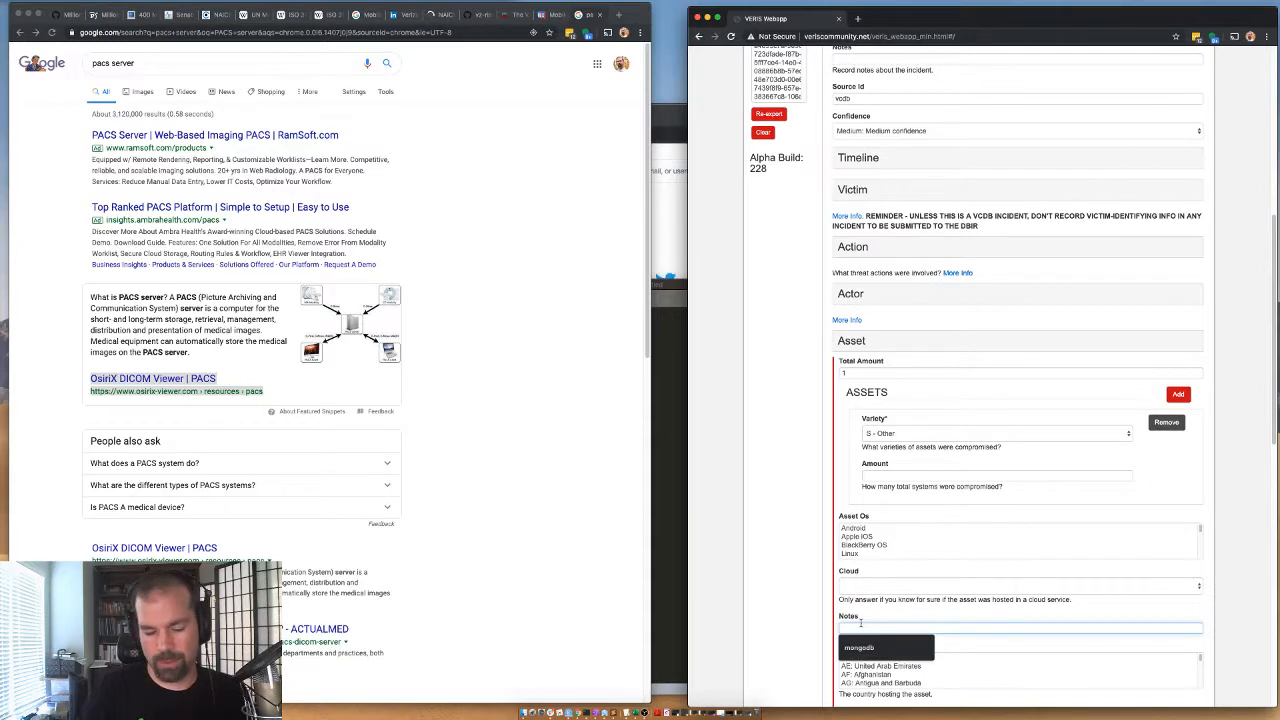
text(PACS server.)
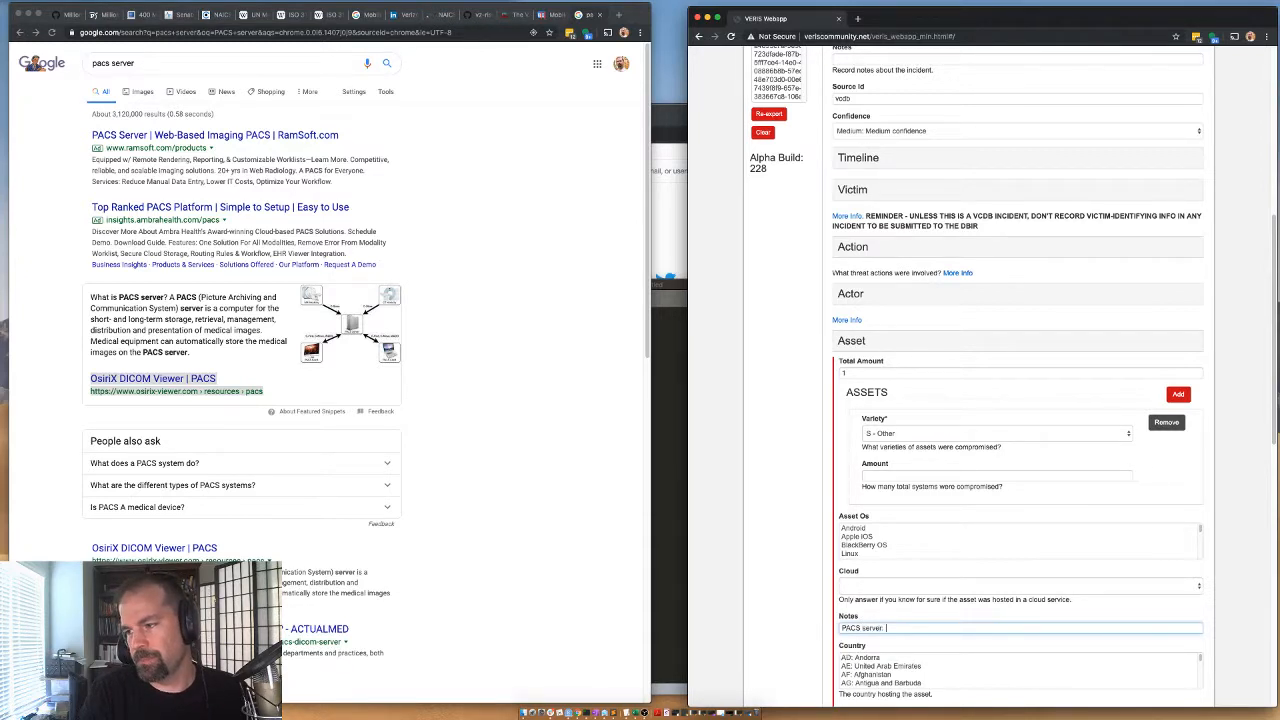
key(super+v)
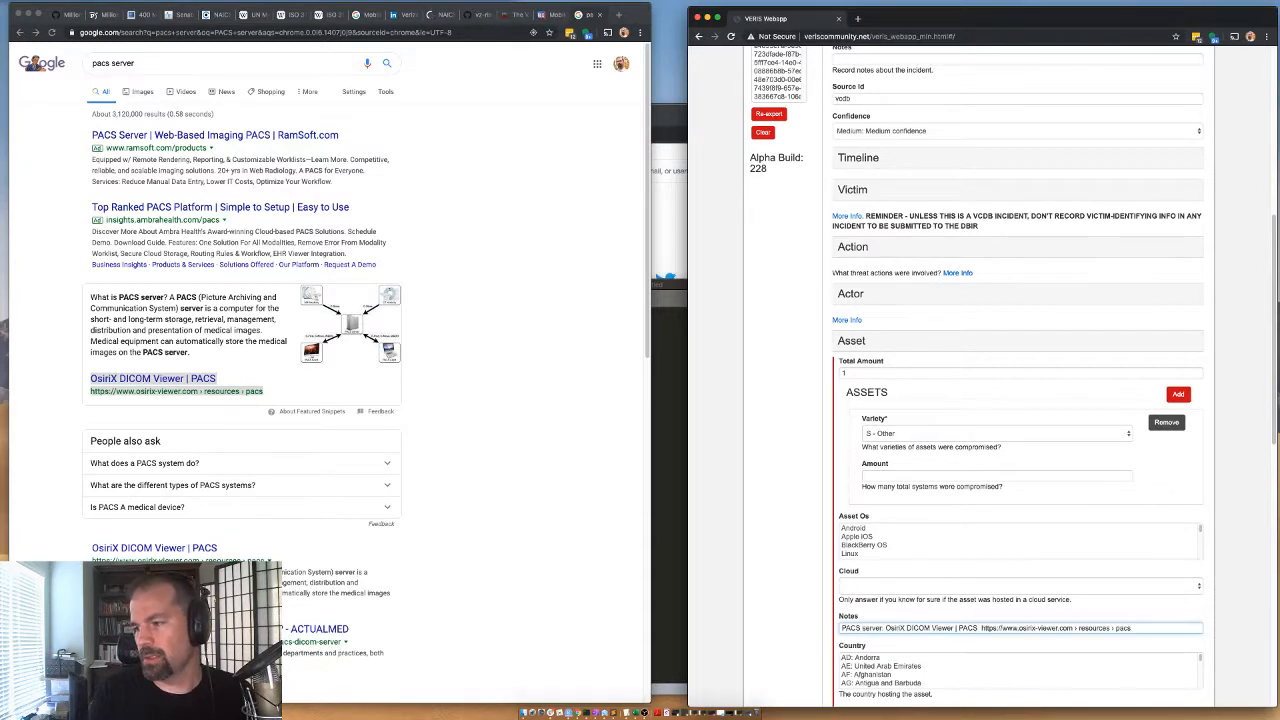
drag(978, 628, 883, 628)
key(BackSpace)
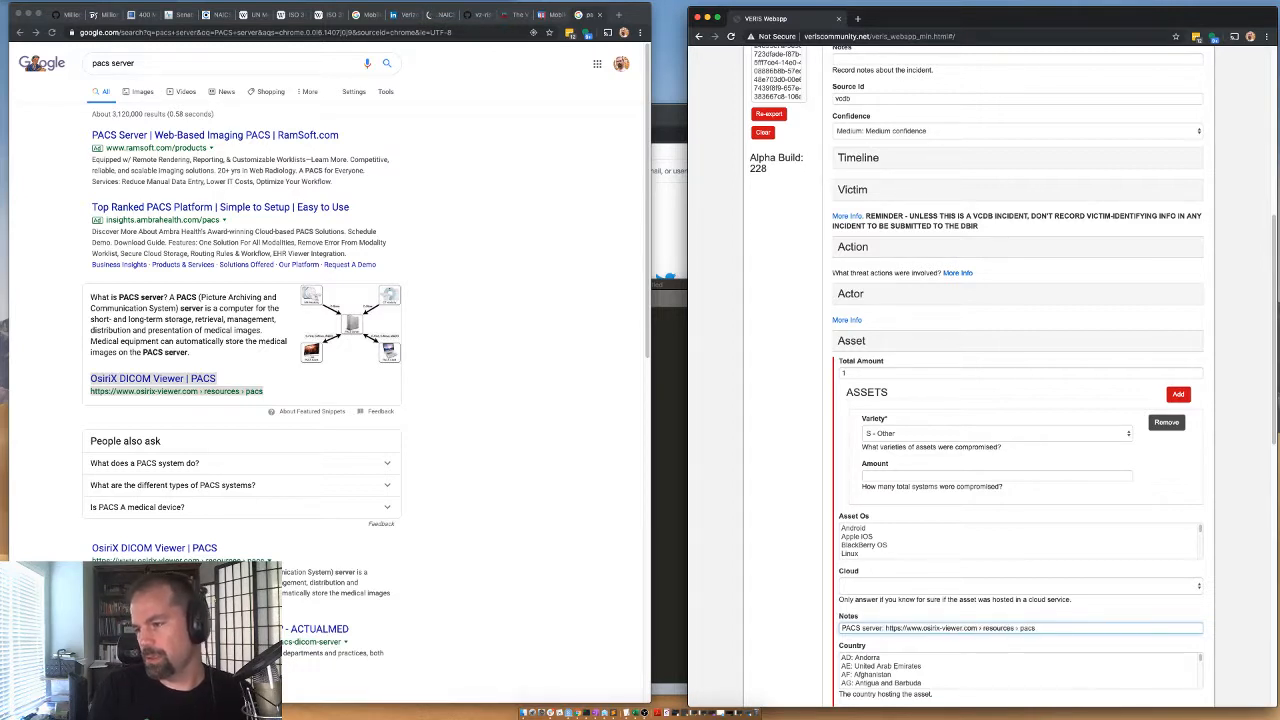
Set the S - Other asset's amount to 1 and look over the other PACS server search results.
click(885, 477)
text(1)
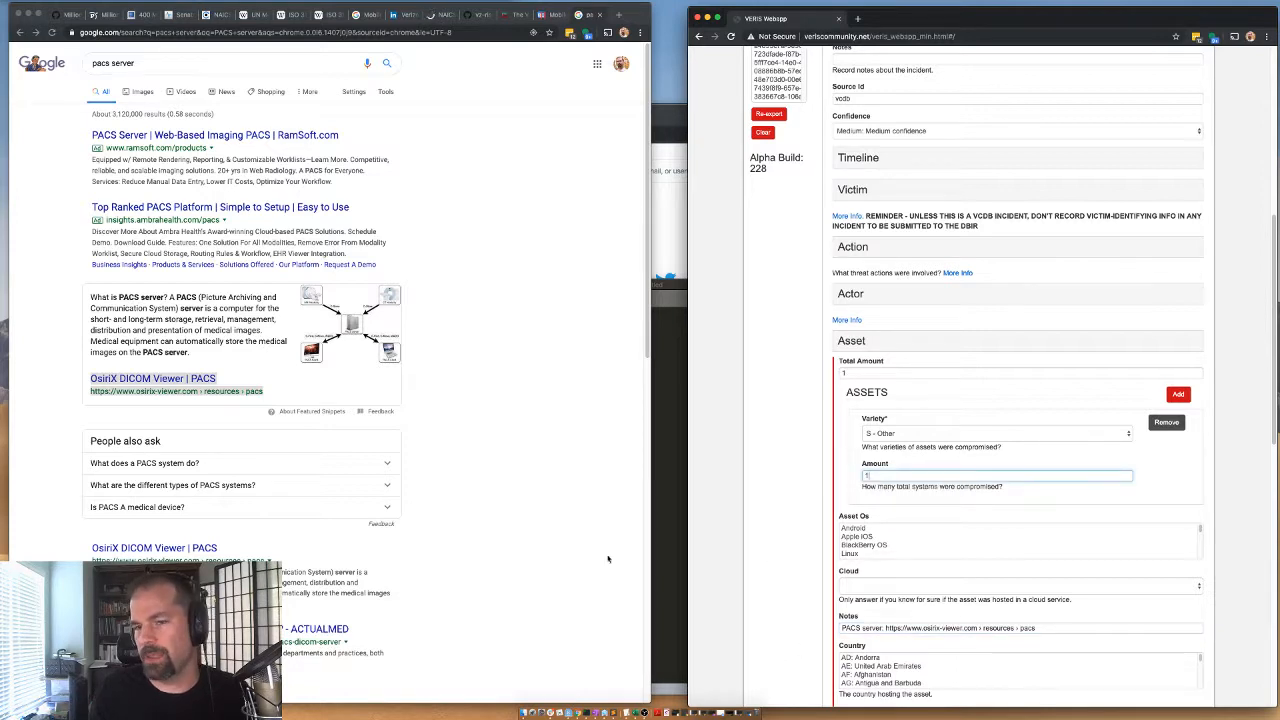
triple_click(133, 381)
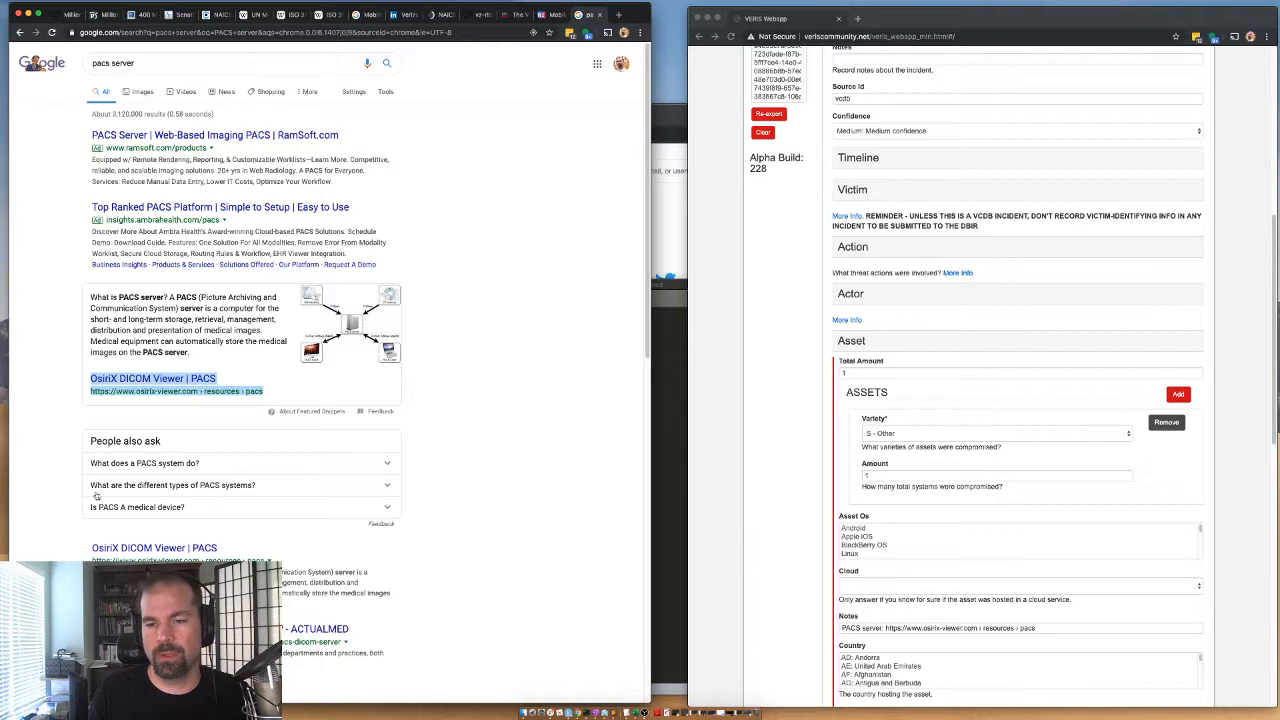
scroll(97, 497, down, 1)
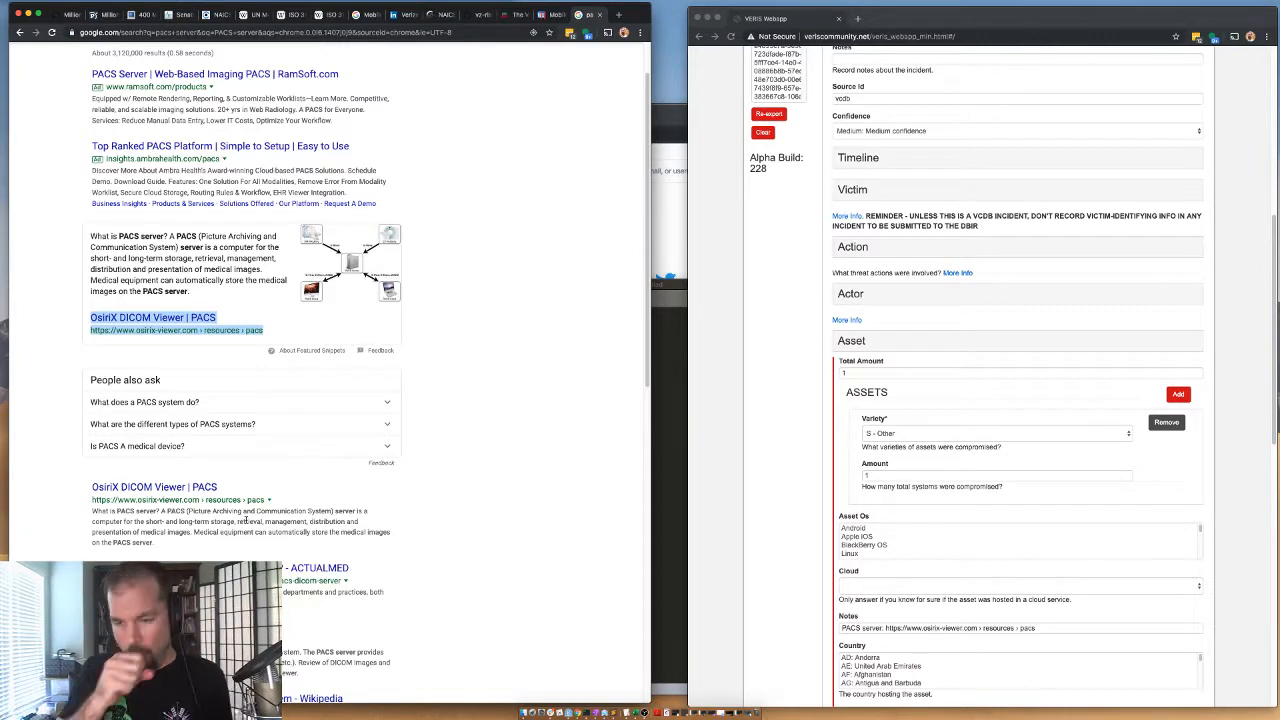
Insert "Picture Archiving and Communication System (PACS) servers speaking" before "an old medical imaging sharing protocol" in the incident summary.
scroll(864, 224, up, 5)
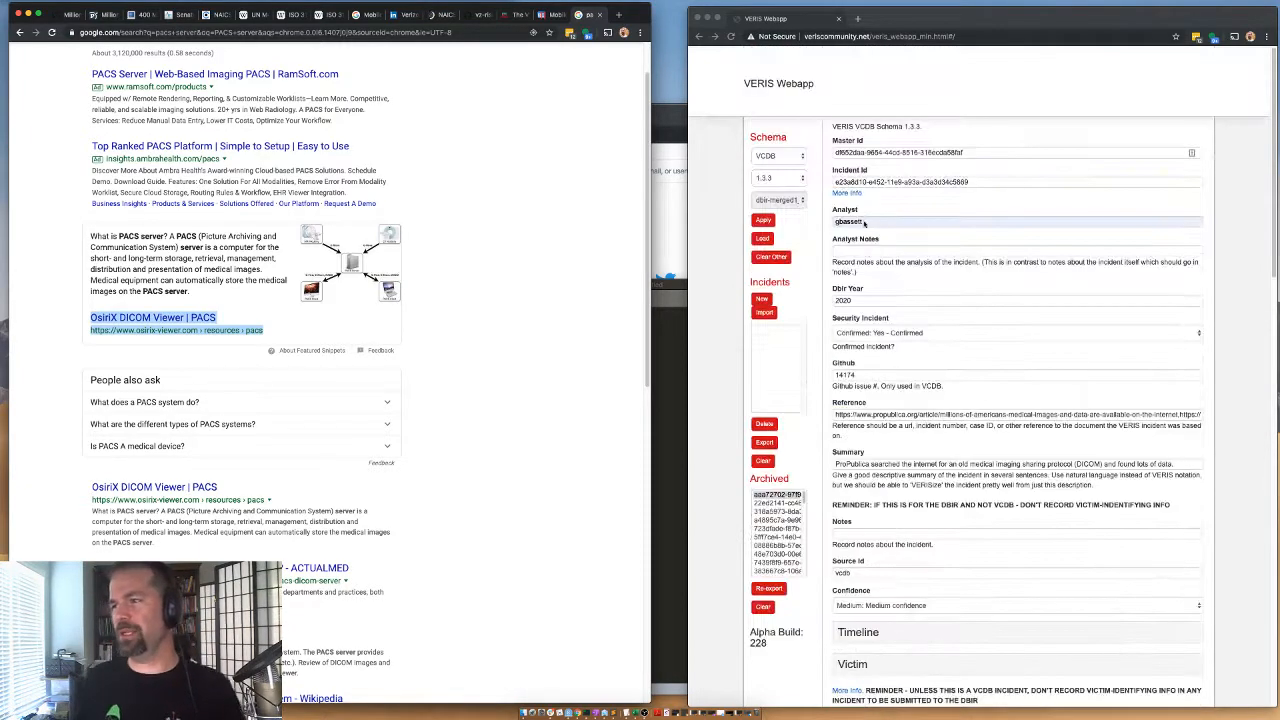
click(879, 469)
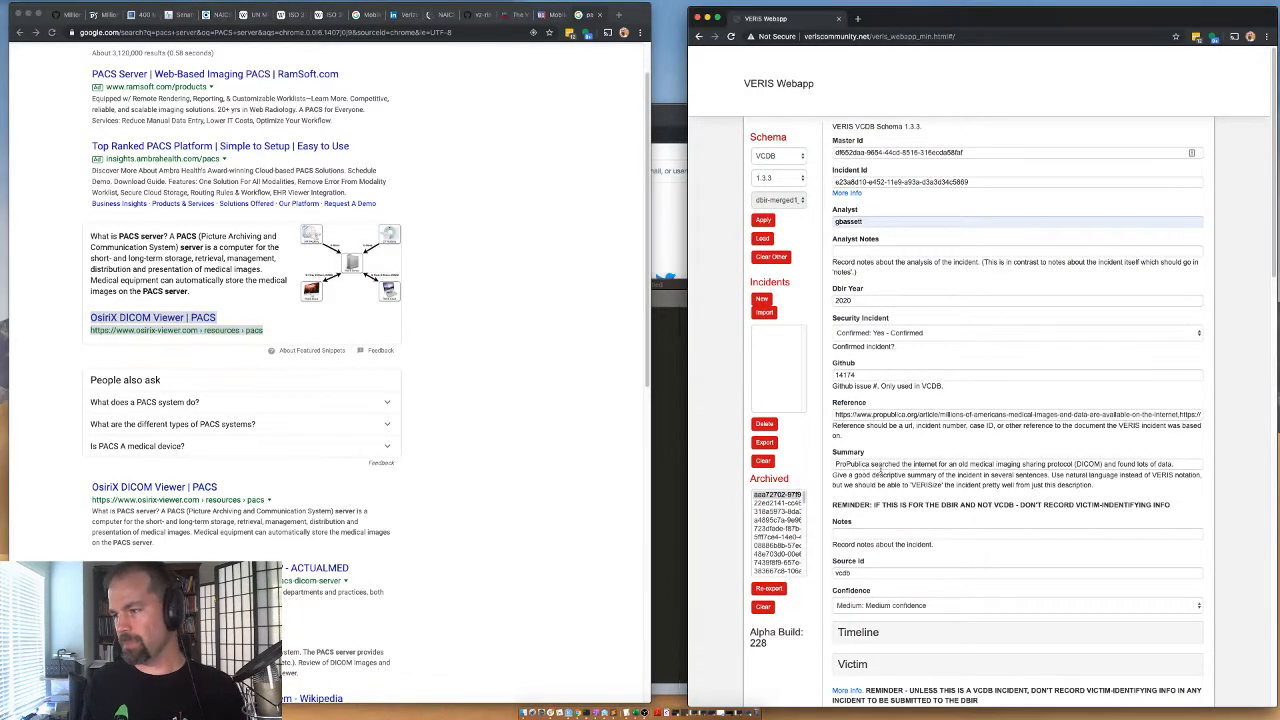
double_click(1107, 464)
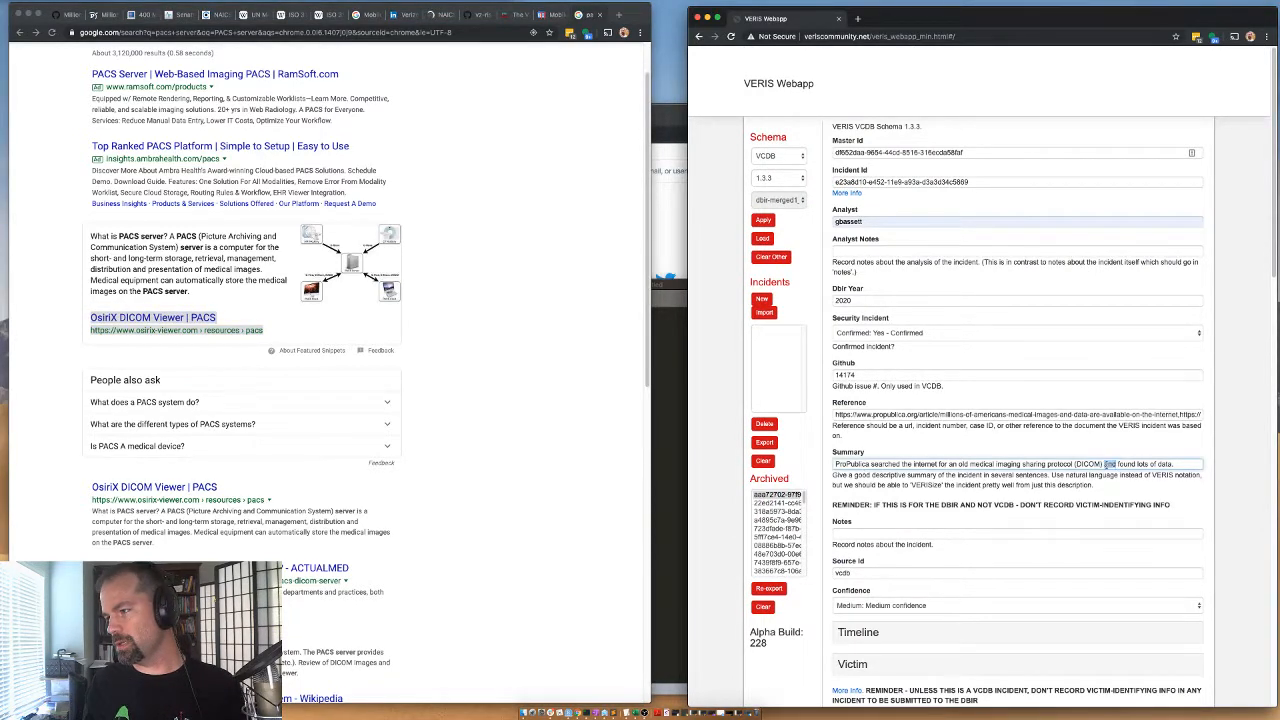
click(1118, 465)
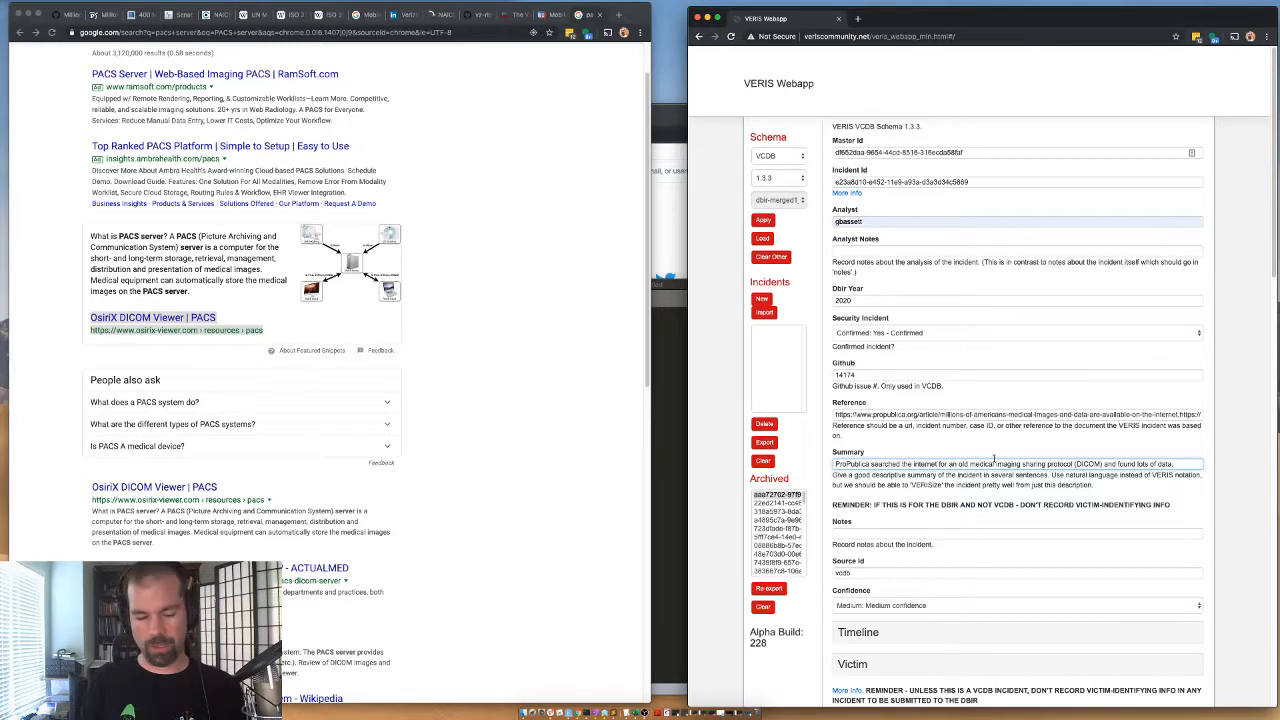
text(P)
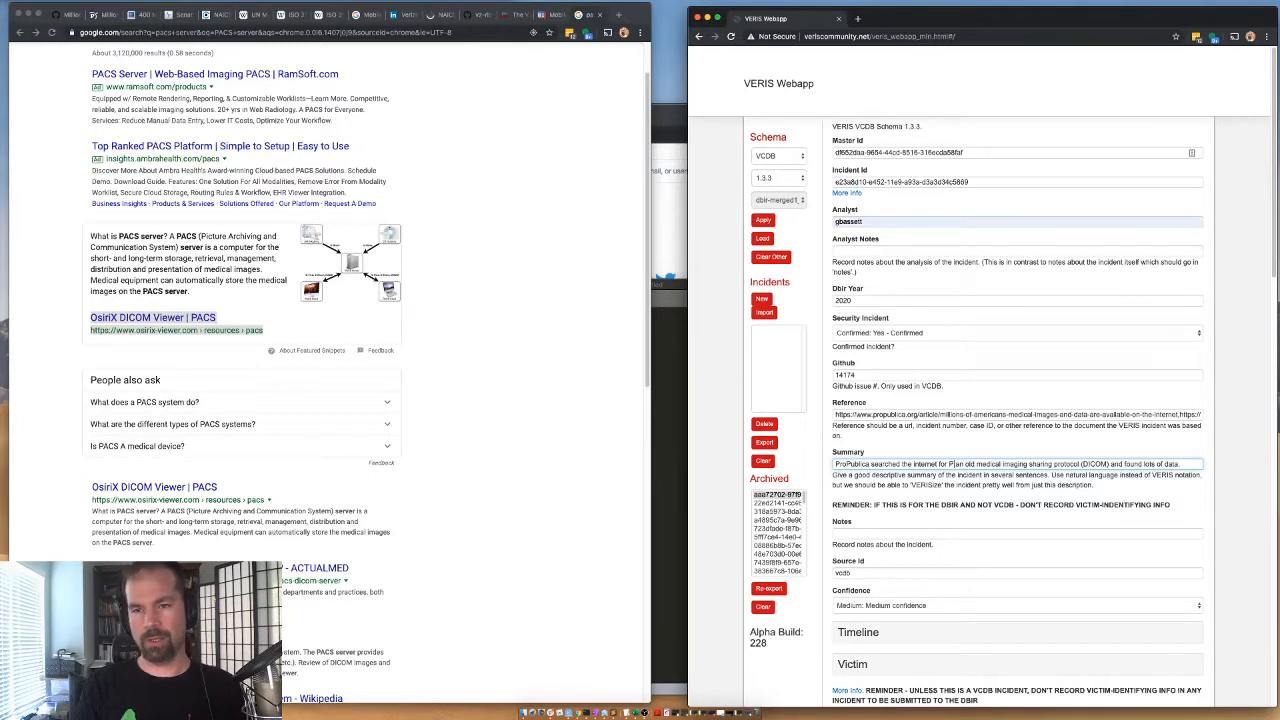
text(icture Arc)
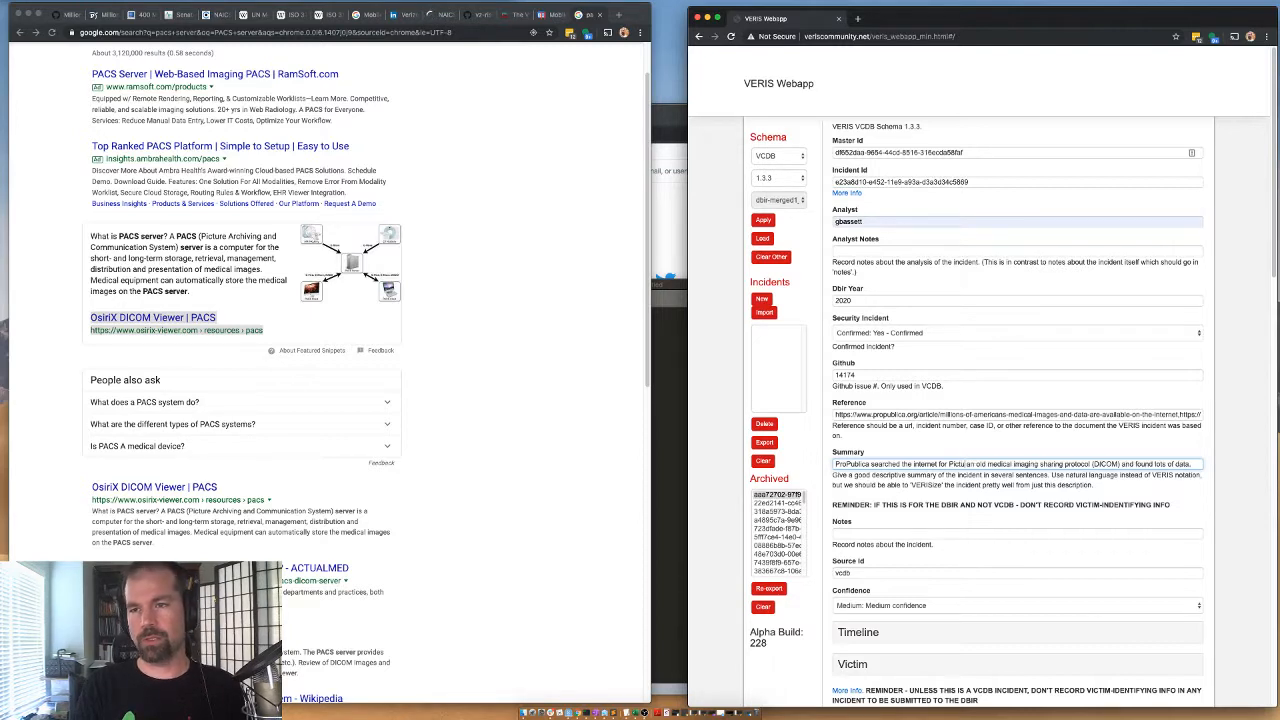
text(hiving and Commun)
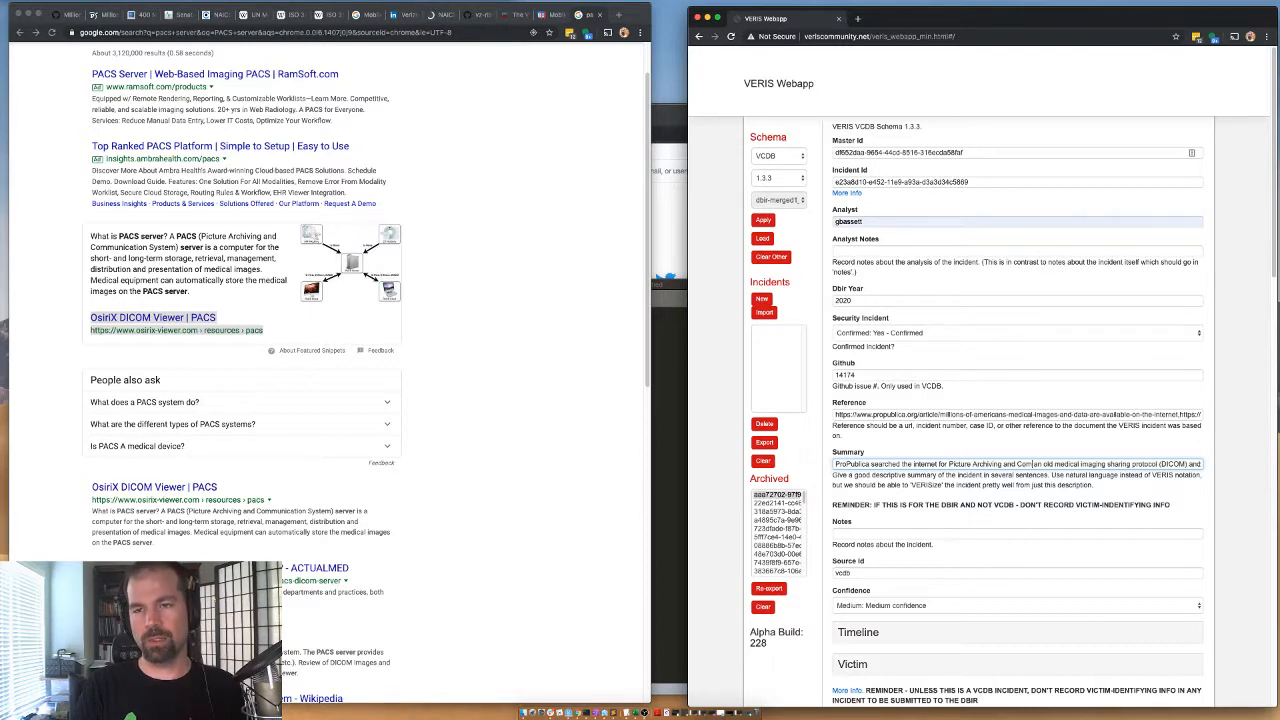
text(ication System serv)
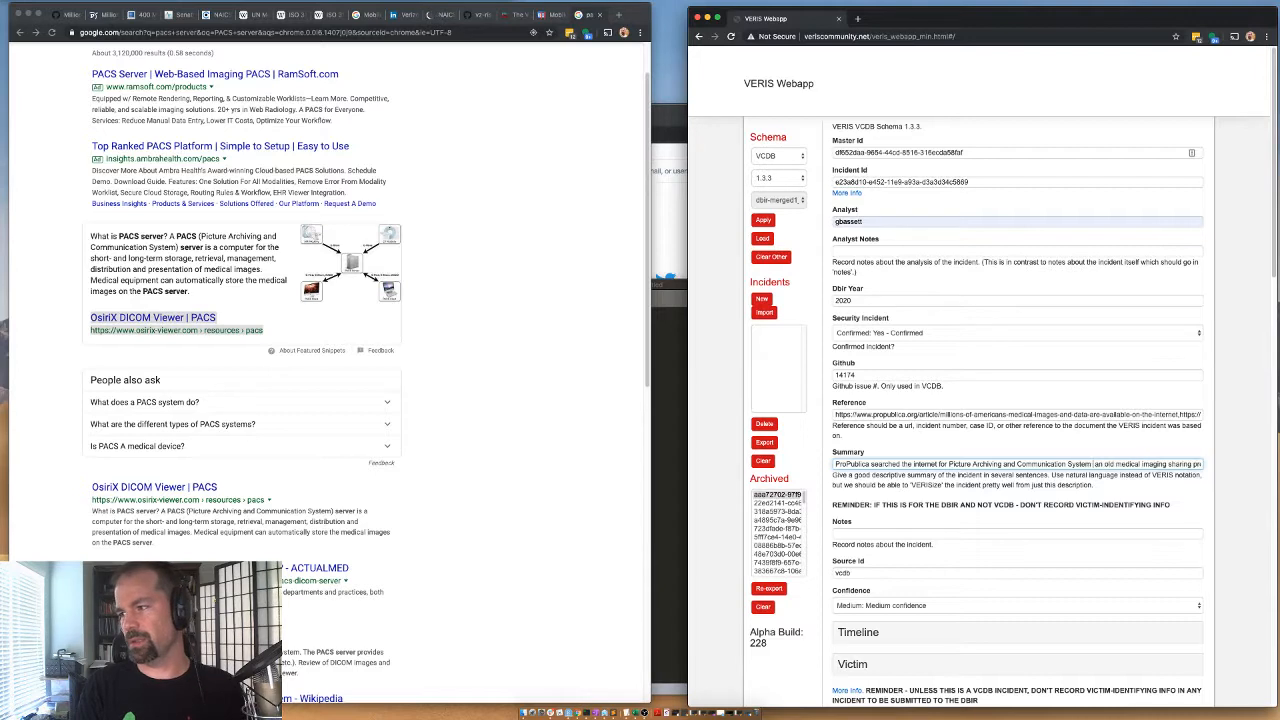
text(ers)
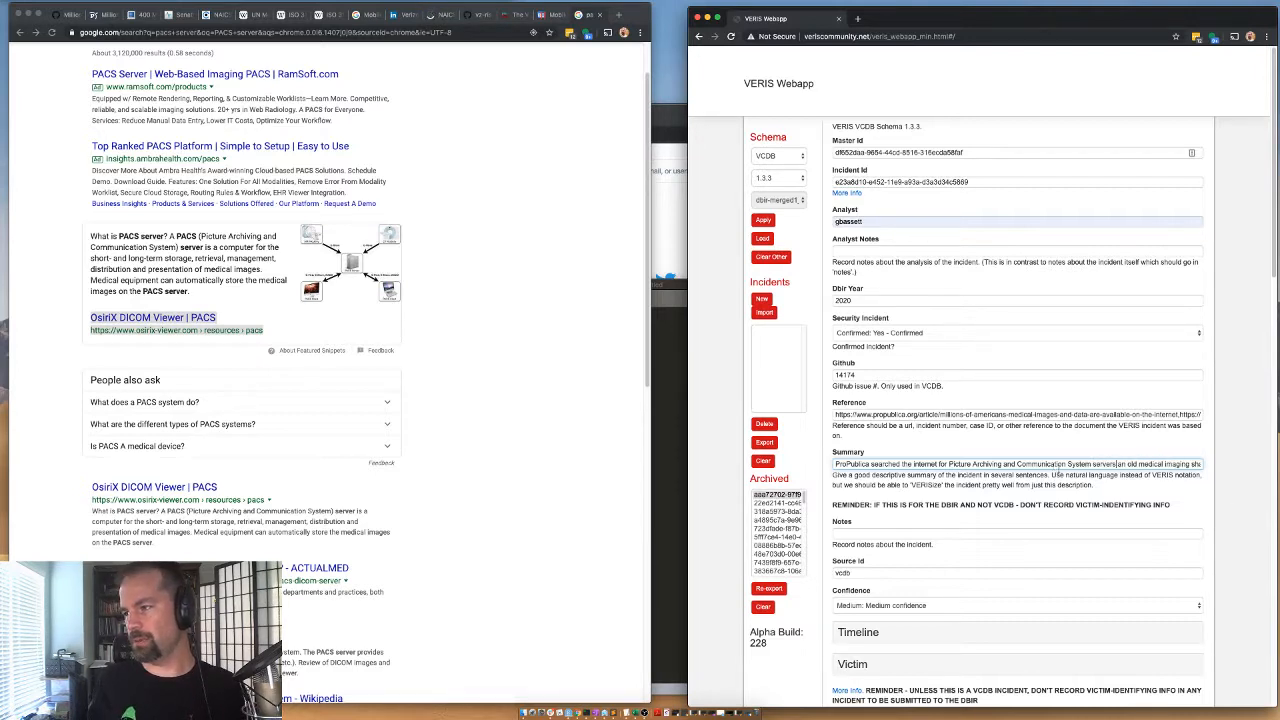
key(BackSpace)
key(BackSpace)
key(BackSpace)
key(BackSpace)
key(BackSpace)
key(BackSpace)
key(BackSpace)
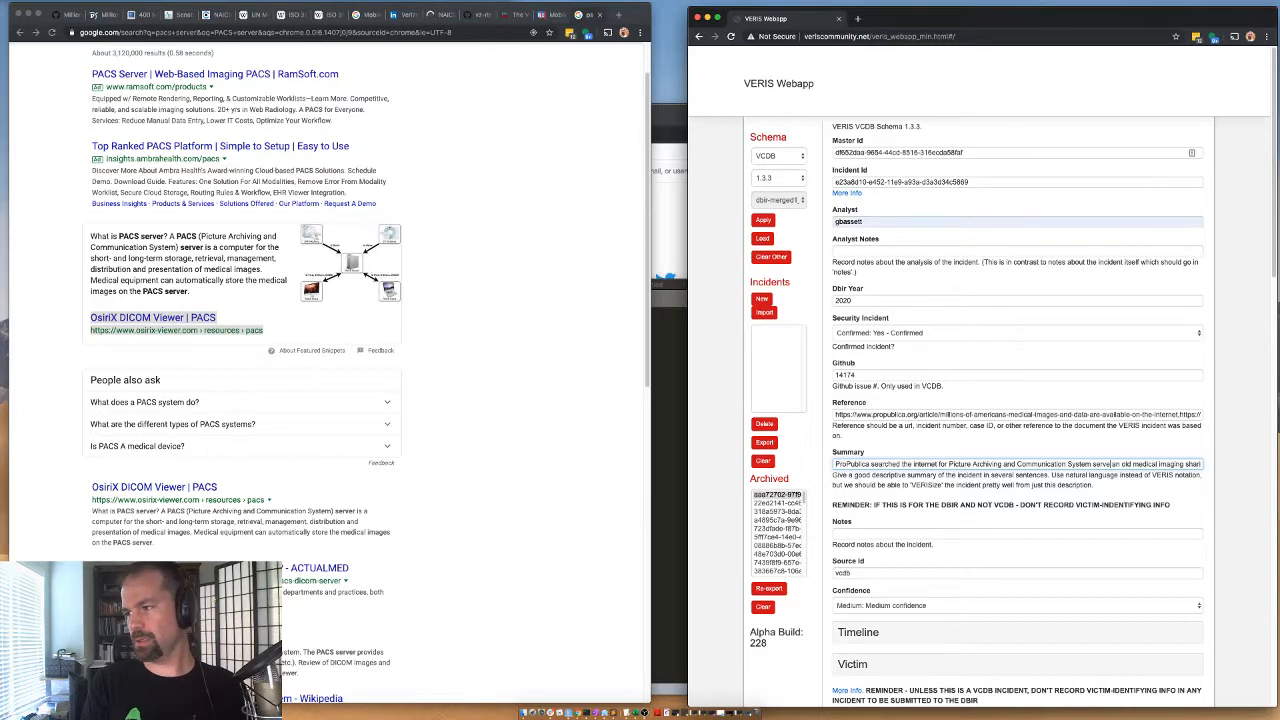
text((PACS) server)
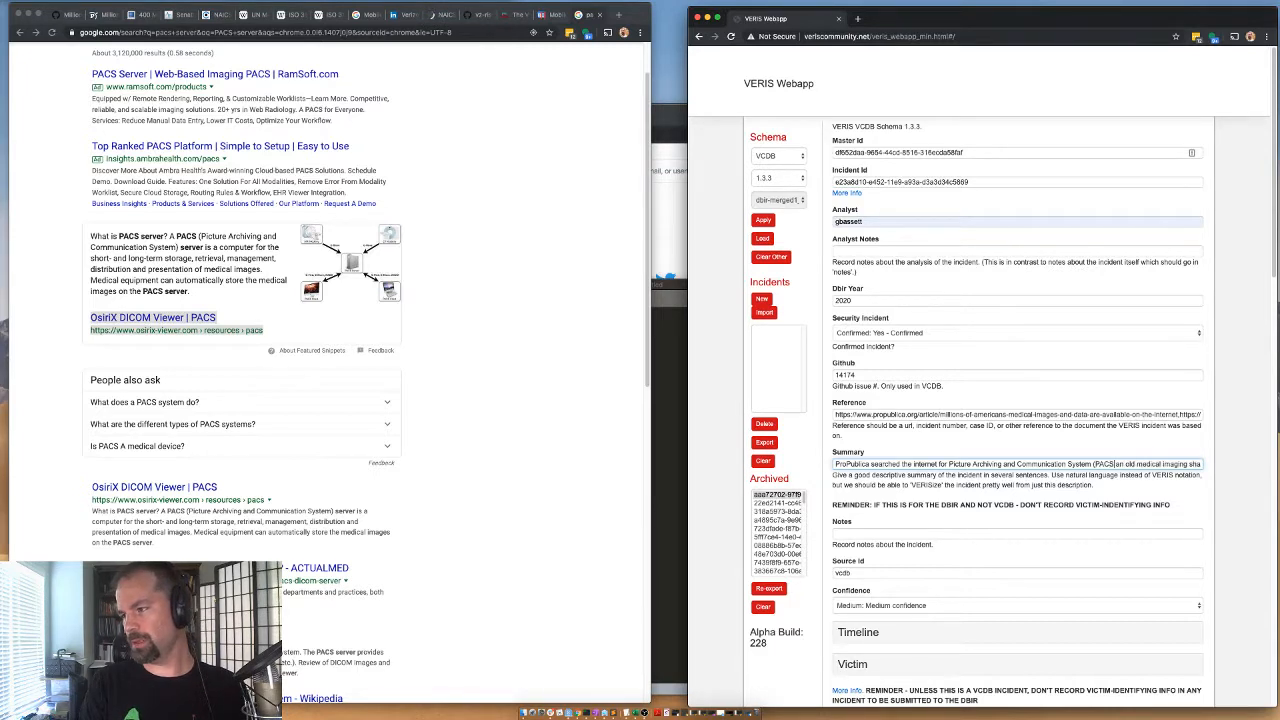
key(BackSpace)
key(BackSpace)
key(BackSpace)
key(BackSpace)
key(BackSpace)
key(BackSpace)
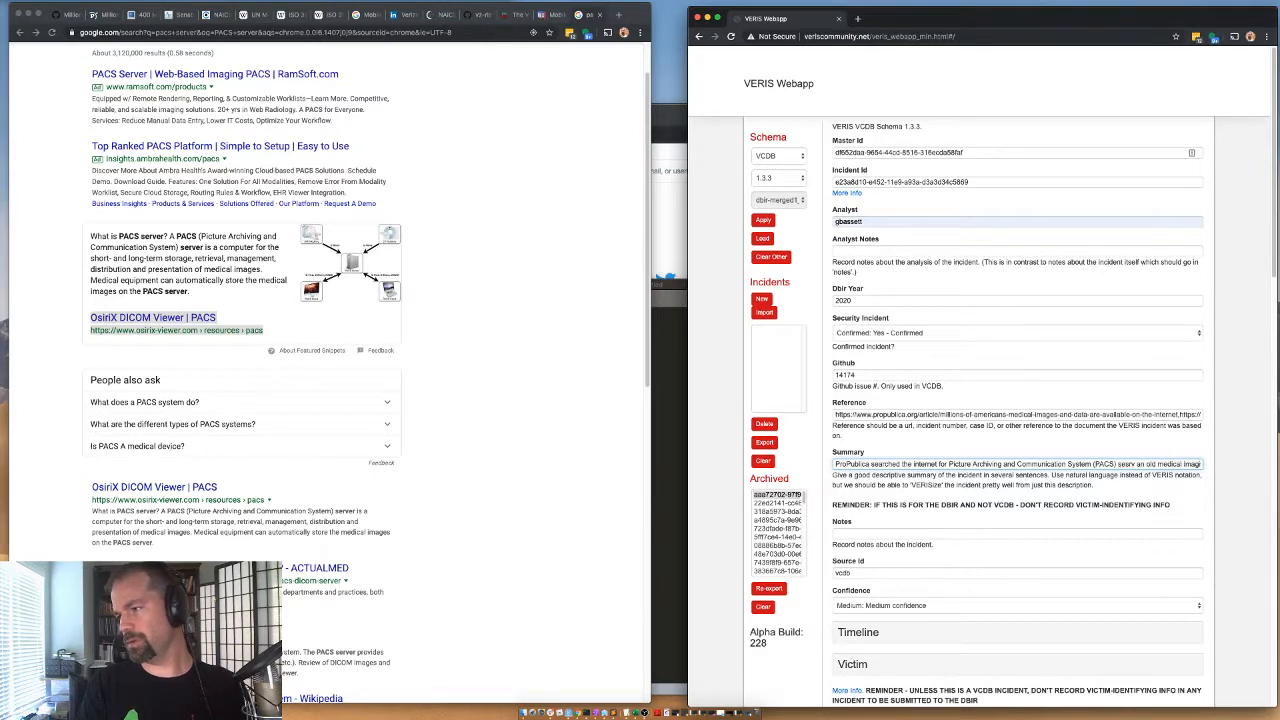
text(rvers speaking)
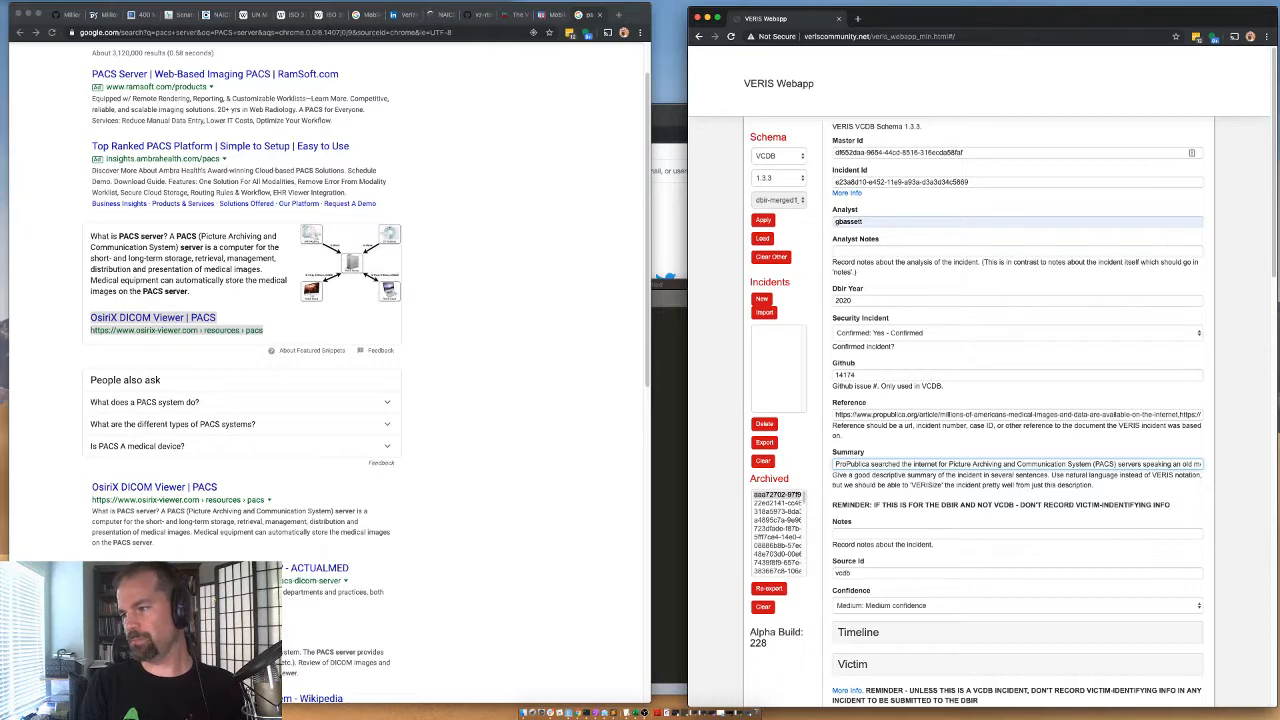
Set the country hosting the asset to US: United States of America and collapse the Asset section.
scroll(1058, 474, down, 15)
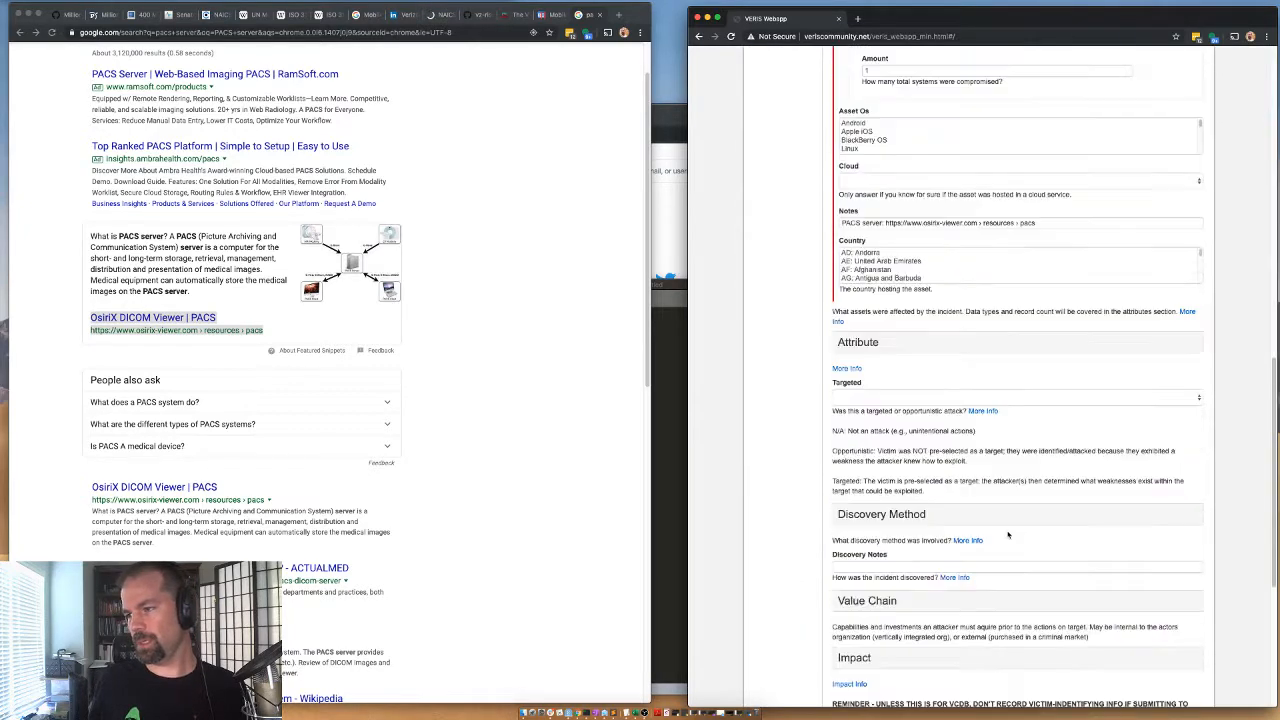
scroll(866, 322, up, 2)
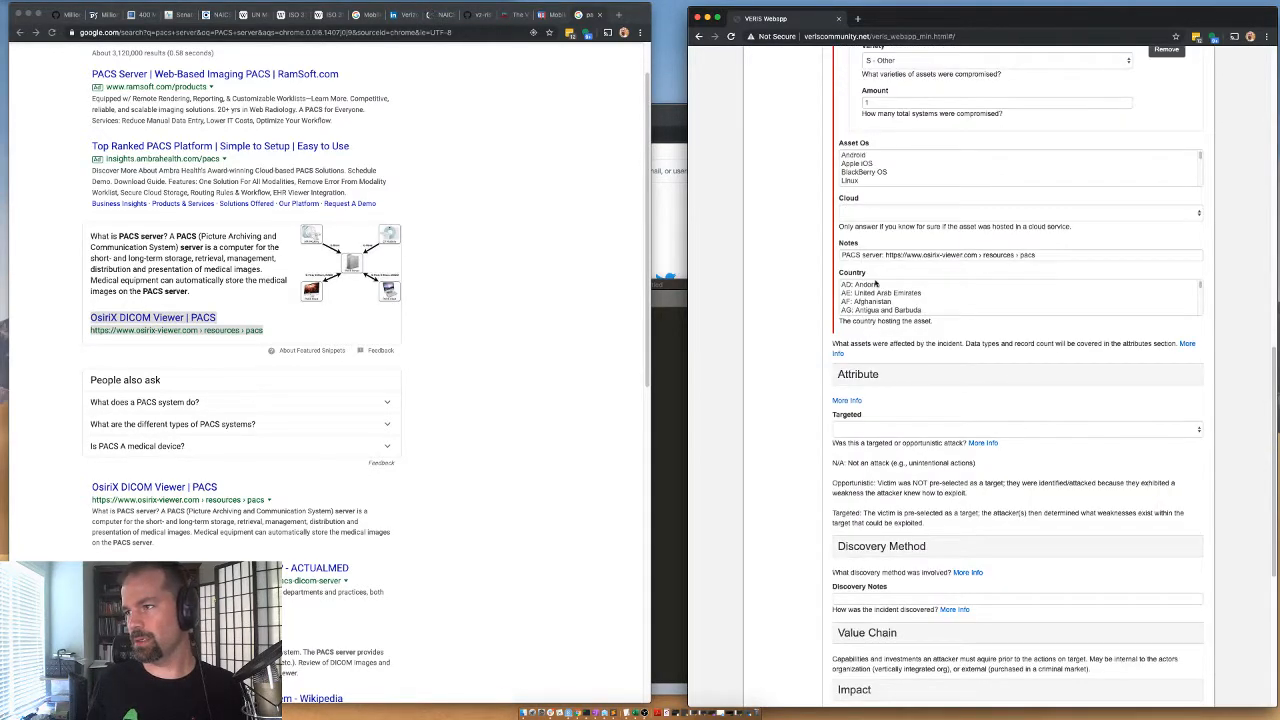
scroll(811, 380, up, 1)
click(887, 368)
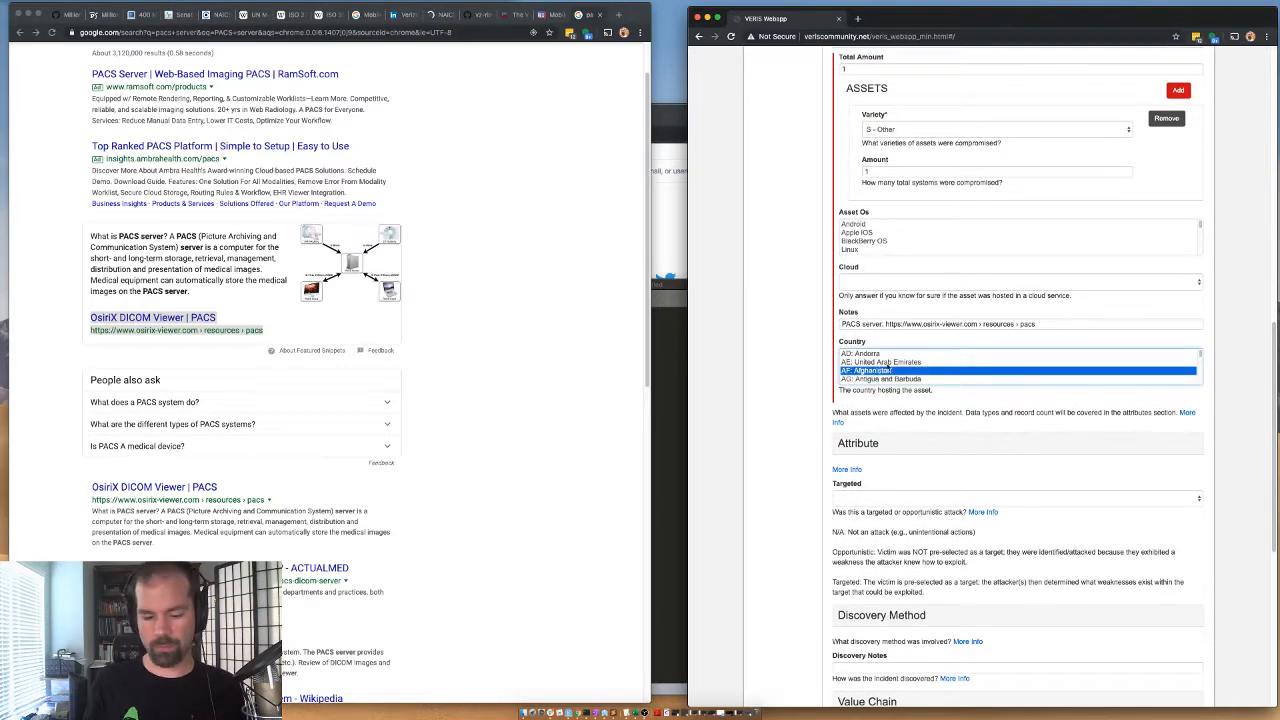
key(u)
key(Down)
key(Down)
key(Down)
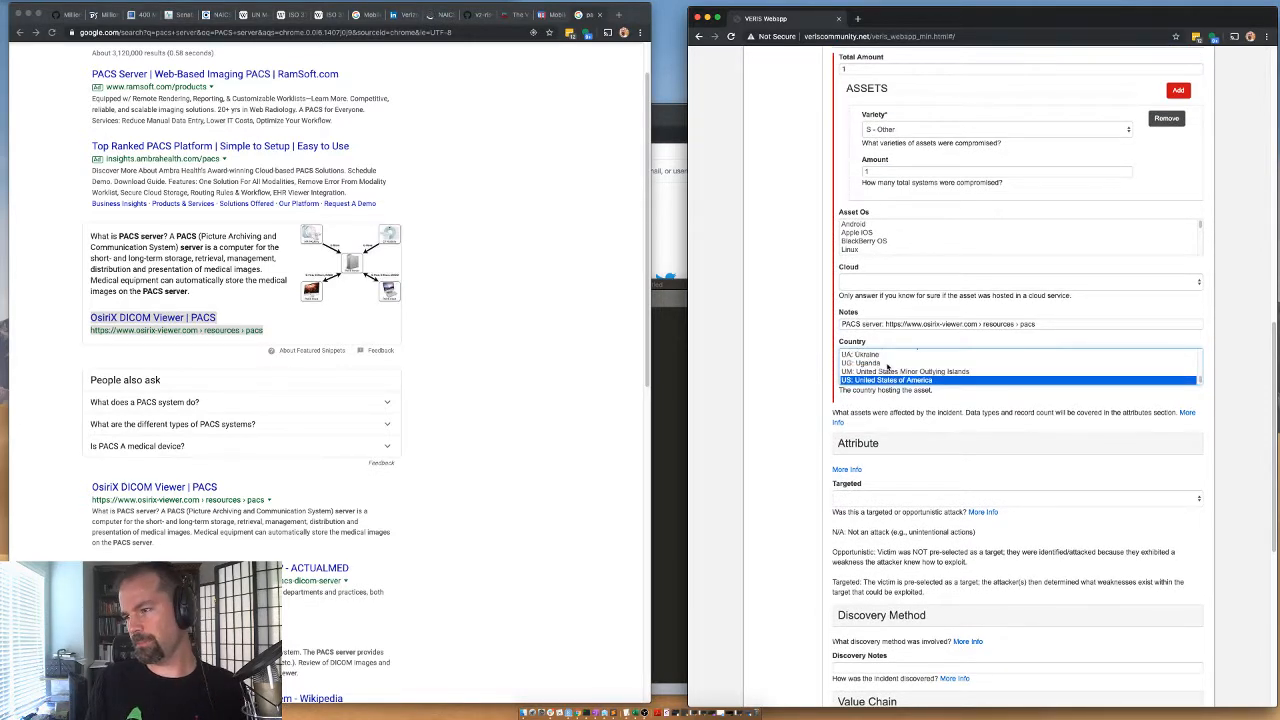
scroll(865, 300, up, 2)
click(852, 204)
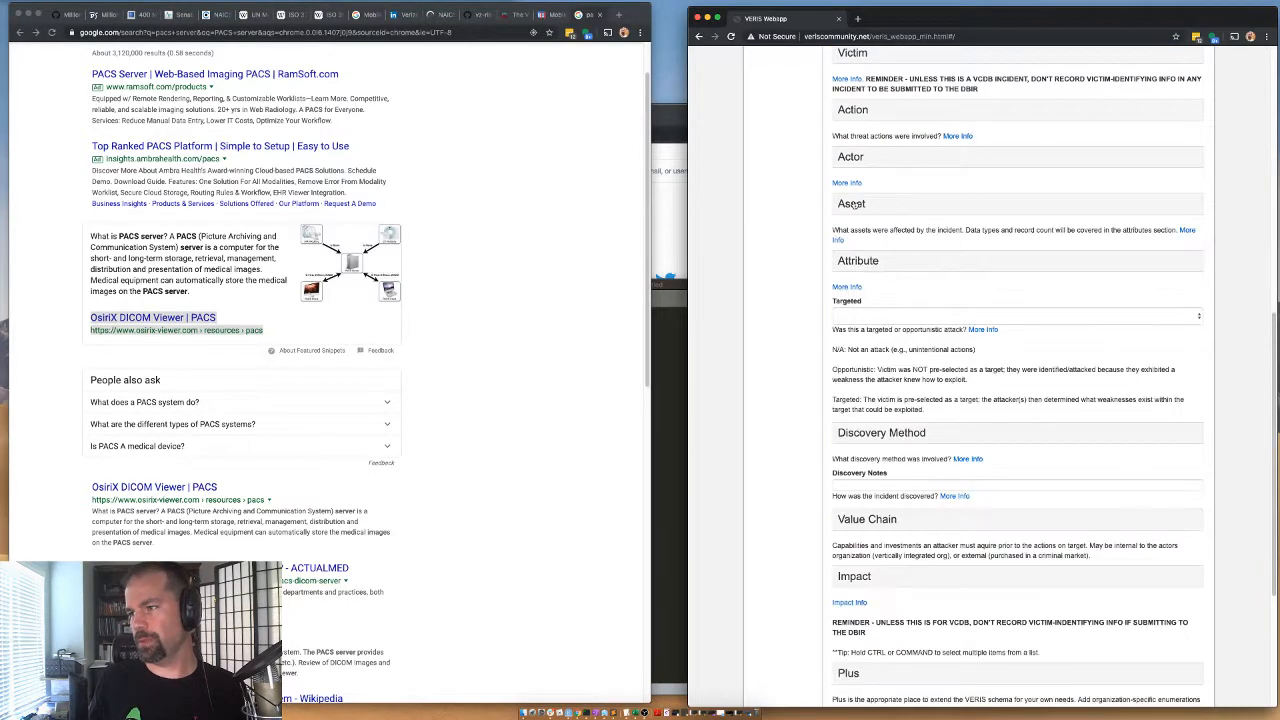
Expand the Attribute section's Confidentiality part, set data disclosure to Yes (confirmed) and enter 1000000 as the data total.
click(852, 261)
click(870, 287)
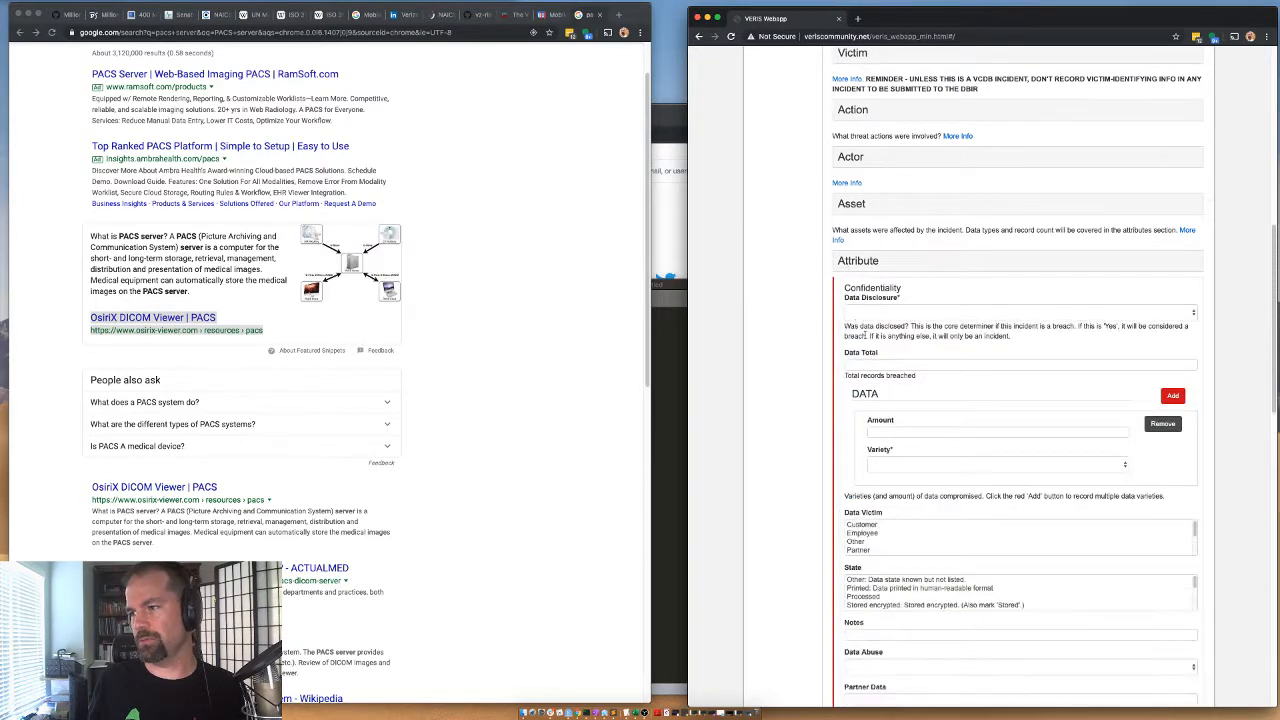
click(862, 312)
click(870, 349)
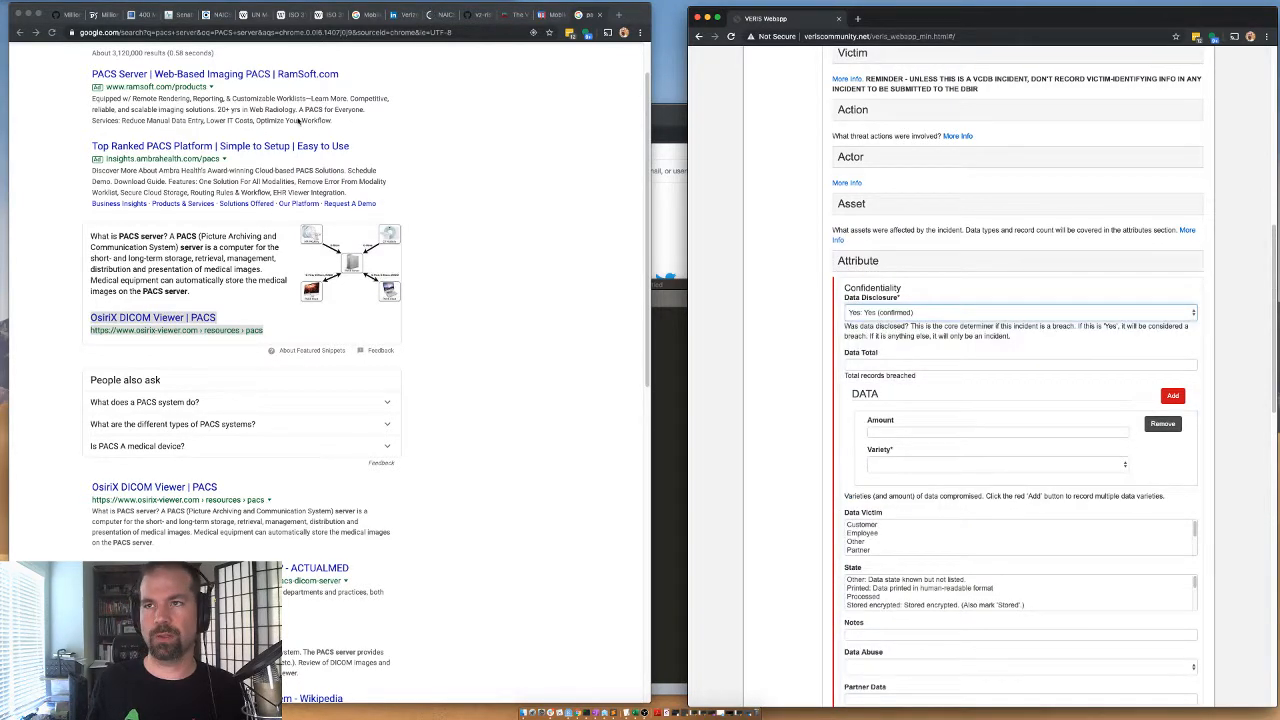
click(857, 365)
text(1000000)
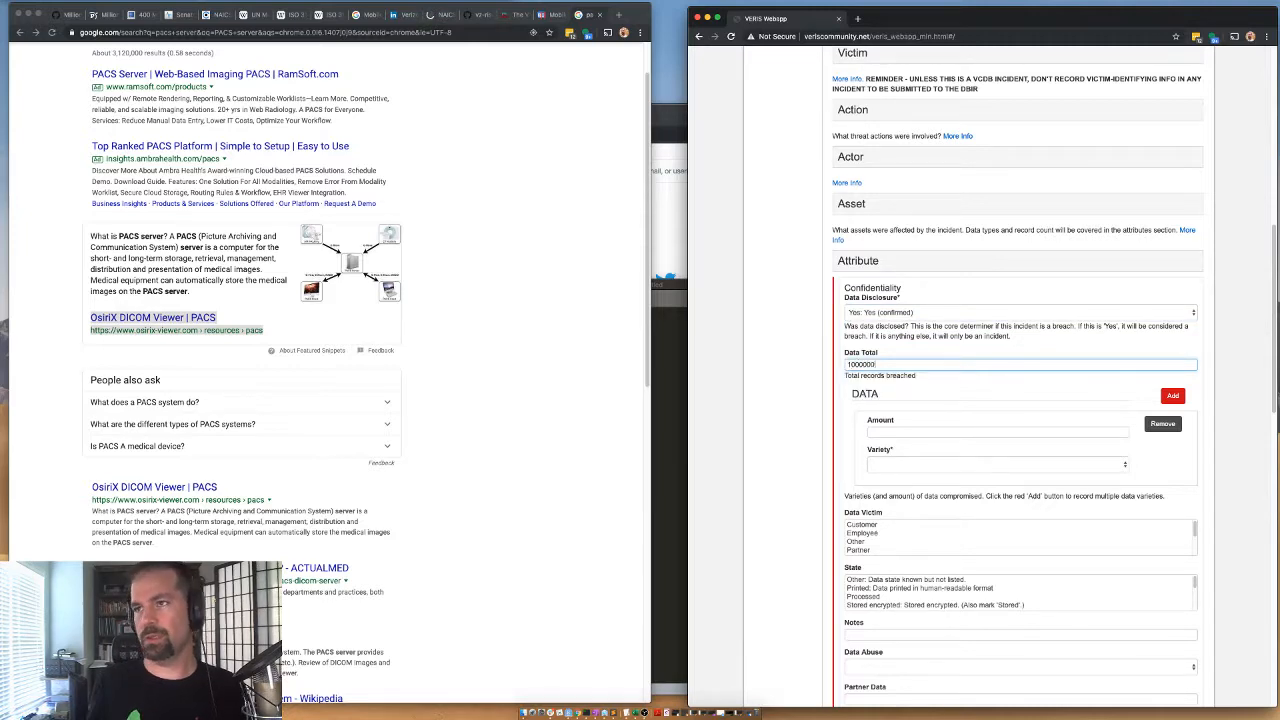
Review the BleepingComputer and ProPublica articles for the types of data MobilexUSA exposed.
click(145, 14)
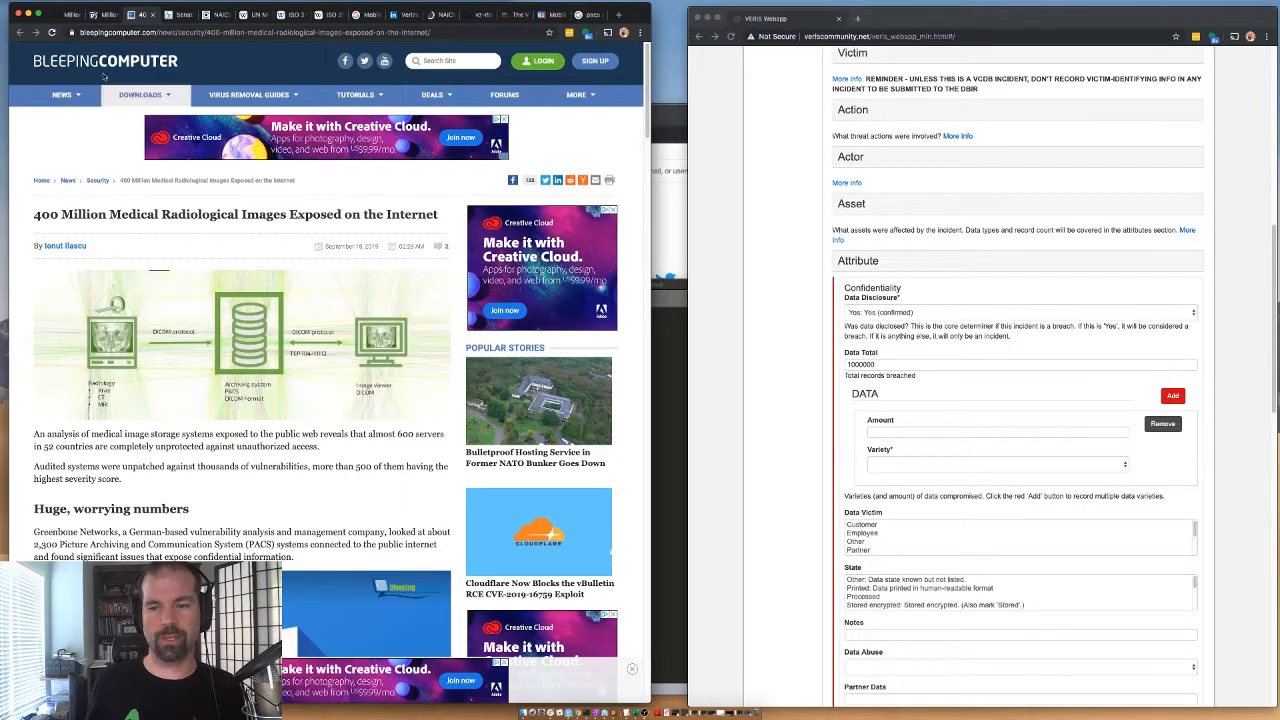
click(105, 14)
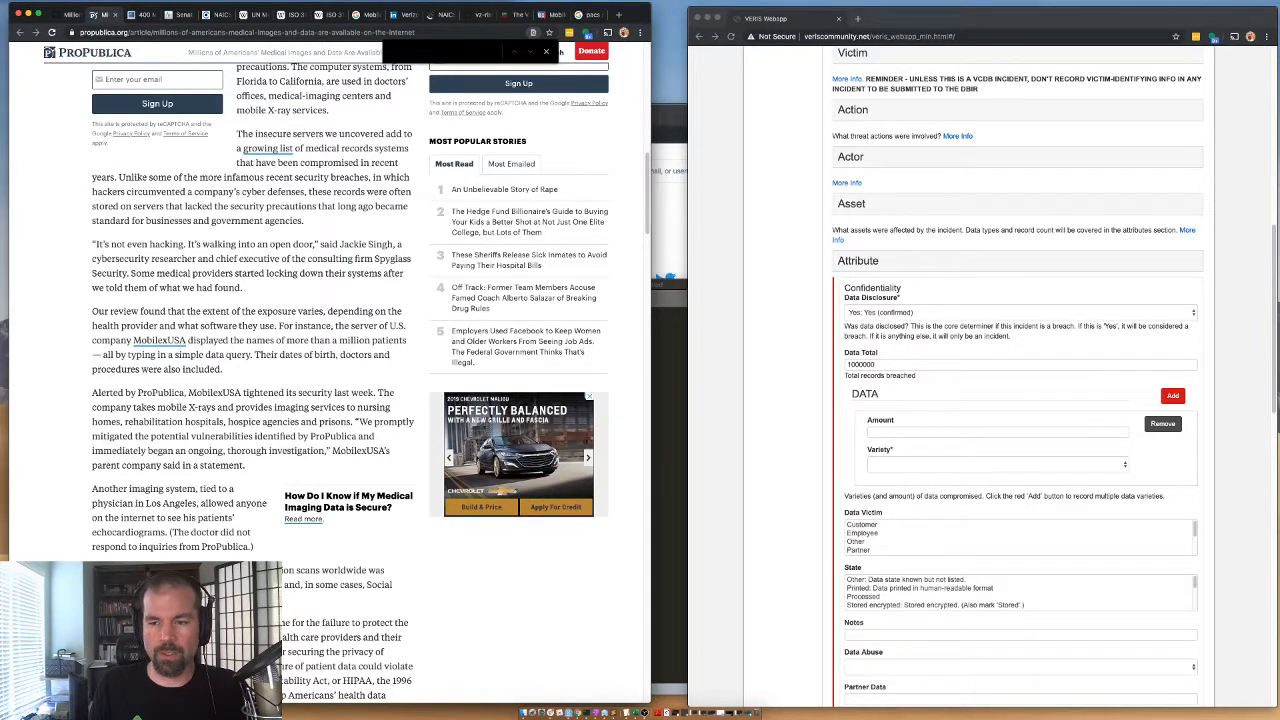
scroll(330, 370, down, 1)
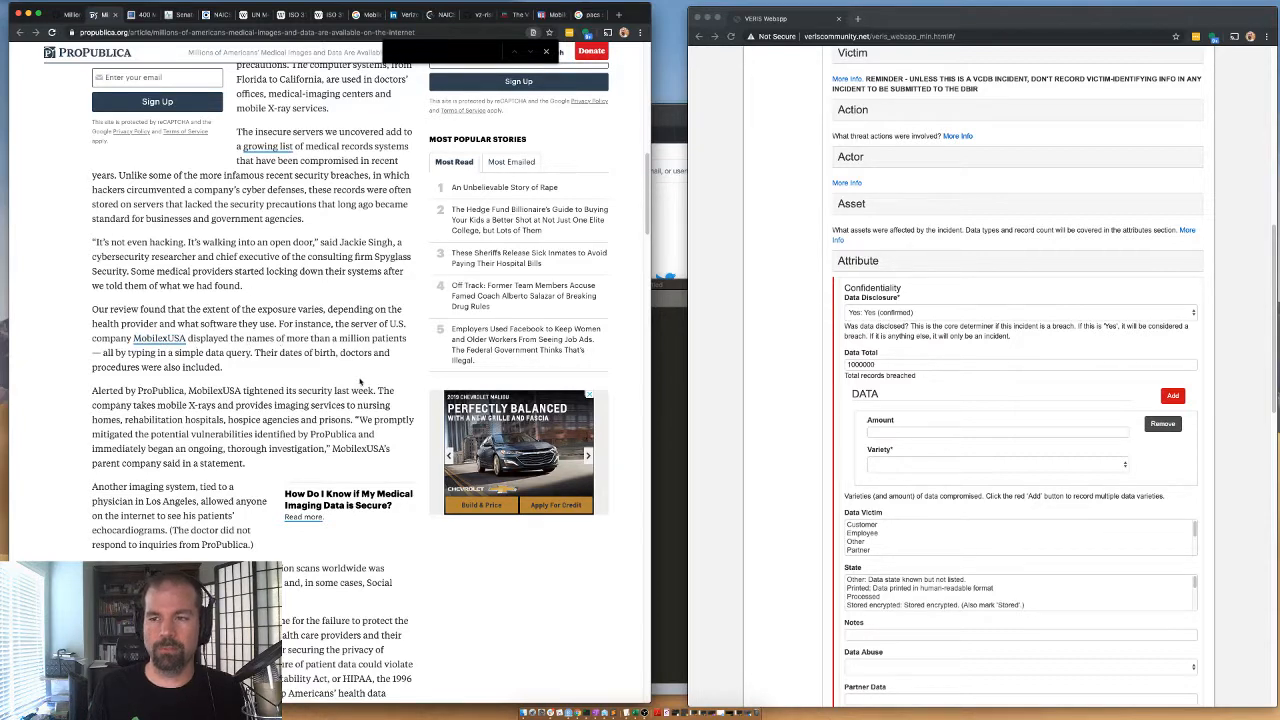
Search the HealthITSecurity article for "mobilex" and go through the matches.
click(175, 15)
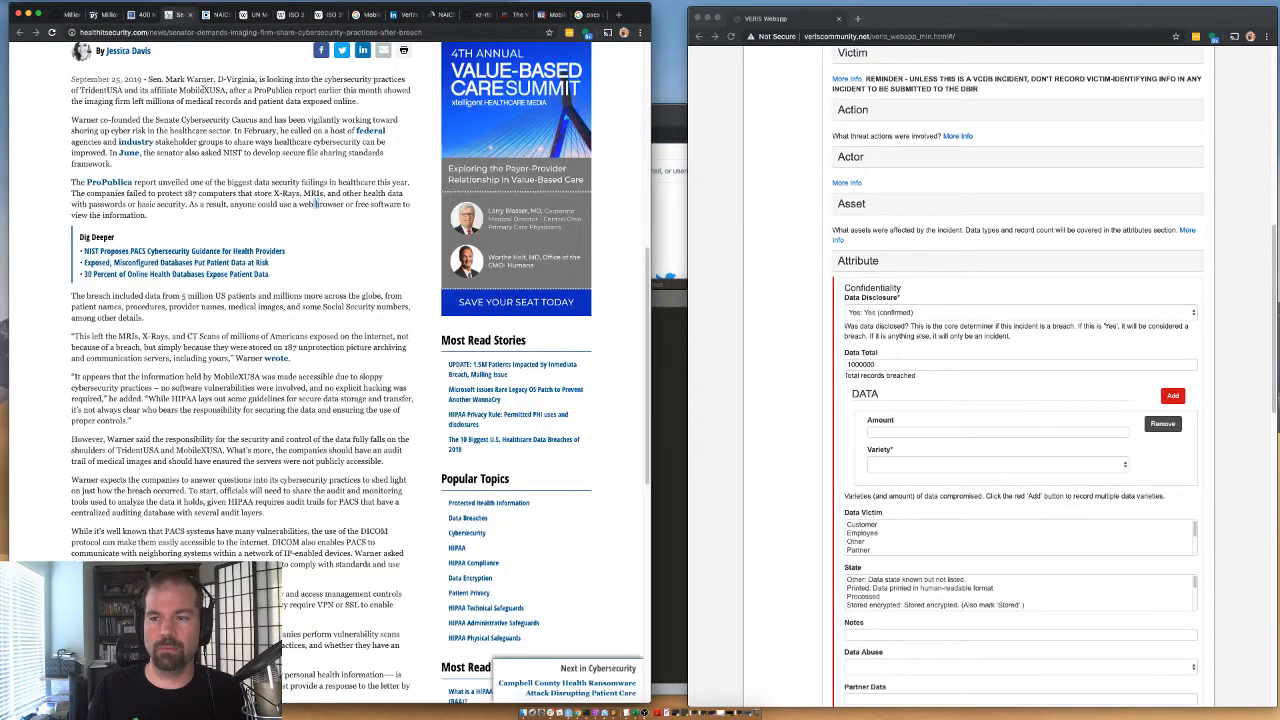
key(ctrl+f)
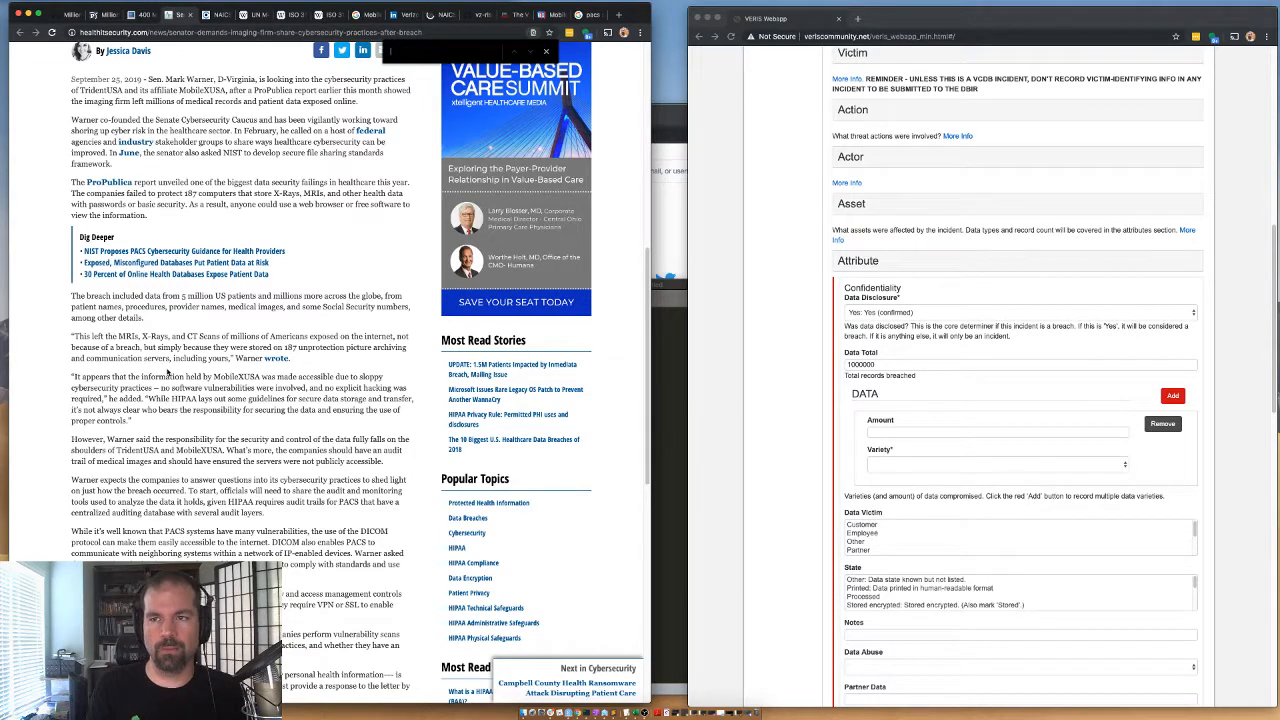
text(mobilex)
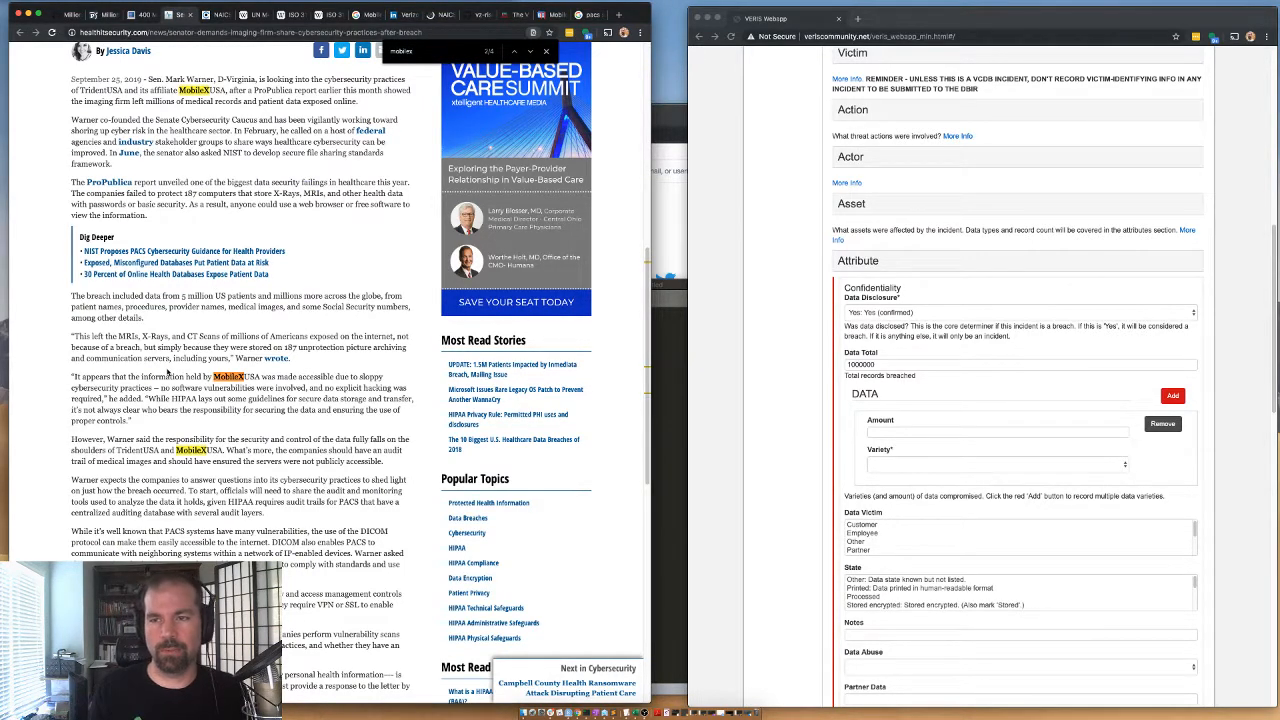
click(529, 51)
click(529, 51)
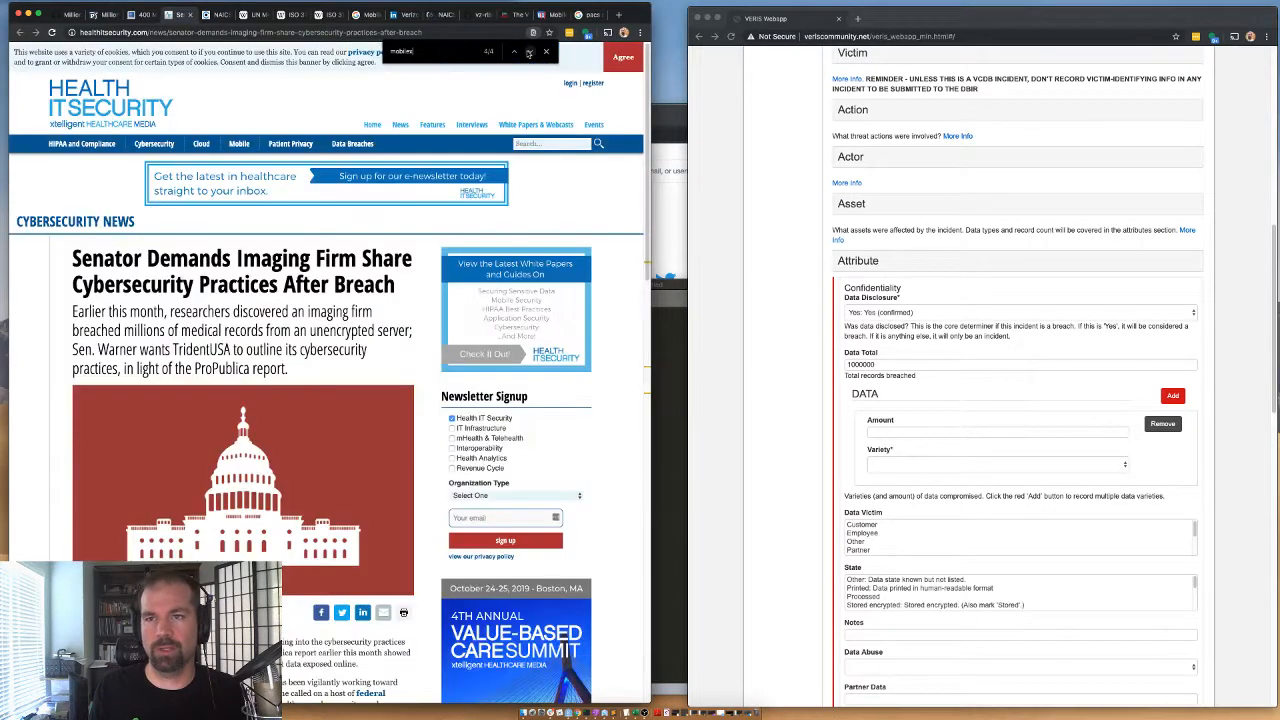
click(529, 52)
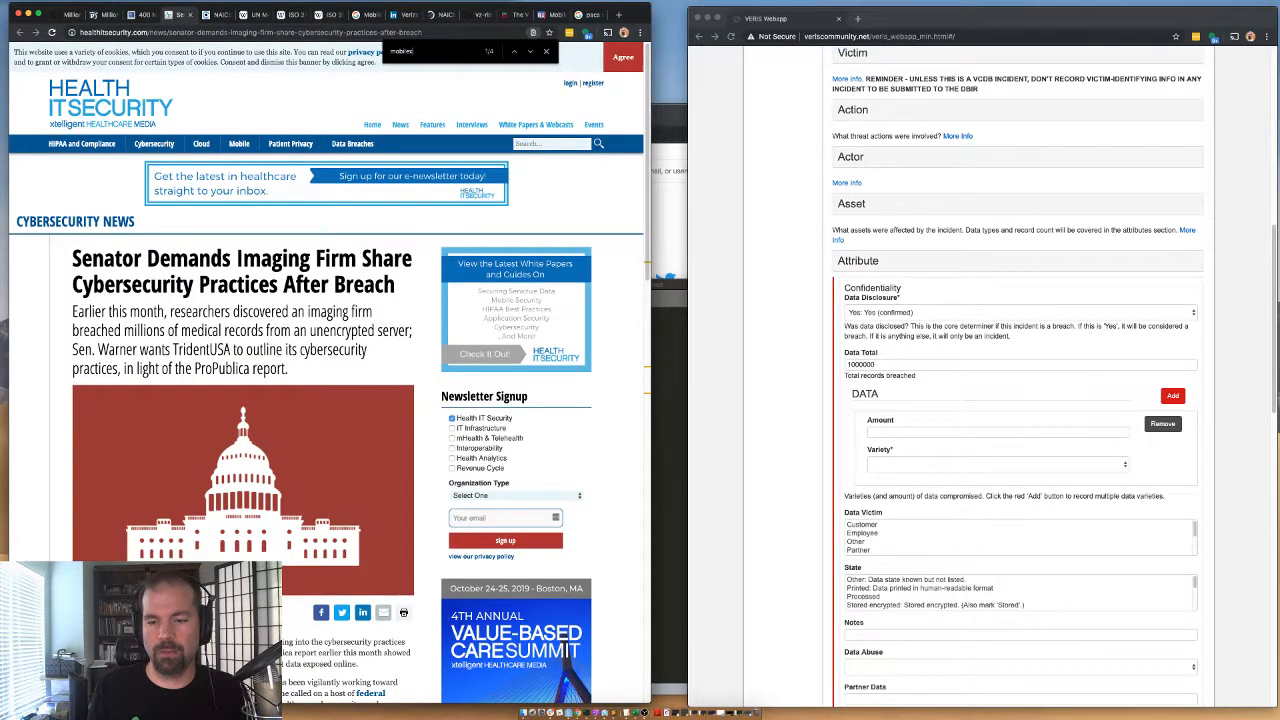
scroll(500, 280, down, 1)
Set the confidentiality data entry's amount to 1000000 and its variety to Medical.
click(880, 432)
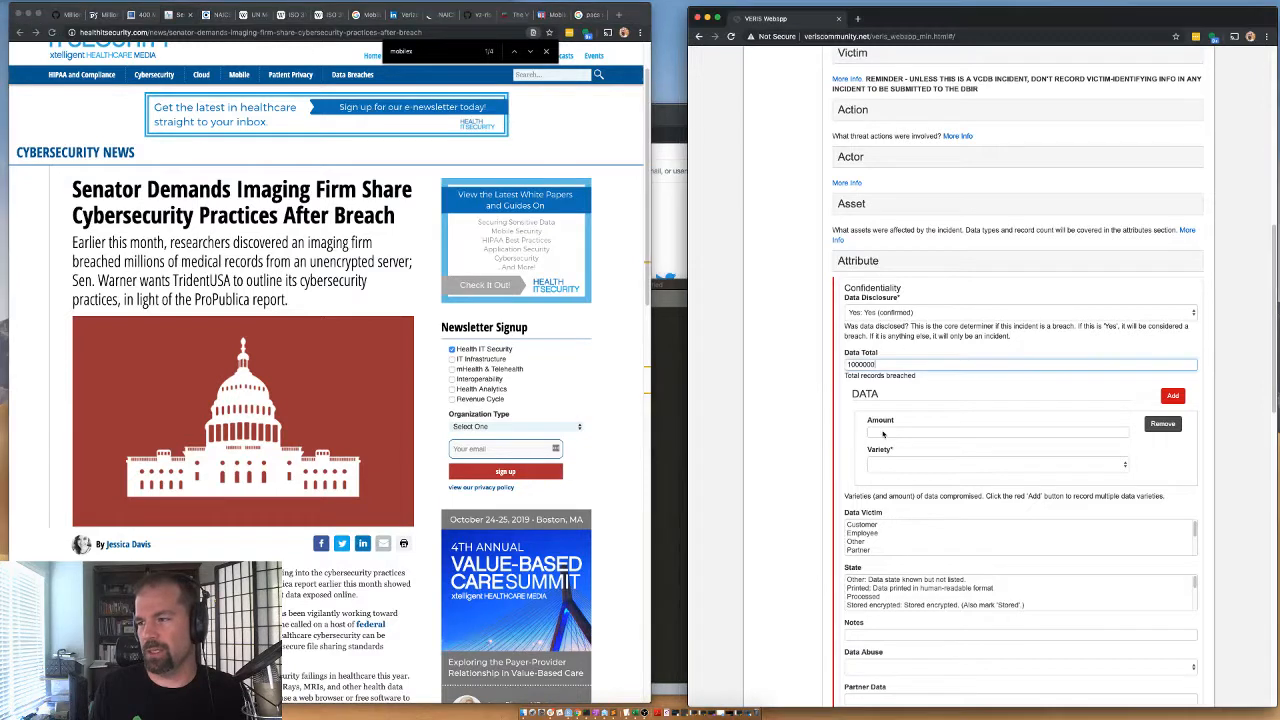
text(1000)
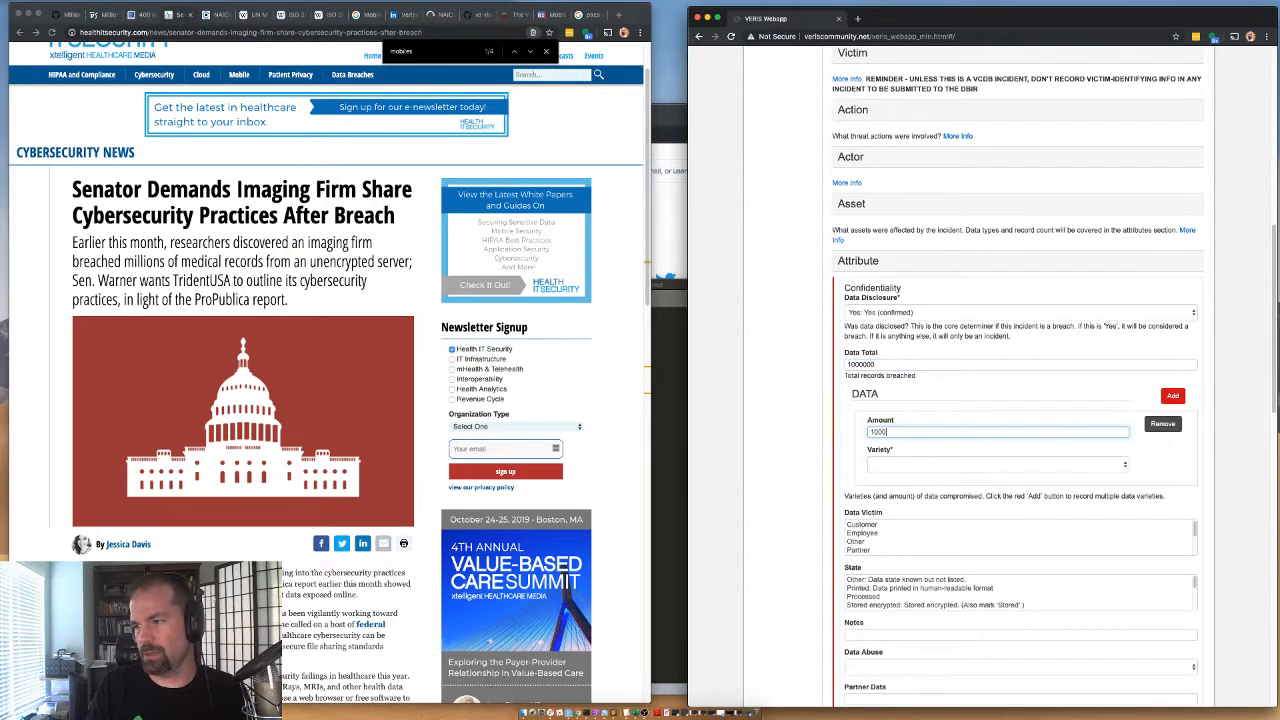
text(000)
click(900, 464)
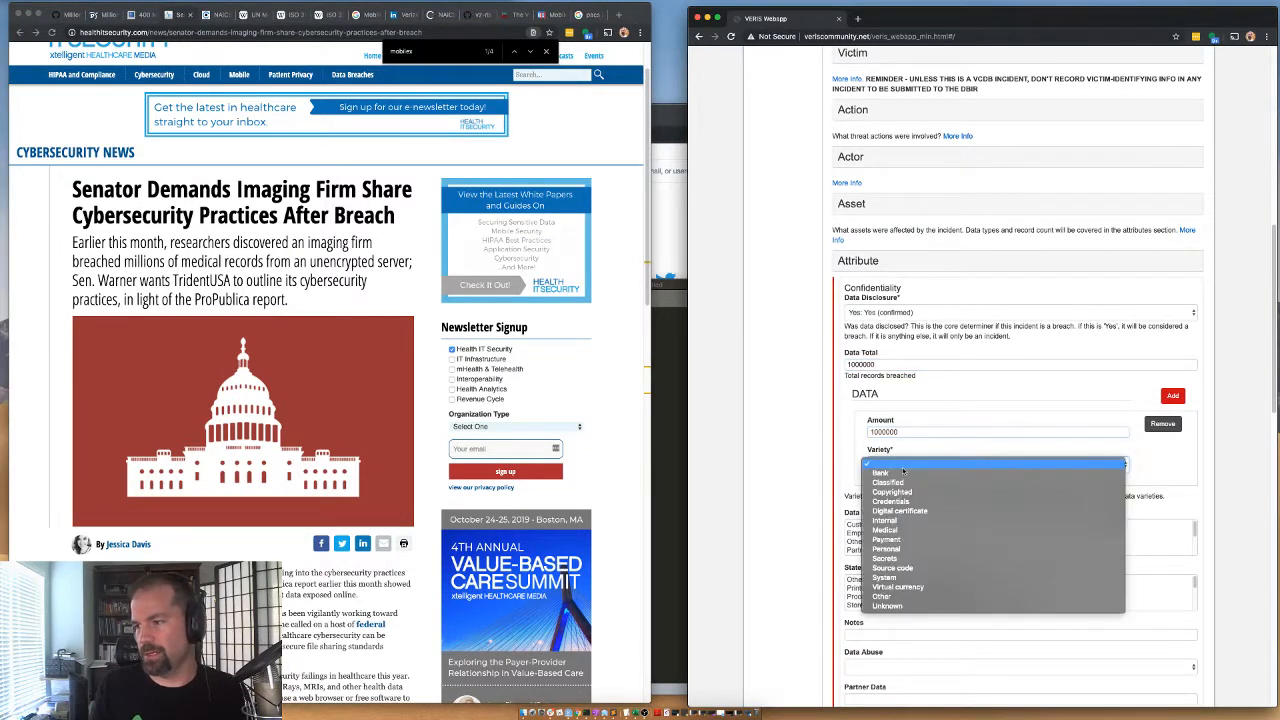
click(886, 530)
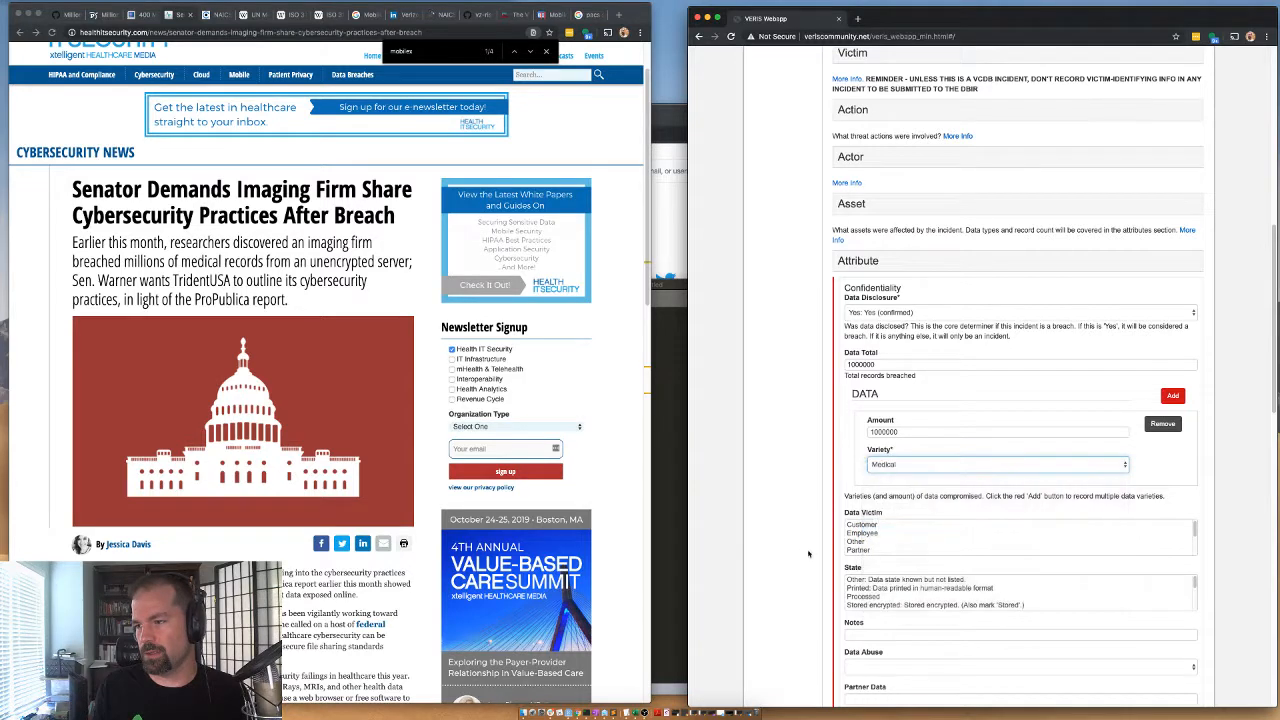
Set the data victim to Customer, the data state to Stored unencrypted and data abuse to No.
click(862, 524)
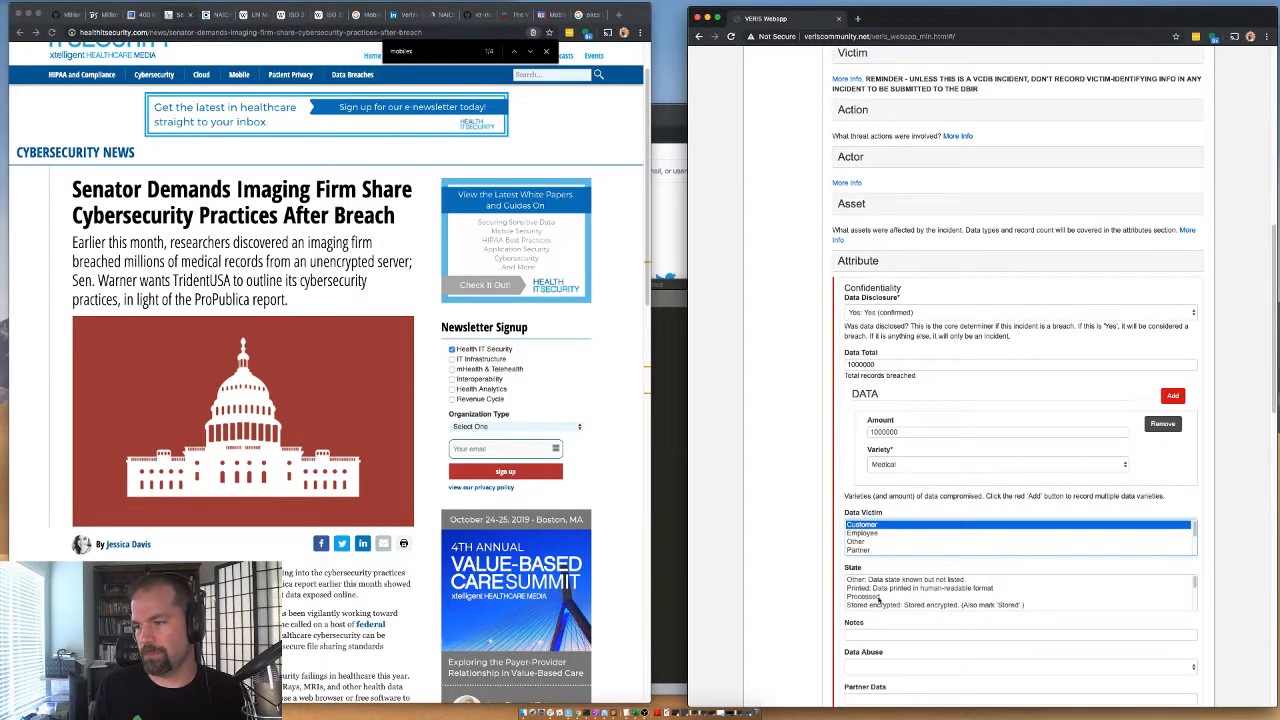
scroll(855, 594, down, 3)
click(873, 589)
scroll(873, 592, down, 2)
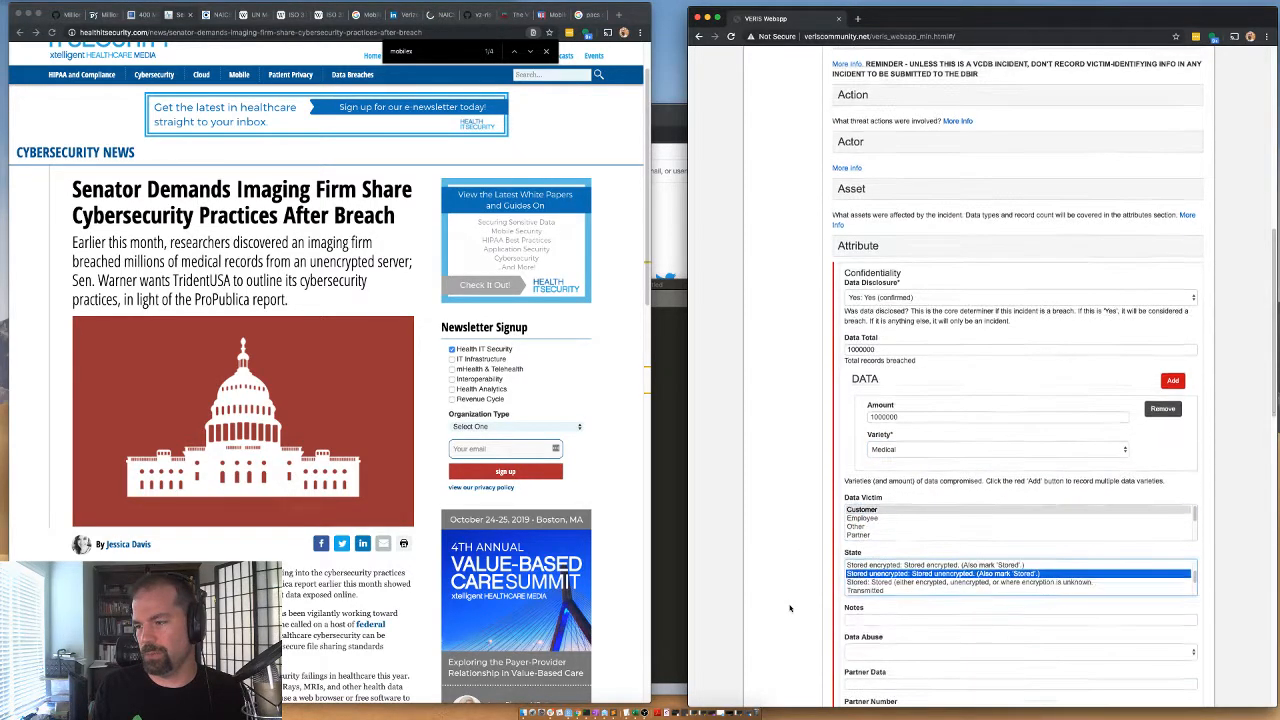
click(866, 624)
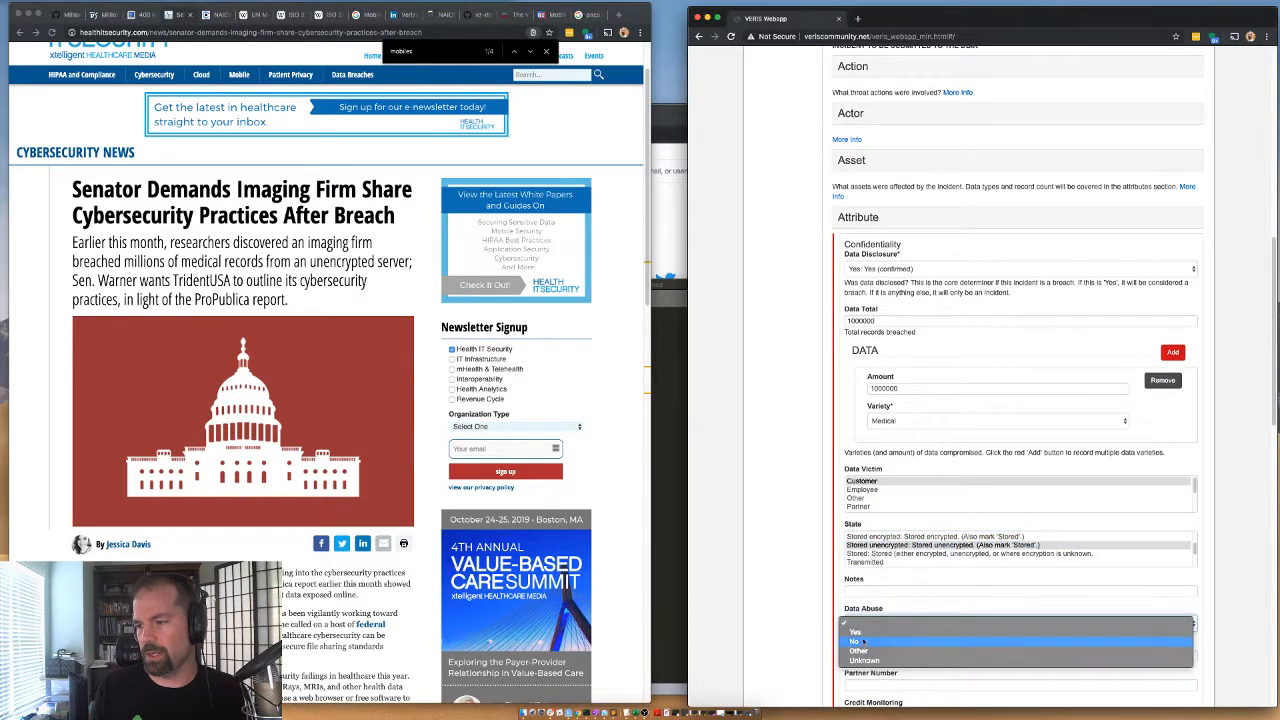
click(862, 642)
scroll(768, 612, down, 3)
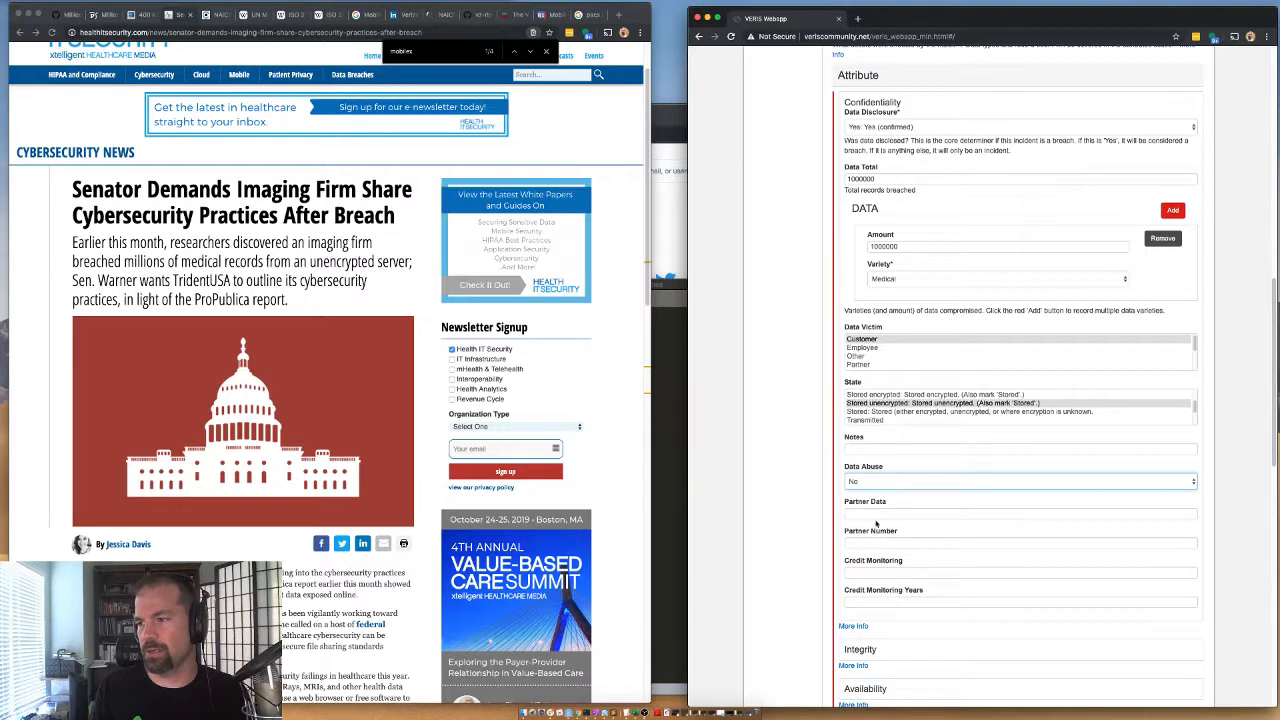
Collapse the Attribute section and set Targeted to Opportunistic.
scroll(904, 306, up, 1)
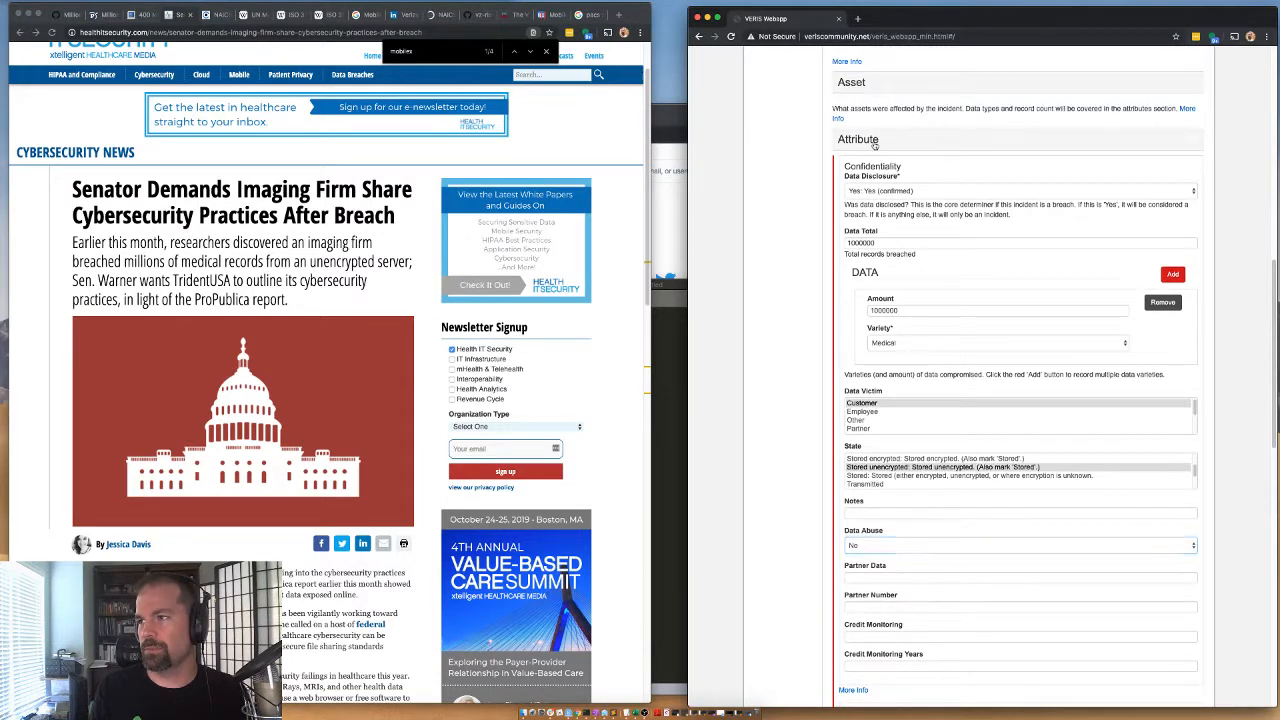
click(873, 143)
click(845, 196)
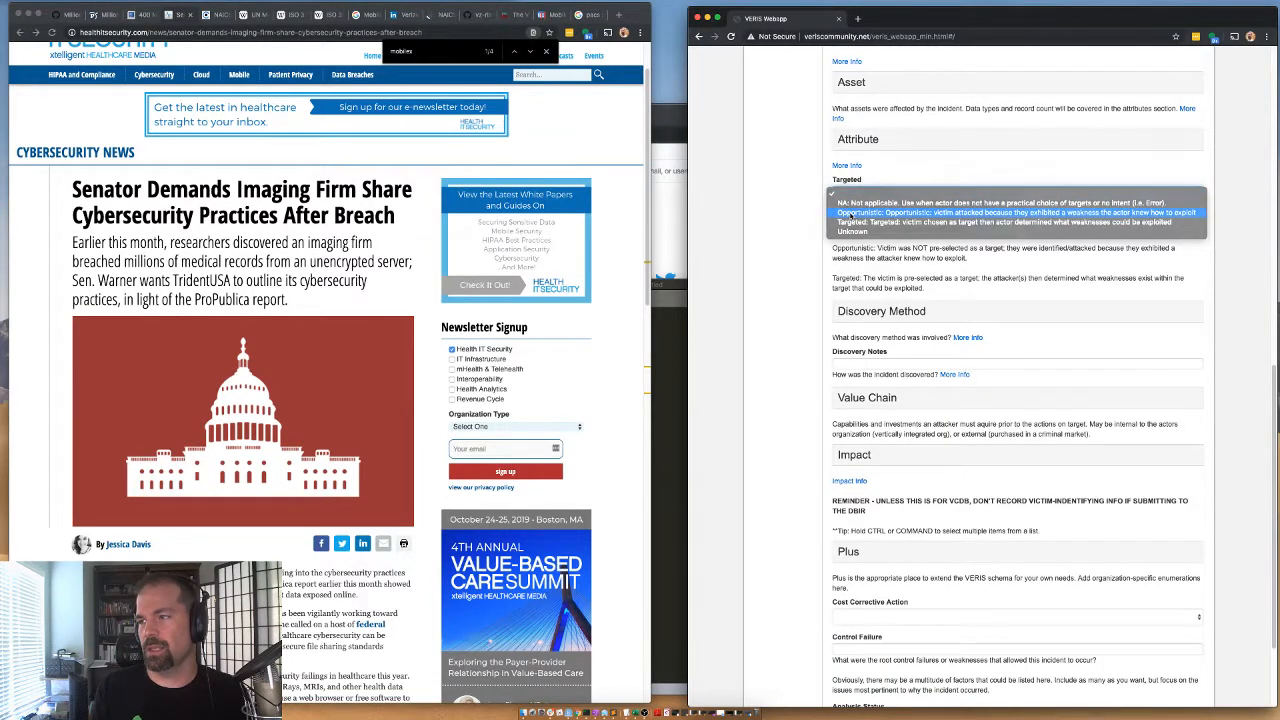
click(930, 212)
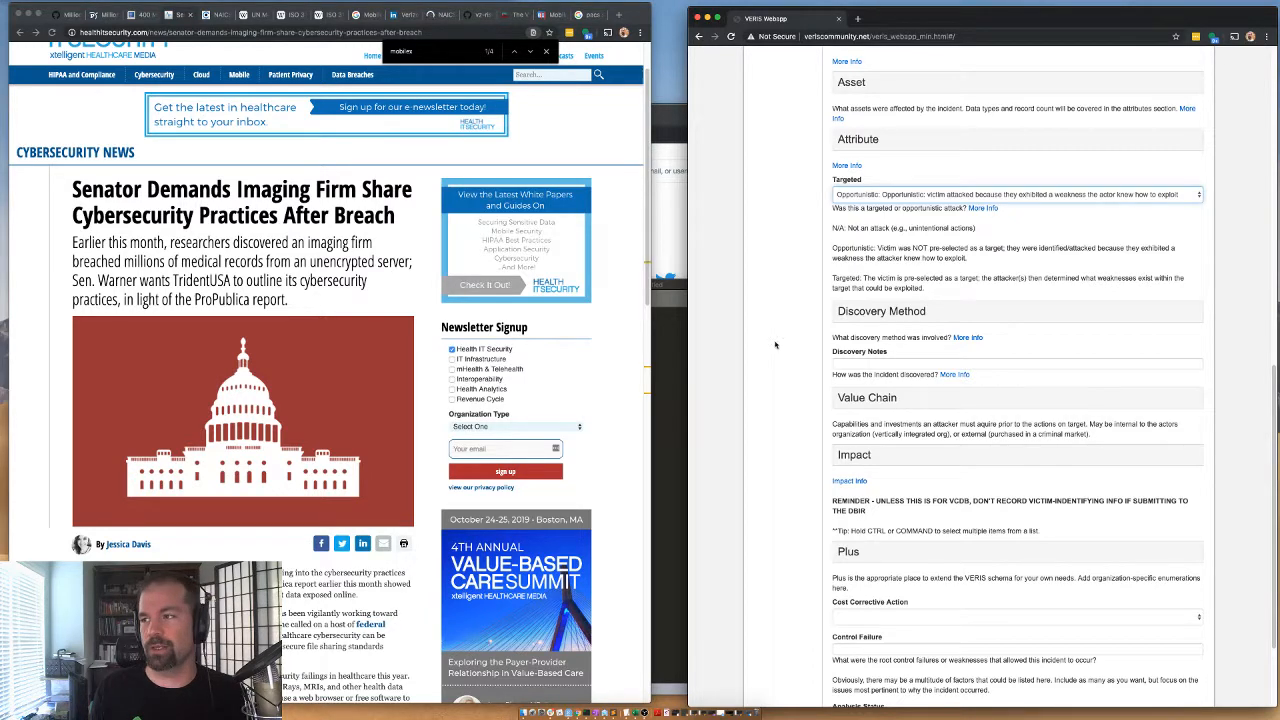
Expand Discovery Method, set the External variety to Security researcher and collapse the External part.
click(847, 312)
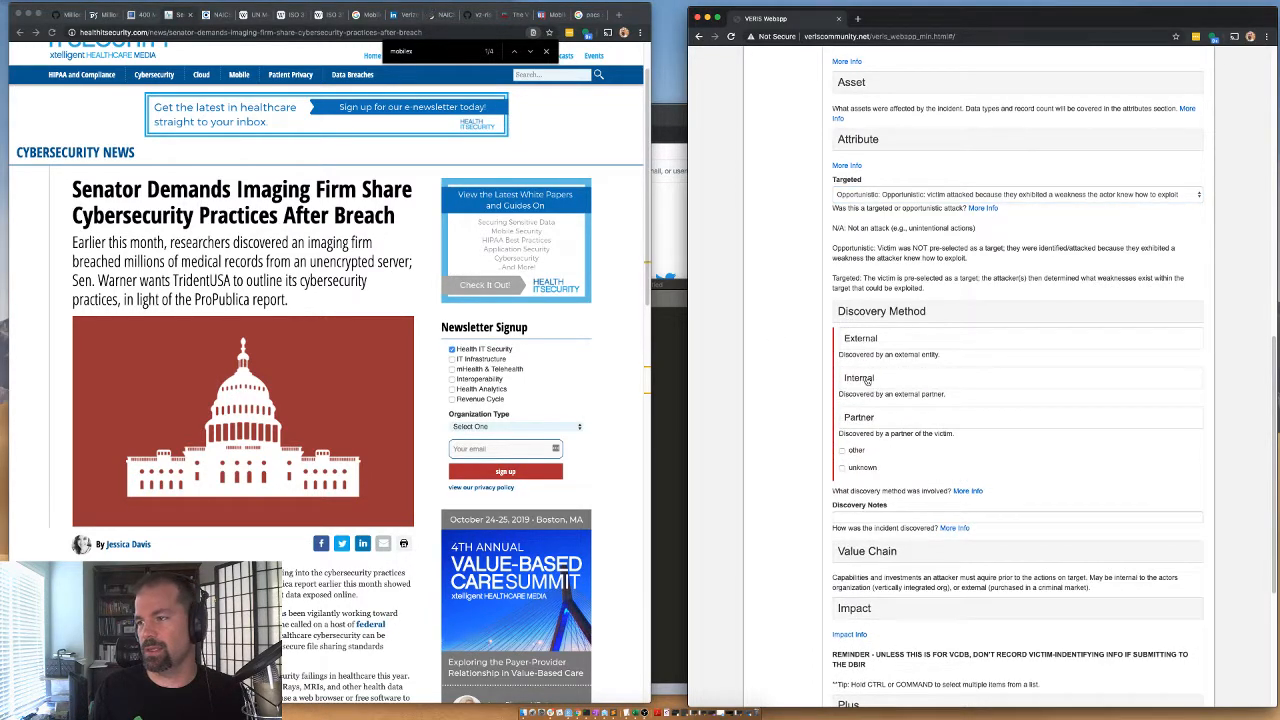
click(858, 340)
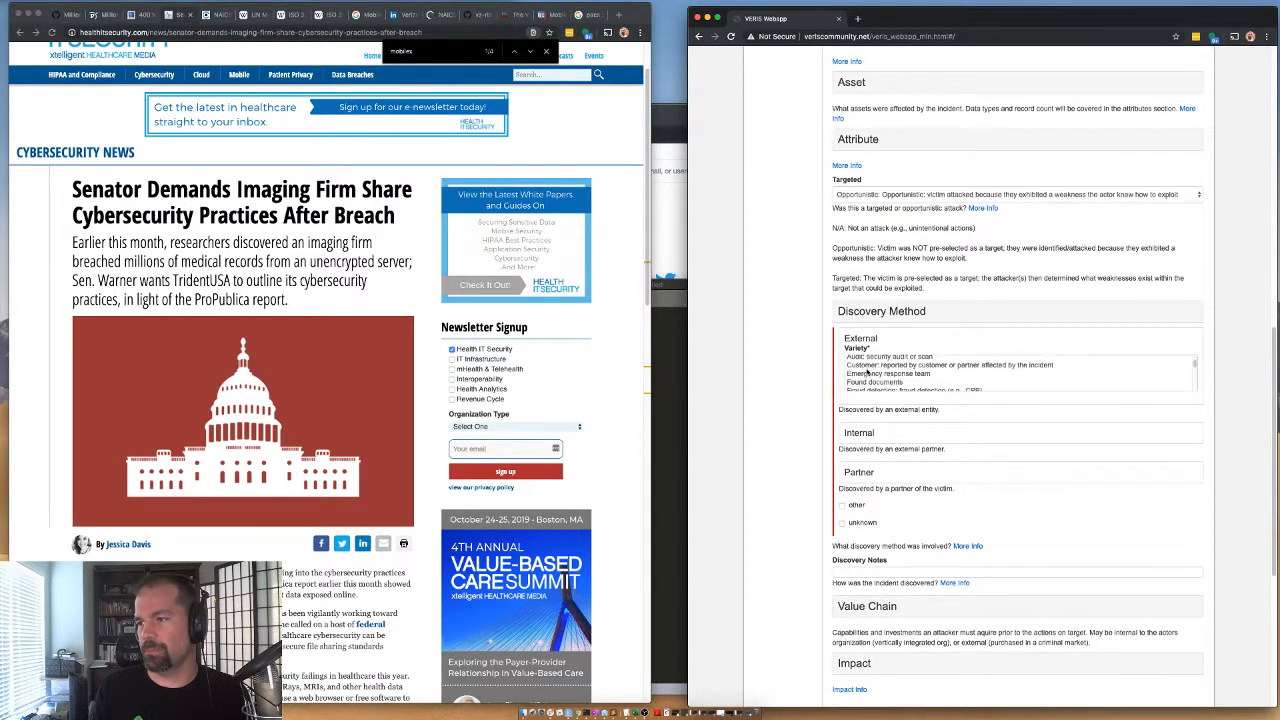
scroll(867, 373, down, 5)
click(875, 361)
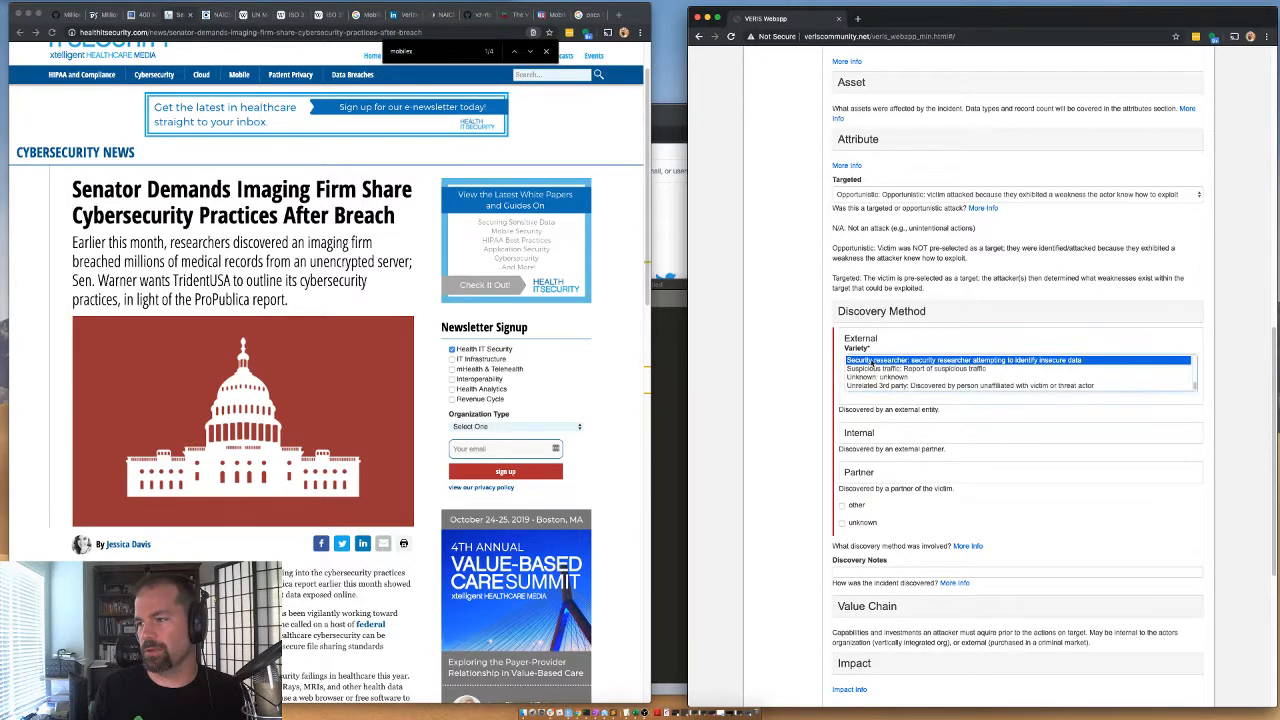
click(866, 338)
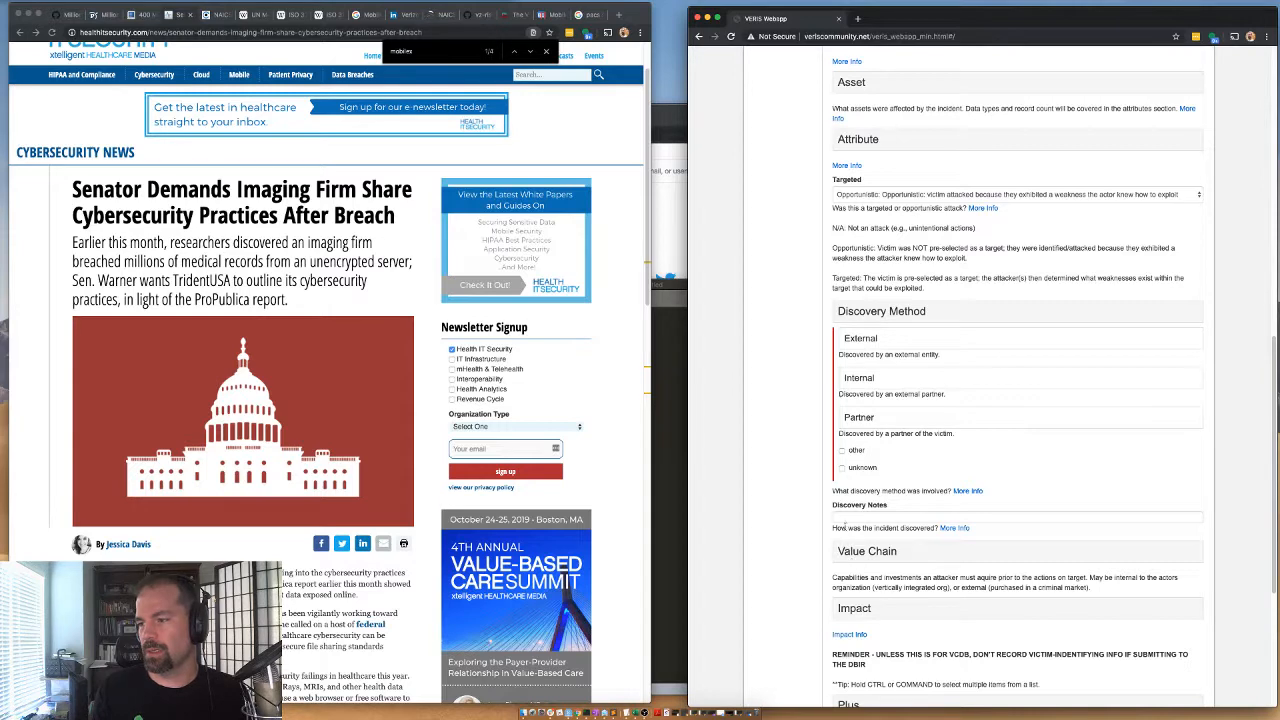
Look over the Value Chain categories, then collapse both the Value Chain and Discovery Method sections.
click(862, 553)
scroll(845, 530, down, 3)
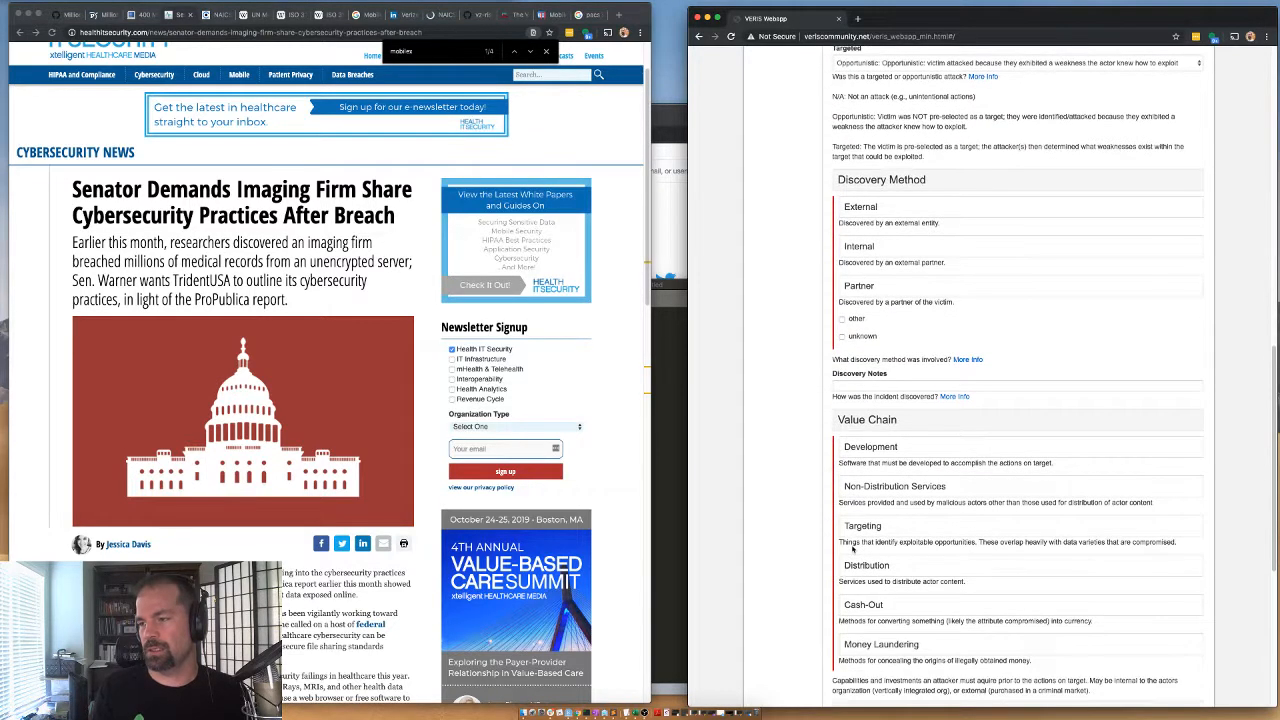
click(852, 420)
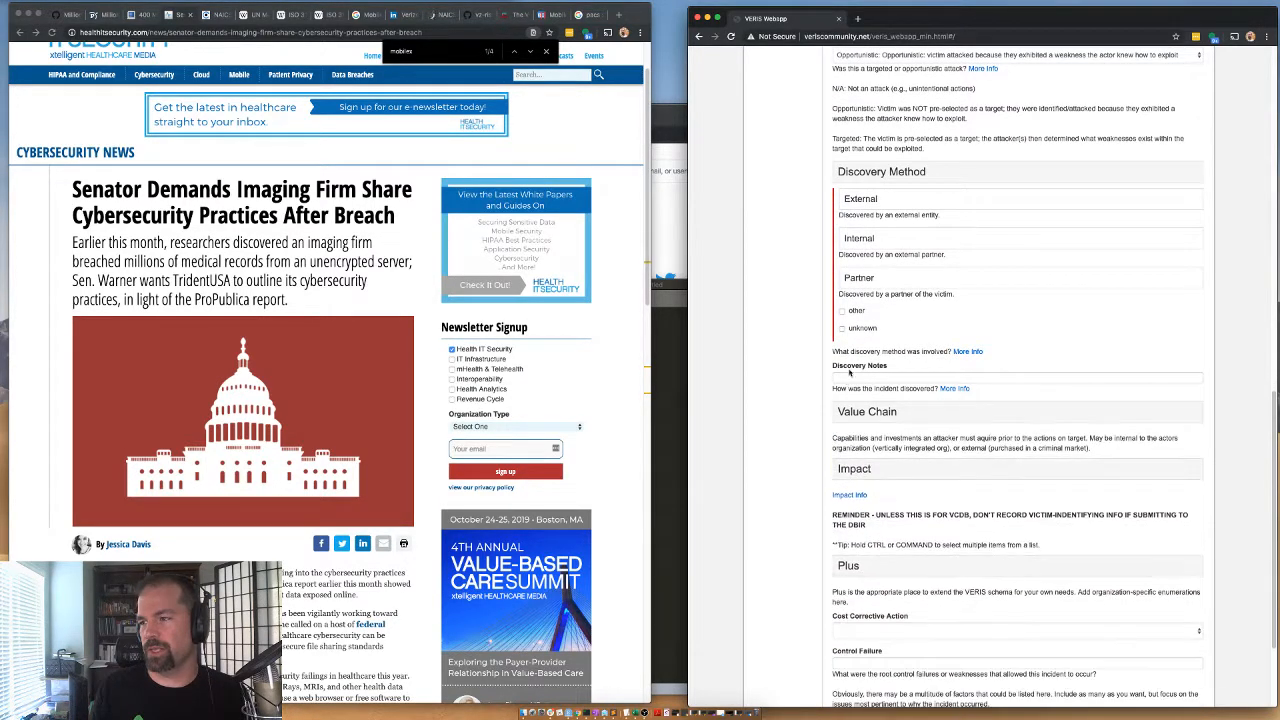
click(851, 176)
Expand the Impact section and set the overall rating to Distracting.
click(852, 318)
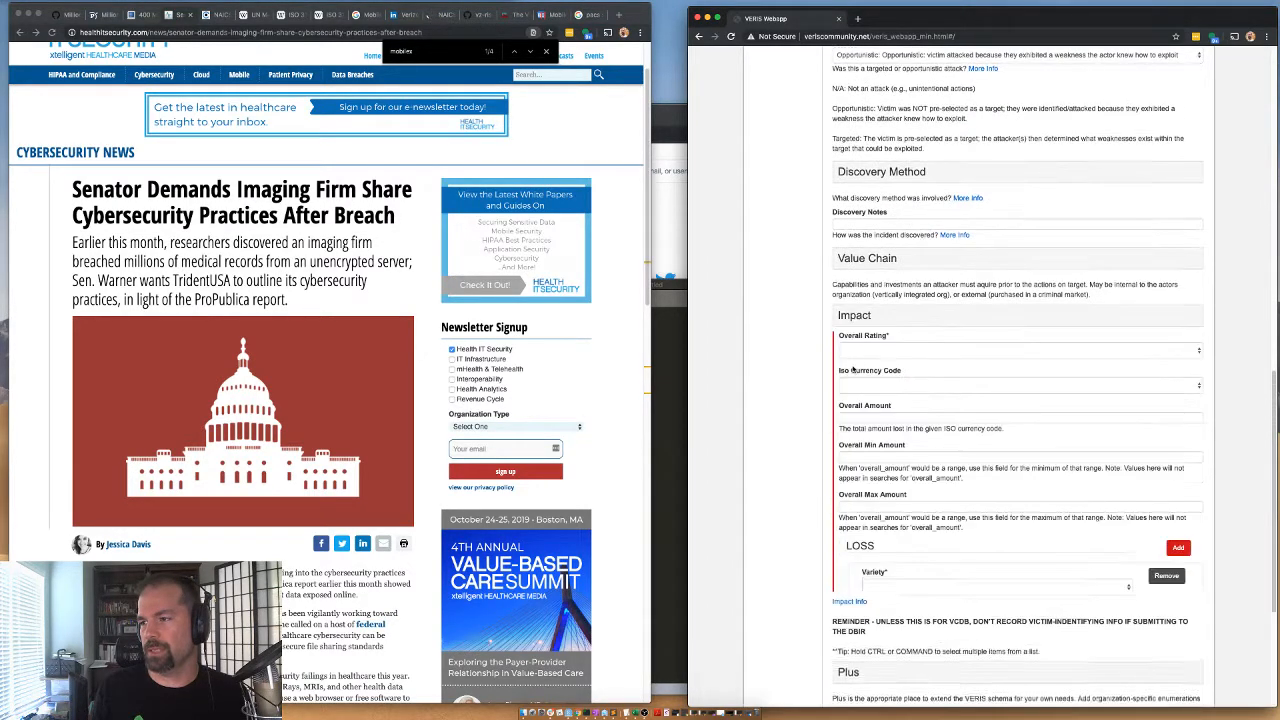
click(852, 350)
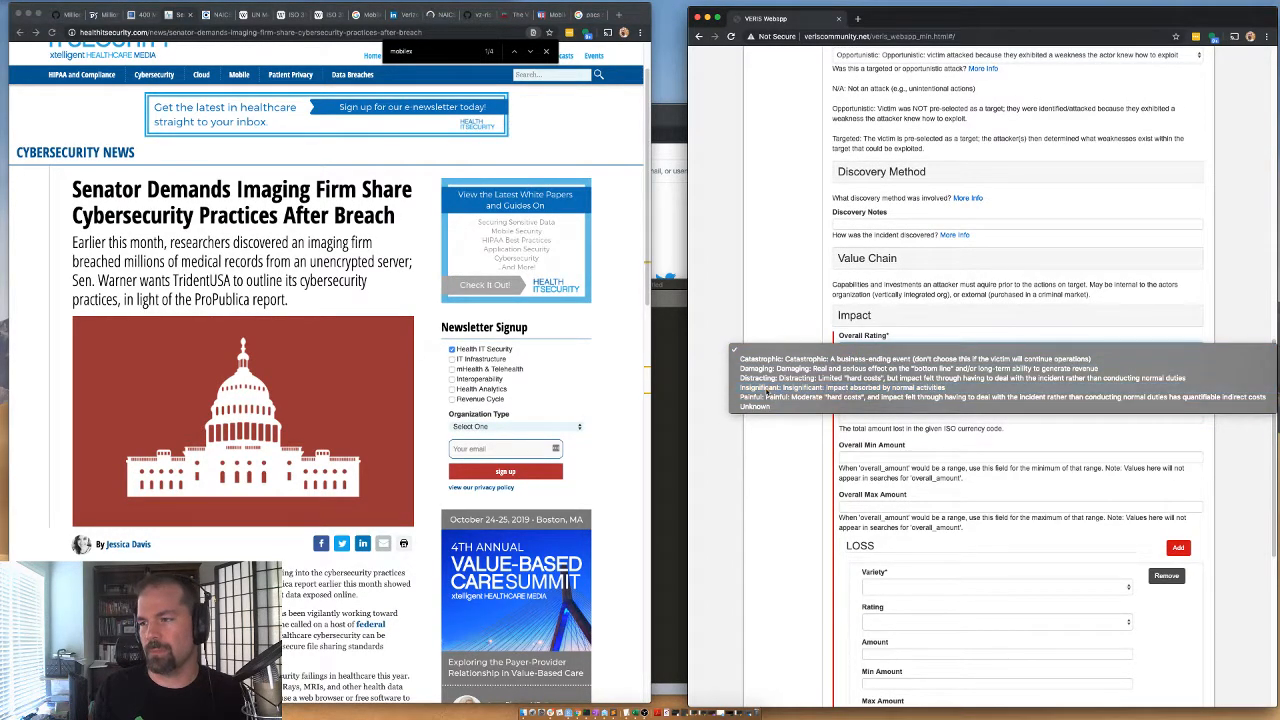
click(768, 389)
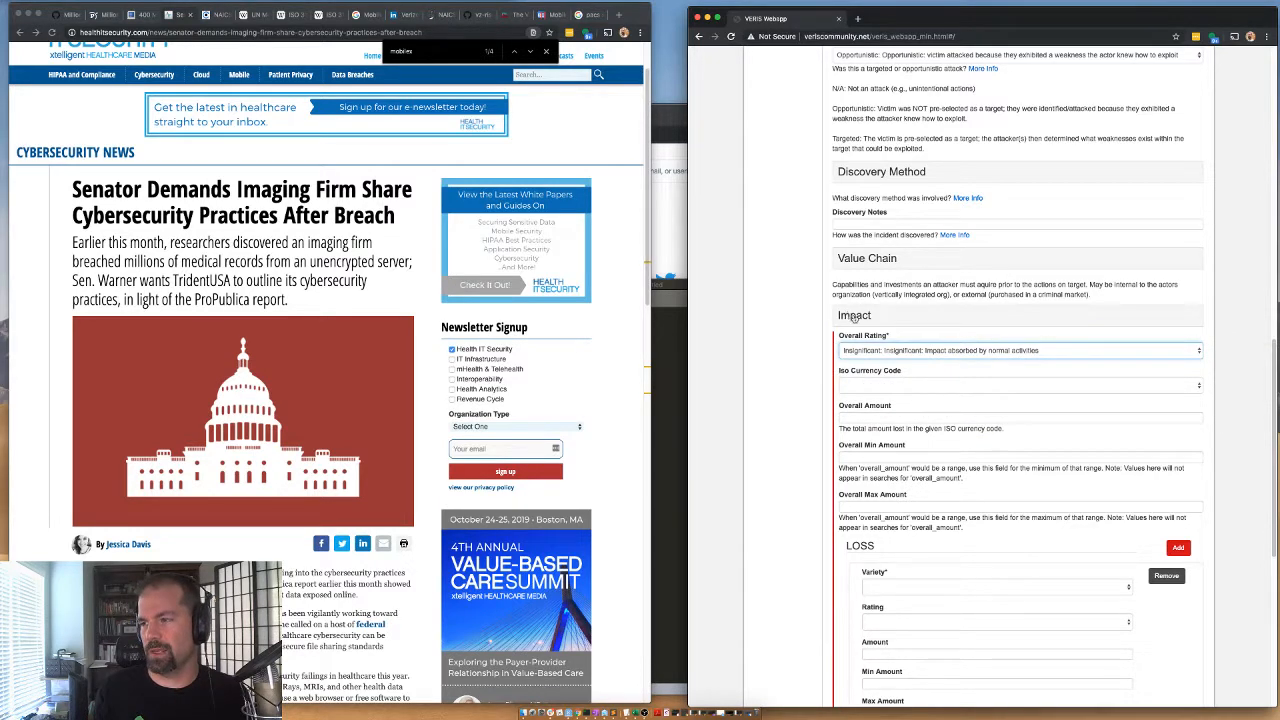
click(853, 350)
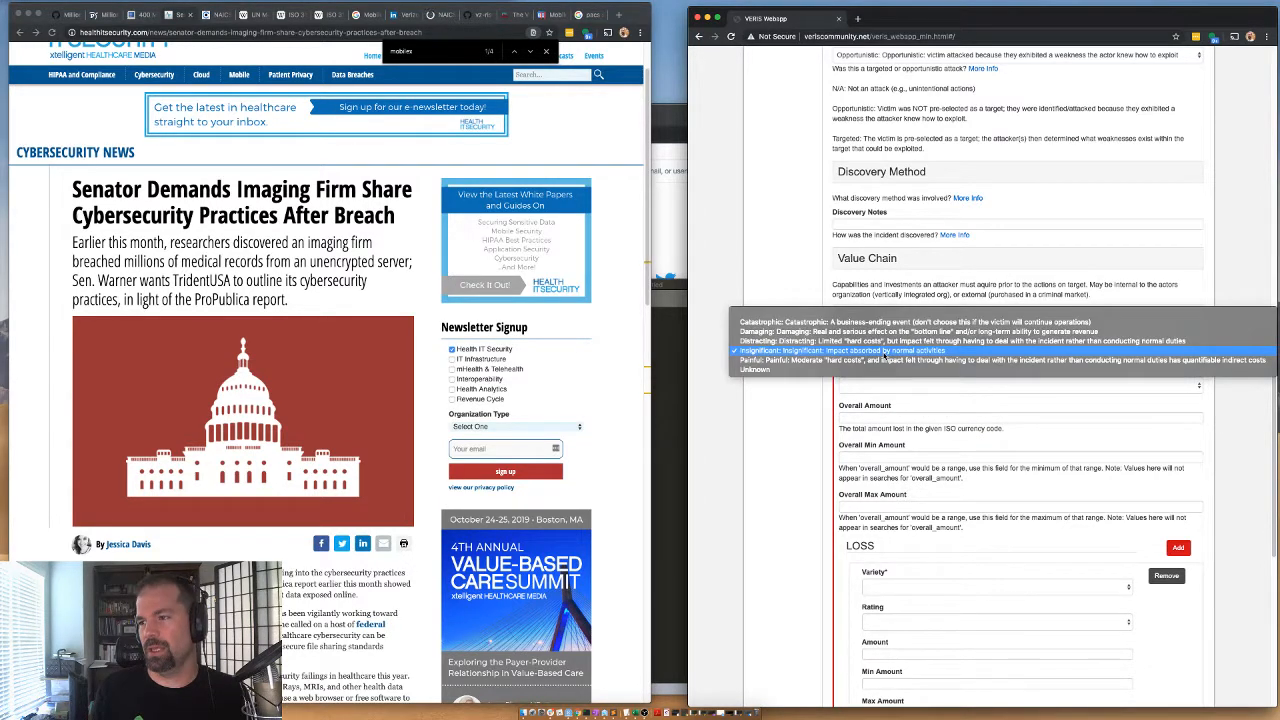
click(778, 344)
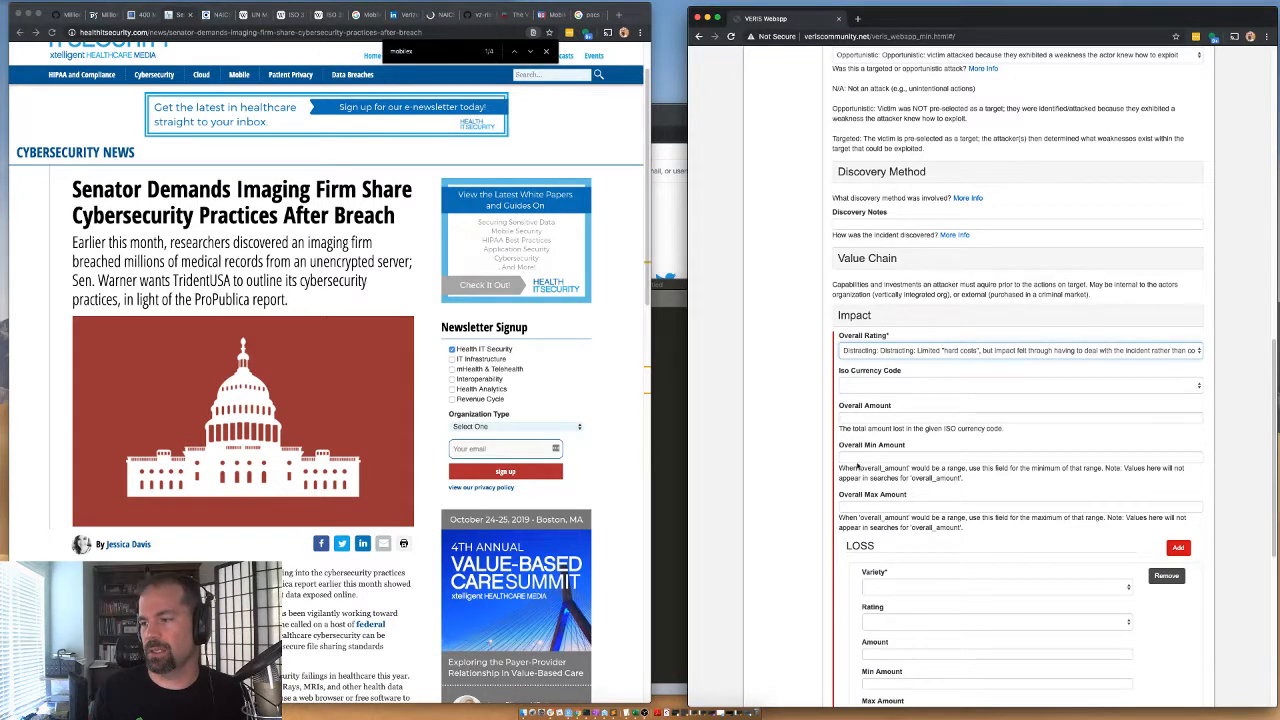
Check the available loss varieties without choosing one and collapse the Impact section.
scroll(857, 466, down, 2)
click(900, 508)
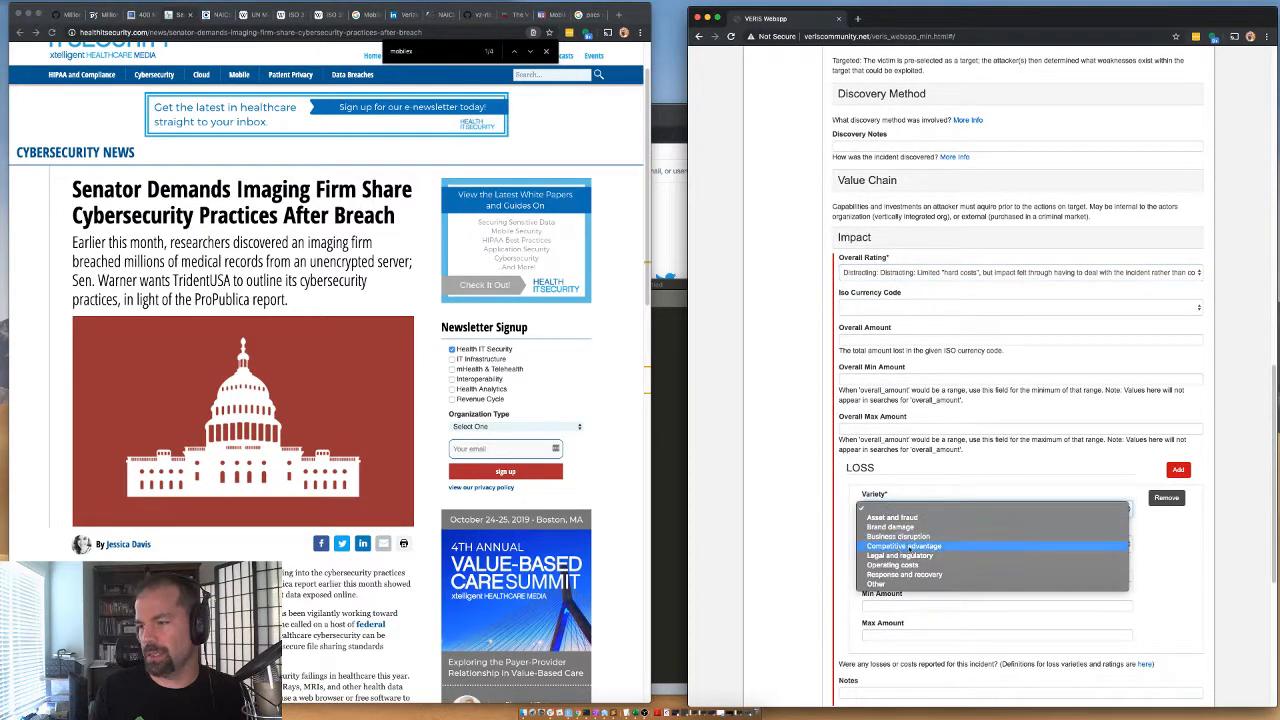
click(803, 491)
double_click(849, 239)
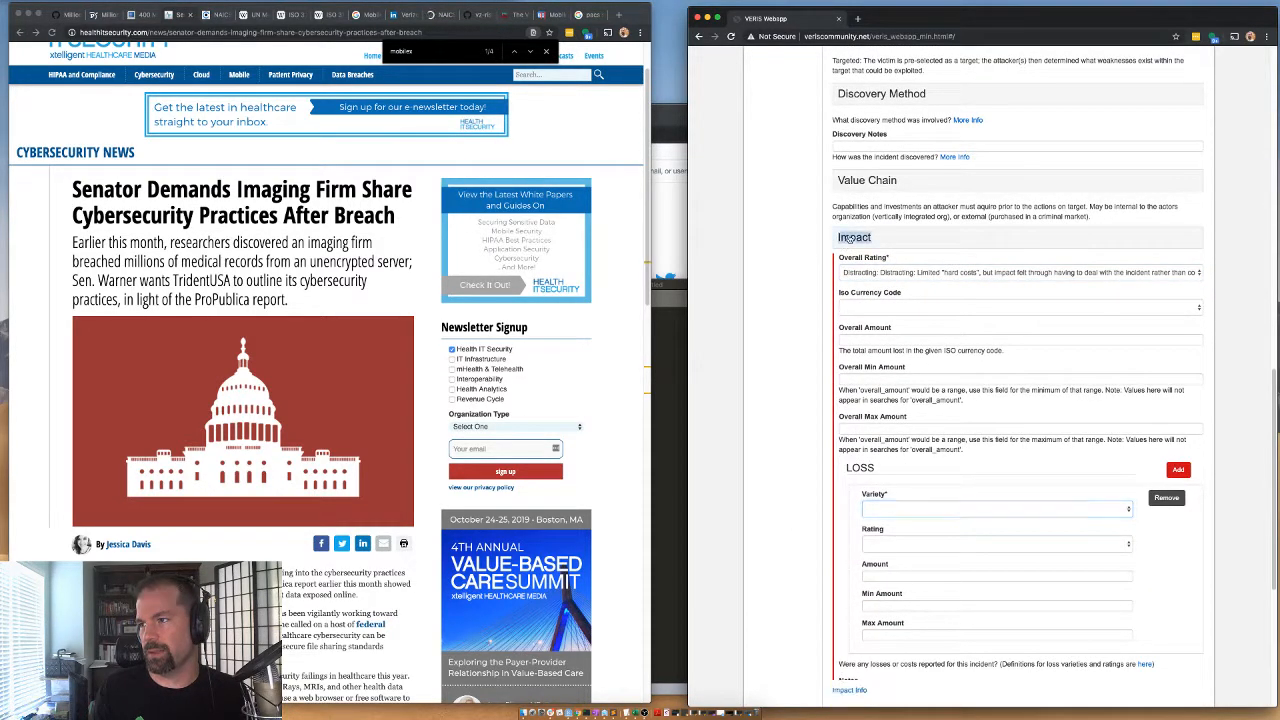
click(856, 238)
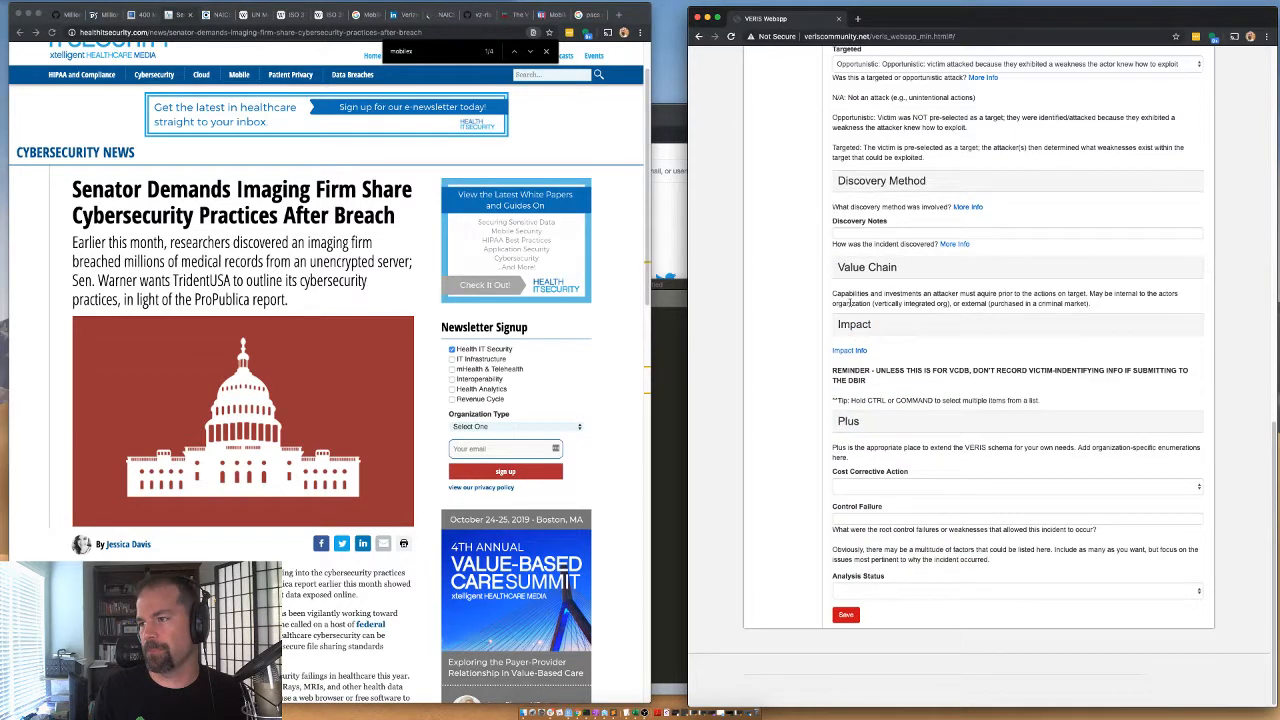
Expand the Plus section and set Sub Source to priority.
click(854, 424)
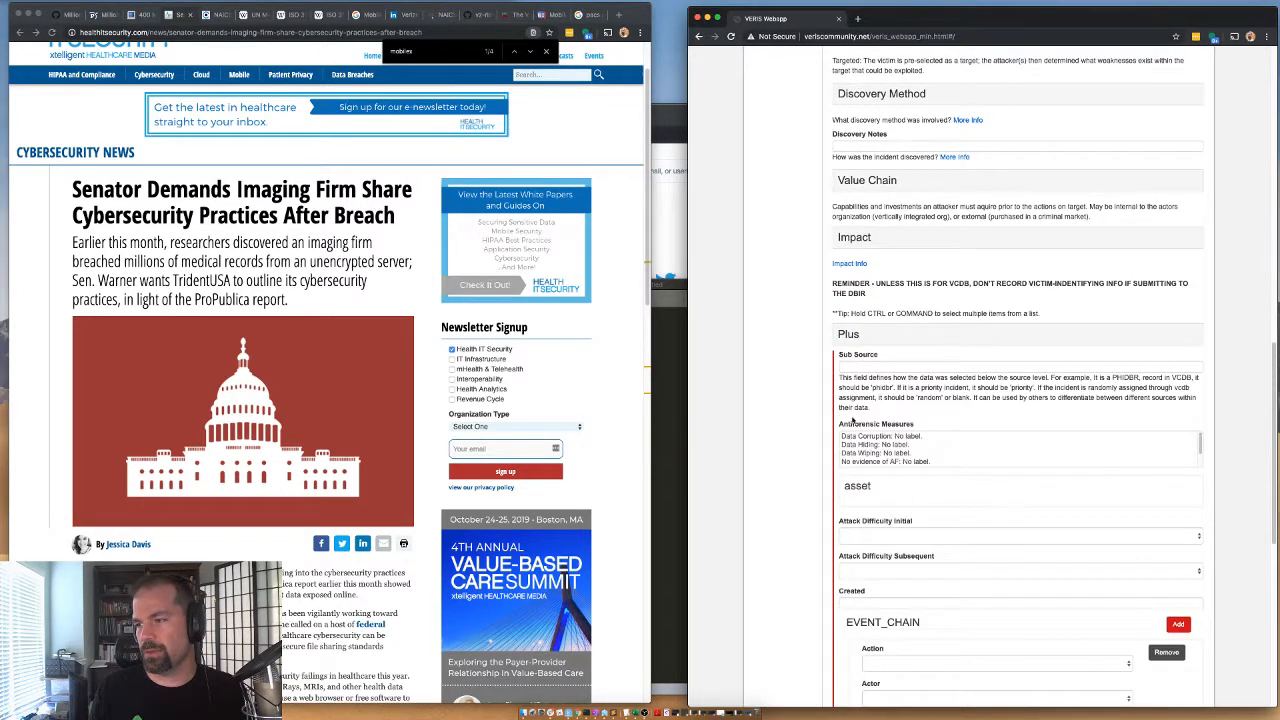
click(856, 366)
text(priori)
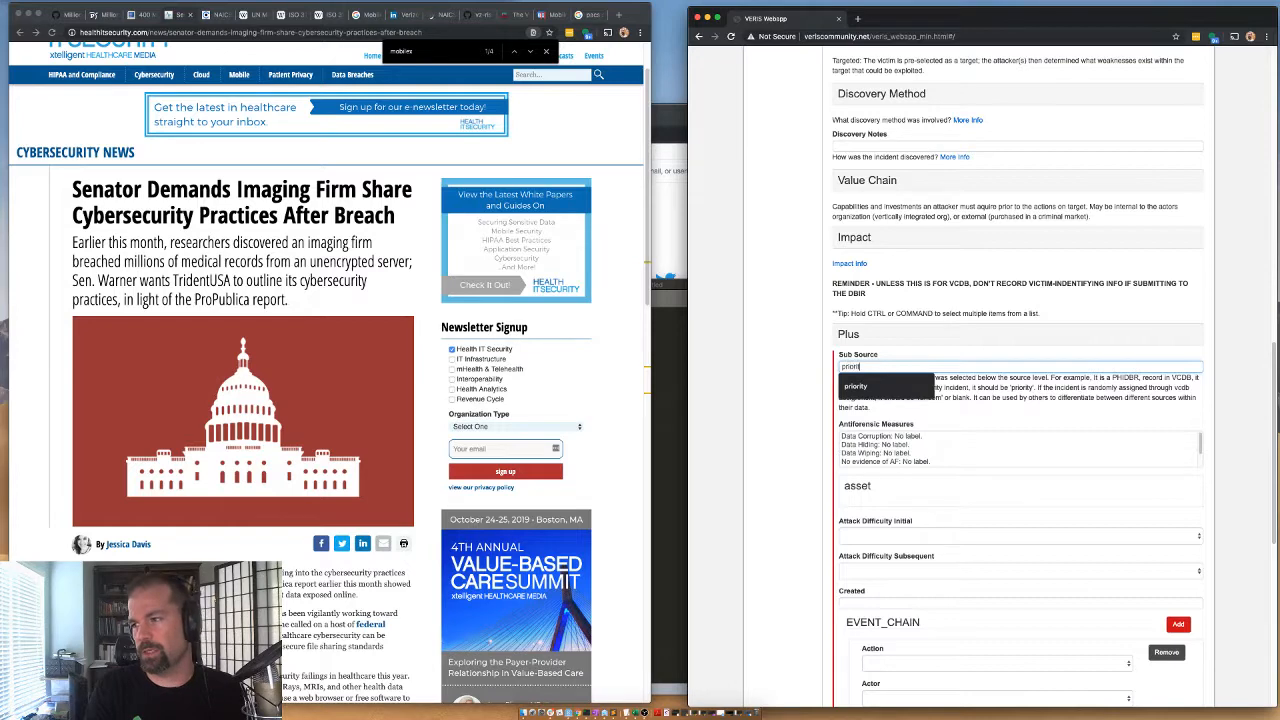
click(855, 386)
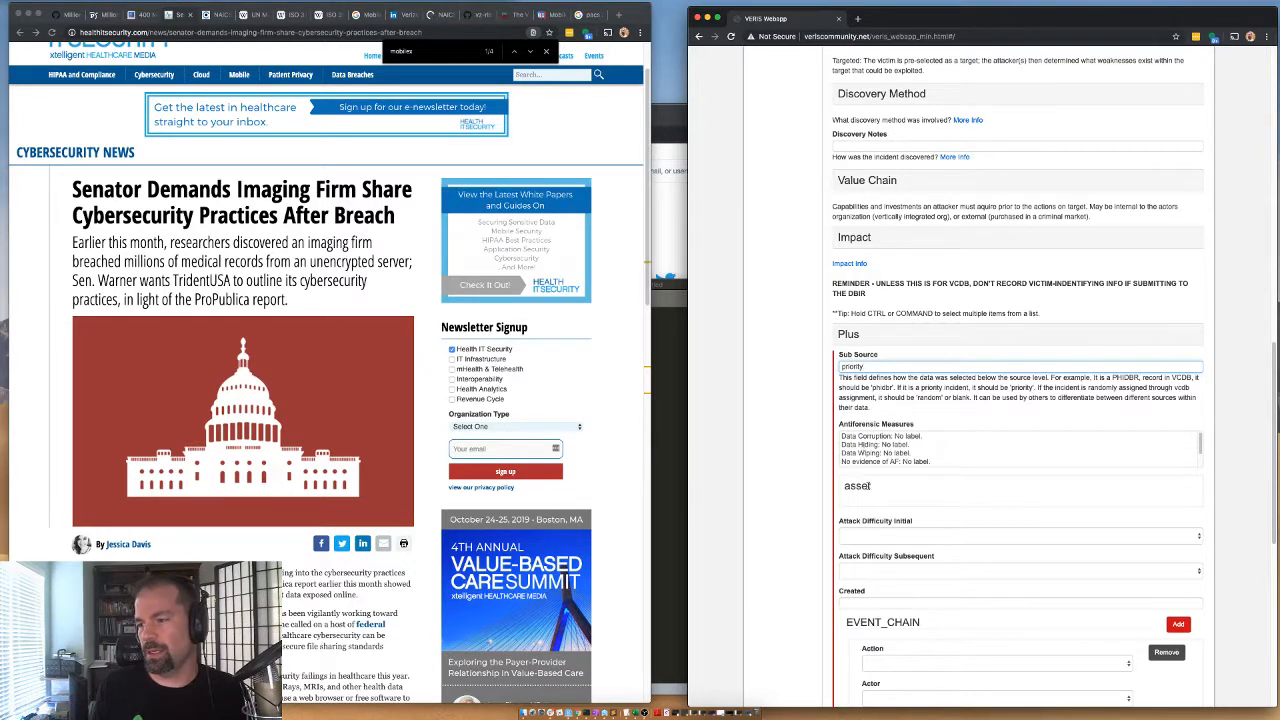
Fill in the event chain with action err, actor int, asset srv and attribute cp.
scroll(820, 561, down, 3)
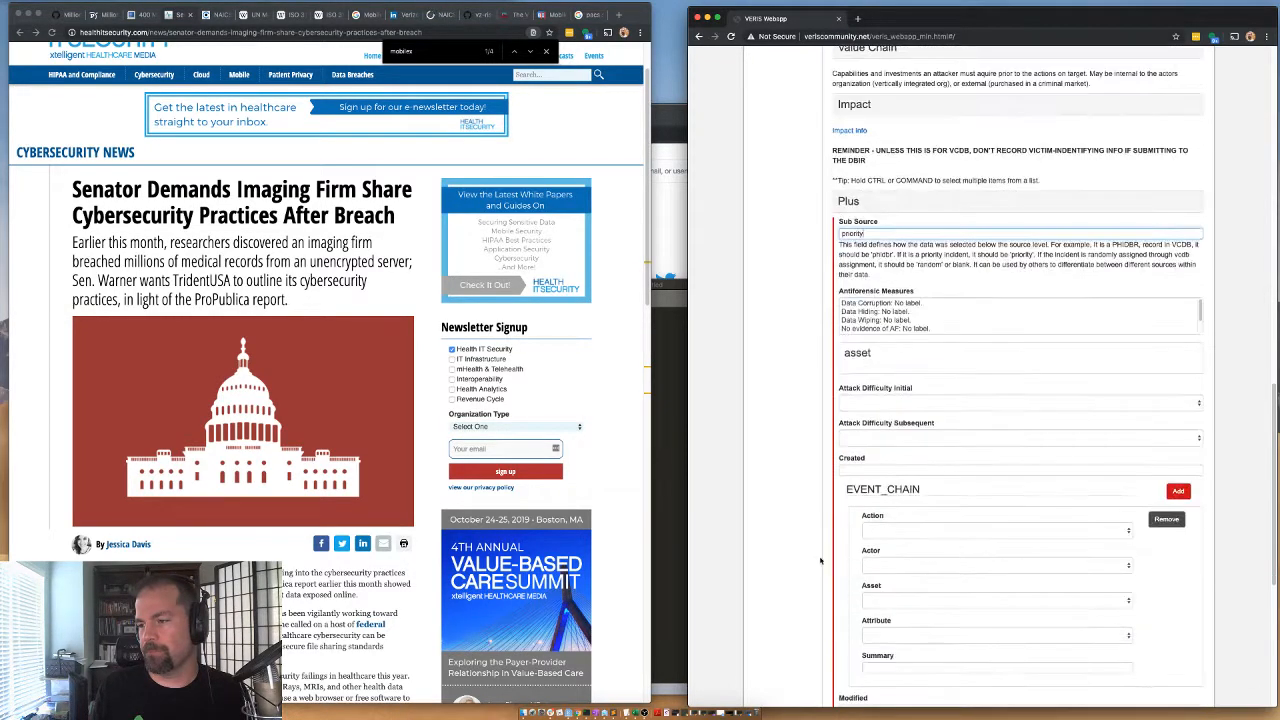
click(877, 533)
click(874, 566)
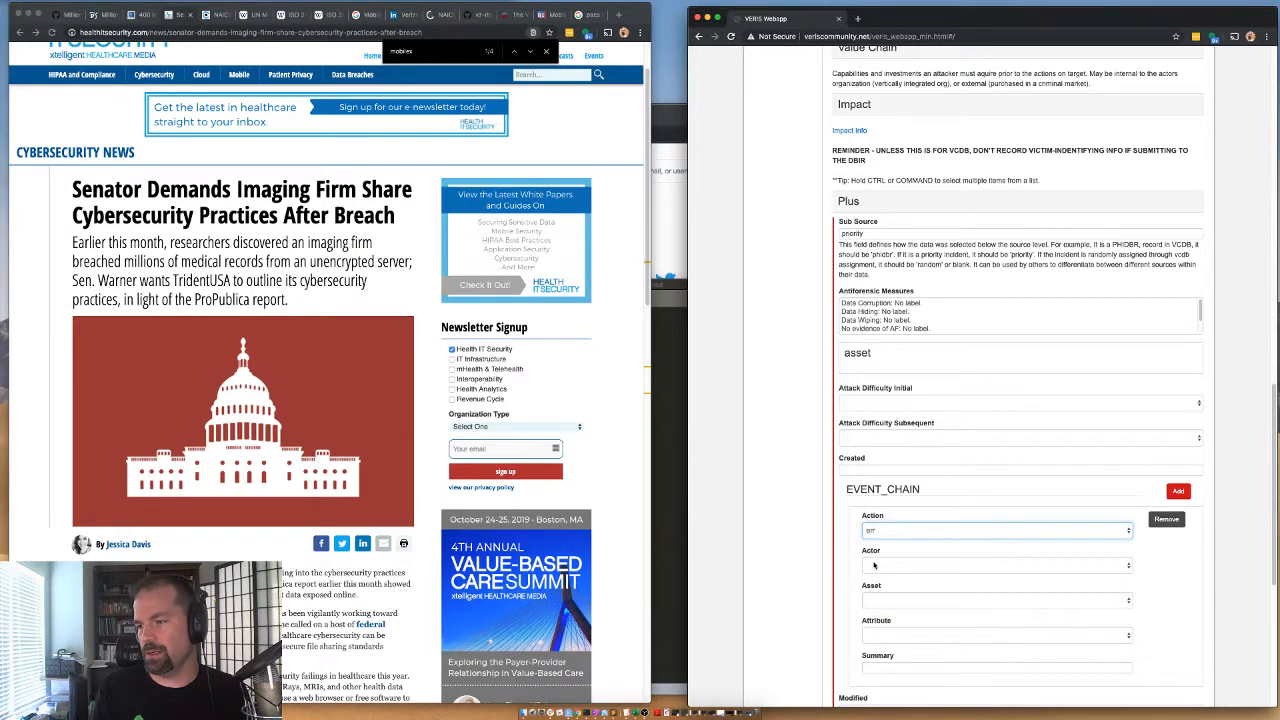
click(874, 566)
click(874, 585)
click(876, 600)
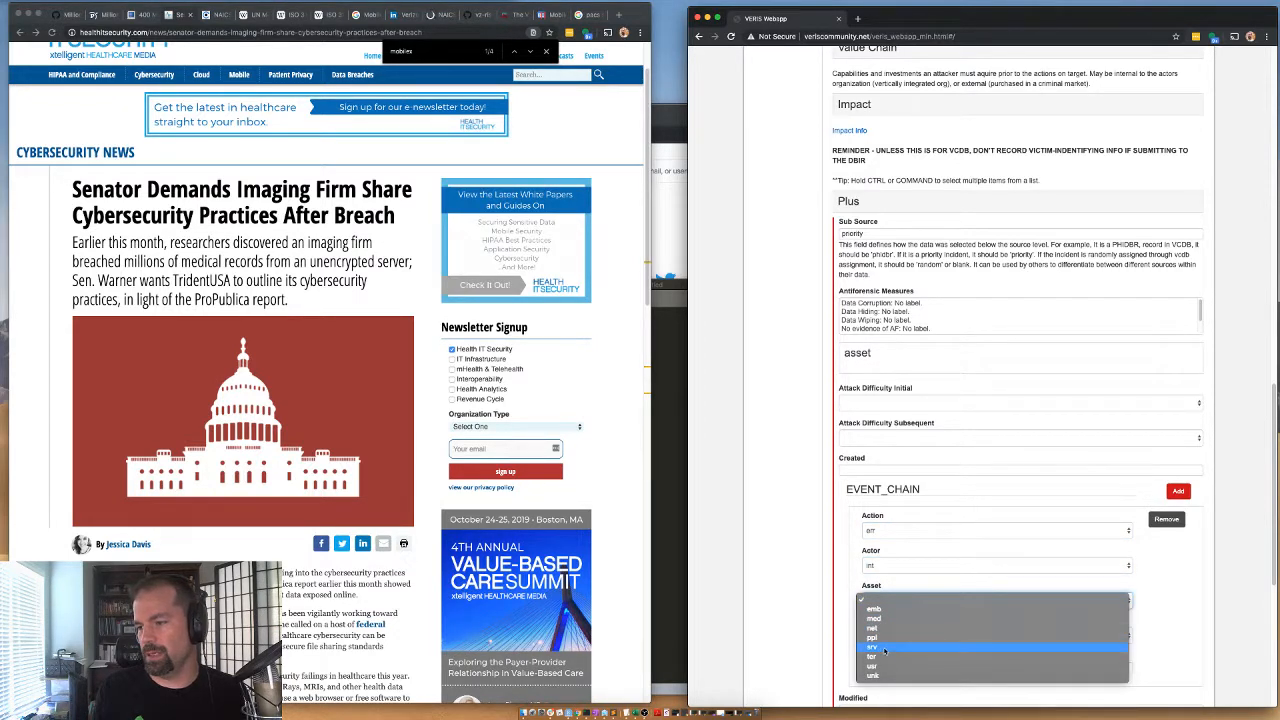
click(884, 649)
click(884, 636)
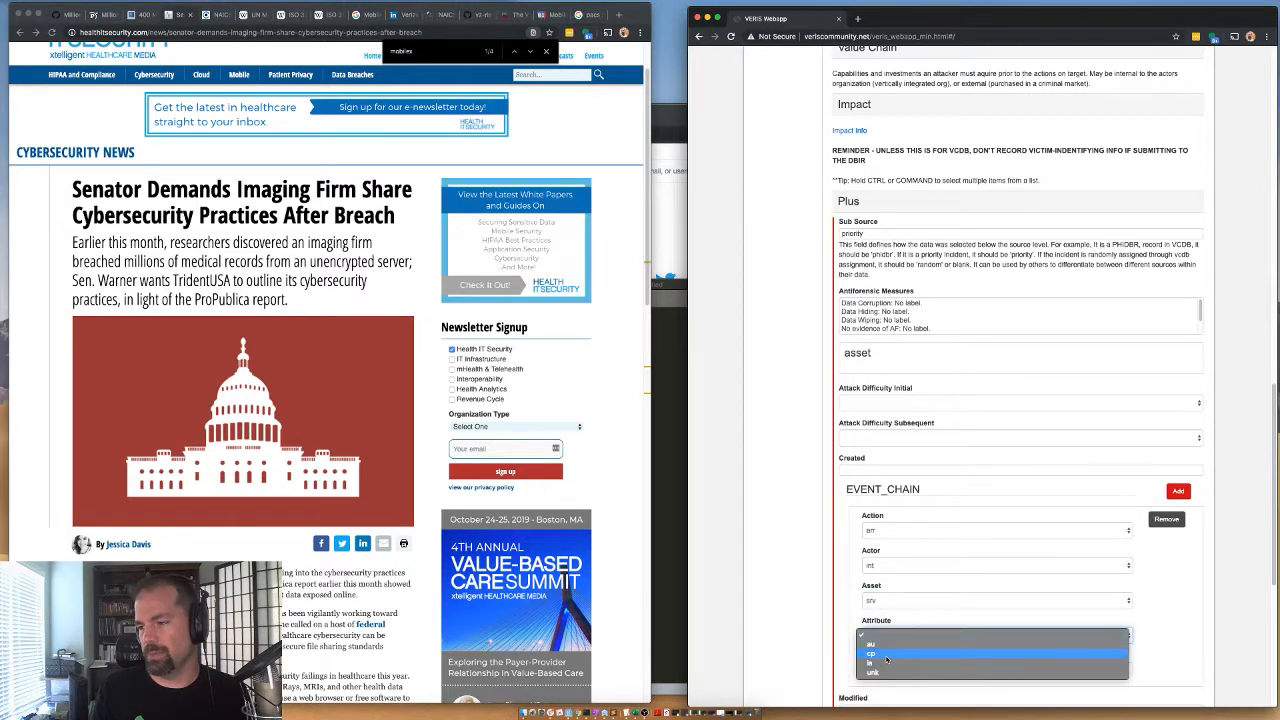
click(886, 655)
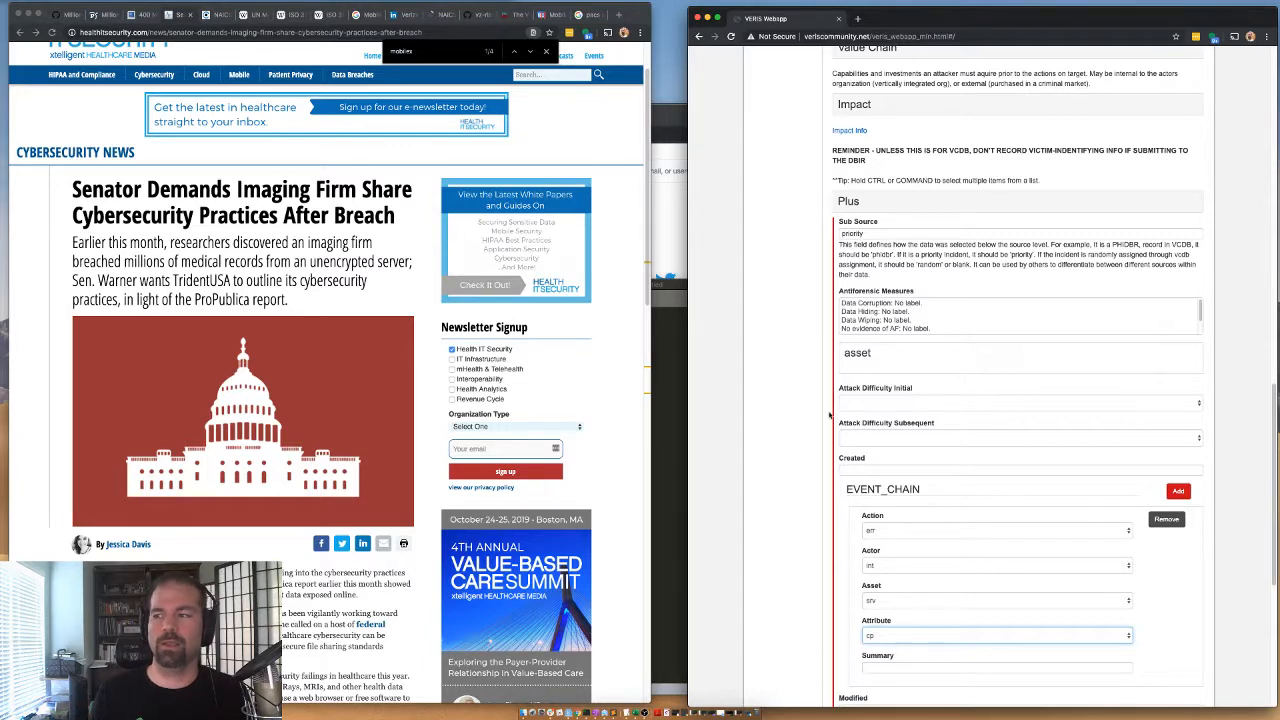
Set the Analysis Status to Validated and save the incident.
scroll(767, 445, down, 2)
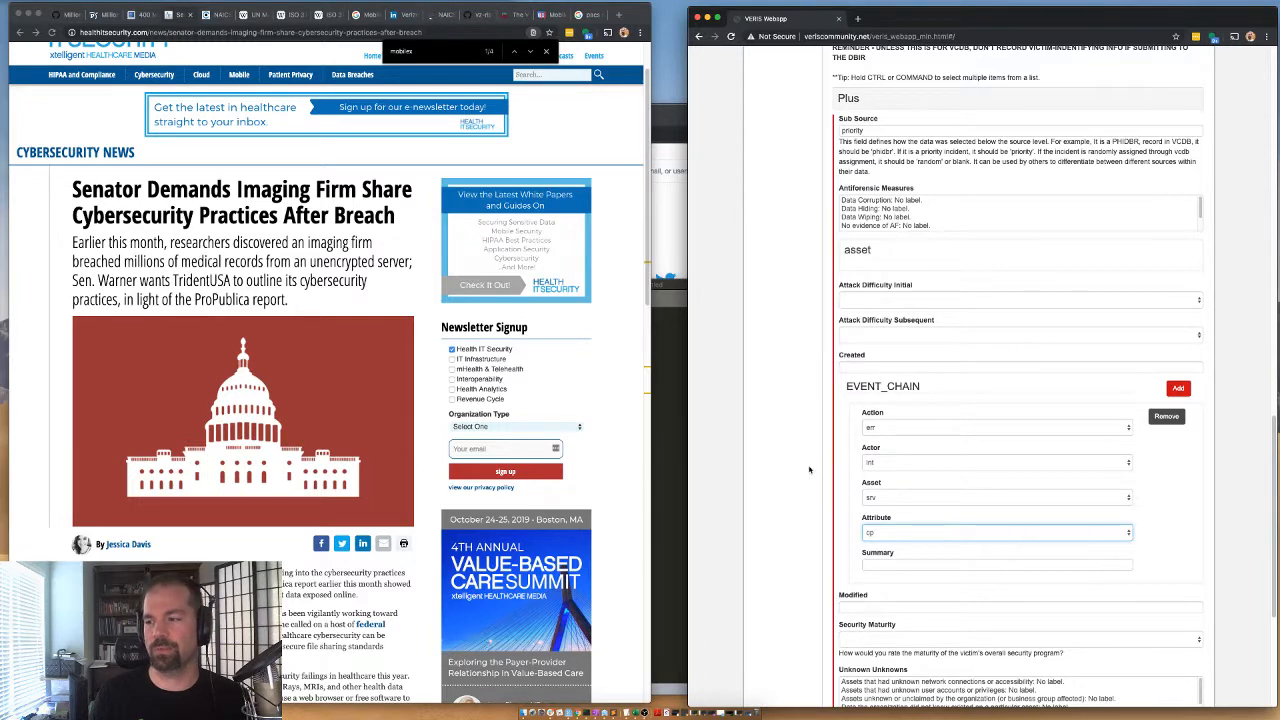
scroll(805, 460, down, 5)
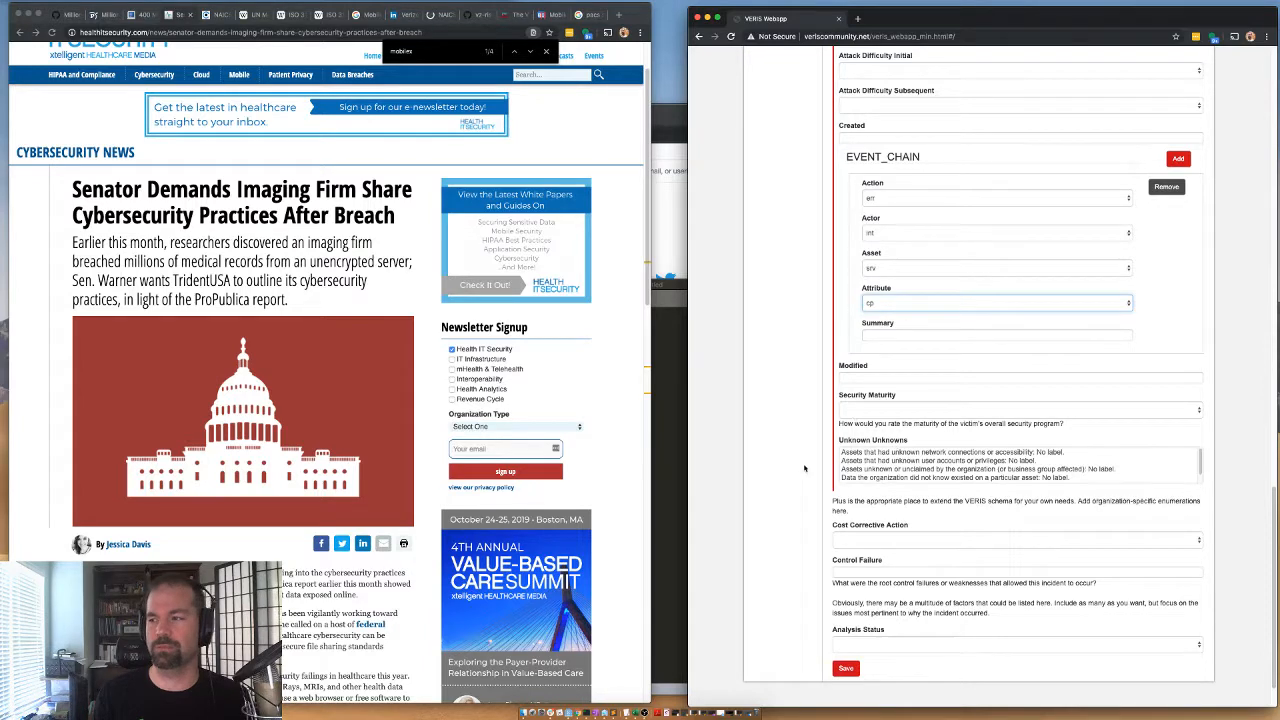
scroll(848, 455, down, 1)
scroll(800, 480, down, 2)
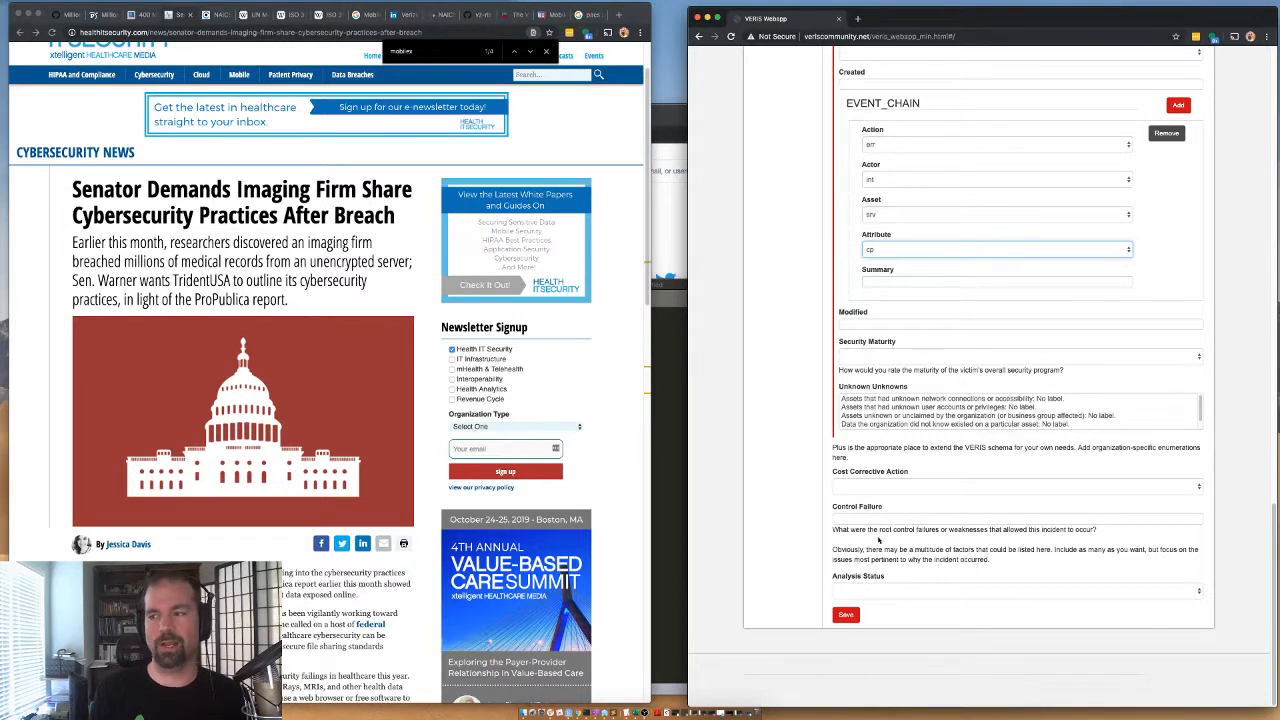
click(847, 590)
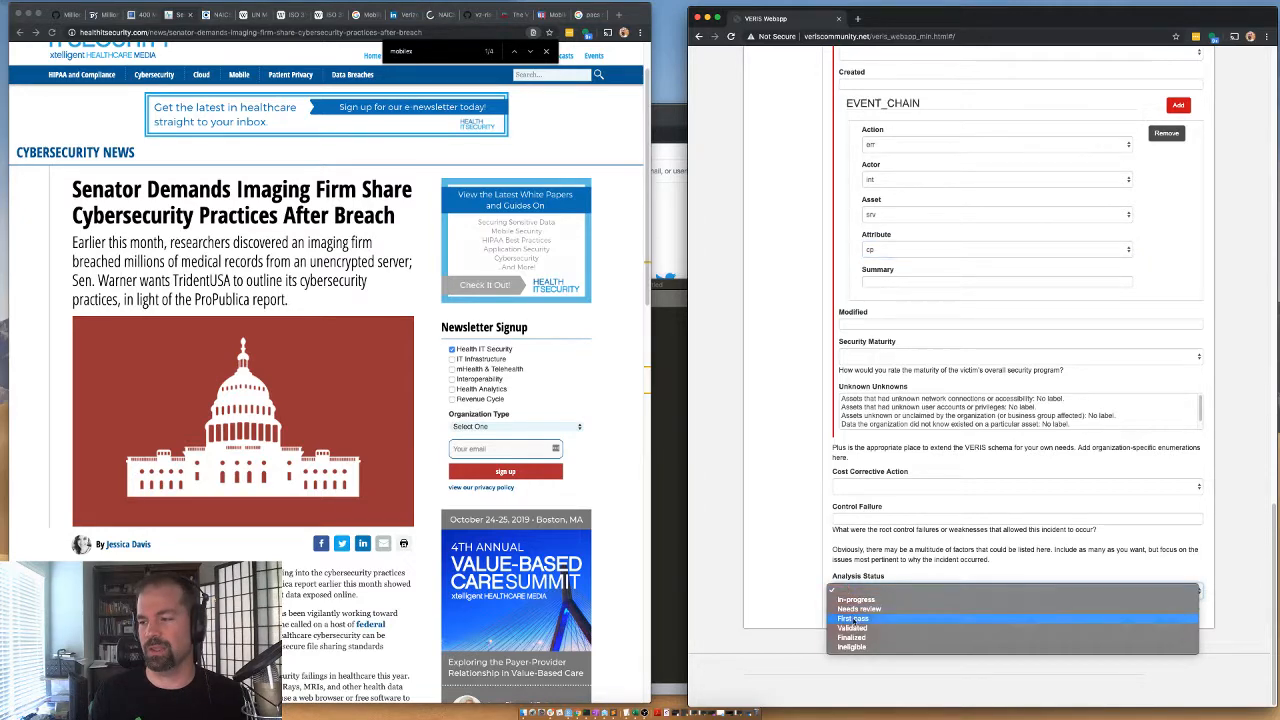
click(847, 629)
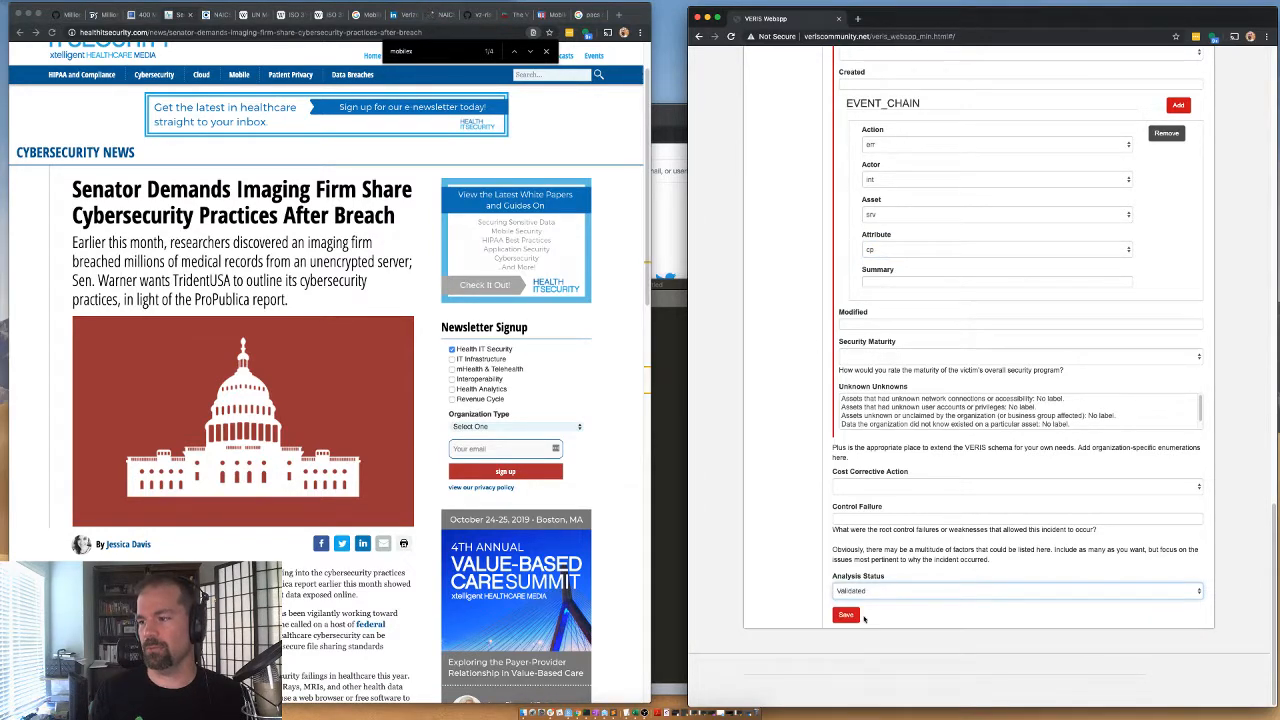
click(847, 615)
Copy the generated incident JSON into the text editor, reformat it with indentation and look through it.
drag(794, 271, 757, 148)
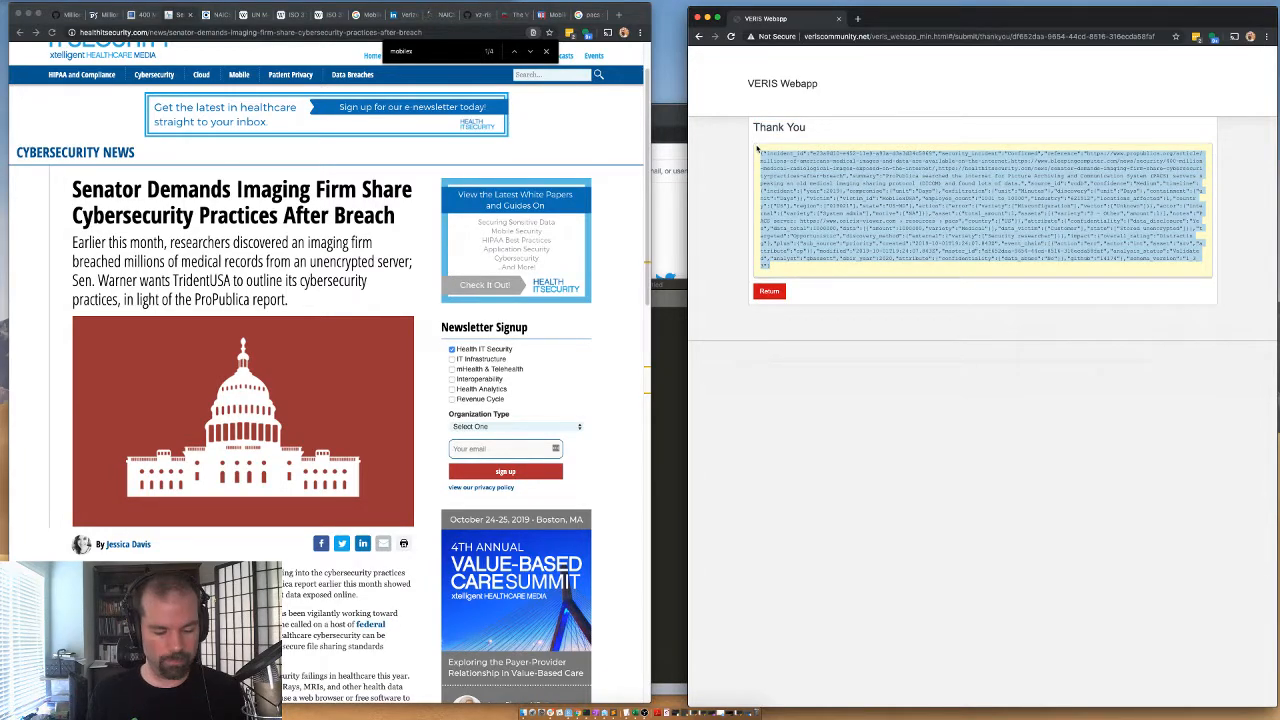
click(667, 408)
key(super+v)
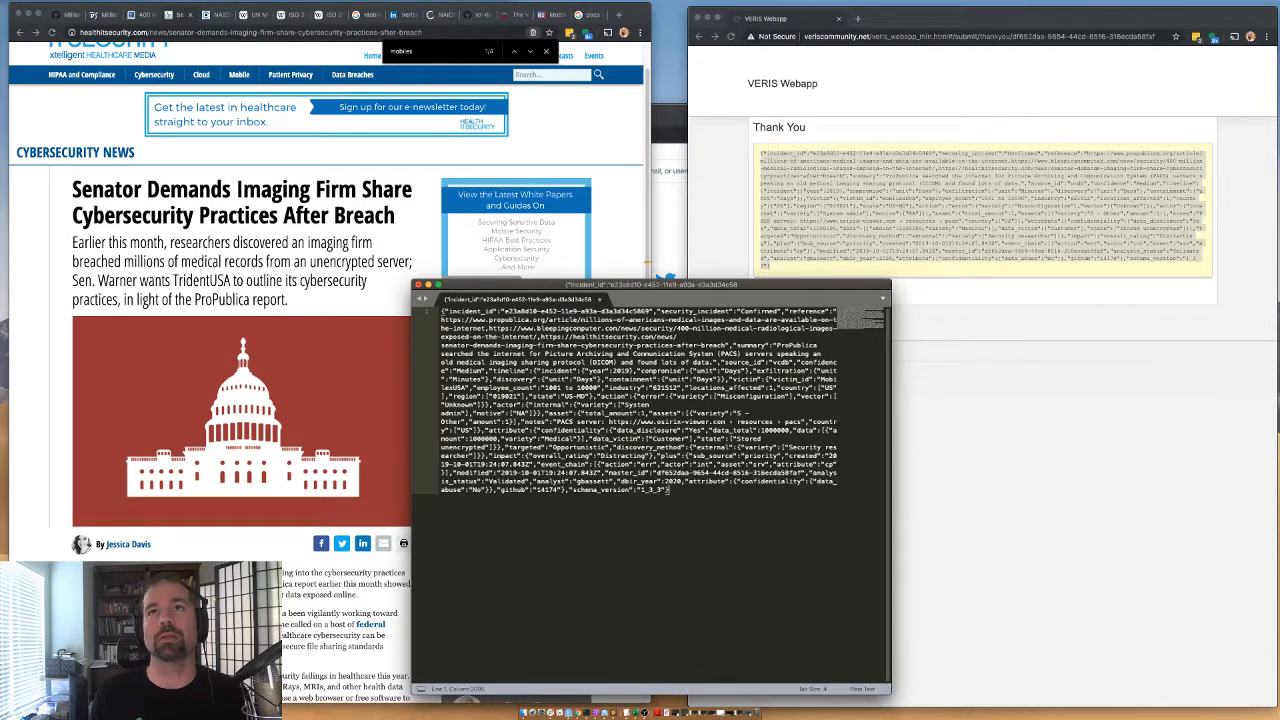
key(ctrl+super+j)
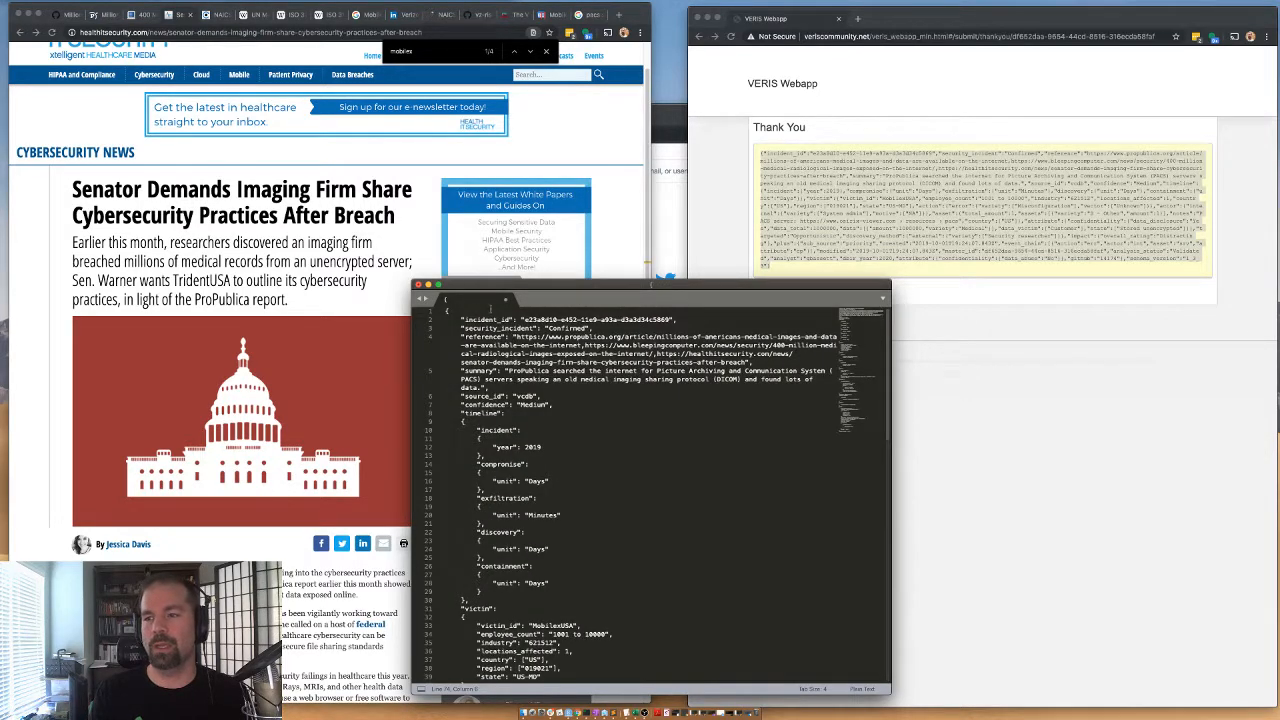
drag(482, 288, 368, 178)
scroll(407, 312, down, 10)
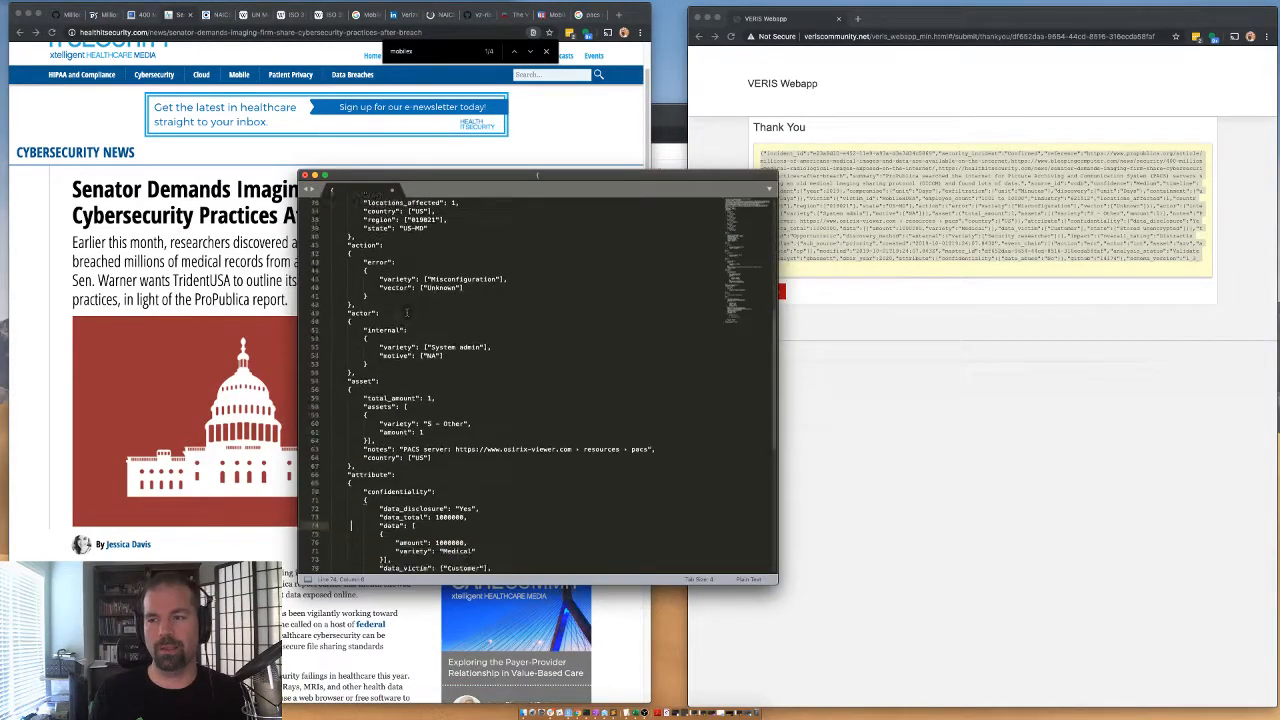
scroll(405, 318, down, 10)
Return from the Thank You page in the VERIS Webapp to a blank incident form and enter the analyst's username.
click(864, 411)
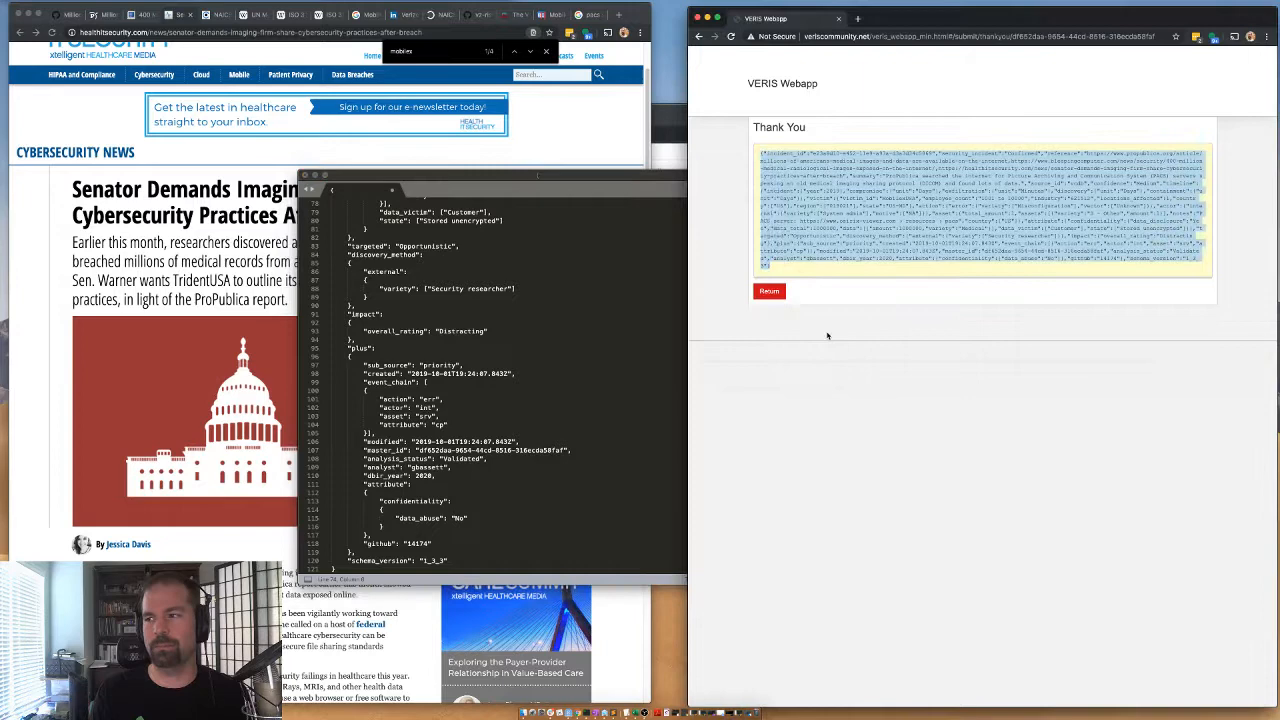
click(770, 292)
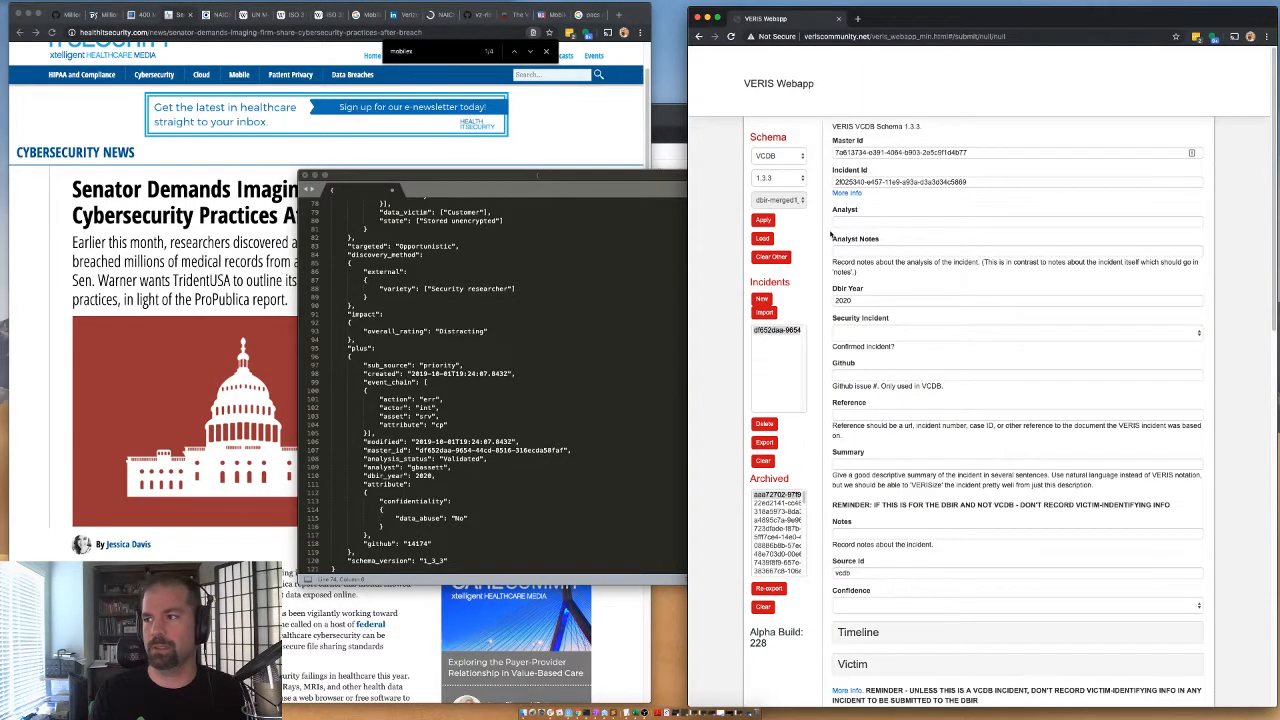
click(846, 223)
text(gd)
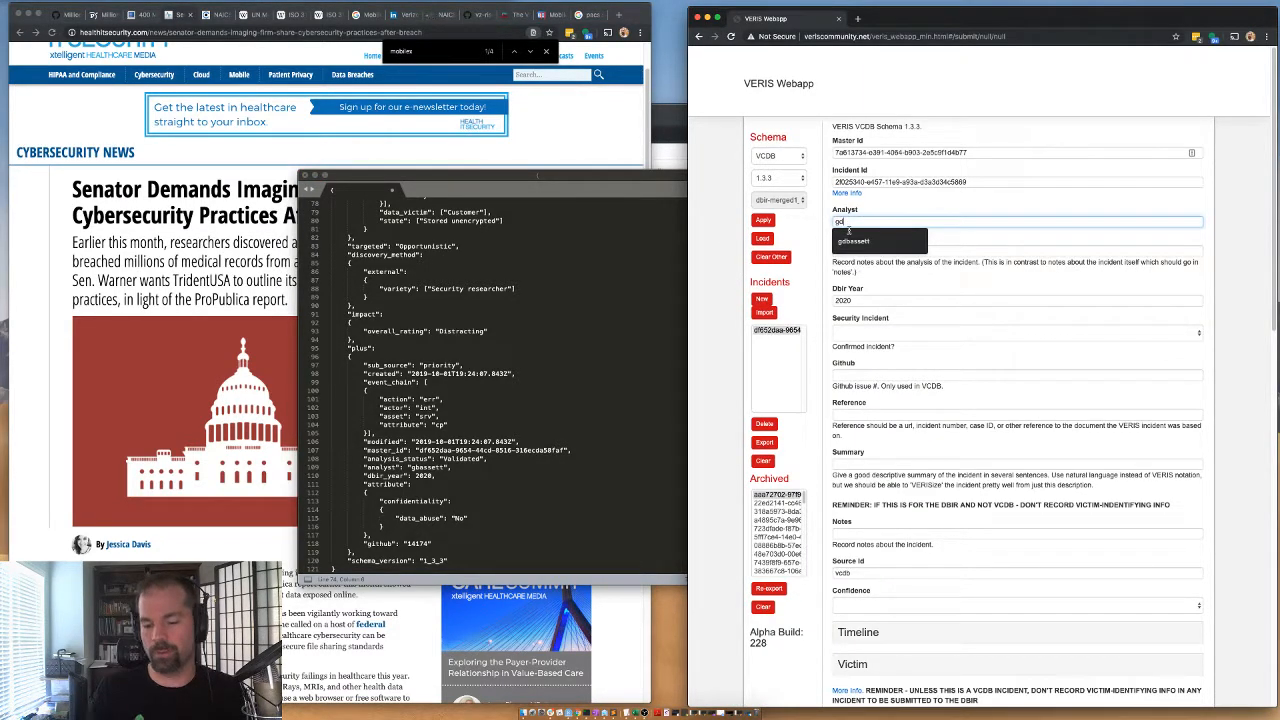
click(846, 240)
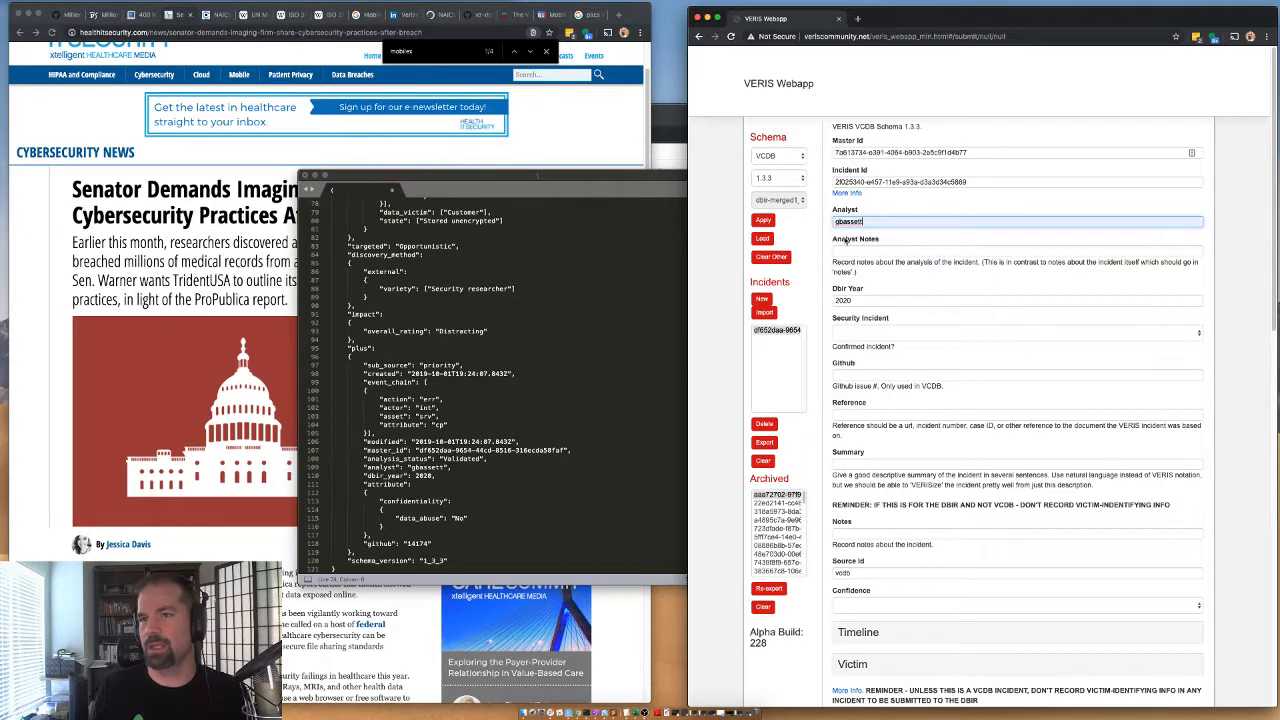
Check the GitHub issue, then search the ProPublica article for "3" to find the passage about the second victim company.
click(72, 14)
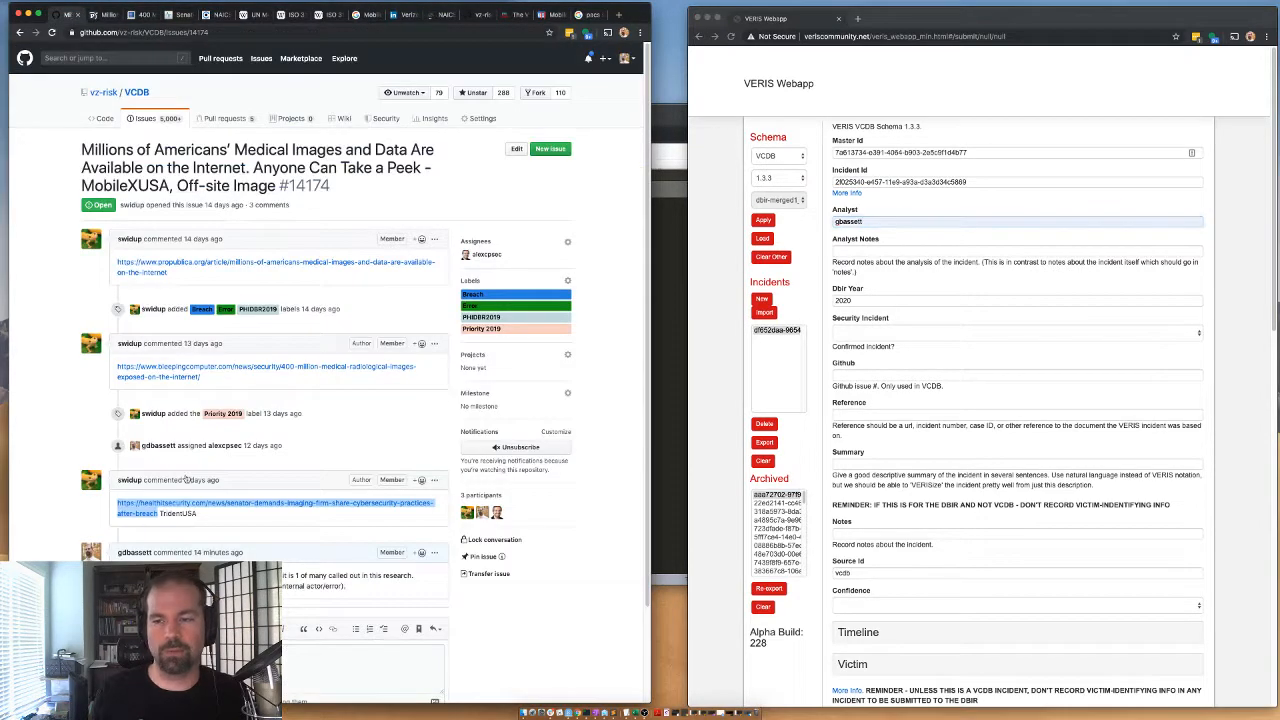
scroll(132, 539, down, 3)
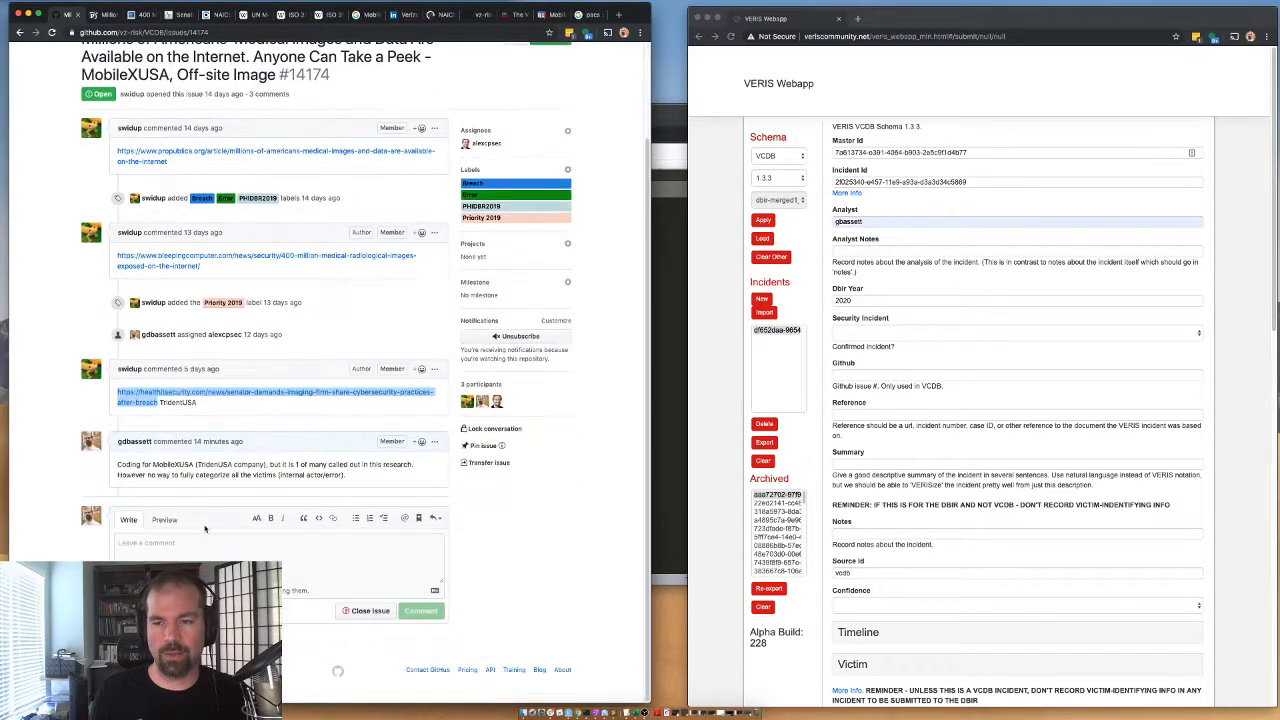
click(102, 16)
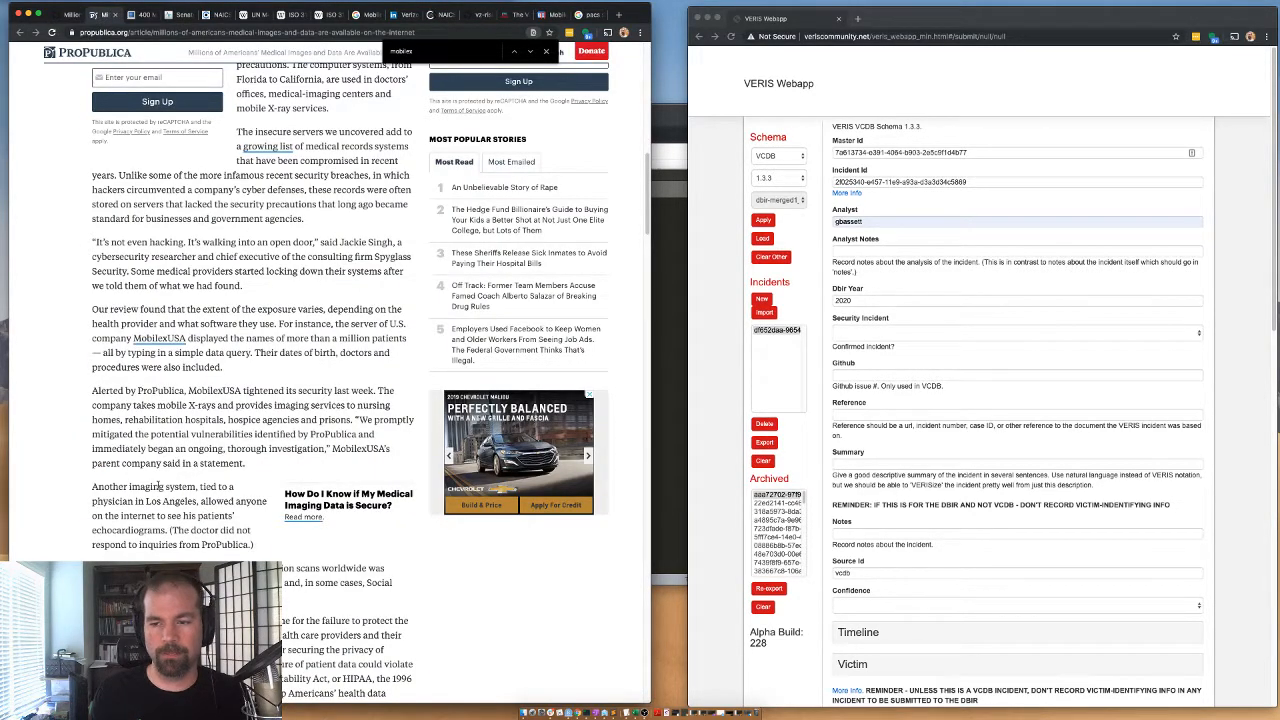
scroll(197, 423, down, 15)
key(super+f)
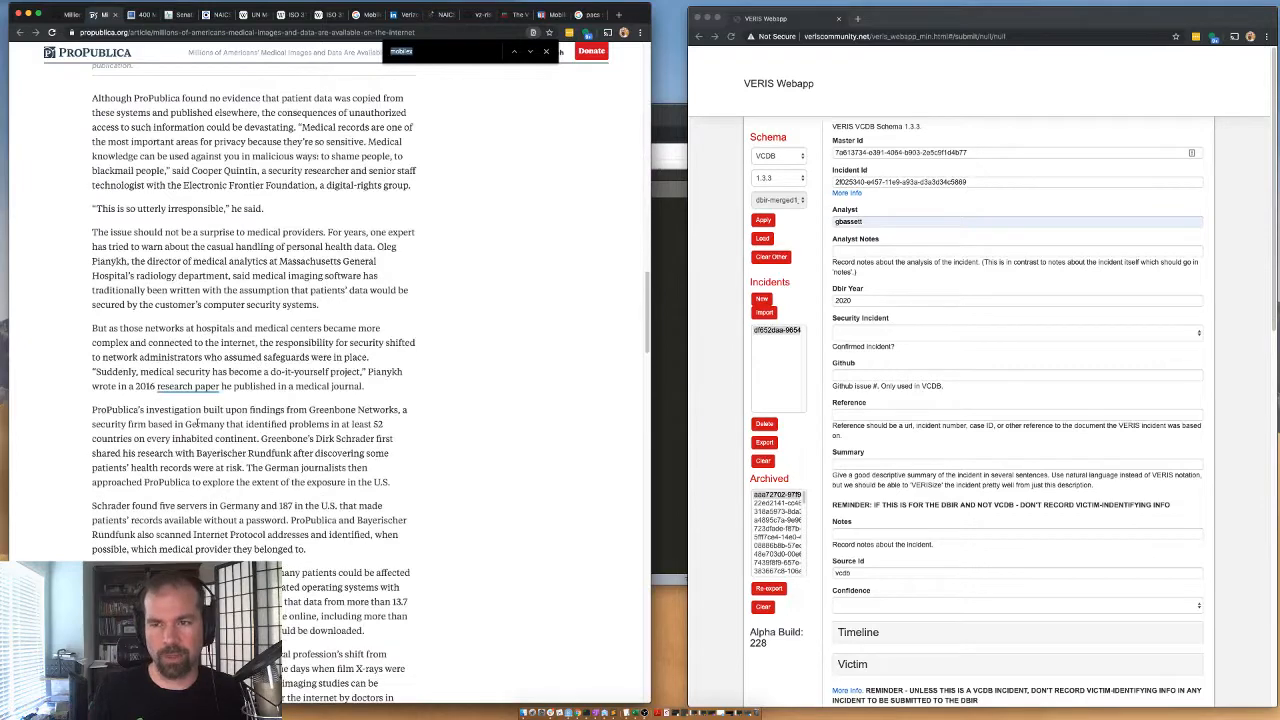
text(37)
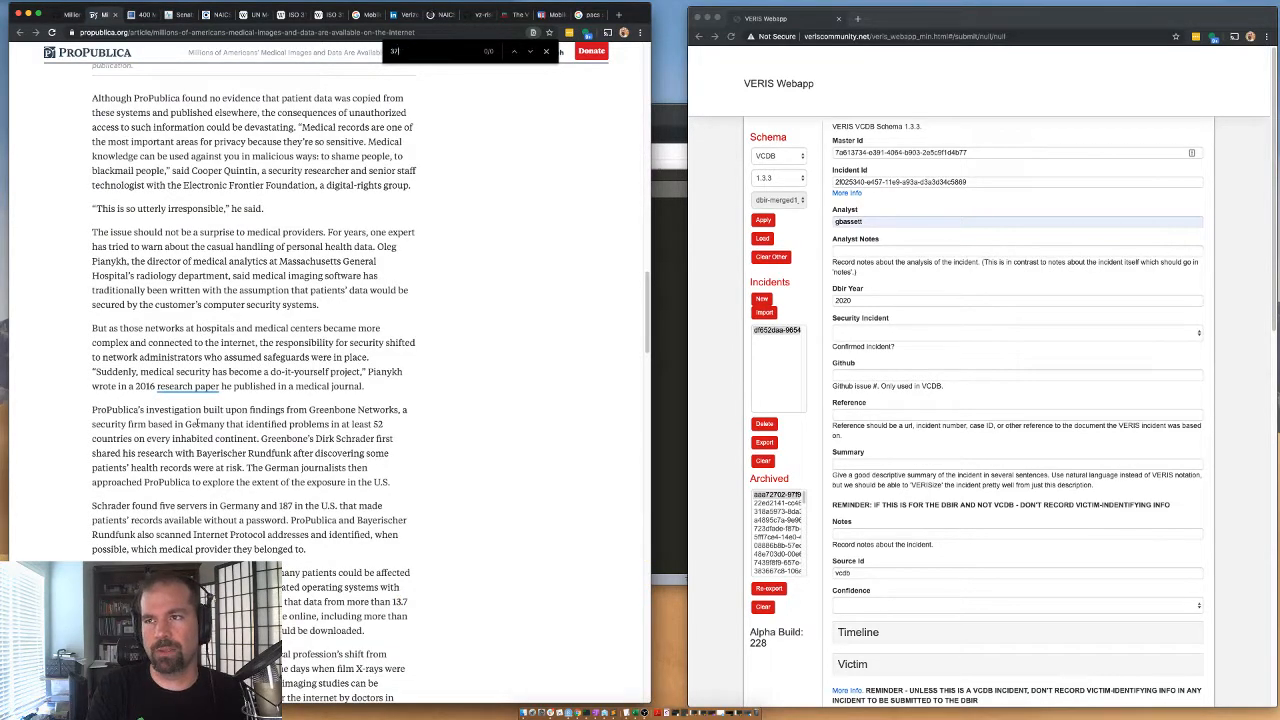
key(BackSpace)
key(Return)
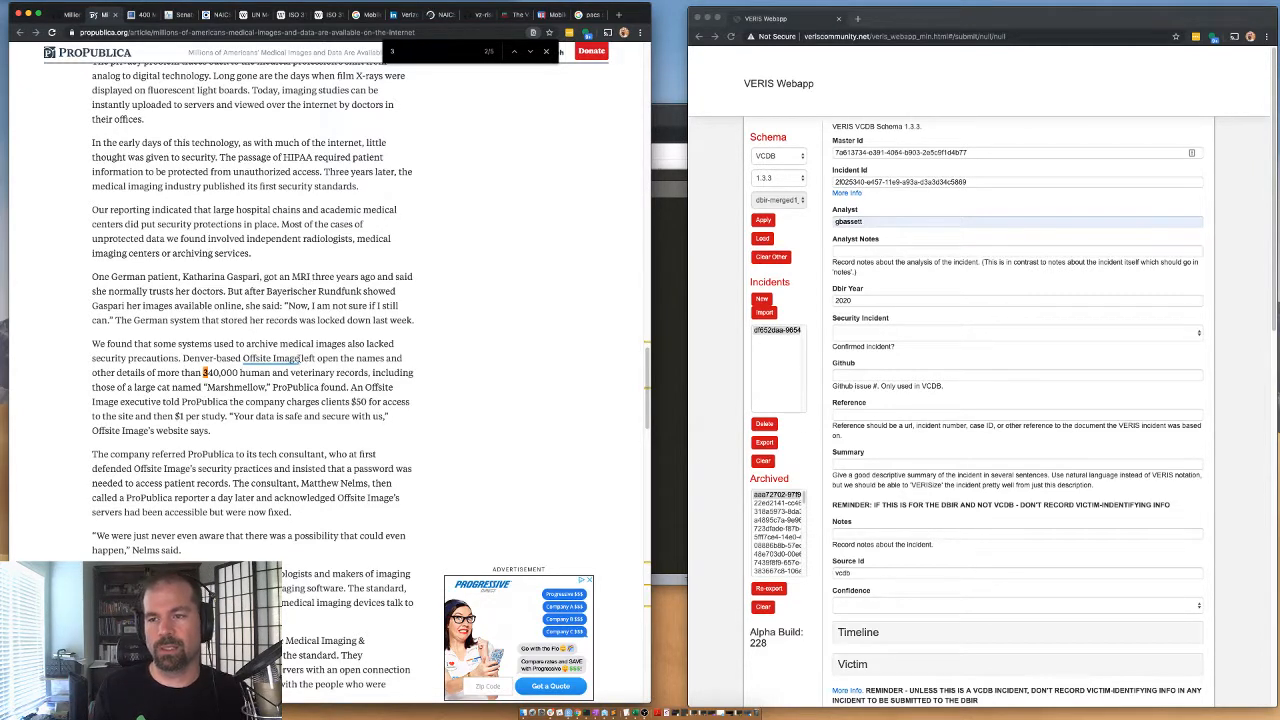
Copy the company name Offsite Image from the article into the Victim Id field of the new incident's Victim section.
drag(300, 358, 243, 358)
key(super+c)
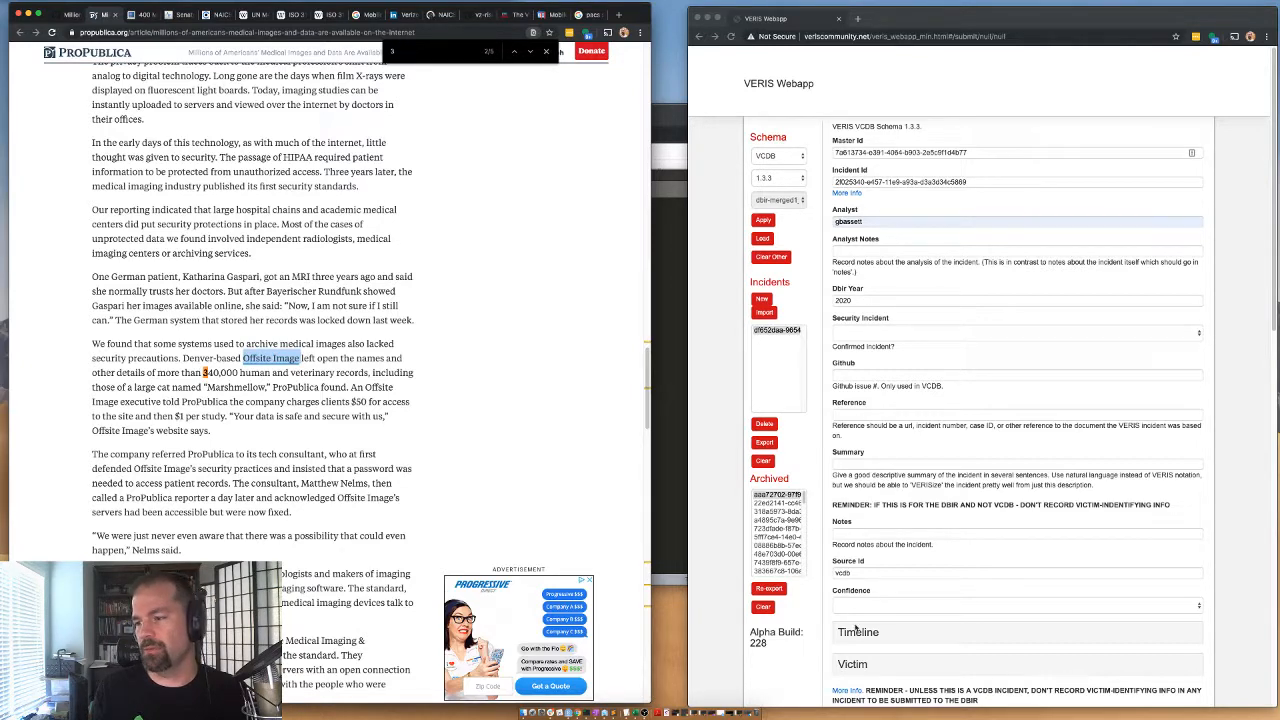
scroll(855, 629, down, 3)
click(849, 540)
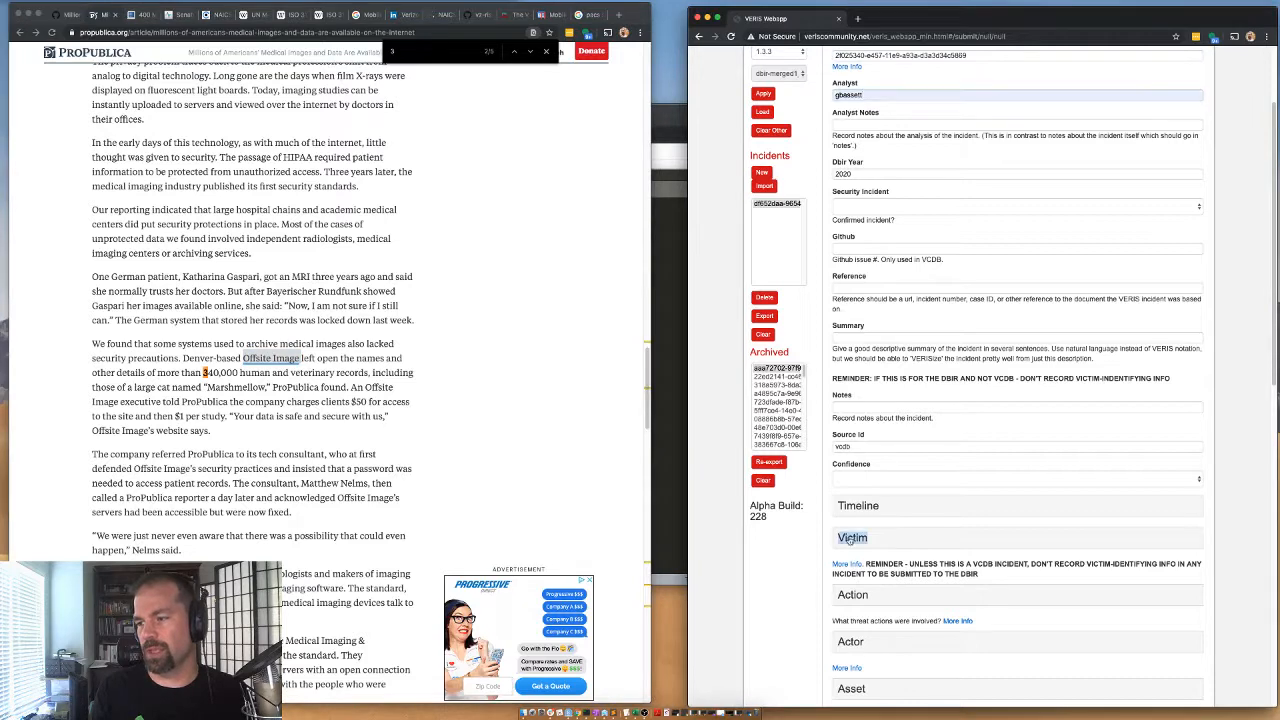
scroll(866, 566, down, 1)
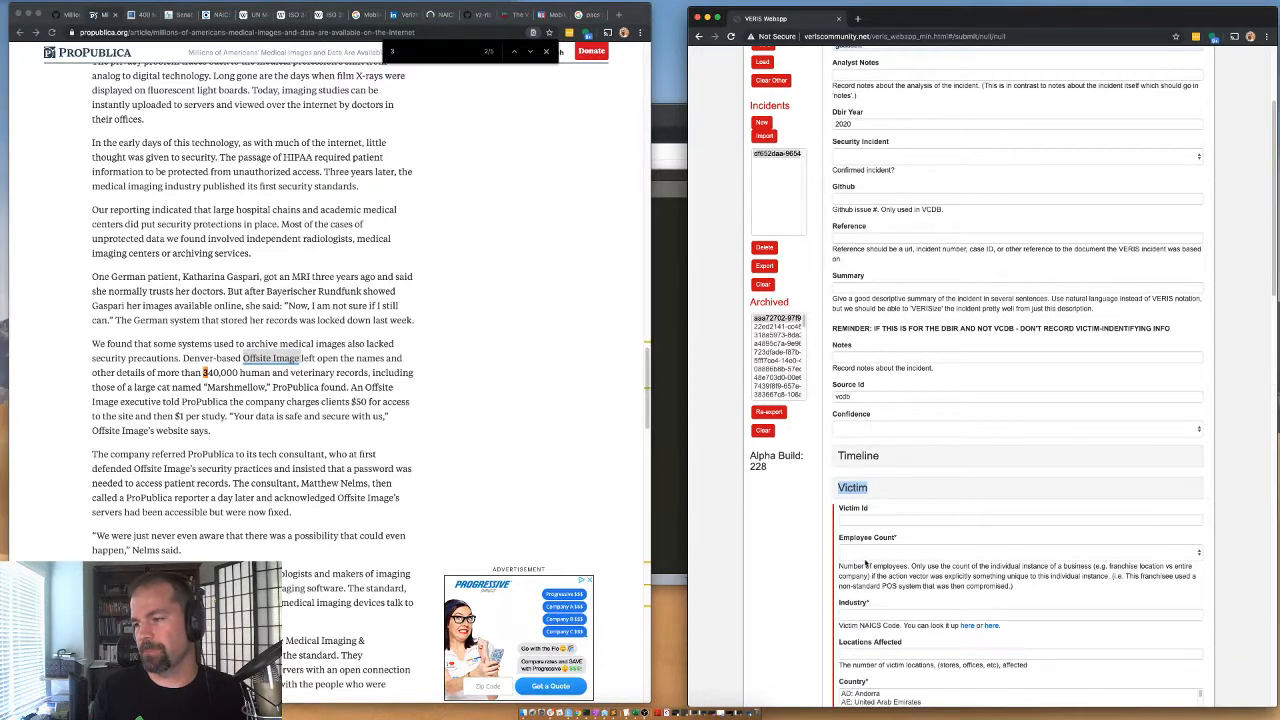
click(855, 484)
click(850, 516)
key(super+v)
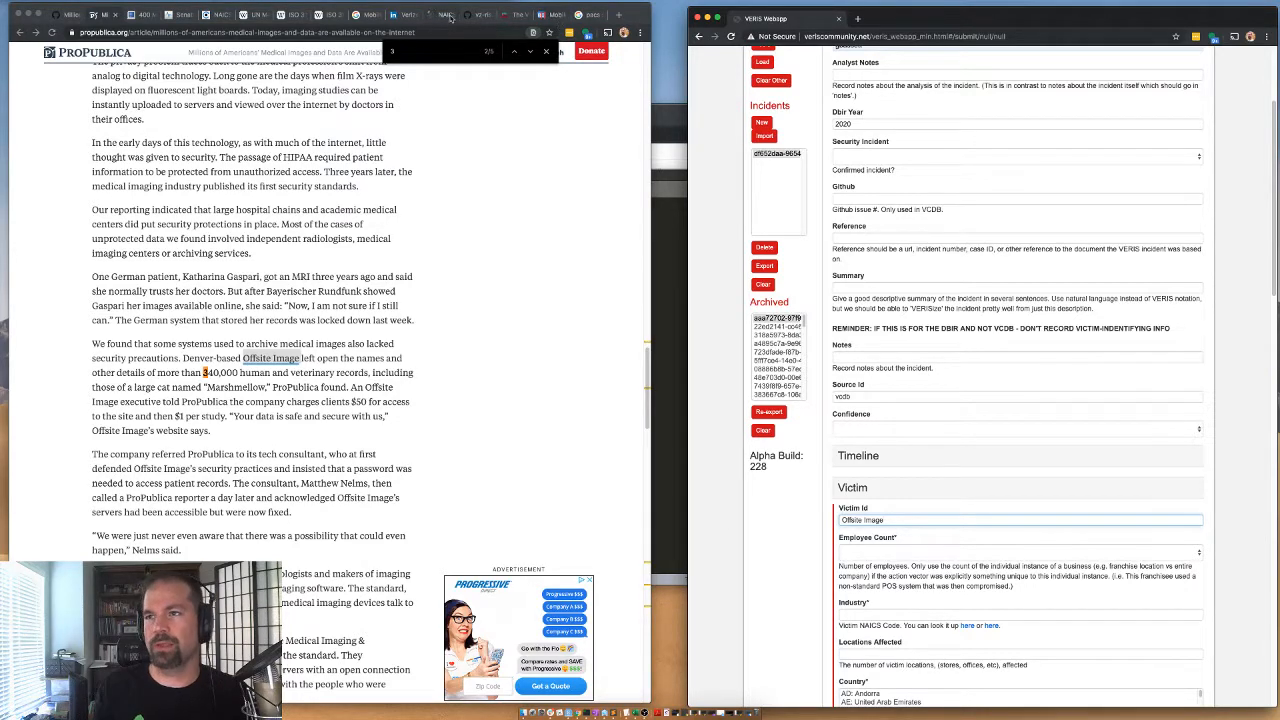
Search Google for "Offsite Image employee count".
click(392, 16)
click(367, 15)
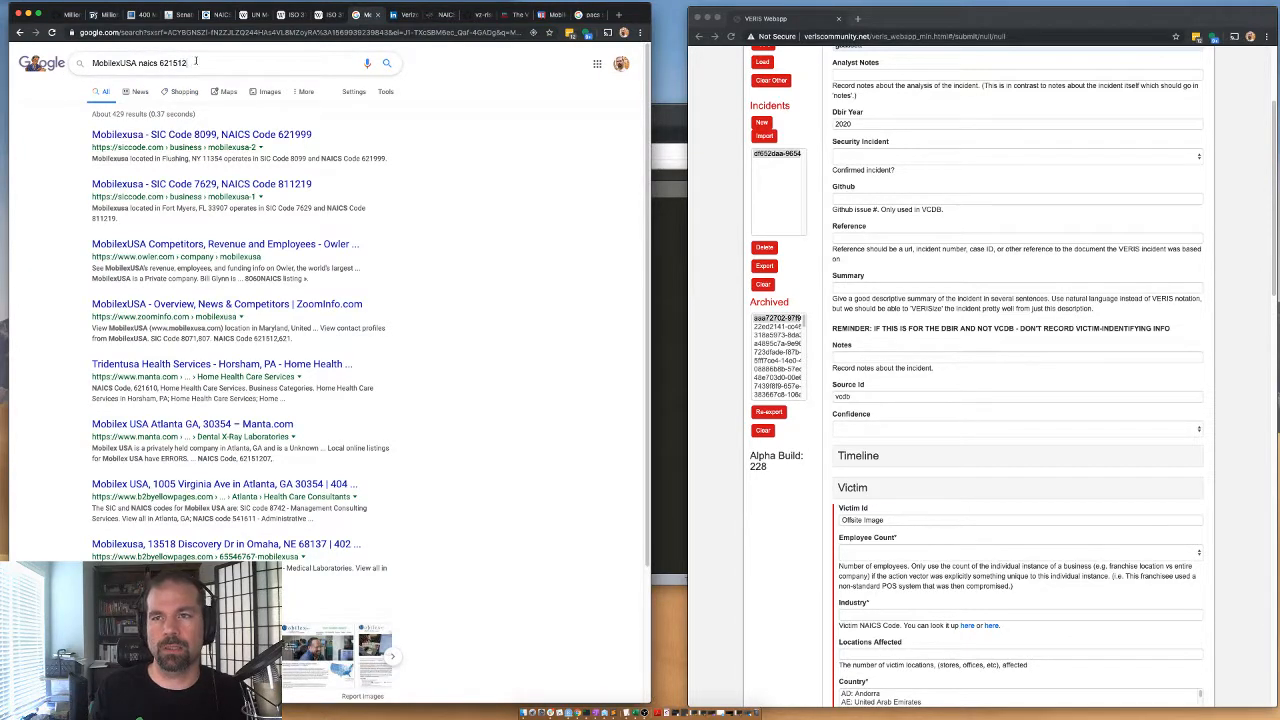
triple_click(196, 61)
key(super+v)
text(e)
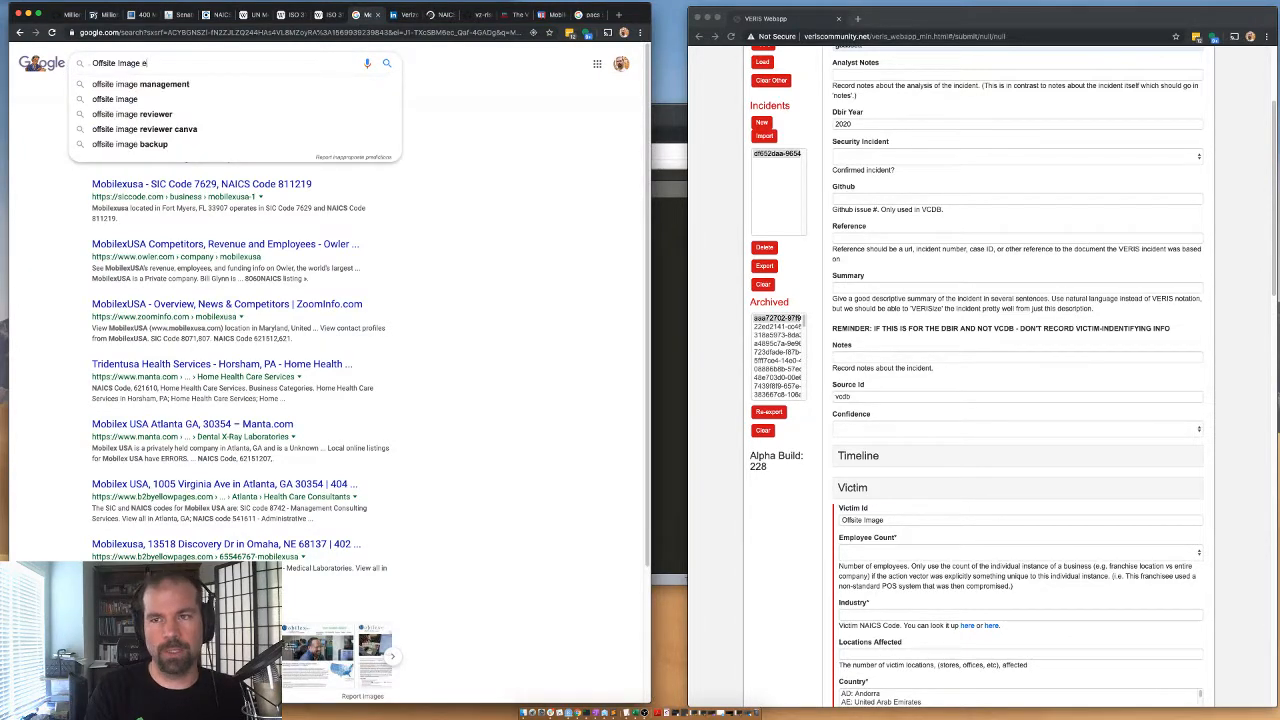
text(mployee count)
key(Return)
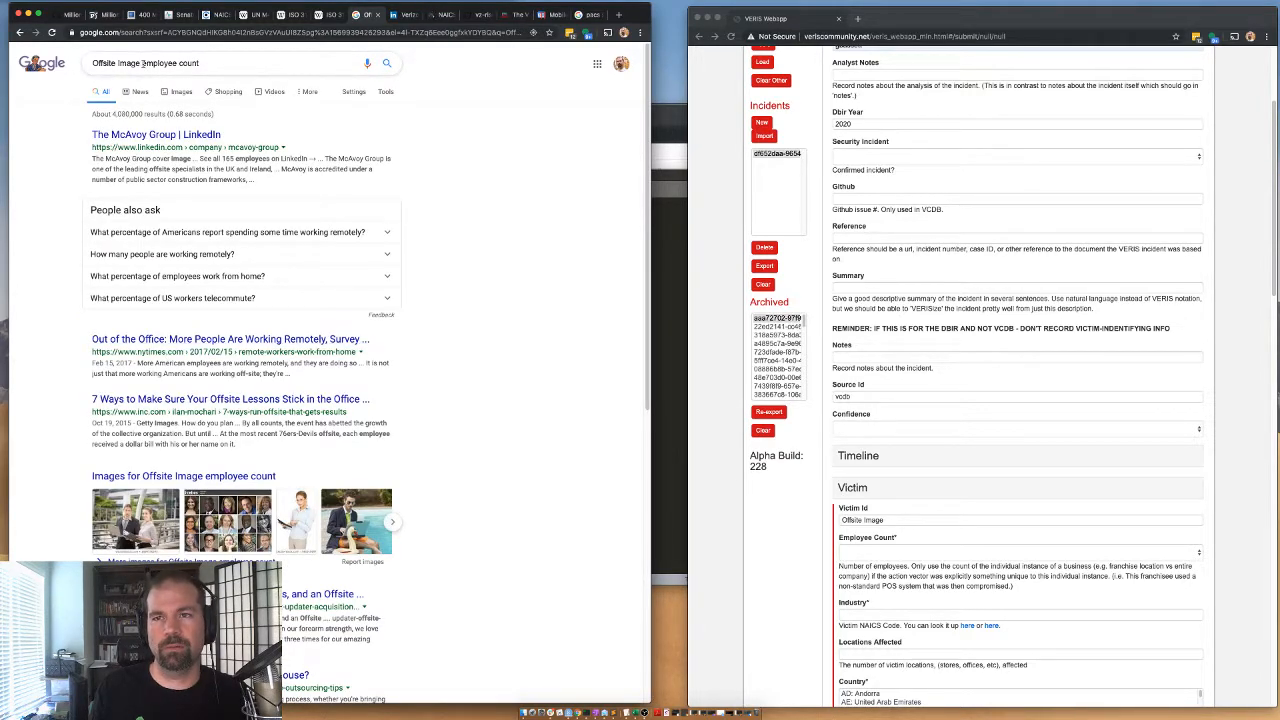
Search Google for "Offsite Image denver" and open the OffSite Image Management, Inc website from the results in a separate page.
drag(143, 63, 200, 63)
text(denver)
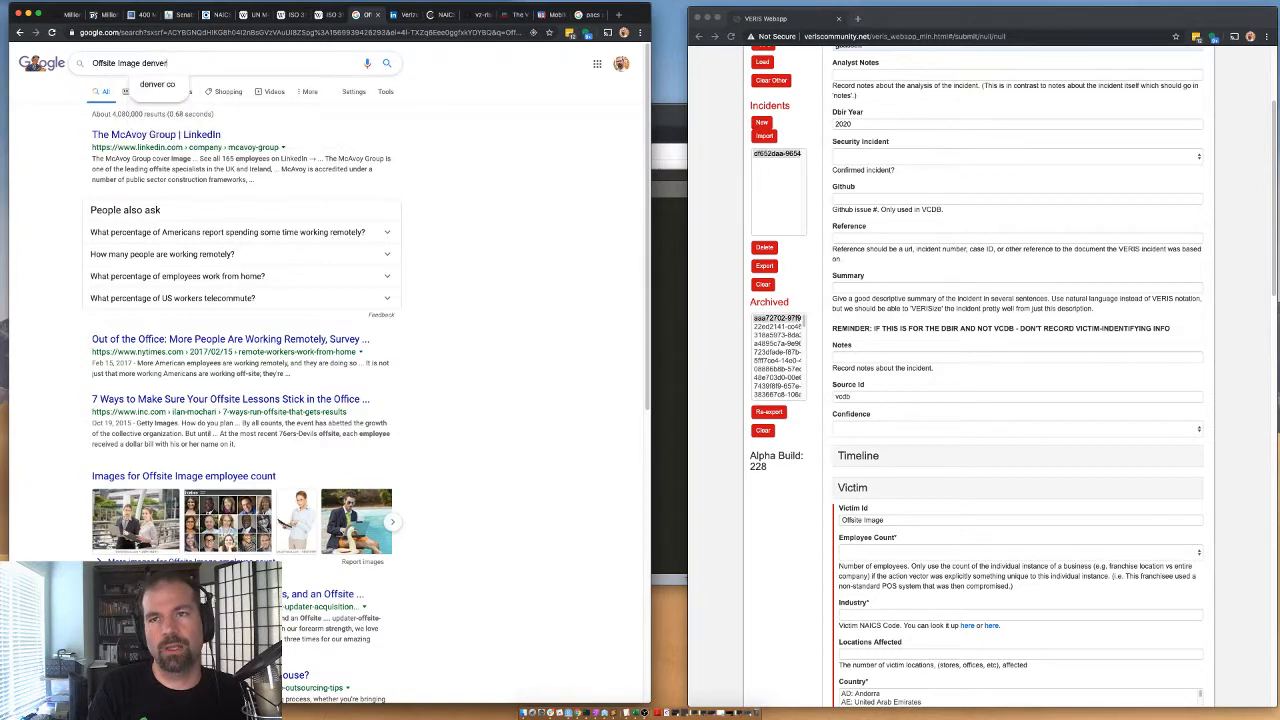
key(Return)
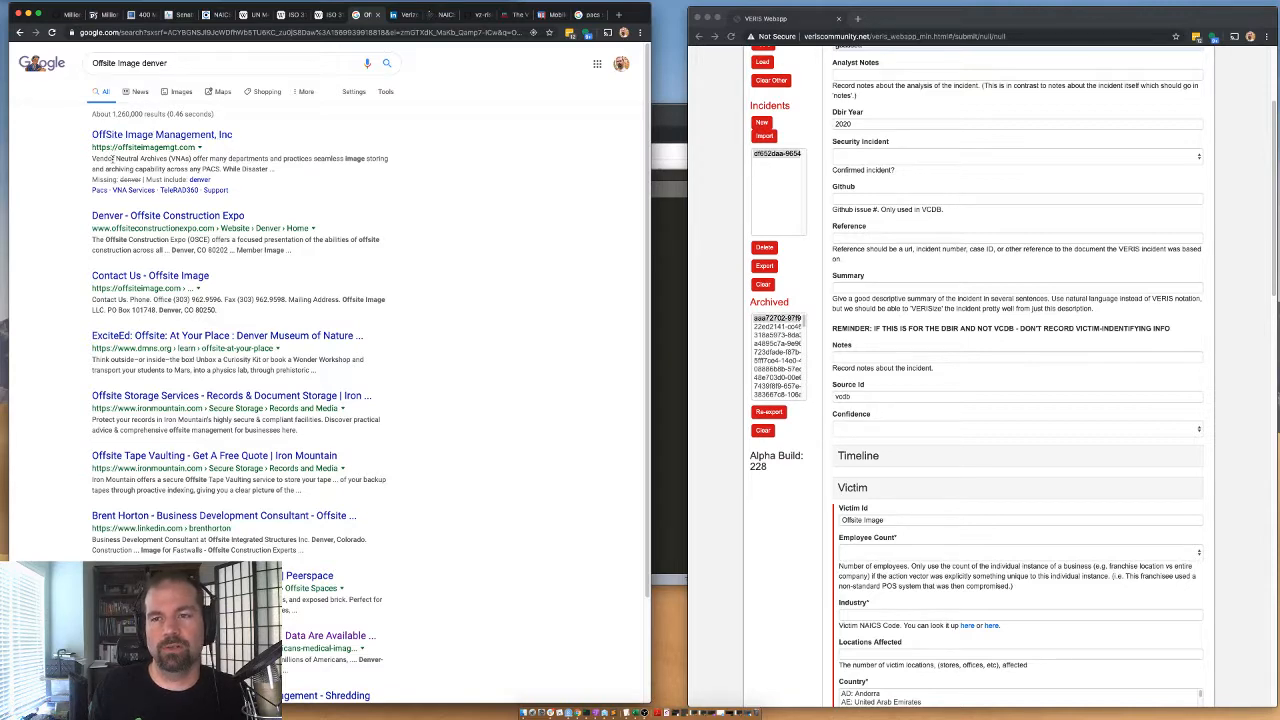
right_click(188, 134)
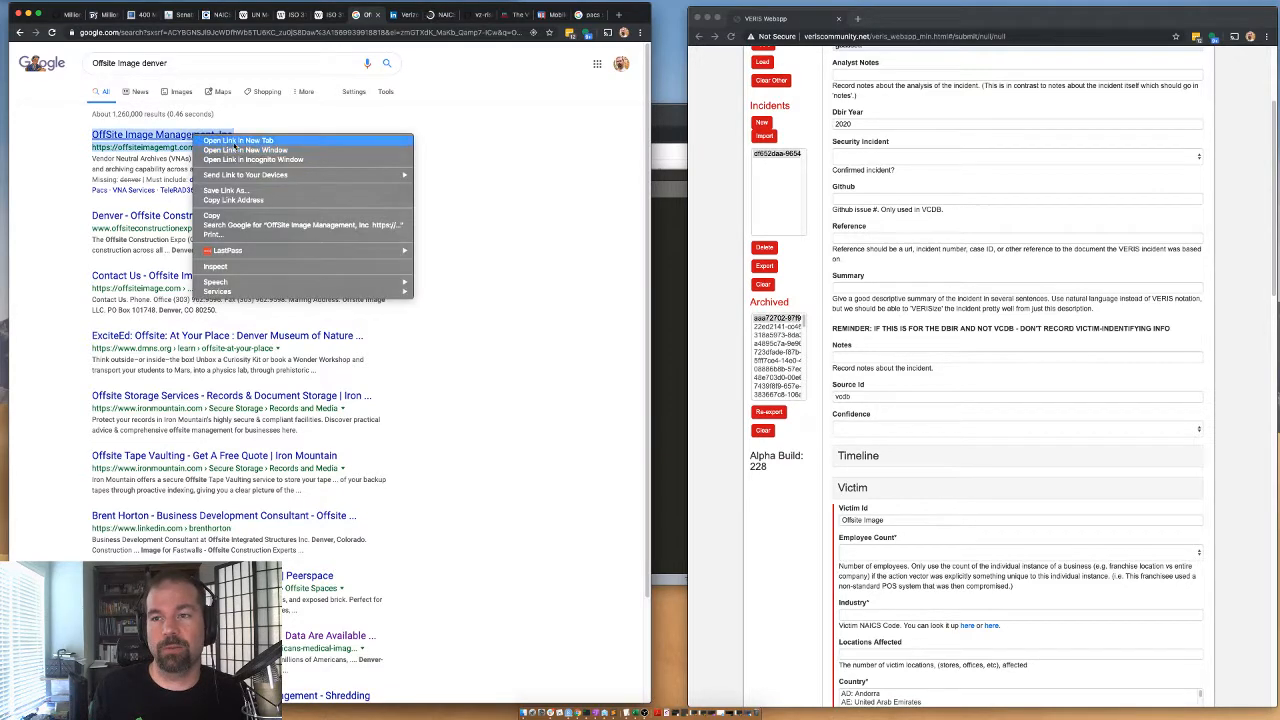
click(218, 140)
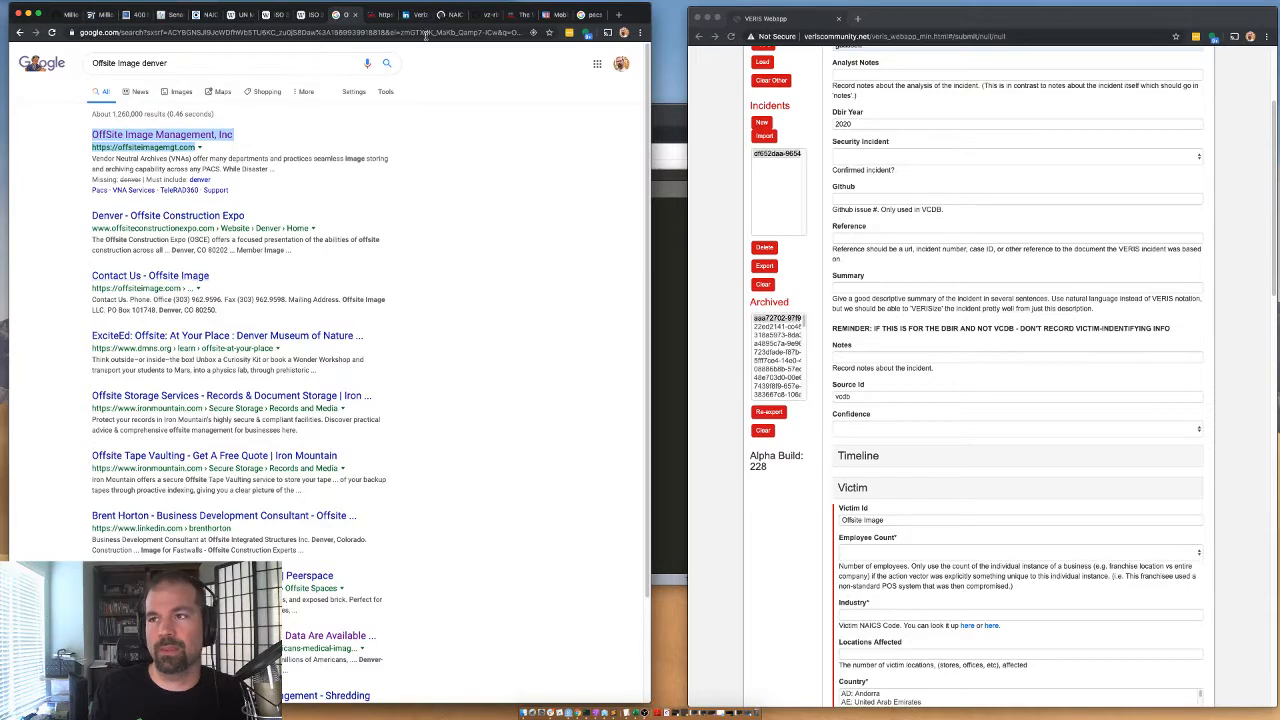
click(455, 14)
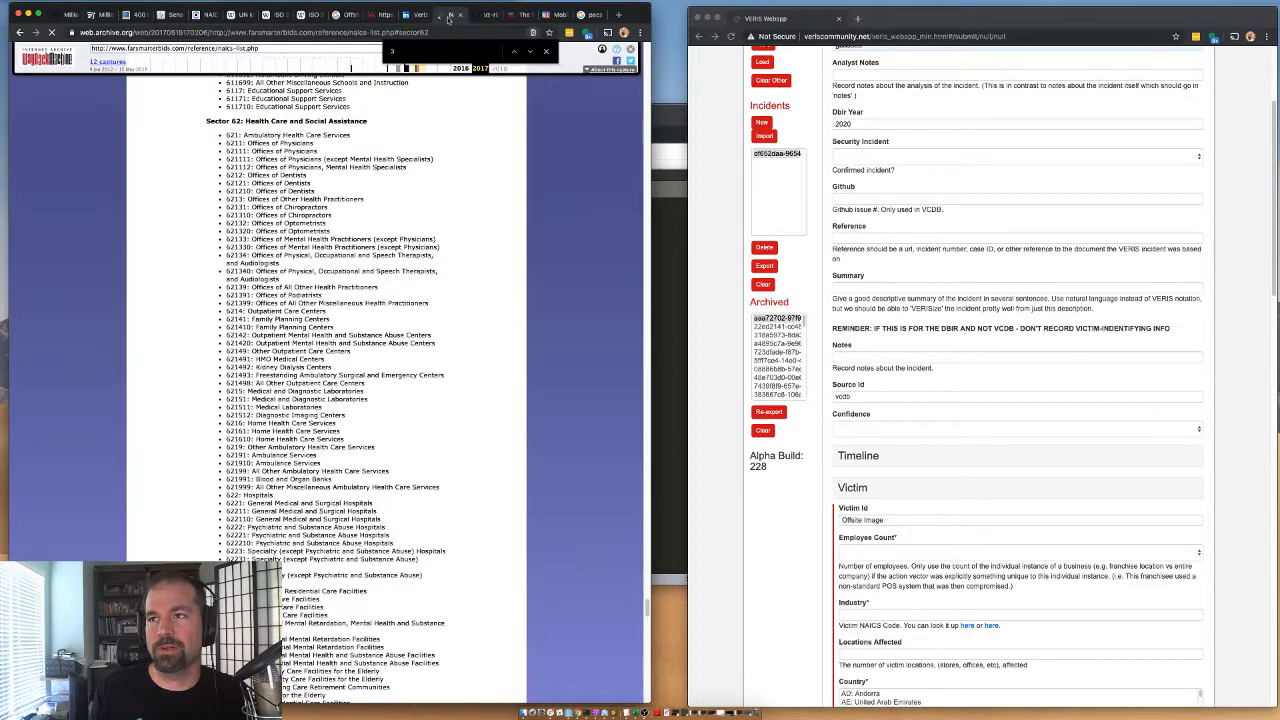
click(378, 14)
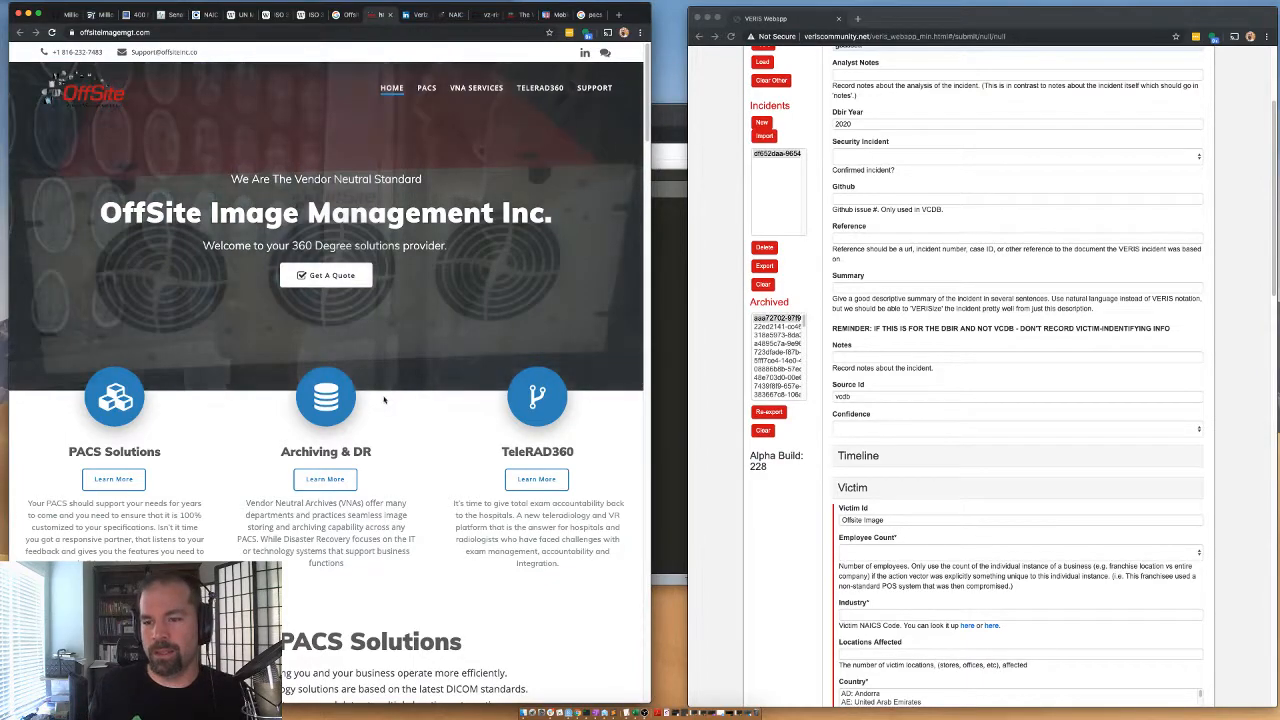
Copy the company name OffSite Image Management Inc. from its homepage and look through the site's products and staff for company details.
scroll(394, 396, down, 20)
scroll(394, 396, up, 20)
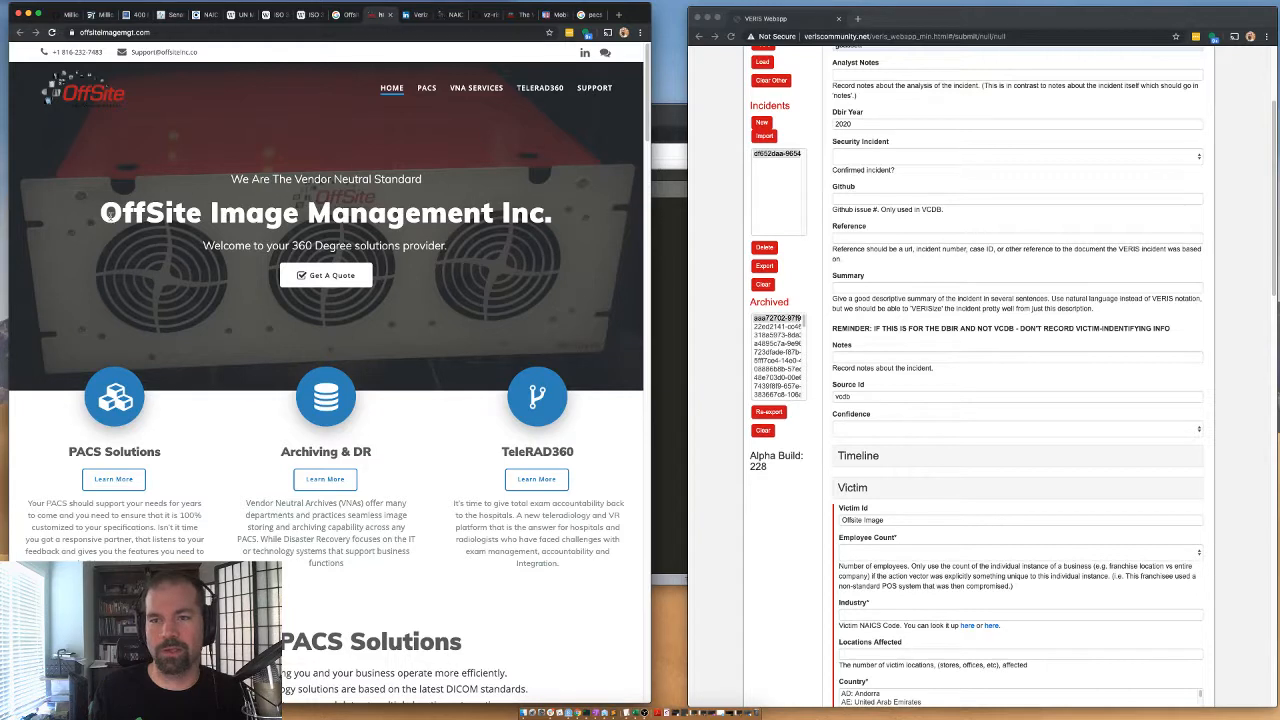
drag(108, 214, 580, 224)
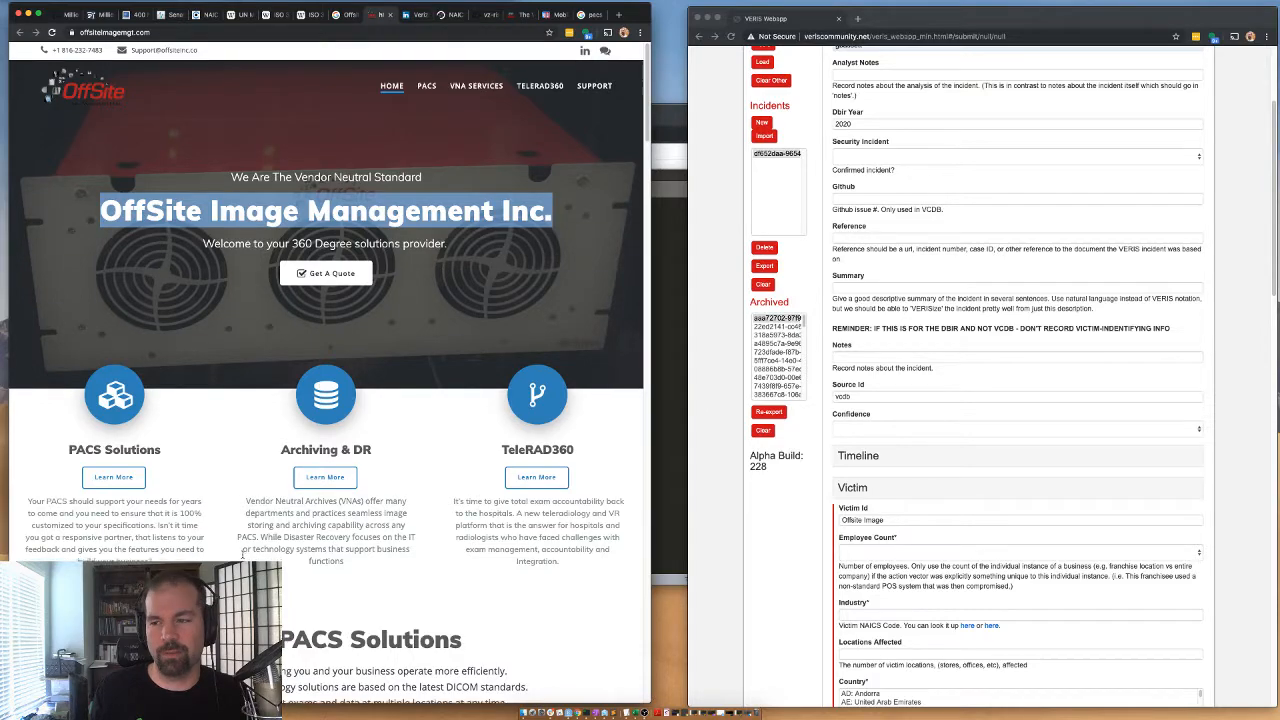
scroll(242, 556, down, 10)
scroll(255, 561, down, 1)
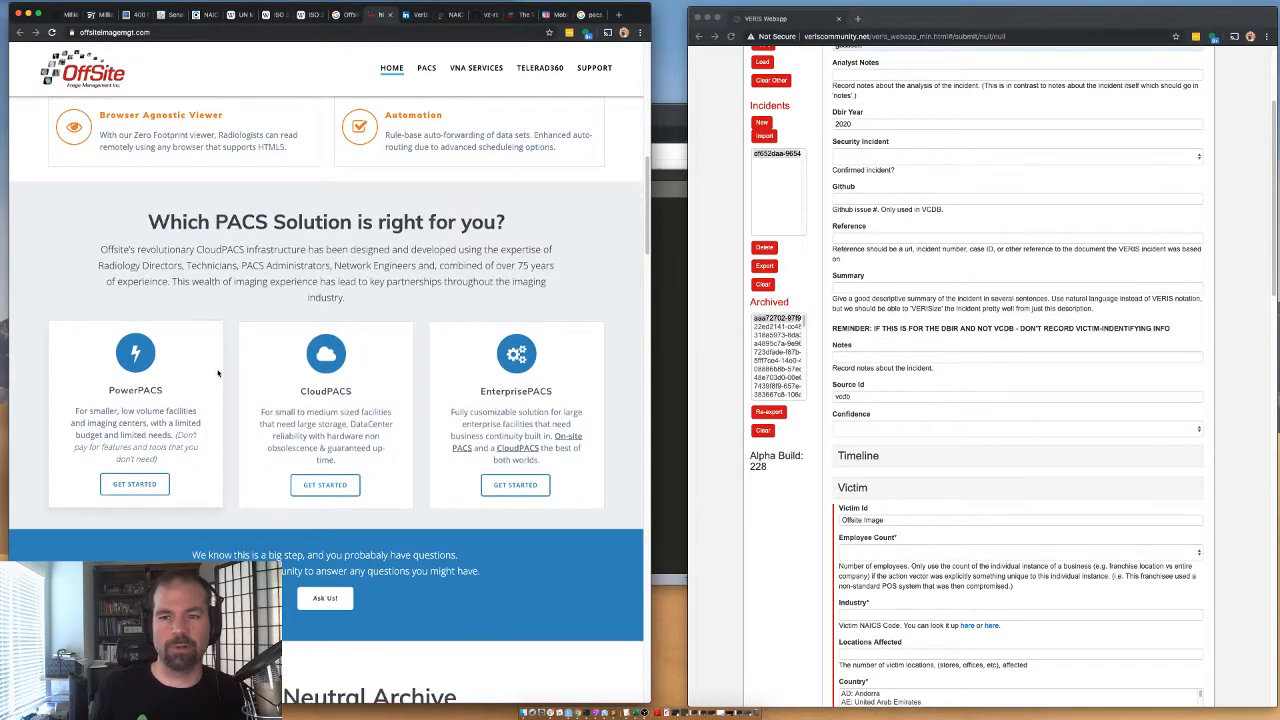
scroll(214, 372, down, 15)
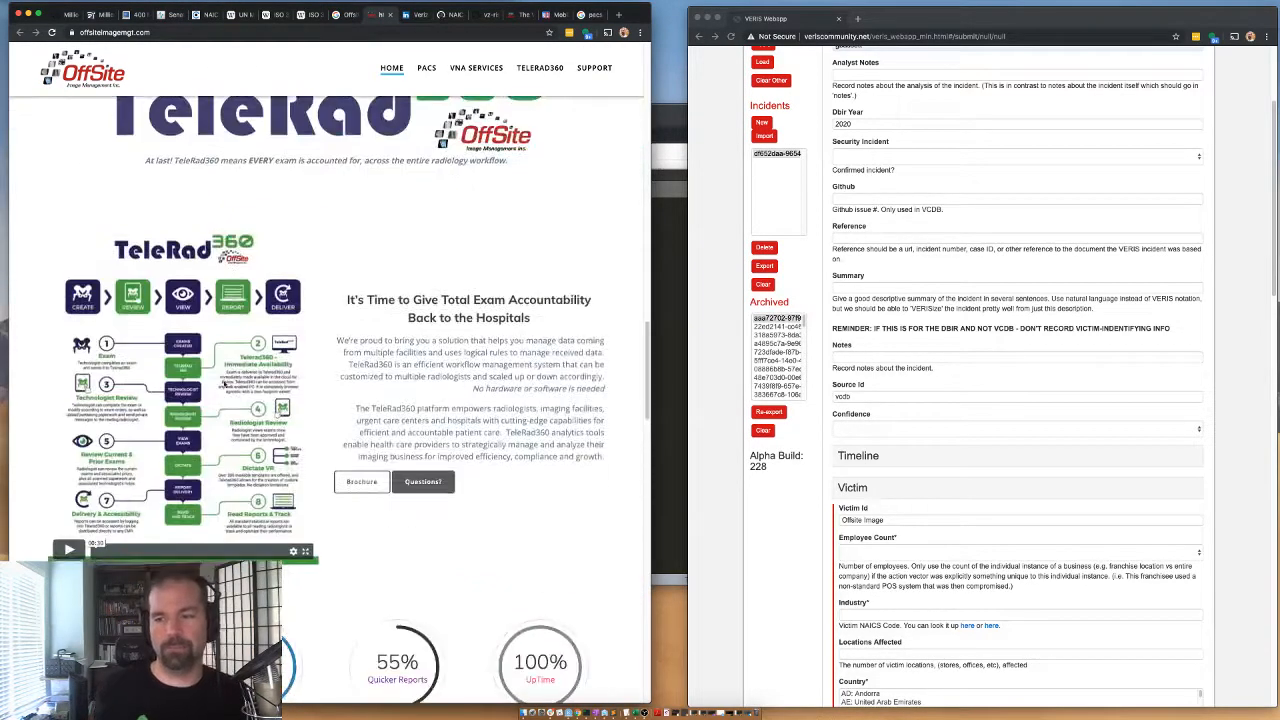
scroll(223, 384, down, 15)
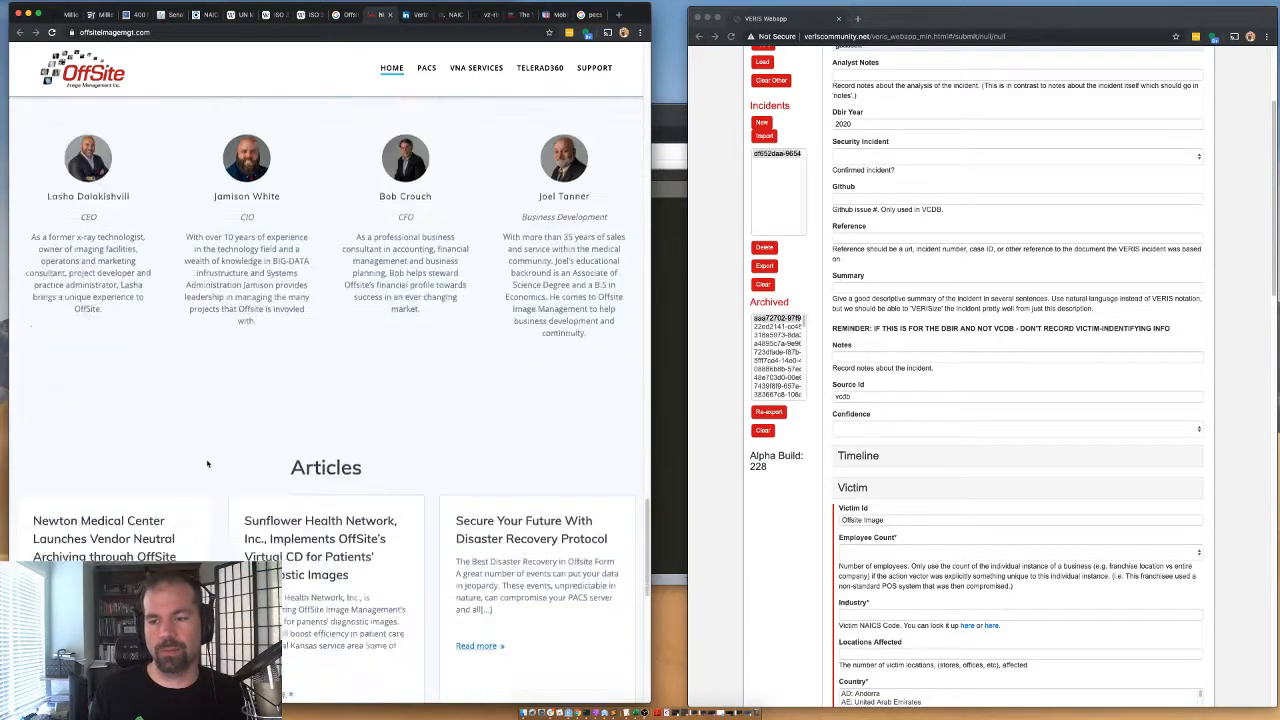
scroll(225, 460, up, 20)
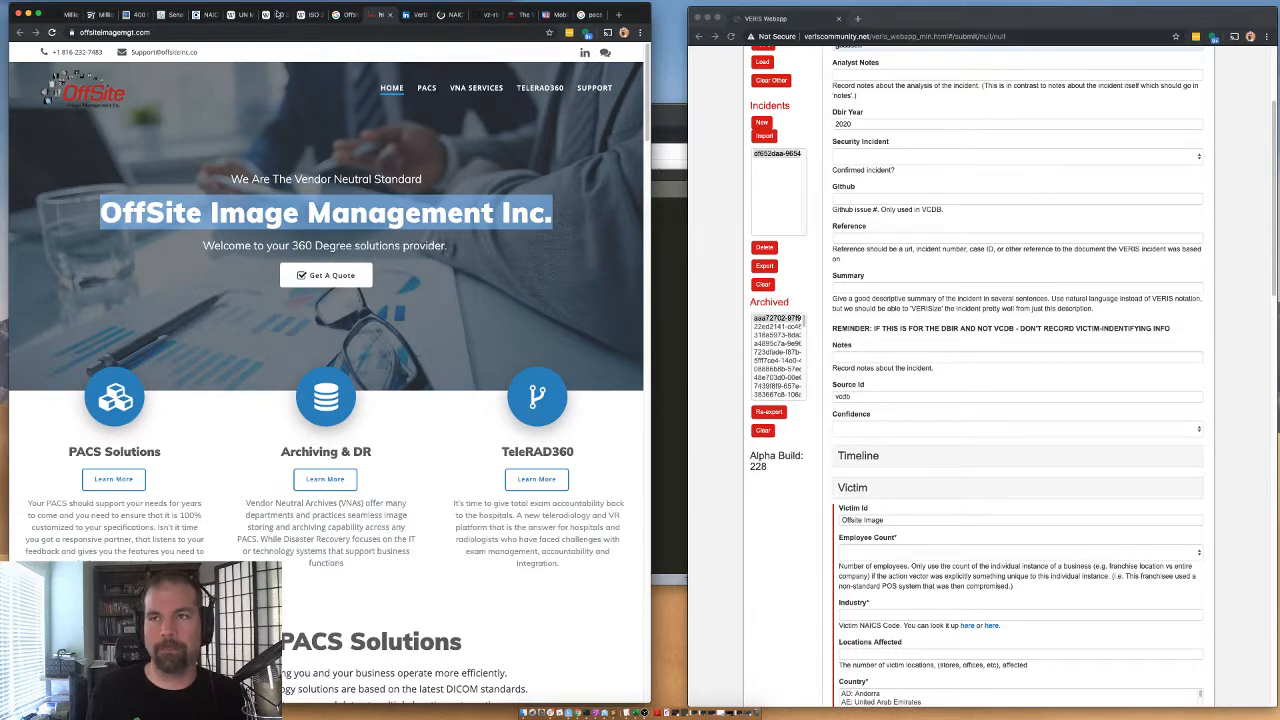
Look up OffSite Image Management Inc. on LinkedIn and set the incident's Employee Count to "11 to 100 employees" in the VERIS Webapp.
click(343, 14)
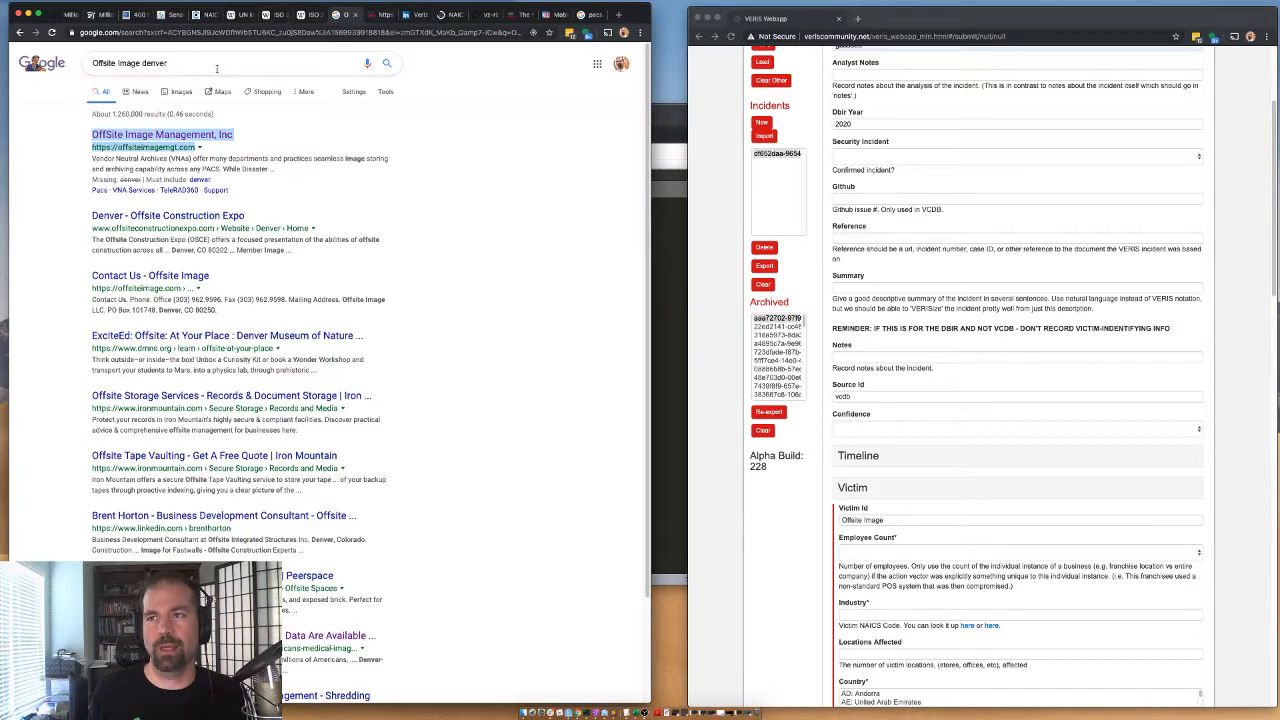
click(418, 14)
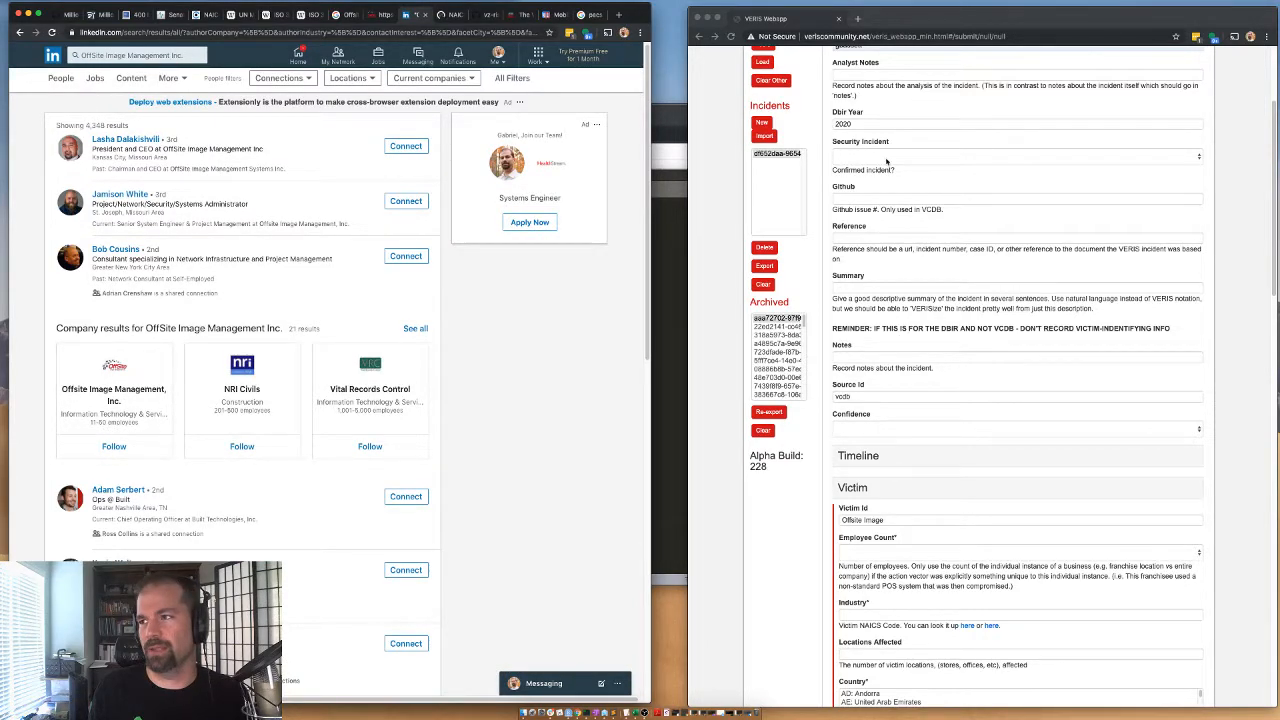
scroll(870, 500, down, 3)
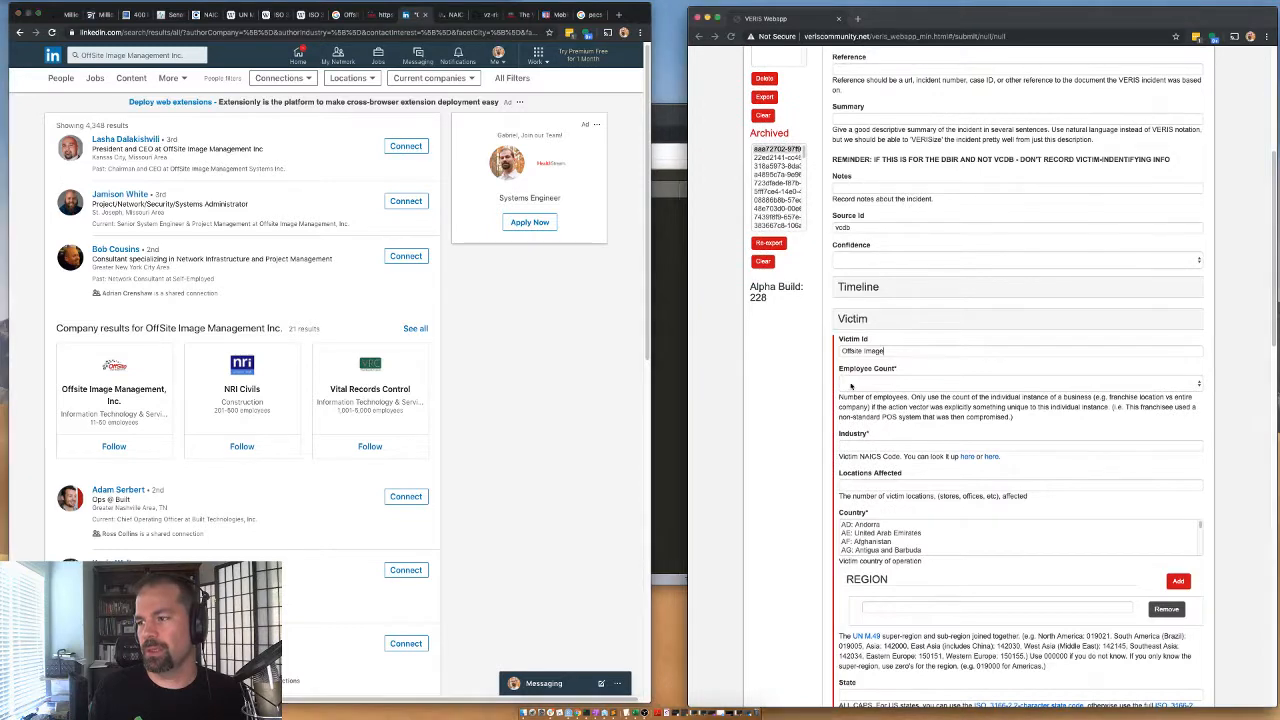
click(851, 385)
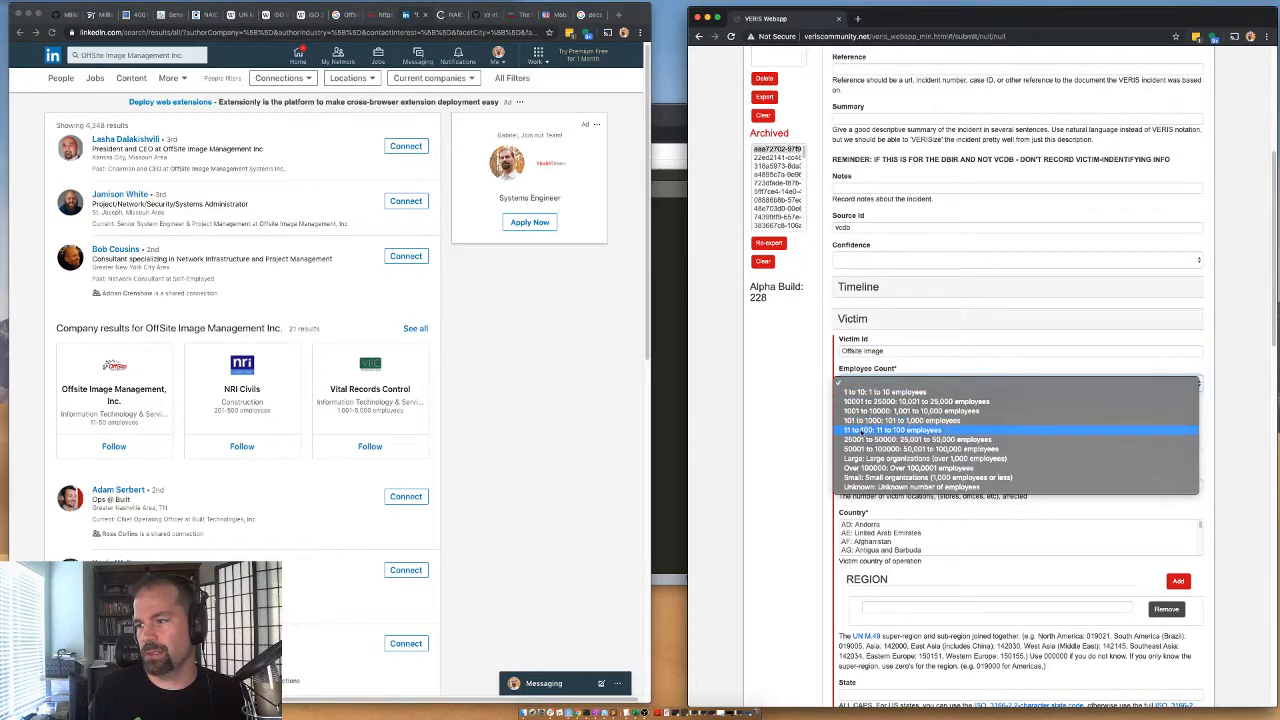
click(862, 430)
Look through the Health Care and Information sectors of the archived NAICS code list for a code matching the victim's industry.
click(861, 445)
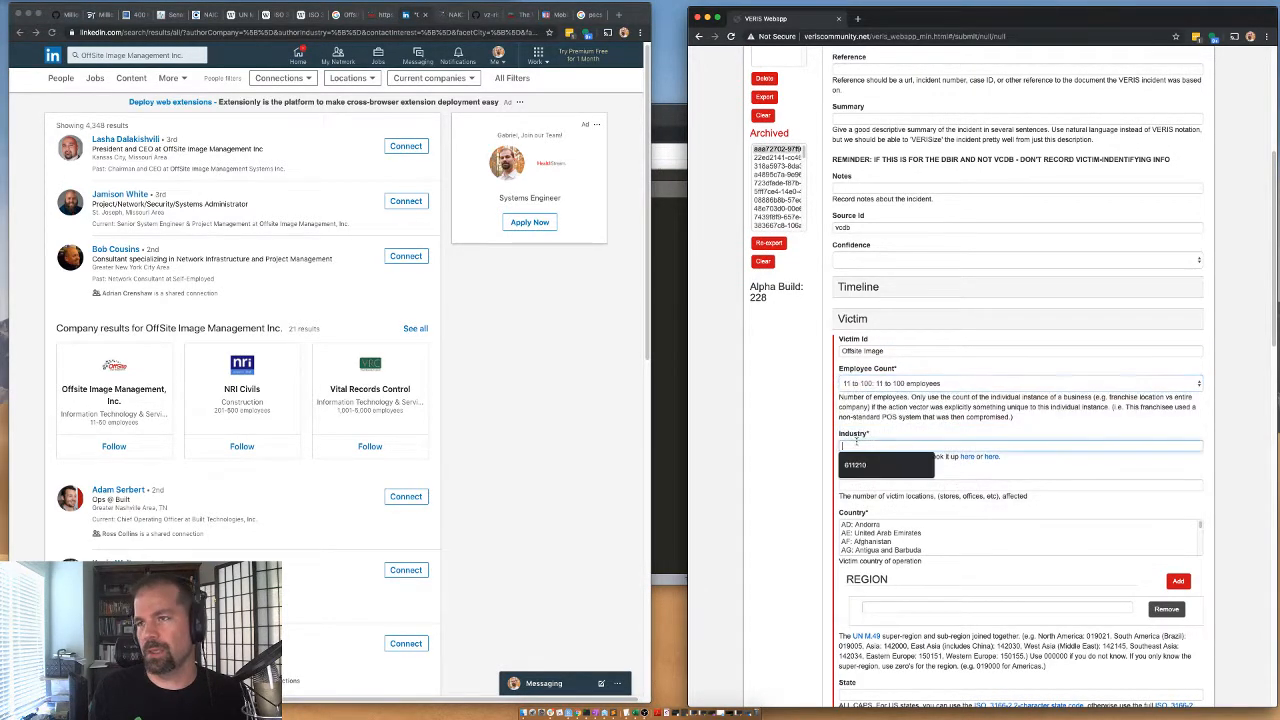
click(450, 14)
scroll(284, 243, down, 10)
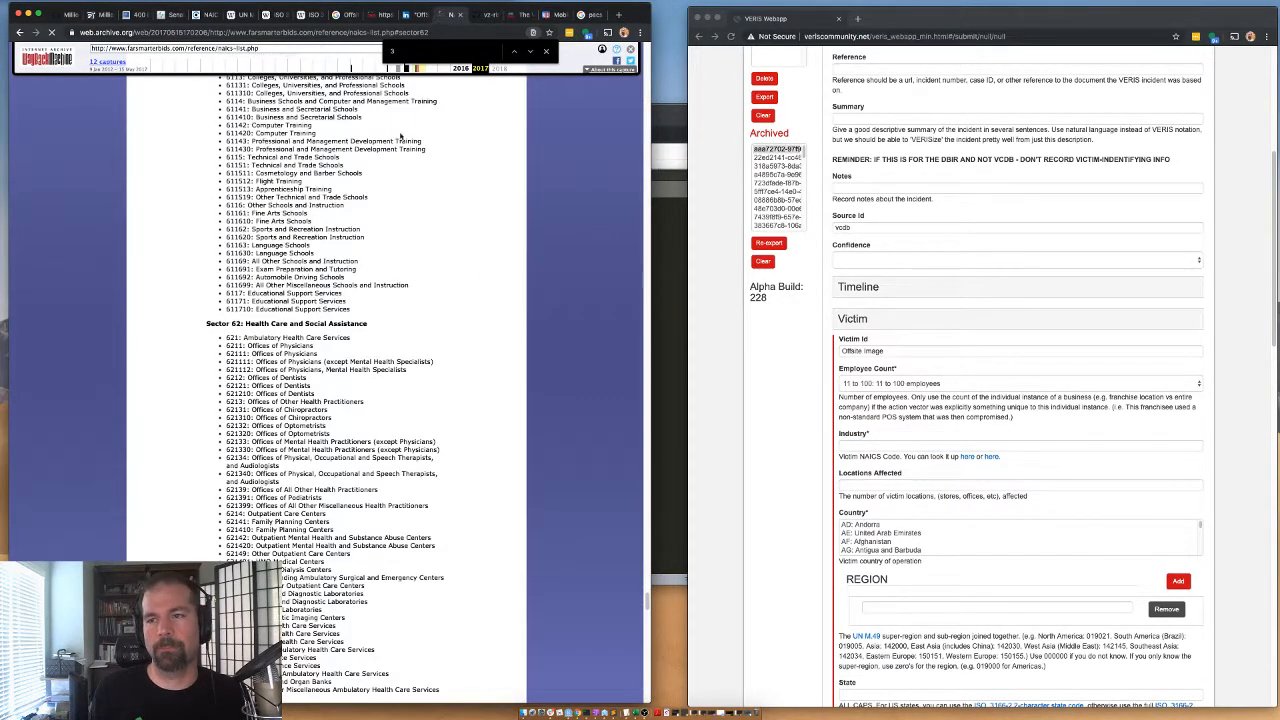
scroll(255, 366, down, 10)
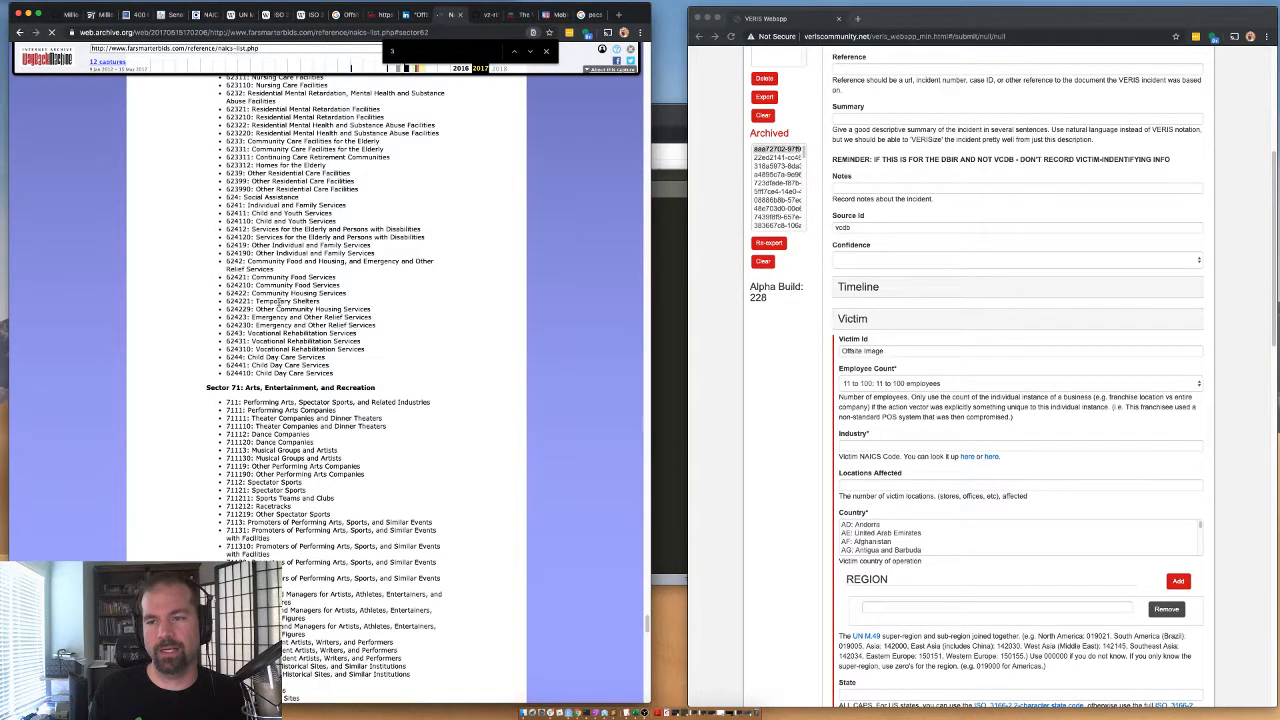
scroll(448, 326, up, 5)
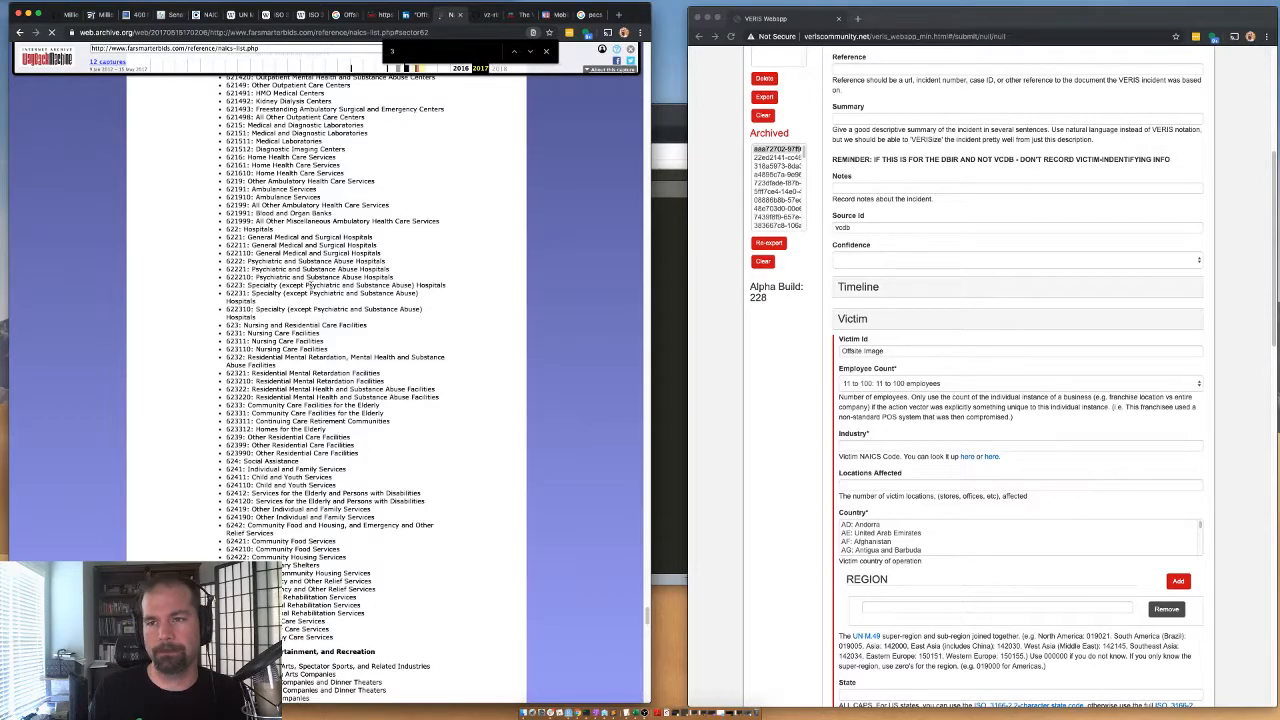
scroll(247, 285, down, 1)
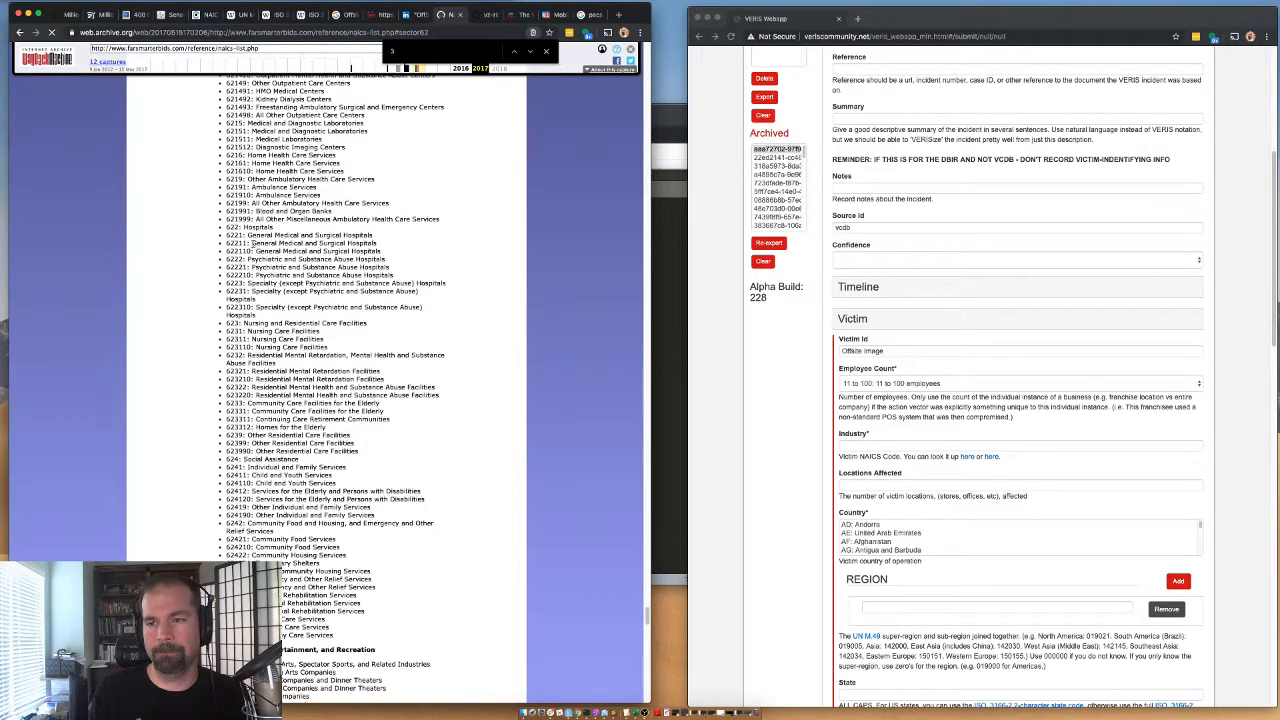
scroll(248, 242, up, 20)
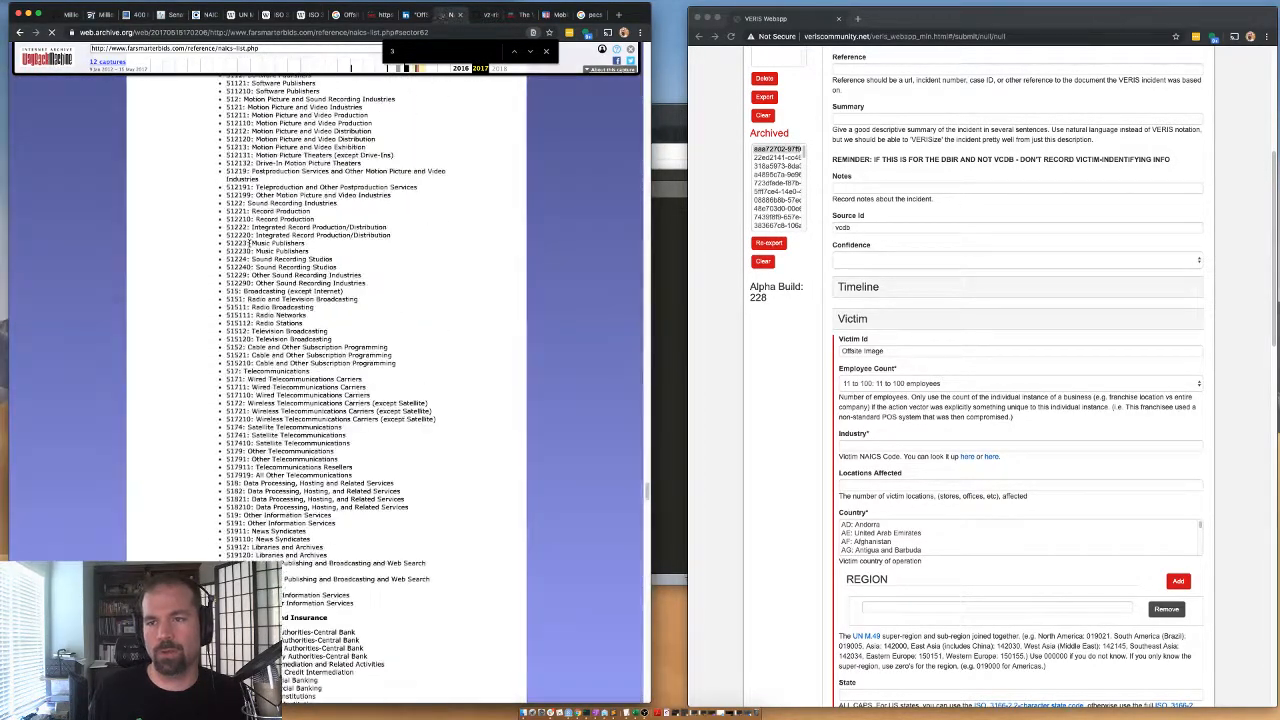
scroll(250, 250, up, 10)
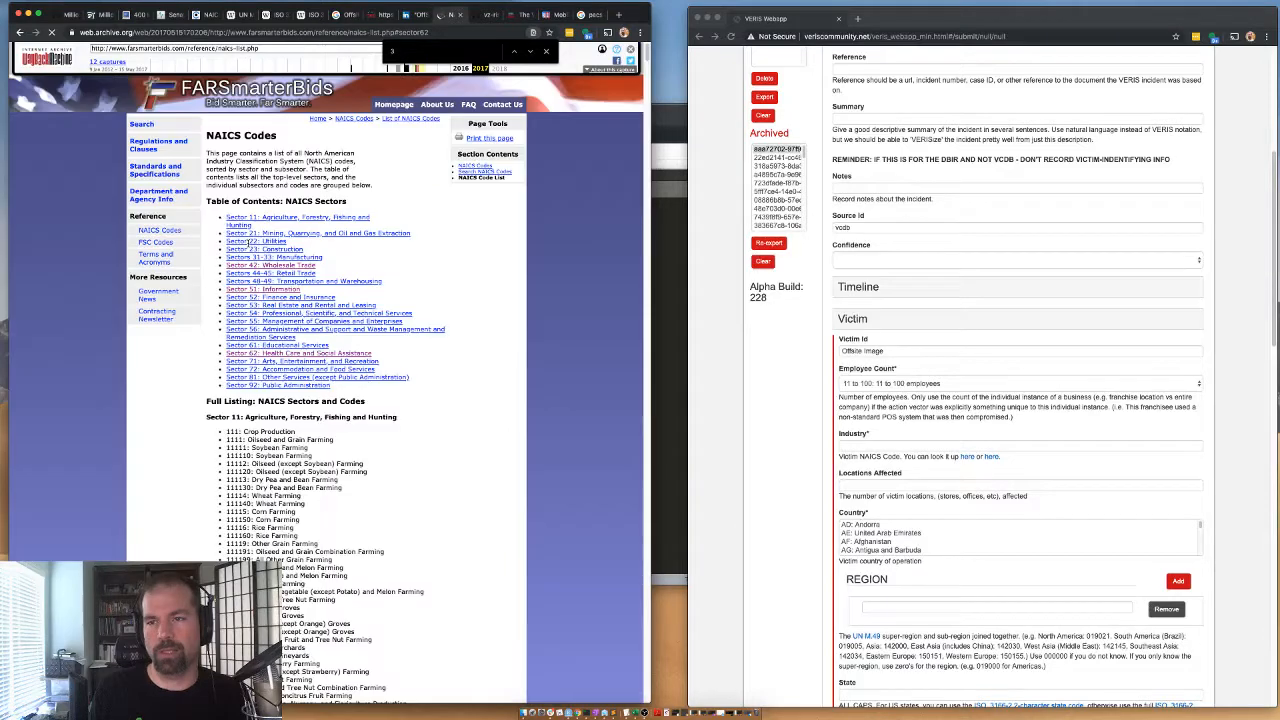
Copy NAICS code 518210 for Data Processing, Hosting, and Related Services from Sector 51 into the victim's Industry field.
click(276, 291)
scroll(280, 300, down, 2)
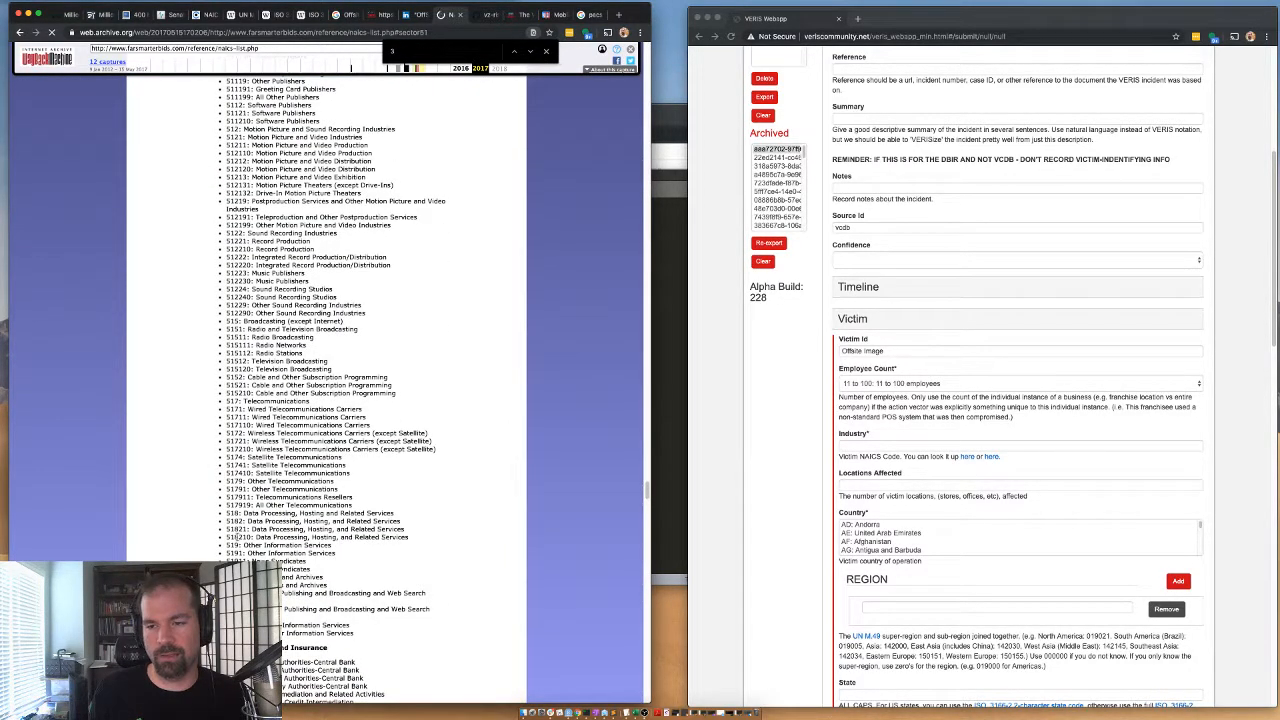
double_click(240, 537)
key(super+c)
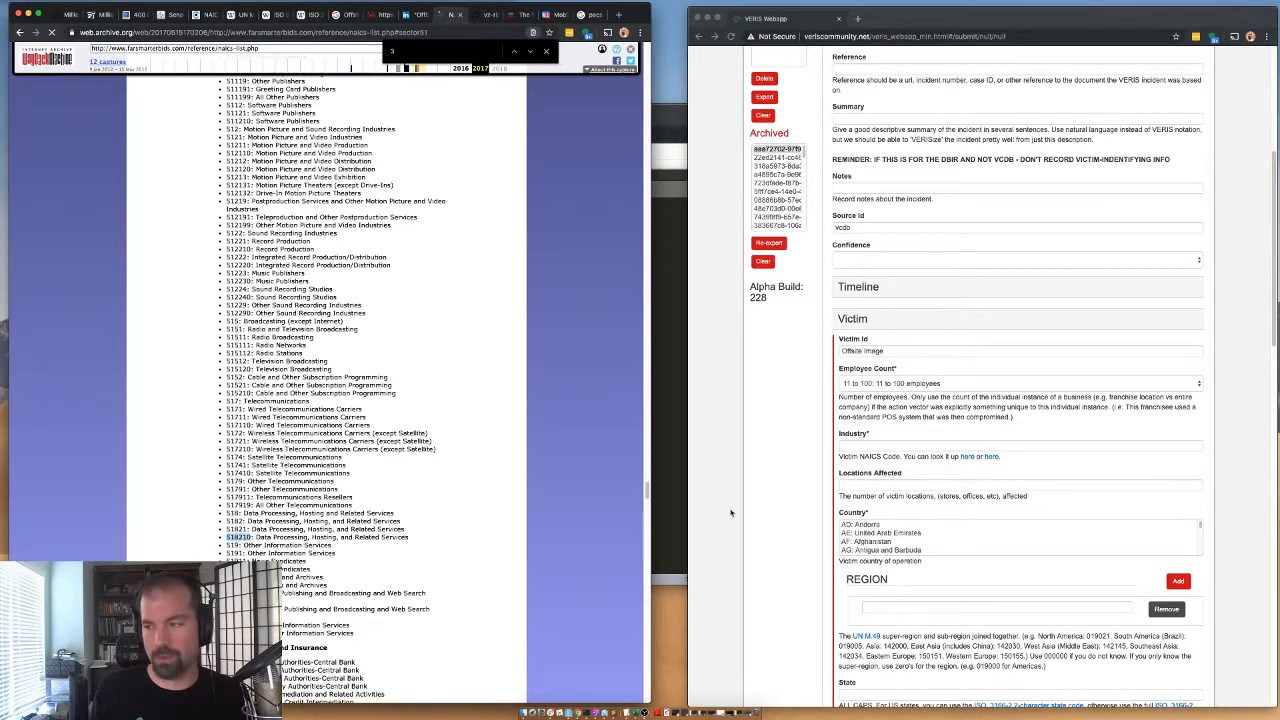
click(845, 444)
key(super+v)
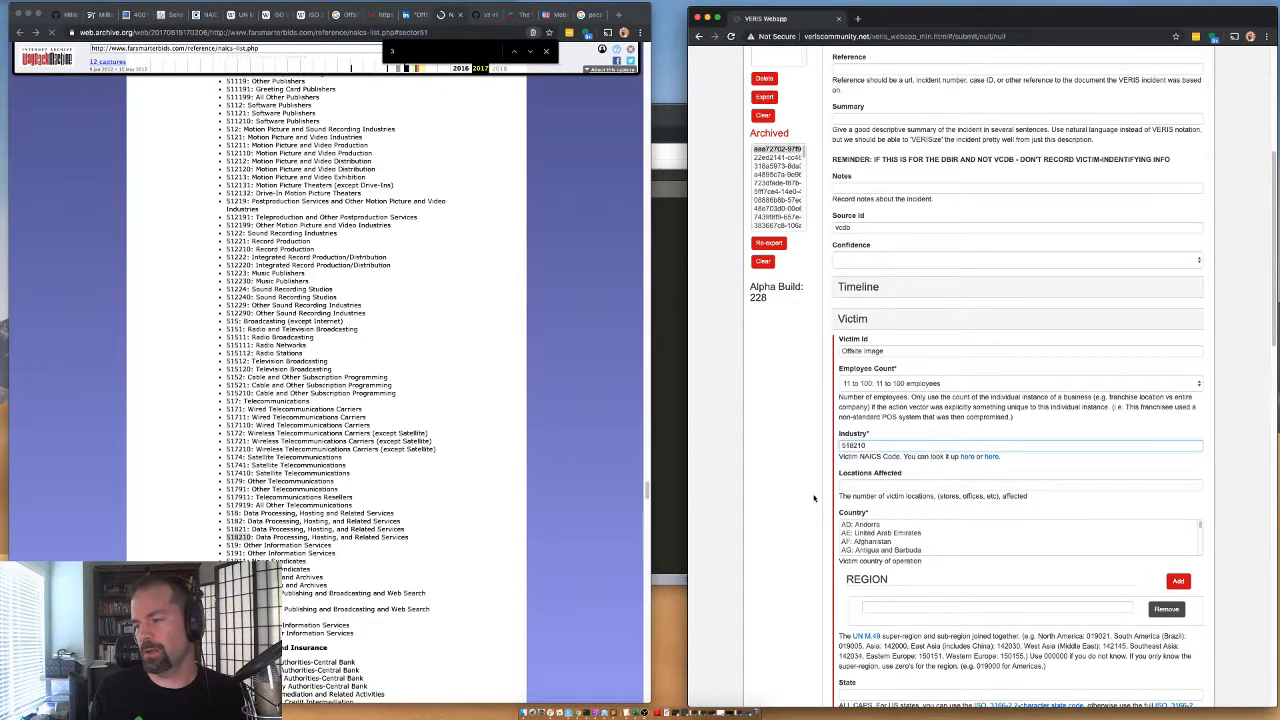
Set the victim's Locations Affected to 1 and its Country to "US: United States of America".
click(856, 483)
text(1)
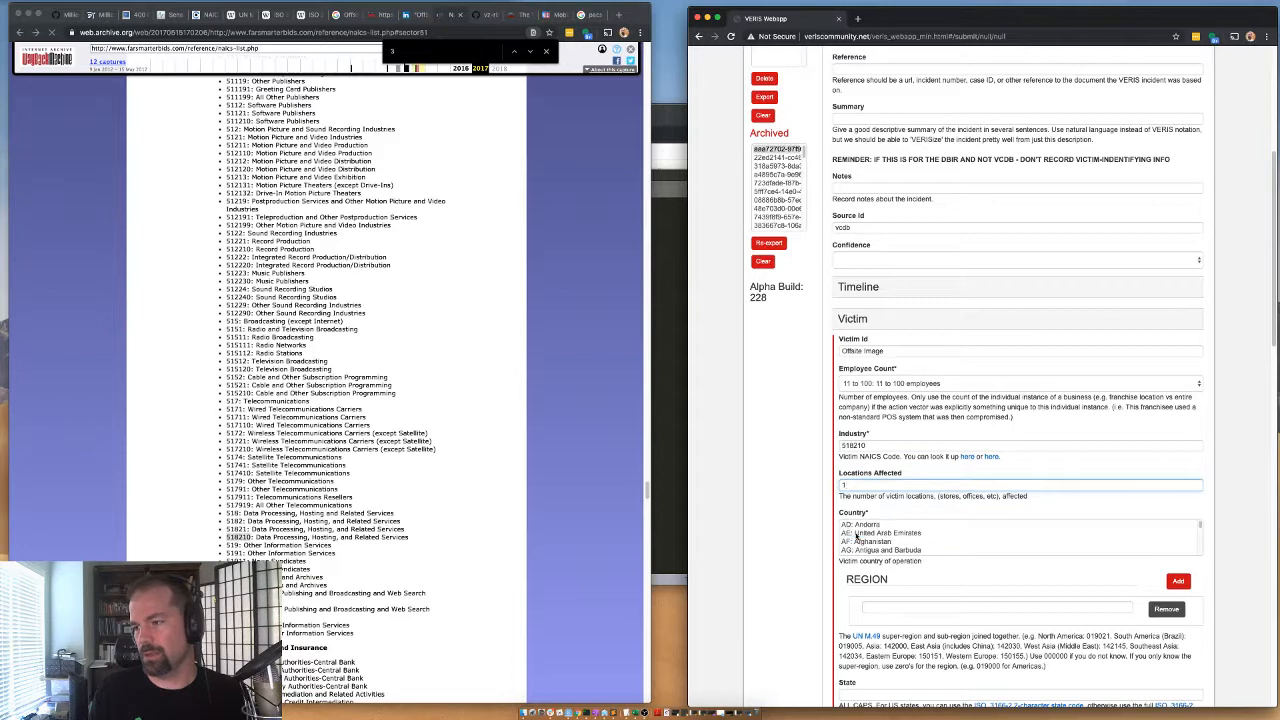
click(856, 534)
key(u)
key(Down)
key(Down)
key(Down)
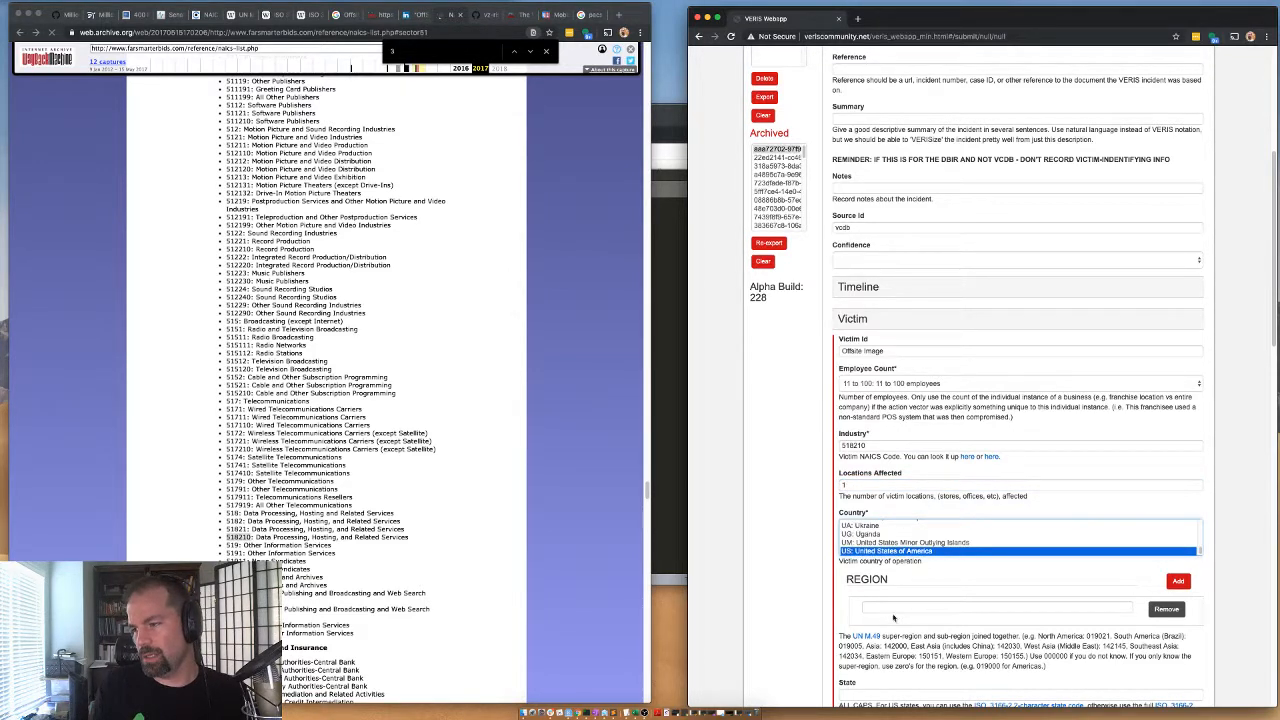
Enter region 019021 and state US-CO for the victim, and collapse the Victim section.
click(1003, 611)
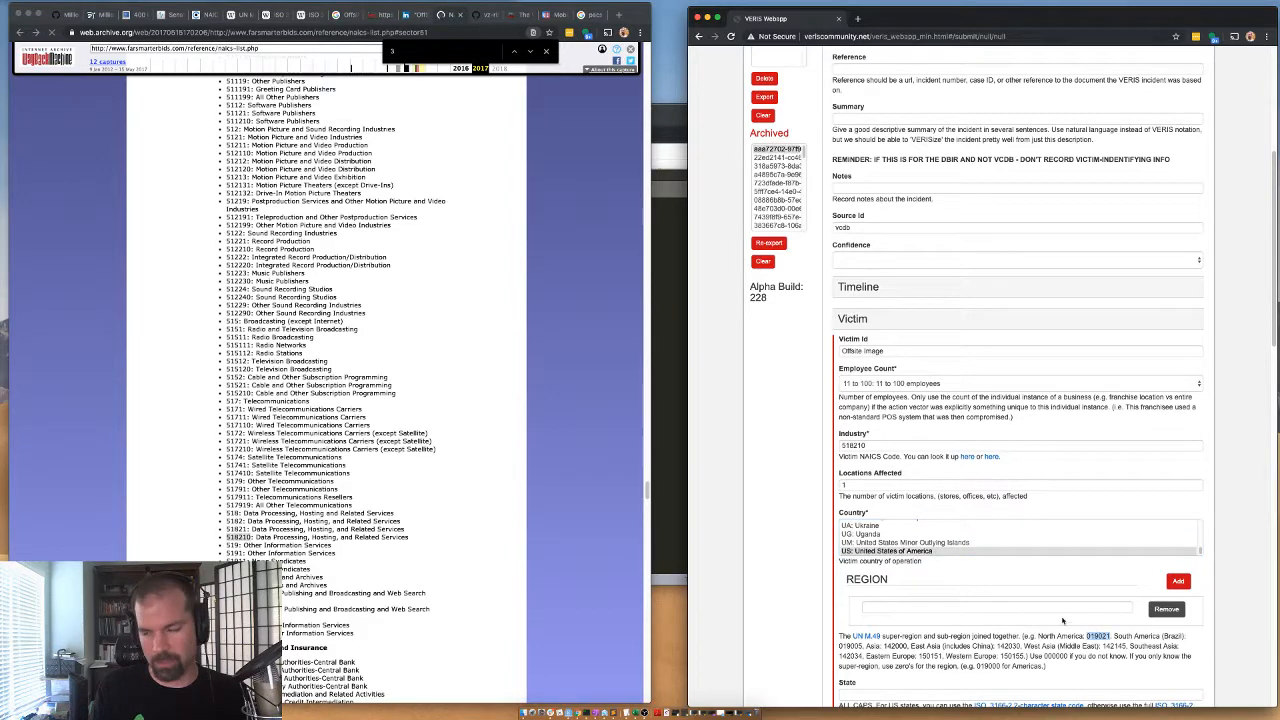
text(019021)
scroll(783, 603, down, 1)
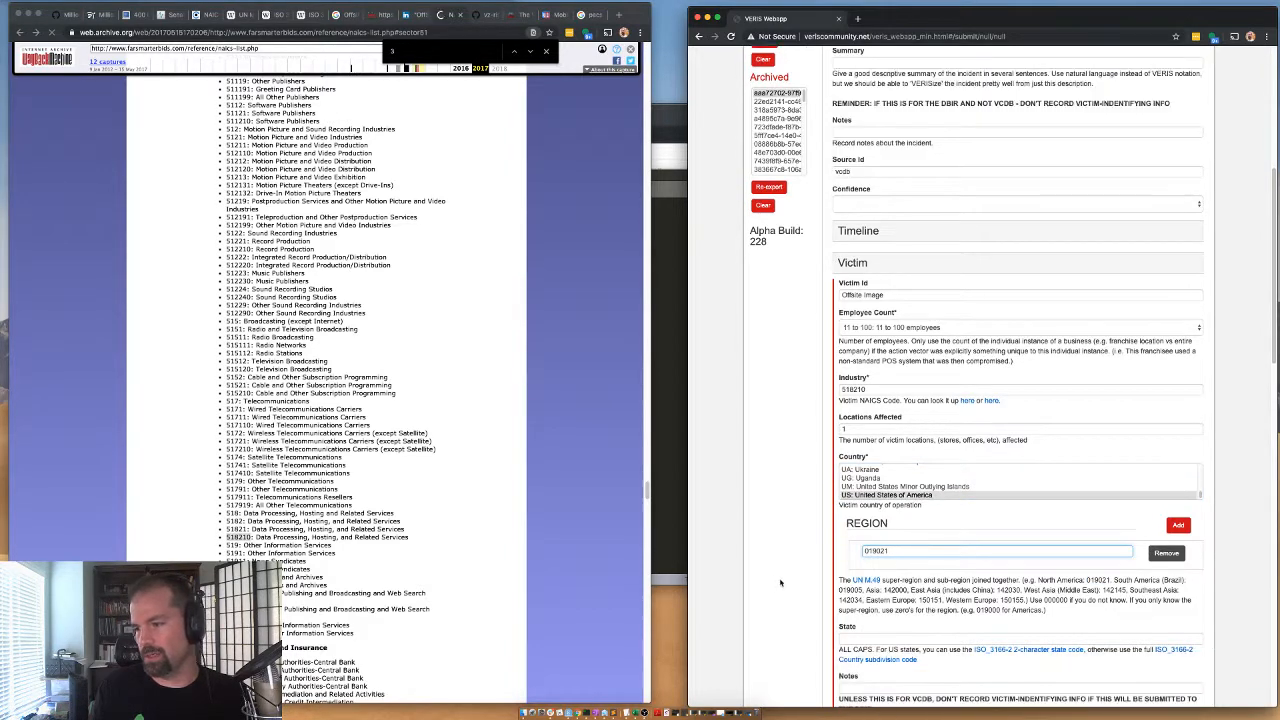
click(887, 638)
text(US-CO)
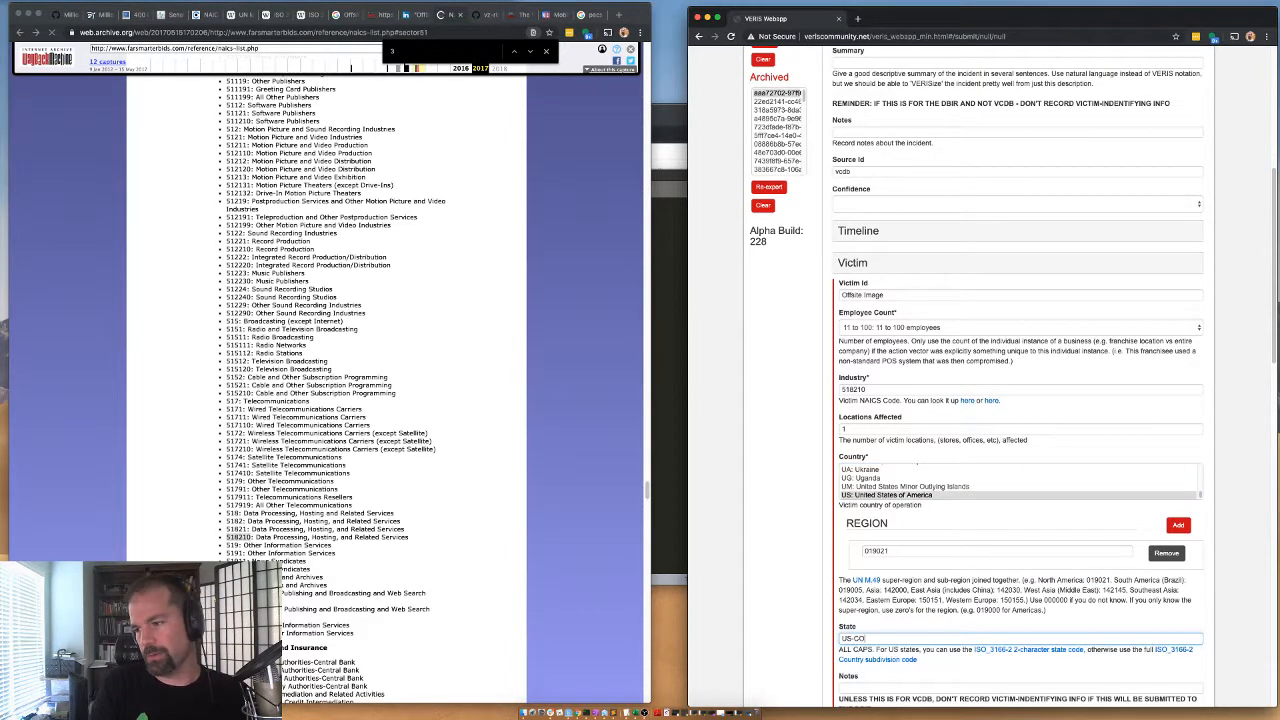
click(858, 261)
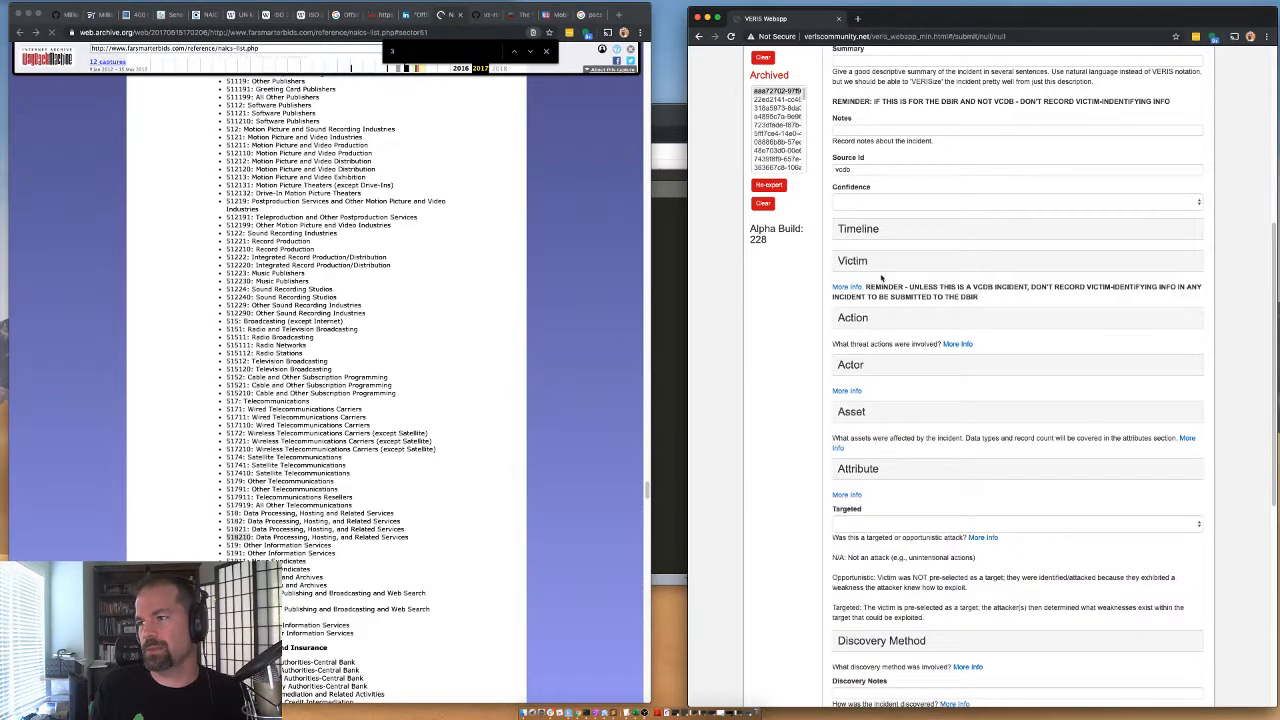
Set the incident's Confidence to "Medium: Medium confidence".
scroll(855, 300, up, 3)
click(847, 335)
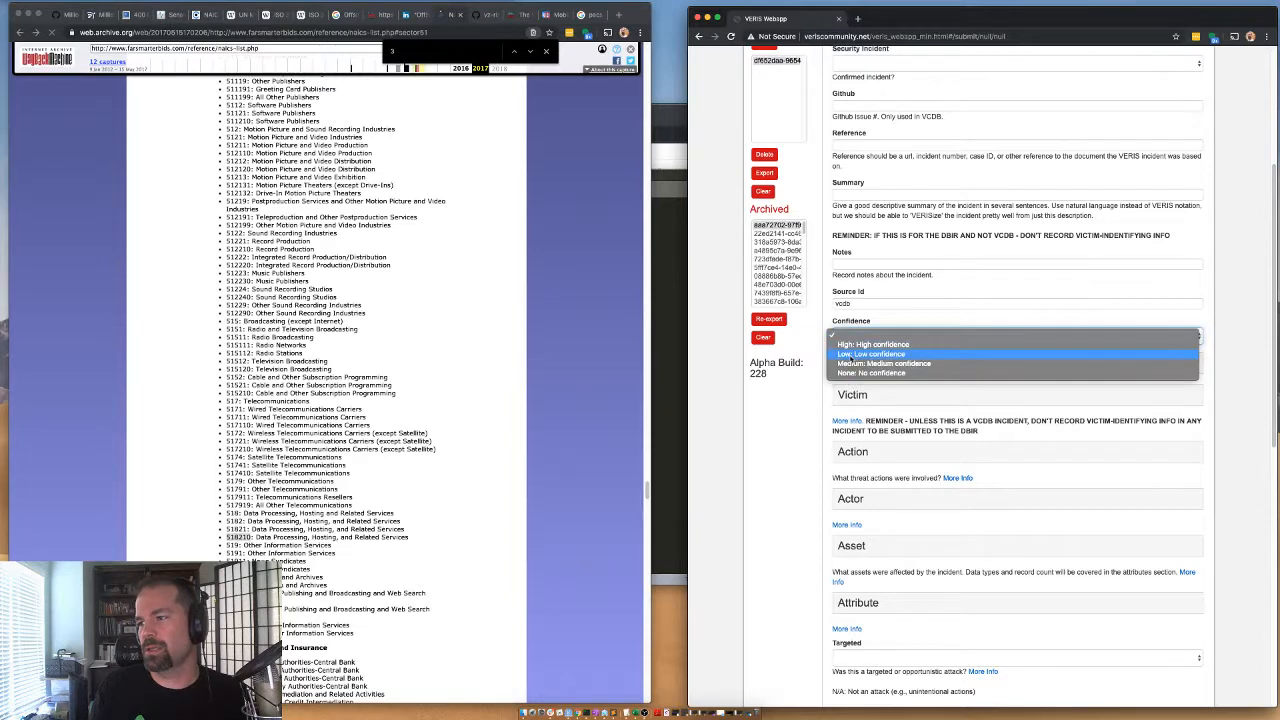
click(857, 365)
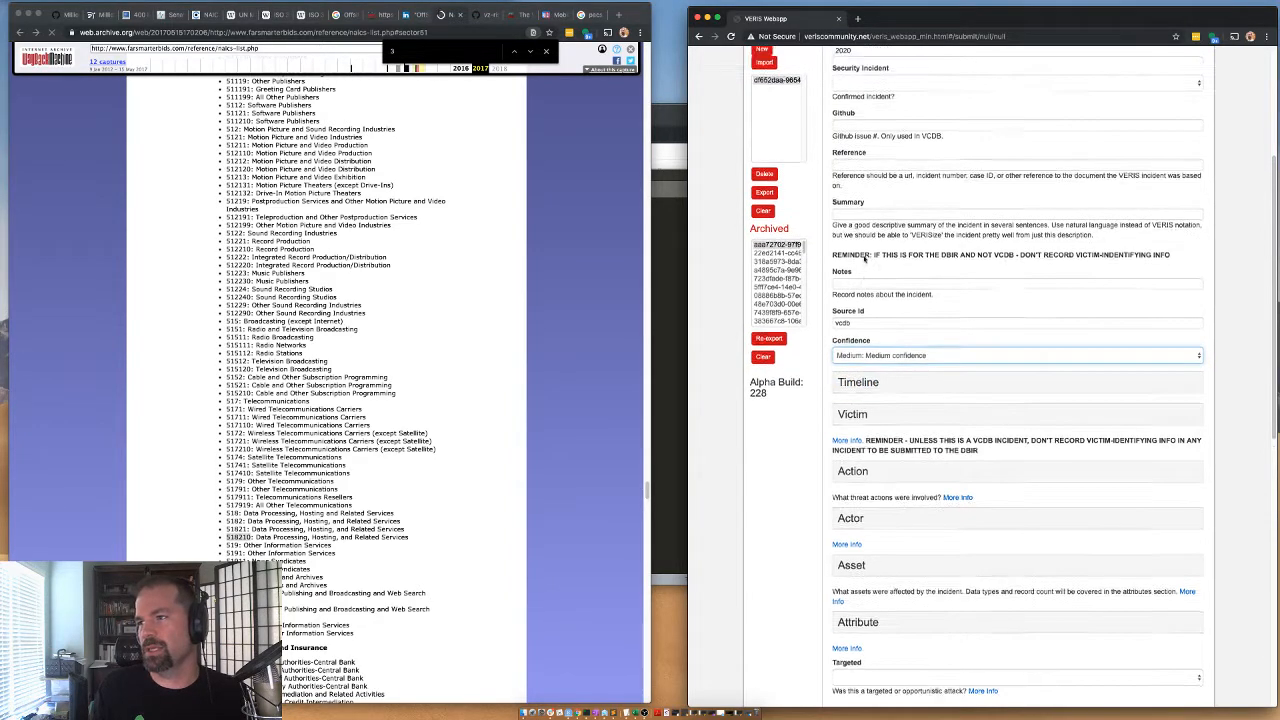
click(652, 148)
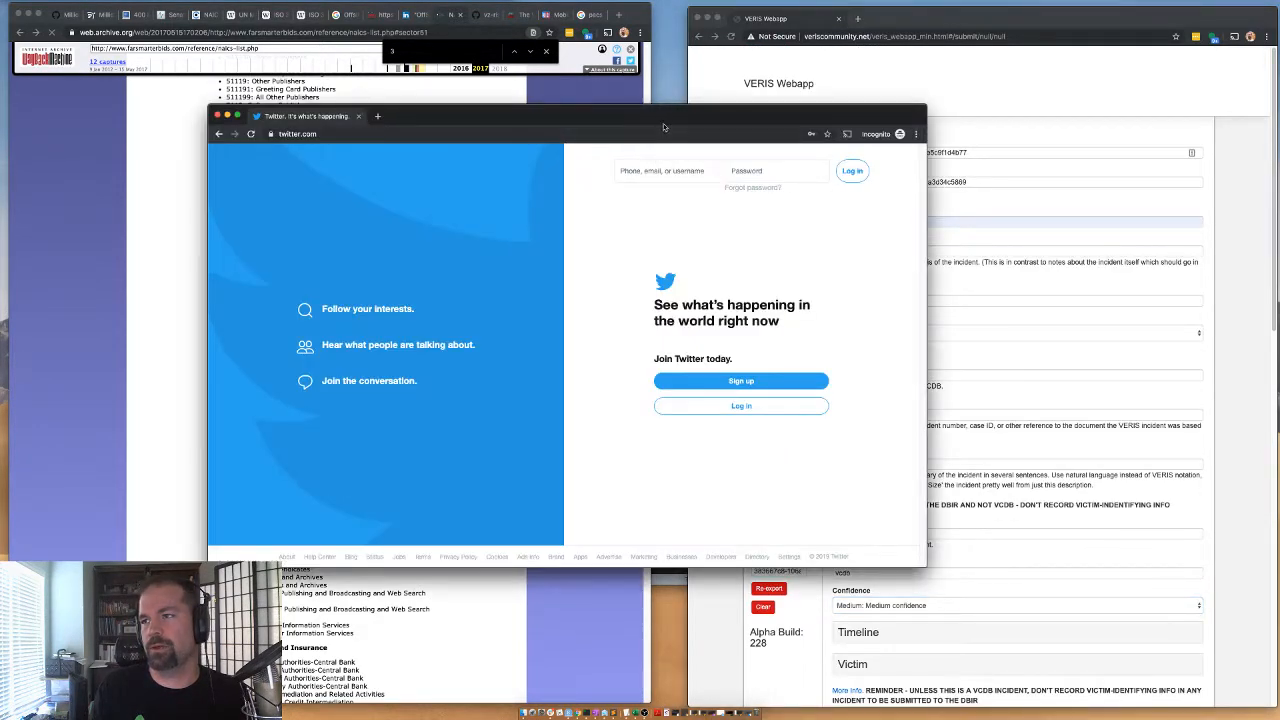
Bring up the saved MobilexUSA JSON record and set the new incident's Security Incident to "Confirmed: Yes - Confirmed".
click(652, 575)
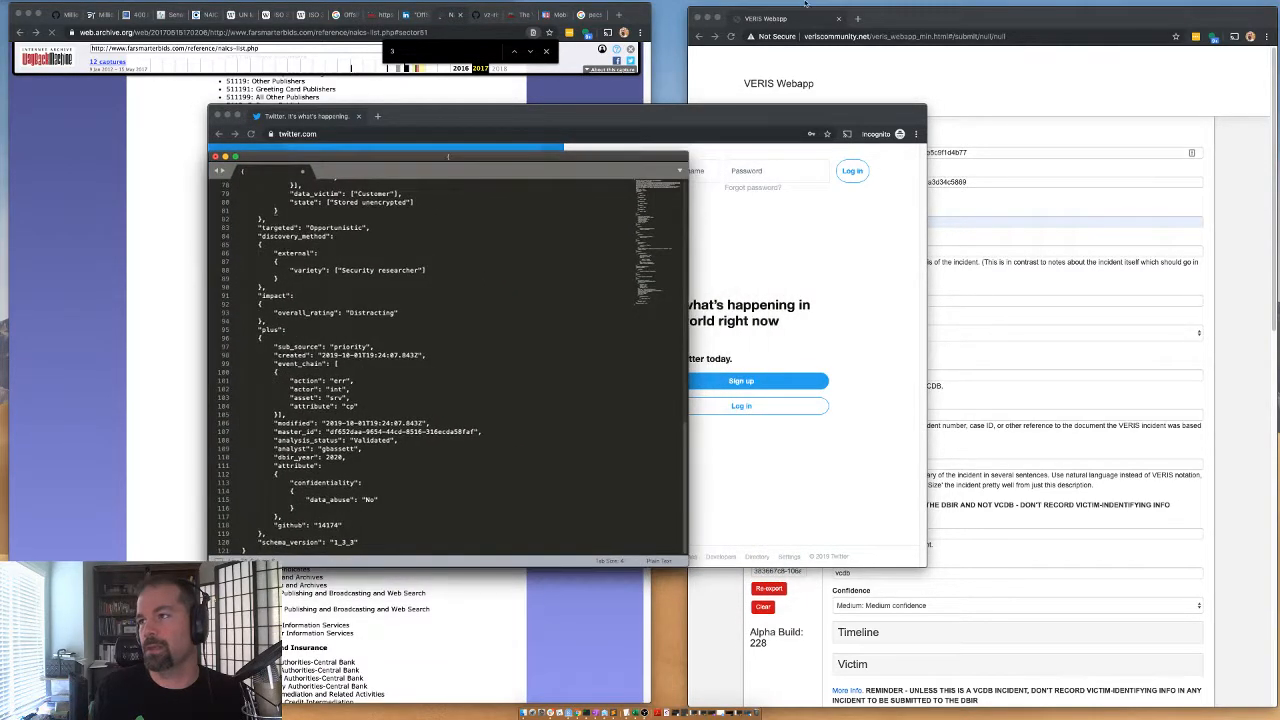
click(840, 201)
click(853, 250)
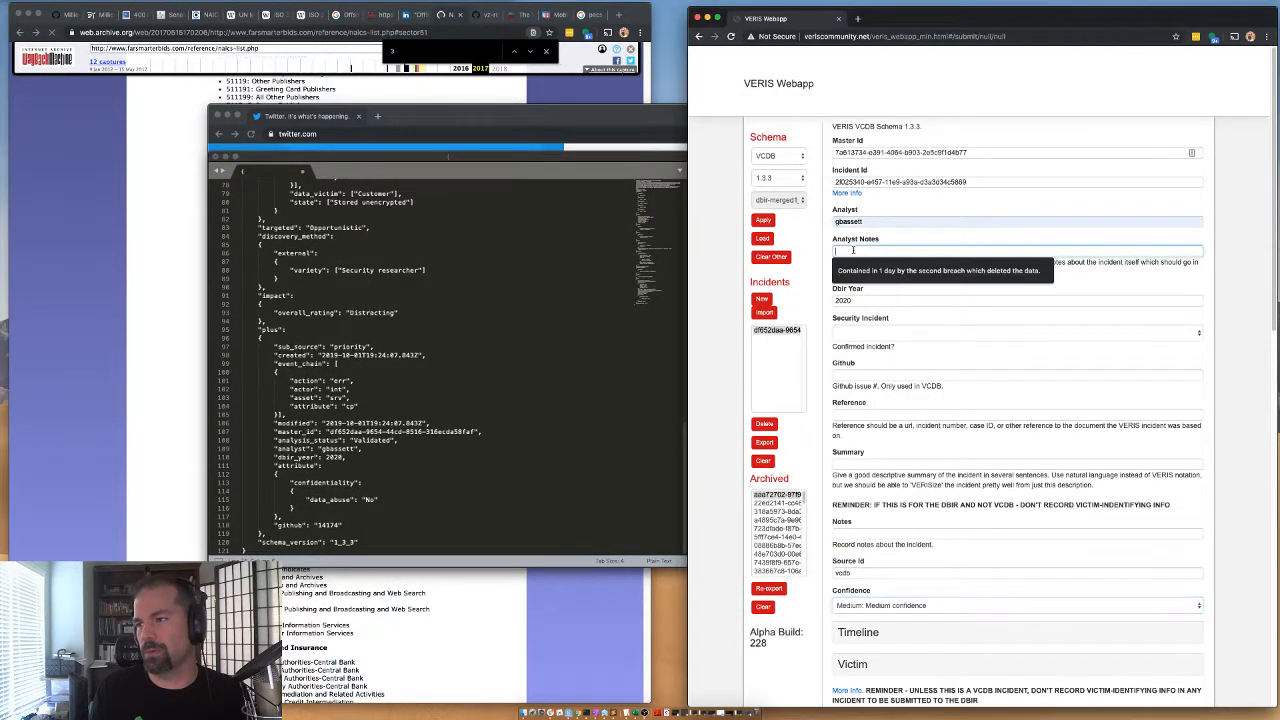
click(846, 332)
click(851, 341)
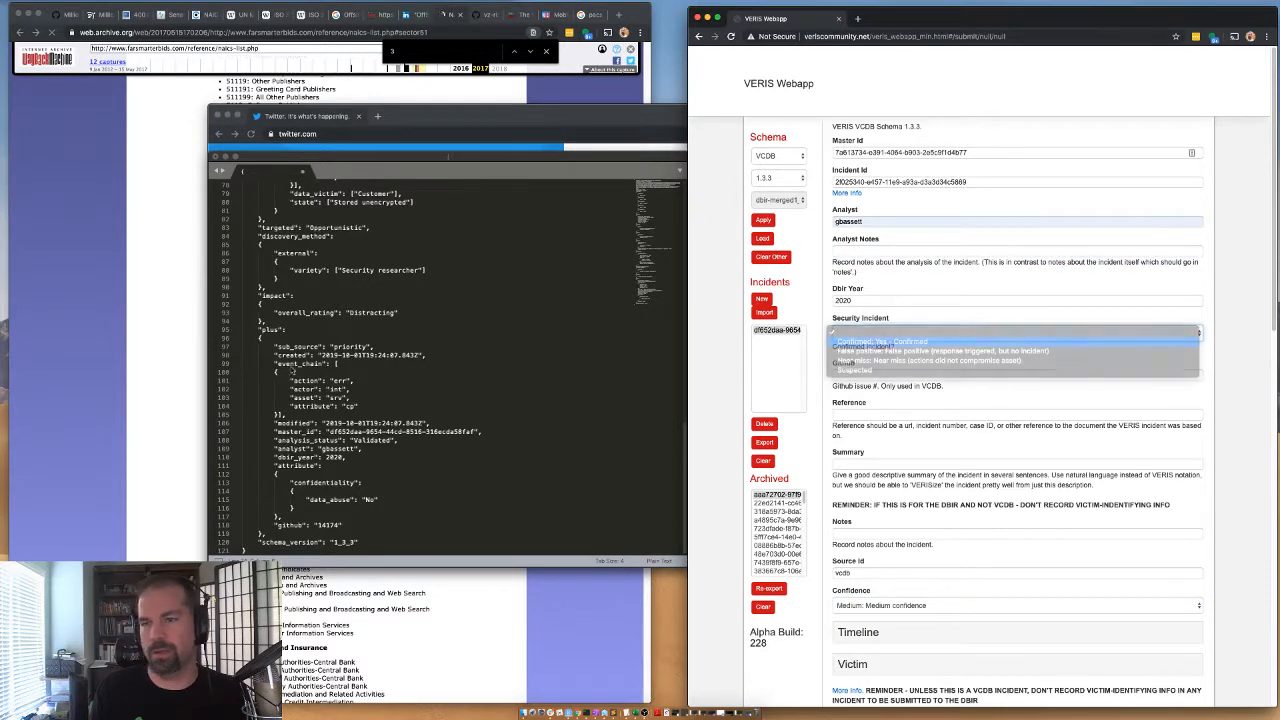
Copy the GitHub issue number 14174 from the MobilexUSA JSON into the new incident's Github field.
click(298, 322)
scroll(298, 322, up, 15)
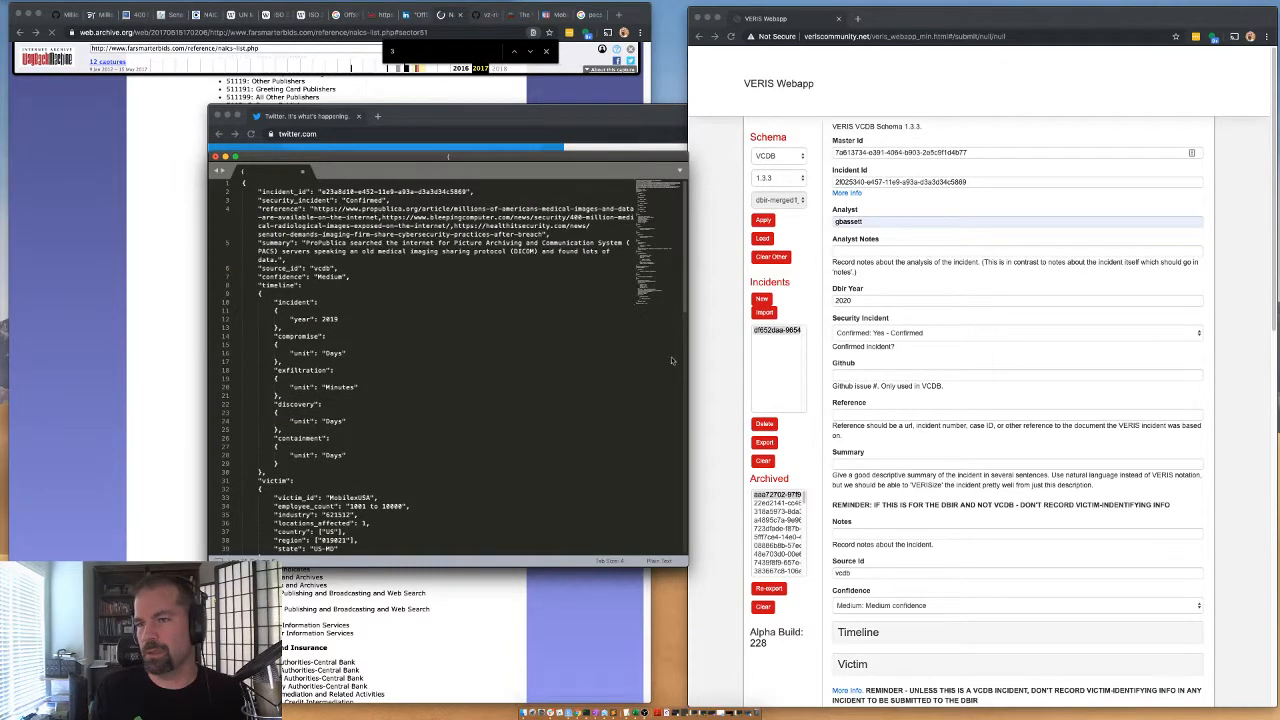
scroll(373, 372, down, 15)
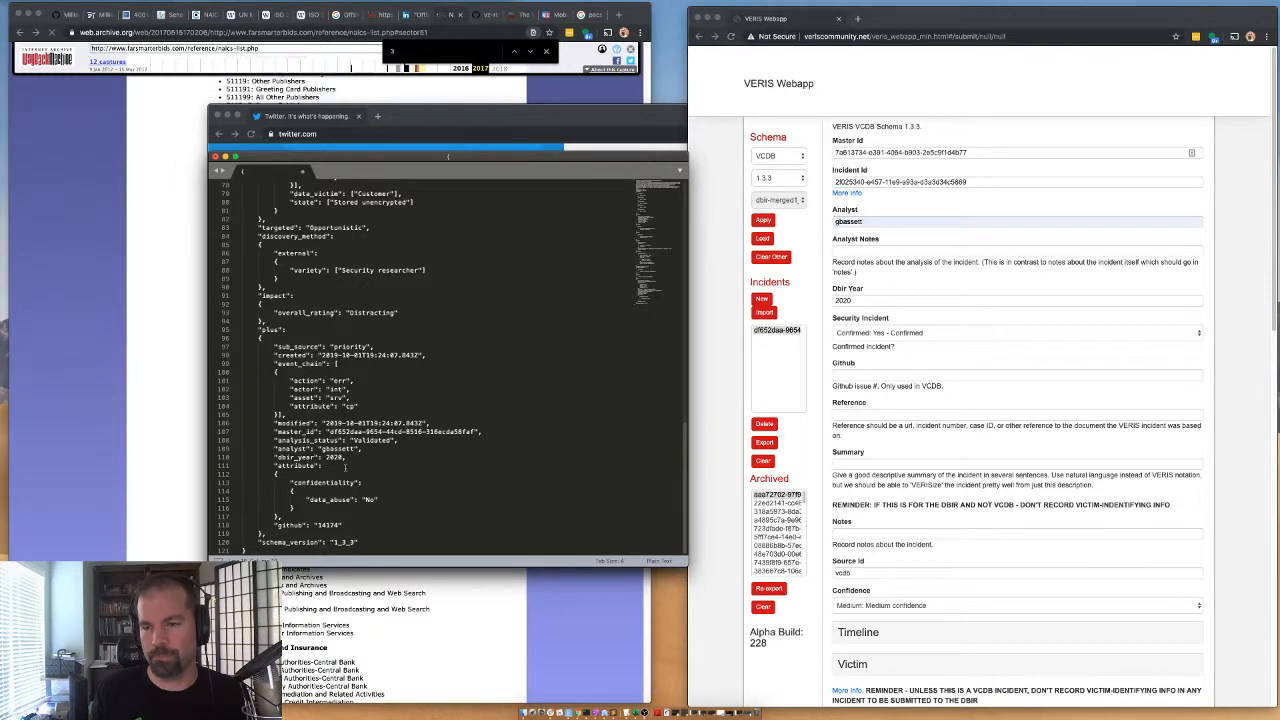
double_click(328, 525)
key(super+c)
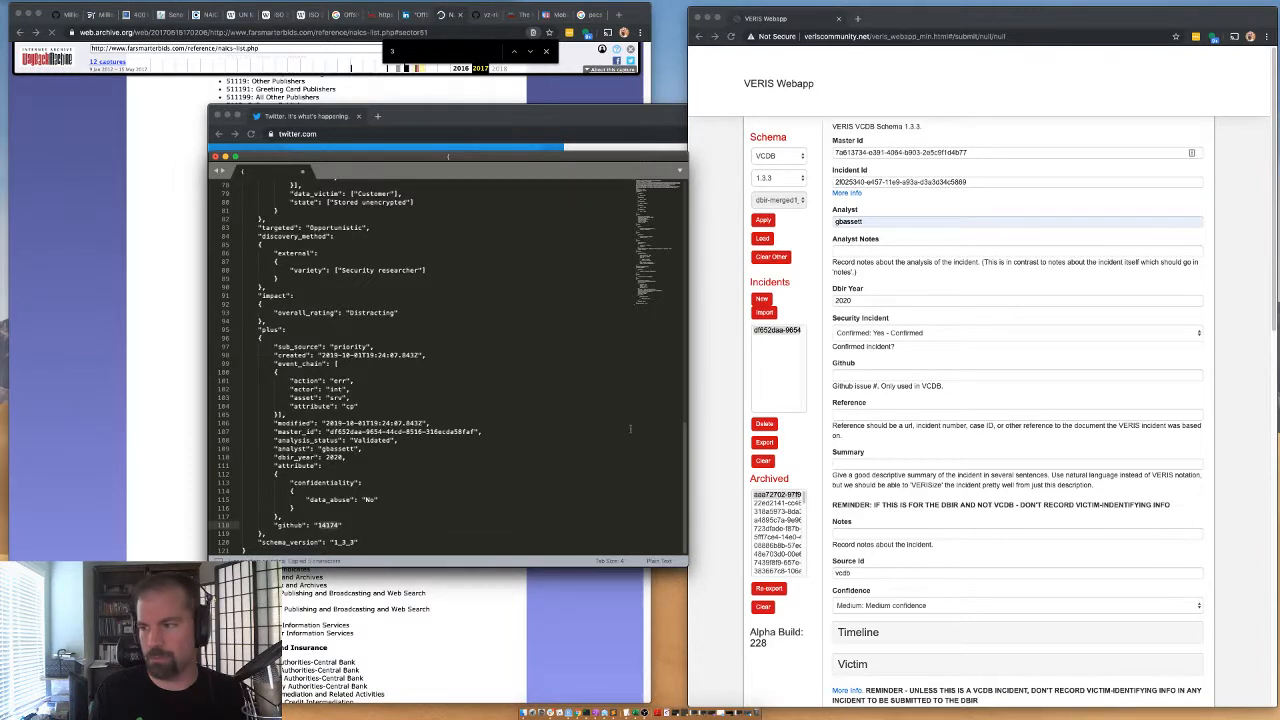
click(870, 374)
key(super+v)
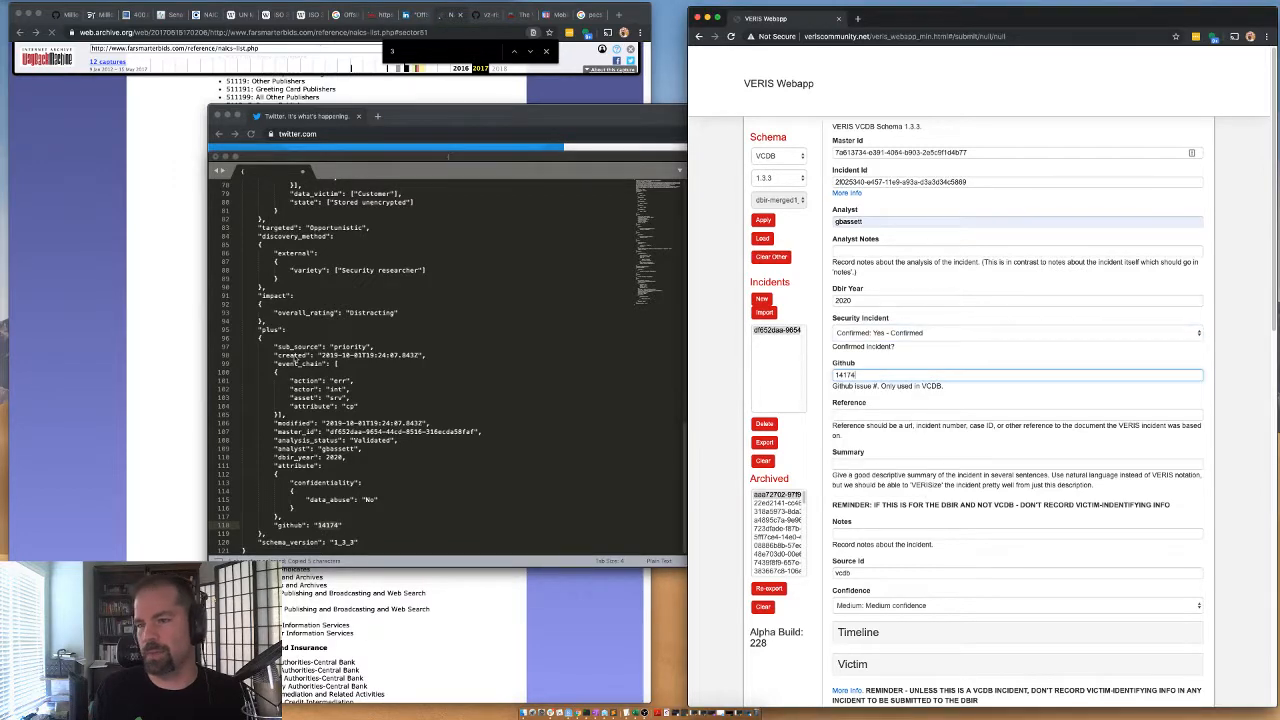
Copy the ProPublica, BleepingComputer and HealthITSecurity article URLs from the JSON's reference value into the Reference field.
scroll(268, 358, up, 15)
click(311, 277)
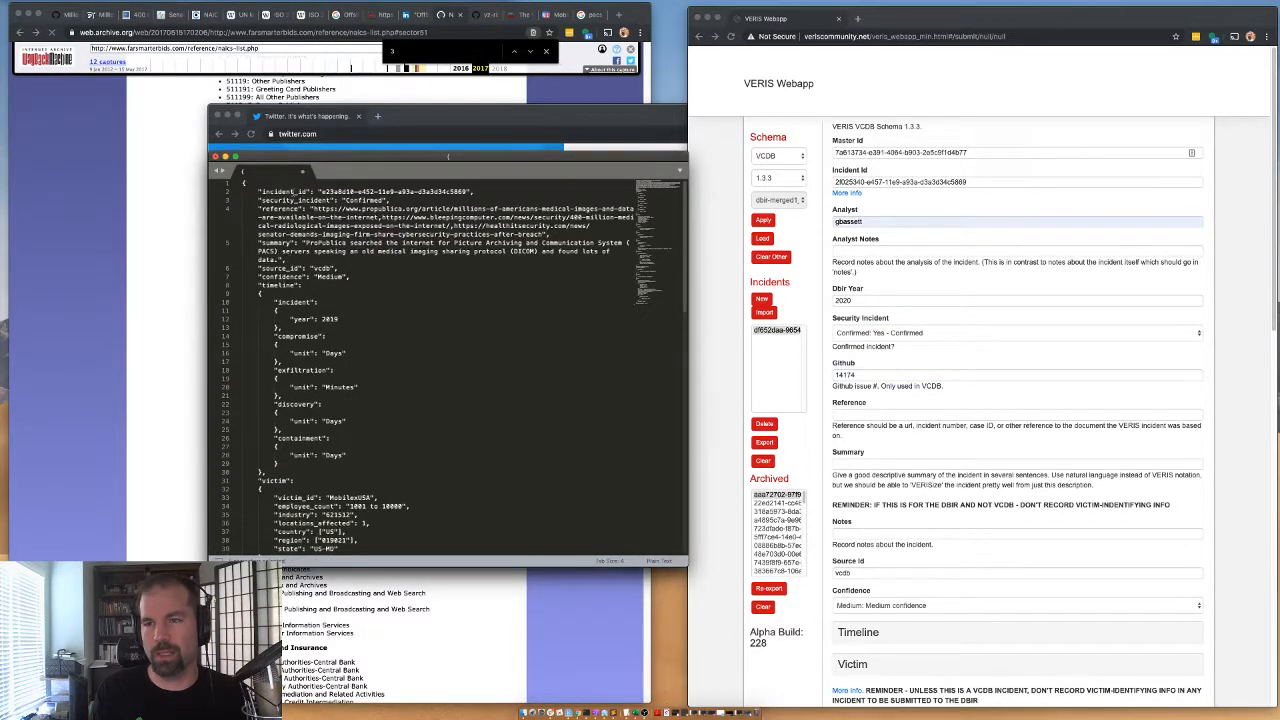
drag(341, 208, 545, 233)
key(super+c)
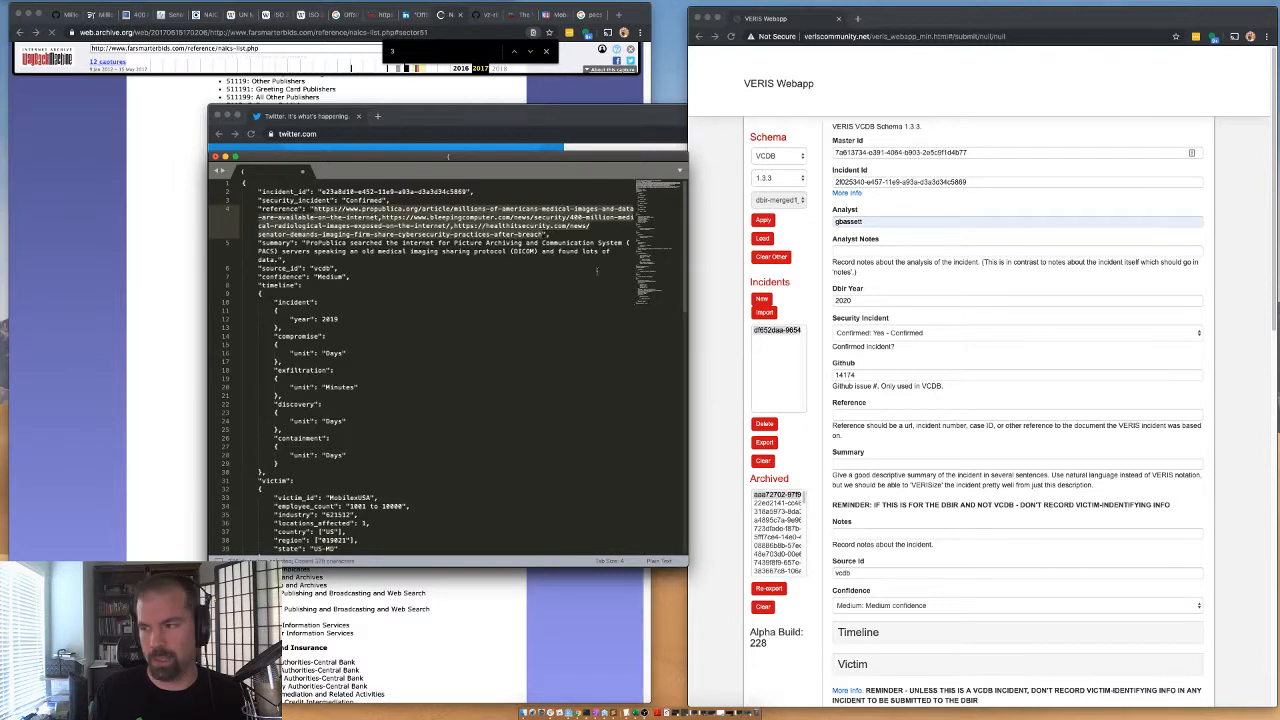
click(843, 413)
key(super+v)
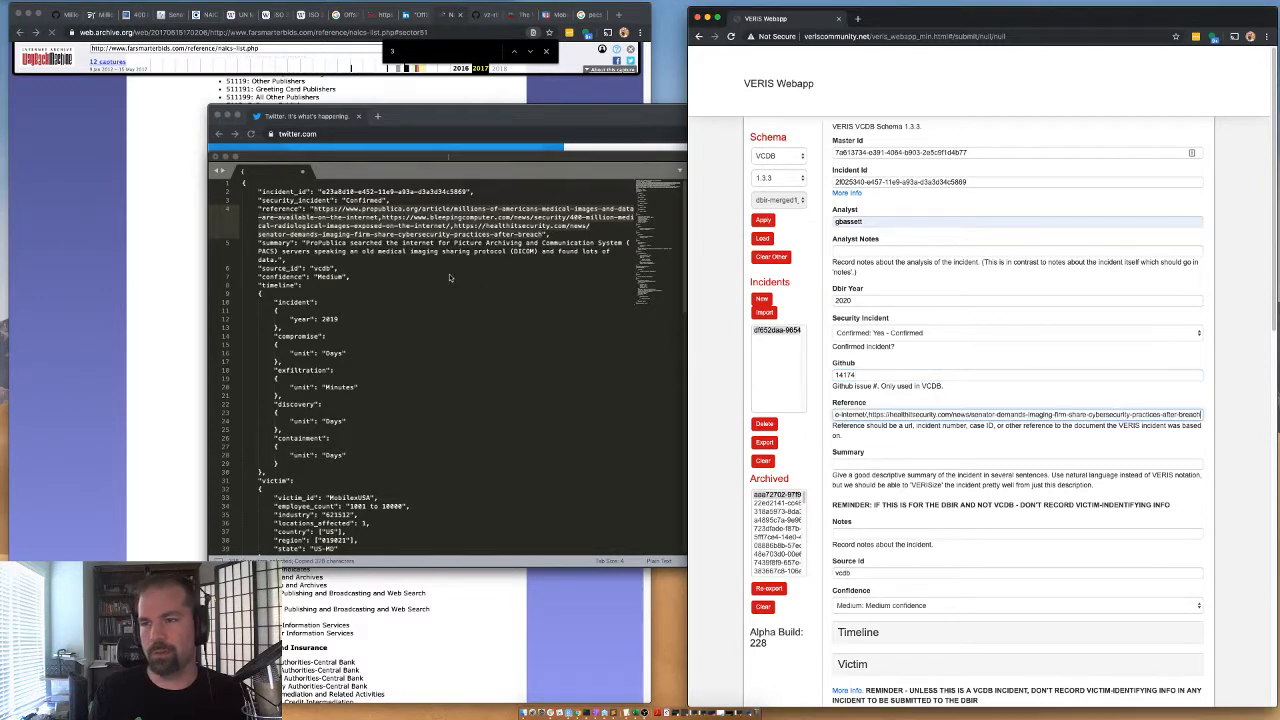
Copy the JSON's summary text about ProPublica finding exposed PACS servers into the incident's Summary field.
click(426, 253)
drag(305, 243, 347, 243)
shift+click(276, 259)
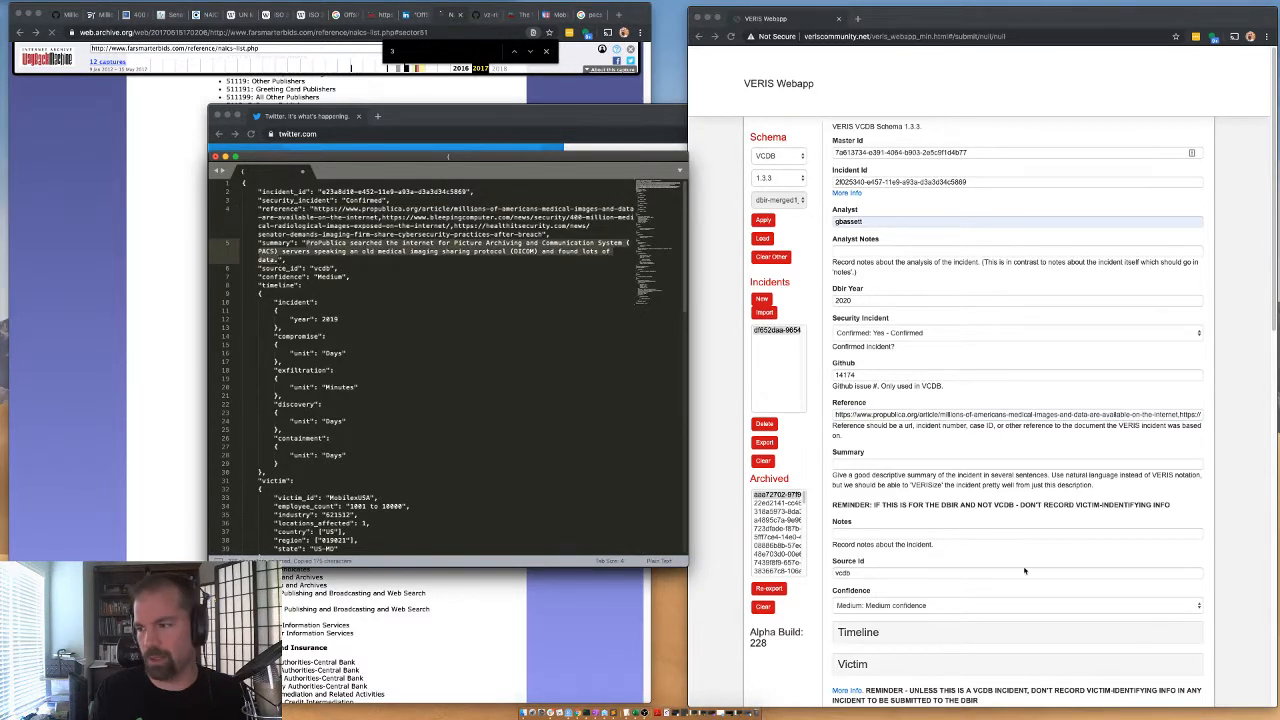
click(847, 462)
key(super+v)
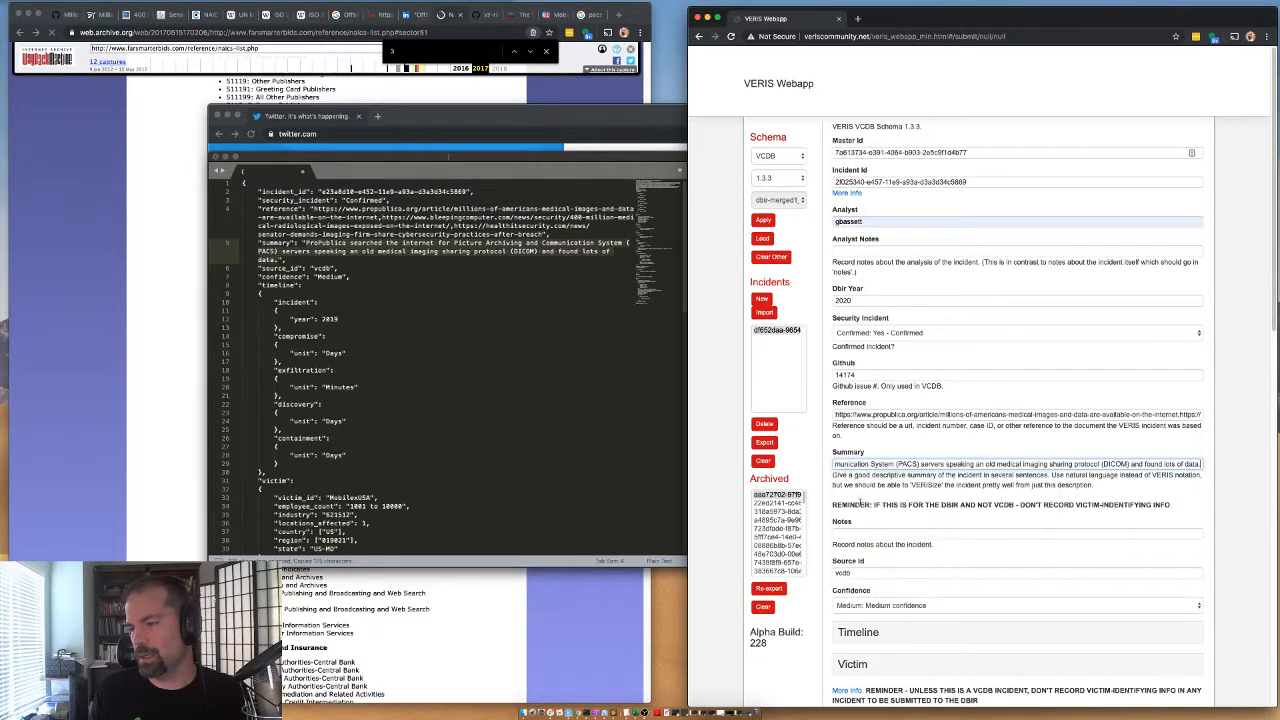
Expand the Timeline section and set the incident Year to 2019.
scroll(860, 470, down, 3)
click(864, 477)
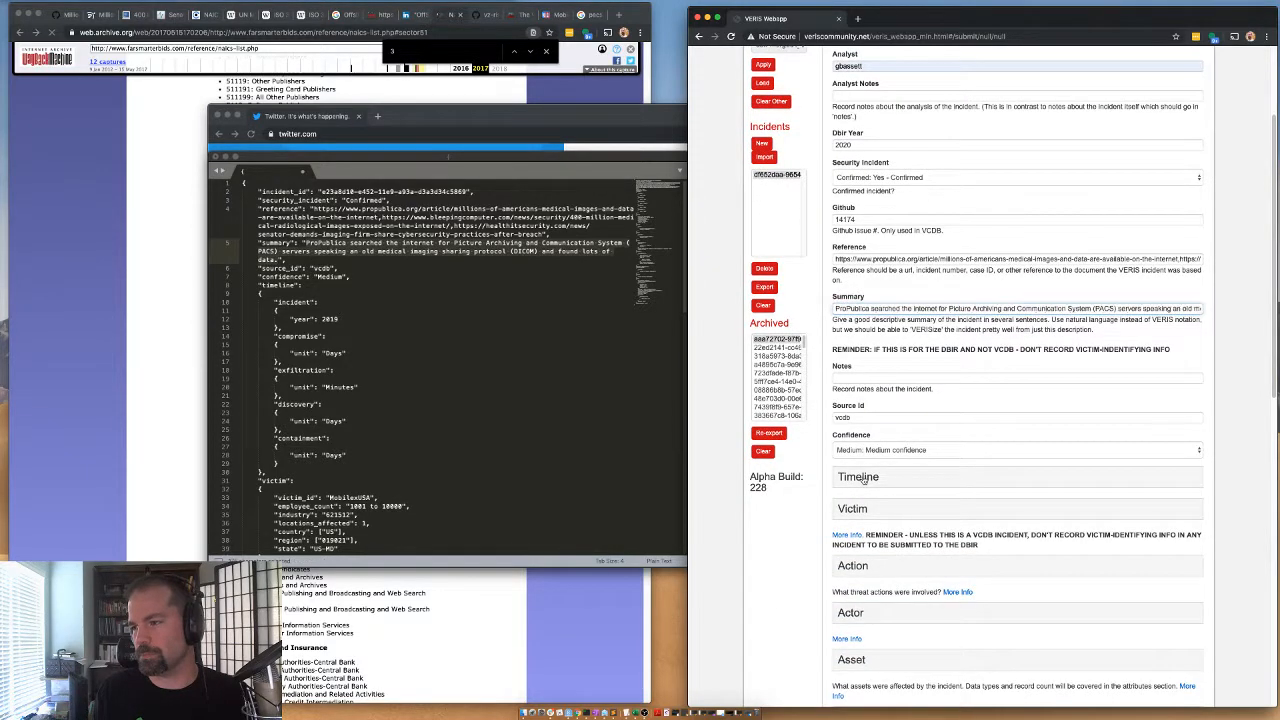
click(863, 524)
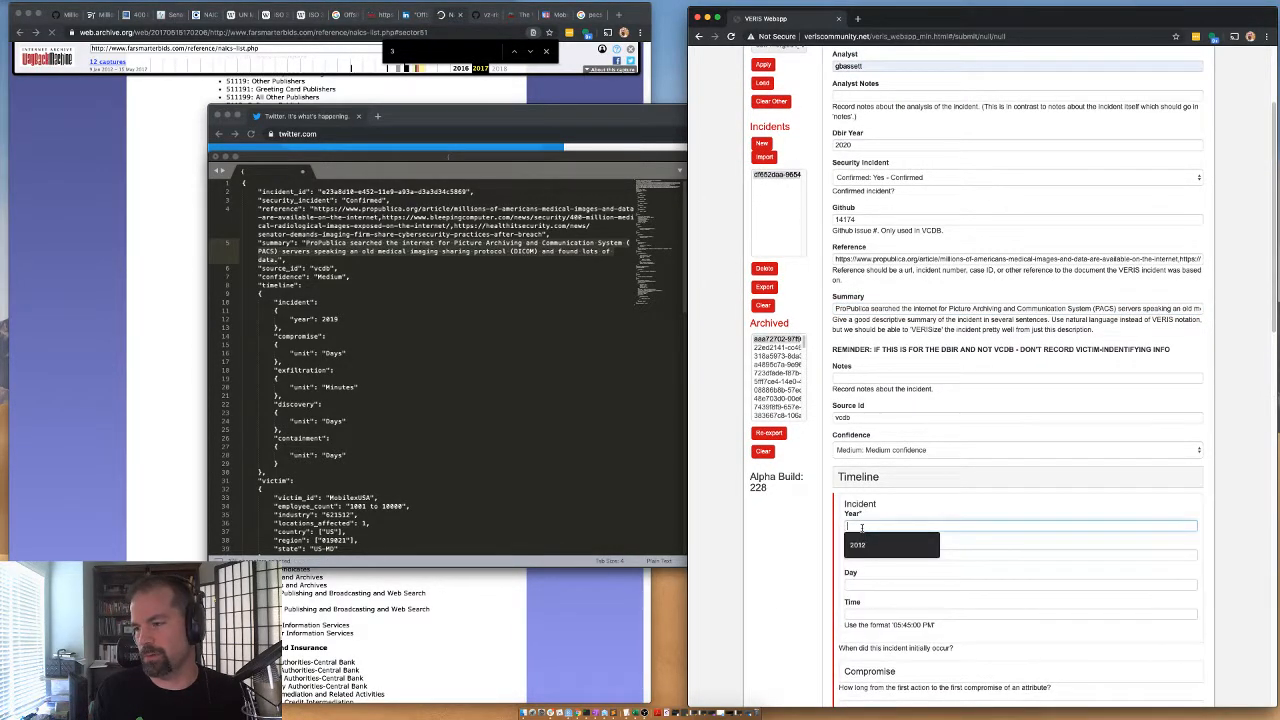
text(2019)
scroll(783, 546, down, 1)
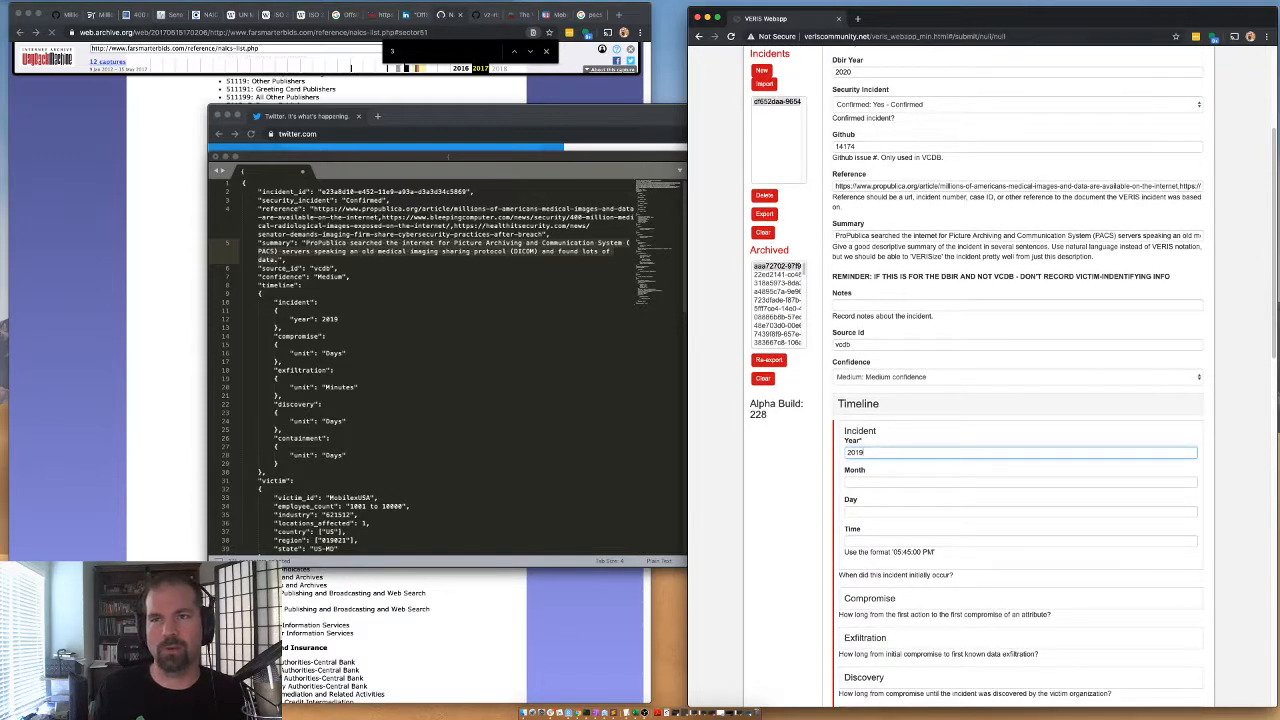
Check the Offsite Image passage in the ProPublica article and set the timeline's Compromise unit to Days, with the JSON record in view.
click(96, 15)
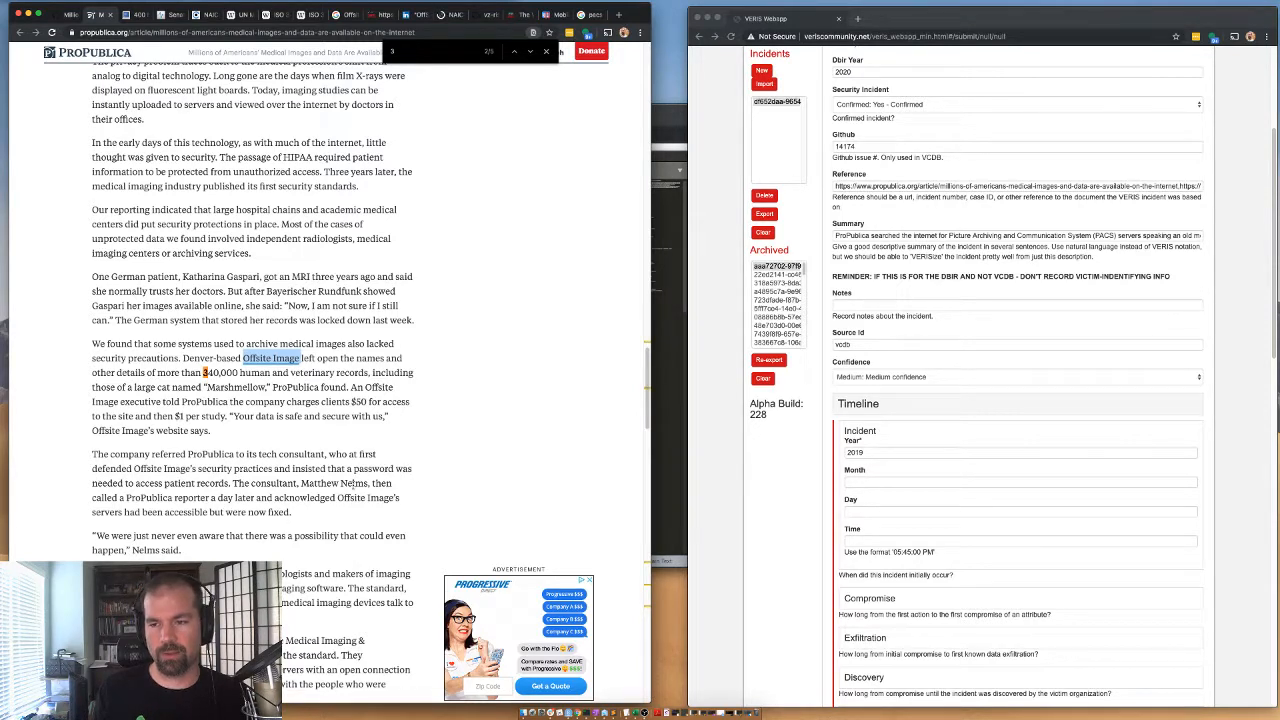
drag(301, 483, 373, 484)
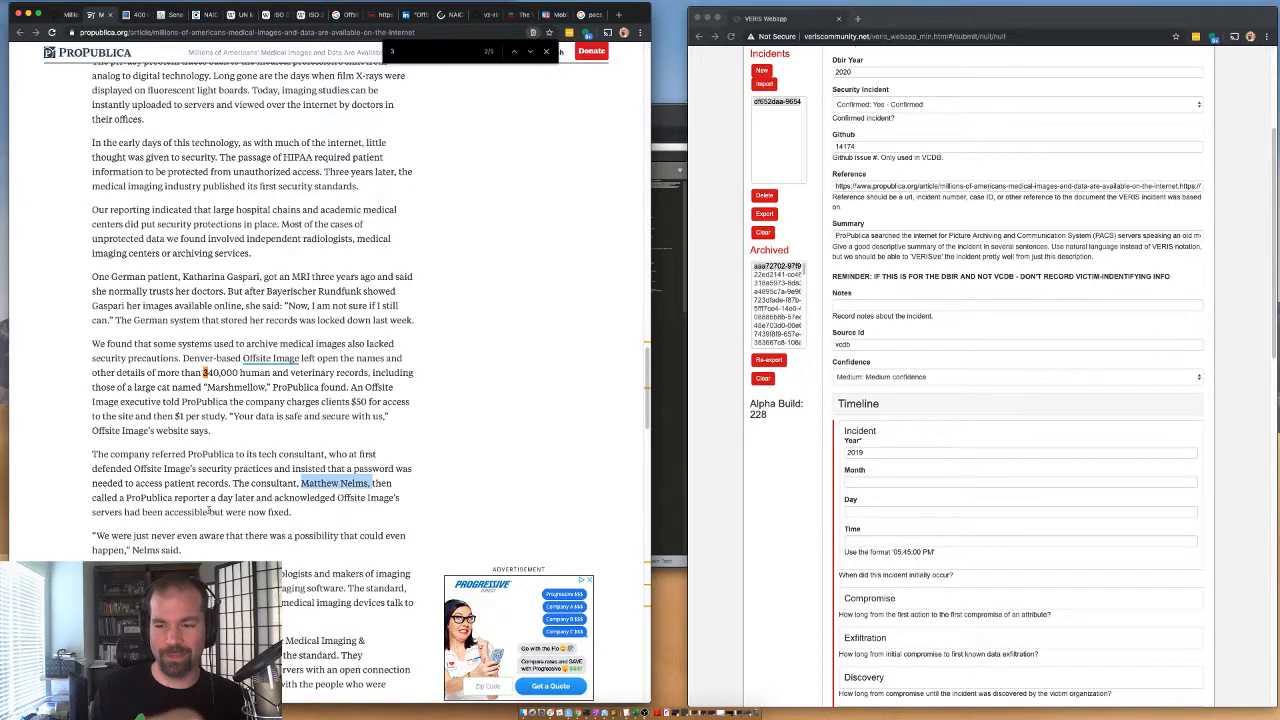
scroll(841, 377, down, 3)
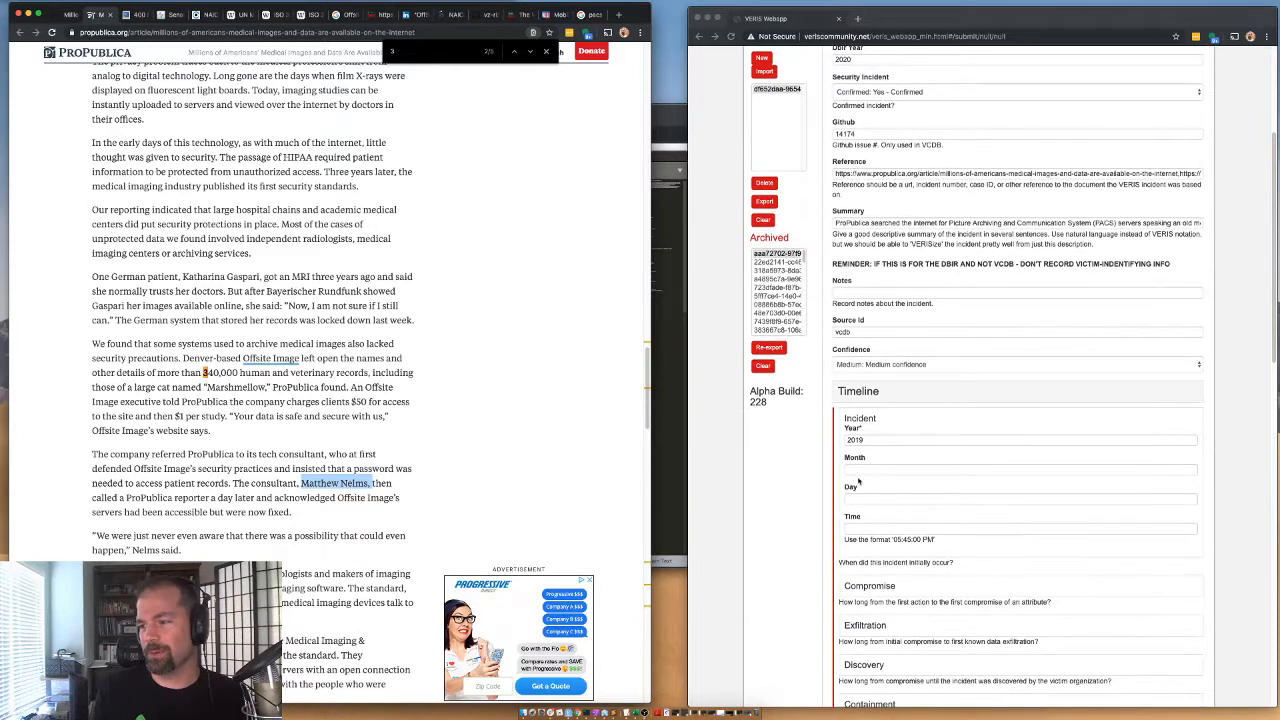
click(870, 512)
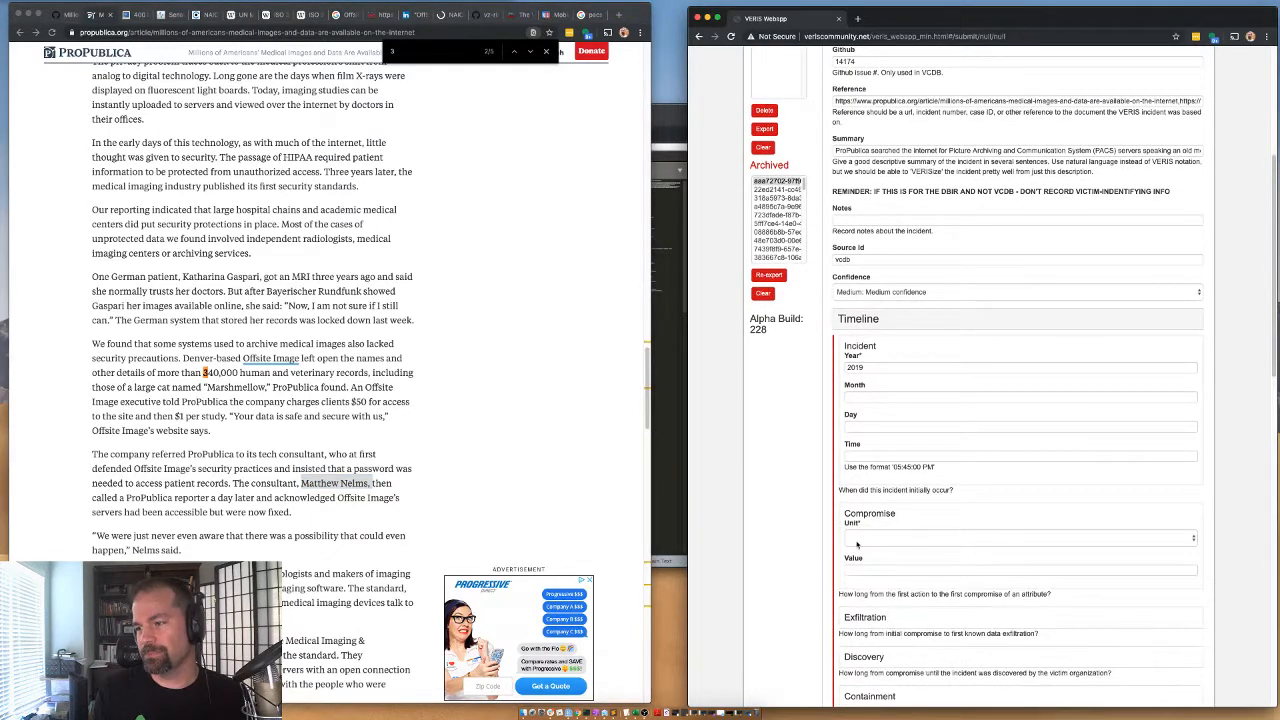
click(684, 165)
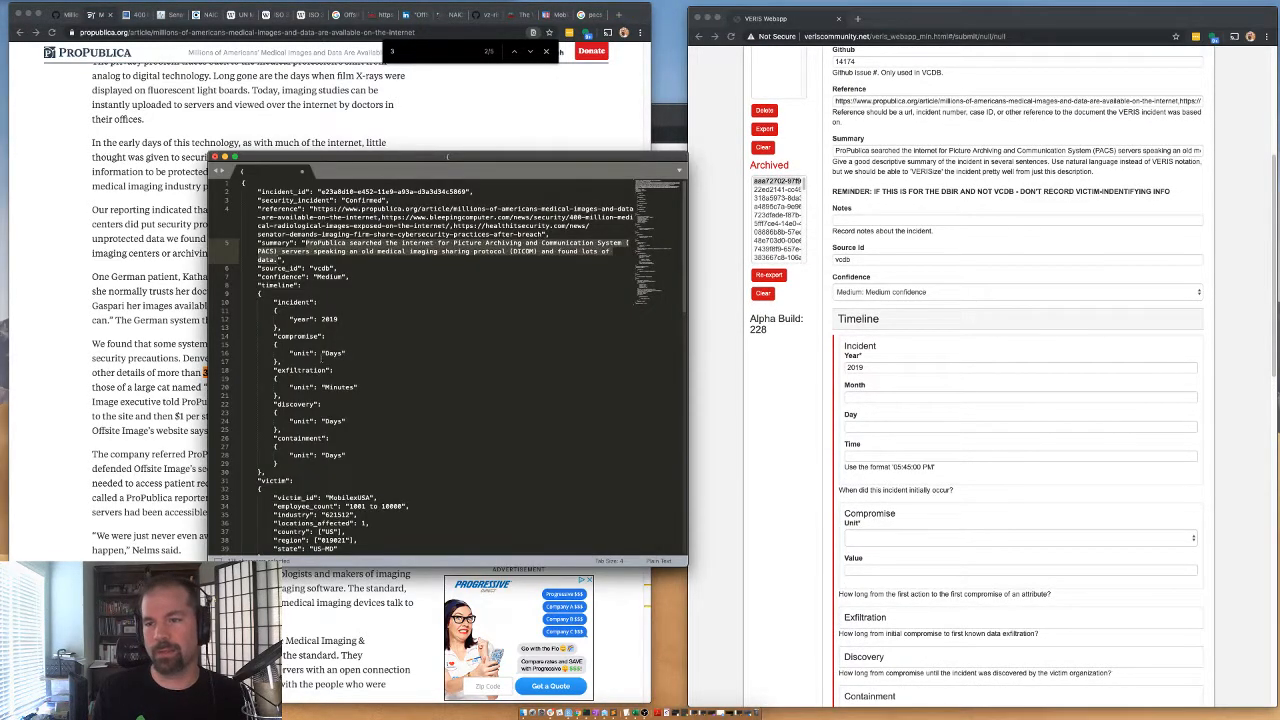
click(862, 538)
click(865, 548)
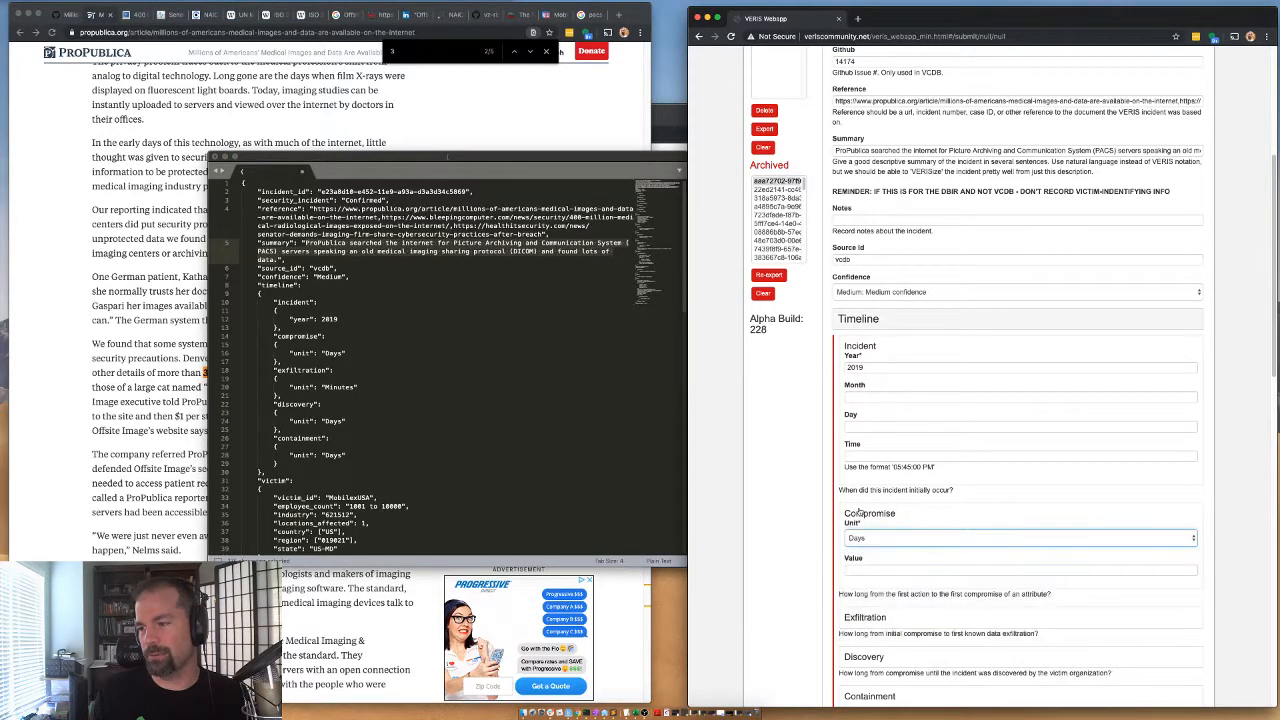
click(868, 515)
Set the timeline's Exfiltration unit to Minutes and collapse that subsection.
click(864, 559)
click(865, 576)
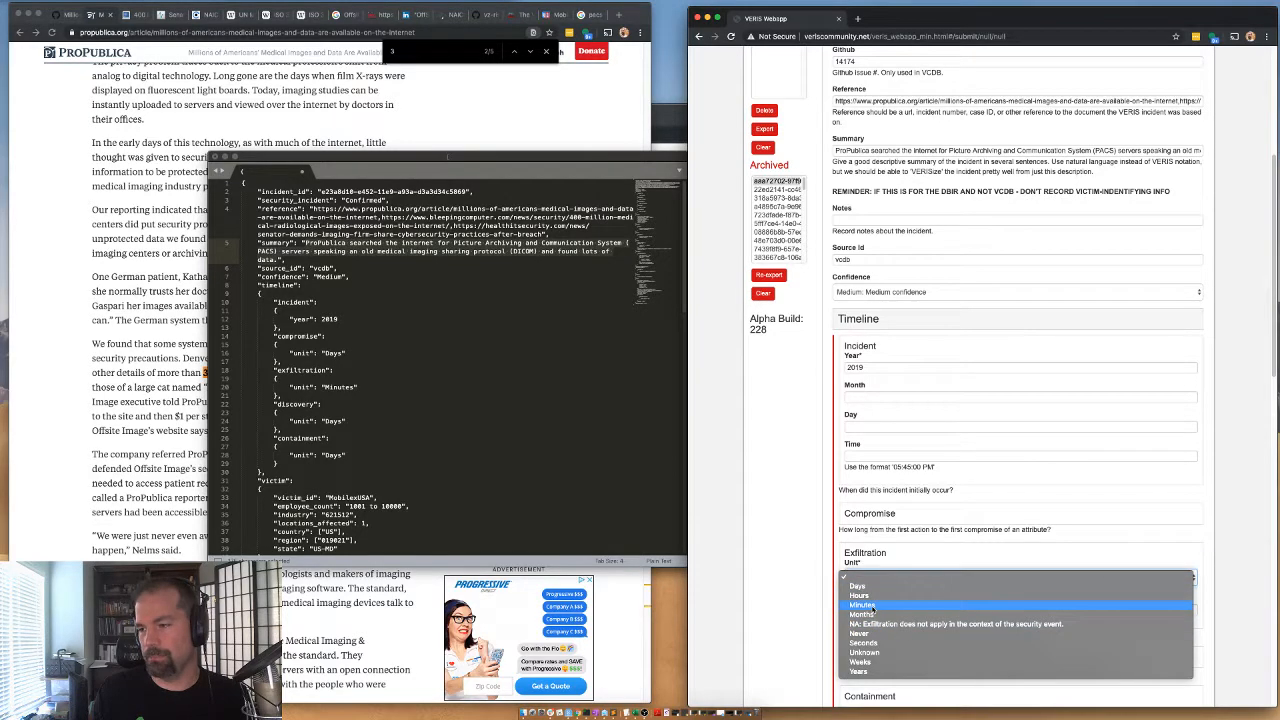
click(862, 605)
click(866, 553)
Set the timeline's Discovery unit to Days and collapse that subsection.
click(858, 594)
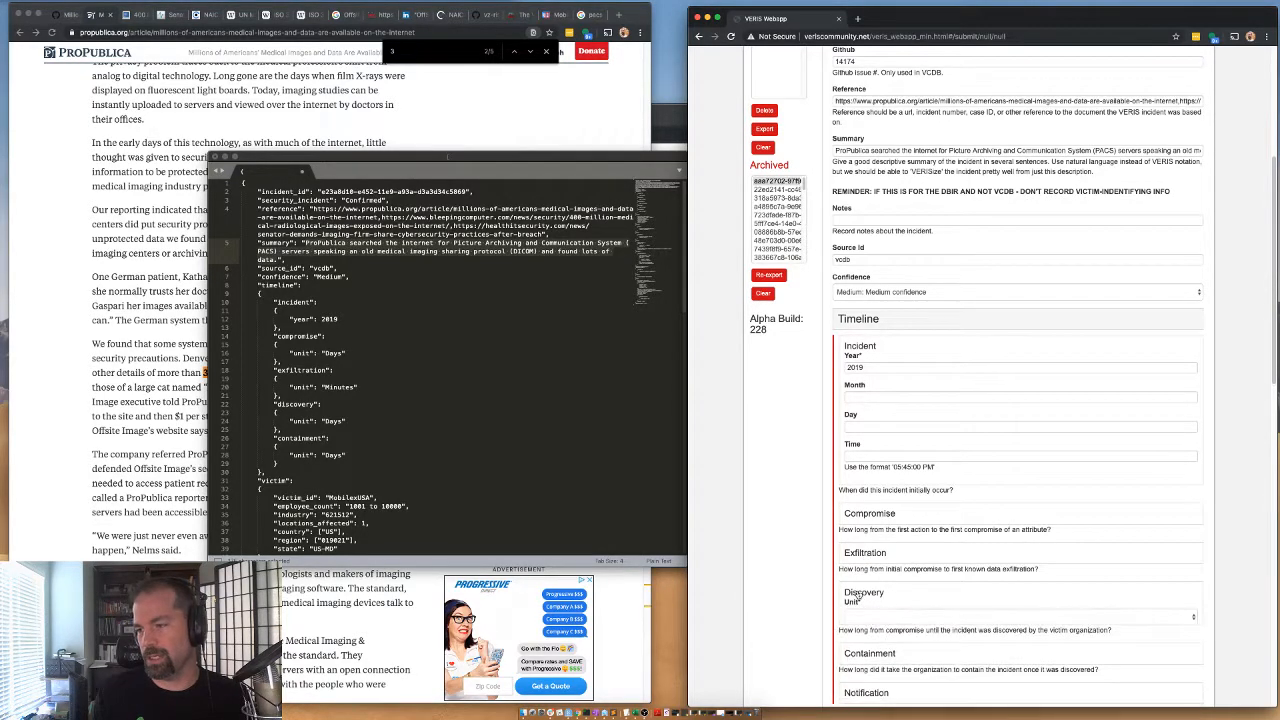
click(863, 618)
click(866, 636)
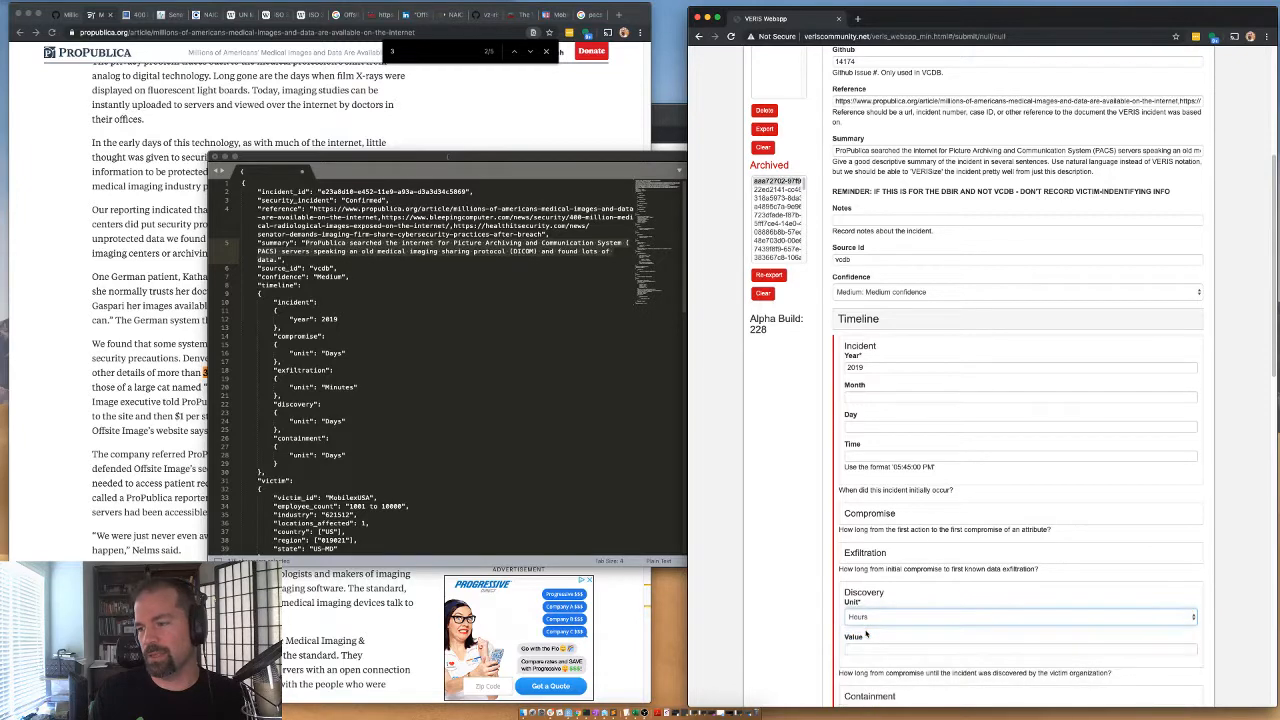
click(866, 618)
click(862, 606)
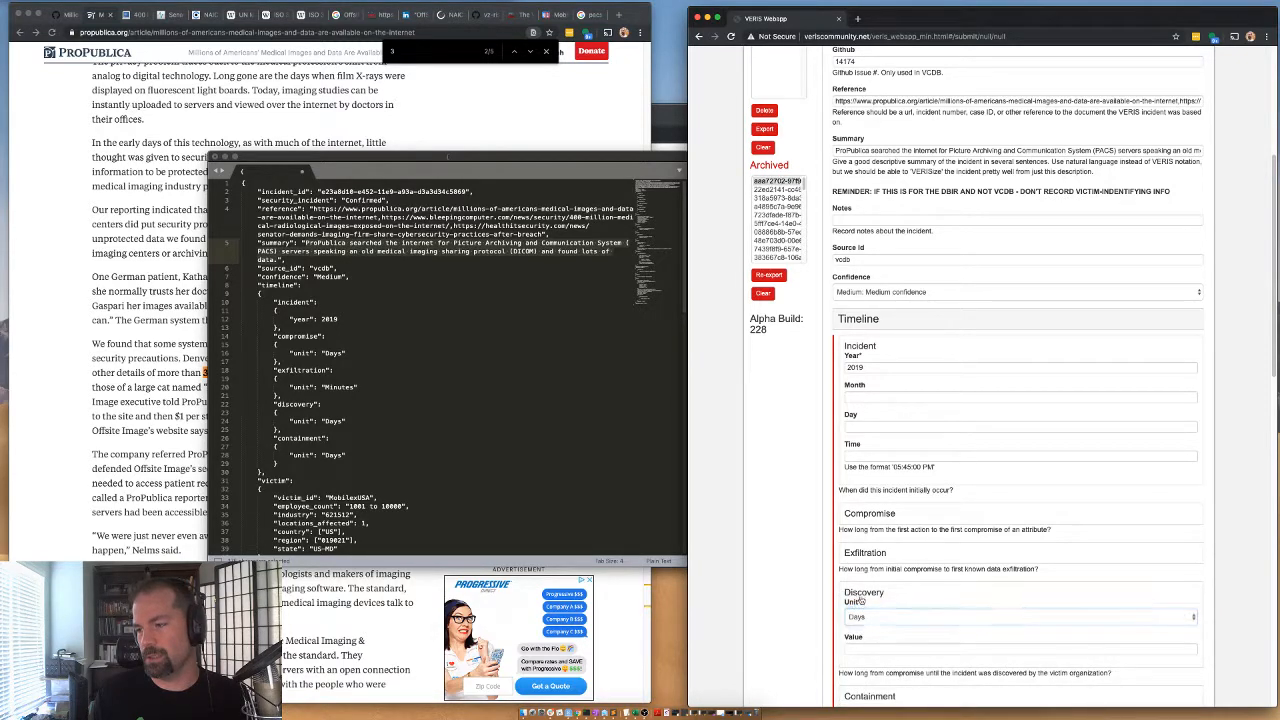
click(860, 596)
Set the timeline's Containment to unit Hours with value 24, and collapse the Timeline section.
click(866, 632)
click(866, 656)
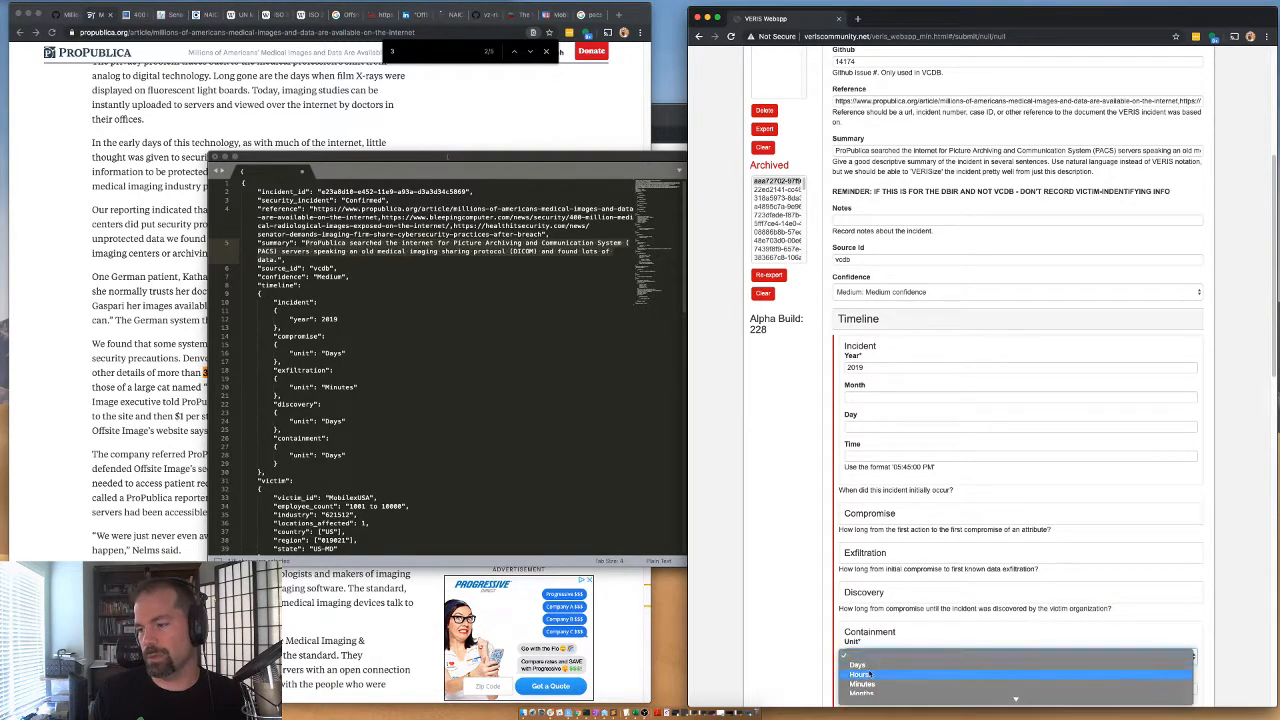
click(869, 675)
scroll(860, 660, down, 1)
click(854, 627)
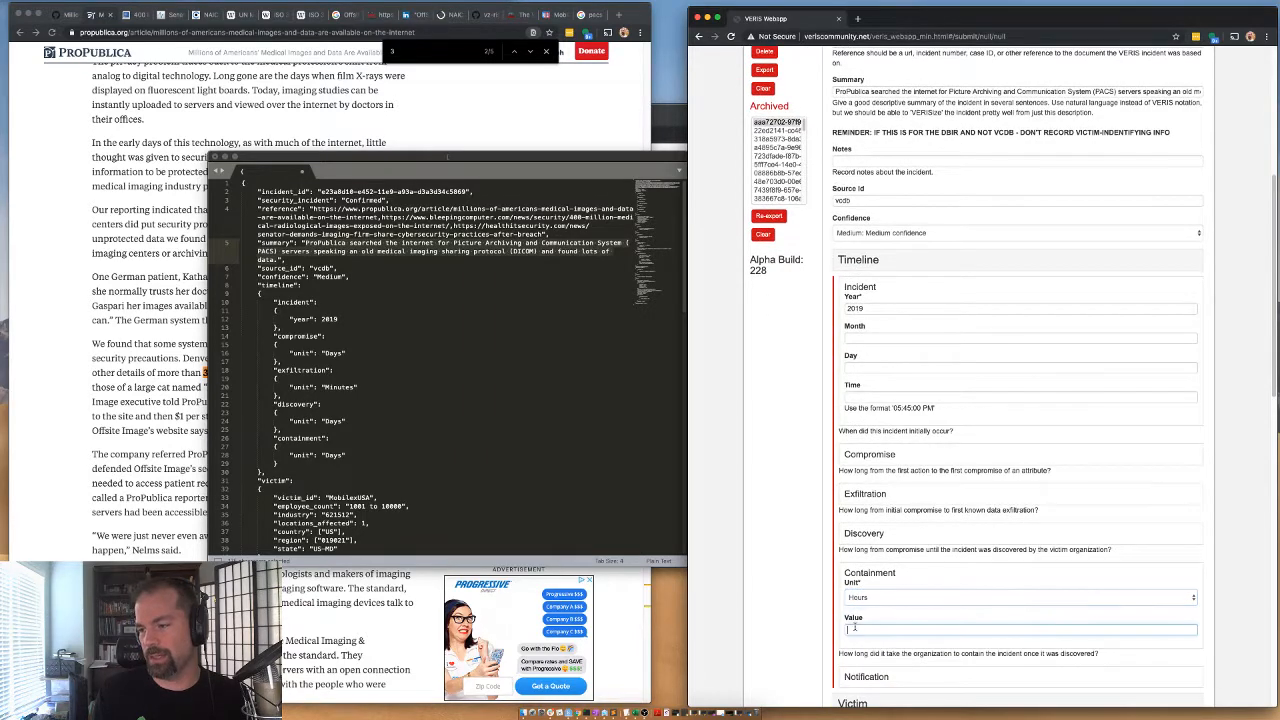
click(776, 540)
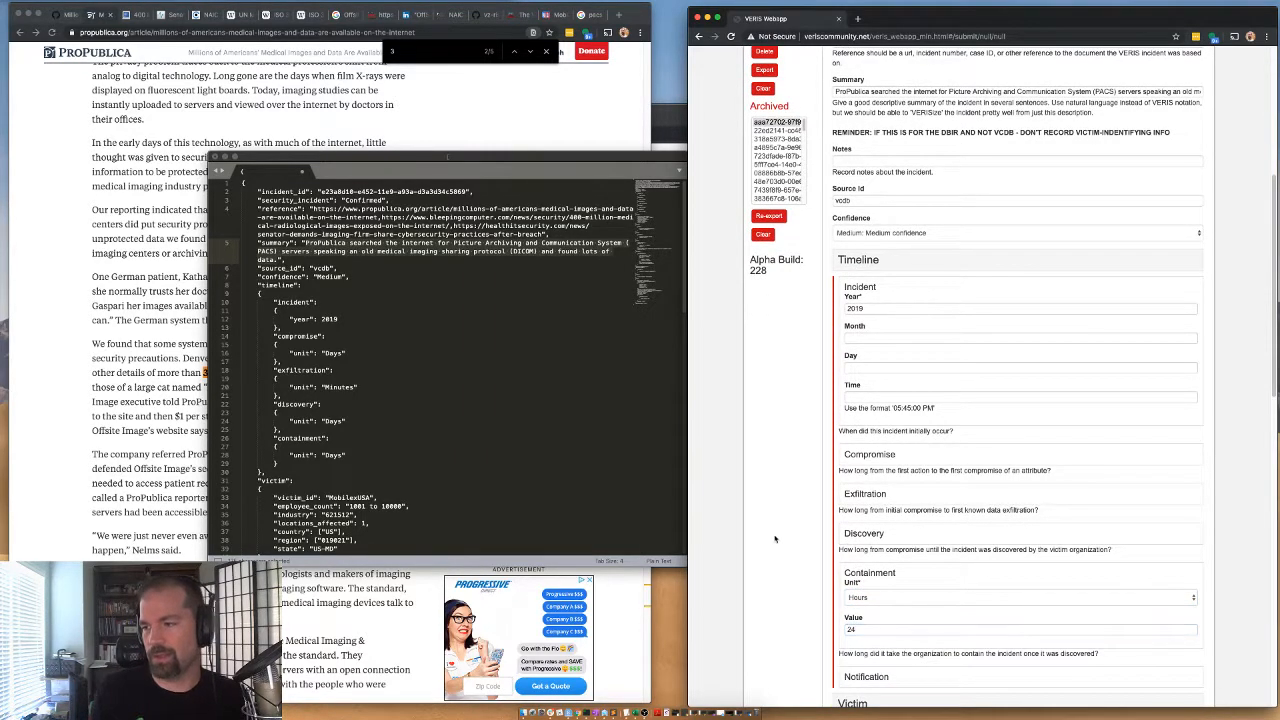
click(874, 261)
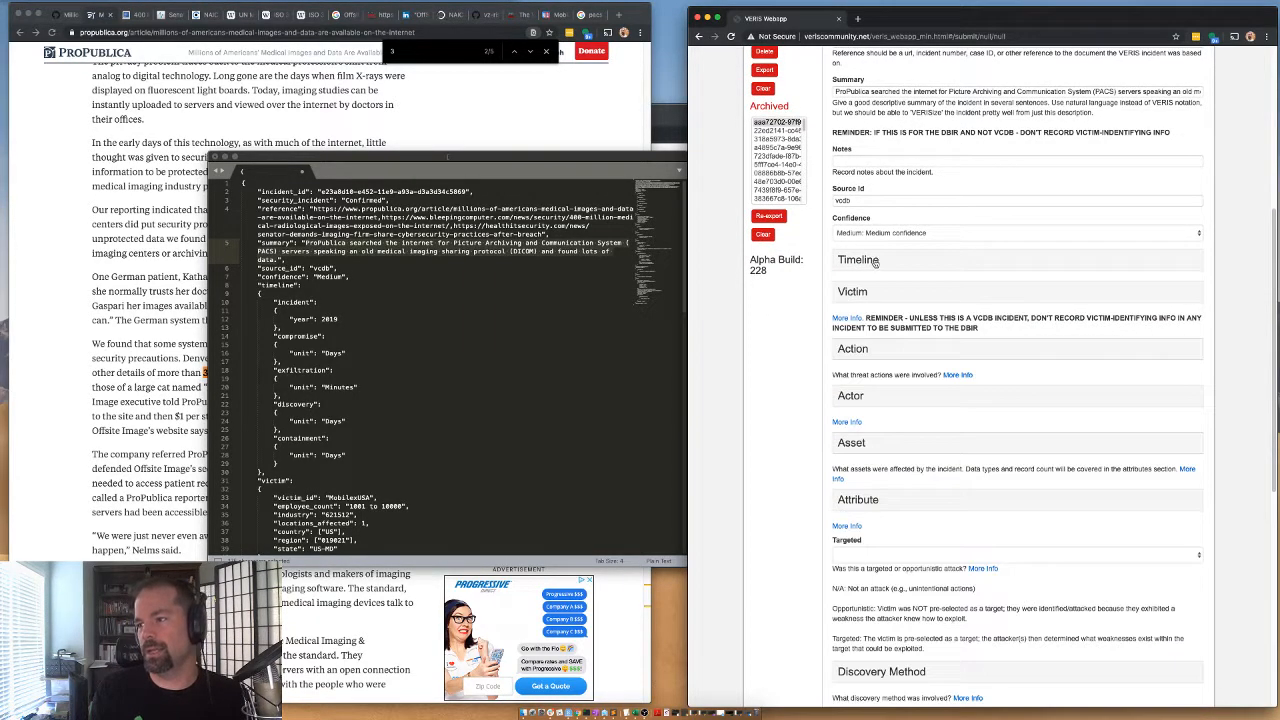
Expand the Error subsection under Action and select Misconfiguration as the error Variety.
click(843, 350)
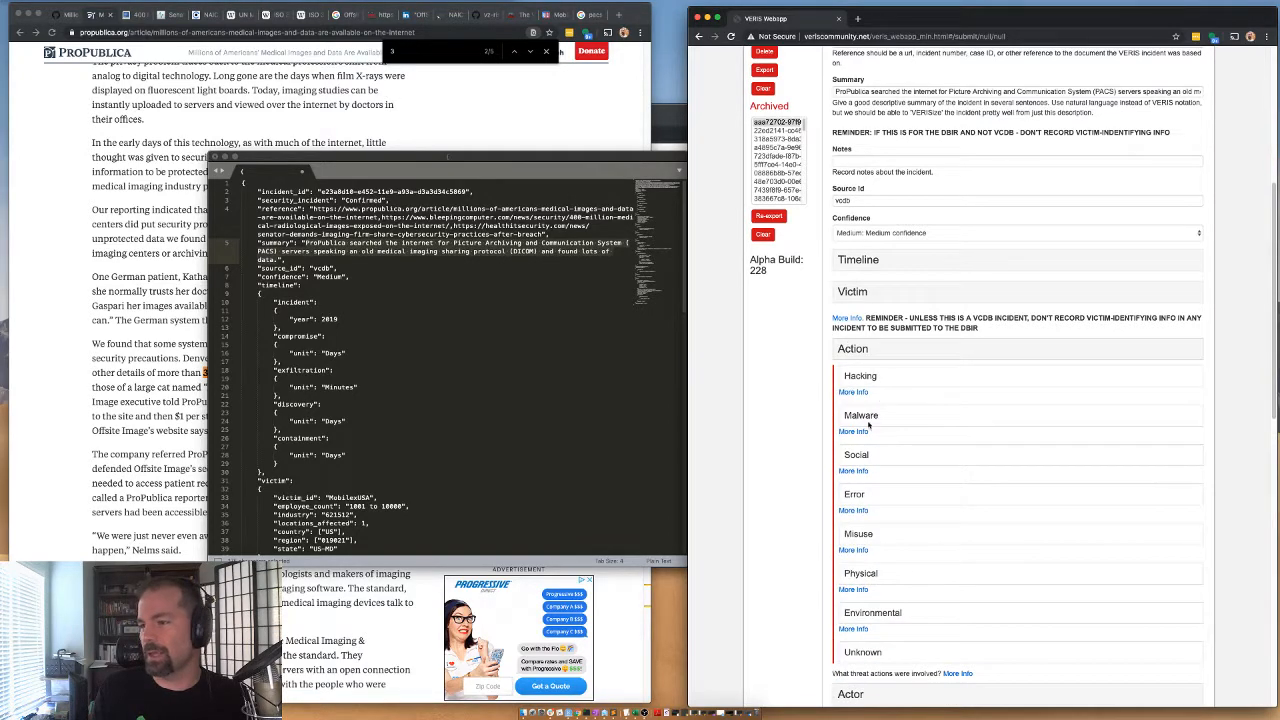
click(866, 496)
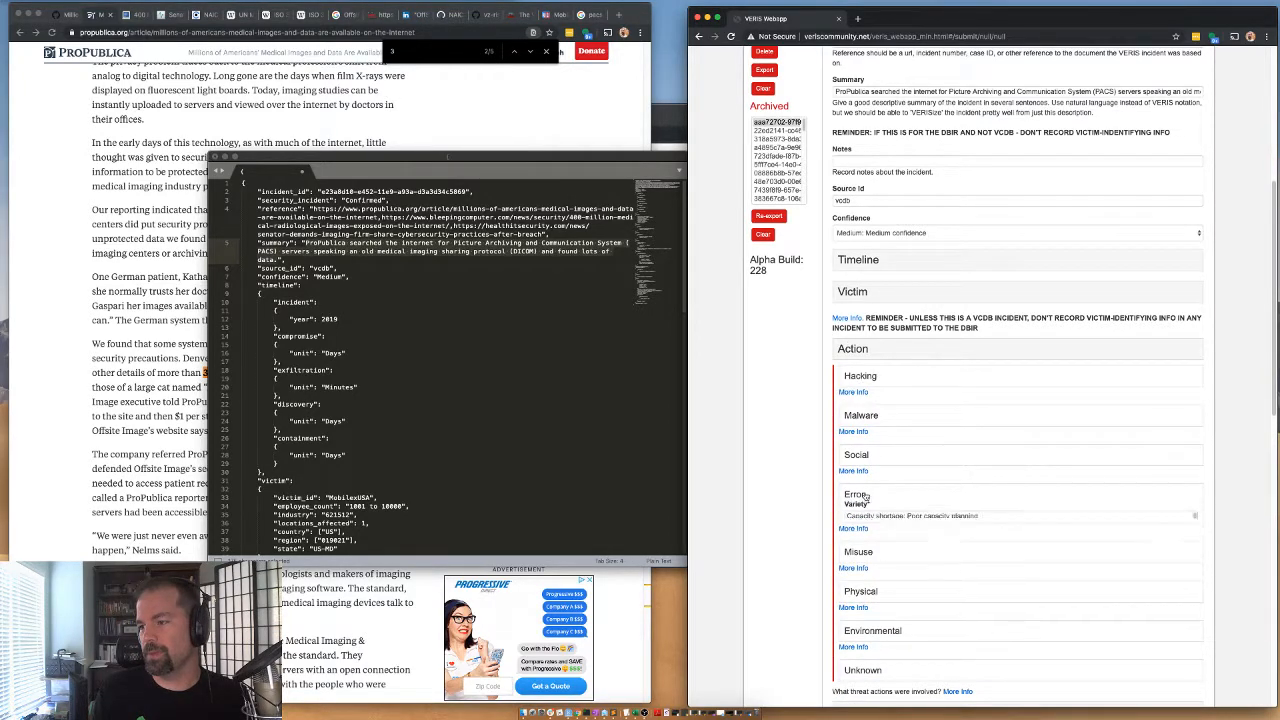
scroll(878, 516, down, 5)
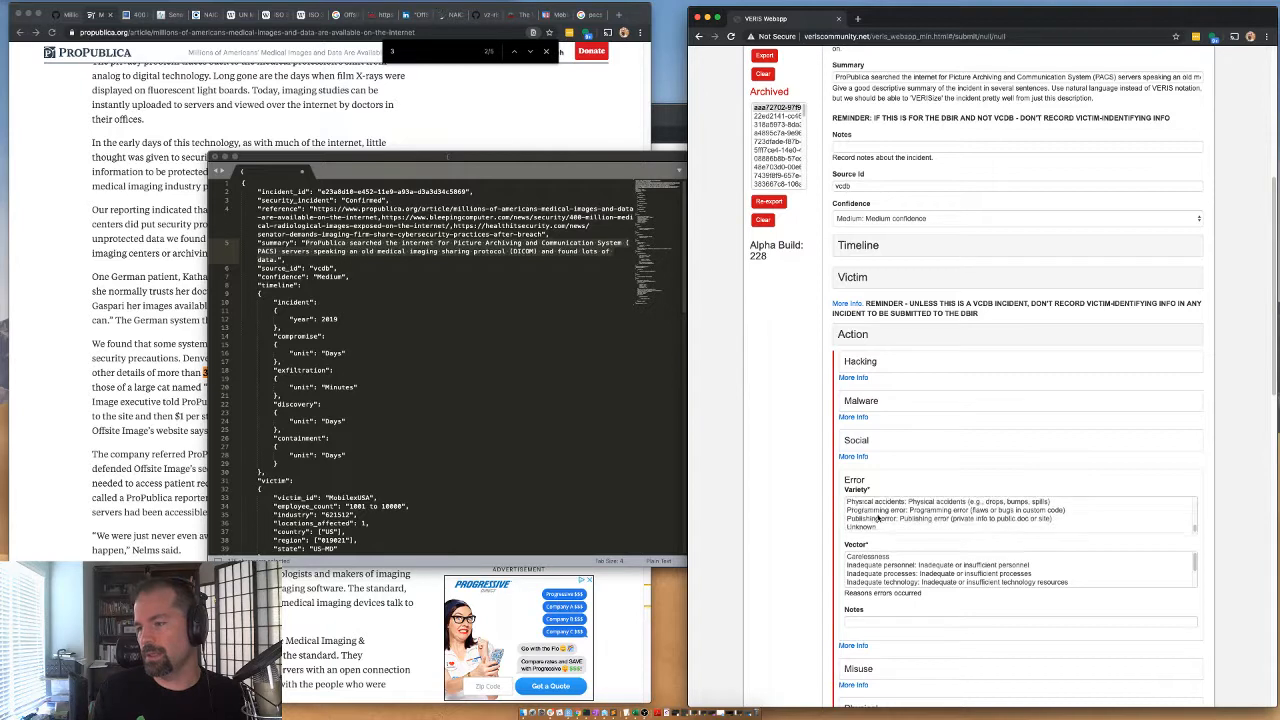
scroll(870, 517, up, 1)
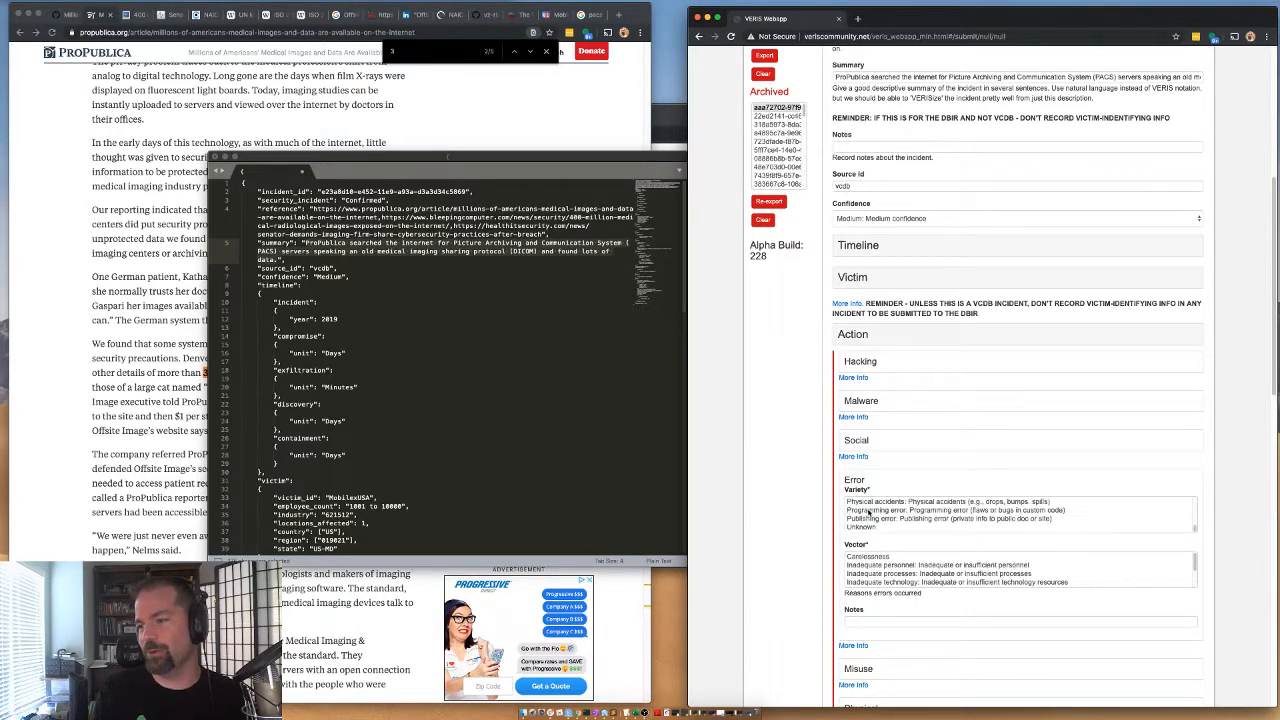
scroll(872, 517, up, 2)
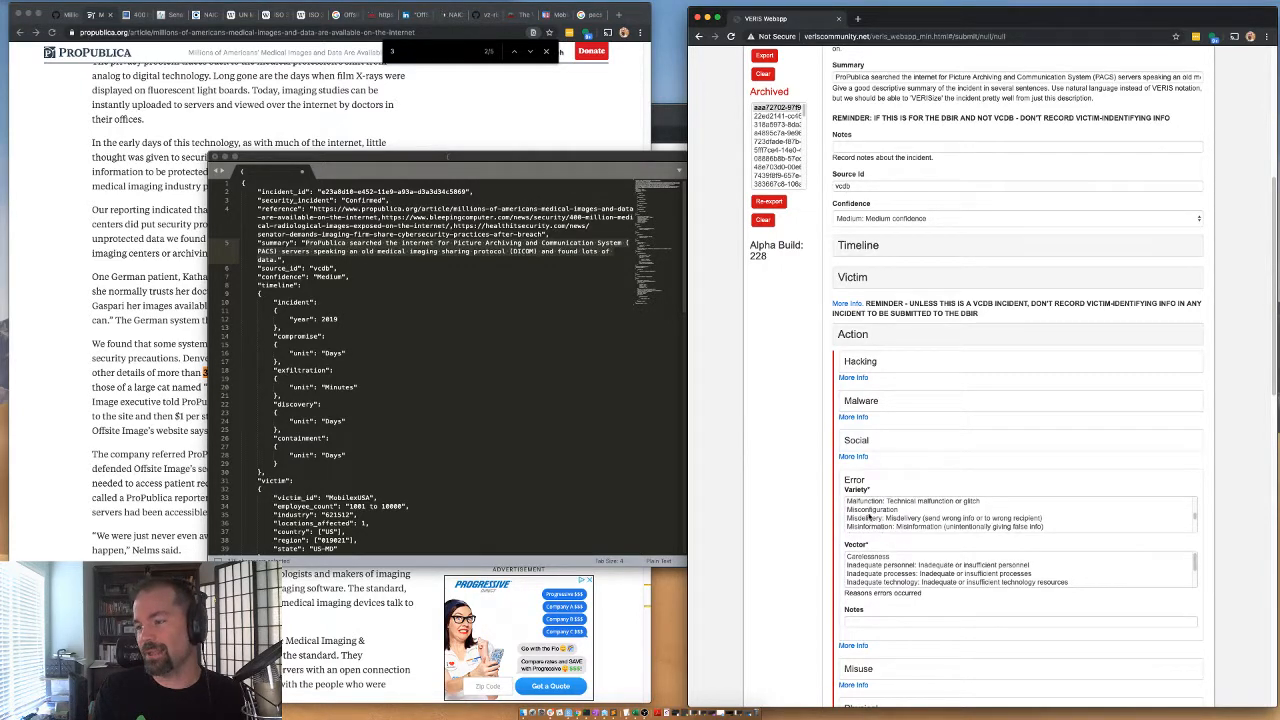
click(872, 511)
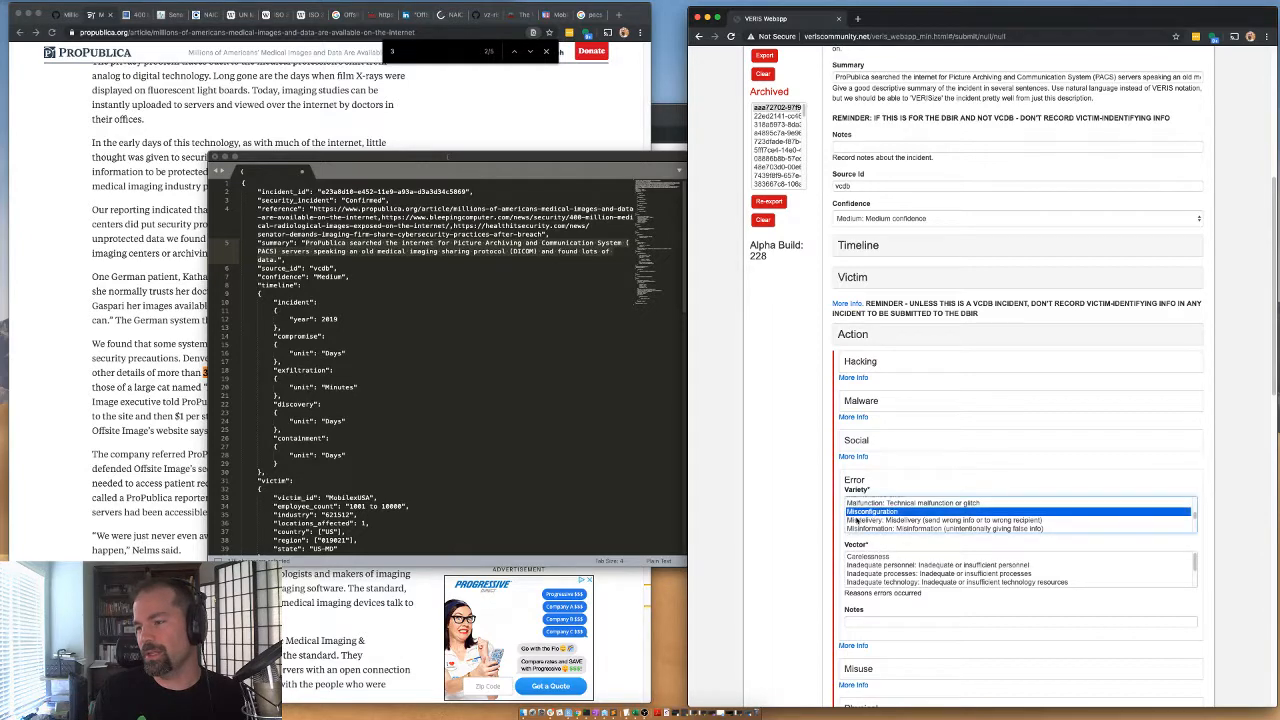
Select Carelessness as the error Vector and collapse the Error subsection.
click(811, 528)
scroll(811, 528, down, 1)
scroll(868, 533, down, 1)
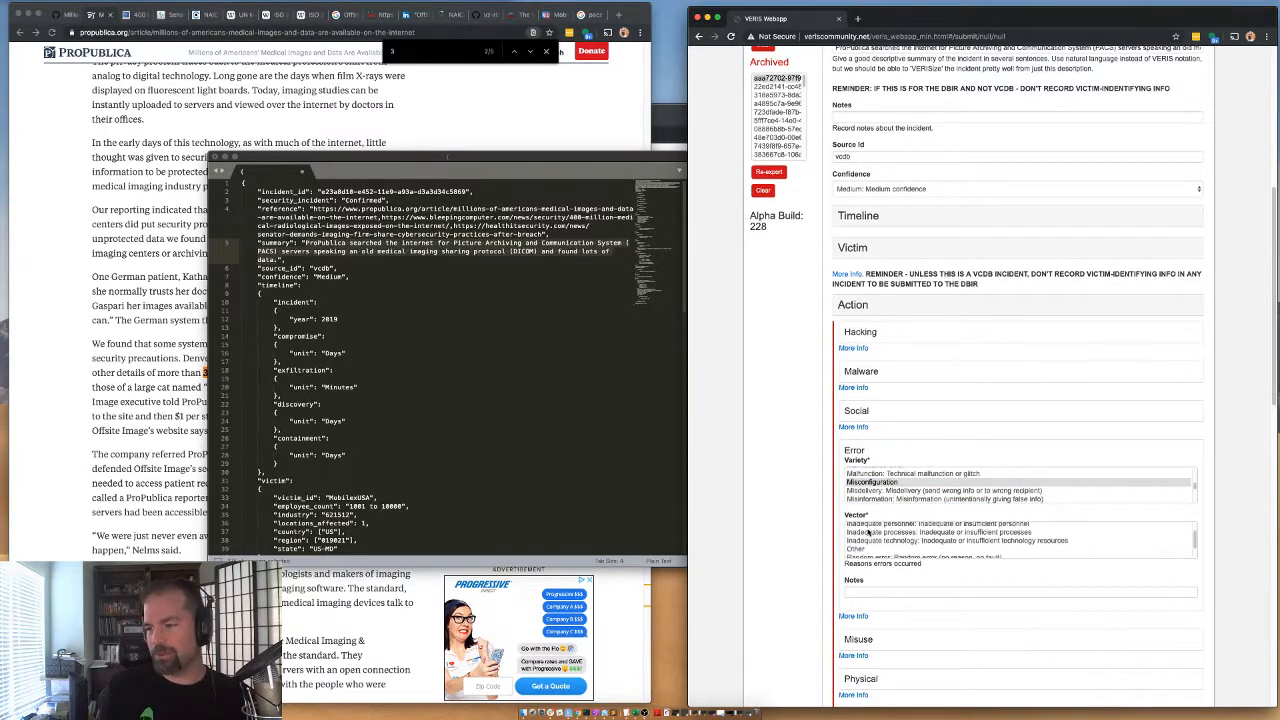
scroll(868, 533, down, 2)
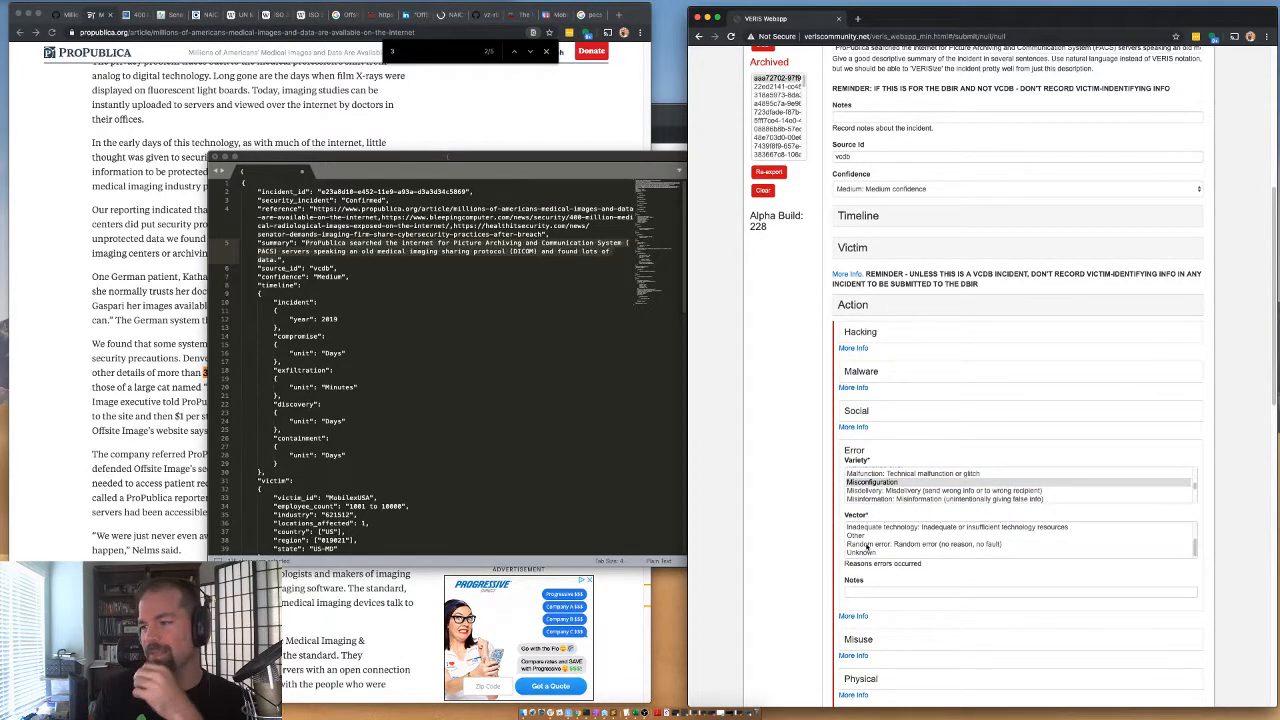
scroll(866, 548, up, 1)
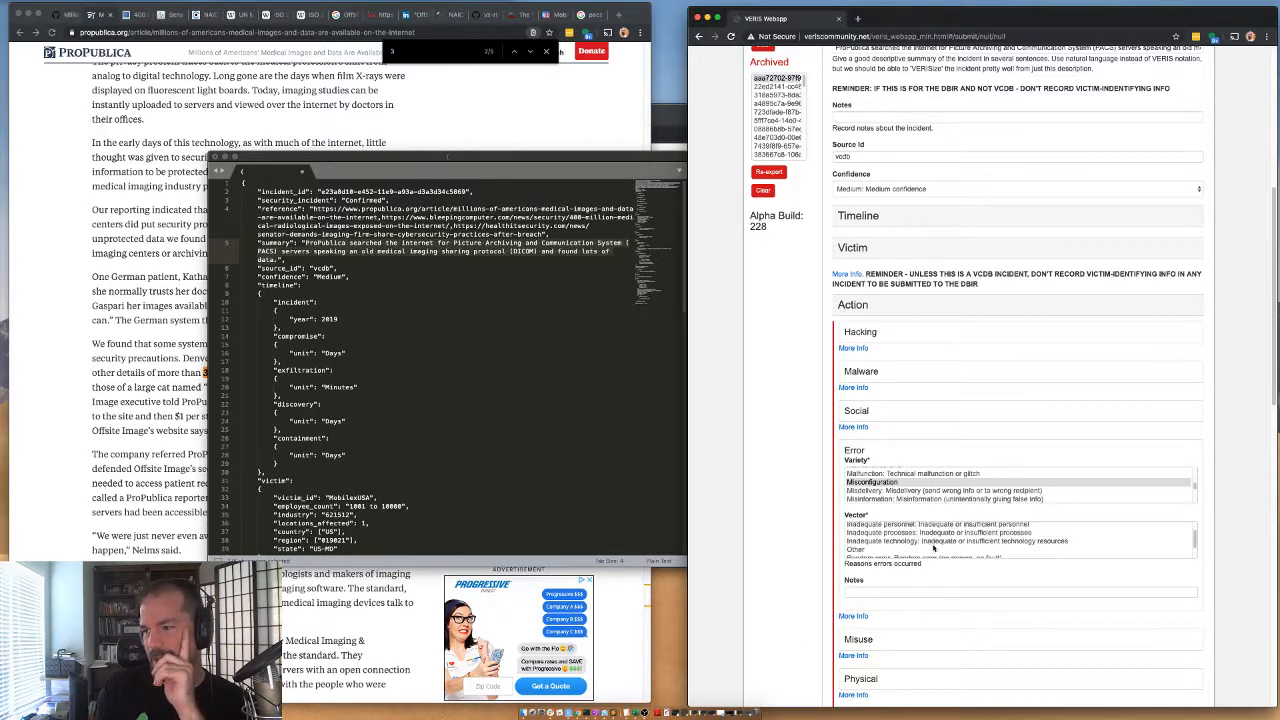
scroll(970, 542, up, 1)
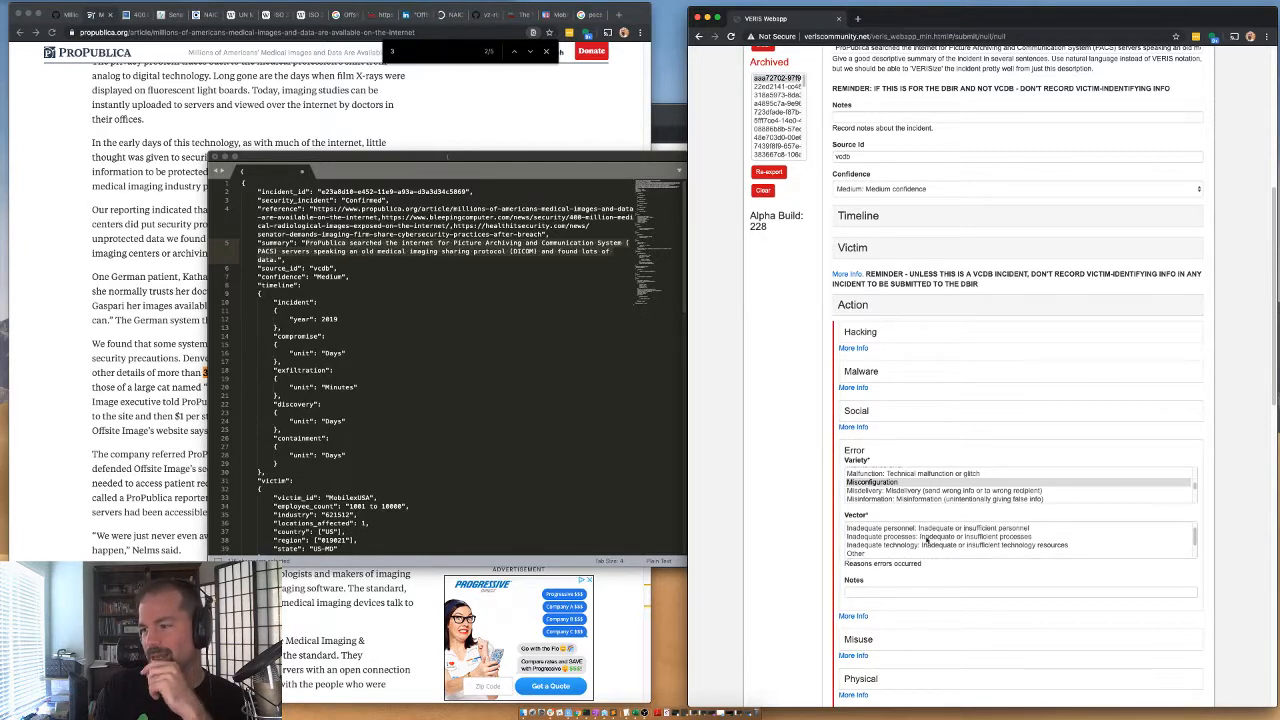
scroll(878, 540, up, 1)
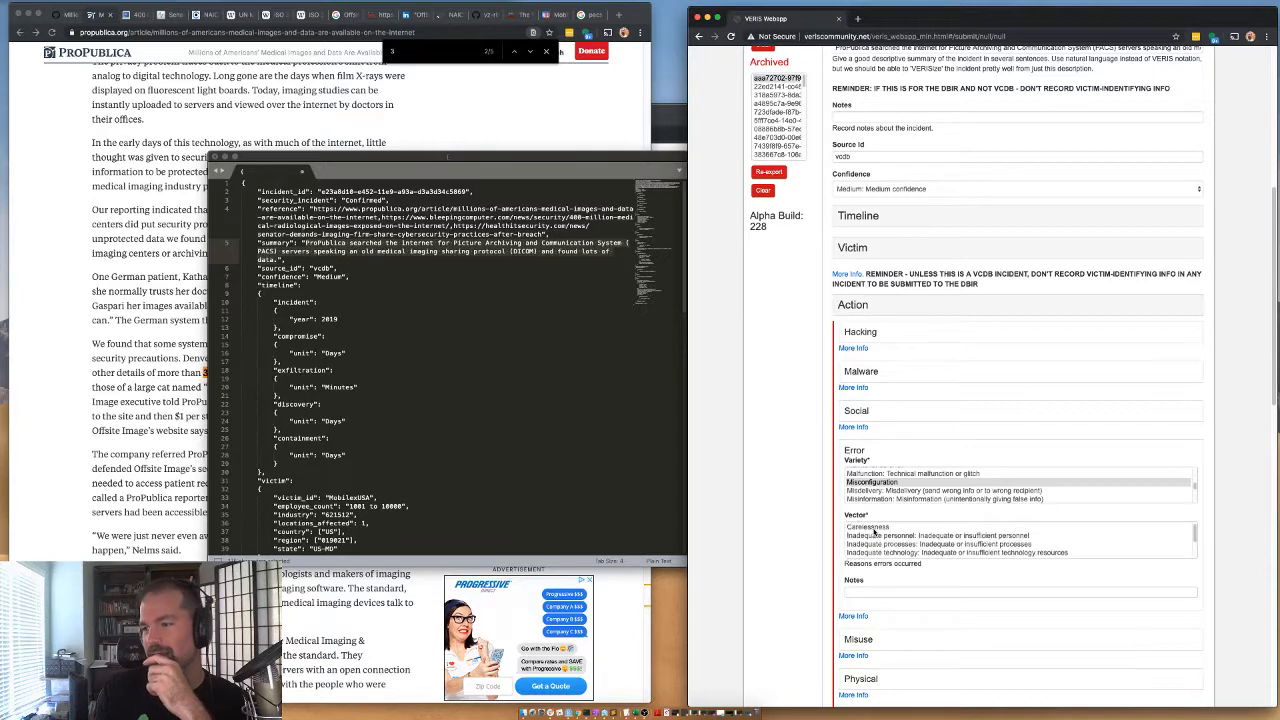
click(873, 528)
scroll(868, 540, down, 2)
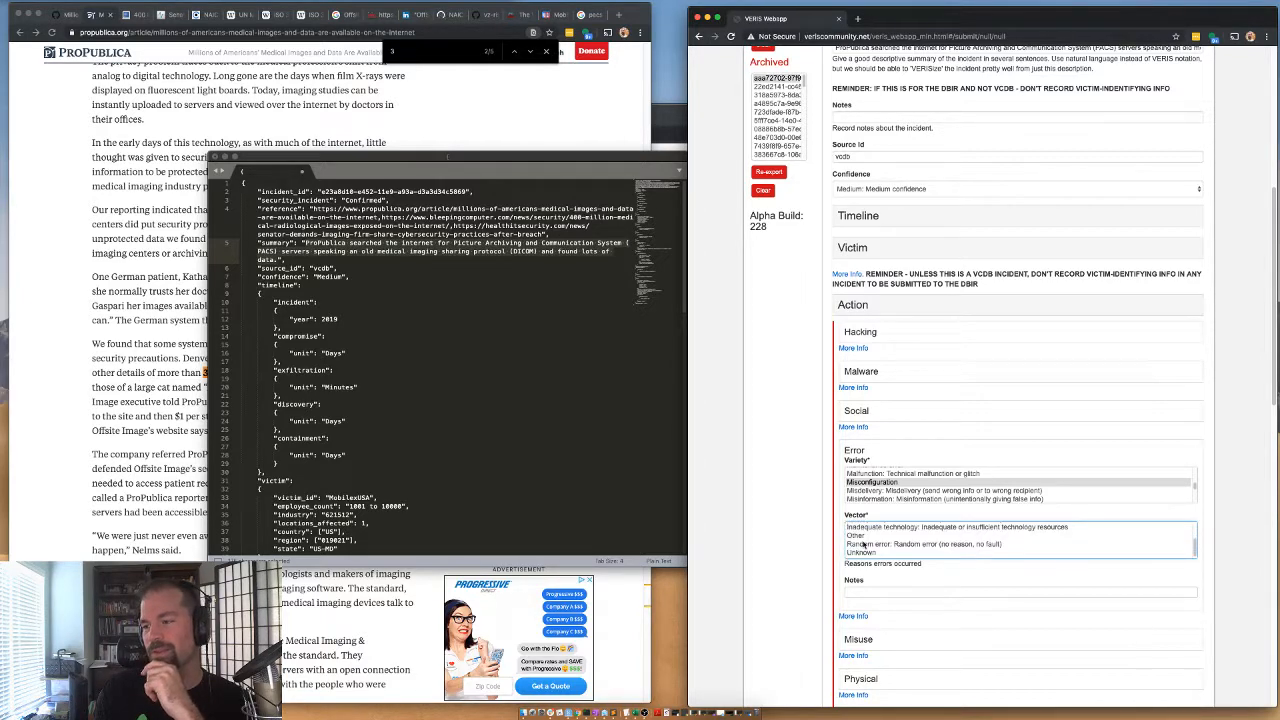
scroll(840, 570, down, 1)
click(880, 585)
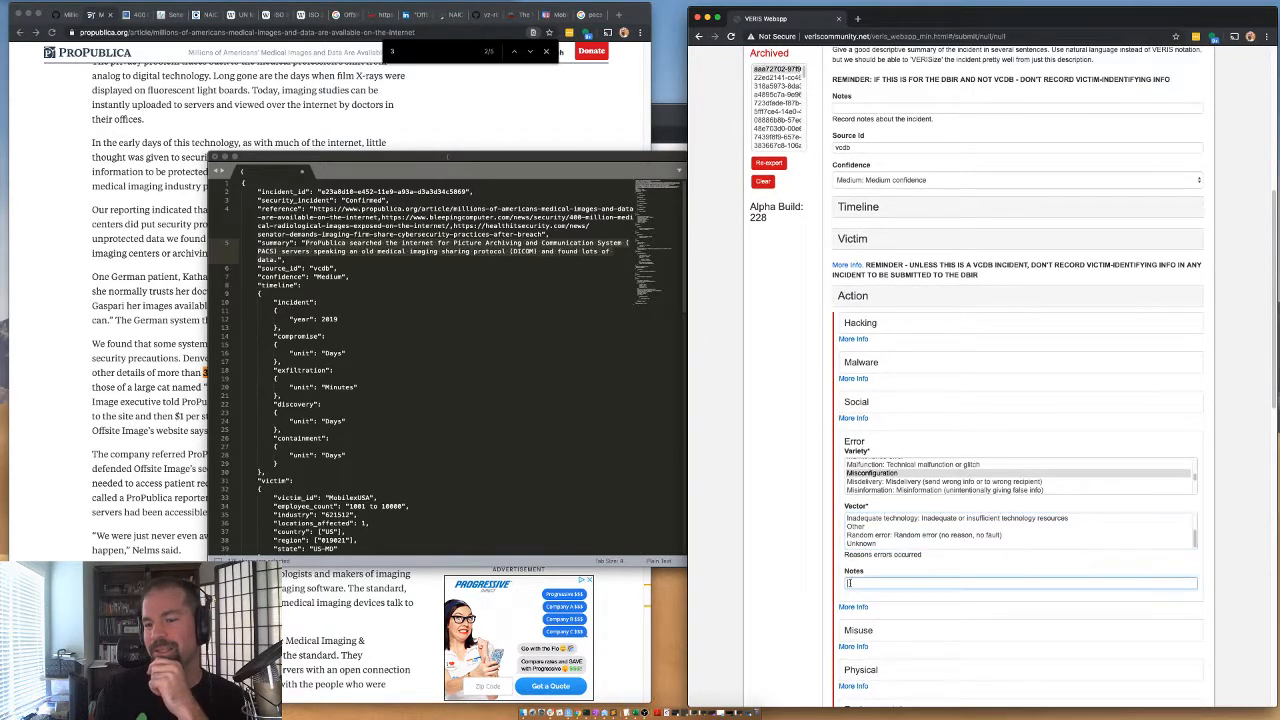
click(859, 451)
Expand the Internal subsection under Actor and select System admin as the internal actor's Variety.
scroll(855, 520, down, 3)
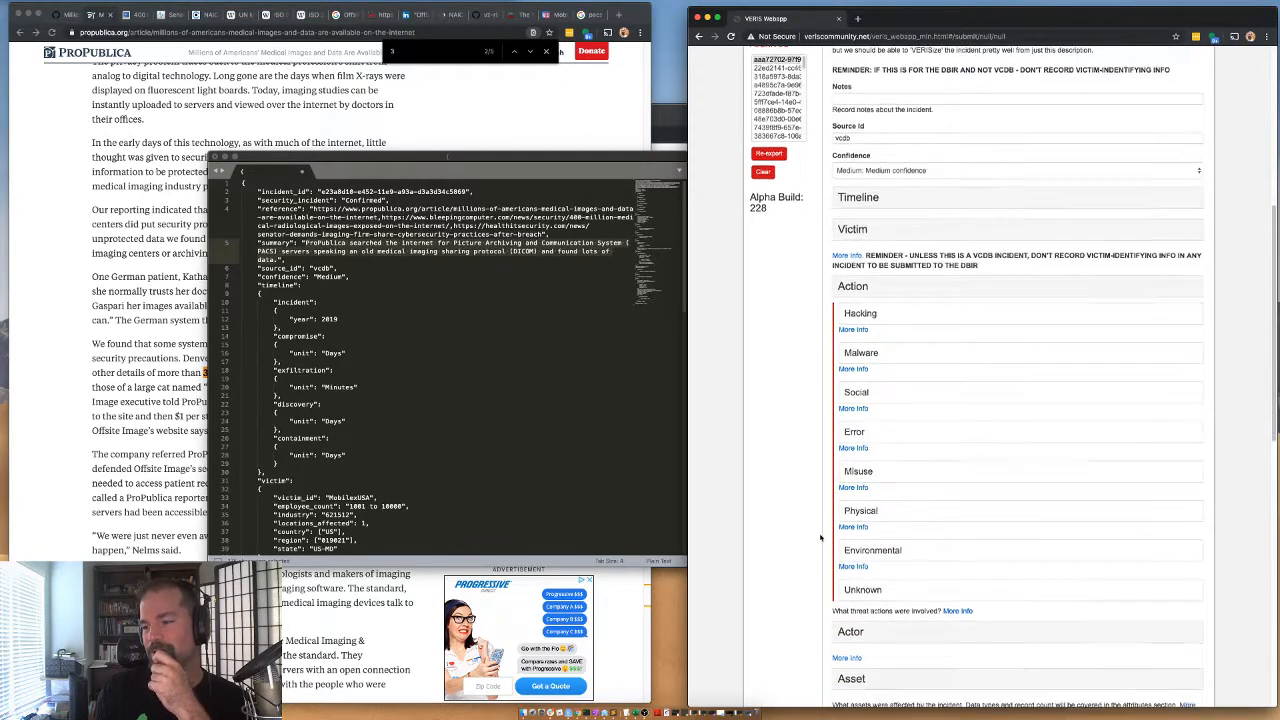
click(849, 598)
scroll(817, 504, down, 5)
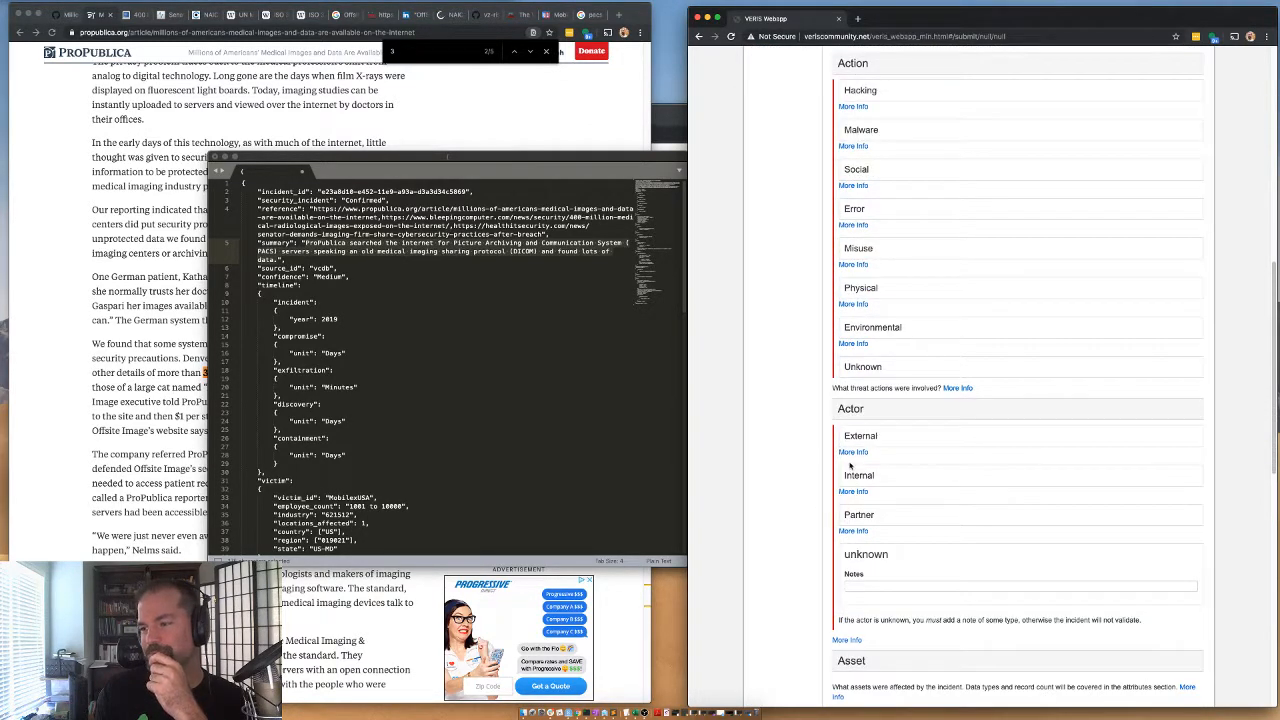
click(859, 476)
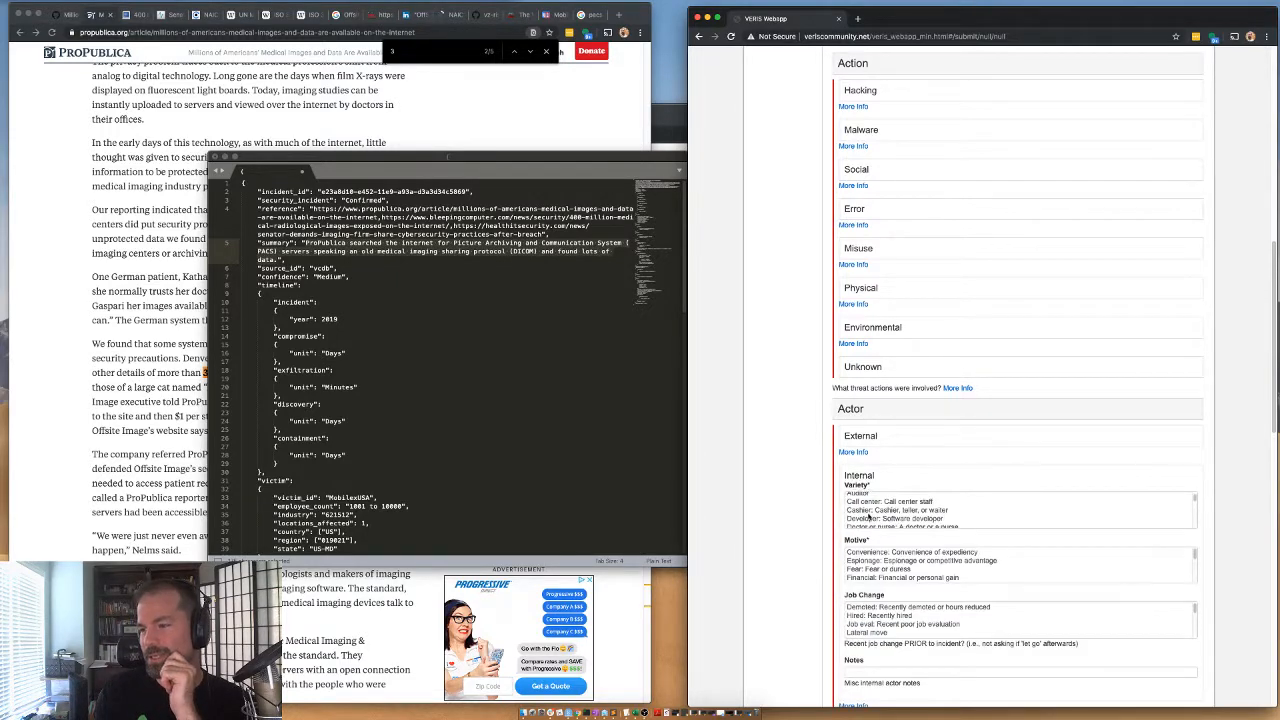
scroll(871, 517, down, 3)
click(873, 514)
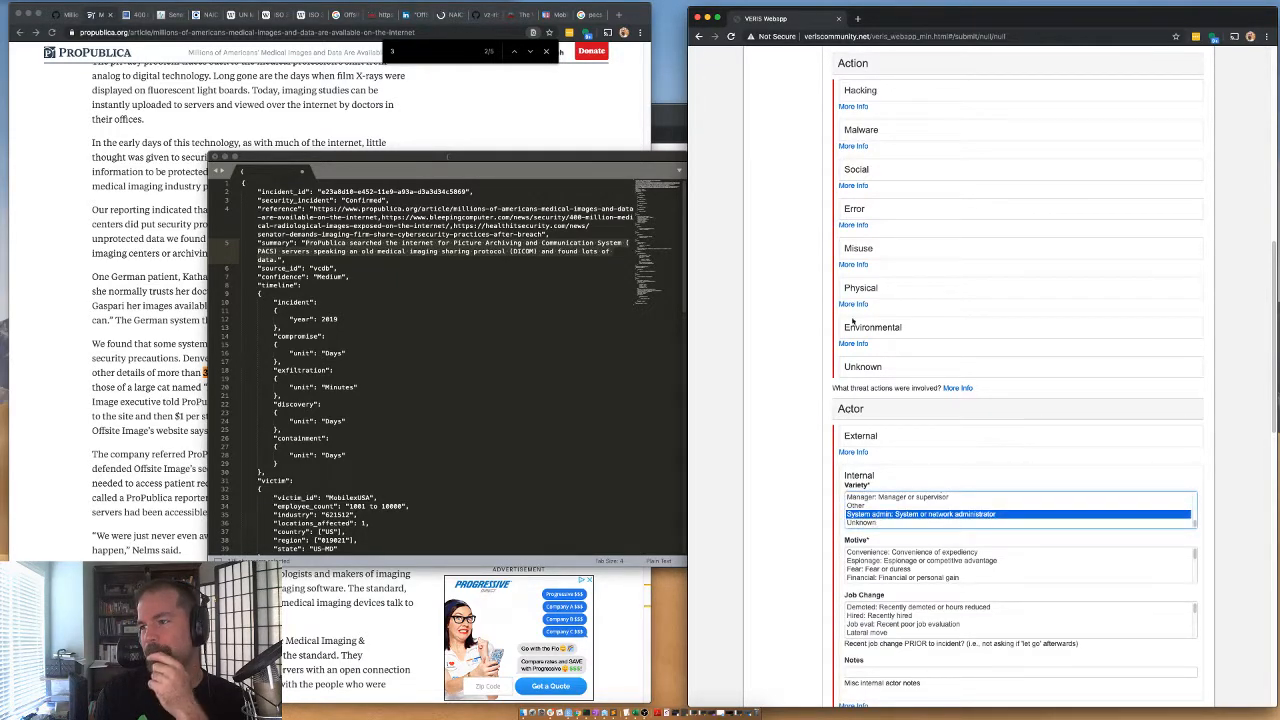
click(854, 211)
click(854, 210)
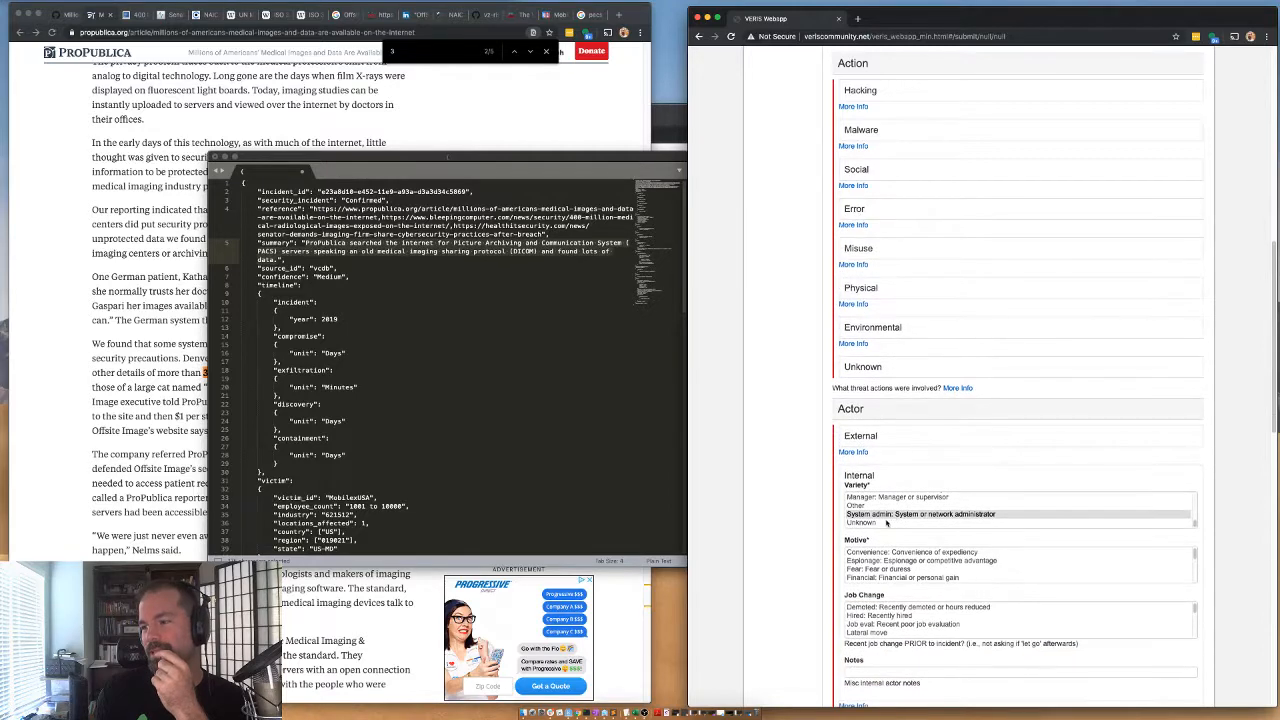
Set the internal actor's Motive to NA: Not Applicable (unintentional action) and collapse the Actor section.
scroll(886, 522, down, 1)
scroll(877, 567, down, 3)
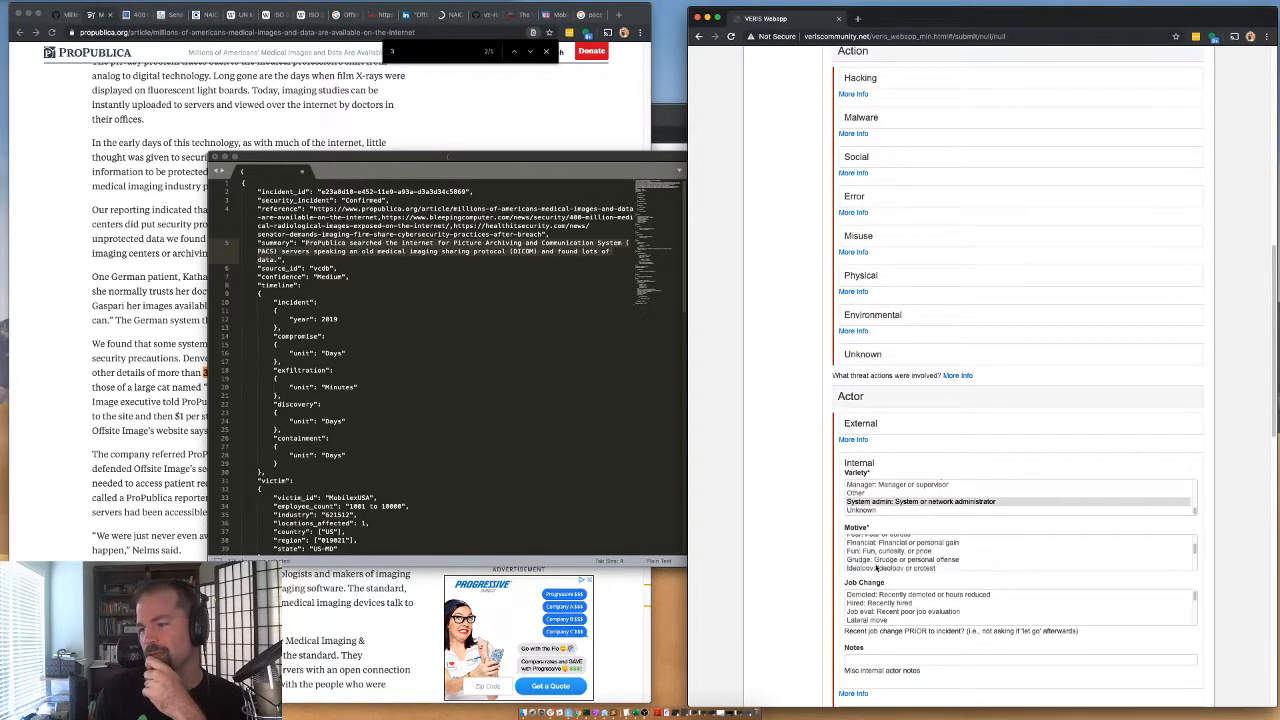
scroll(877, 567, down, 2)
click(868, 540)
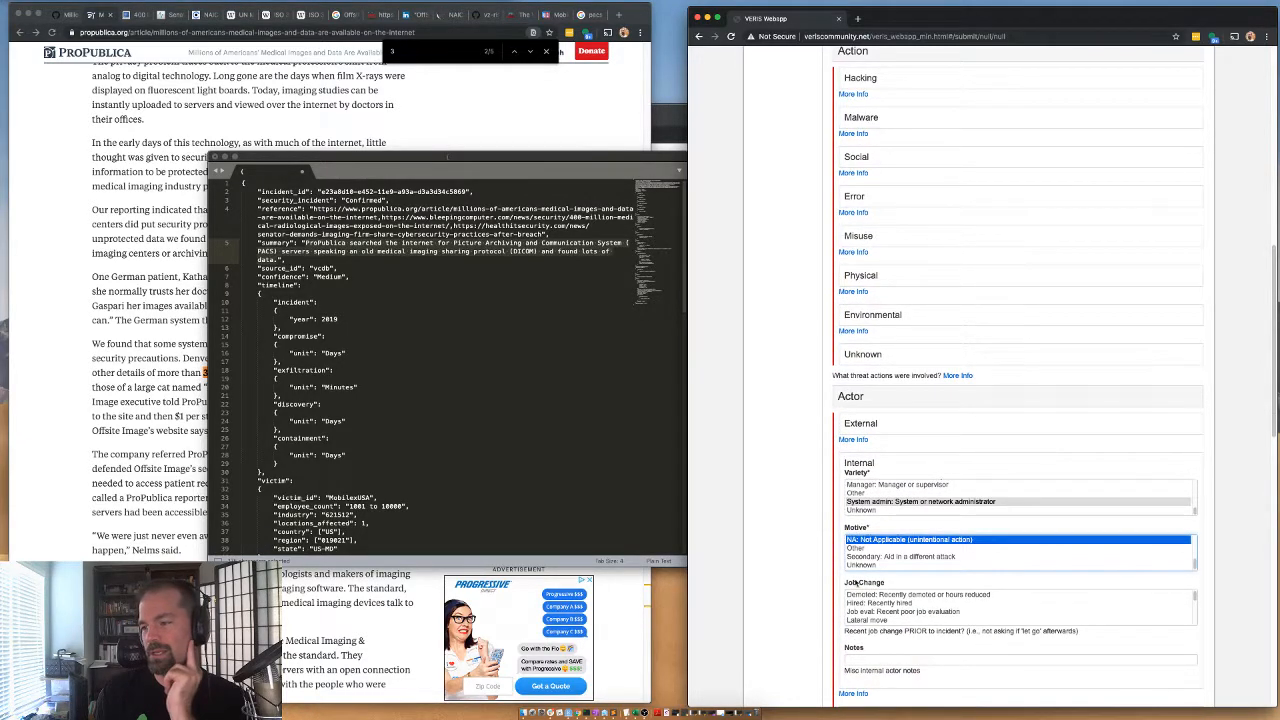
scroll(855, 508, down, 1)
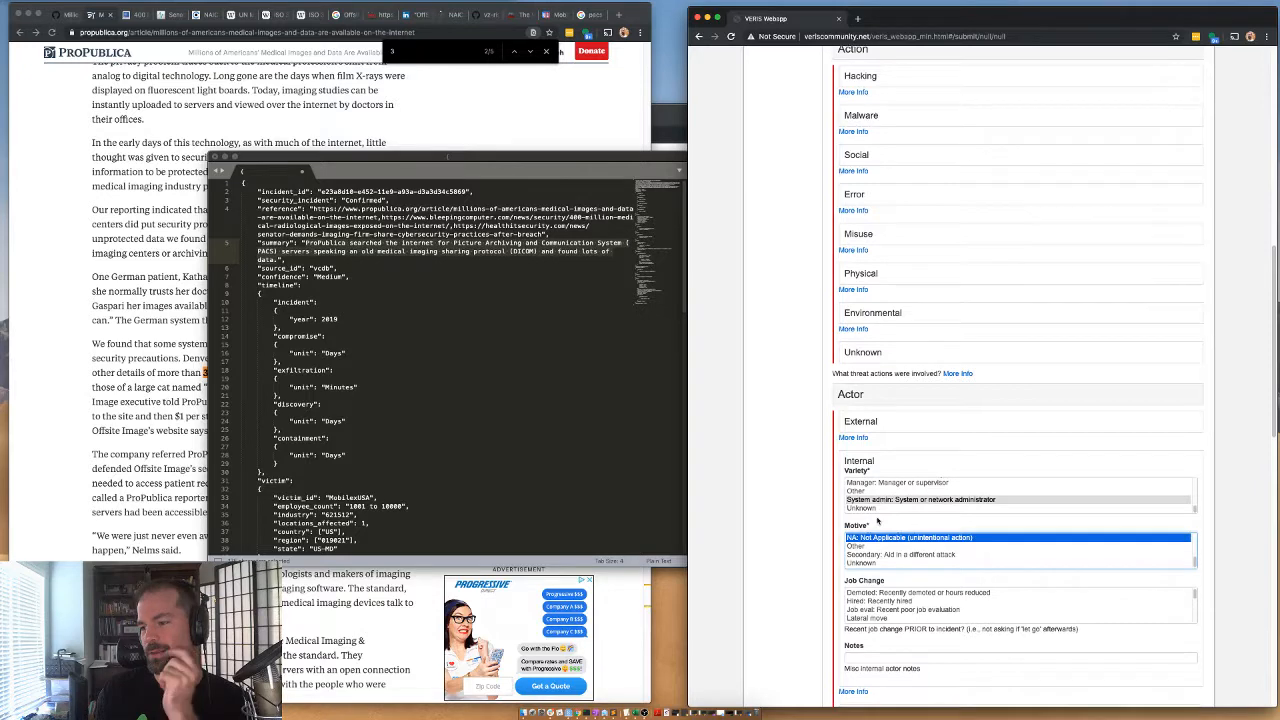
click(861, 394)
Expand the Asset section, enter a Total Amount of 1 and choose S - Other as the asset Variety.
click(860, 446)
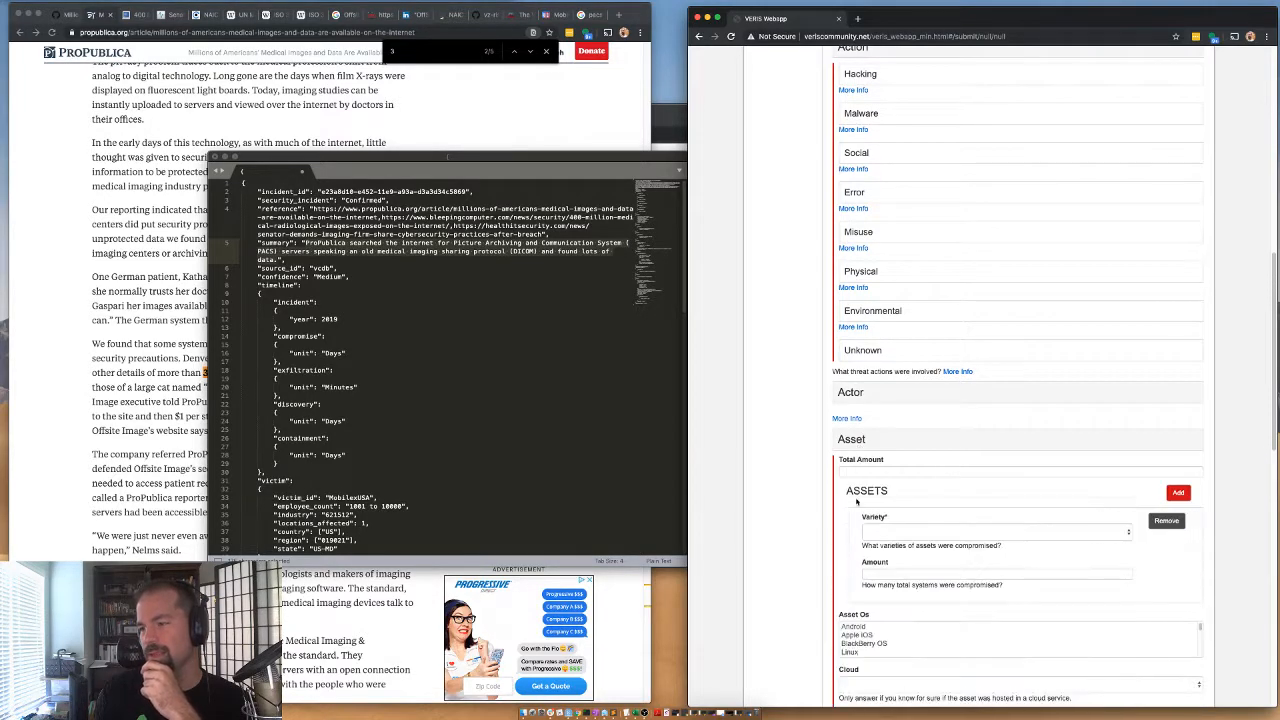
click(853, 473)
text(1)
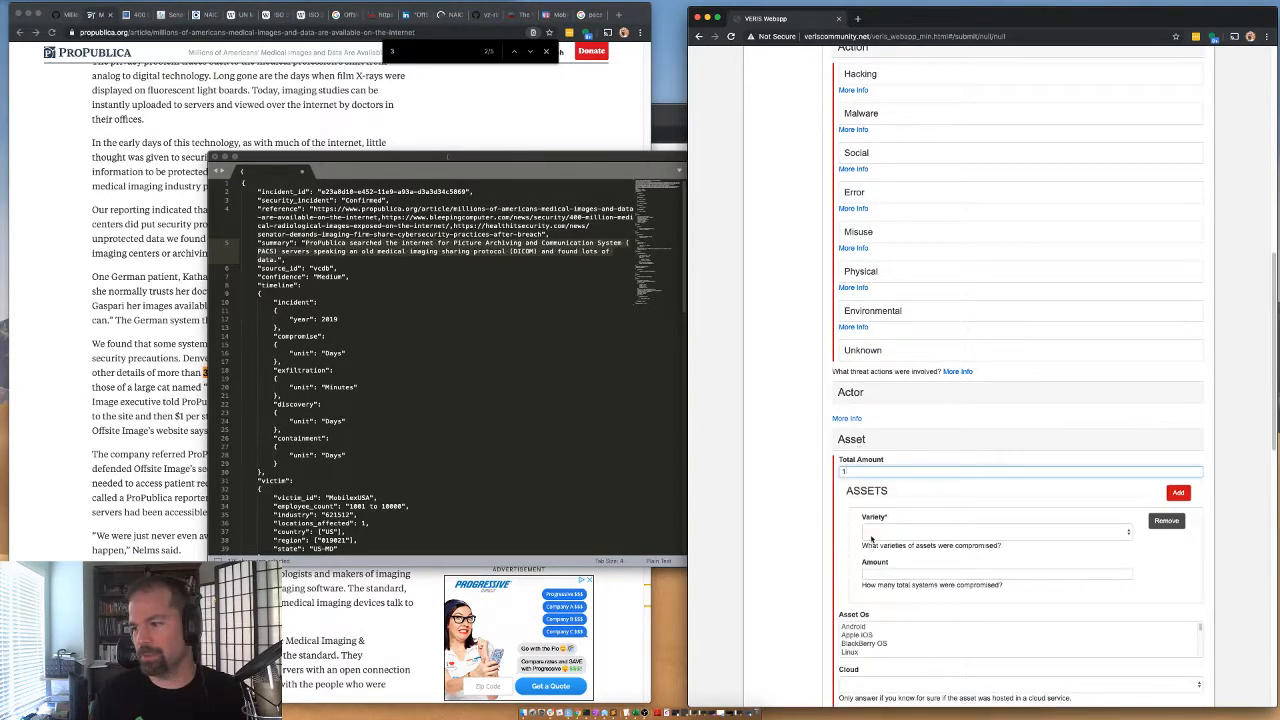
click(871, 538)
scroll(880, 570, down, 10)
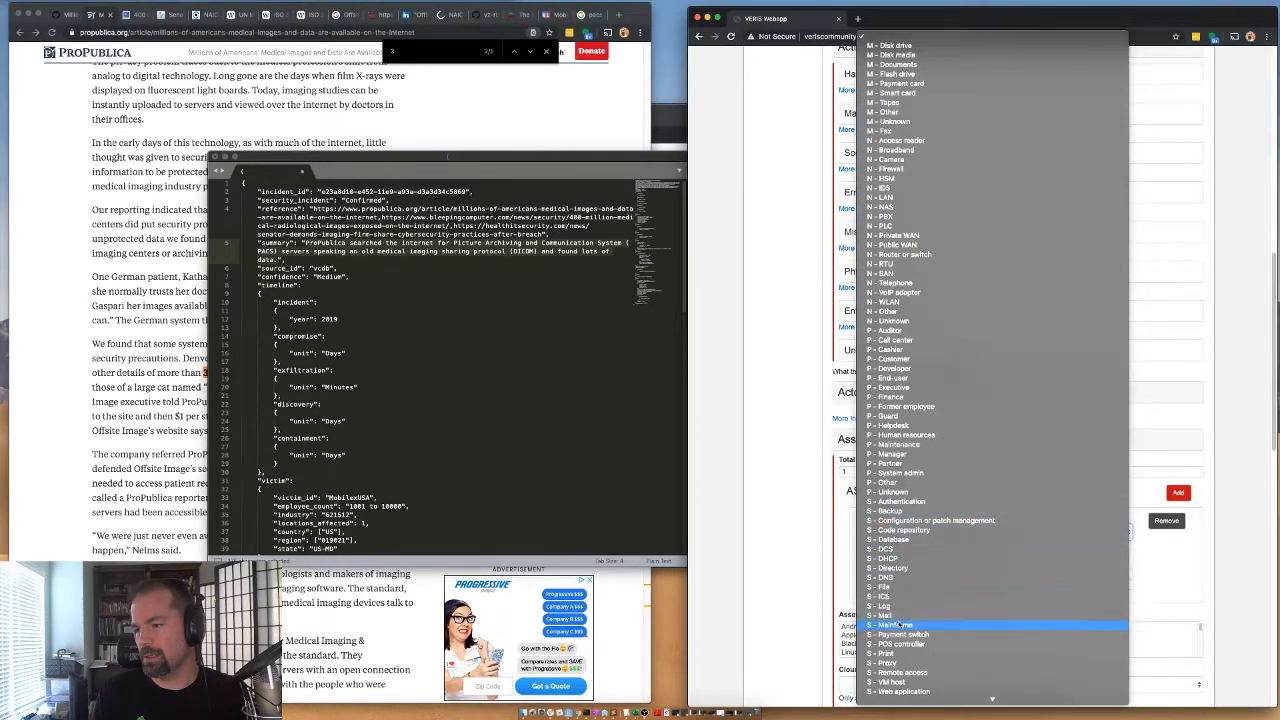
scroll(890, 670, down, 2)
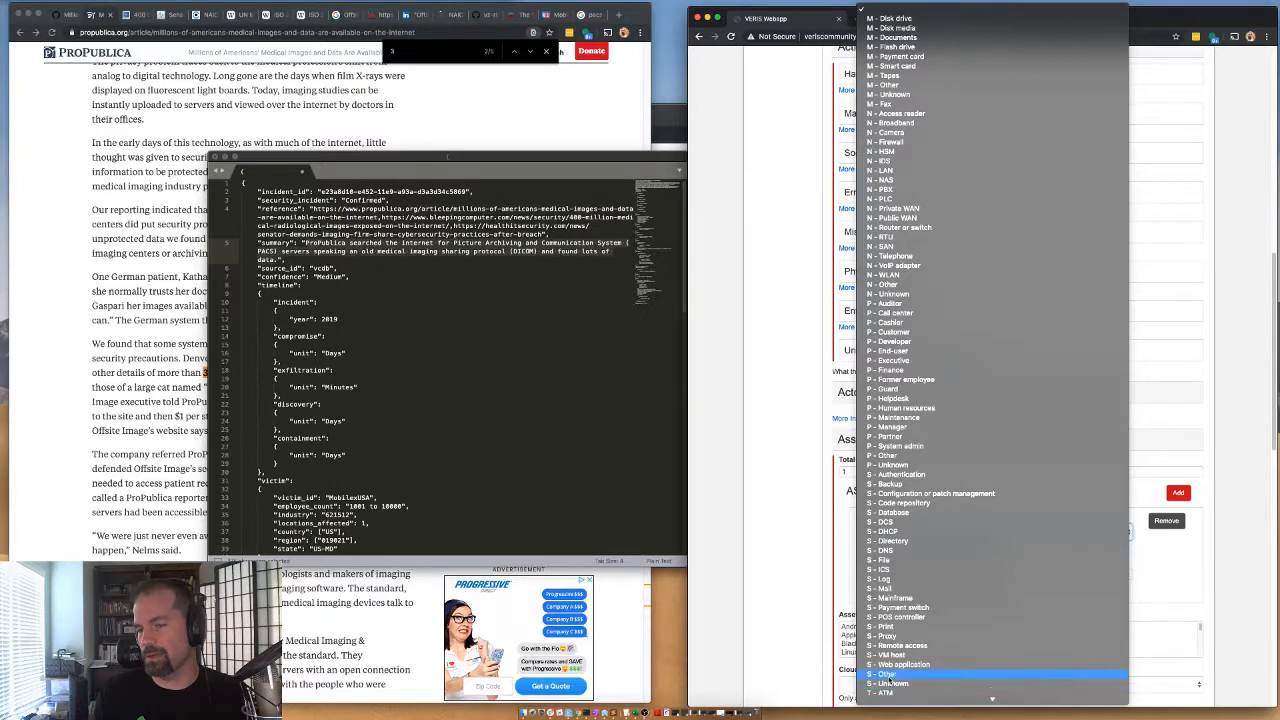
click(885, 675)
Copy the PACS server text from the asset notes in the MobilexUSA JSON in the text editor.
click(466, 398)
scroll(468, 405, down, 5)
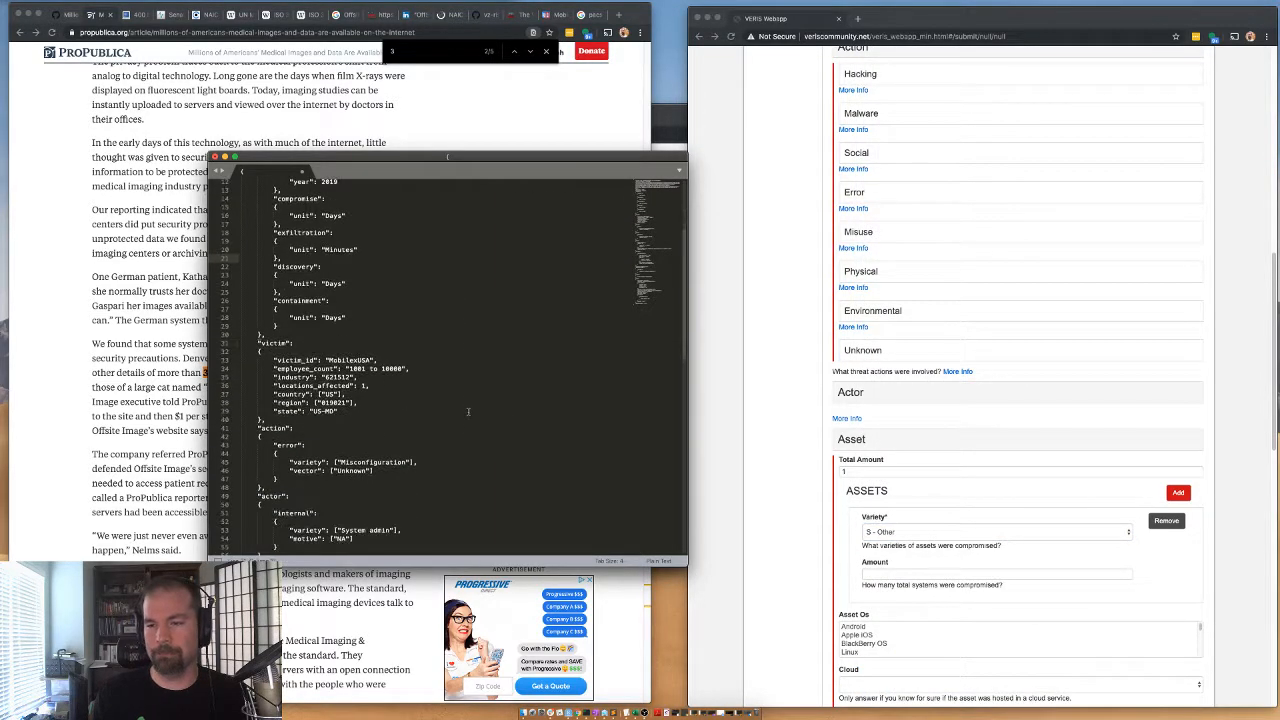
scroll(468, 411, down, 15)
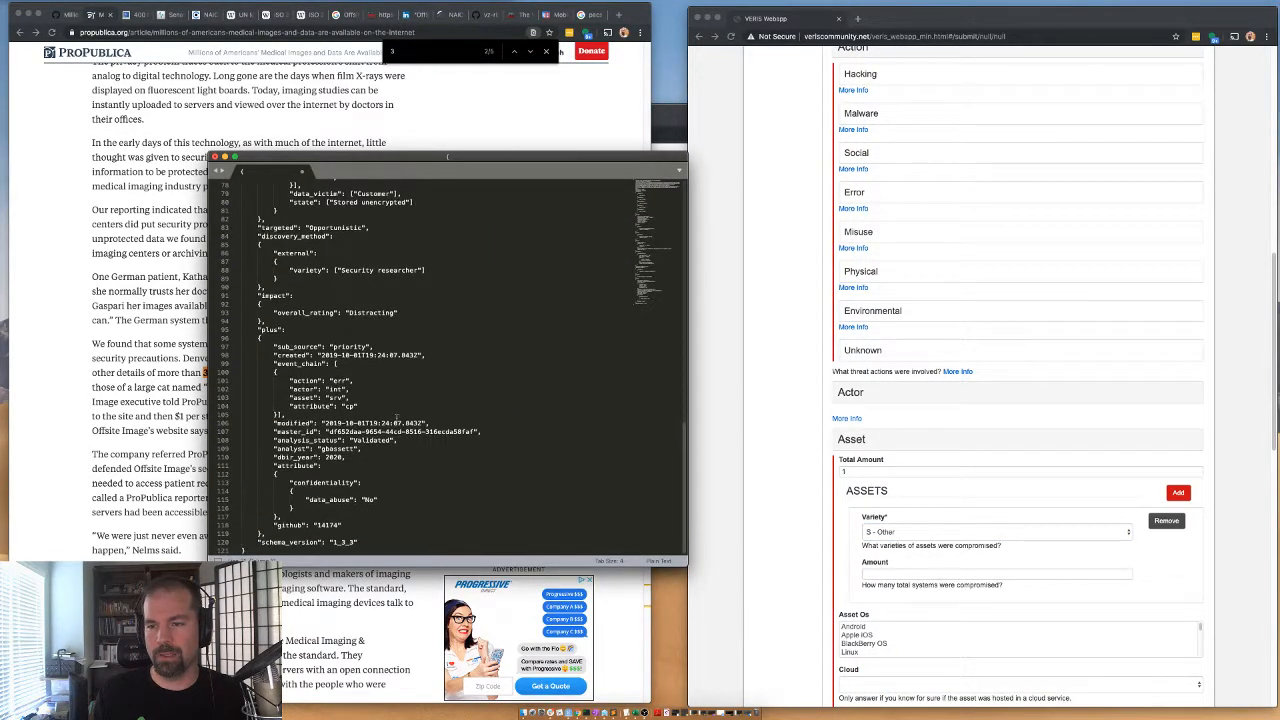
scroll(391, 418, up, 10)
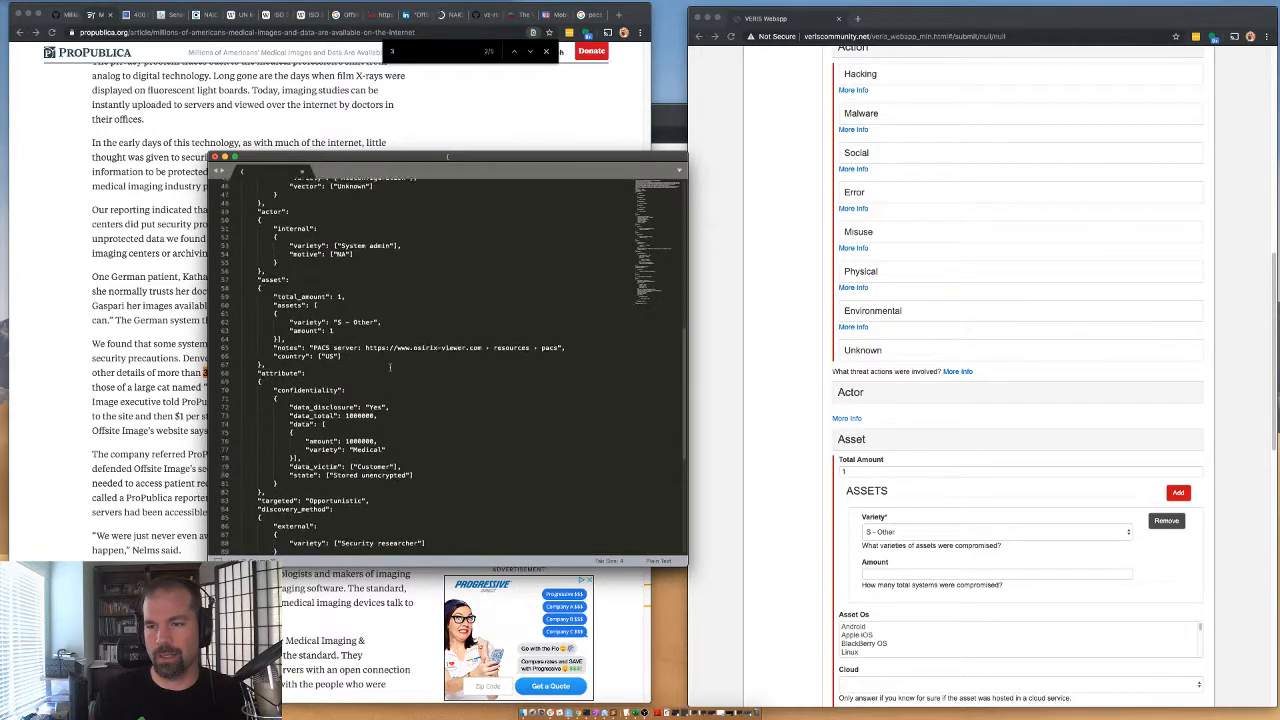
click(305, 348)
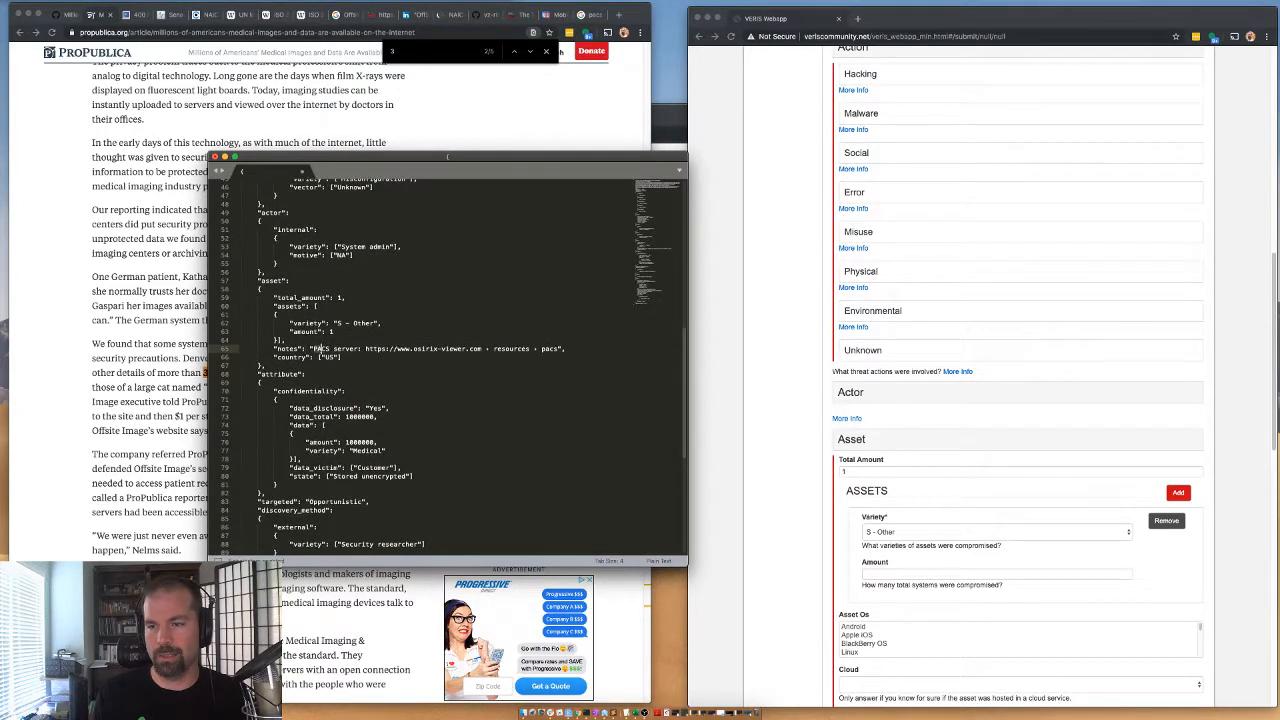
drag(312, 348, 560, 348)
key(super+c)
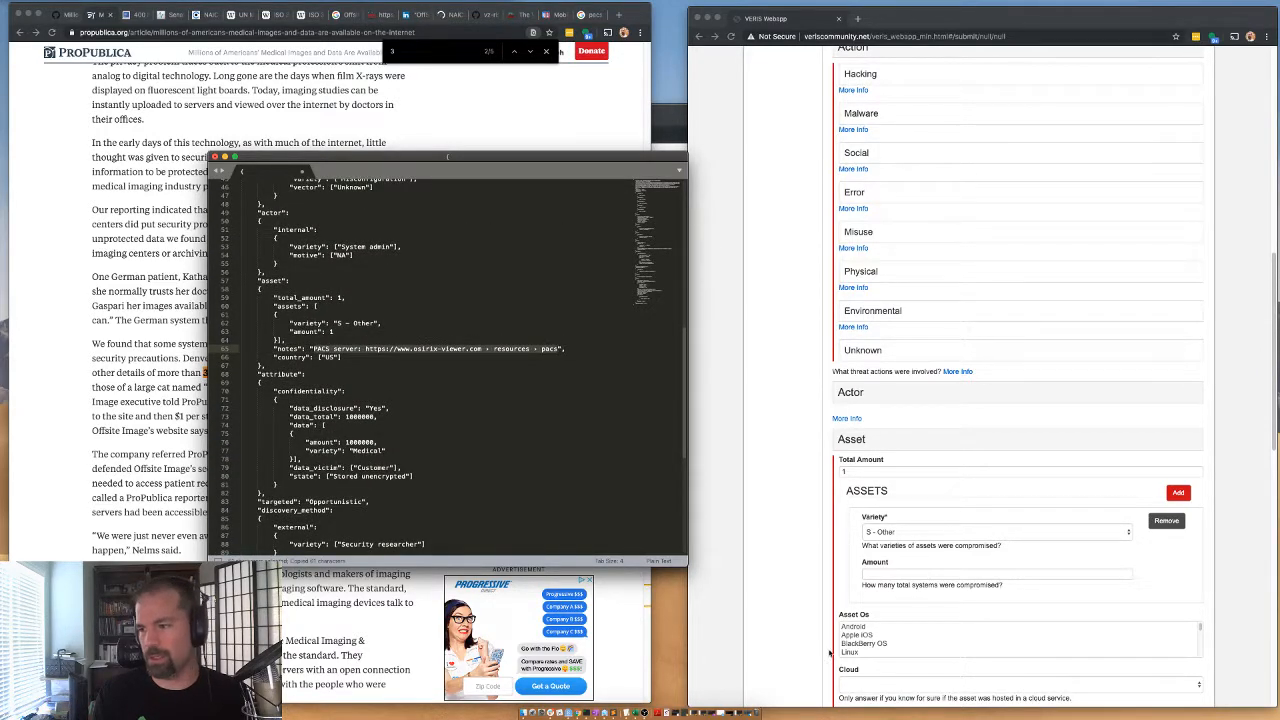
Back in the VERIS form, set the asset's Amount to 1 and paste the PACS server text into the asset Notes.
click(881, 577)
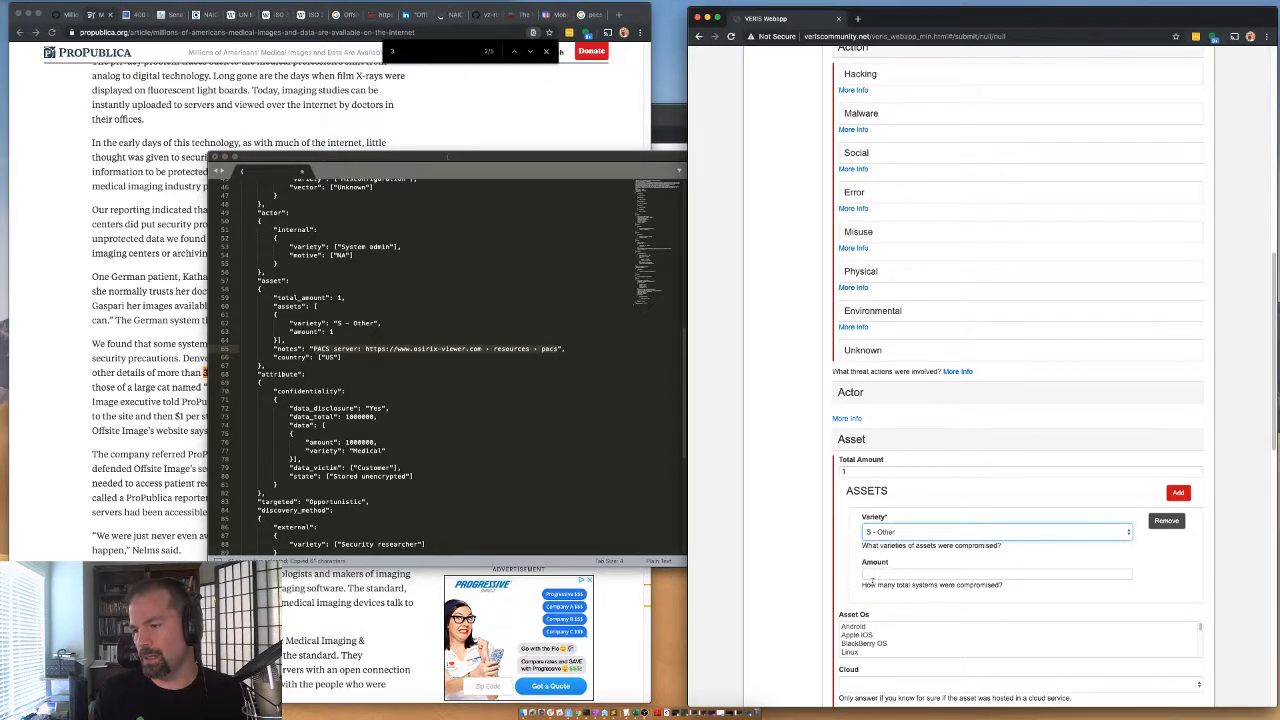
click(873, 575)
text(1)
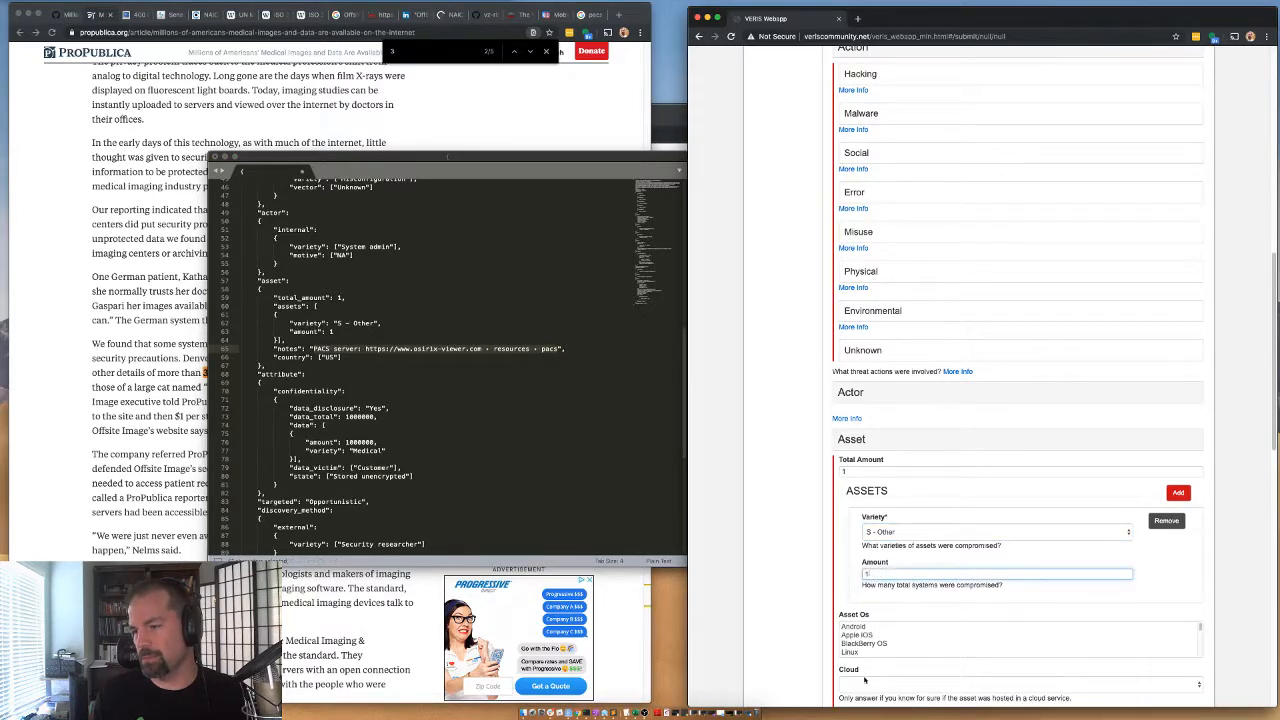
scroll(867, 645, down, 5)
scroll(817, 642, down, 4)
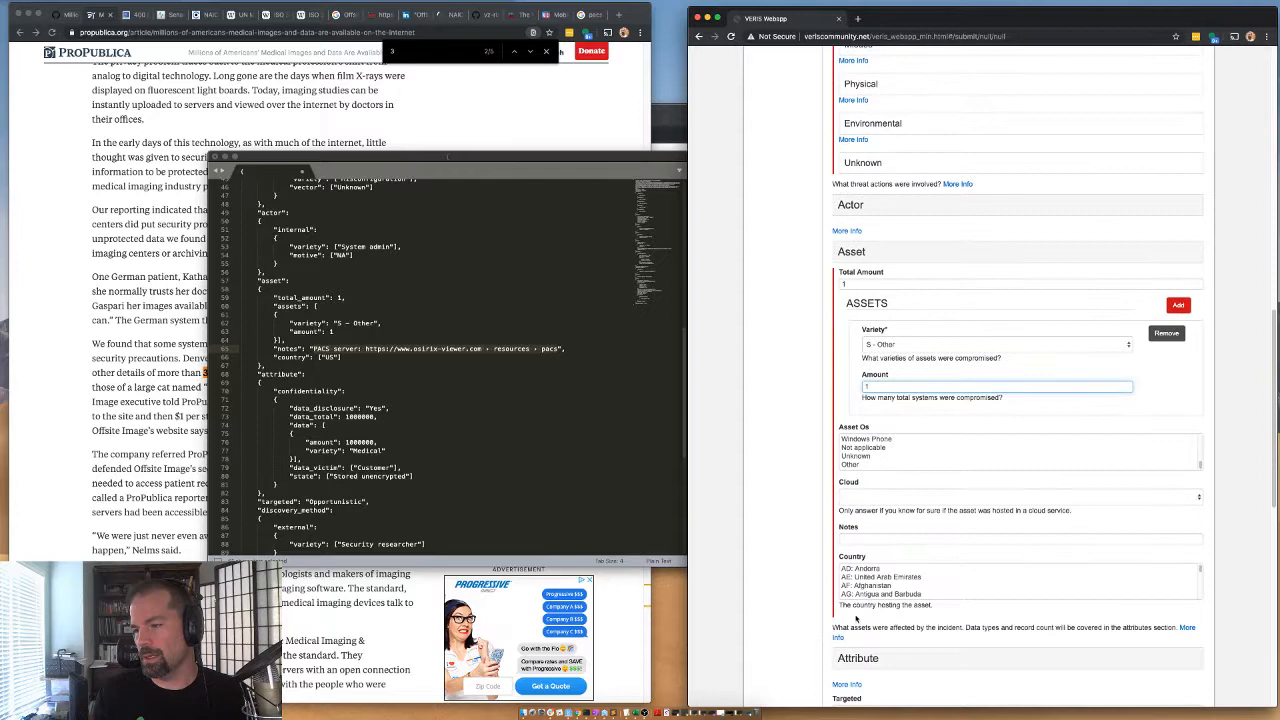
click(862, 539)
key(ctrl+v)
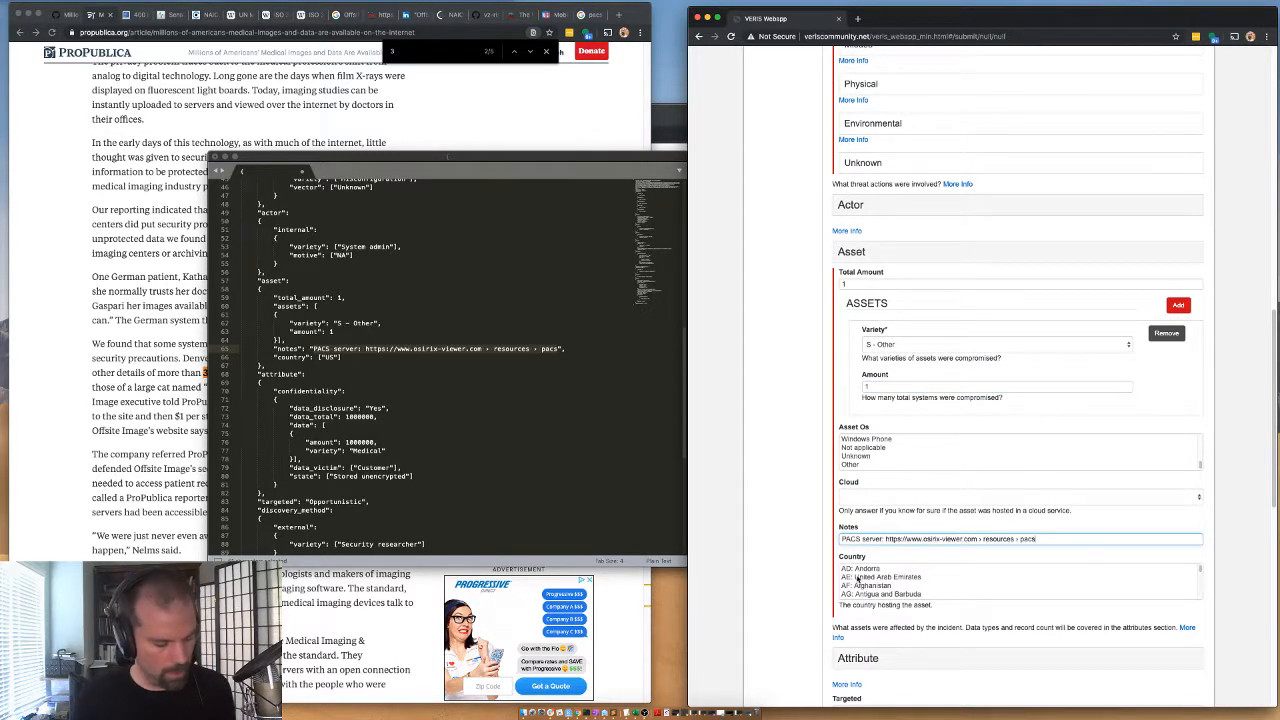
Select US: United States of America as the country hosting the asset and collapse the Asset section.
click(857, 578)
text(u)
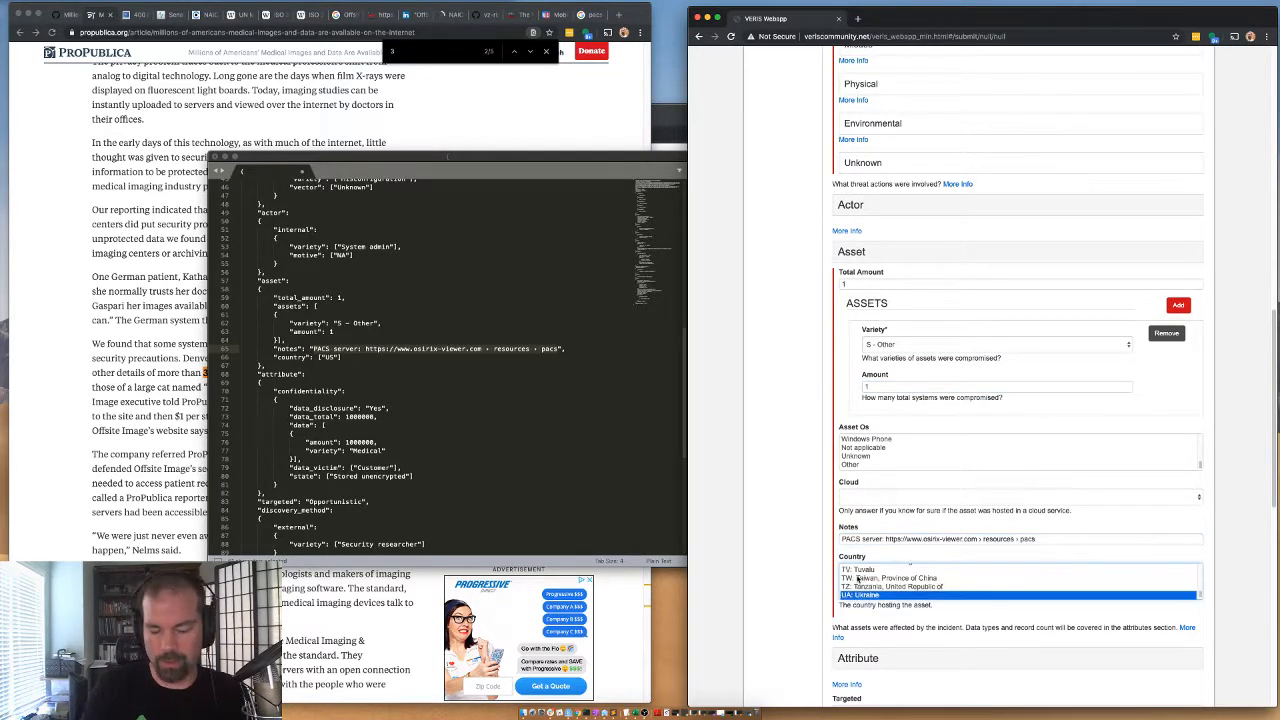
text(s)
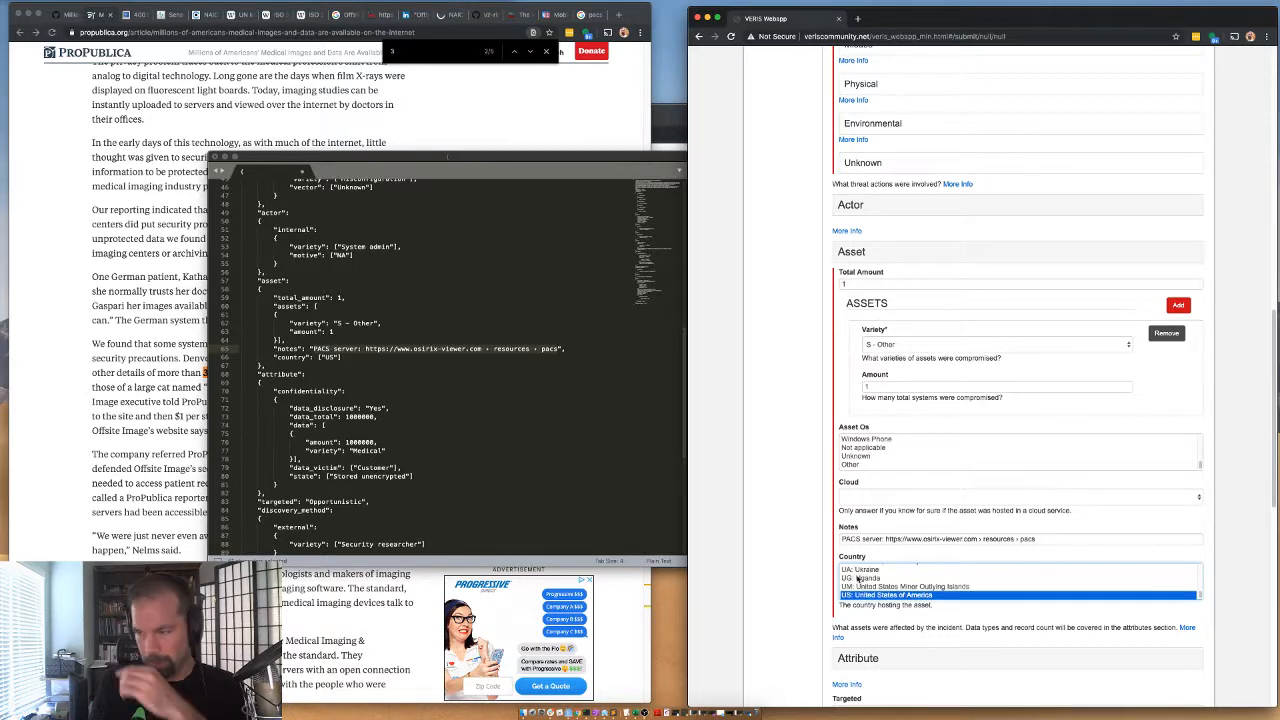
click(852, 256)
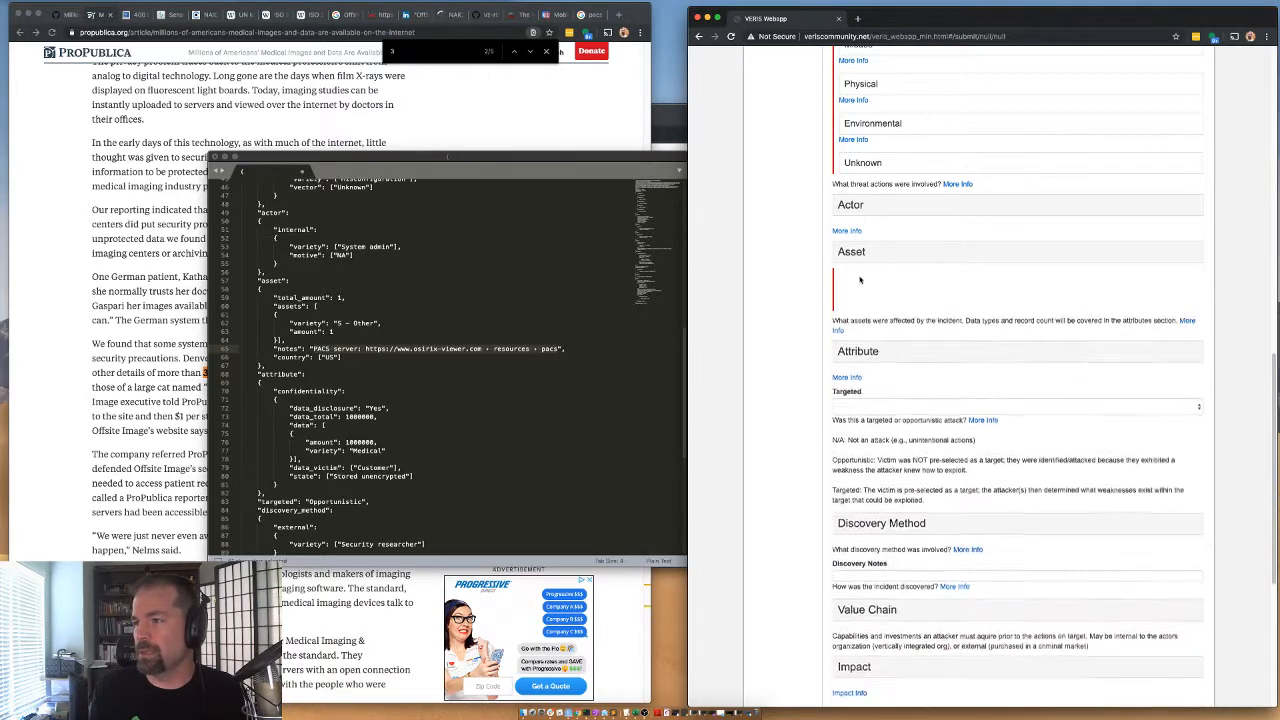
Expand the Confidentiality subsection under Attribute and set Data Disclosure to Yes (confirmed).
click(858, 310)
click(862, 340)
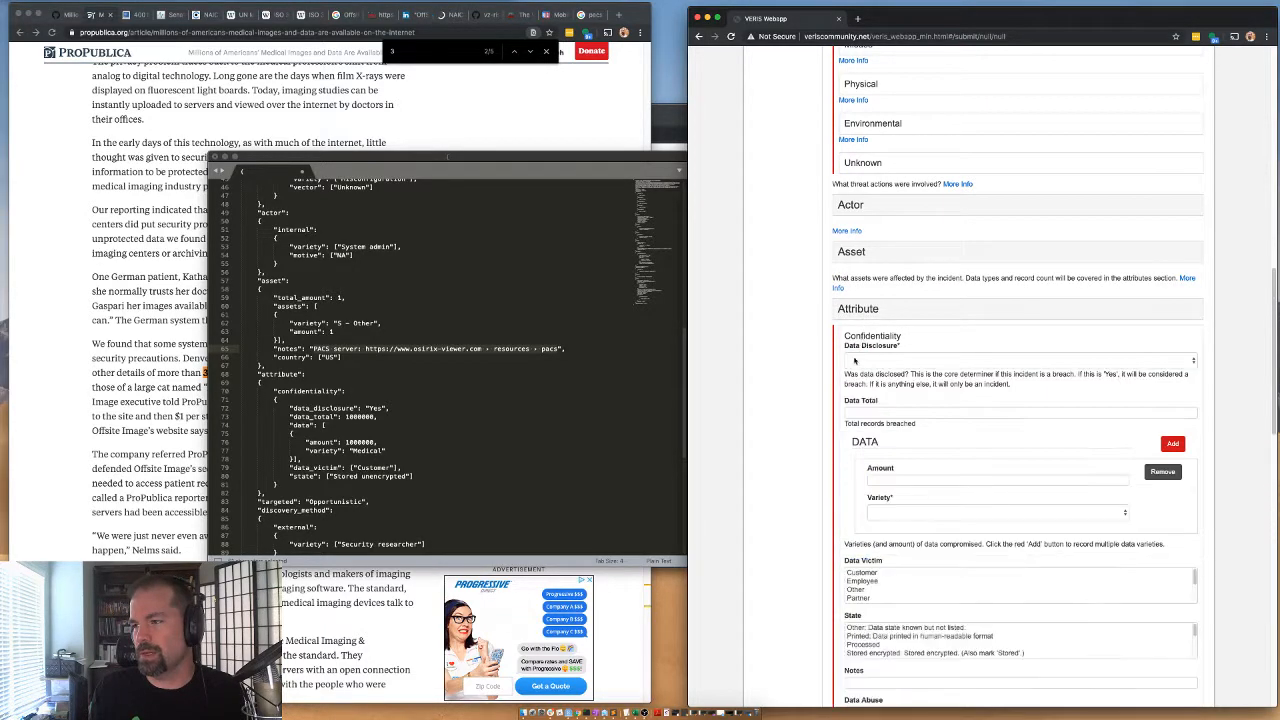
click(860, 360)
click(860, 397)
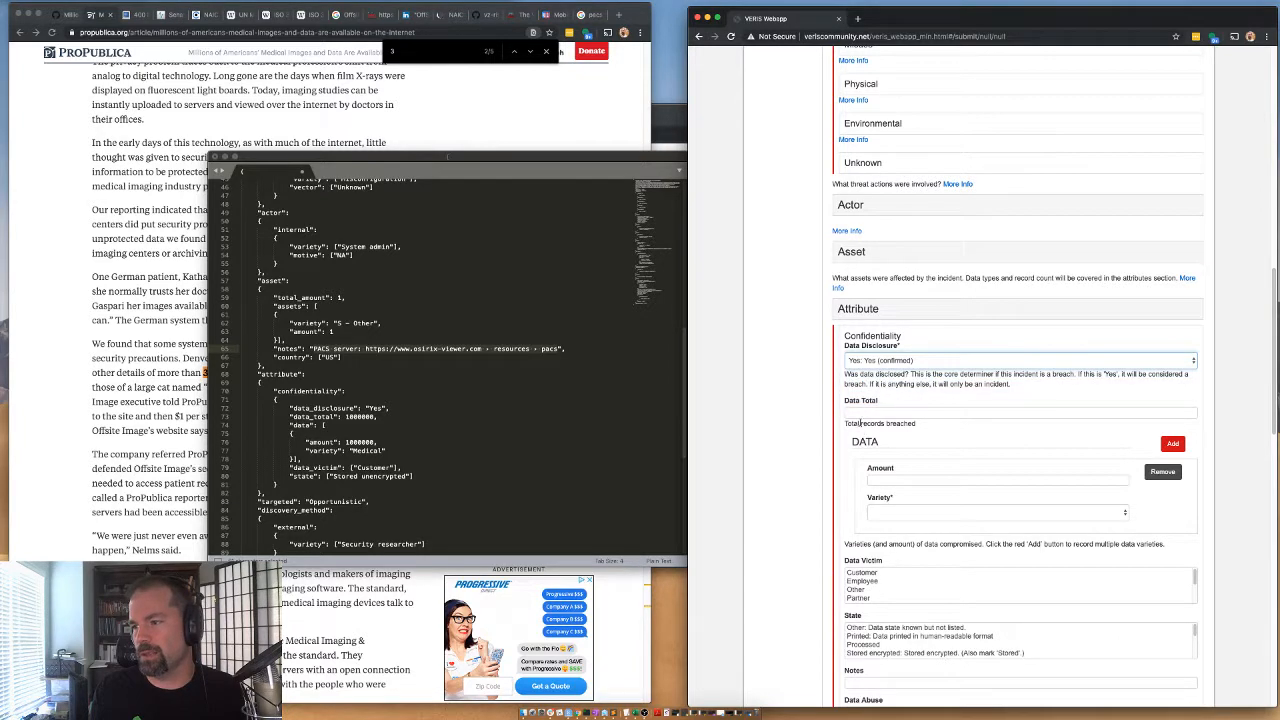
Enter 340000 as both the confidentiality Data Total and the Amount of the first data entry.
click(858, 413)
text(340000)
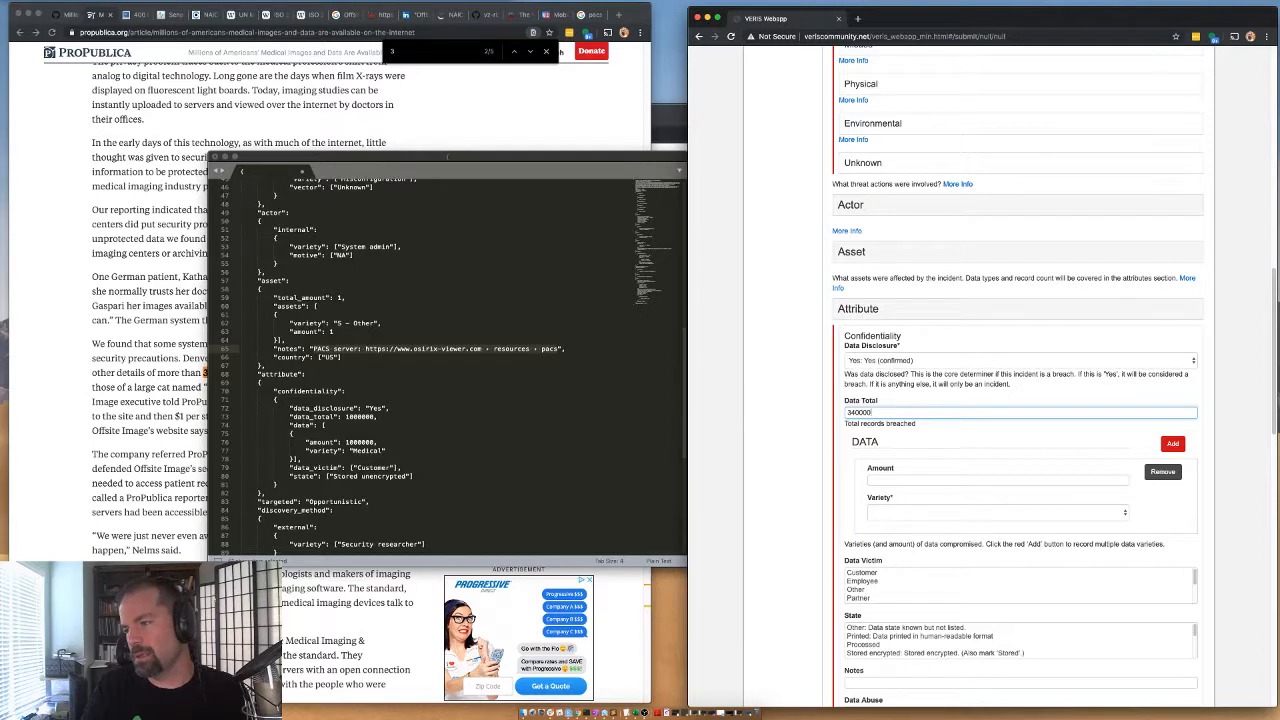
click(885, 478)
text(340000)
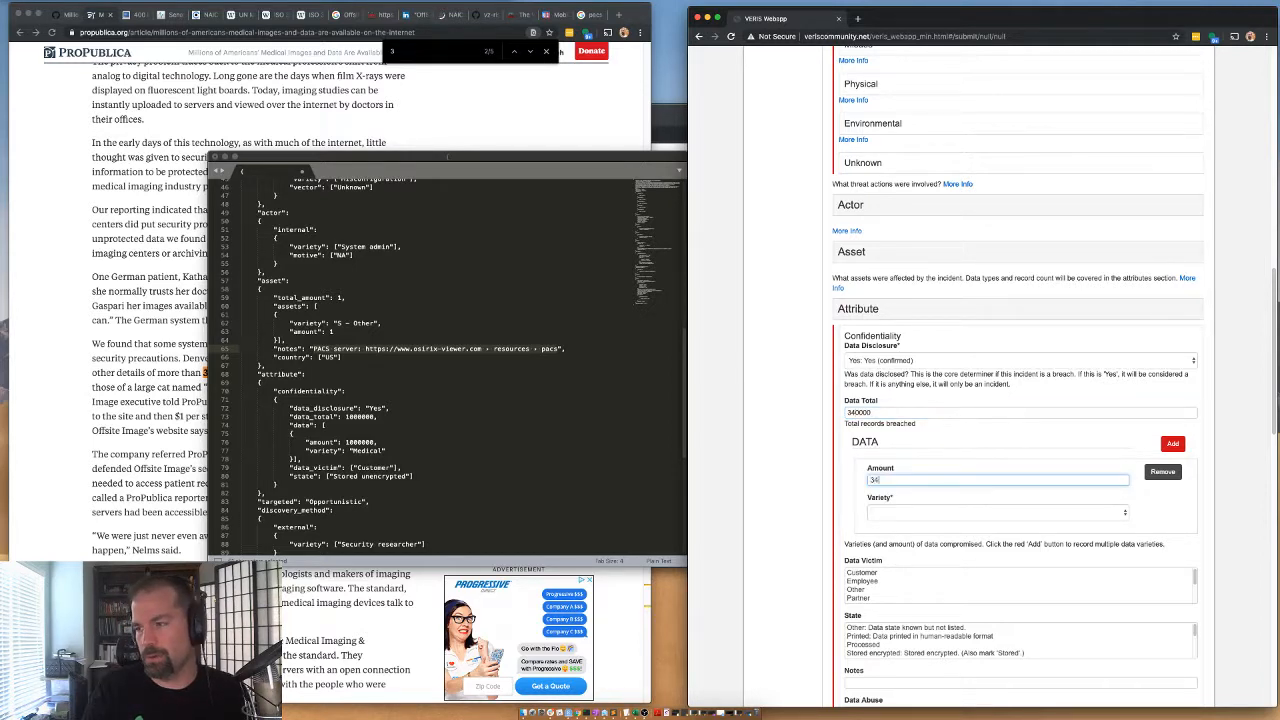
Set the data entry's Variety to Medical and leave only Patient selected as the Data Victim.
click(912, 515)
click(884, 577)
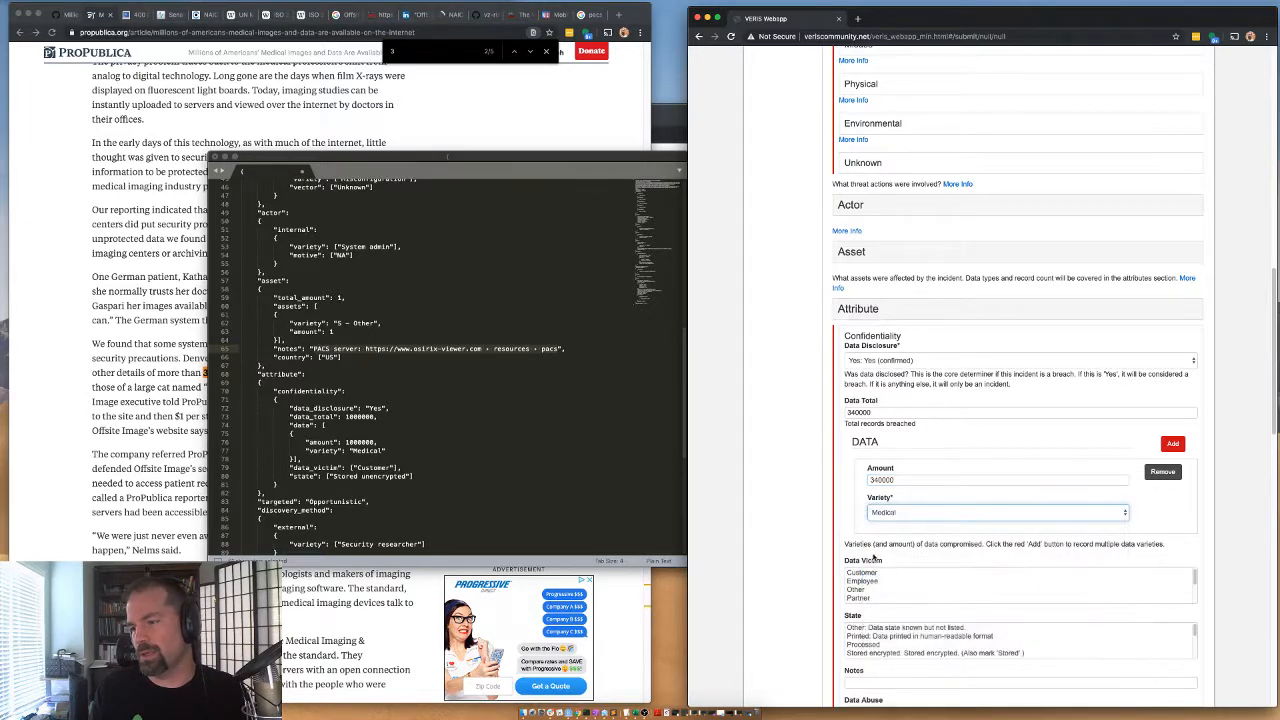
scroll(872, 558, down, 1)
click(862, 548)
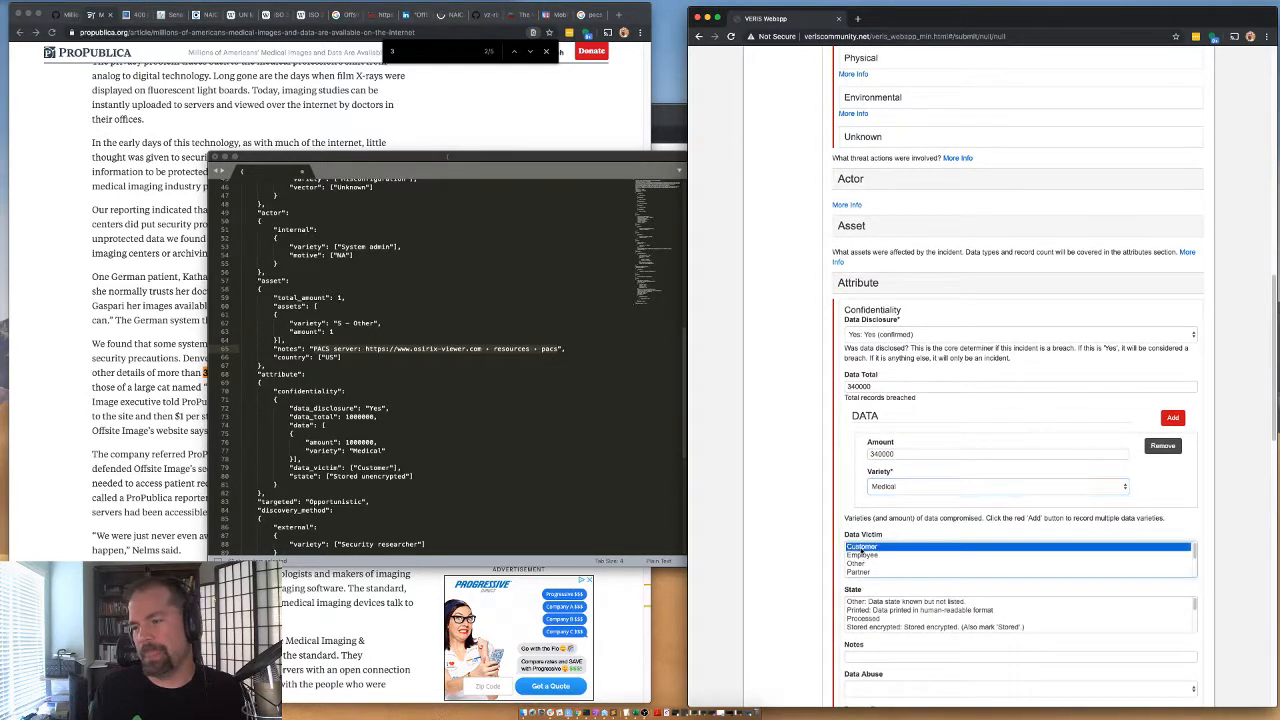
scroll(866, 567, down, 2)
scroll(868, 560, up, 1)
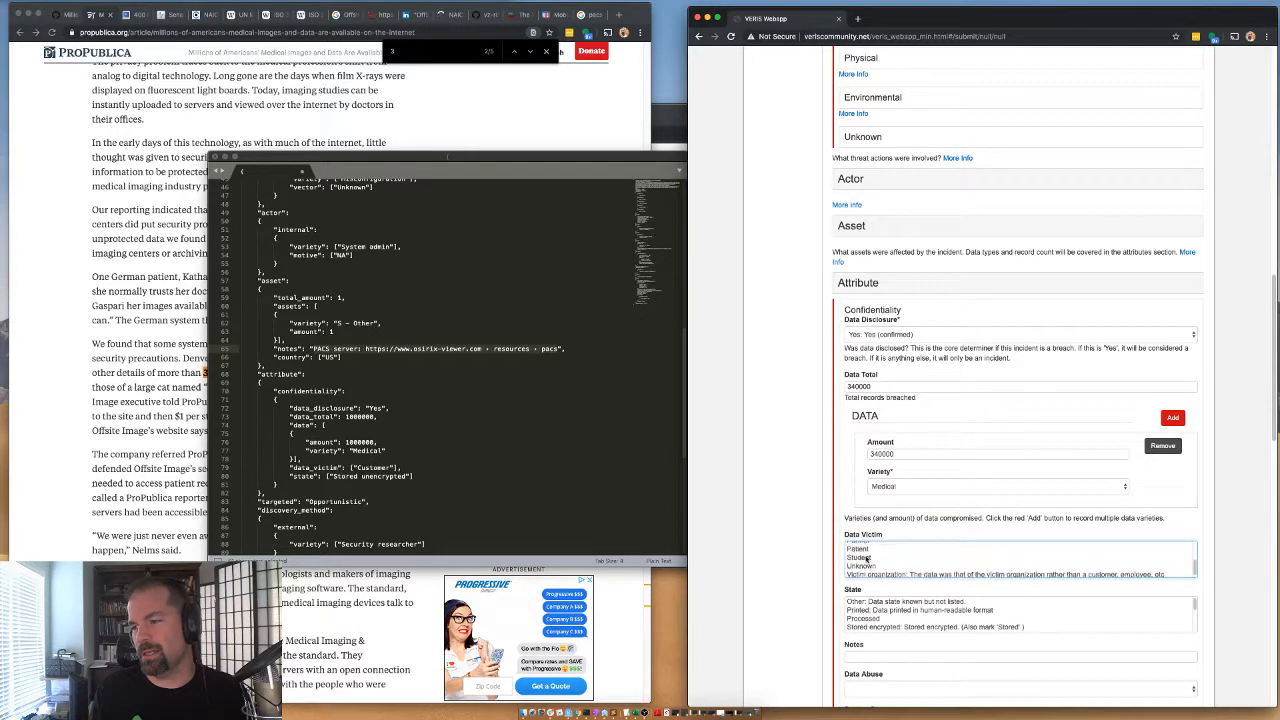
scroll(866, 556, up, 1)
click(863, 557)
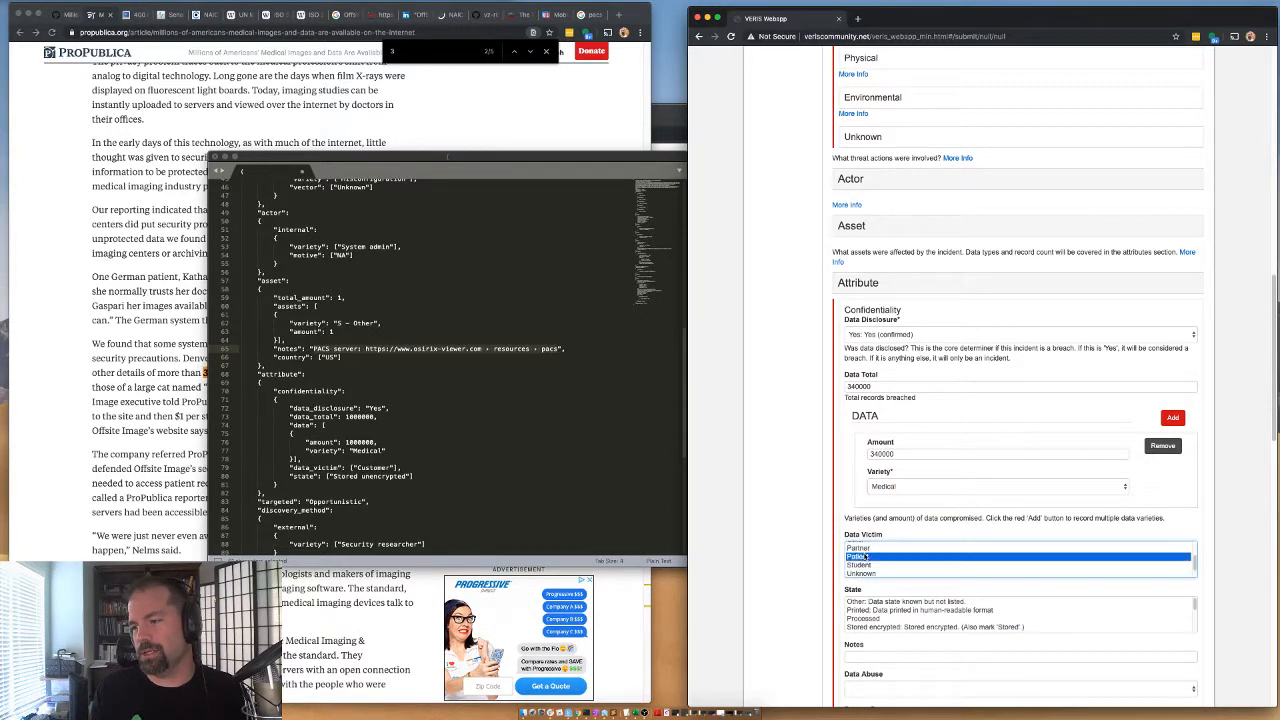
scroll(859, 553, up, 1)
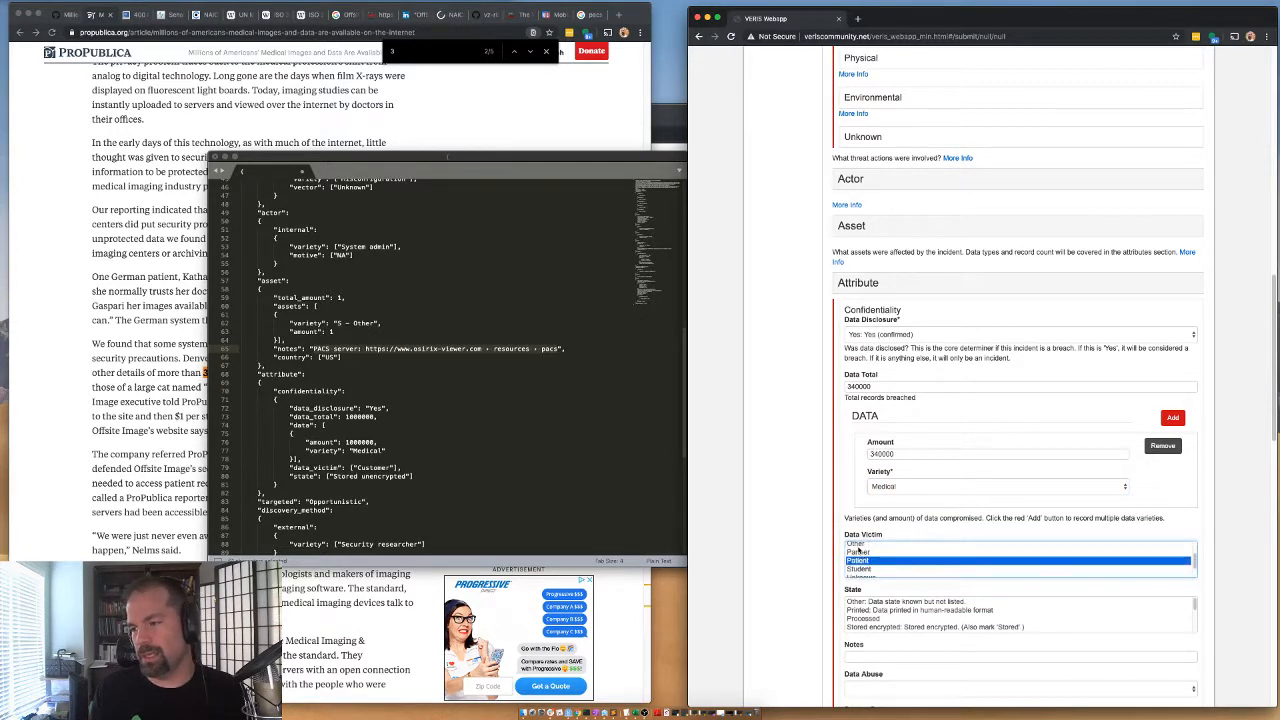
click(858, 545)
super+click(860, 562)
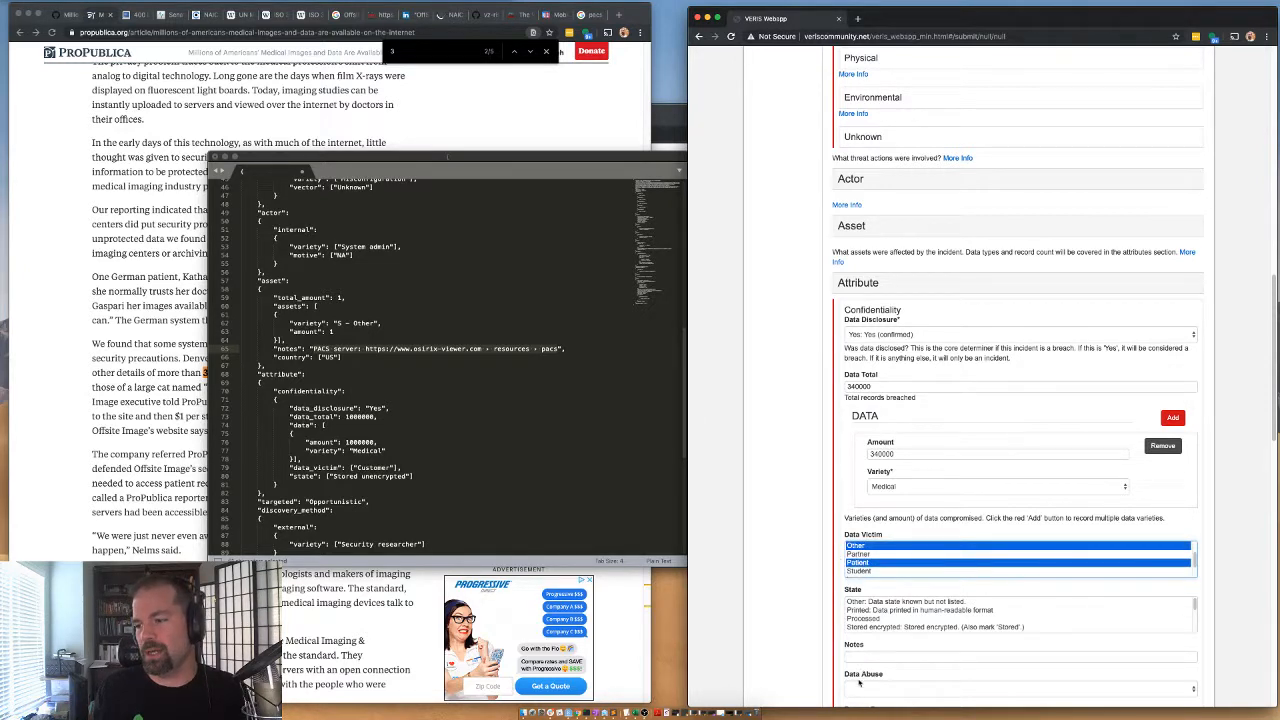
click(858, 562)
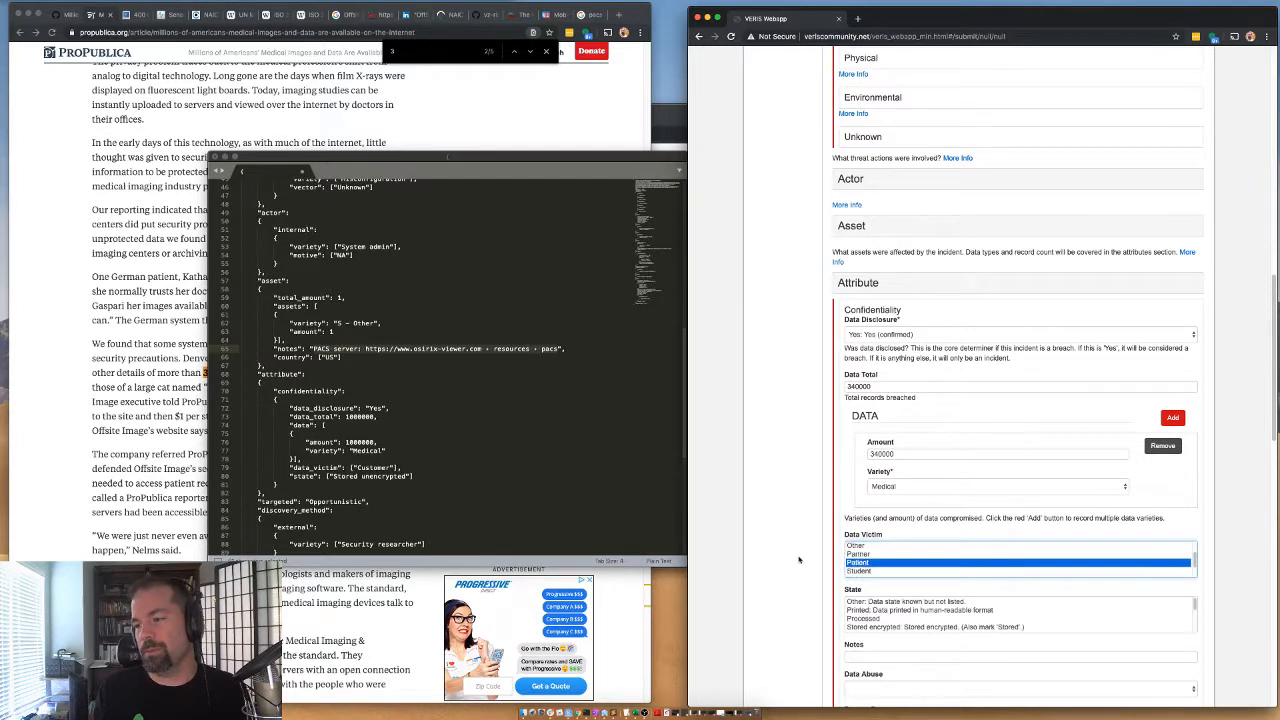
Enter "Some were veterinary medical records" in the confidentiality Notes, correcting the misspelled word with the spell-check suggestion.
scroll(845, 575, down, 1)
click(859, 646)
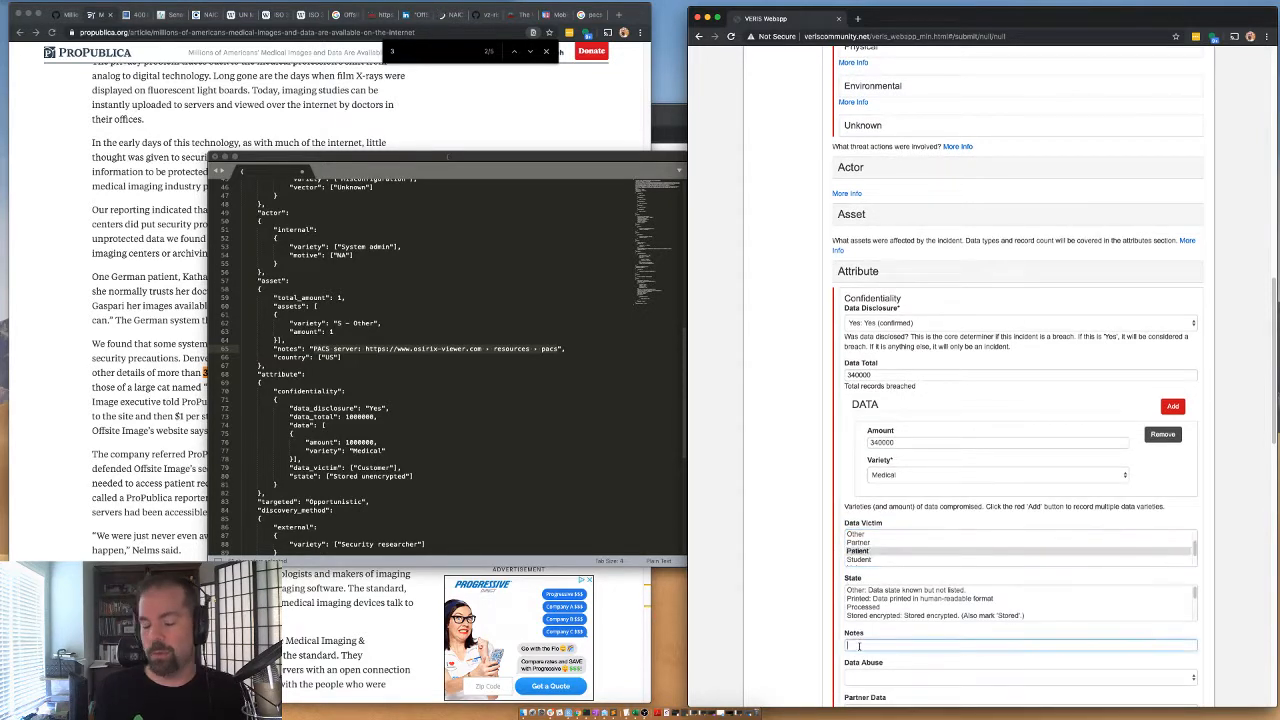
text(Some were v)
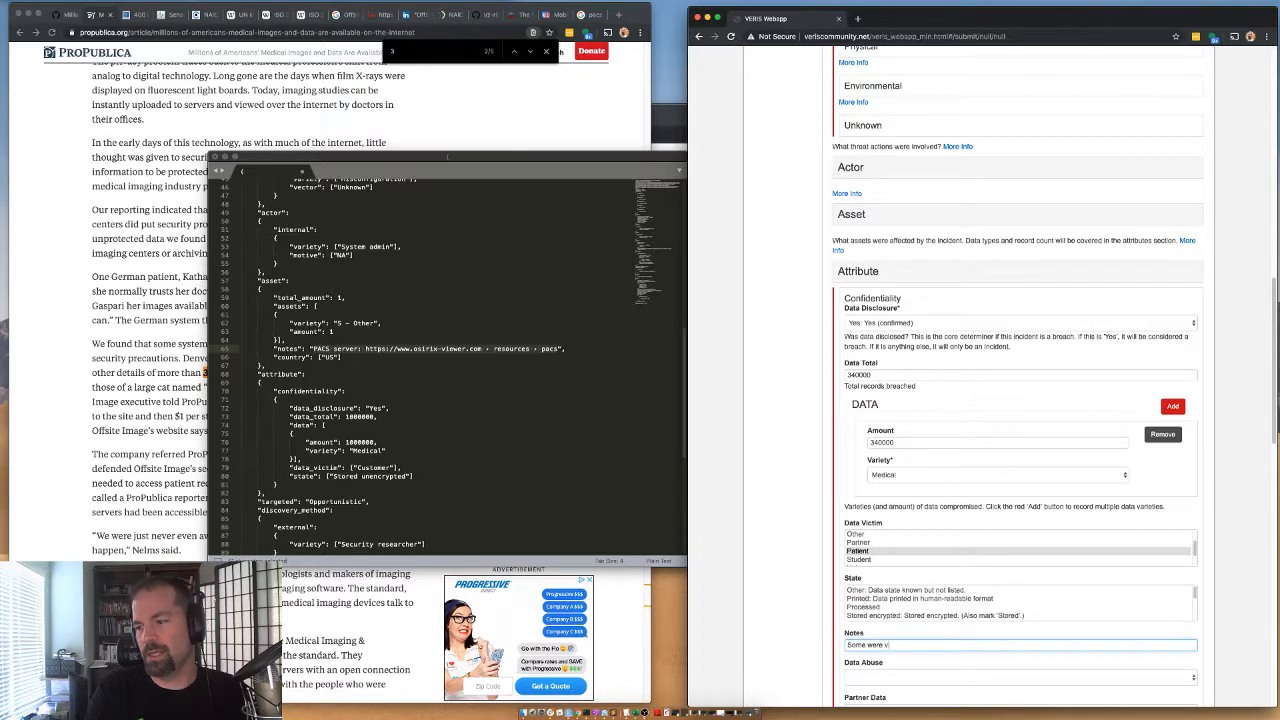
text(eterenary)
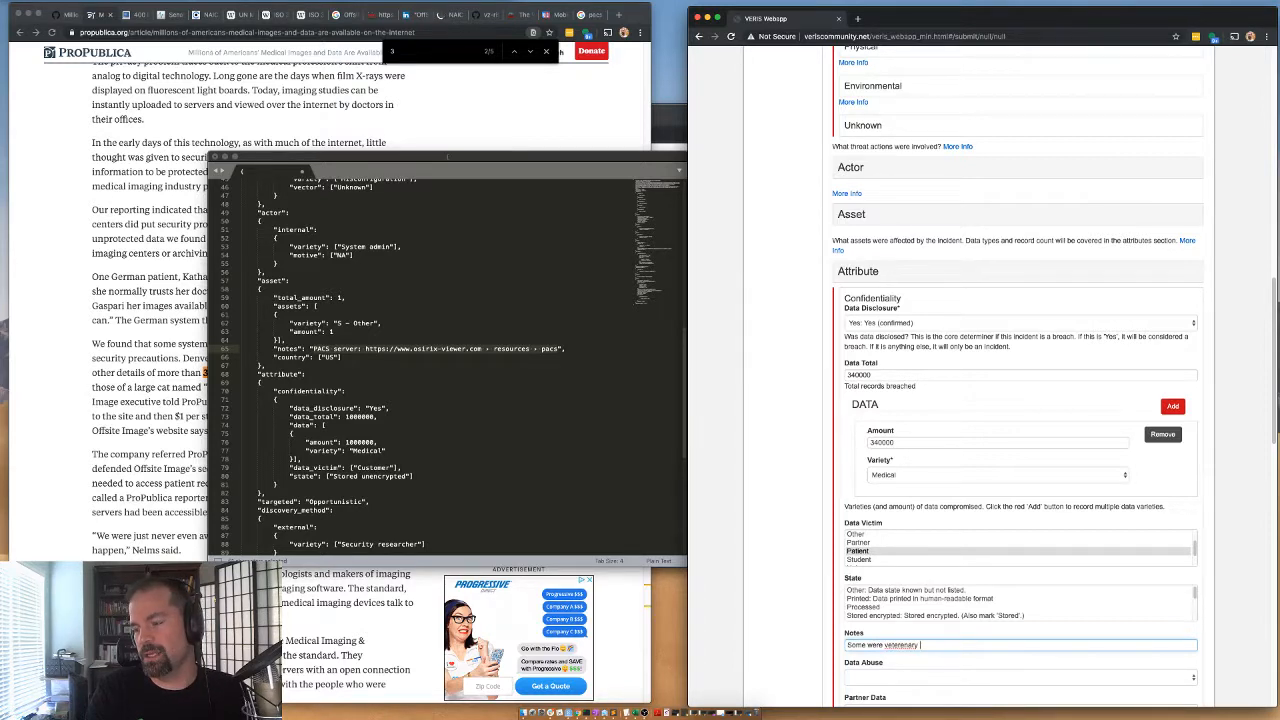
right_click(906, 644)
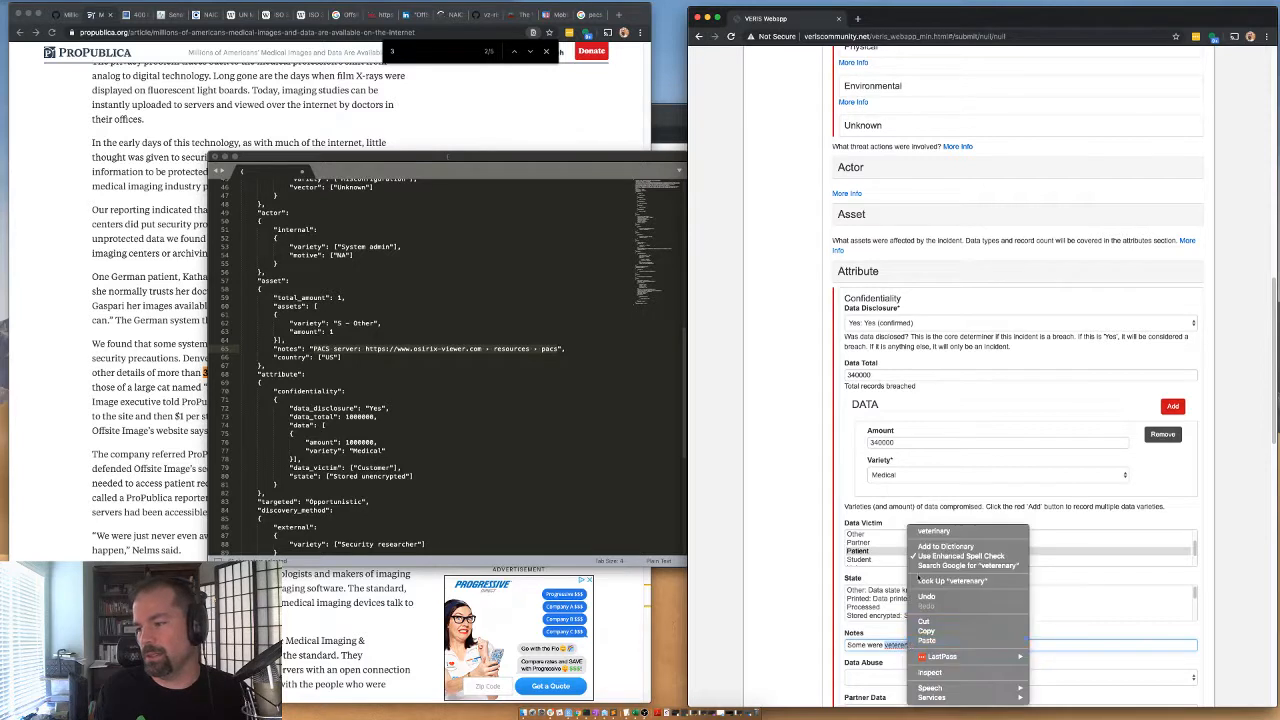
click(960, 530)
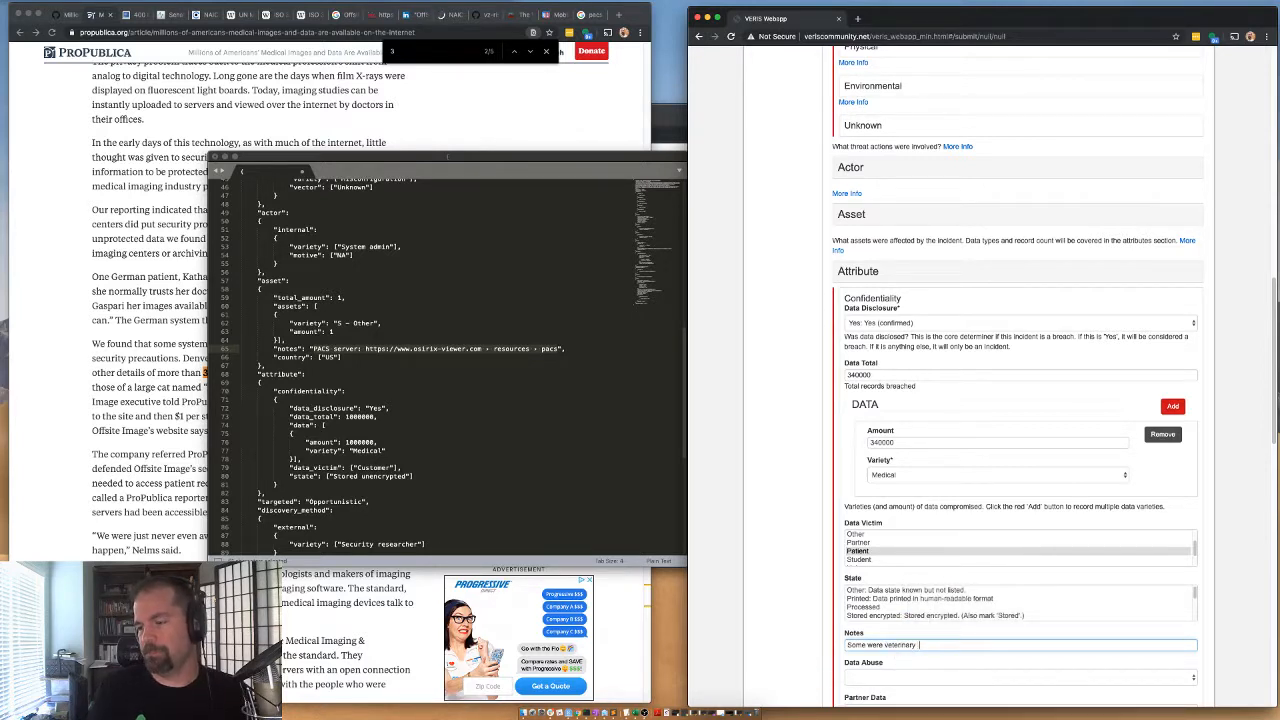
text(medical )
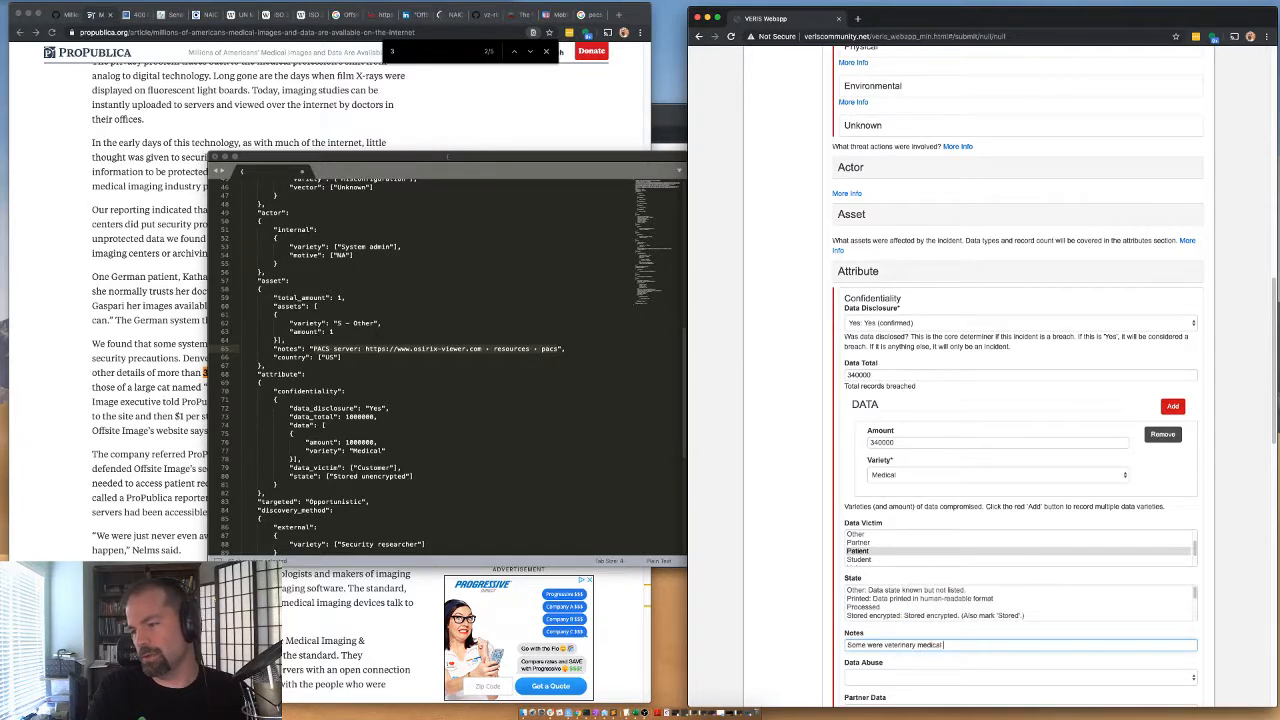
text(records)
Select Stored unencrypted as the data State and set Data Abuse to No.
scroll(881, 587, down, 2)
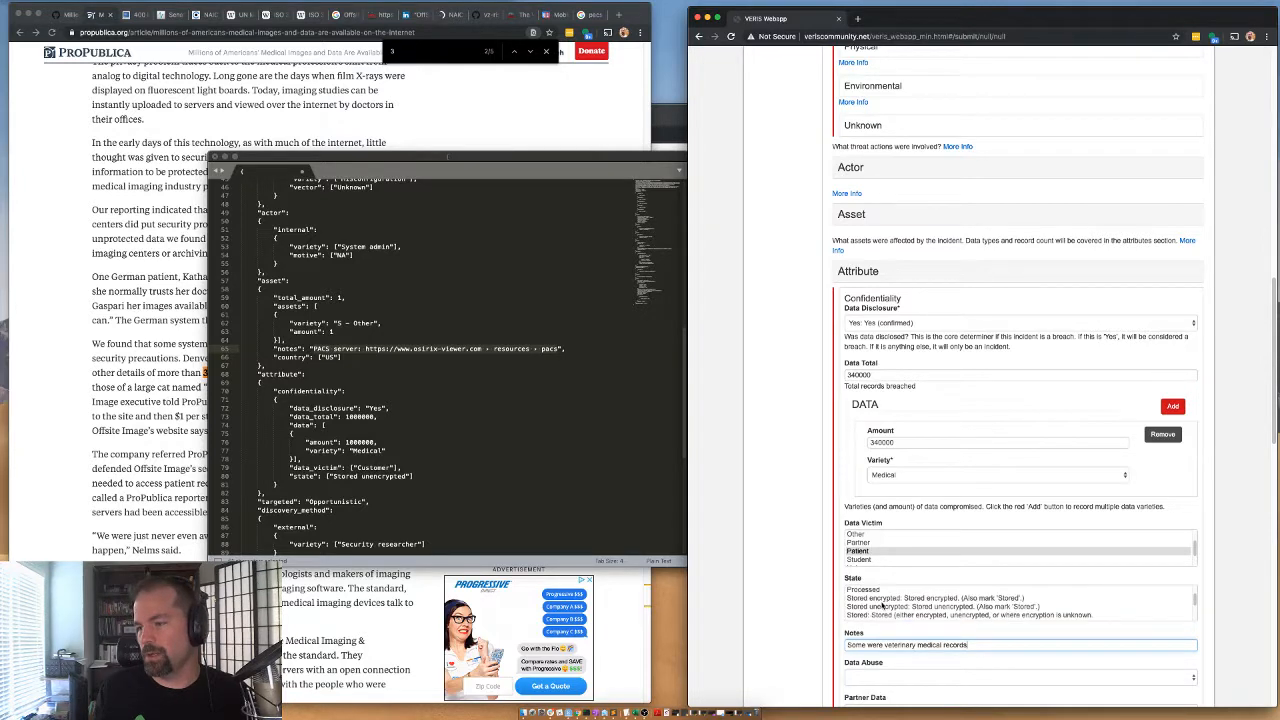
click(881, 606)
scroll(845, 610, down, 3)
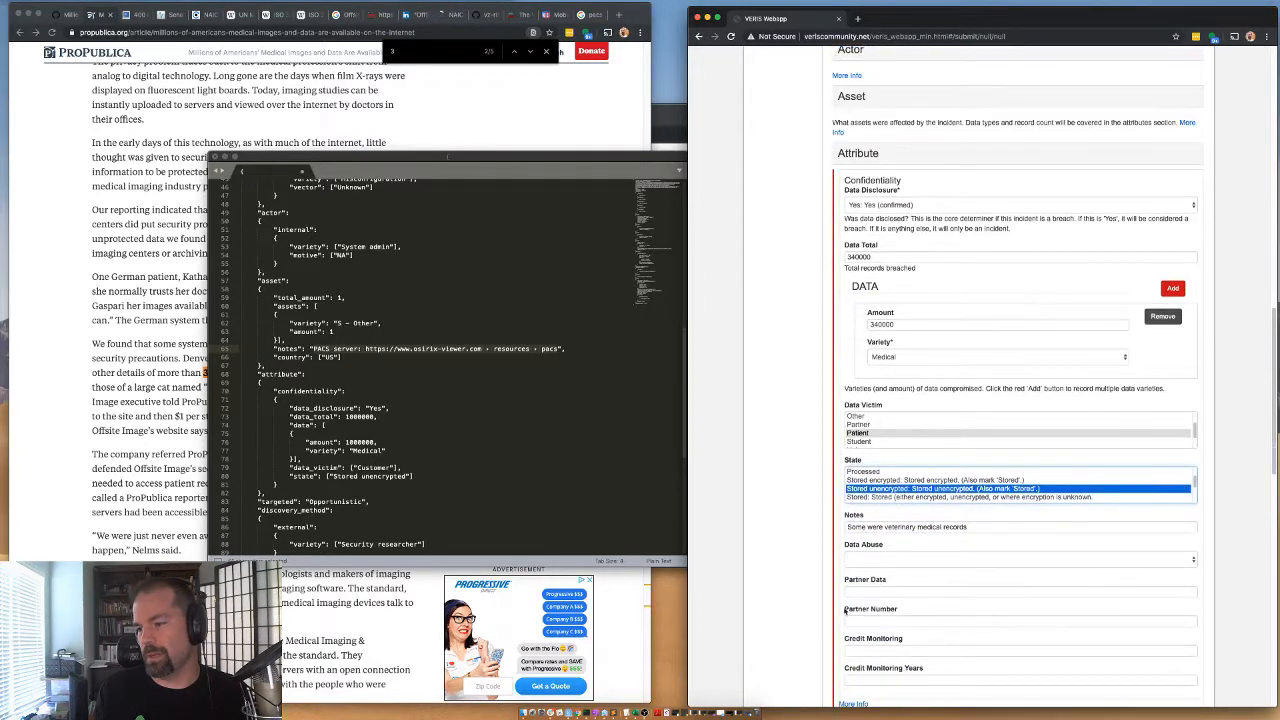
click(870, 560)
click(867, 585)
scroll(851, 625, down, 1)
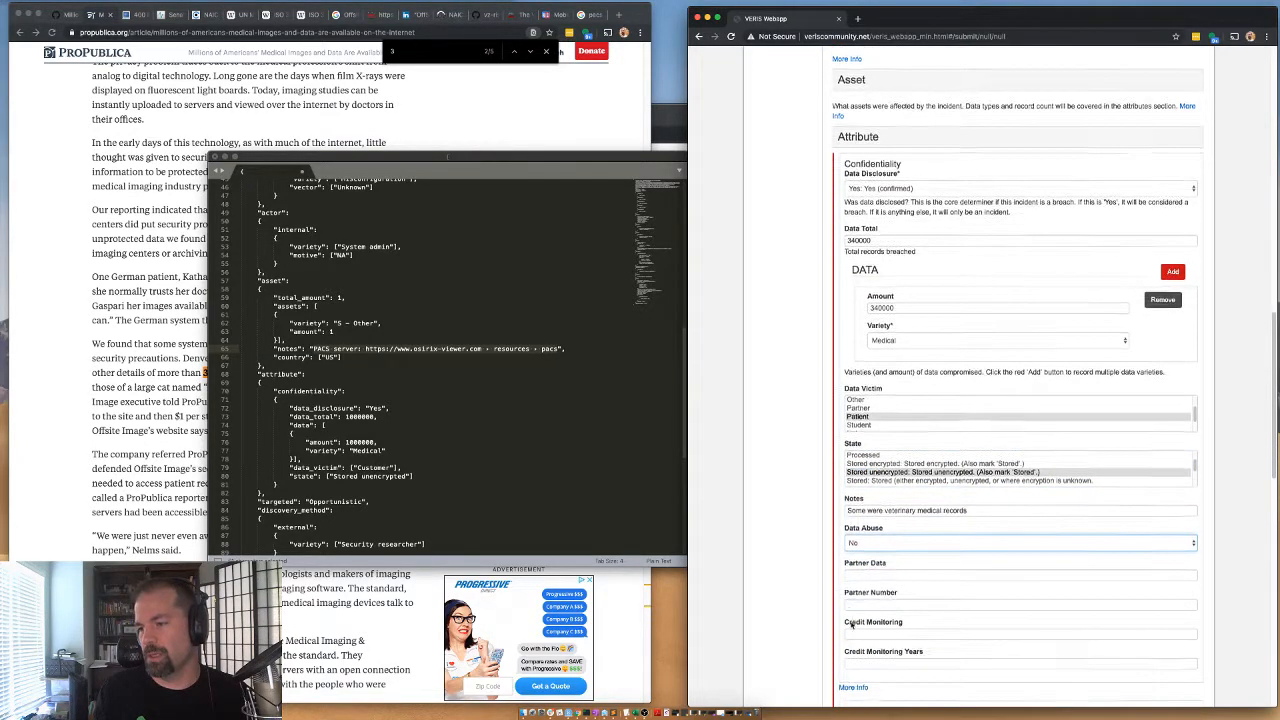
scroll(851, 625, down, 3)
scroll(846, 246, up, 5)
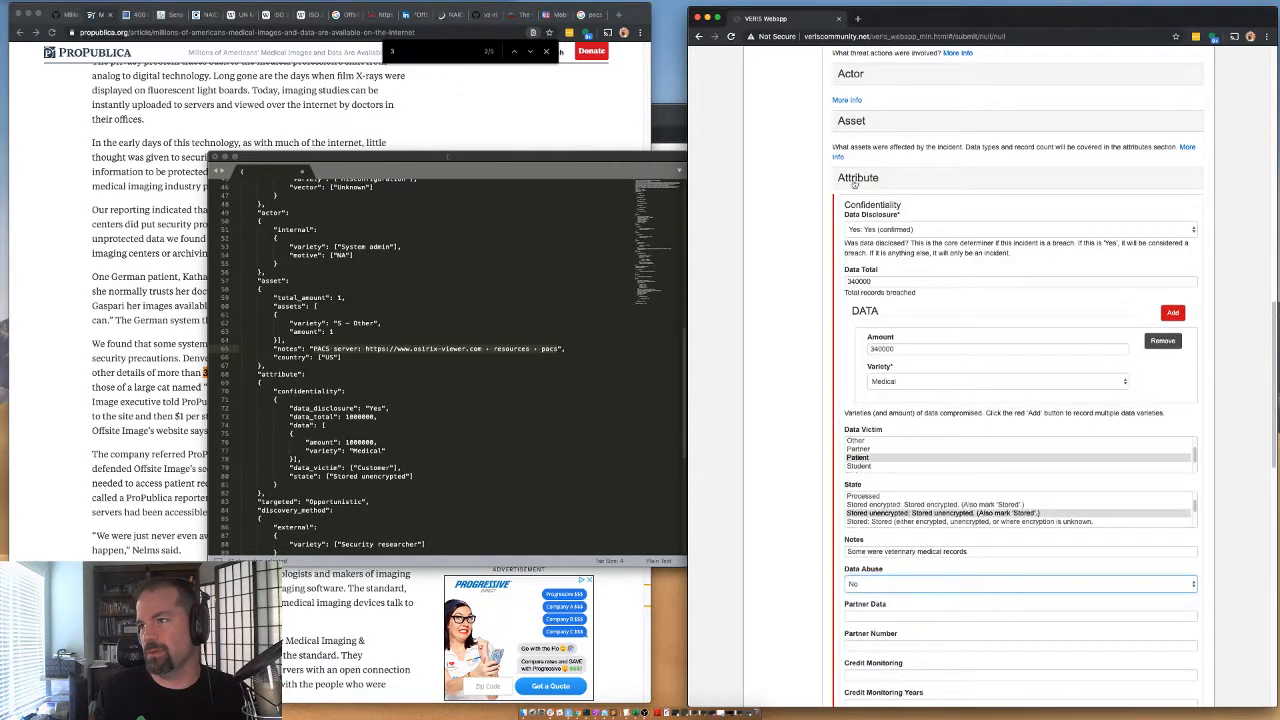
Collapse the Attribute section and set Targeted to Opportunistic.
click(856, 180)
click(845, 233)
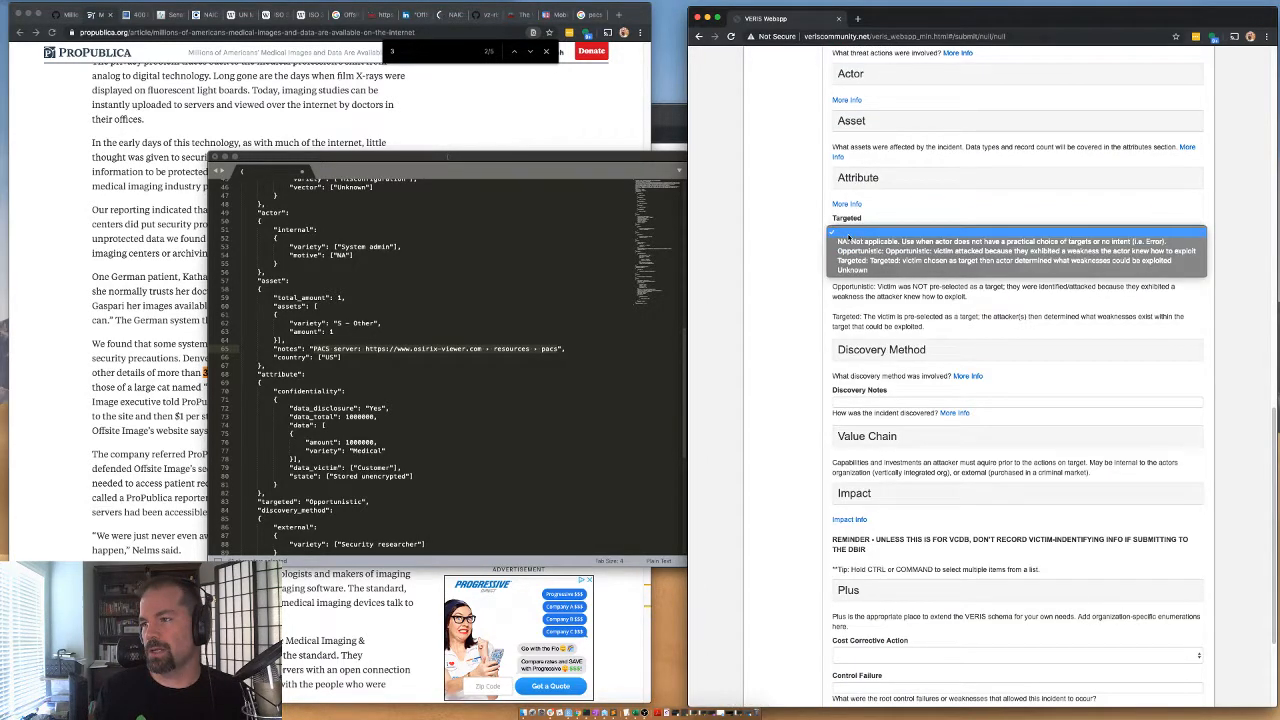
click(852, 260)
Record the Discovery Method as External with the variety Security researcher, and collapse the section.
click(862, 350)
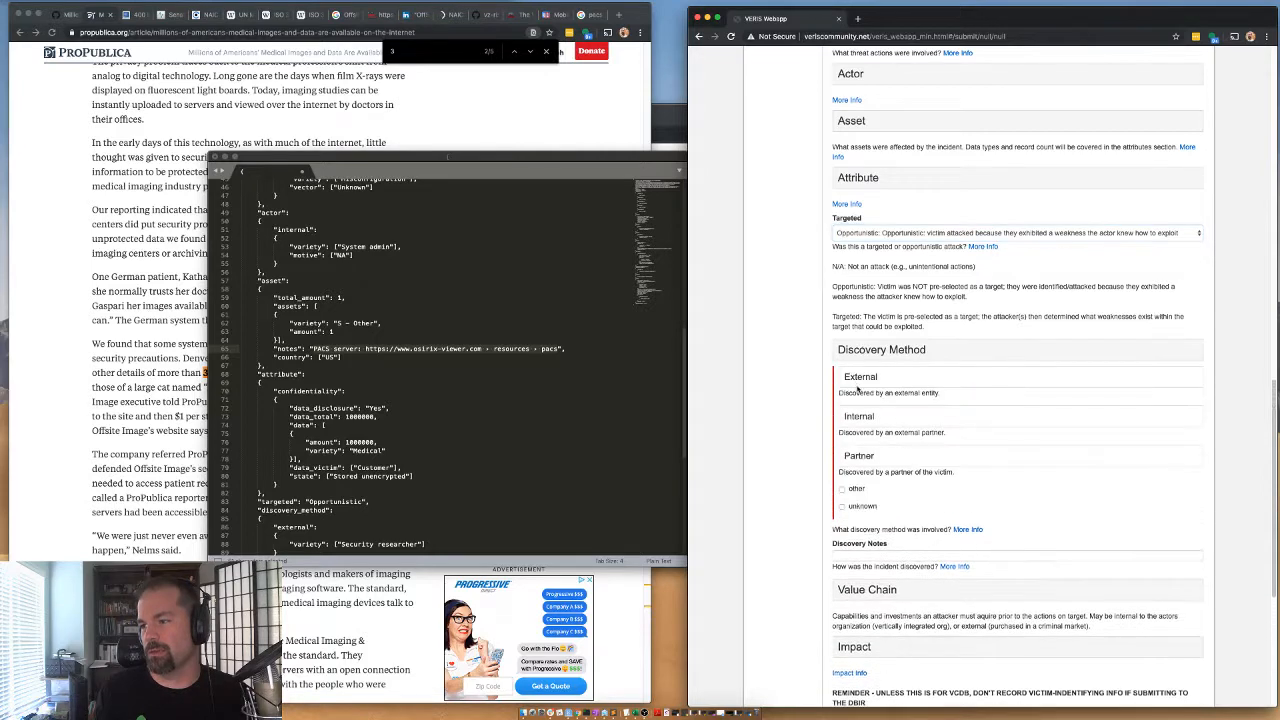
scroll(880, 410, down, 3)
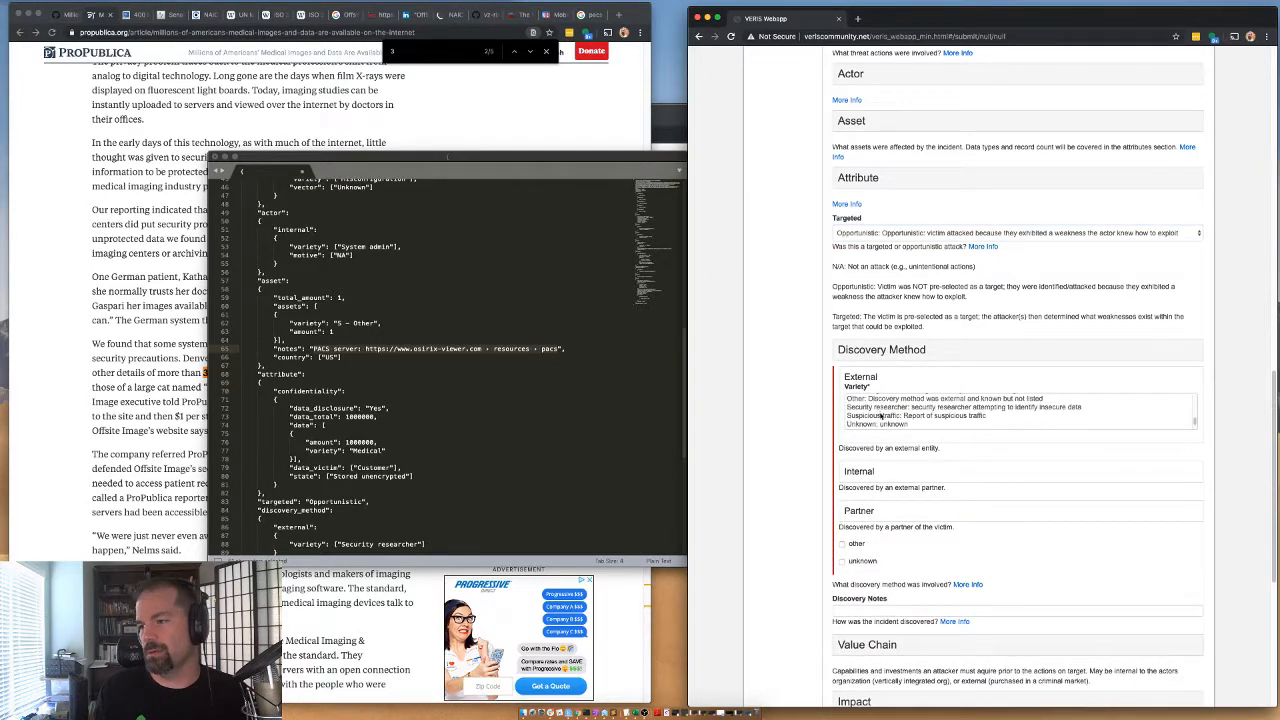
click(880, 407)
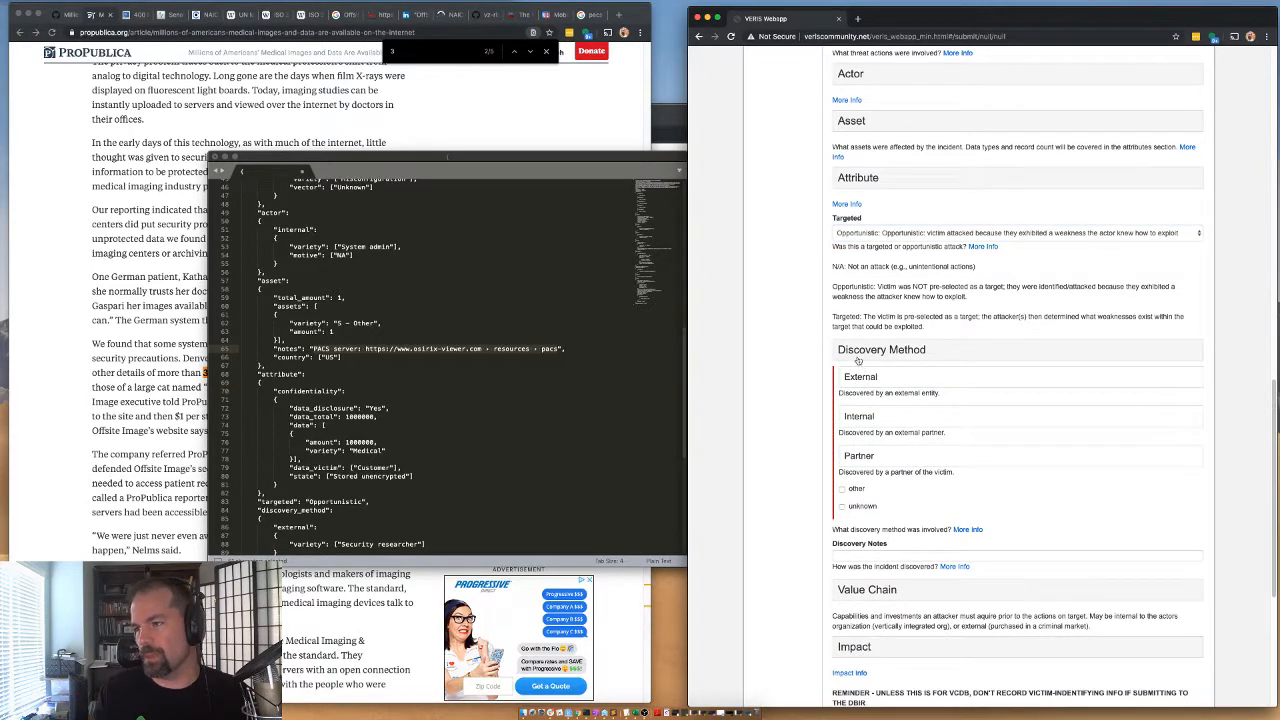
click(860, 352)
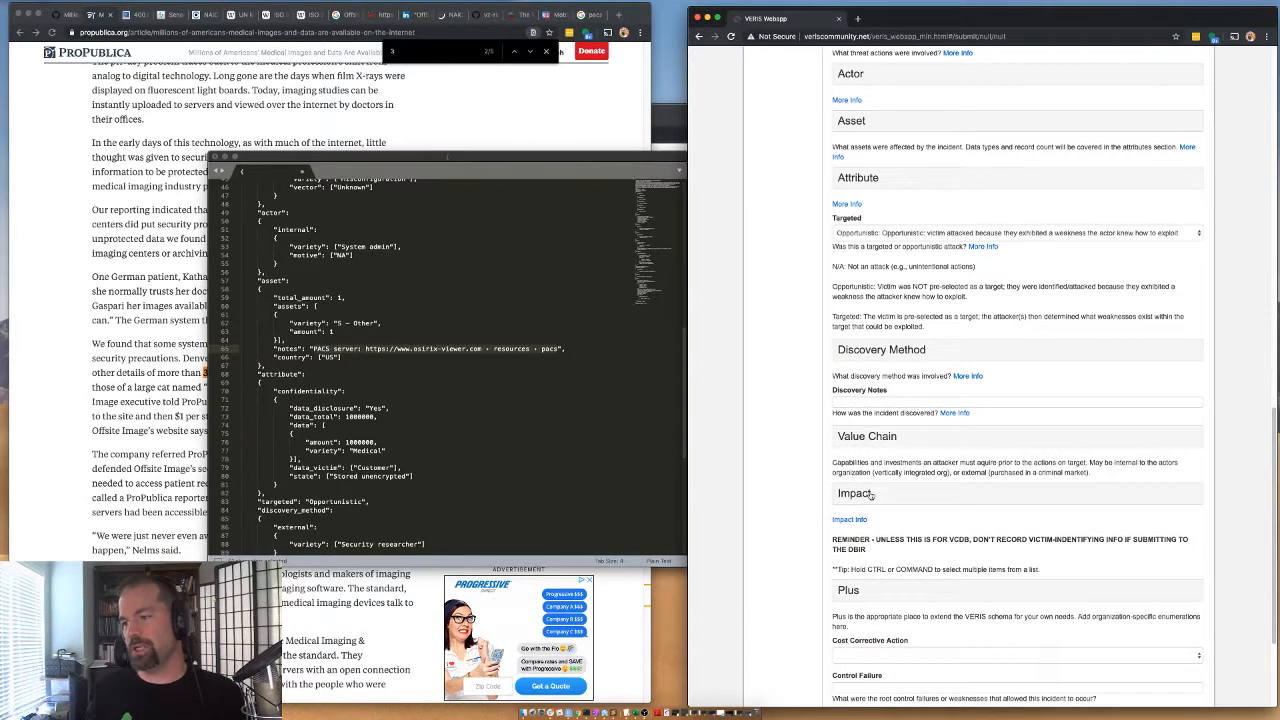
Expand the Plus section and set the Sub Source to priority.
click(865, 590)
scroll(845, 475, down, 3)
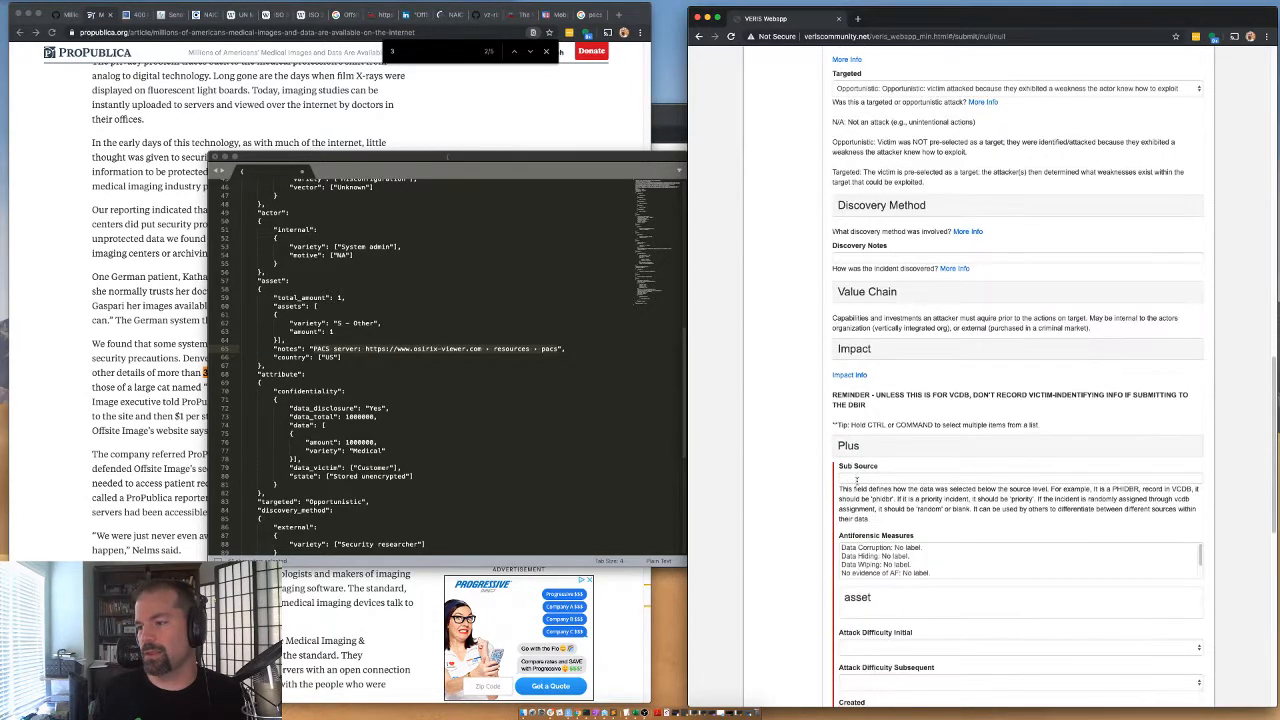
click(860, 475)
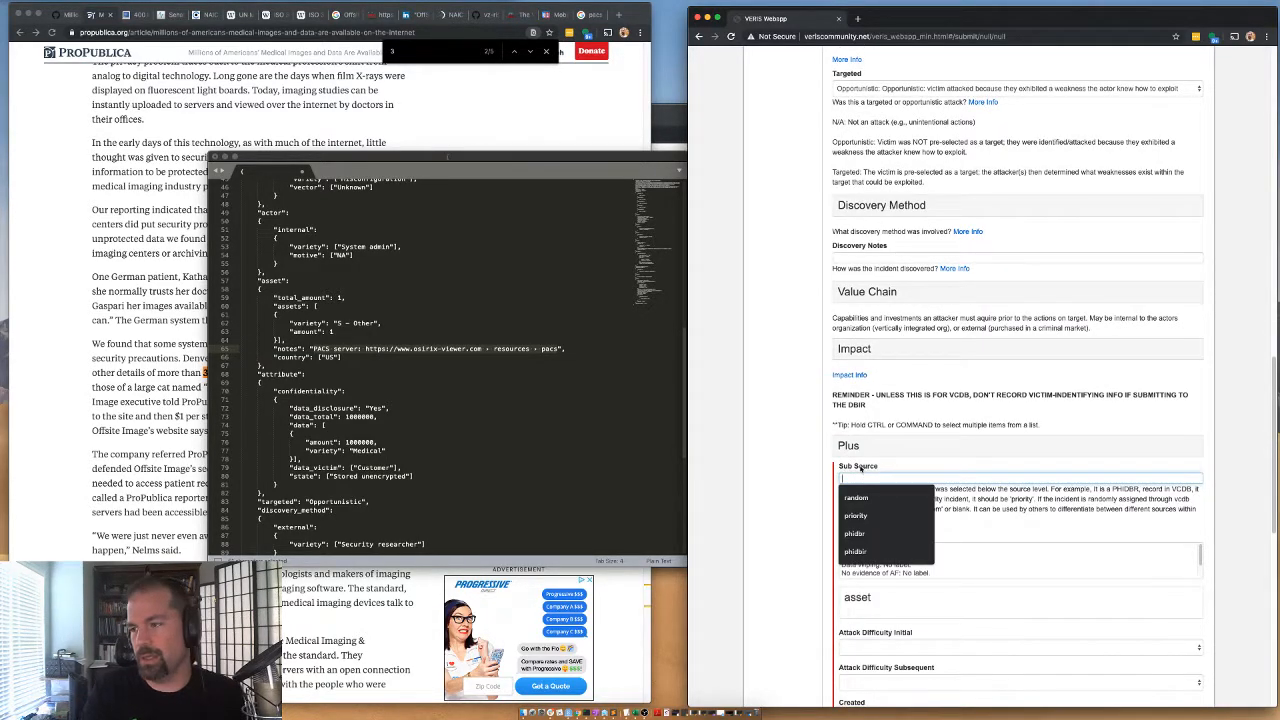
text(priori)
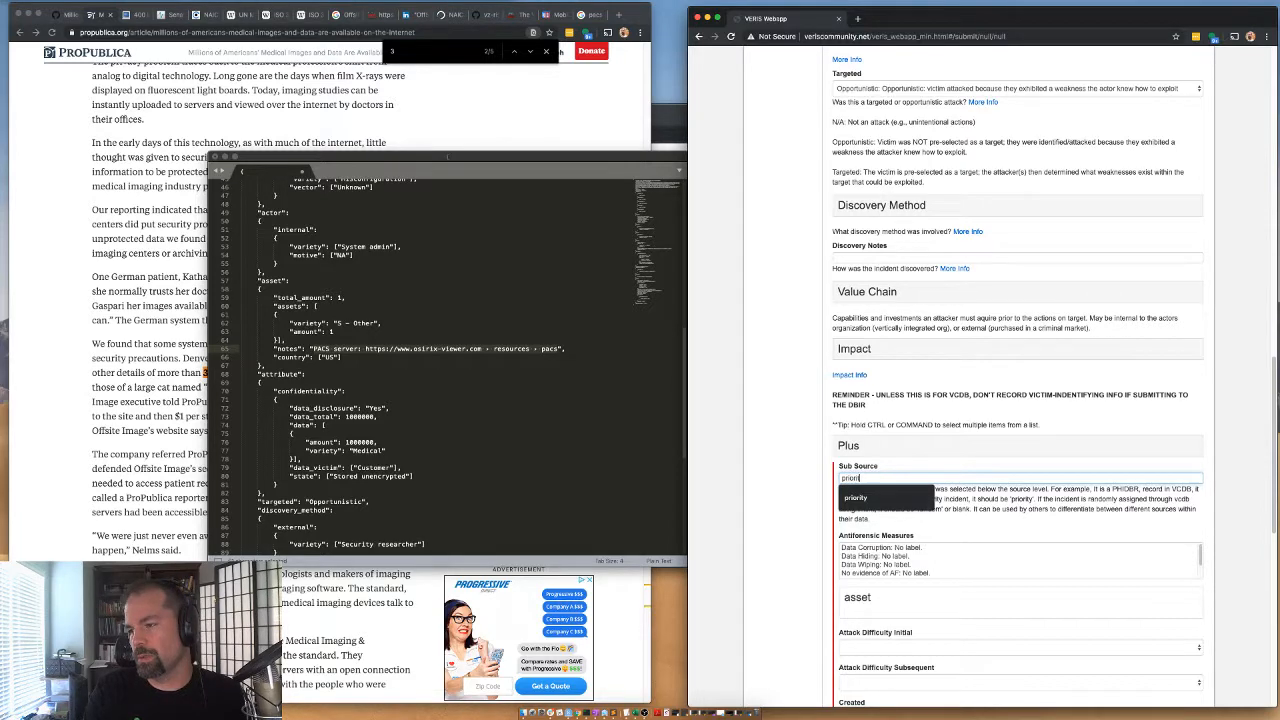
click(856, 497)
Fill in the first event chain entry with action err, actor int, asset srv and attribute cp.
scroll(875, 510, down, 5)
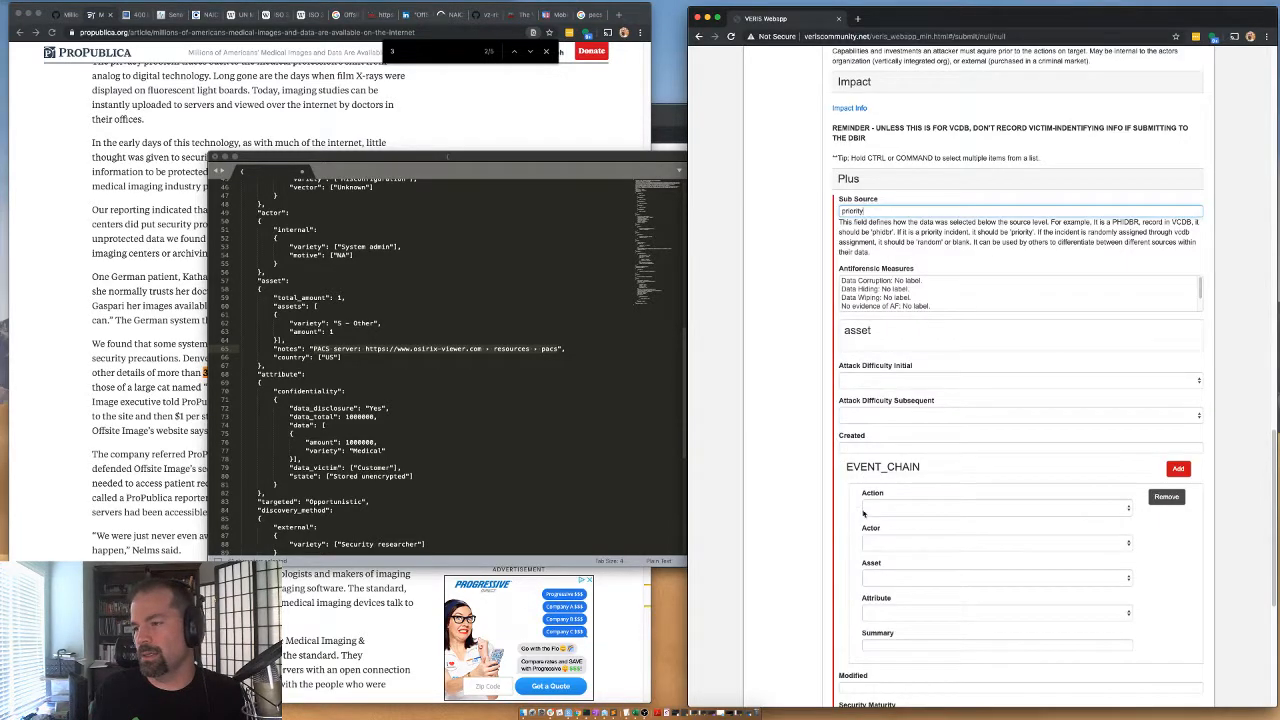
click(875, 510)
click(872, 526)
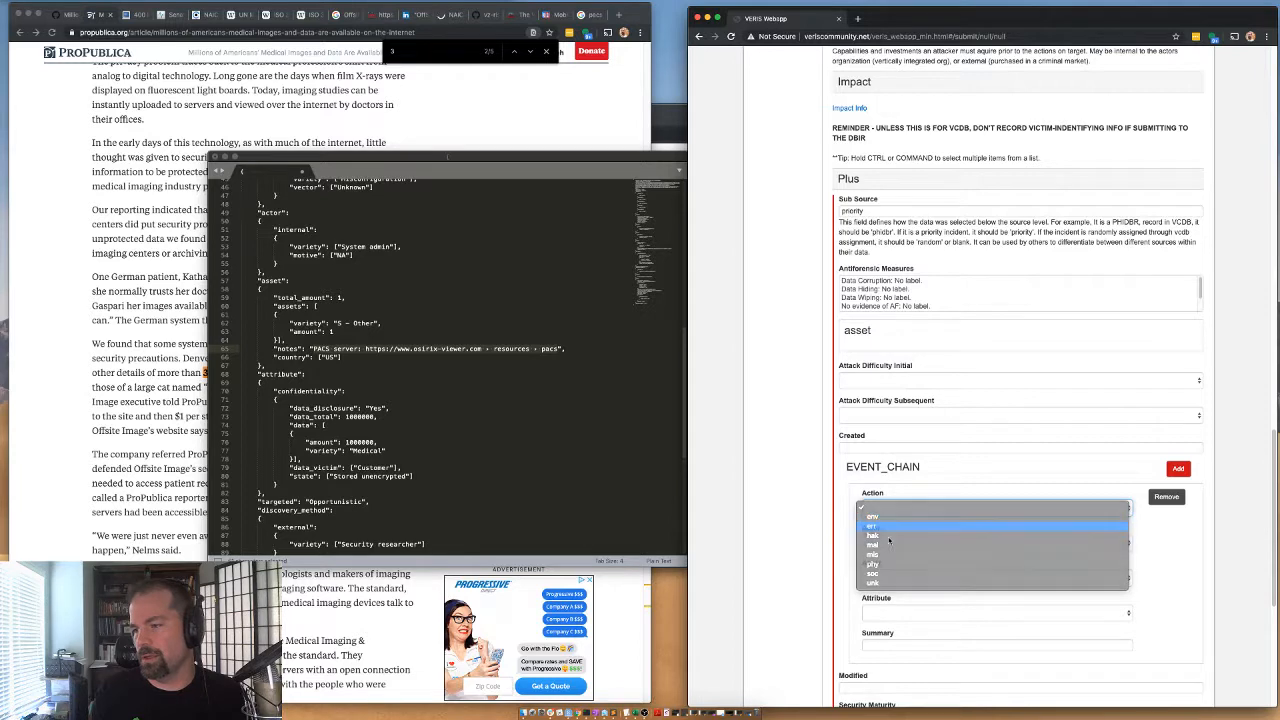
click(886, 543)
click(873, 561)
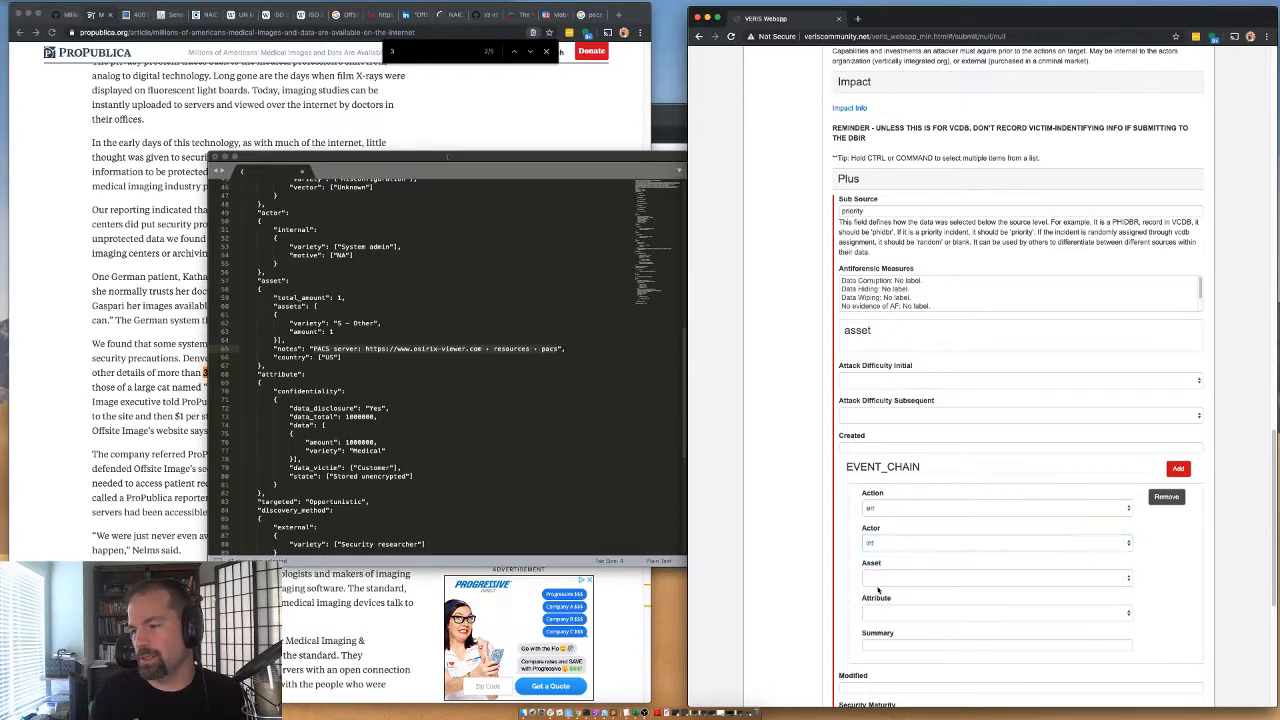
click(875, 579)
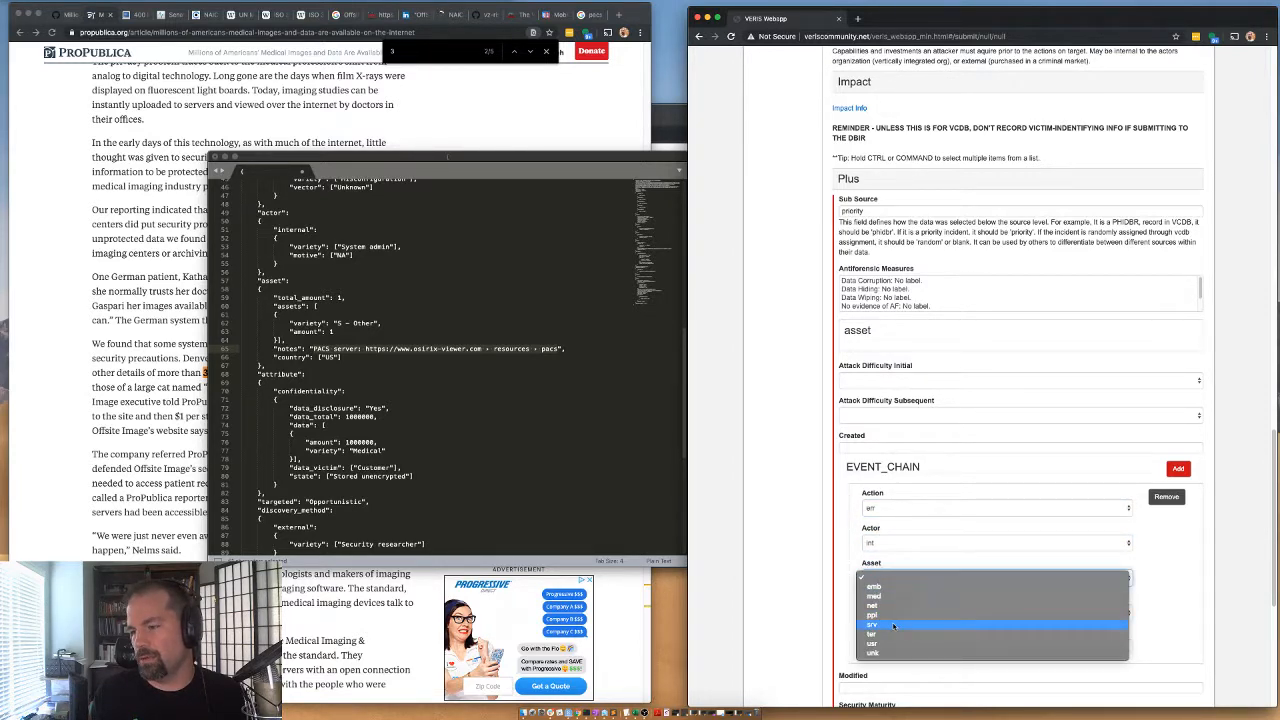
click(893, 626)
click(880, 613)
click(875, 625)
scroll(825, 622, down, 1)
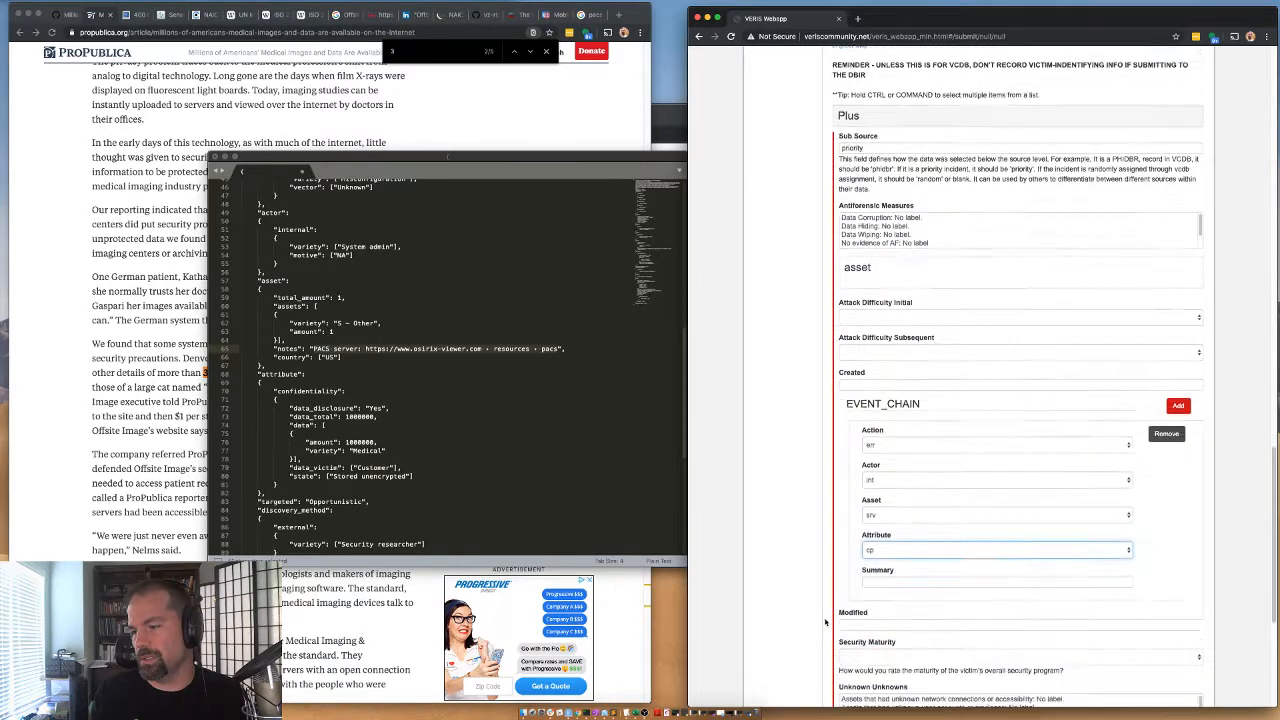
Set the Analysis Status to Validated and submit the incident record.
scroll(825, 622, down, 5)
click(850, 590)
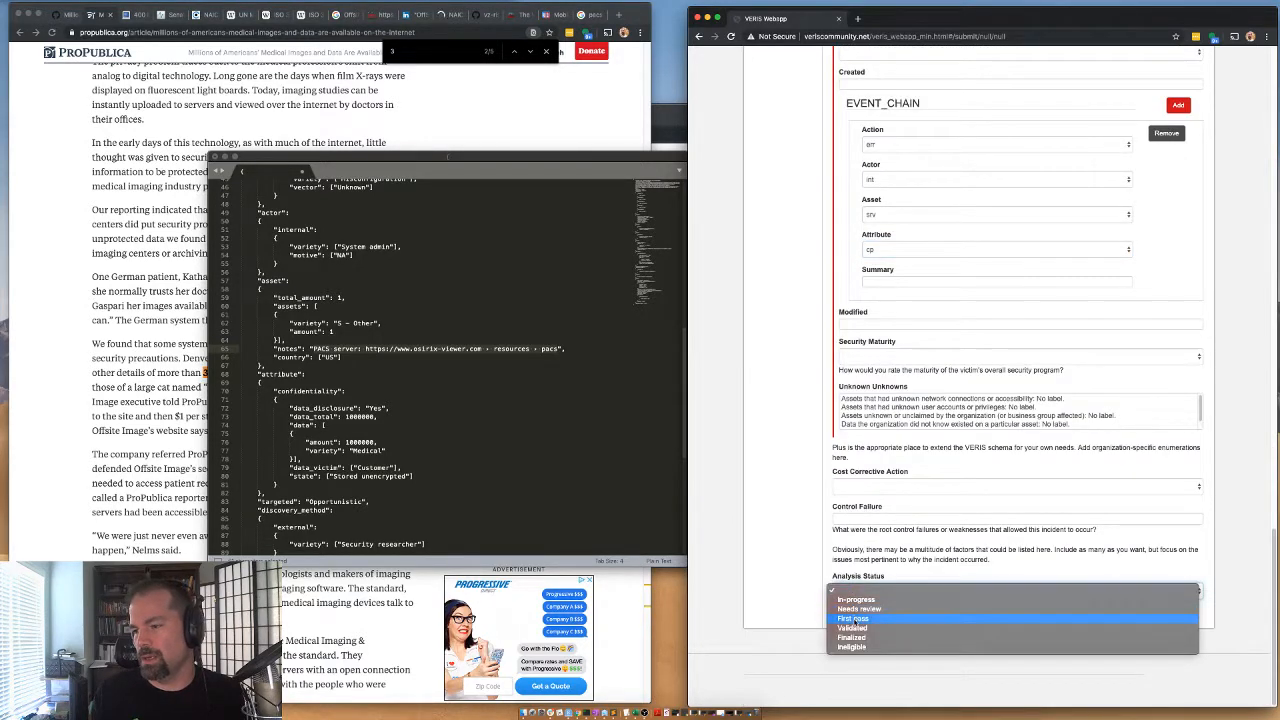
click(849, 613)
click(846, 614)
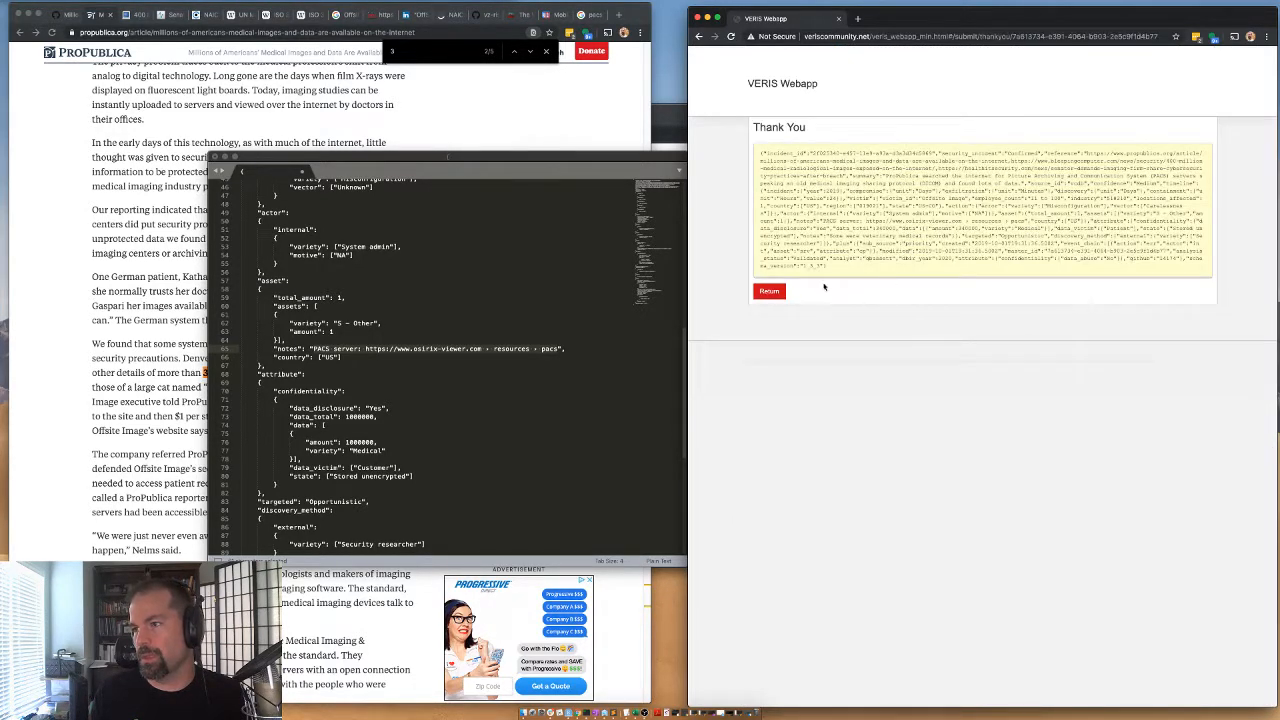
Copy the JSON of the submitted record and paste it into a new file in the text editor.
drag(834, 267, 757, 147)
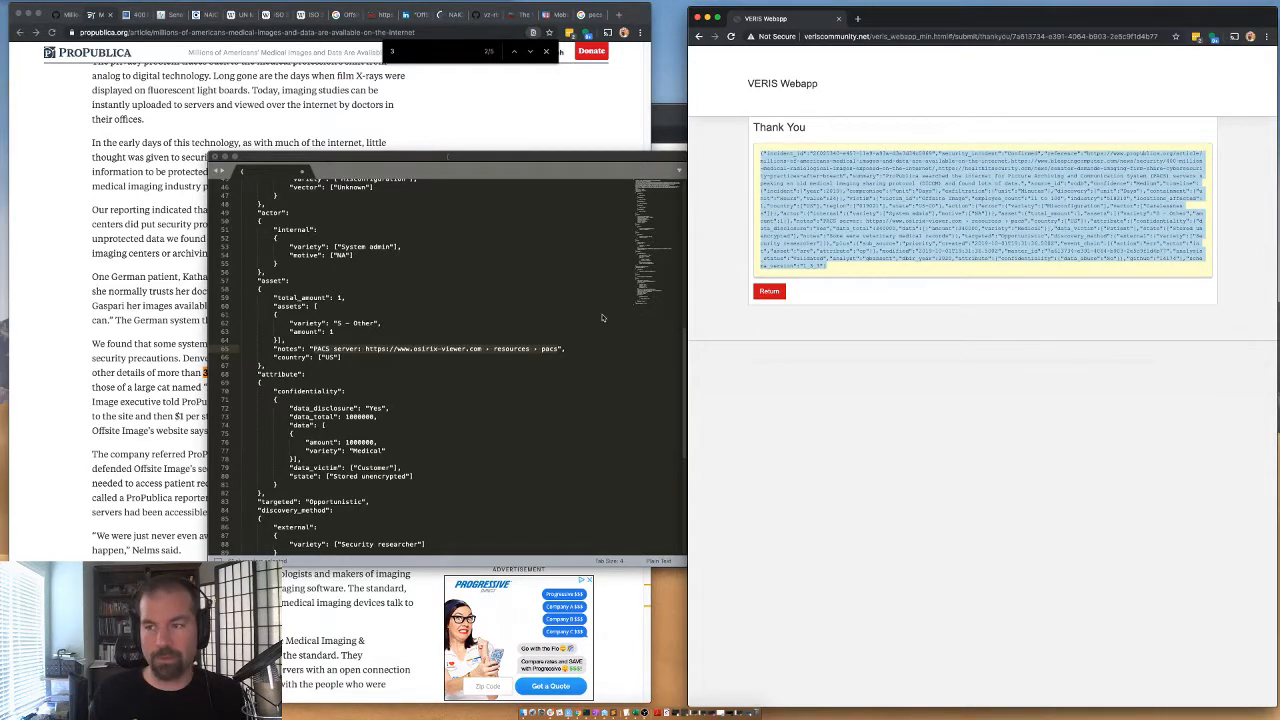
click(544, 284)
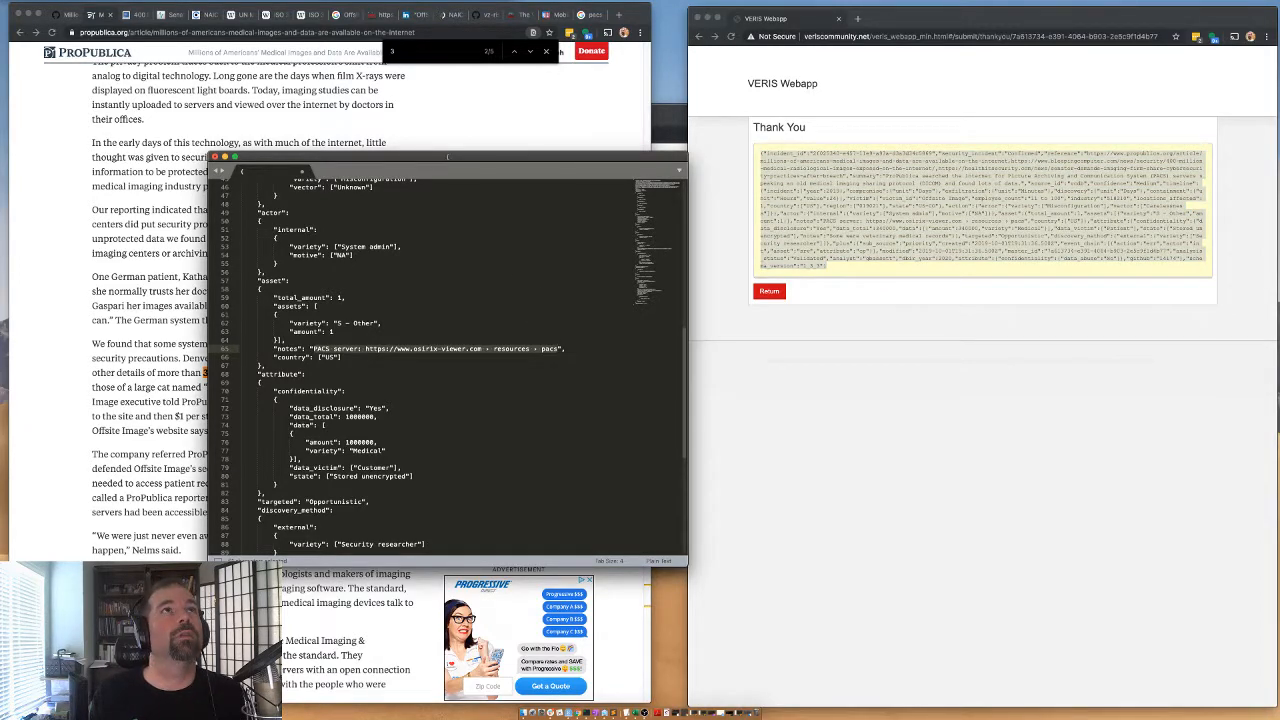
key(ctrl+n)
key(ctrl+v)
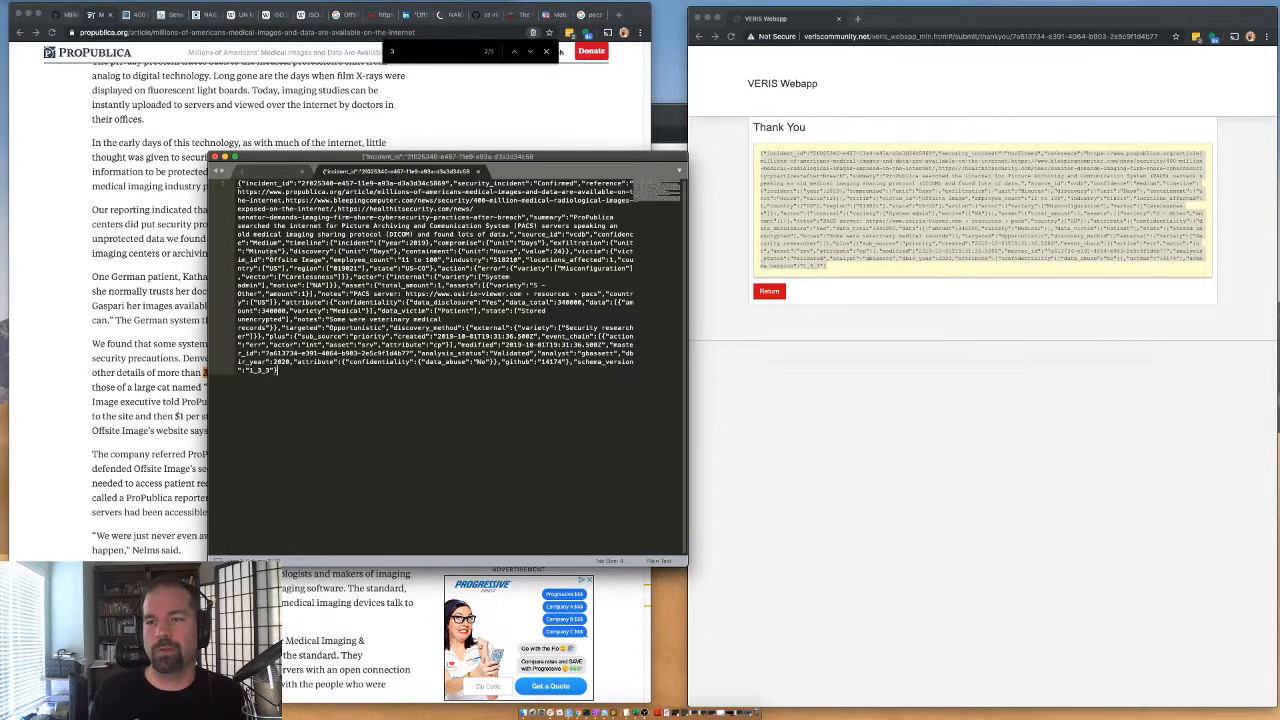
Return to the incident form, open the first MobileXUSA record and check its Asset section.
click(768, 292)
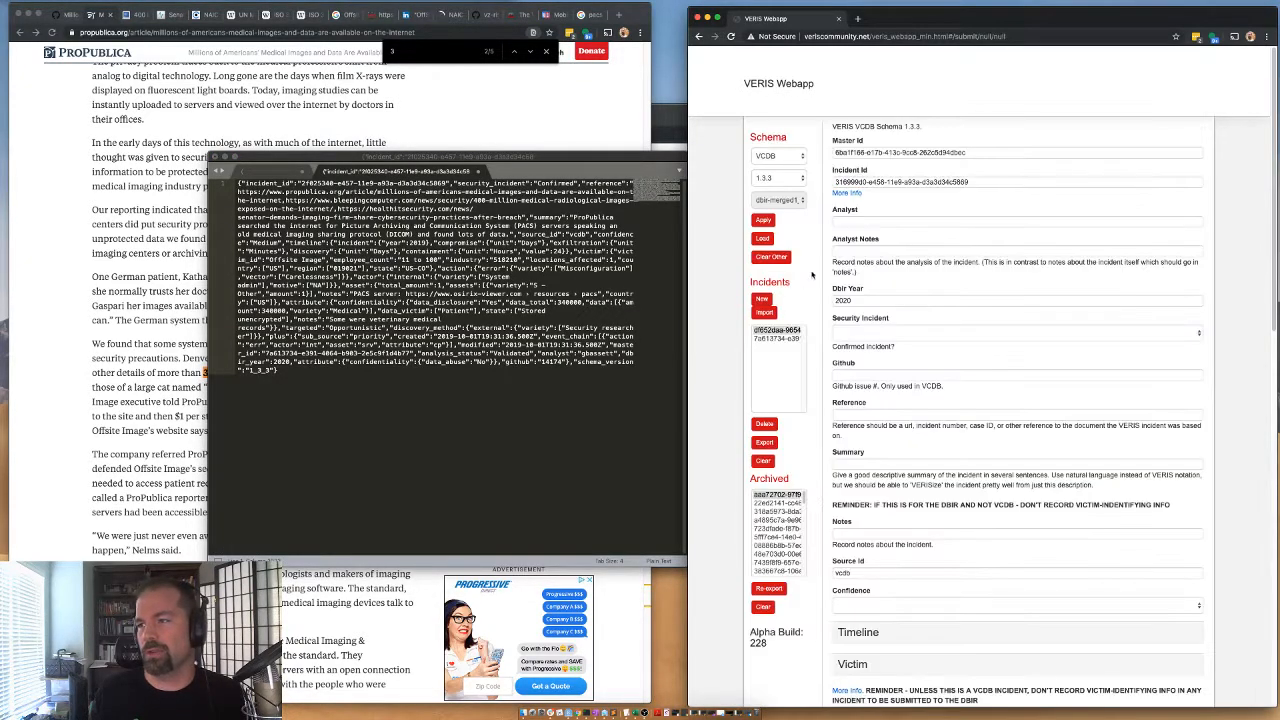
click(764, 330)
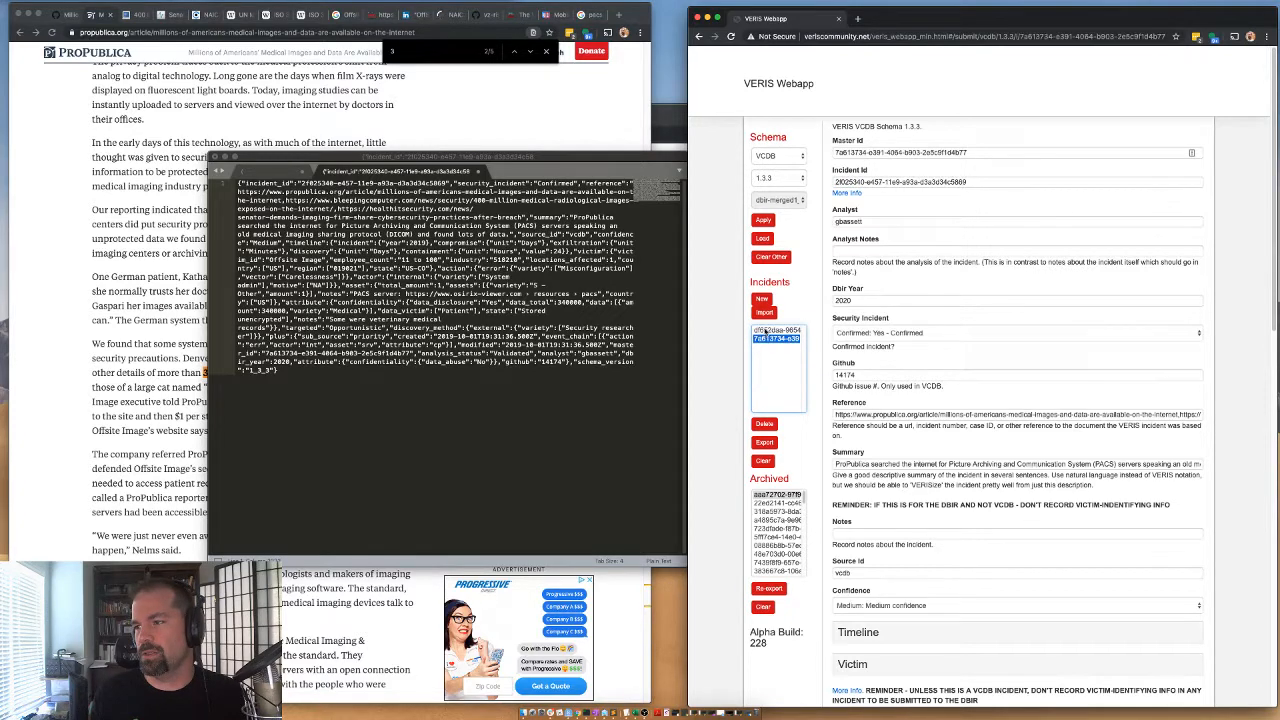
scroll(875, 422, down, 5)
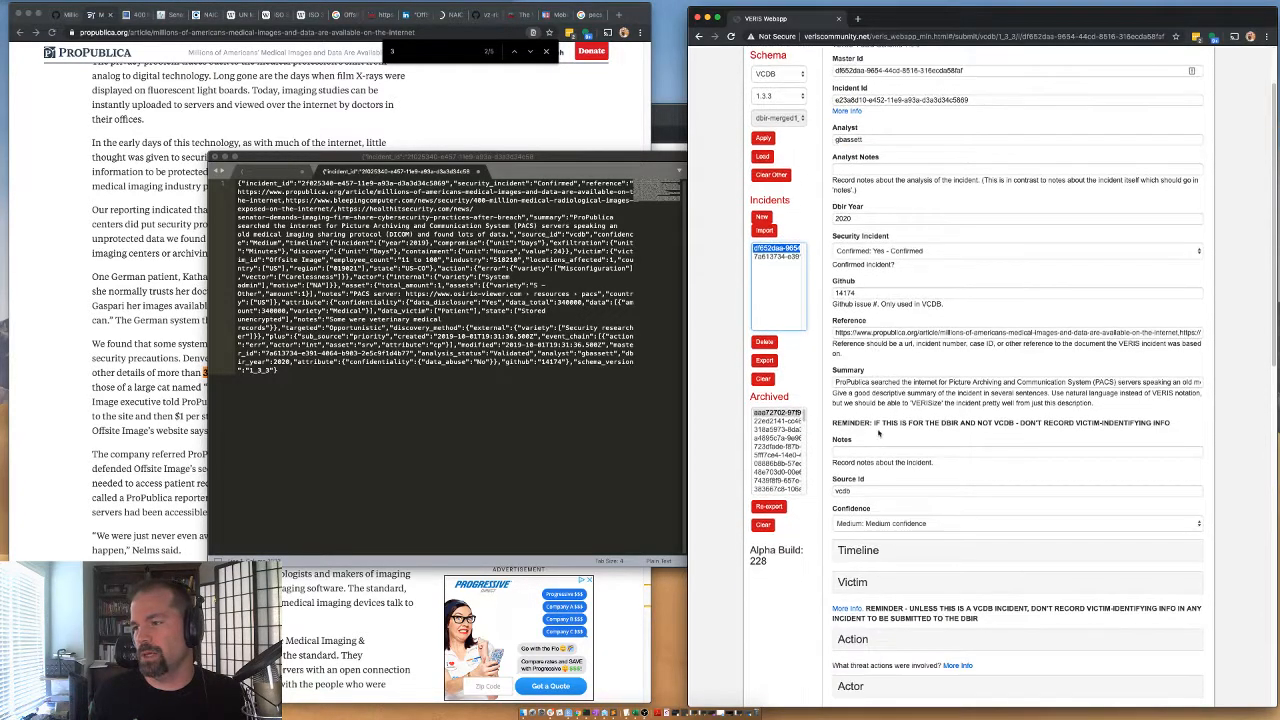
scroll(840, 445, down, 10)
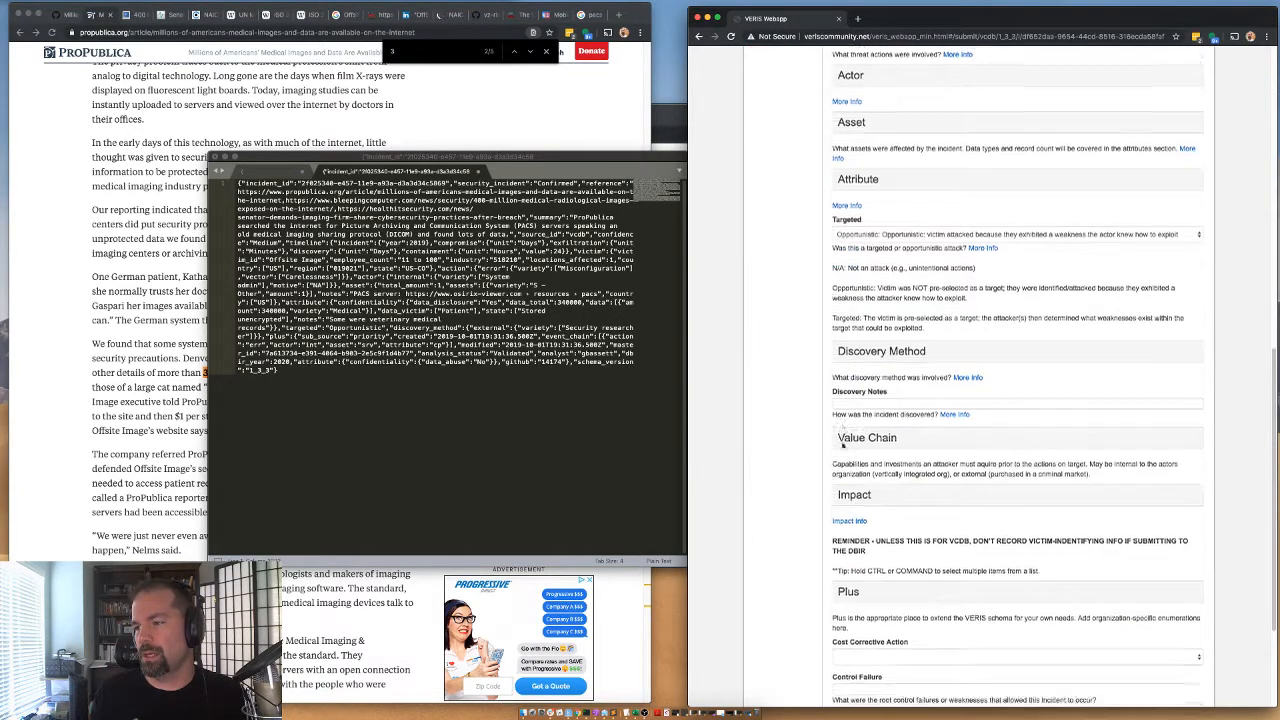
scroll(840, 445, up, 5)
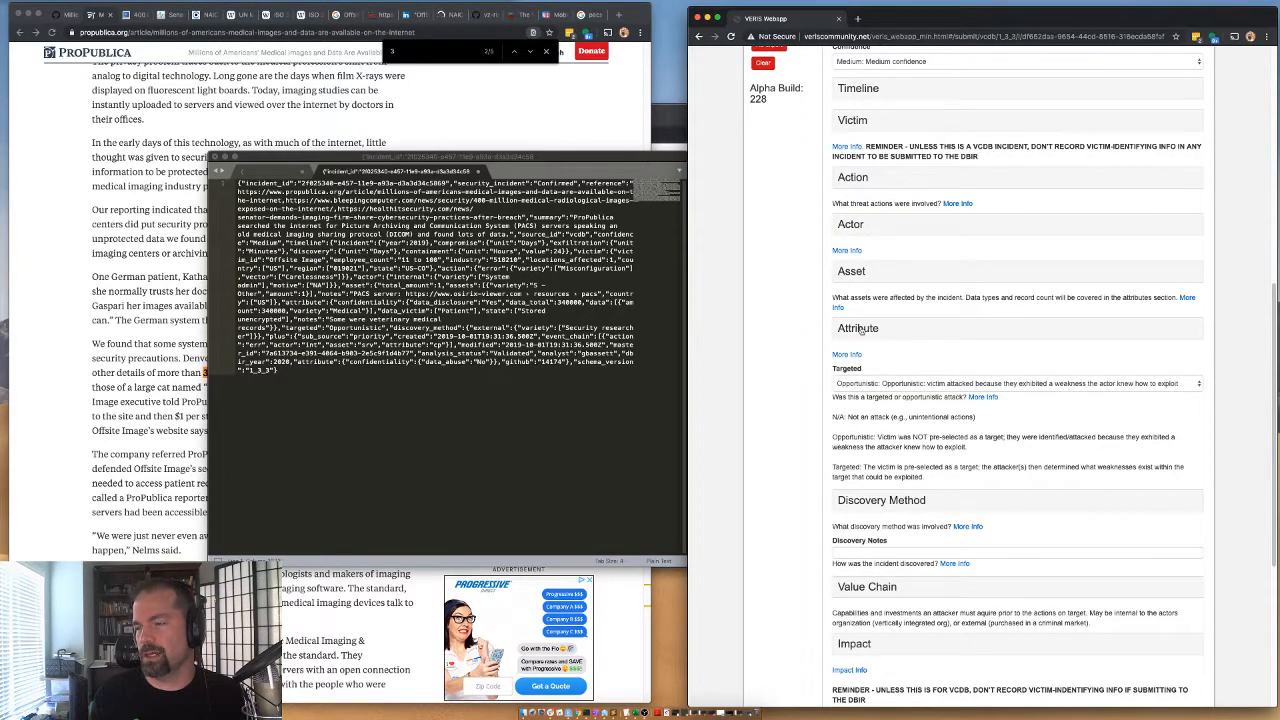
click(855, 272)
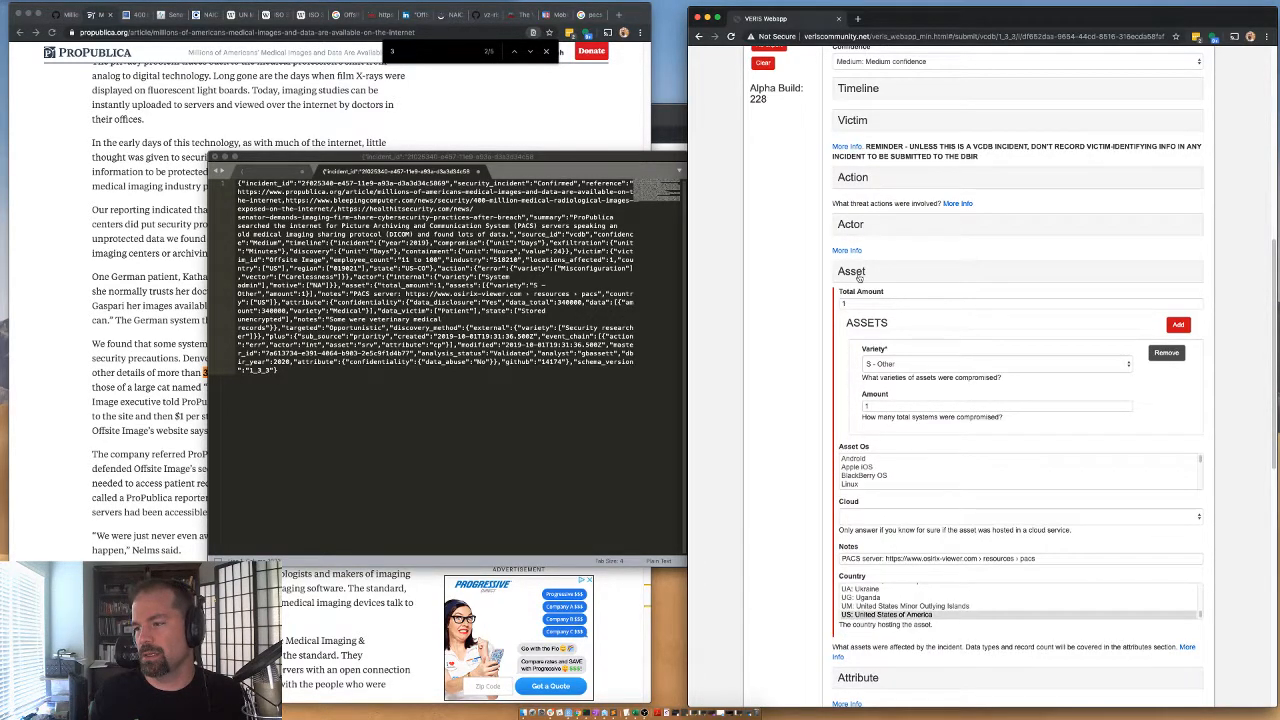
click(857, 274)
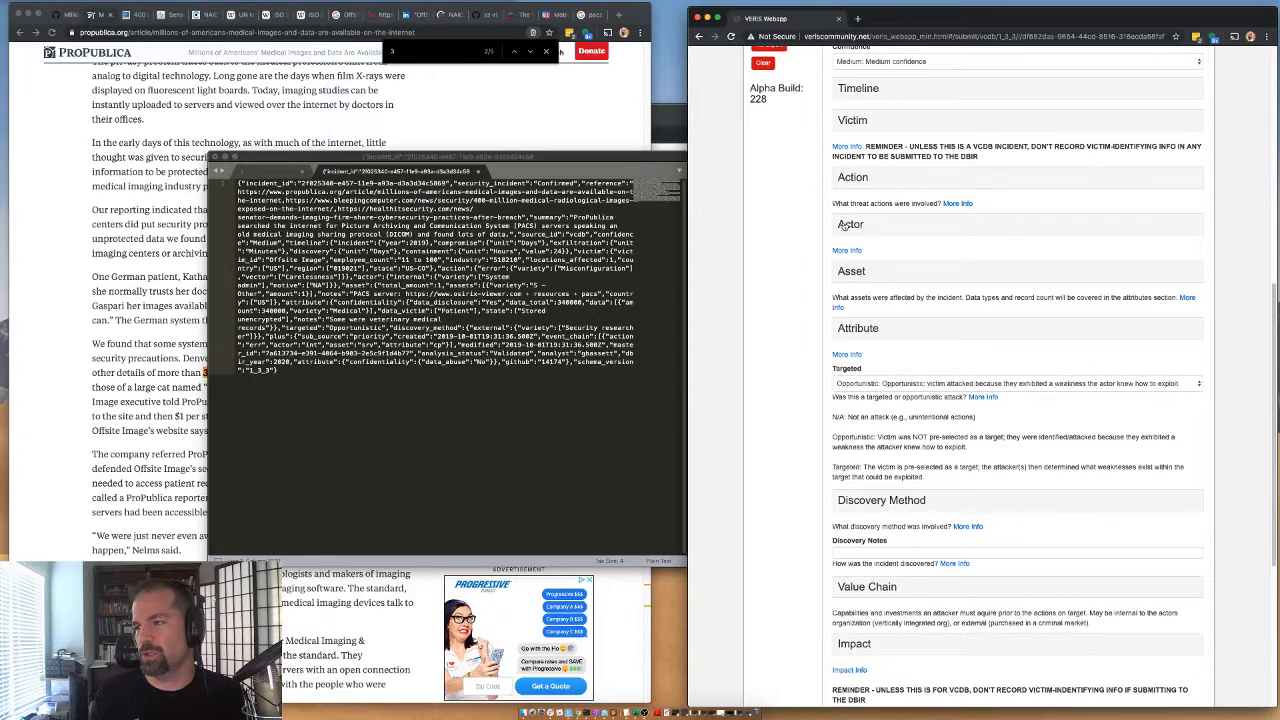
Set the Data Victim to Patient in the Attribute section's confidentiality details and save the record.
click(862, 331)
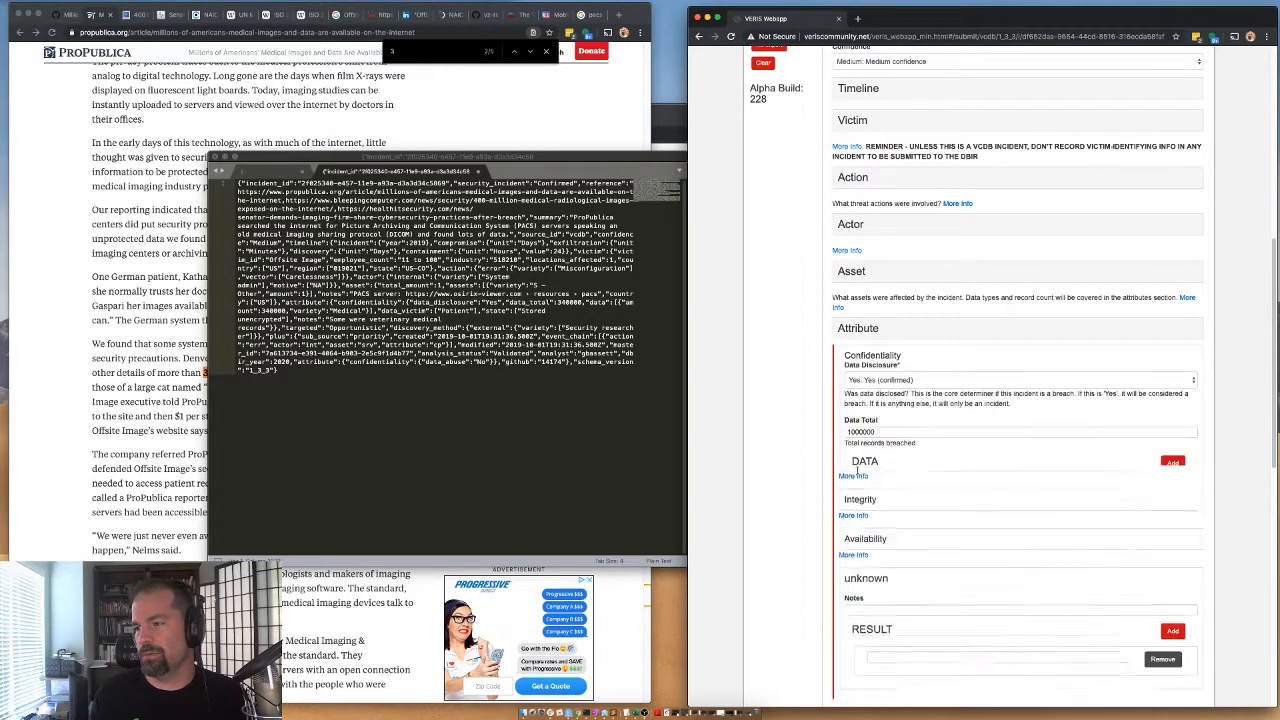
click(857, 468)
scroll(857, 610, down, 3)
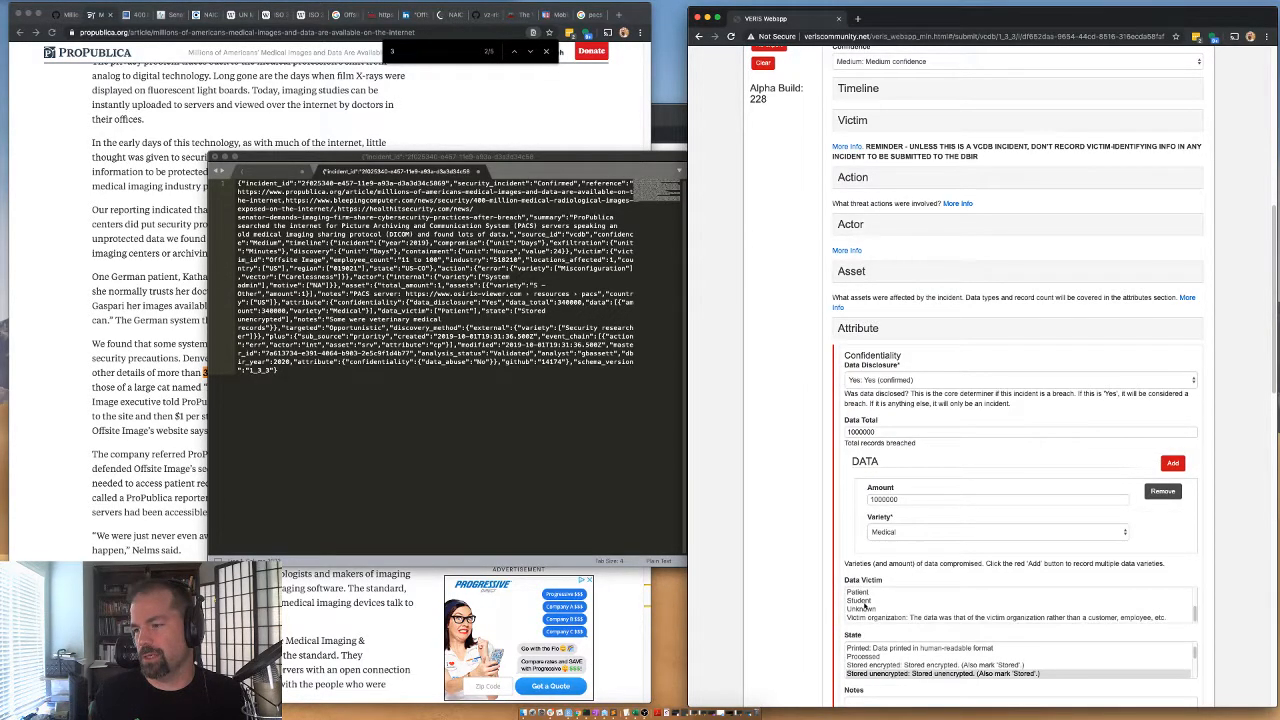
click(860, 592)
scroll(804, 598, down, 10)
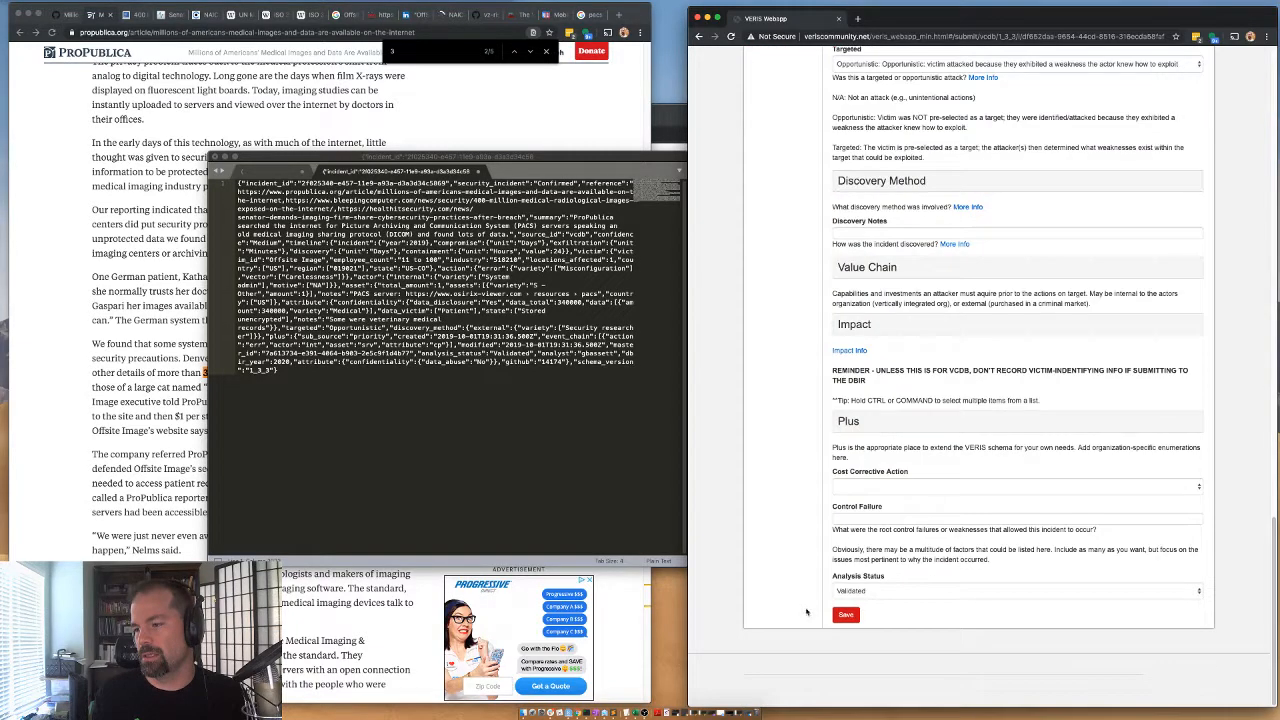
click(846, 614)
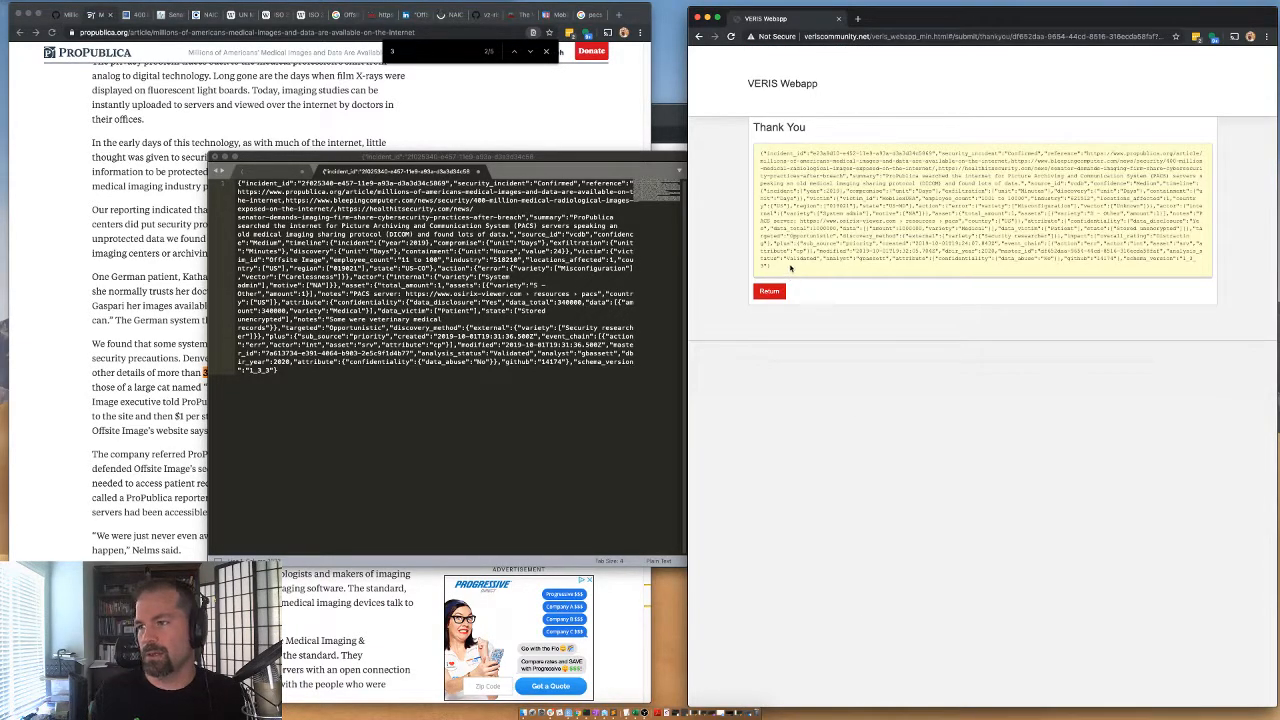
Copy the resubmitted record's JSON and replace the contents of the first text editor file with it.
drag(790, 267, 744, 155)
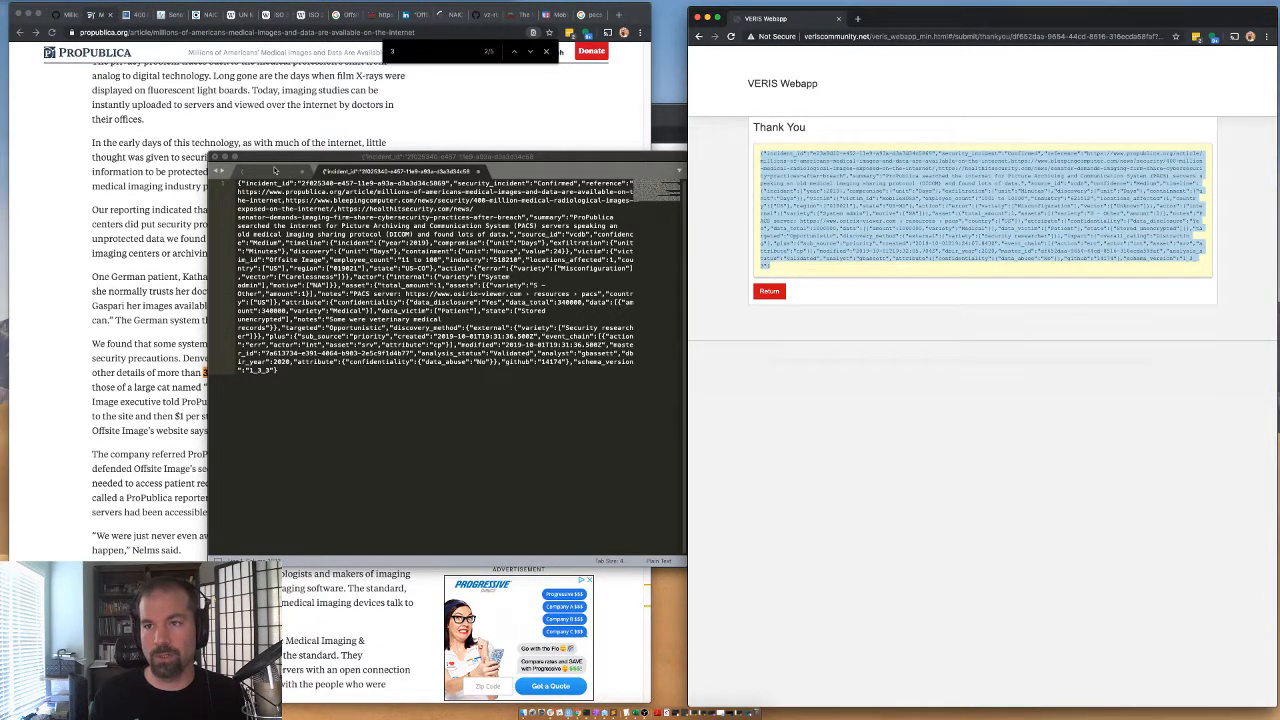
click(273, 171)
click(317, 262)
key(super+a)
key(super+v)
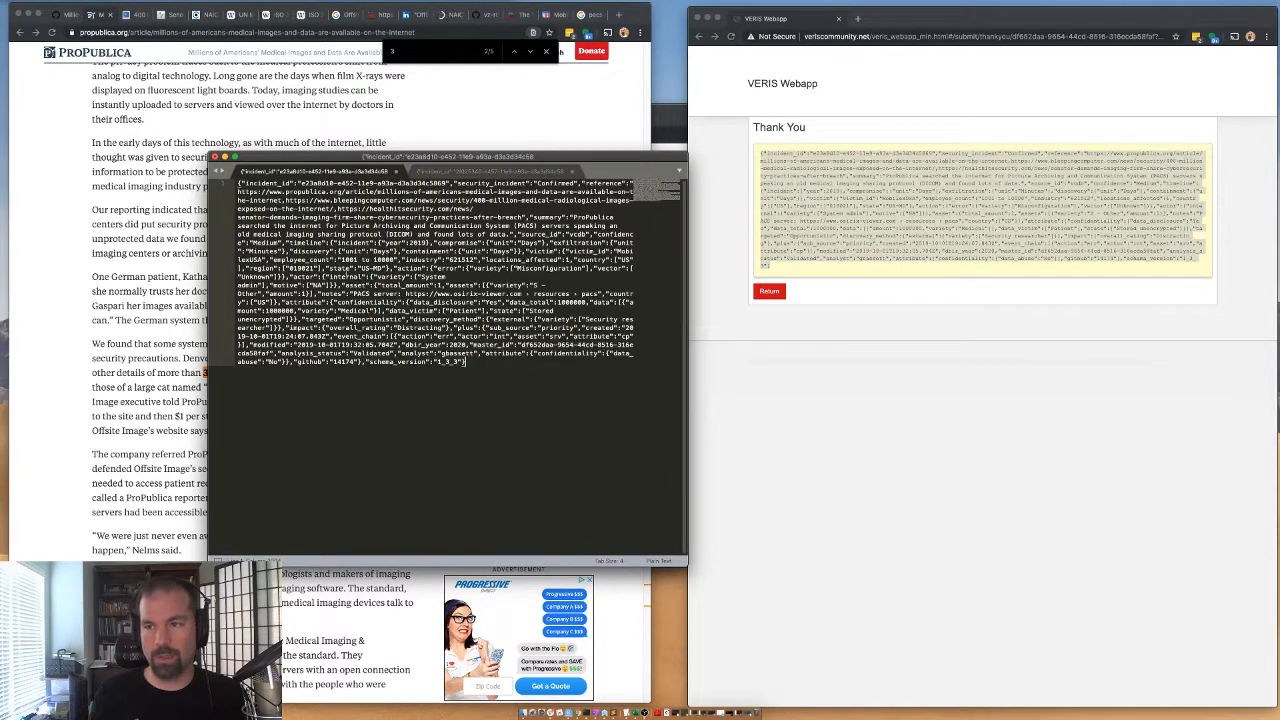
click(500, 175)
Go to GitHub issue #14174 and start a new comment with "Coded for".
click(157, 130)
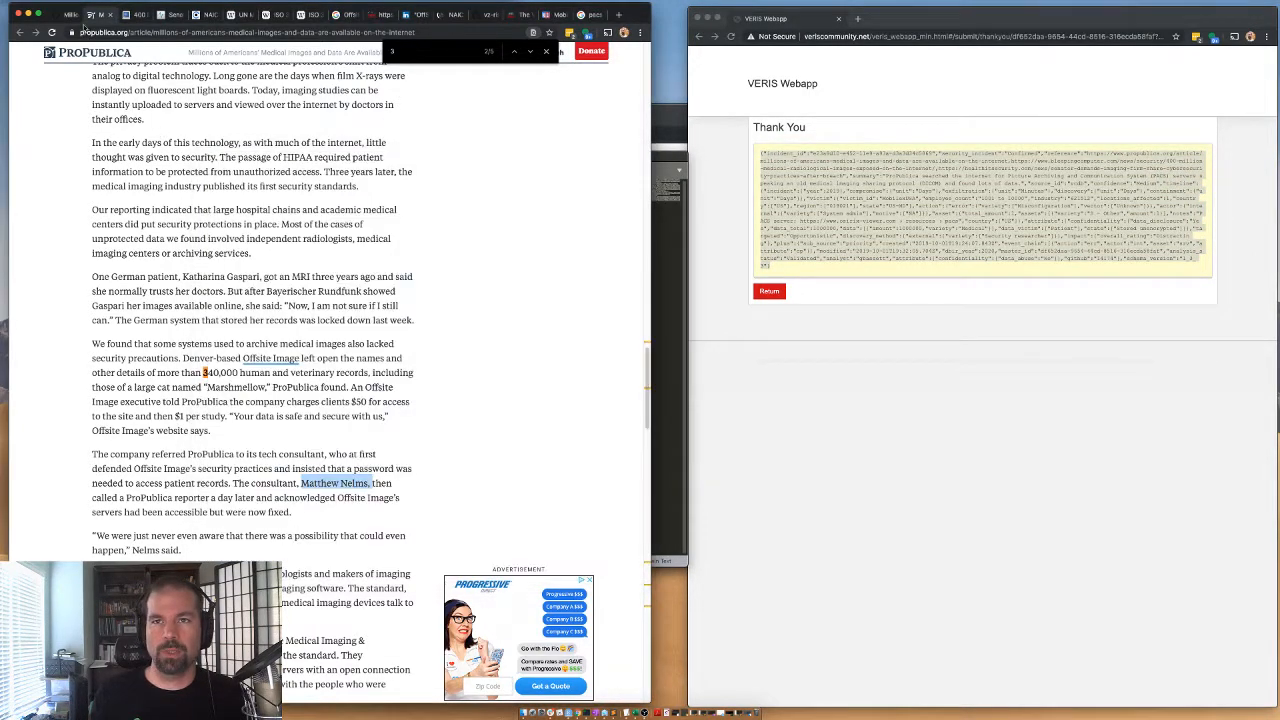
click(61, 15)
click(279, 556)
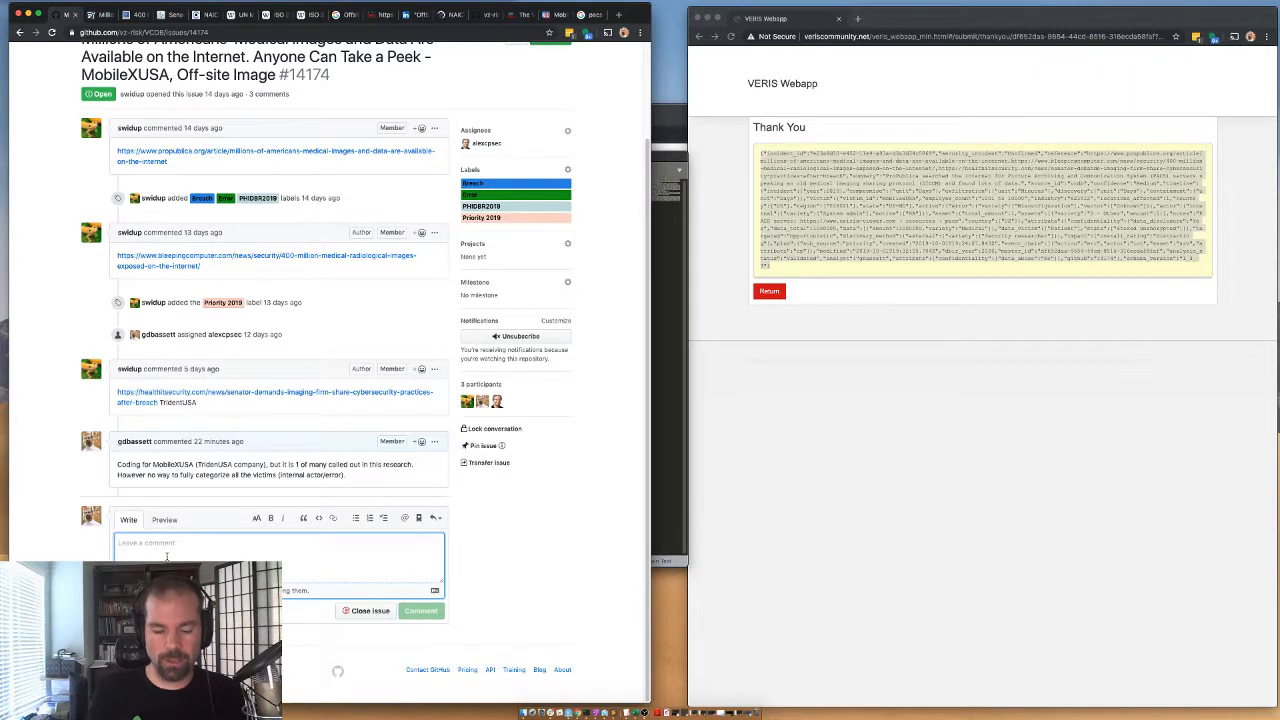
text(Coded for)
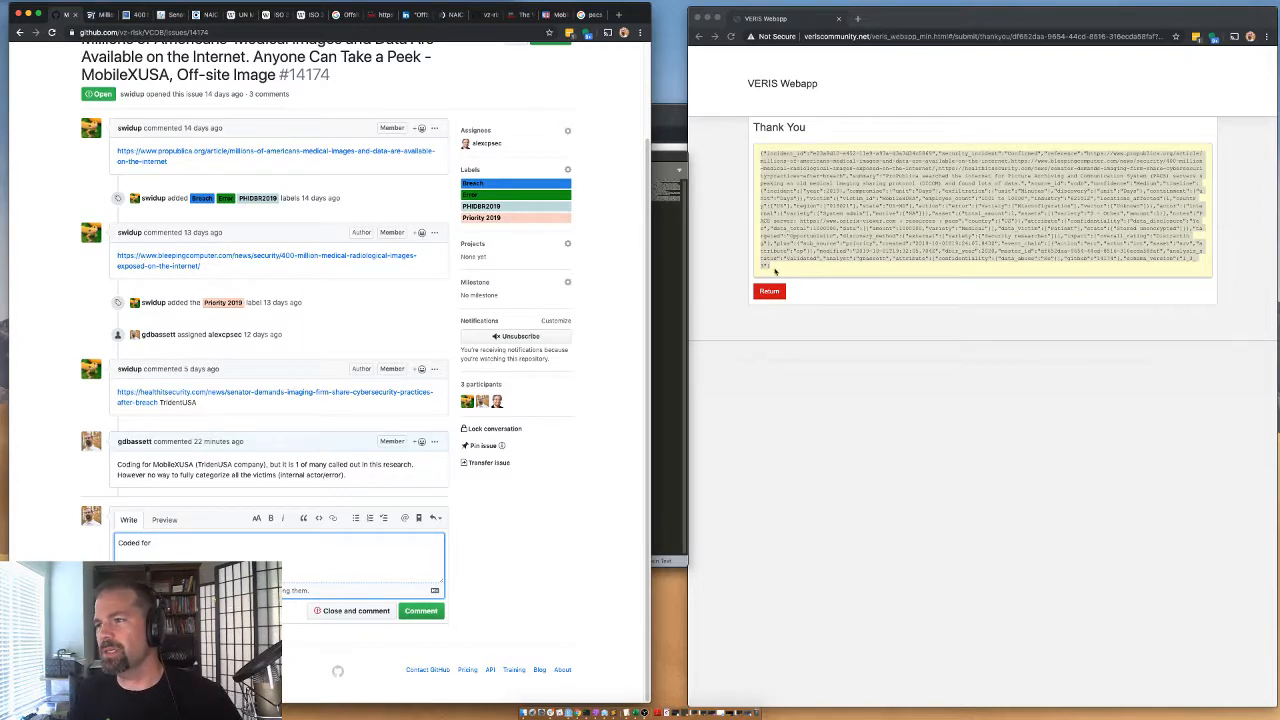
Return to the incident form, open the Offsite Image record and select the Victim Id in its Victim section.
click(769, 291)
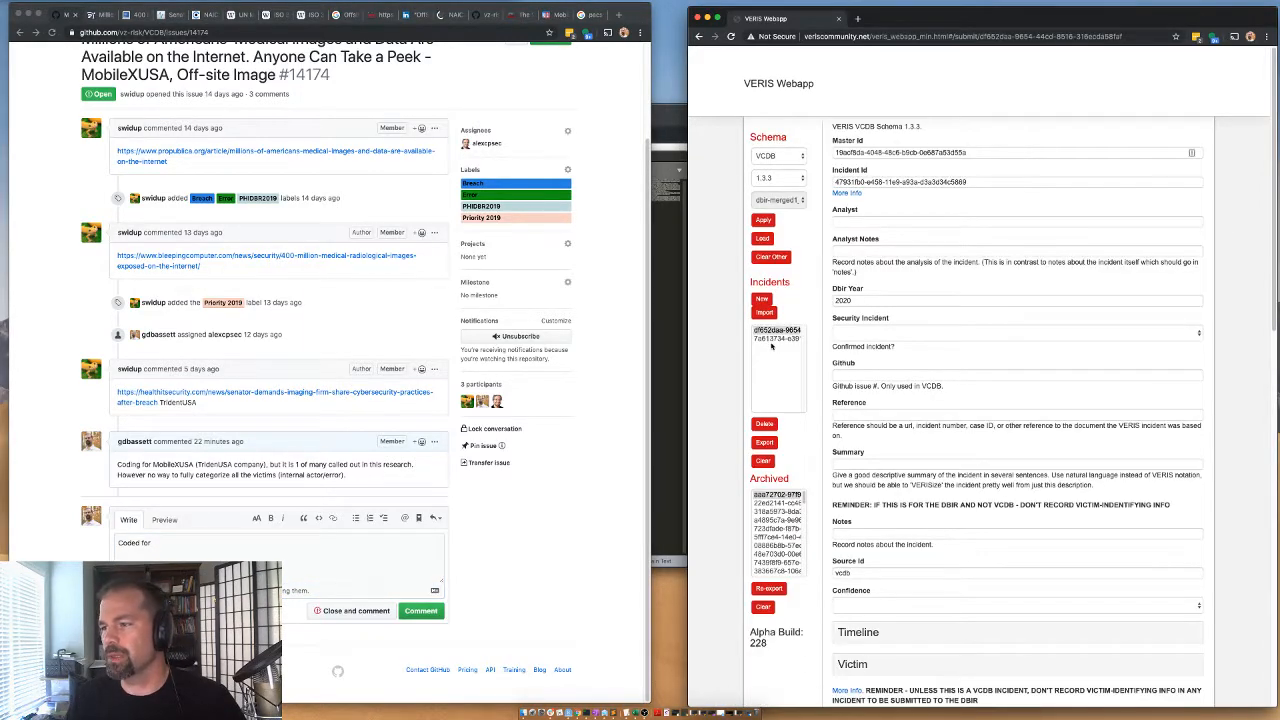
click(776, 337)
scroll(826, 481, down, 1)
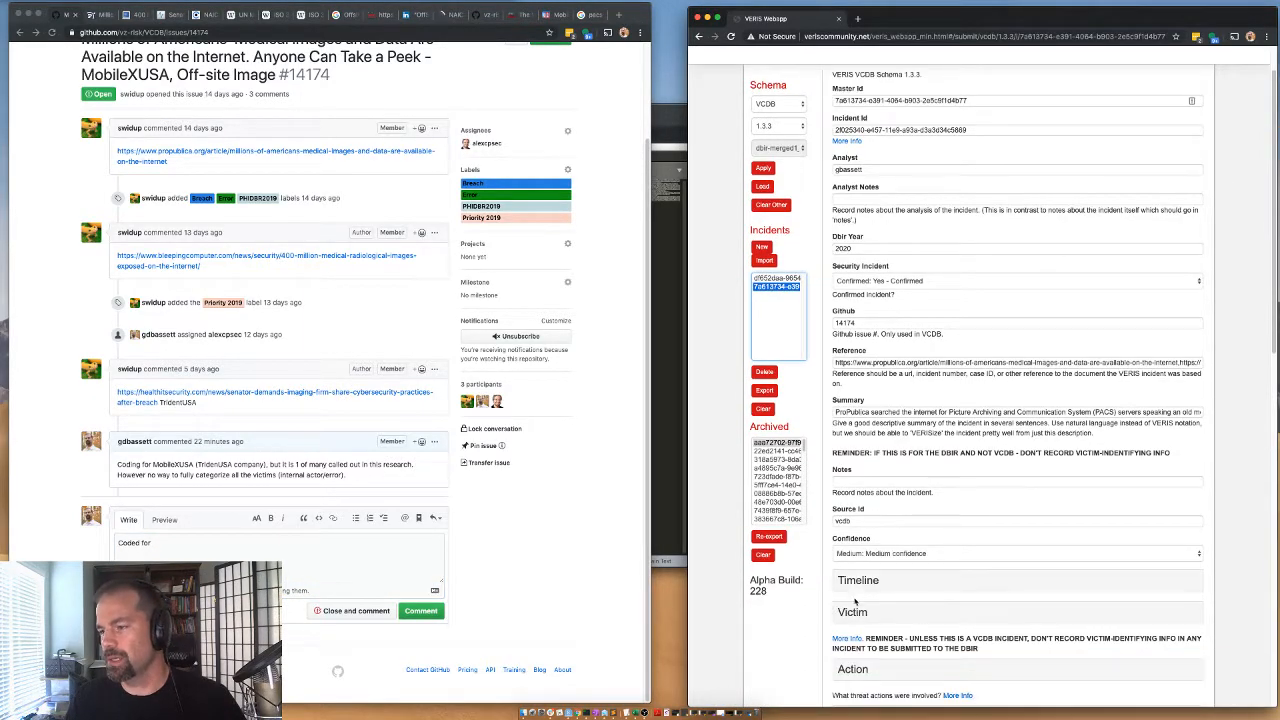
click(855, 605)
scroll(877, 549, down, 3)
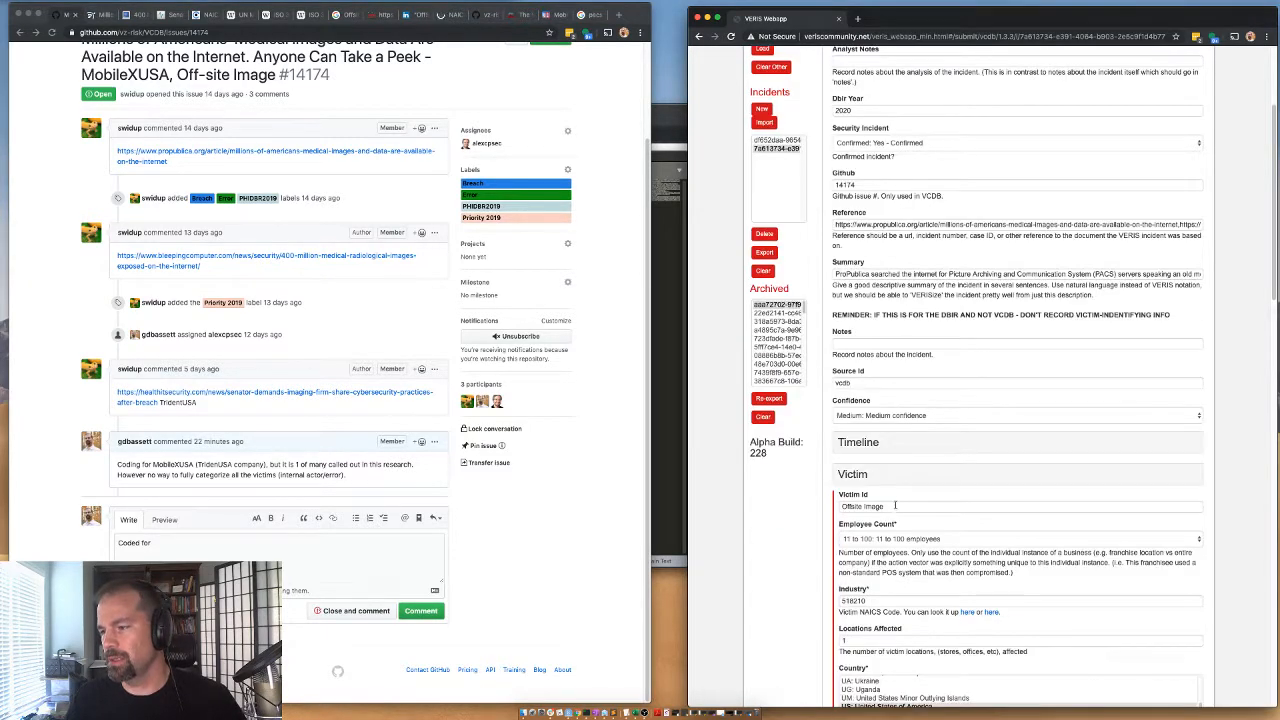
drag(895, 505, 838, 506)
Replace the Victim Id with "OffSite Image Management, Inc" copied from the Google results and save the record.
click(352, 16)
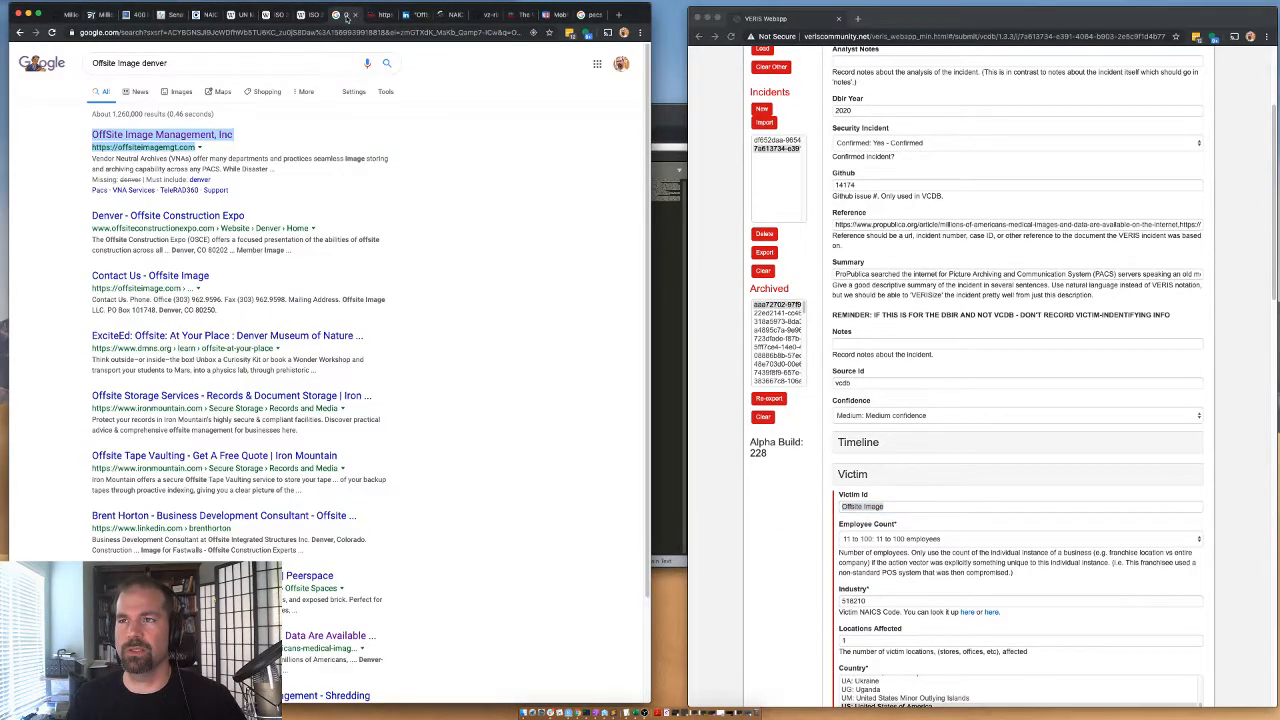
drag(240, 139, 95, 134)
key(super+c)
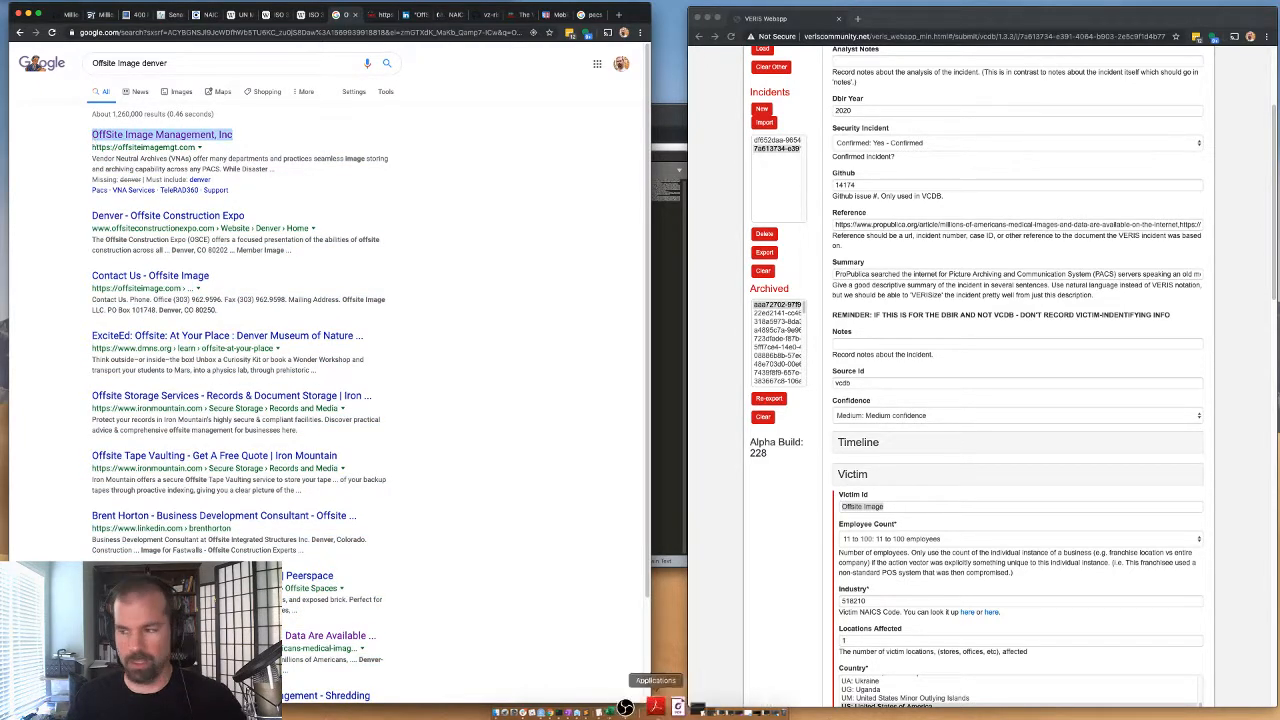
click(845, 511)
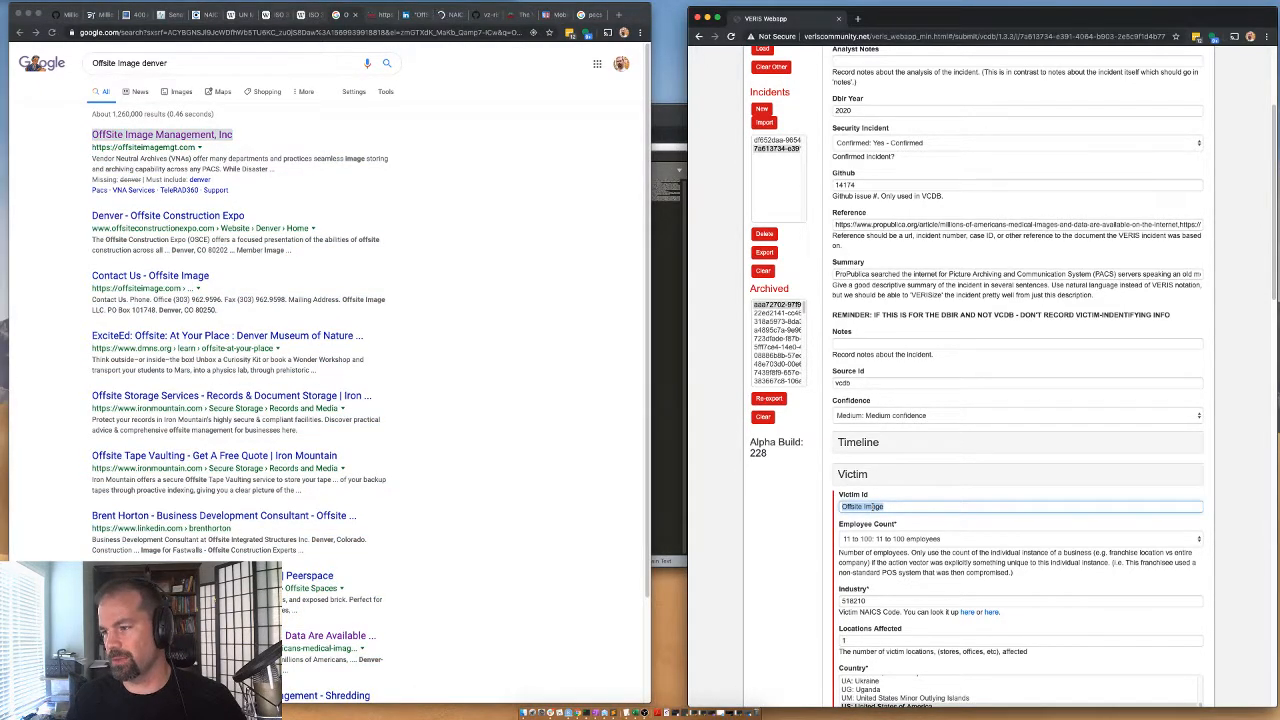
key(super+v)
drag(944, 506, 821, 507)
key(super+c)
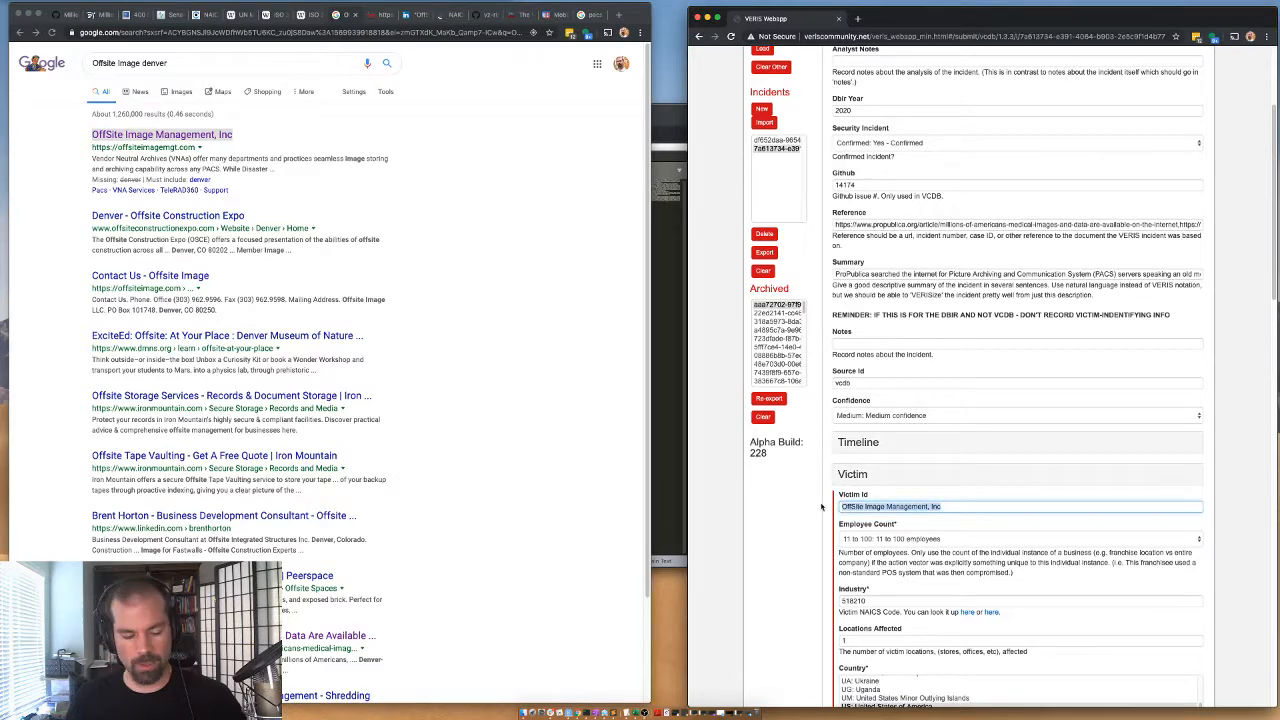
scroll(821, 507, down, 15)
click(845, 615)
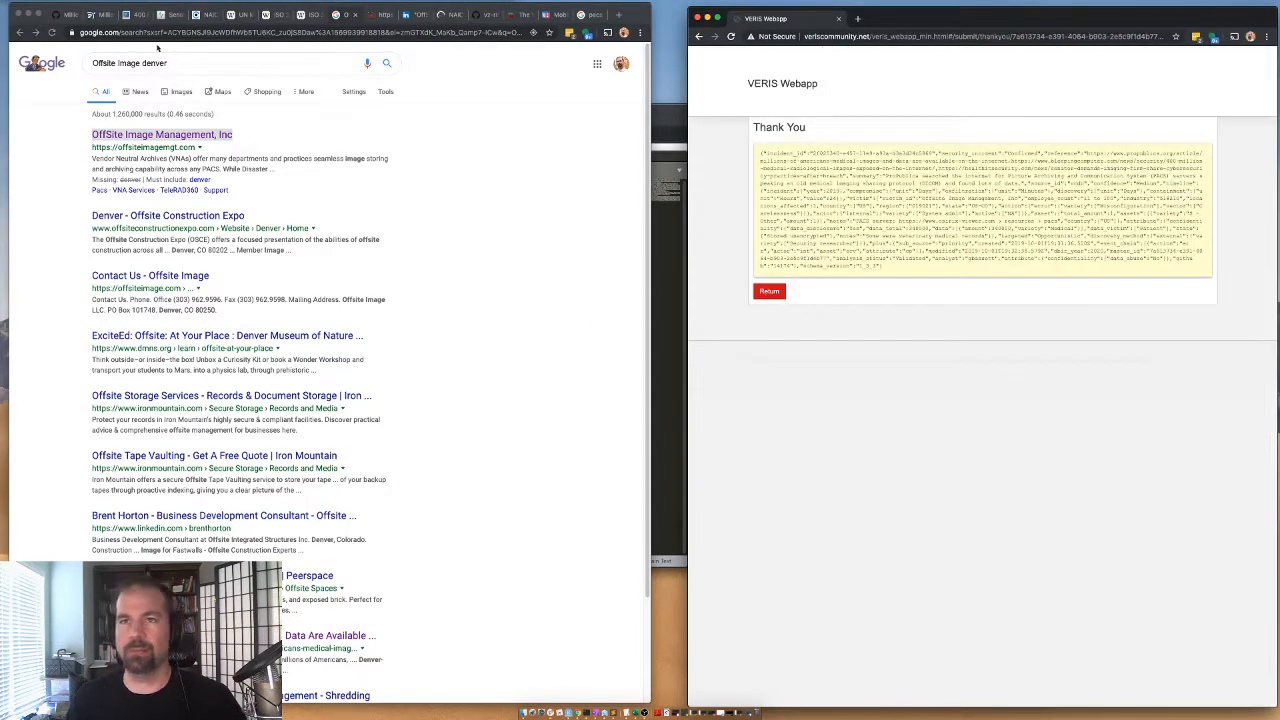
Complete the issue comment as "Coded for OffSite Image Management, Inc mentioned in the article as well." and post it.
click(67, 14)
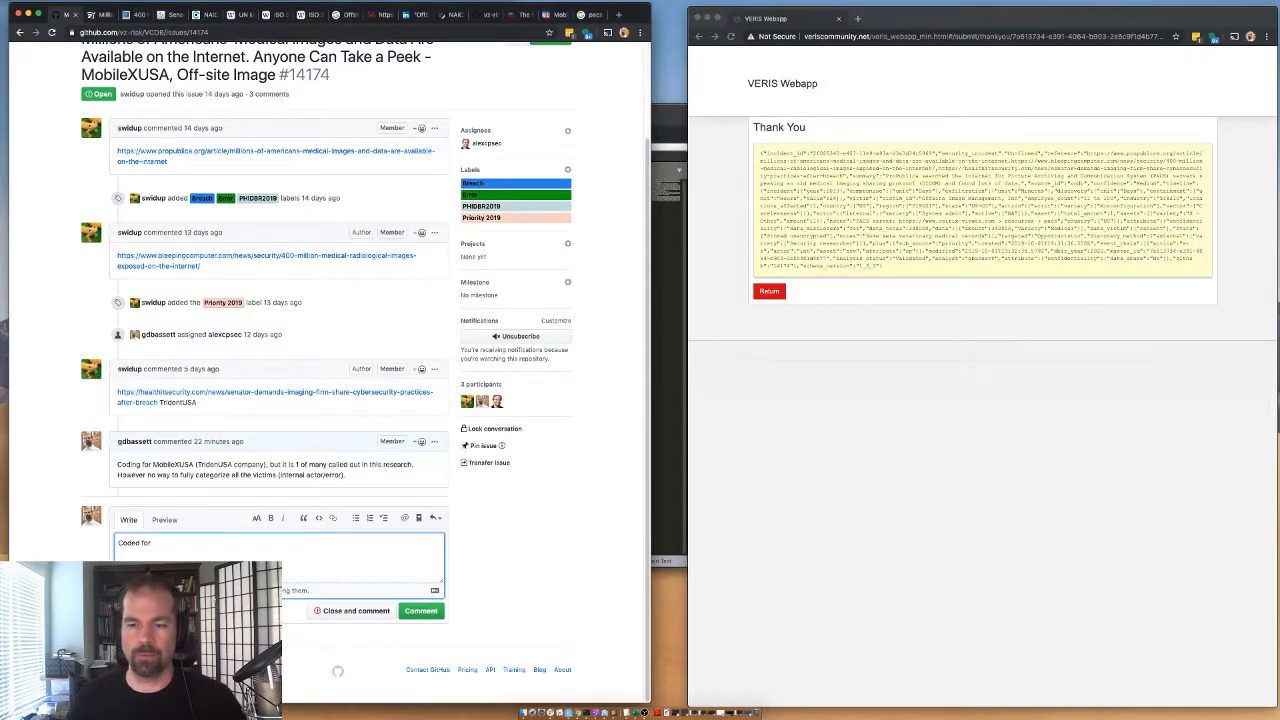
key(super+v)
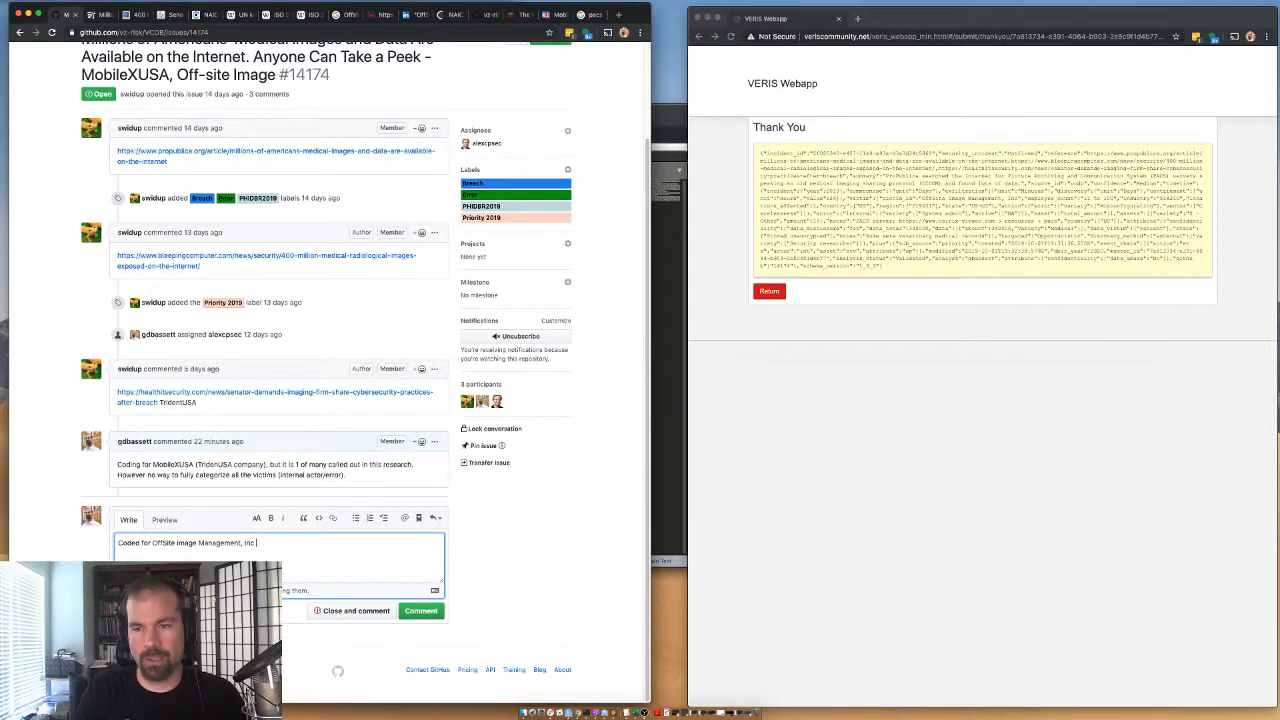
text(mentioned int en artcile as well.)
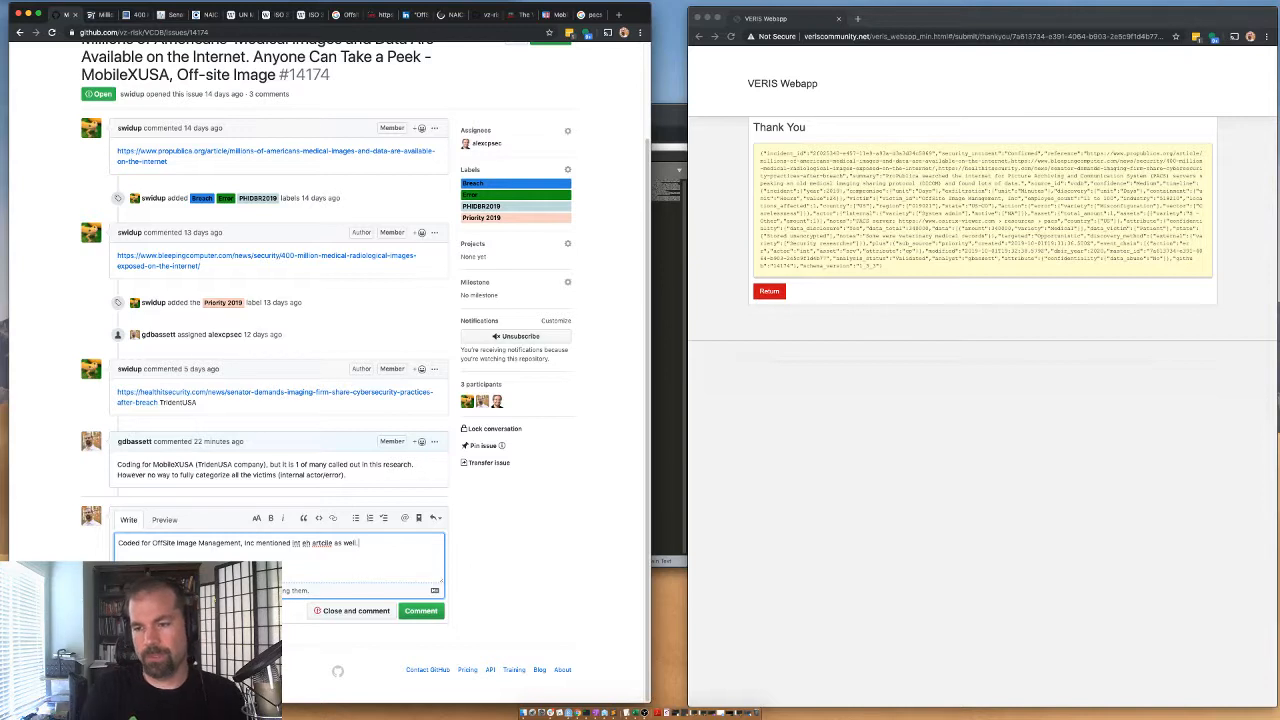
right_click(322, 543)
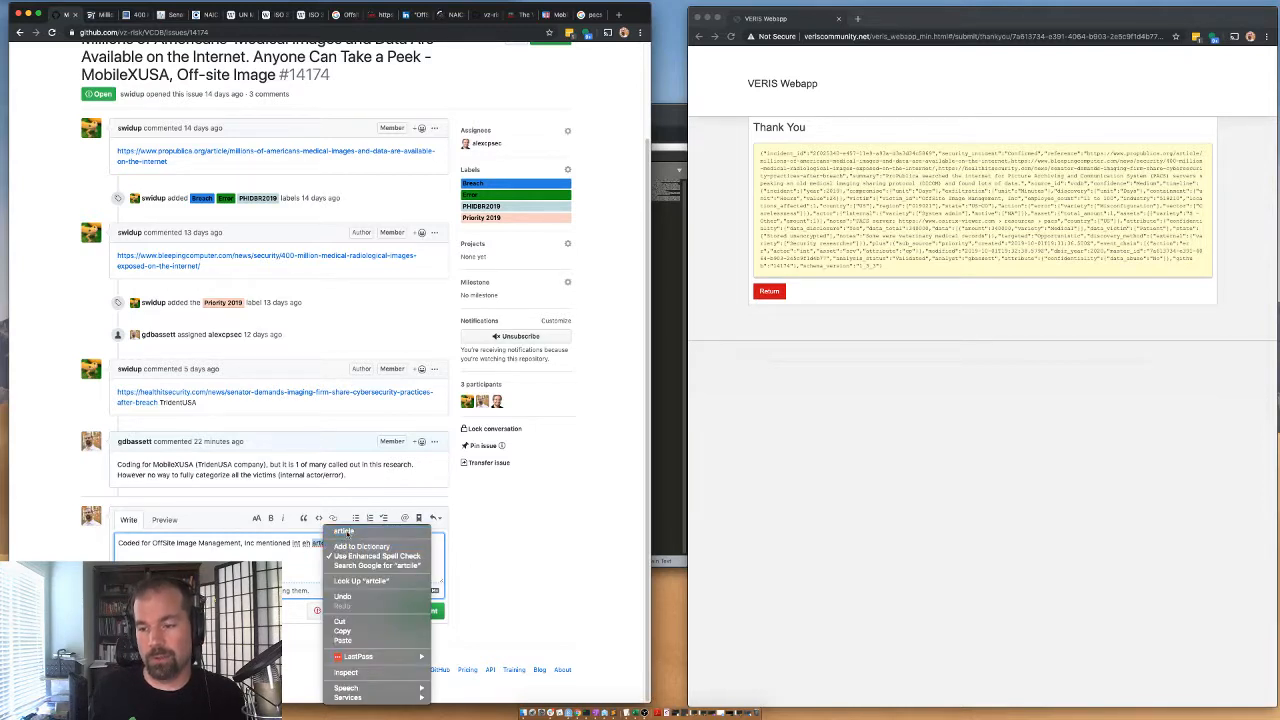
click(345, 532)
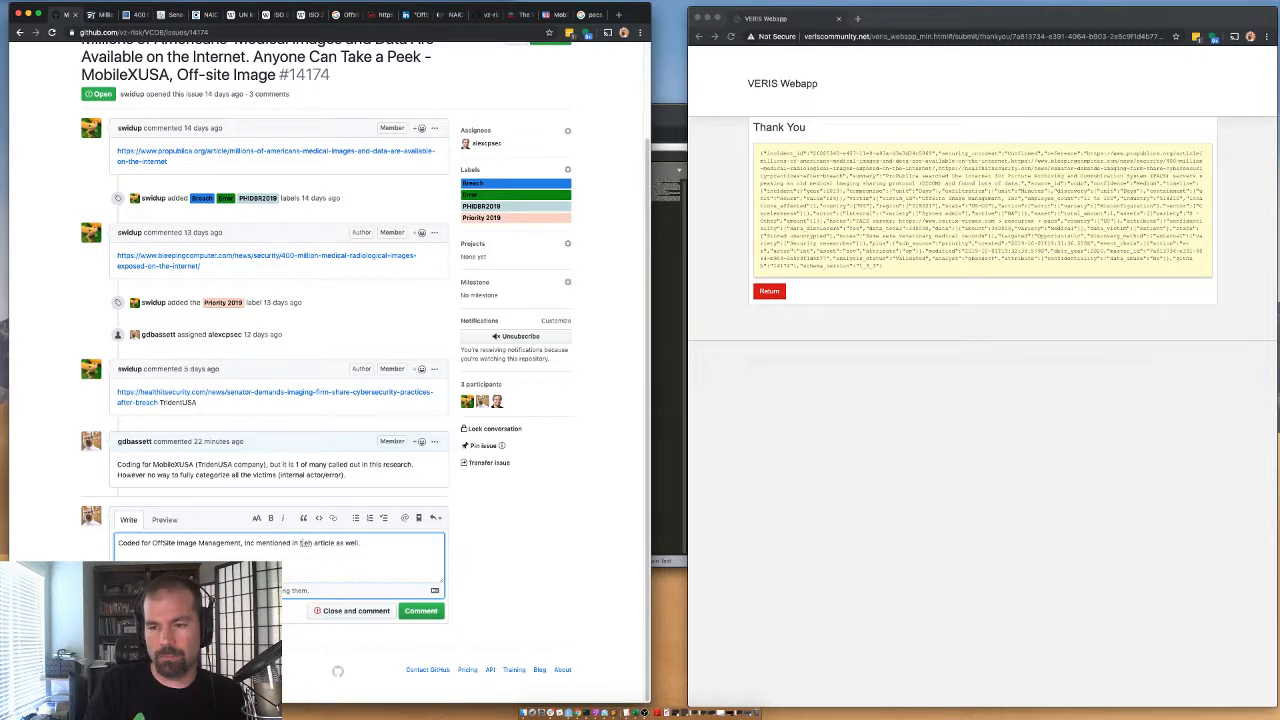
text(the)
click(428, 613)
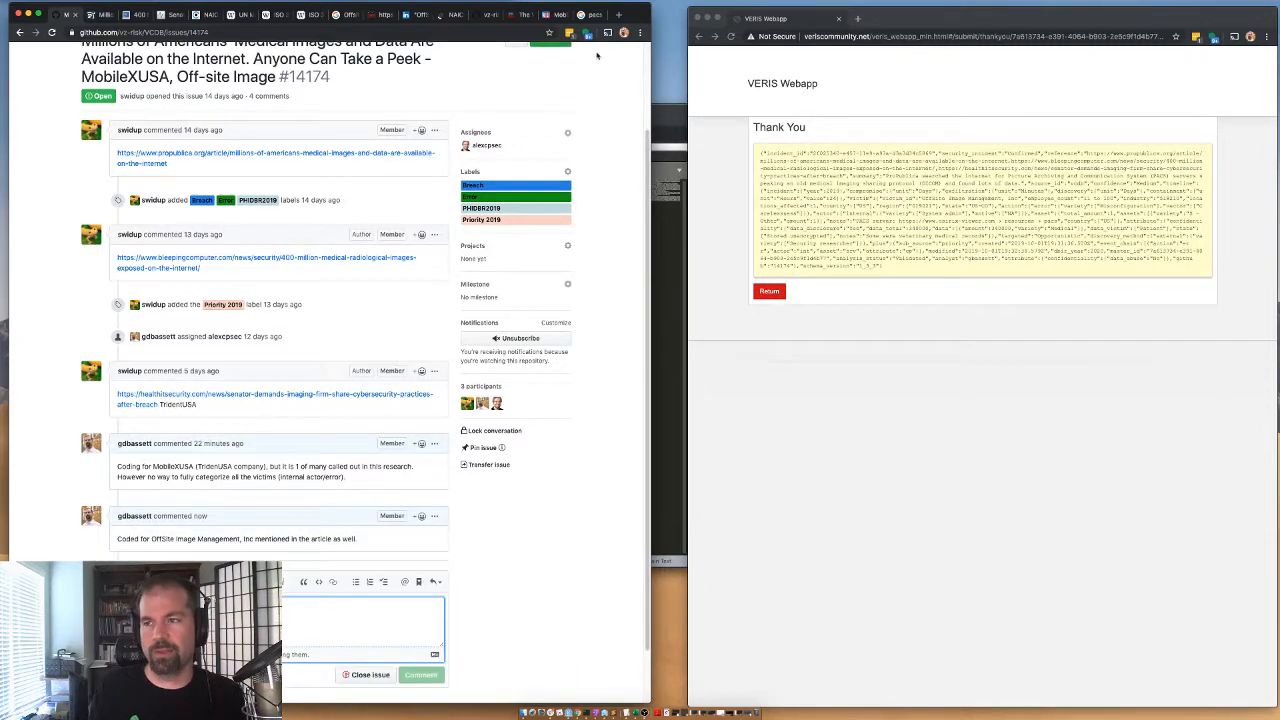
Copy the updated Offsite Image record's JSON, return to the form and overwrite the second text editor file with it.
drag(875, 277, 758, 153)
click(772, 293)
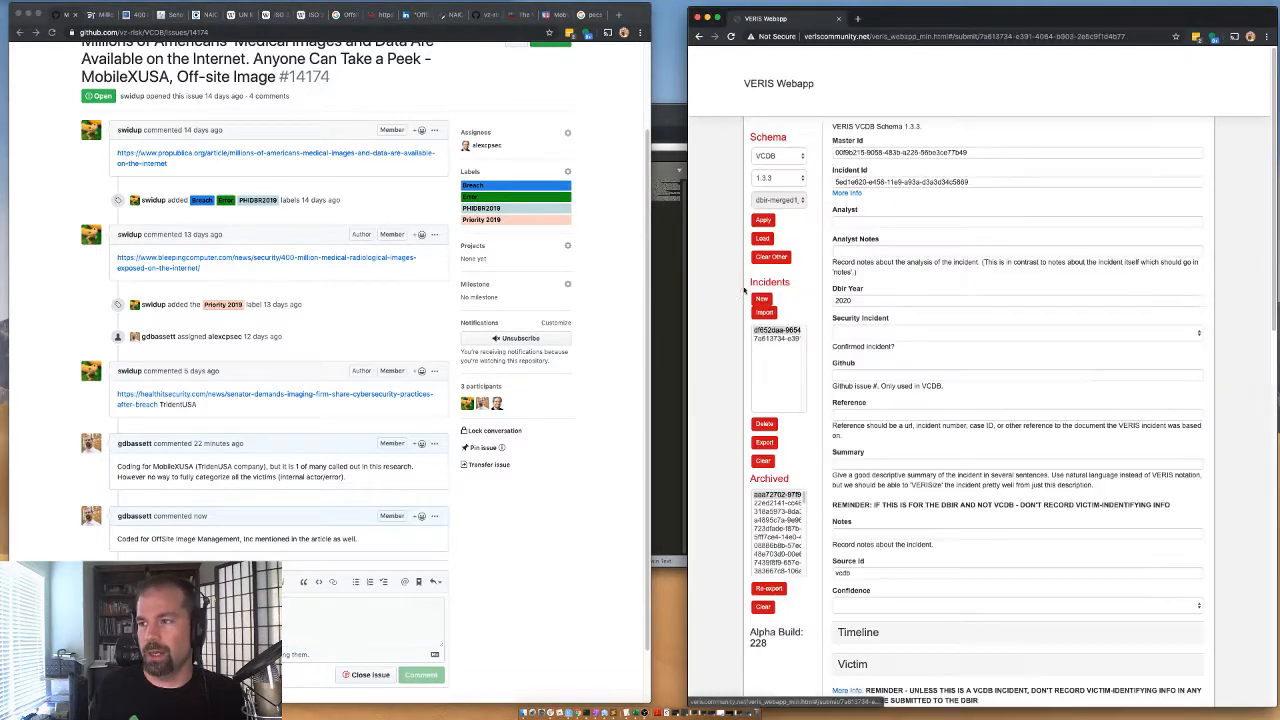
click(673, 249)
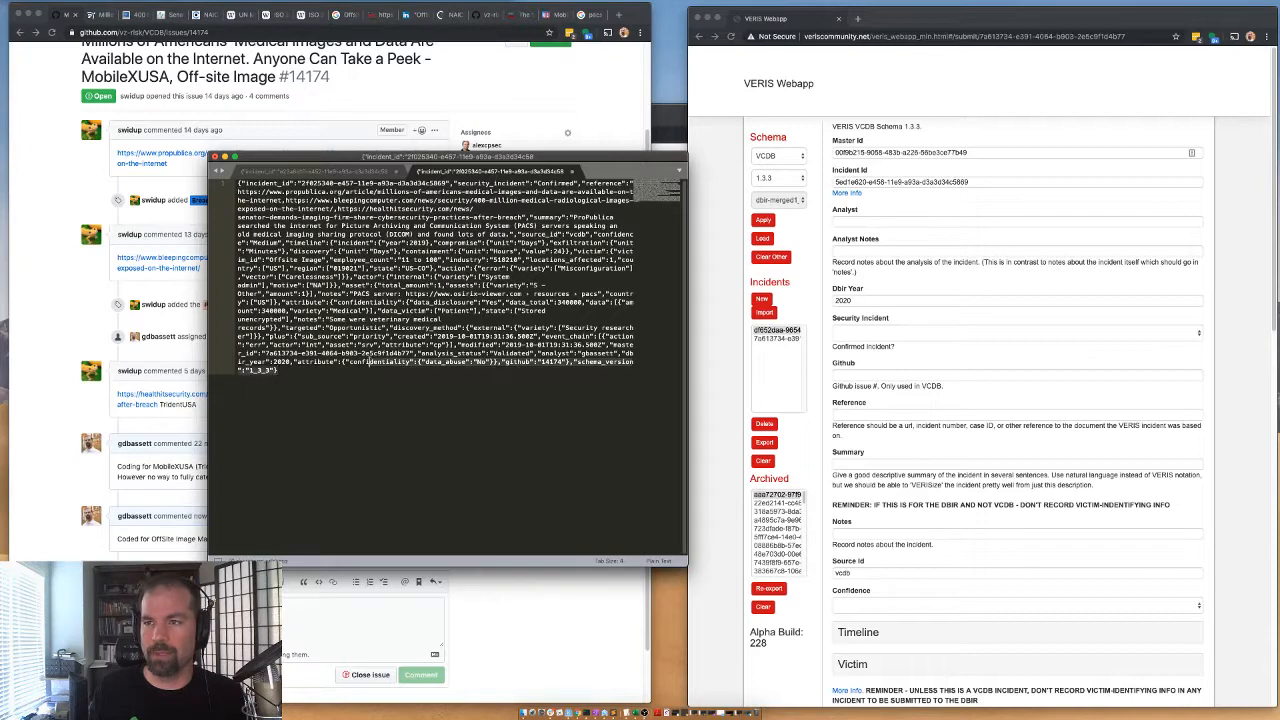
key(super+a)
key(super+v)
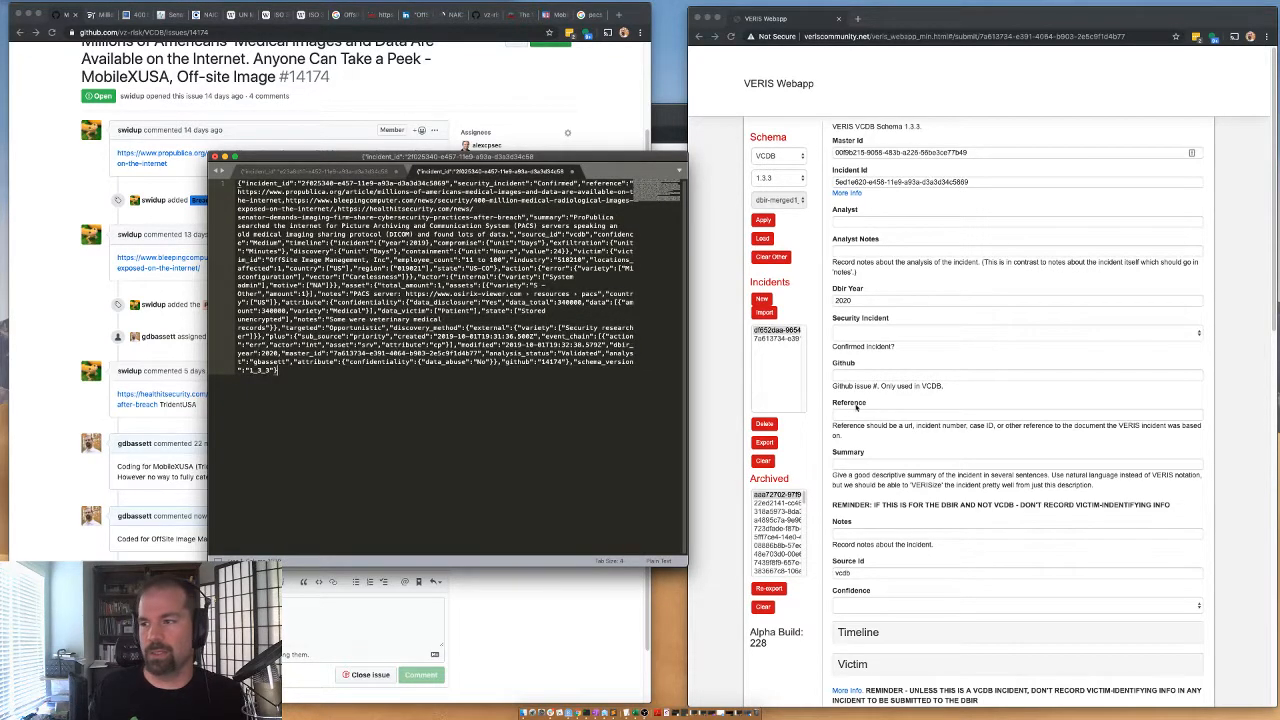
Return to GitHub issue #14174 and replace its current assignee with the member who opened the issue.
click(183, 351)
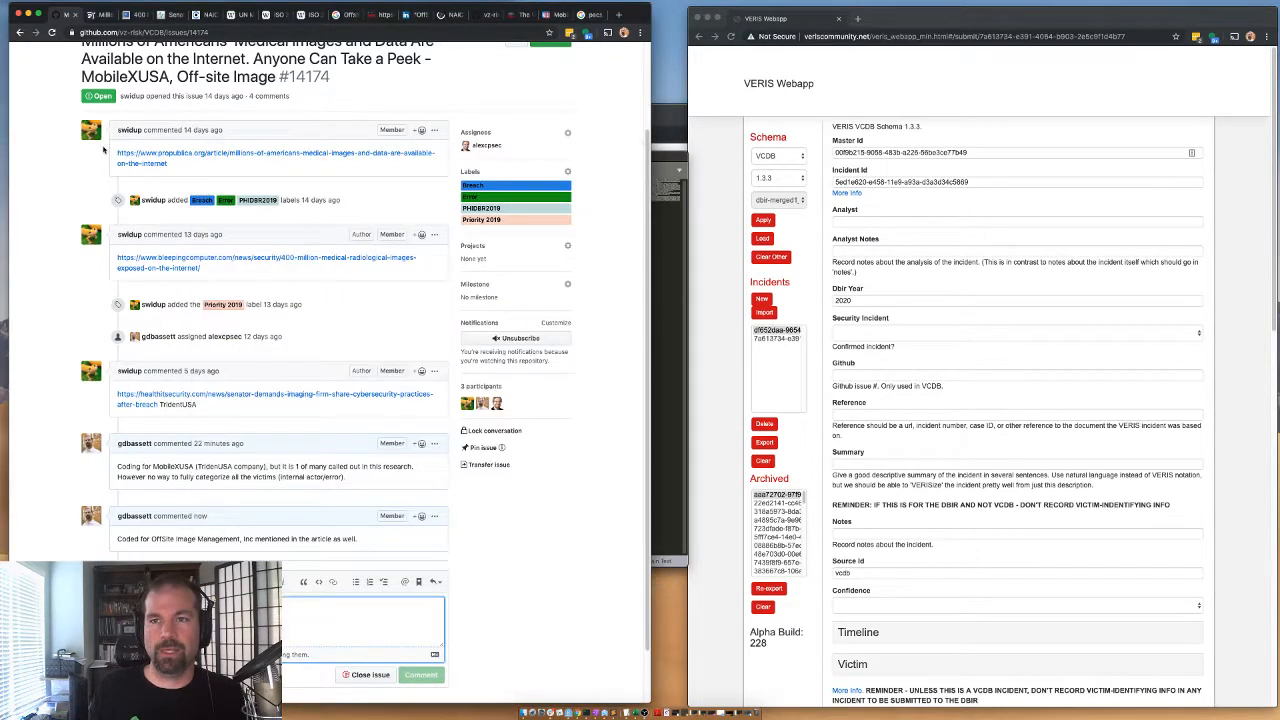
scroll(106, 236, up, 3)
click(567, 241)
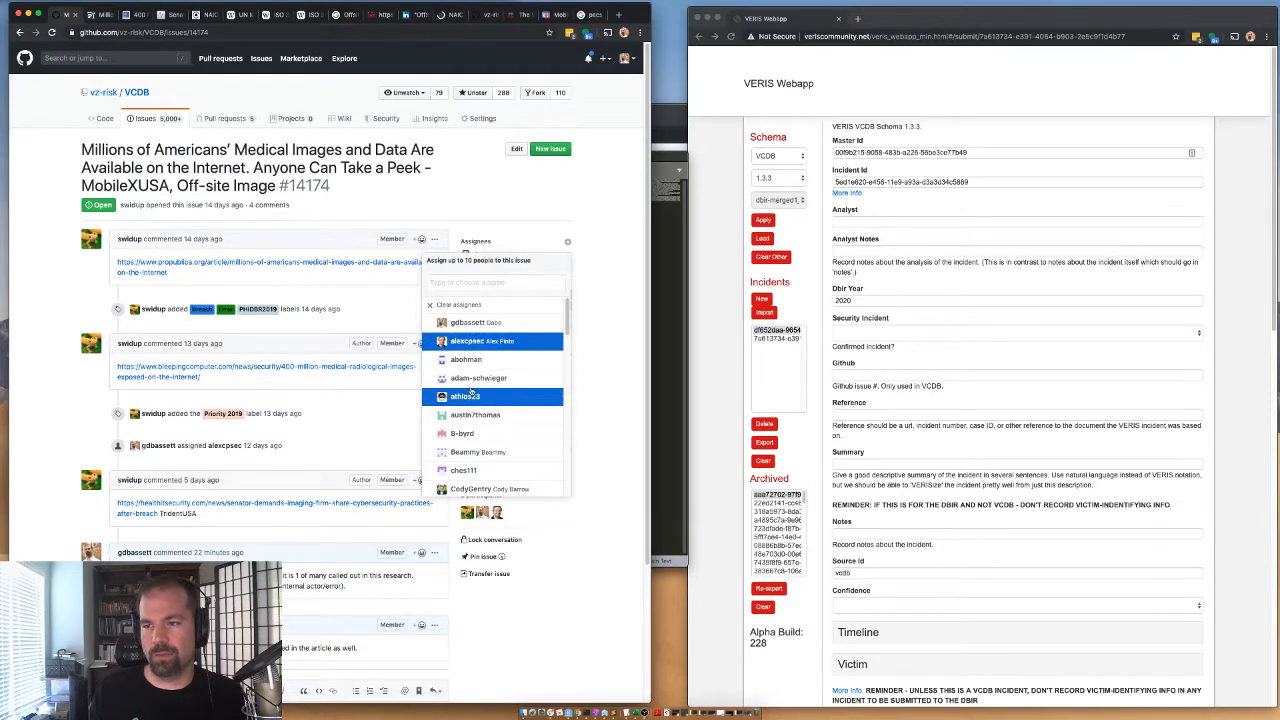
scroll(494, 405, down, 5)
scroll(494, 410, down, 5)
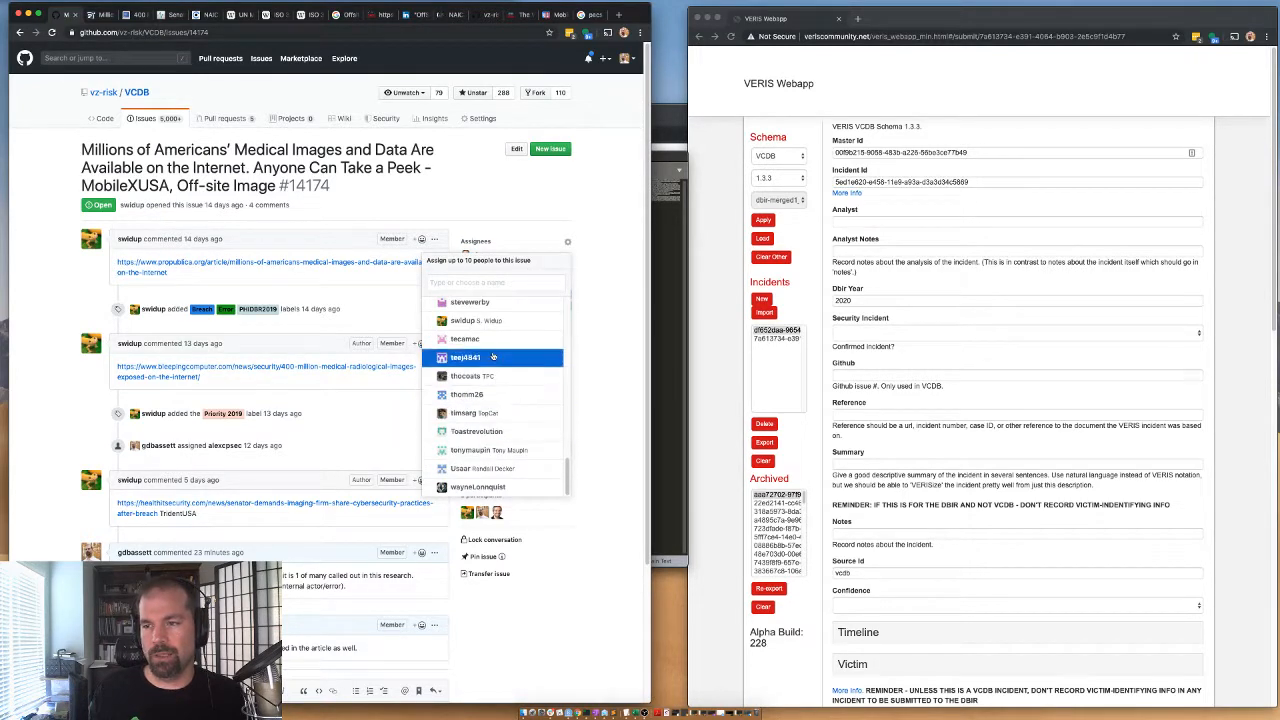
click(80, 276)
scroll(74, 400, down, 3)
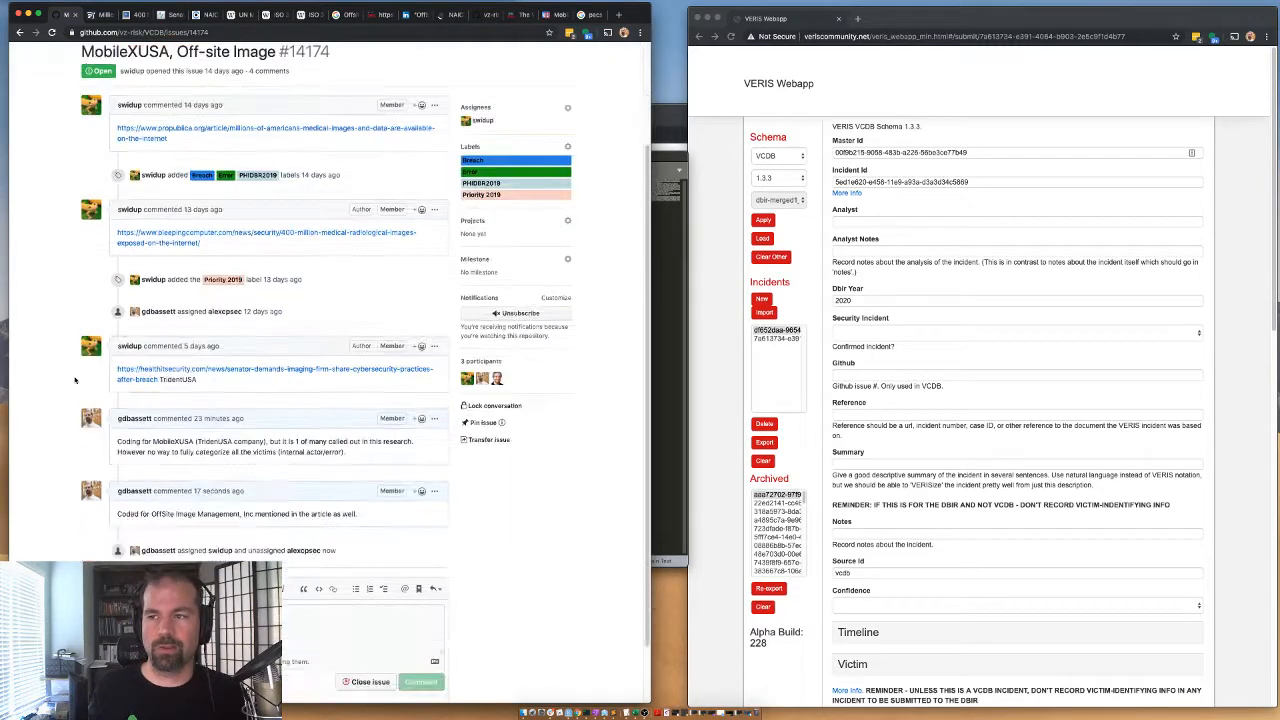
Go to the VCDB repository's issue list and filter it to open issues assigned to the former assignee of #14174.
scroll(74, 378, up, 3)
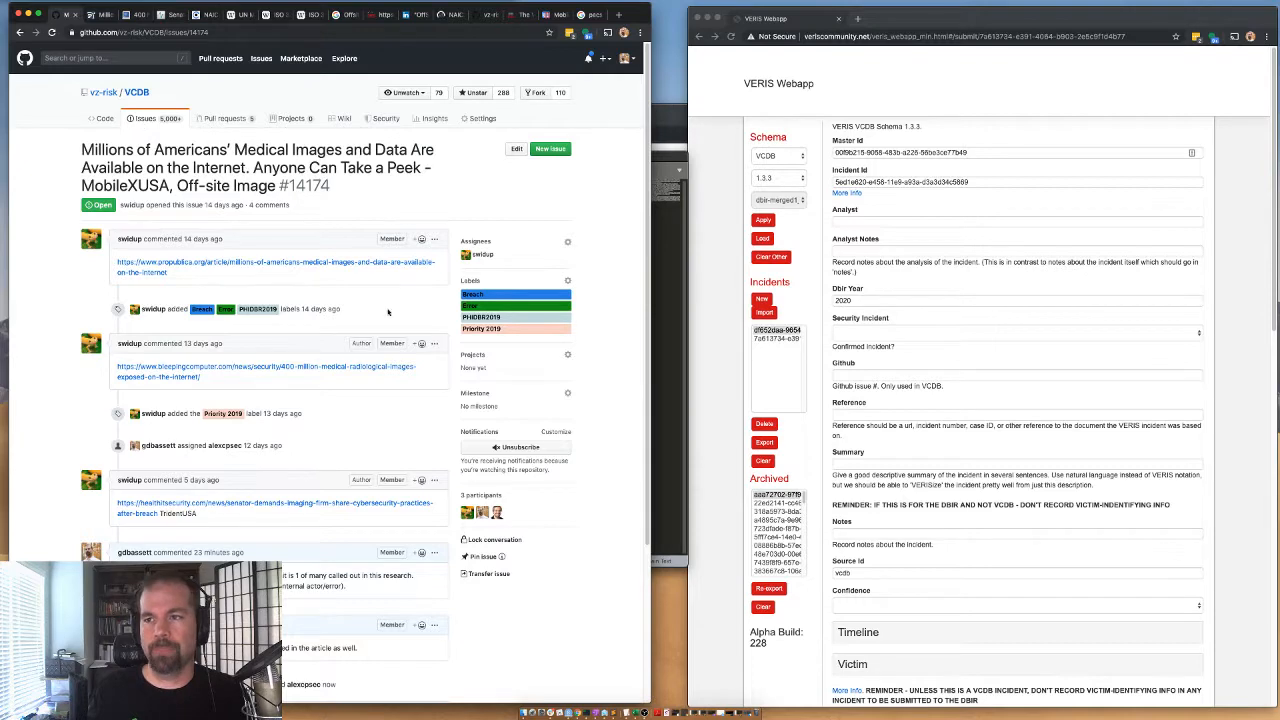
click(148, 118)
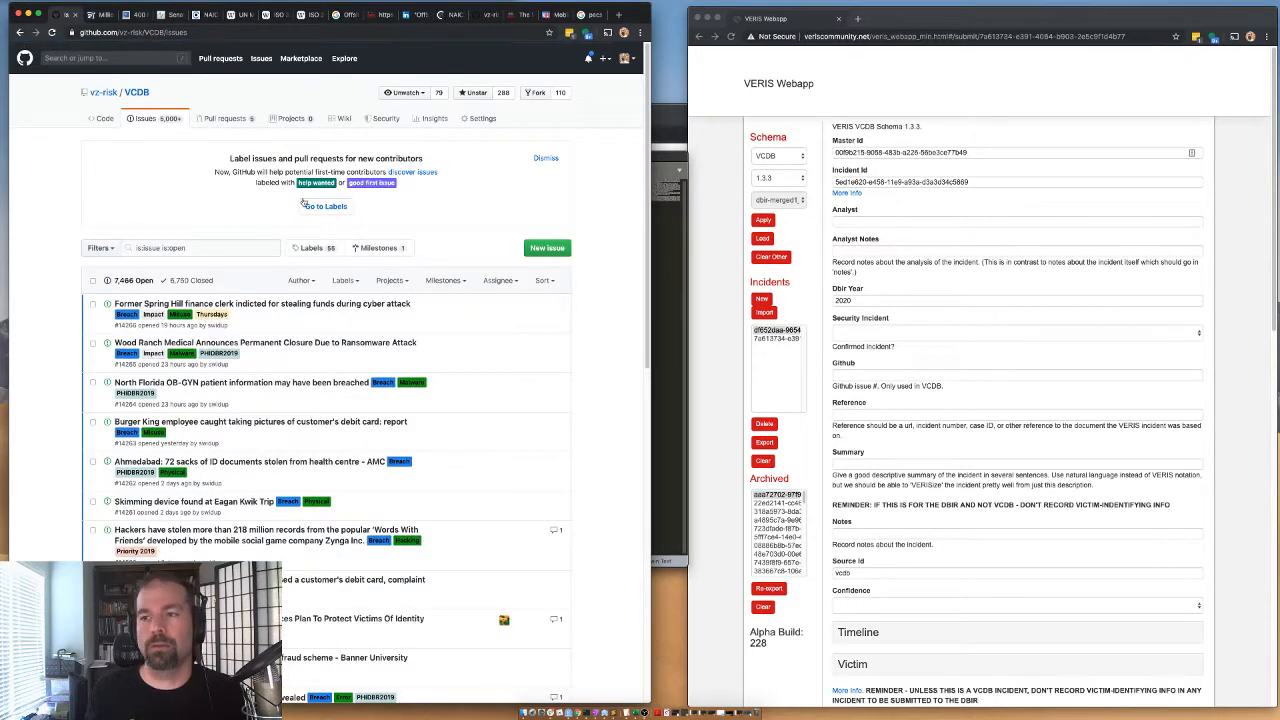
click(499, 280)
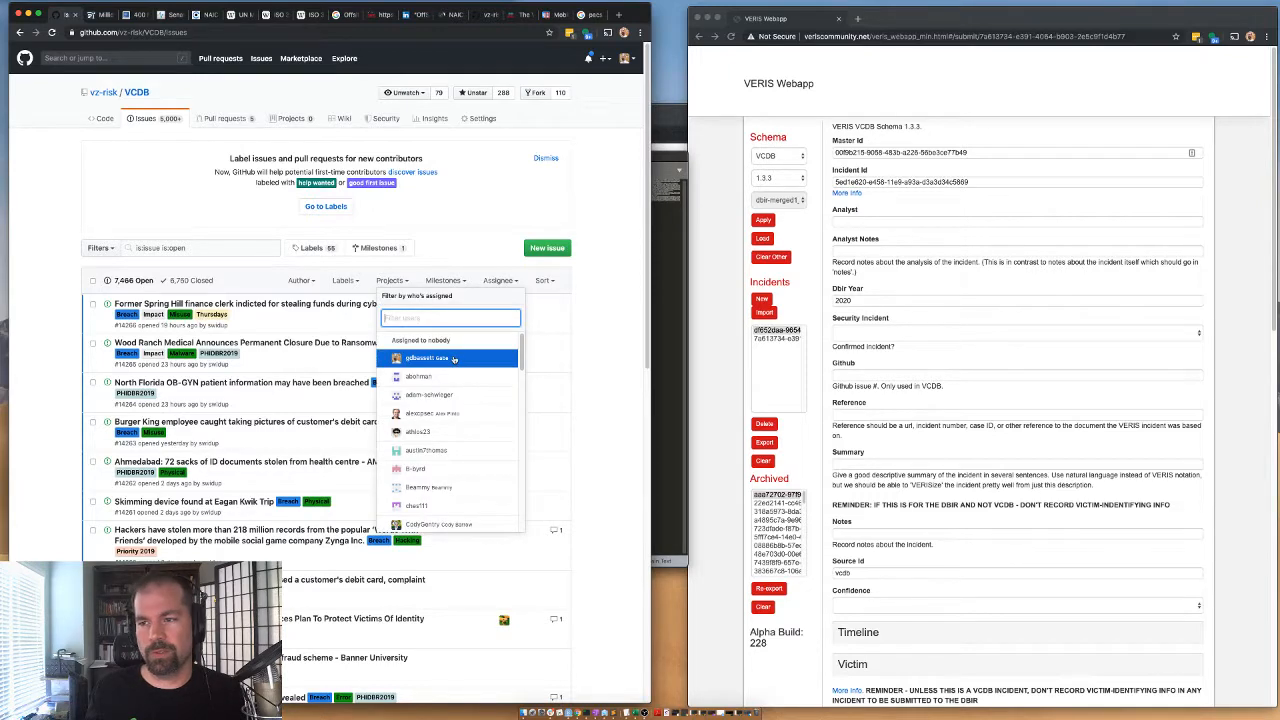
click(449, 414)
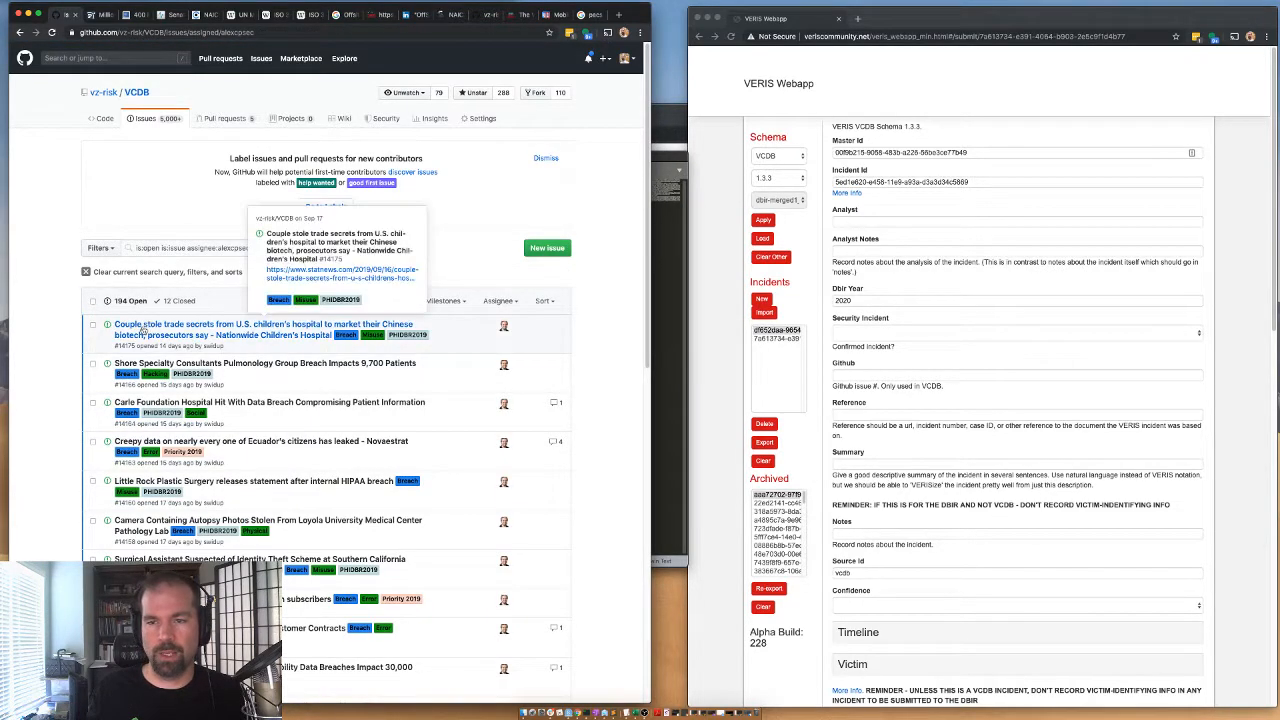
mouse_move(159, 445)
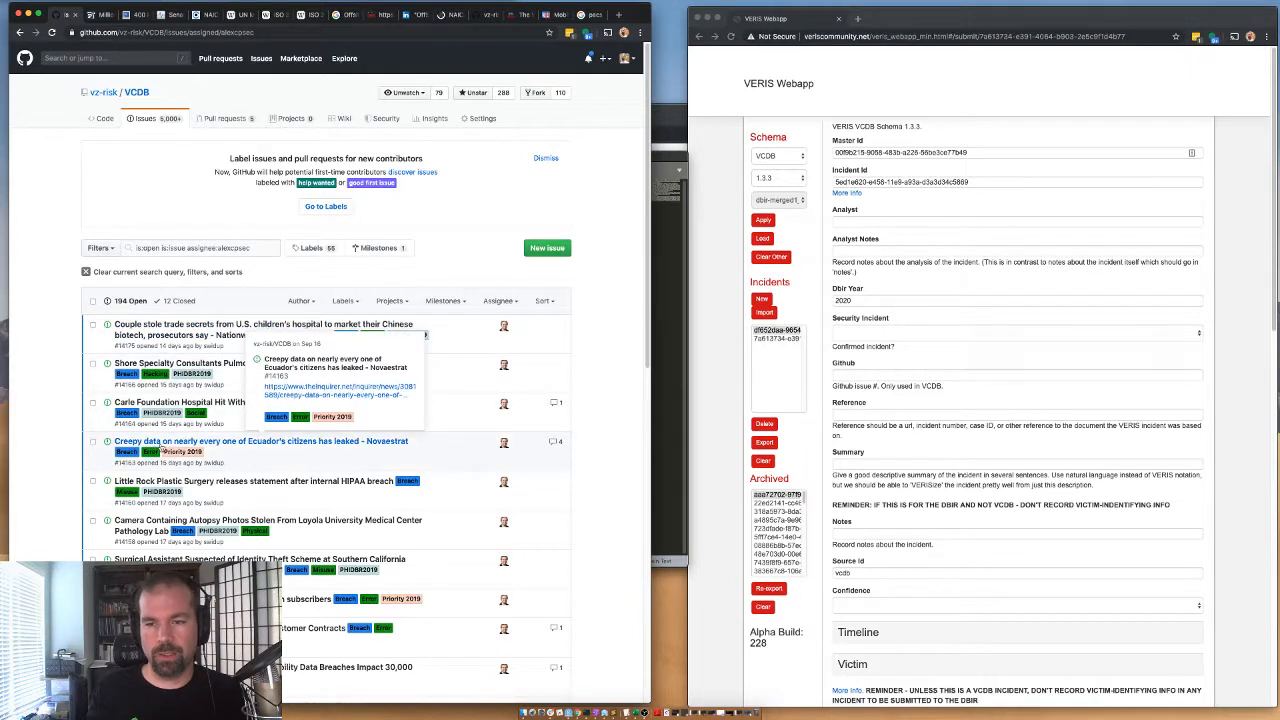
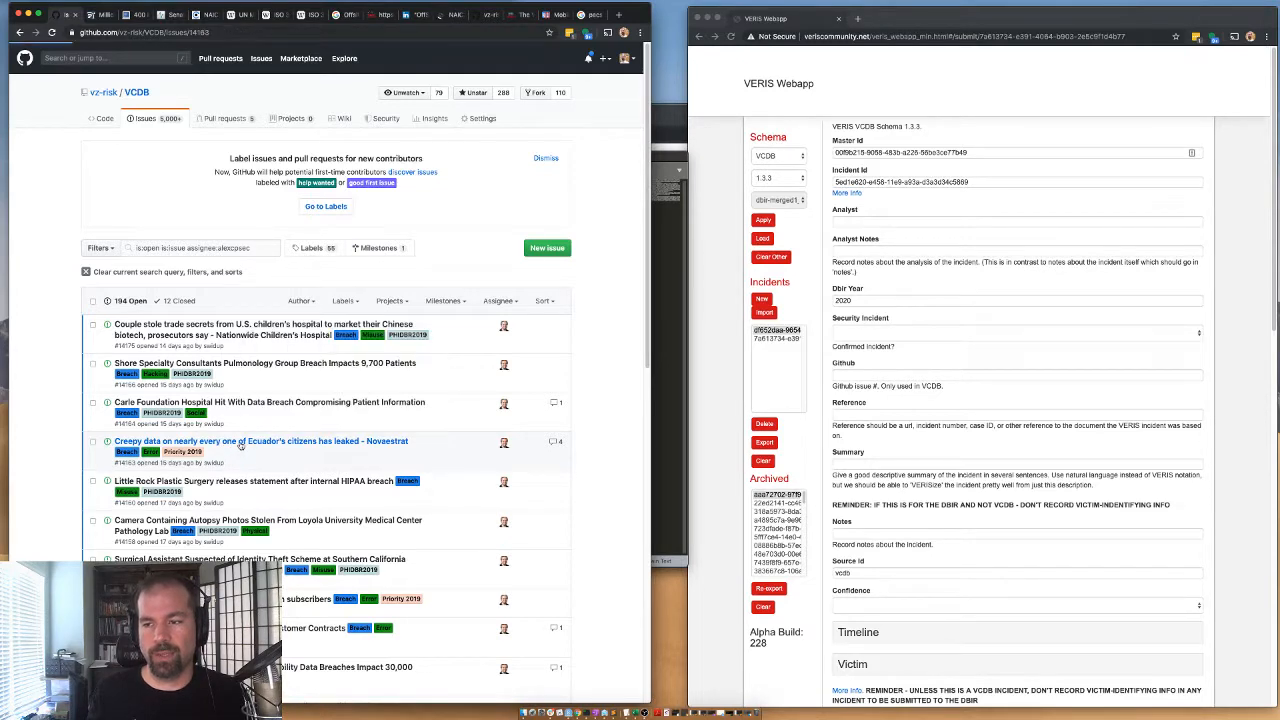
Open issue #14163 about the Novaestrat leak of Ecuador's citizens and close the finished medical images incident's article tabs.
click(242, 443)
scroll(305, 320, down, 1)
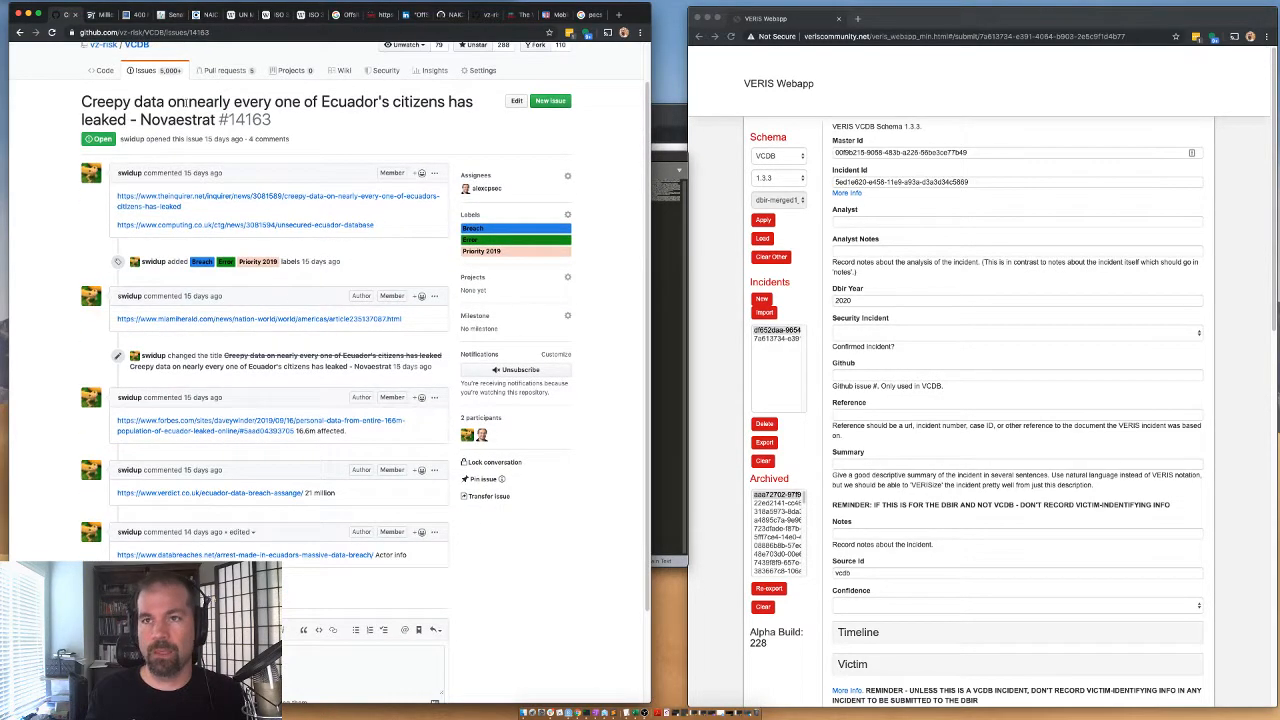
click(110, 15)
click(110, 15)
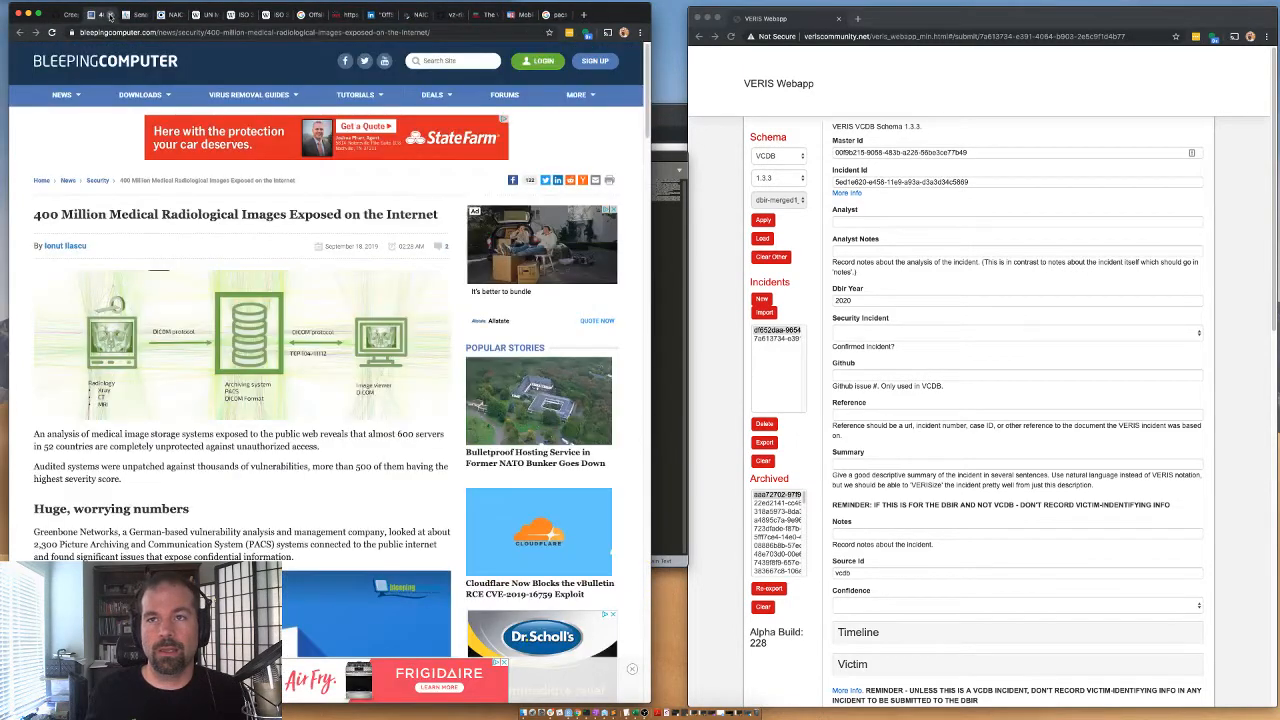
click(110, 15)
click(110, 15)
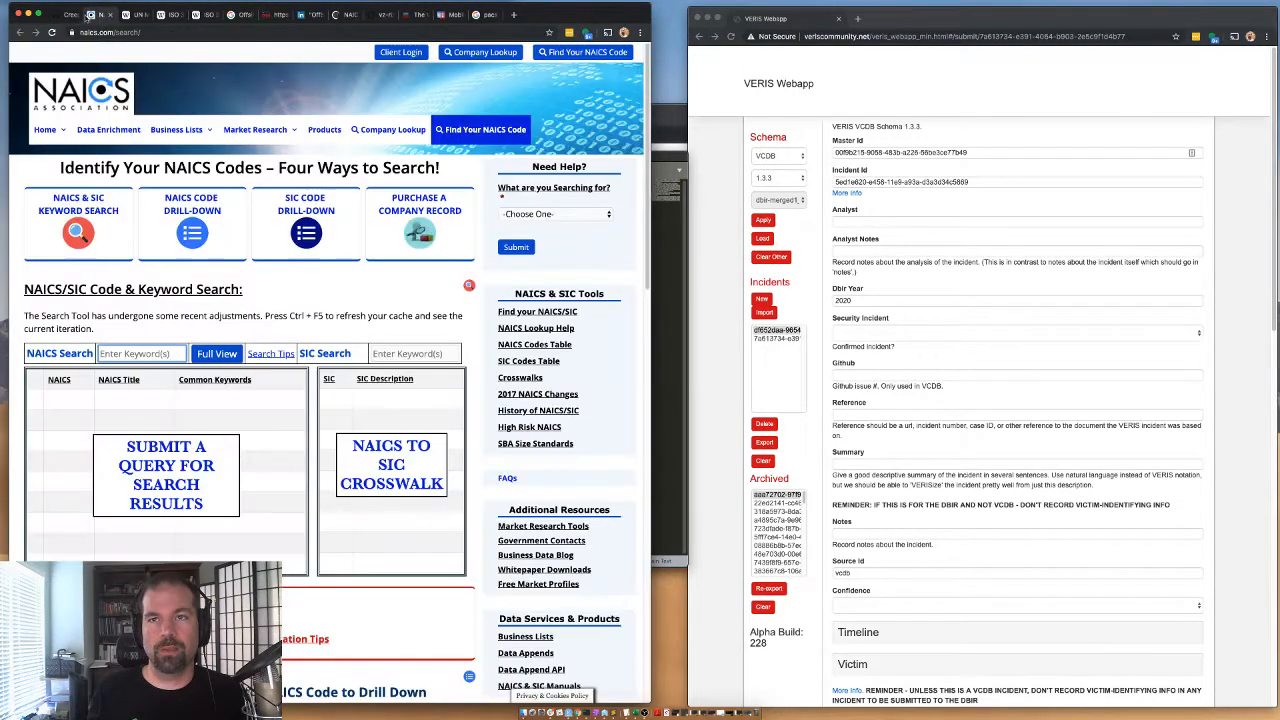
click(70, 14)
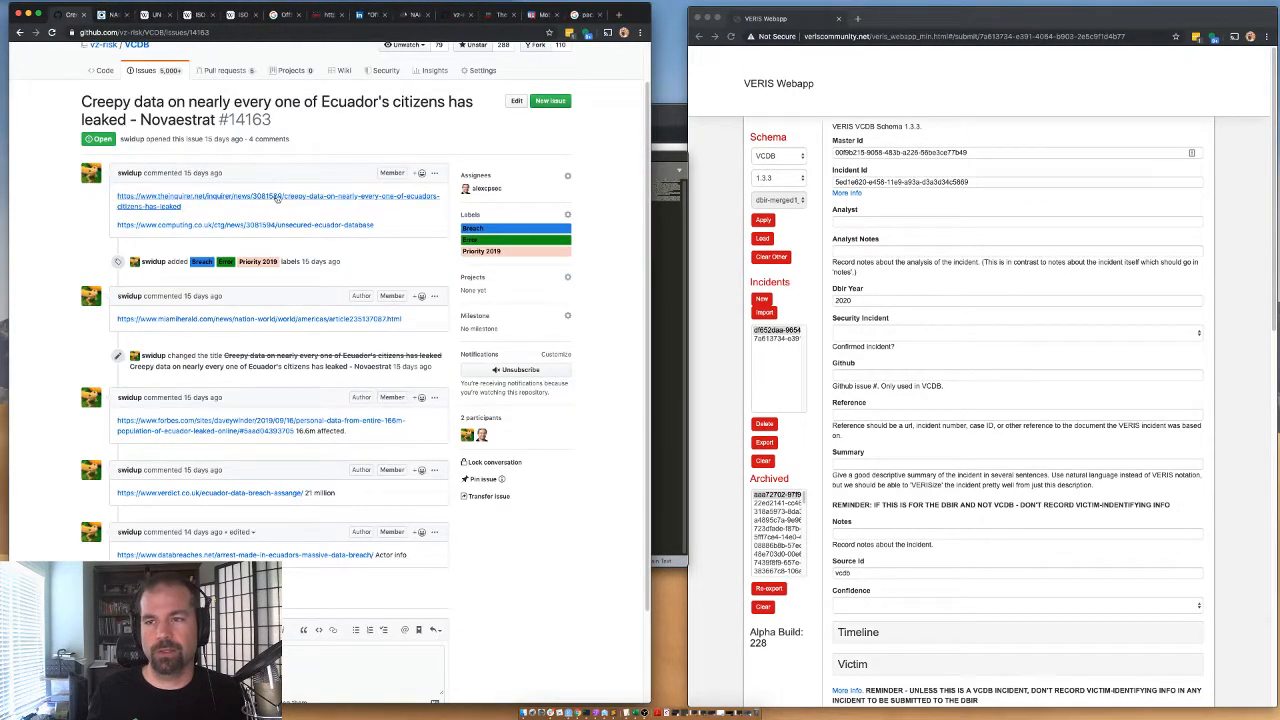
Open the issue's theinquirer.net, computing.co.uk and miamiherald.com articles in new tabs of the same browser window.
right_click(277, 197)
right_click(233, 225)
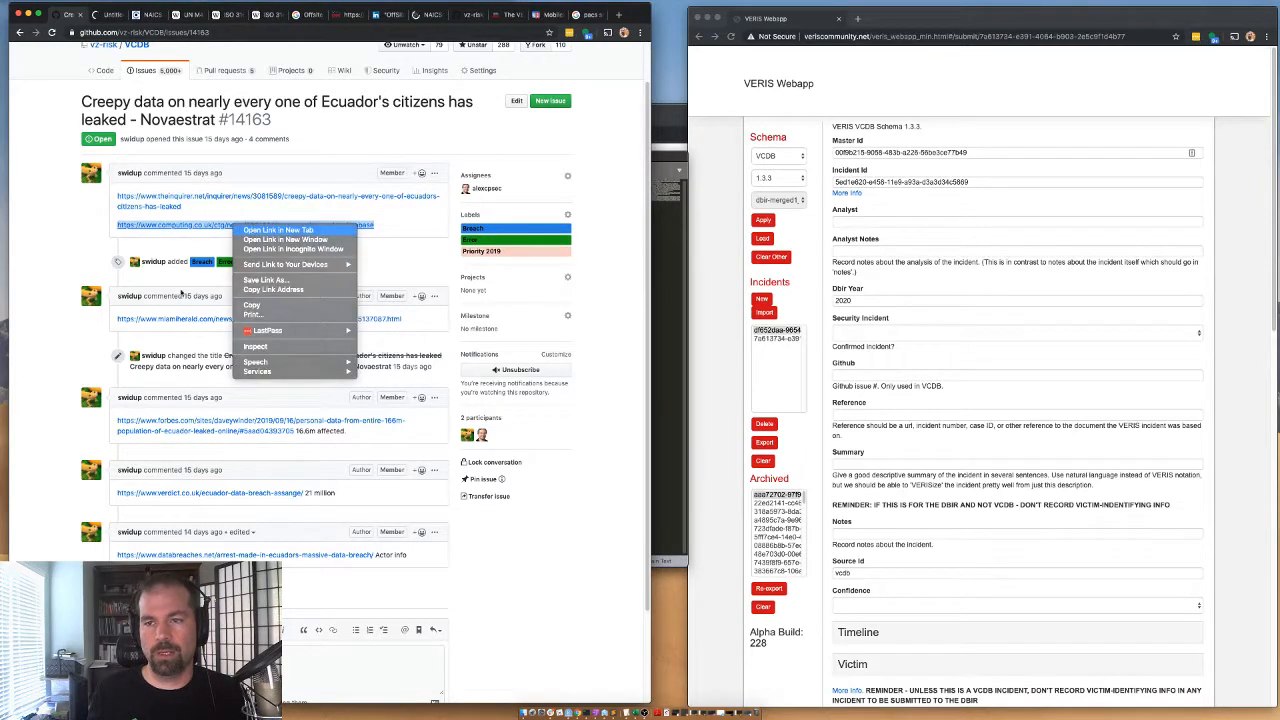
right_click(178, 318)
click(217, 334)
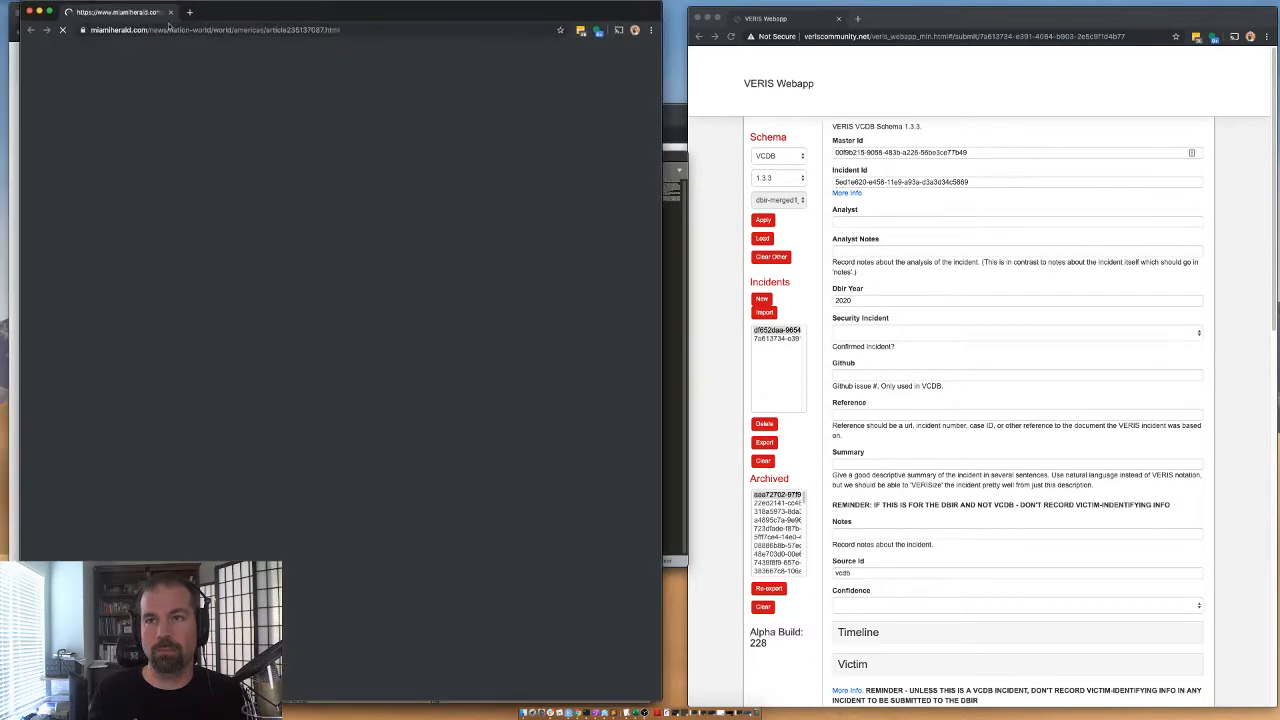
drag(120, 13, 135, 17)
click(68, 15)
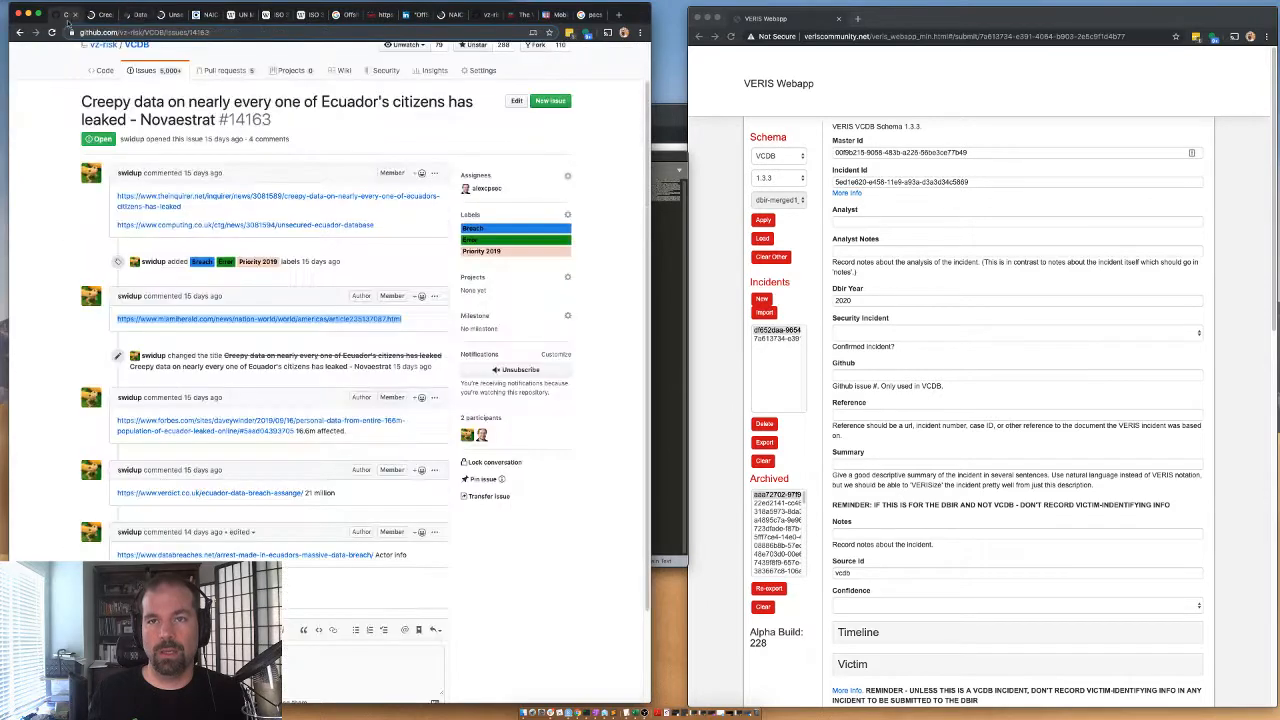
Open the Forbes, verdict.co.uk and databreaches.net articles from the issue comments in new tabs.
right_click(213, 424)
click(235, 429)
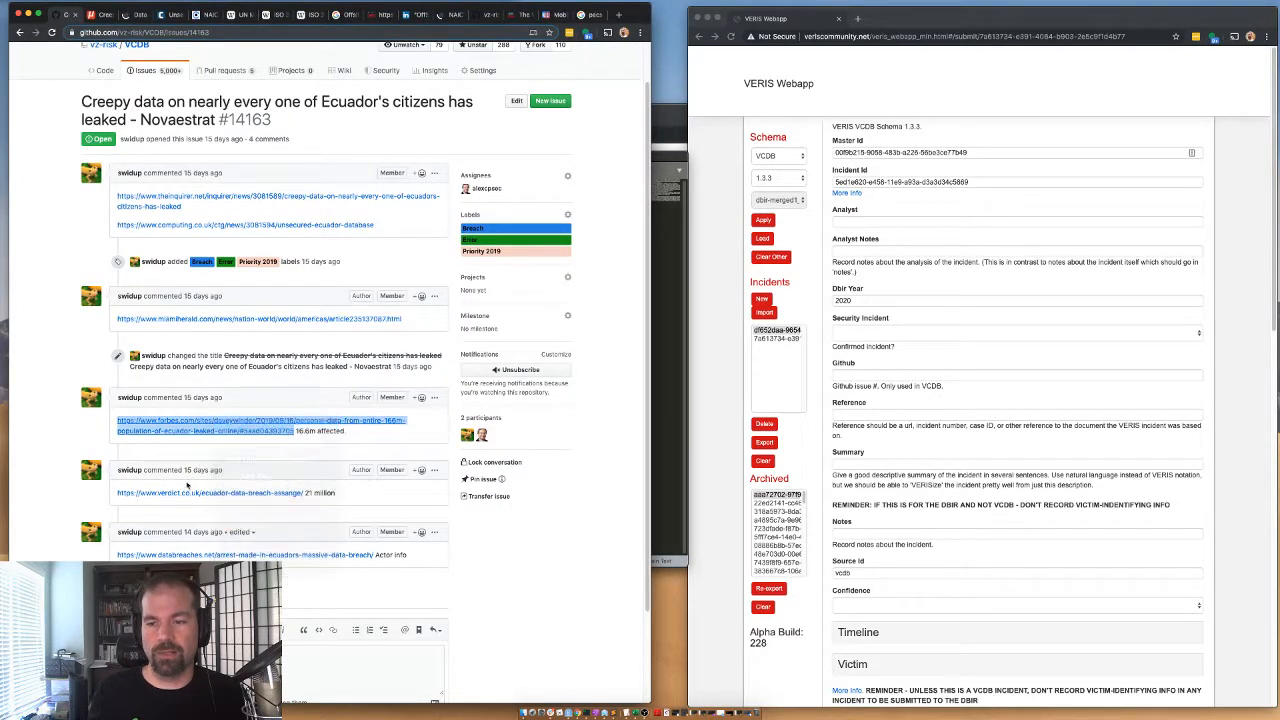
right_click(195, 492)
click(215, 498)
right_click(256, 553)
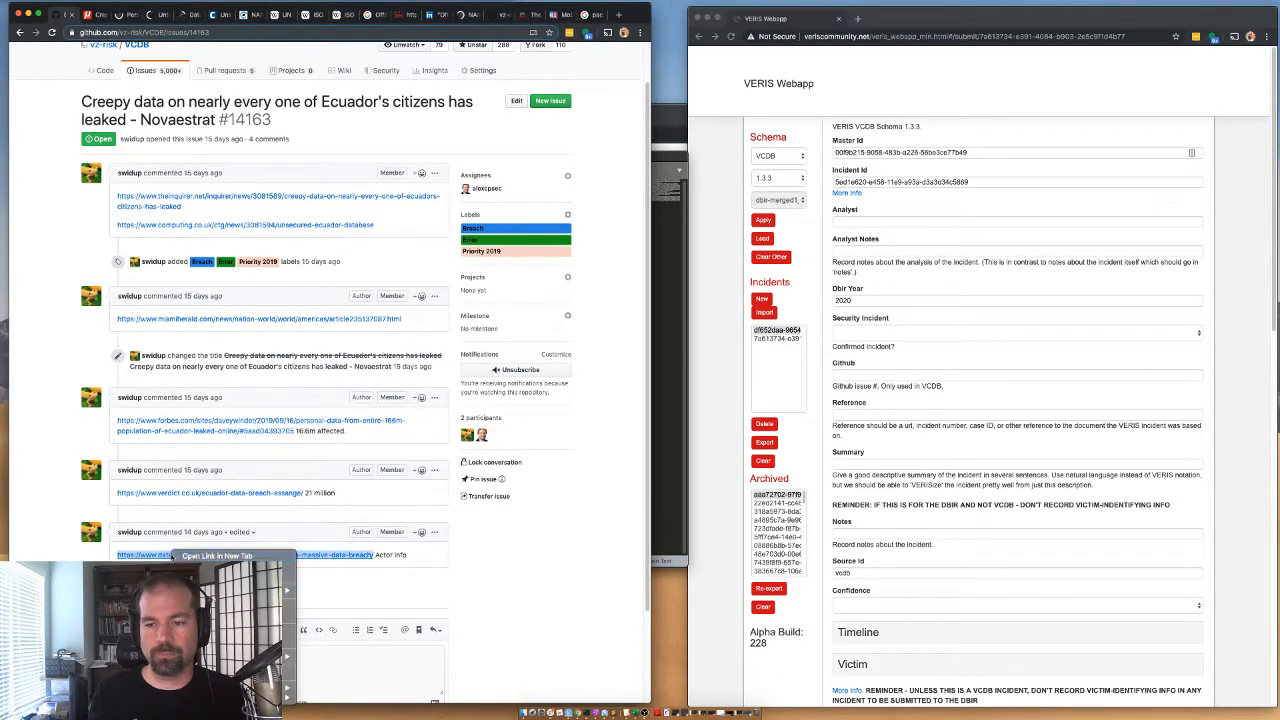
click(275, 556)
Copy the theinquirer.net article link from the issue into a new text editor file to start a comma-separated reference list.
drag(183, 206, 114, 201)
key(super+c)
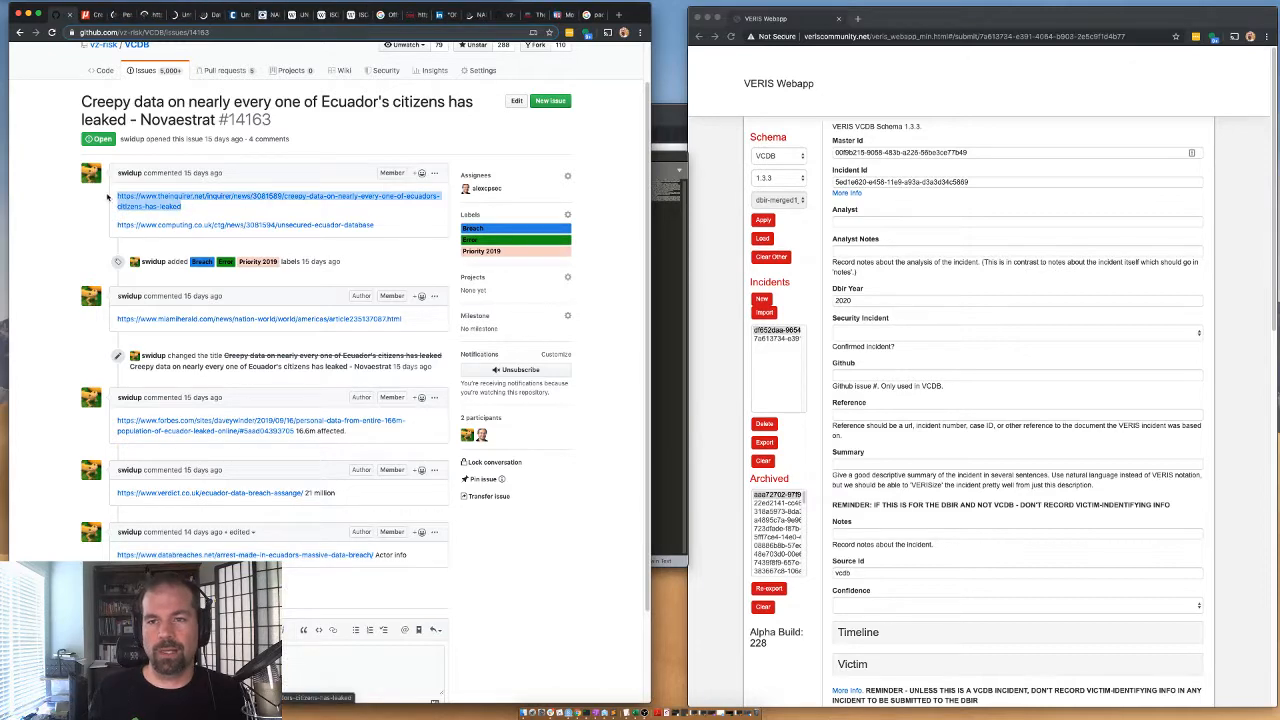
click(669, 289)
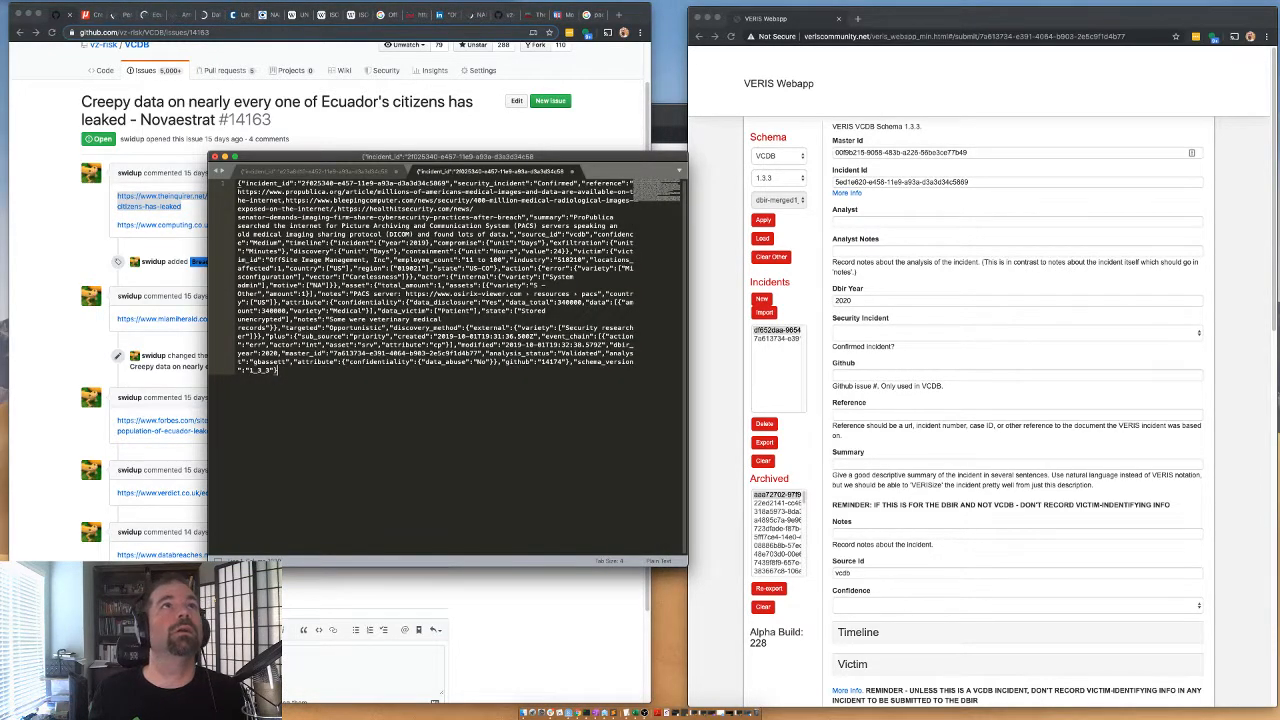
key(super+n)
key(super+v)
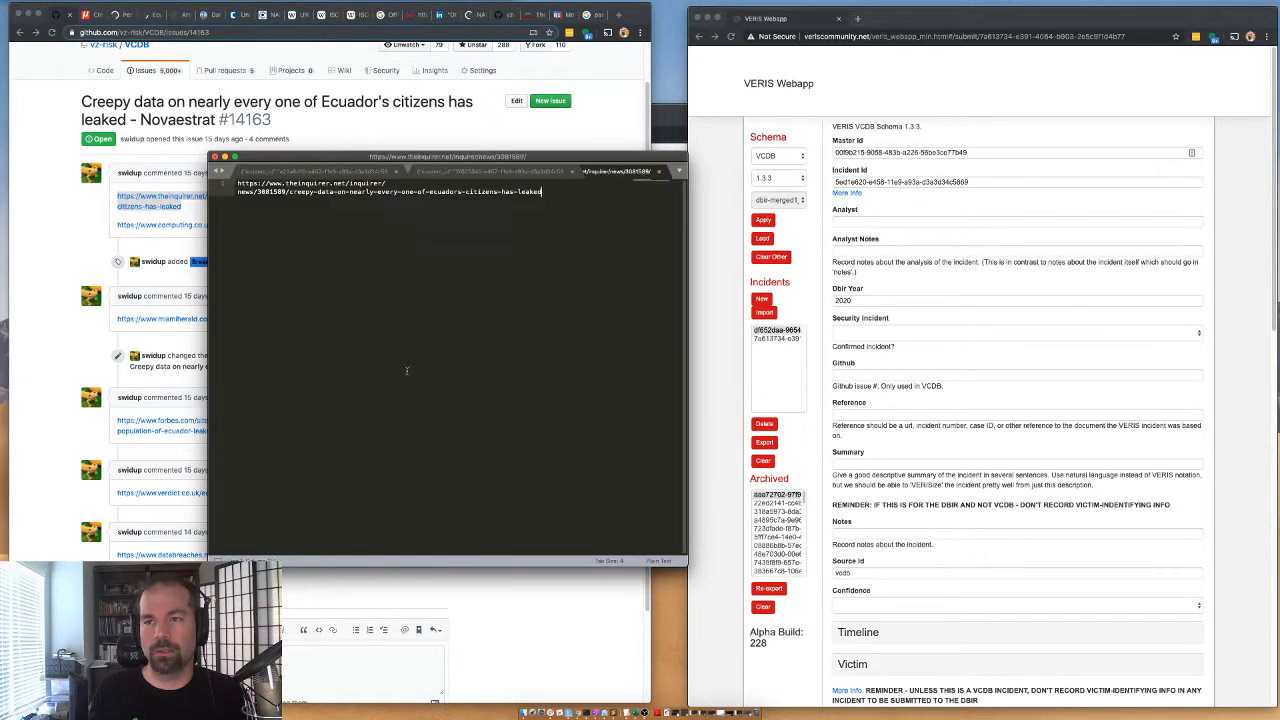
Add the miamiherald.com article link from the issue to the comma-separated reference list in the text editor.
click(185, 361)
drag(412, 318, 116, 319)
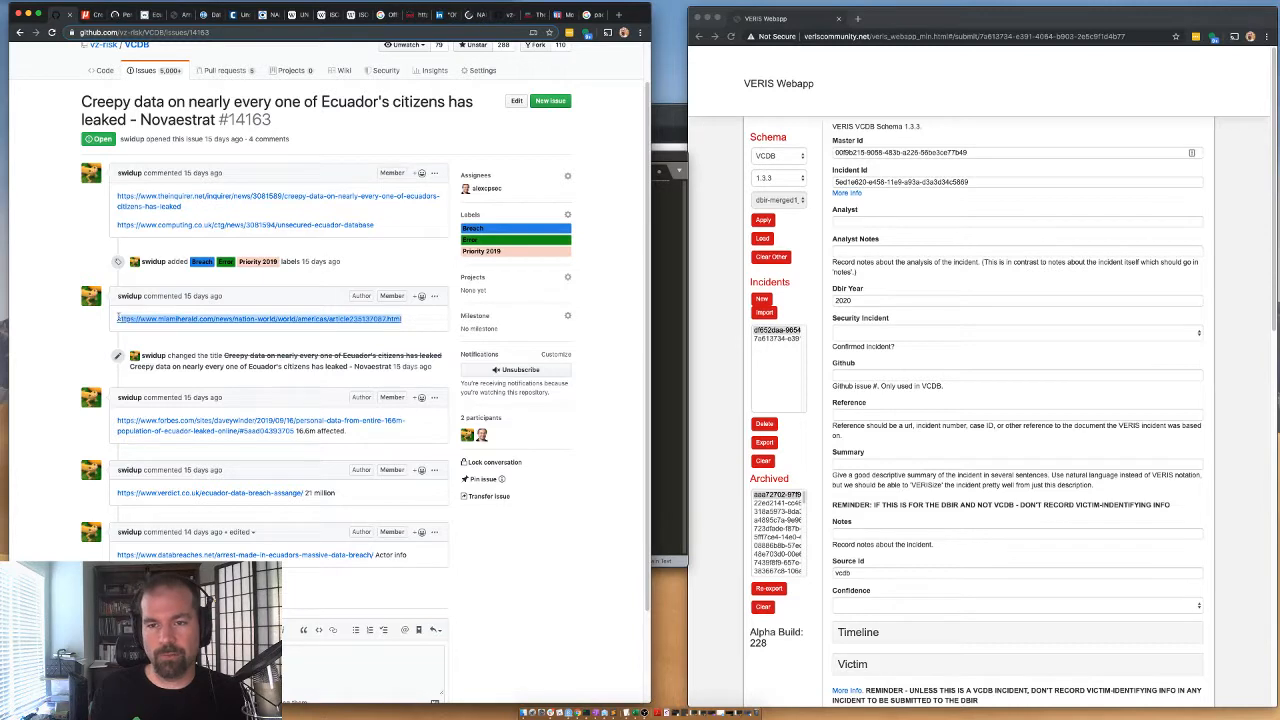
key(super+c)
click(674, 338)
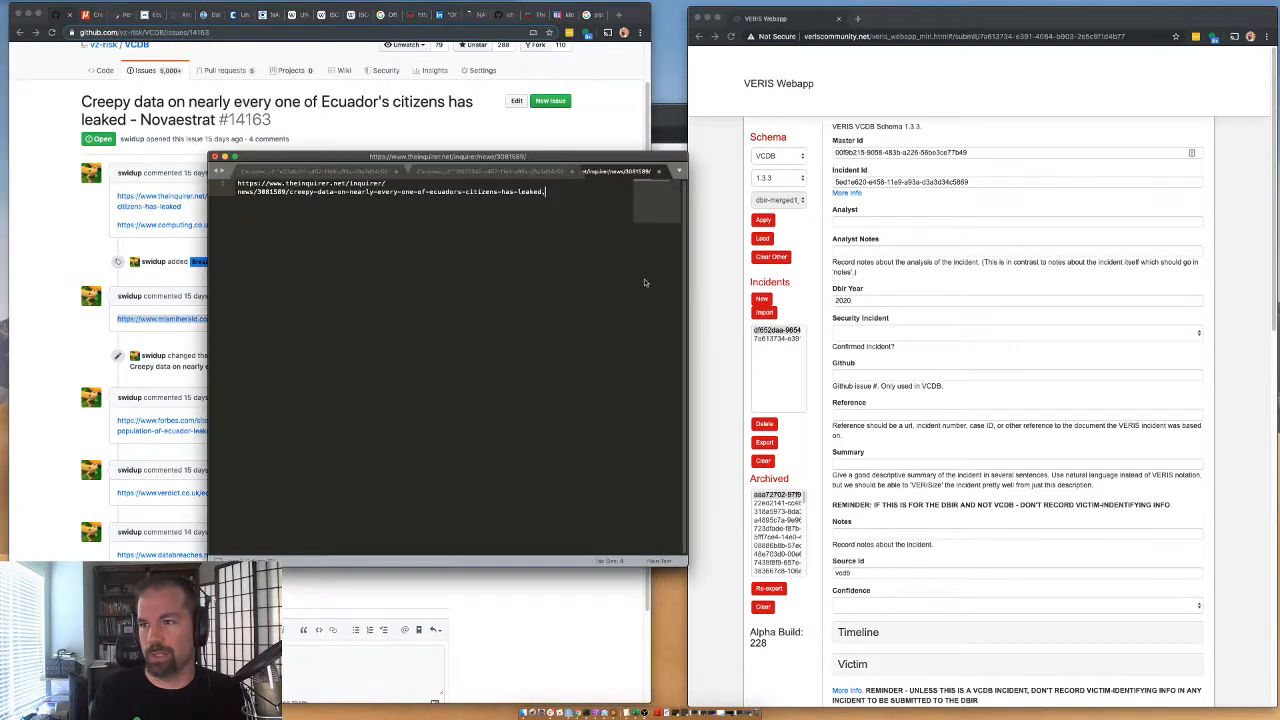
text(,)
key(super+v)
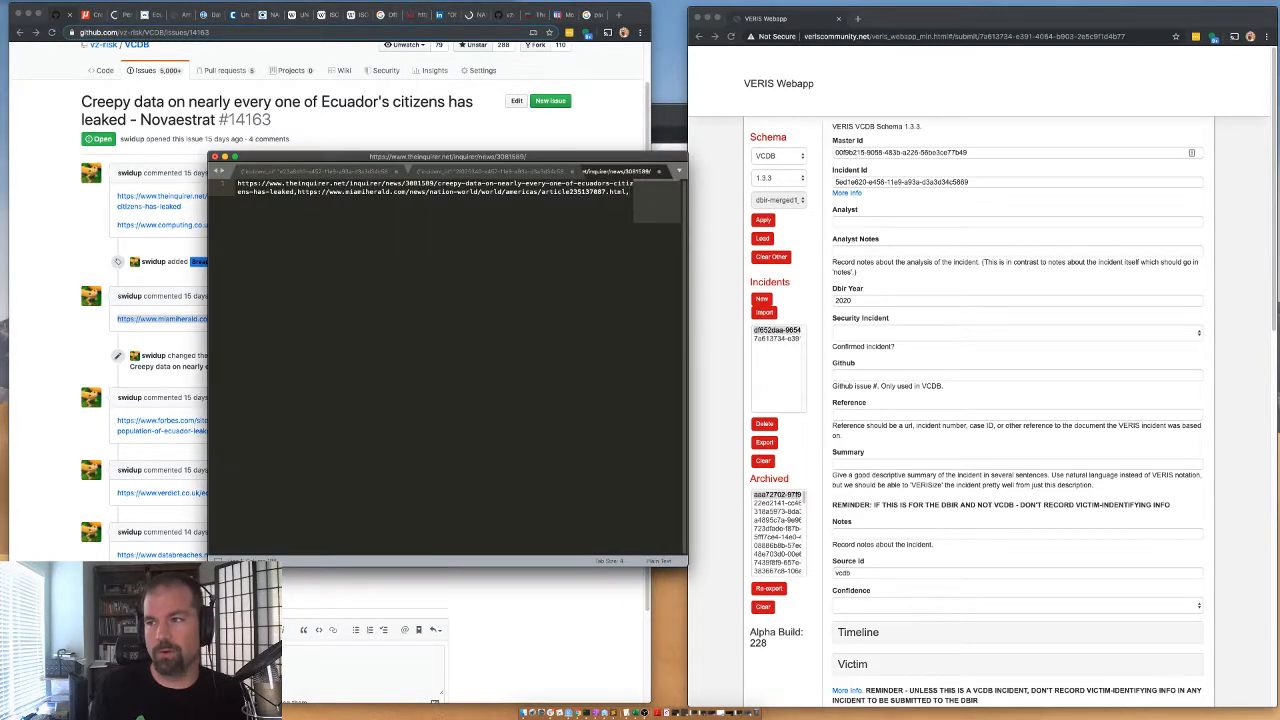
Append the Forbes article link, without its "16.6m affected" note, to the comma-separated list in the text editor.
click(370, 430)
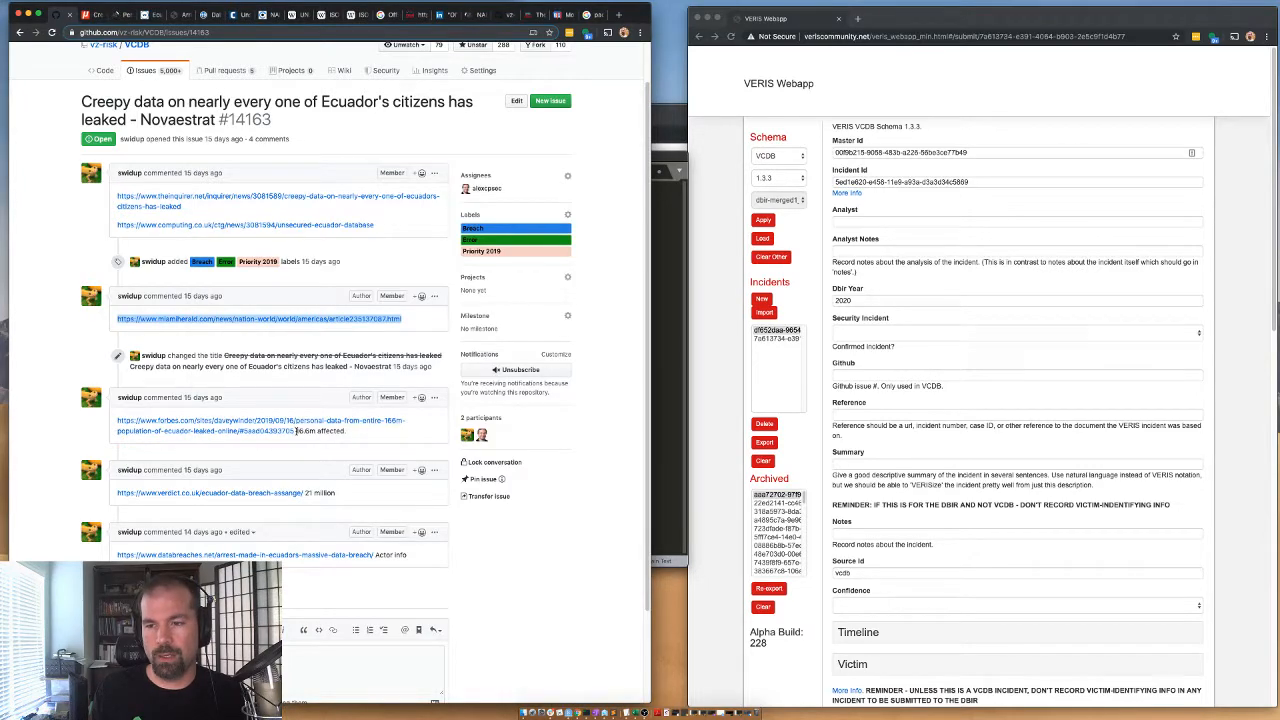
drag(296, 430, 91, 420)
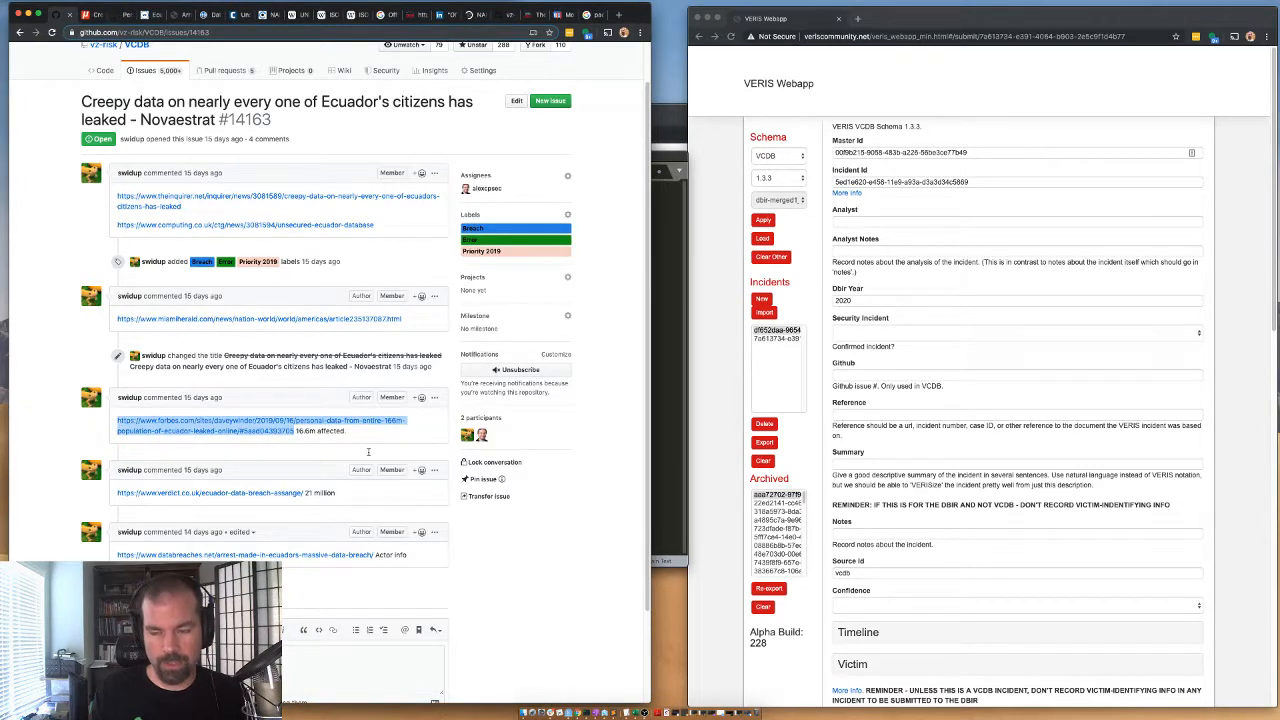
key(super+c)
click(660, 370)
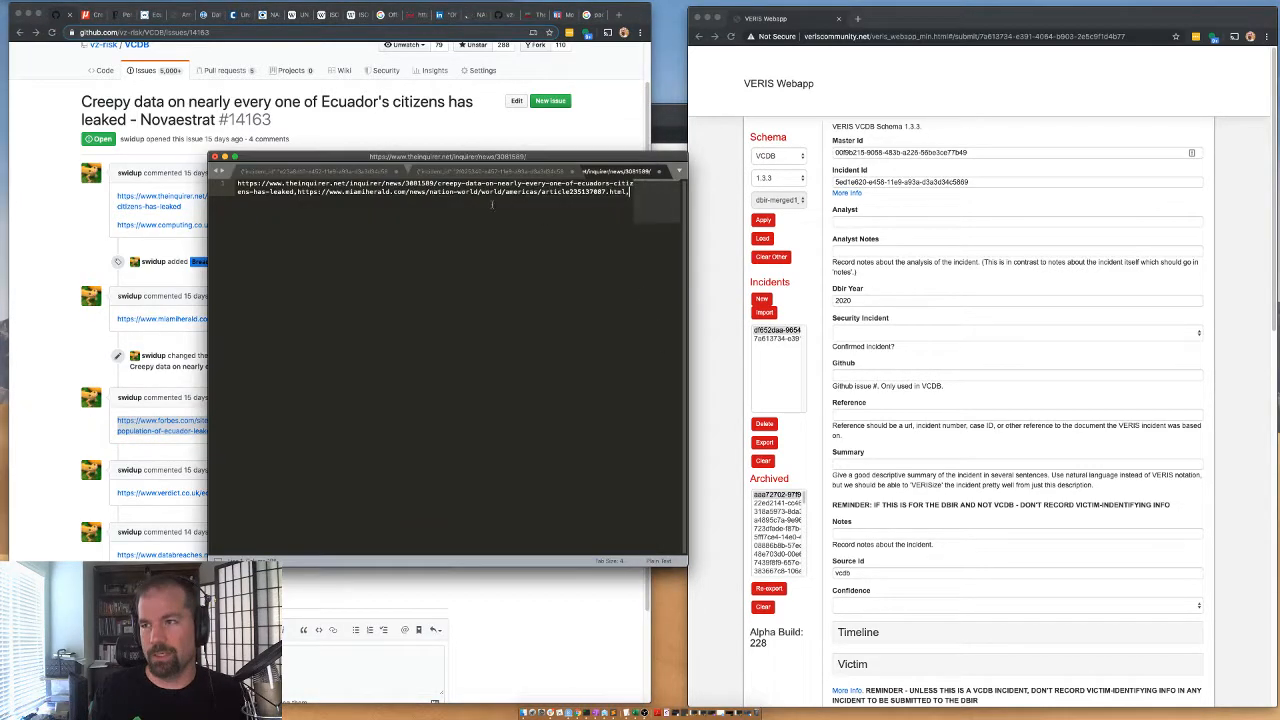
text(,)
key(super+v)
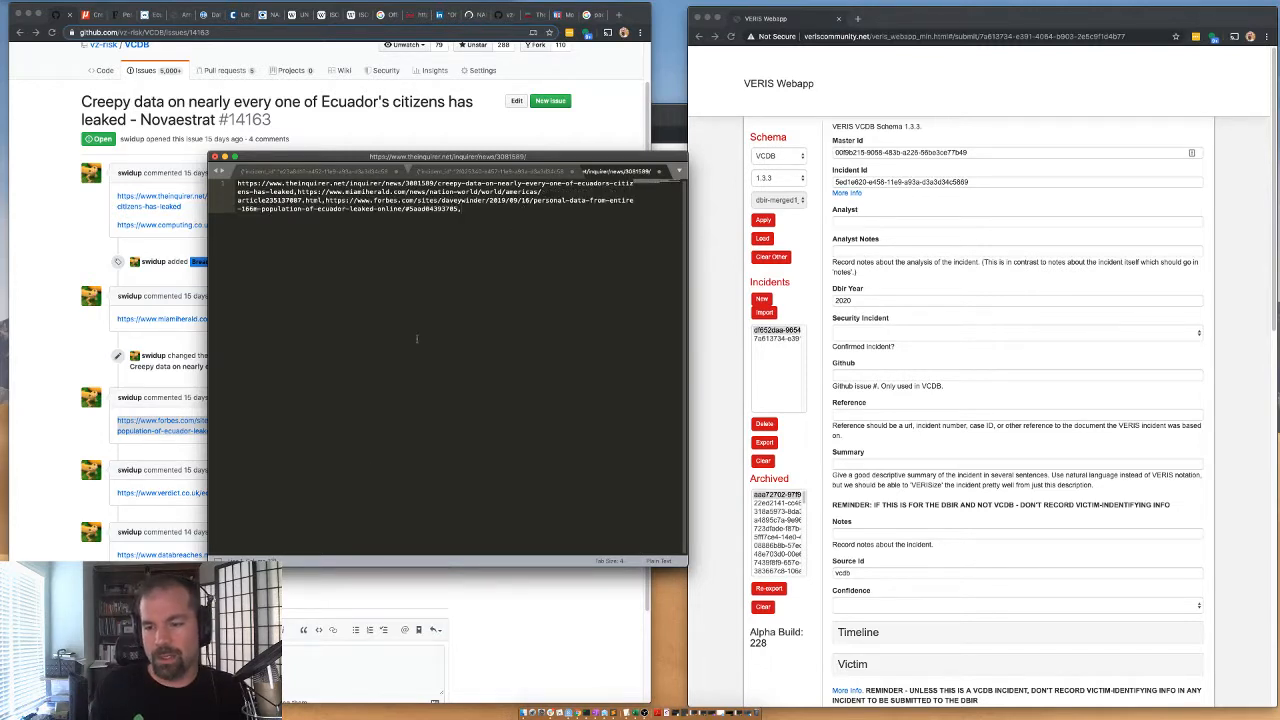
Append the verdict.co.uk article link, without its "21 million" note, to the reference list, followed by a comma.
click(329, 603)
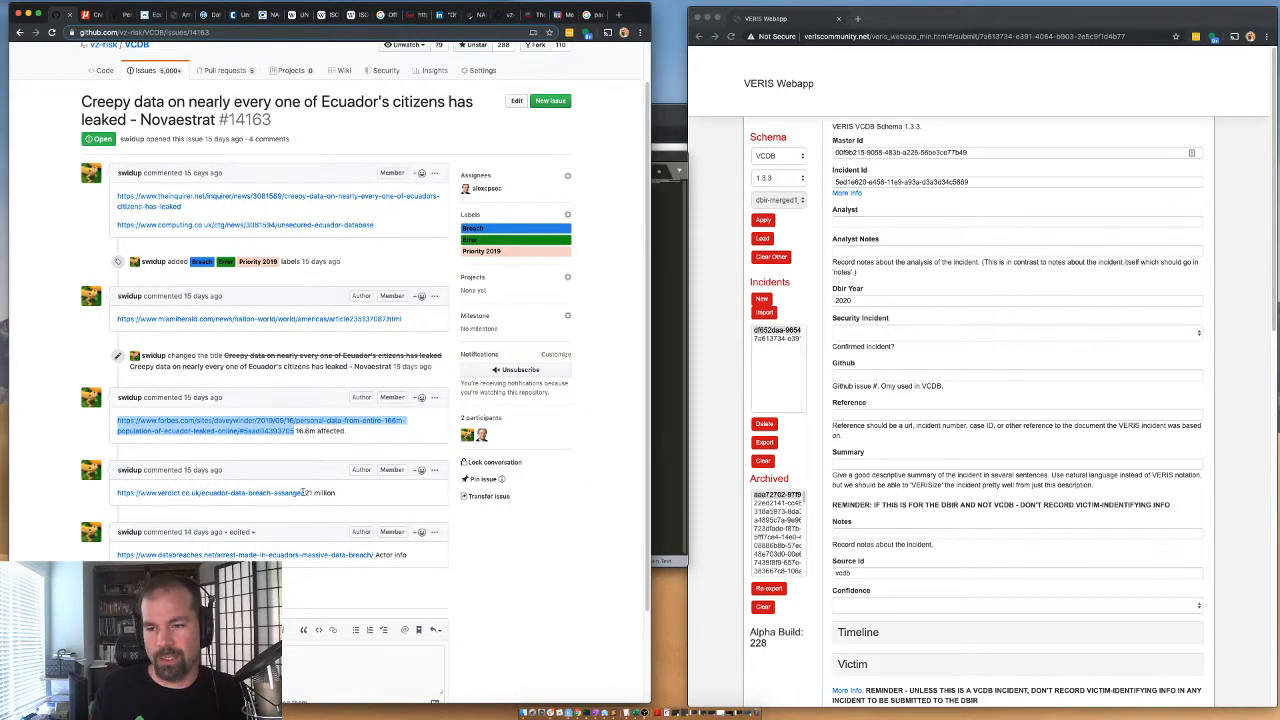
drag(303, 492, 114, 490)
key(super+c)
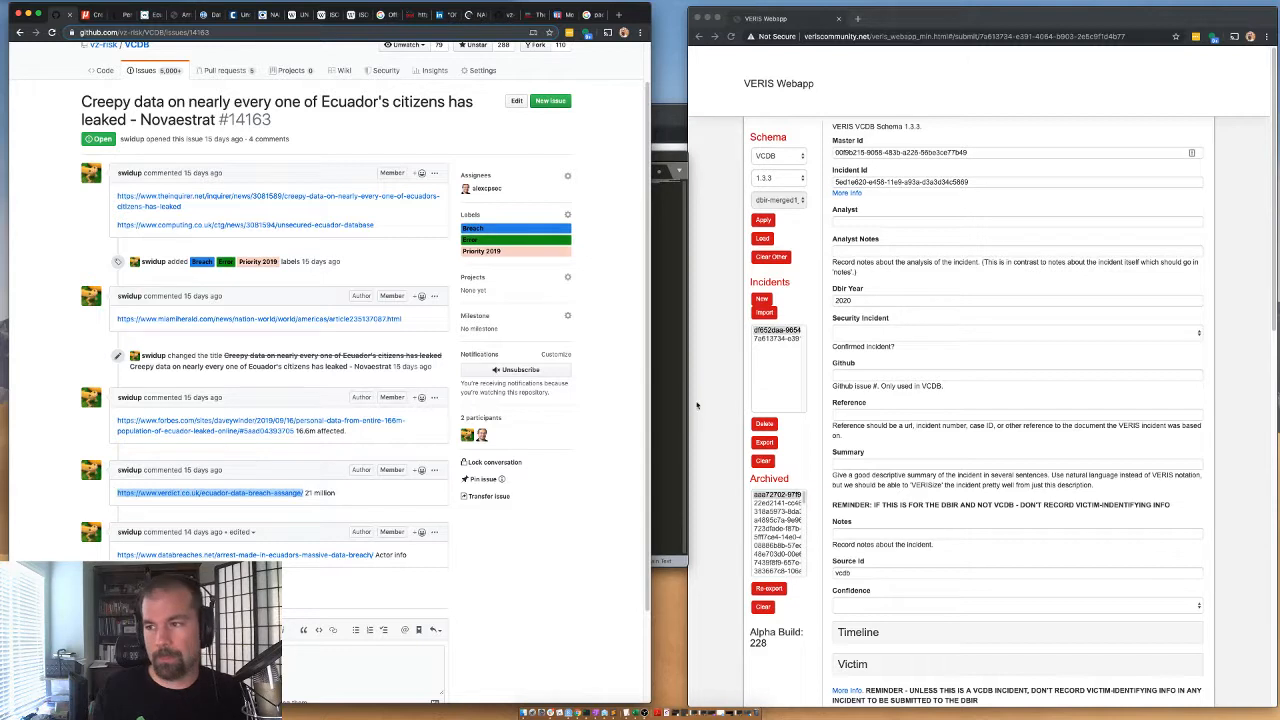
click(660, 378)
text(,)
key(super+v)
text(,)
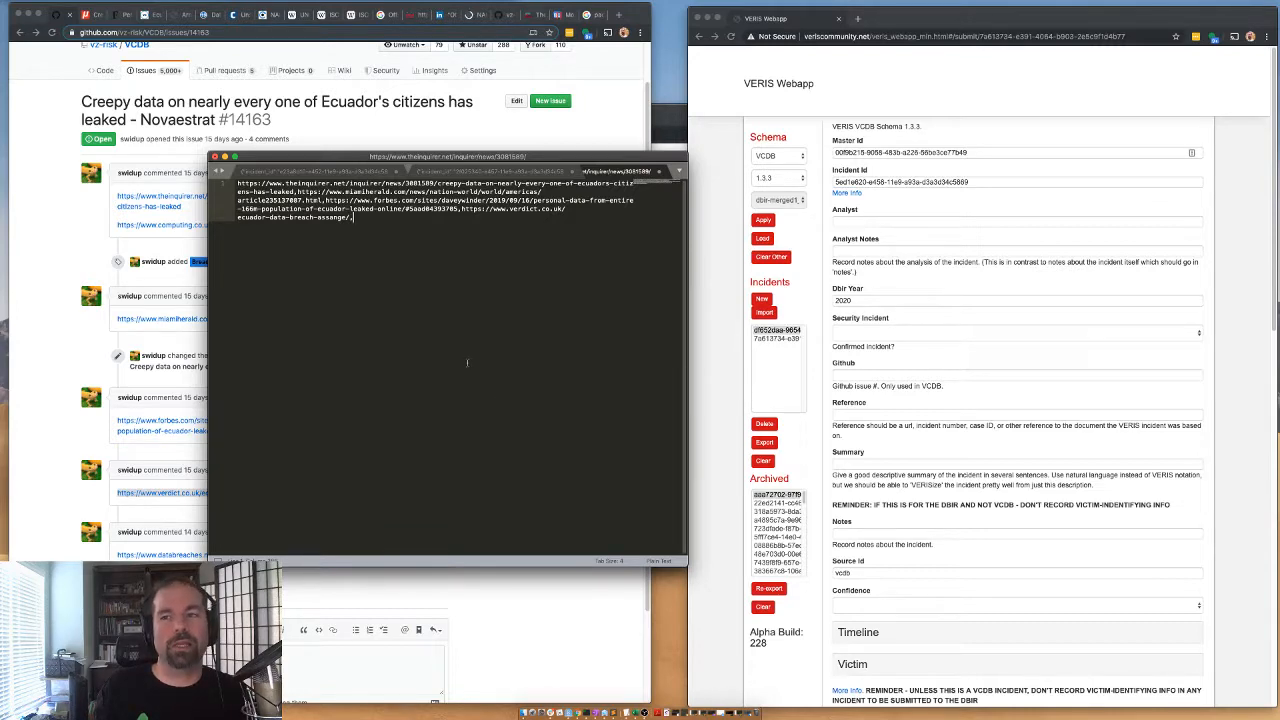
Pretty-print the MobilexUSA incident's JSON in the first text editor file.
click(318, 172)
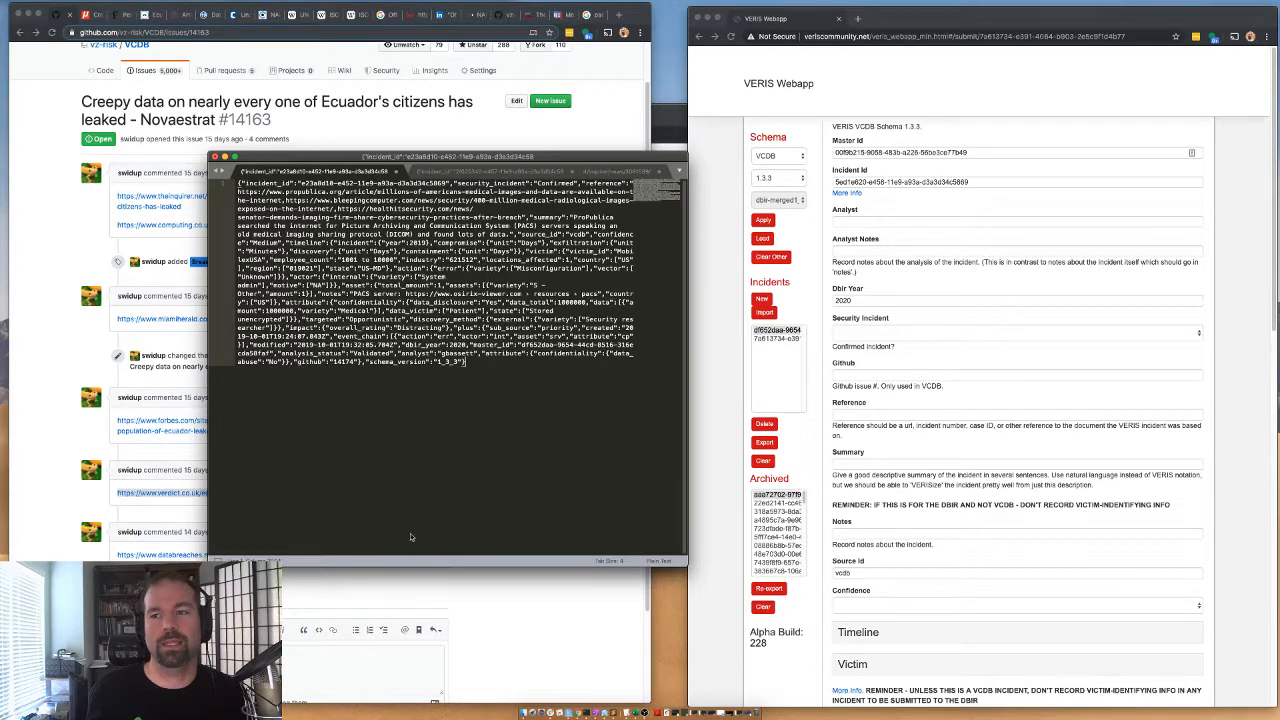
key(super+ctrl+j)
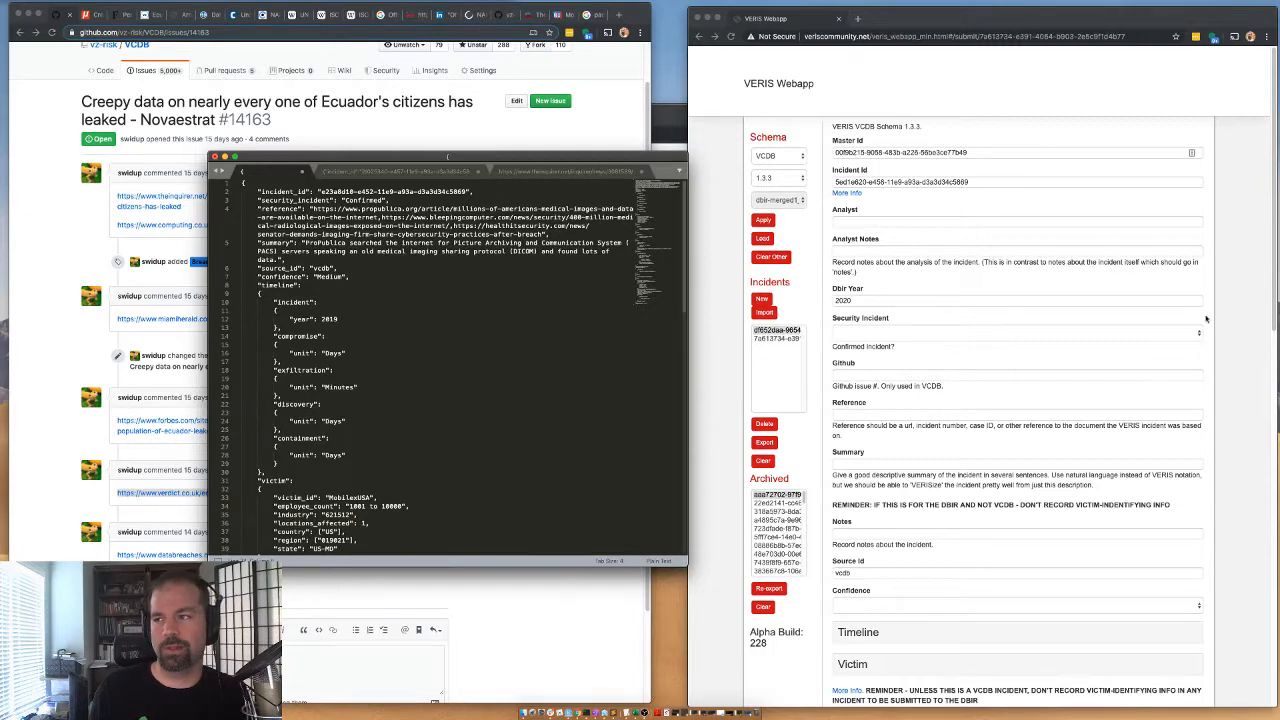
Copy the databreaches.net link from the last issue comment and add it to the end of the reference list.
click(534, 173)
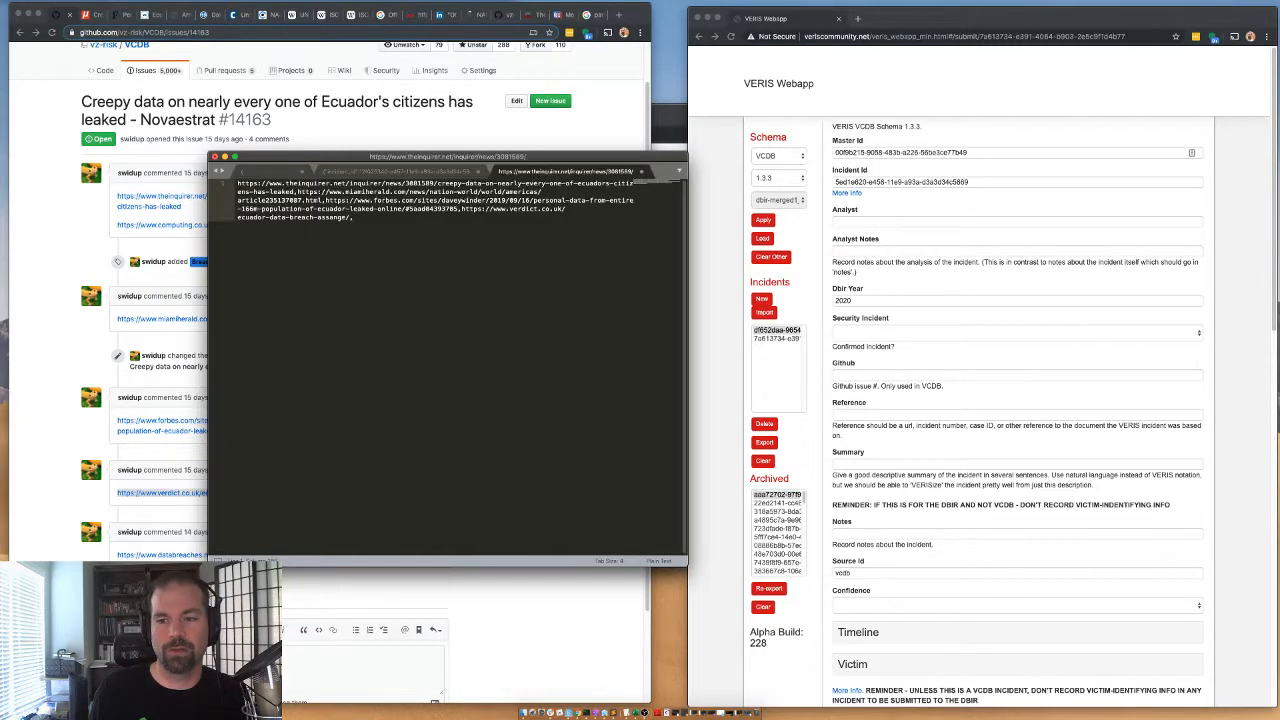
click(289, 594)
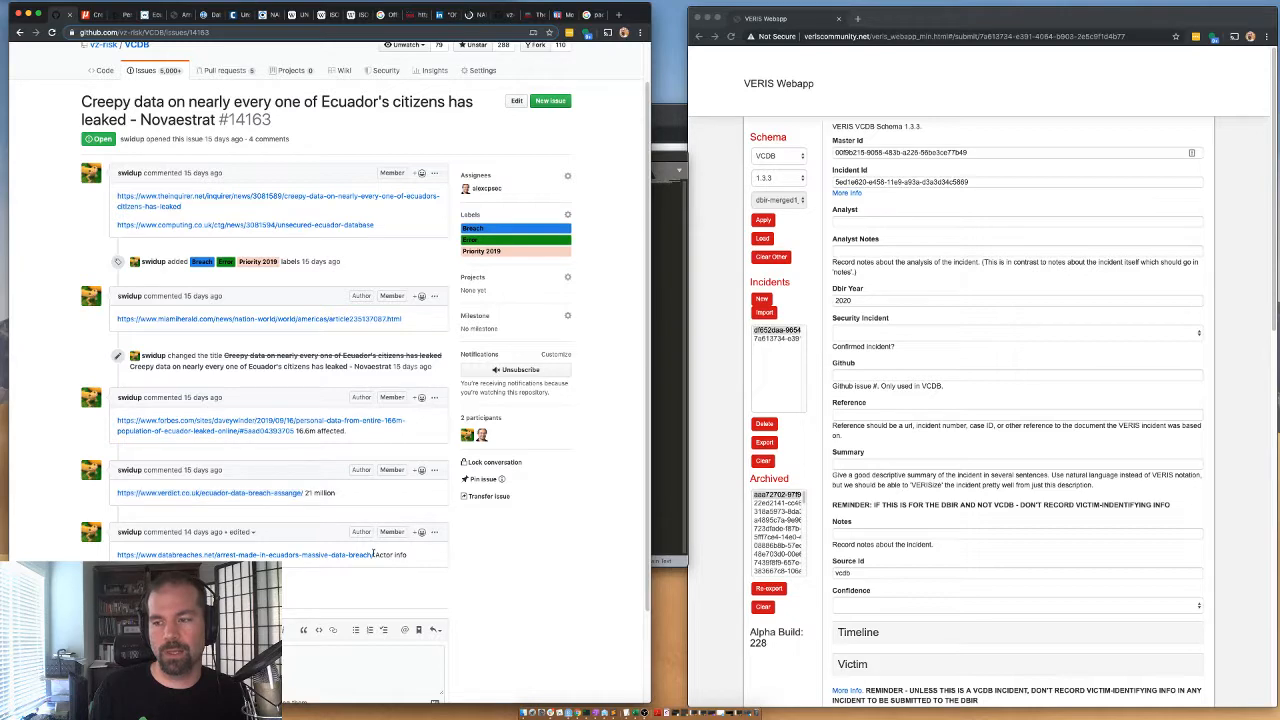
click(669, 345)
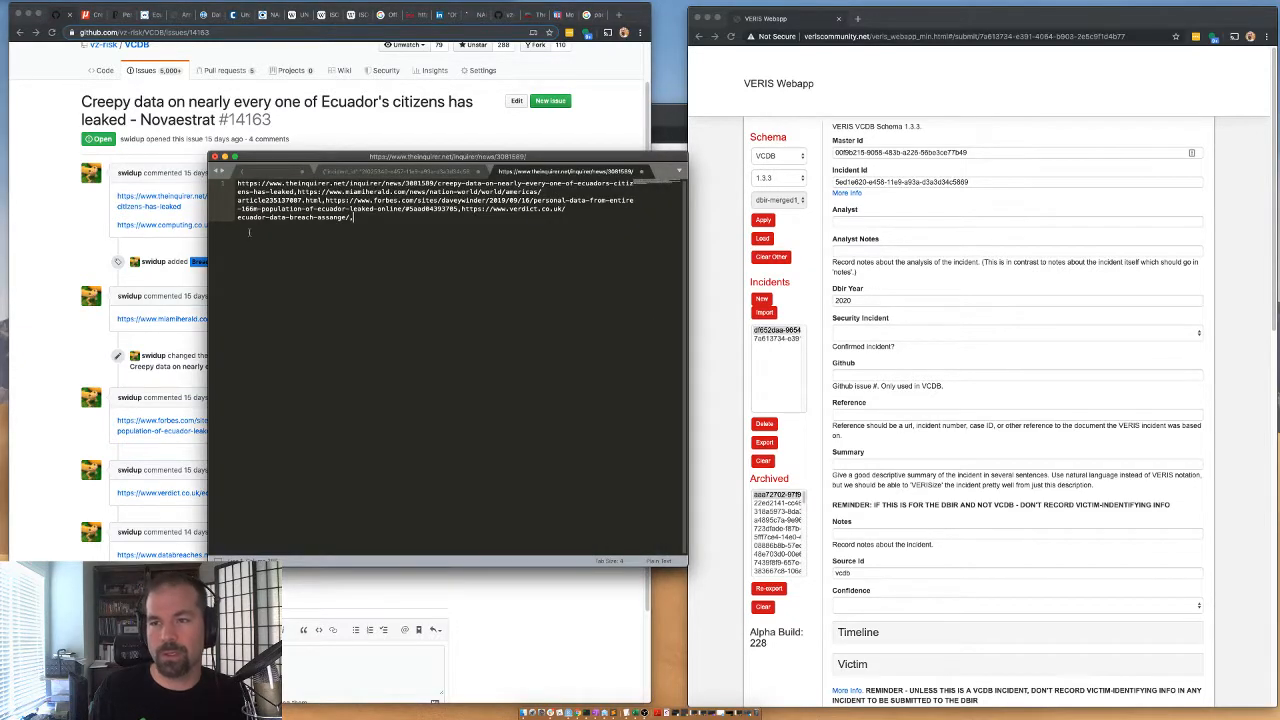
key(super+Tab)
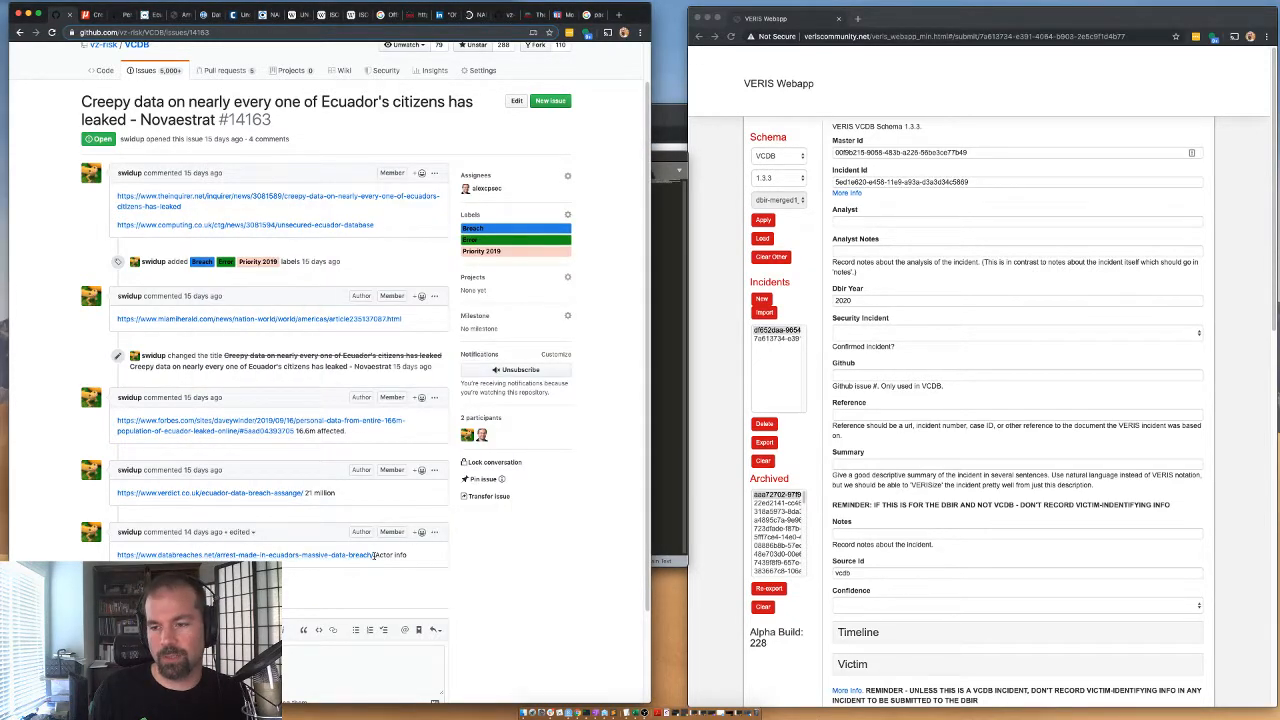
drag(373, 556, 117, 558)
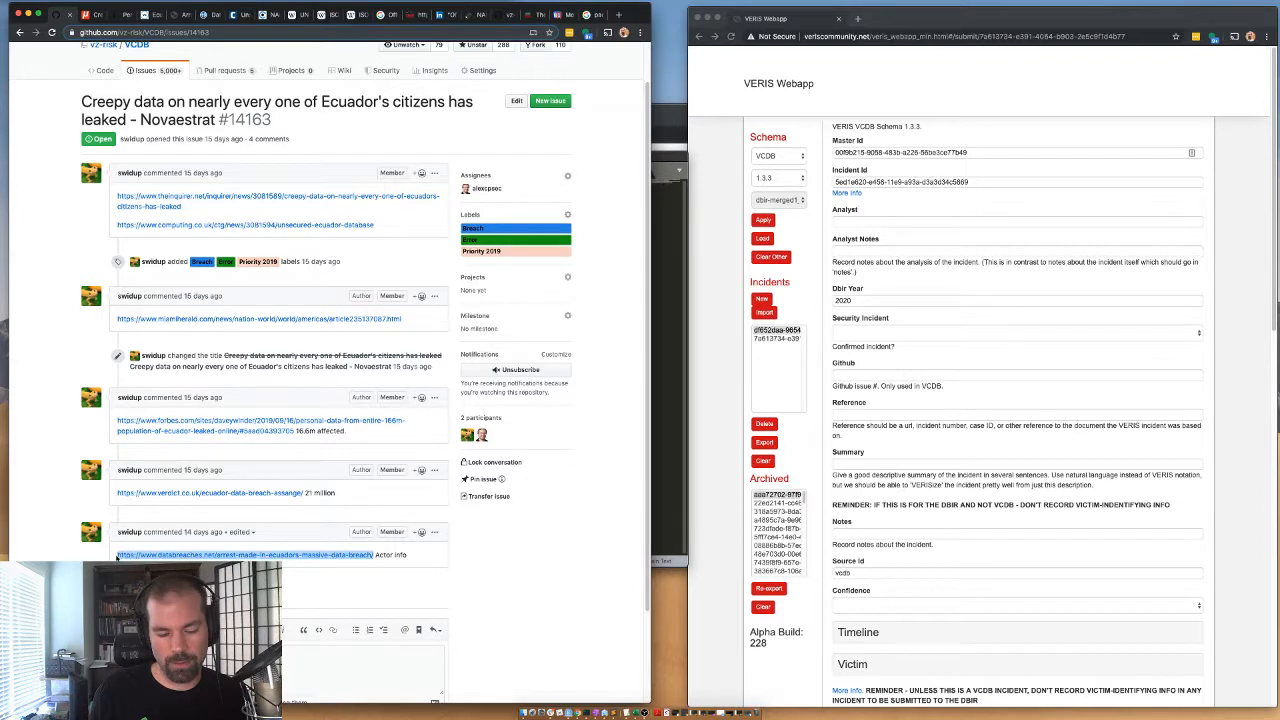
key(super+c)
key(super+Tab)
key(super+v)
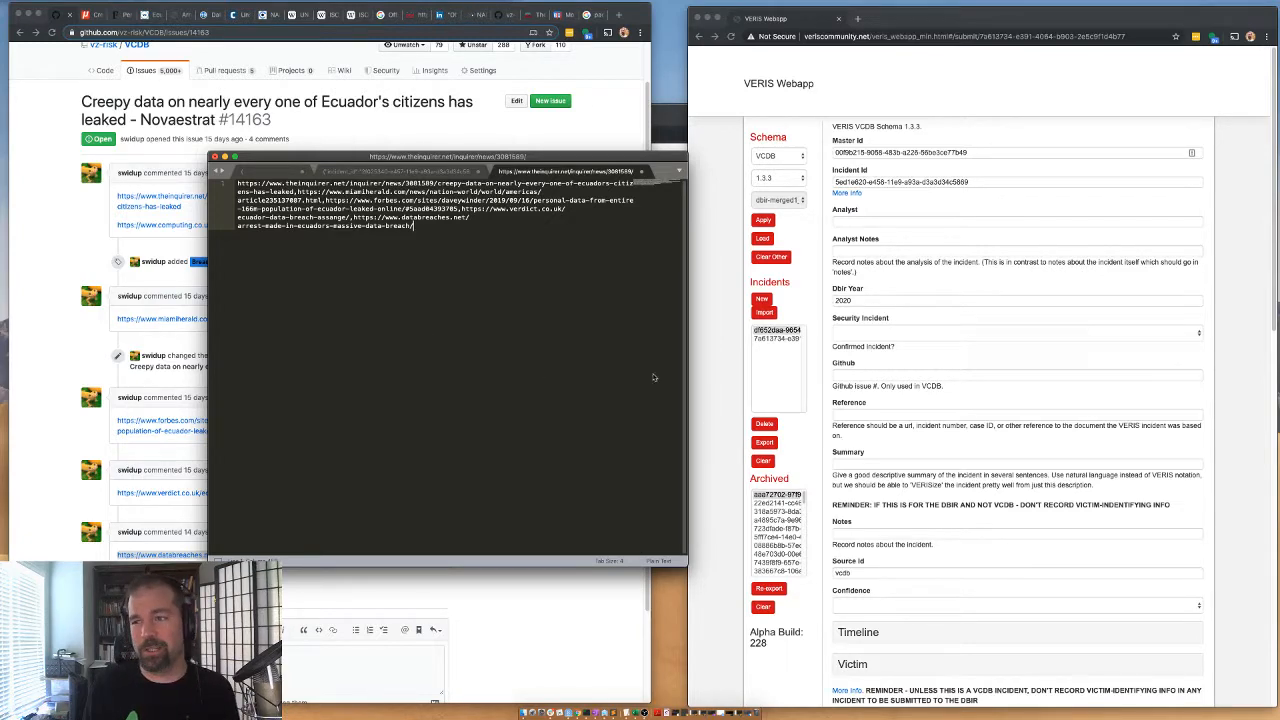
Set the syntax of the MobilexUSA incident file in the text editor to JSON.
click(341, 172)
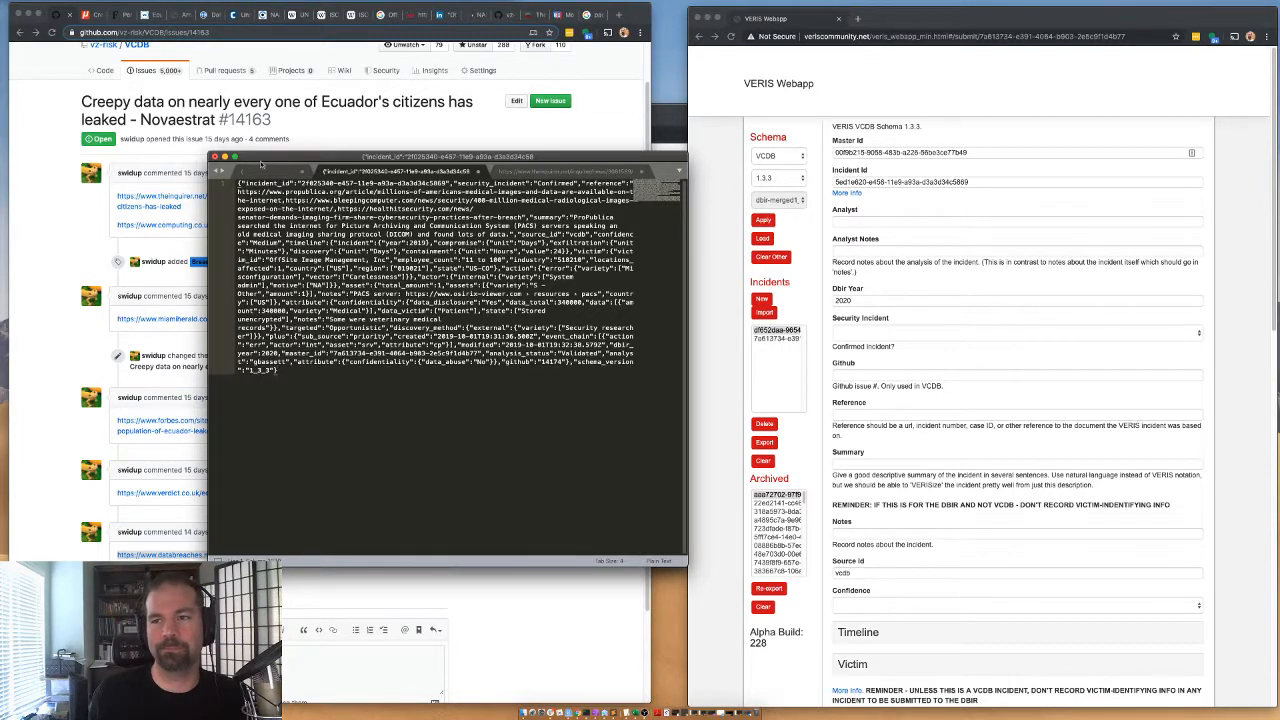
click(266, 171)
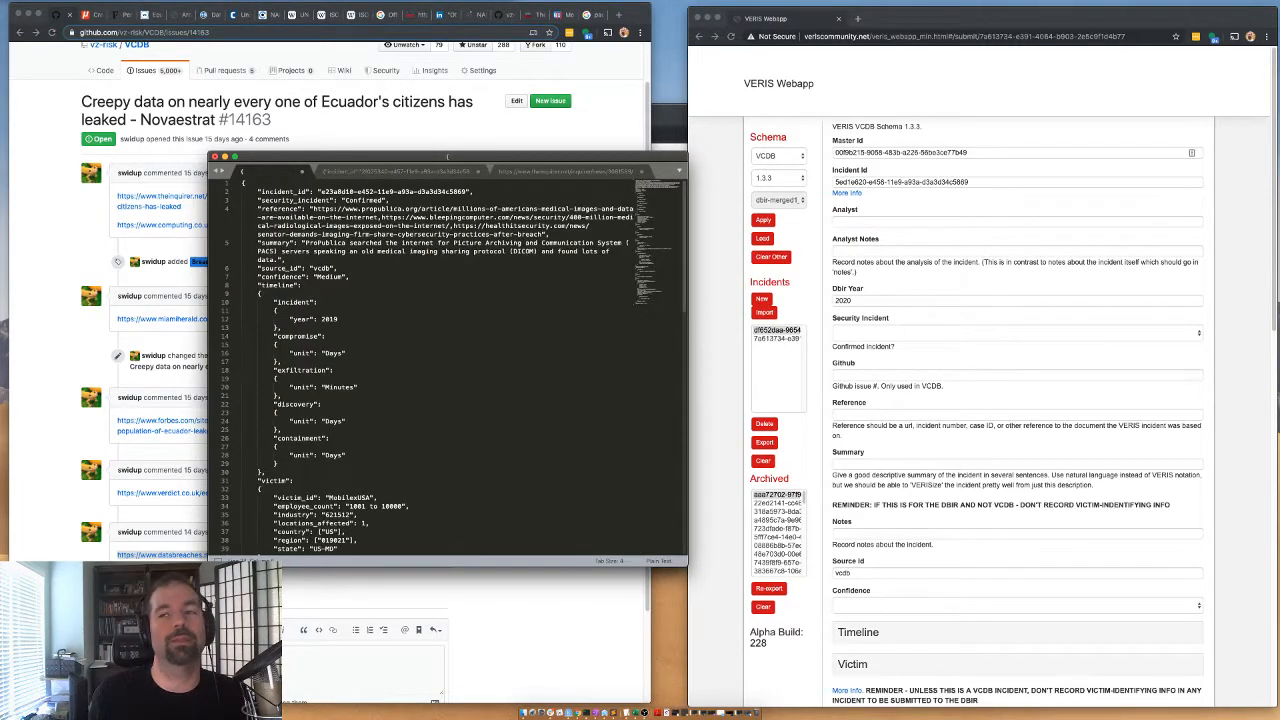
click(317, 302)
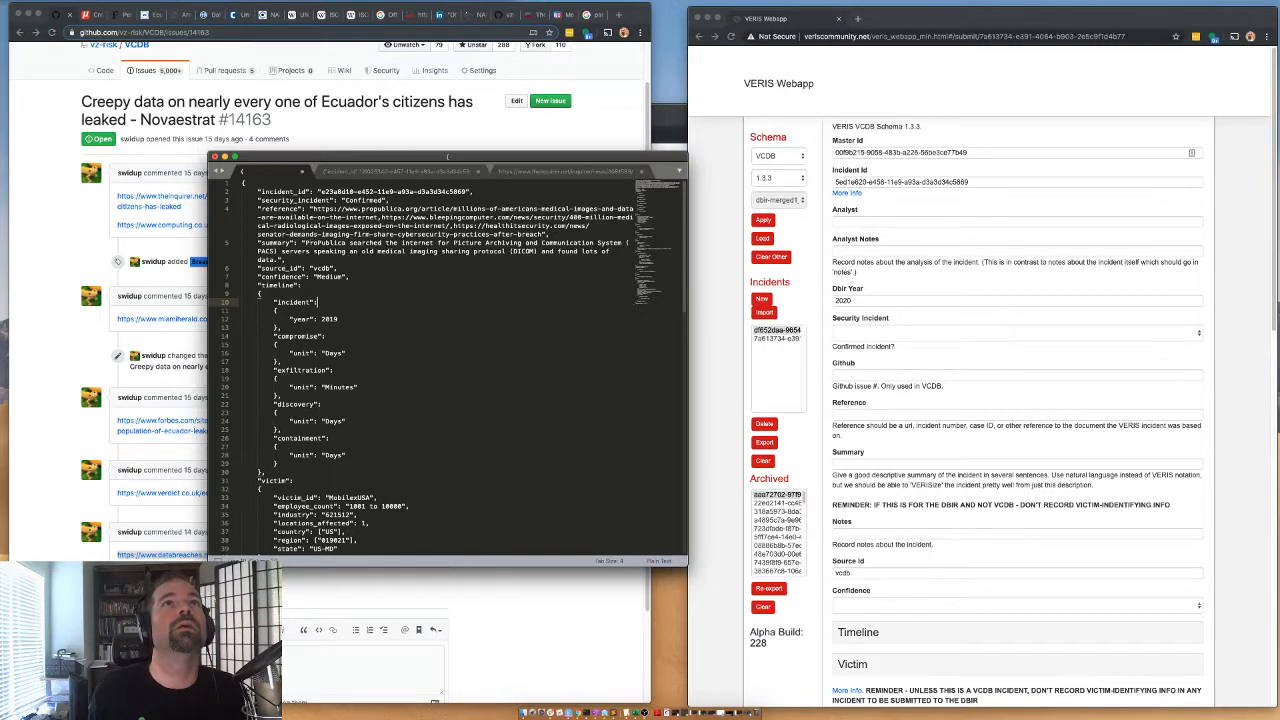
key(super+shift+p)
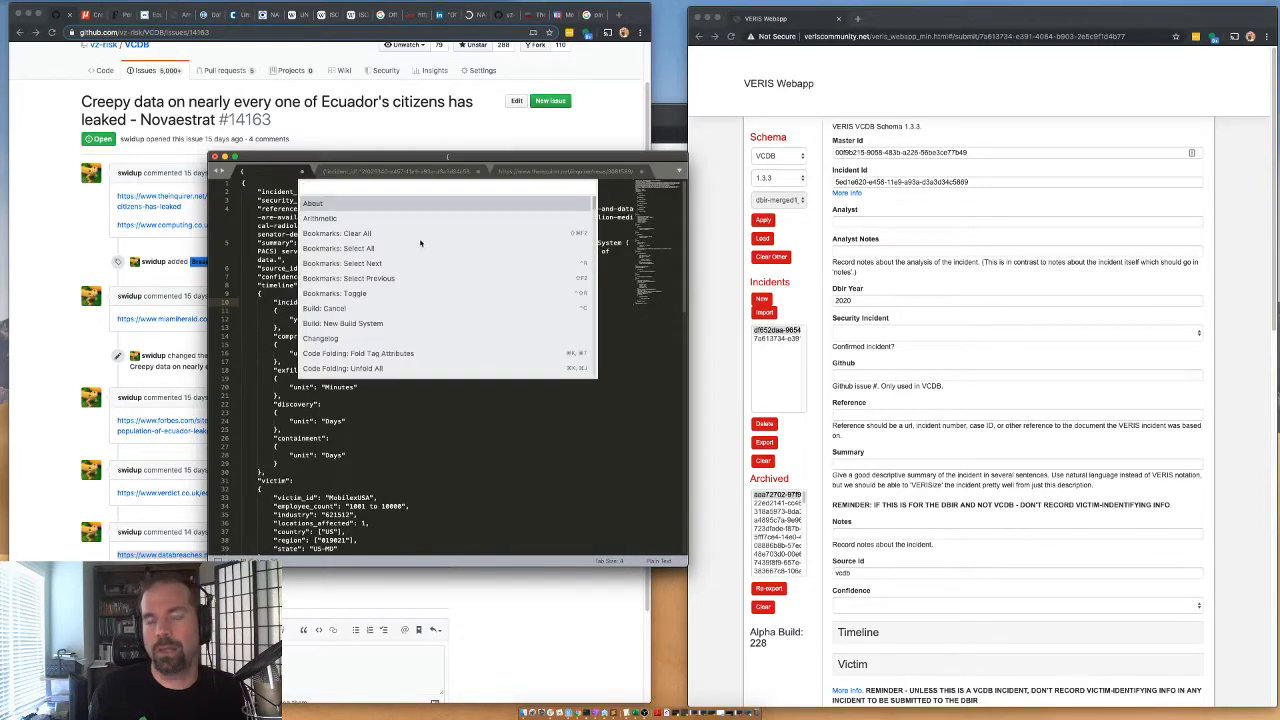
text(synt)
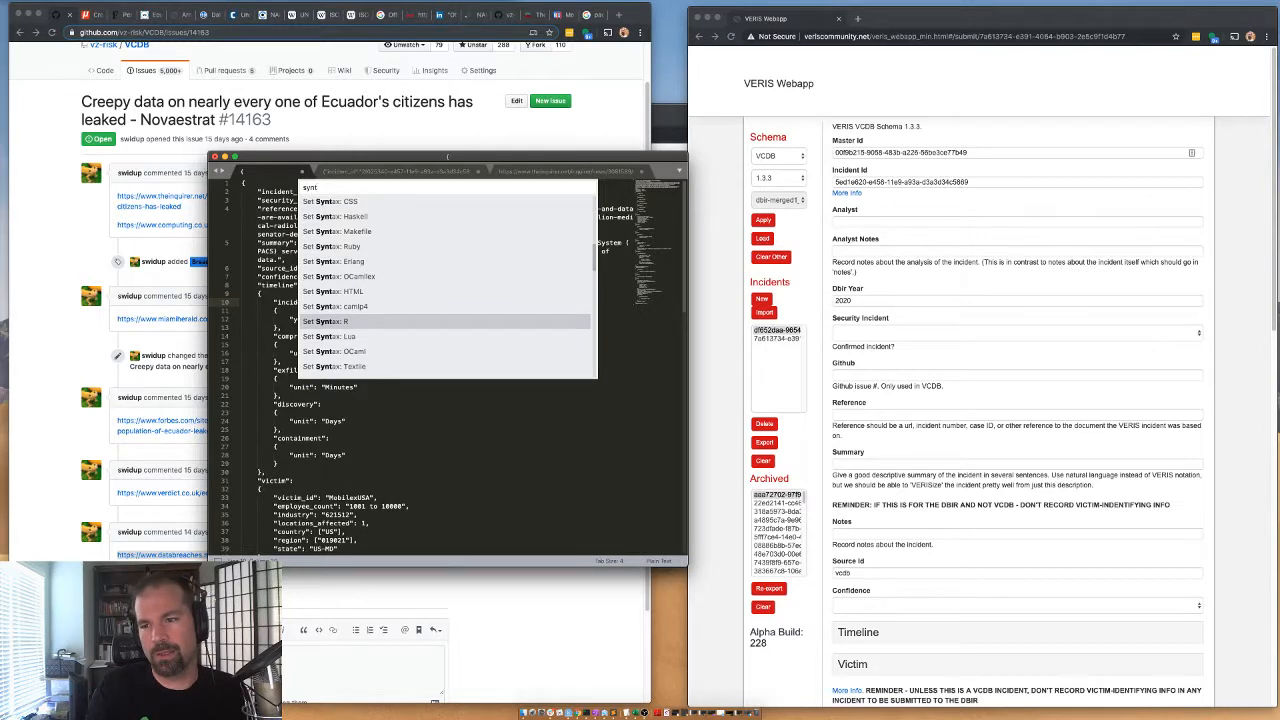
text( j)
key(Down)
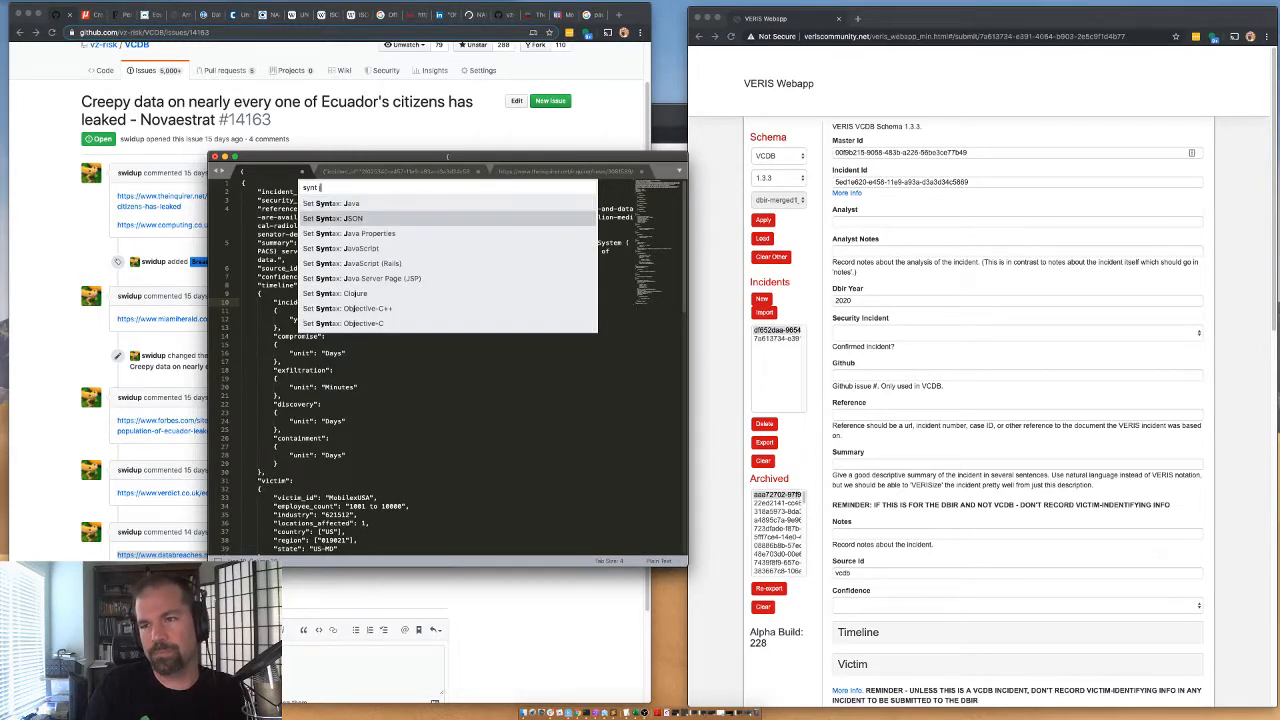
key(Return)
Retype the colon after the "incident" key and look through the MobilexUSA JSON record from start to end.
click(314, 259)
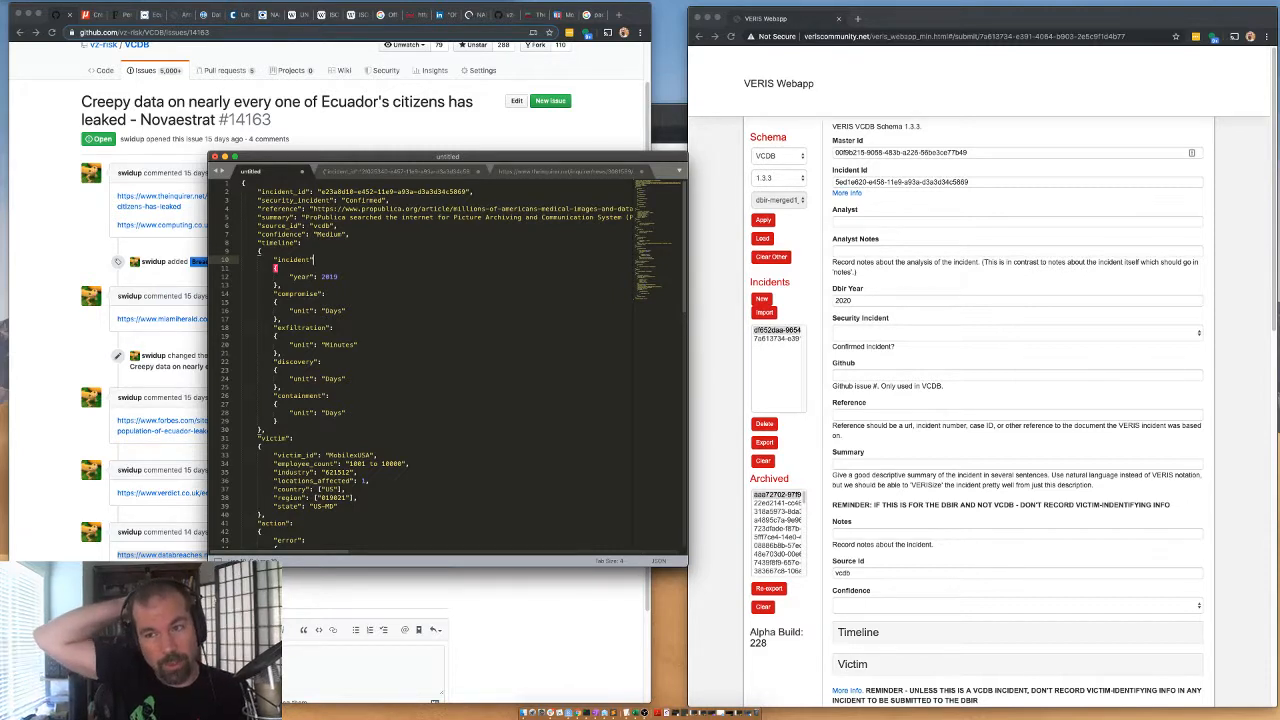
text(:)
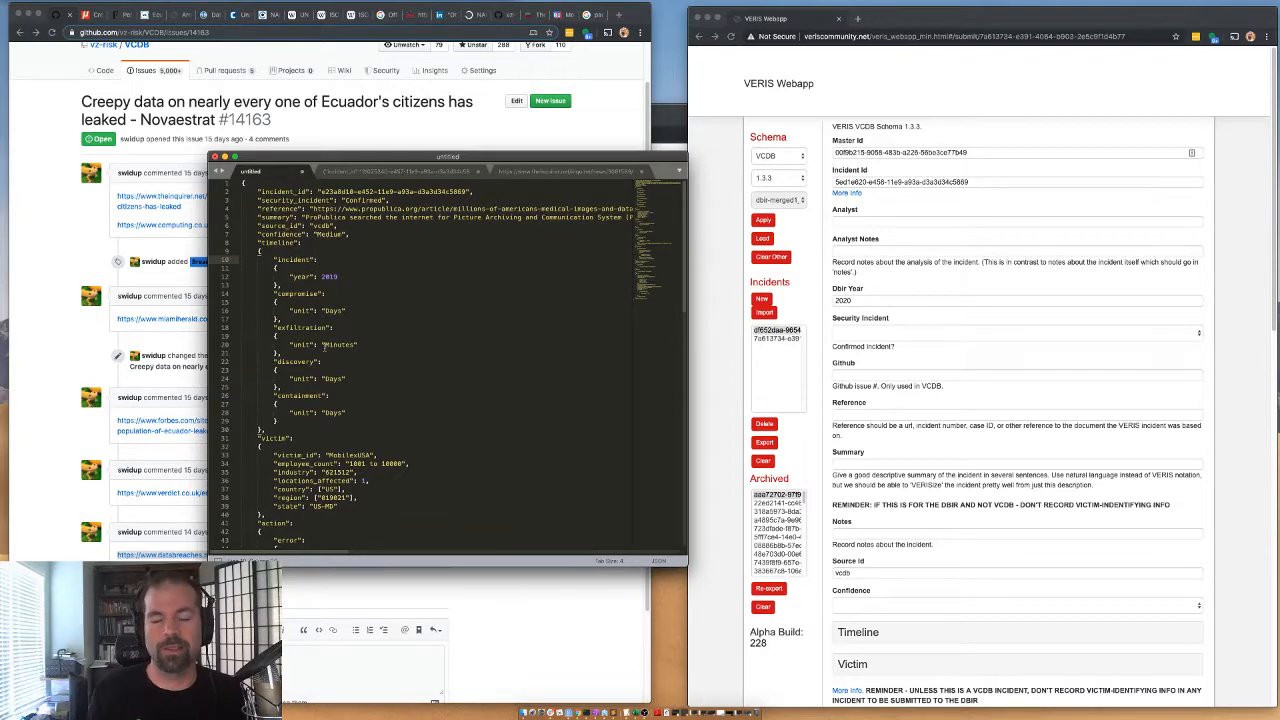
scroll(324, 348, down, 15)
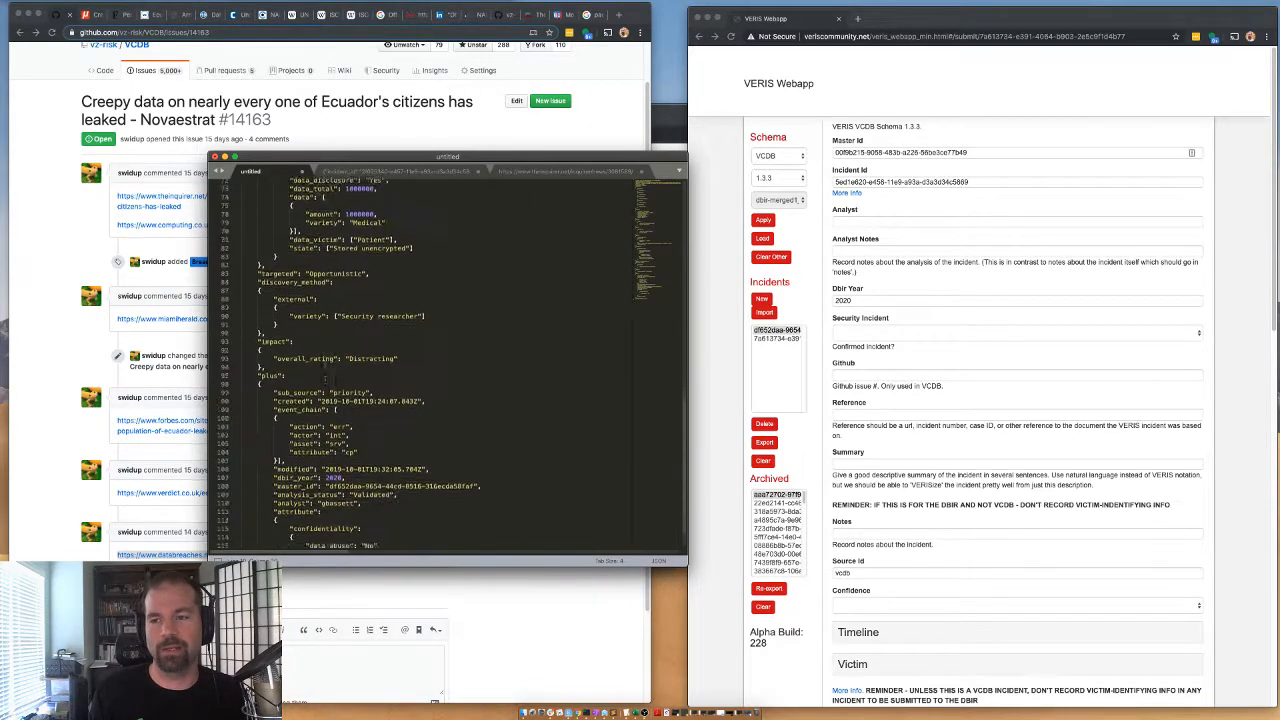
scroll(325, 354, up, 15)
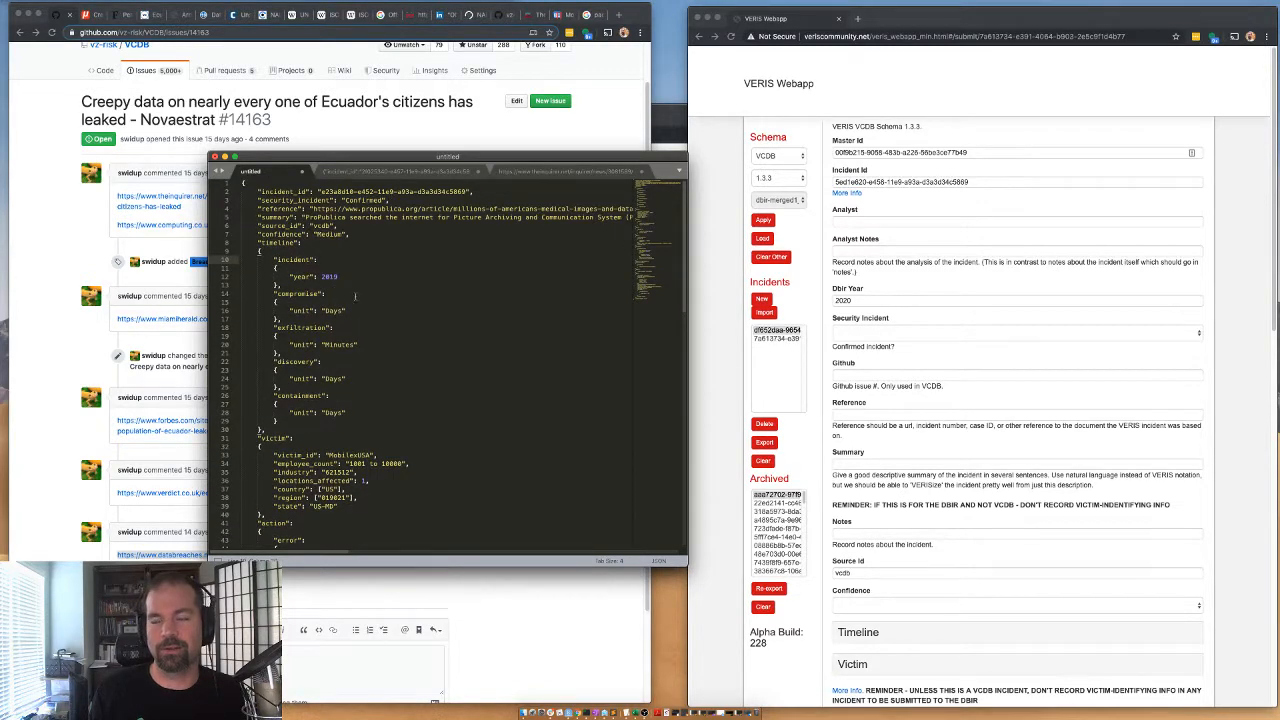
scroll(371, 480, down, 15)
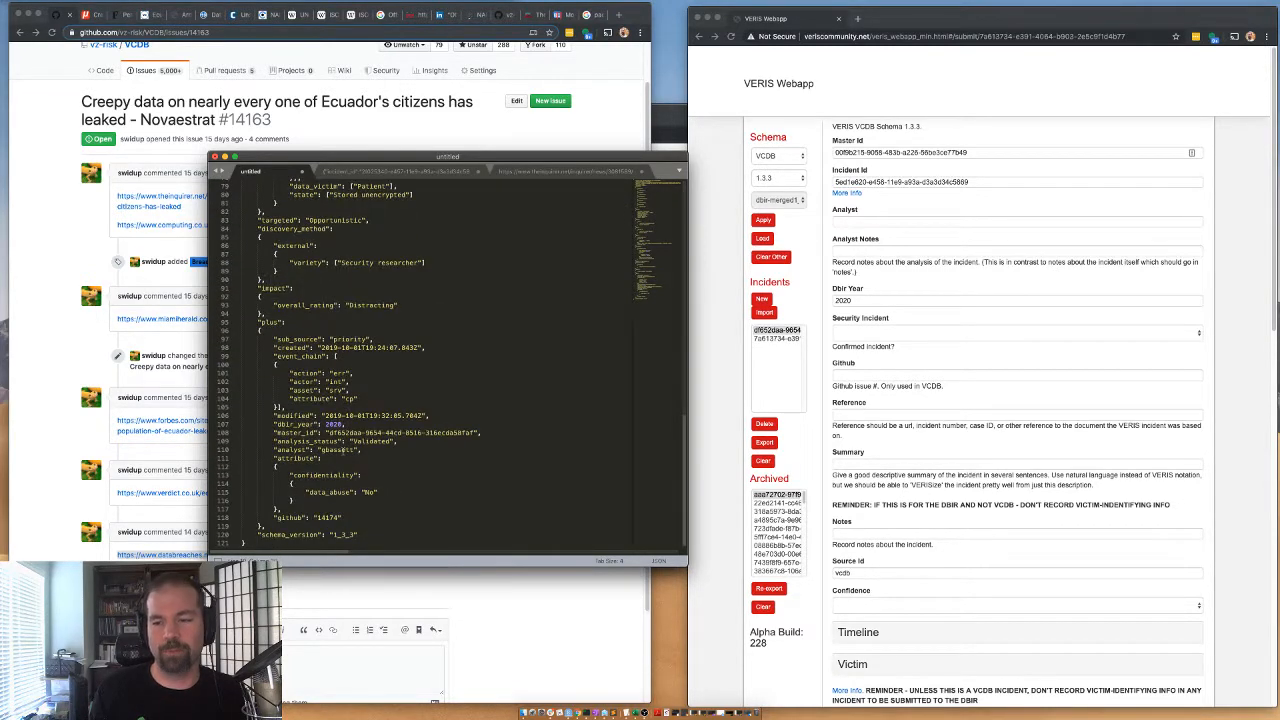
scroll(349, 311, up, 15)
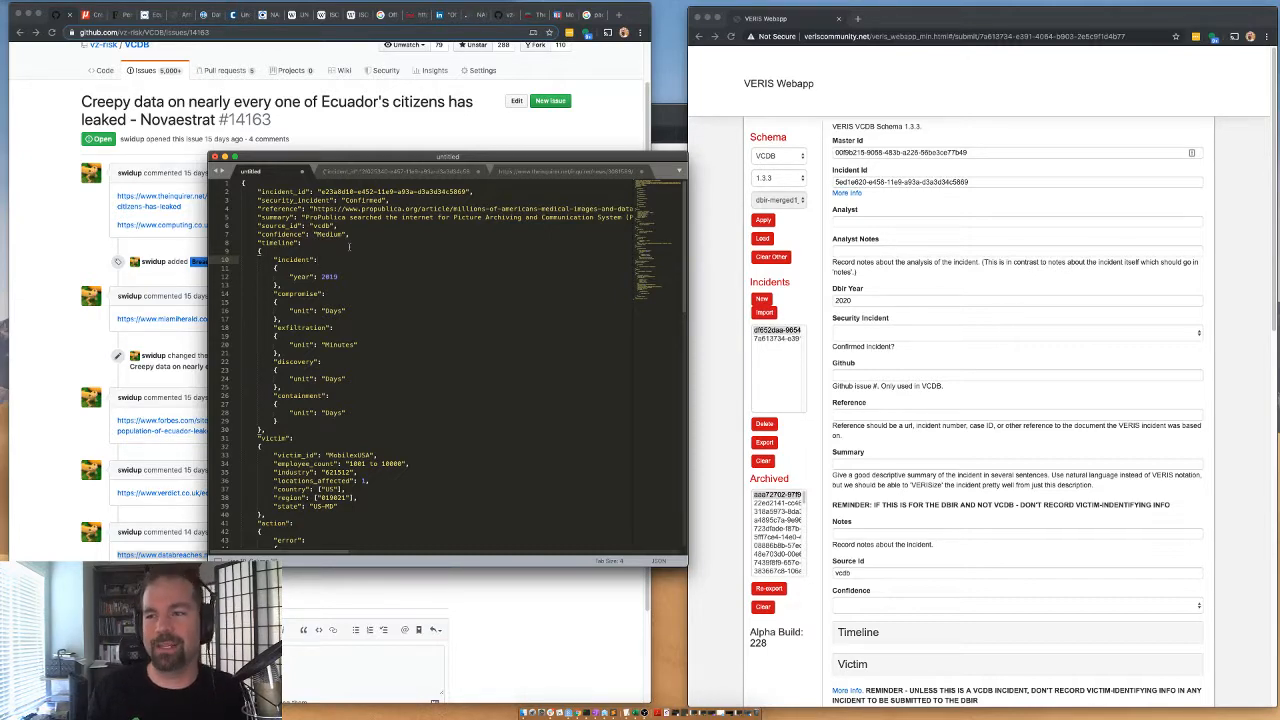
Fill in the VERIS form's Analyst with the analyst's username and paste the editor's complete reference list into Reference.
click(429, 172)
click(549, 177)
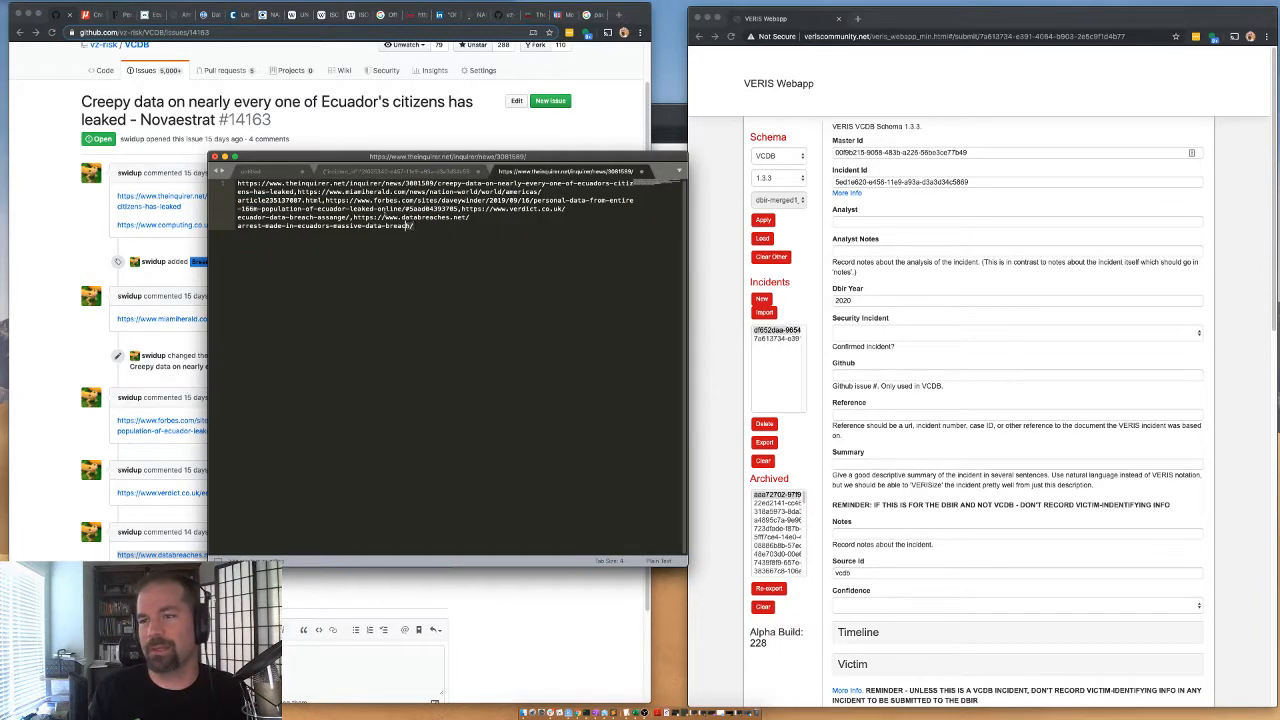
key(super+a)
key(super+c)
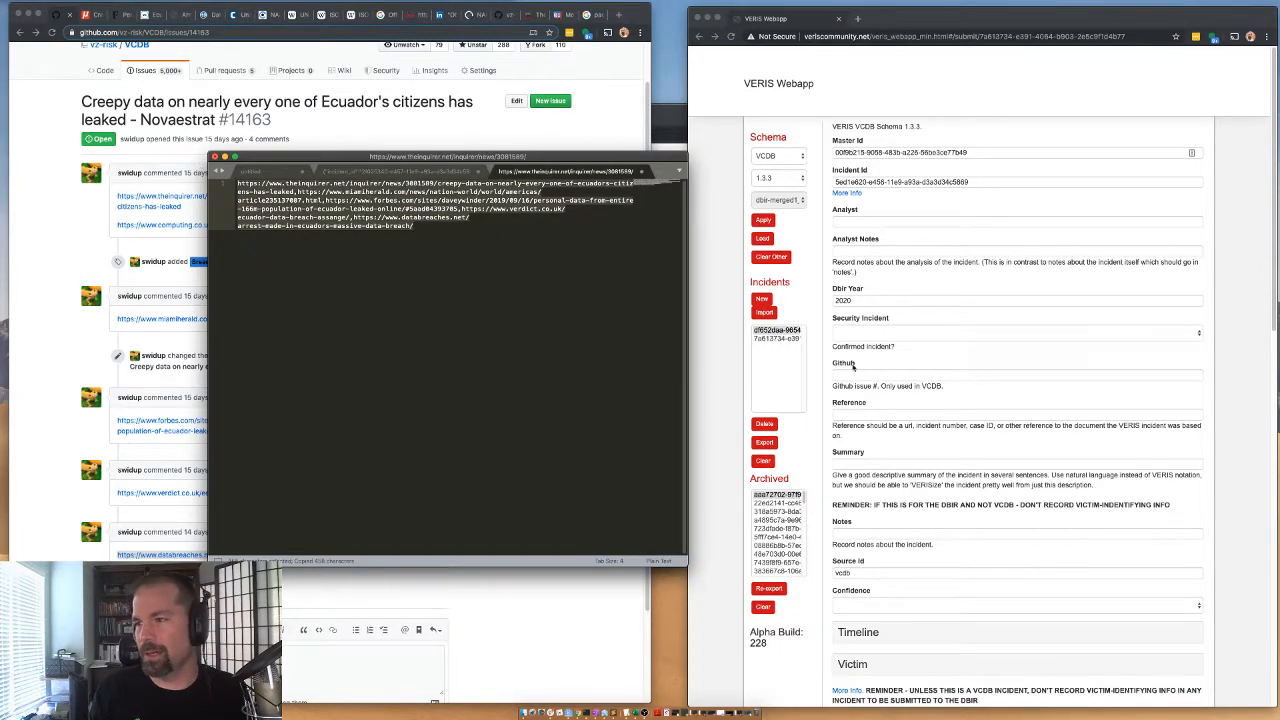
click(842, 224)
click(842, 223)
click(852, 241)
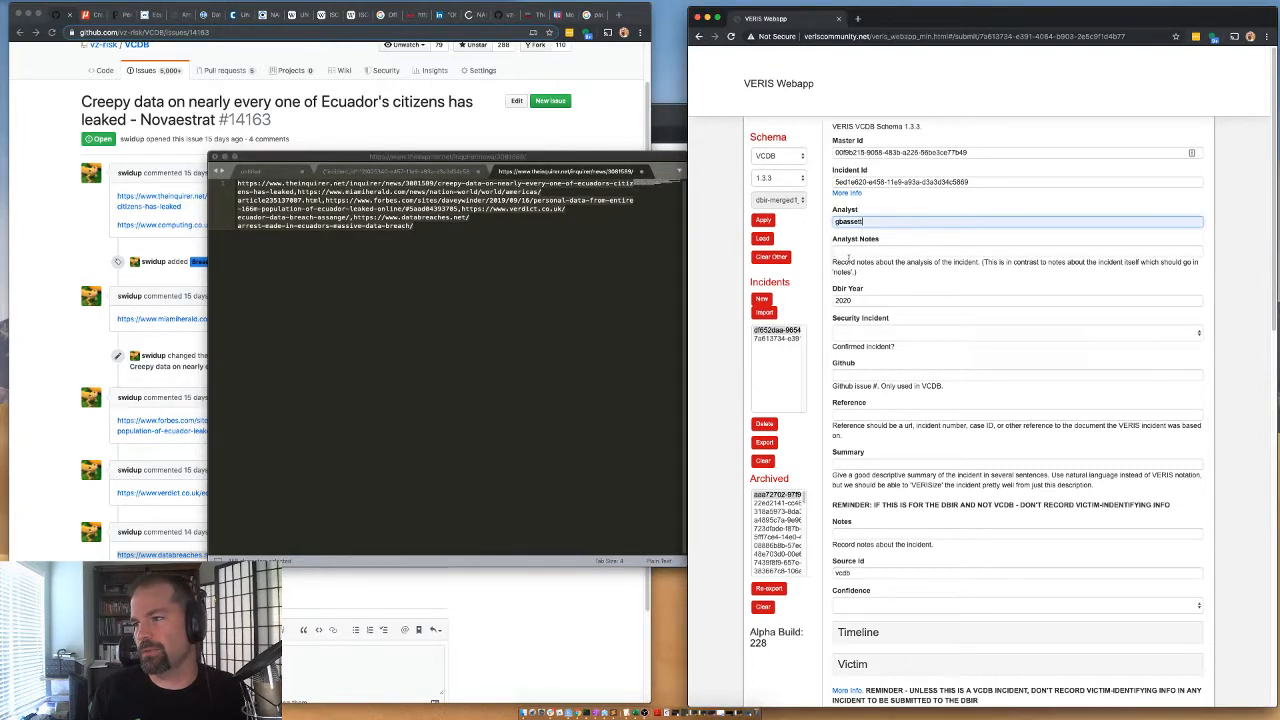
click(840, 412)
click(877, 446)
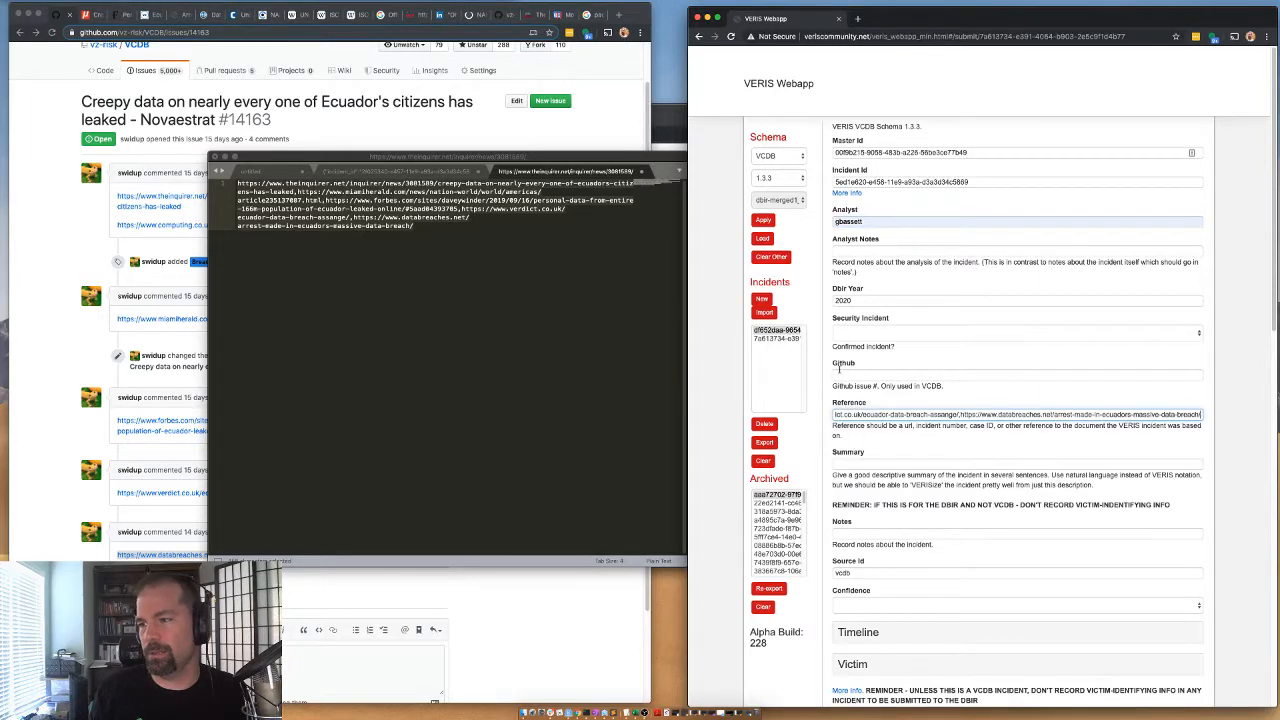
Copy the issue number 14163 into the Github field and set Security Incident to "Confirmed: Yes - Confirmed".
click(145, 112)
drag(272, 120, 229, 117)
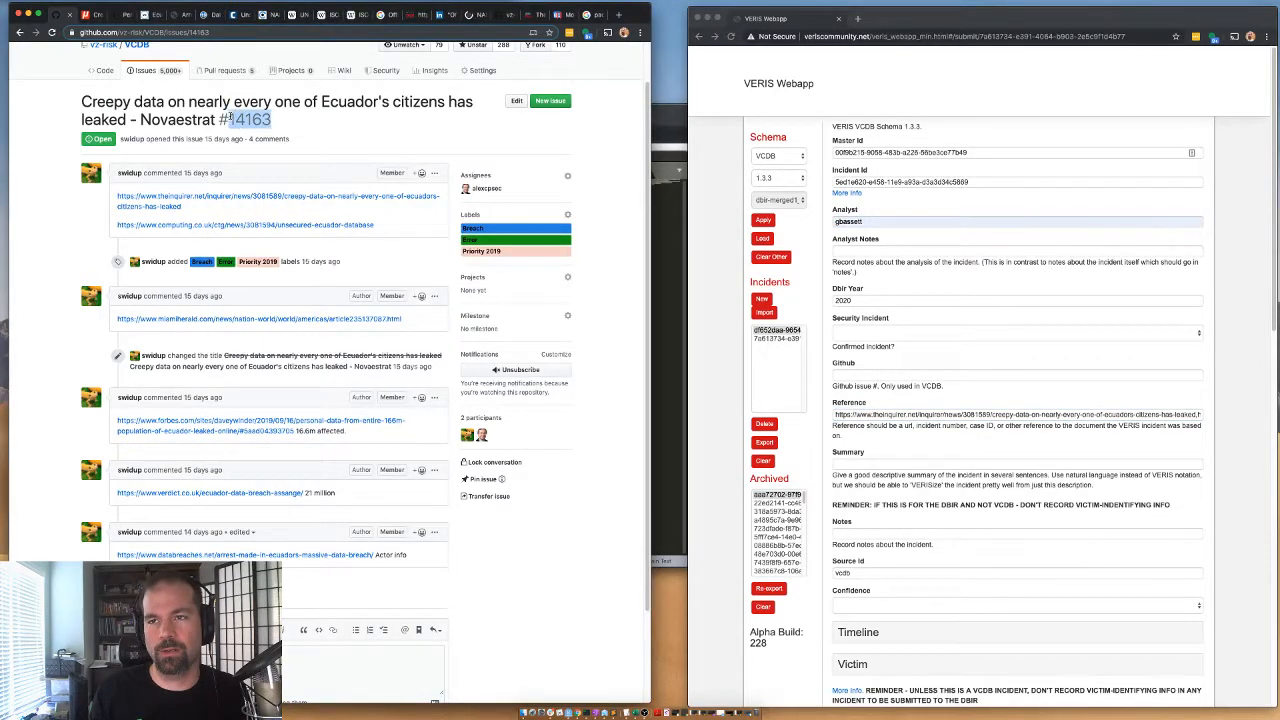
click(839, 373)
click(843, 374)
key(super+v)
click(848, 333)
click(852, 342)
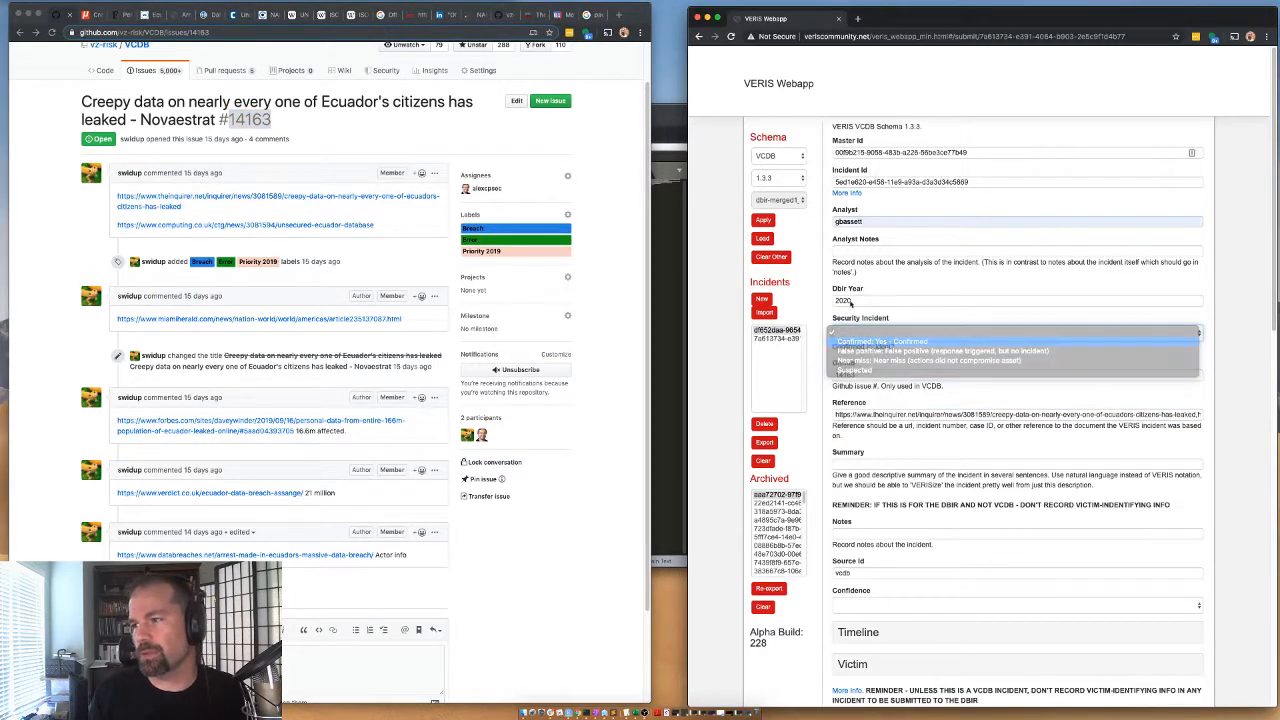
click(847, 462)
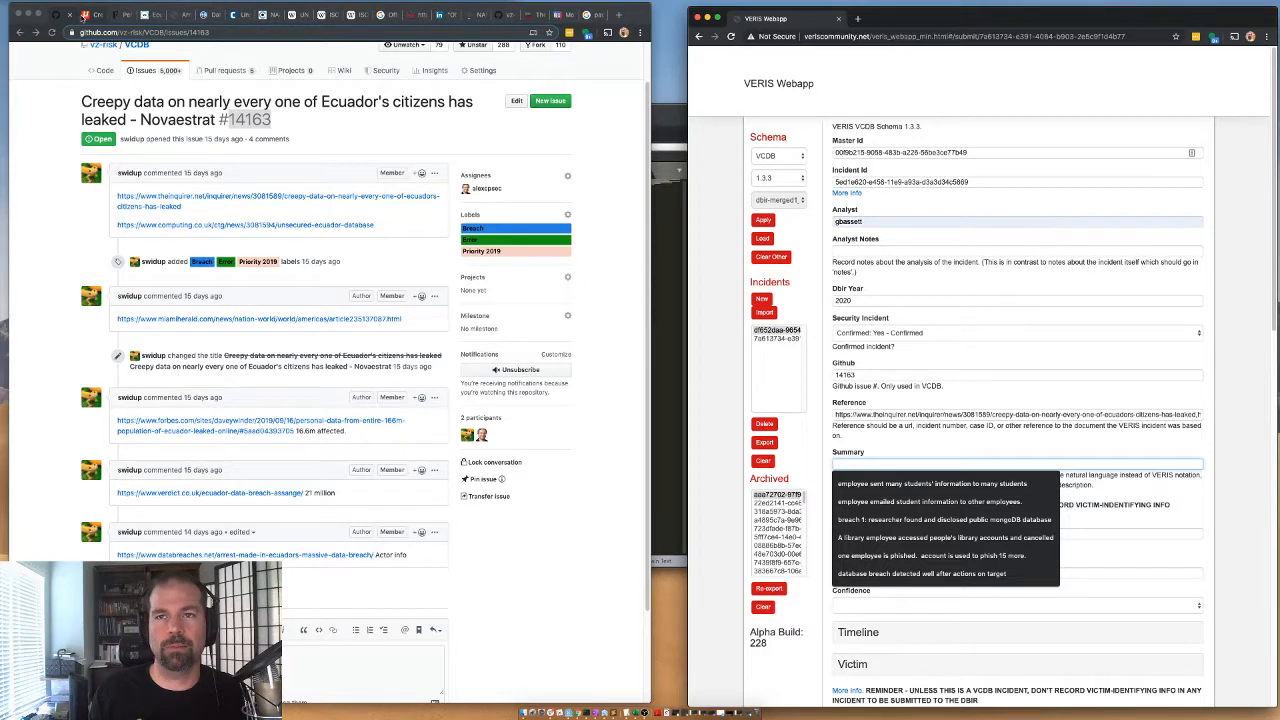
Read the Inquirer article for an overview of the Ecuador data leak.
click(88, 14)
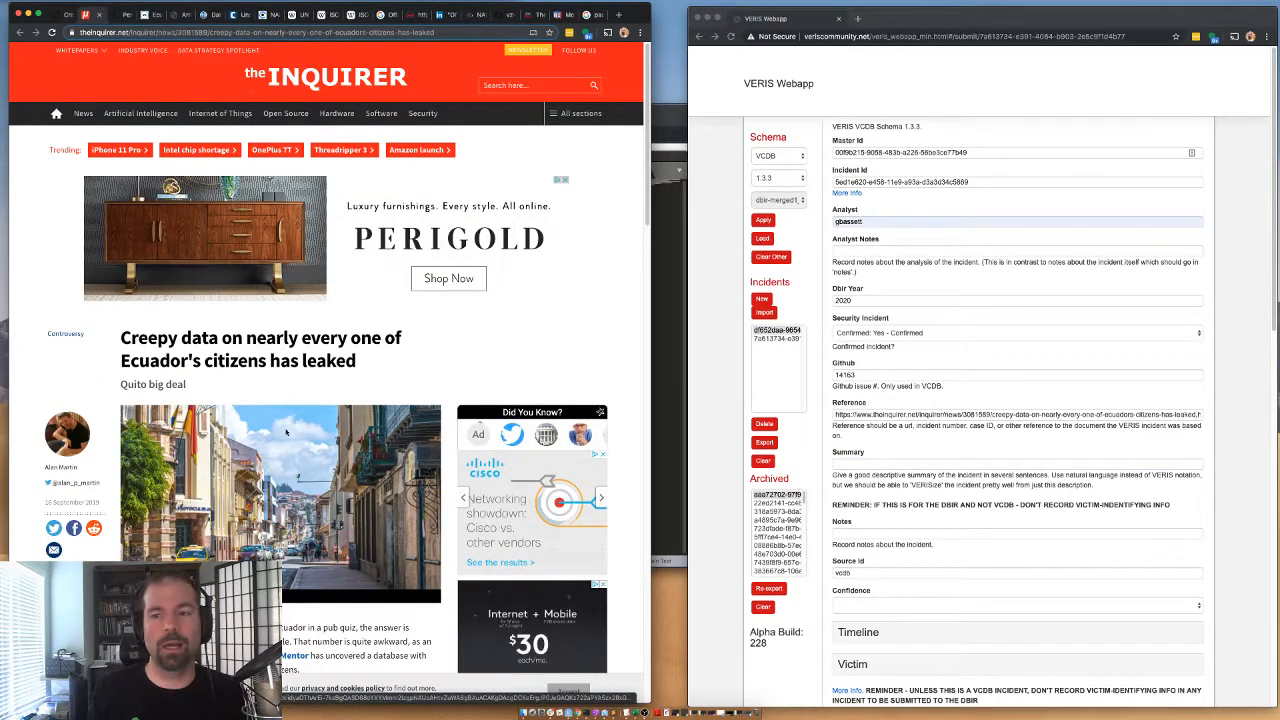
scroll(223, 247, down, 5)
scroll(186, 334, down, 3)
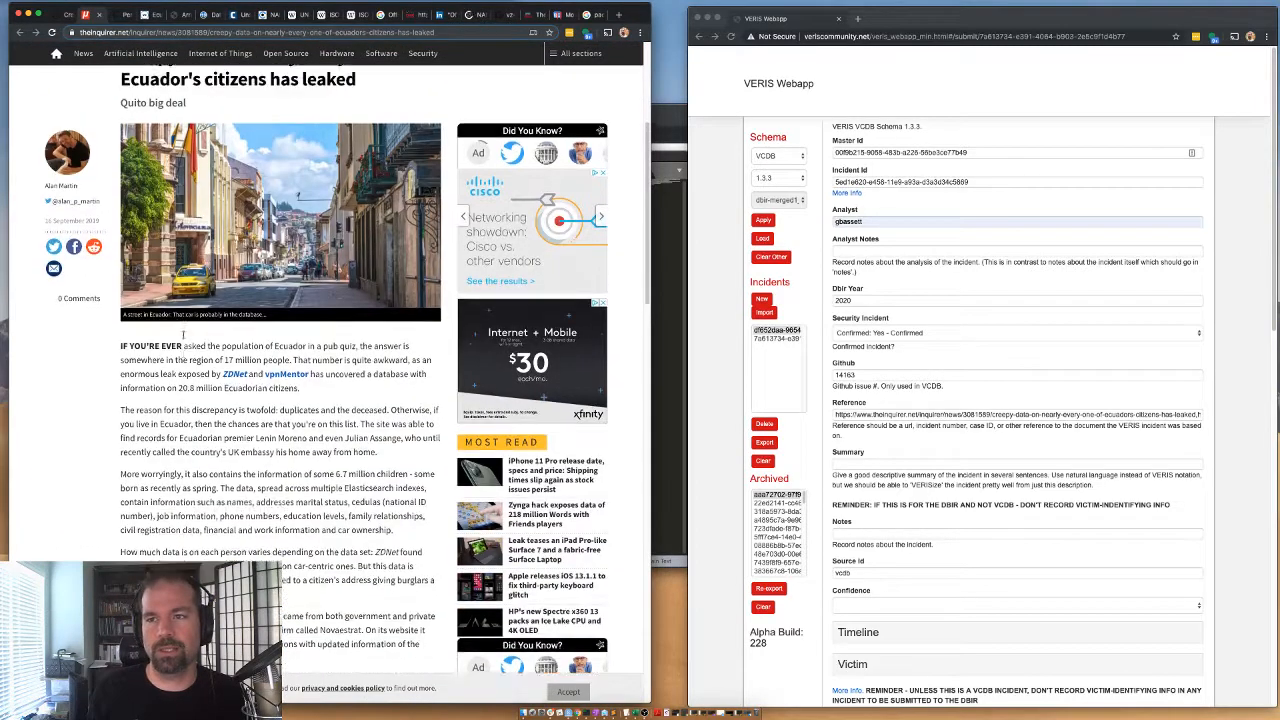
scroll(186, 334, up, 2)
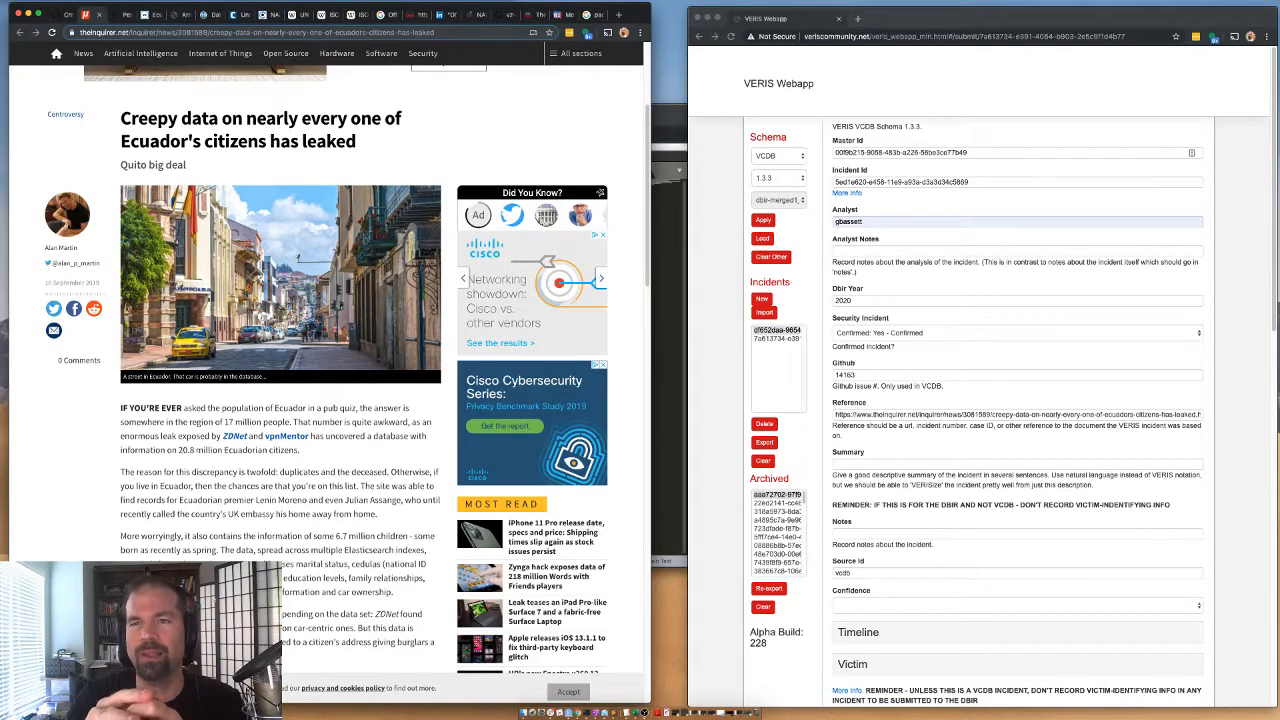
Read the Forbes article on the Ecuador leak for the number of records exposed.
click(118, 14)
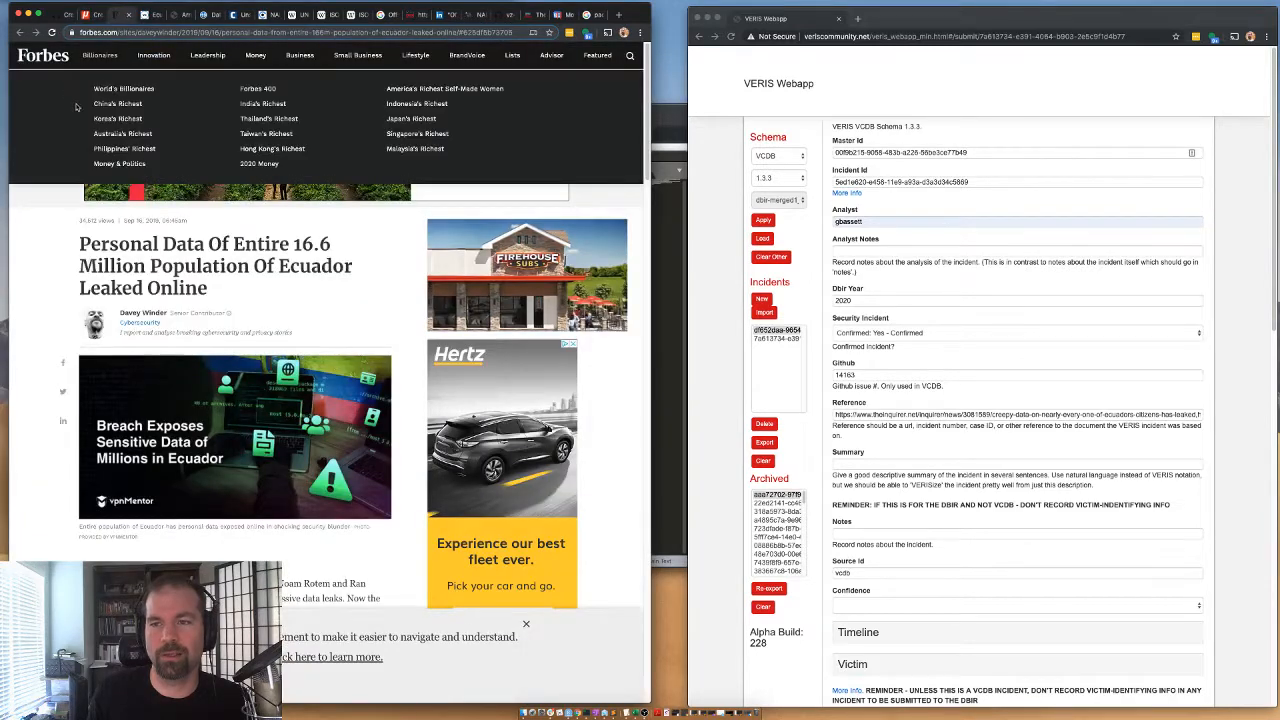
scroll(84, 347, down, 1)
scroll(84, 347, down, 3)
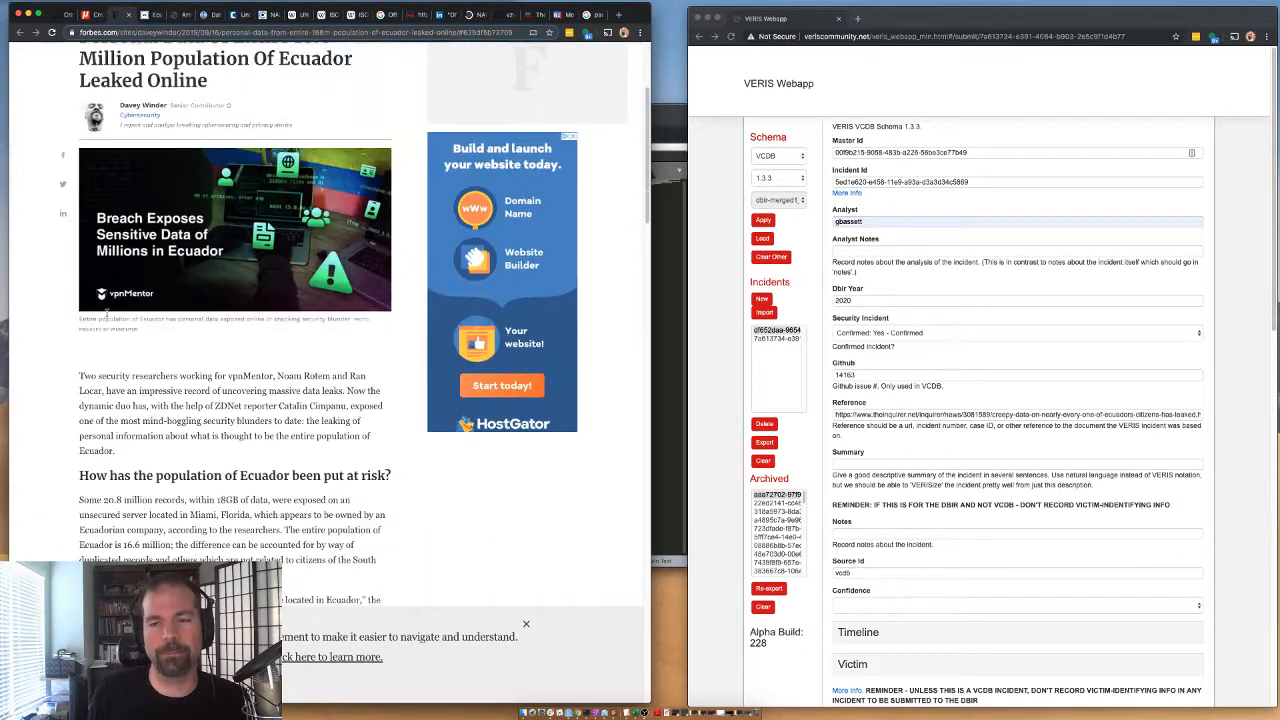
double_click(90, 497)
drag(90, 497, 216, 500)
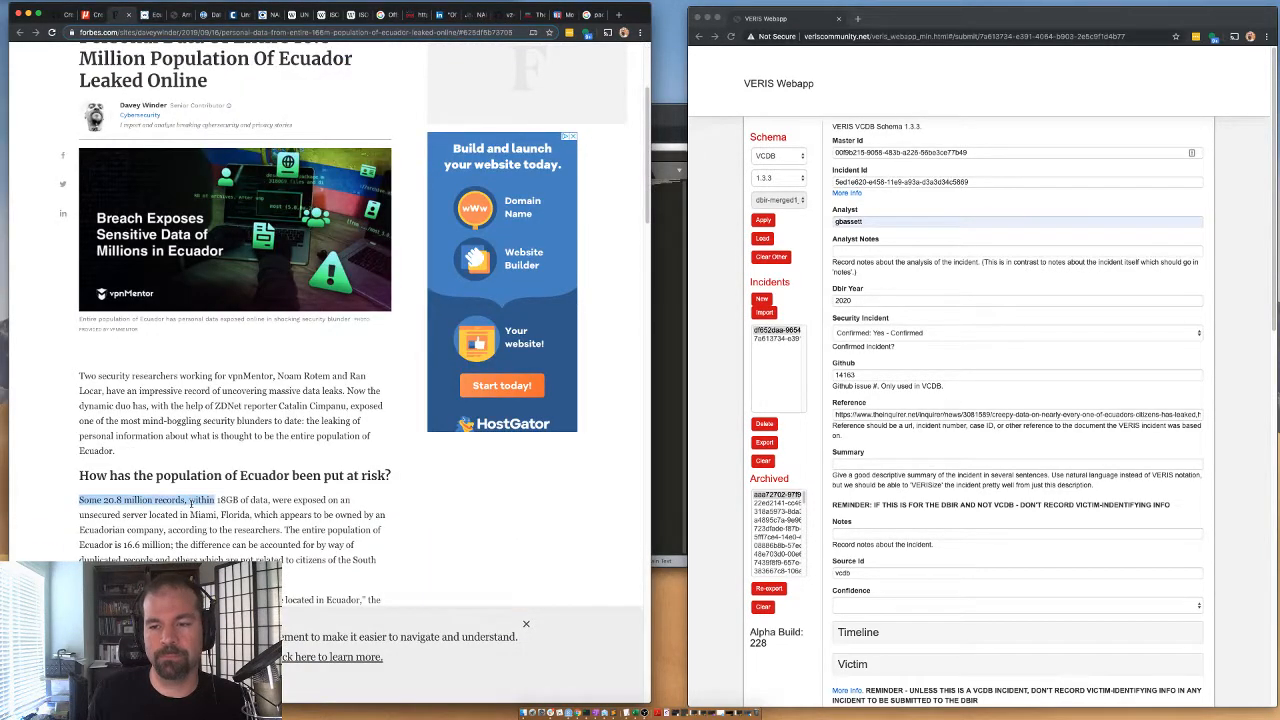
click(217, 452)
drag(107, 476, 242, 500)
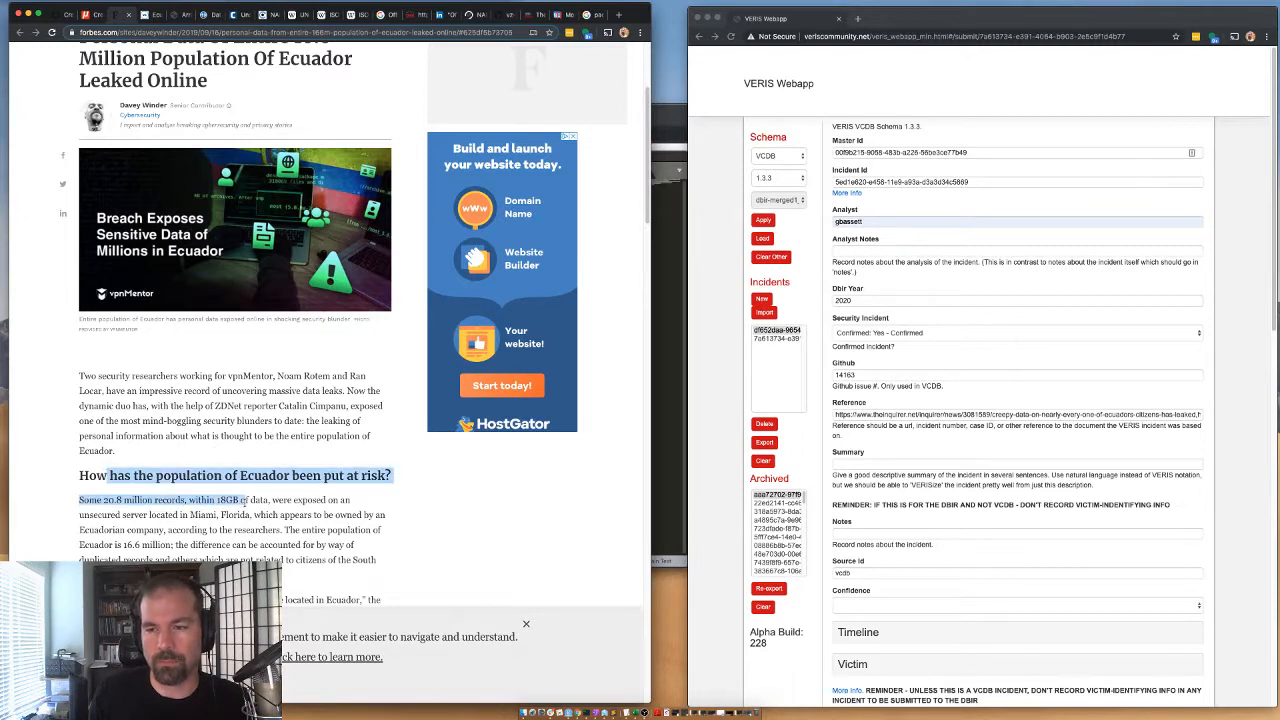
drag(103, 499, 212, 500)
click(212, 500)
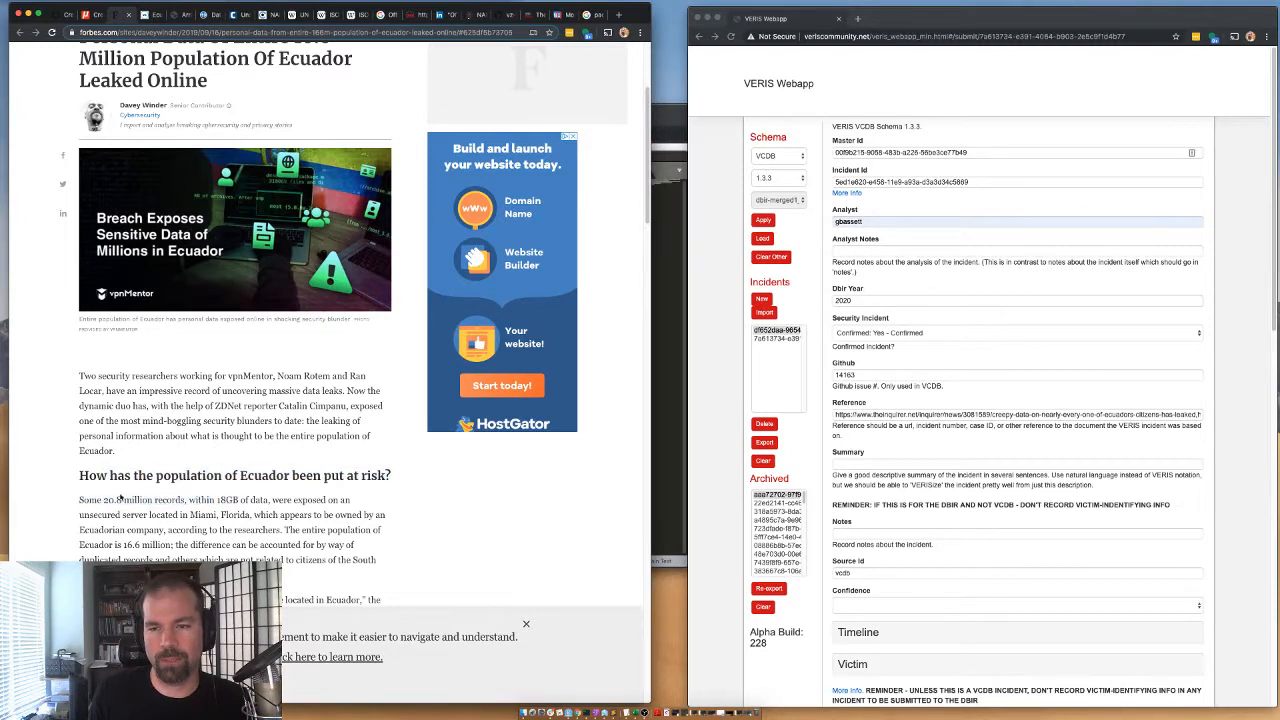
drag(97, 500, 139, 500)
scroll(276, 525, down, 1)
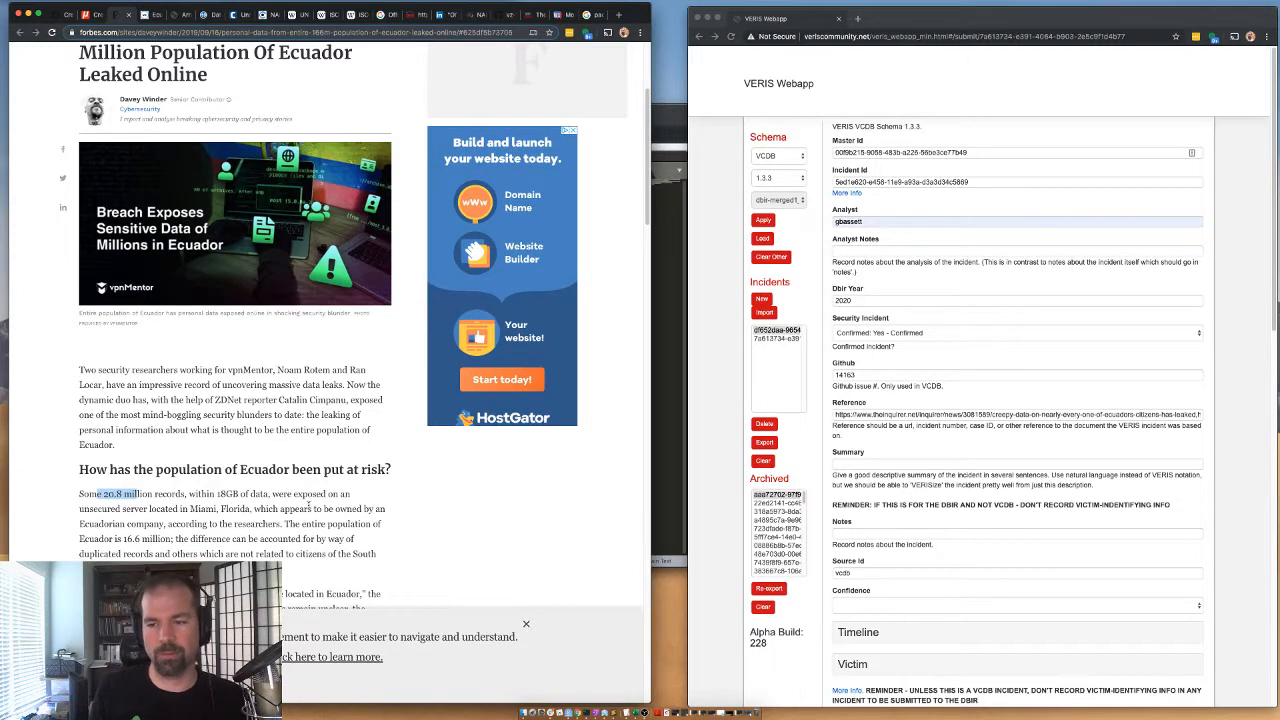
Check where the unsecured server was located and who appears to own it in the Forbes article.
drag(80, 510, 250, 496)
scroll(208, 524, down, 1)
click(243, 505)
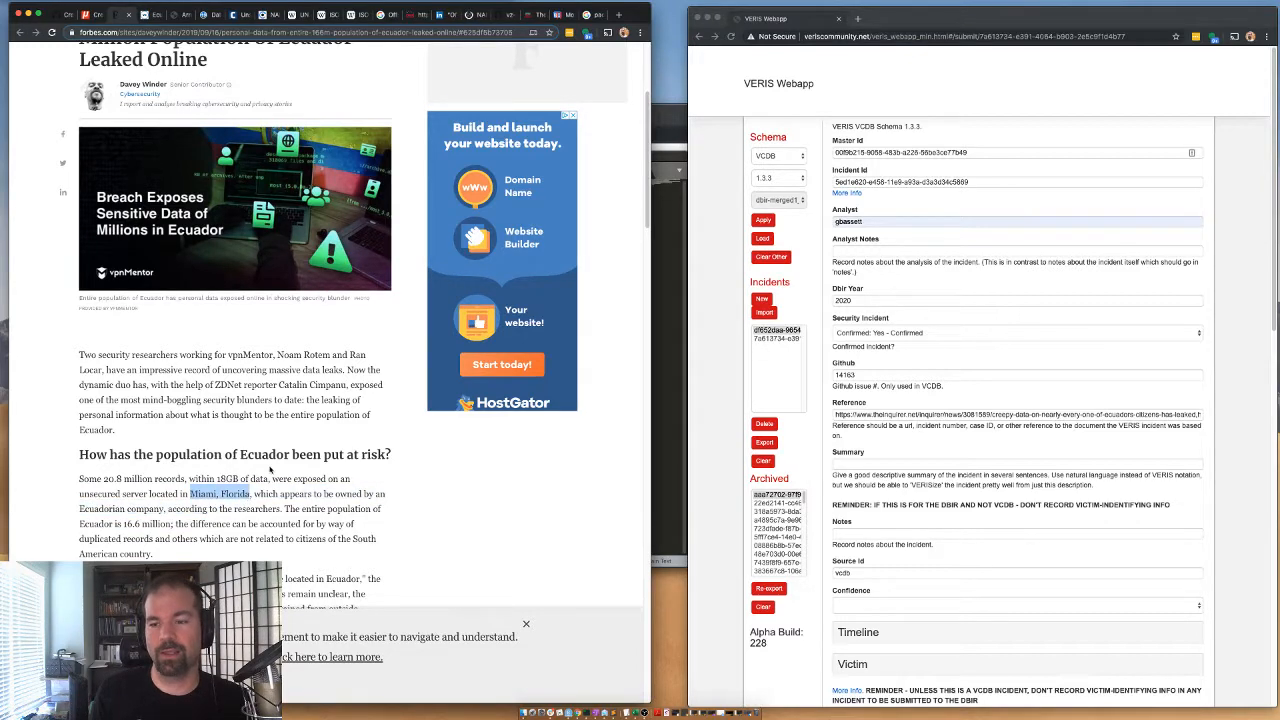
scroll(270, 468, down, 3)
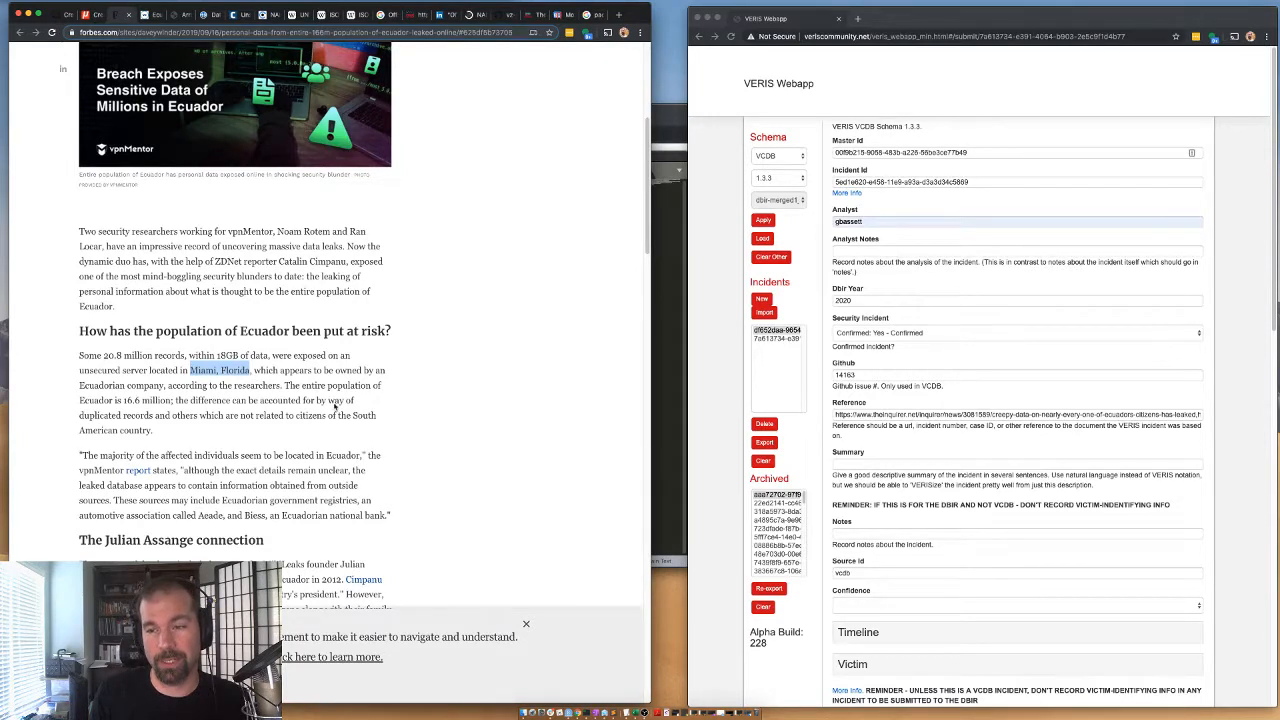
double_click(278, 385)
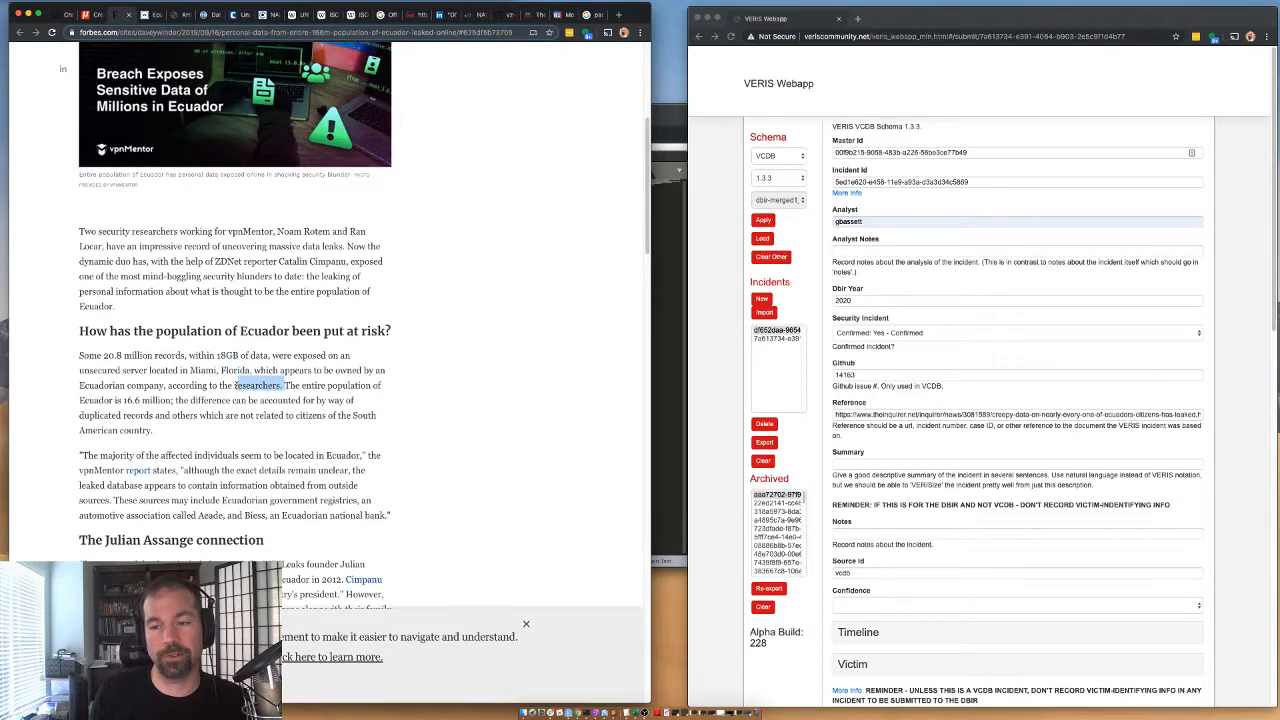
click(276, 386)
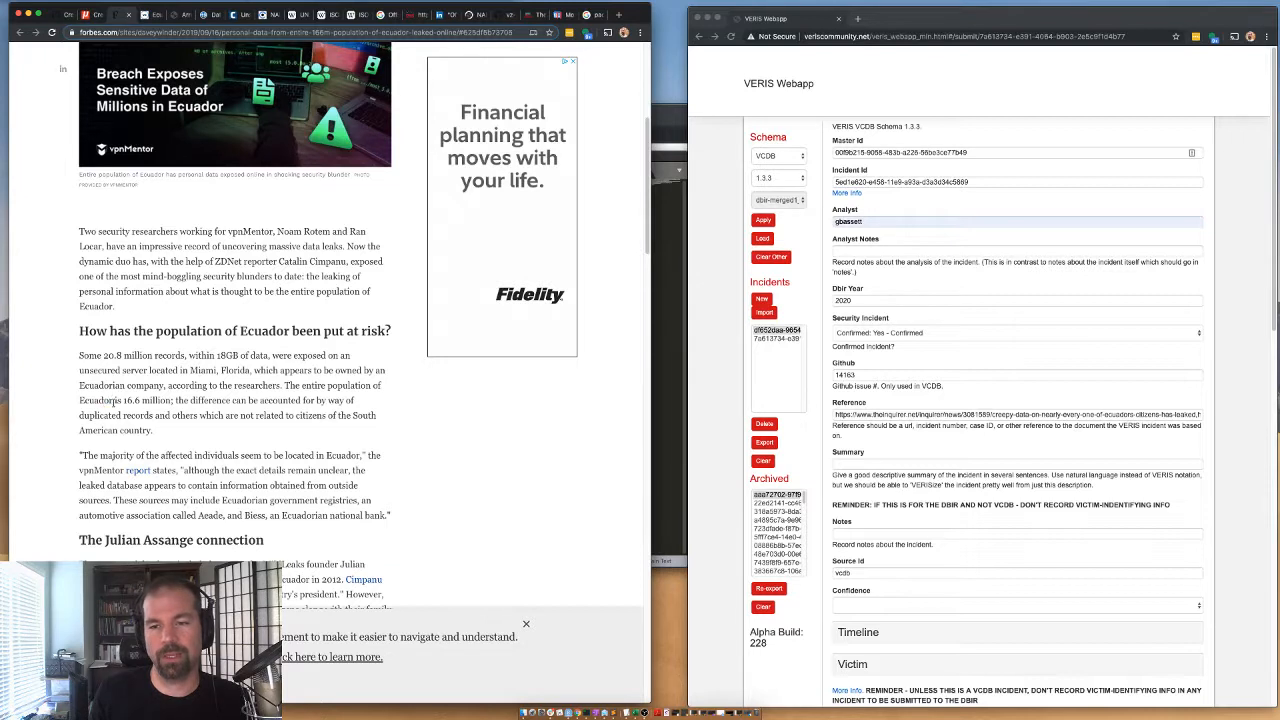
Compare Ecuador's population with the exposed record count in the Forbes article and read how the difference is explained.
drag(113, 401, 152, 401)
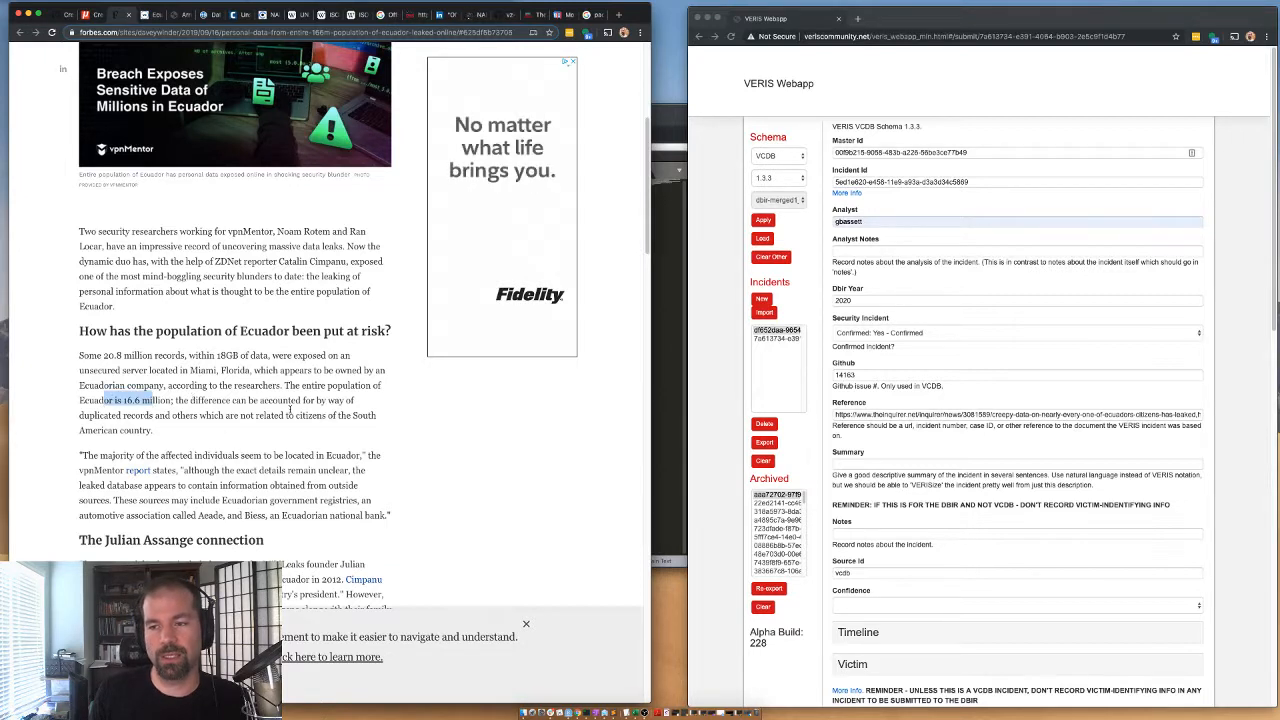
click(198, 400)
drag(204, 400, 226, 416)
click(230, 416)
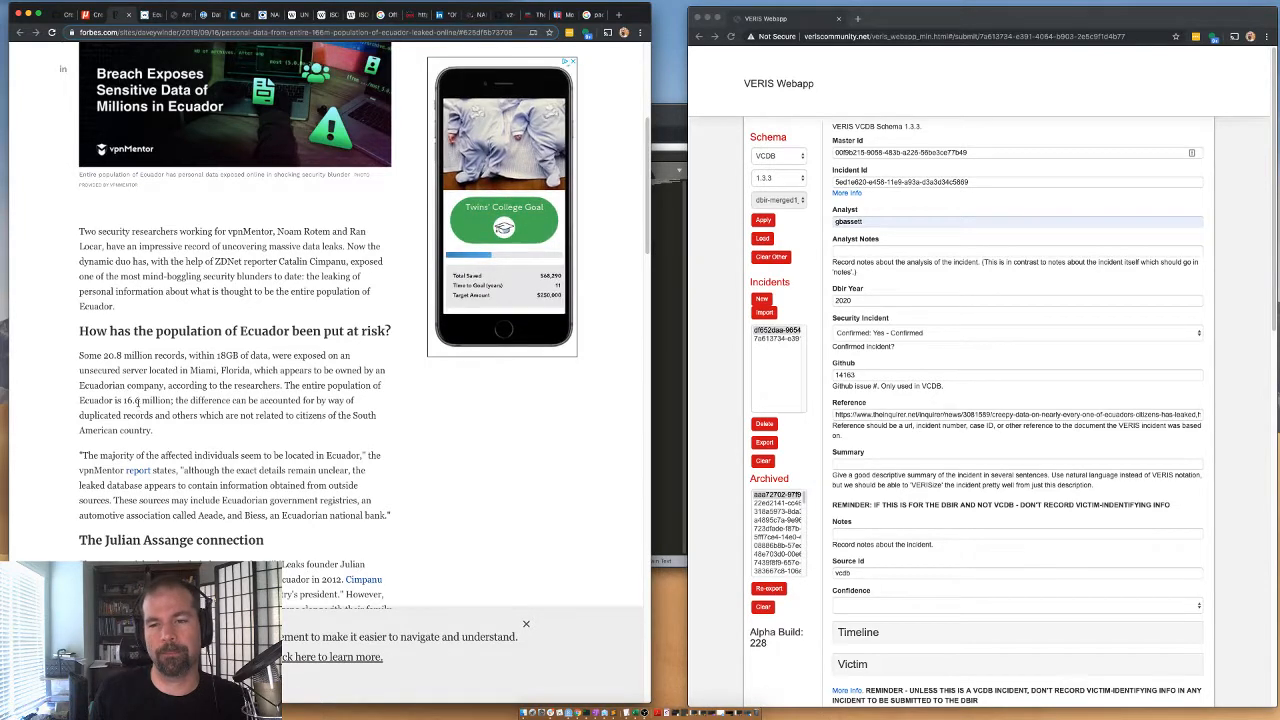
double_click(112, 355)
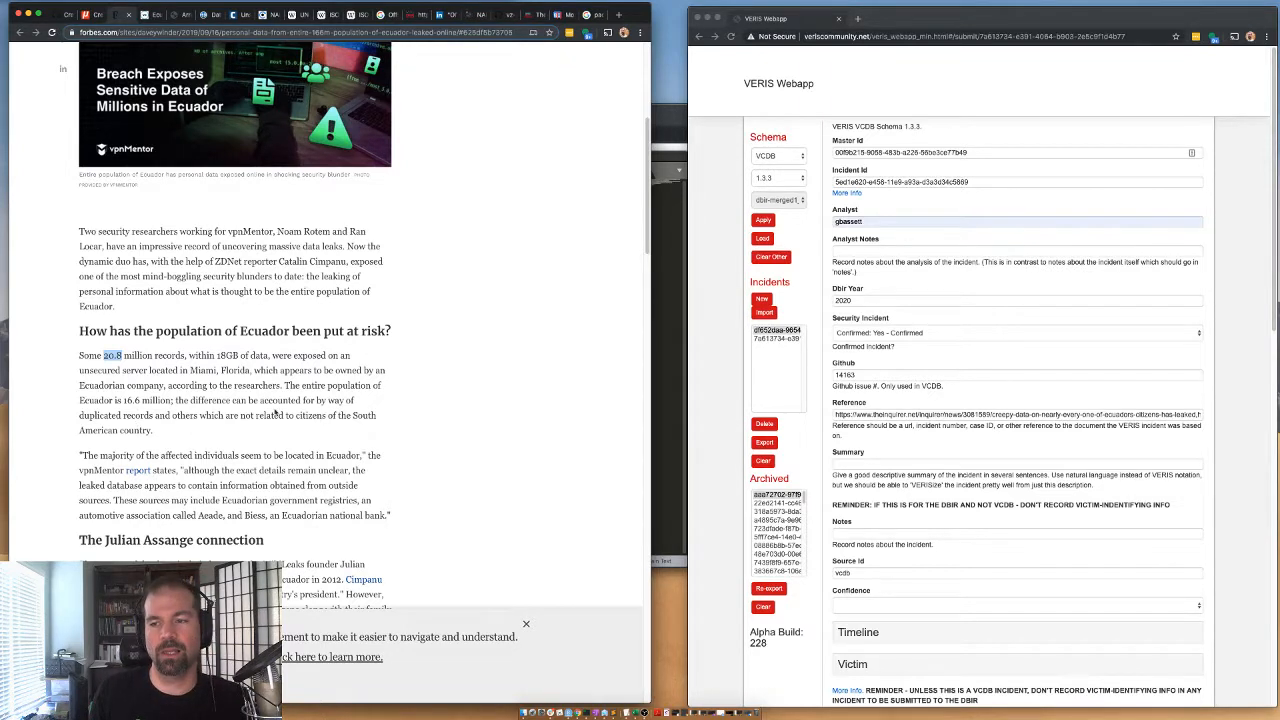
Recheck the Forbes figures for Ecuador's population and exposed records, including the explanation about duplicates and non-citizens.
click(164, 415)
drag(325, 400, 264, 400)
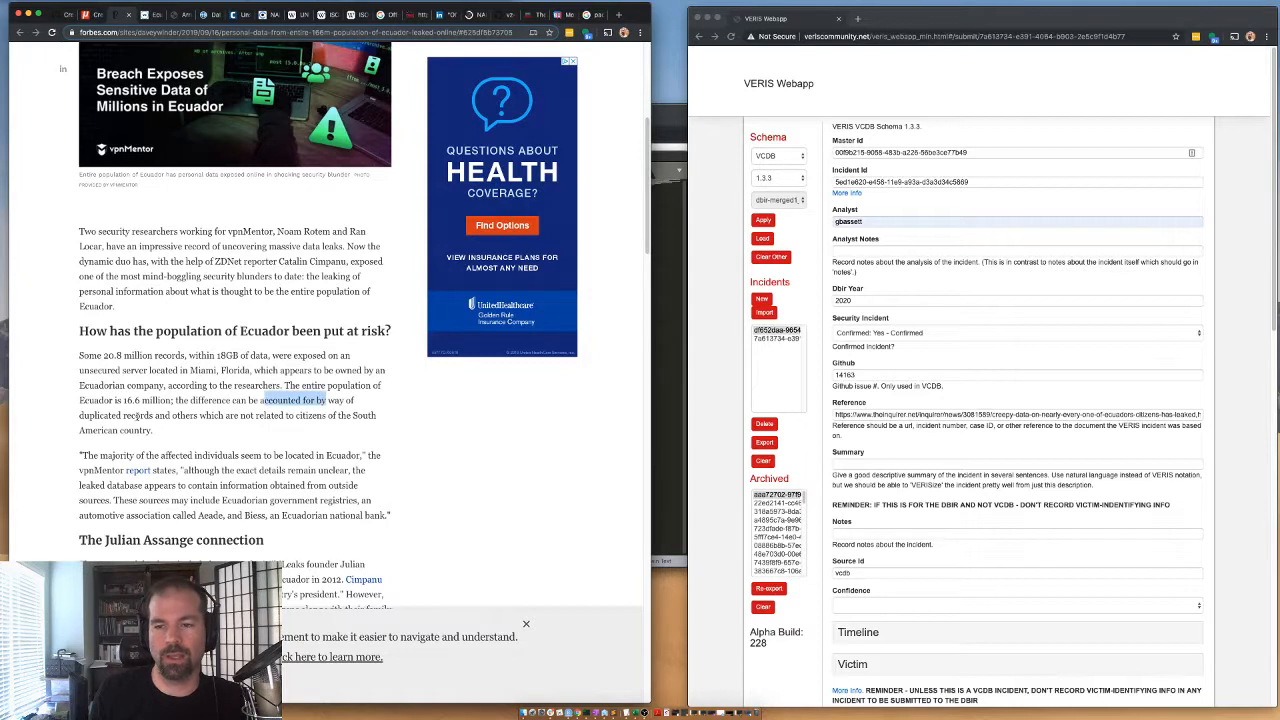
drag(124, 402, 145, 400)
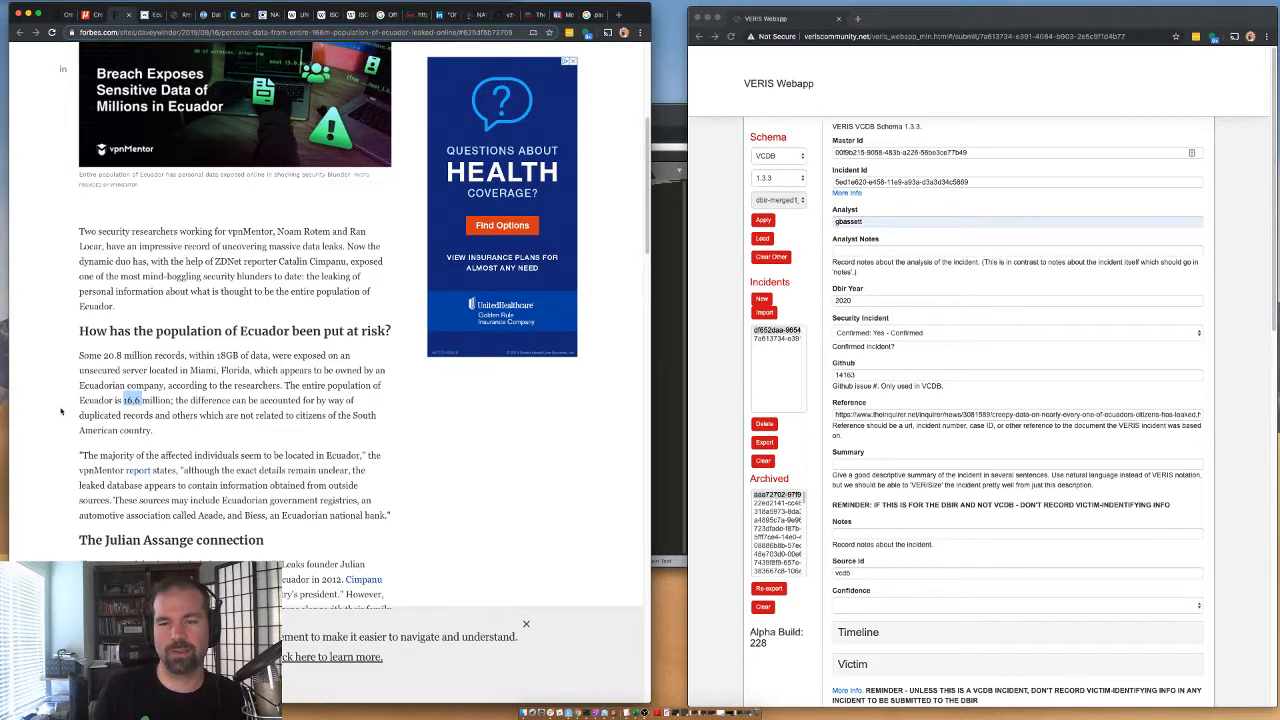
drag(106, 367, 122, 355)
click(121, 355)
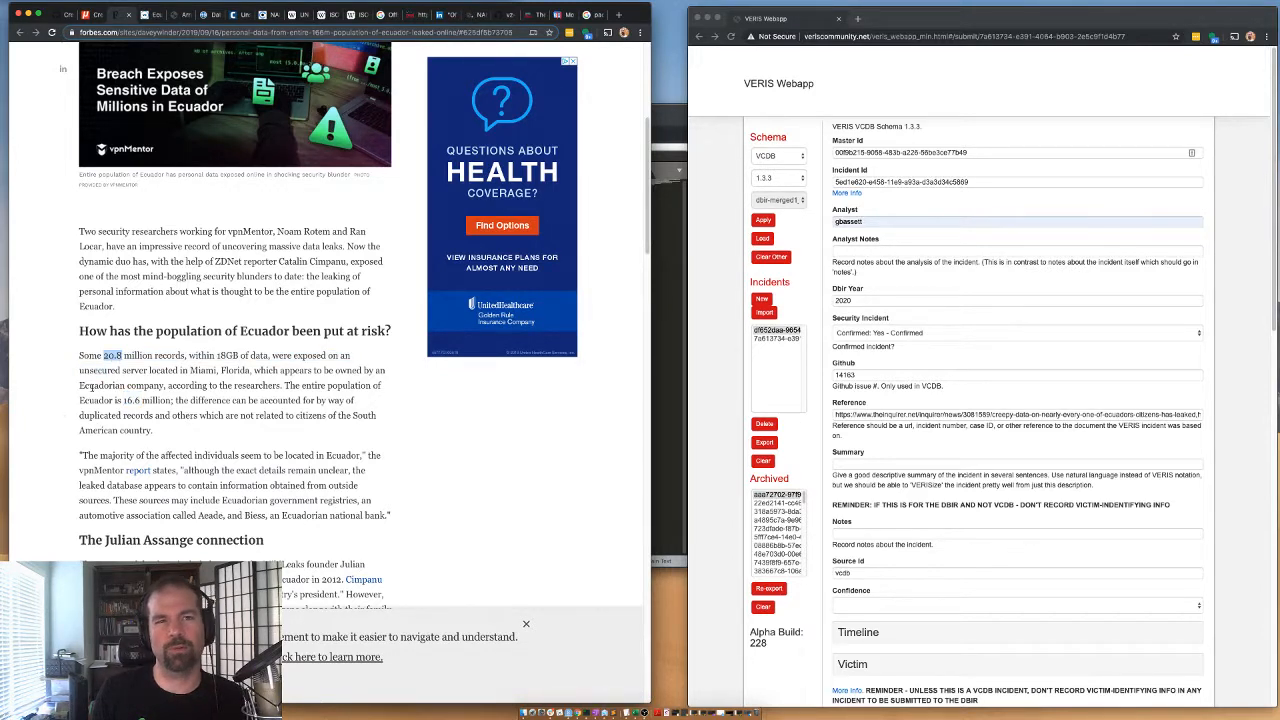
drag(316, 415, 320, 425)
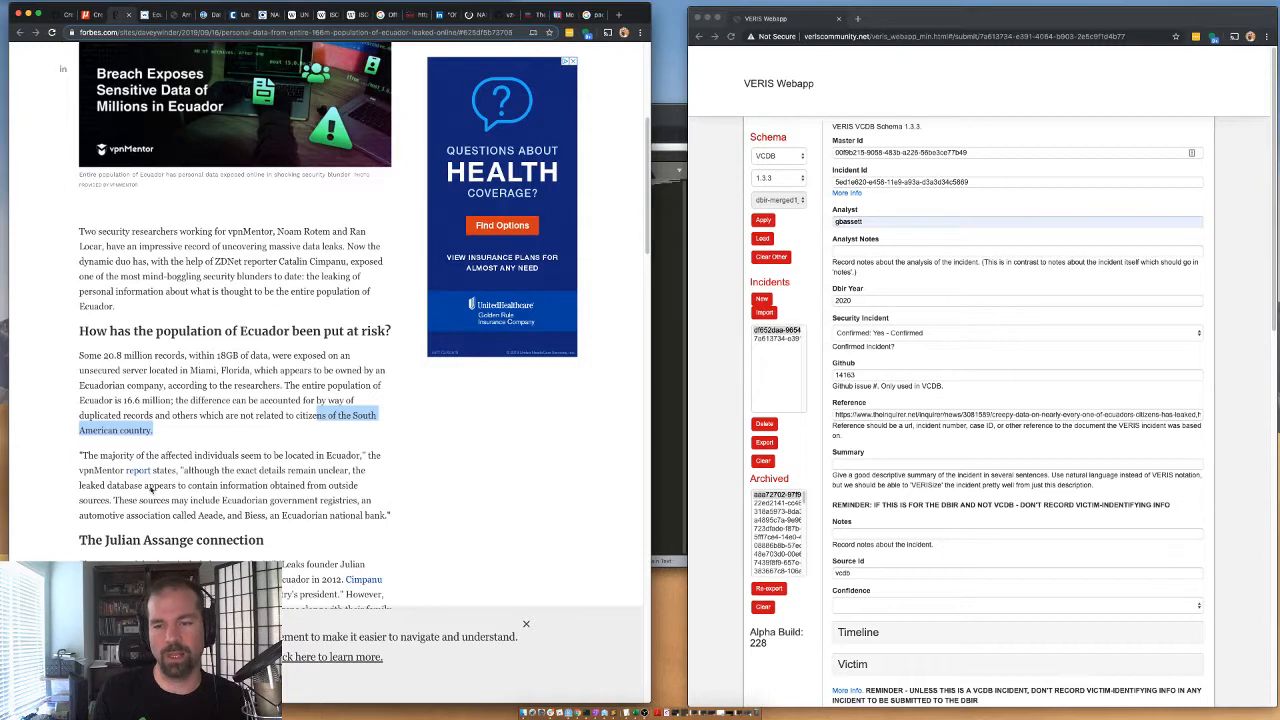
Check in the Forbes article's opening paragraph which security firm's researchers uncovered the leak.
scroll(132, 475, down, 1)
scroll(132, 475, down, 1)
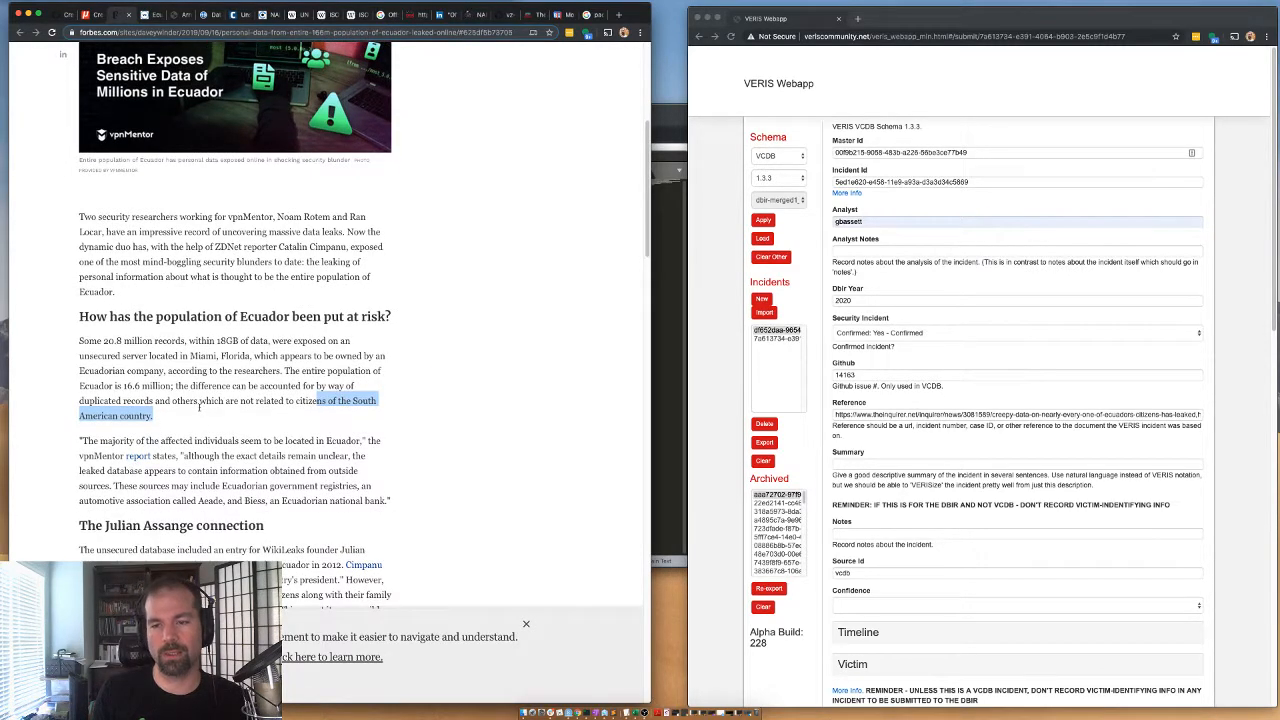
click(152, 215)
double_click(240, 217)
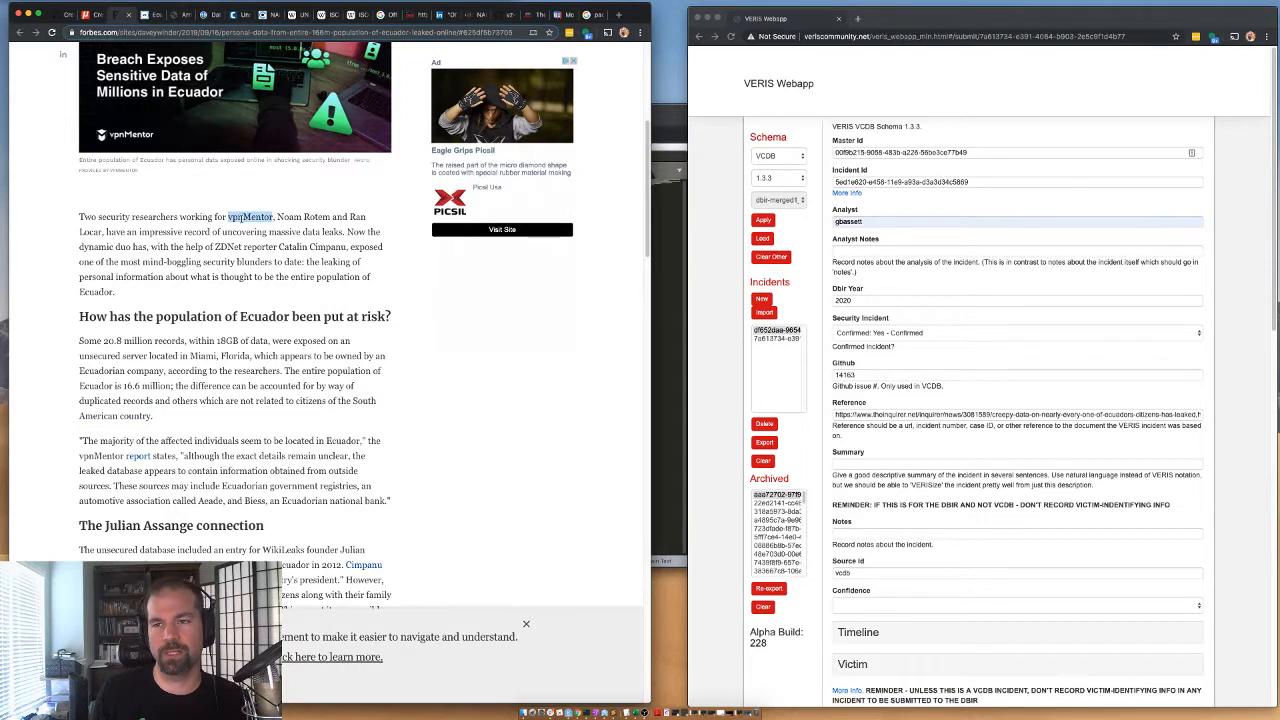
click(287, 228)
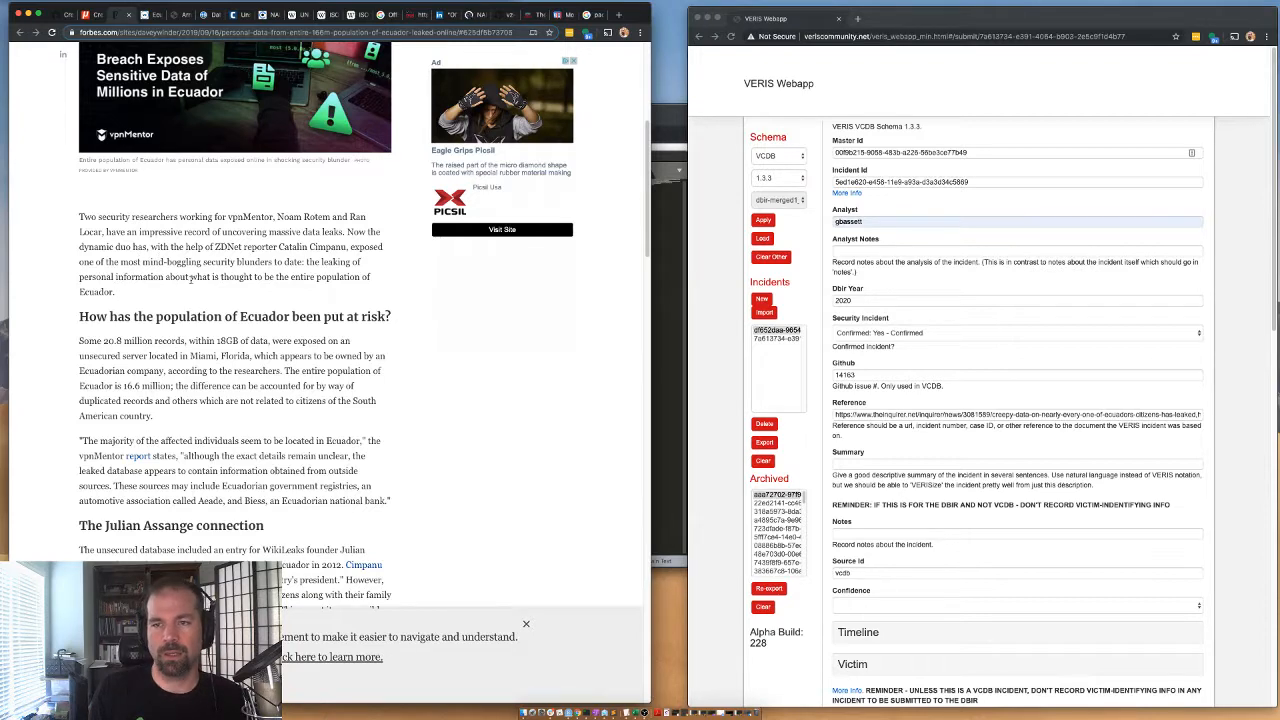
scroll(123, 279, down, 2)
scroll(227, 282, up, 1)
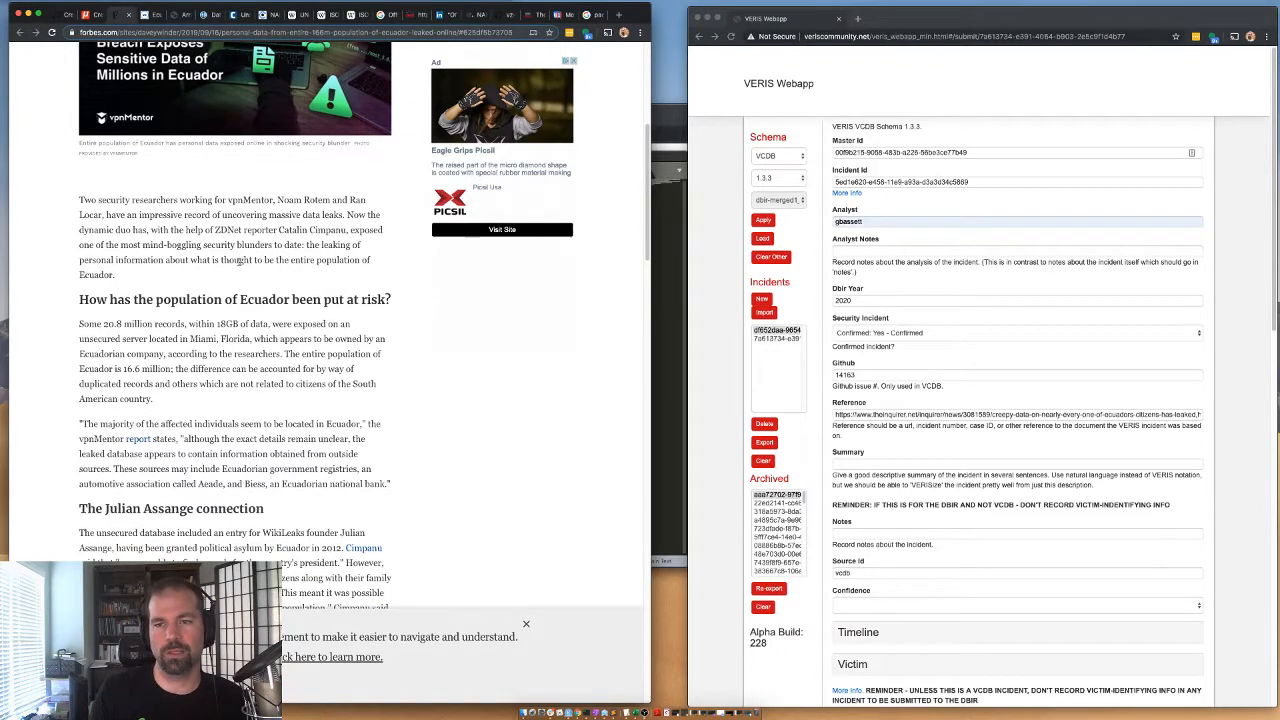
Read where the affected individuals are located and which outside sources the leaked data may come from.
scroll(239, 260, down, 5)
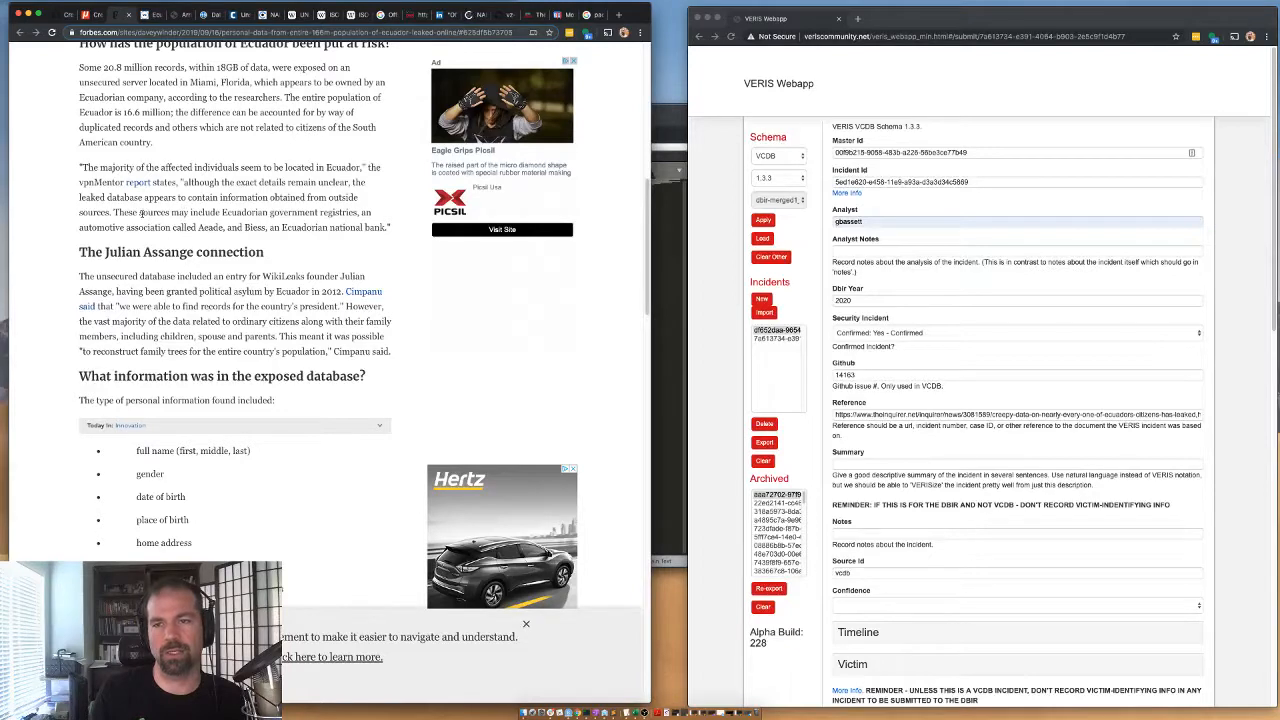
drag(115, 167, 253, 182)
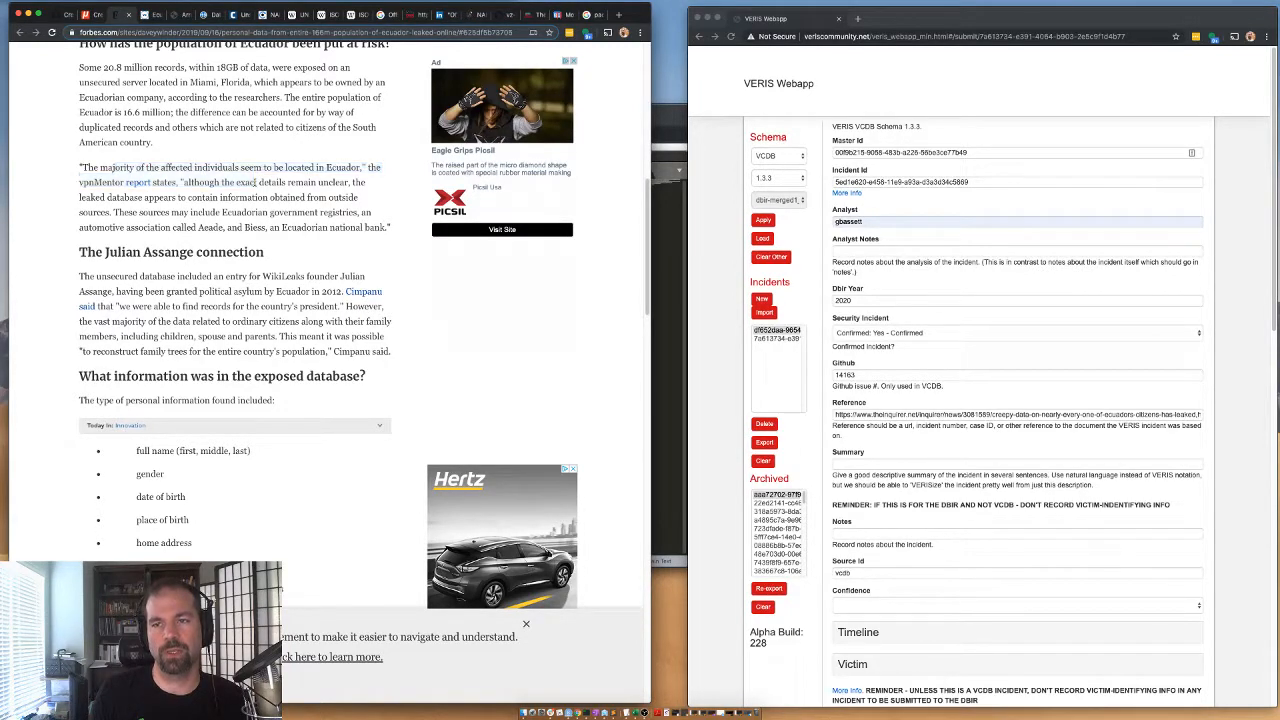
double_click(248, 183)
double_click(245, 197)
click(265, 178)
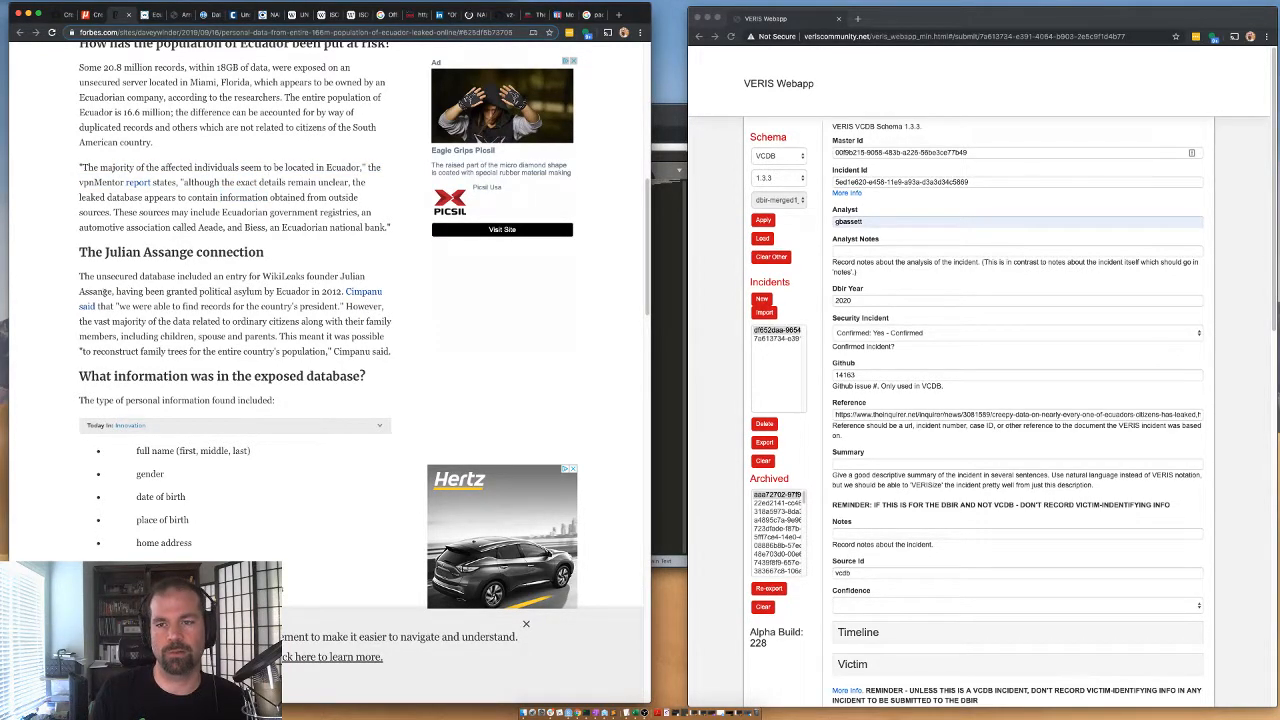
Read the Julian Assange section of the Forbes article for details on the unsecured database's contents.
scroll(92, 287, down, 1)
drag(98, 271, 179, 271)
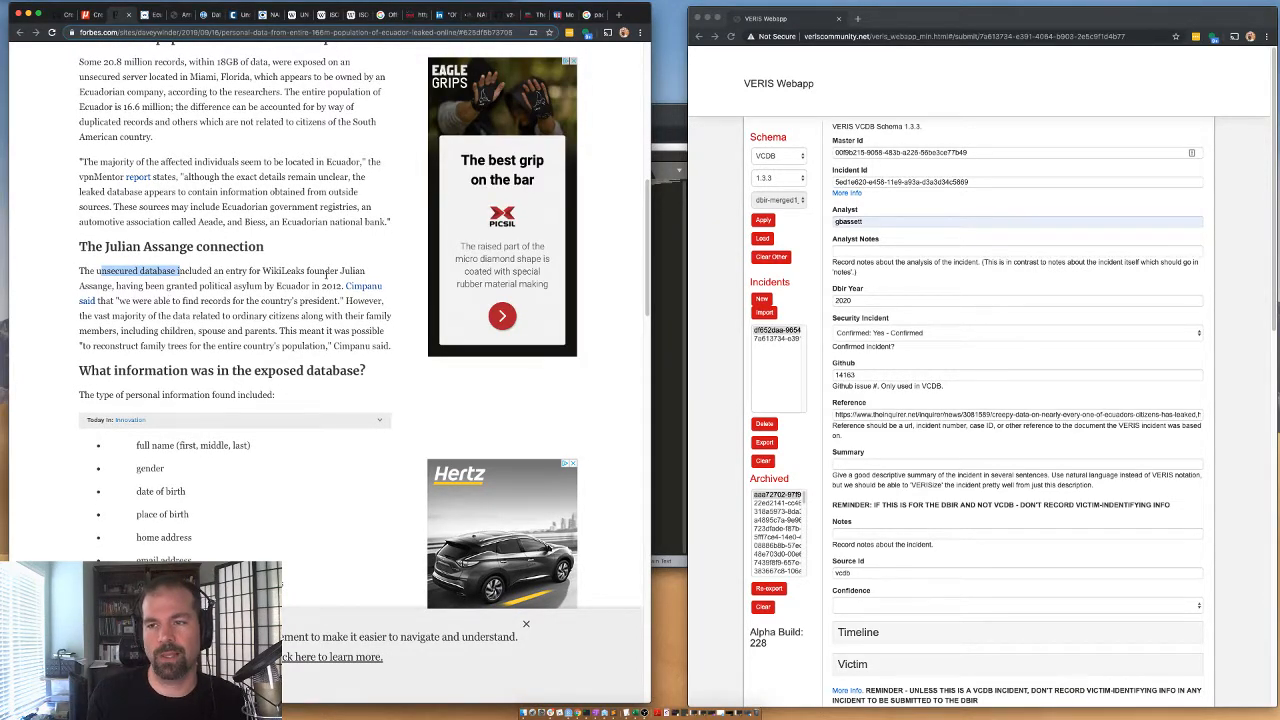
scroll(106, 314, down, 2)
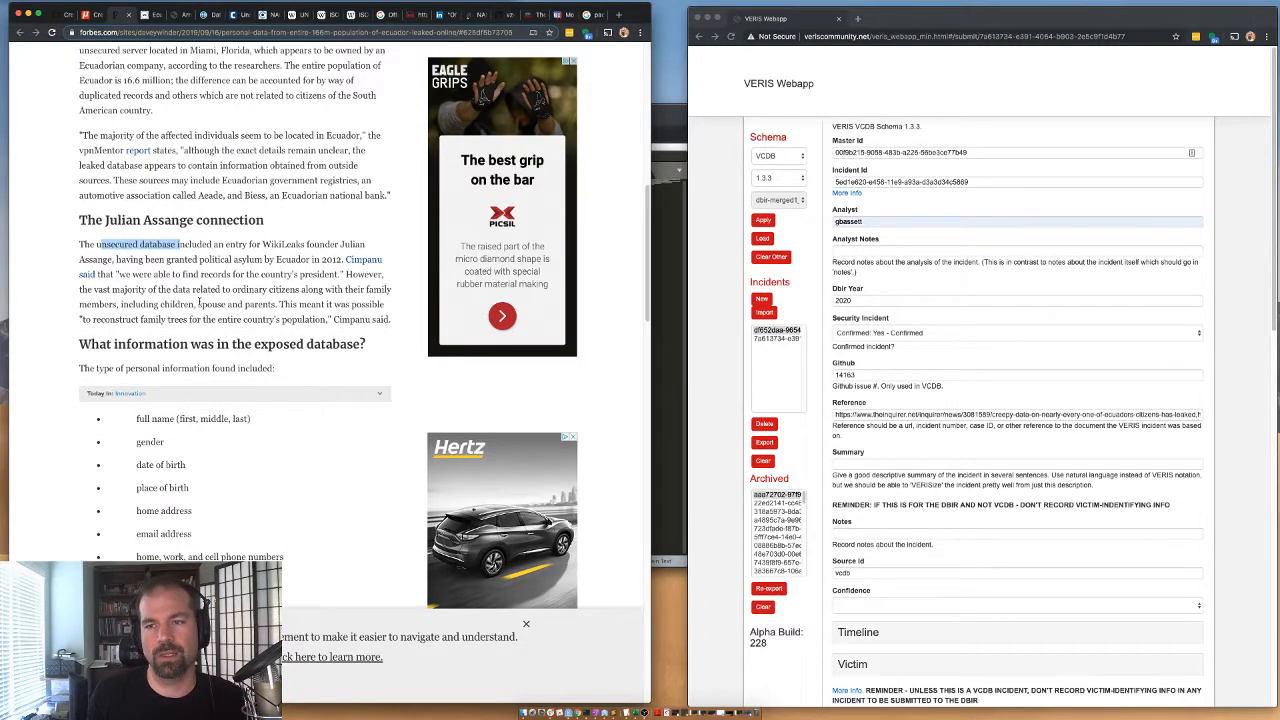
Review the Forbes lists of personal and bank account data types held in the exposed database.
scroll(300, 300, down, 5)
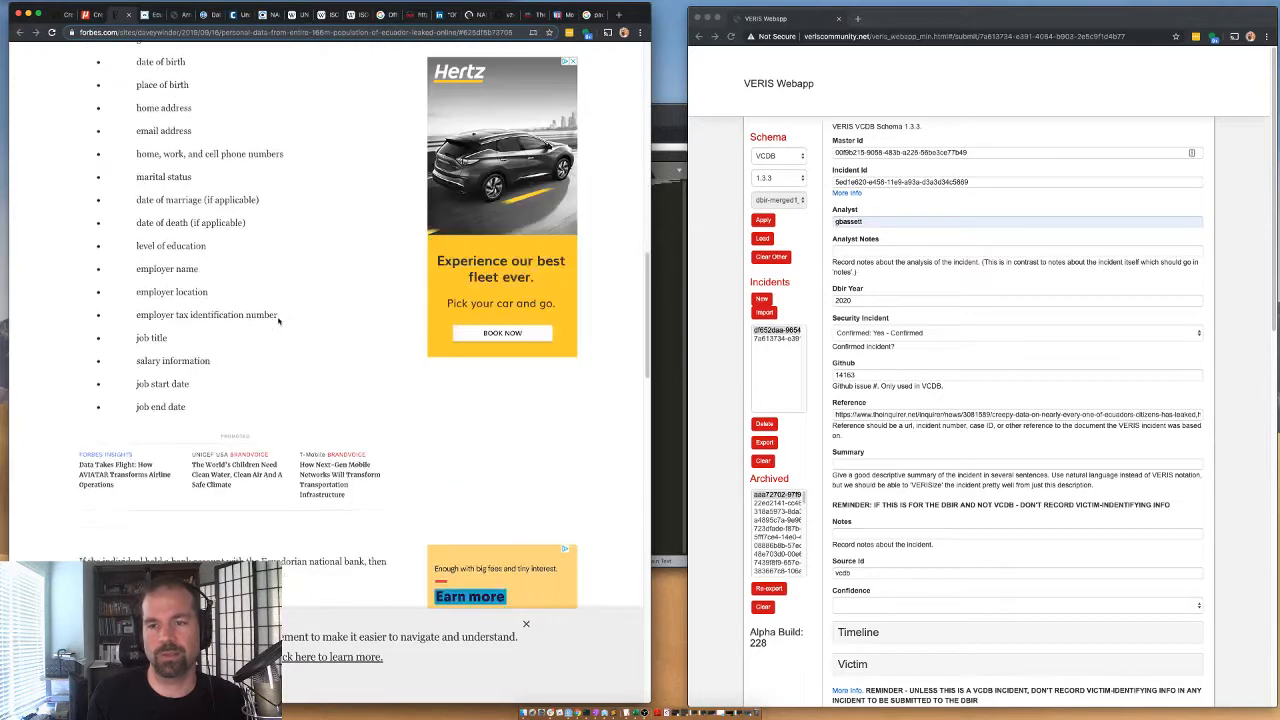
scroll(279, 321, up, 3)
scroll(278, 320, down, 3)
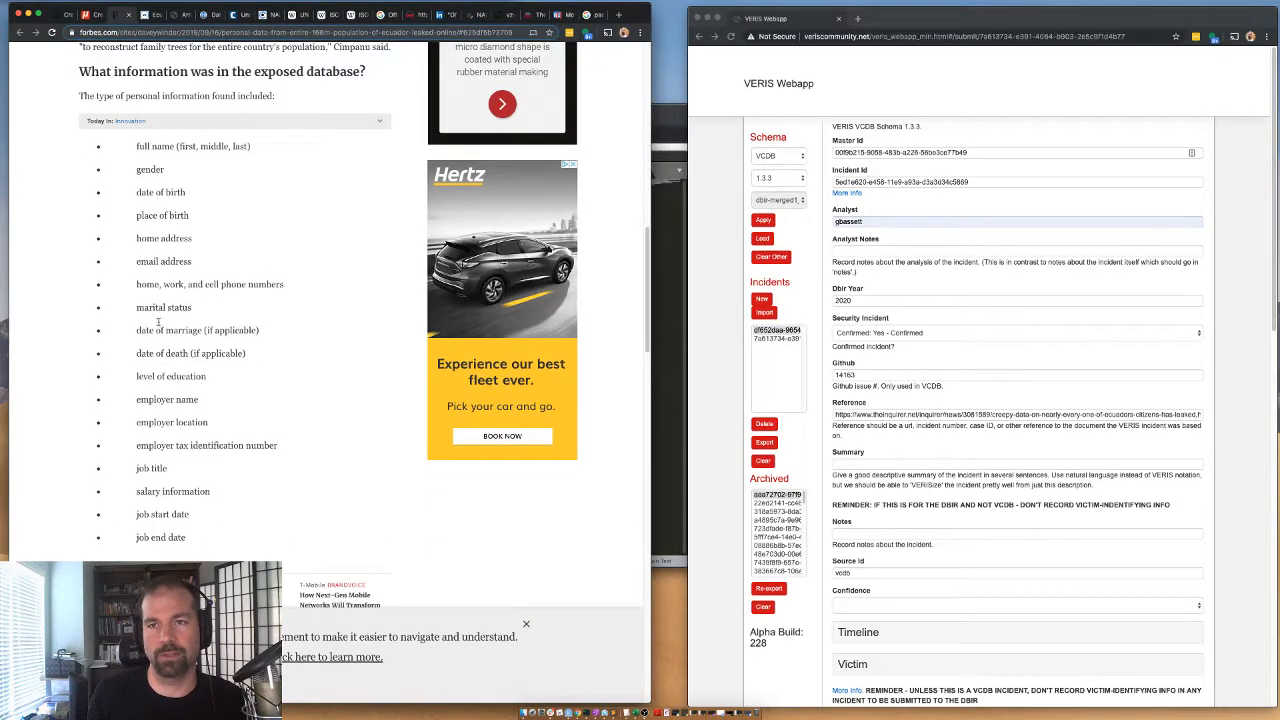
scroll(213, 350, down, 10)
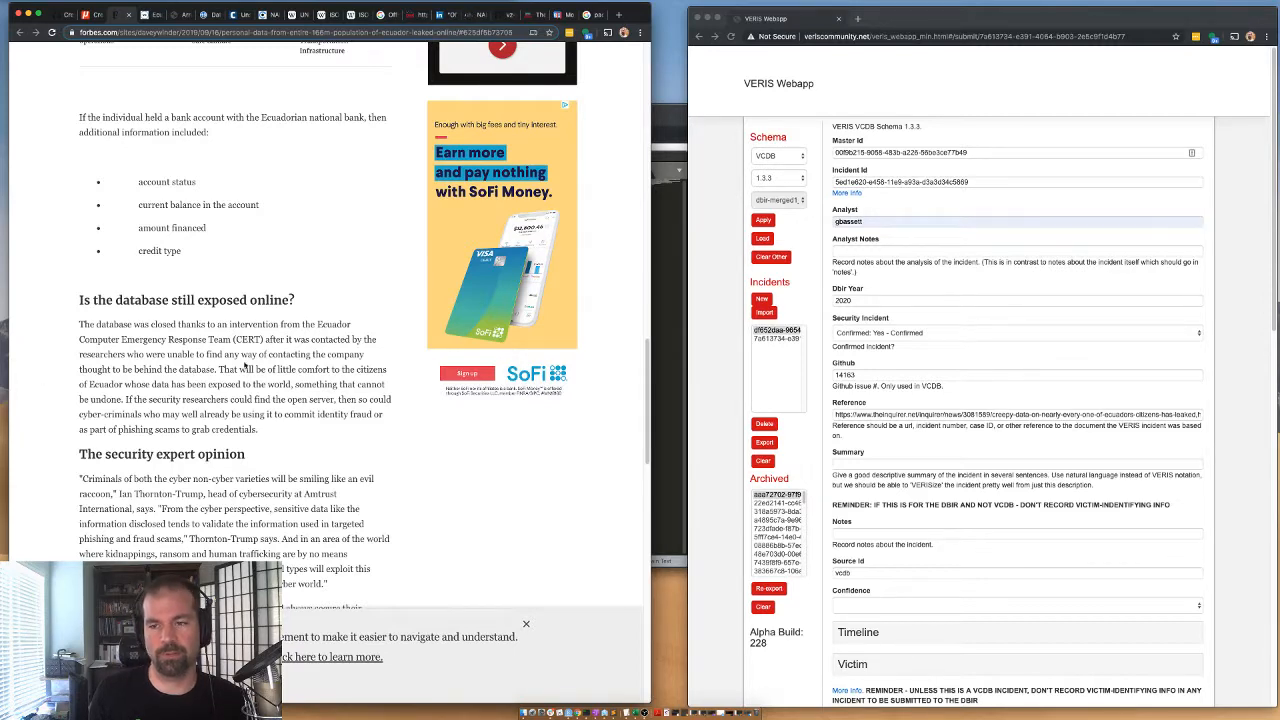
Read how the exposed database was closed, noting the role of the Ecuador Computer Emergency Response Team and the researchers' contact attempts.
scroll(243, 364, down, 1)
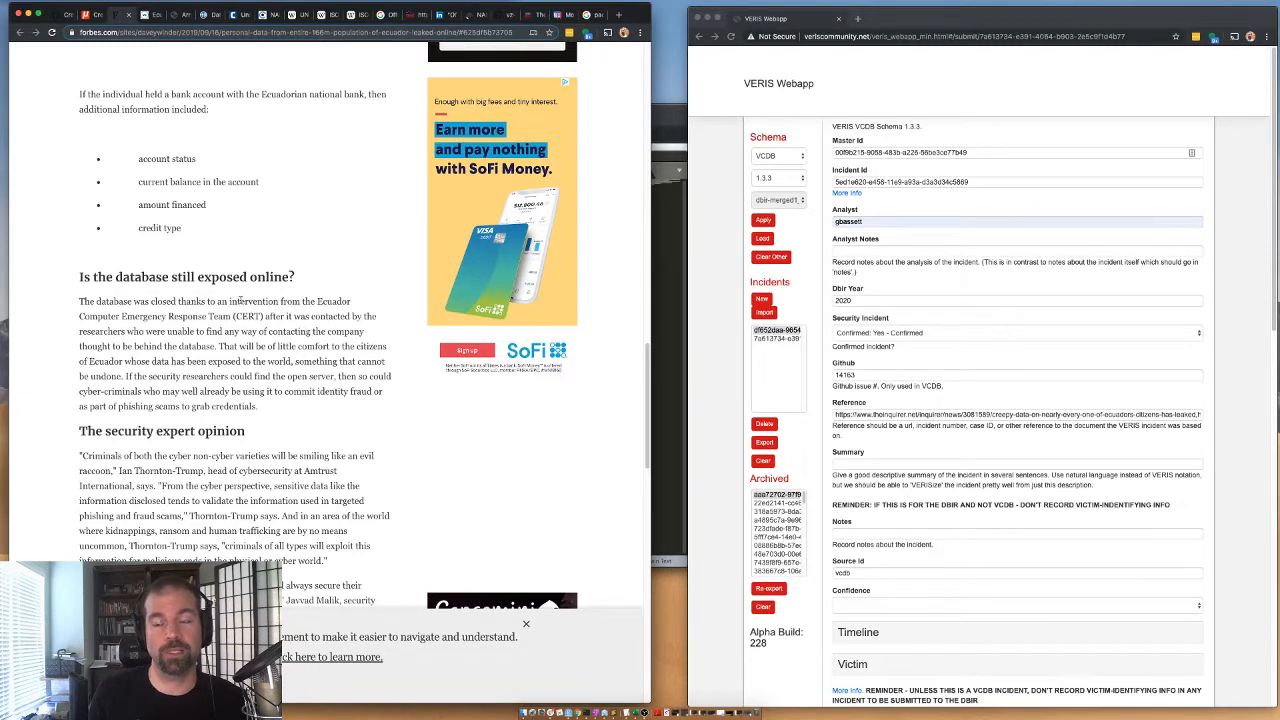
drag(240, 301, 263, 316)
click(263, 318)
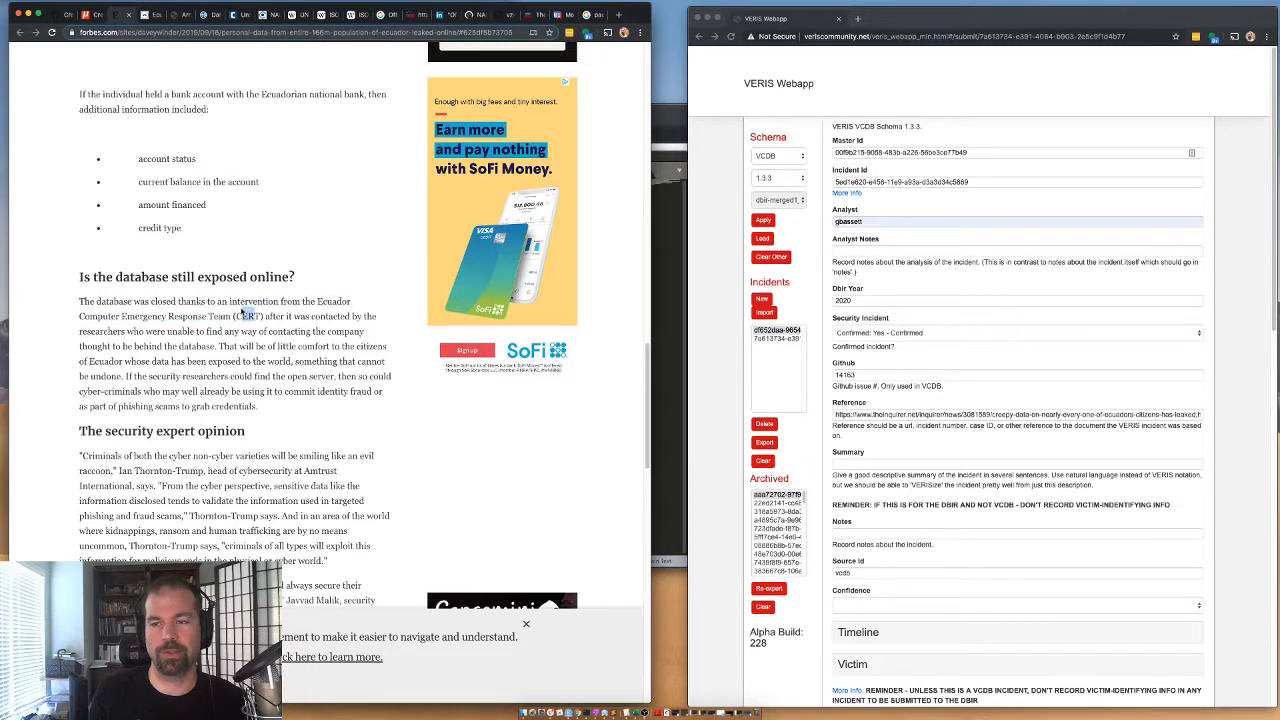
drag(317, 301, 263, 316)
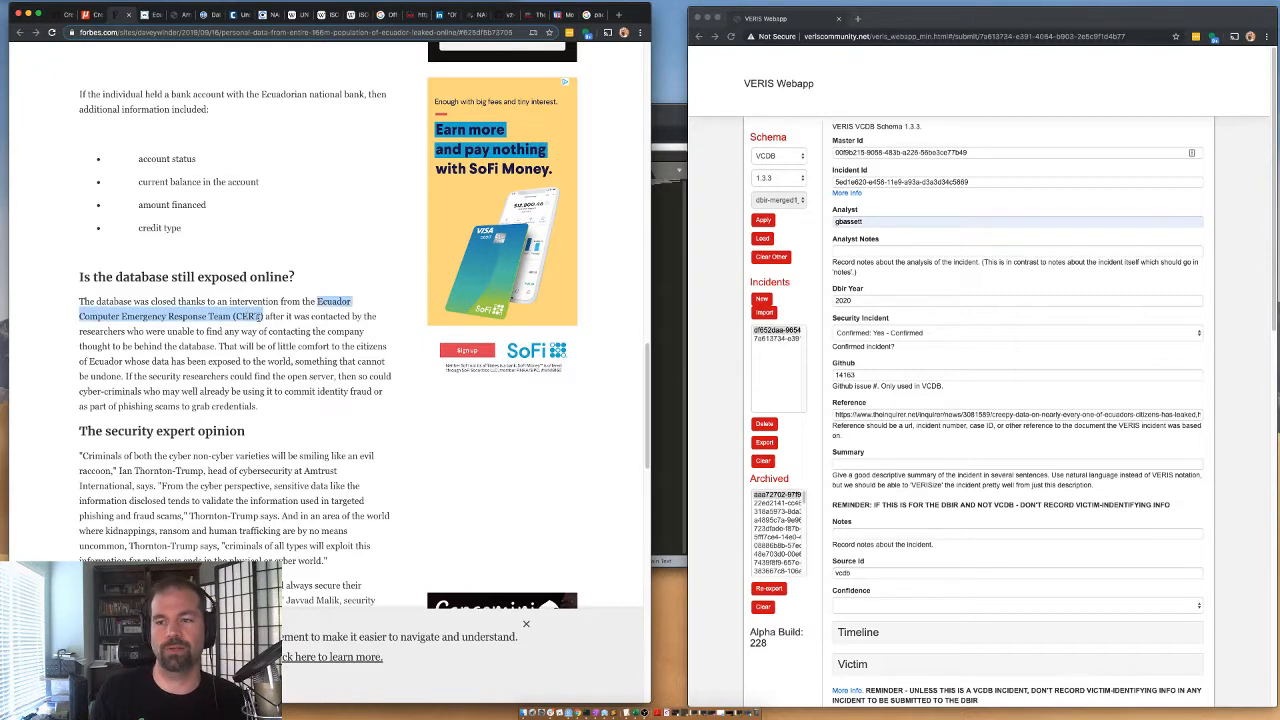
click(270, 353)
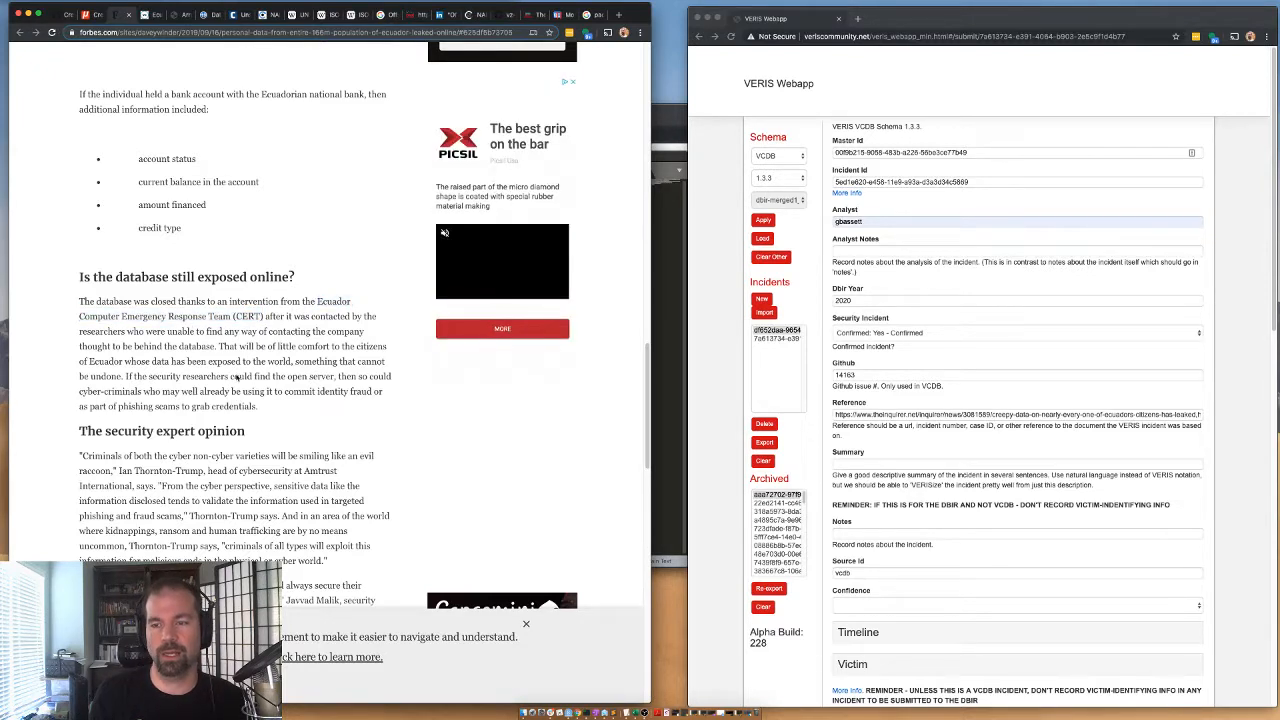
drag(285, 316, 320, 299)
click(271, 314)
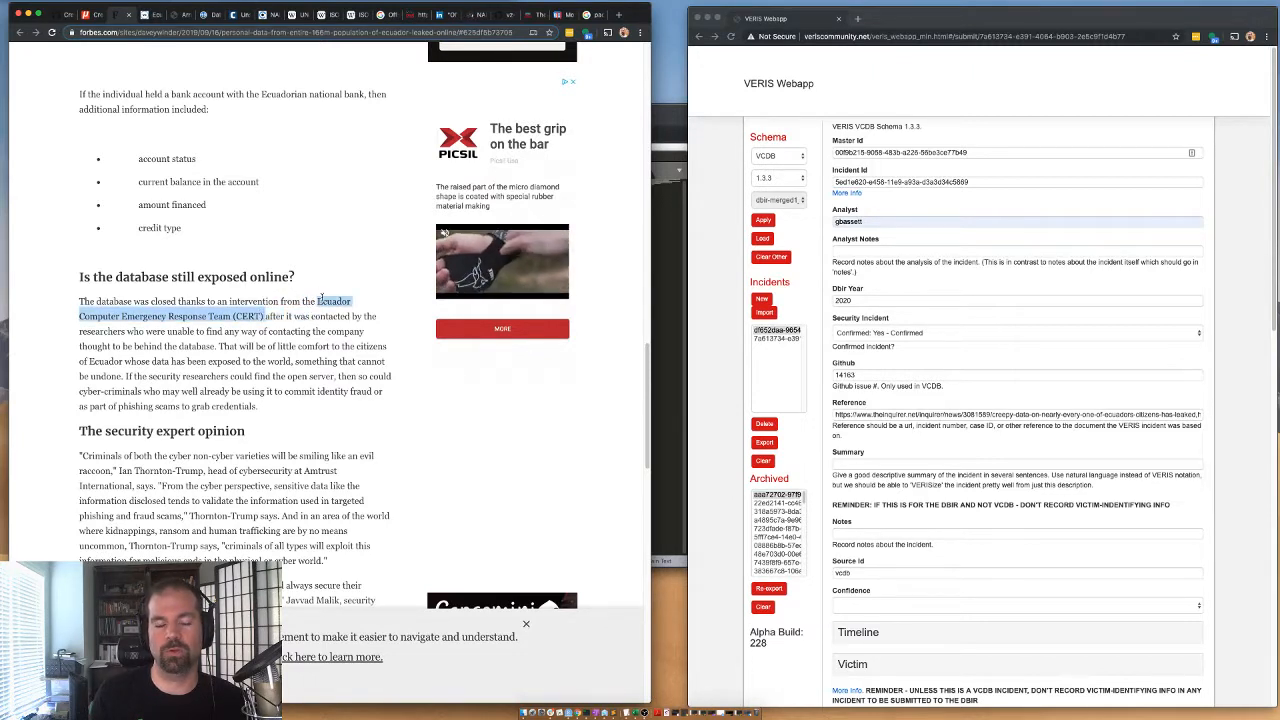
double_click(211, 342)
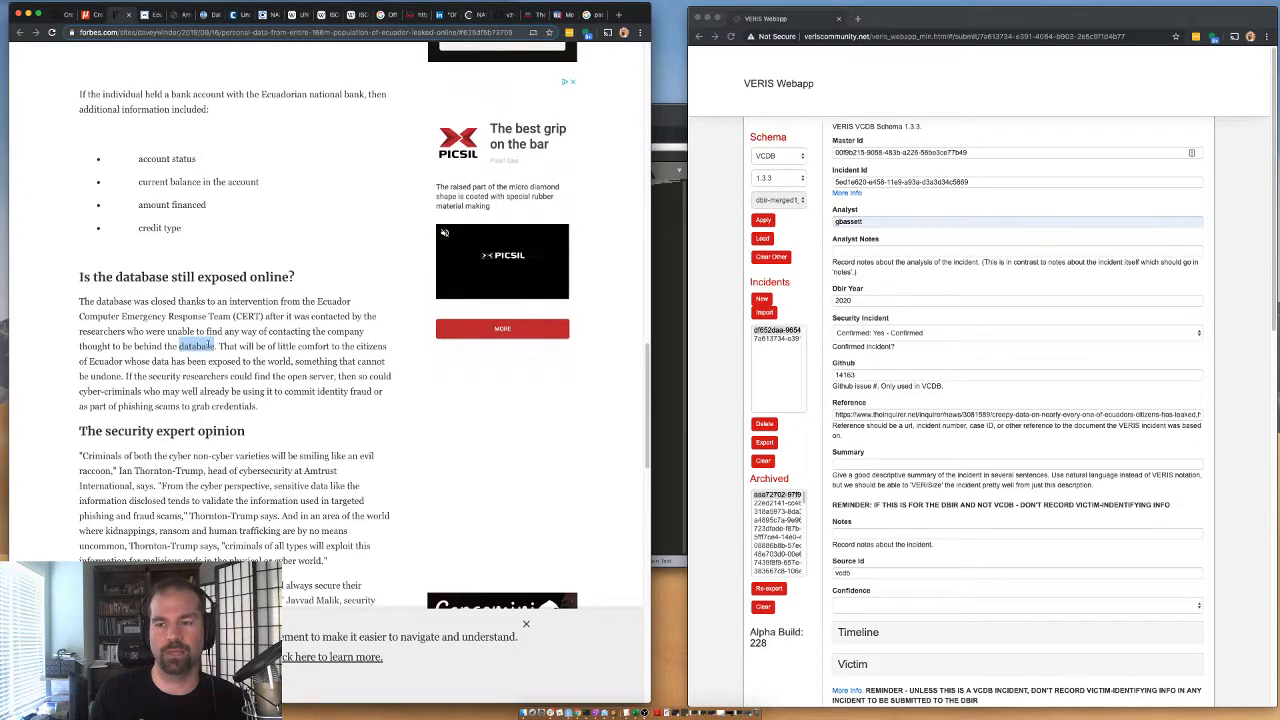
Skim the security expert opinion section of the Forbes article.
scroll(200, 330, down, 1)
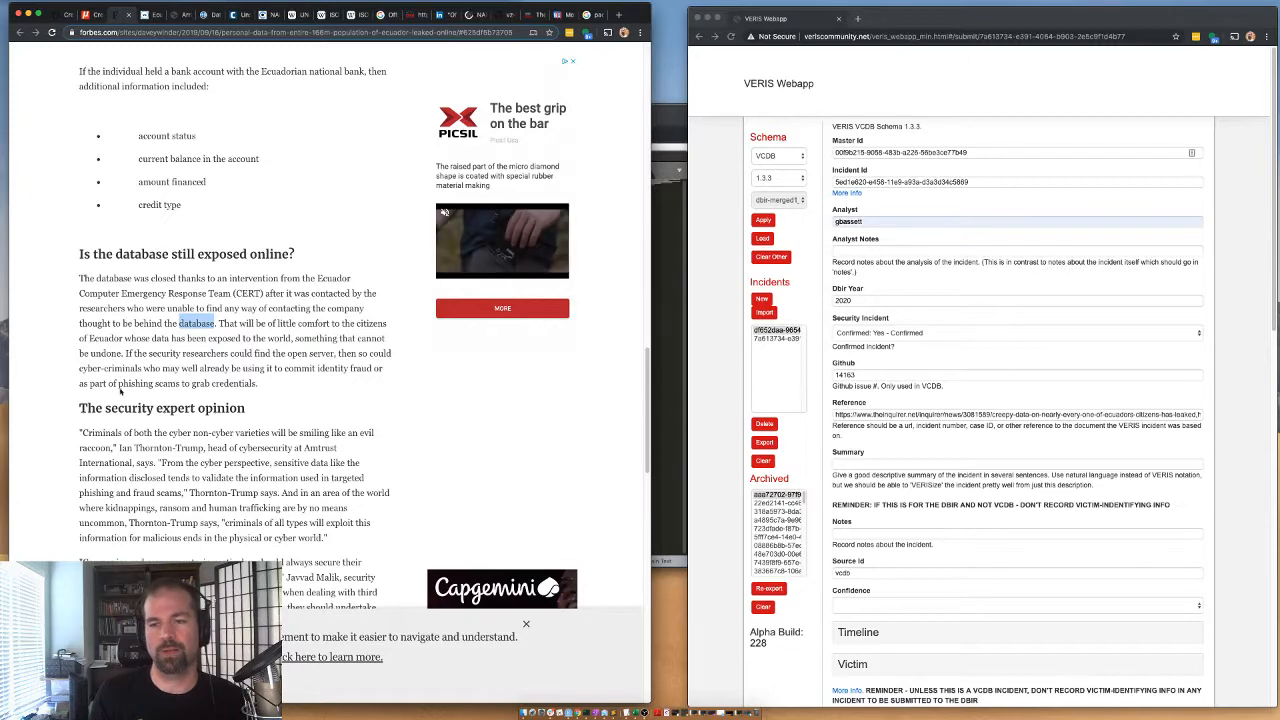
scroll(120, 392, down, 5)
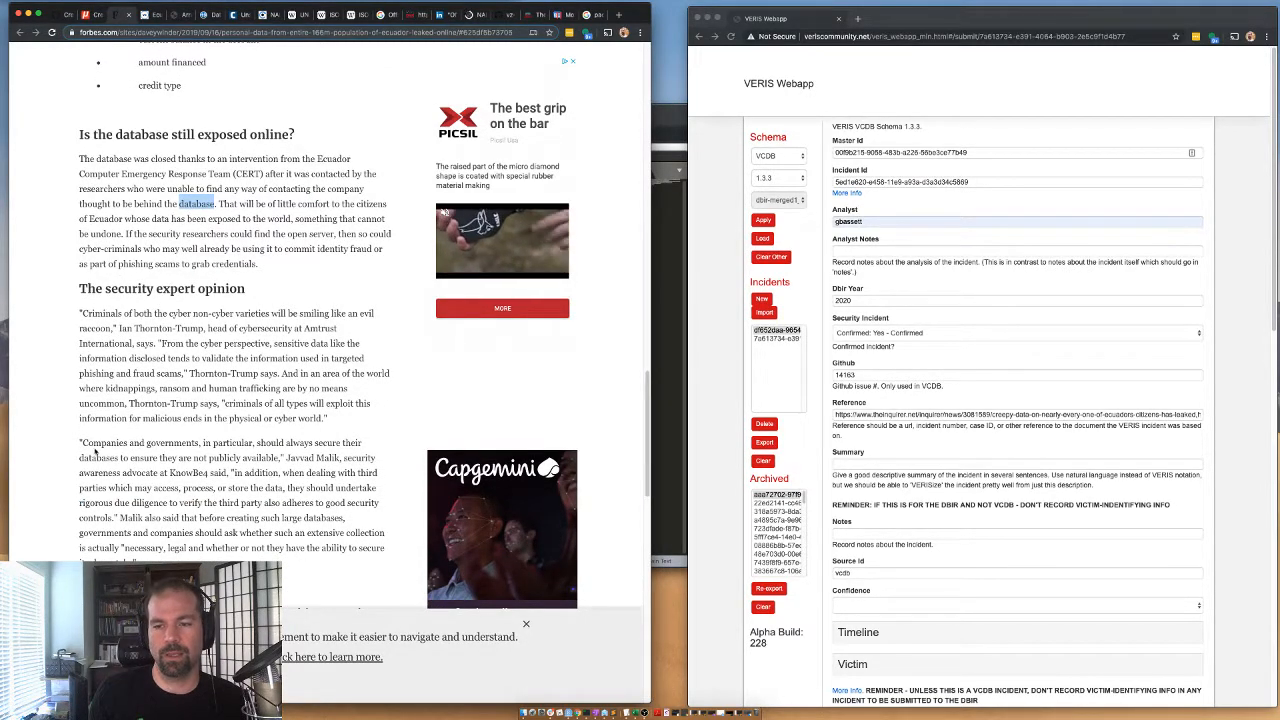
scroll(108, 350, down, 15)
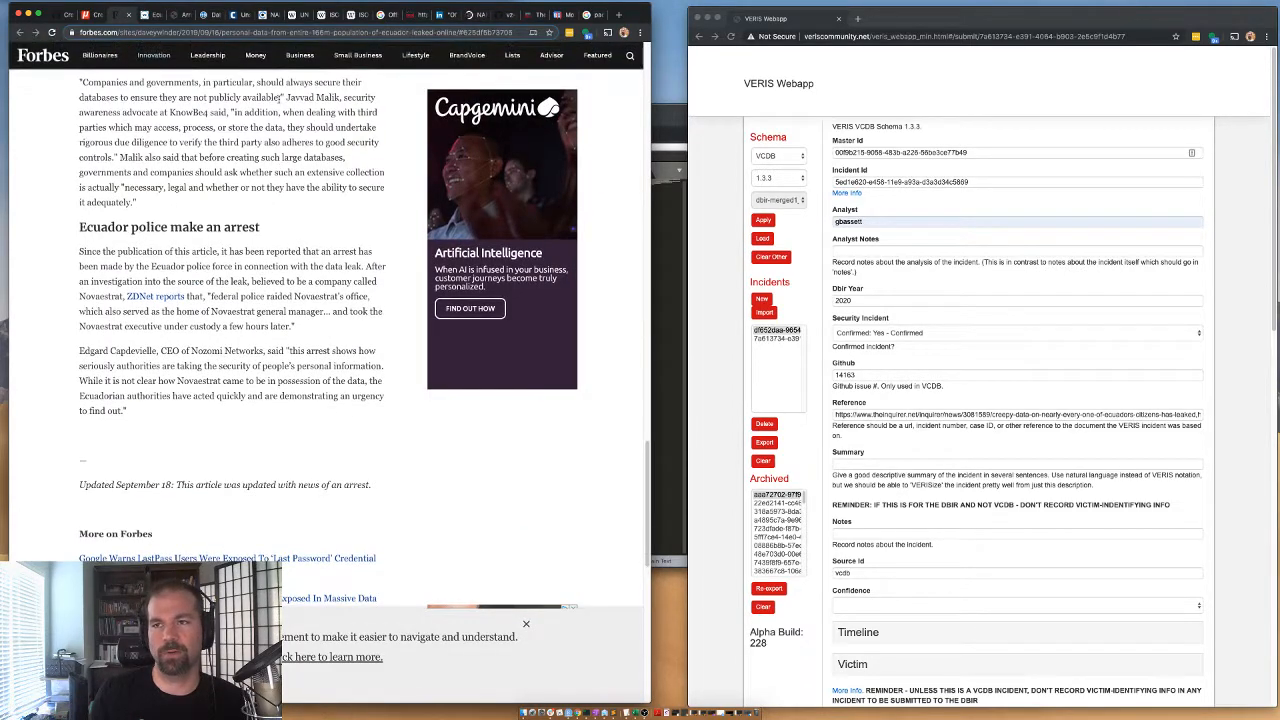
Read the Forbes section on the Ecuador police arrest and the company believed to be the leak's source.
scroll(203, 259, up, 3)
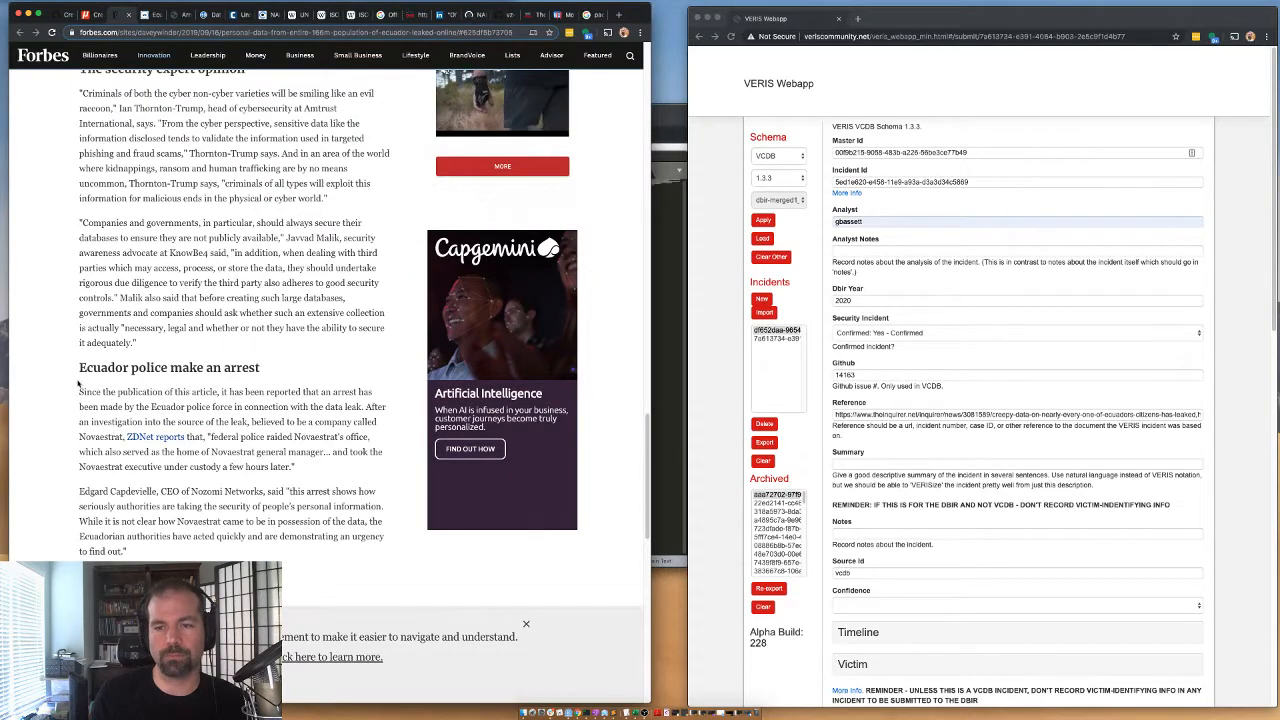
drag(104, 391, 275, 452)
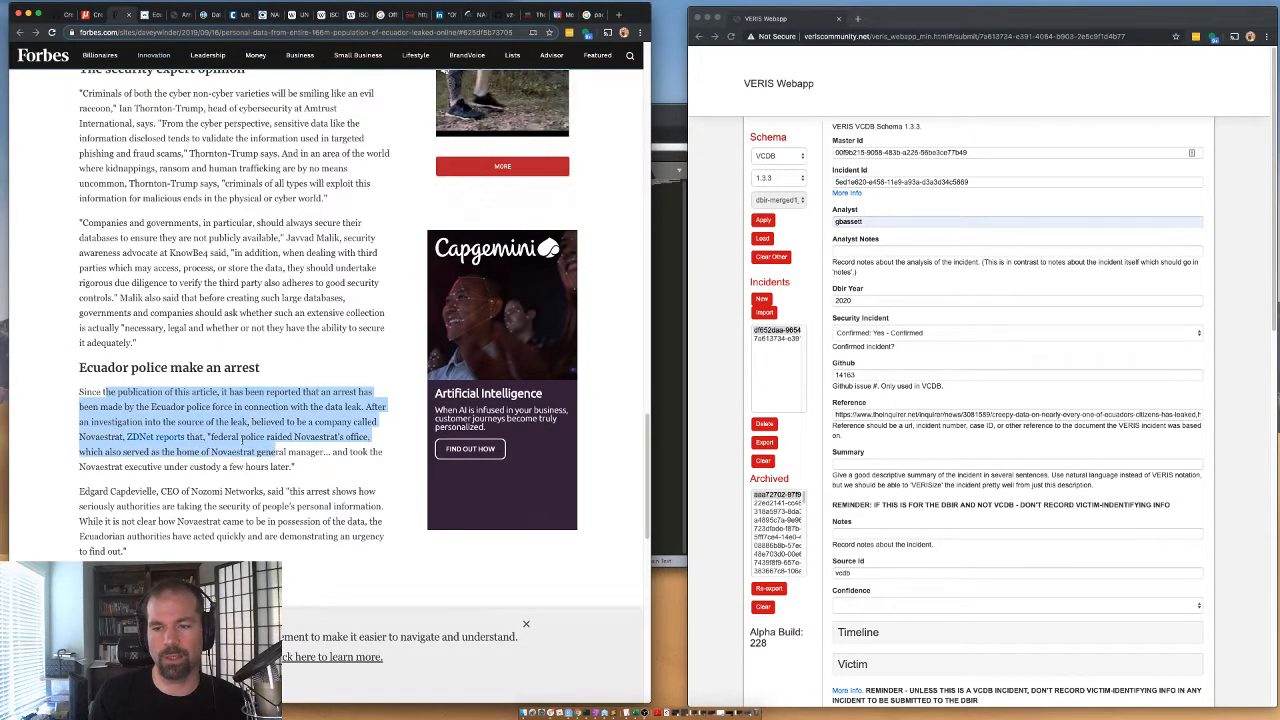
click(198, 486)
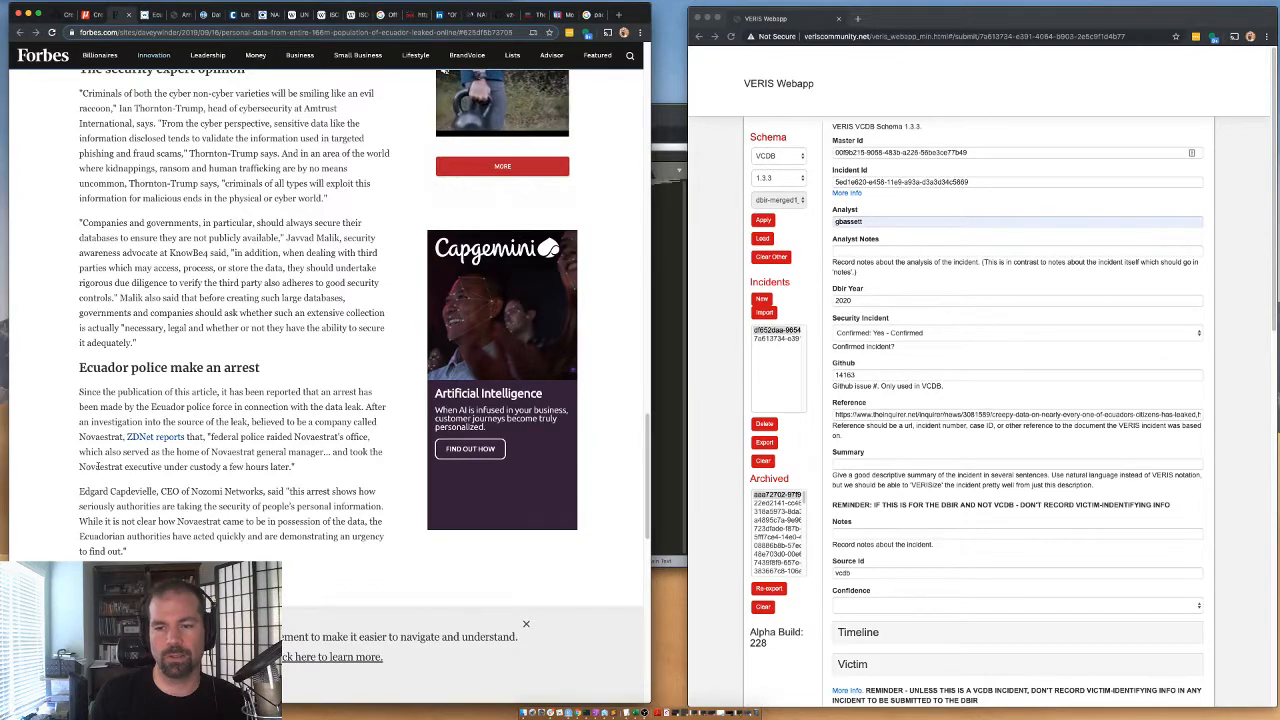
scroll(241, 435, down, 1)
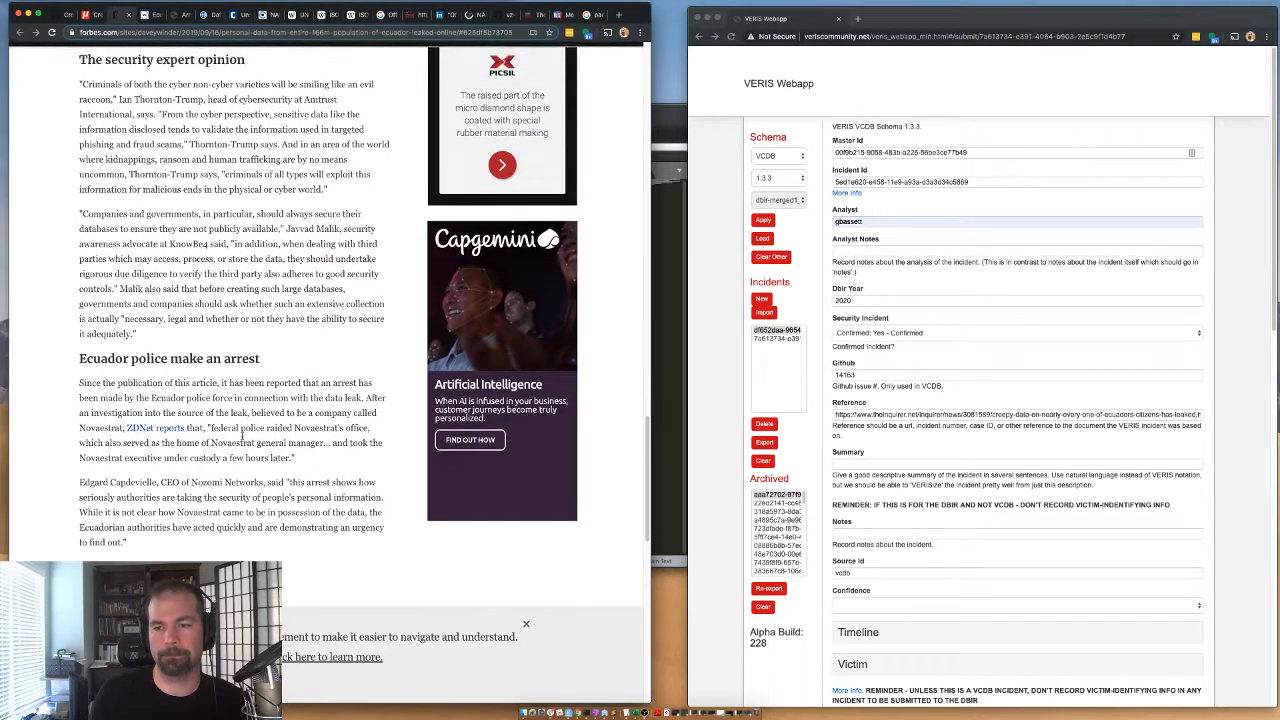
scroll(241, 435, up, 3)
Glance at the Verdict article and read the DataBreaches.net article on how the records were exposed.
click(150, 15)
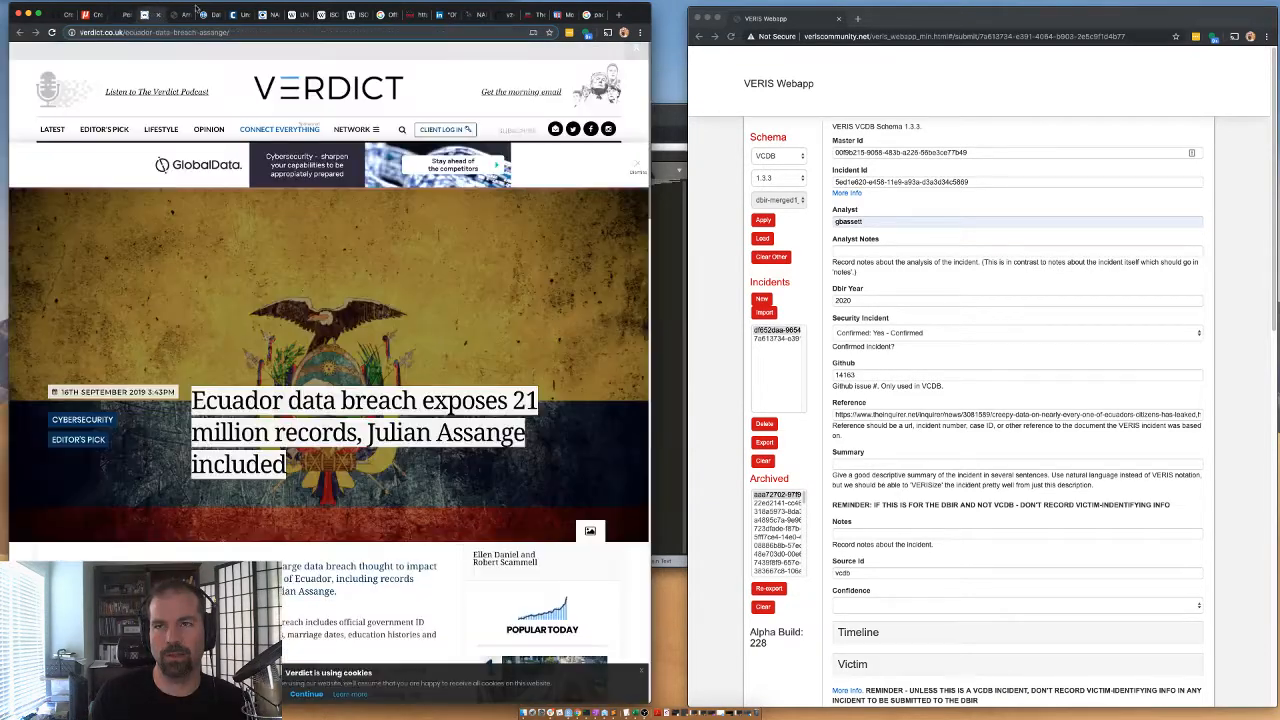
click(186, 15)
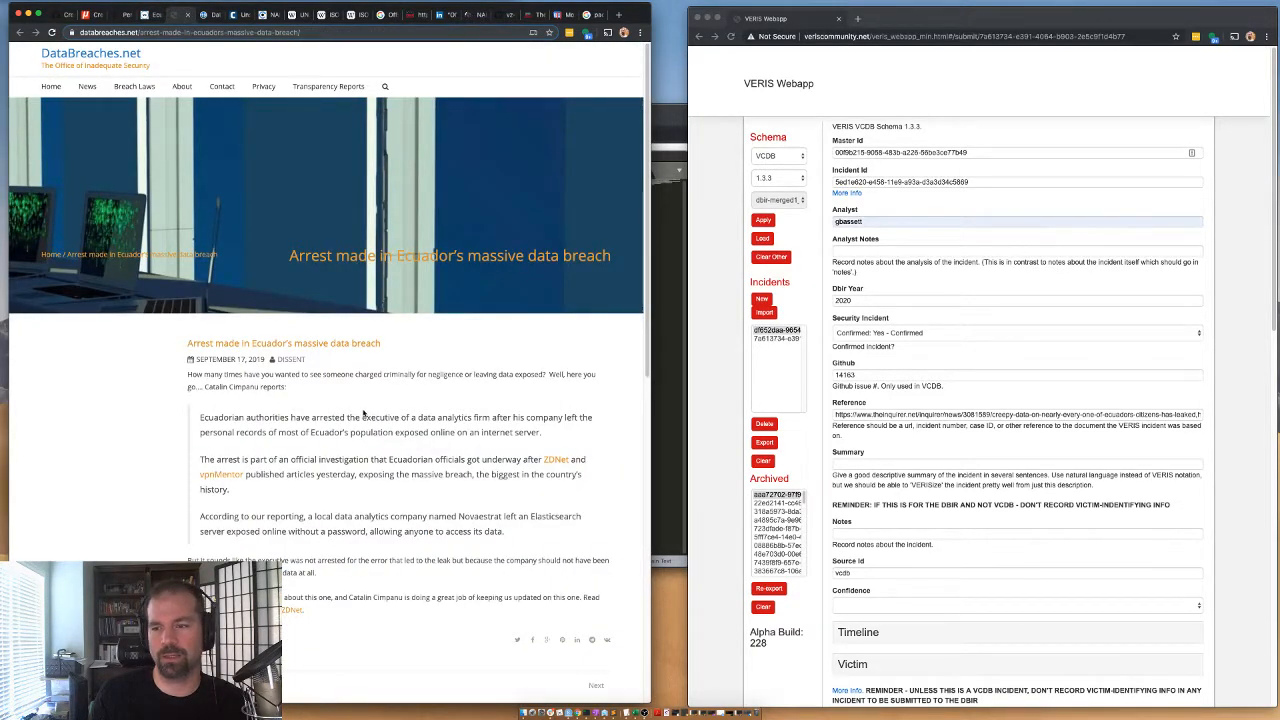
drag(408, 432, 465, 448)
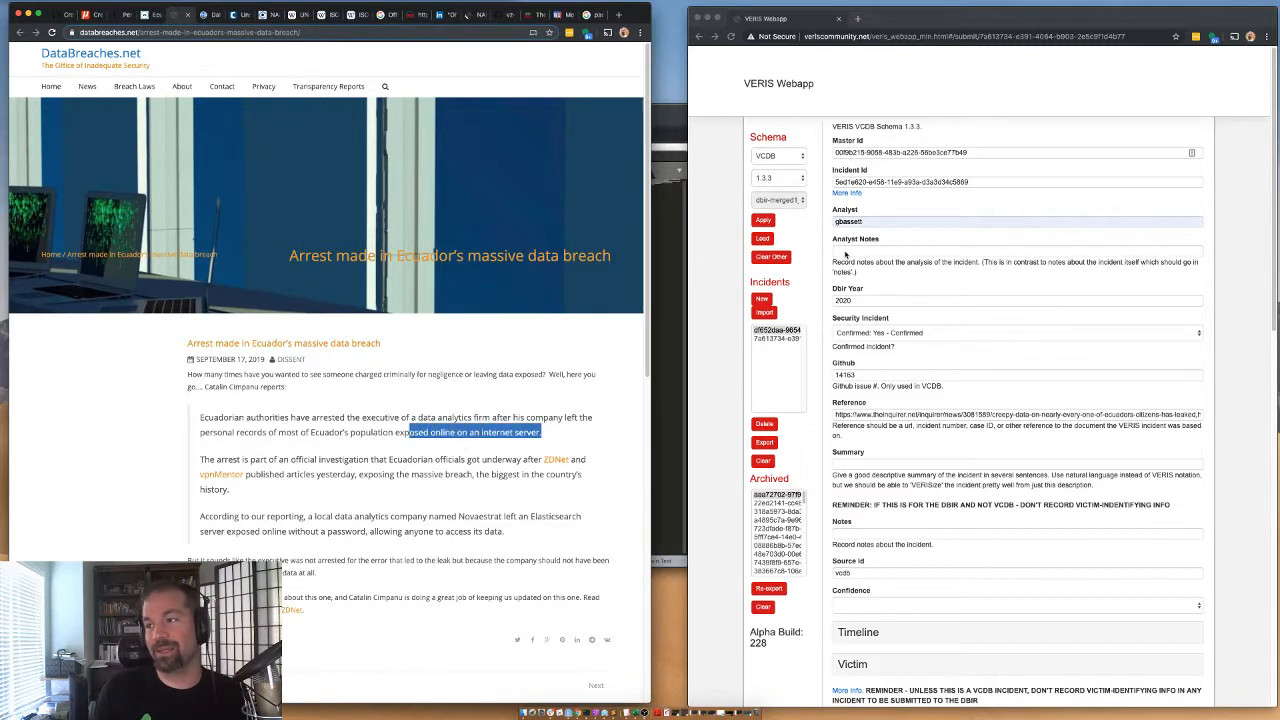
Enter "Database left online" as the incident summary in the VERIS Webapp.
click(836, 464)
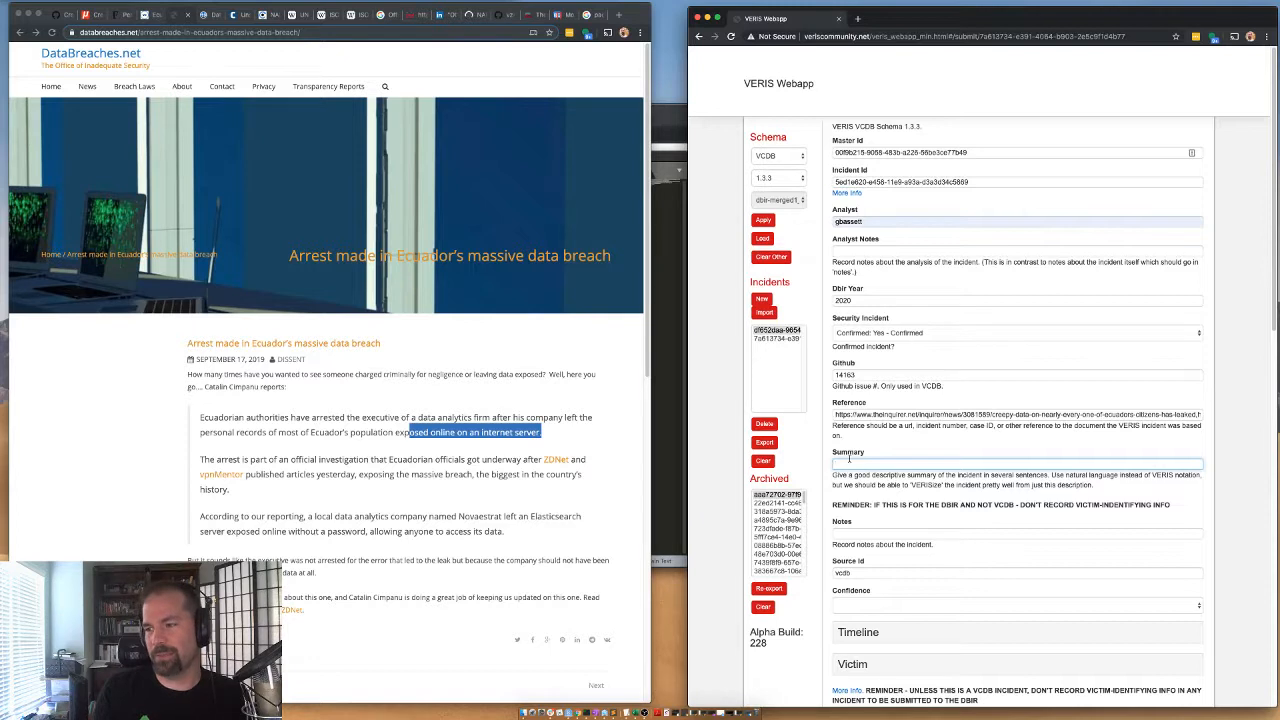
click(856, 463)
text(D)
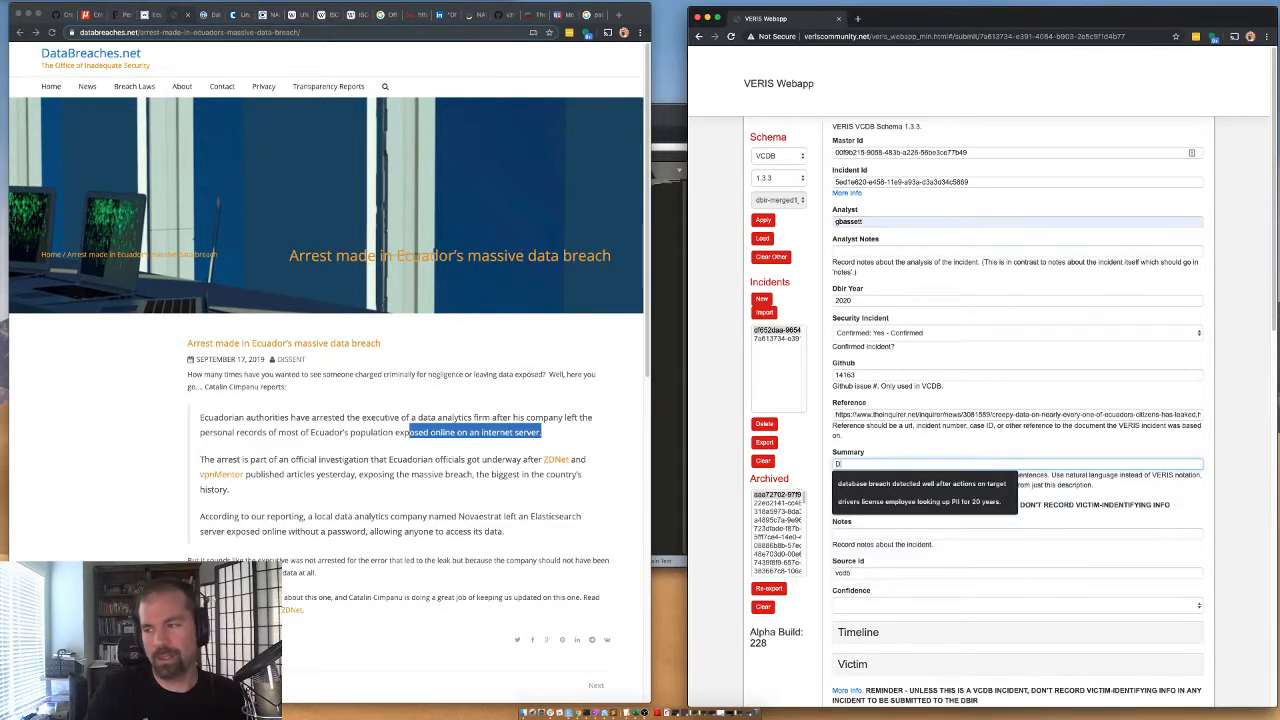
text(atabase left online.)
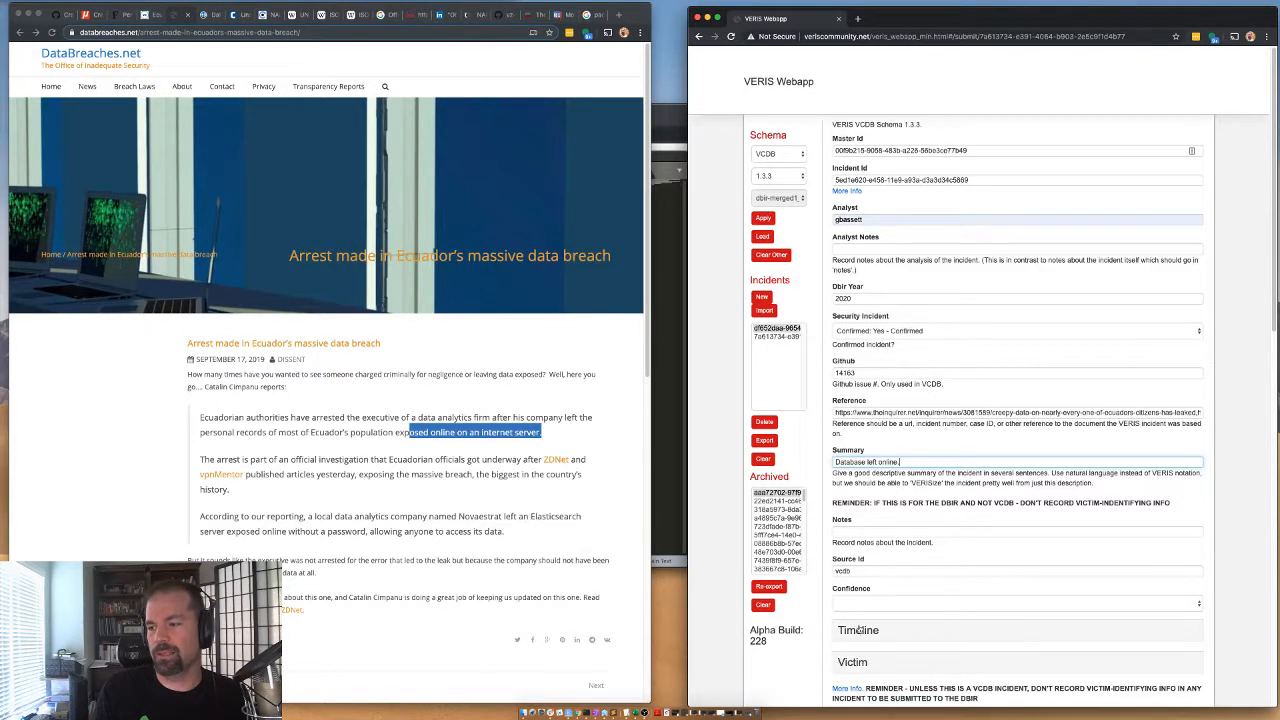
Set the incident's confidence to High confidence and open the incident date fields in the timeline.
click(862, 605)
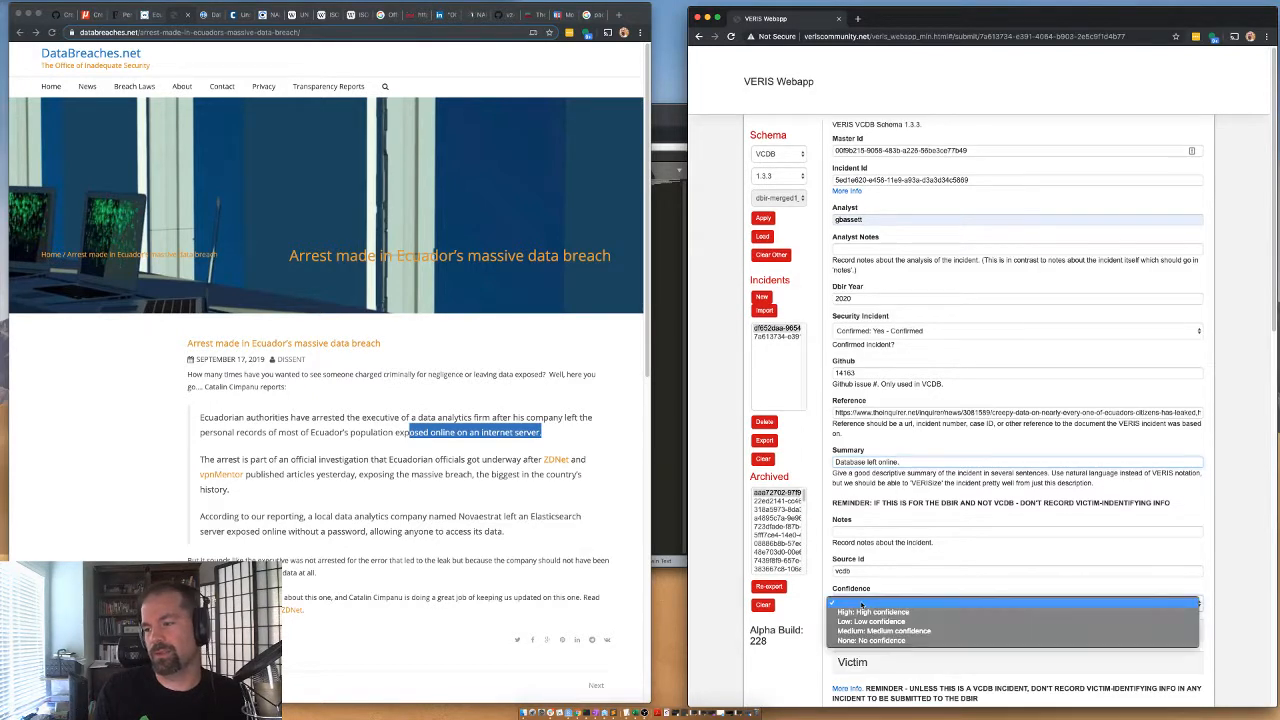
click(865, 613)
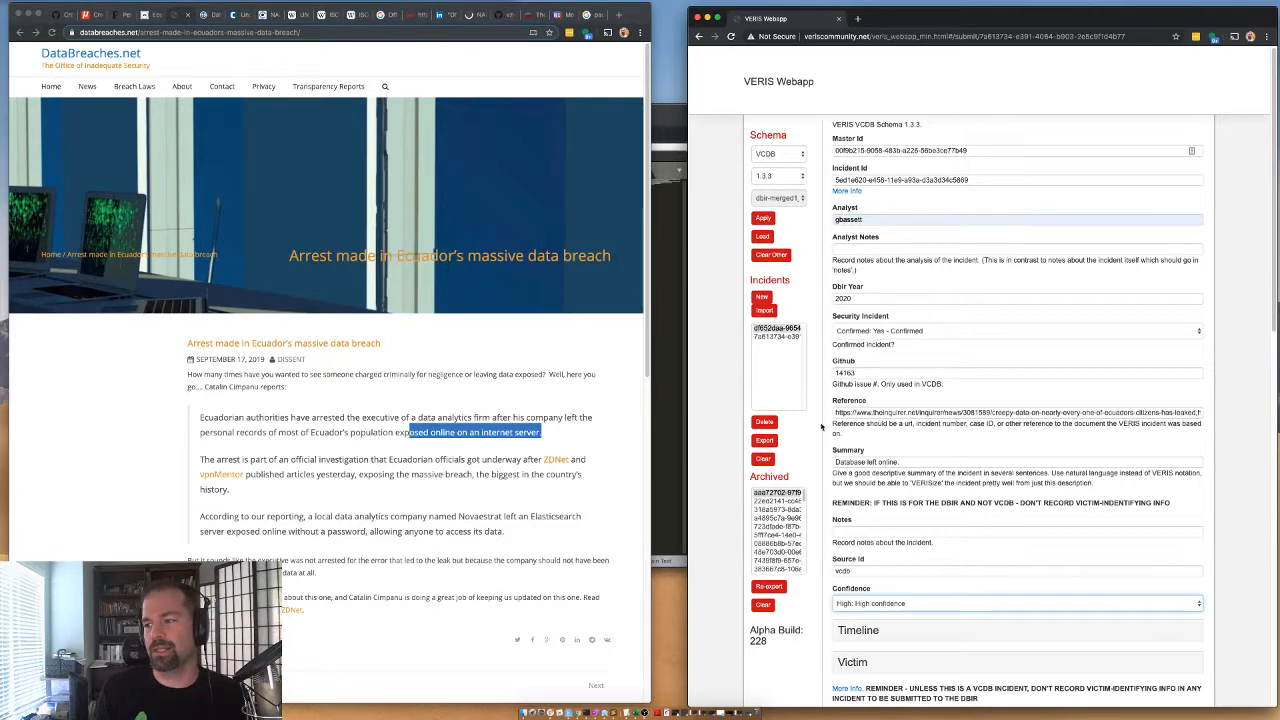
click(860, 630)
scroll(862, 630, down, 5)
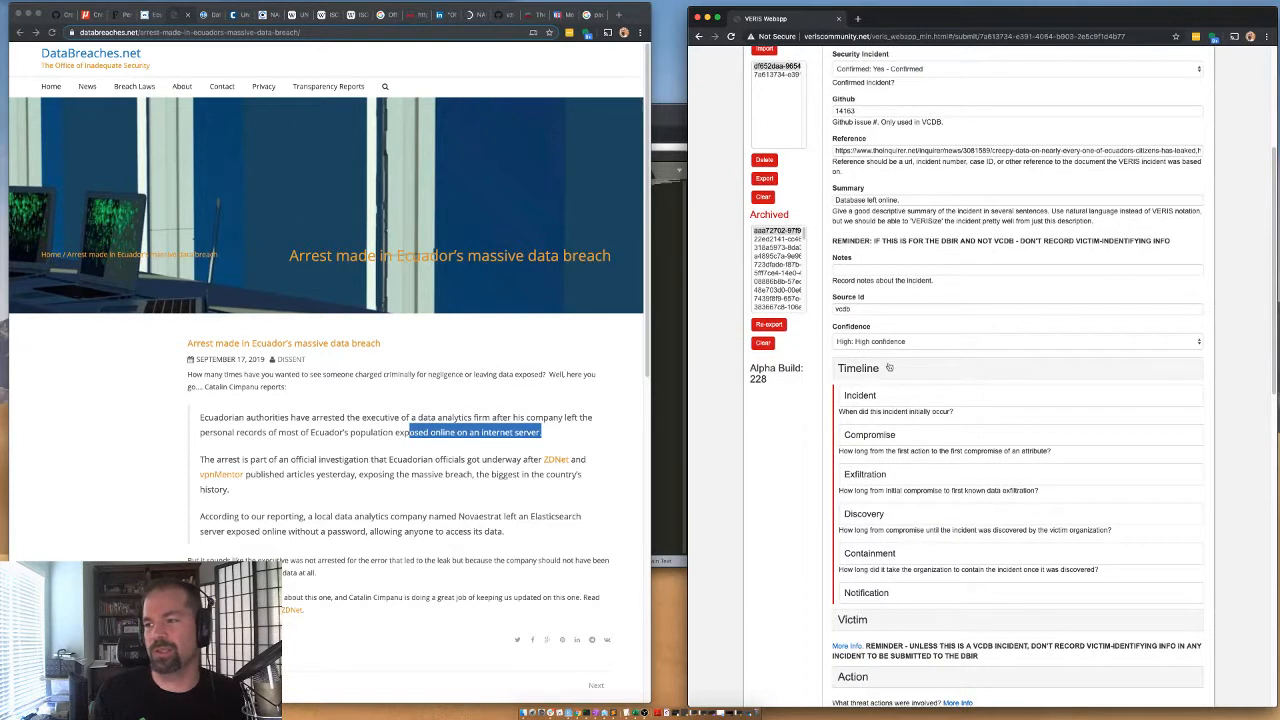
click(870, 397)
click(871, 417)
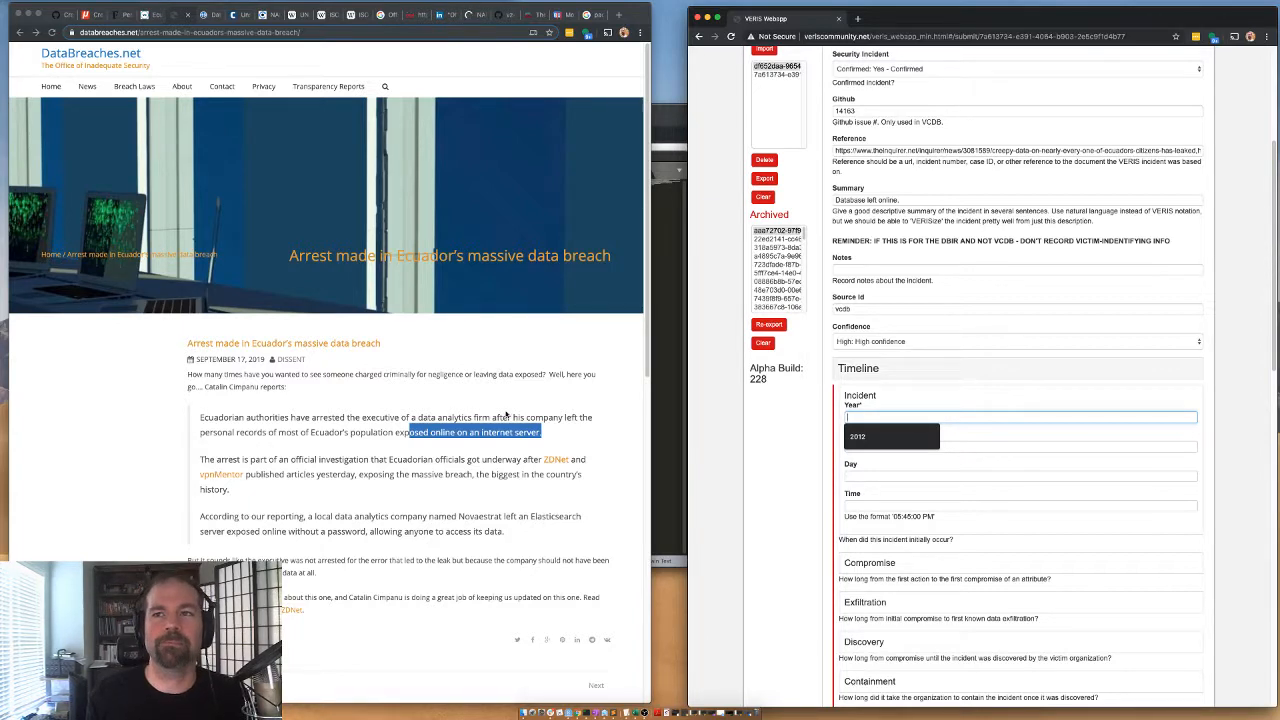
Read the Forbes article's section on whether the database is still exposed and how it was closed.
click(149, 17)
click(119, 15)
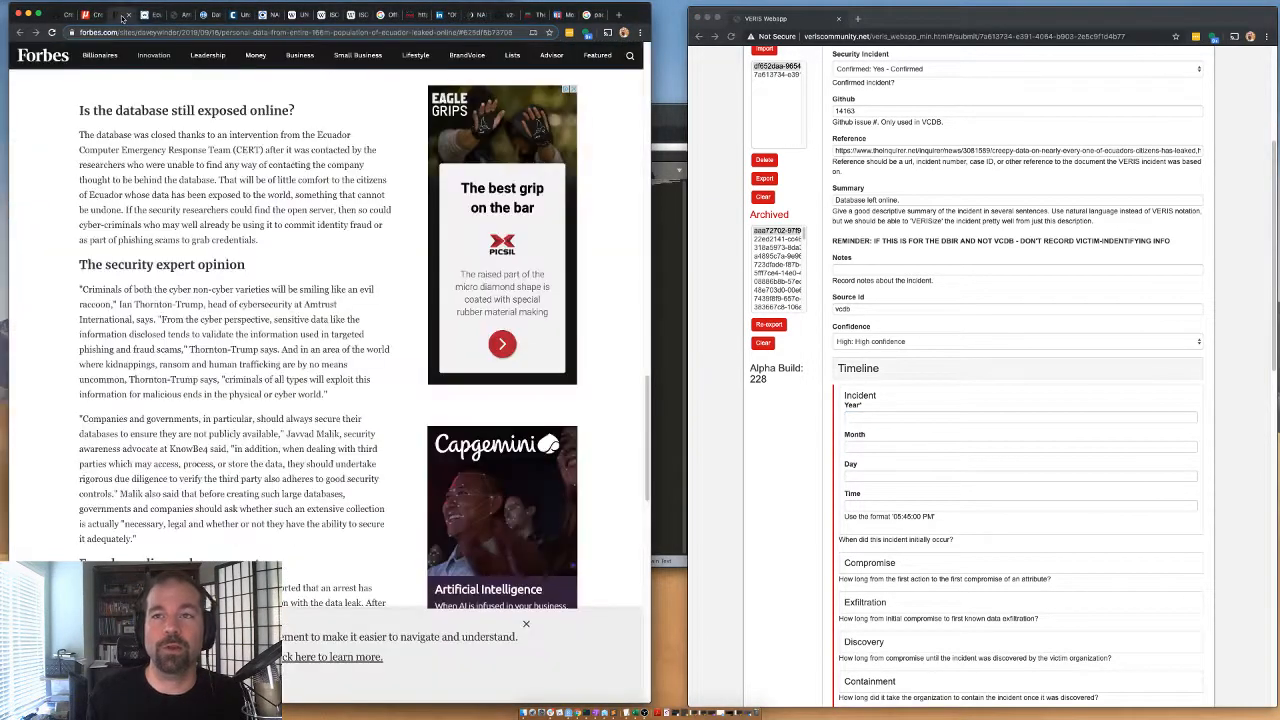
click(68, 14)
click(100, 14)
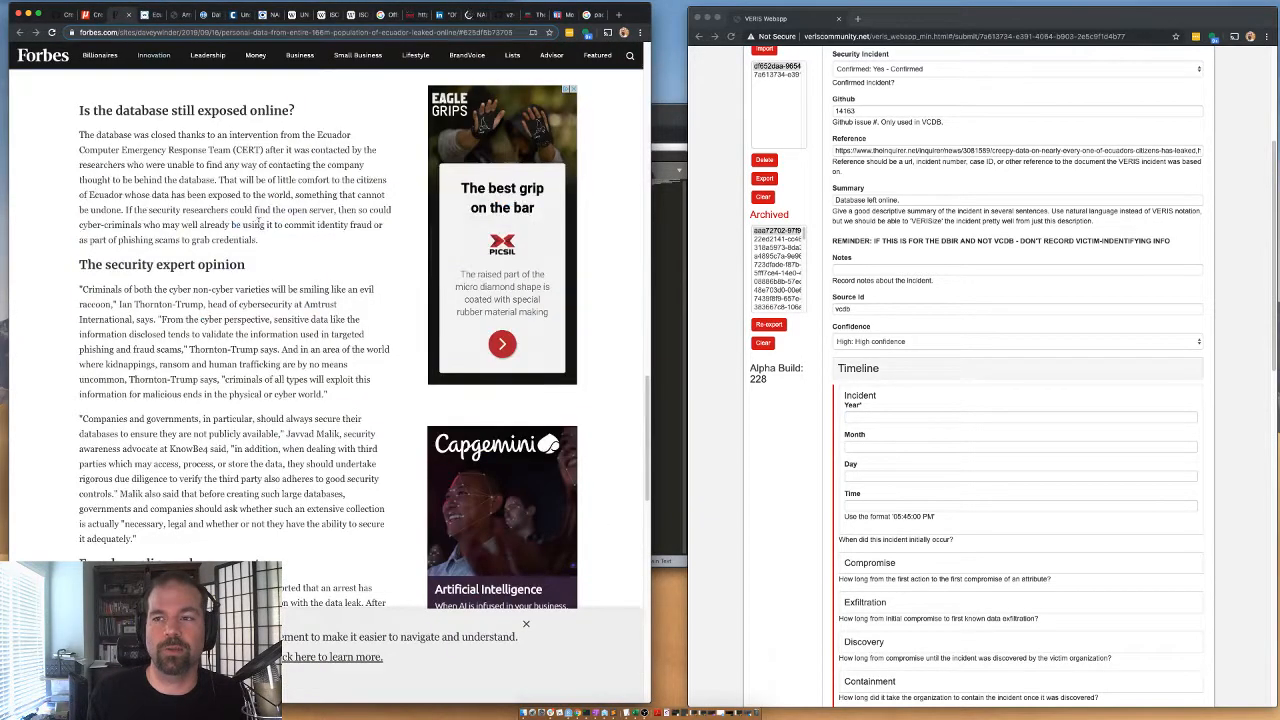
drag(183, 134, 221, 240)
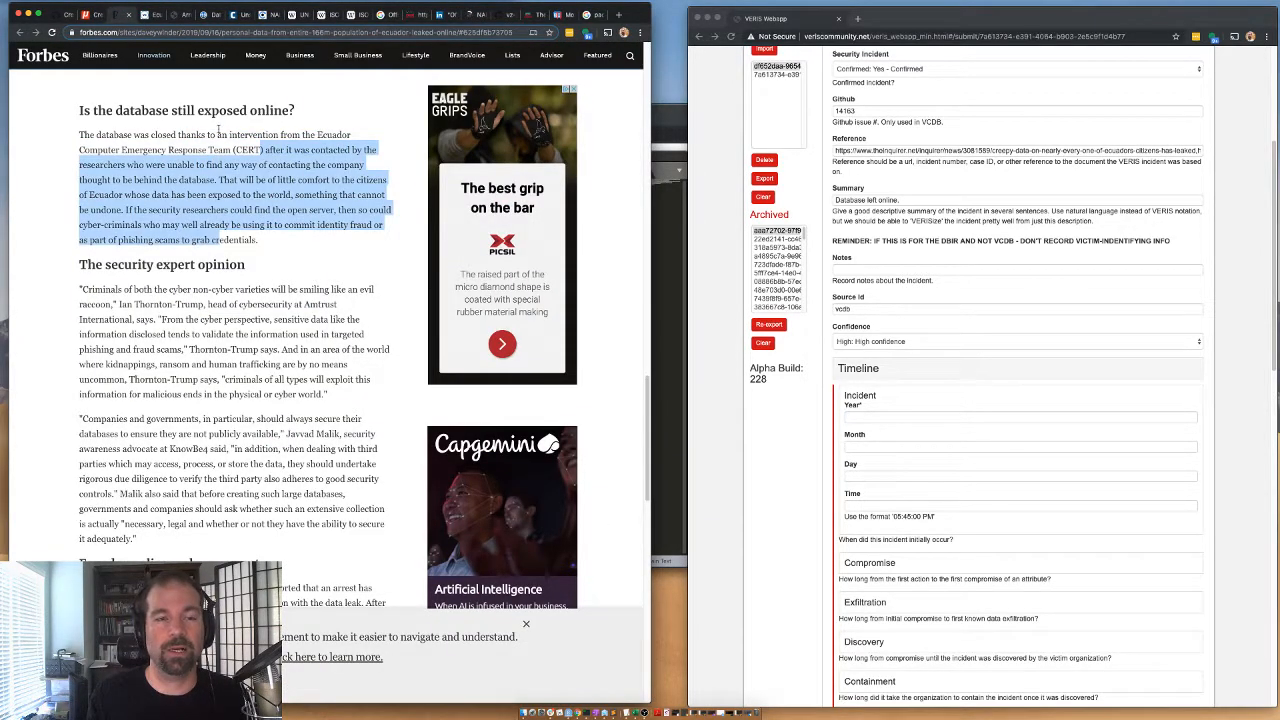
click(222, 131)
drag(312, 134, 219, 177)
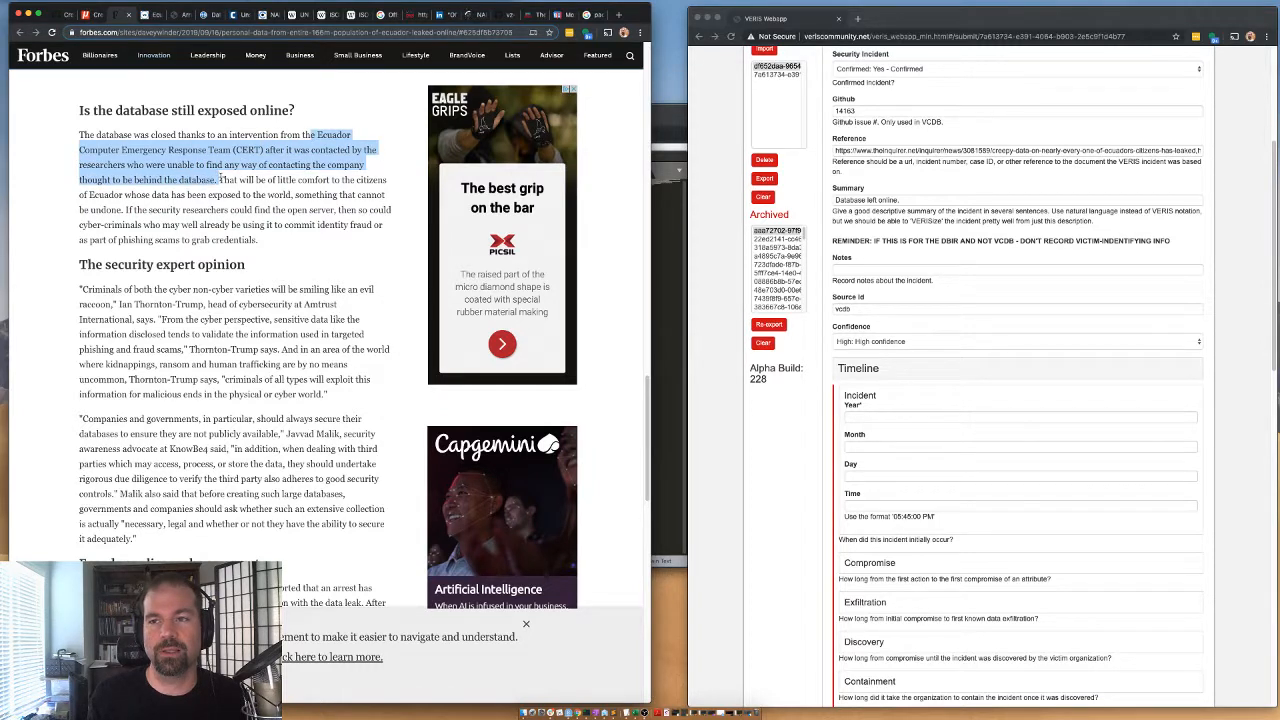
drag(98, 134, 205, 134)
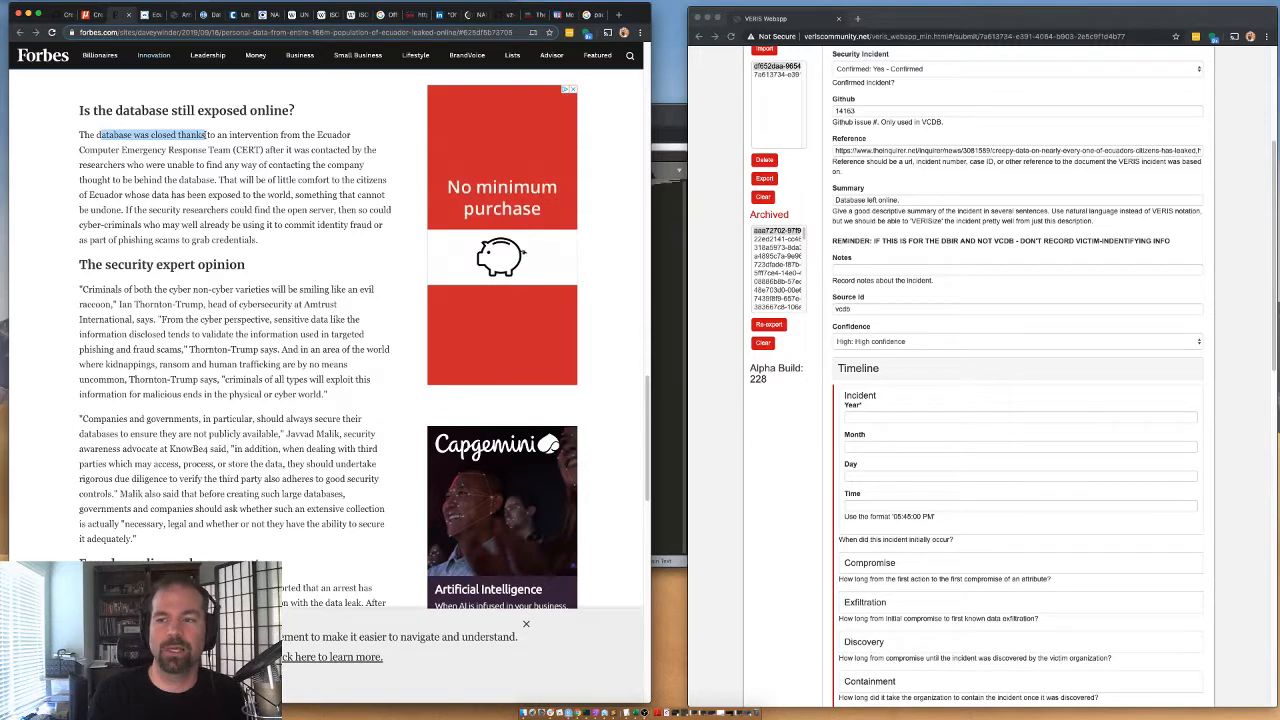
Review the Forbes list of exposed personal information and the Inquirer article's headline.
scroll(200, 300, up, 10)
scroll(178, 310, down, 3)
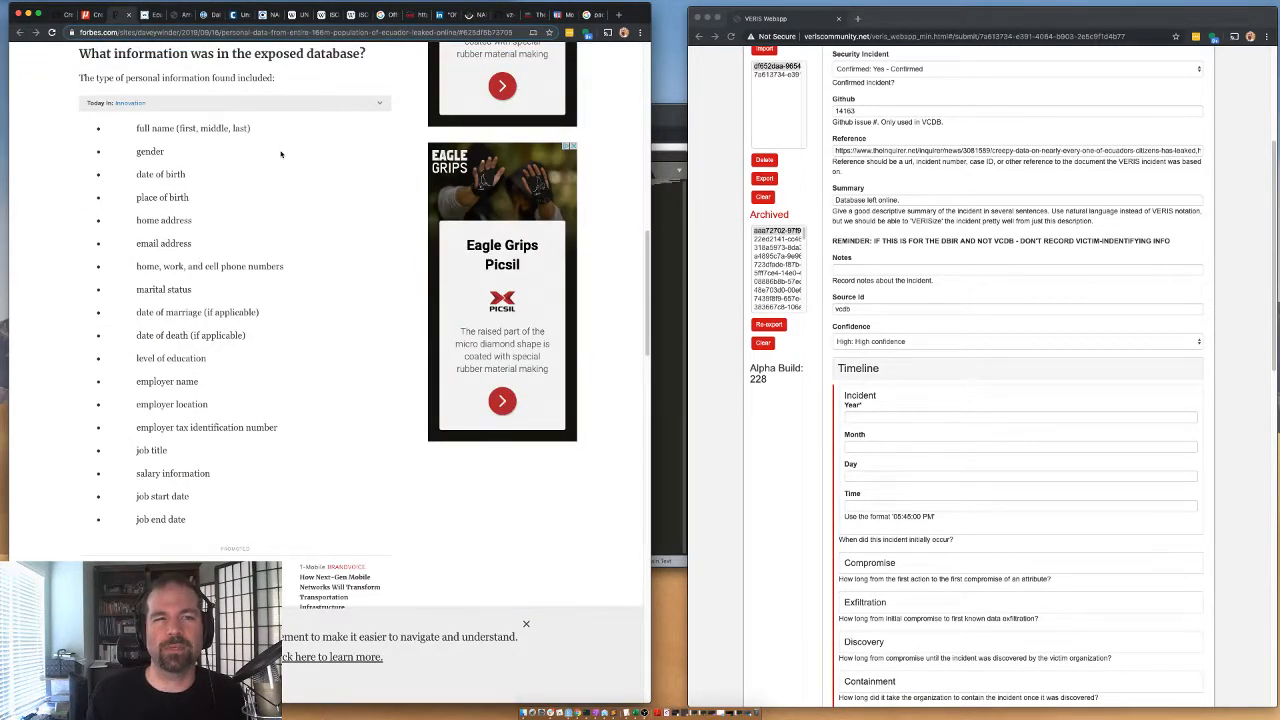
triple_click(187, 523)
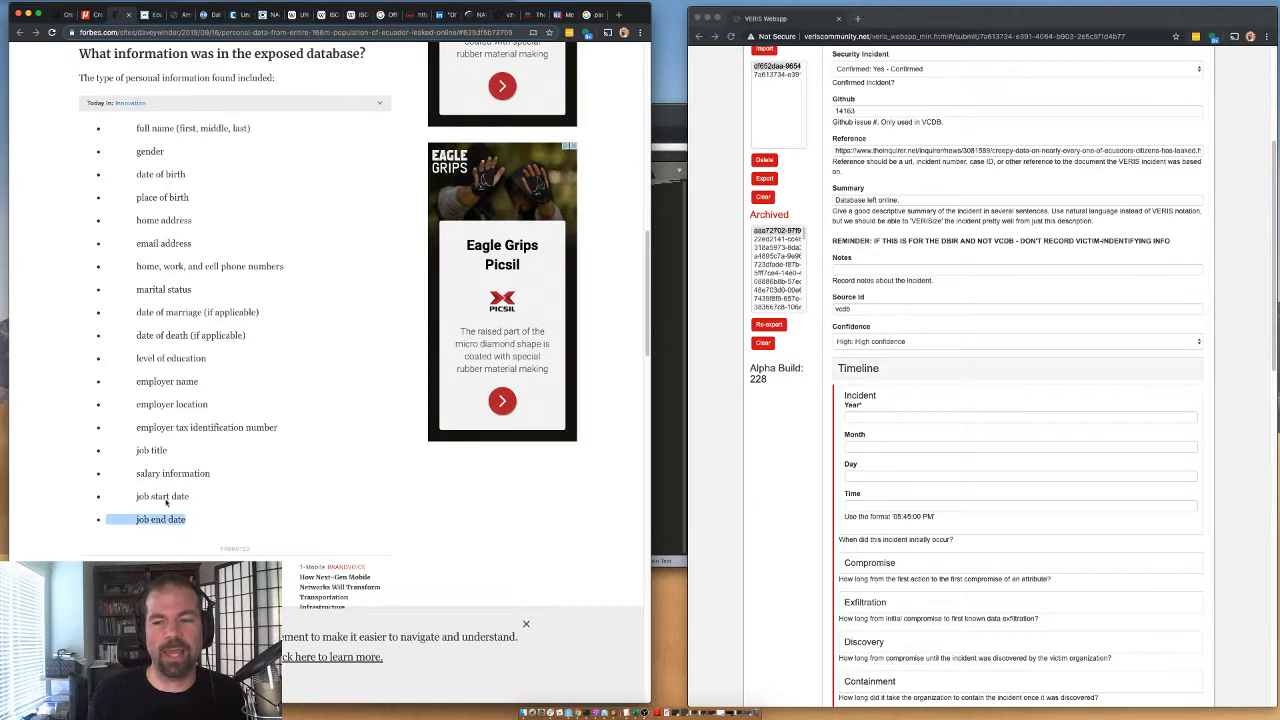
drag(166, 502, 101, 123)
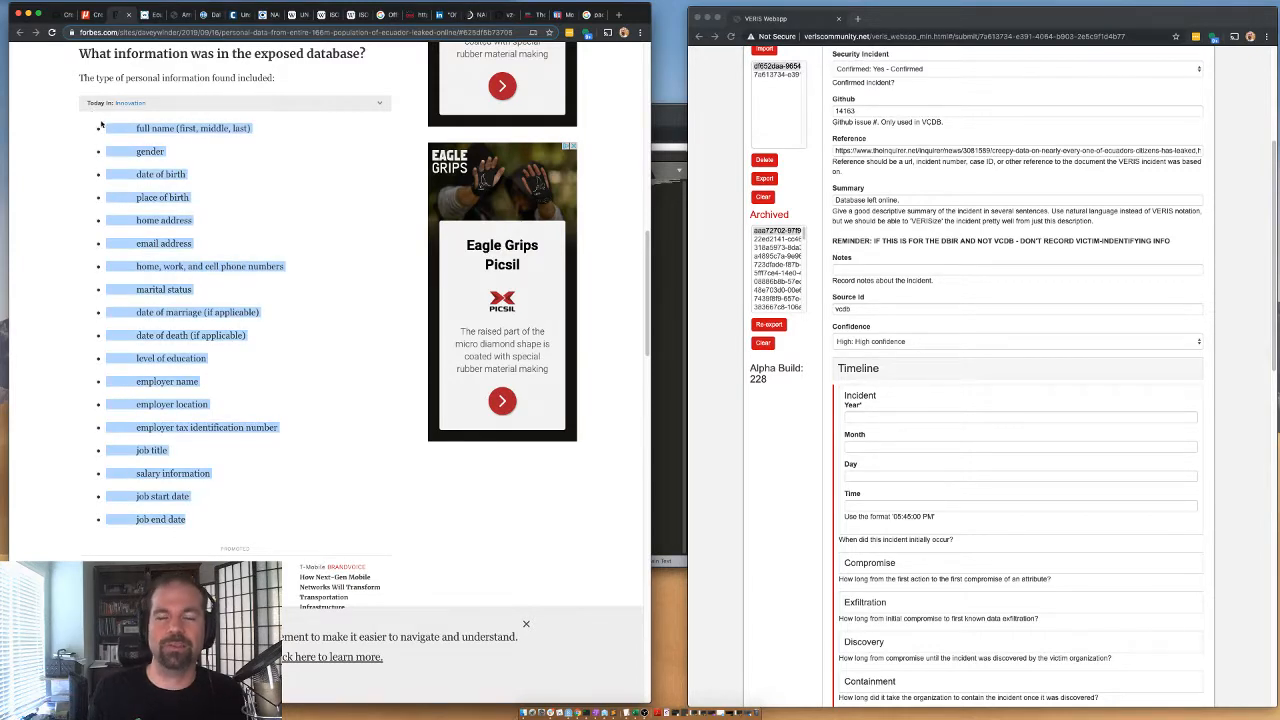
click(99, 15)
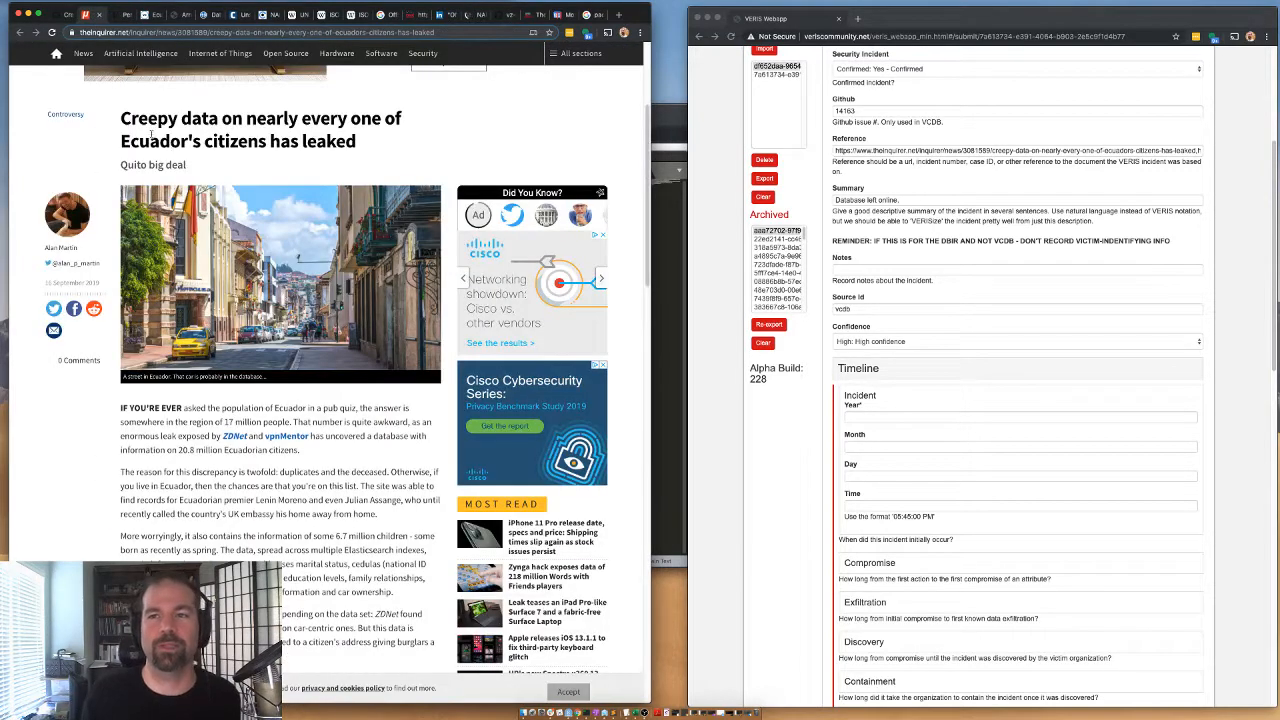
drag(121, 118, 218, 118)
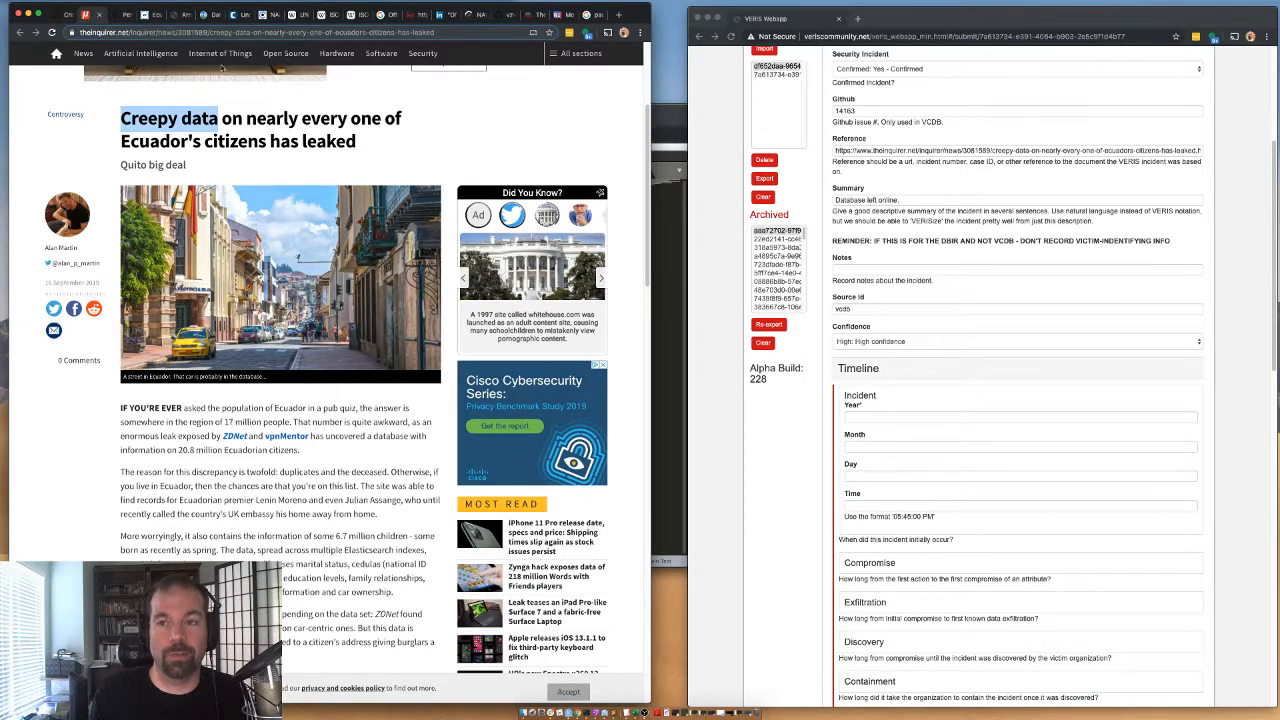
Glance at the Miami Herald article, skim the Forbes sections on the leaked data, and check the Forbes publication date.
click(209, 17)
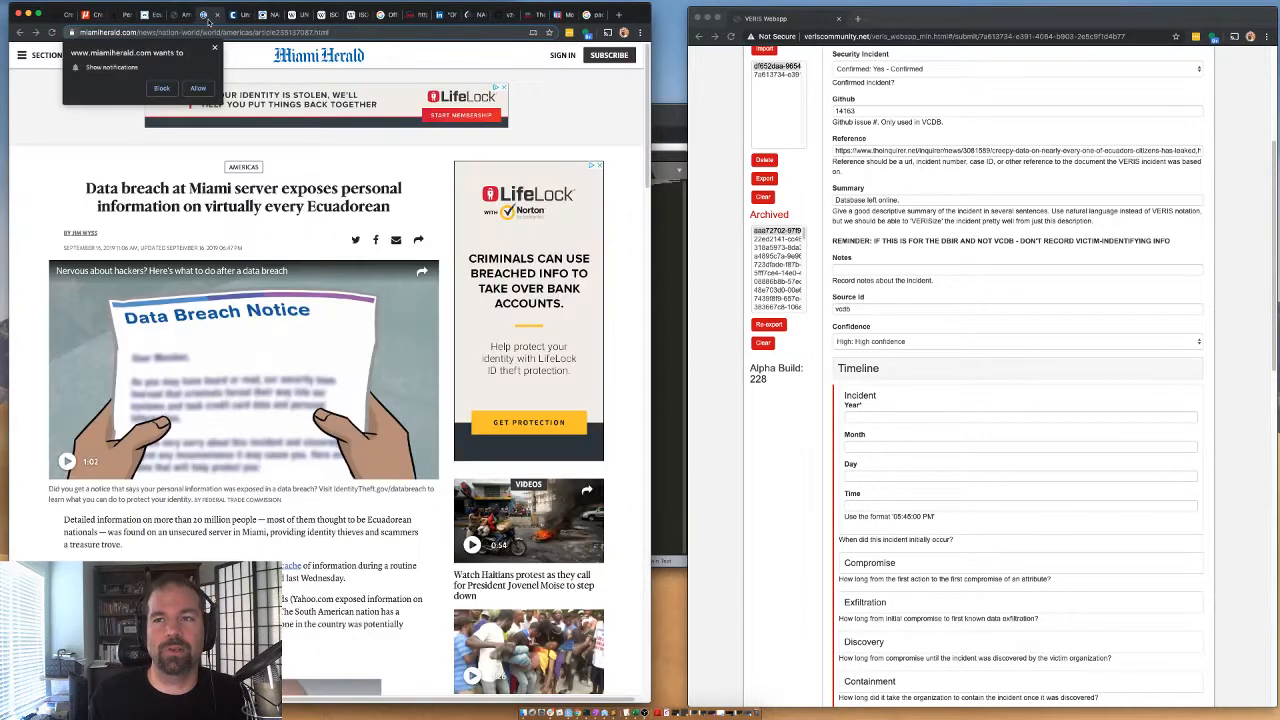
click(97, 20)
click(118, 18)
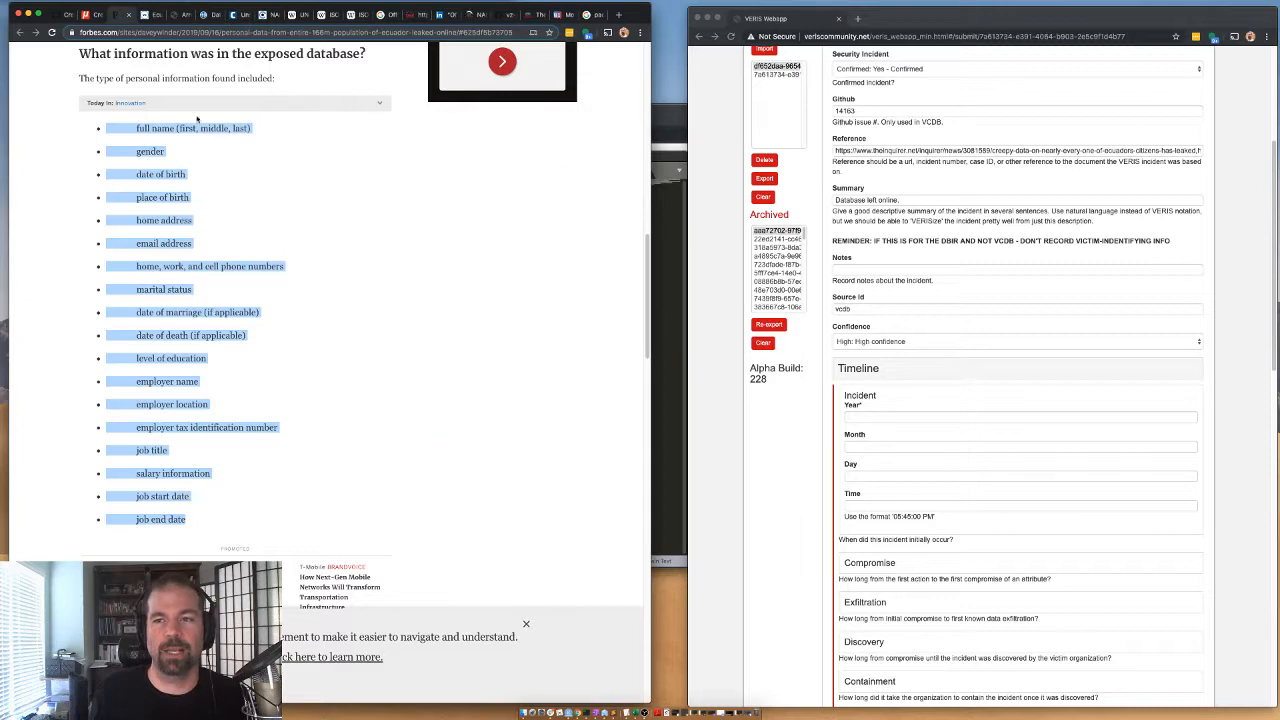
scroll(208, 324, down, 10)
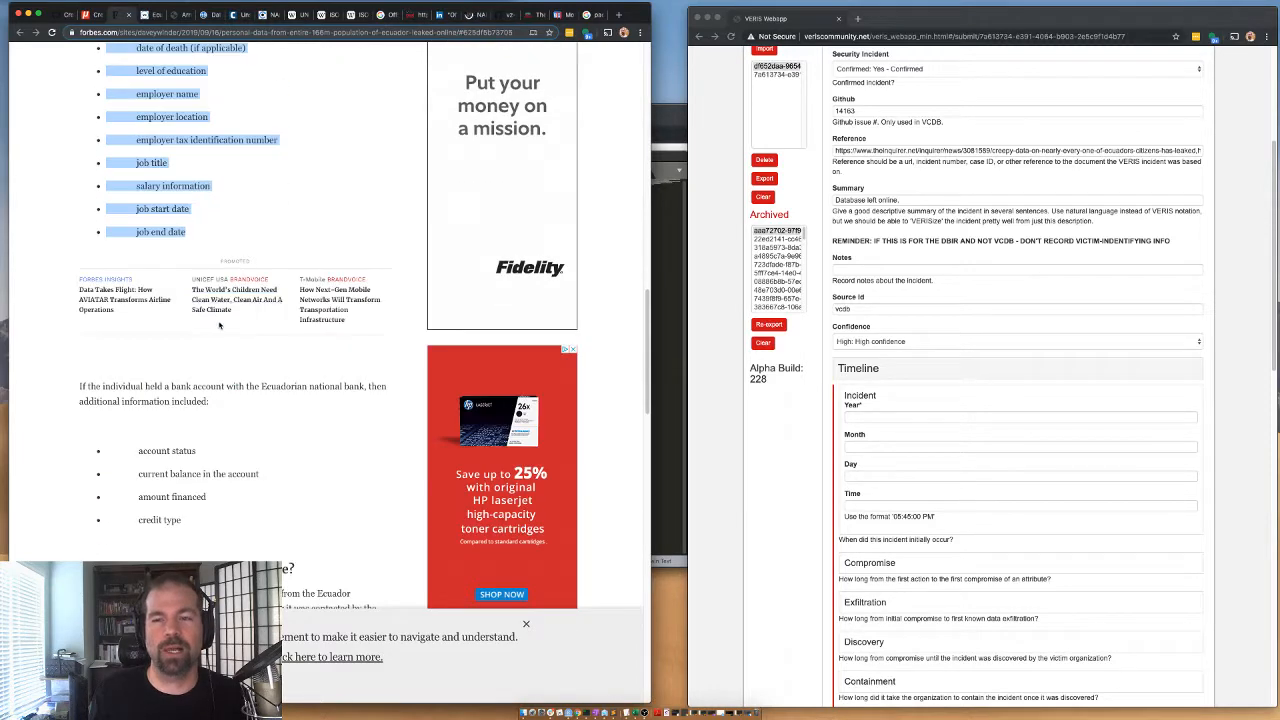
scroll(208, 324, up, 1)
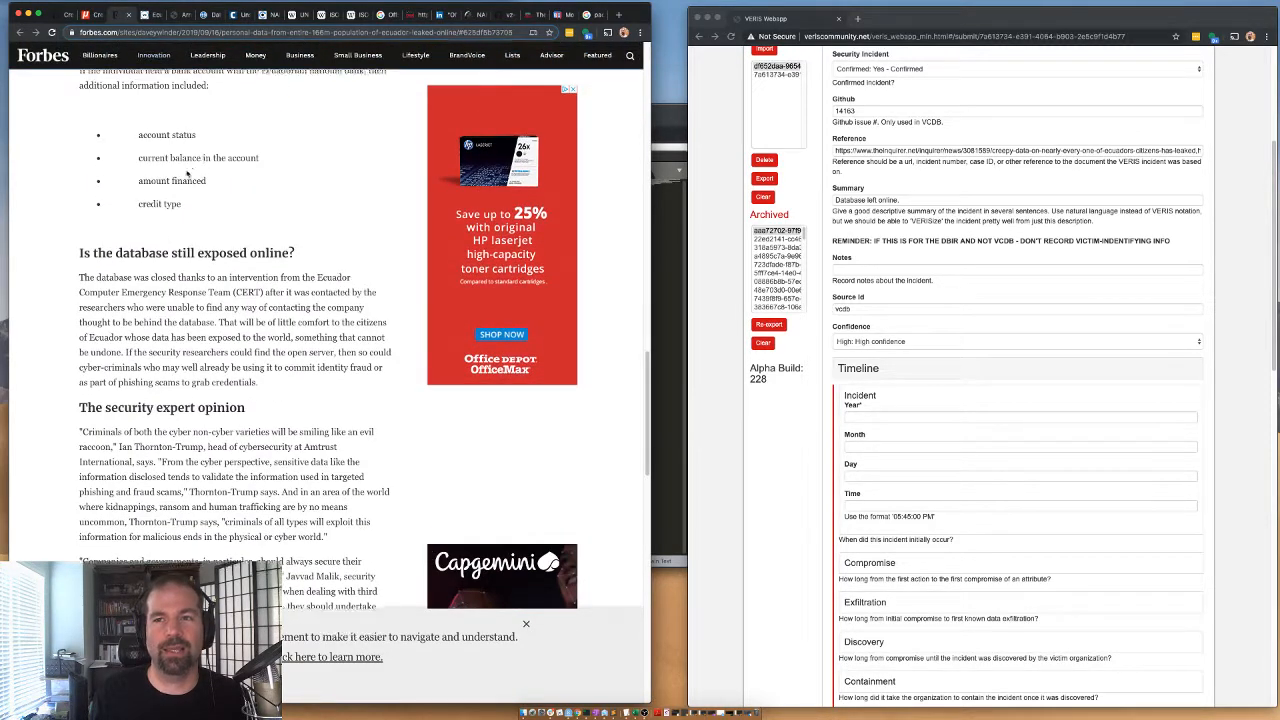
scroll(181, 157, up, 1)
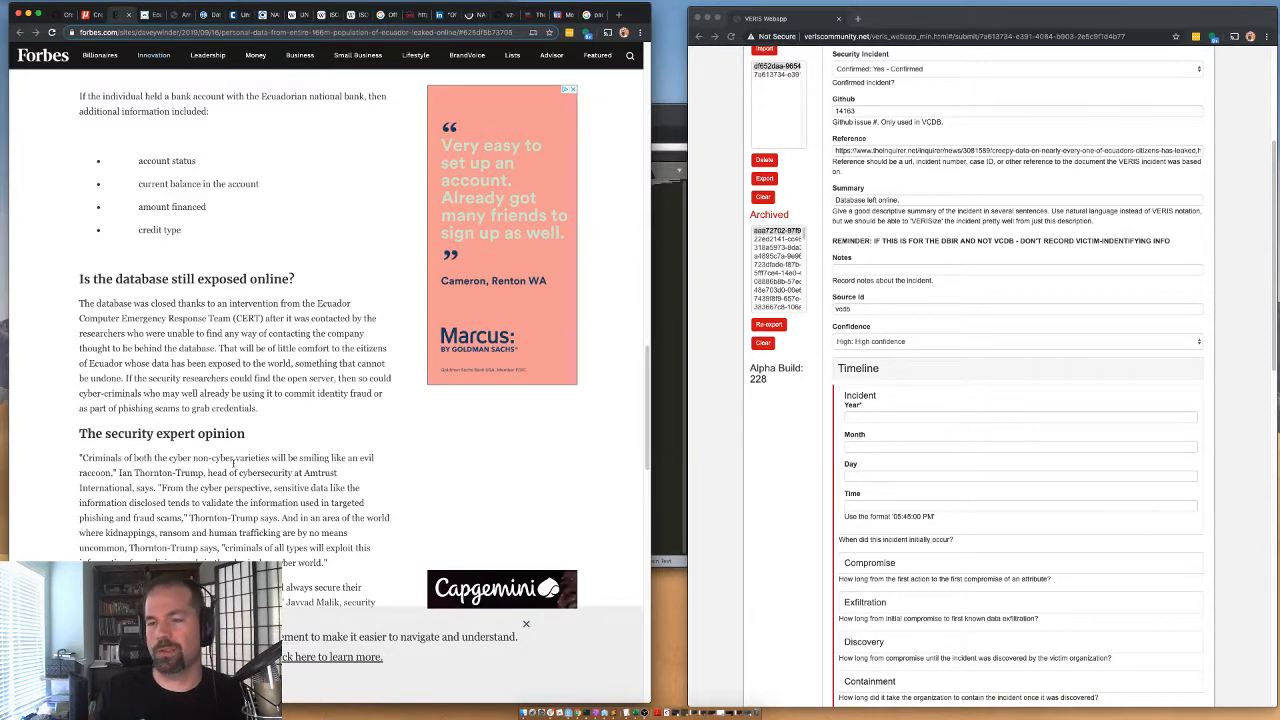
scroll(195, 181, up, 10)
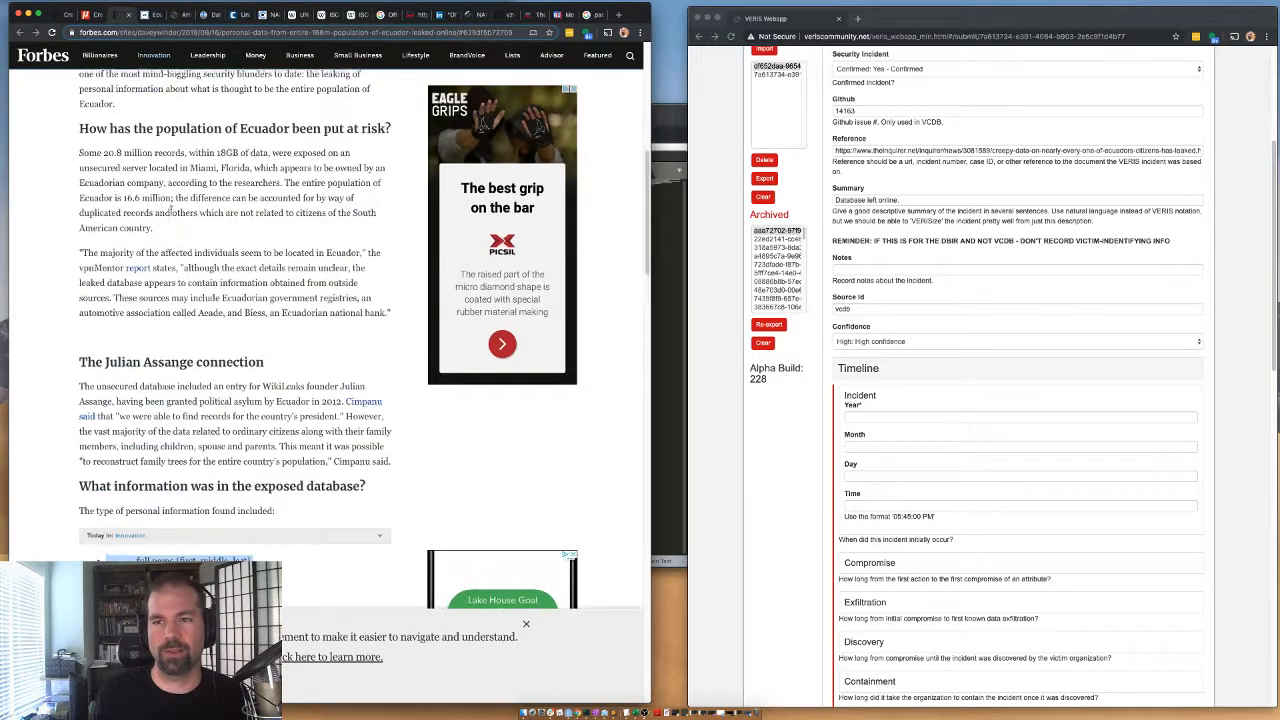
scroll(195, 181, up, 5)
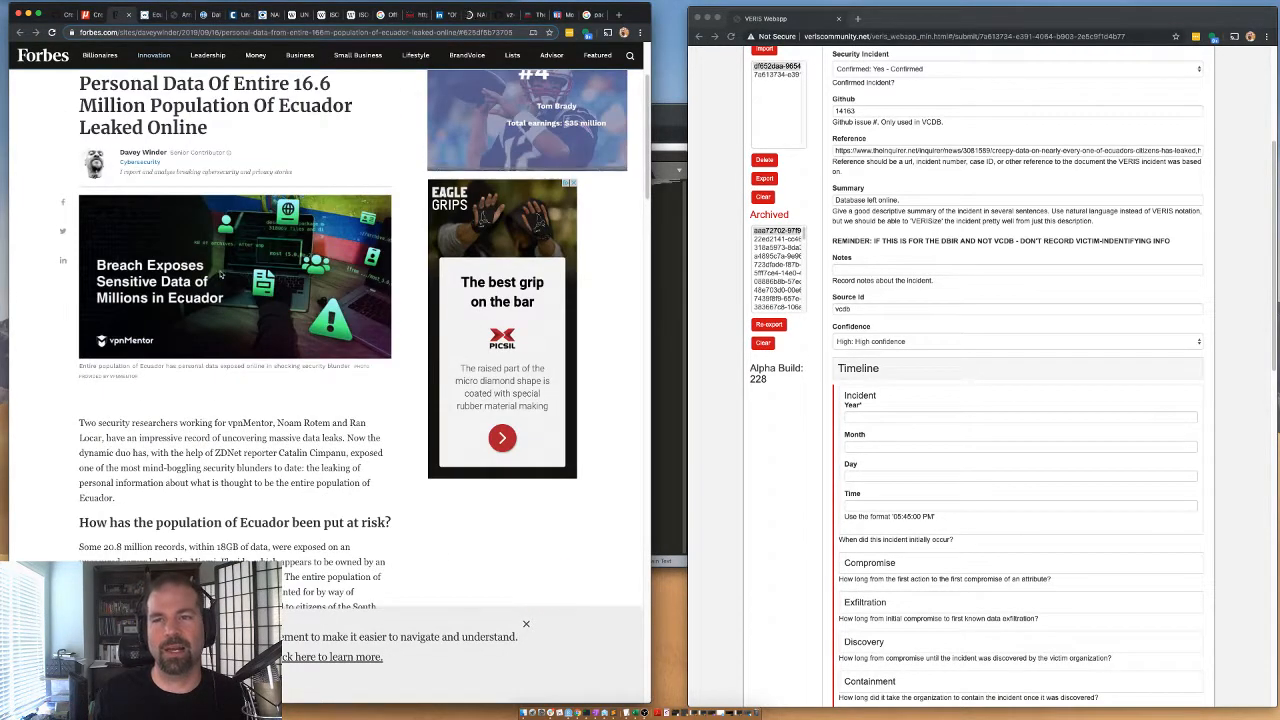
scroll(131, 308, up, 2)
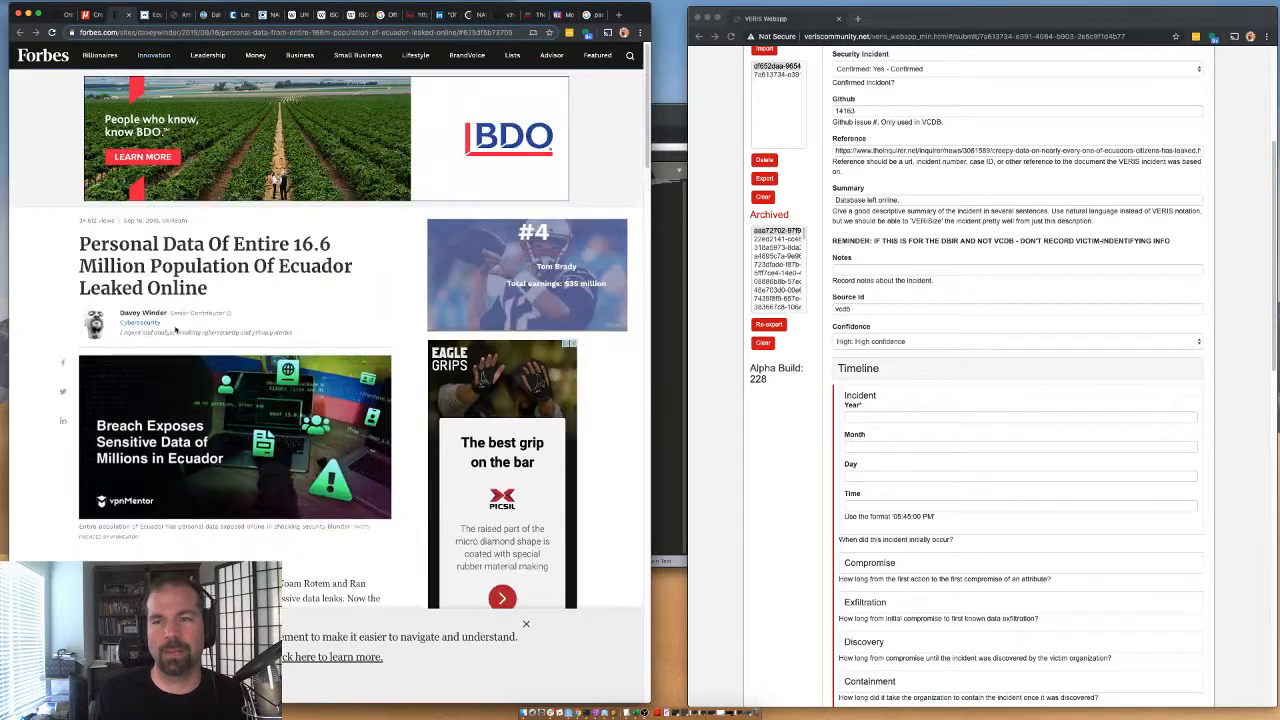
Set the timeline's incident date to year 2019 and month 9, leaving the day blank.
click(868, 418)
text(2019)
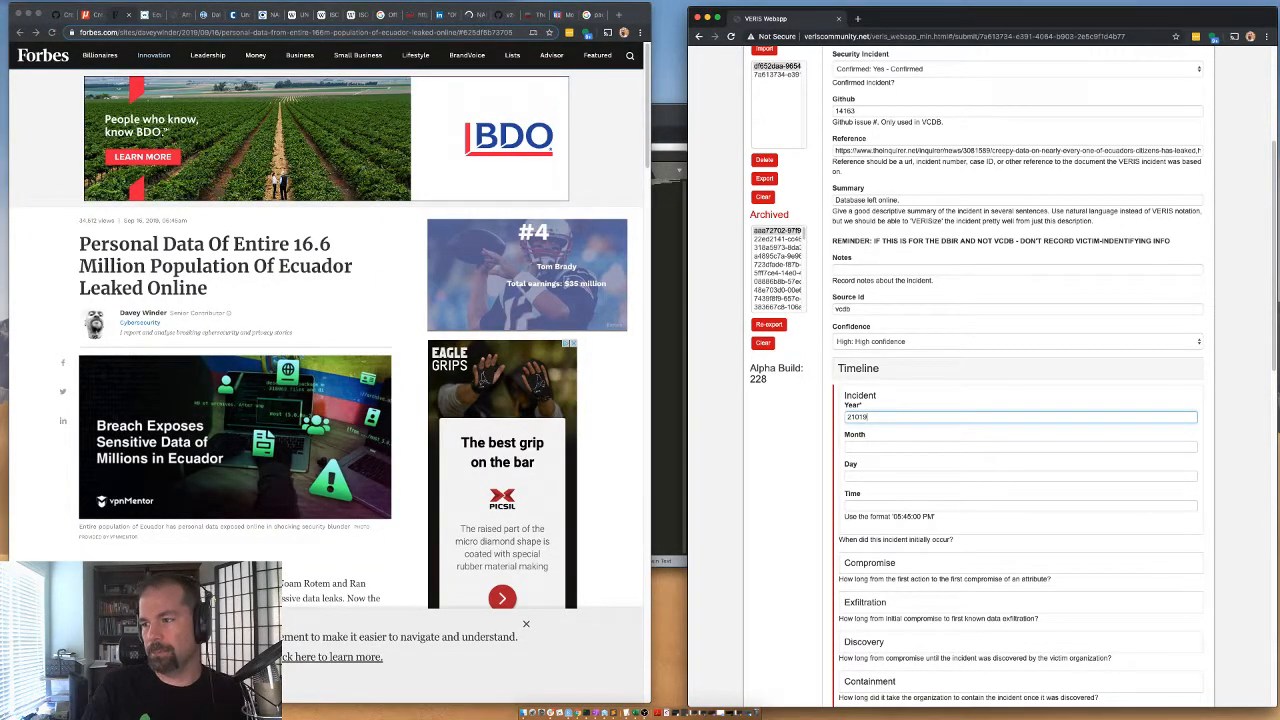
key(BackSpace)
key(BackSpace)
key(BackSpace)
key(BackSpace)
text(19)
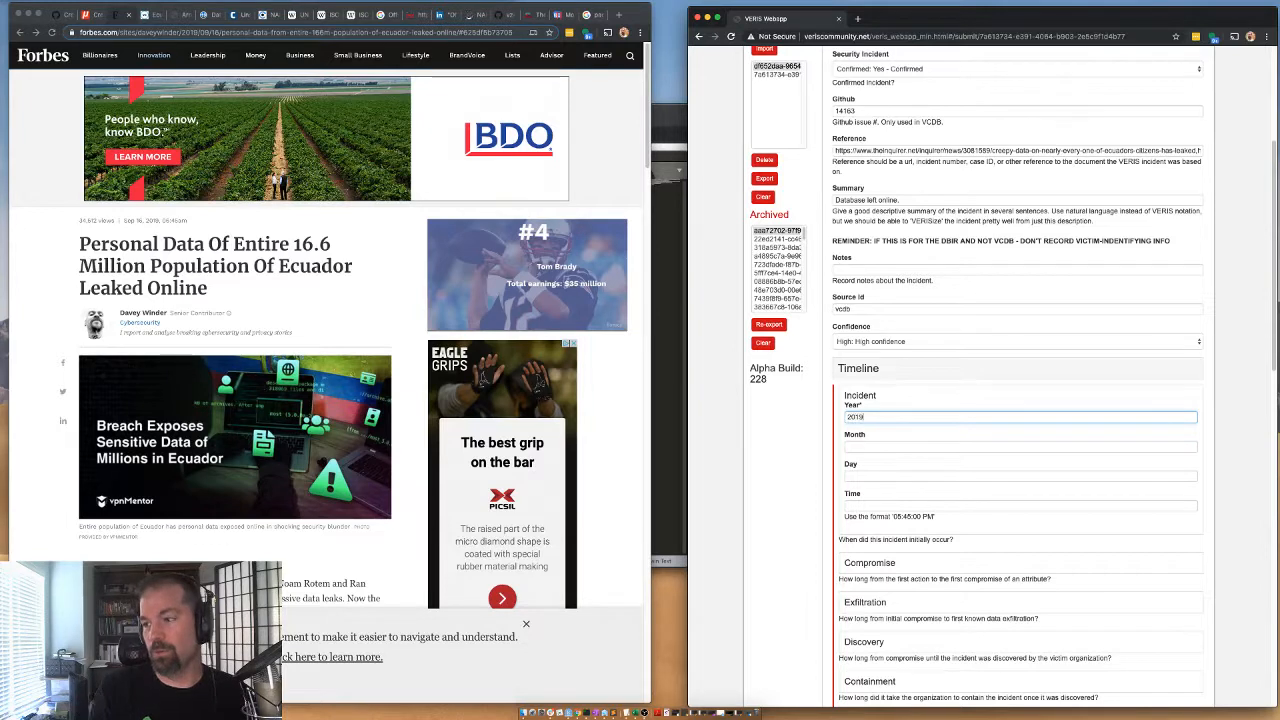
click(882, 446)
text(9)
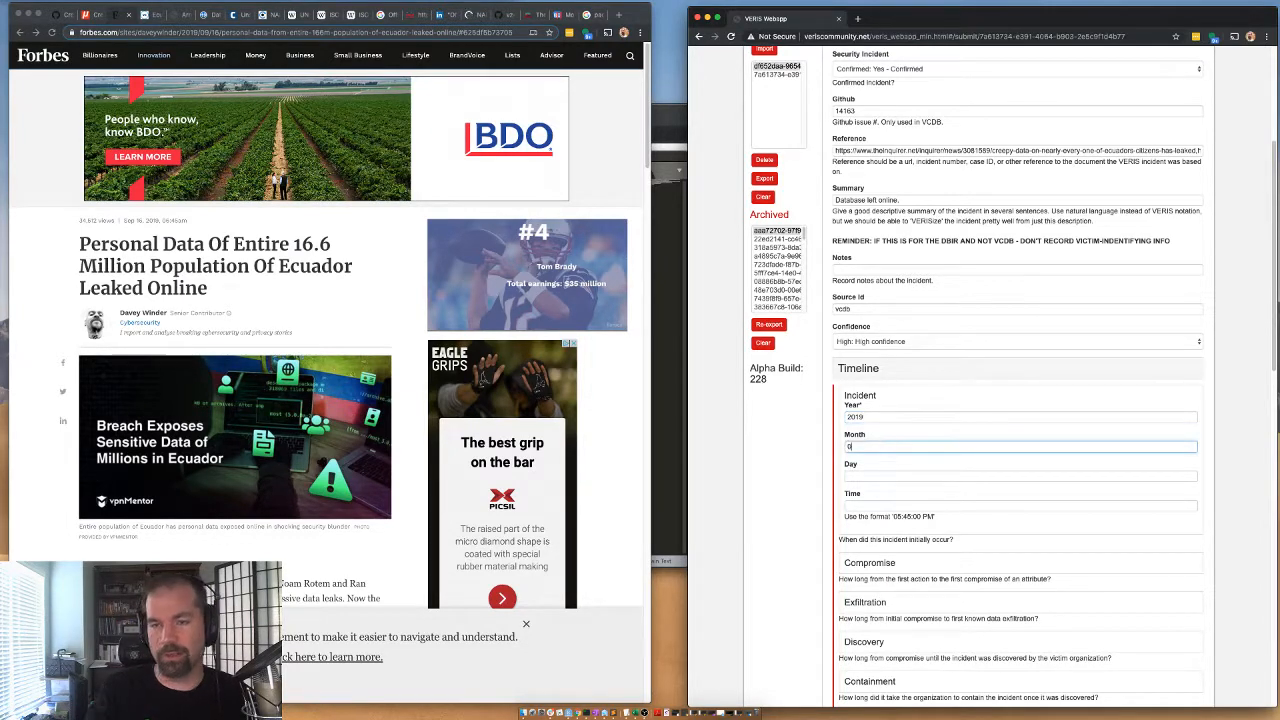
key(Tab)
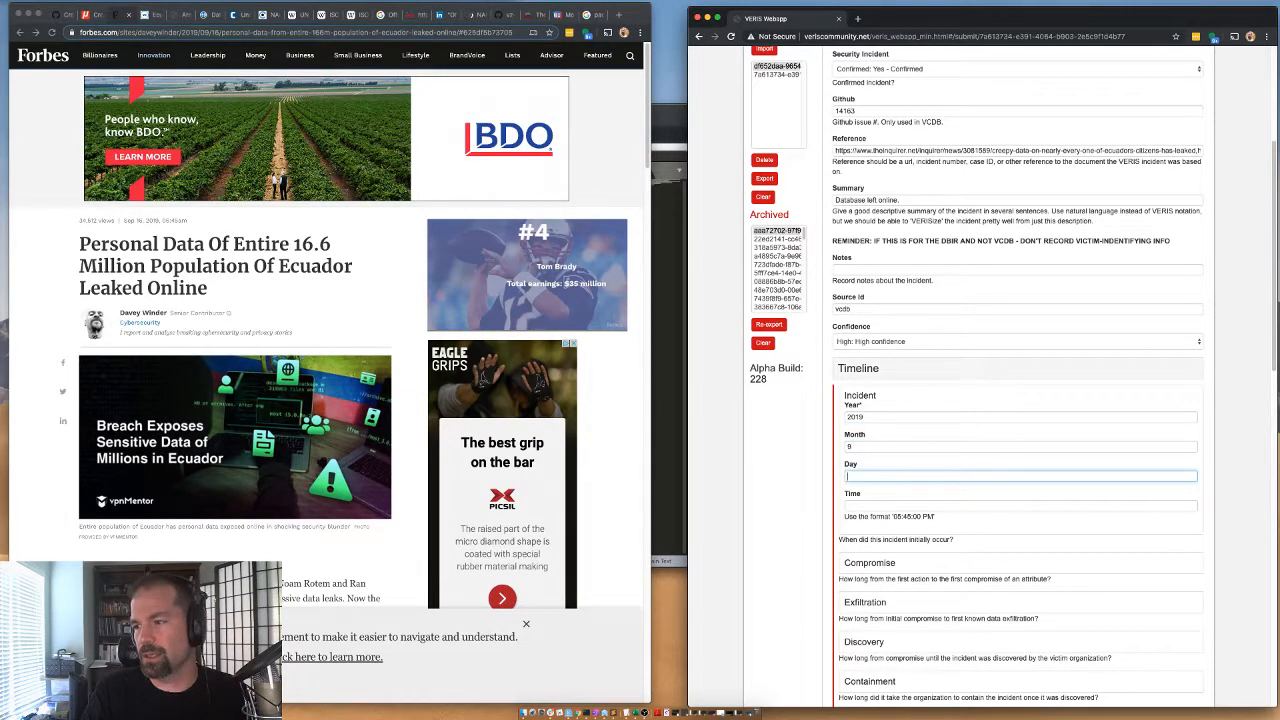
text(1)
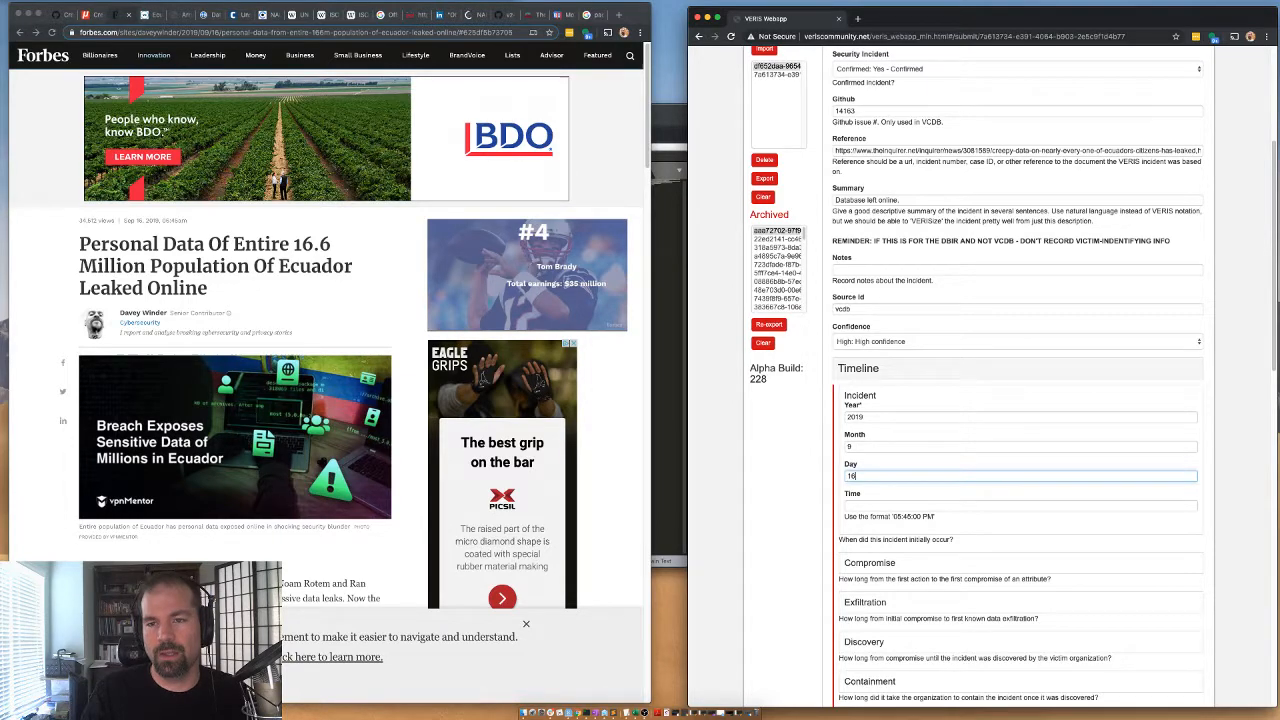
key(BackSpace)
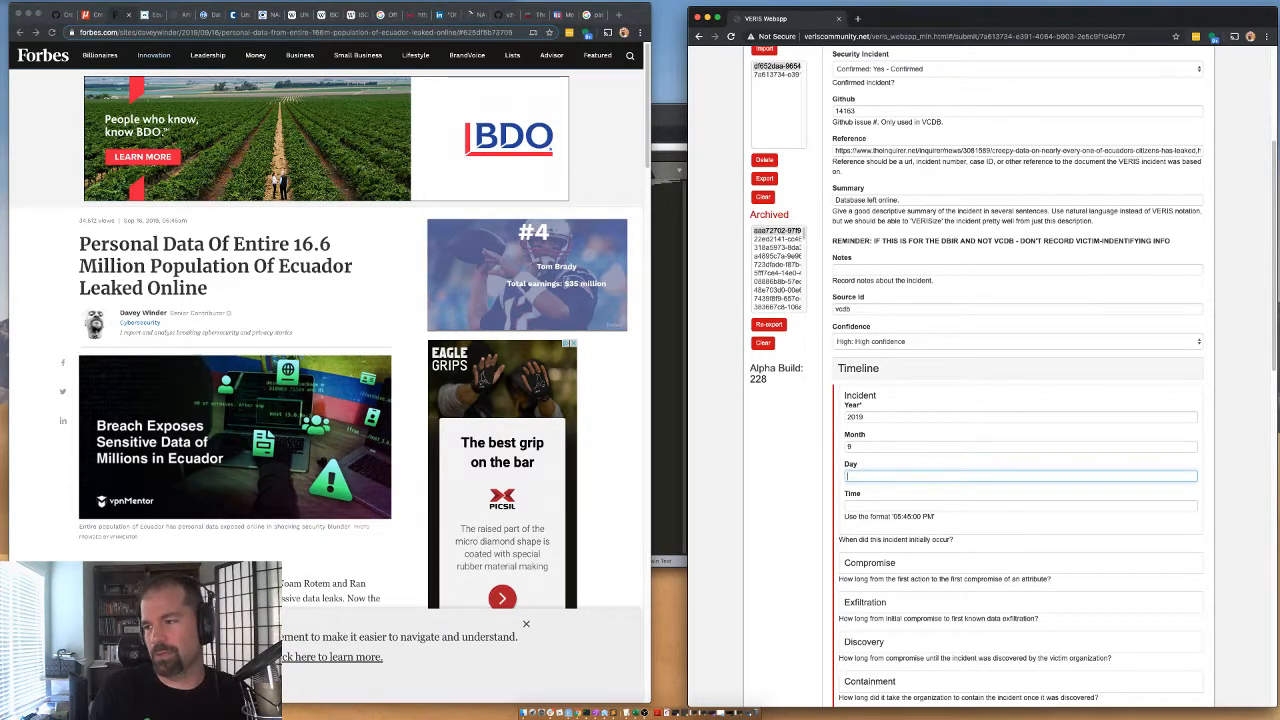
scroll(856, 490, down, 2)
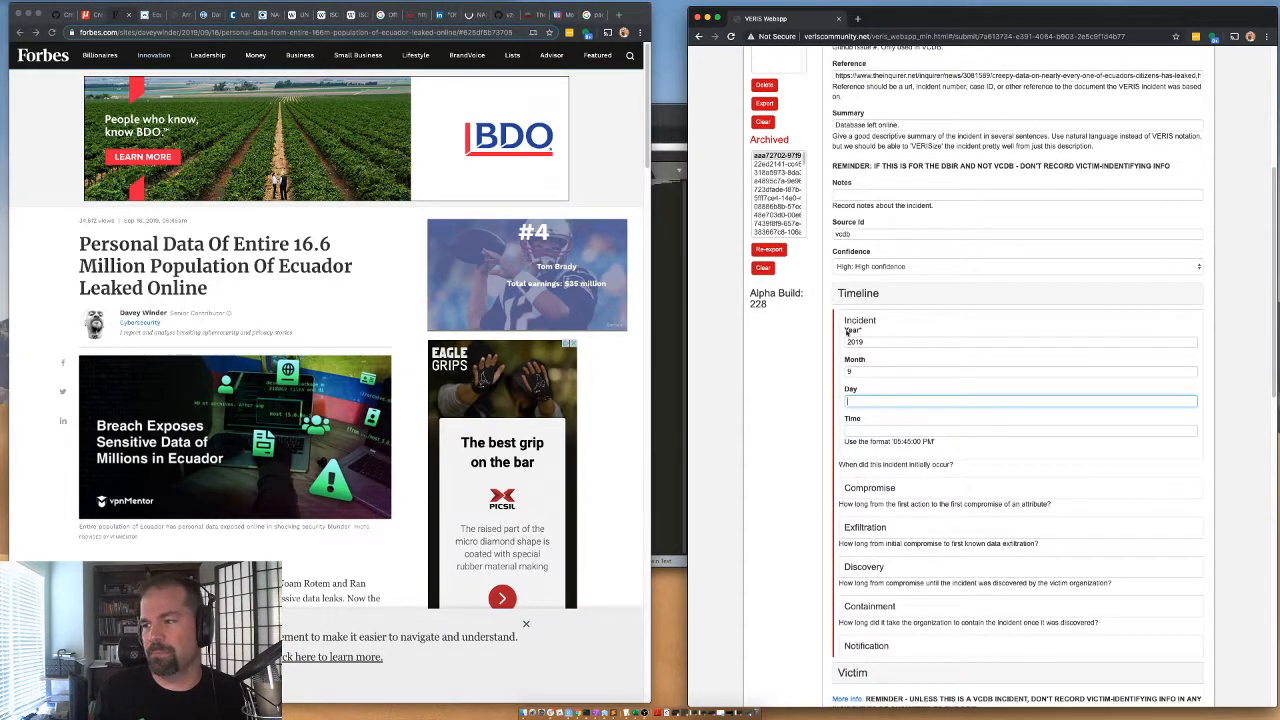
click(851, 321)
Set the timeline's compromise unit to Hours and its exfiltration unit to Minutes.
click(857, 359)
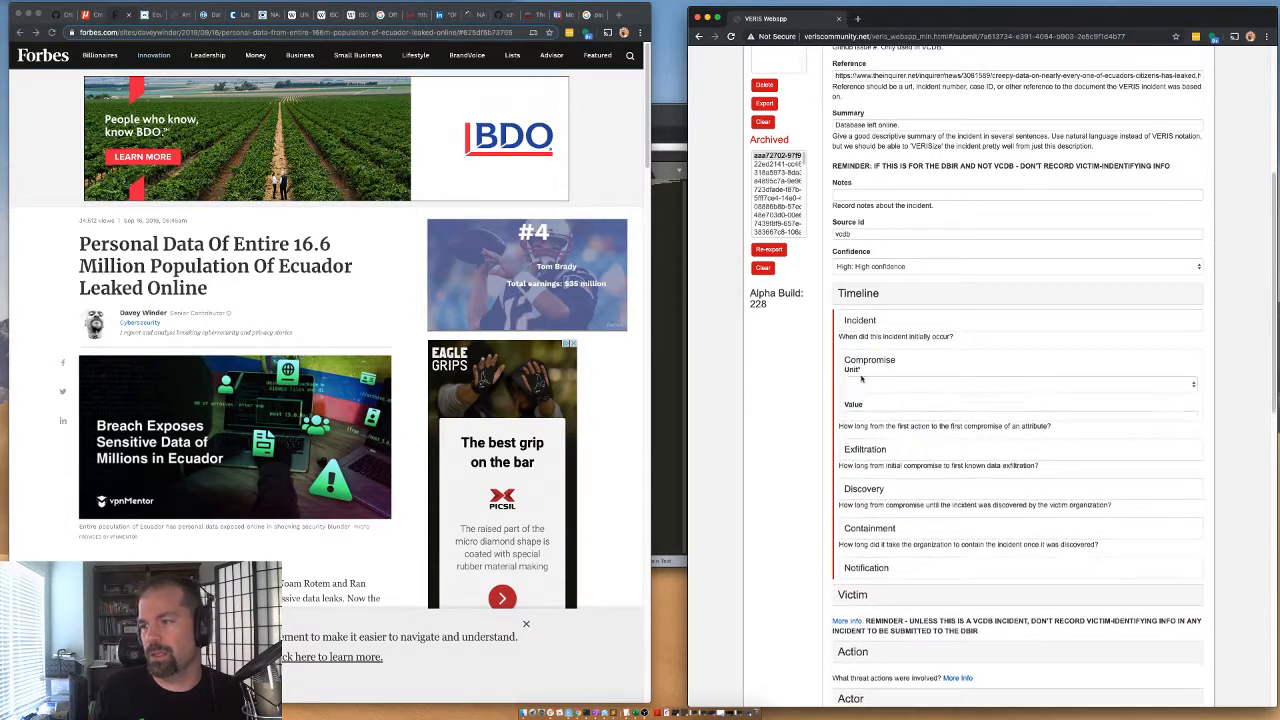
click(859, 386)
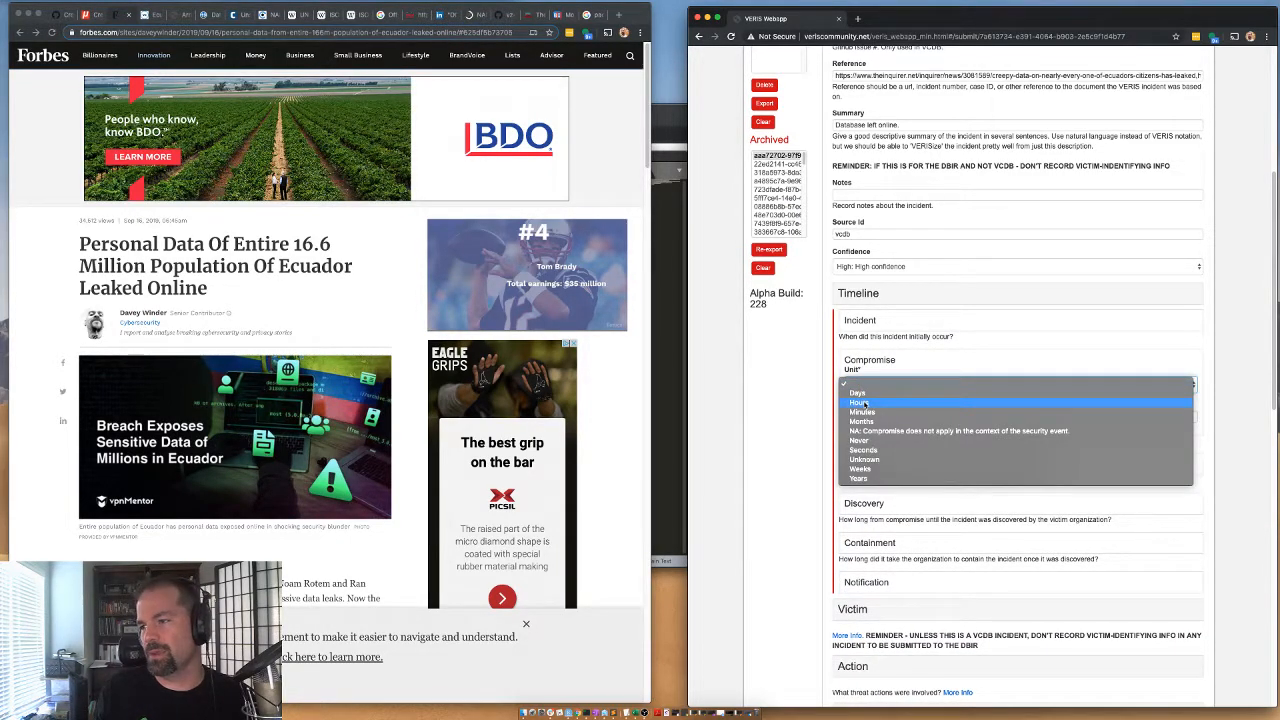
click(860, 402)
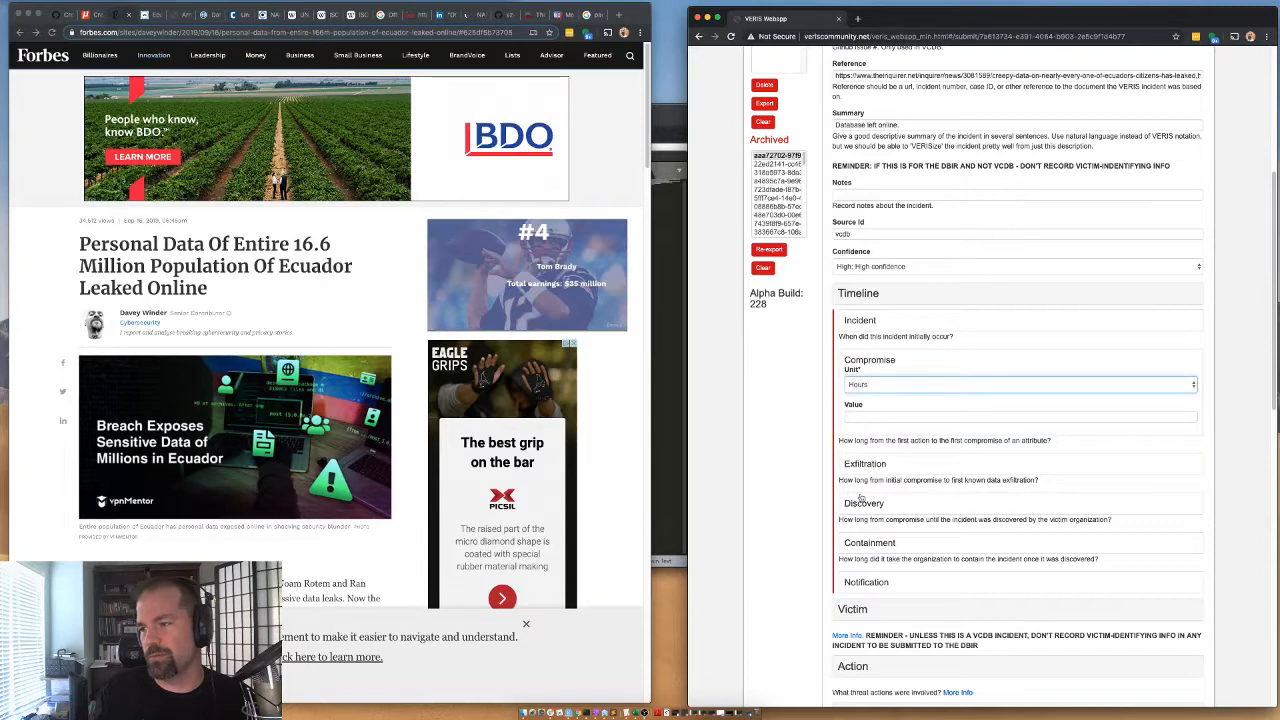
click(868, 462)
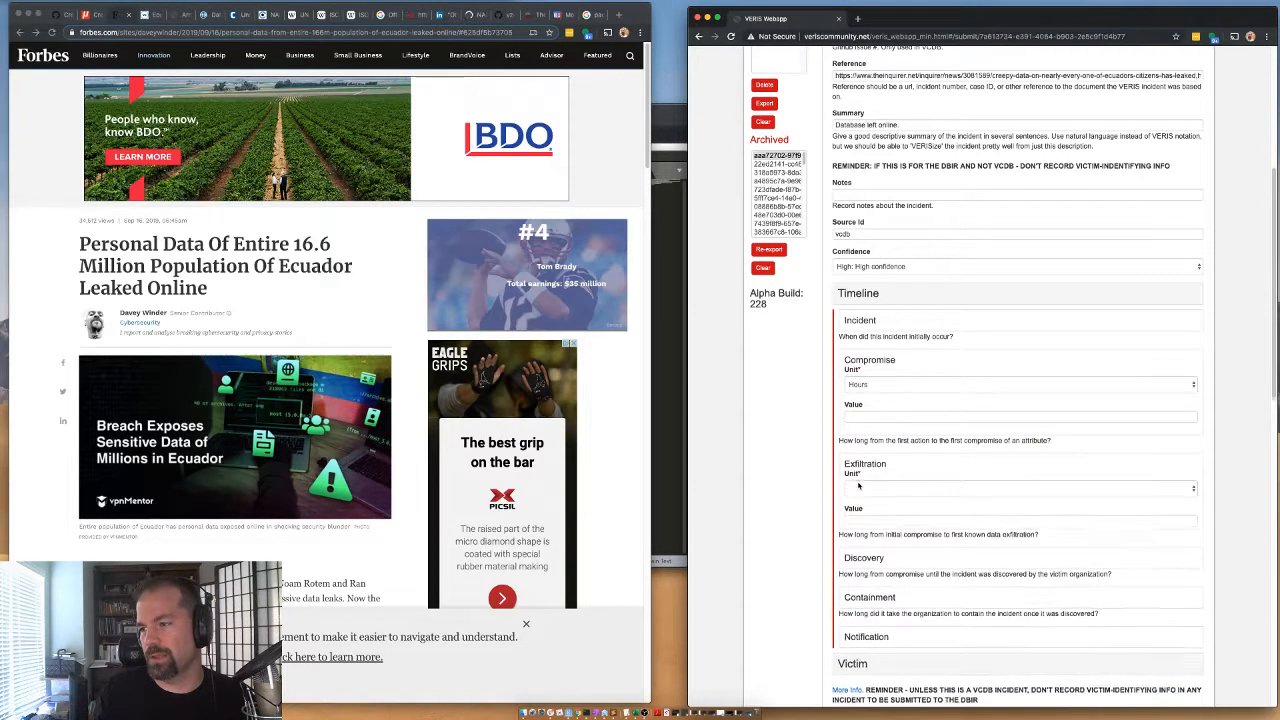
click(858, 488)
click(859, 517)
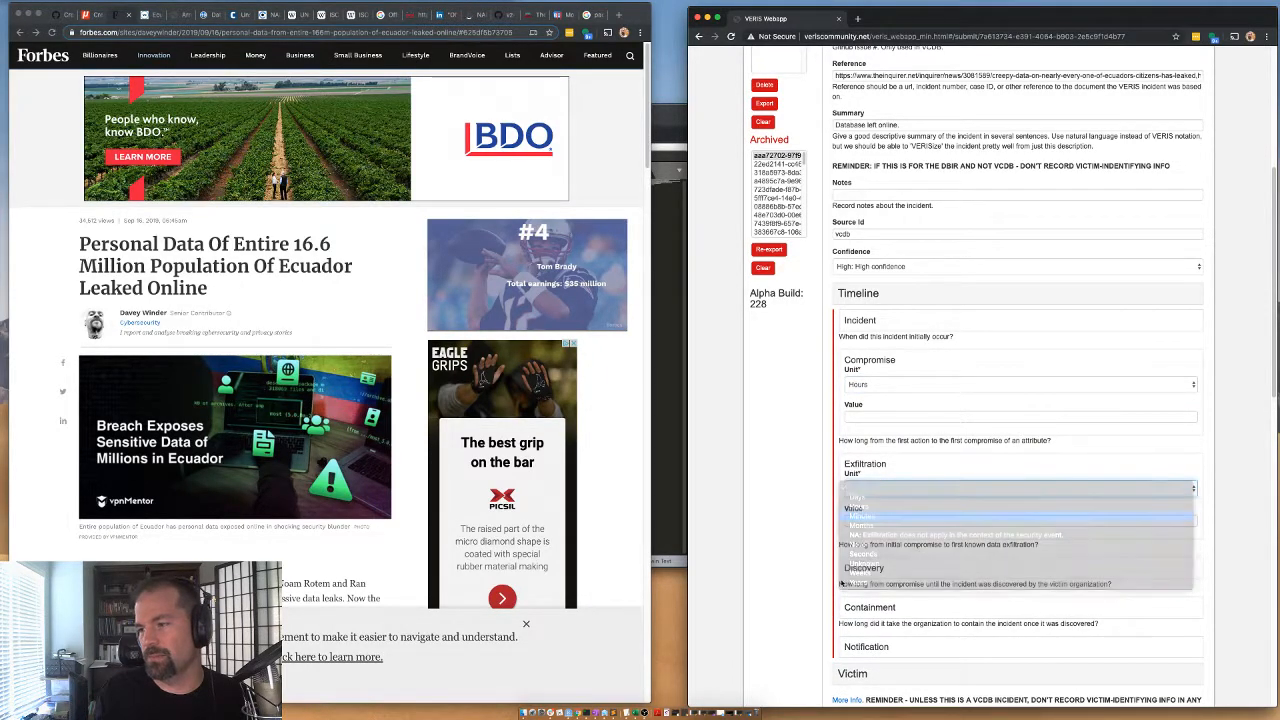
click(860, 360)
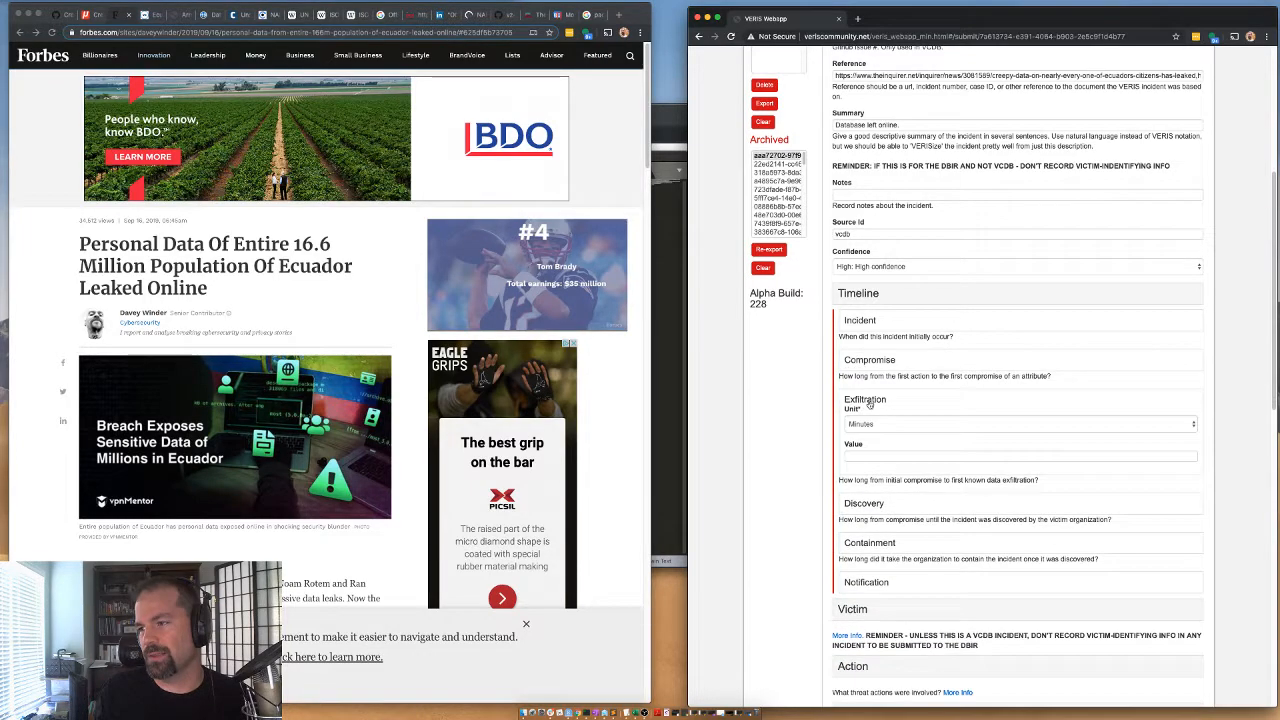
Set the timeline's discovery unit to Weeks, leaving its value blank.
click(869, 401)
click(866, 440)
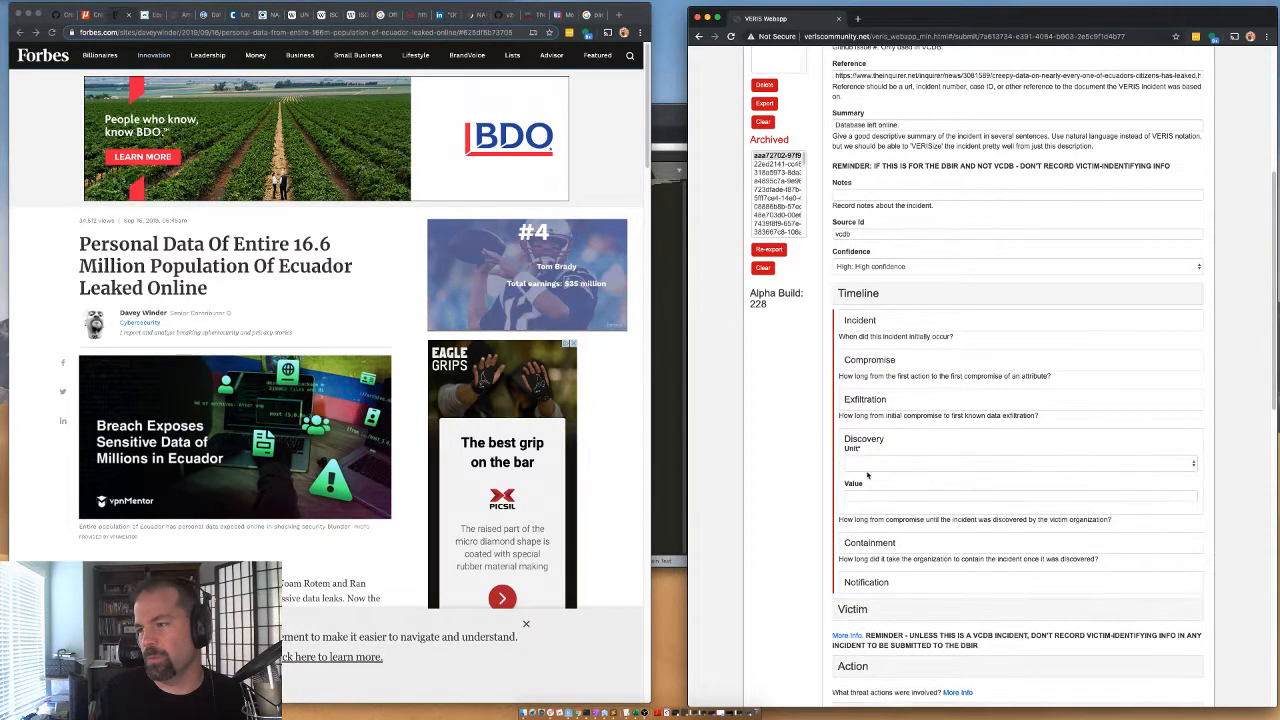
click(857, 466)
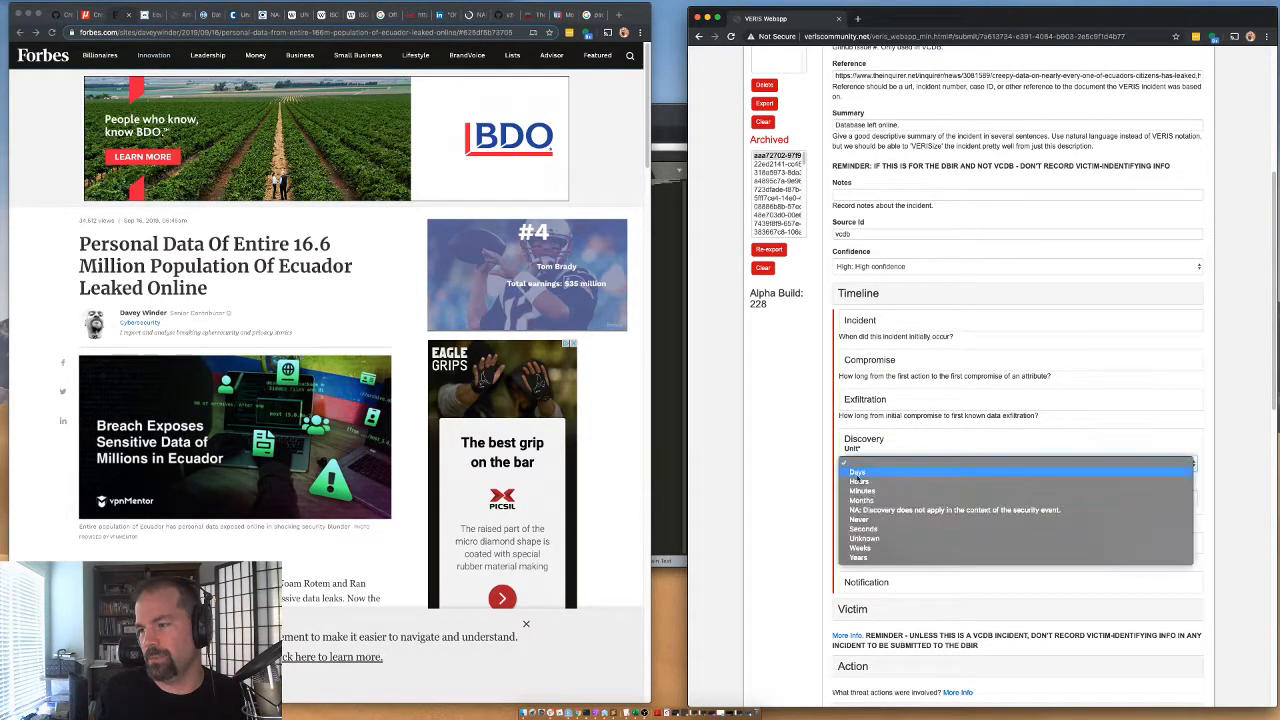
click(862, 548)
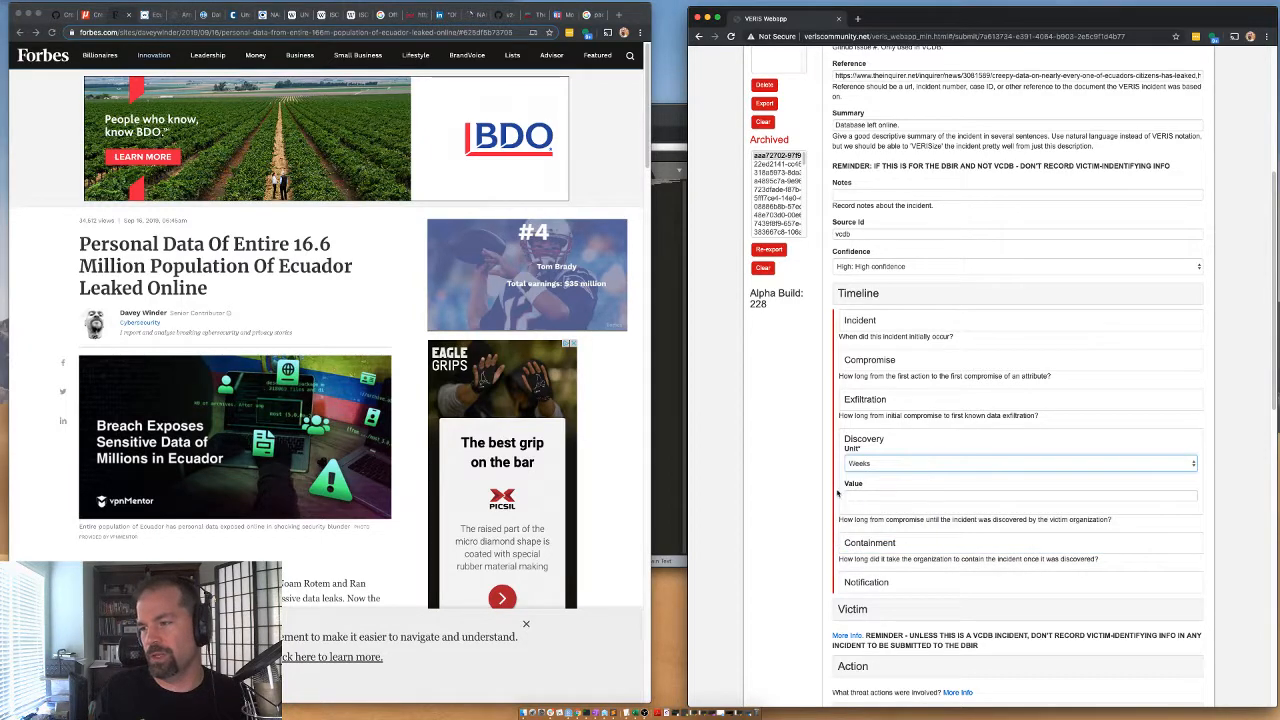
double_click(872, 444)
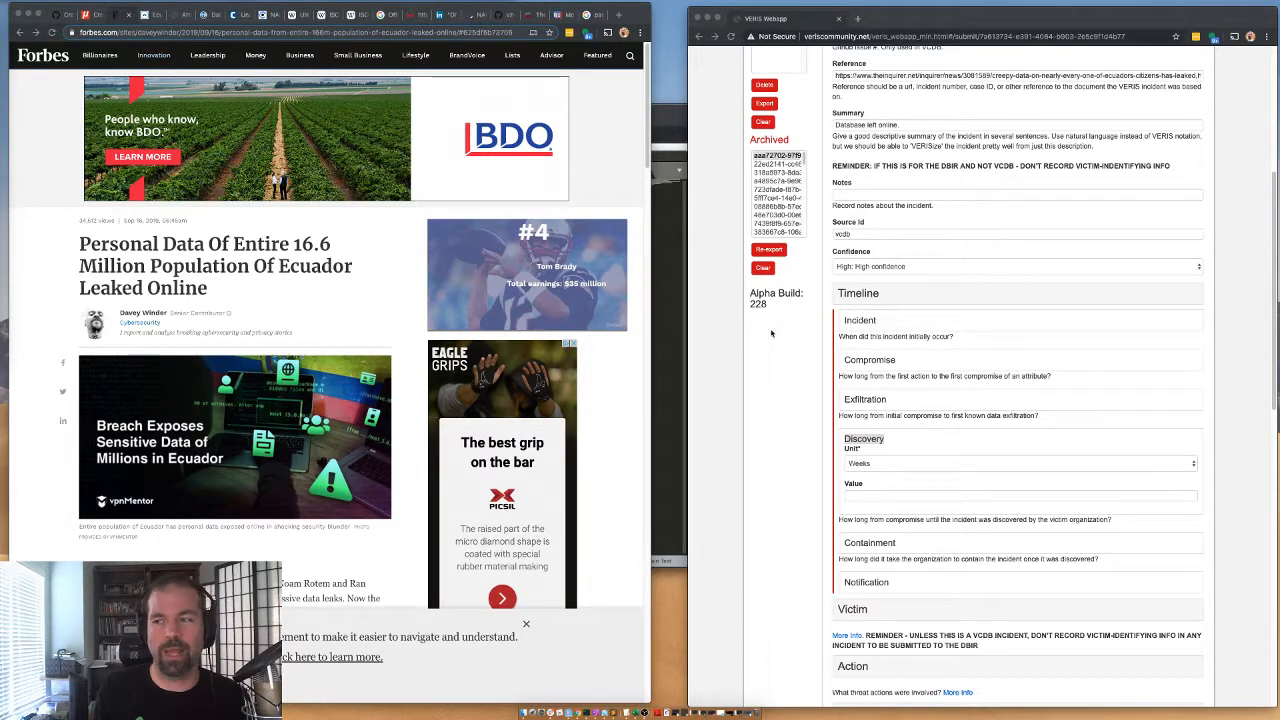
Set the timeline's containment unit to Days with no value, and collapse the timeline to open the Victim section.
scroll(775, 345, down, 1)
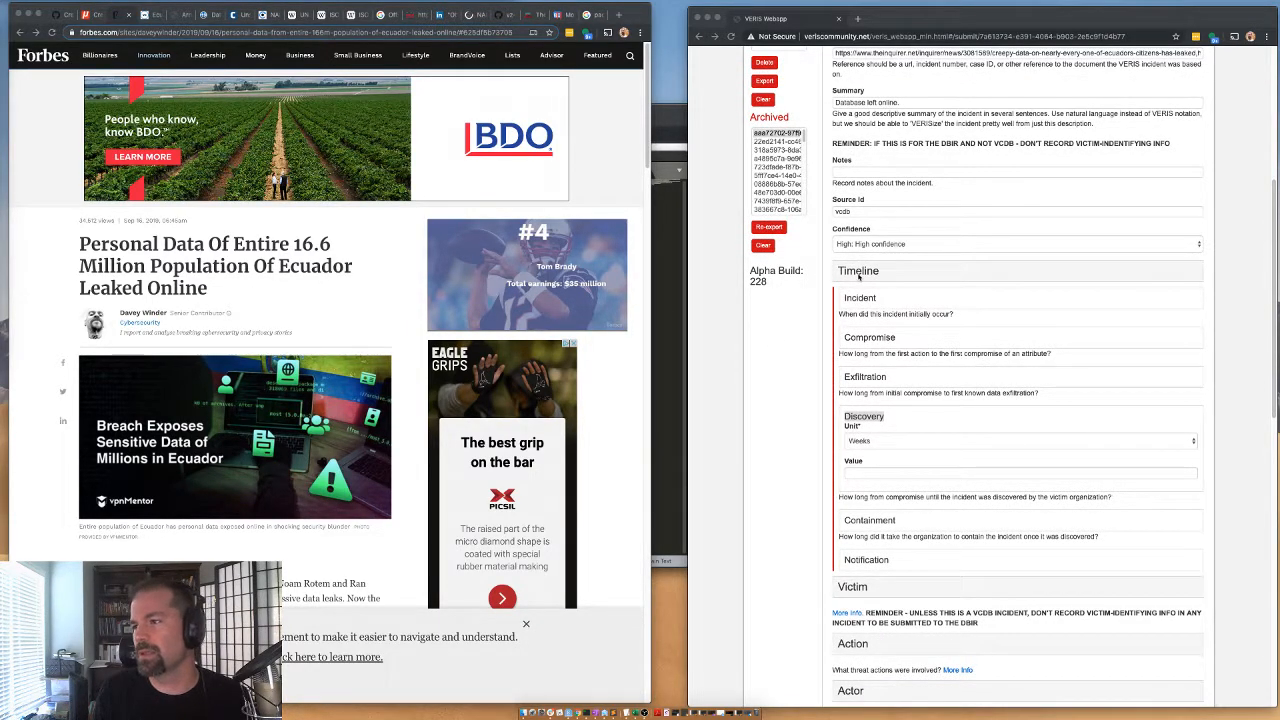
click(858, 277)
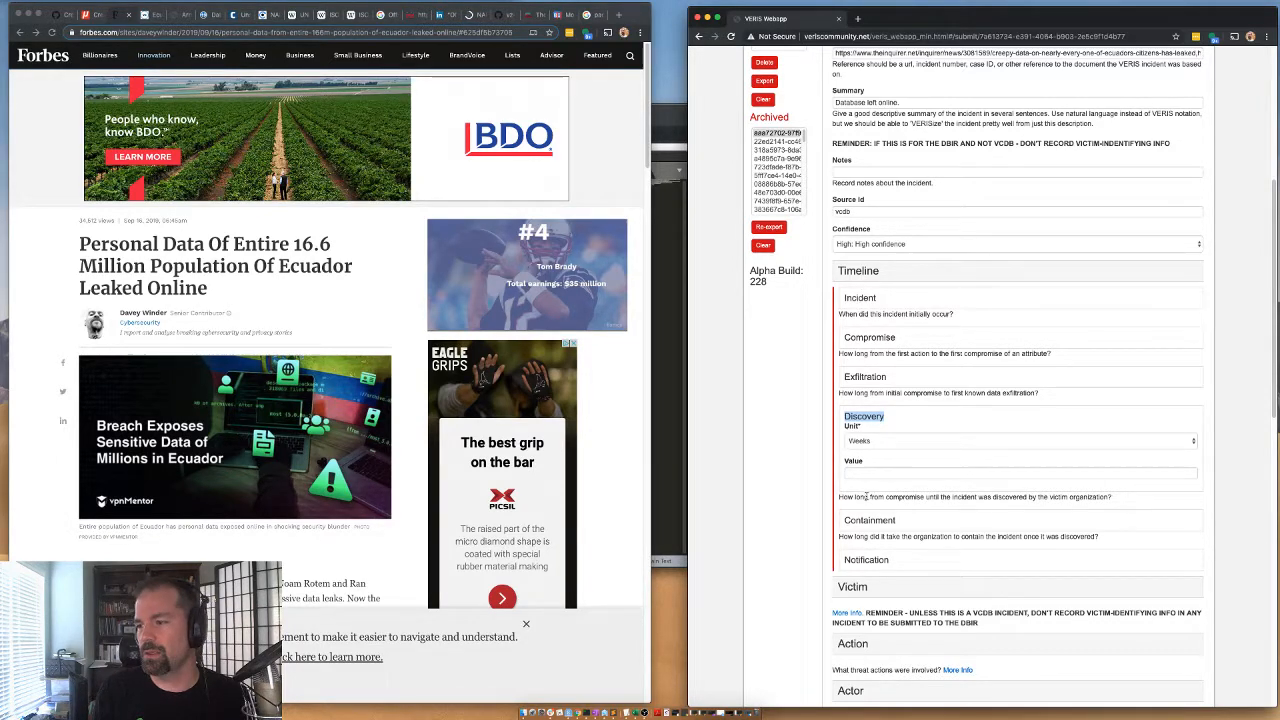
click(871, 417)
click(870, 457)
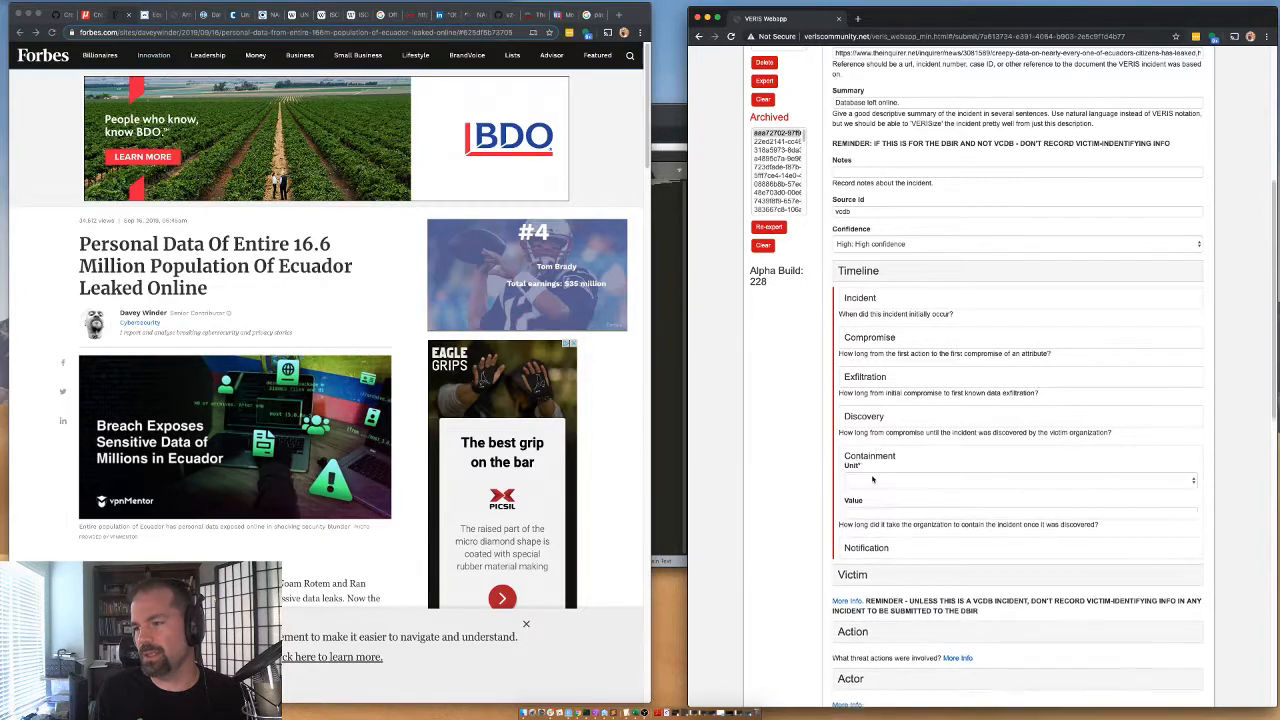
click(858, 480)
click(858, 489)
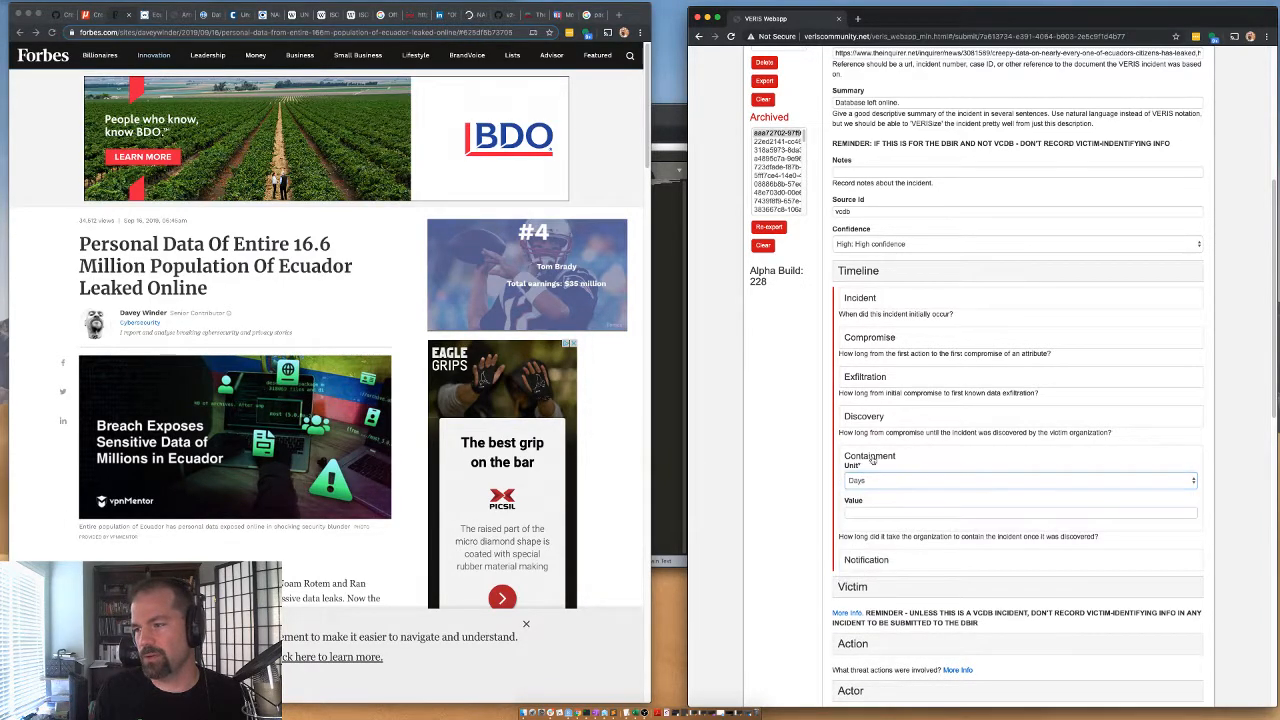
click(872, 462)
click(850, 272)
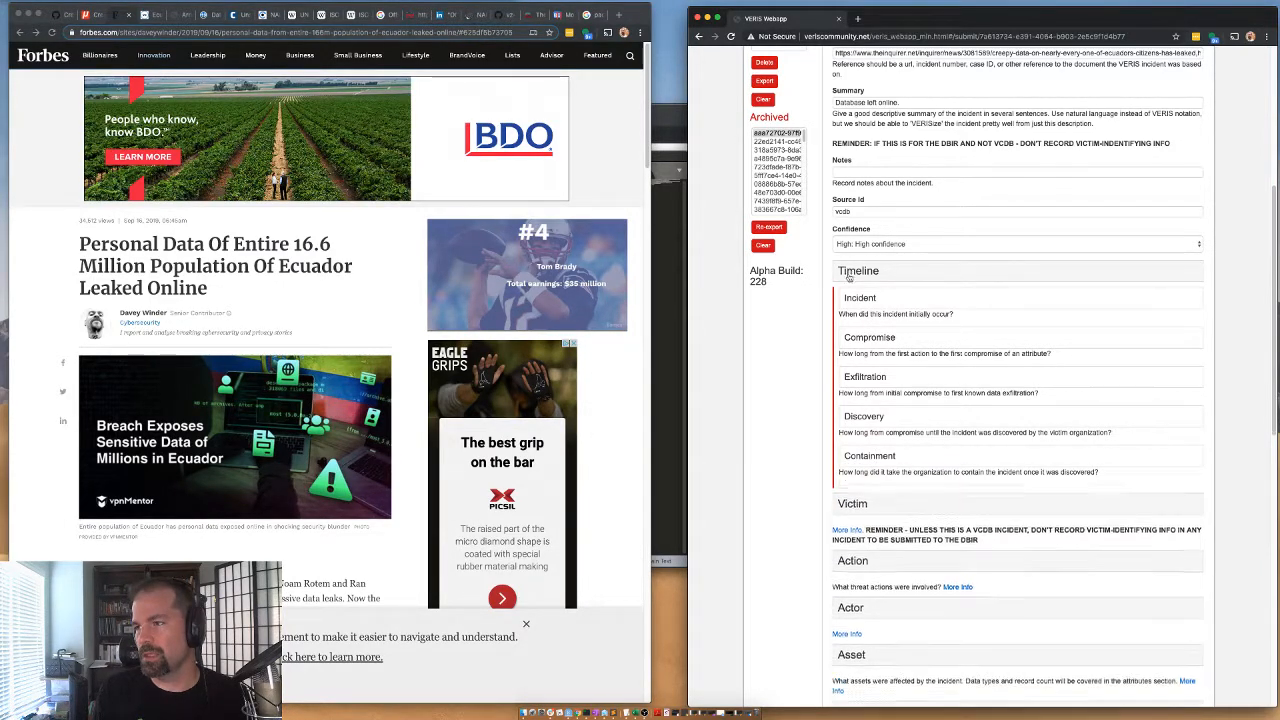
click(852, 304)
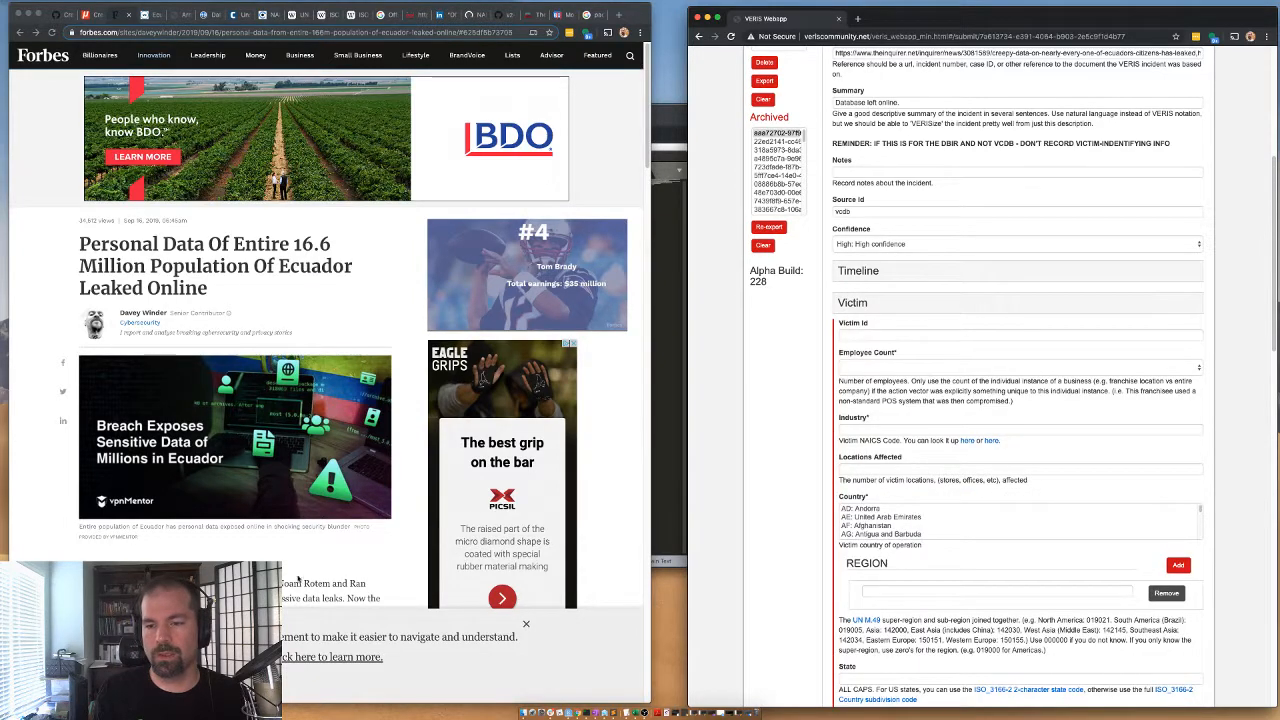
Examine the Forbes article for the organization behind the exposed server and the outside sources of the leaked data.
scroll(296, 576, down, 2)
scroll(239, 526, down, 5)
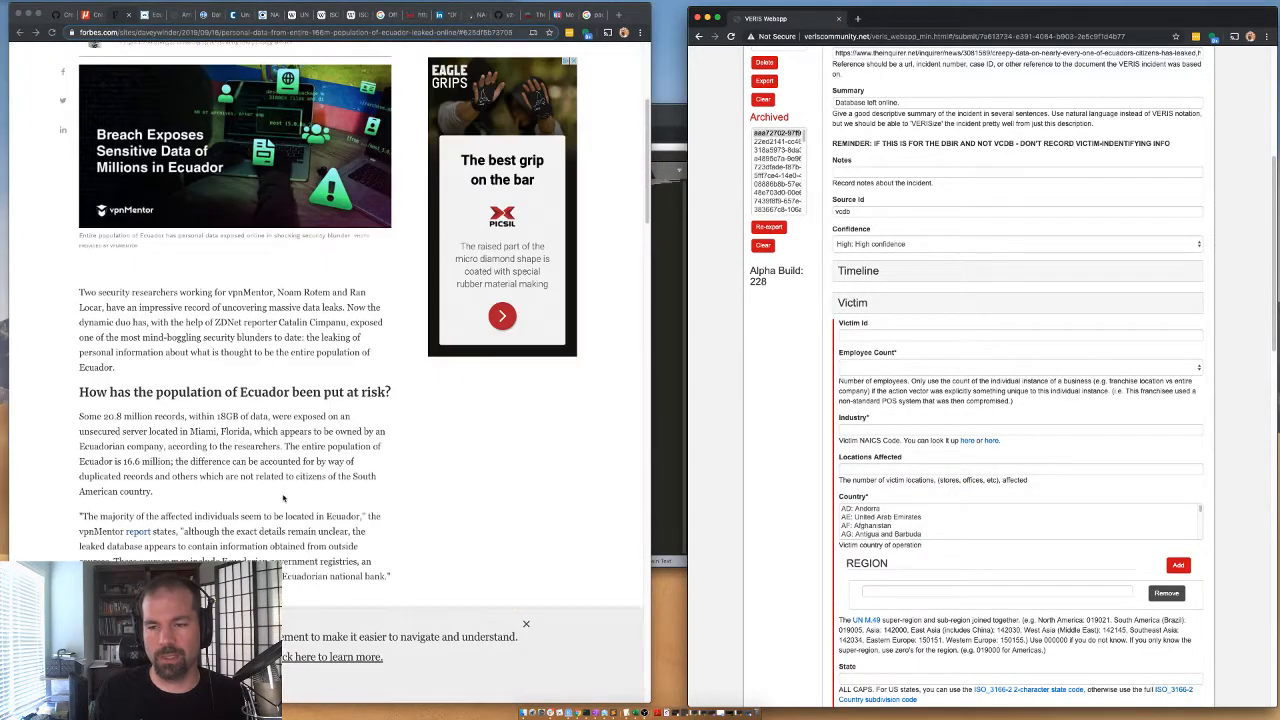
scroll(263, 463, down, 5)
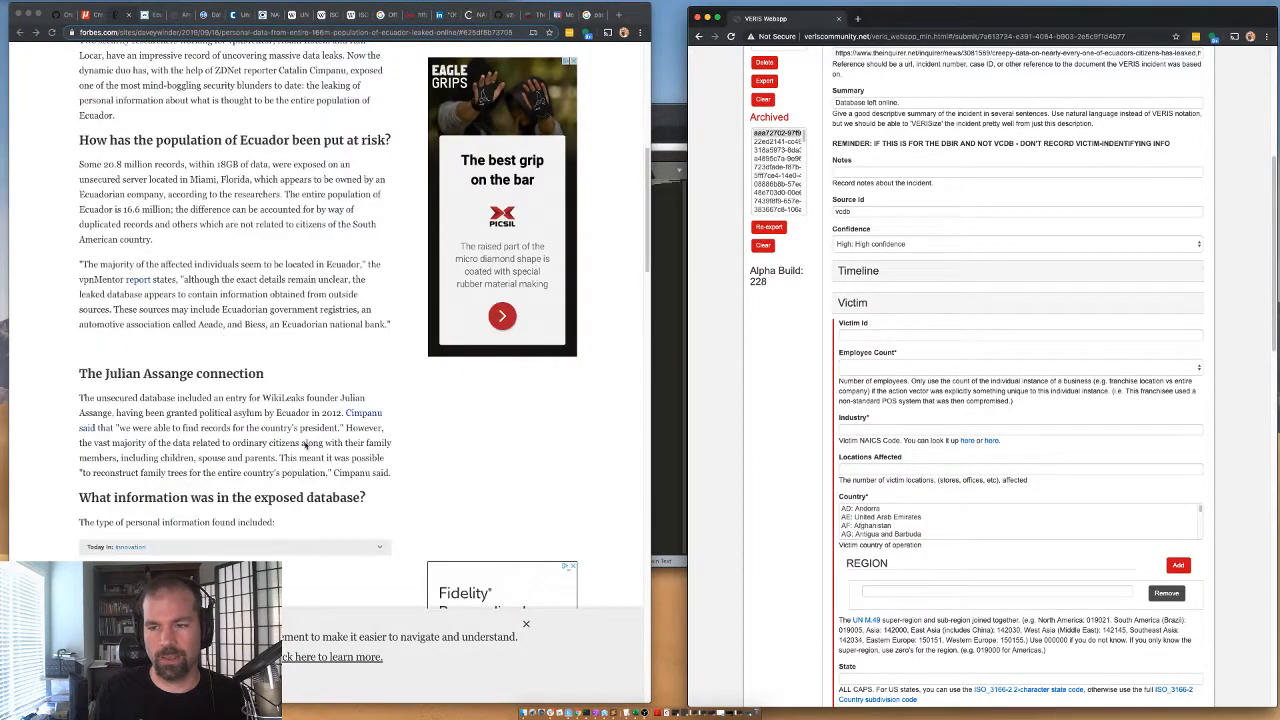
scroll(237, 411, down, 6)
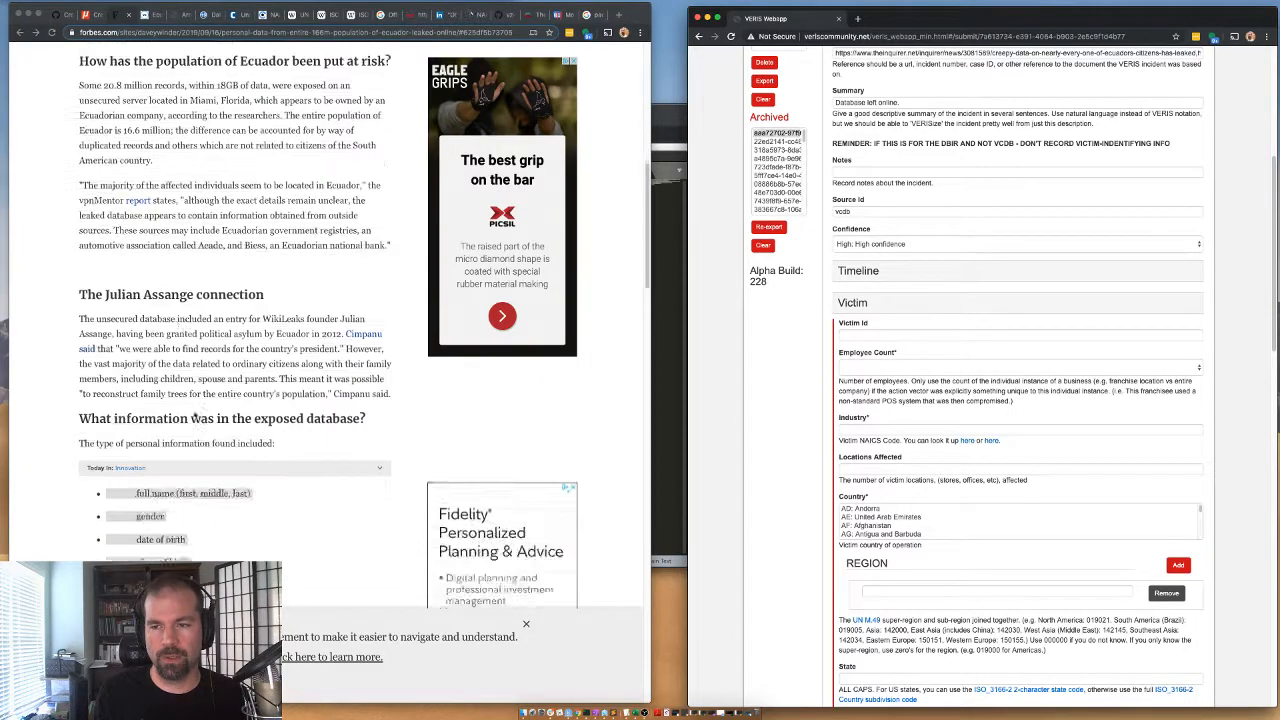
scroll(180, 281, up, 10)
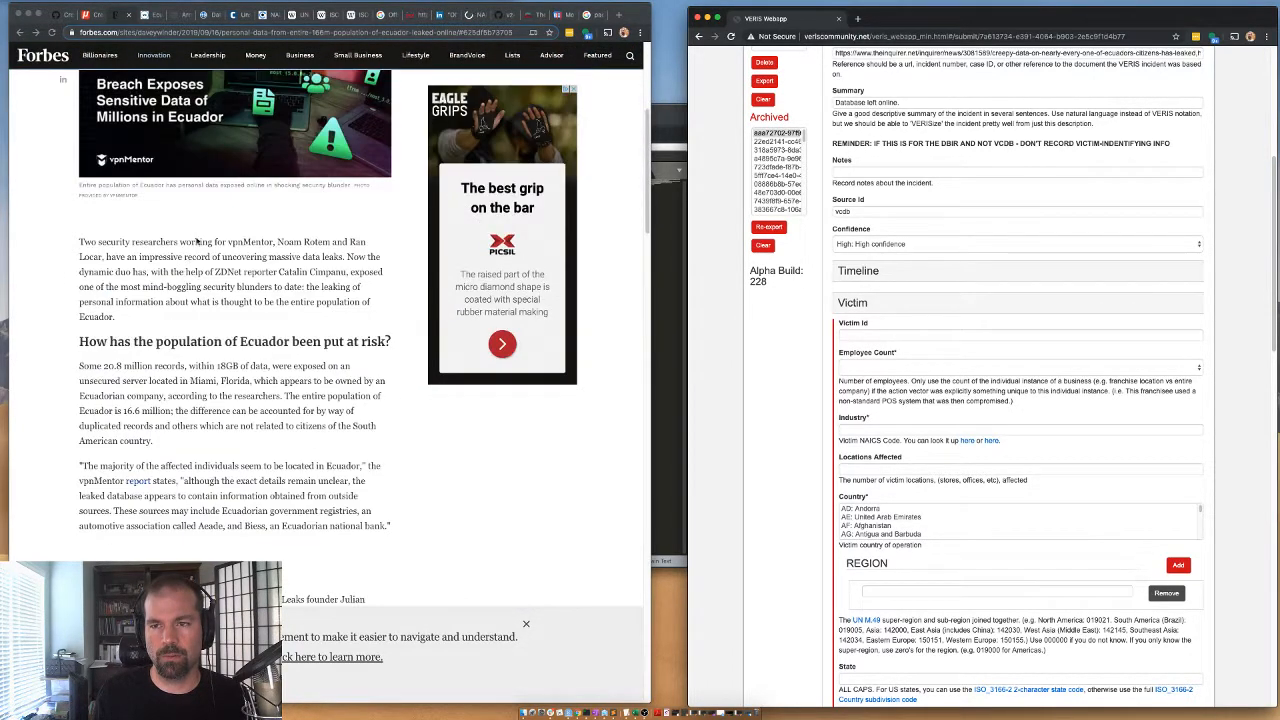
click(122, 380)
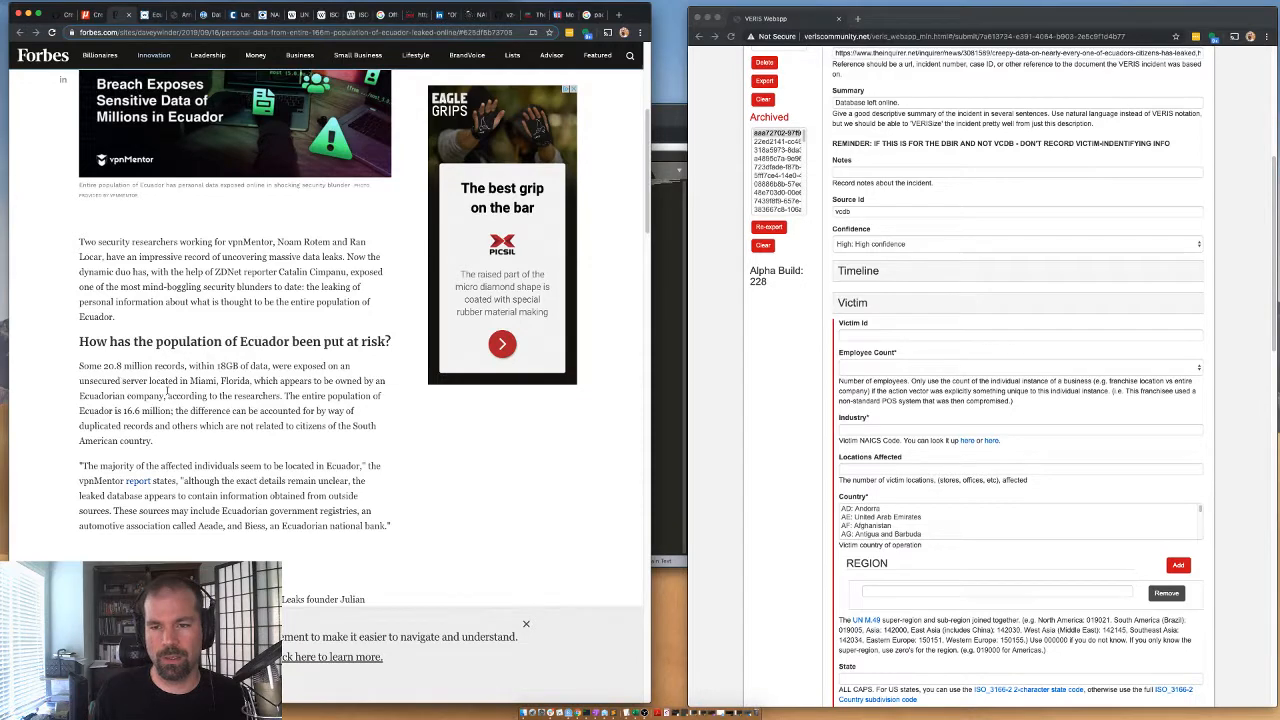
scroll(295, 397, down, 3)
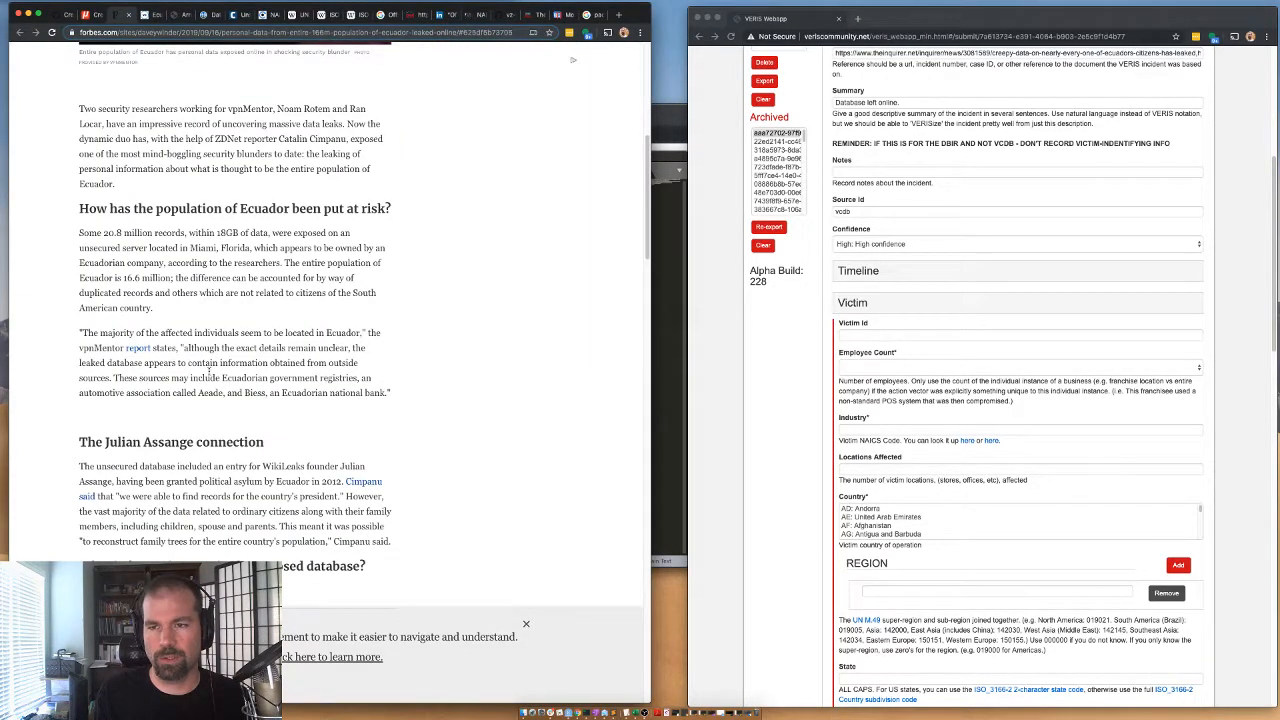
scroll(288, 372, down, 10)
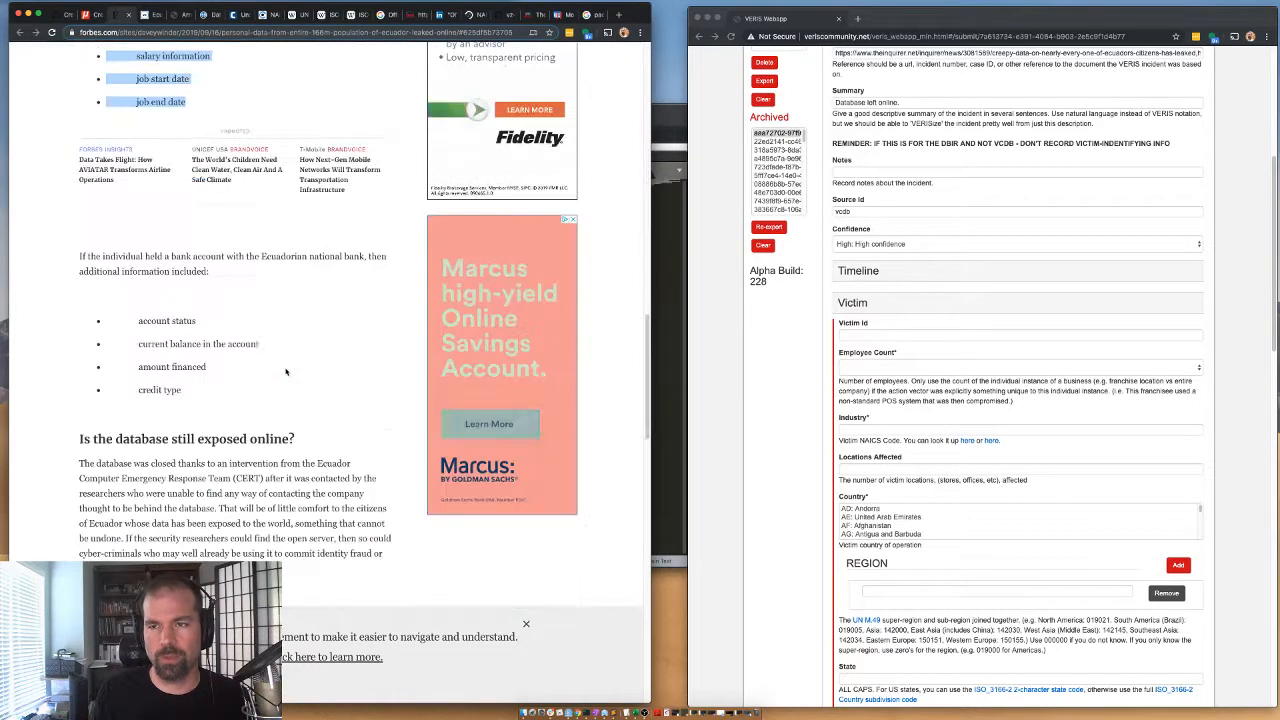
scroll(178, 463, down, 1)
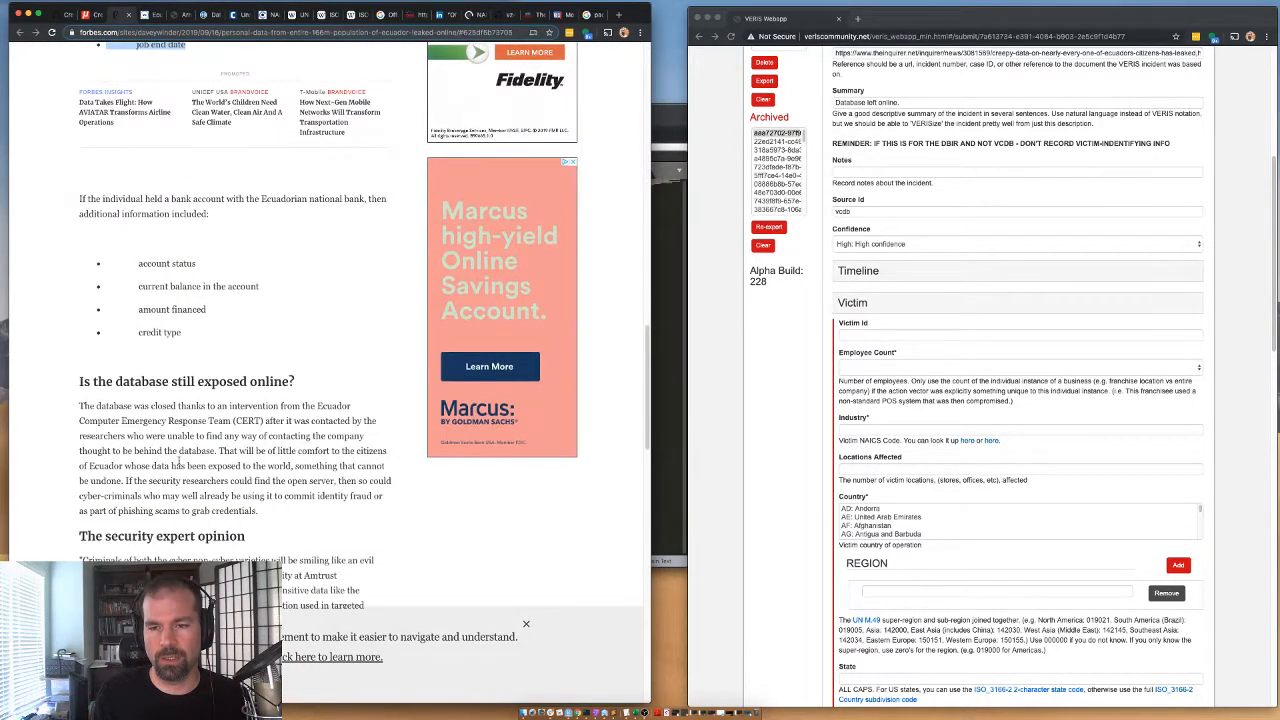
click(307, 406)
scroll(157, 527, down, 1)
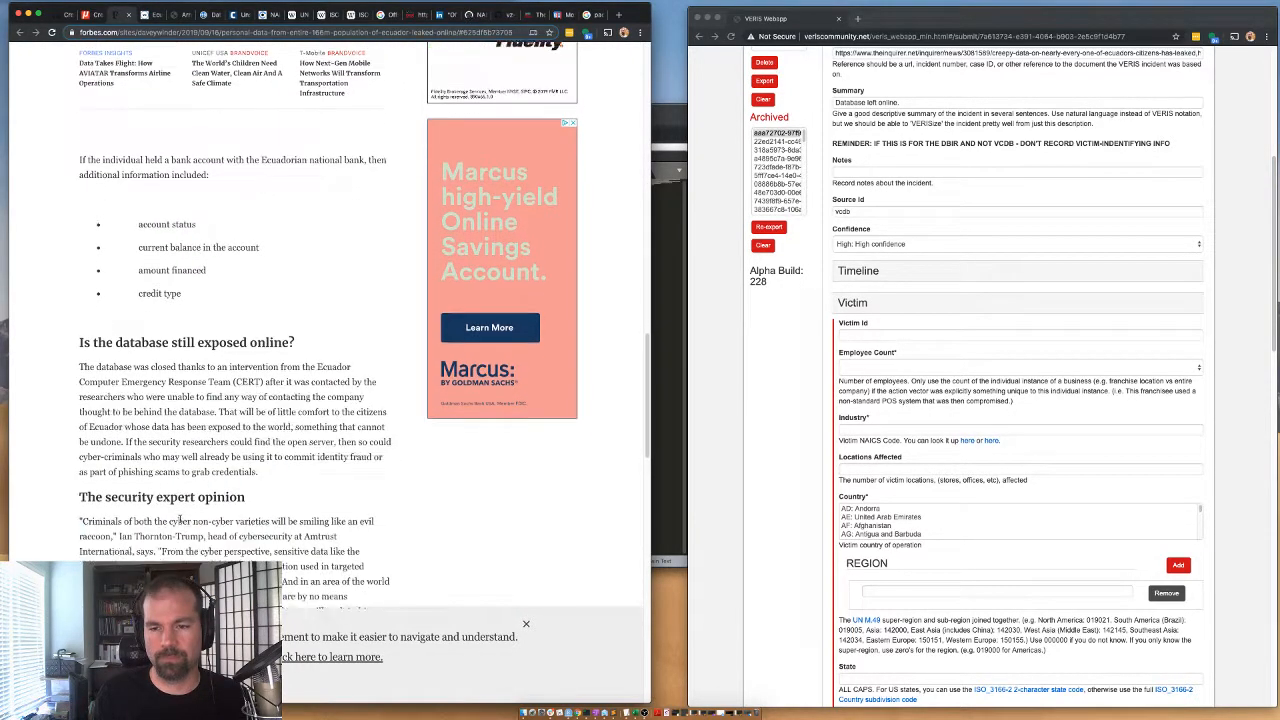
Glance at the Verdict article and read the DataBreaches.net report for the responsible company and the type of exposed server.
click(150, 15)
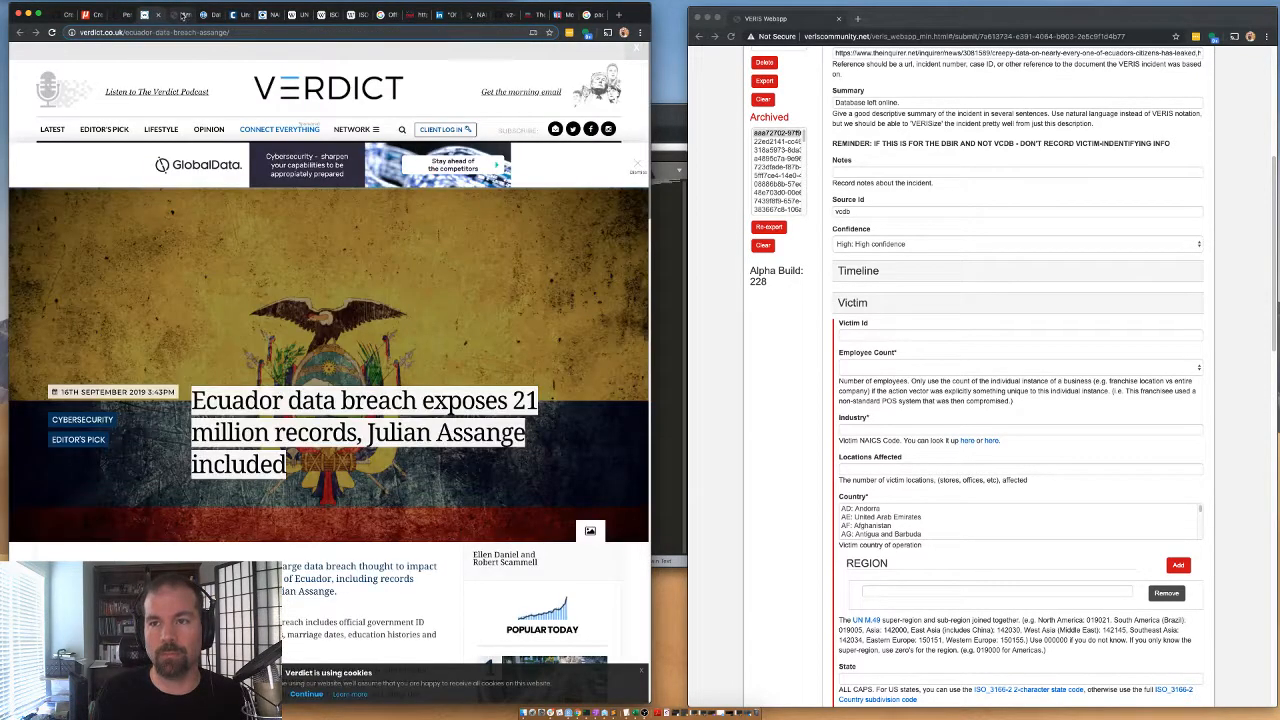
click(182, 15)
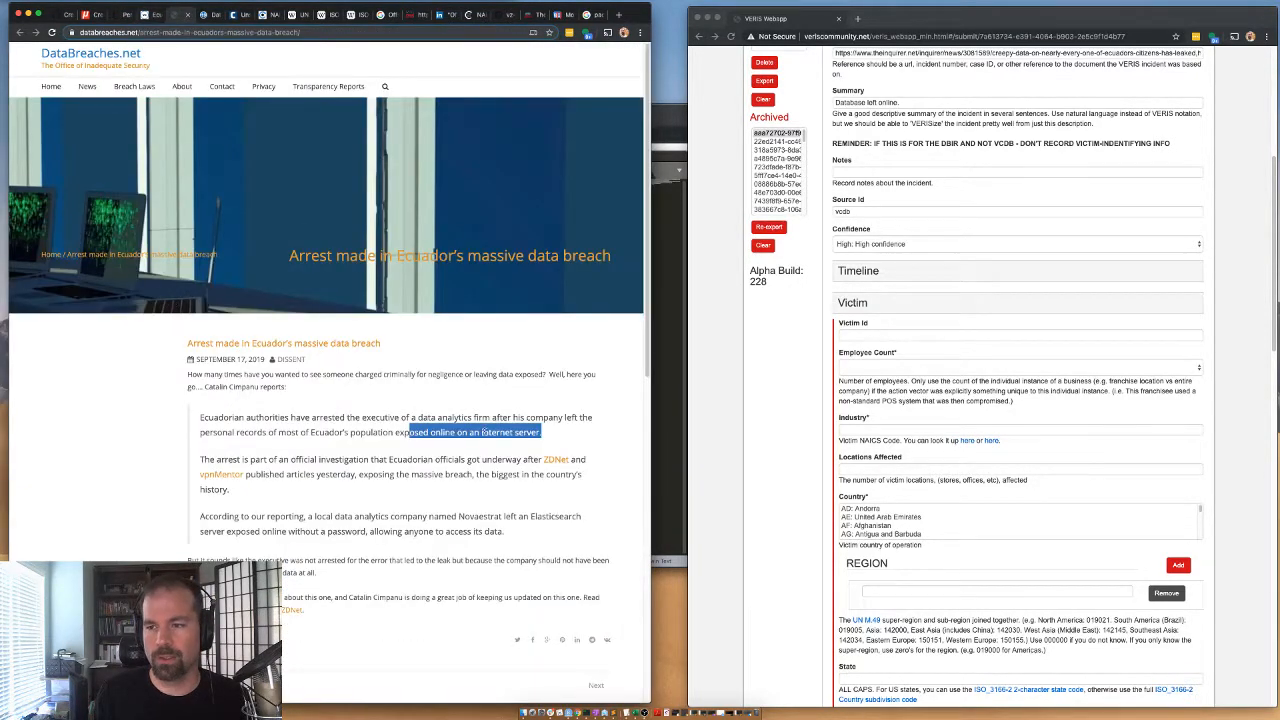
double_click(484, 432)
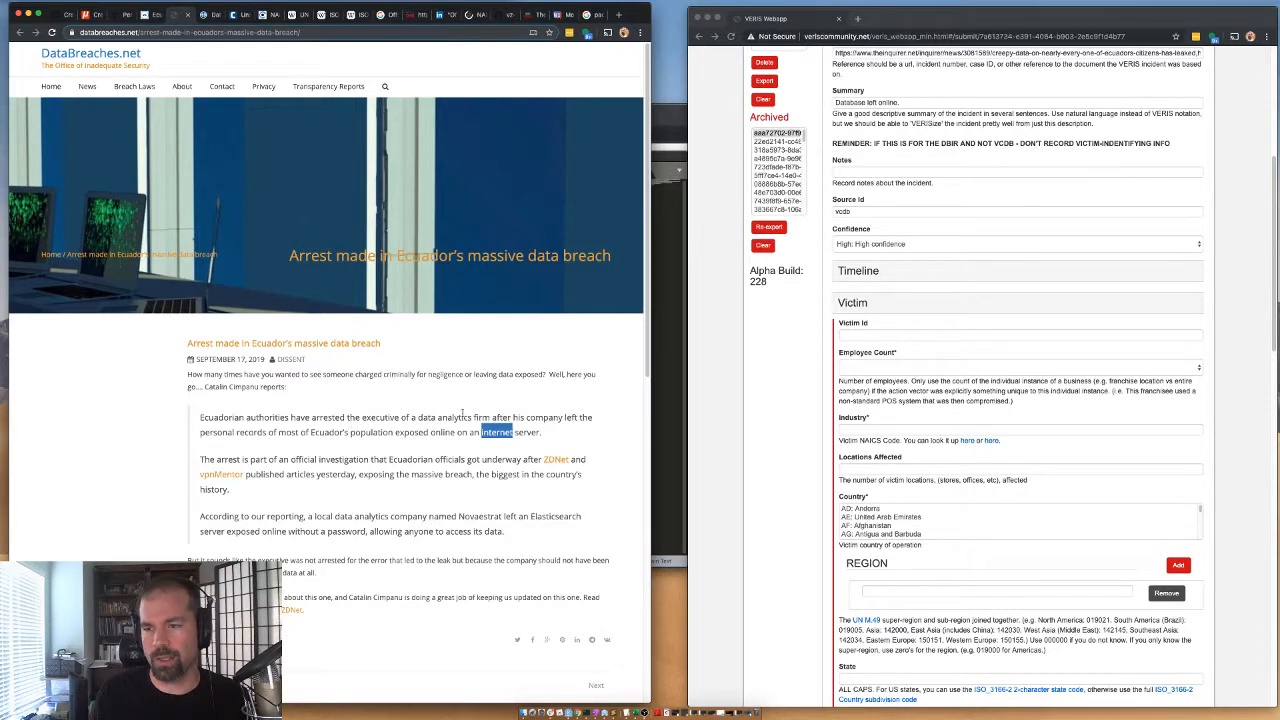
click(437, 418)
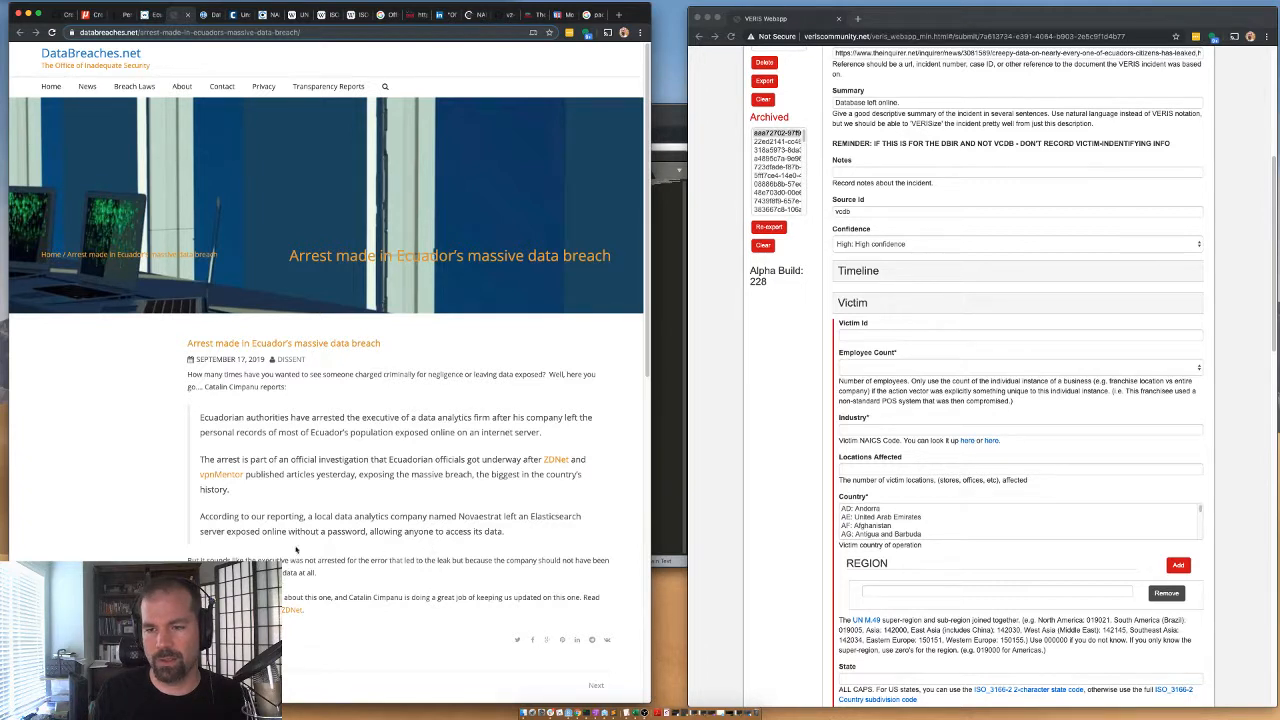
double_click(545, 516)
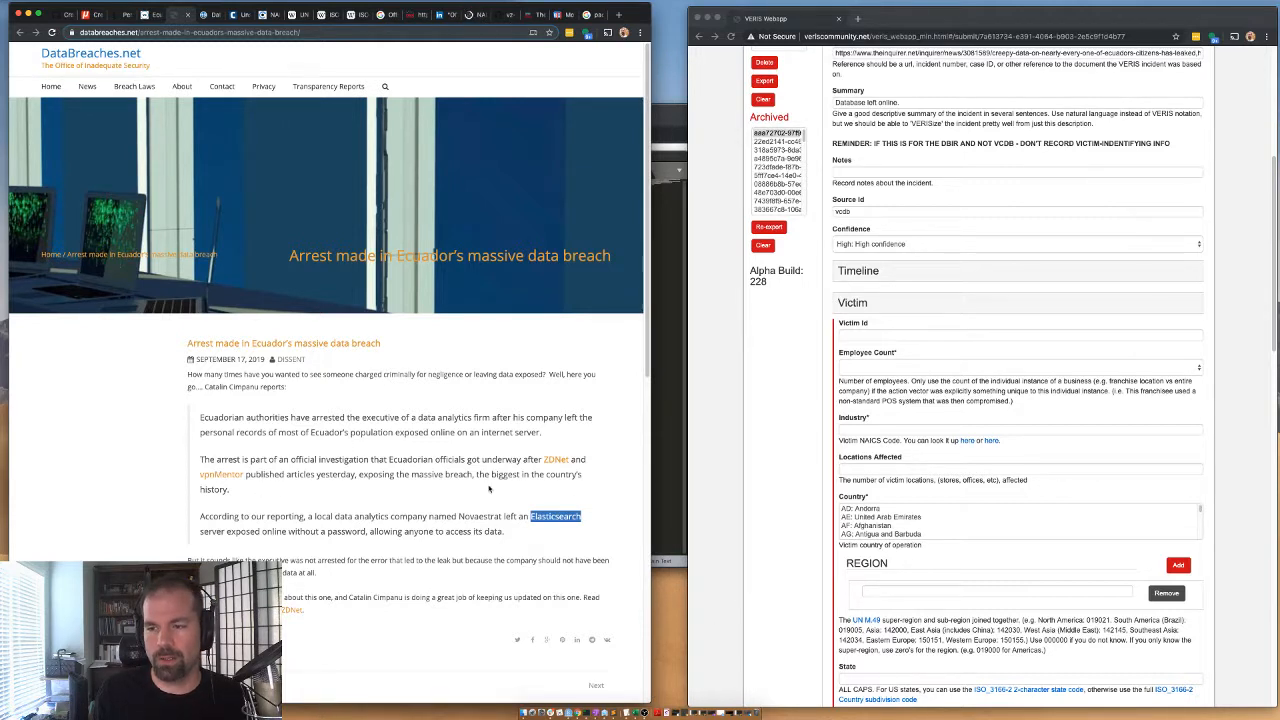
Read the Miami Herald article and copy the bank name "Ecuador's Social Security Institute Bank" from its paragraph on banking information.
click(208, 15)
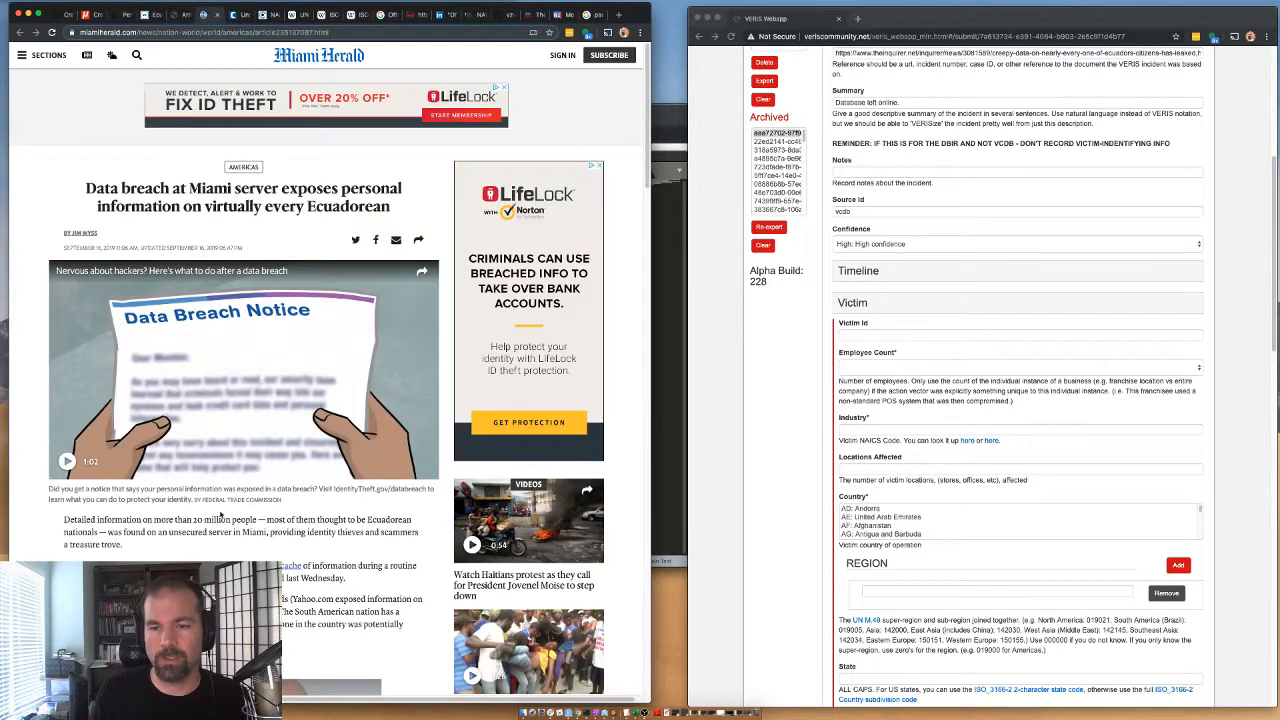
scroll(220, 514, down, 3)
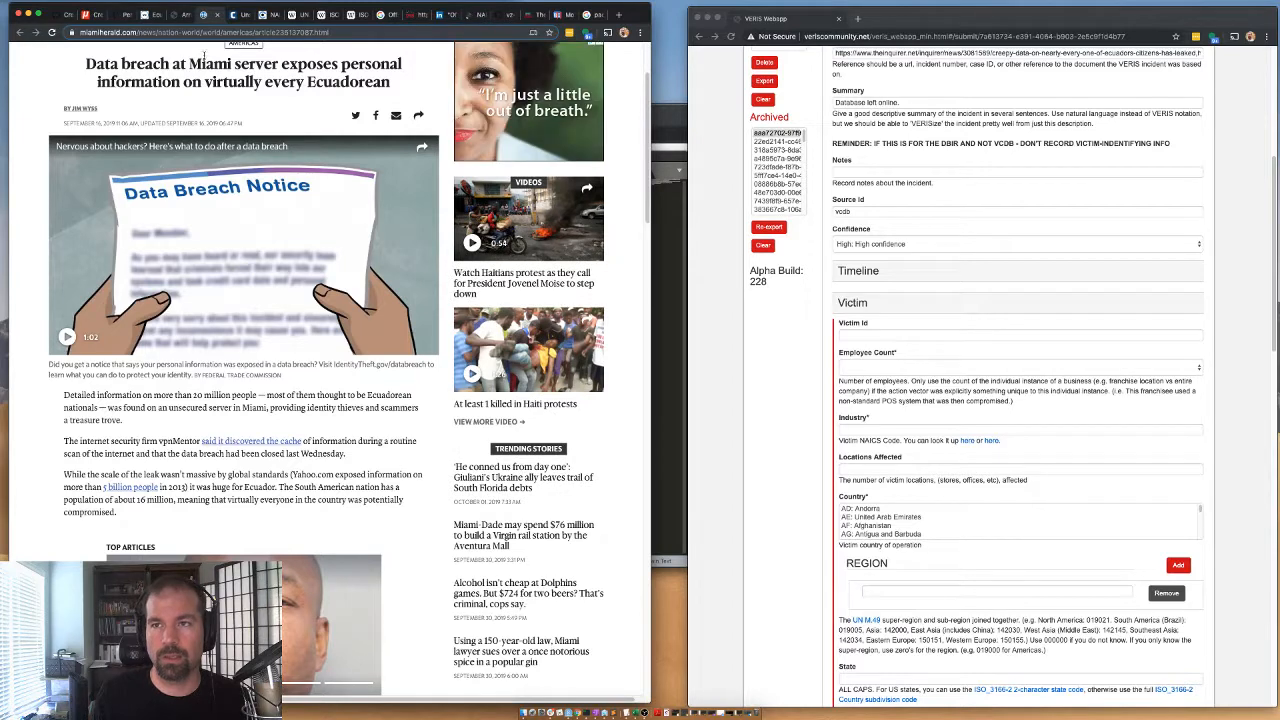
scroll(160, 440, down, 3)
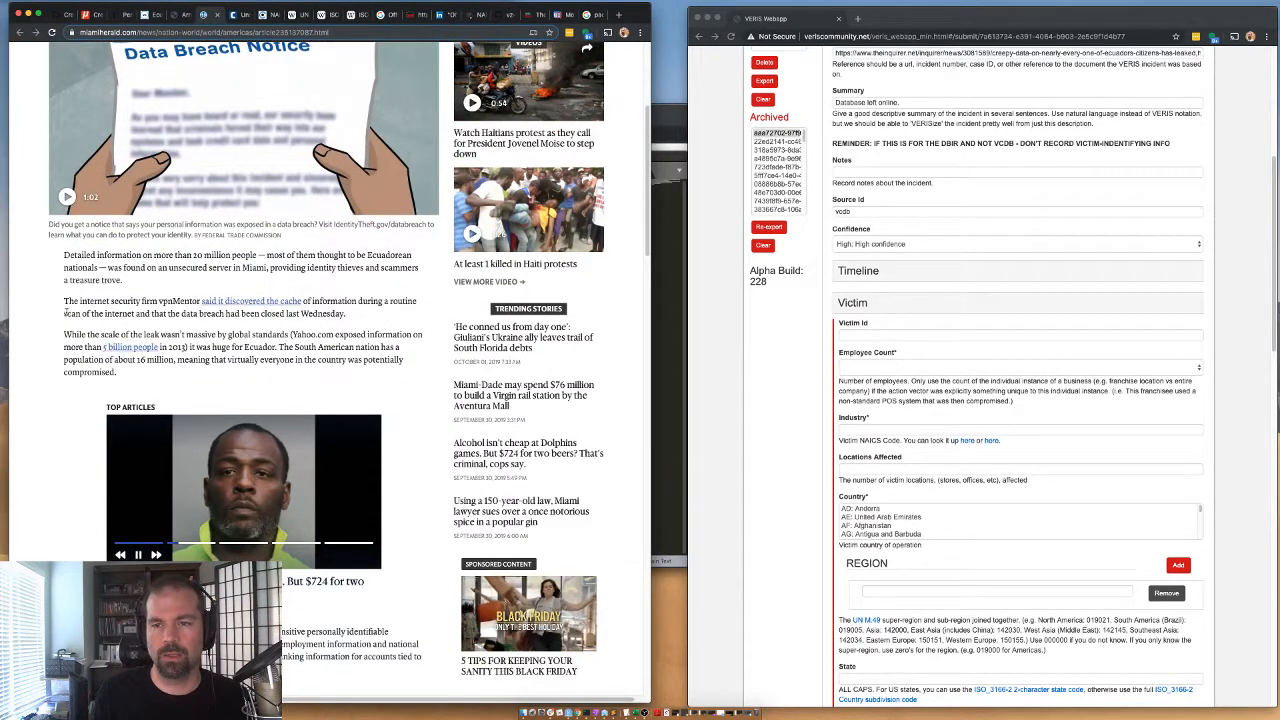
scroll(108, 398, down, 5)
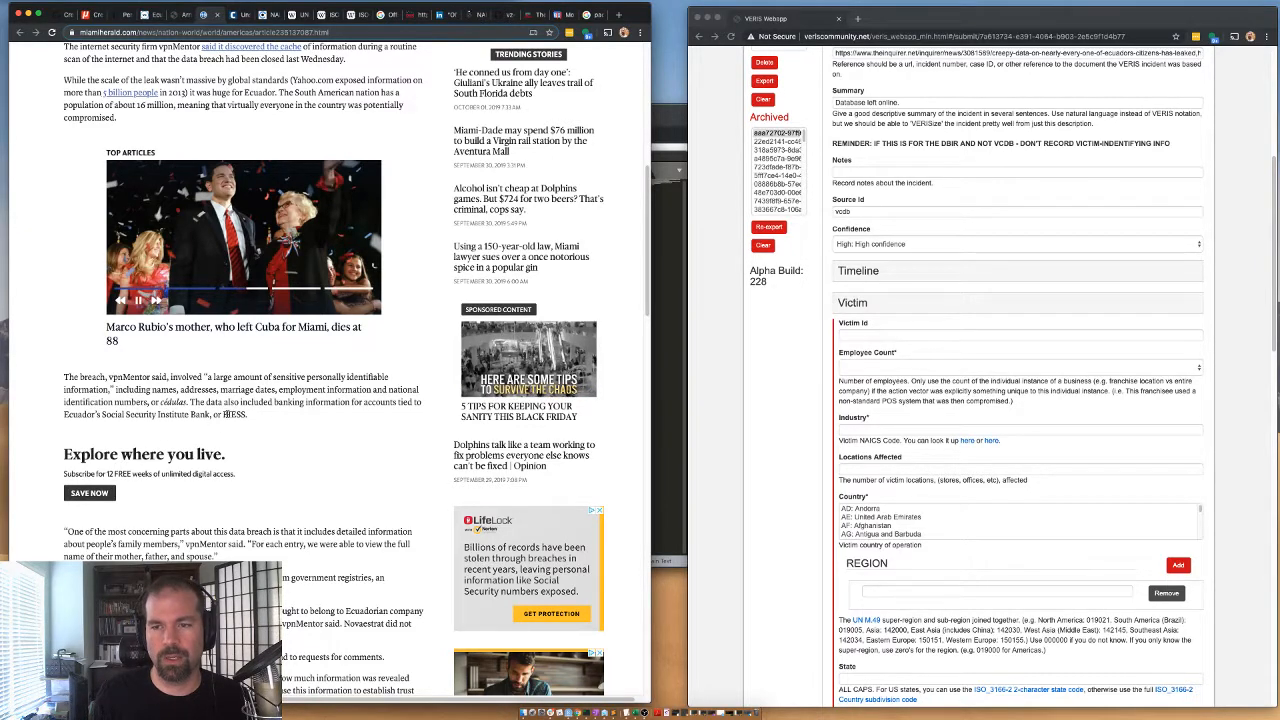
right_click(227, 413)
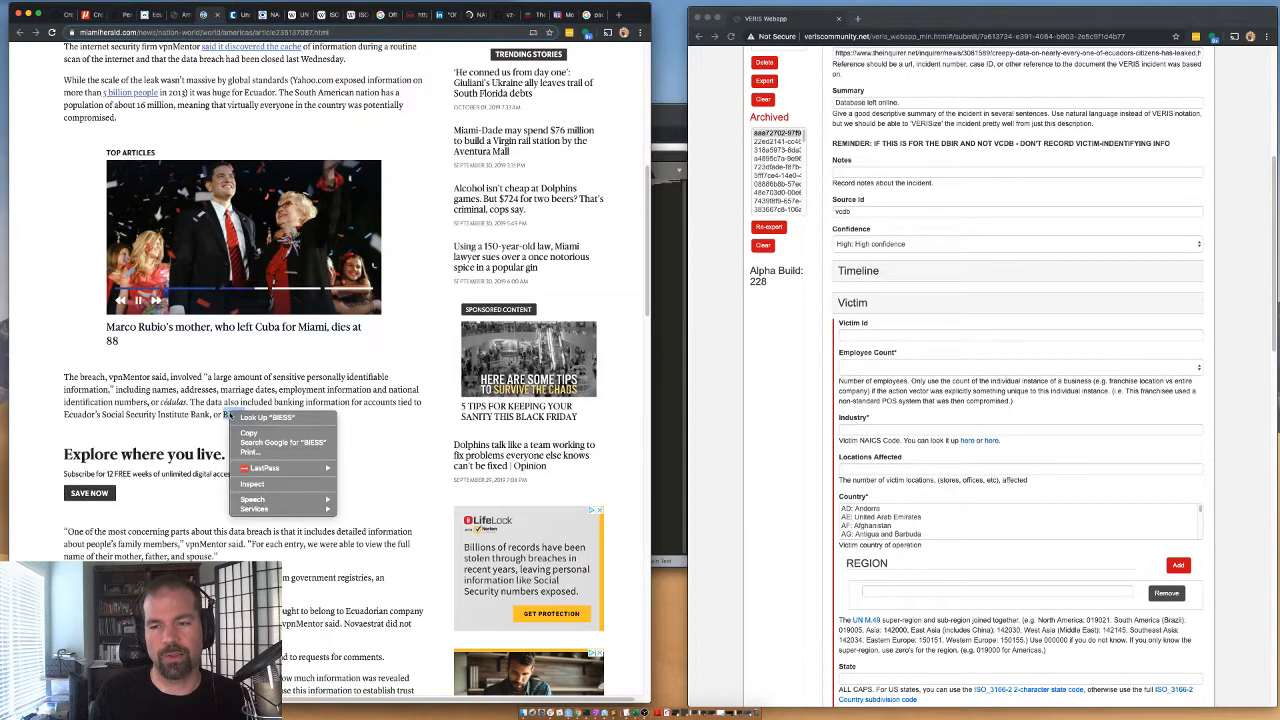
click(178, 427)
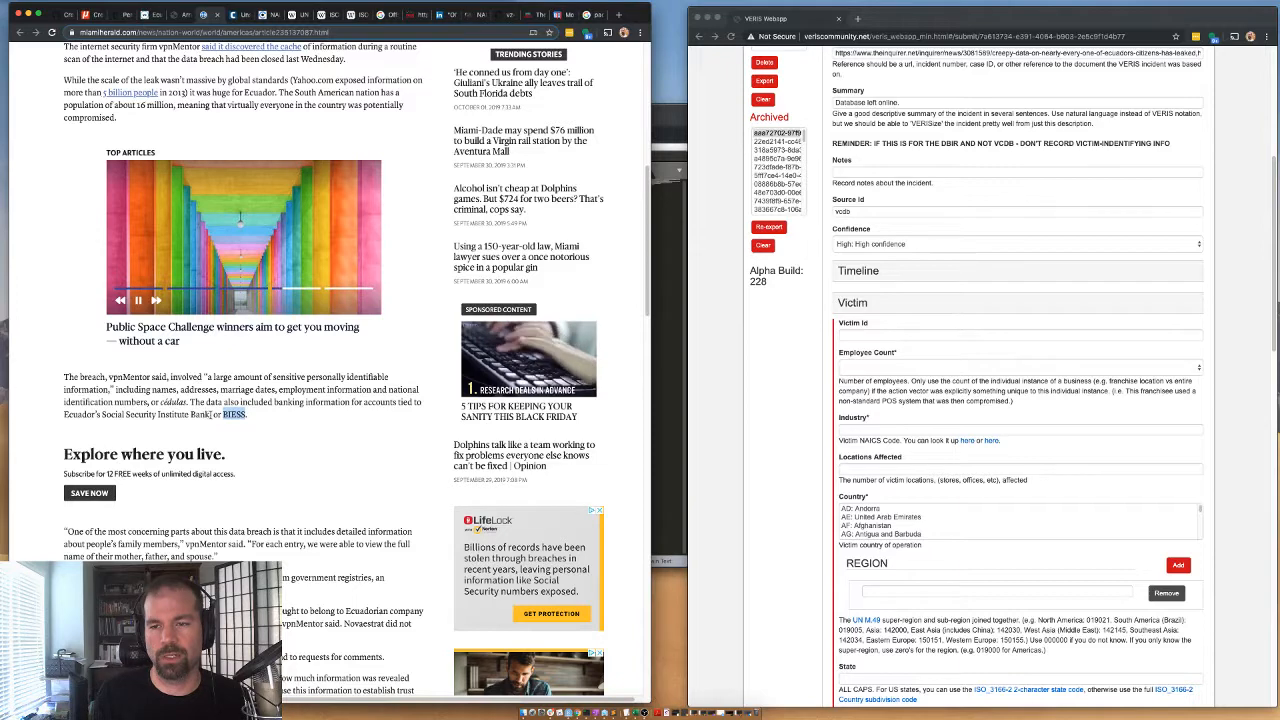
drag(212, 414, 62, 418)
key(super+c)
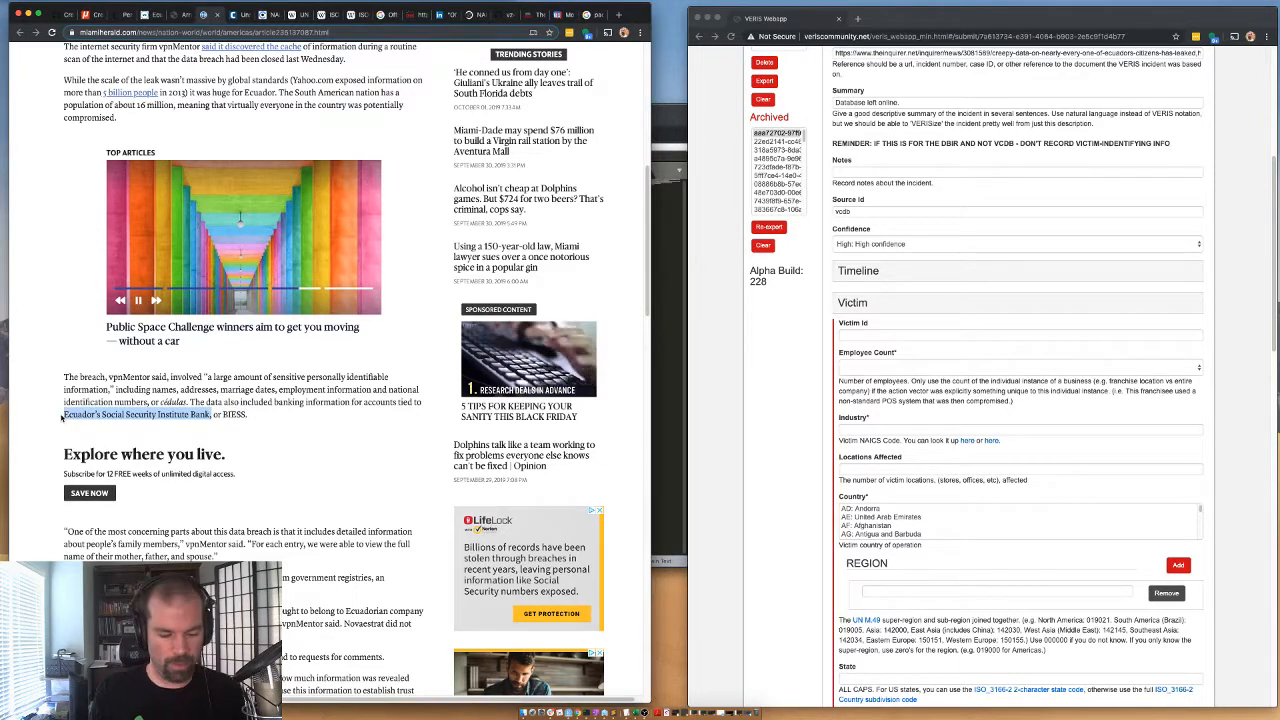
Enter Ecuador's Social Security Institute Bank as a secondary victim ID and set the secondary victim amount to 1.
scroll(875, 570, down, 6)
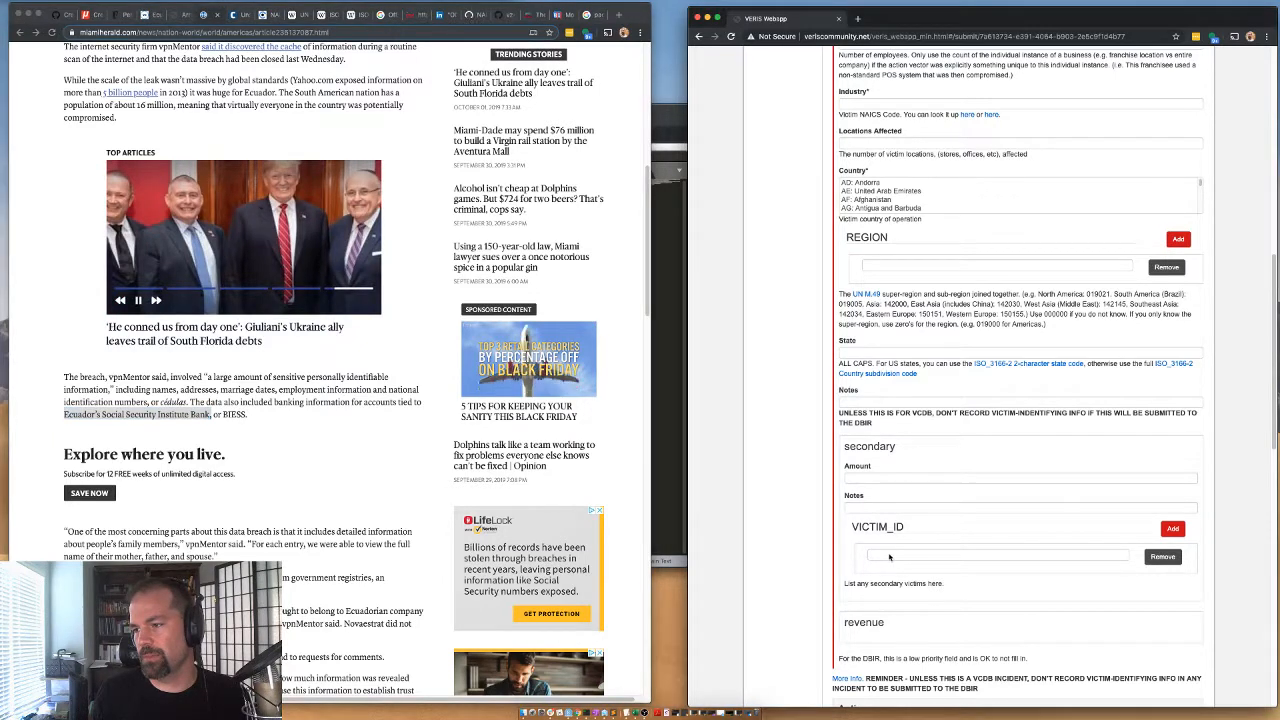
click(885, 553)
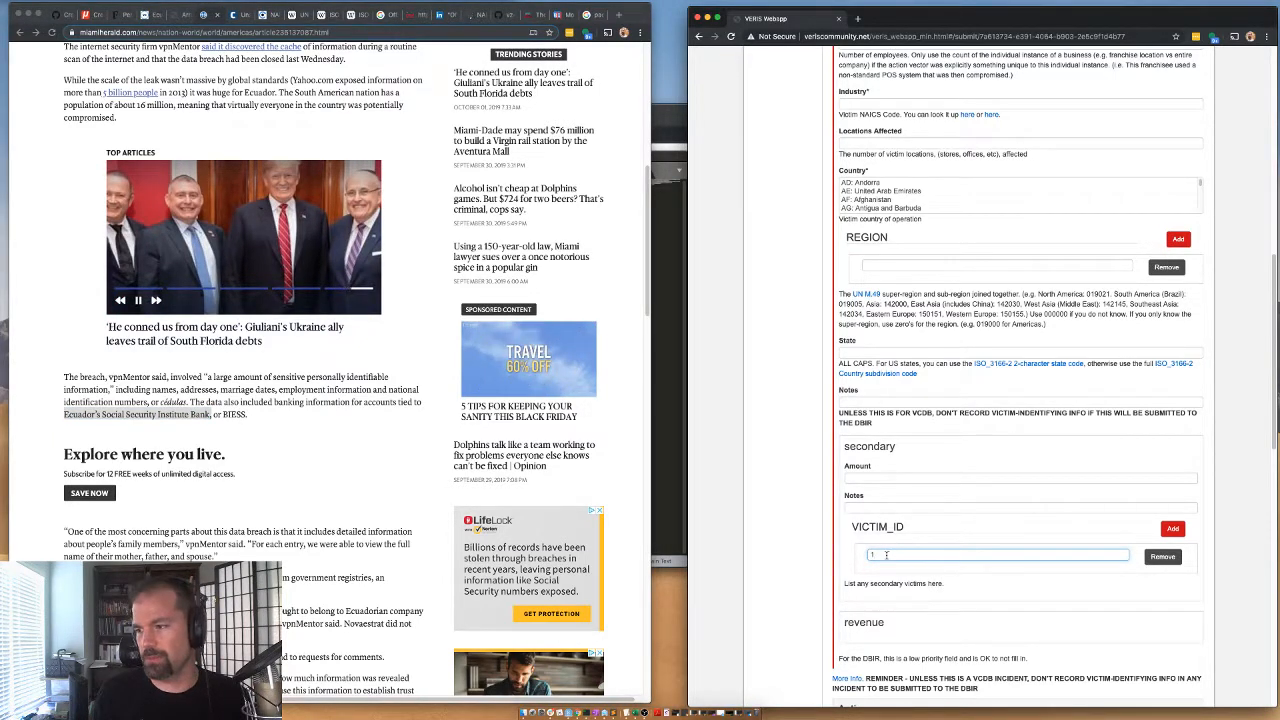
key(super+v)
click(858, 507)
click(856, 477)
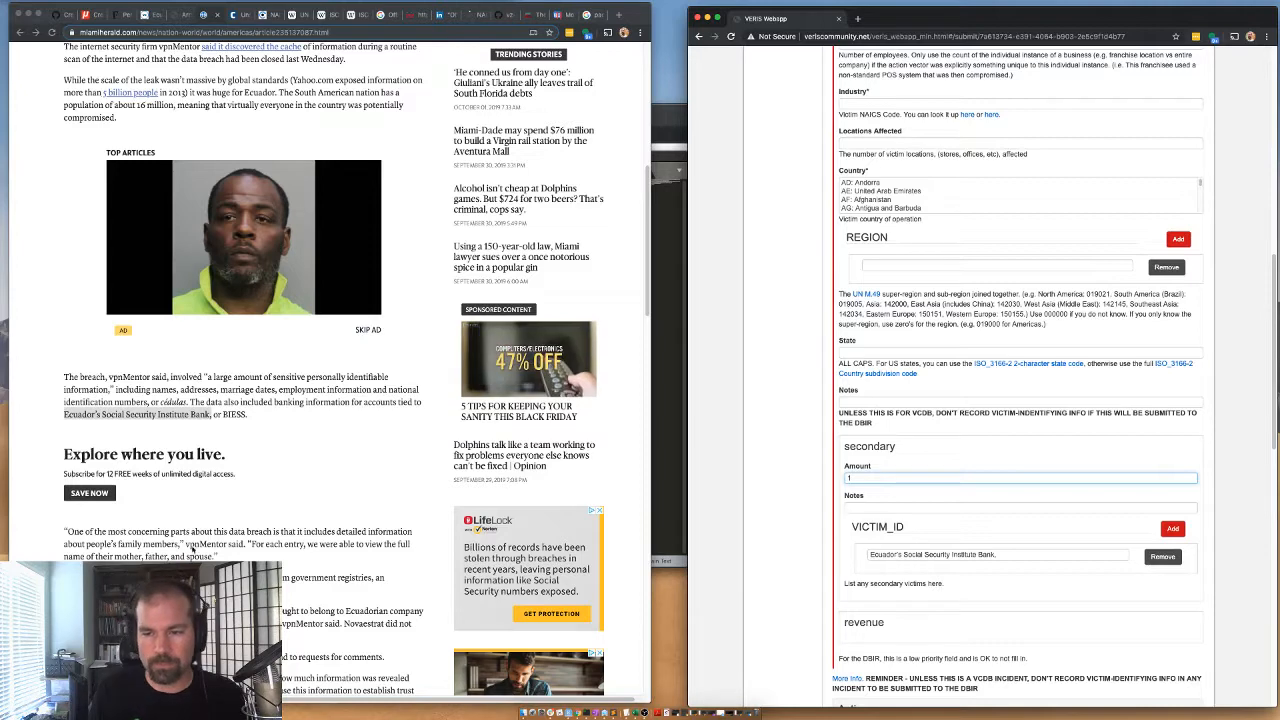
scroll(334, 368, down, 1)
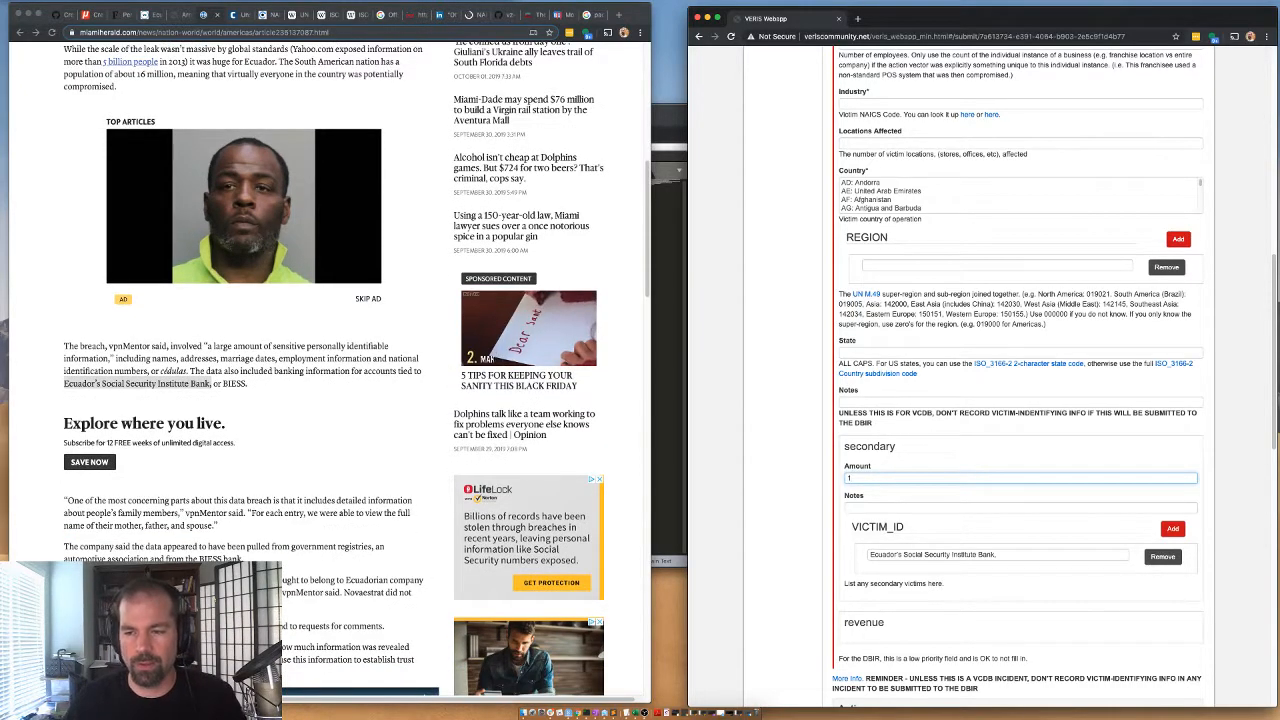
Check the Miami Herald paragraph on the Ecuadorian company behind the leak and enter Novaestrat as the victim ID.
click(334, 400)
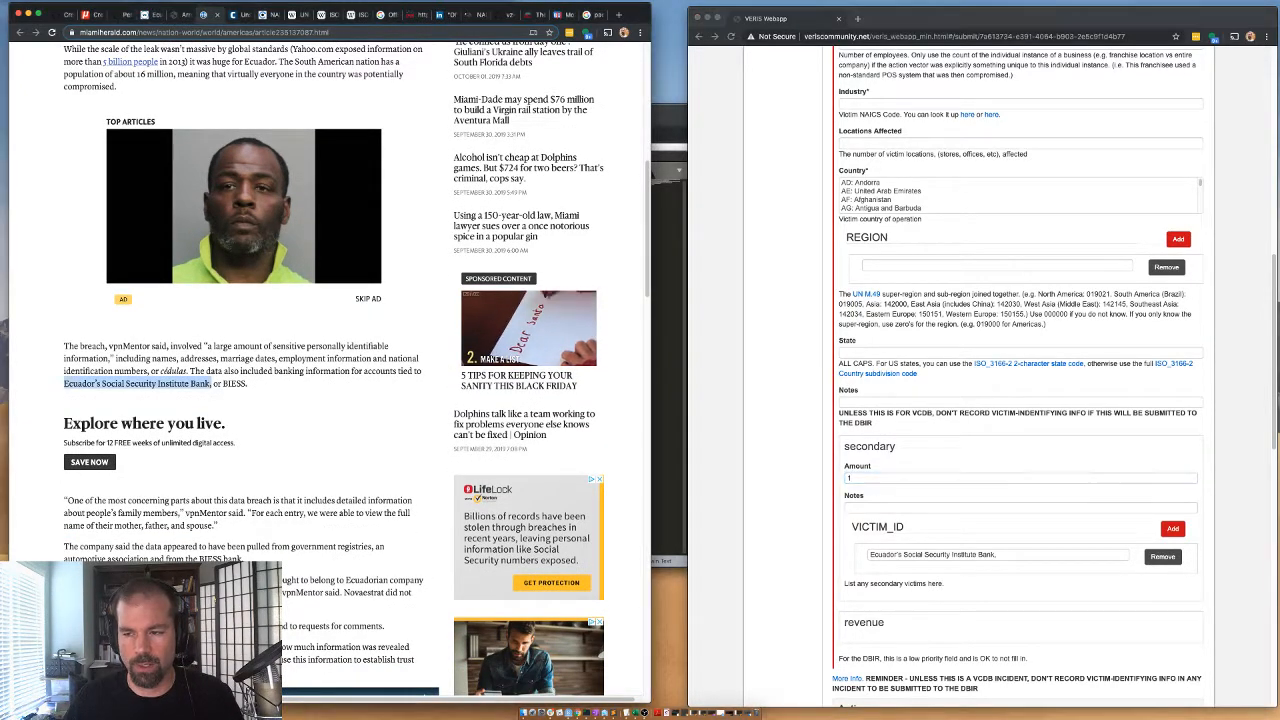
click(334, 400)
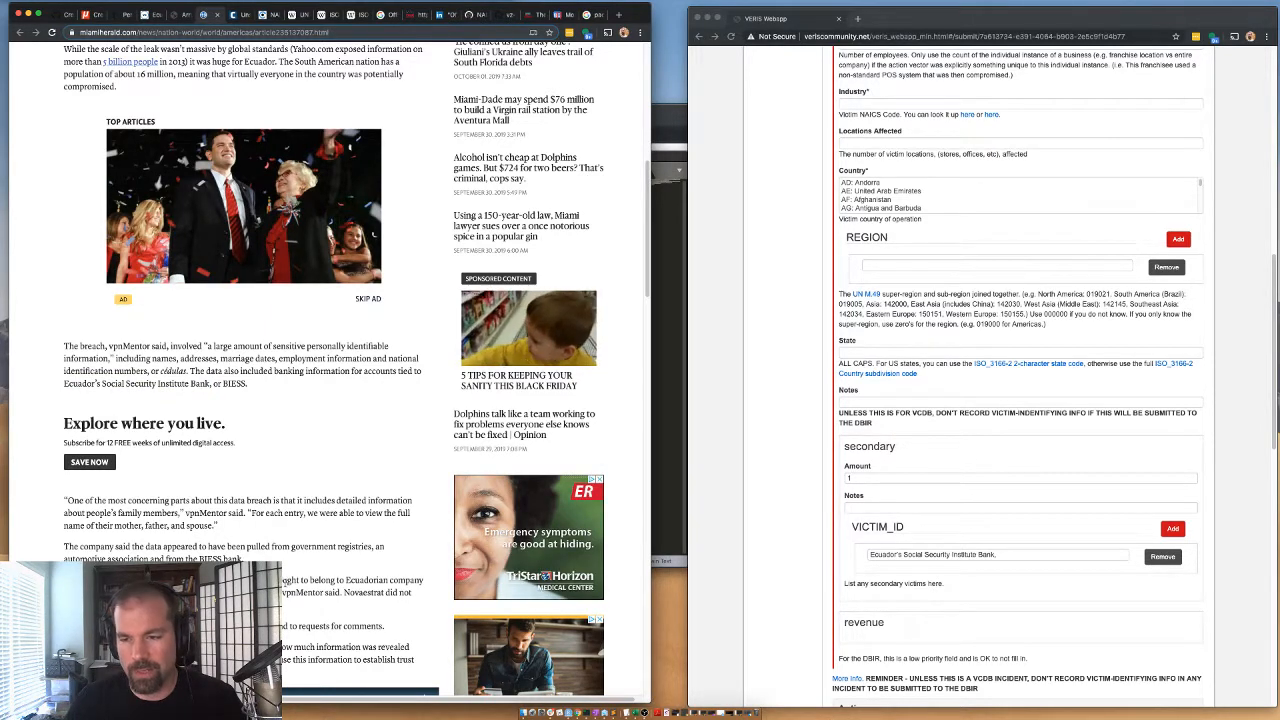
drag(281, 581, 337, 581)
double_click(366, 581)
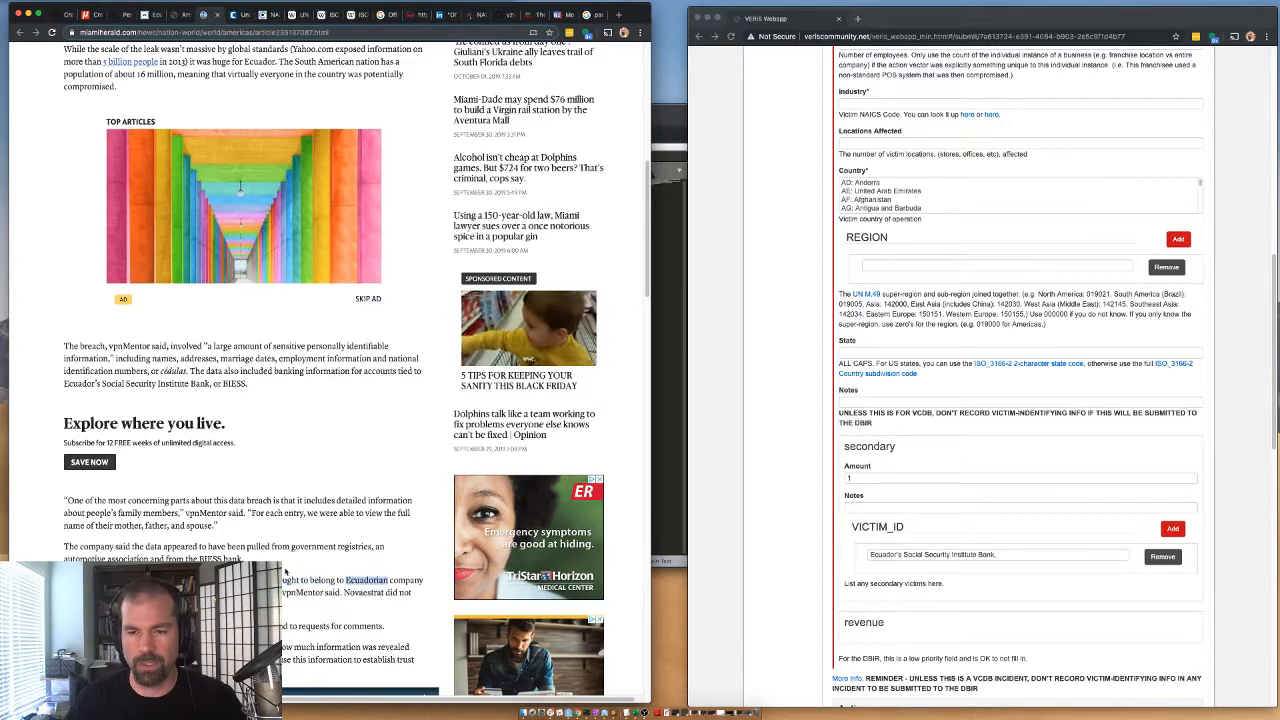
scroll(846, 114, up, 2)
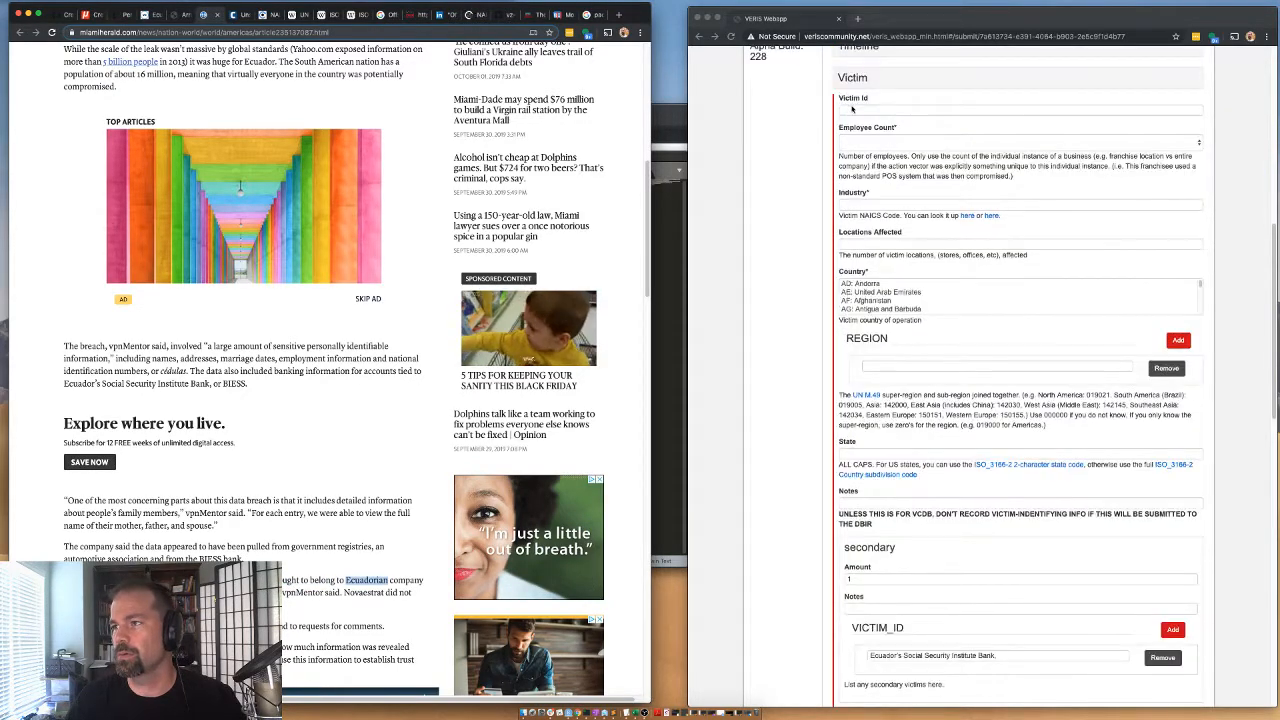
click(853, 110)
text(Novaestrat)
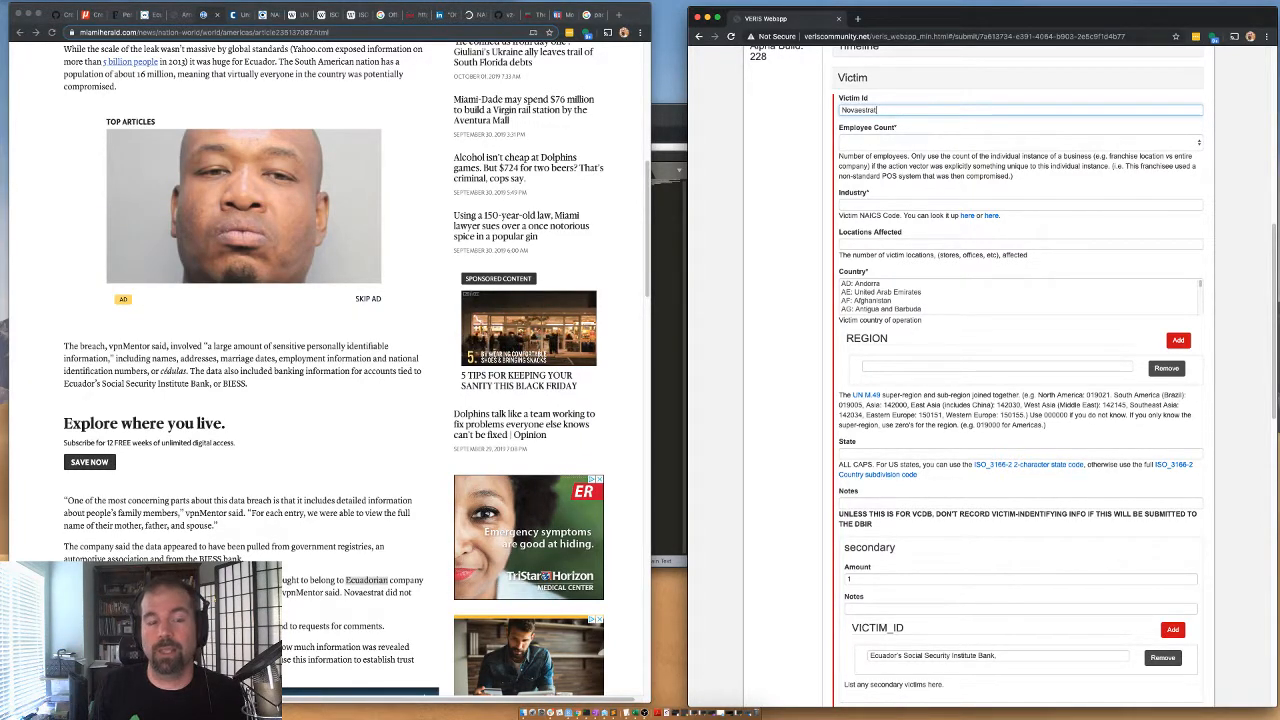
double_click(266, 73)
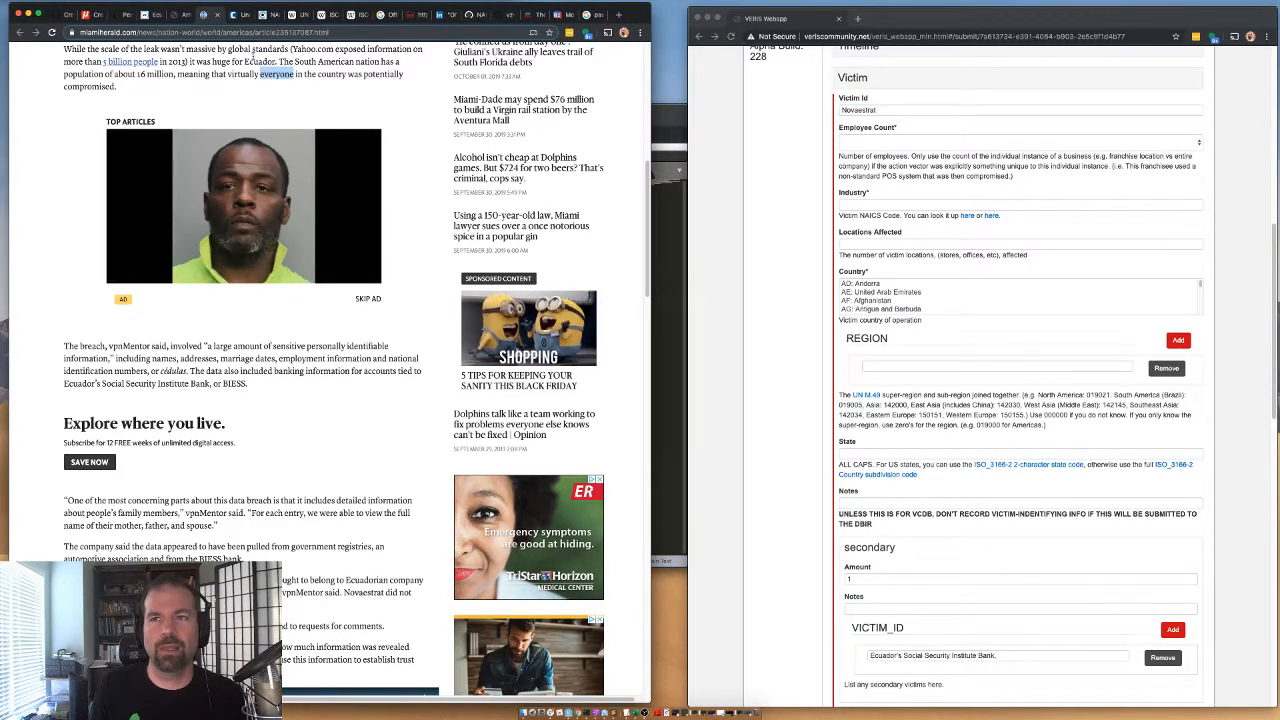
click(293, 62)
click(242, 51)
drag(242, 51, 248, 61)
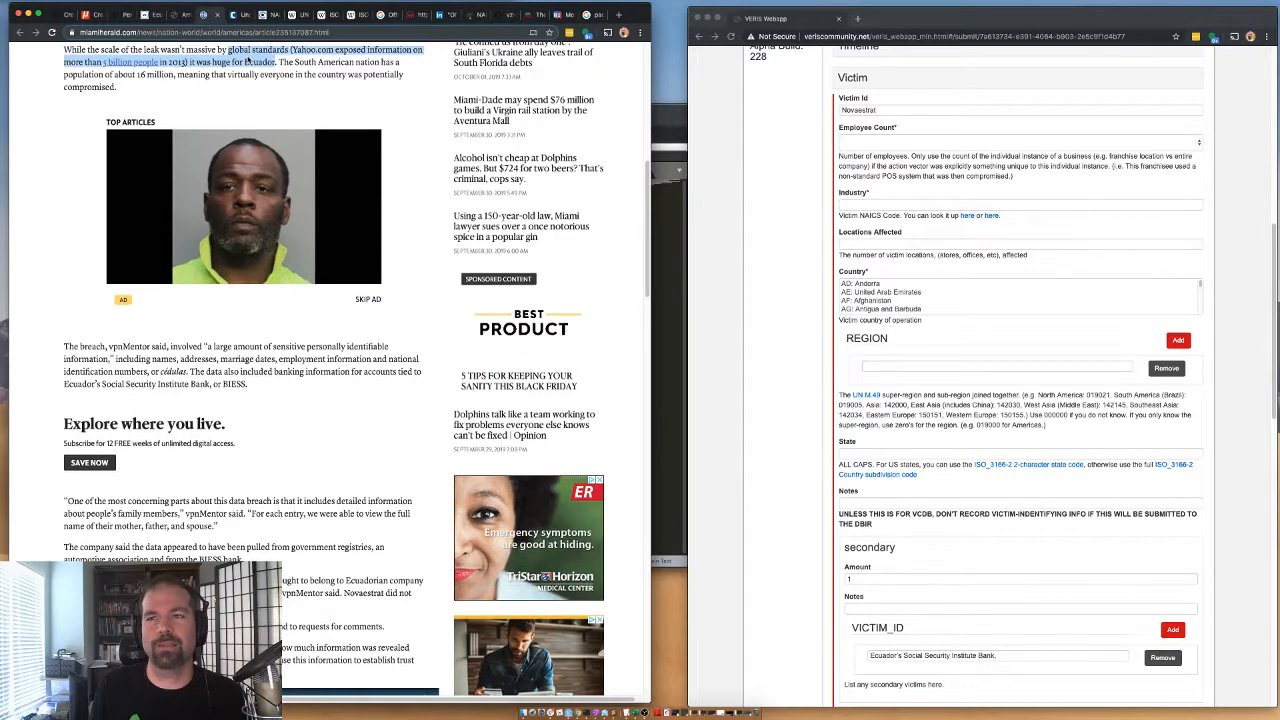
click(248, 61)
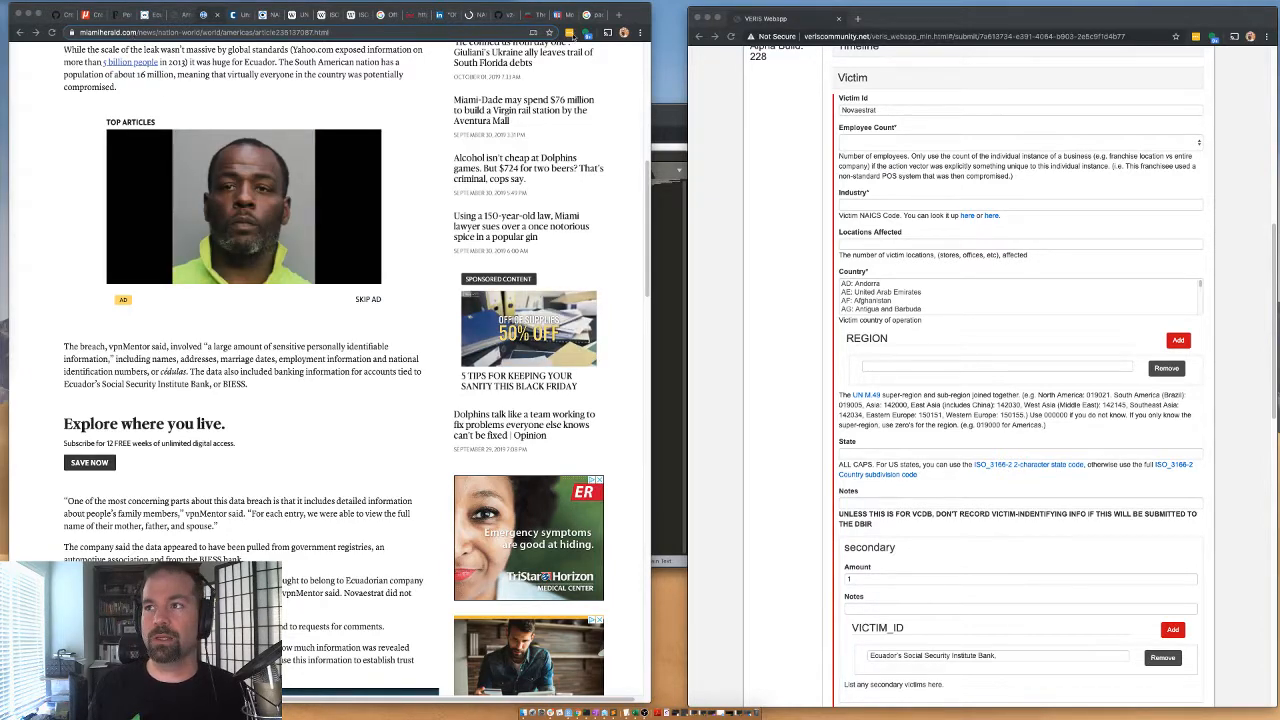
click(567, 16)
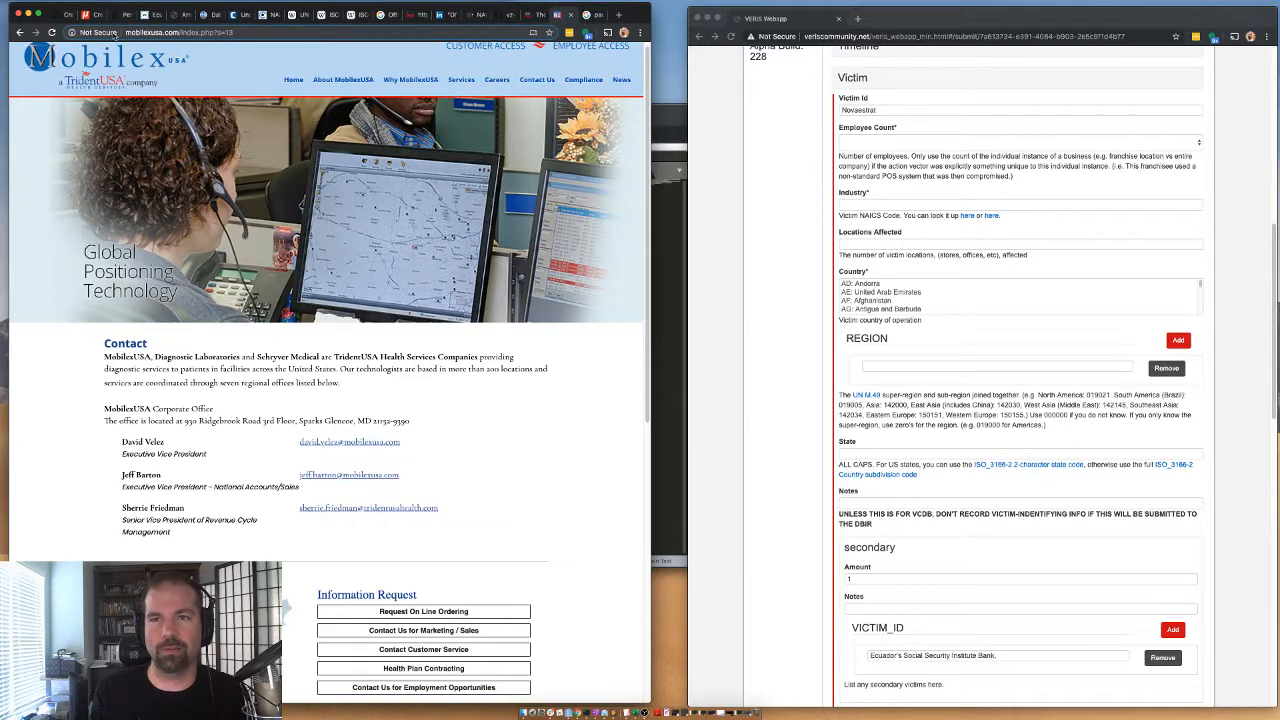
Set the victim's country of operation to EC: Ecuador.
click(791, 397)
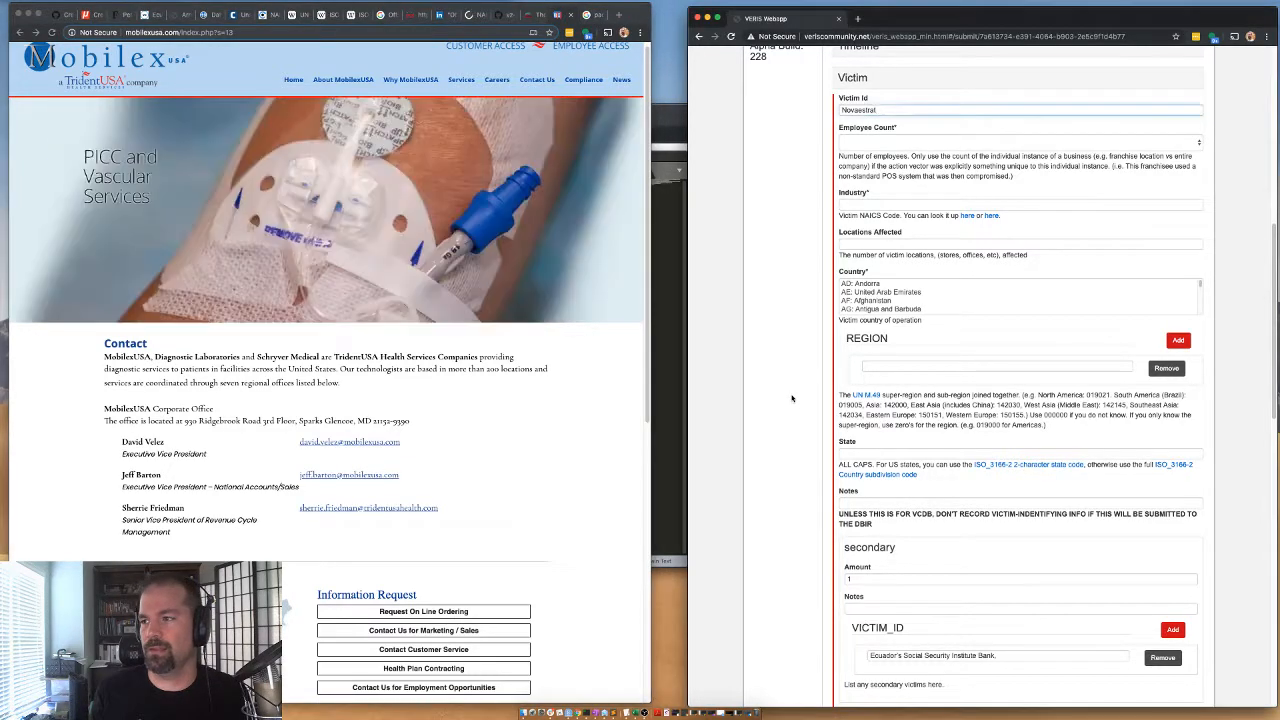
scroll(868, 301, up, 1)
click(869, 300)
key(e)
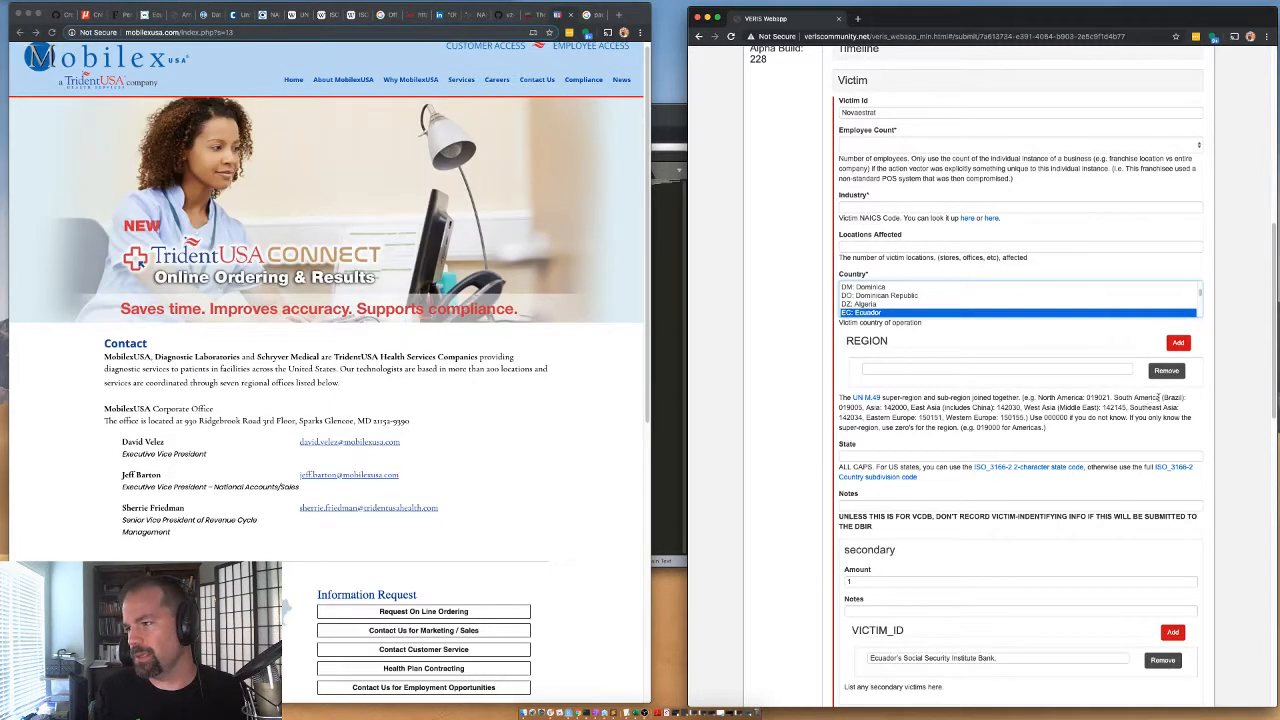
Copy the South America code 019005 from the region help text into the victim region and set locations affected to 1.
double_click(849, 407)
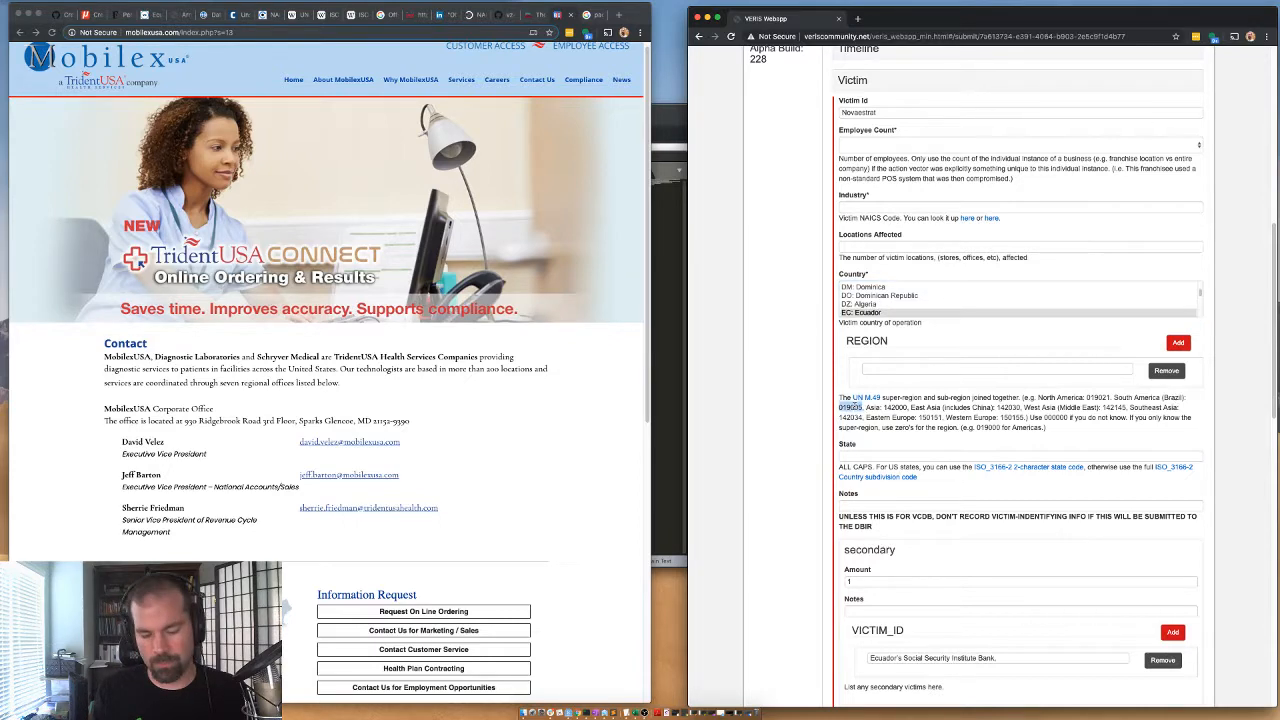
click(875, 368)
text(019005)
click(856, 244)
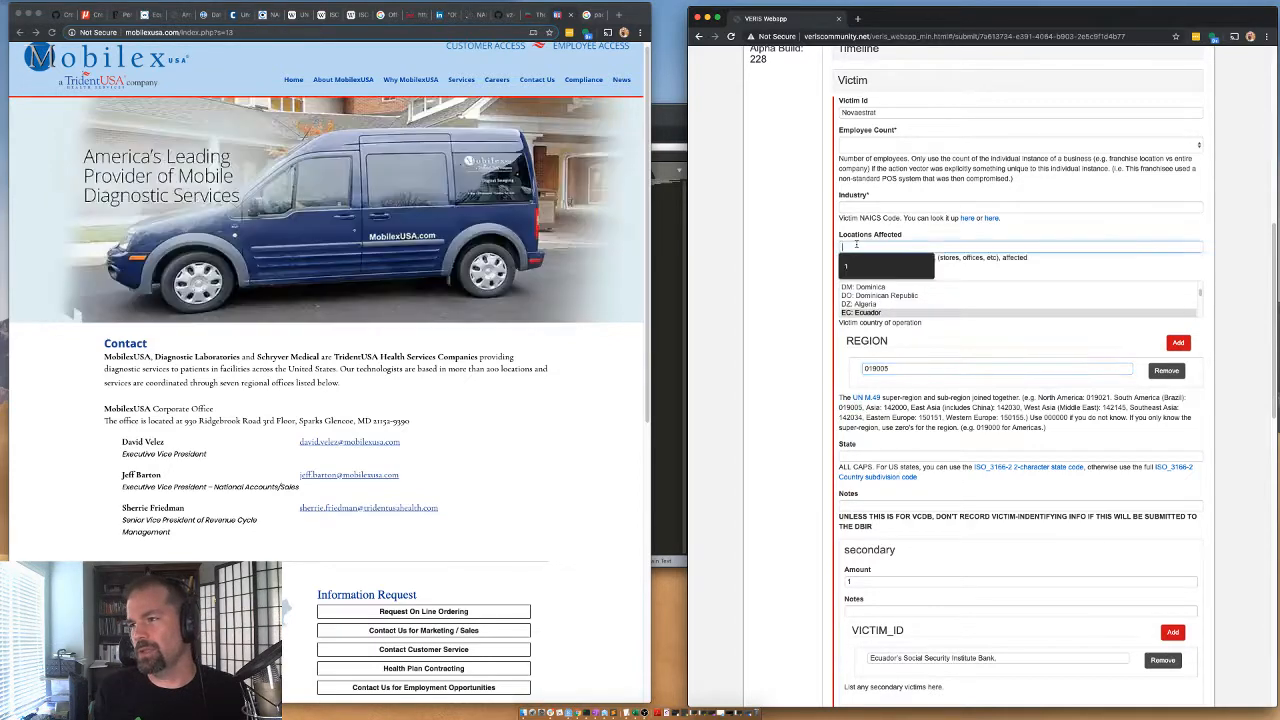
text(1)
Copy the victim ID Novaestrat and search Google for "Novaestrat naics" to look up the company's industry code.
click(860, 206)
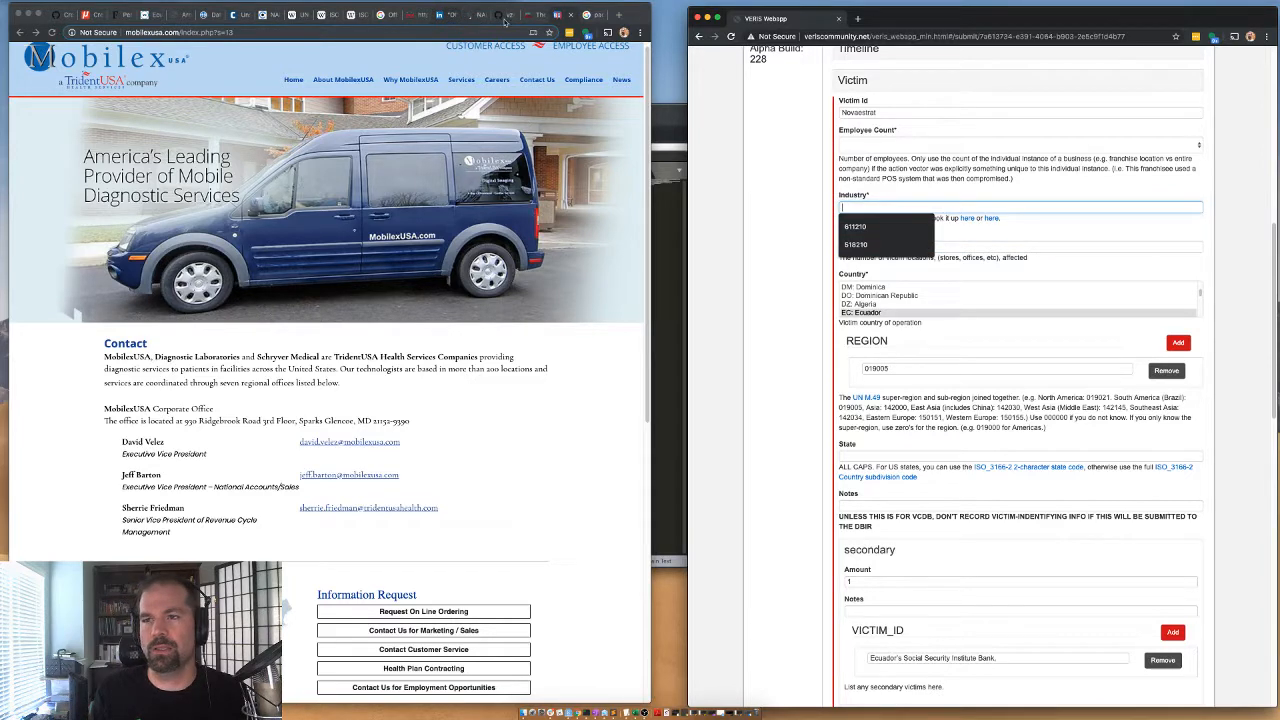
double_click(875, 112)
key(super+c)
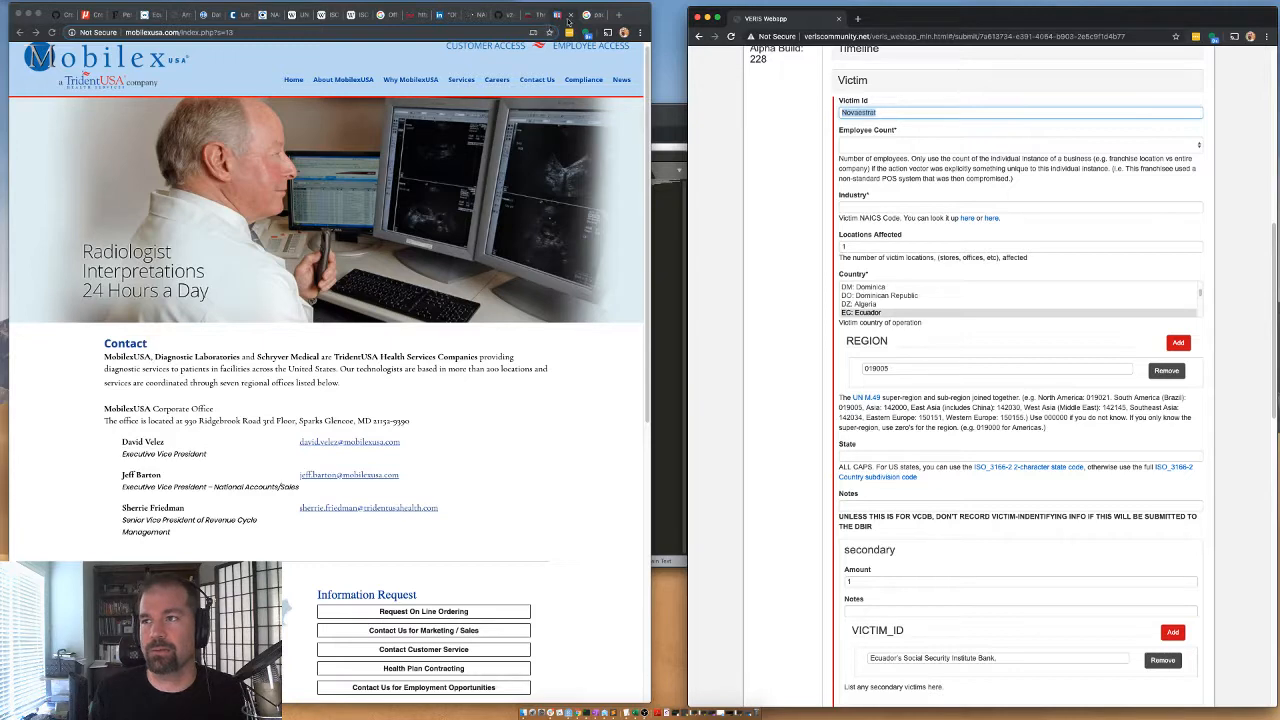
click(440, 15)
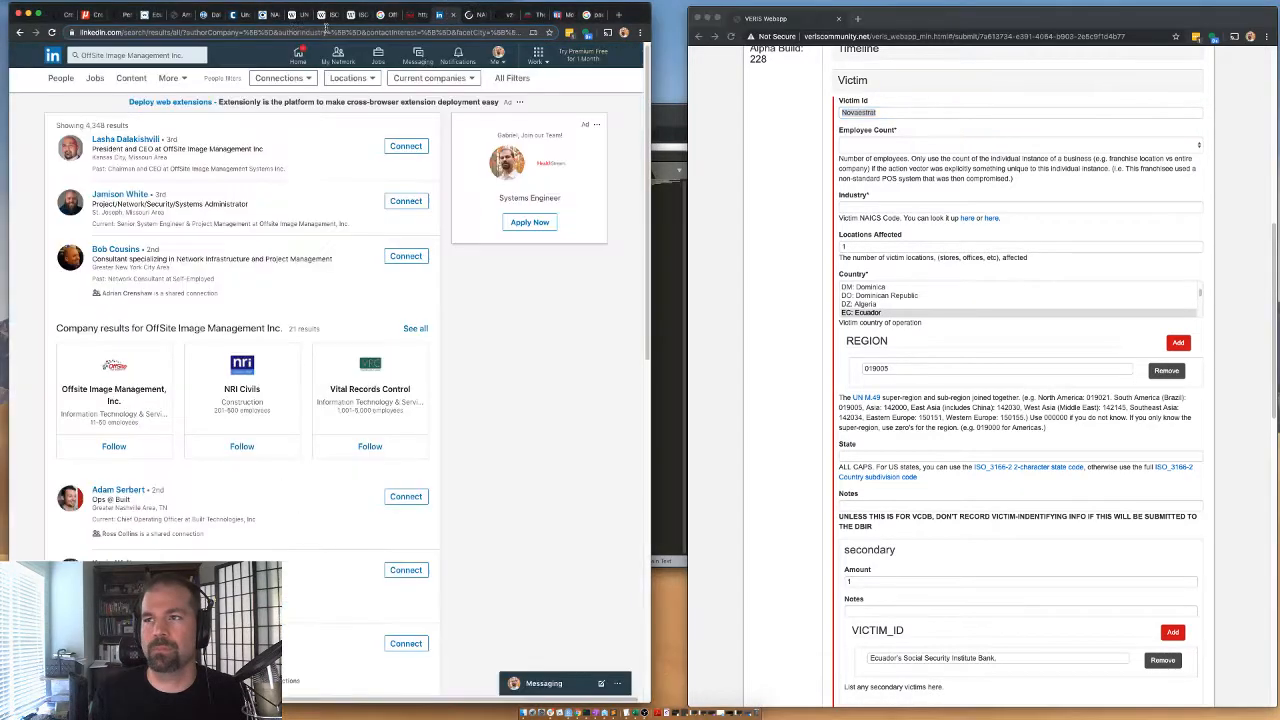
click(410, 15)
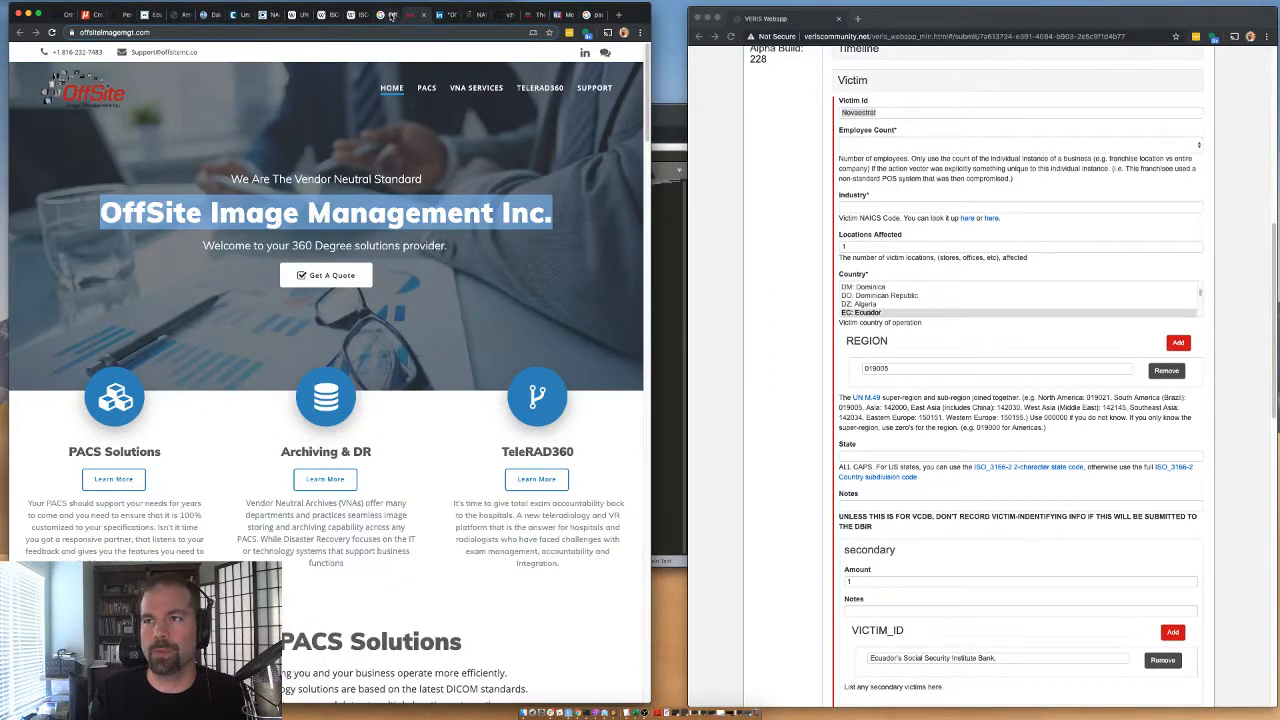
click(424, 15)
click(384, 15)
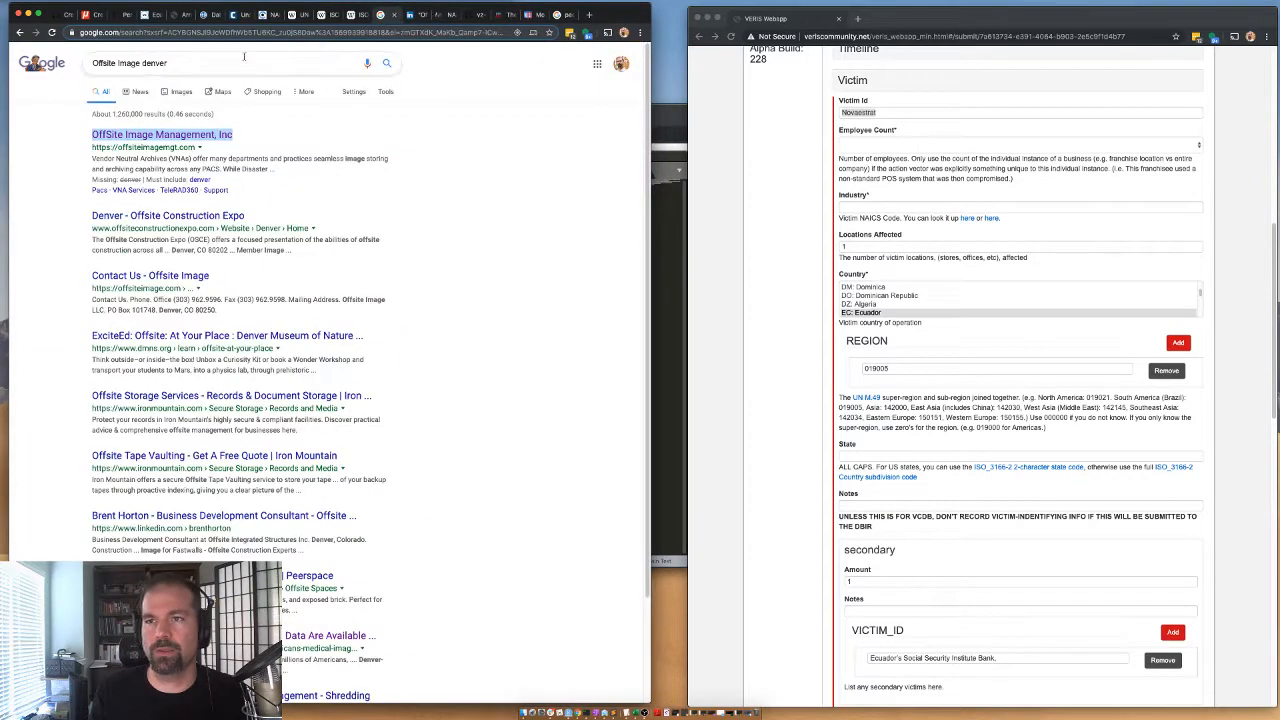
triple_click(178, 62)
key(super+v)
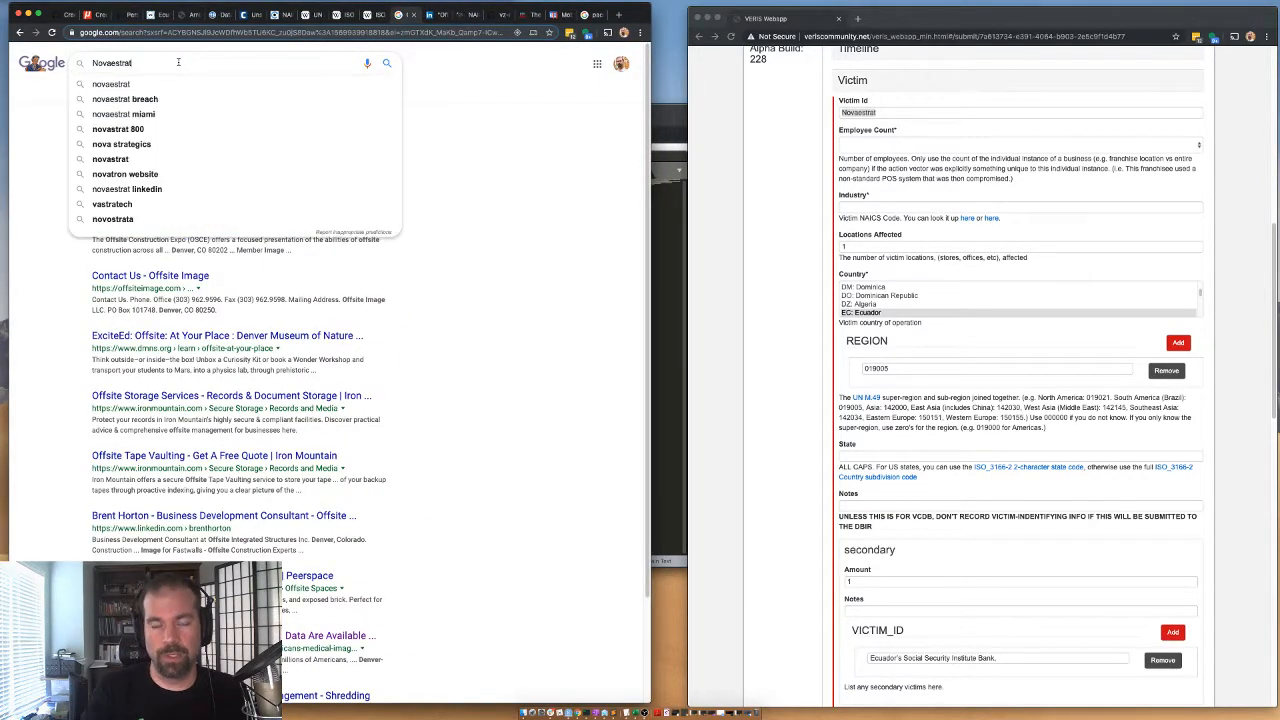
text(naics)
key(Return)
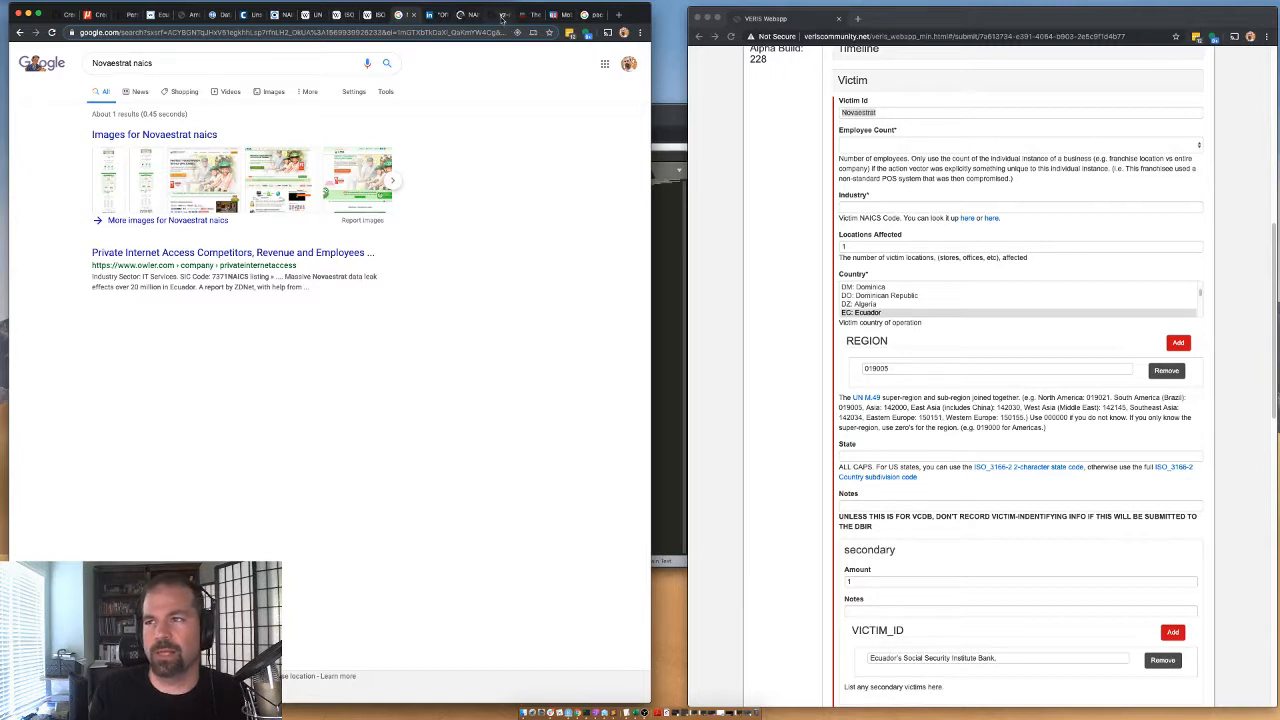
Search the archived NAICS code list for an industry matching "analy".
click(441, 15)
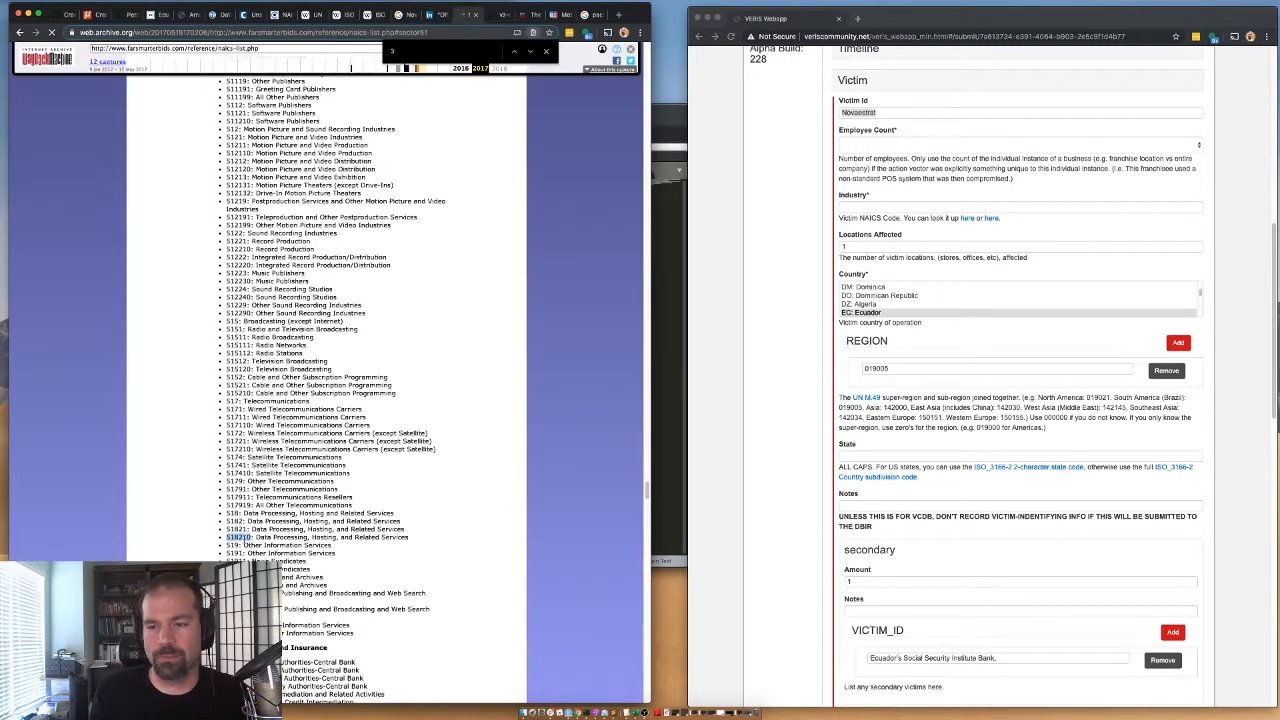
right_click(240, 538)
click(255, 554)
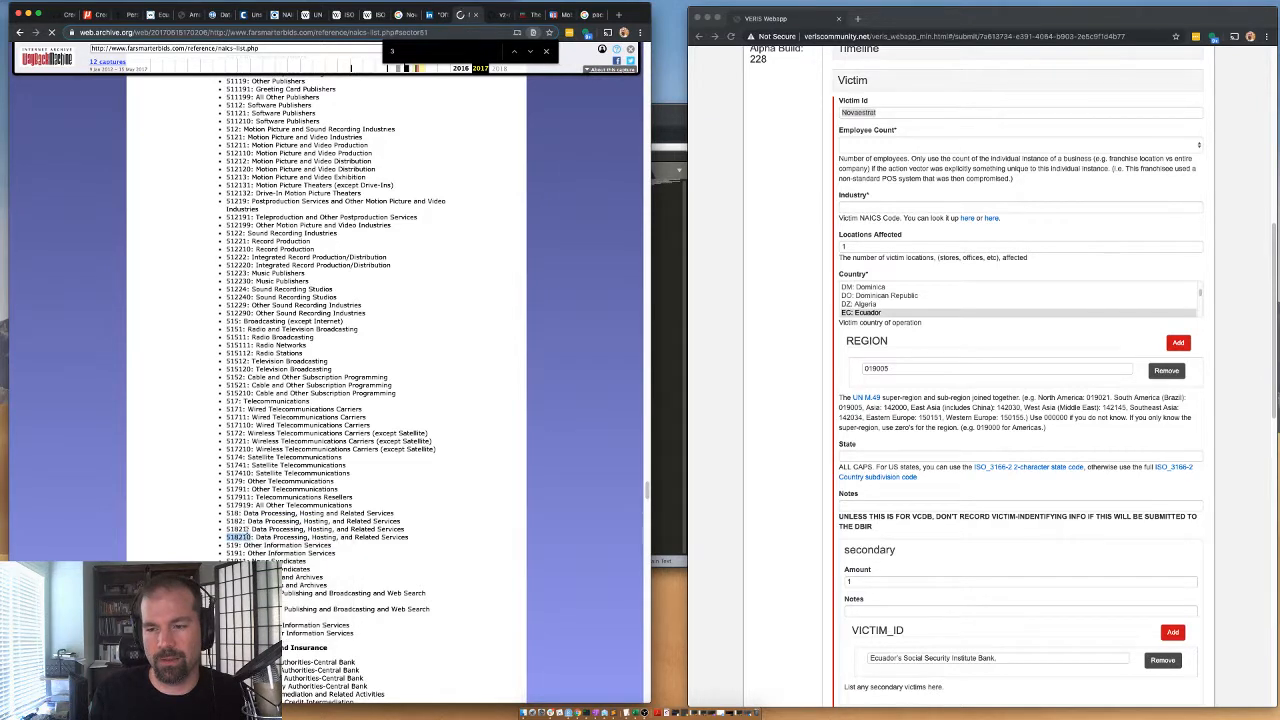
right_click(241, 537)
click(259, 554)
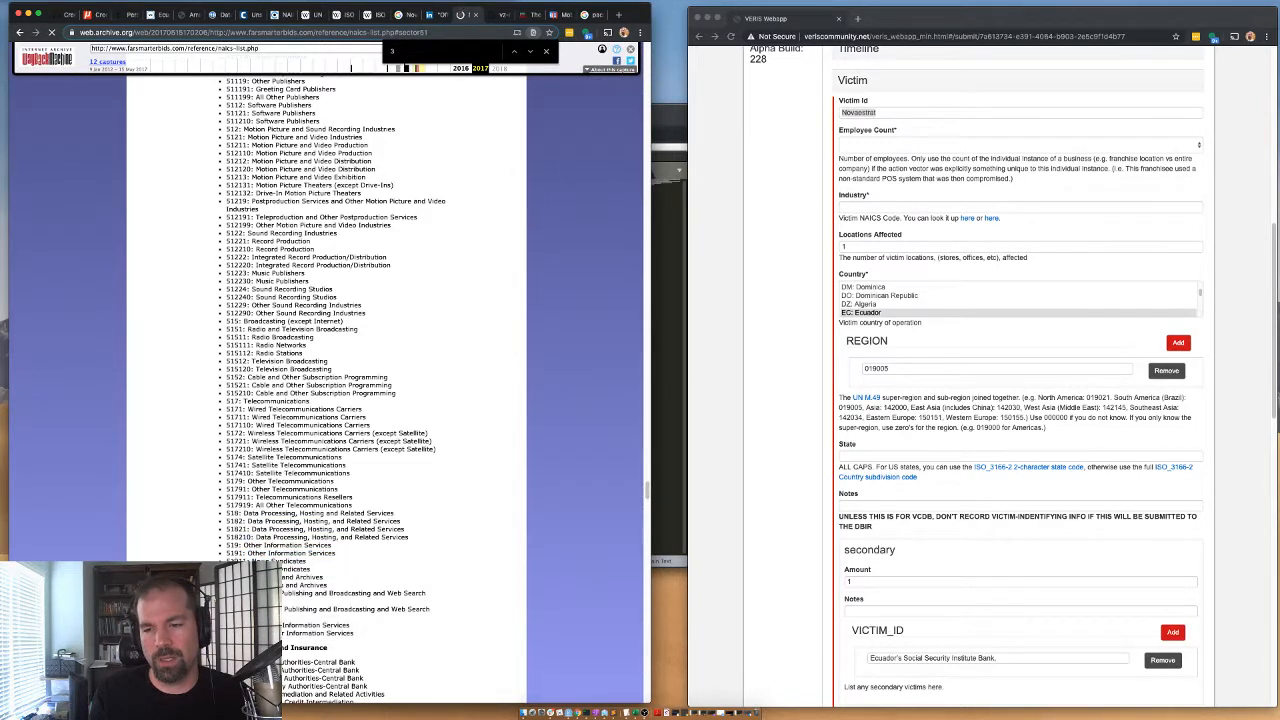
text(analys)
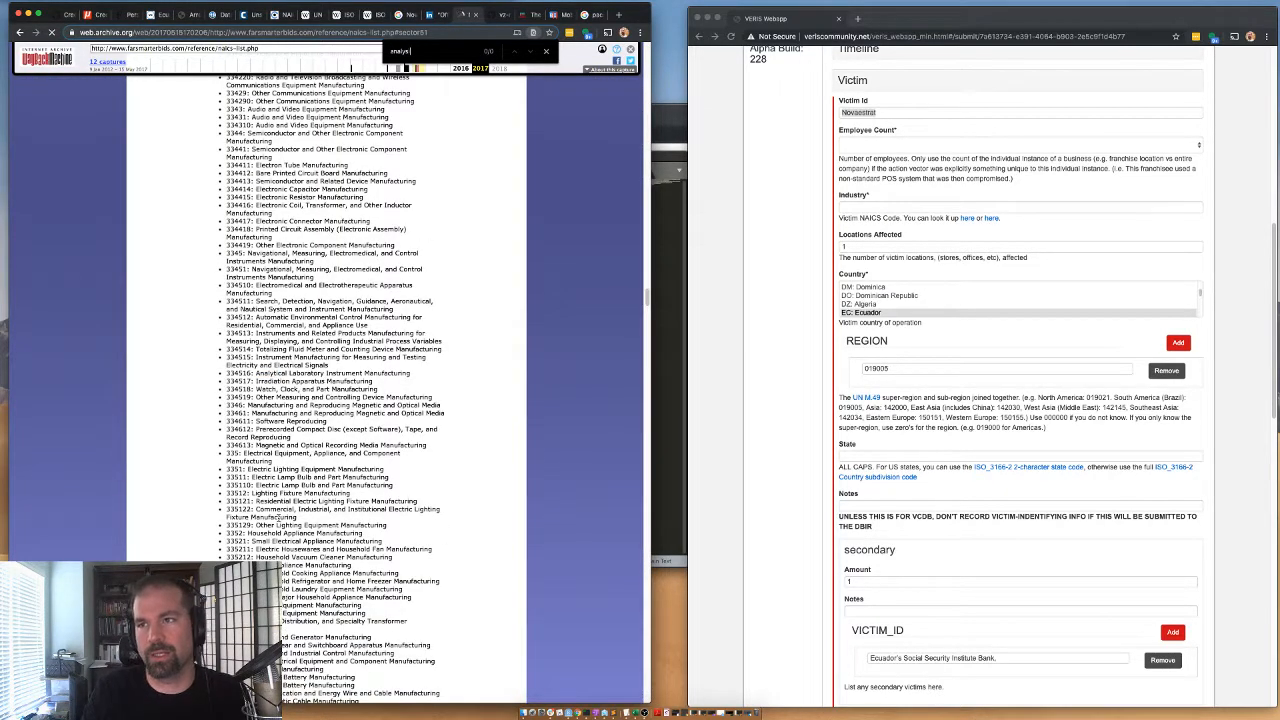
key(BackSpace)
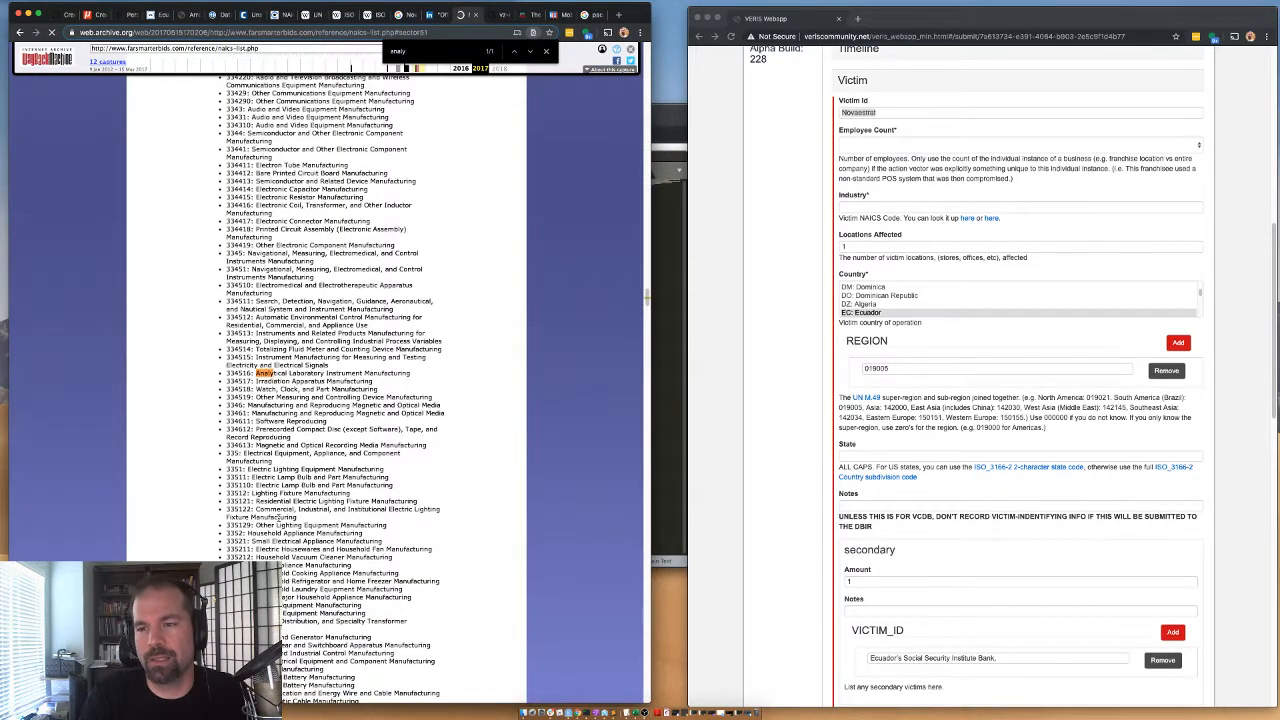
Search the NAICS list for "data" and copy code 518210, Data Processing, Hosting, and Related Services, into the victim's industry.
key(BackSpace)
key(BackSpace)
key(BackSpace)
key(BackSpace)
key(BackSpace)
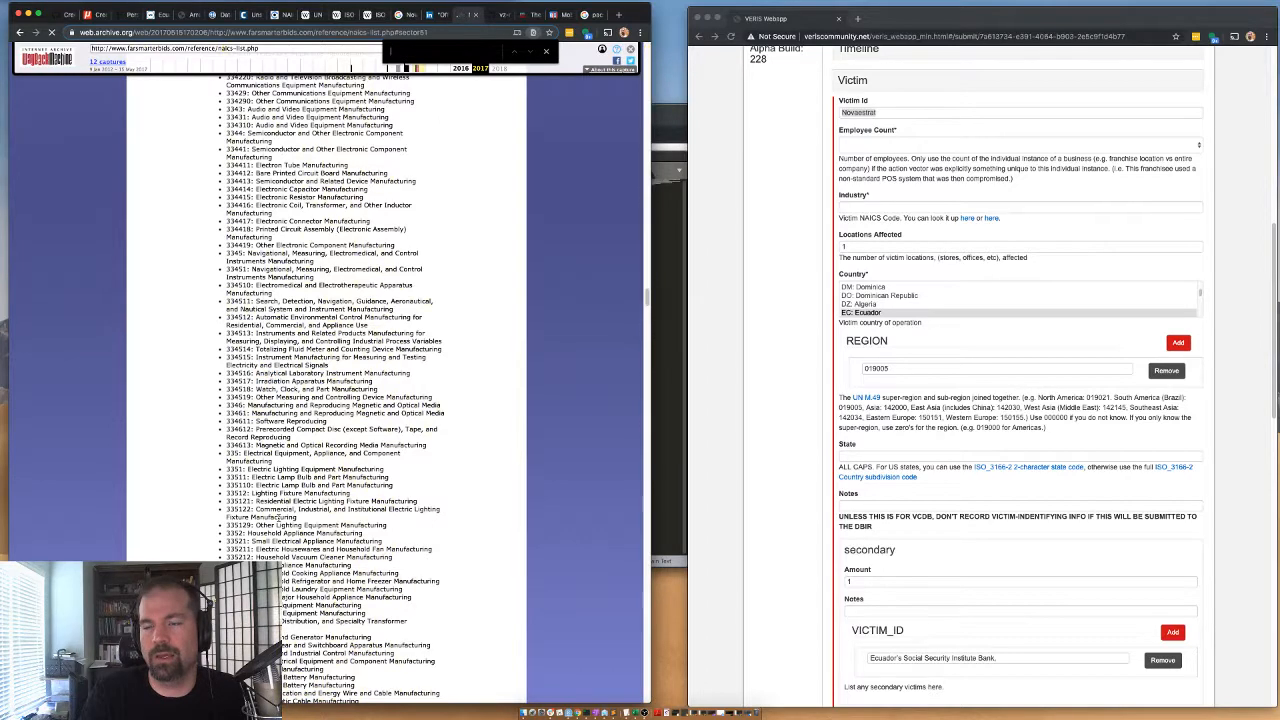
text(data)
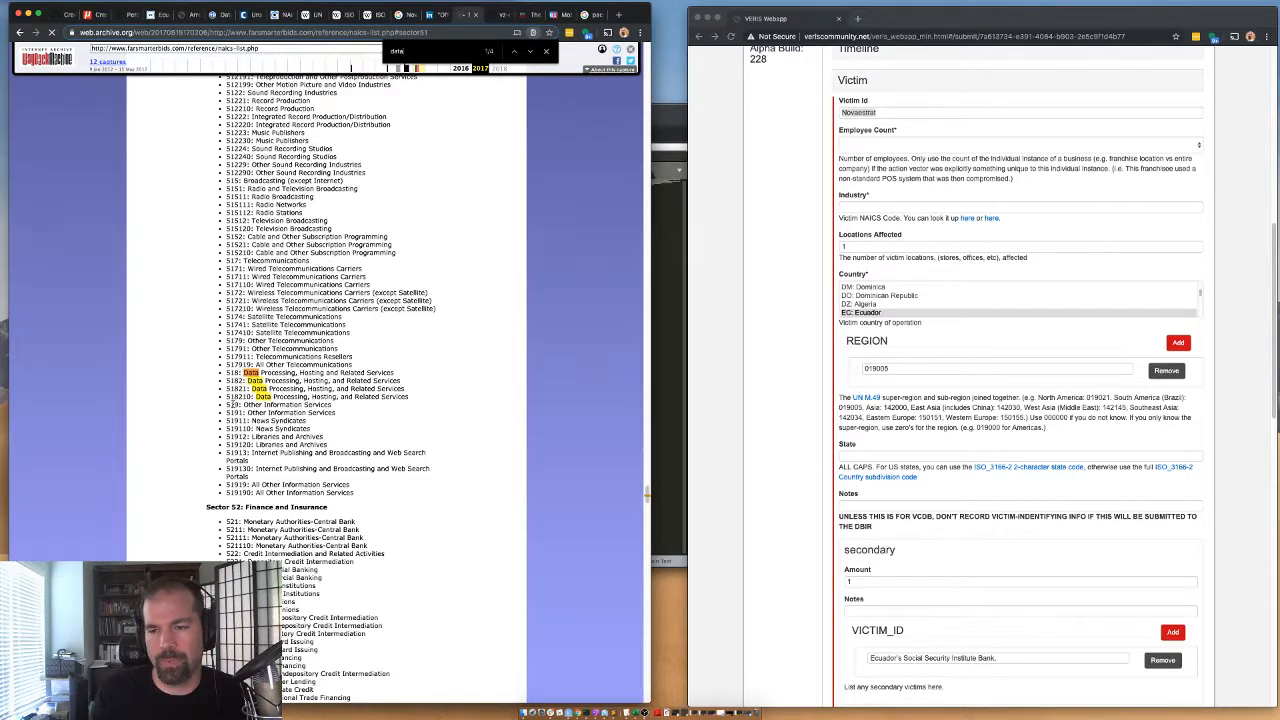
double_click(234, 404)
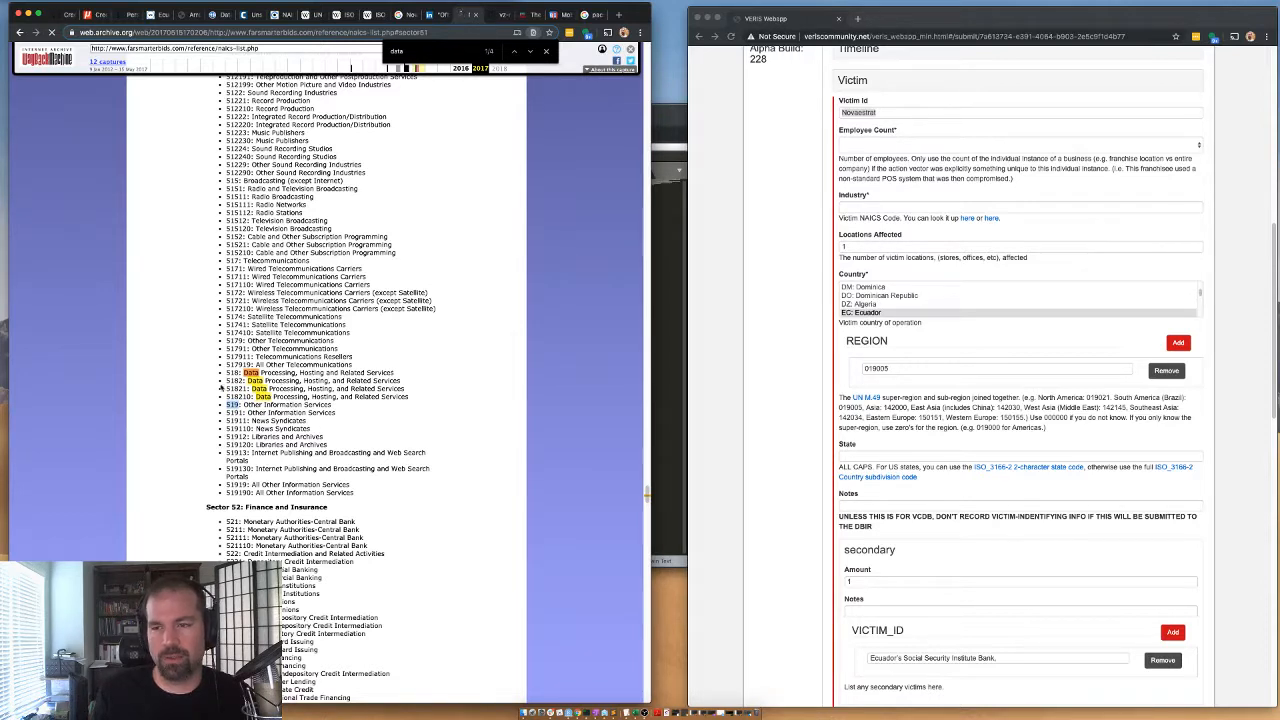
double_click(238, 397)
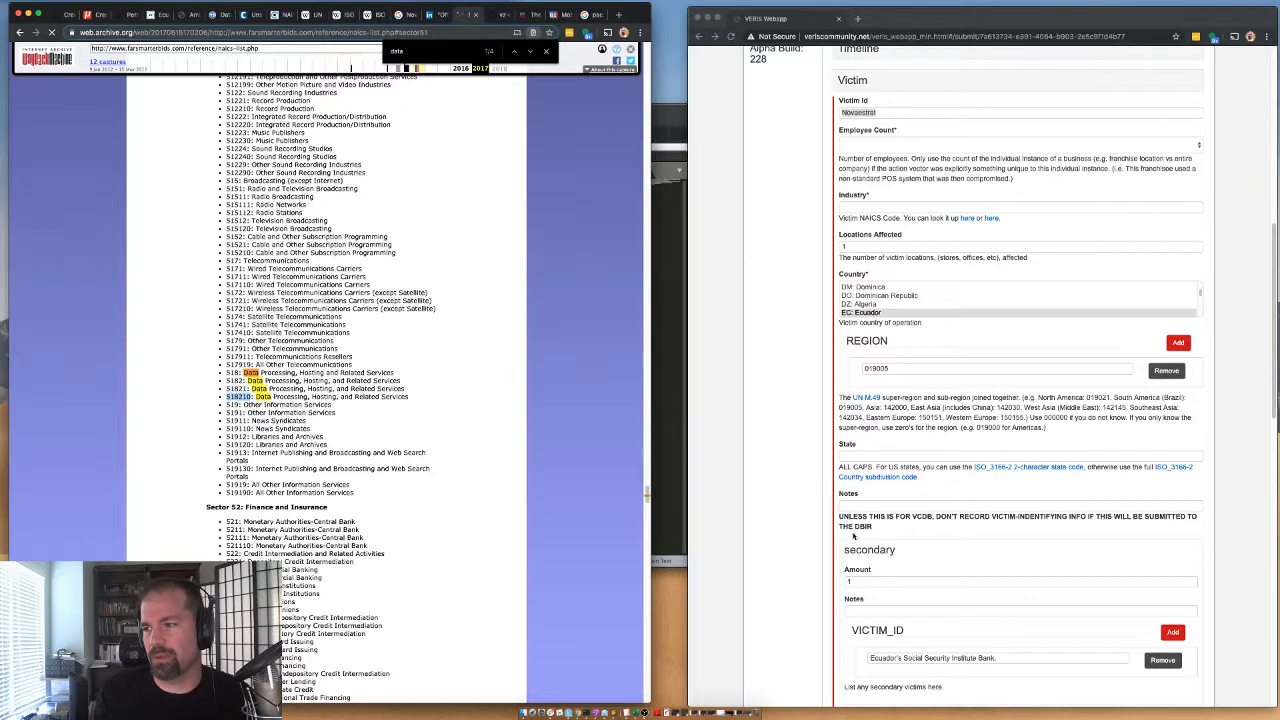
click(849, 494)
click(860, 207)
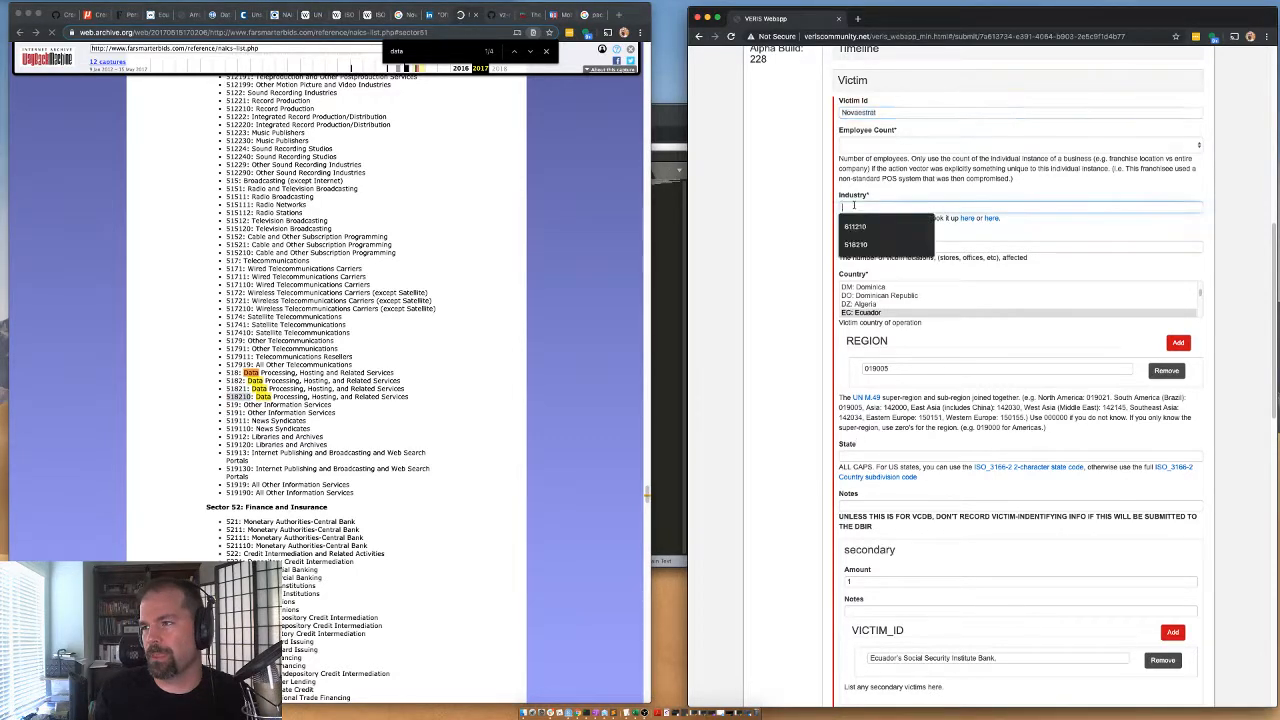
Set the victim's employee count to Small: Small organizations (1,000 employees or less).
click(856, 148)
click(856, 148)
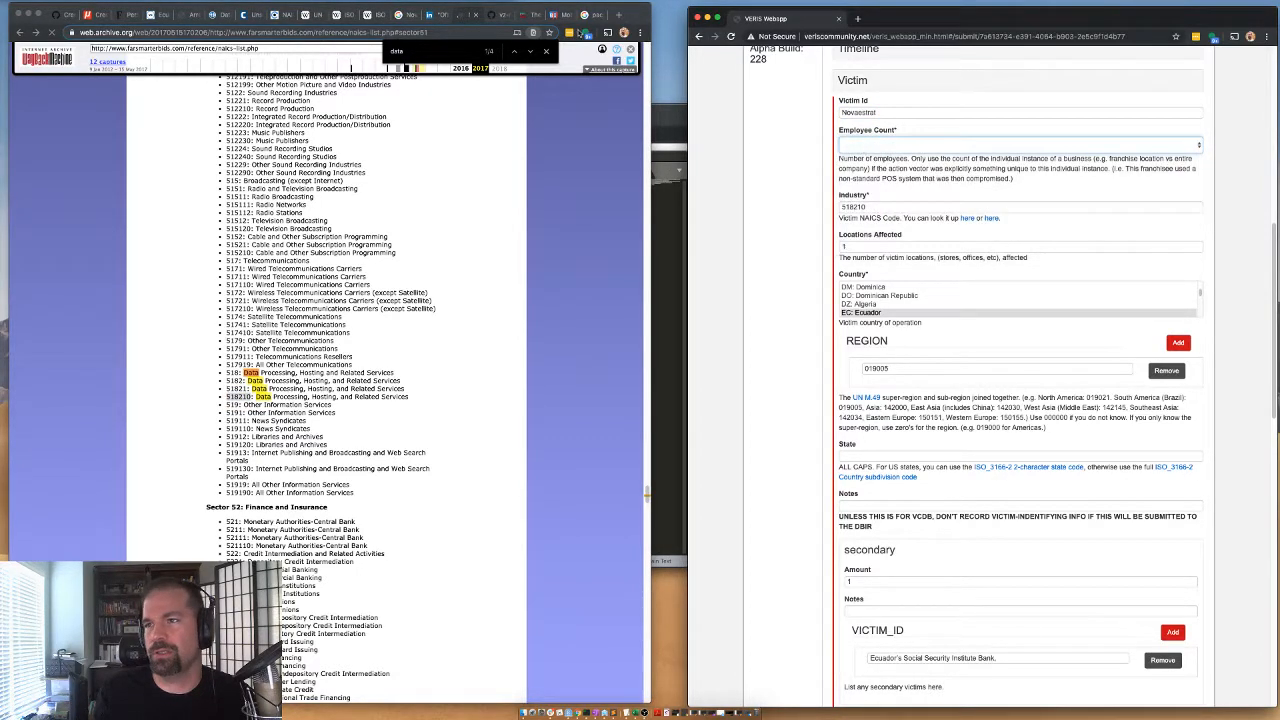
click(860, 150)
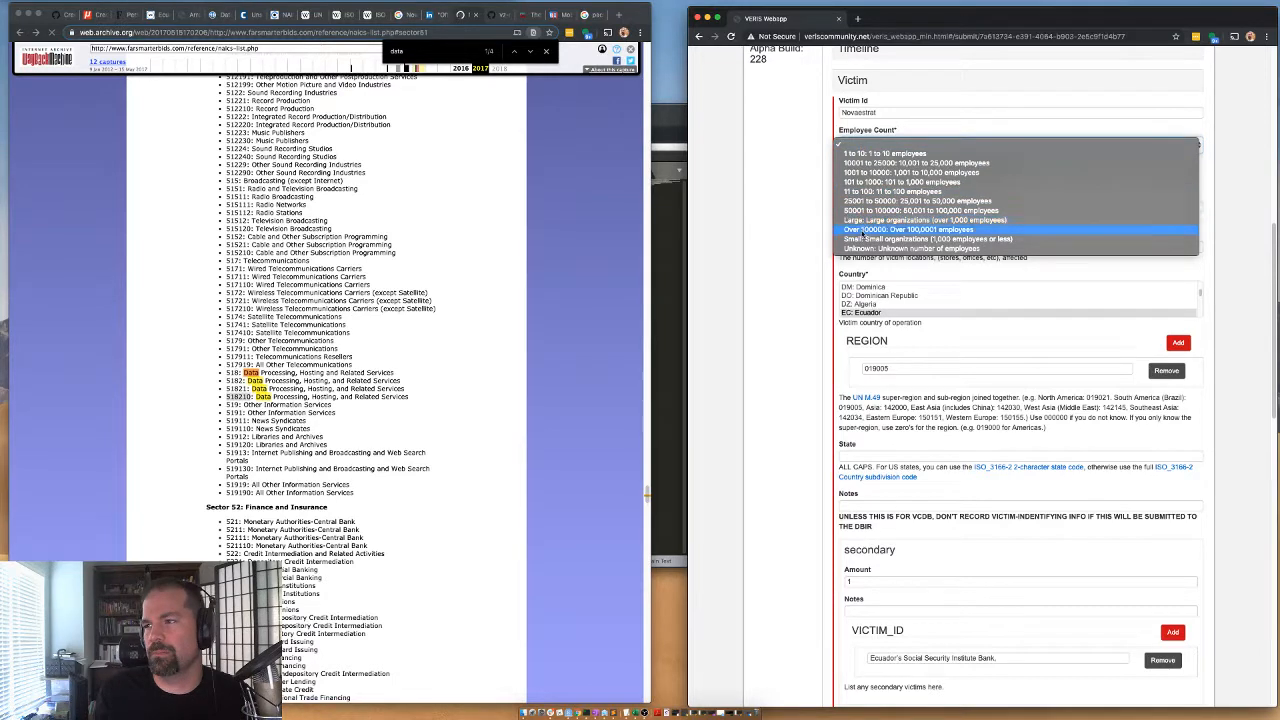
click(859, 240)
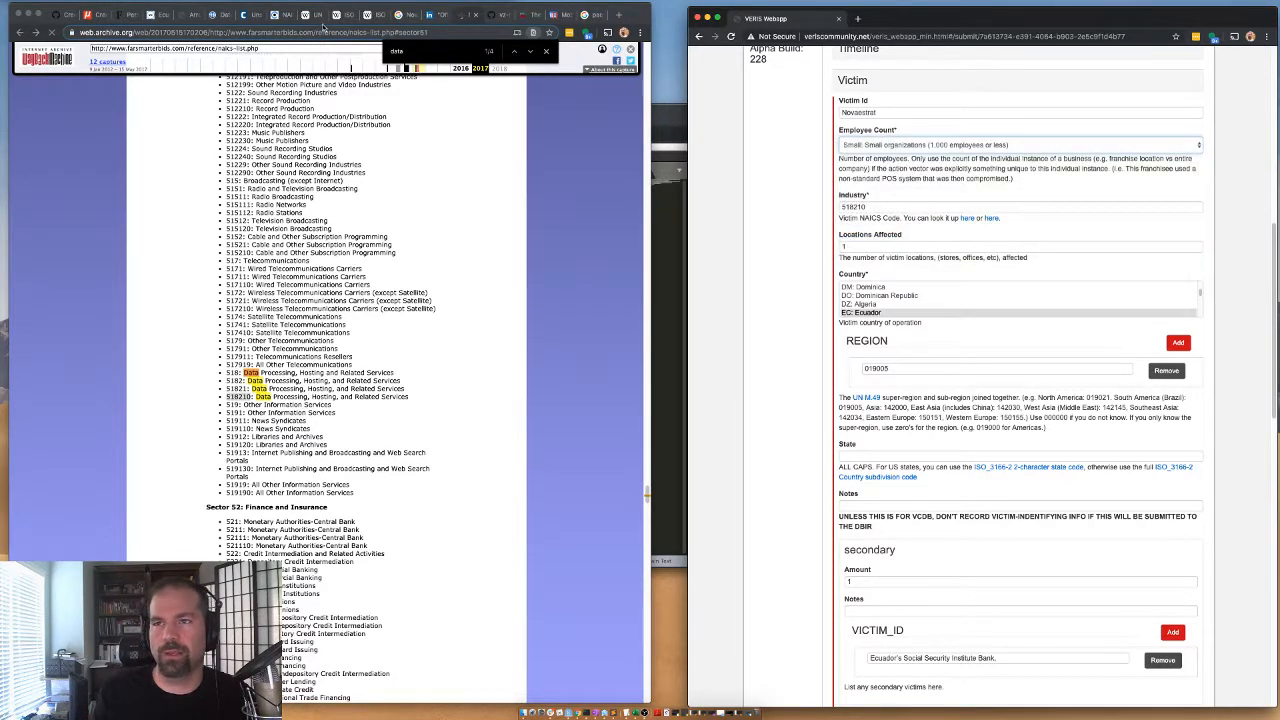
Search LinkedIn for the company name Novaestrat in place of the previous search term.
click(404, 15)
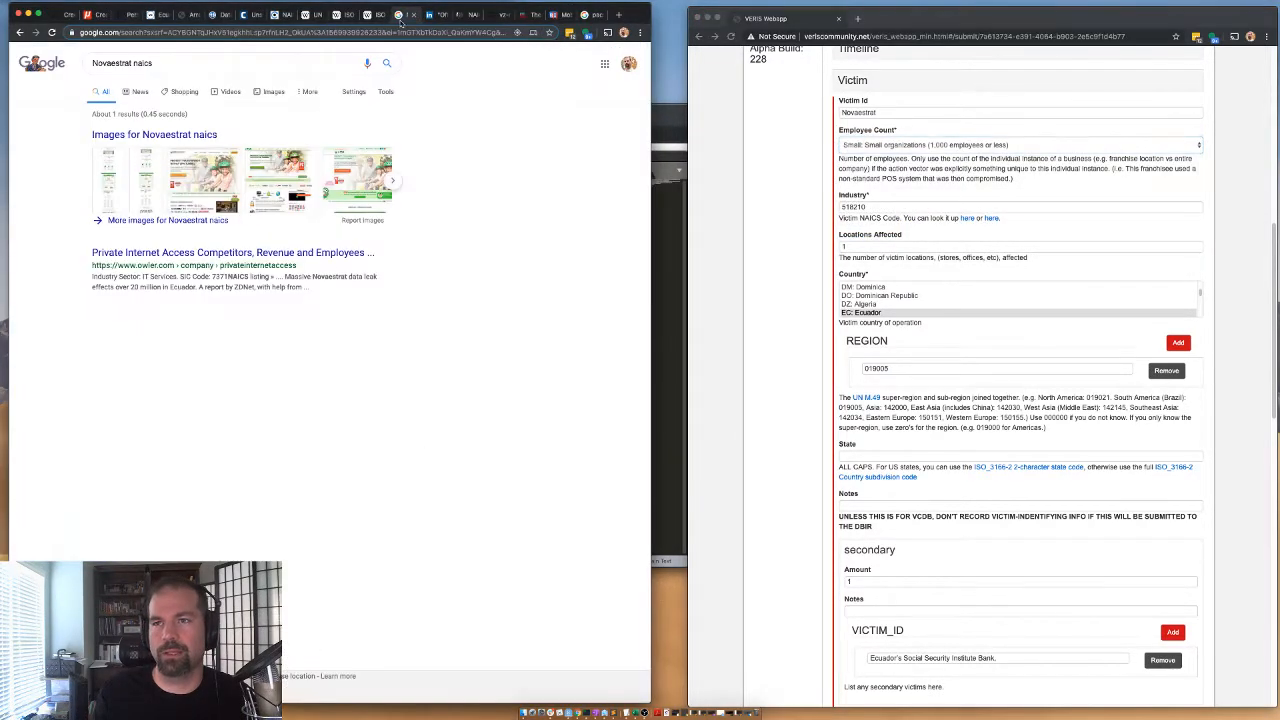
double_click(98, 63)
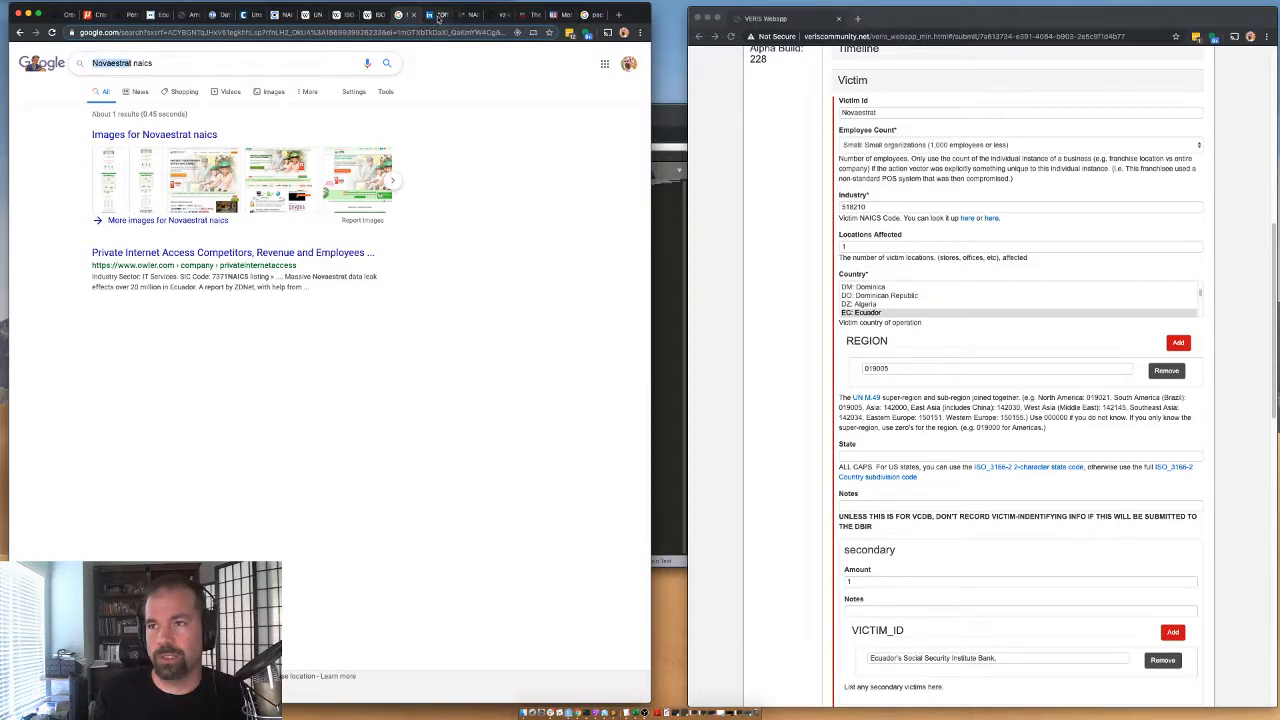
click(433, 14)
click(143, 57)
key(ctrl+v)
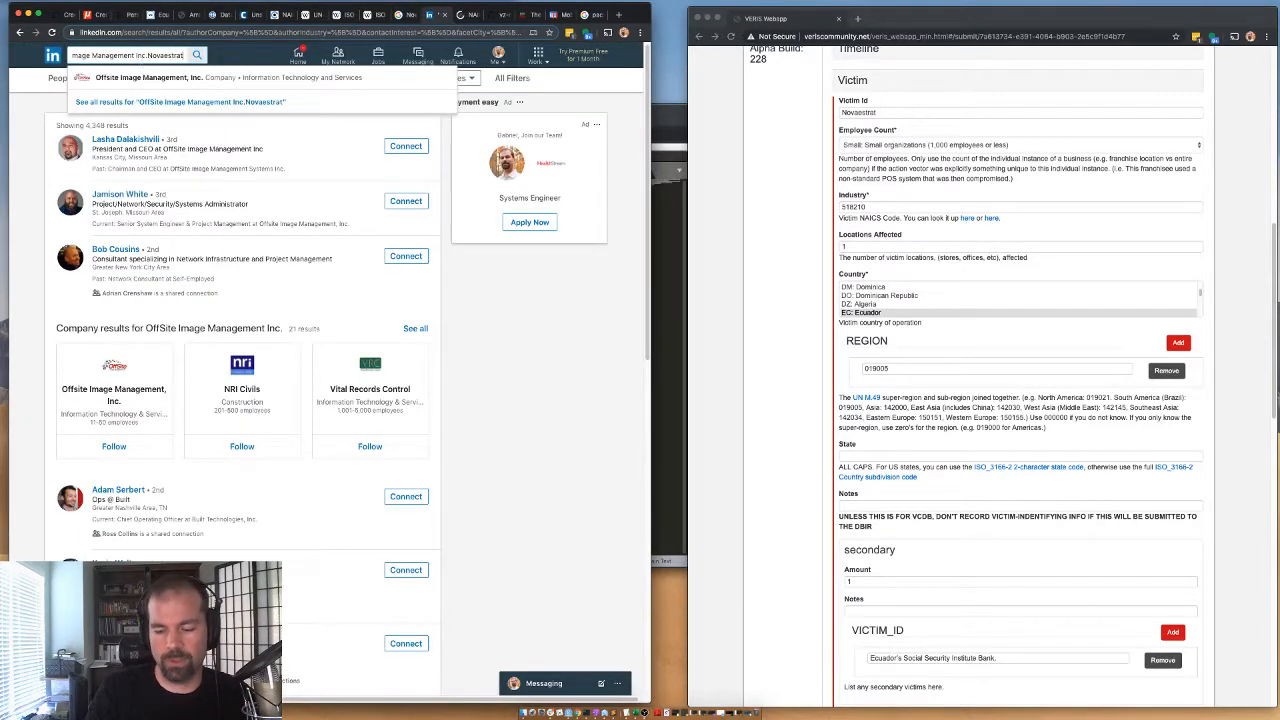
key(Up)
key(super+a)
key(super+v)
key(Return)
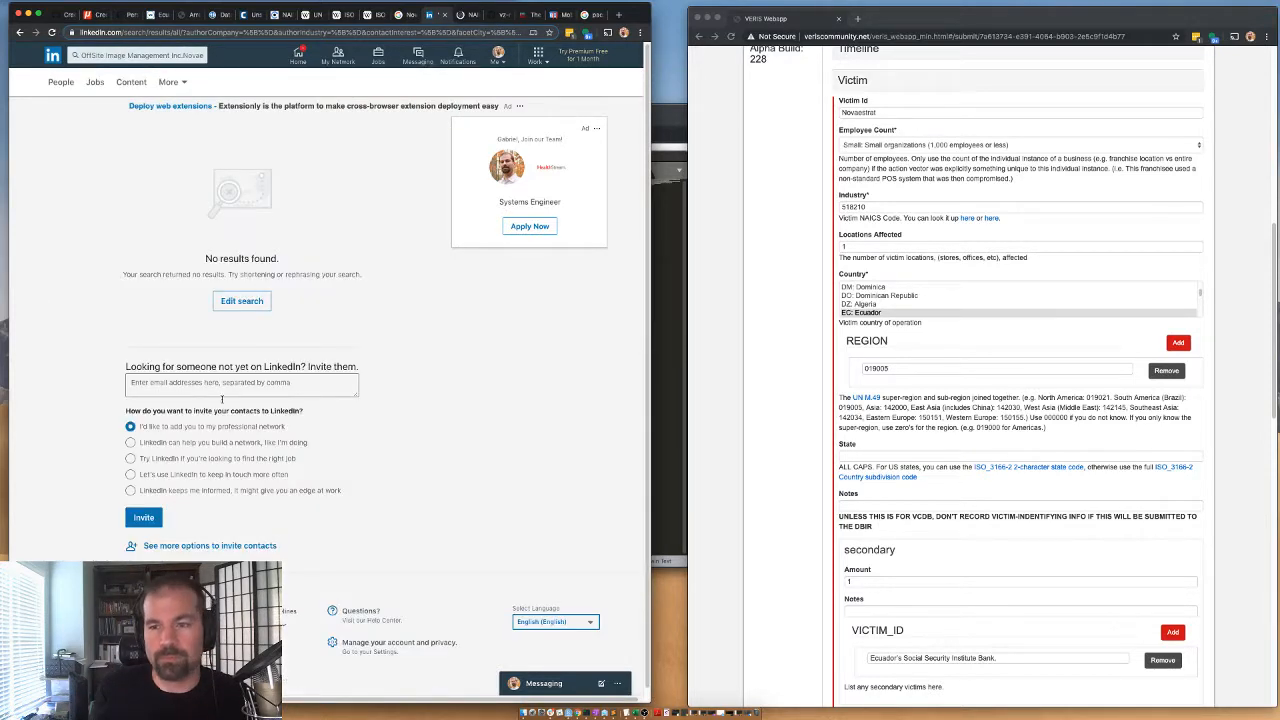
Set the variety of the Error action to Misconfiguration in the VERIS incident form.
click(802, 322)
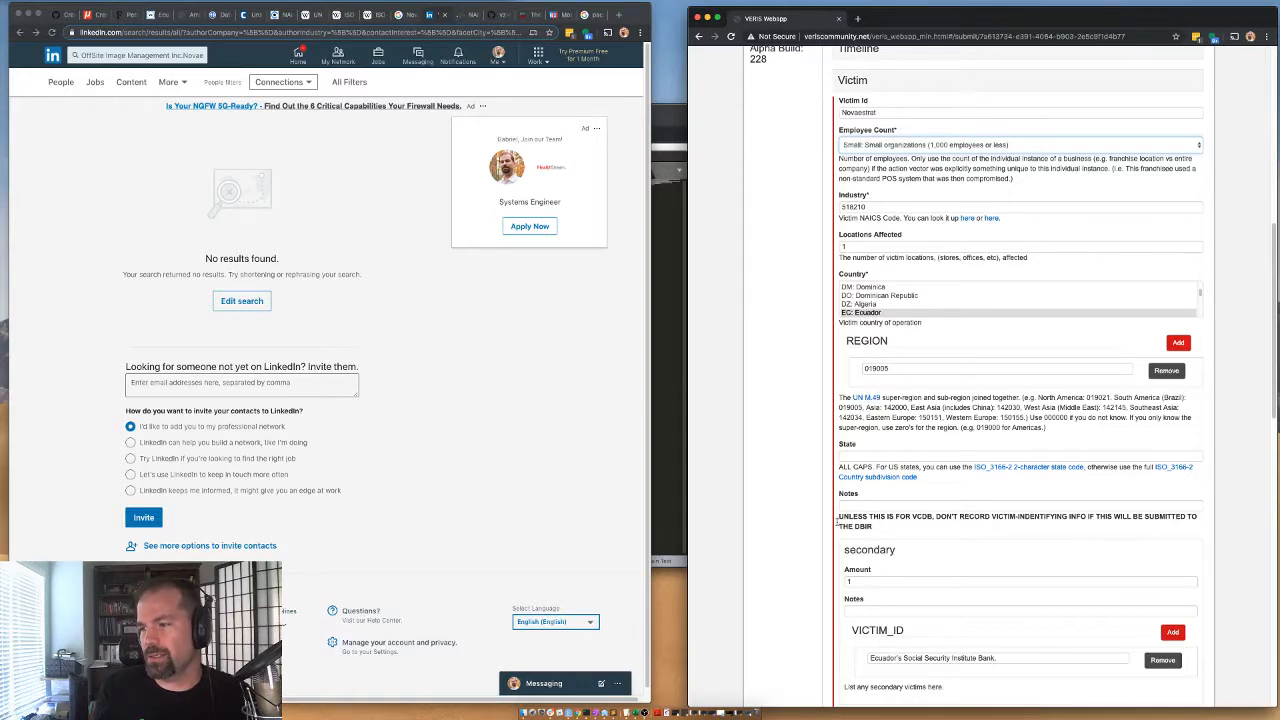
scroll(857, 581, down, 1)
scroll(900, 190, up, 2)
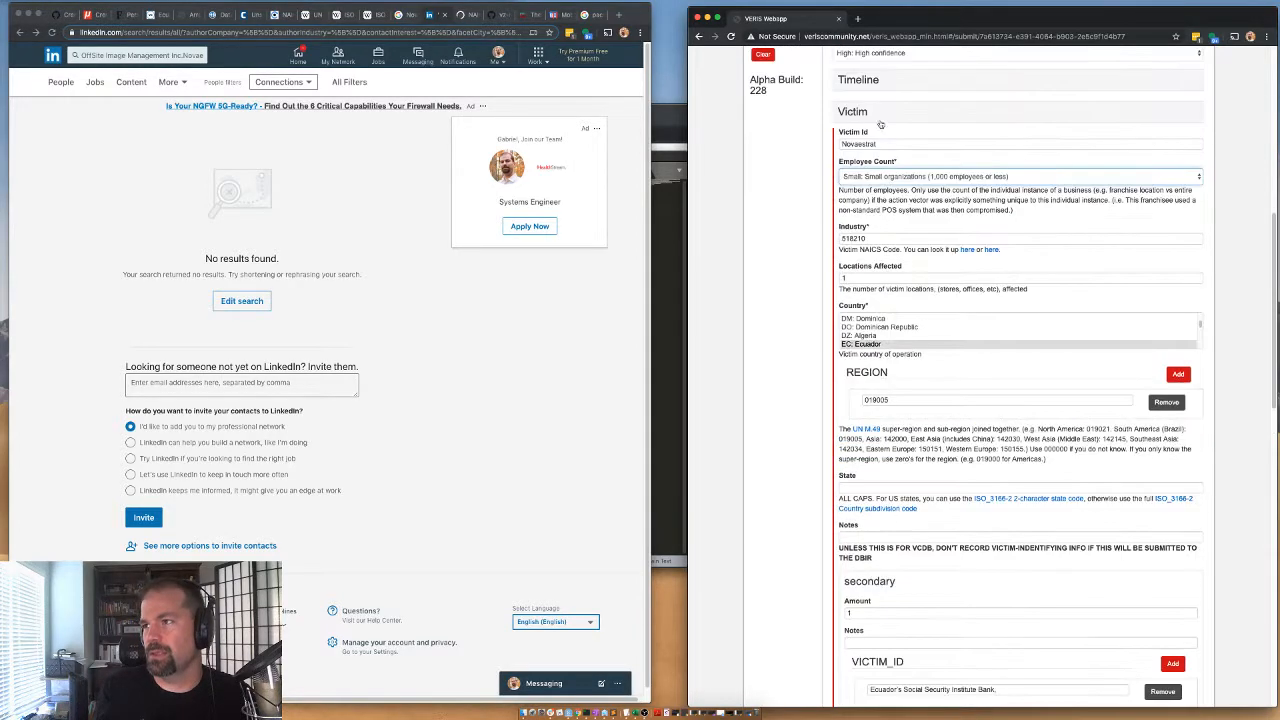
click(857, 110)
click(857, 177)
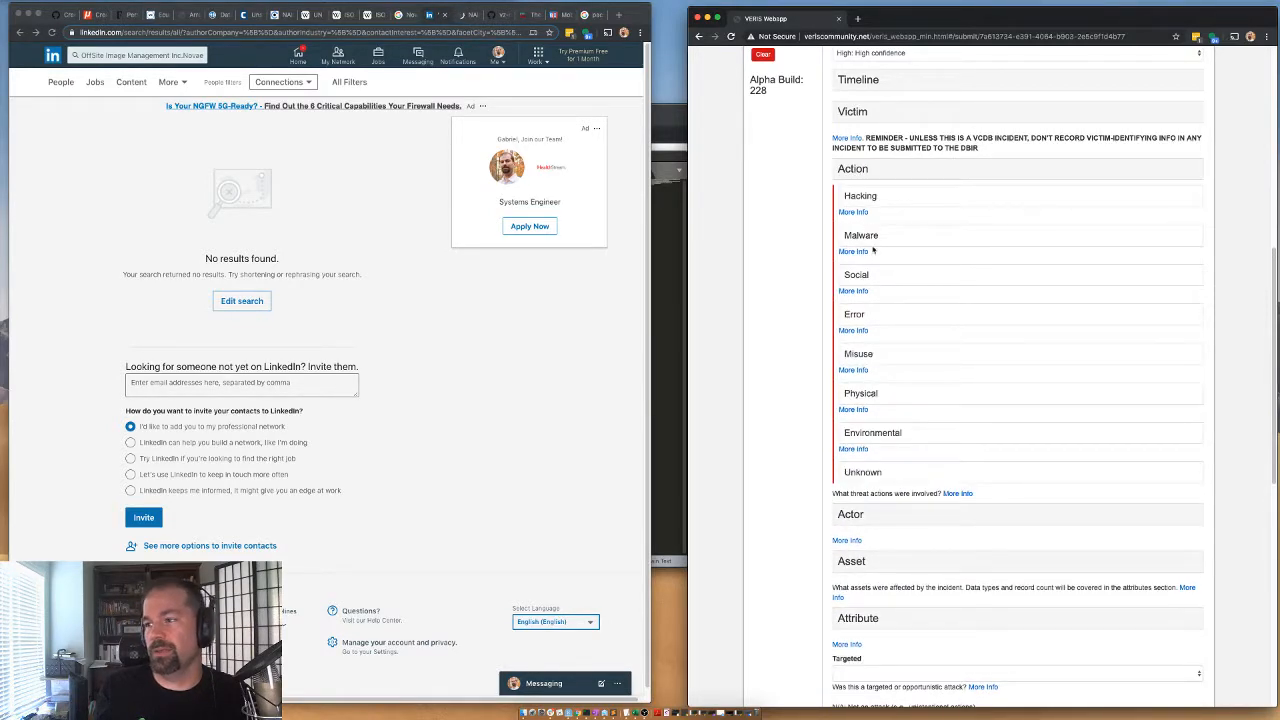
click(863, 199)
click(863, 200)
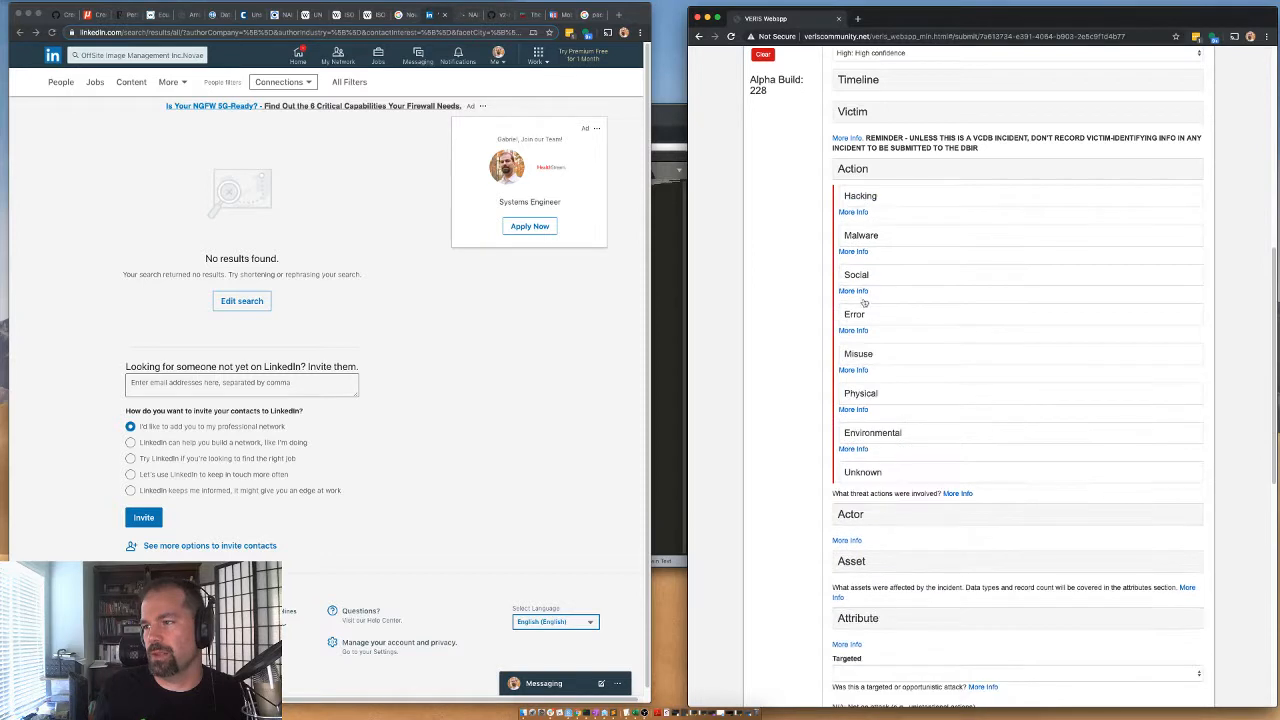
click(863, 301)
scroll(860, 368, down, 1)
scroll(858, 350, down, 1)
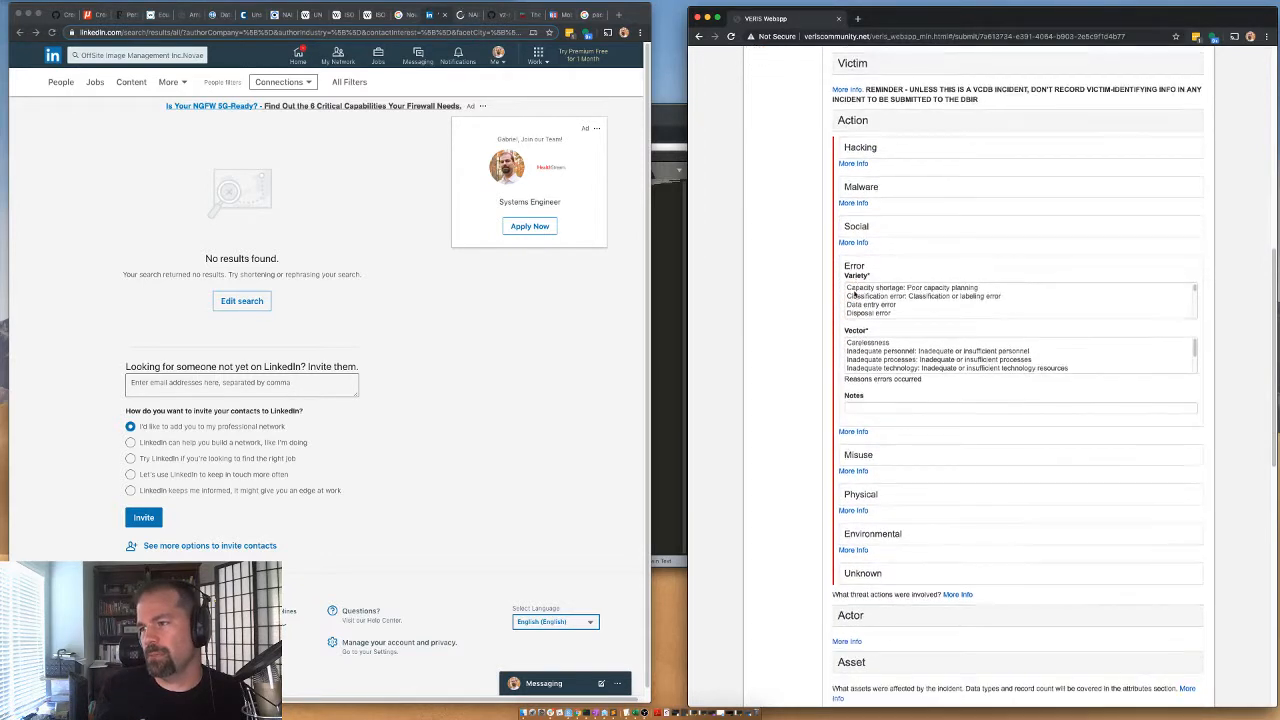
scroll(852, 307, down, 3)
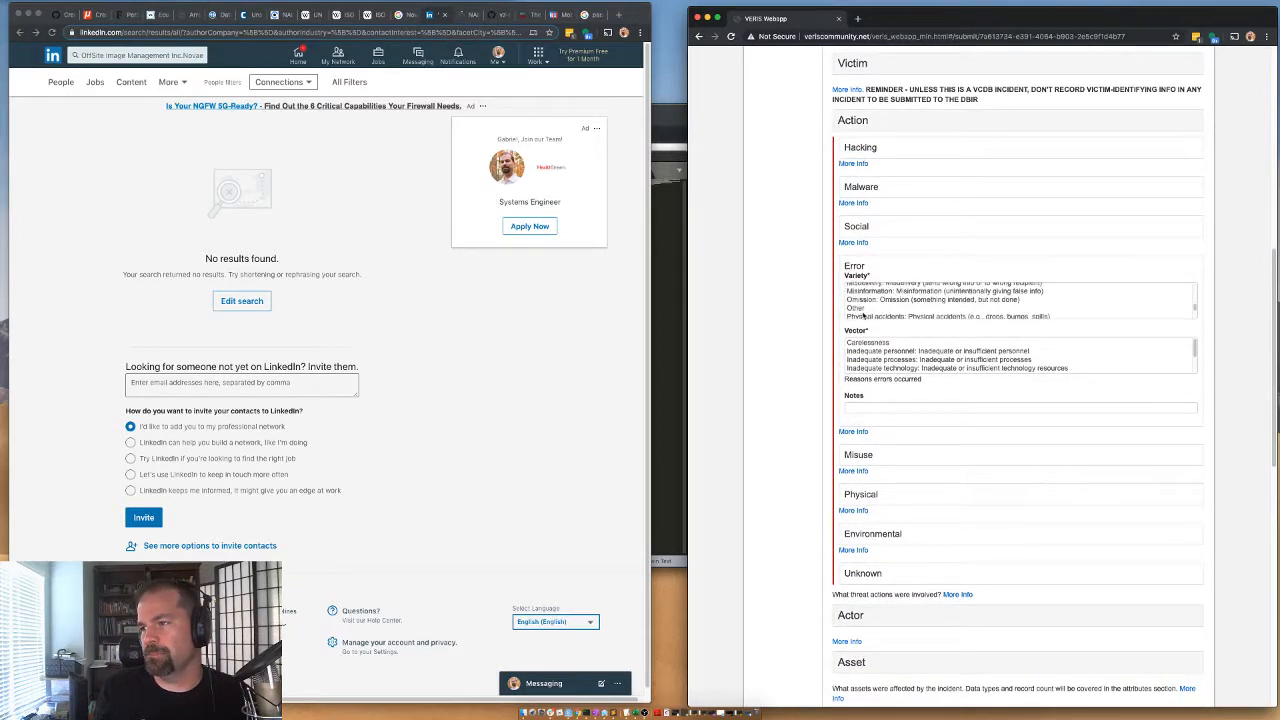
scroll(851, 314, down, 3)
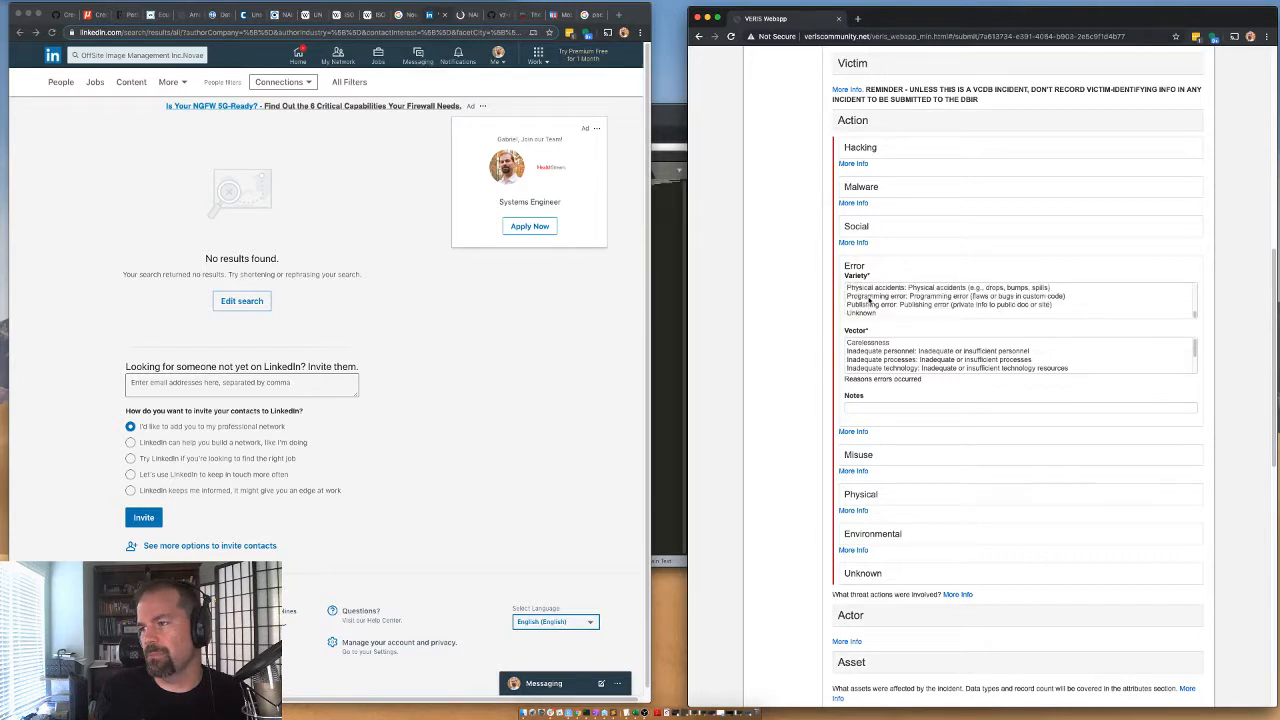
scroll(868, 298, up, 3)
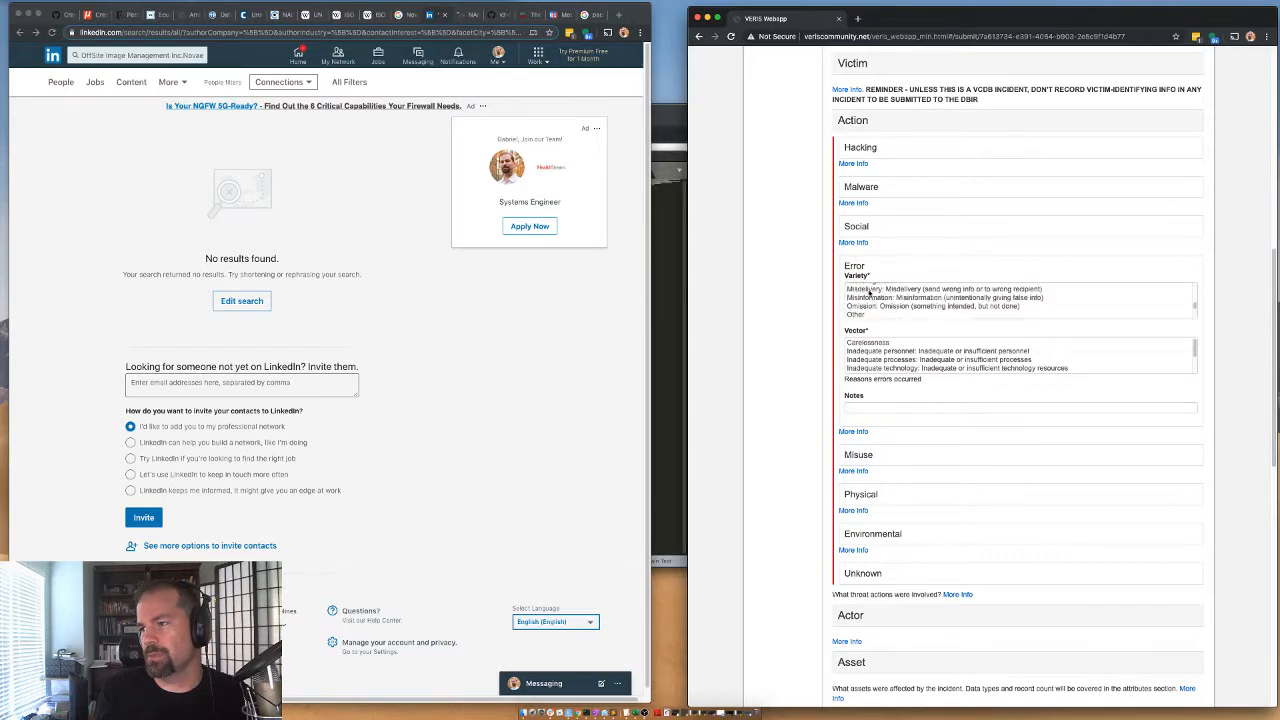
scroll(867, 291, up, 1)
click(868, 297)
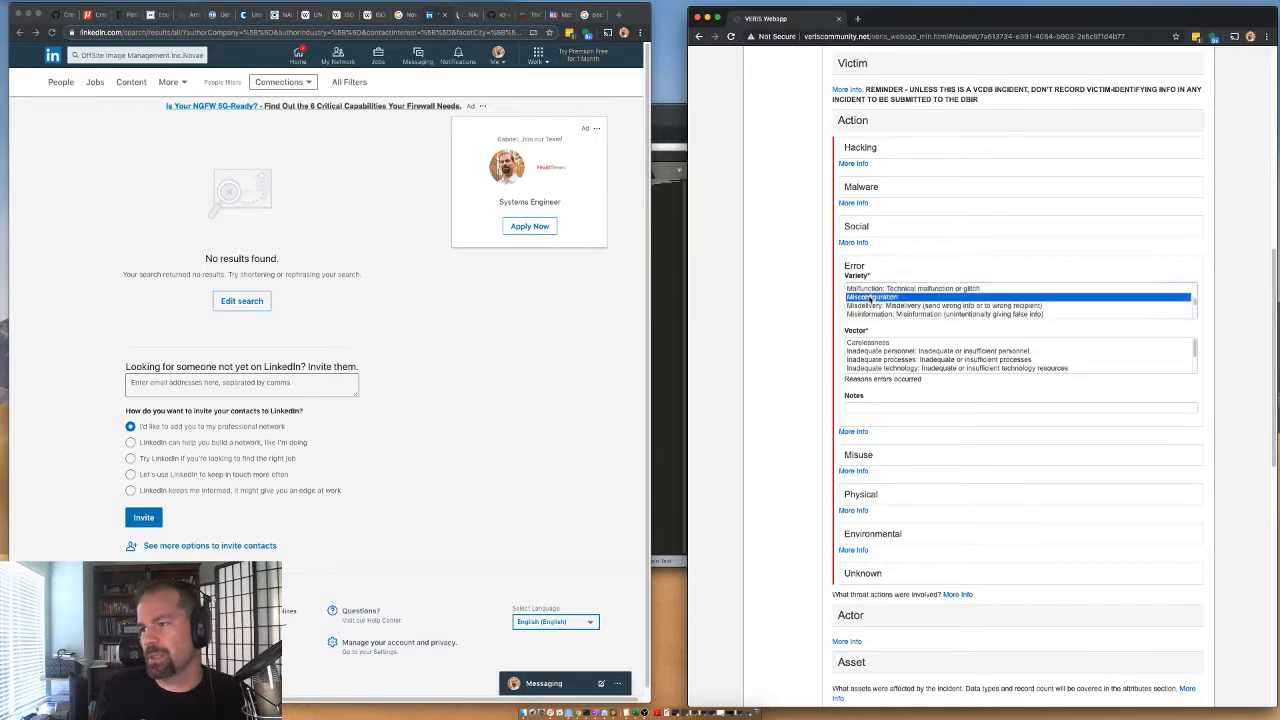
Set the error's vector to Unknown and collapse the Action section.
scroll(866, 350, down, 1)
scroll(868, 349, down, 2)
click(868, 369)
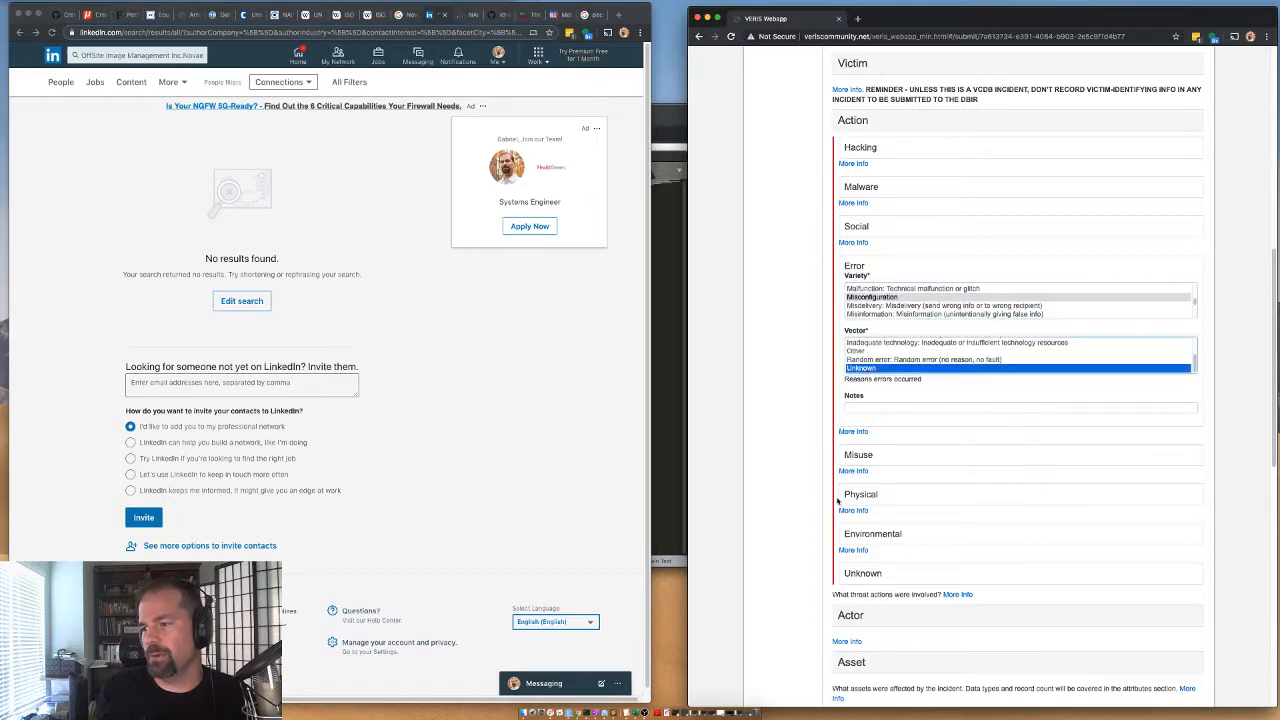
click(868, 128)
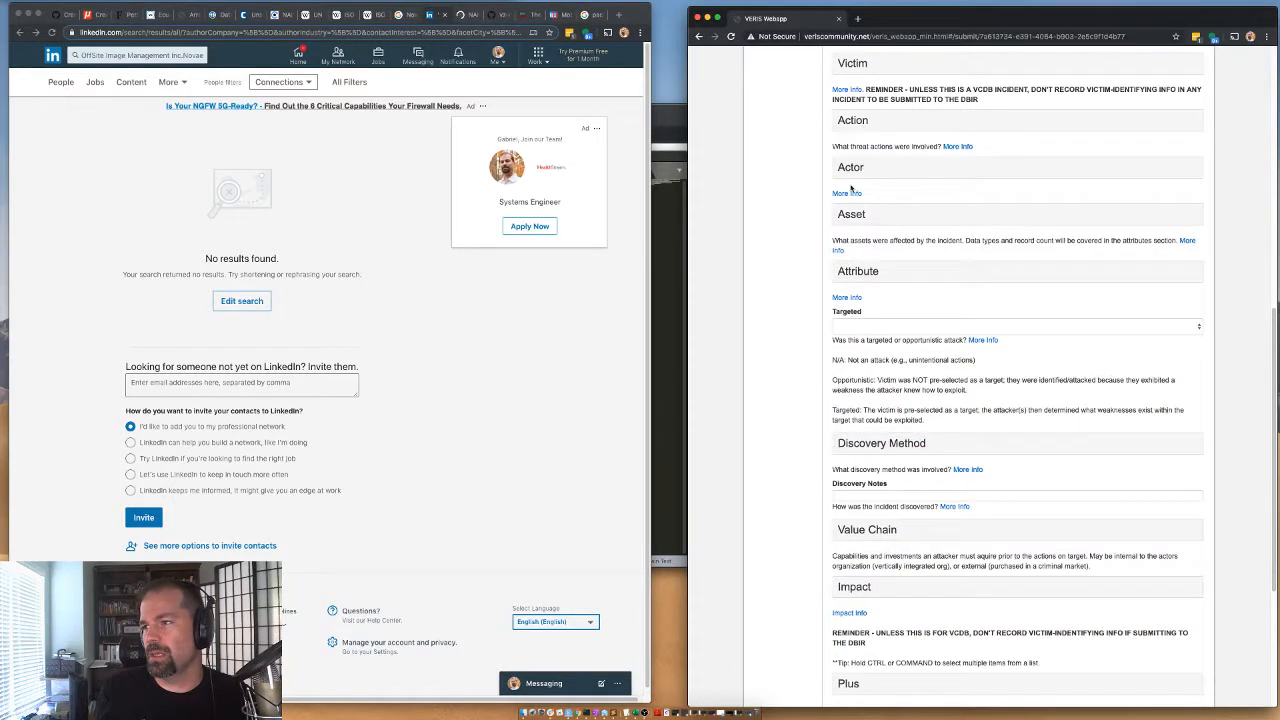
Record an internal actor with variety System admin and motive NA: Not Applicable (unintentional action).
click(851, 172)
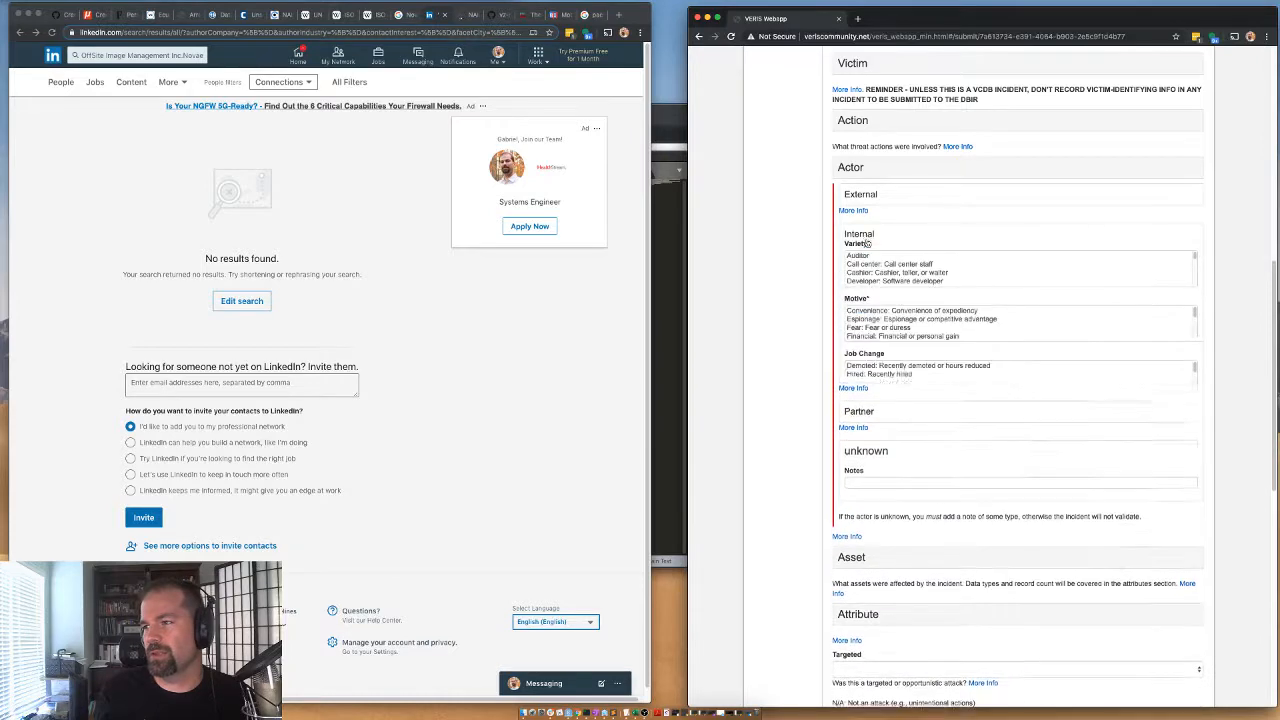
scroll(868, 268, down, 5)
click(868, 272)
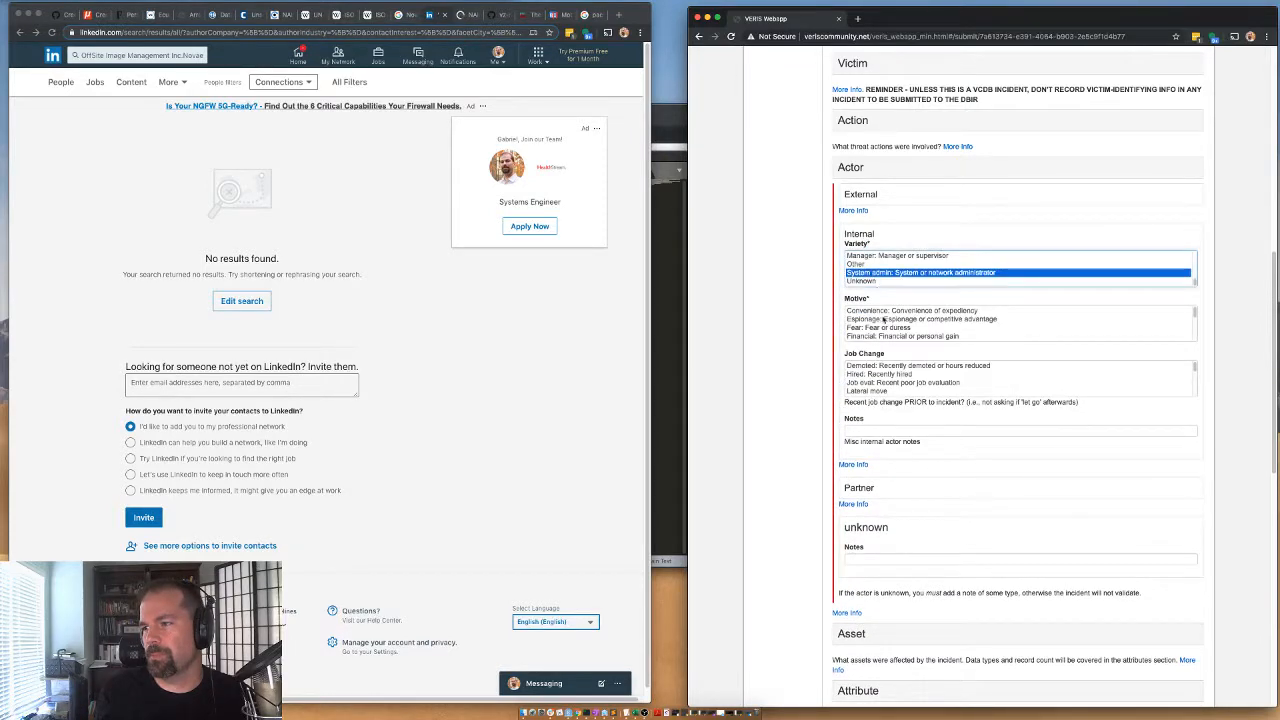
scroll(855, 318, down, 5)
click(862, 311)
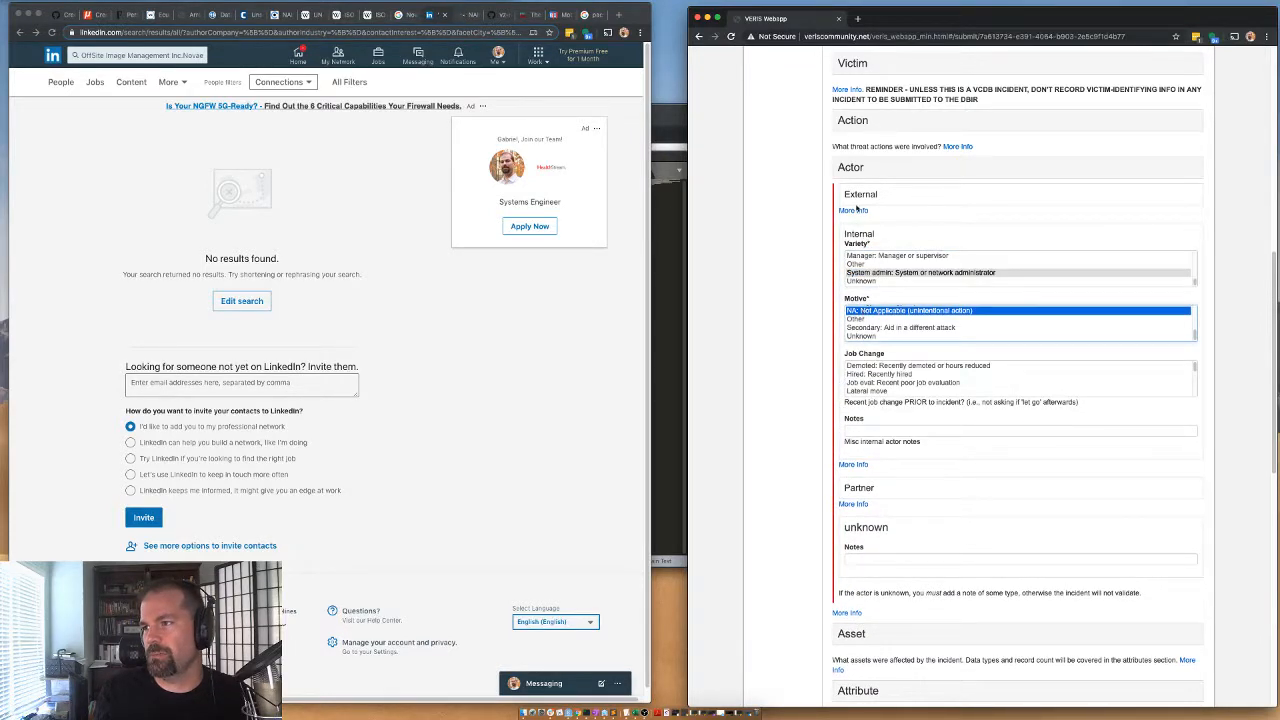
click(854, 167)
Record the affected asset with total amount 1, variety S - Database, amount 1 and the note "elastic search".
click(852, 214)
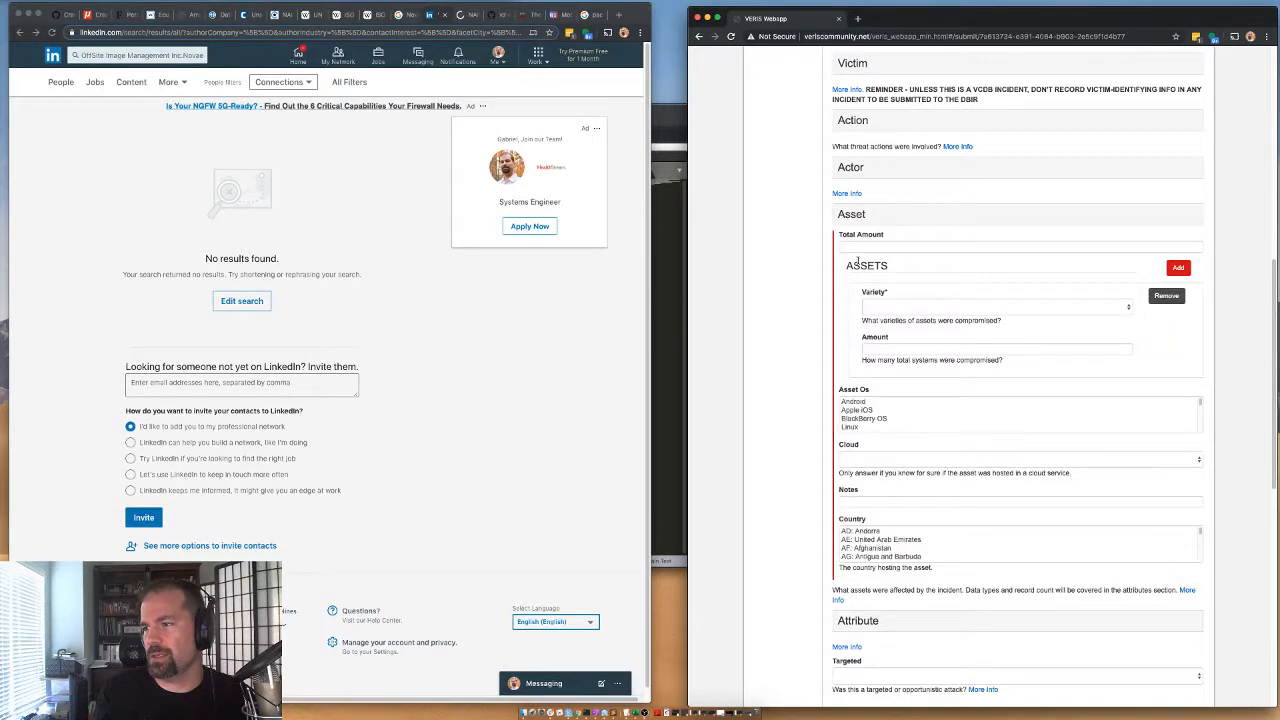
click(854, 247)
text(1)
click(880, 309)
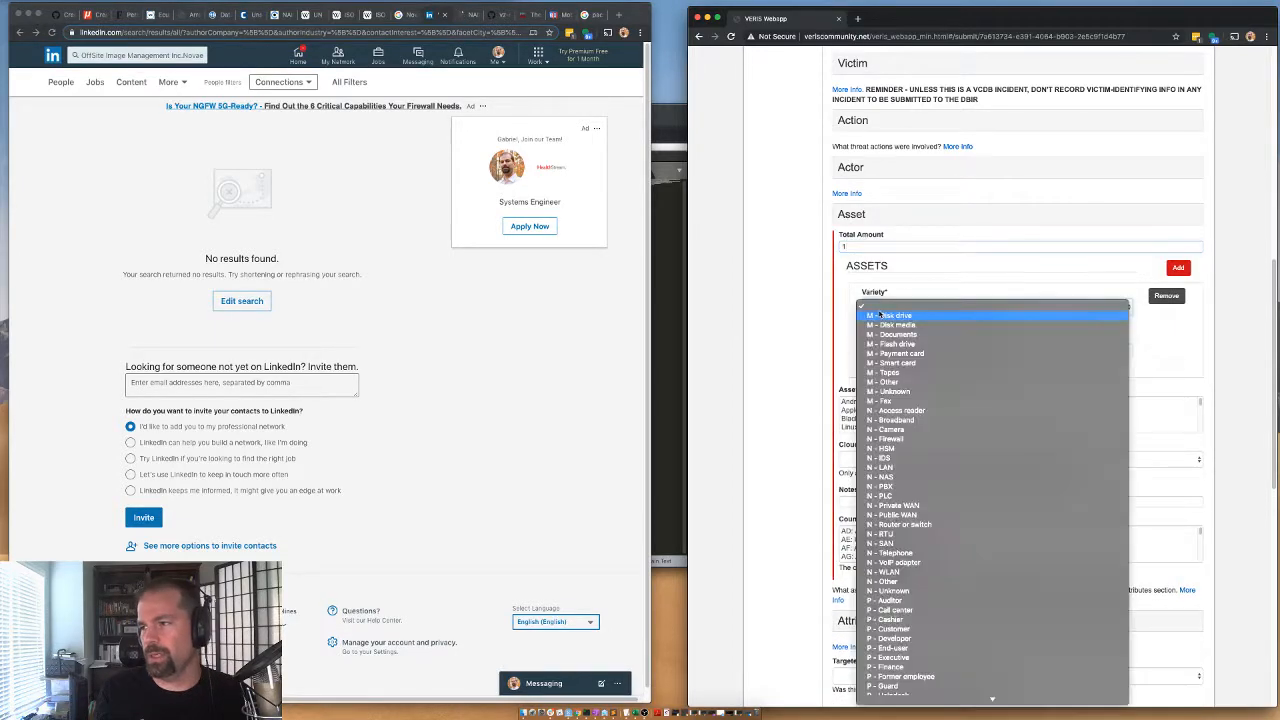
scroll(880, 405, down, 10)
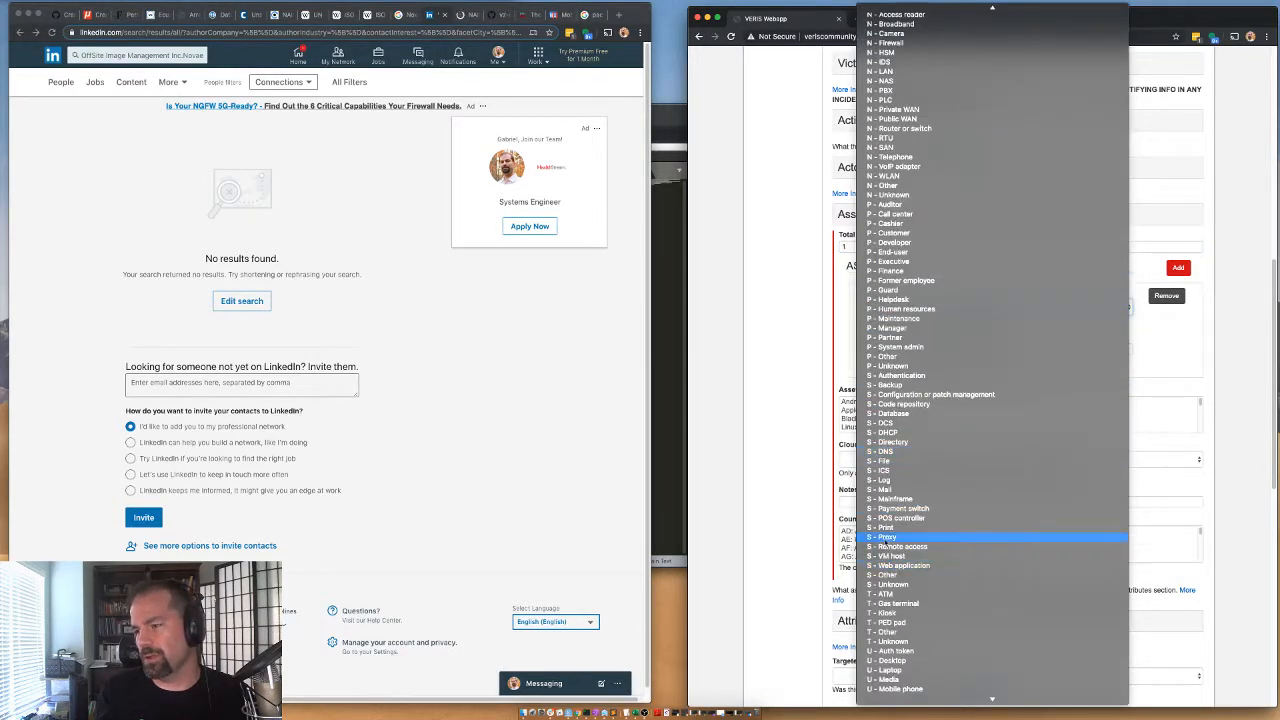
click(882, 413)
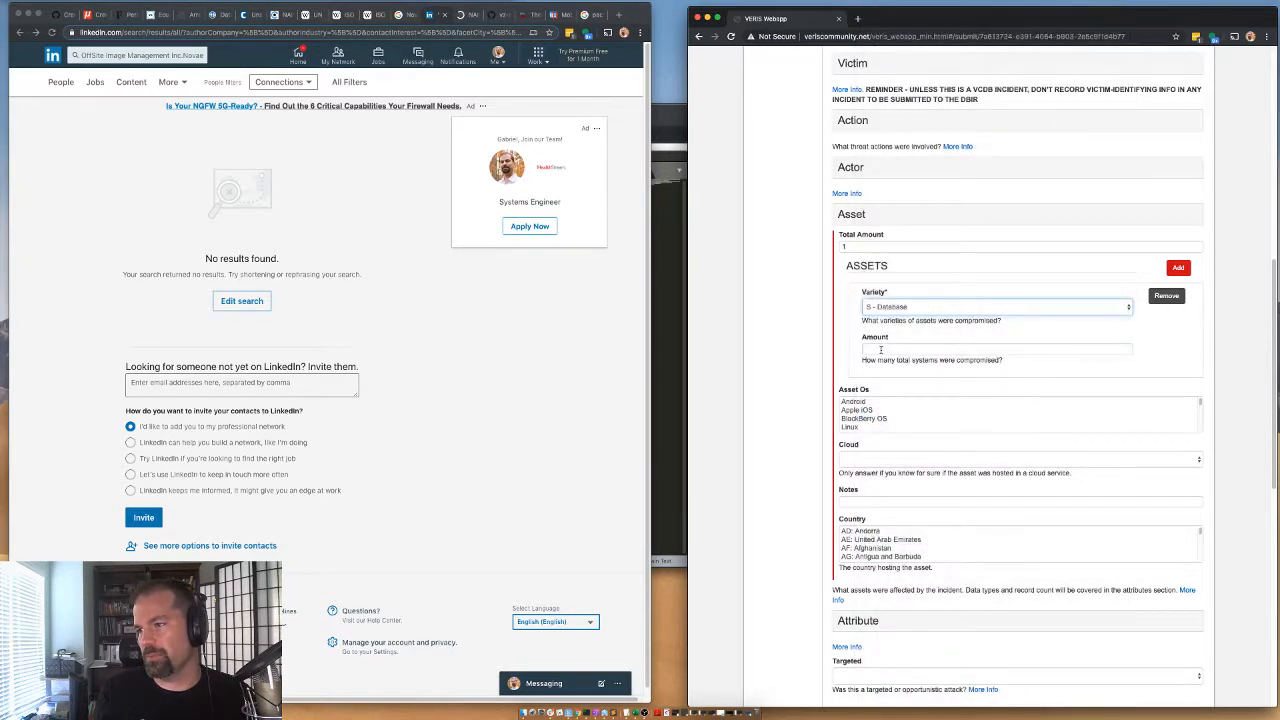
click(880, 349)
text(1)
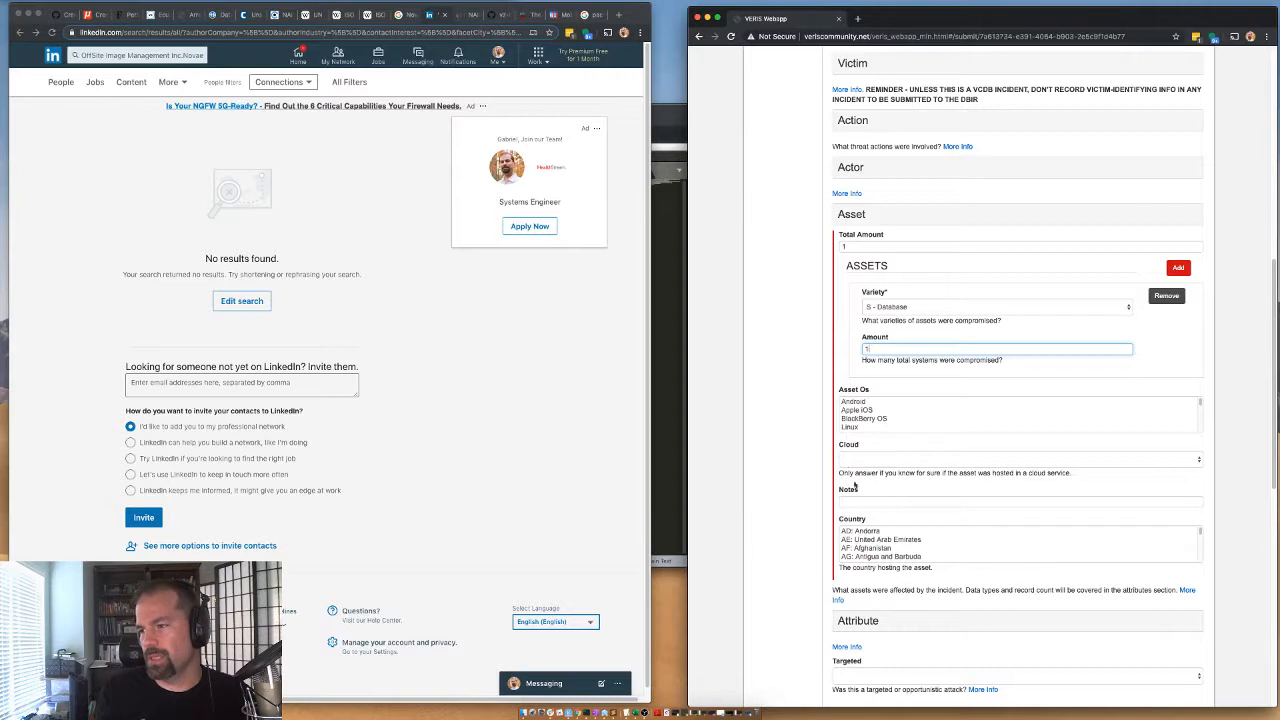
click(850, 501)
text(elastic search)
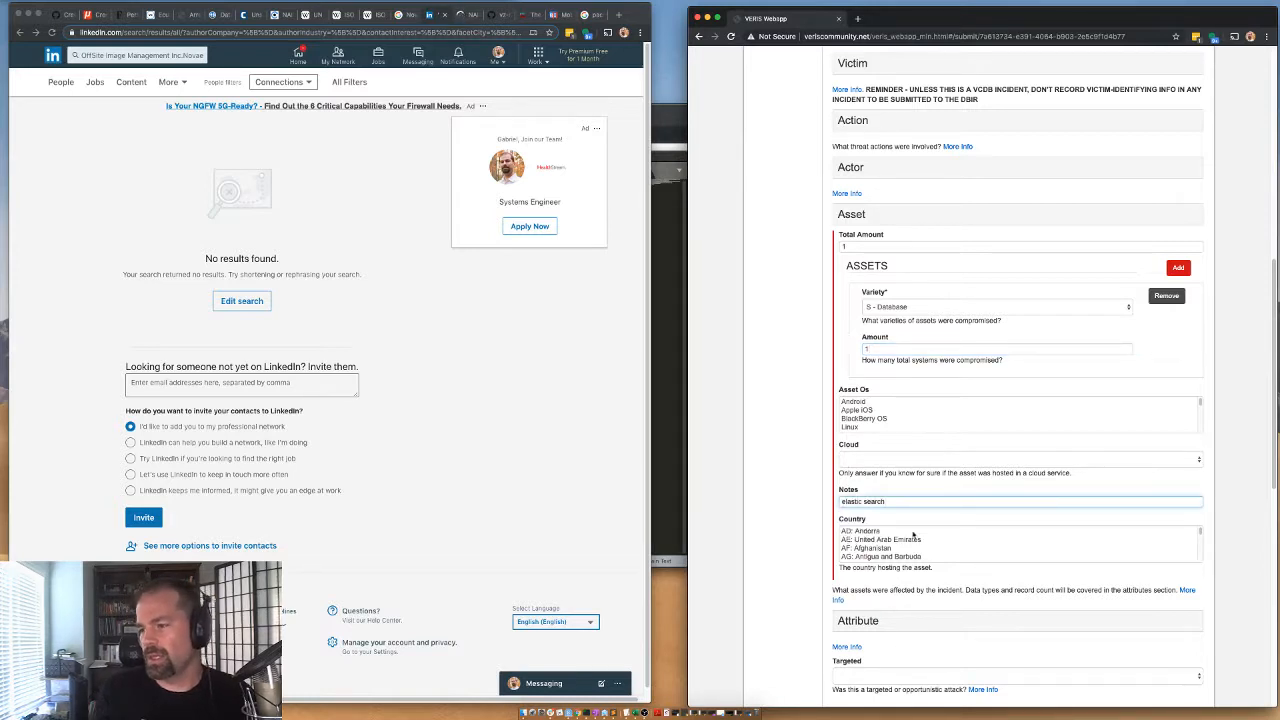
Set the asset's hosting country to US: United States of America and collapse the Asset section.
click(862, 548)
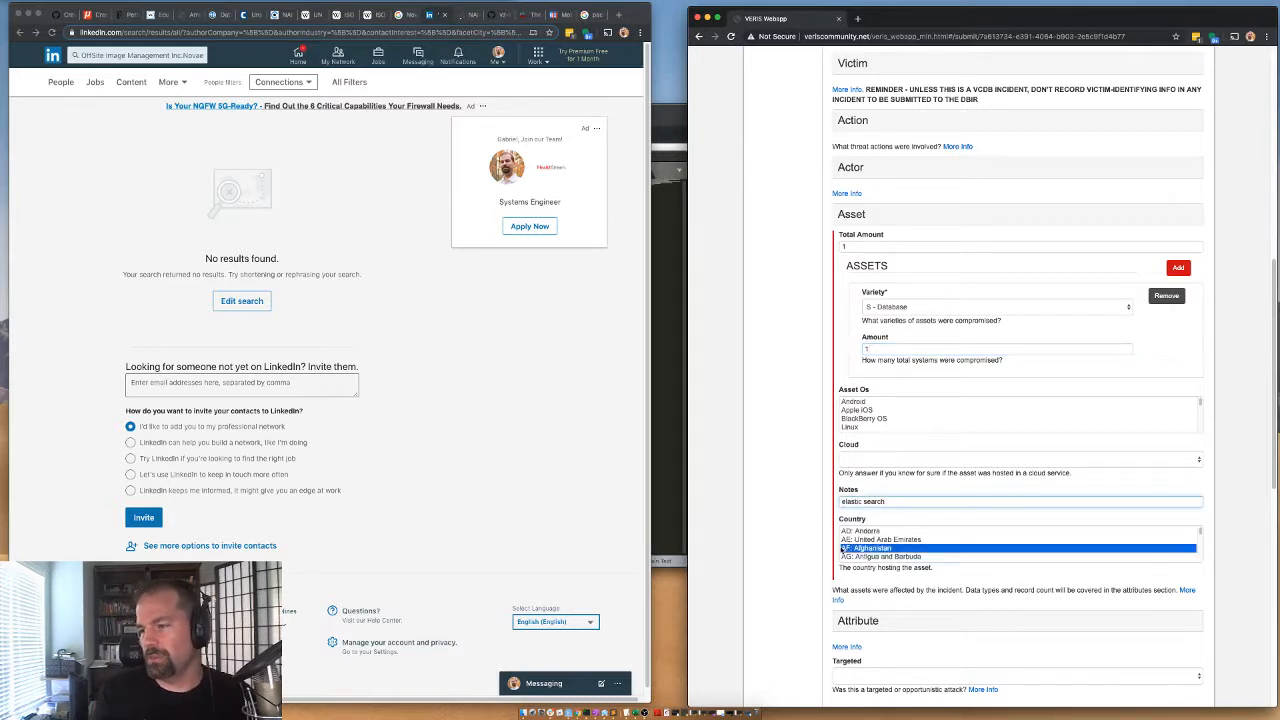
key(u)
key(u)
key(u)
key(u)
key(u)
key(u)
key(u)
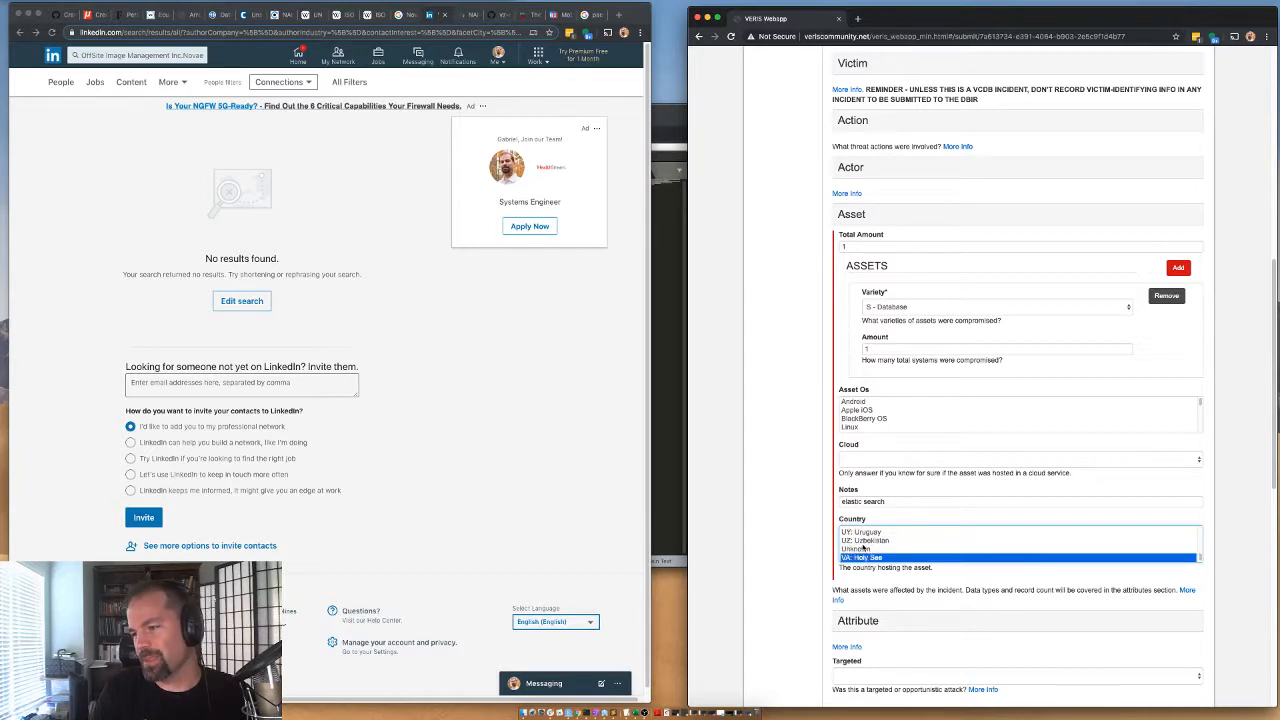
key(Up)
key(Up)
key(Up)
key(Up)
key(Down)
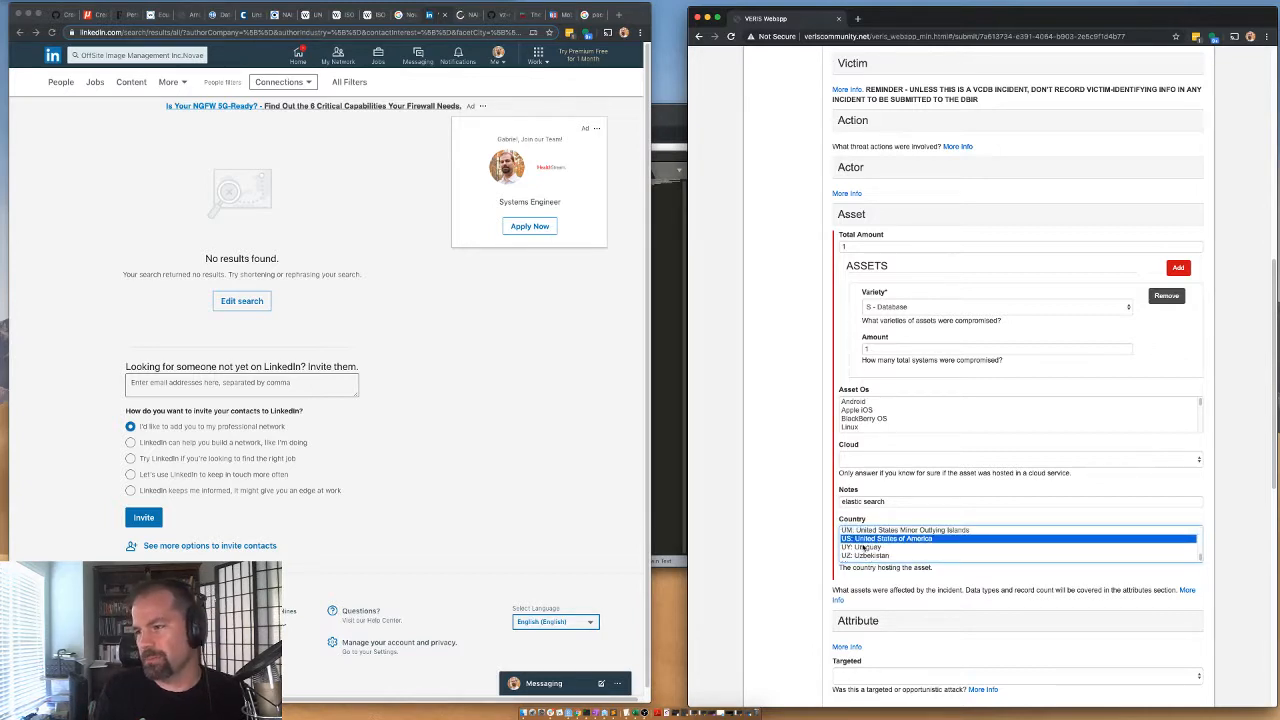
click(773, 531)
click(851, 215)
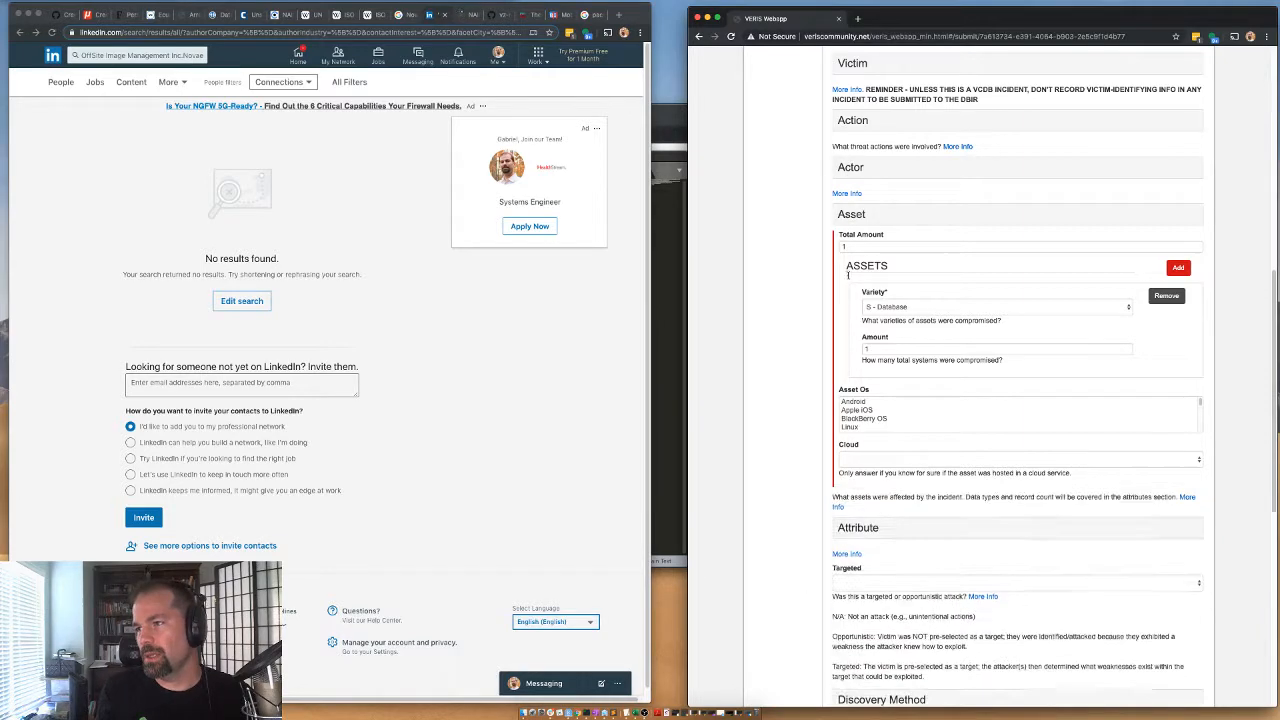
Set the confidentiality attribute's data disclosure to Yes (confirmed) and the data total to 20800000 records.
click(855, 274)
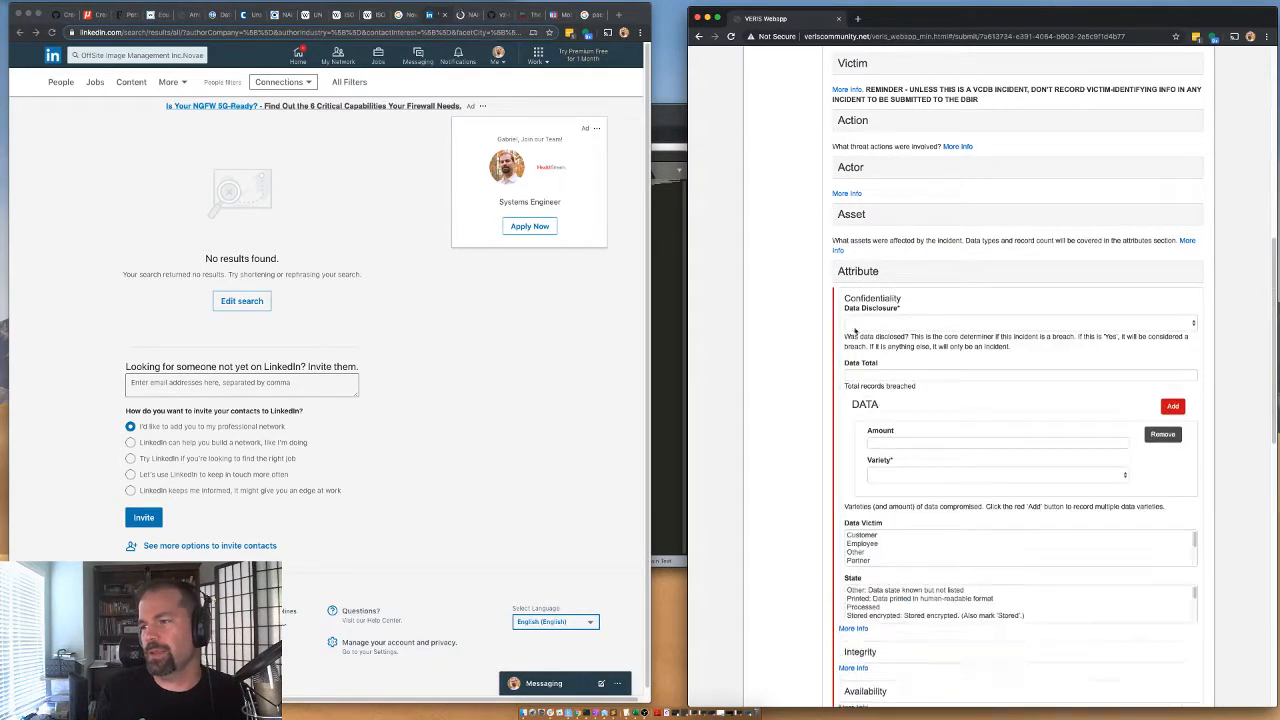
click(856, 323)
click(866, 360)
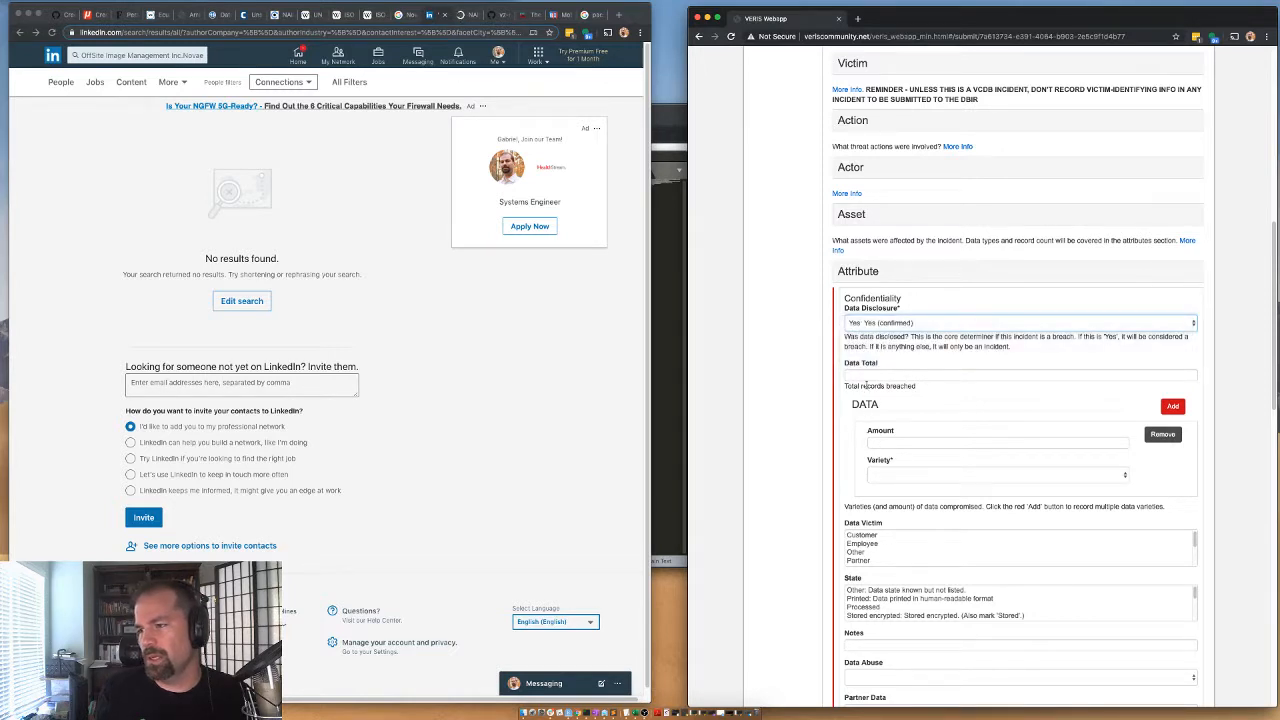
click(866, 376)
text(20800000)
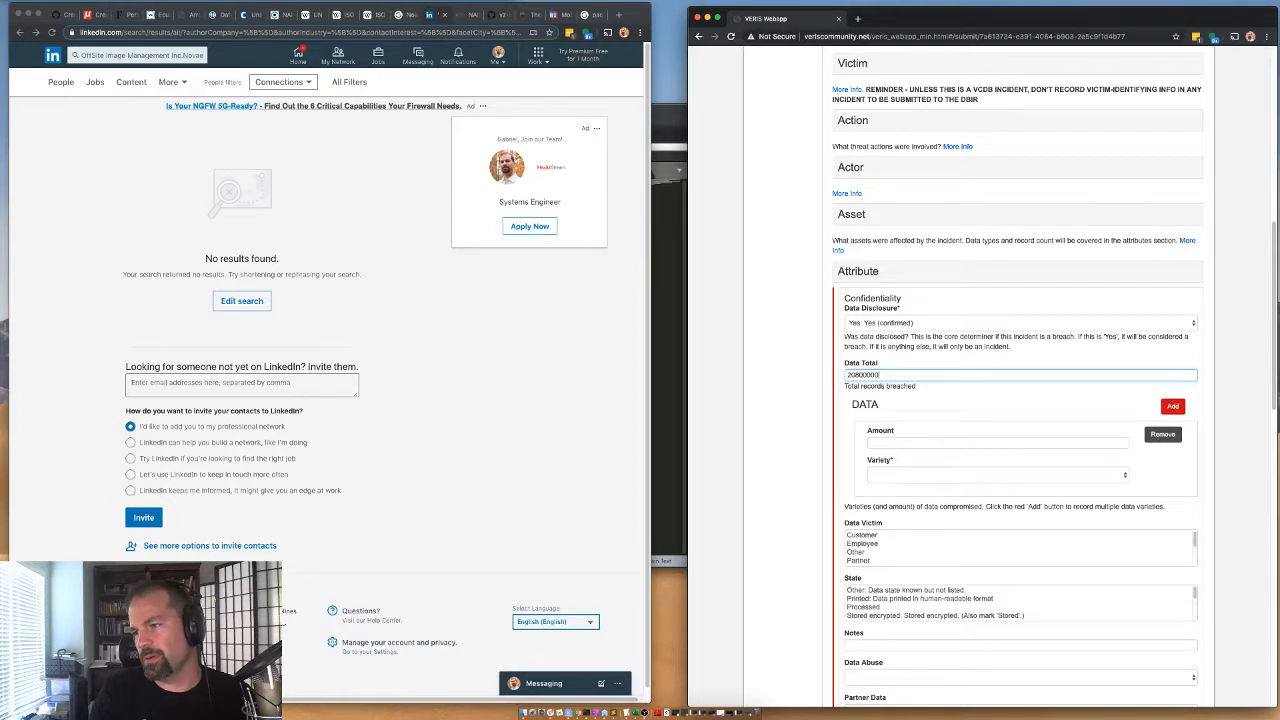
Copy the data total 20800000 into the first data entry's amount and set its variety to Personal.
key(super+a)
key(super+c)
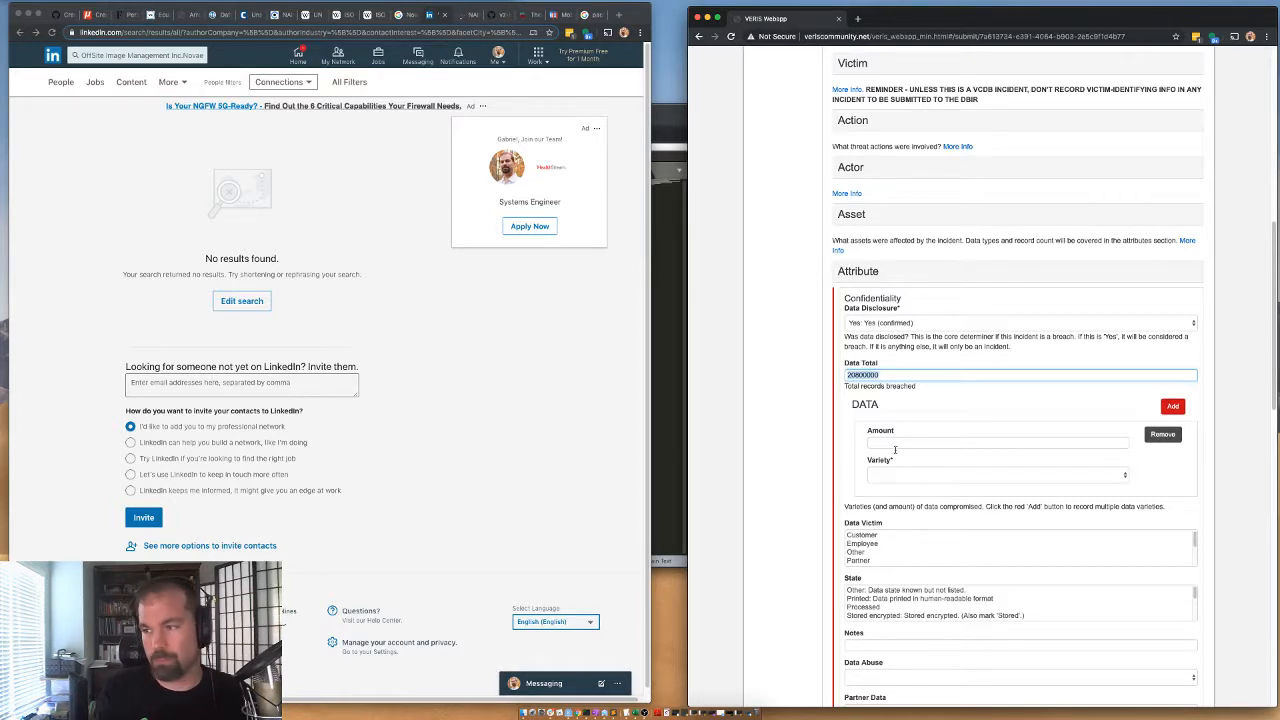
click(890, 441)
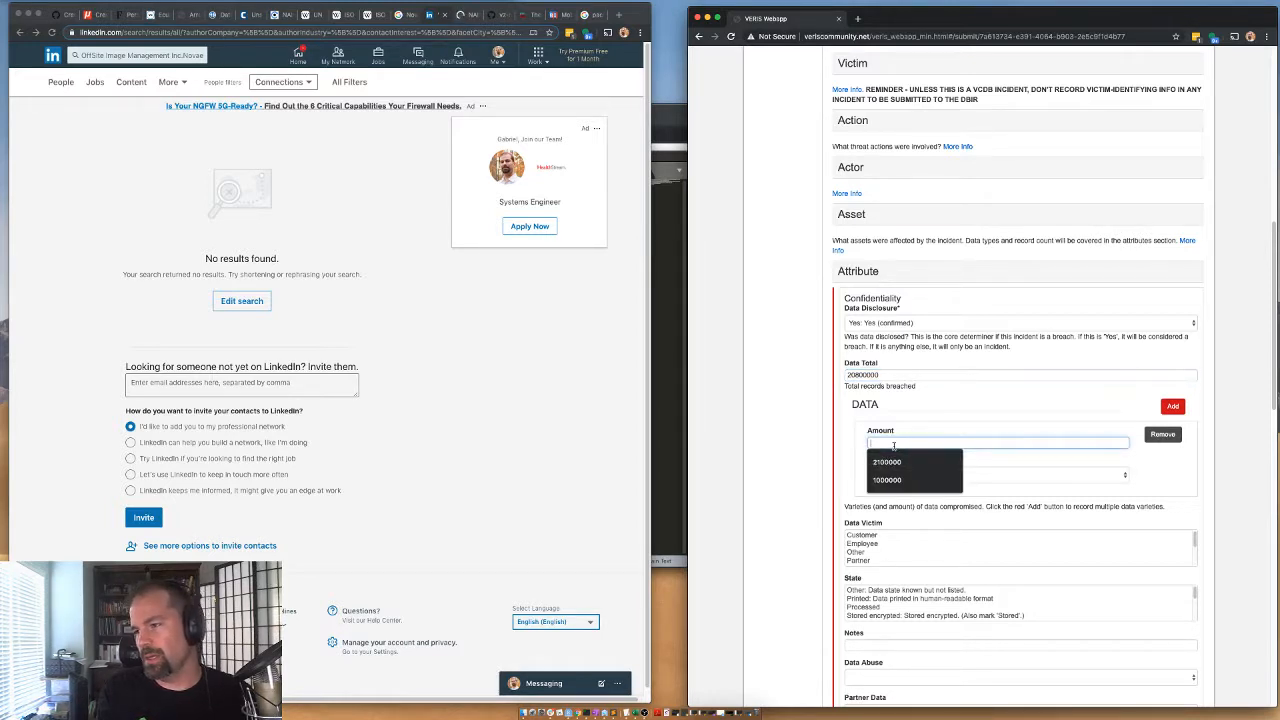
key(super+v)
click(900, 474)
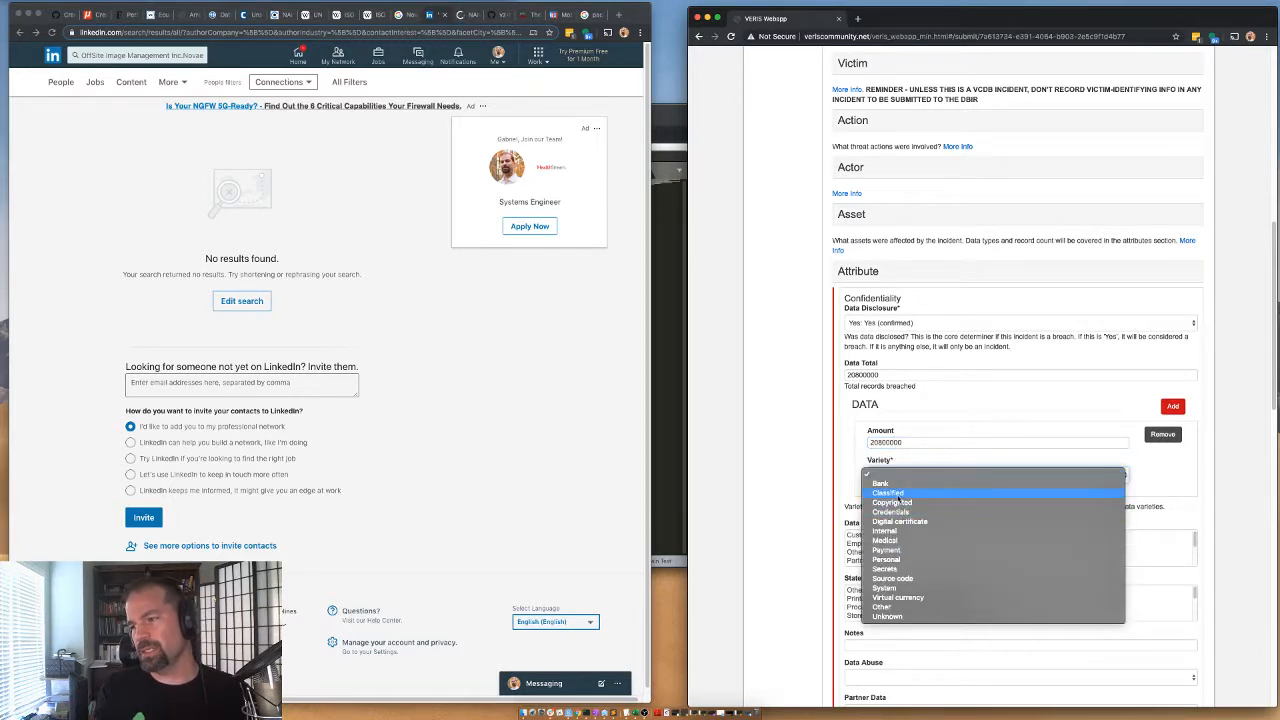
click(890, 559)
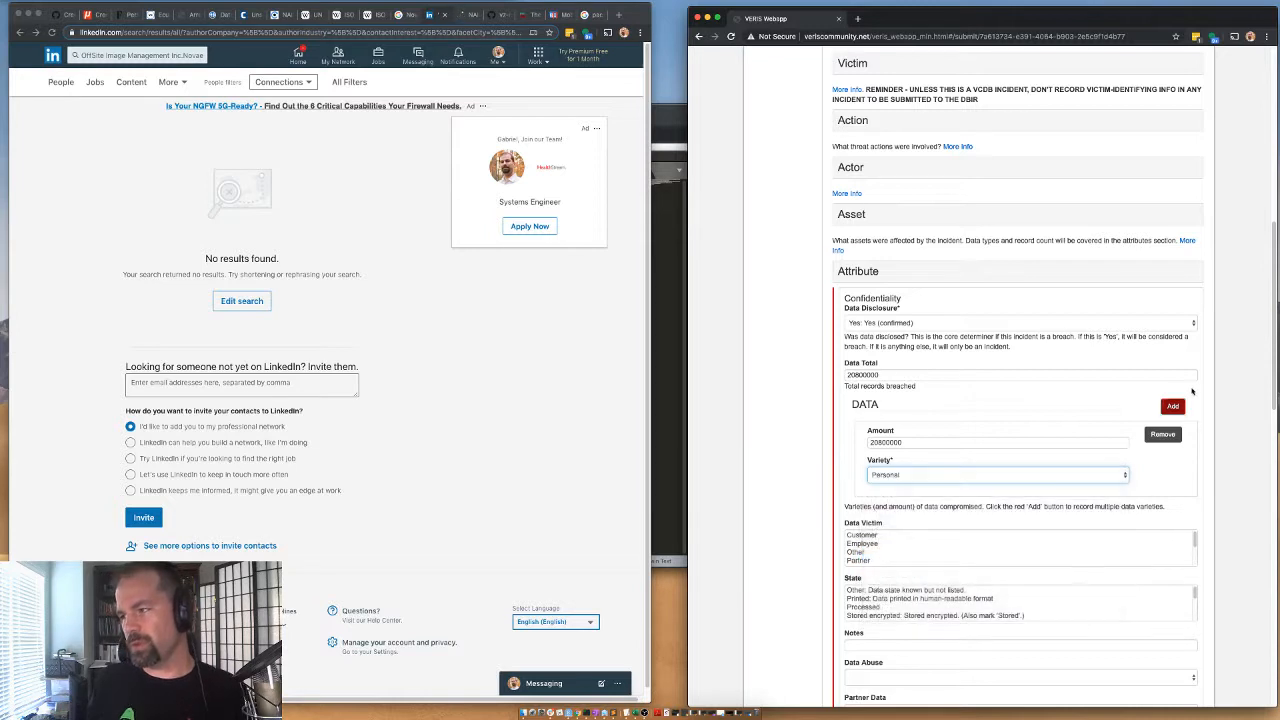
Add a second data entry to the confidentiality attribute and set its variety to Bank.
click(1173, 406)
click(893, 553)
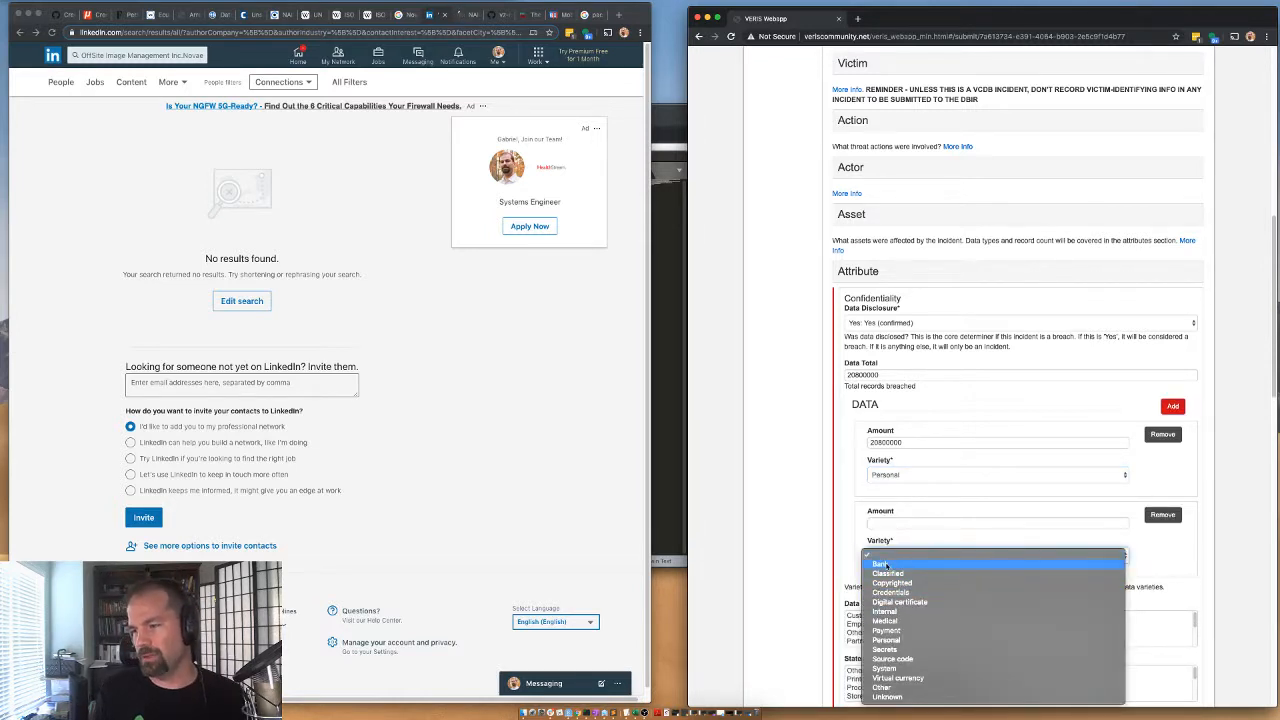
click(885, 565)
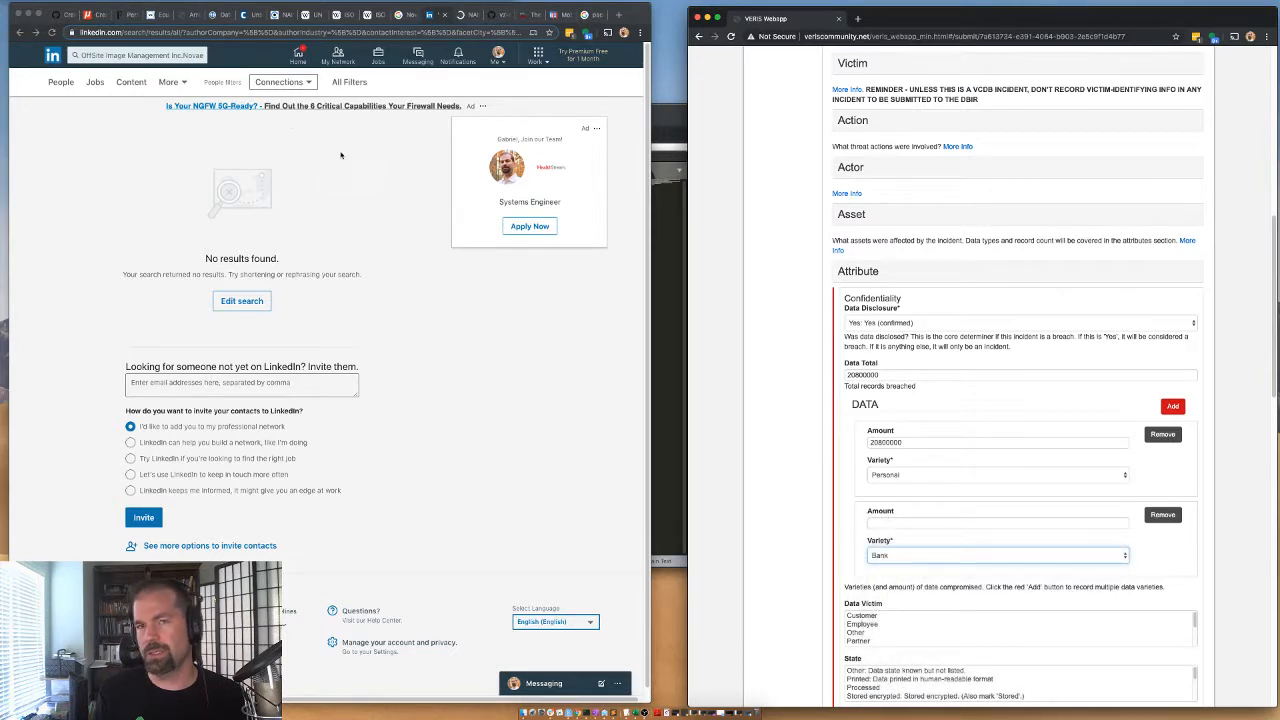
Check the Verdict article's database contents and search the Forbes article for "bank" to examine which bank account data was exposed.
click(160, 14)
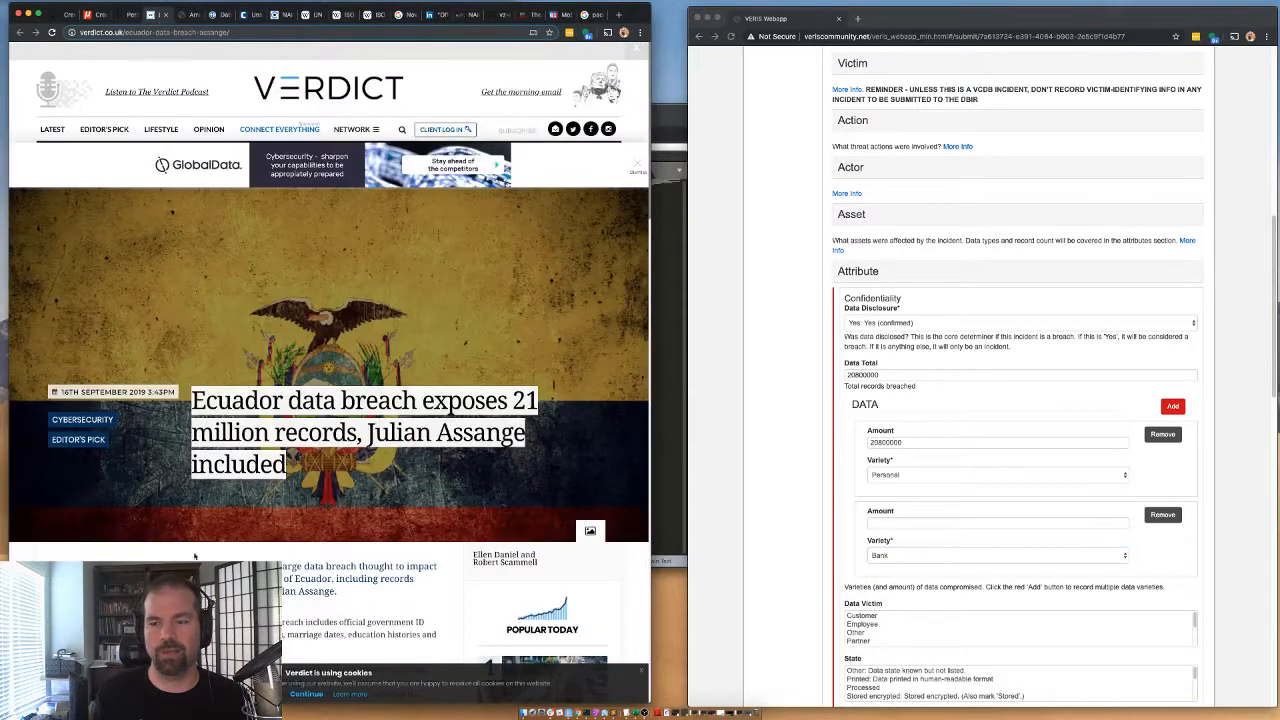
scroll(234, 410, down, 10)
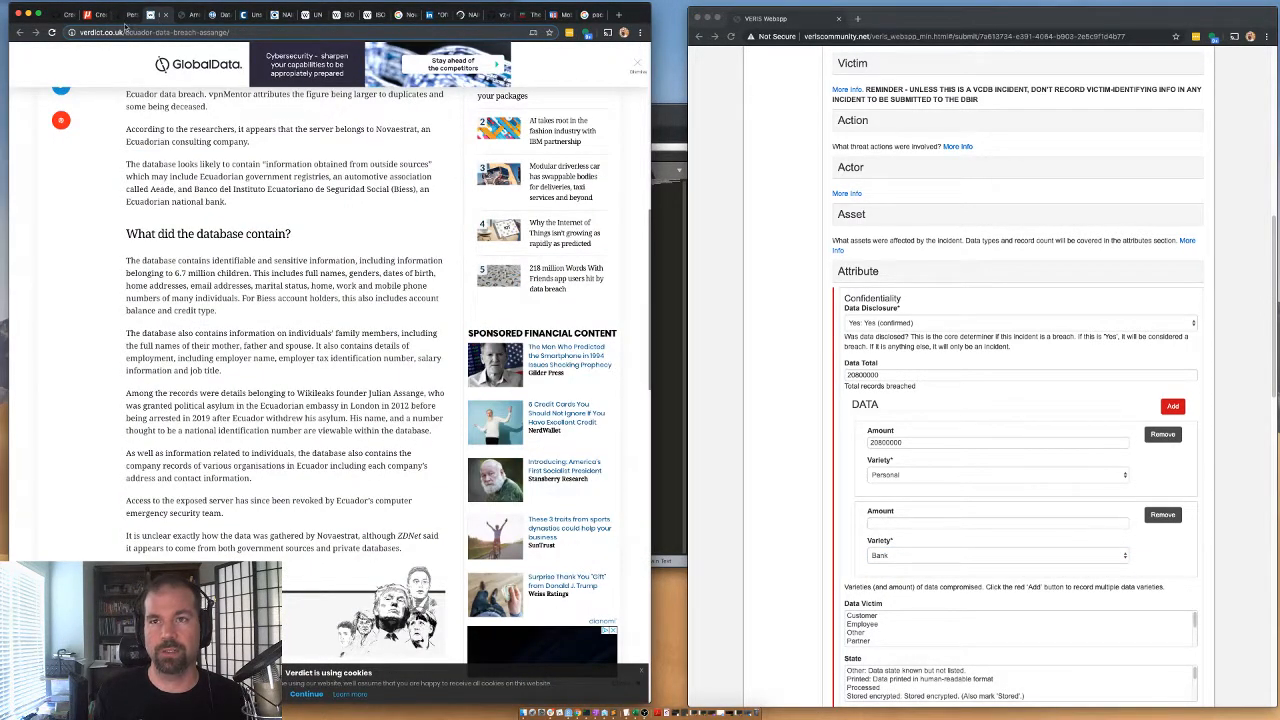
click(127, 14)
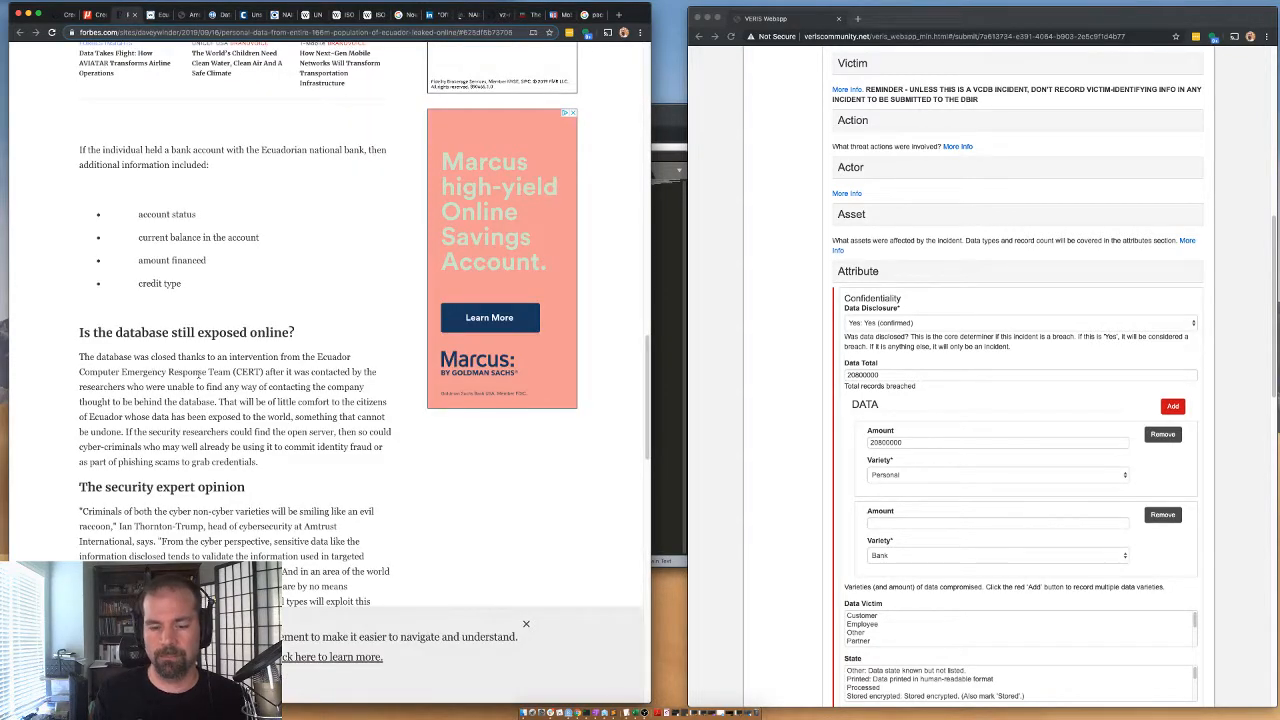
key(ctrl+f)
text(bank)
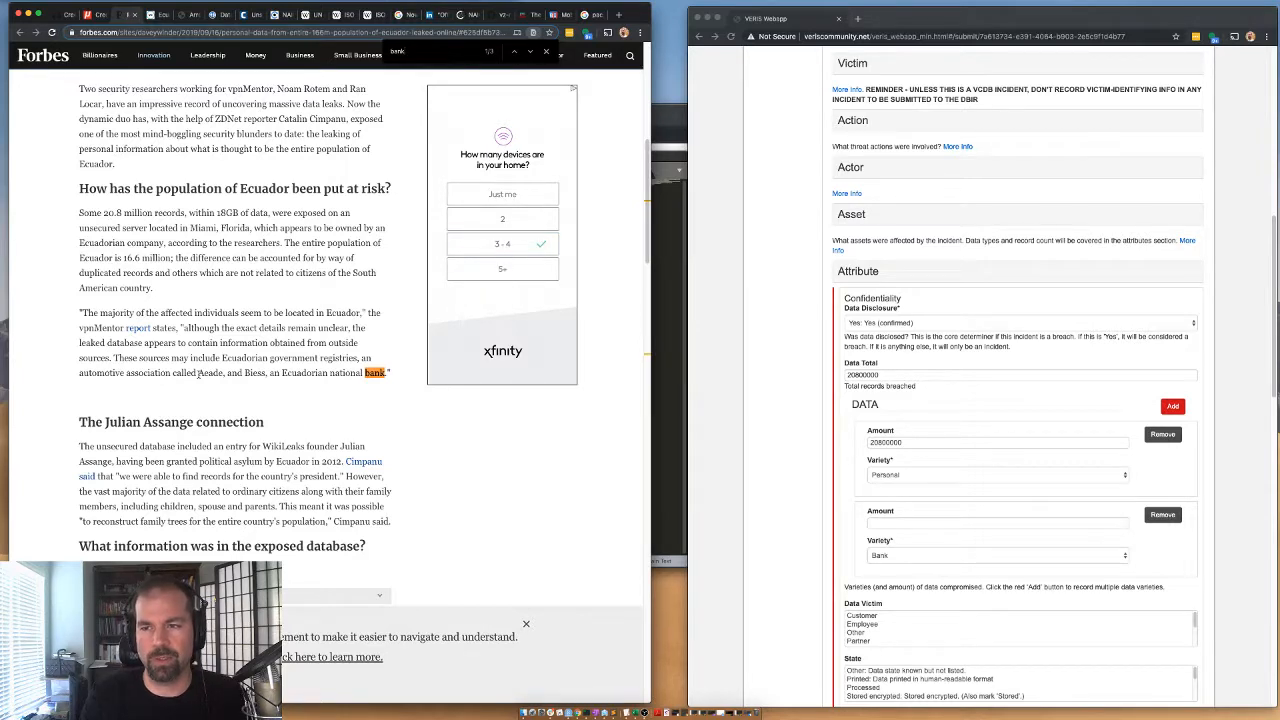
key(Return)
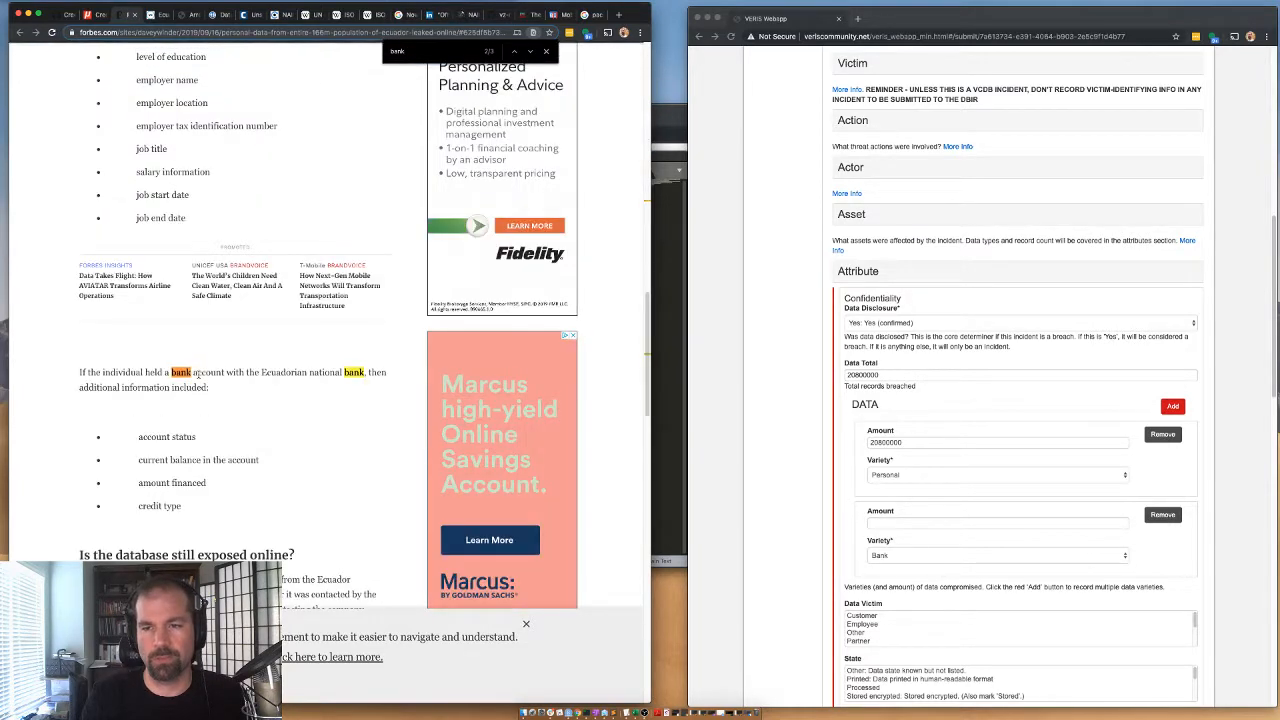
key(Return)
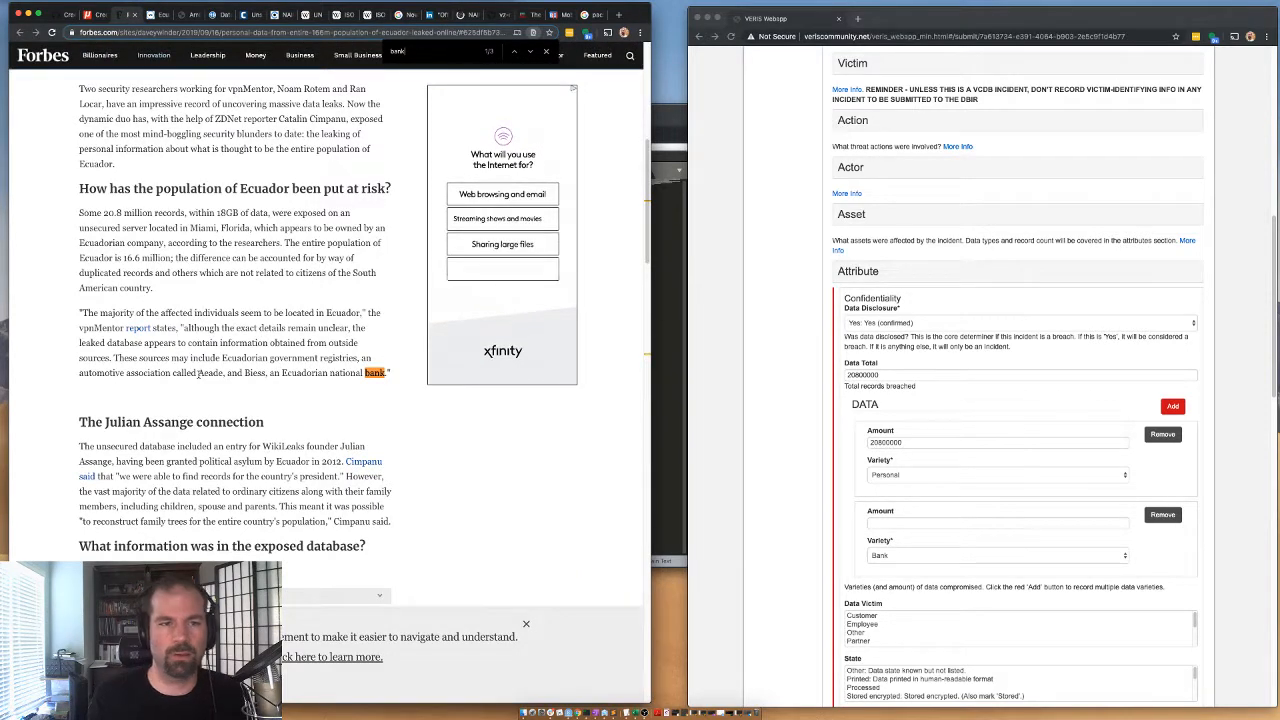
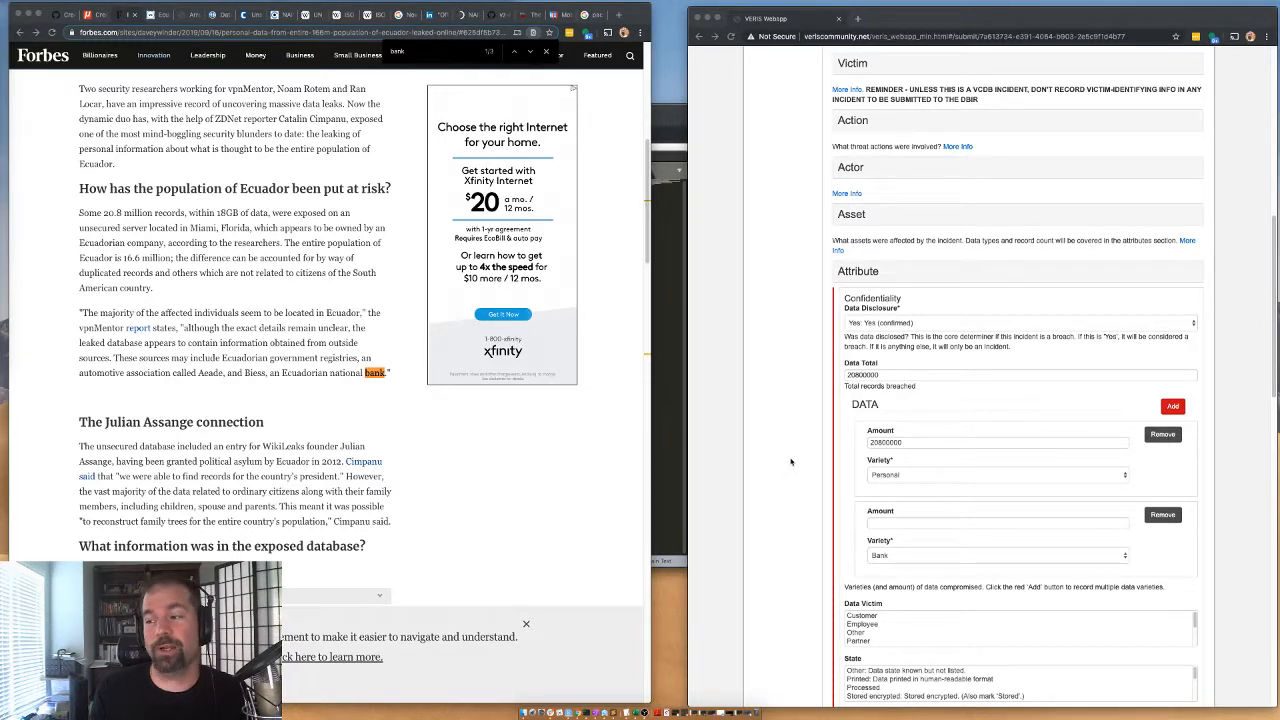
Set the confidentiality attribute's data victim to Other and its data state to Stored unencrypted.
scroll(790, 462, down, 2)
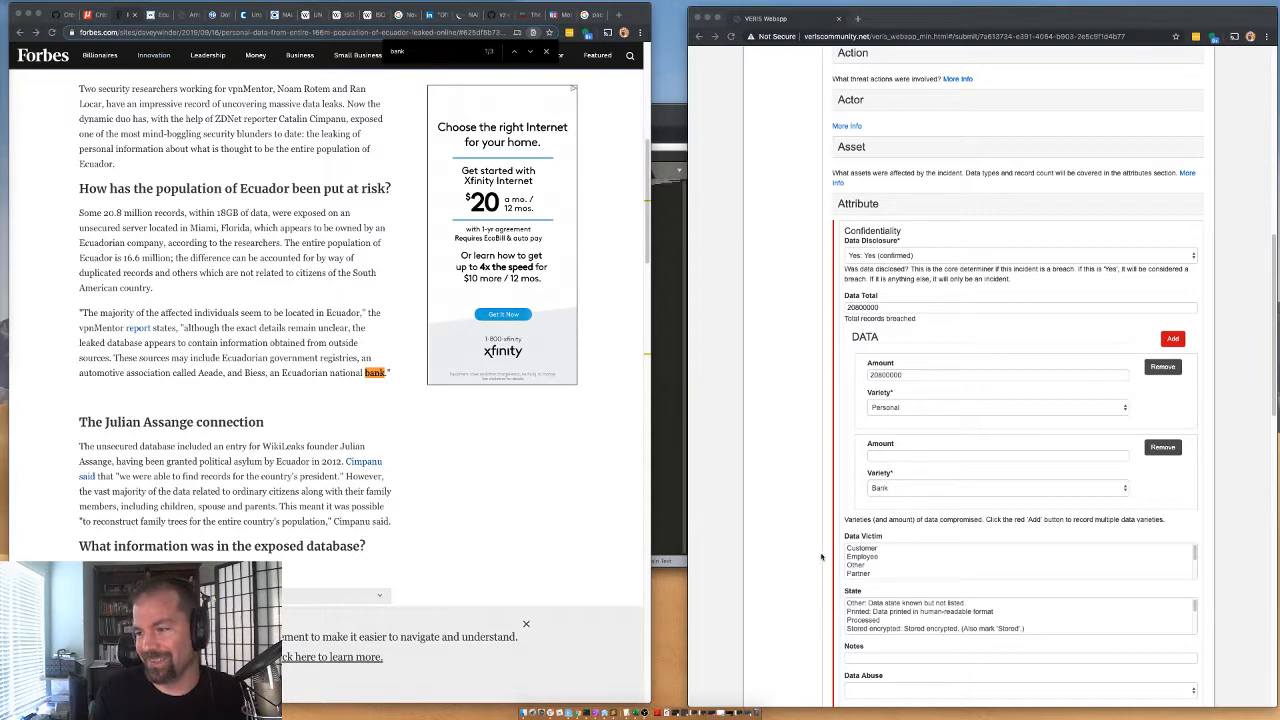
scroll(864, 560, down, 3)
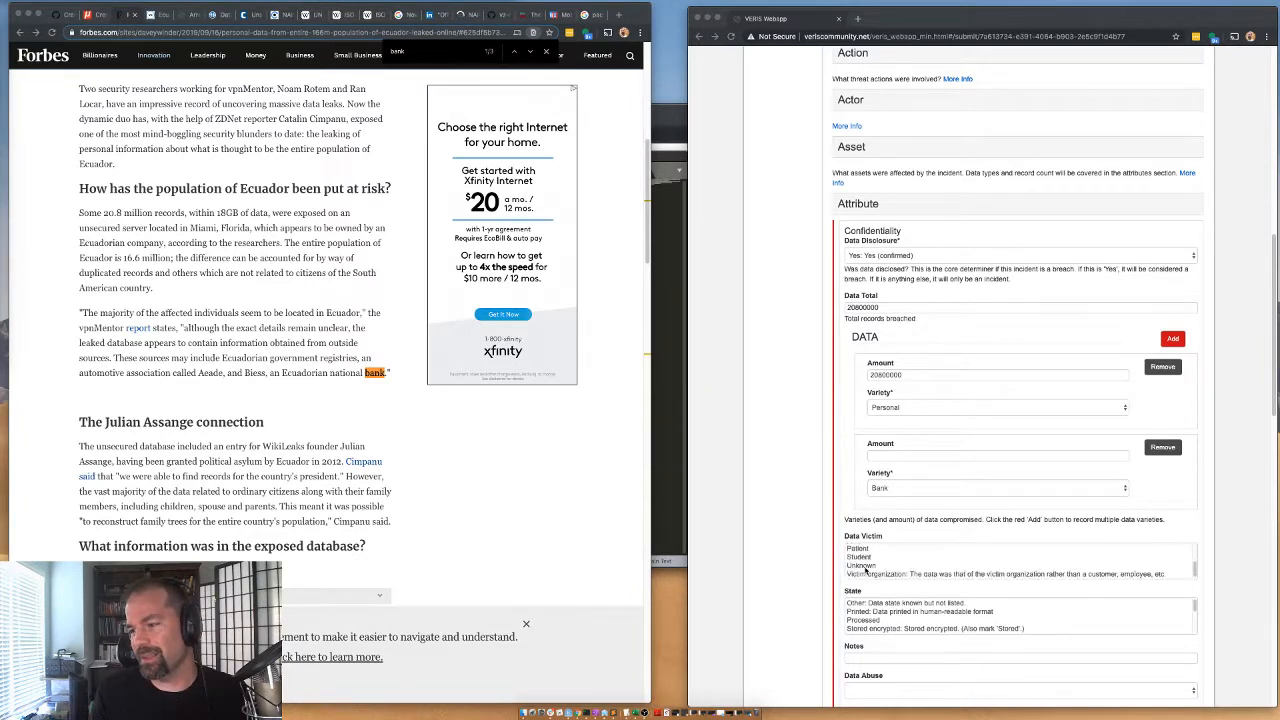
scroll(868, 565, up, 3)
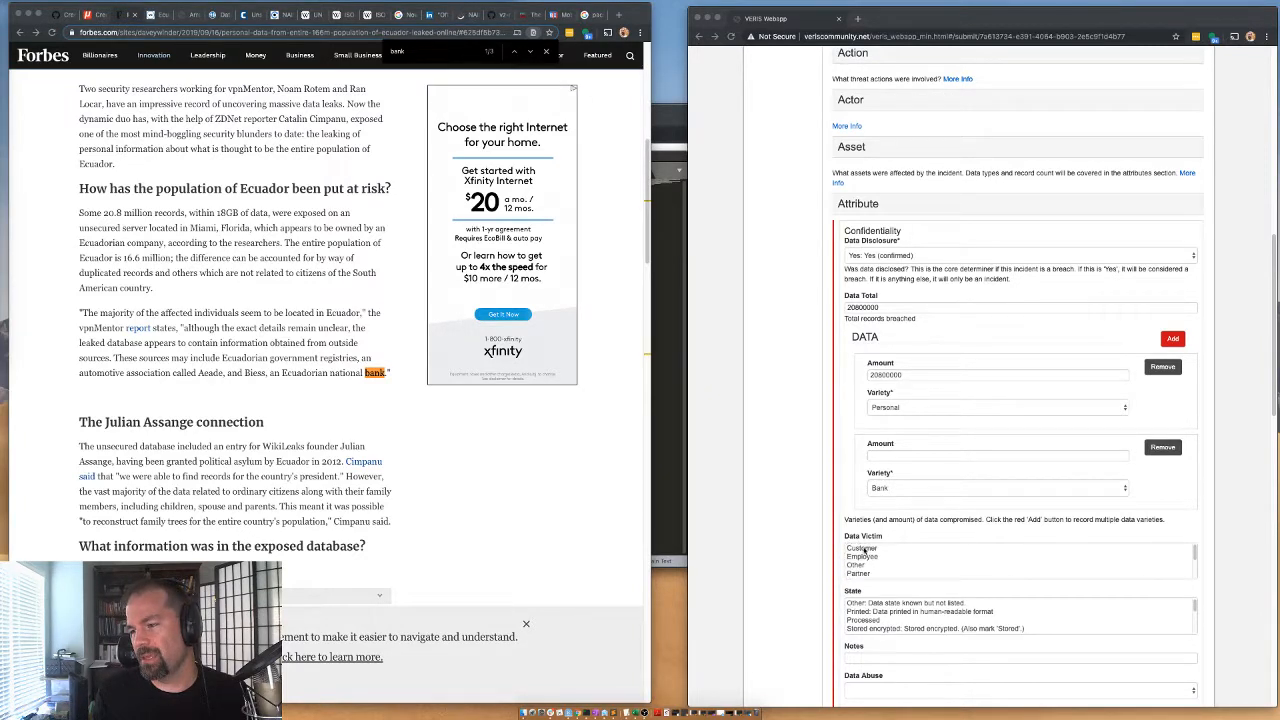
click(870, 563)
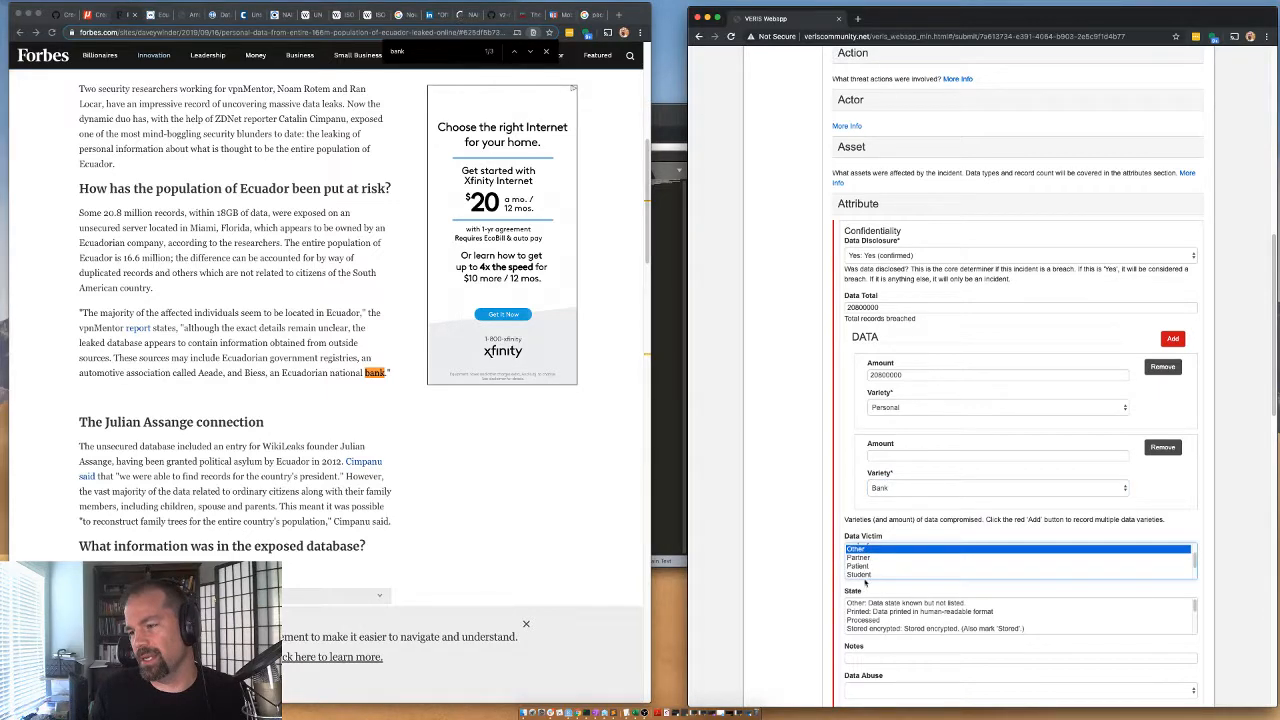
scroll(864, 568, down, 1)
scroll(863, 568, down, 3)
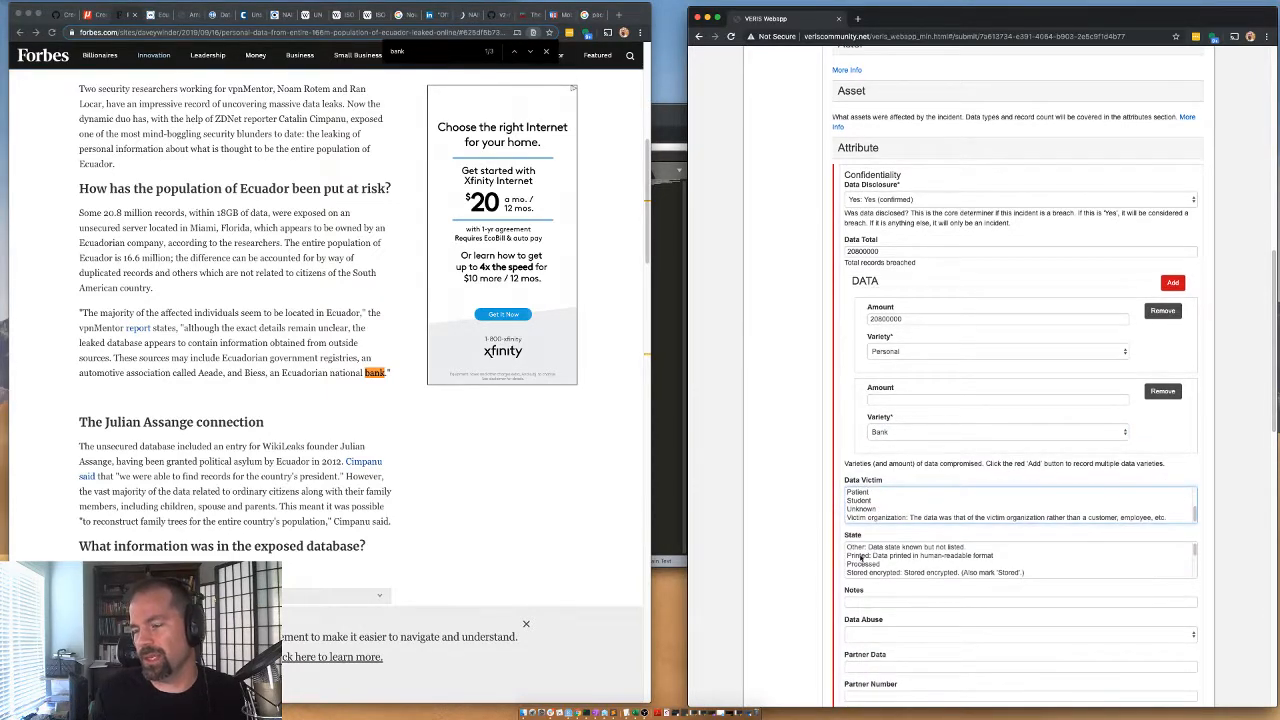
scroll(864, 560, down, 2)
click(869, 531)
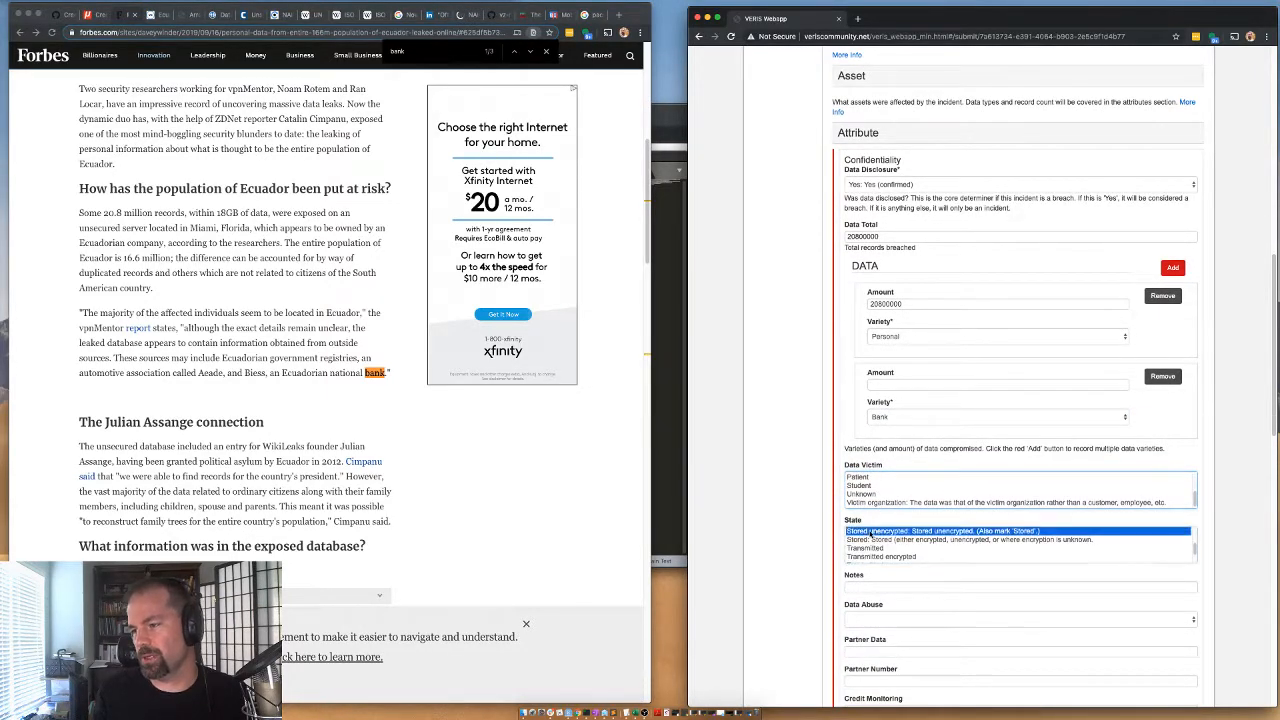
Expand the Asset section to review the recorded asset details, and collapse it again.
scroll(860, 350, up, 2)
click(856, 202)
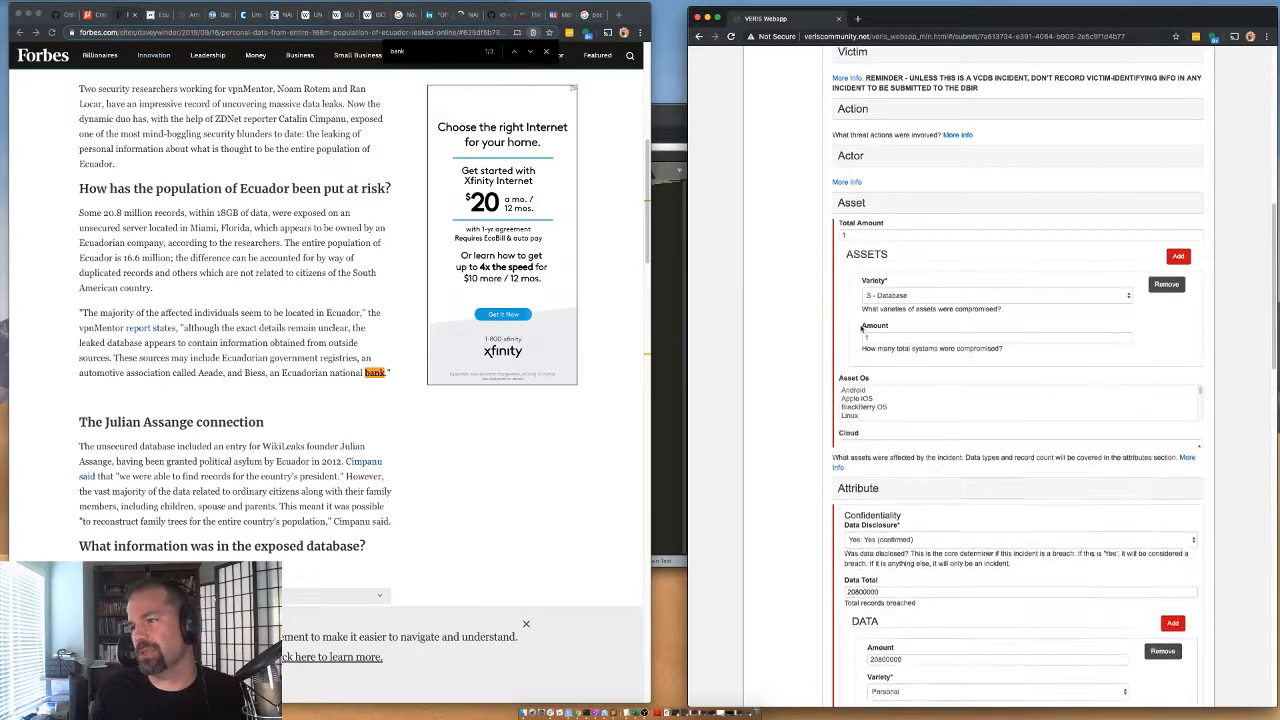
click(848, 206)
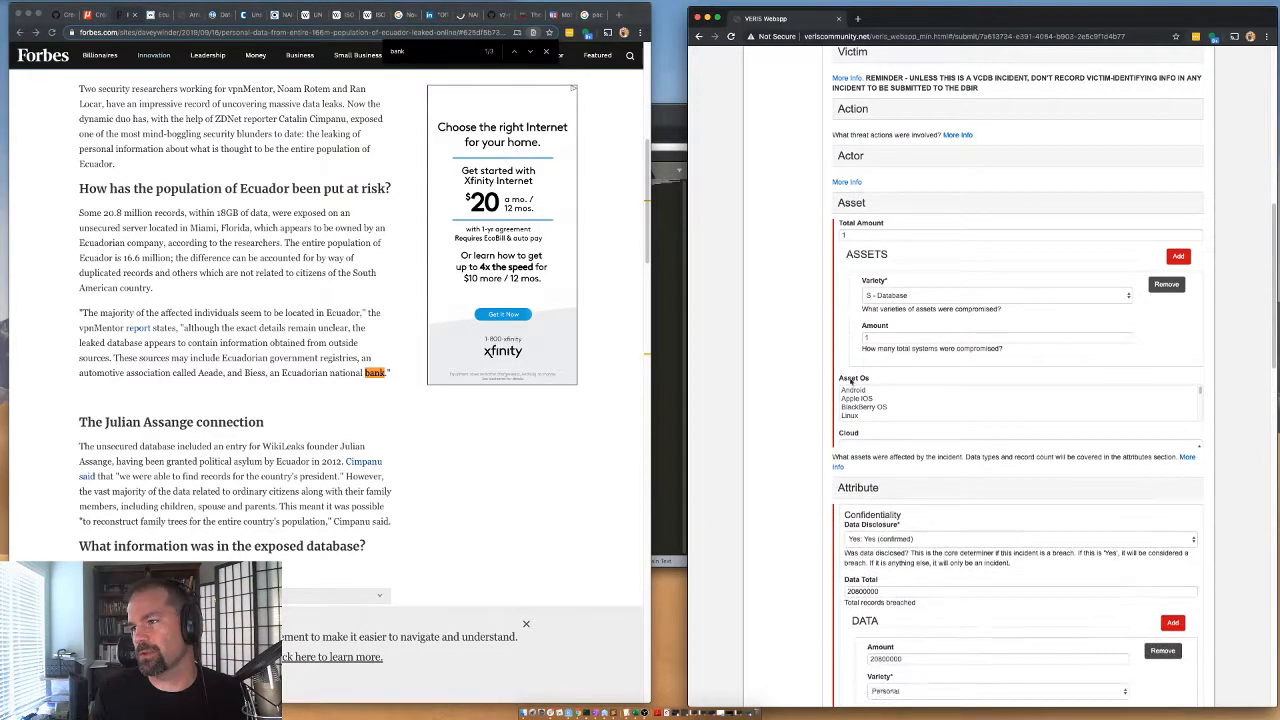
Set the confidentiality attribute's data abuse to No and collapse the Attribute section.
scroll(862, 570, down, 3)
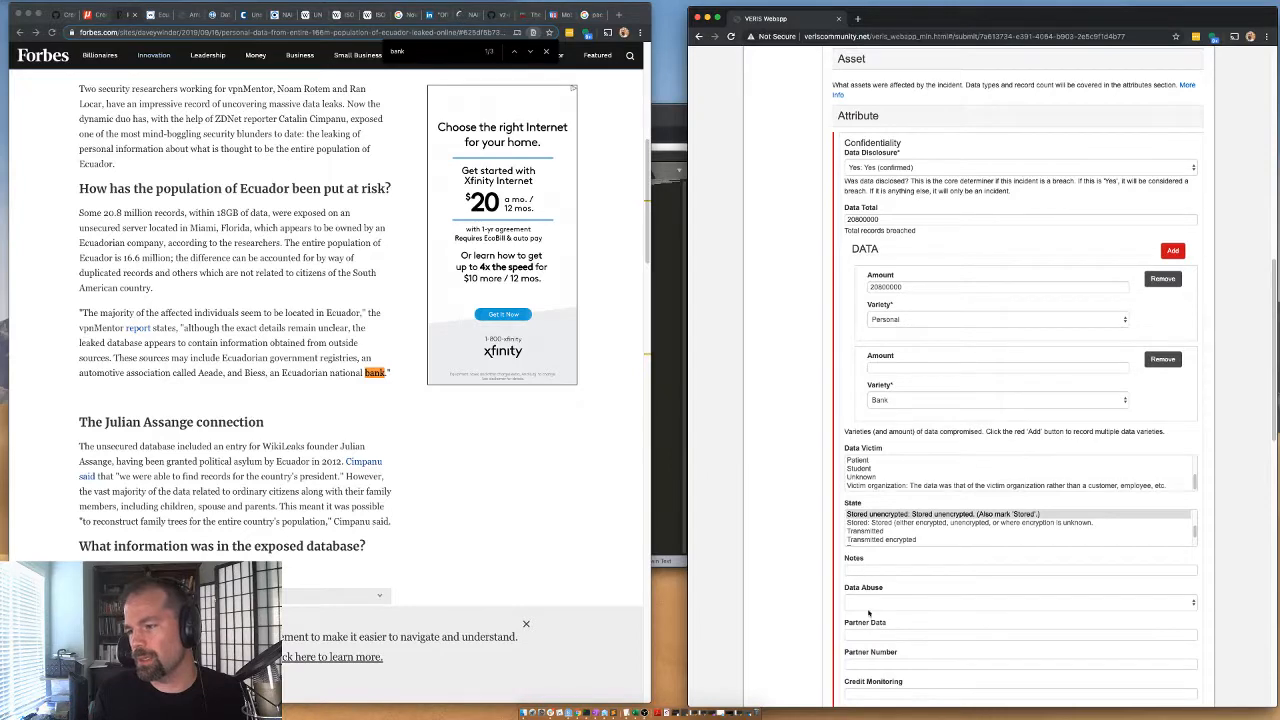
click(864, 599)
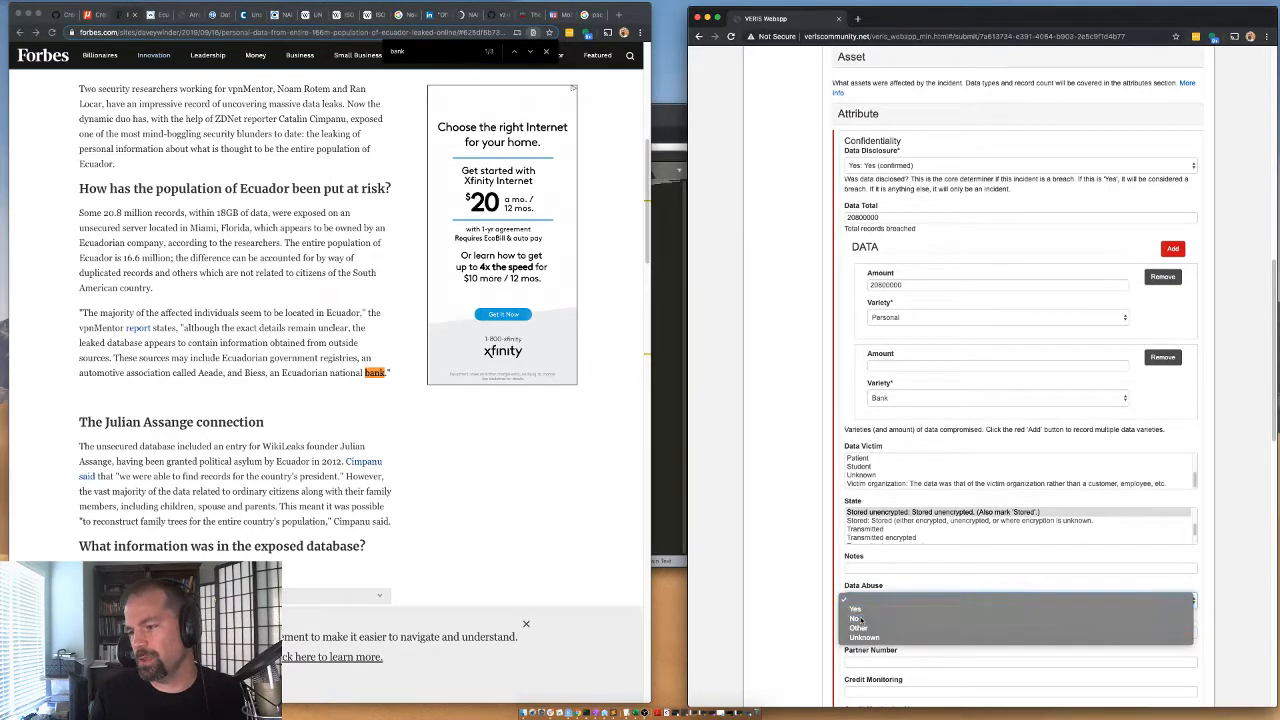
click(868, 620)
scroll(801, 562, down, 3)
scroll(825, 531, up, 3)
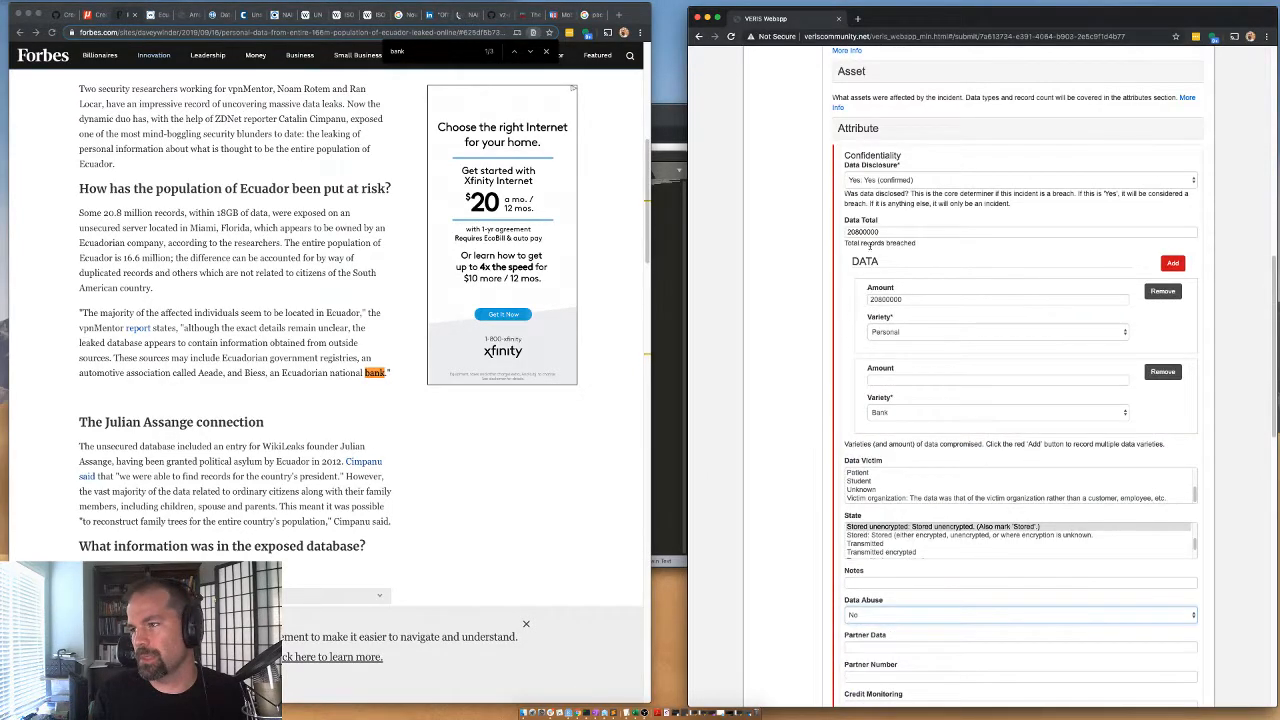
click(860, 129)
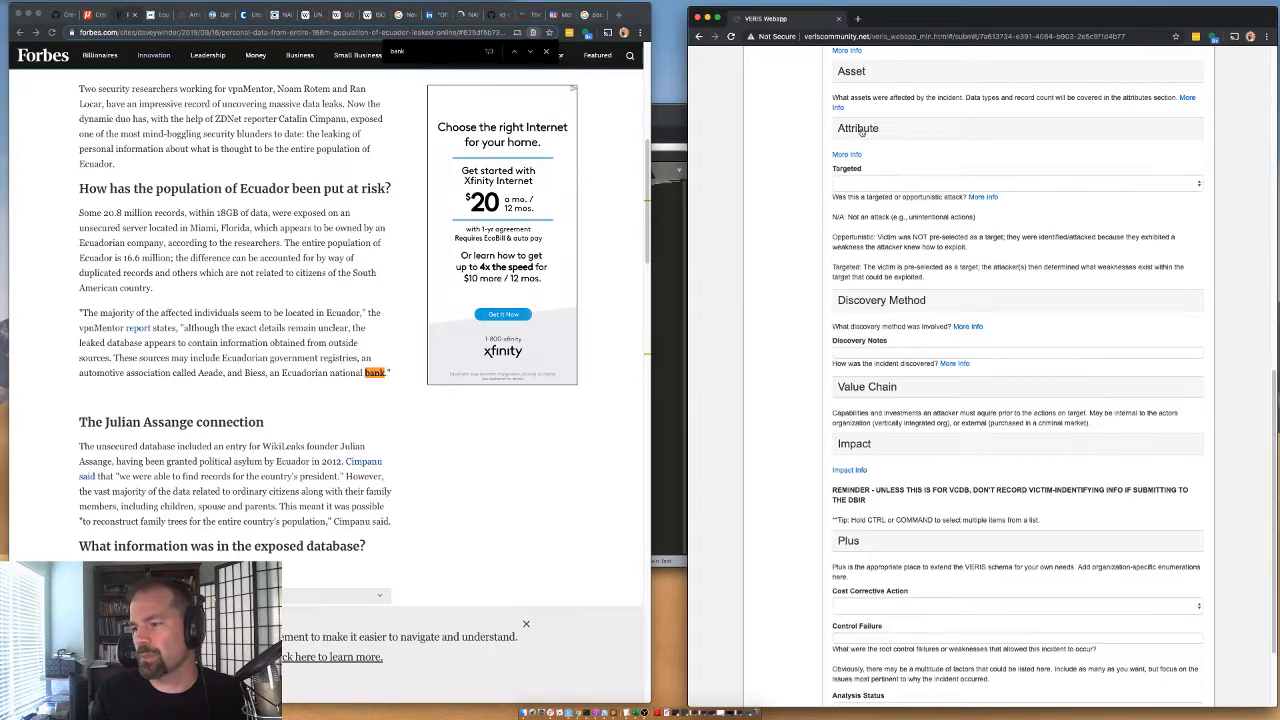
Set the discovery method to External with the variety Security researcher.
click(860, 300)
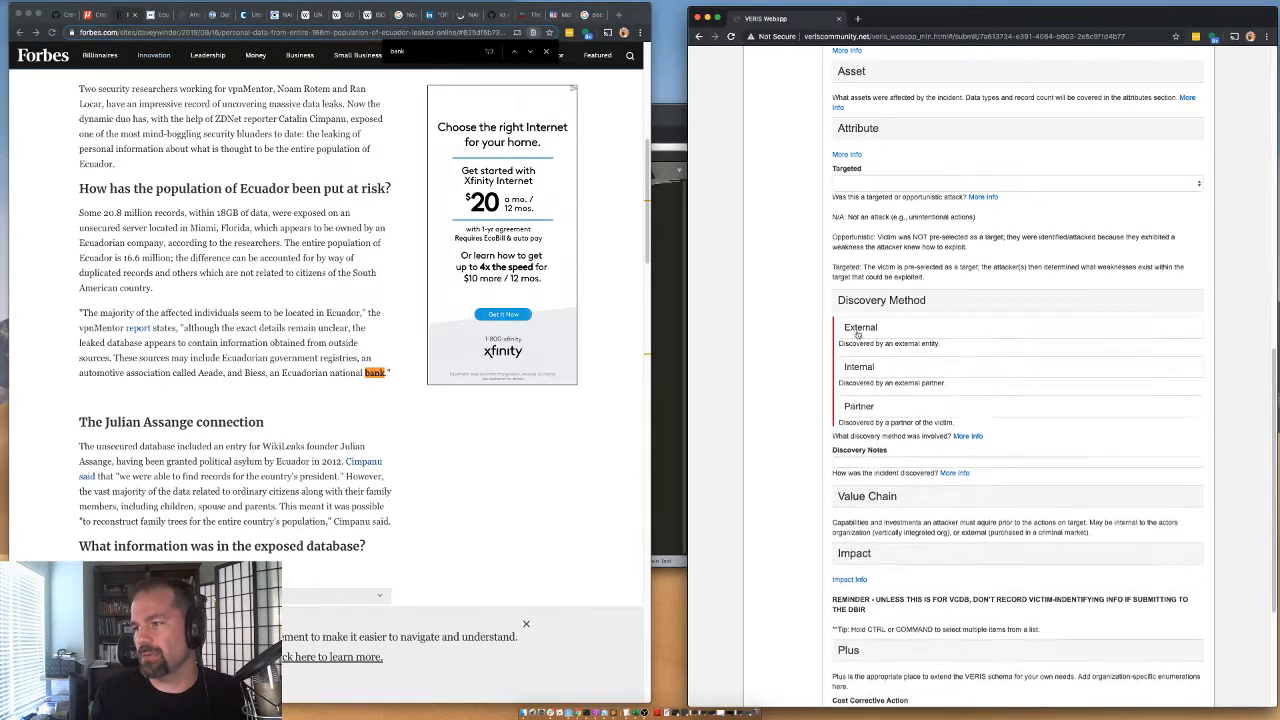
scroll(855, 378, down, 5)
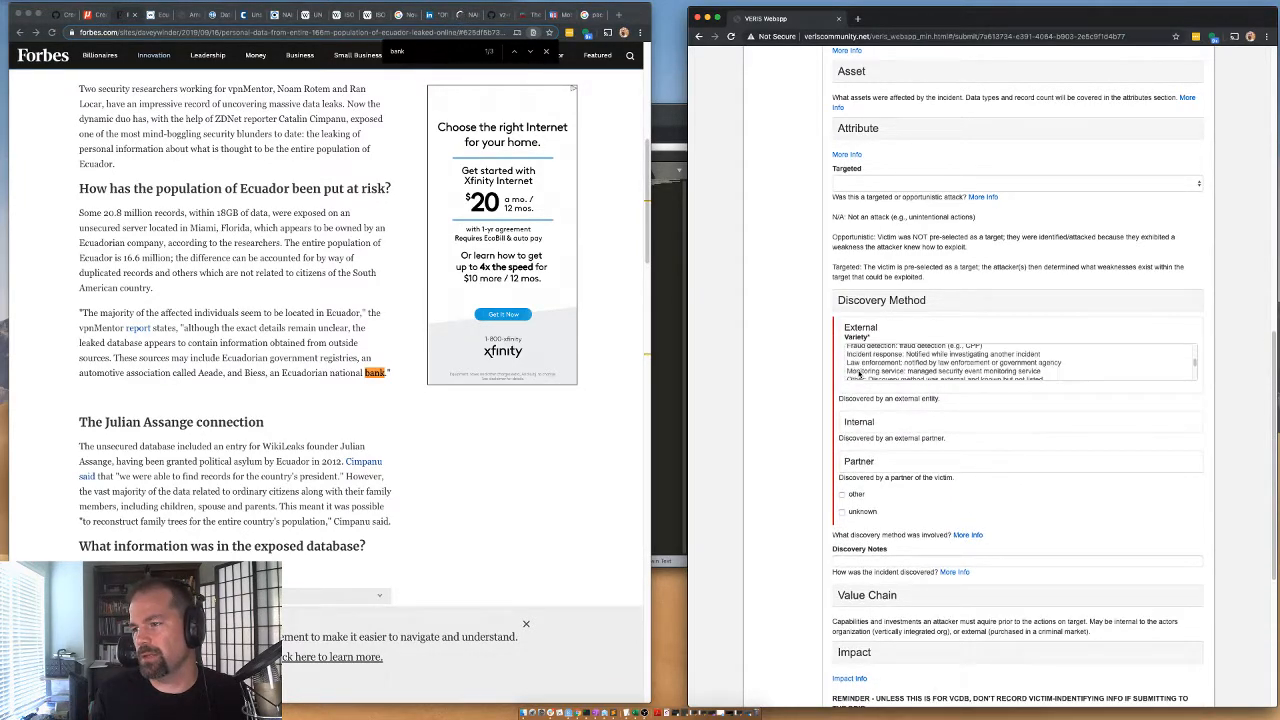
click(866, 370)
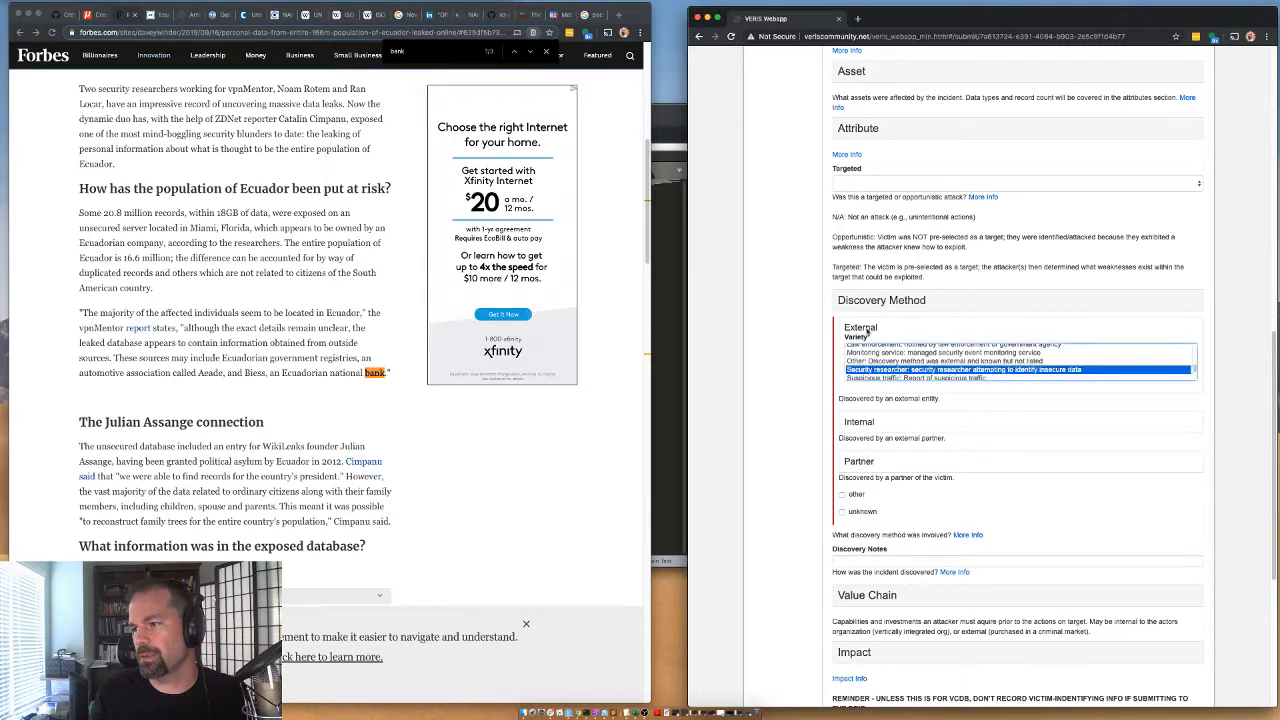
Set the incident's targeted value to Opportunistic and collapse the Discovery Method section.
click(846, 185)
click(848, 203)
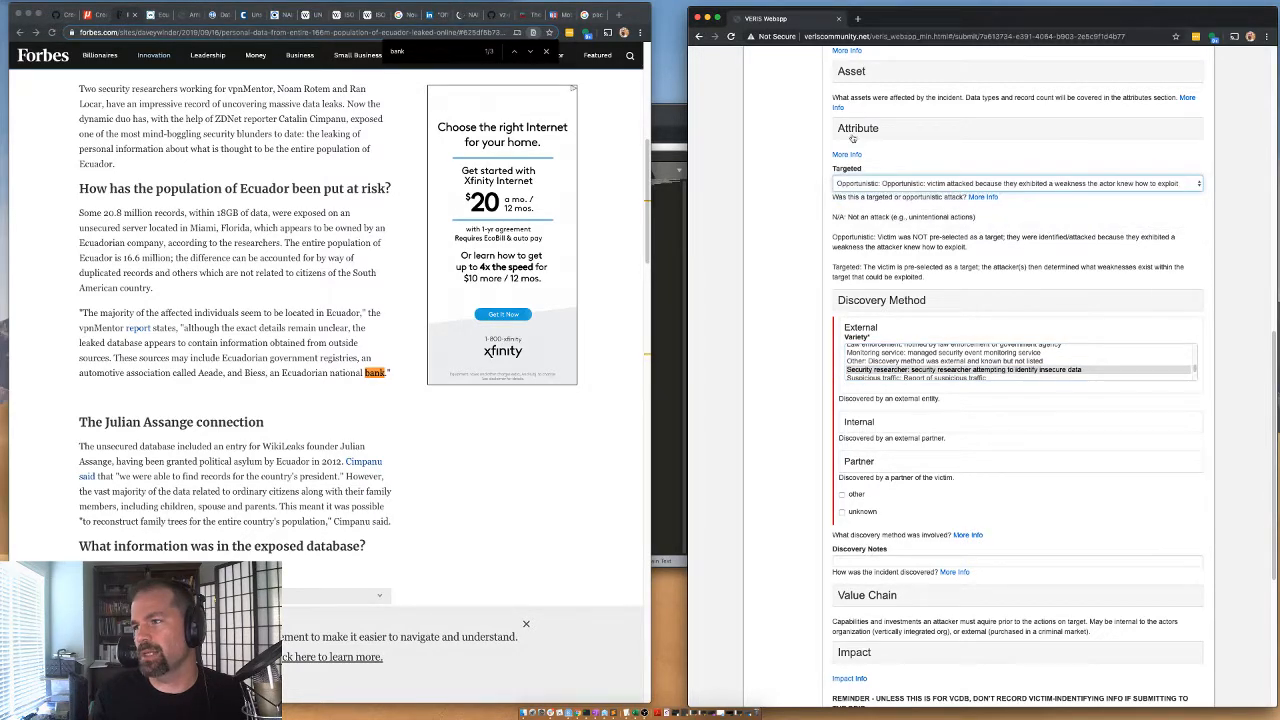
click(856, 305)
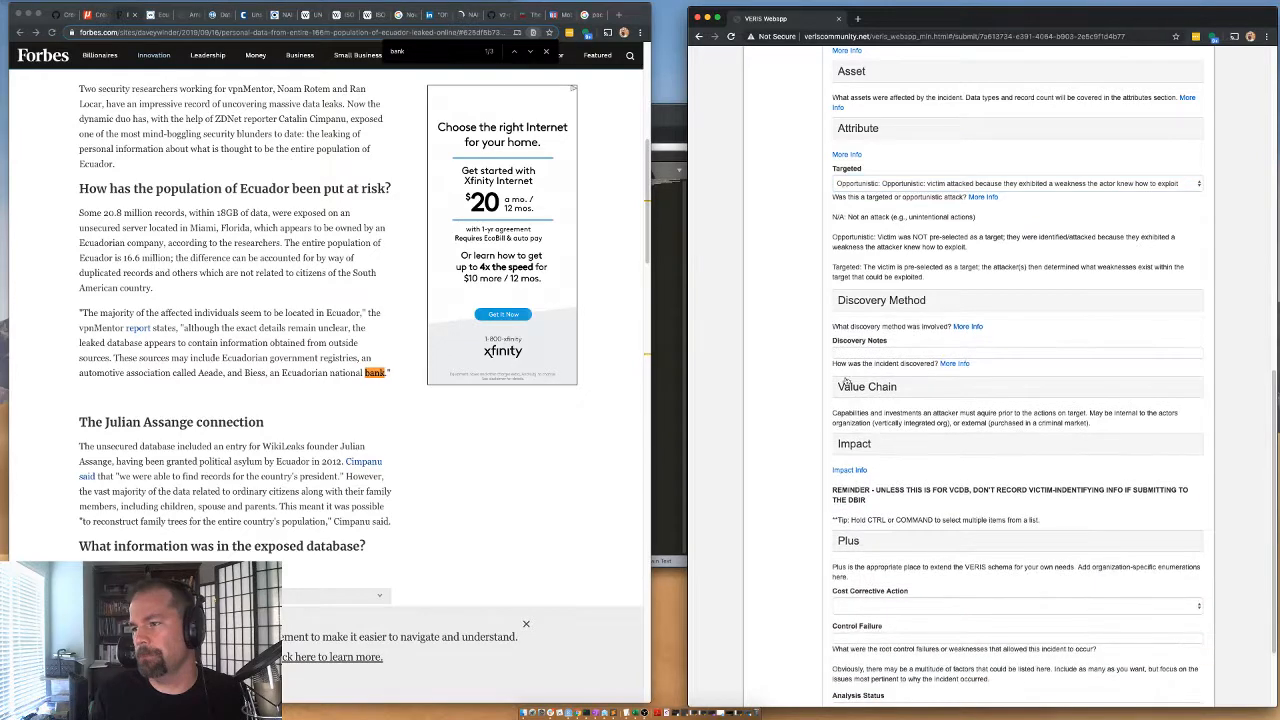
Expand the Impact section and set the overall rating to Damaging.
click(853, 452)
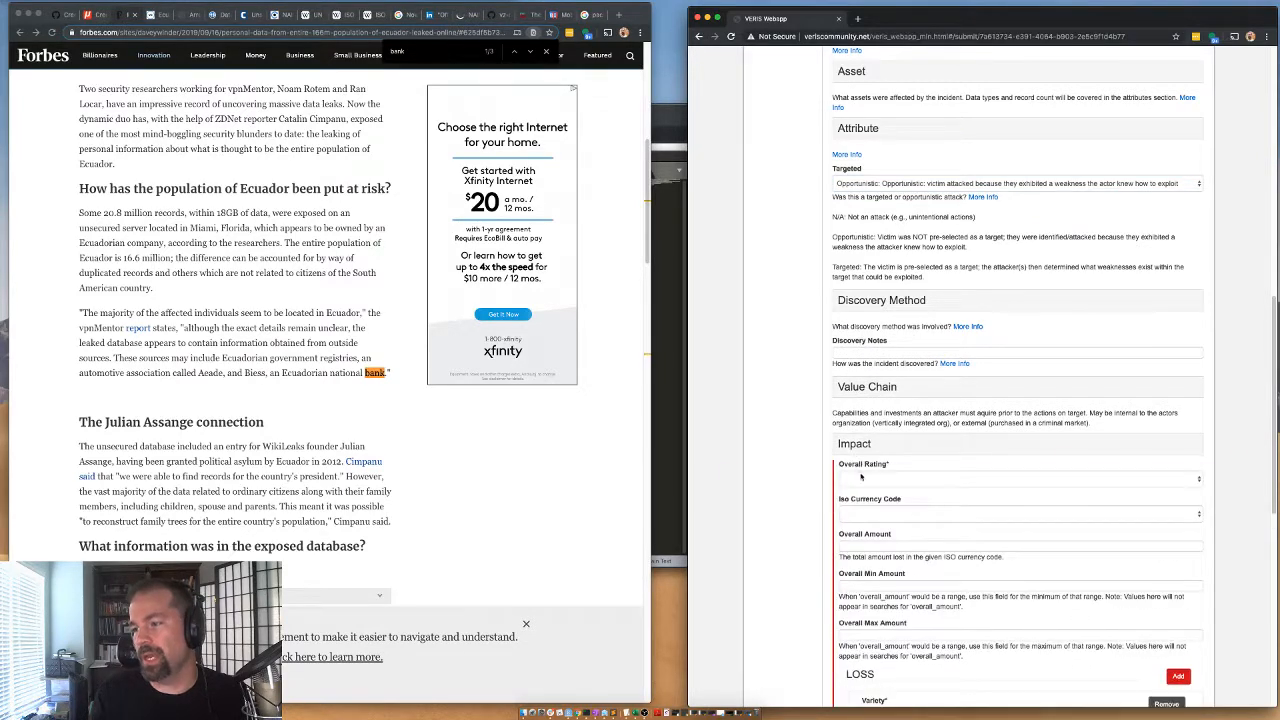
click(861, 477)
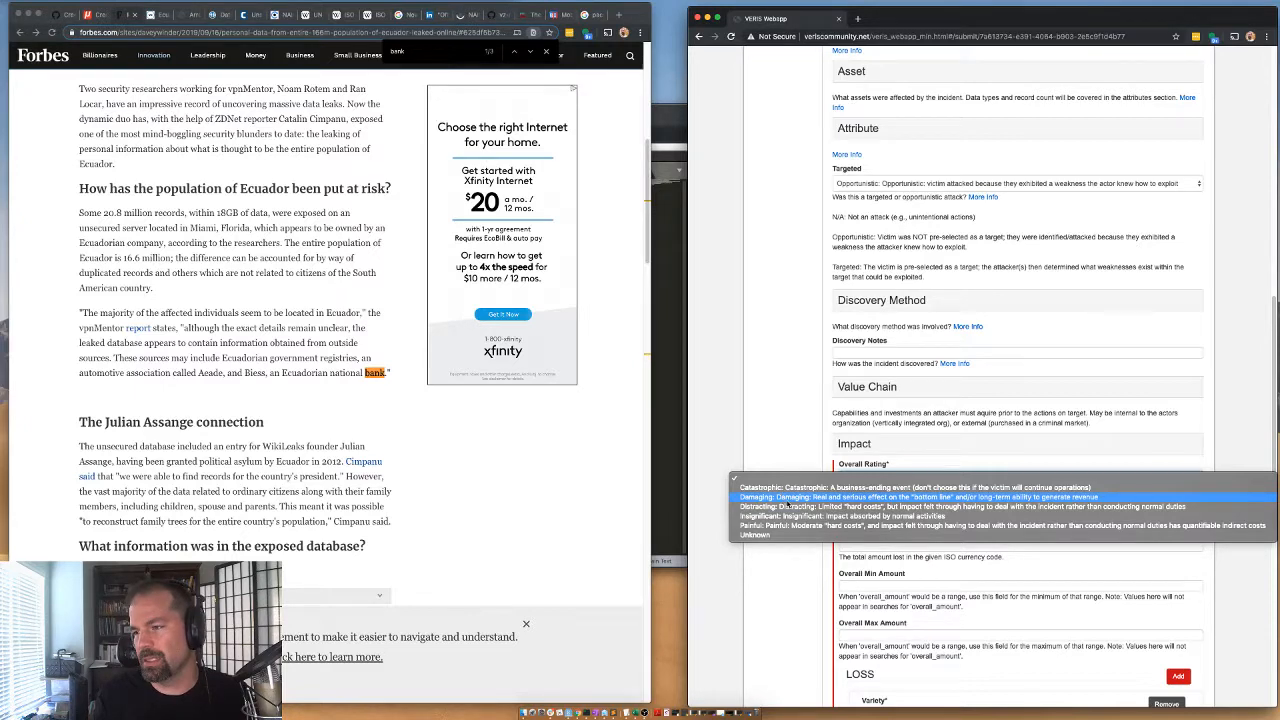
click(788, 498)
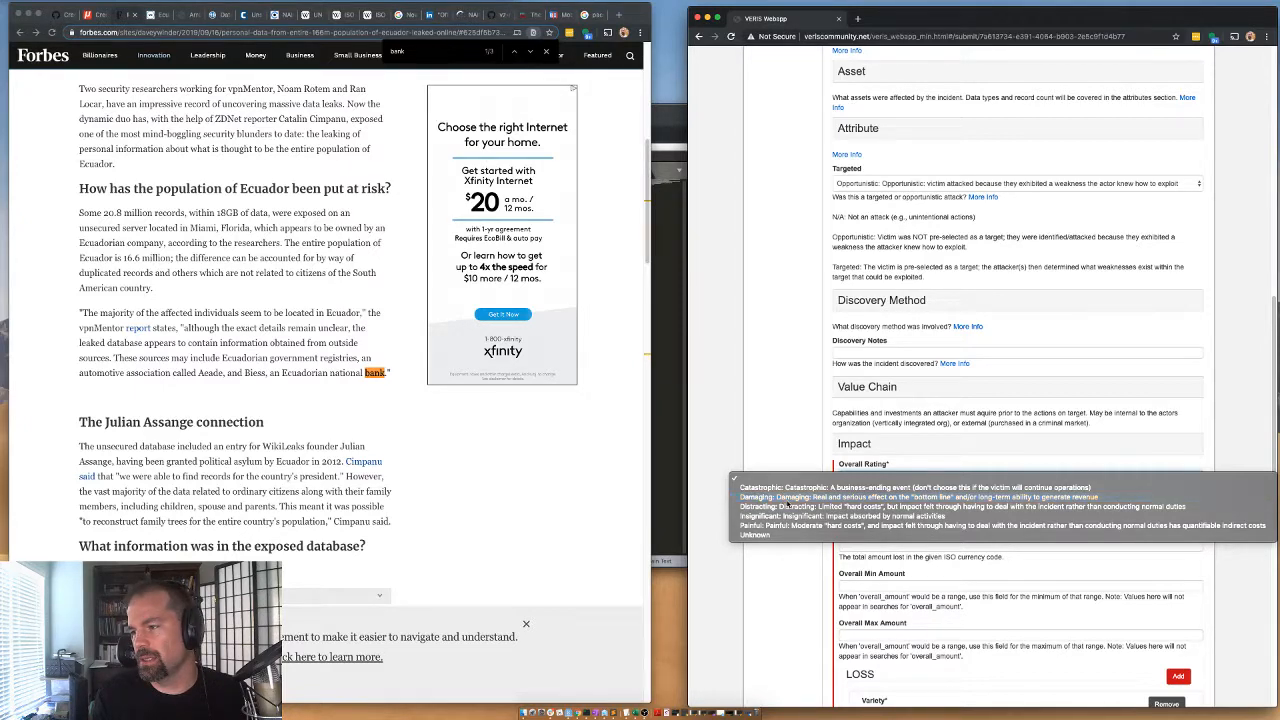
scroll(840, 540, down, 3)
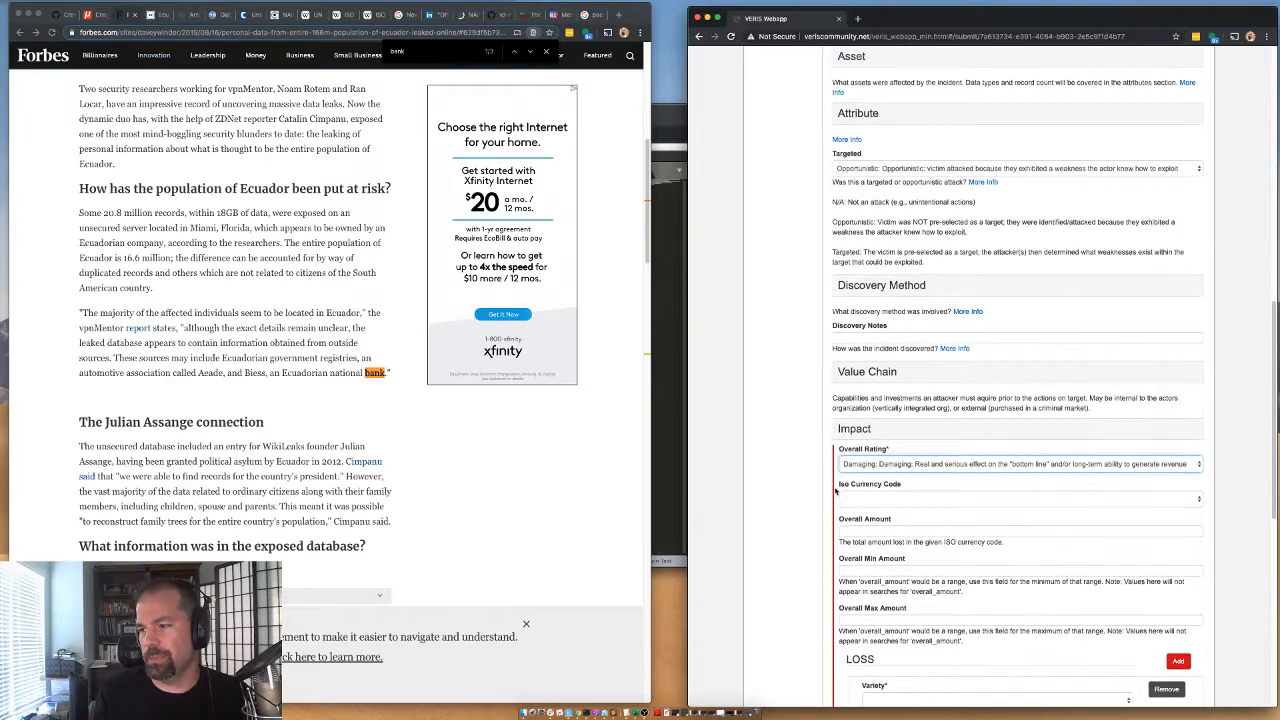
Enter the impact note "Company Executive arrested".
scroll(860, 575, down, 4)
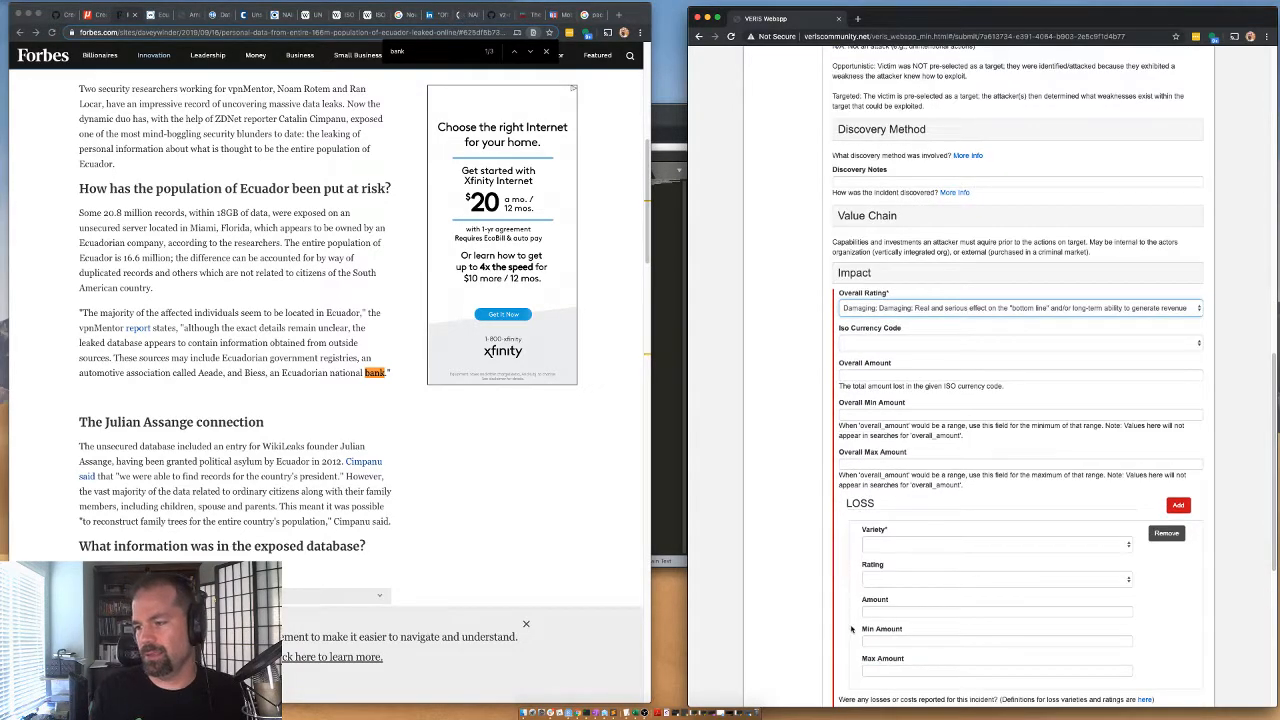
scroll(810, 610, down, 2)
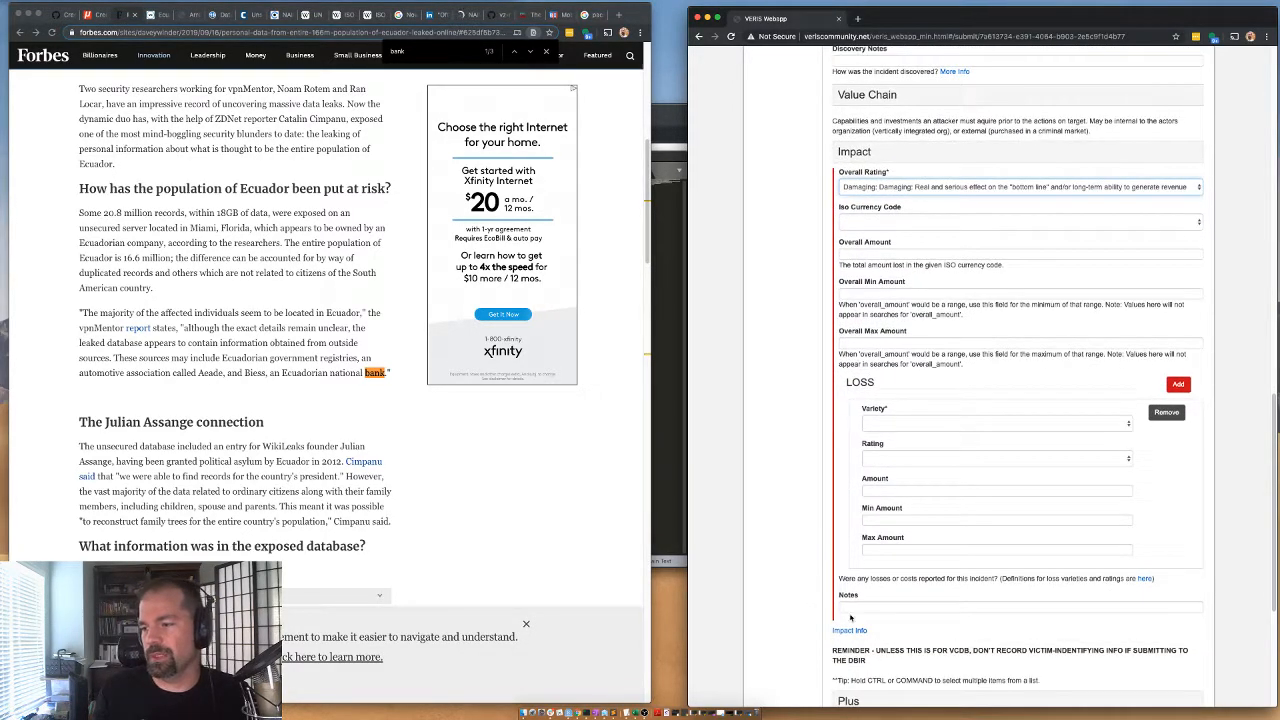
click(865, 604)
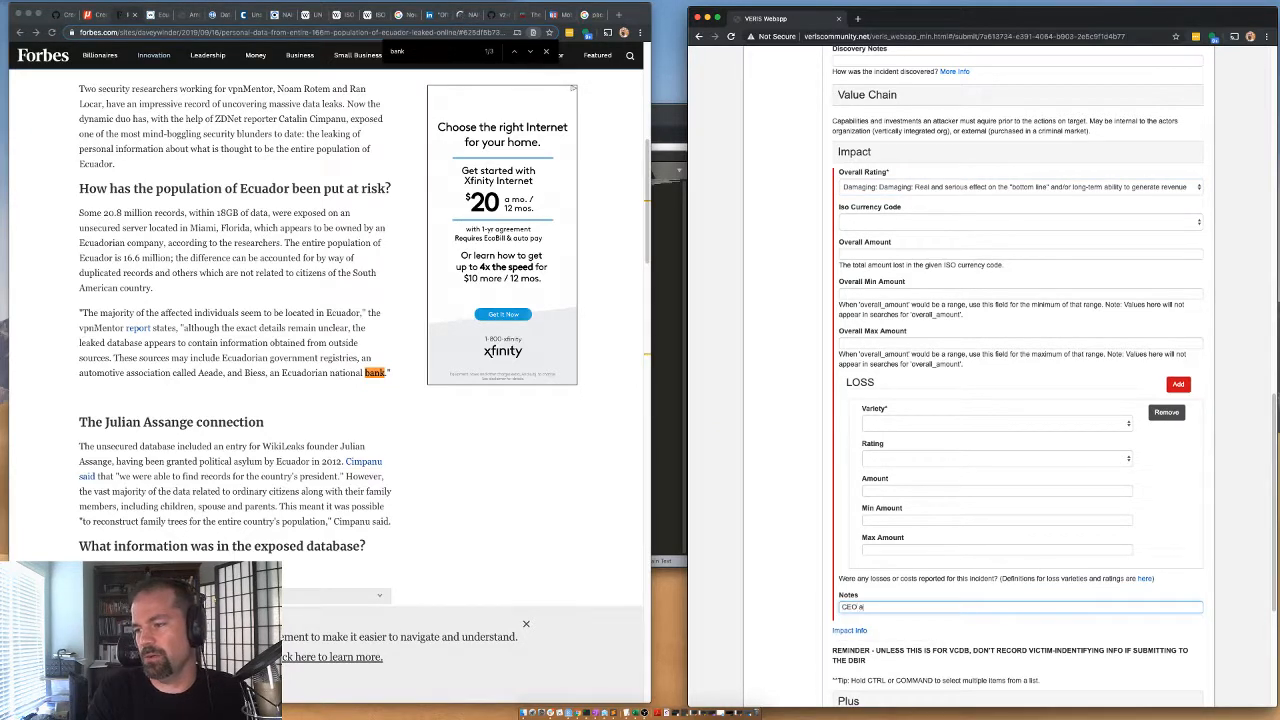
text(ompan)
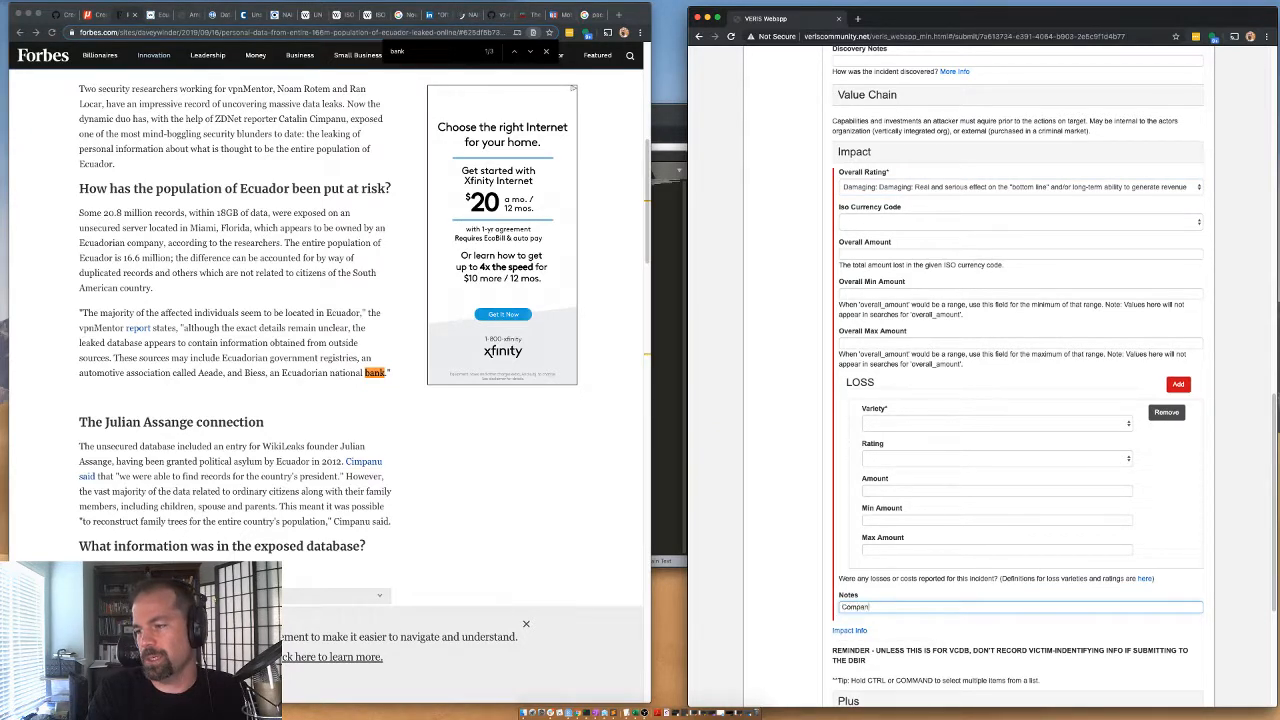
text(y Executive arre)
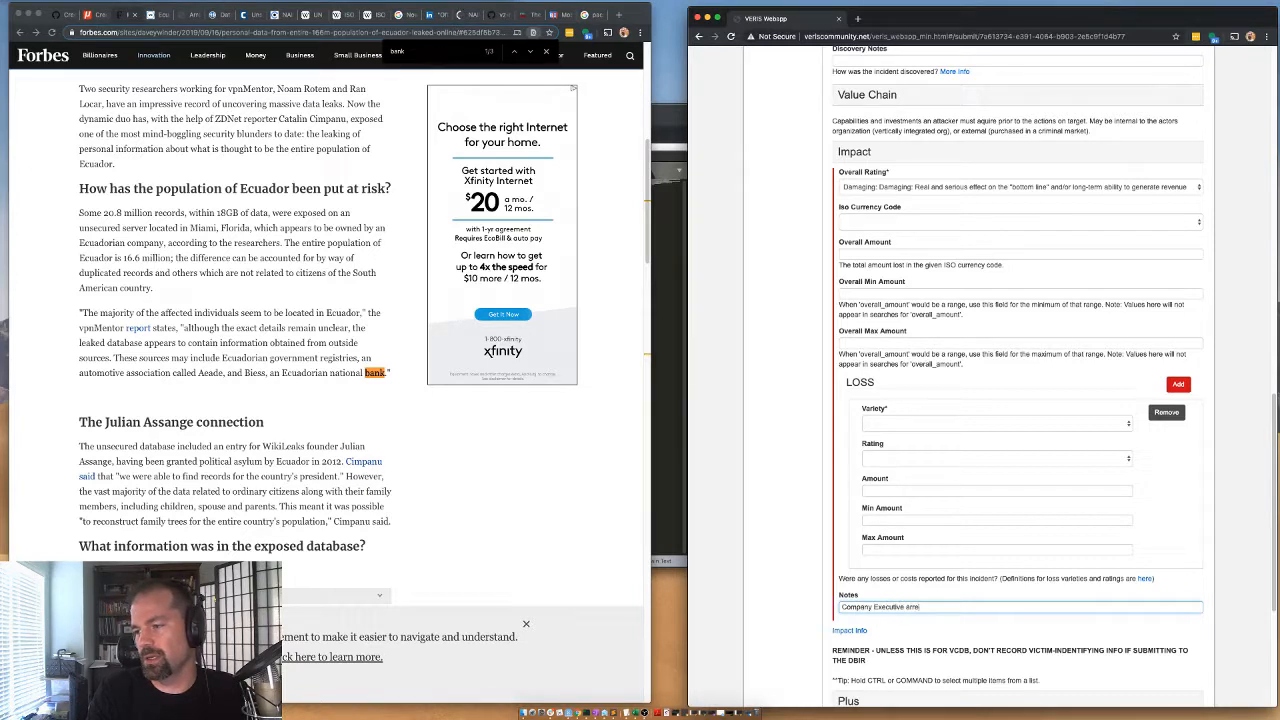
text(sted)
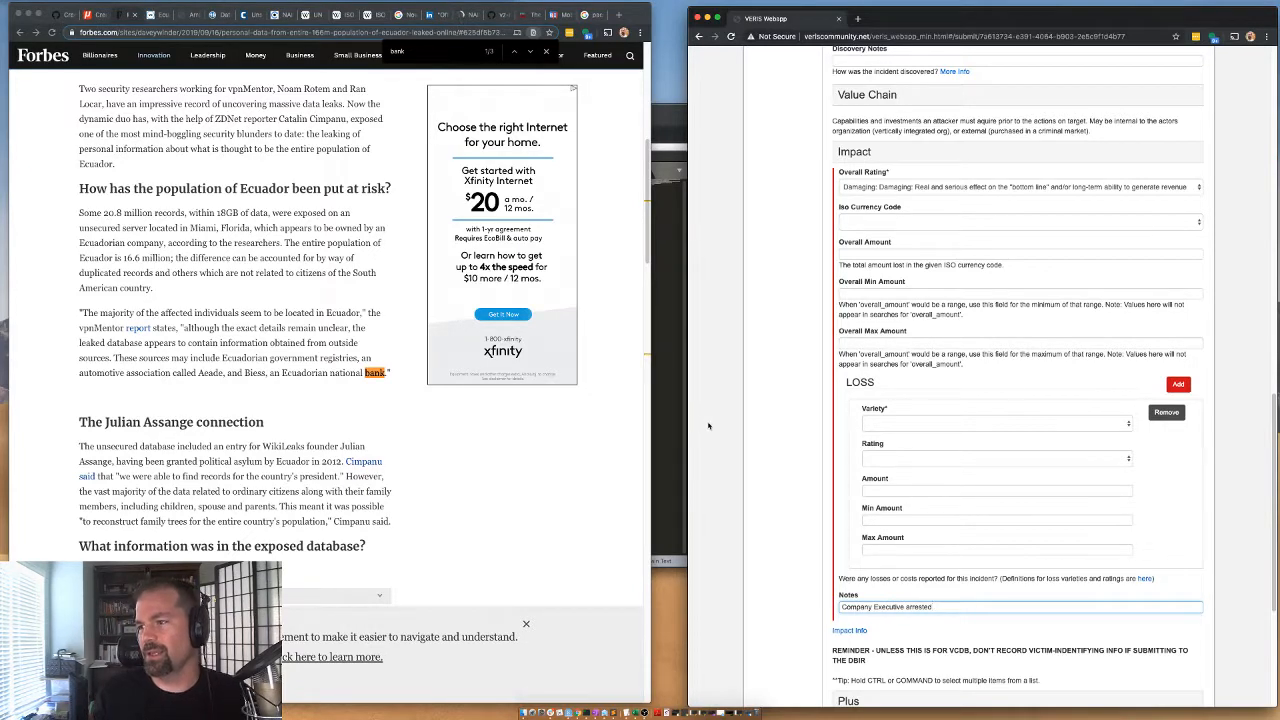
Set the first loss entry's variety to Brand damage and its rating to Major.
click(875, 421)
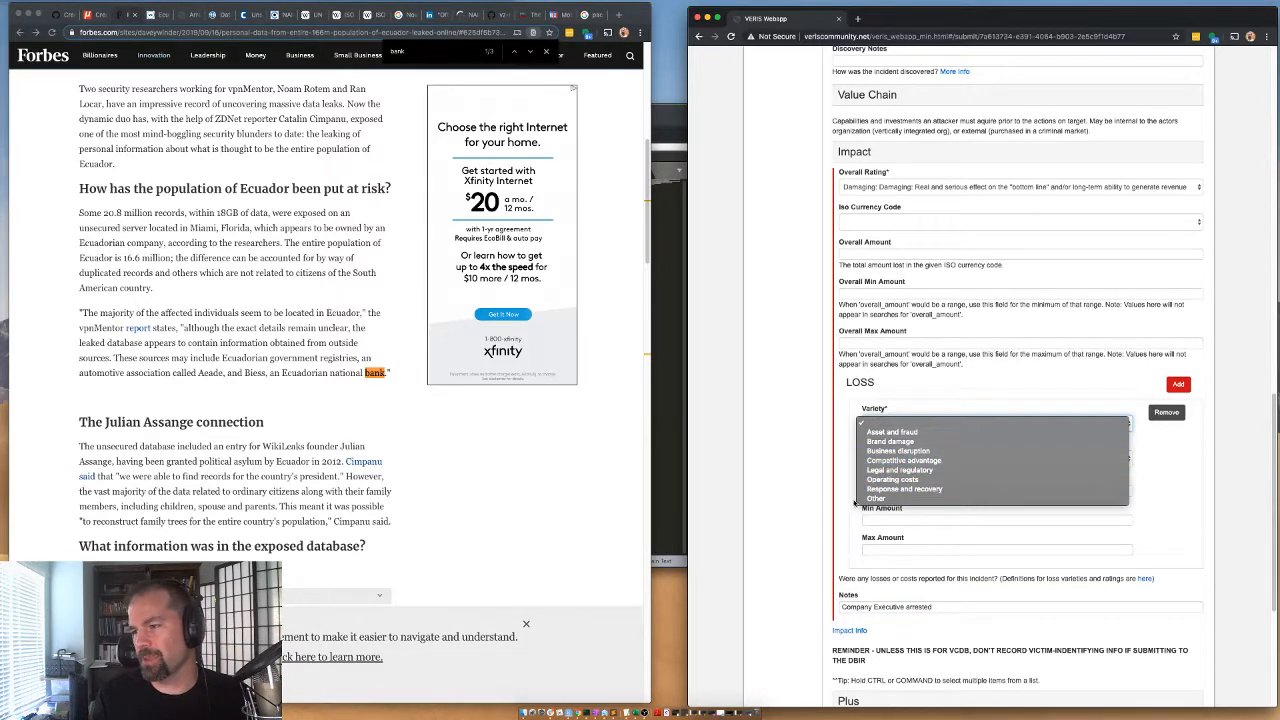
click(880, 441)
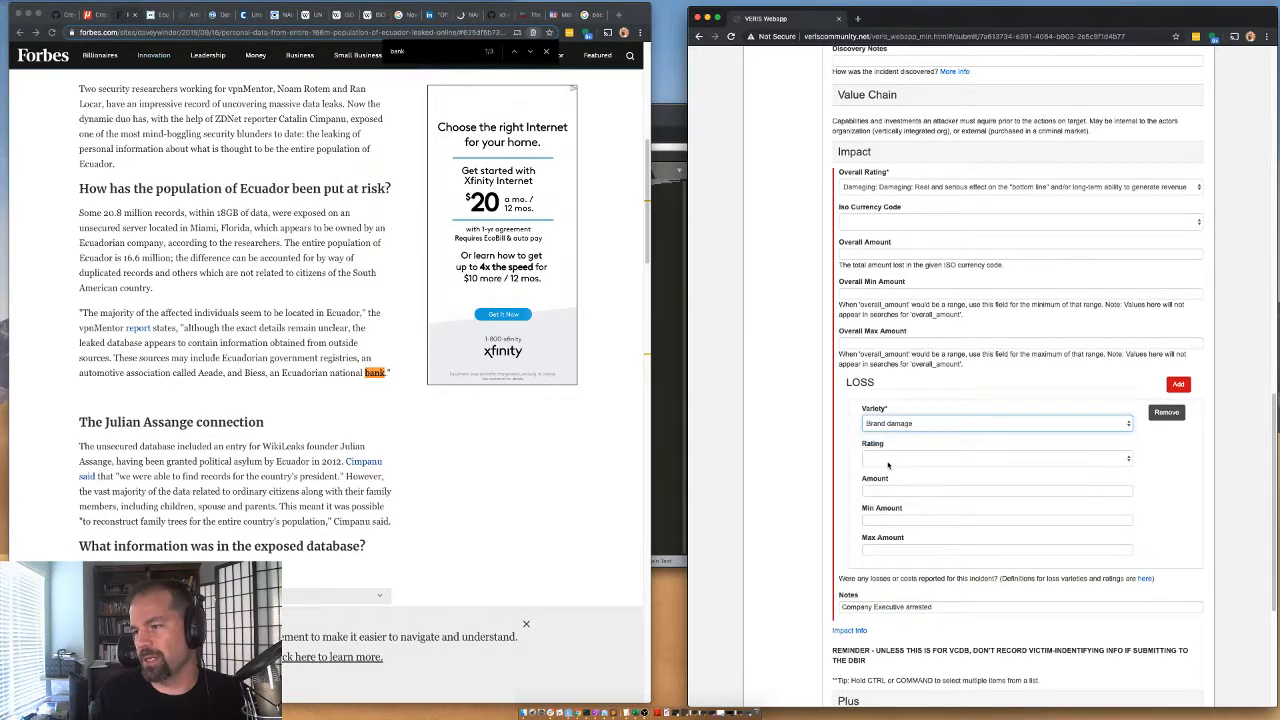
click(878, 458)
click(876, 467)
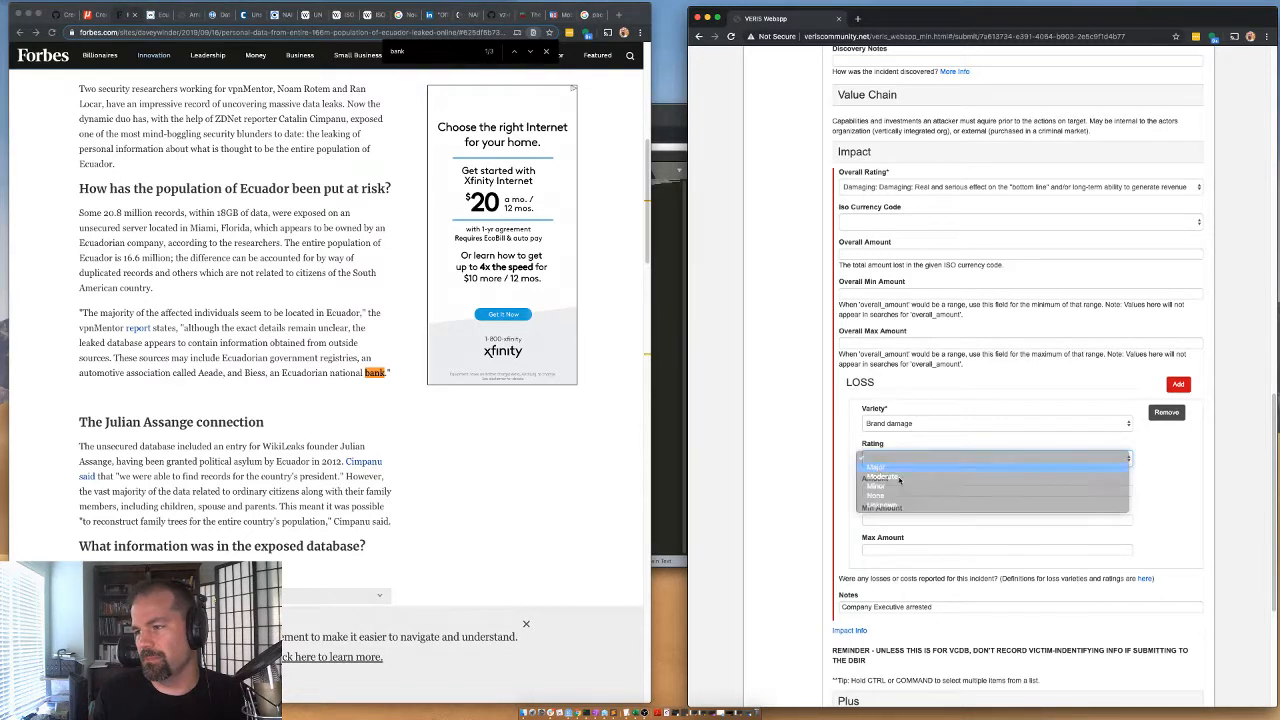
Add a second loss entry with the variety Legal and regulatory and the rating Major.
click(1178, 384)
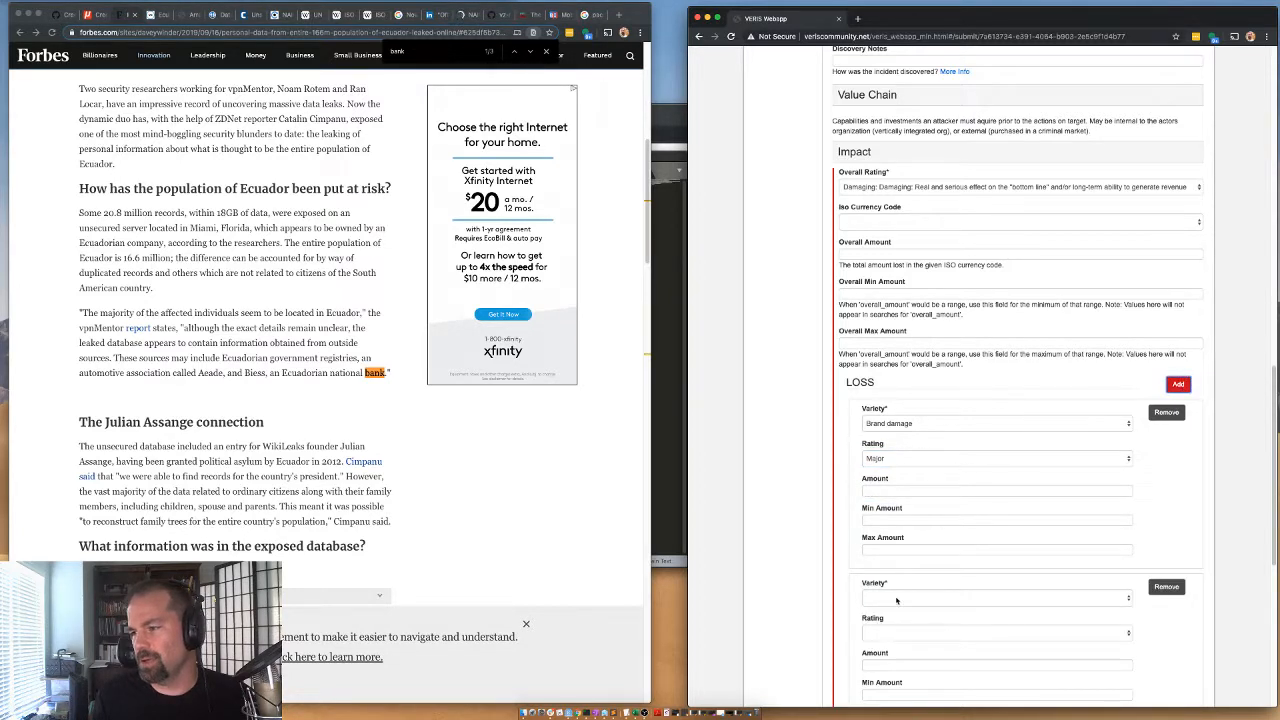
click(869, 597)
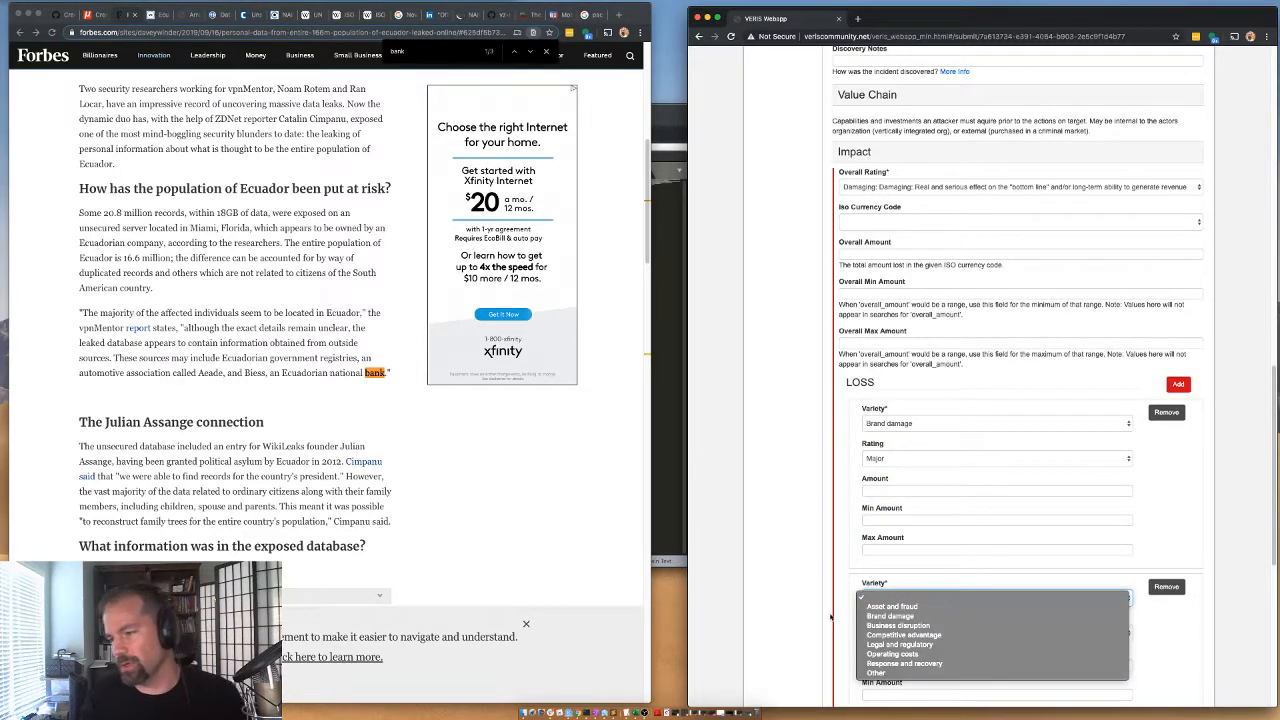
click(889, 643)
click(889, 633)
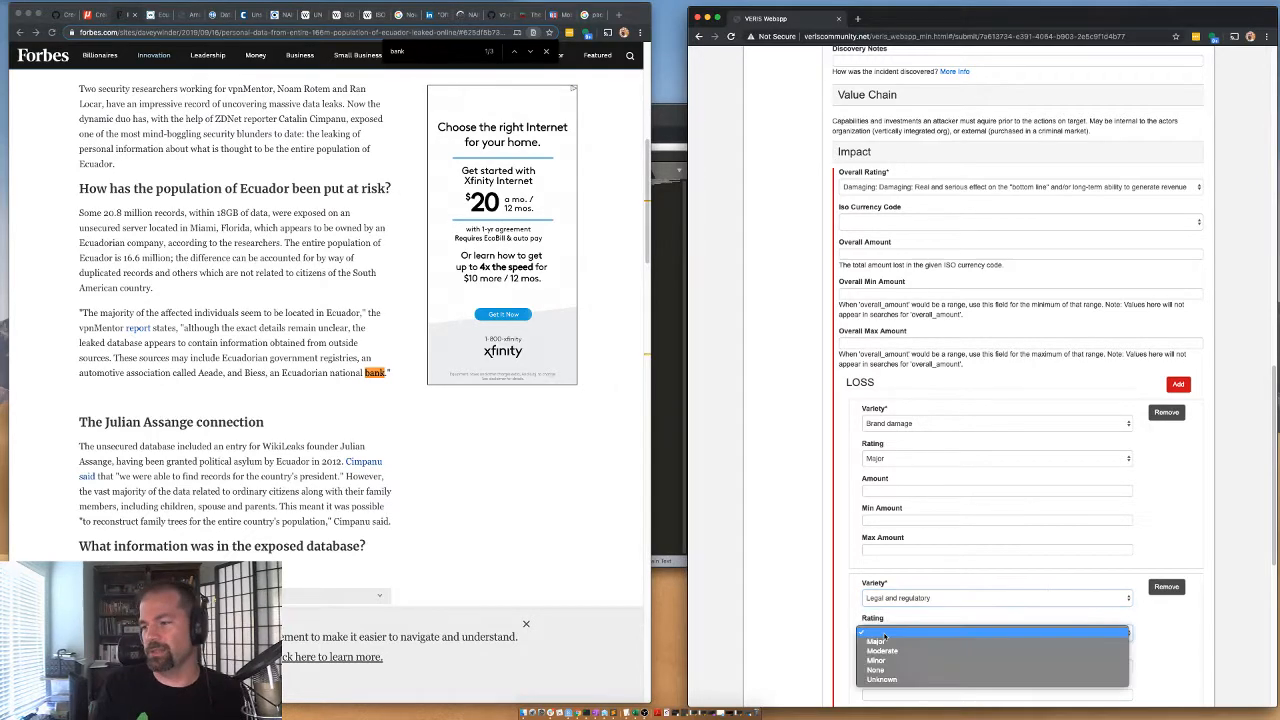
click(876, 645)
scroll(869, 660, down, 1)
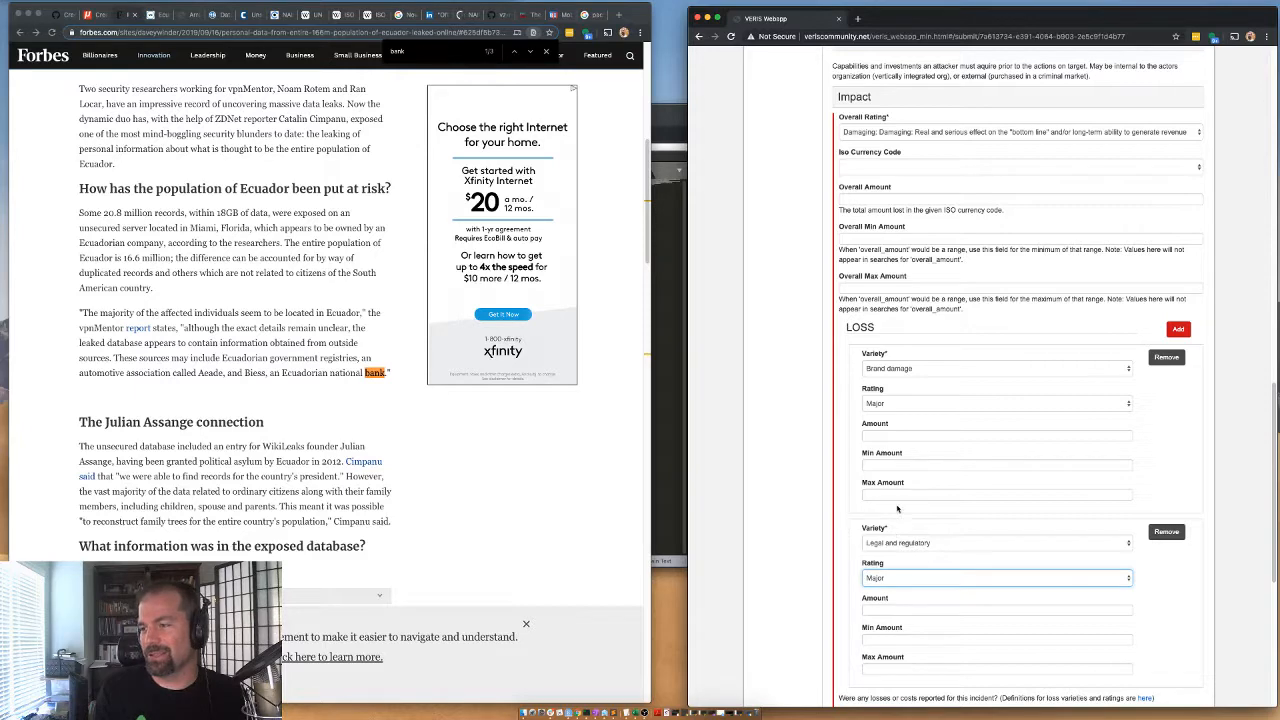
scroll(847, 574, down, 1)
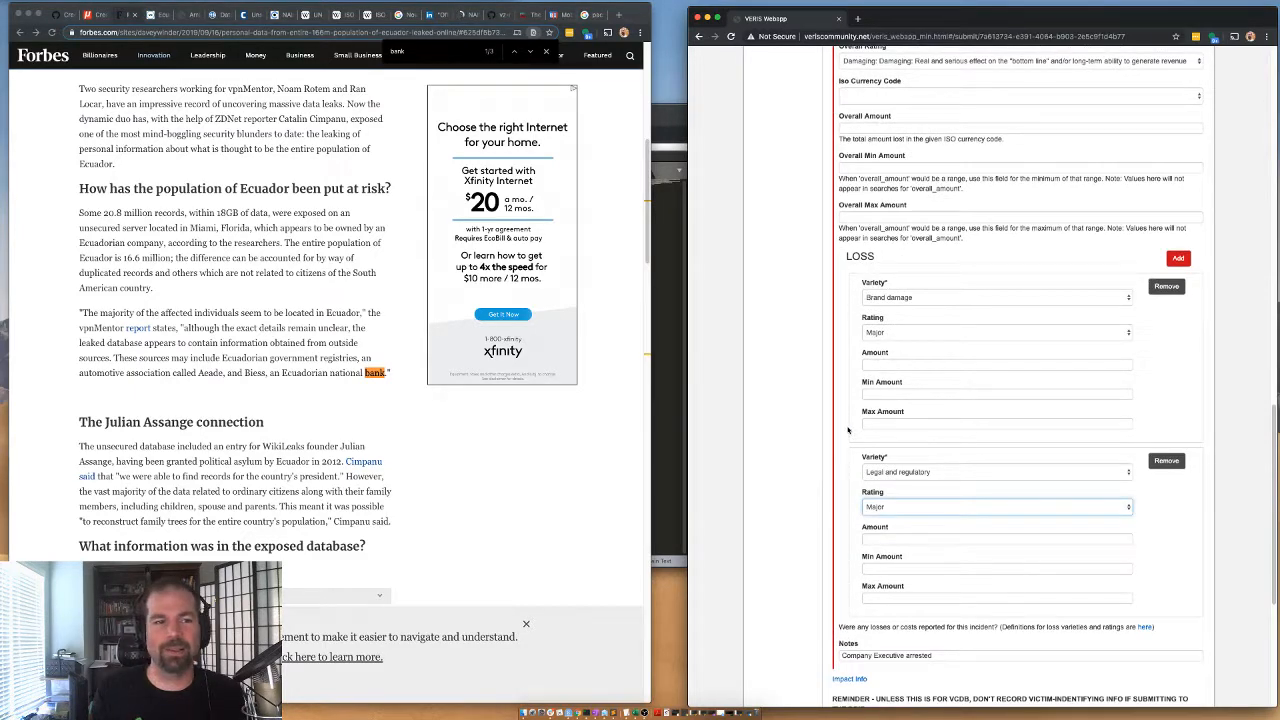
Collapse the Impact section, expand the Plus section and set the sub source to "priority".
scroll(847, 430, up, 4)
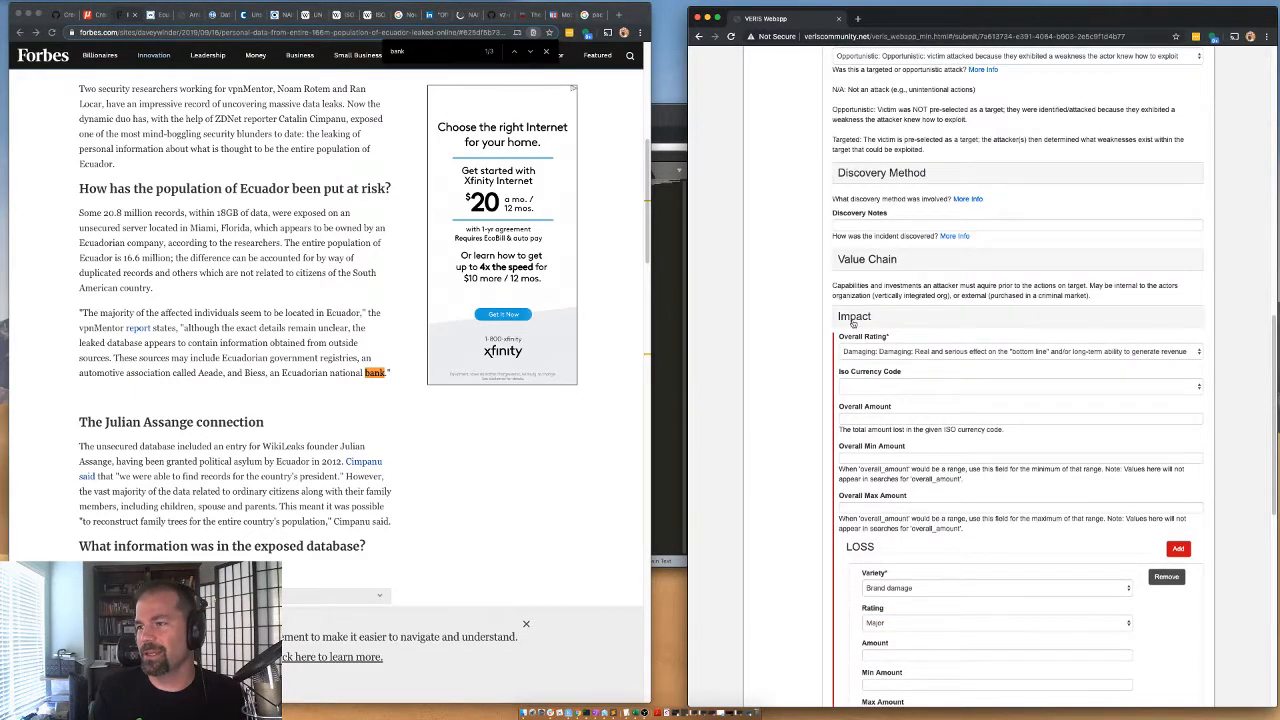
click(853, 318)
click(849, 423)
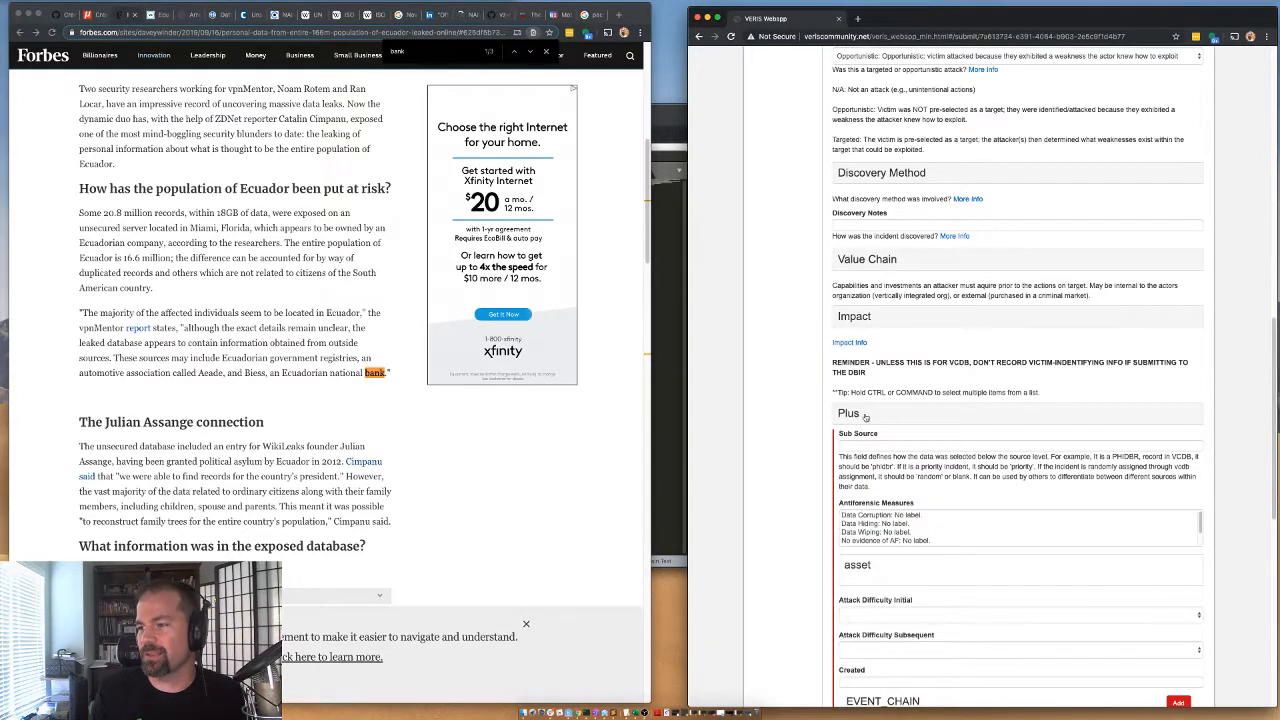
text(prio)
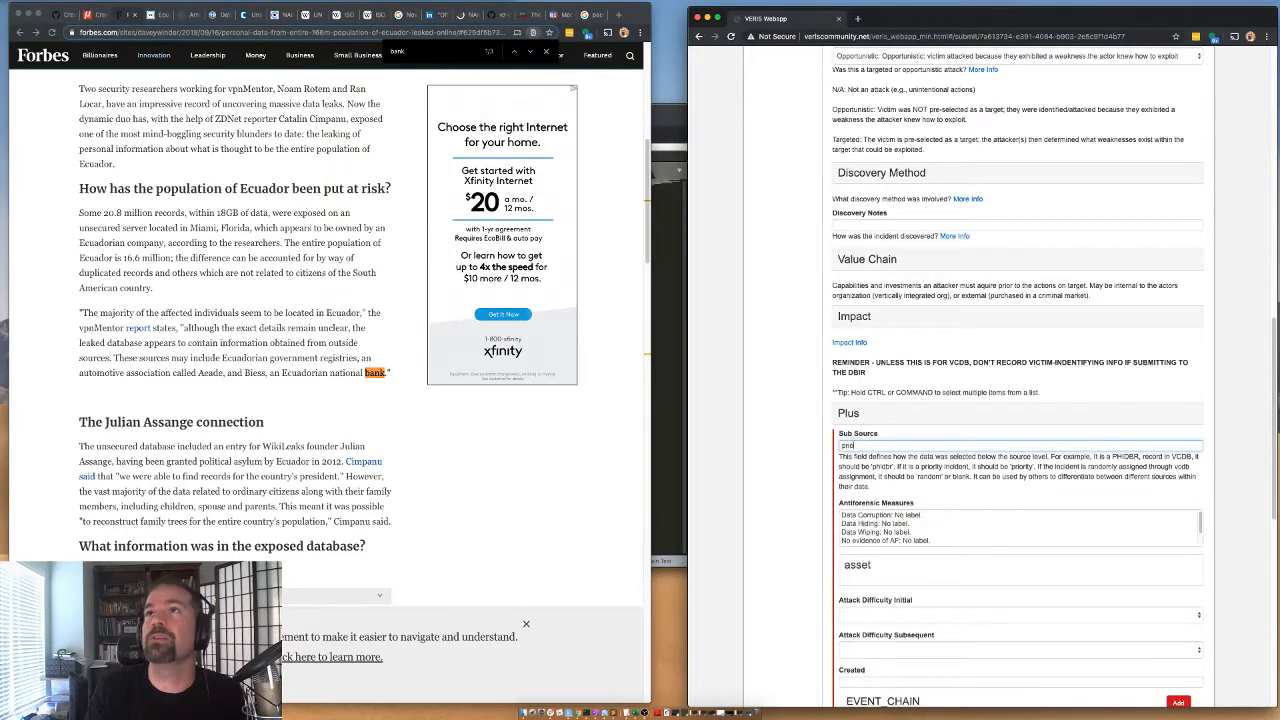
text(rity)
Add an event chain entry with action err, actor int, asset srv and attribute cp.
scroll(849, 522, down, 5)
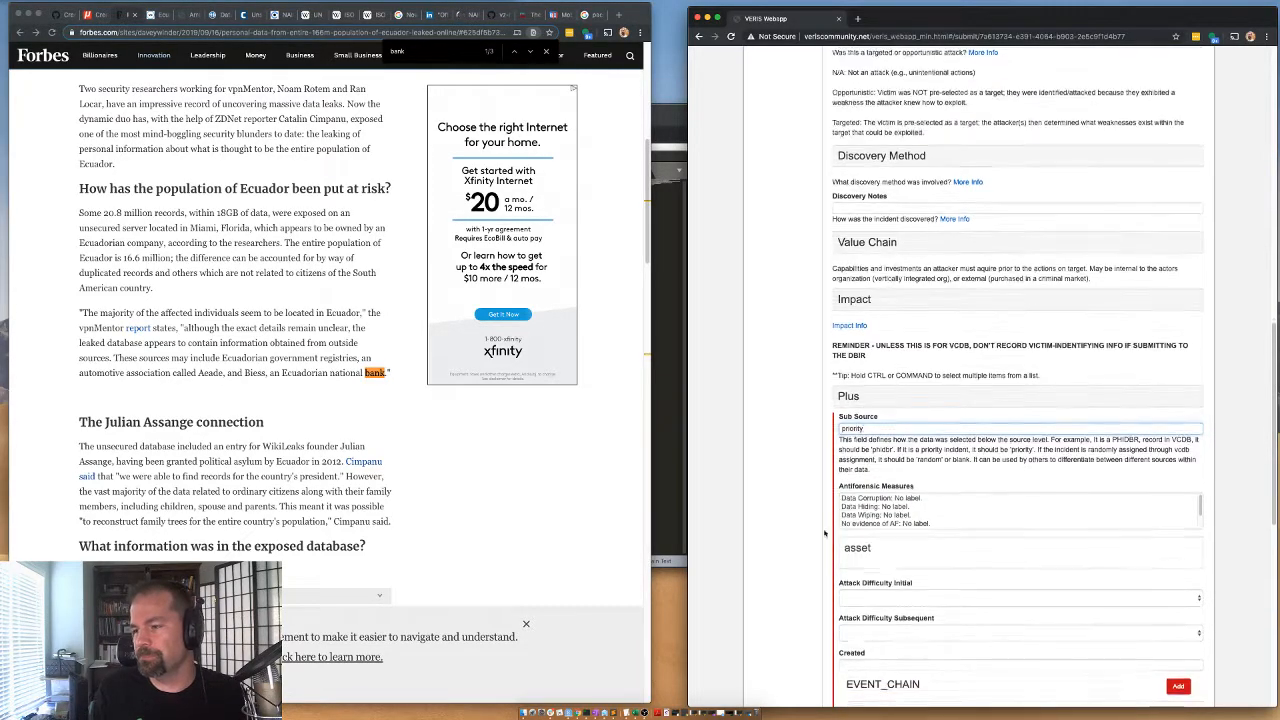
click(881, 531)
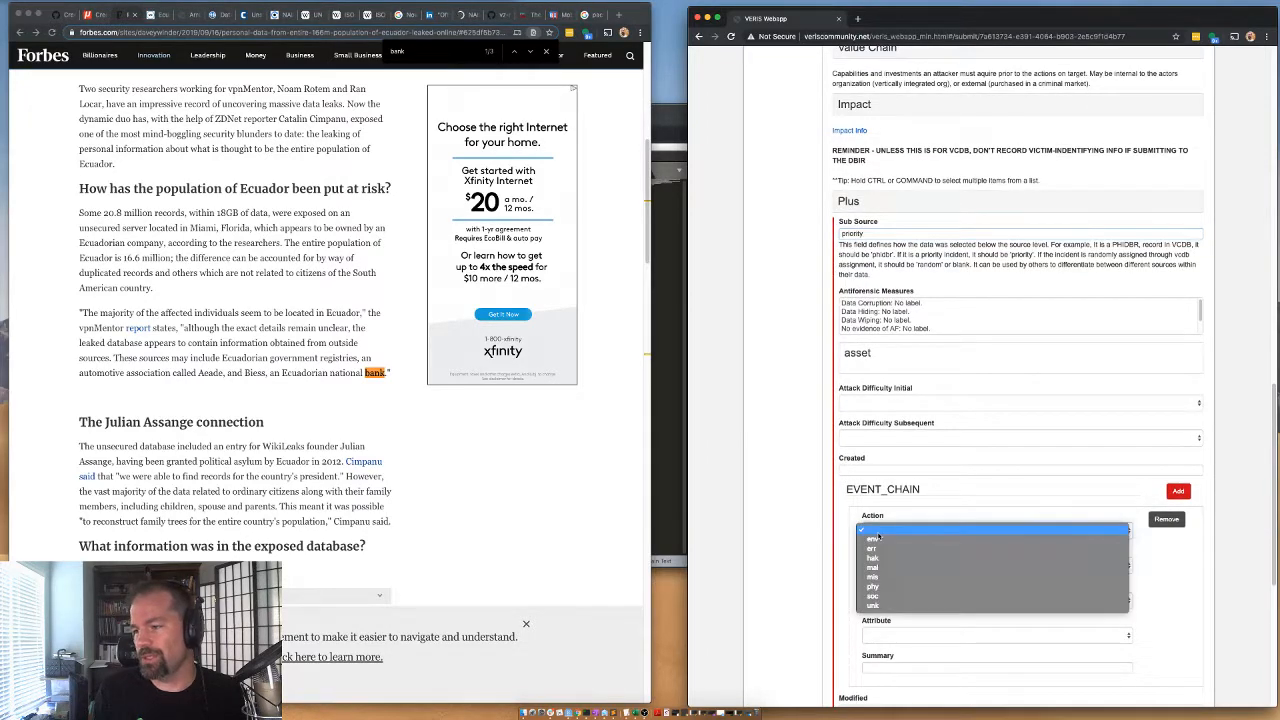
click(881, 548)
click(881, 567)
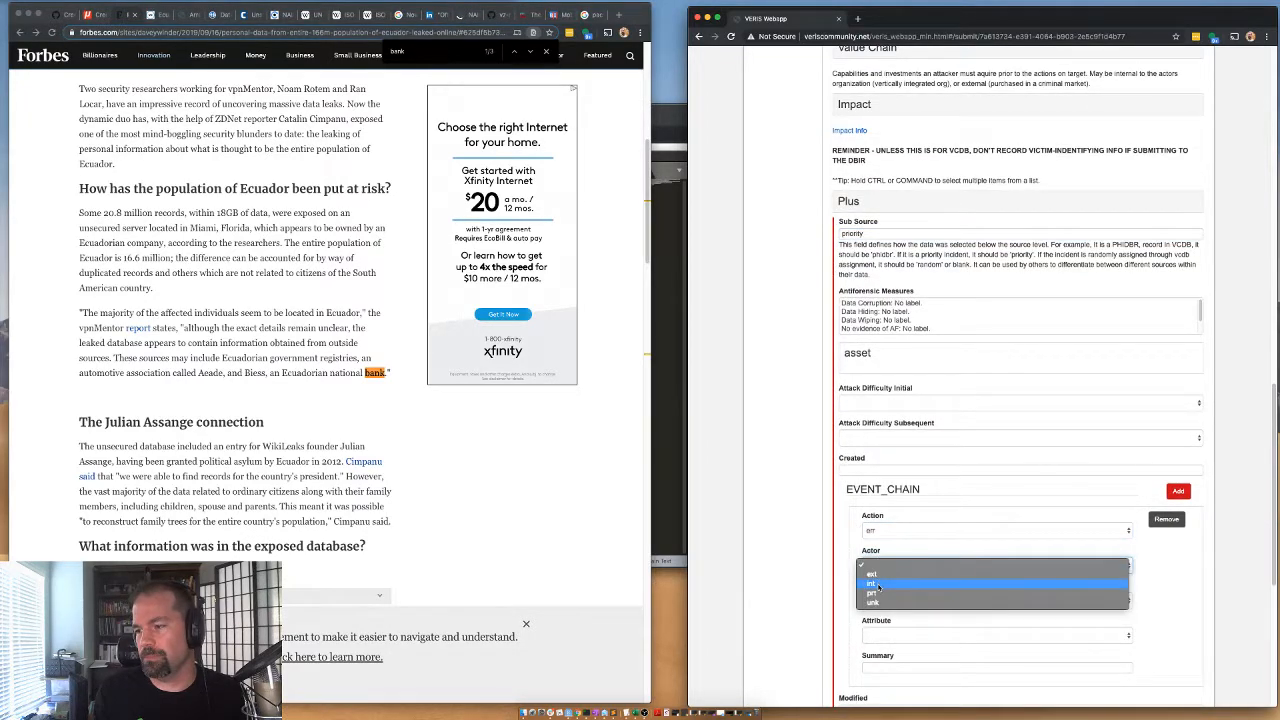
click(875, 585)
click(878, 600)
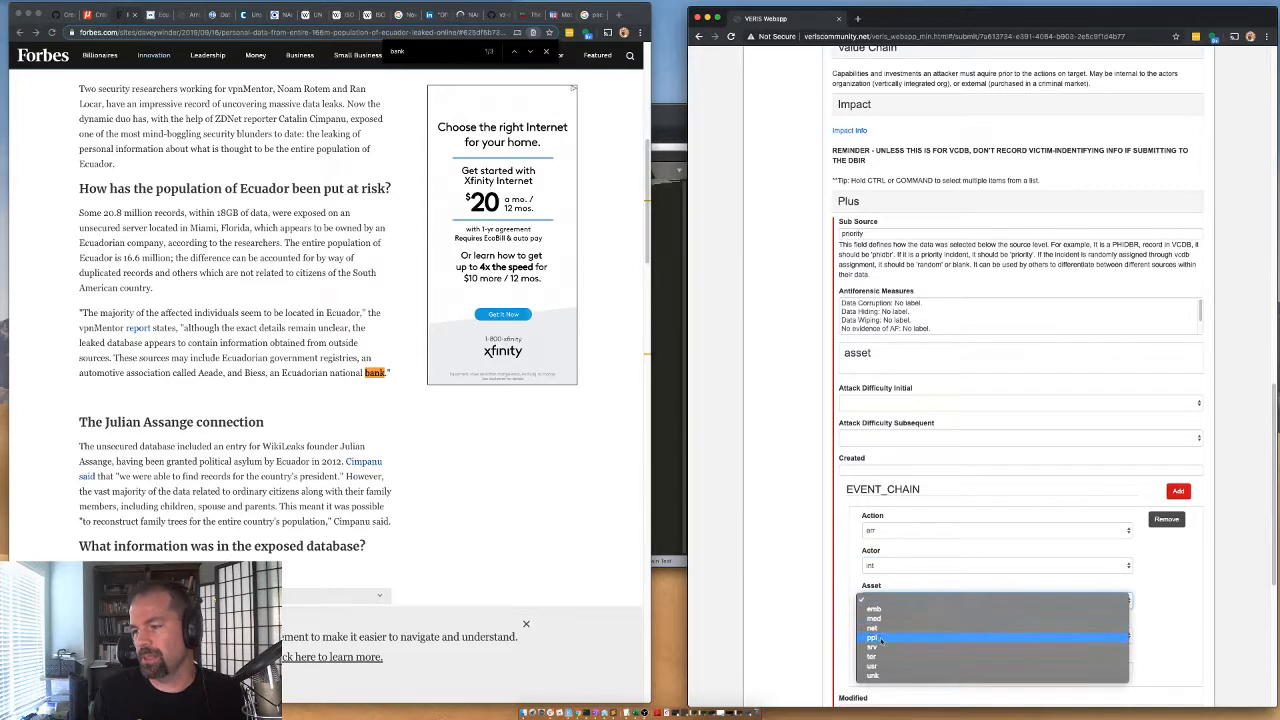
click(873, 647)
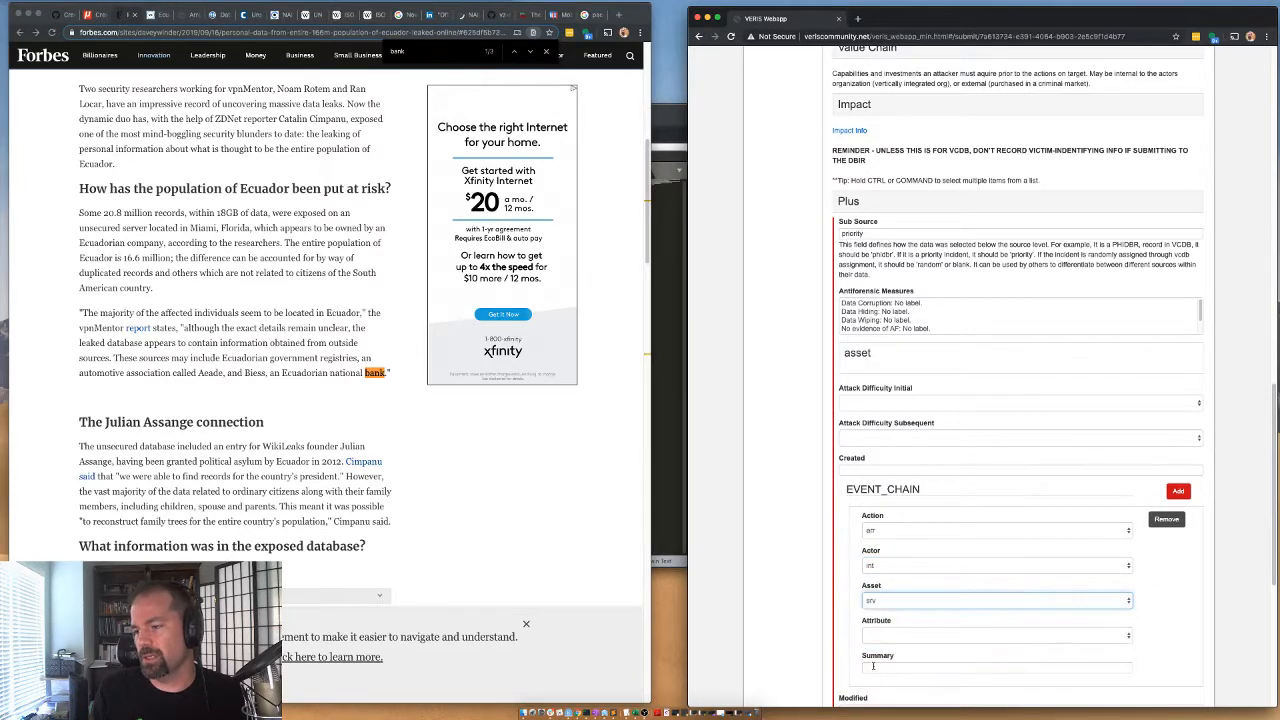
click(873, 636)
click(872, 653)
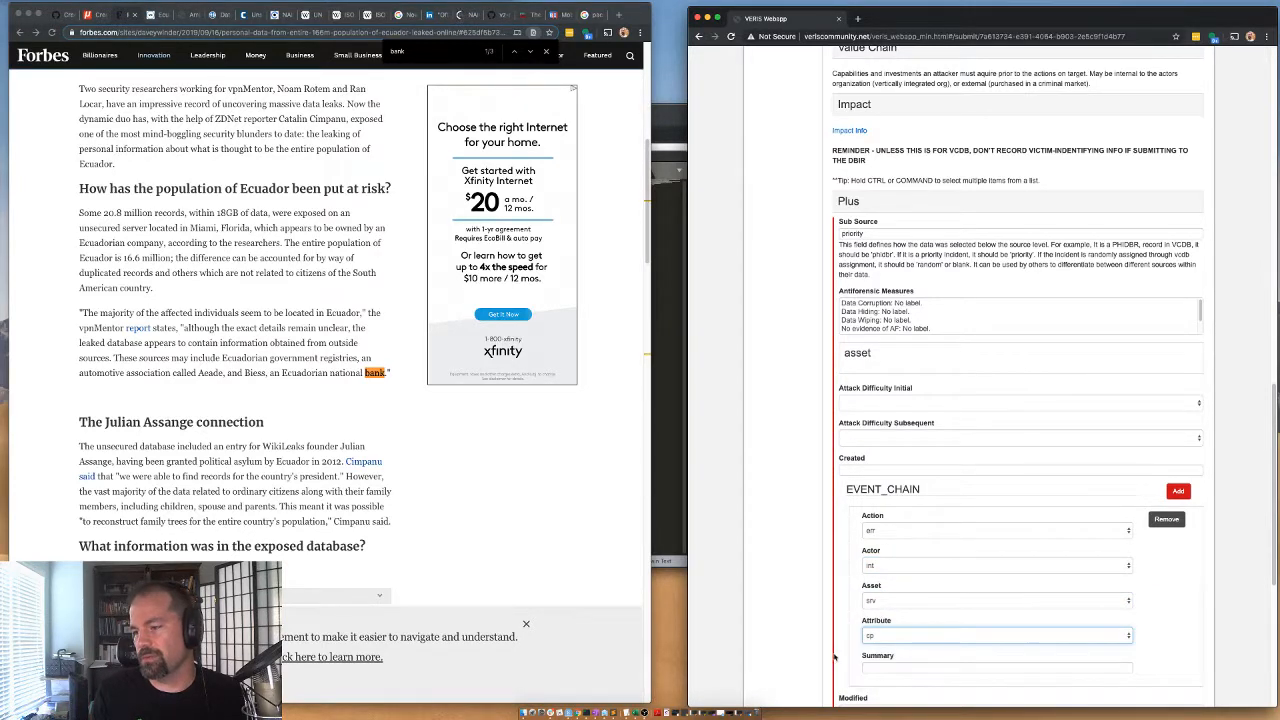
Set the analysis status to Validated and save the incident.
scroll(794, 404, down, 4)
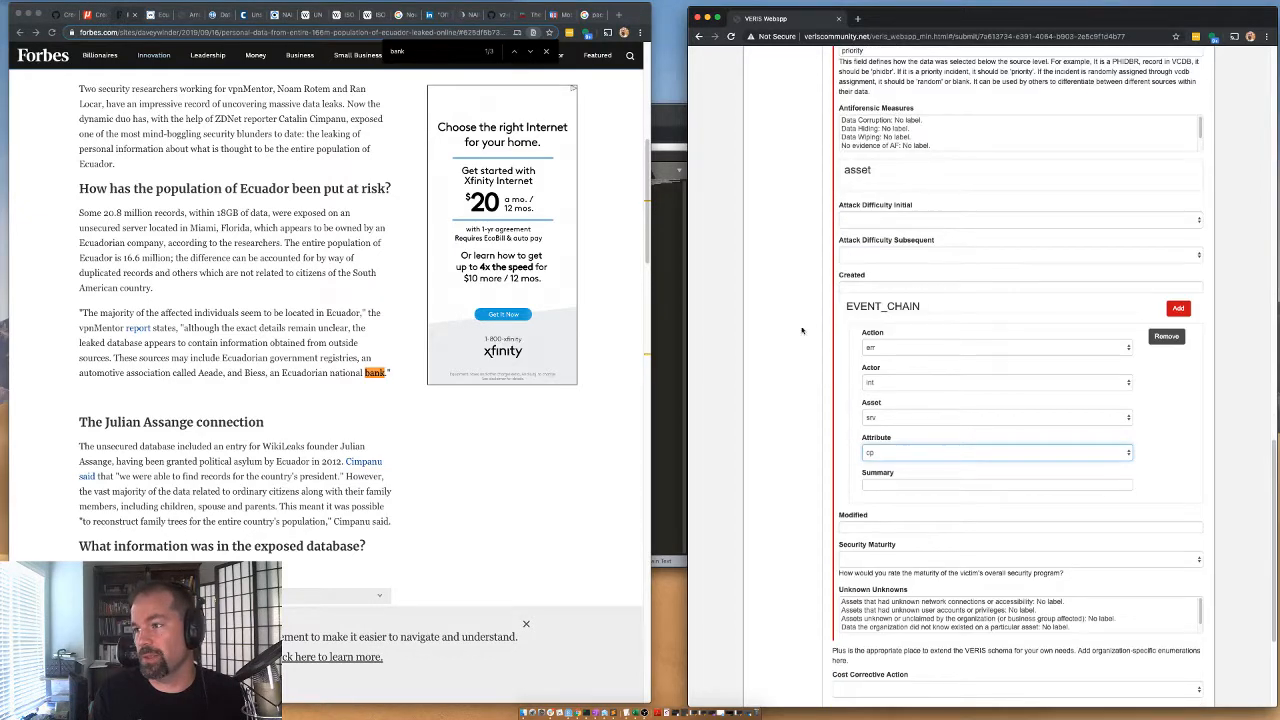
scroll(817, 421, down, 3)
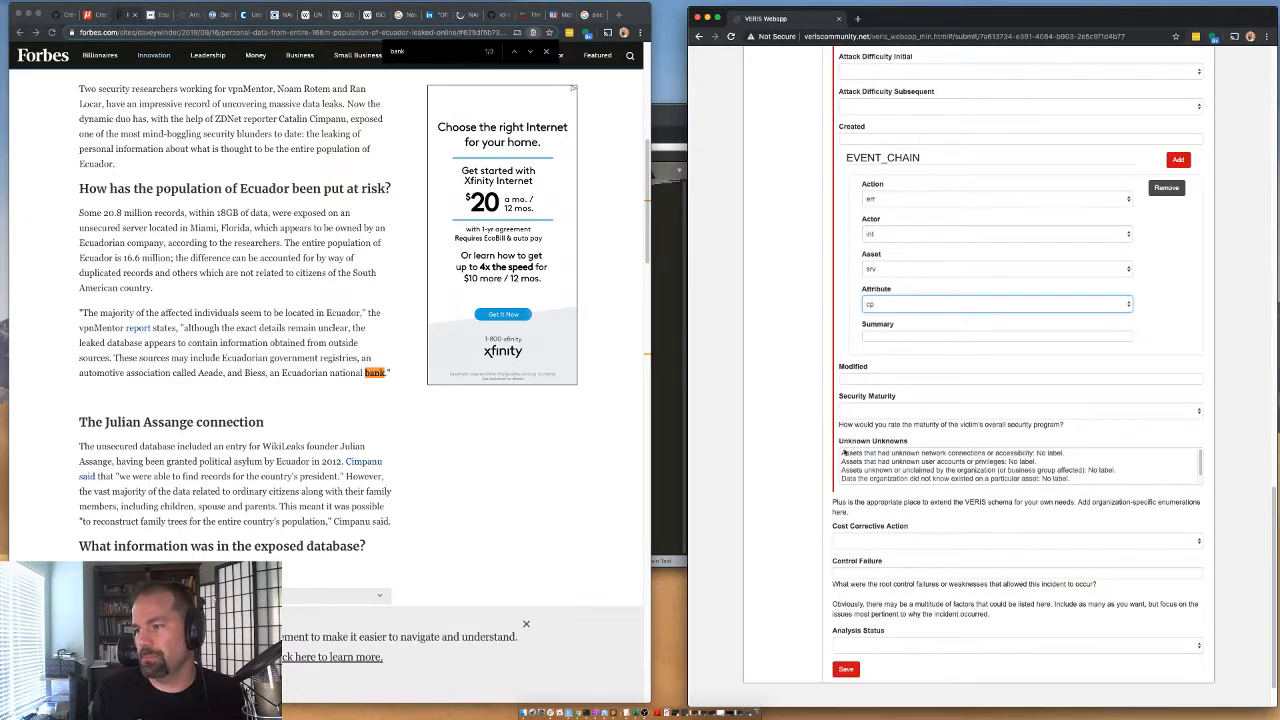
click(857, 648)
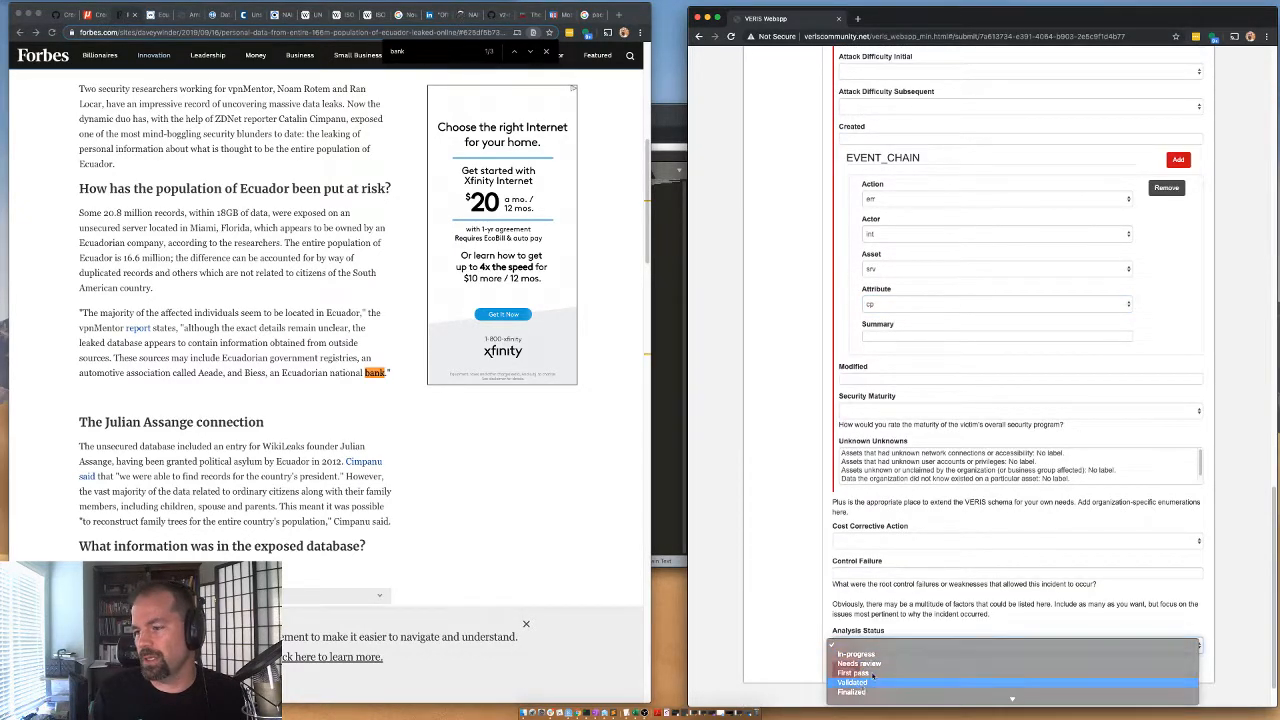
click(854, 685)
click(848, 669)
Copy the saved incident's full JSON text into a new file in the text editor.
drag(827, 285, 759, 147)
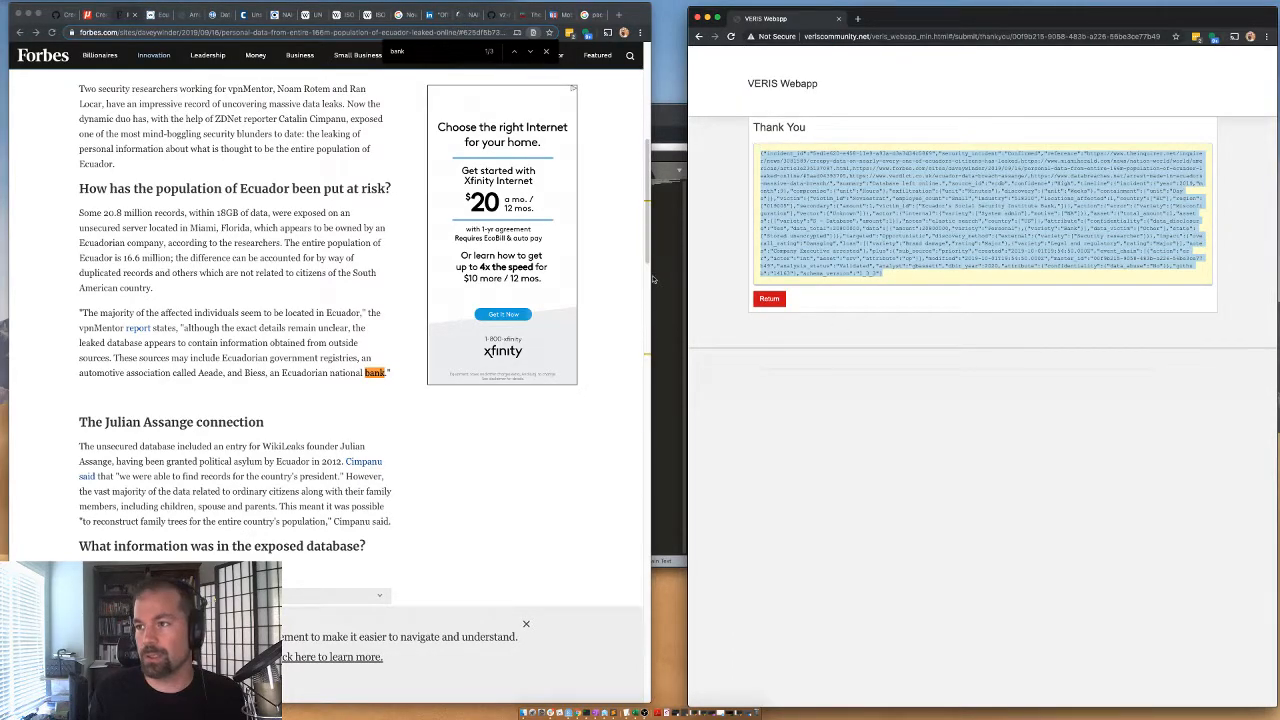
key(super+Tab)
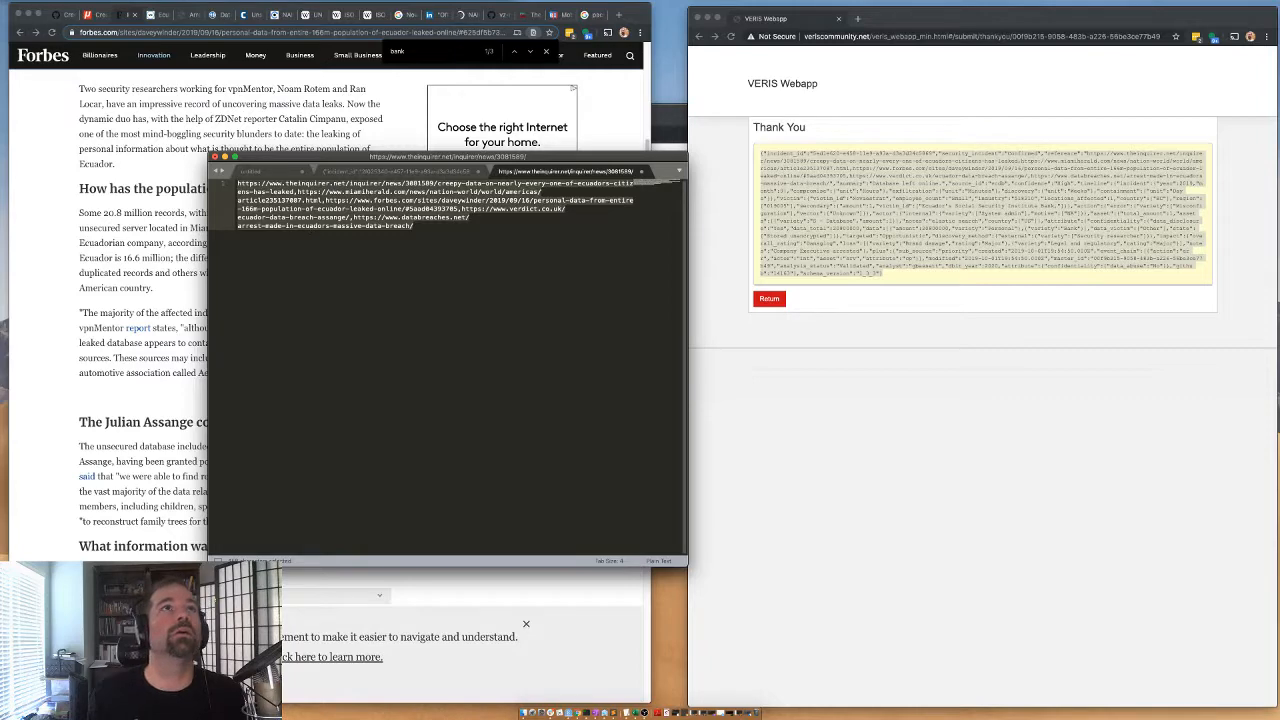
key(super+n)
key(super+v)
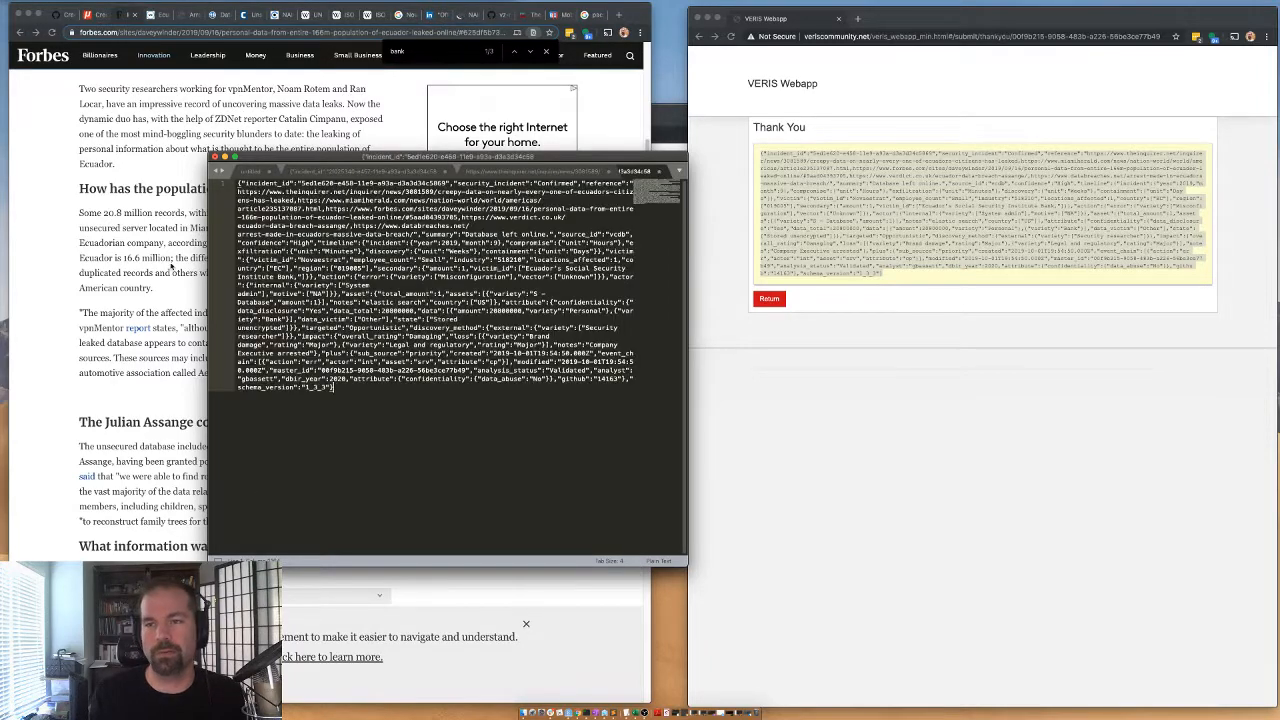
Switch to the browser with the news sources and close the tabs of the Ecuador leak articles.
key(super+Tab)
click(101, 17)
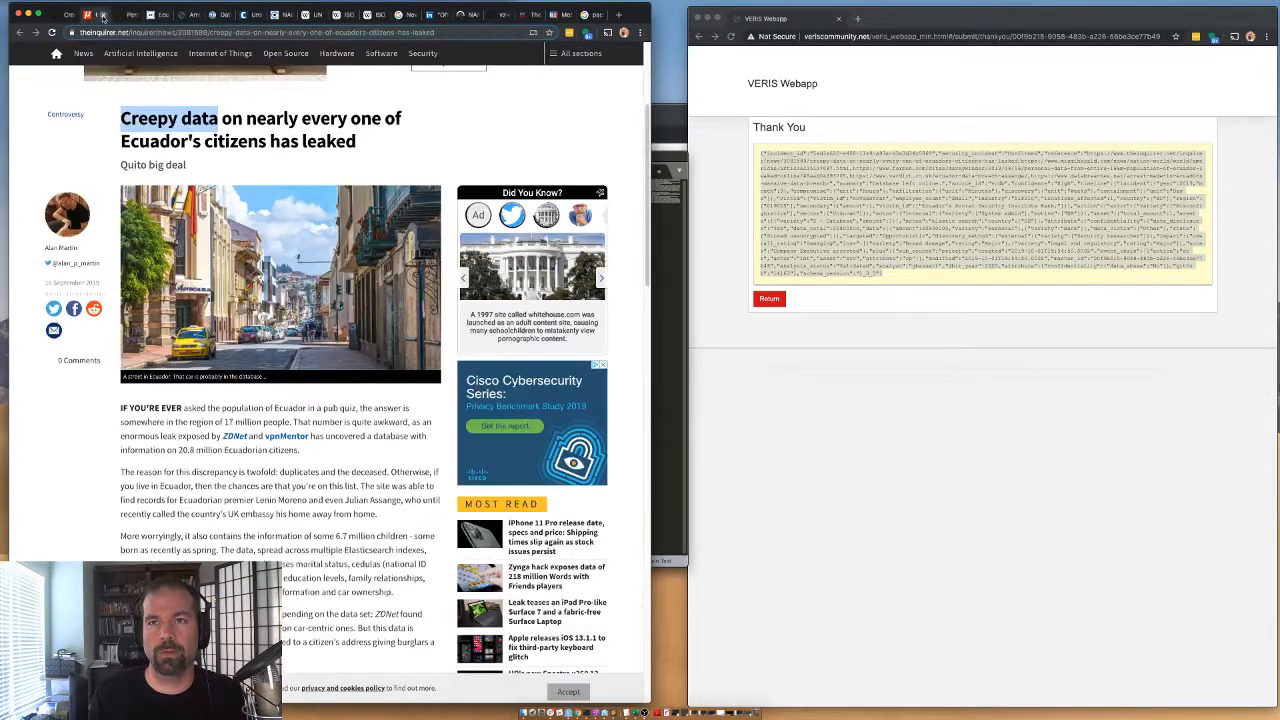
click(103, 17)
click(103, 17)
click(103, 17)
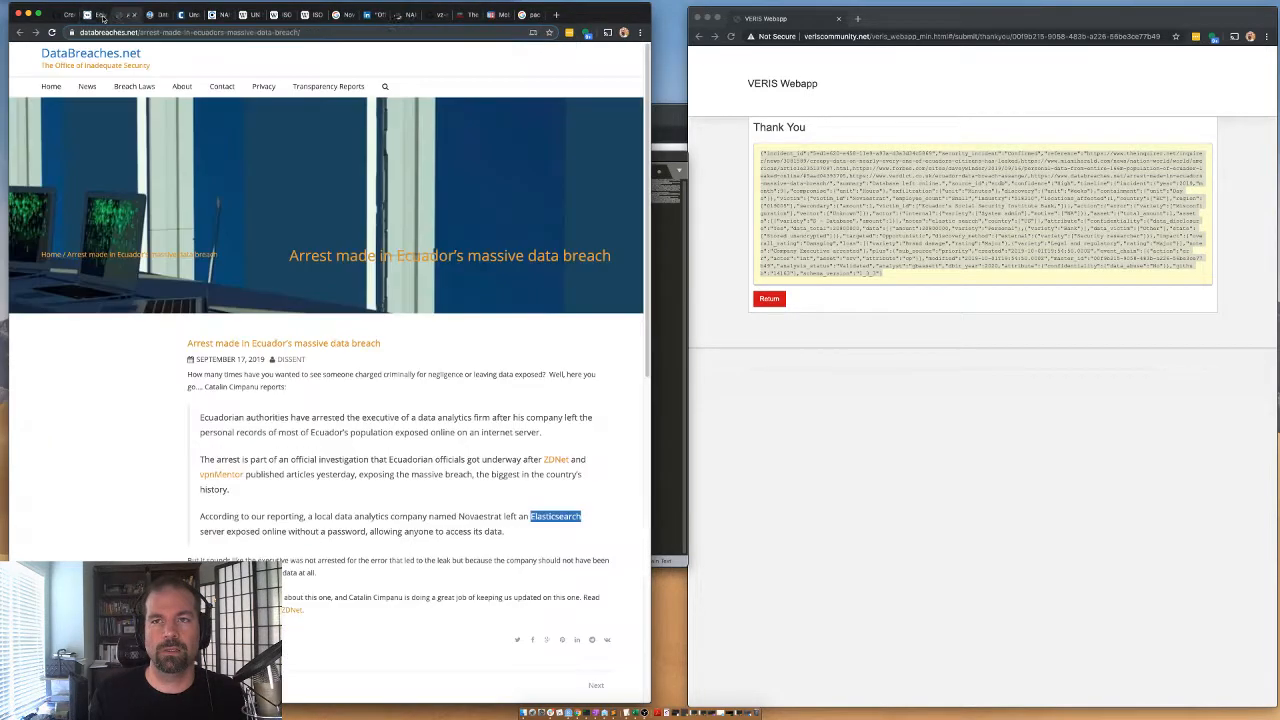
click(103, 17)
click(103, 17)
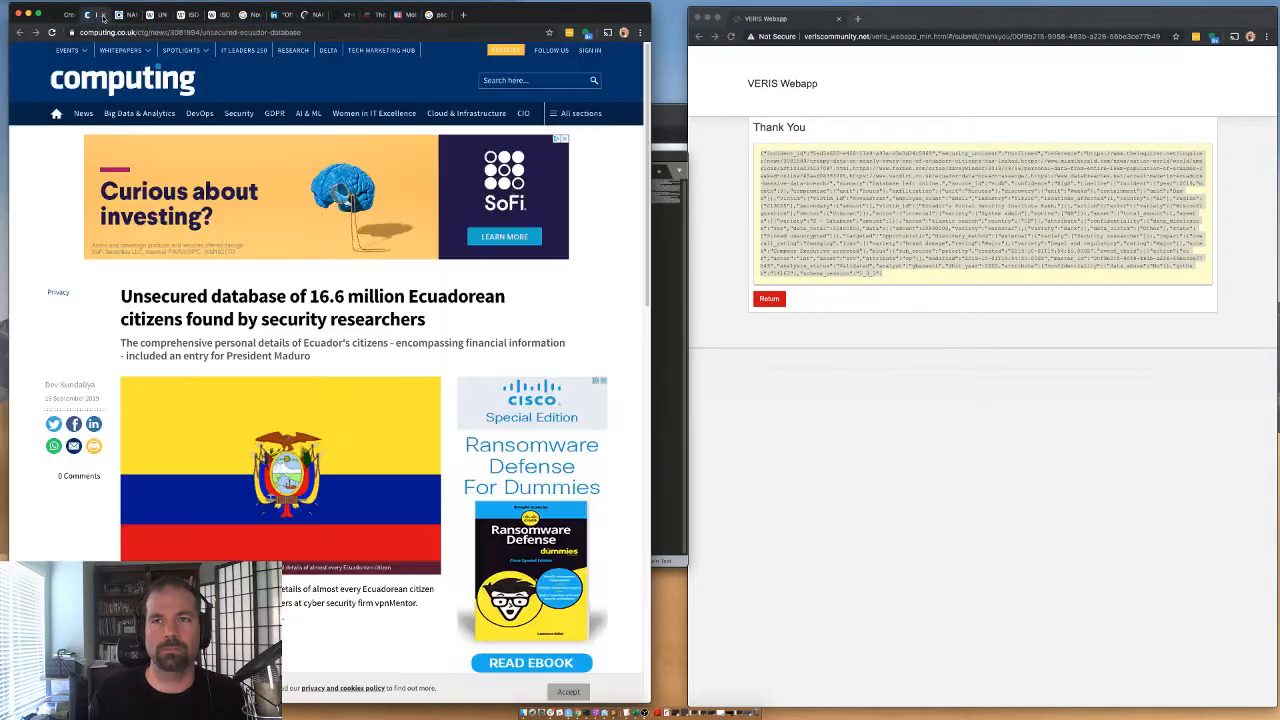
click(103, 17)
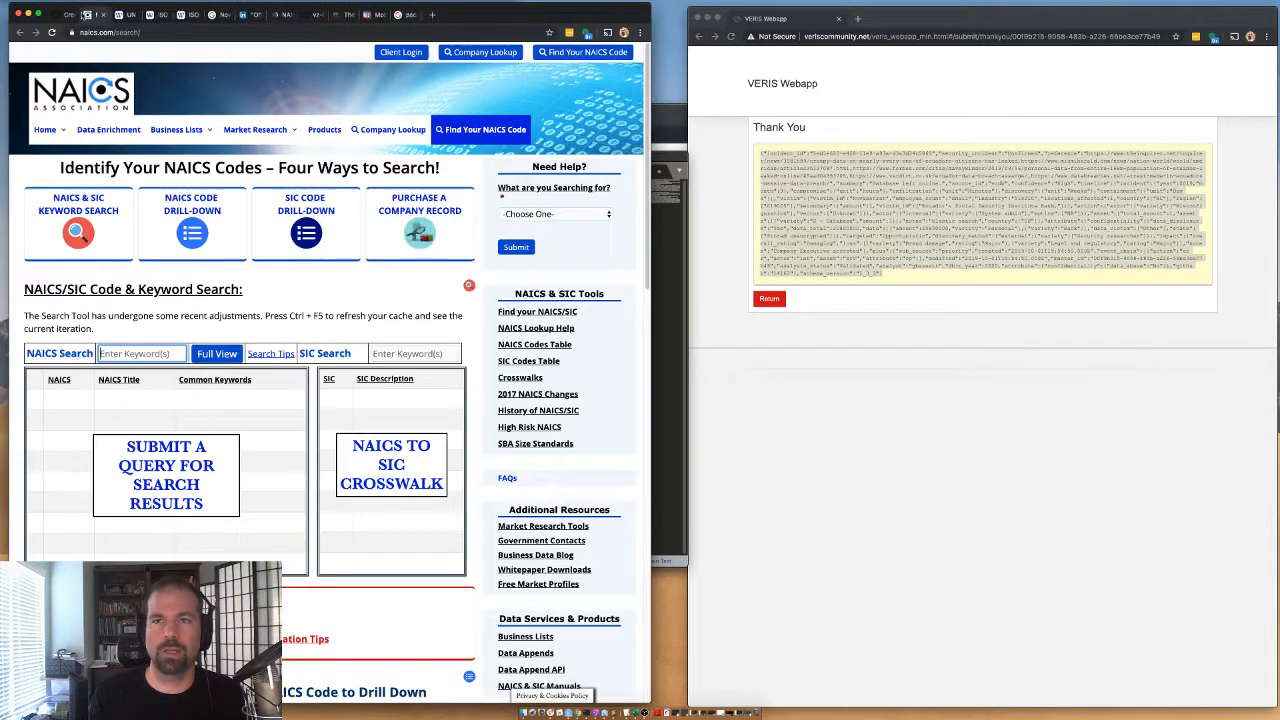
Go back to GitHub issue #14163 about the Novaestrat leak and close the issue.
click(103, 17)
scroll(201, 533, down, 3)
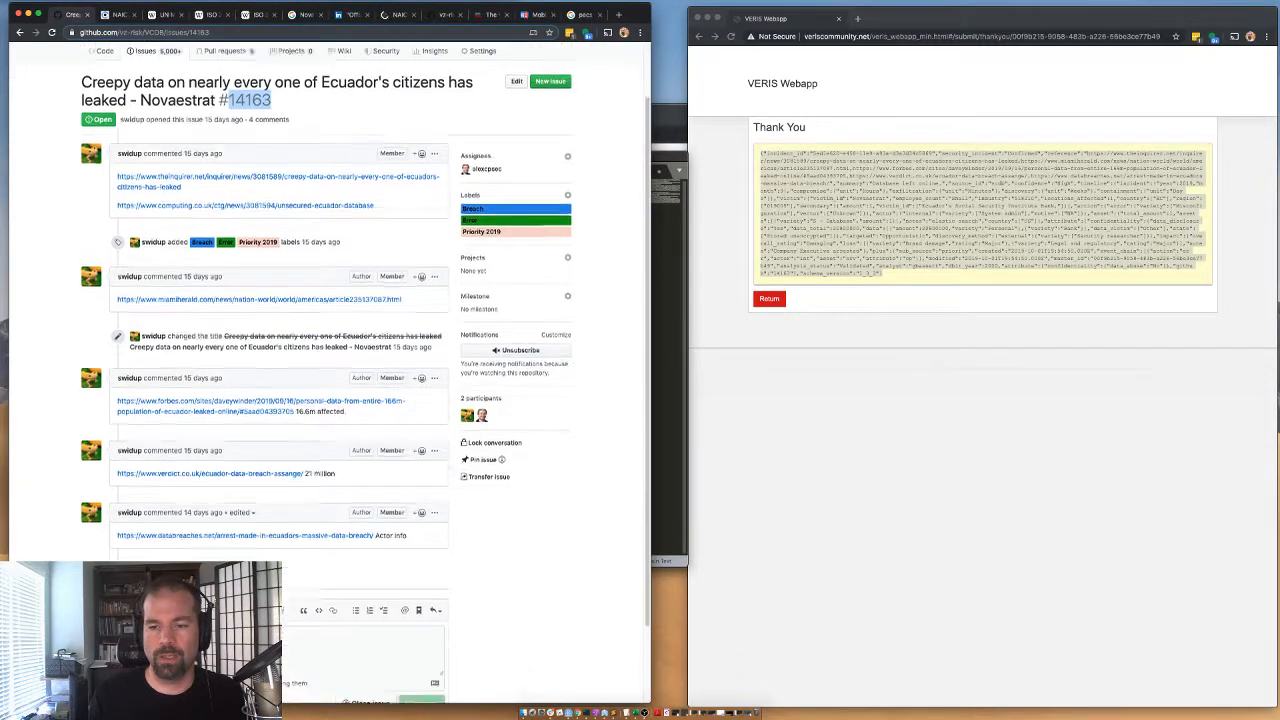
click(366, 612)
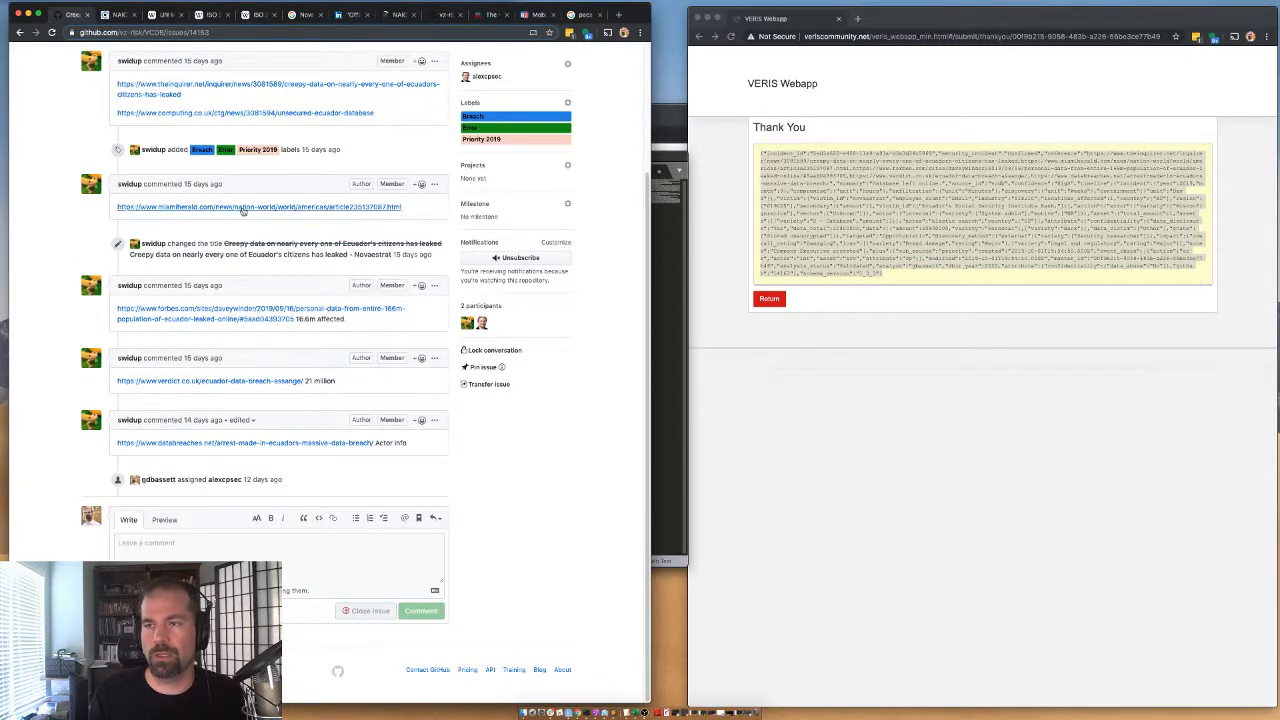
scroll(170, 155, up, 5)
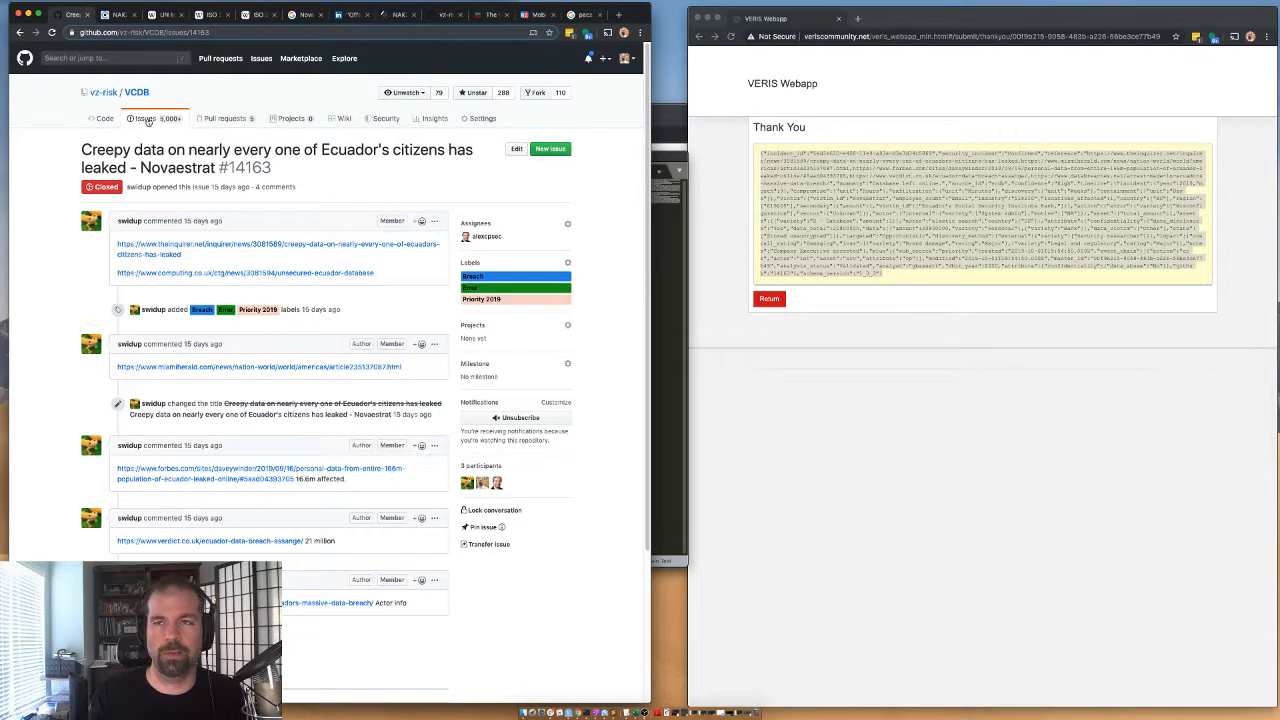
Show the VCDB repository's open issues, filtered to the person who was assigned to issue #14163.
click(147, 120)
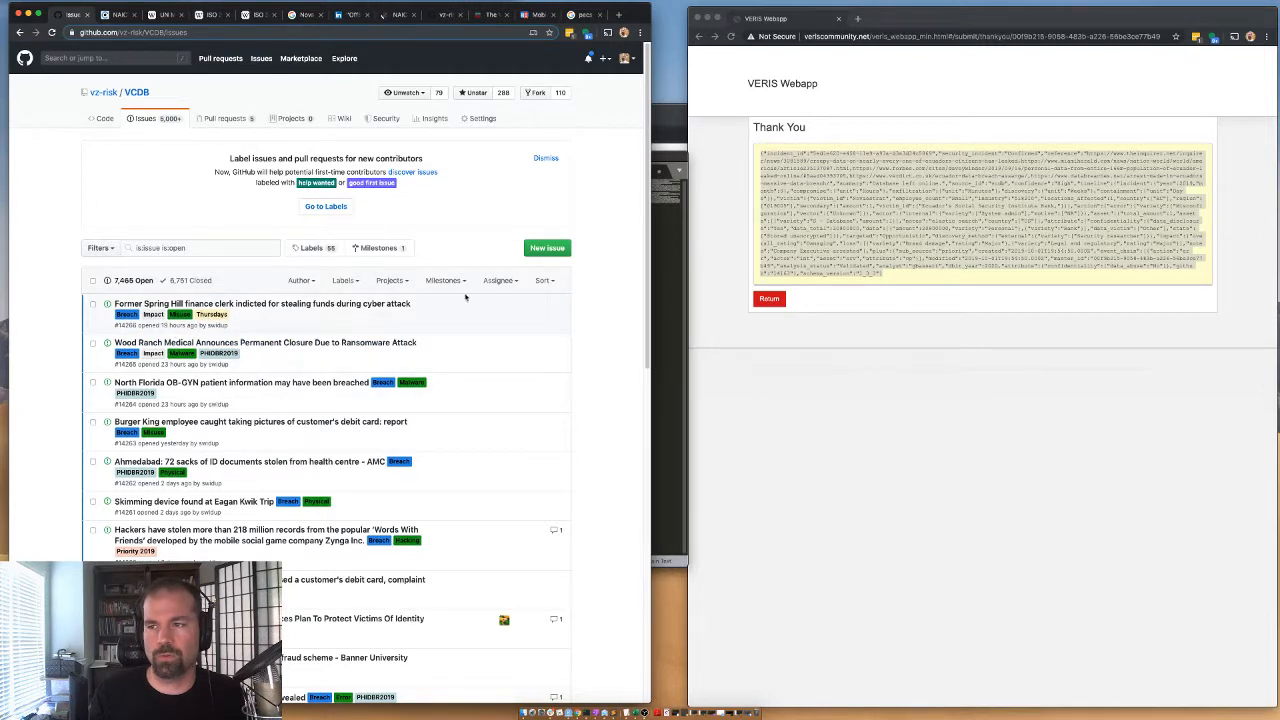
click(499, 280)
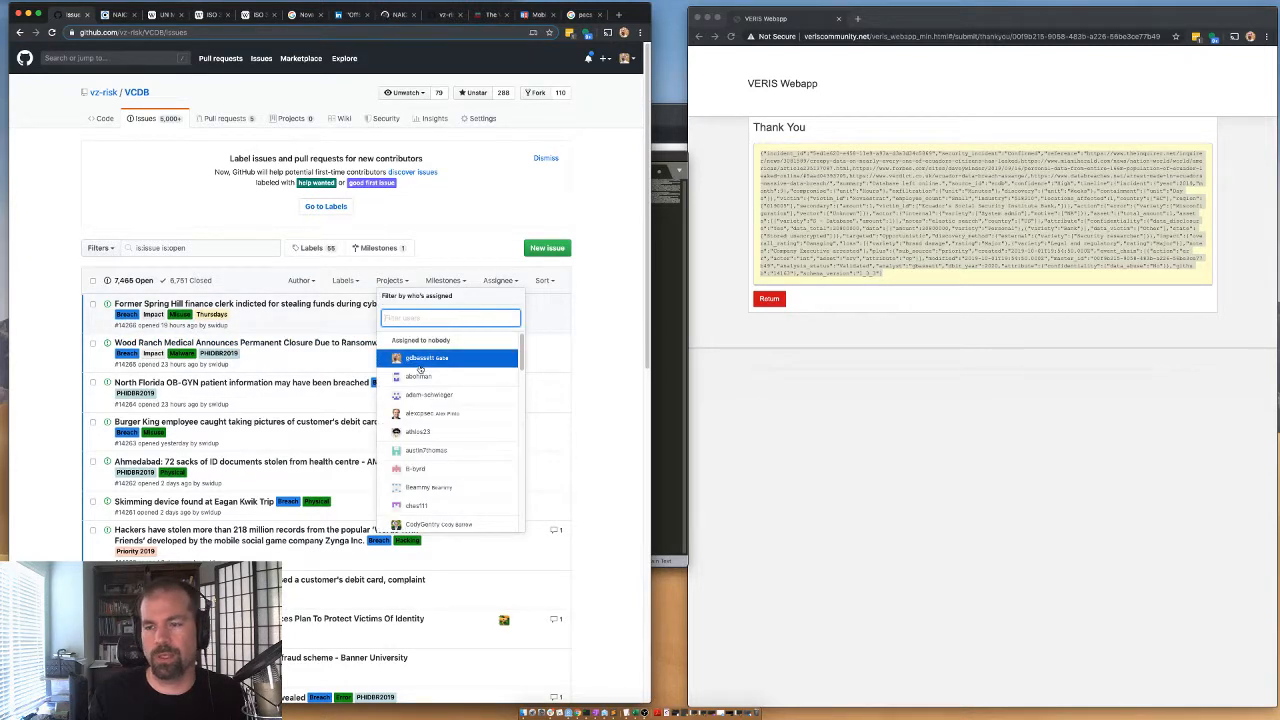
click(283, 323)
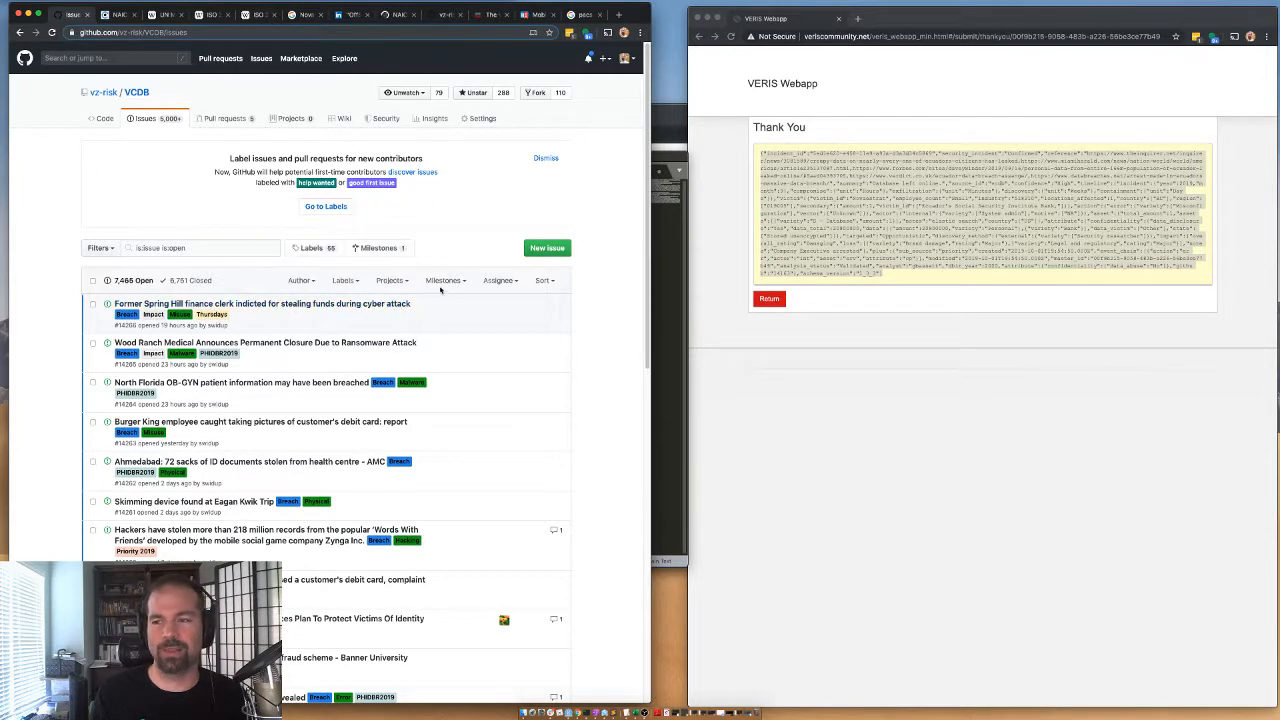
click(497, 281)
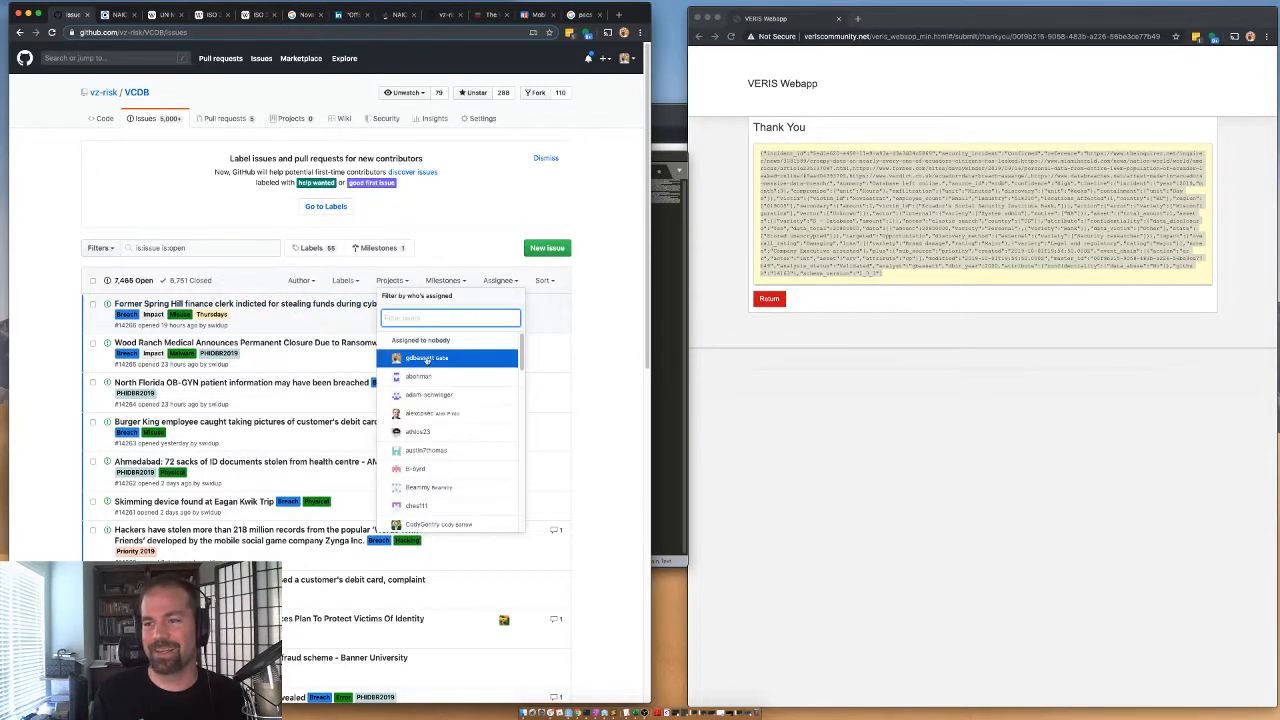
click(425, 413)
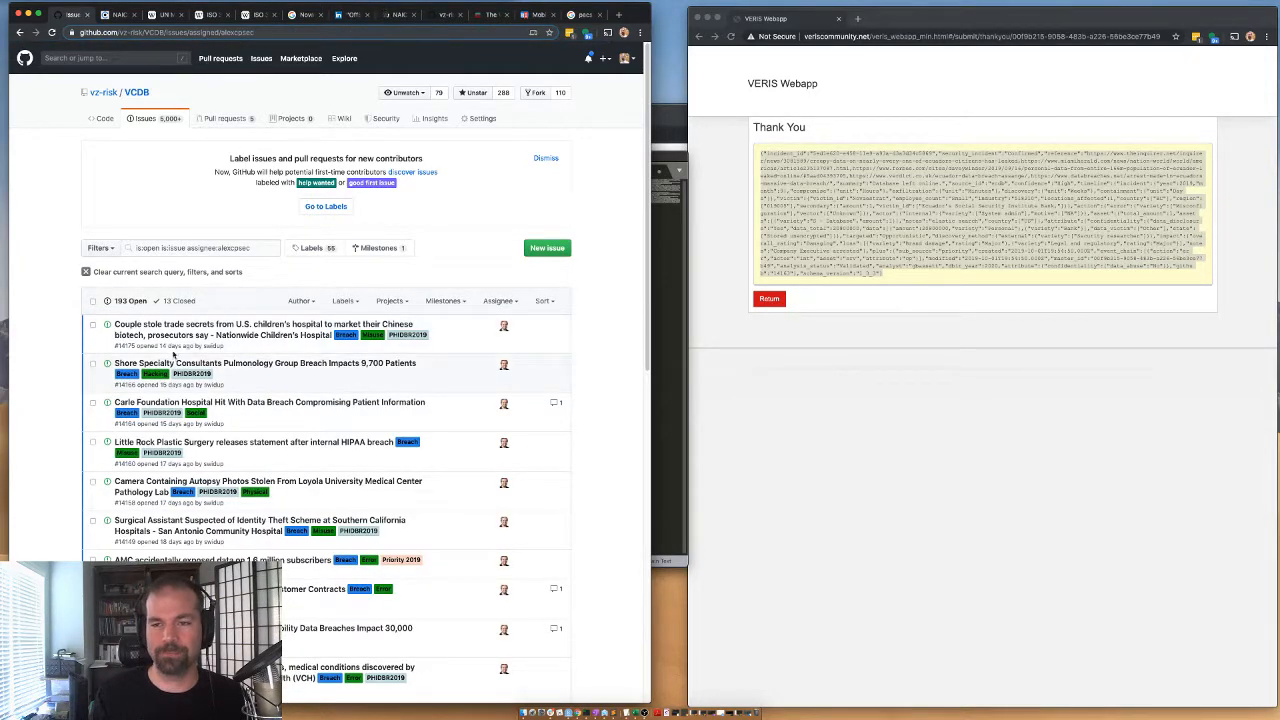
Open the issue "AMC accidentally exposed data on 1.6 million subscribers" from the filtered list.
scroll(175, 400, down, 2)
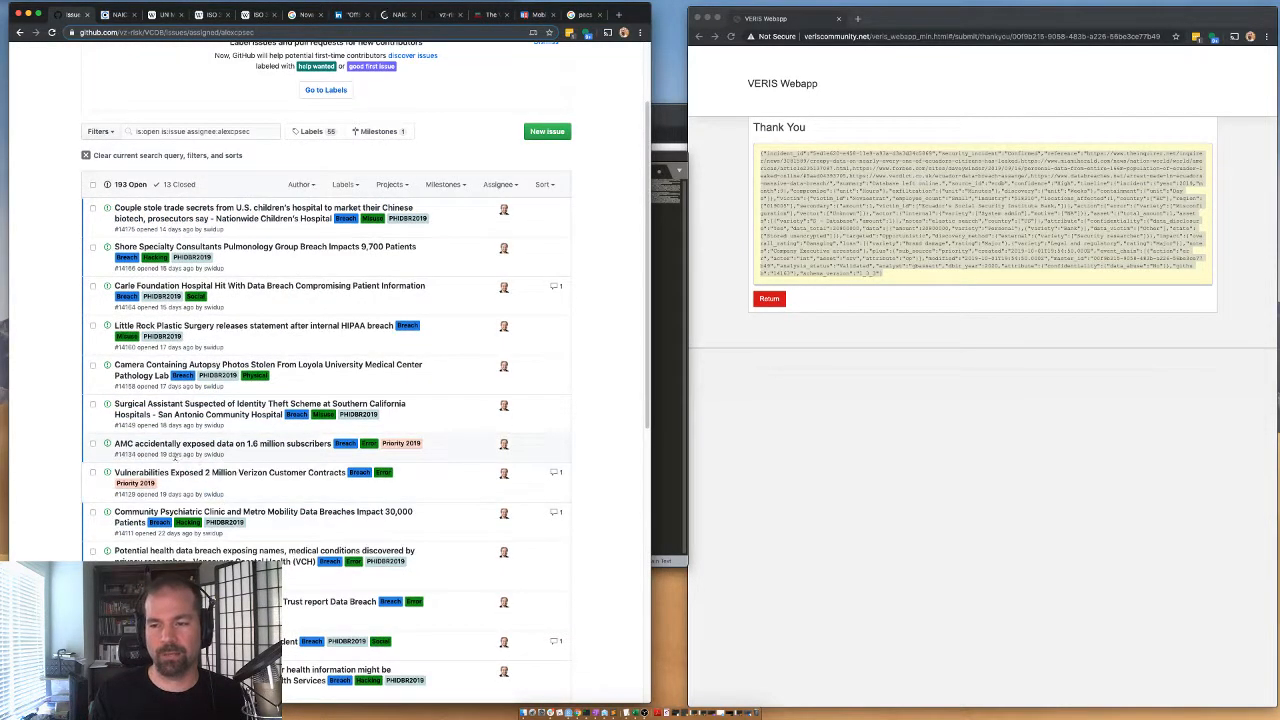
mouse_move(163, 449)
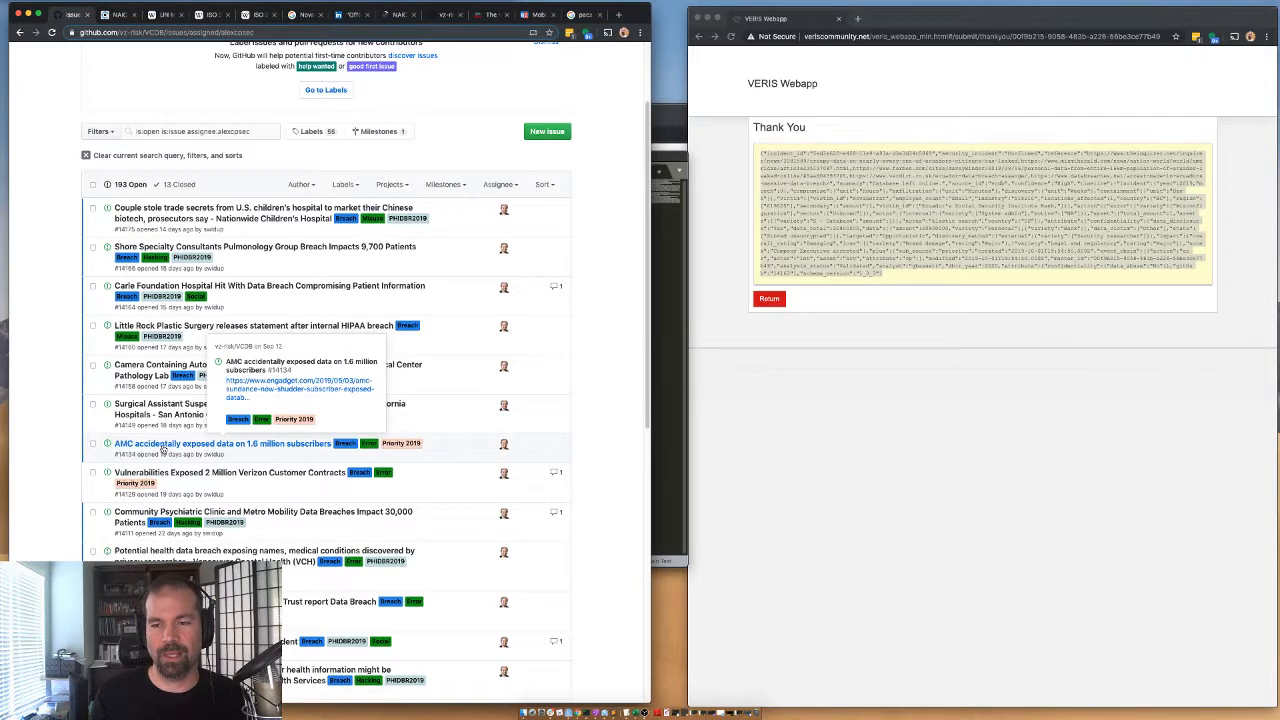
click(163, 449)
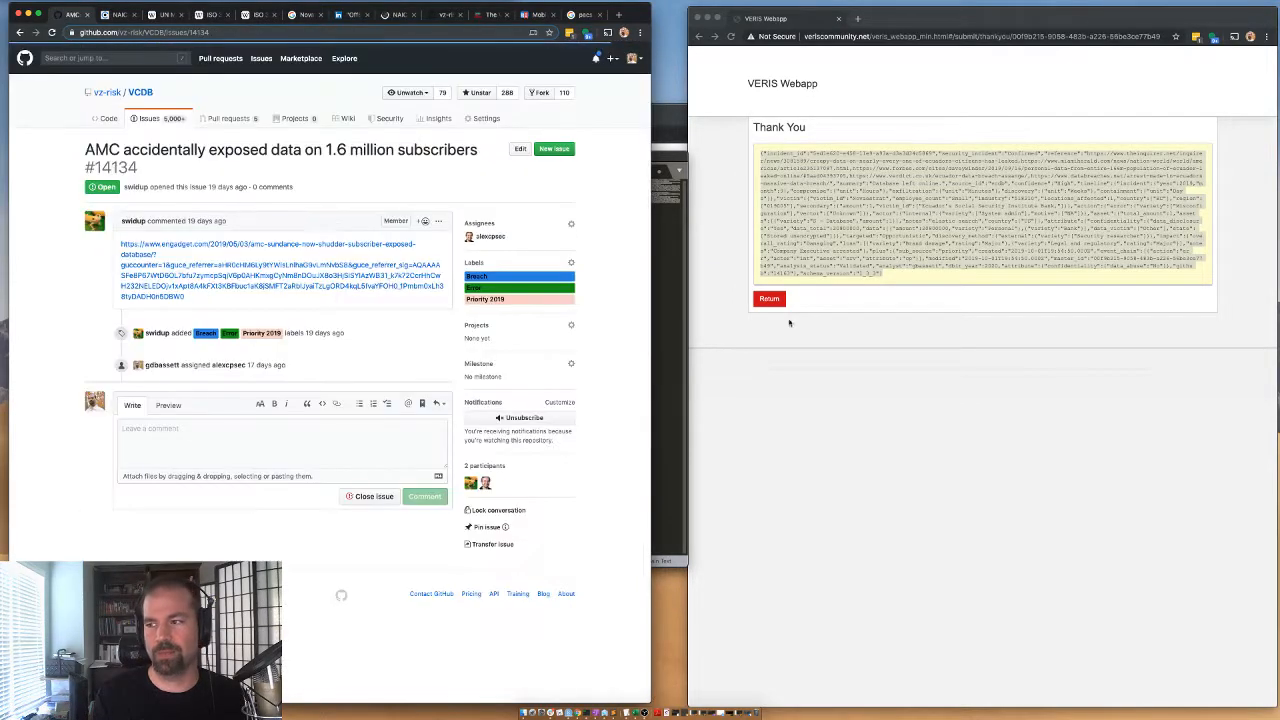
Open the Engadget article linked in the AMC issue in a new tab.
click(765, 297)
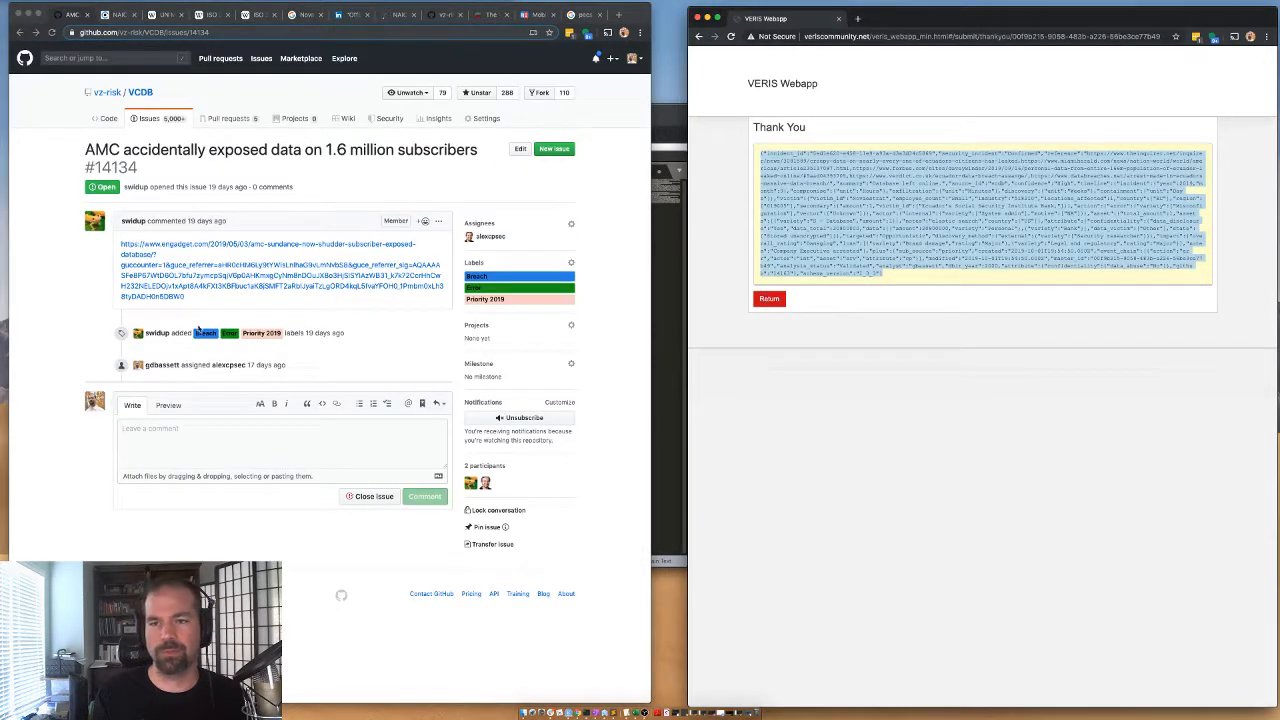
right_click(165, 249)
click(200, 251)
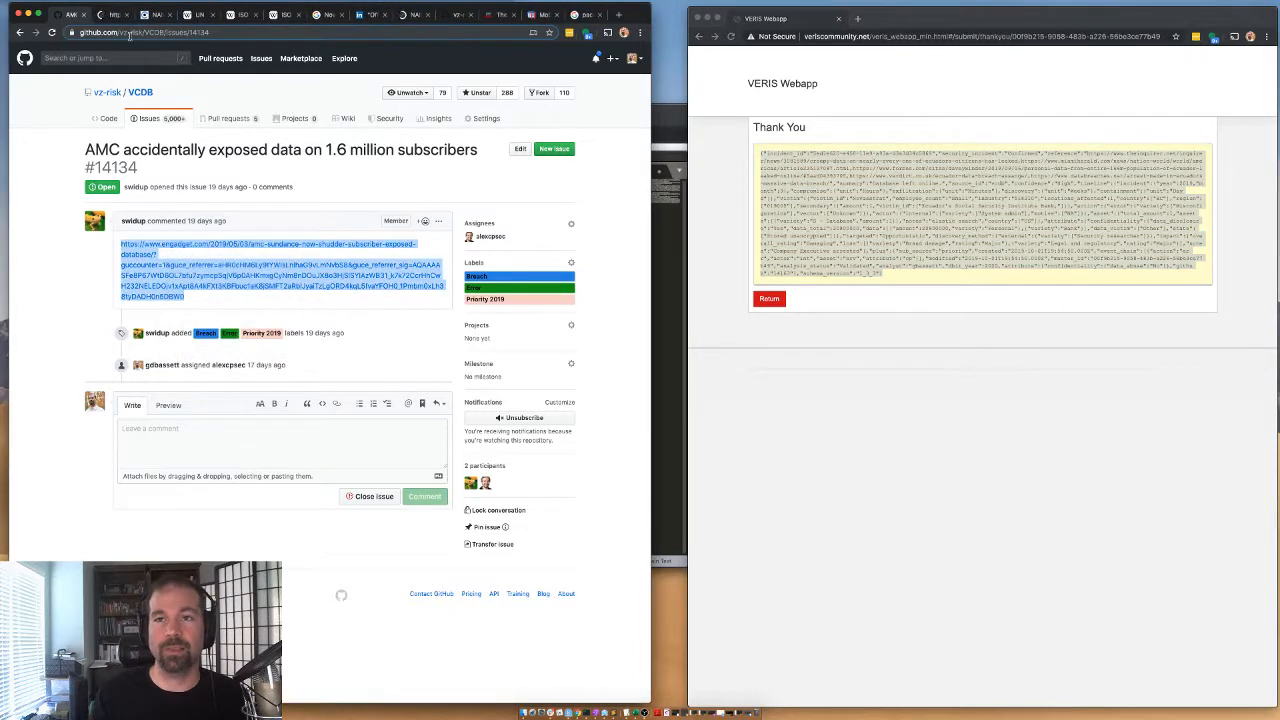
Return from the saved incident to a blank VERIS Webapp form and bring up the Engadget article on the AMC exposure.
click(769, 299)
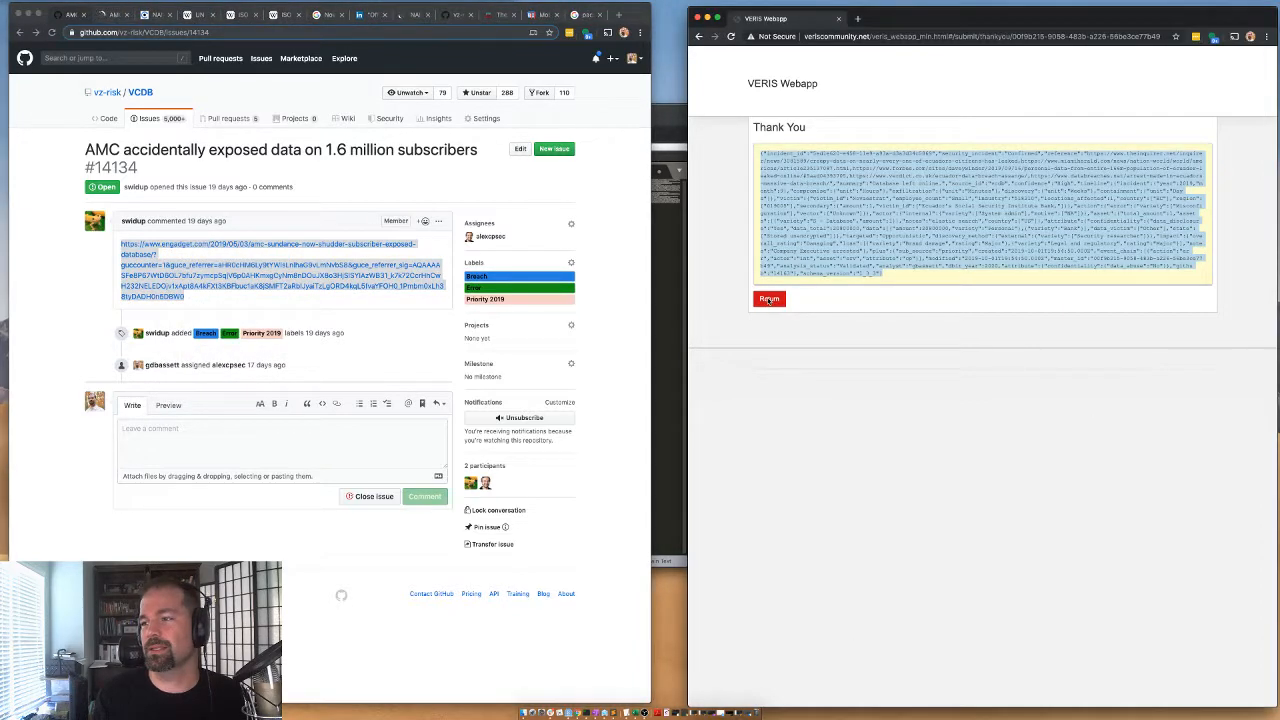
click(769, 299)
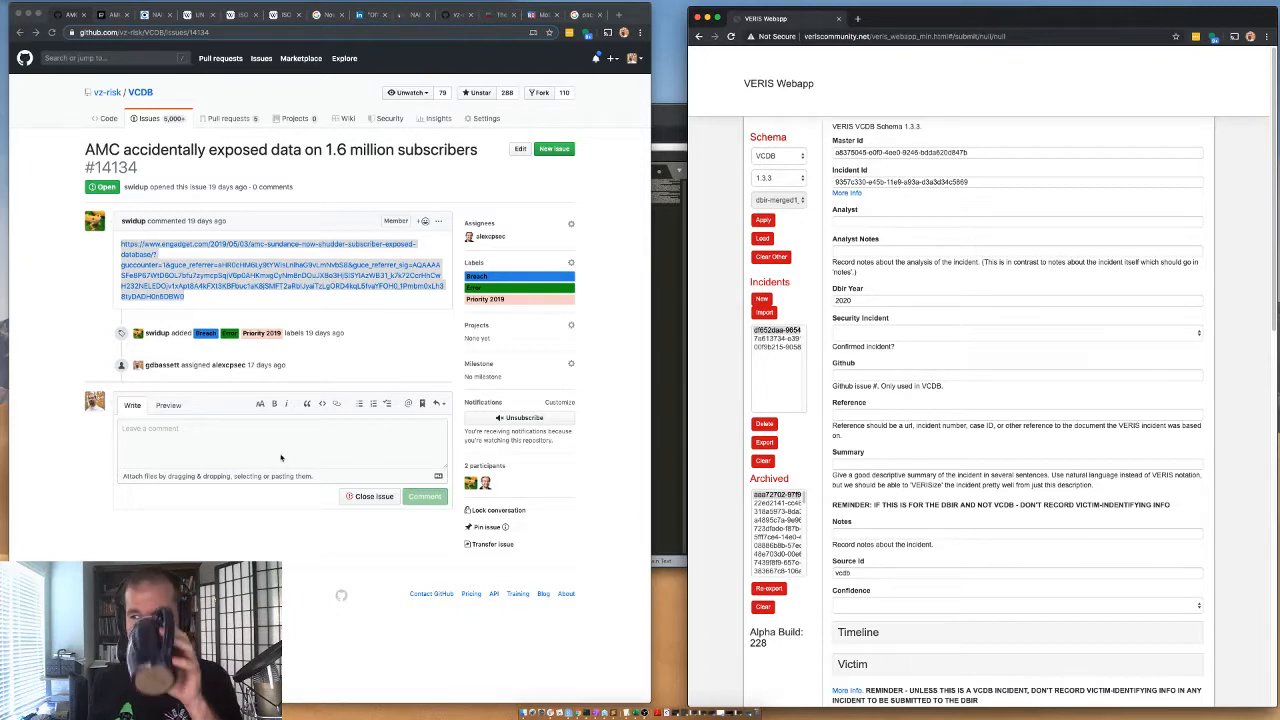
click(101, 16)
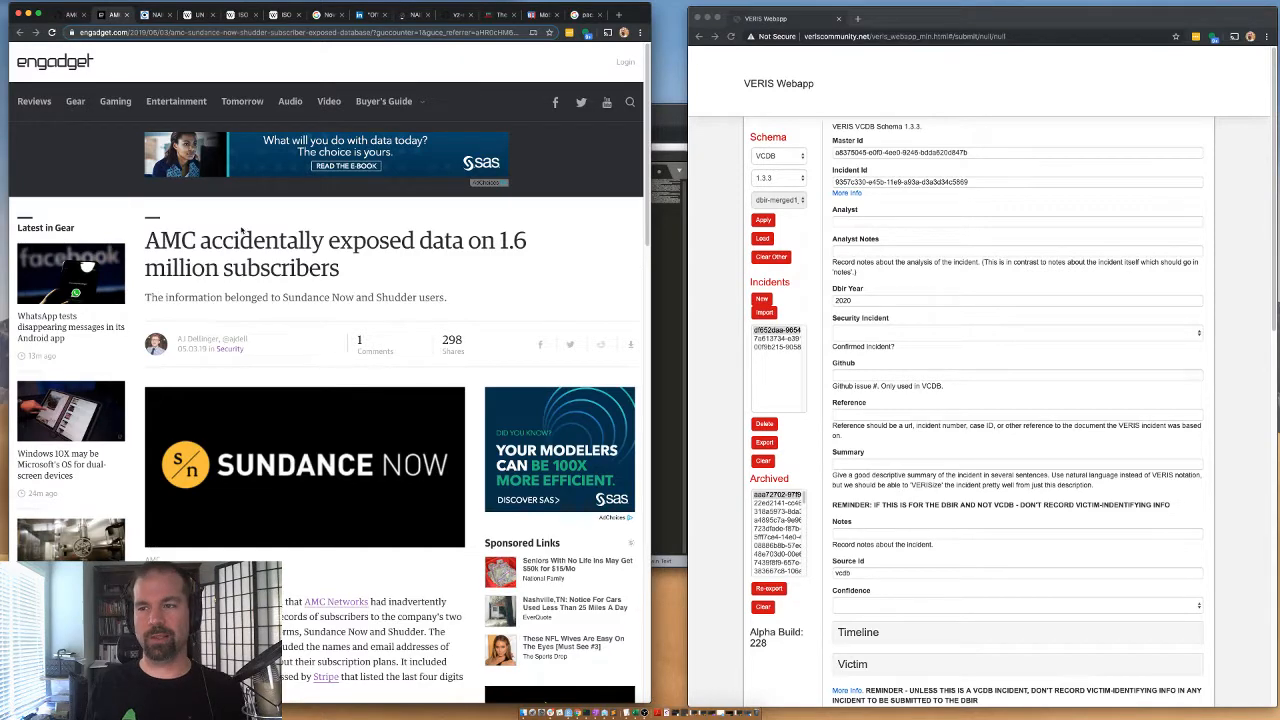
Read the Engadget article on the AMC exposure and open its AMC Networks link in a new tab.
scroll(241, 232, down, 3)
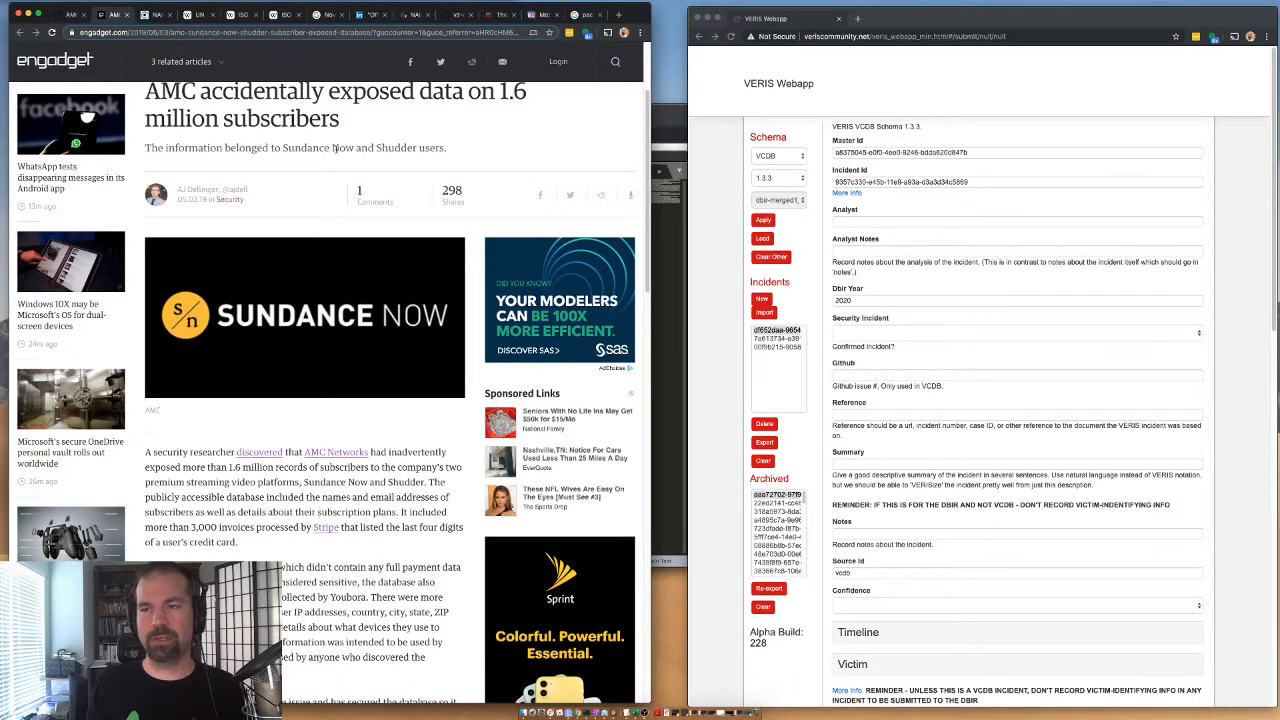
drag(324, 148, 401, 148)
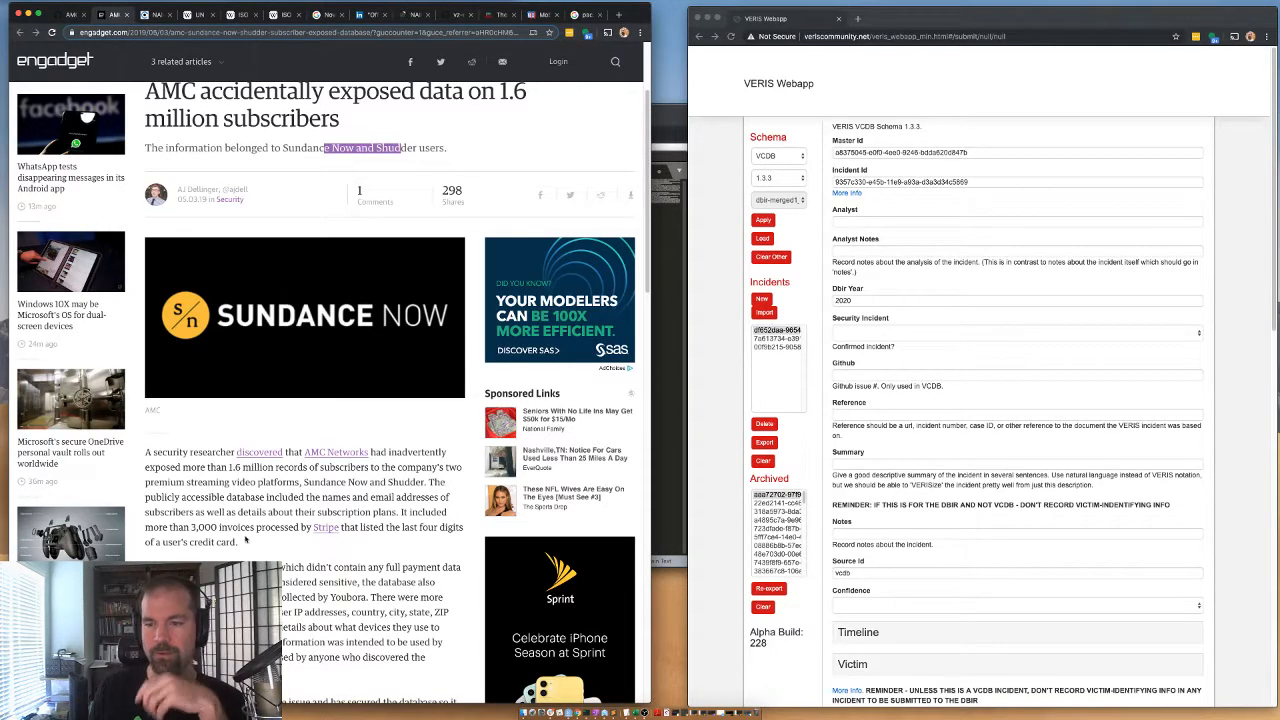
scroll(235, 490, down, 1)
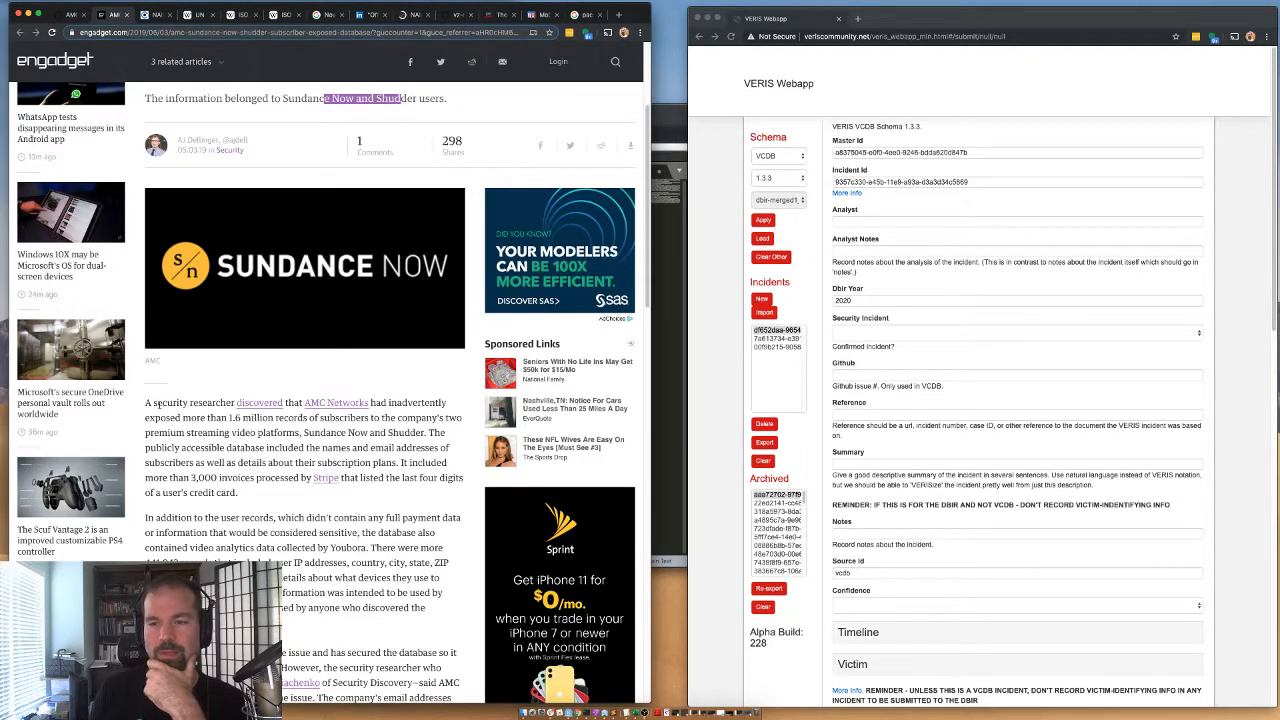
scroll(168, 405, down, 1)
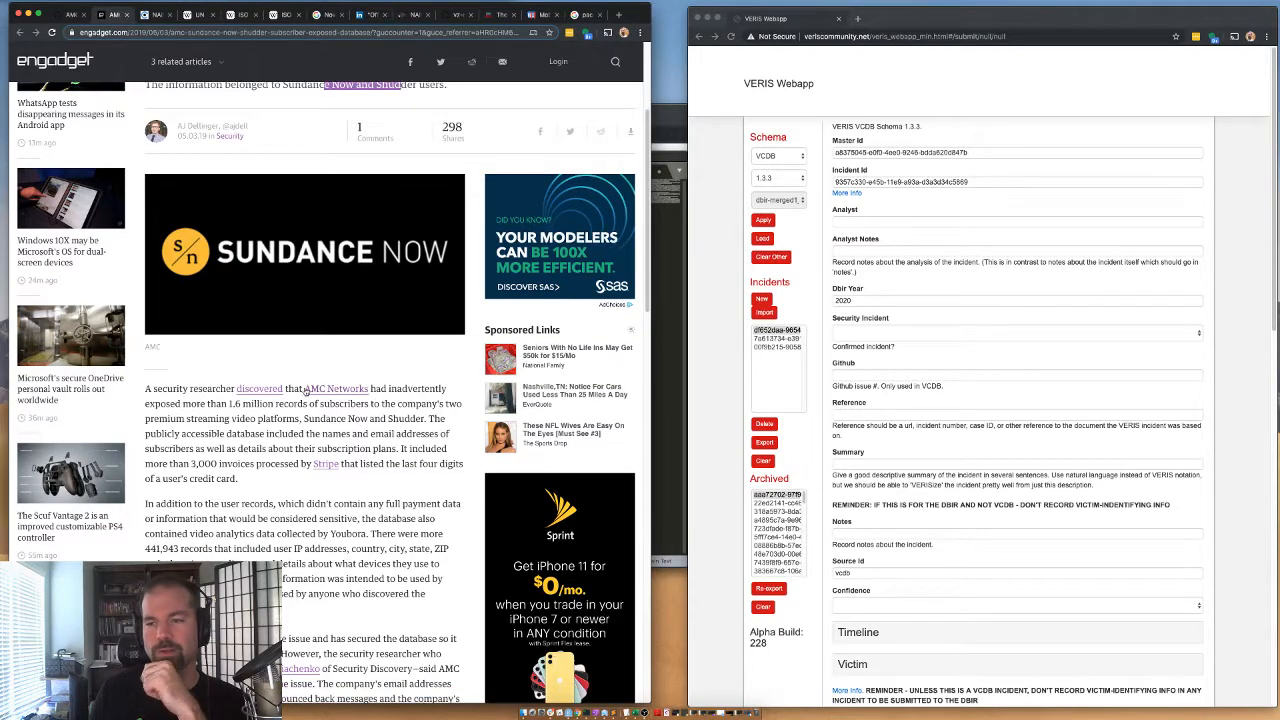
right_click(356, 392)
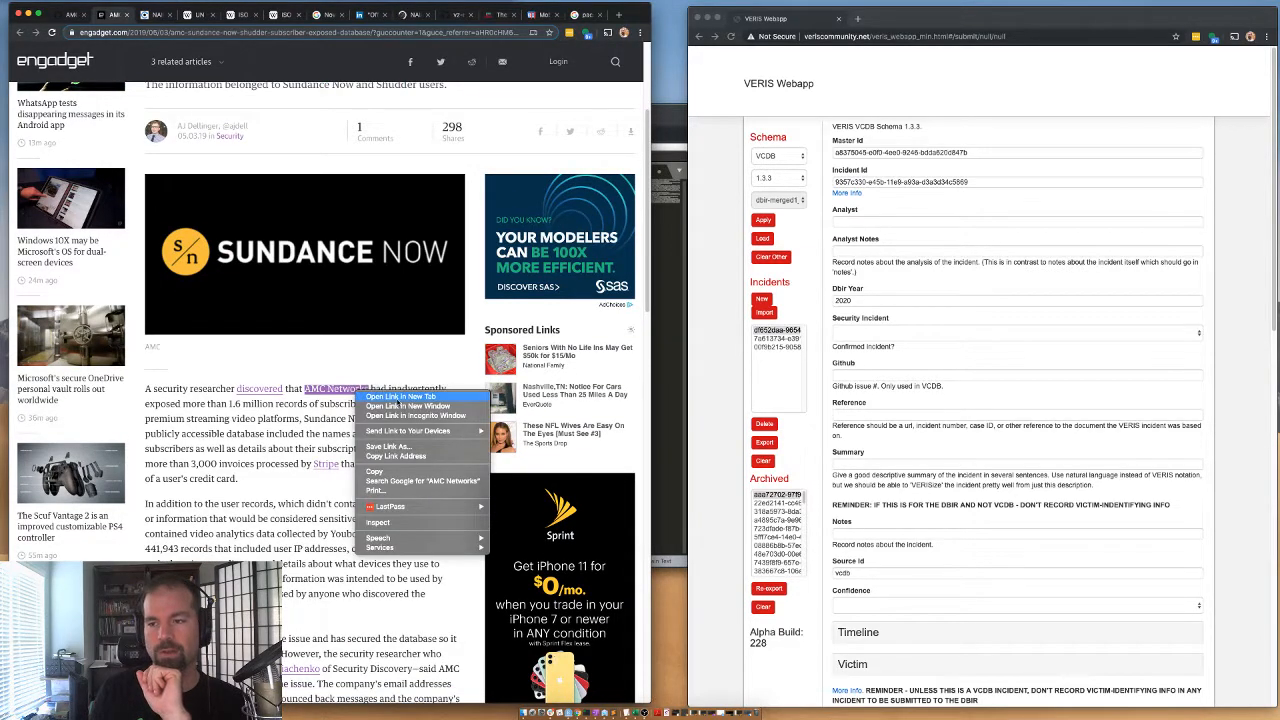
click(388, 396)
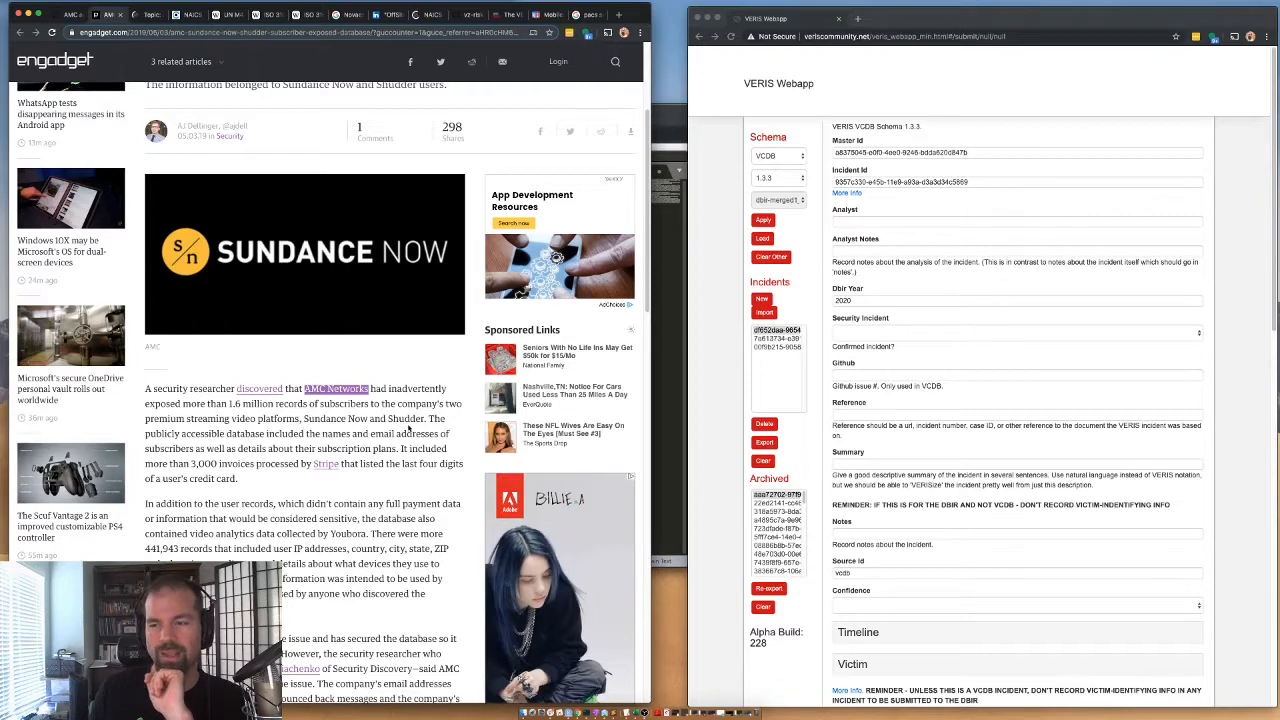
scroll(435, 428, down, 1)
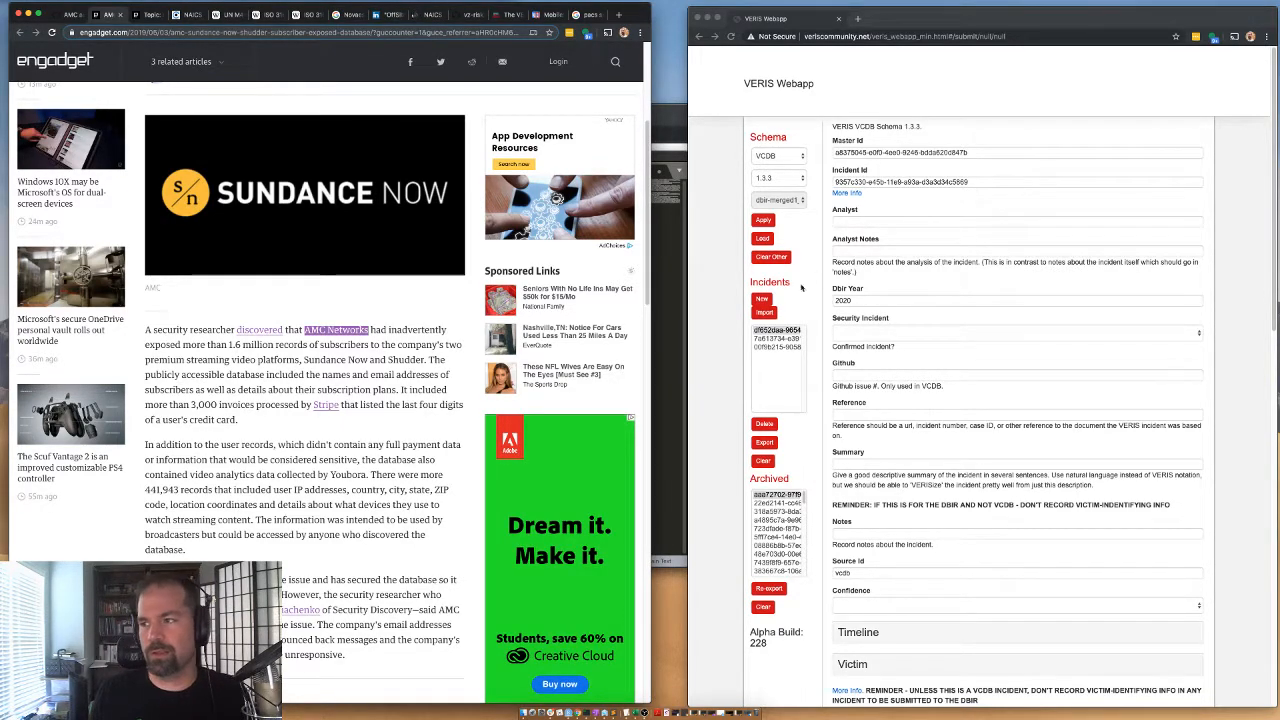
Fill in the analyst's username and mark the security incident as "Confirmed: Yes - Confirmed".
click(856, 221)
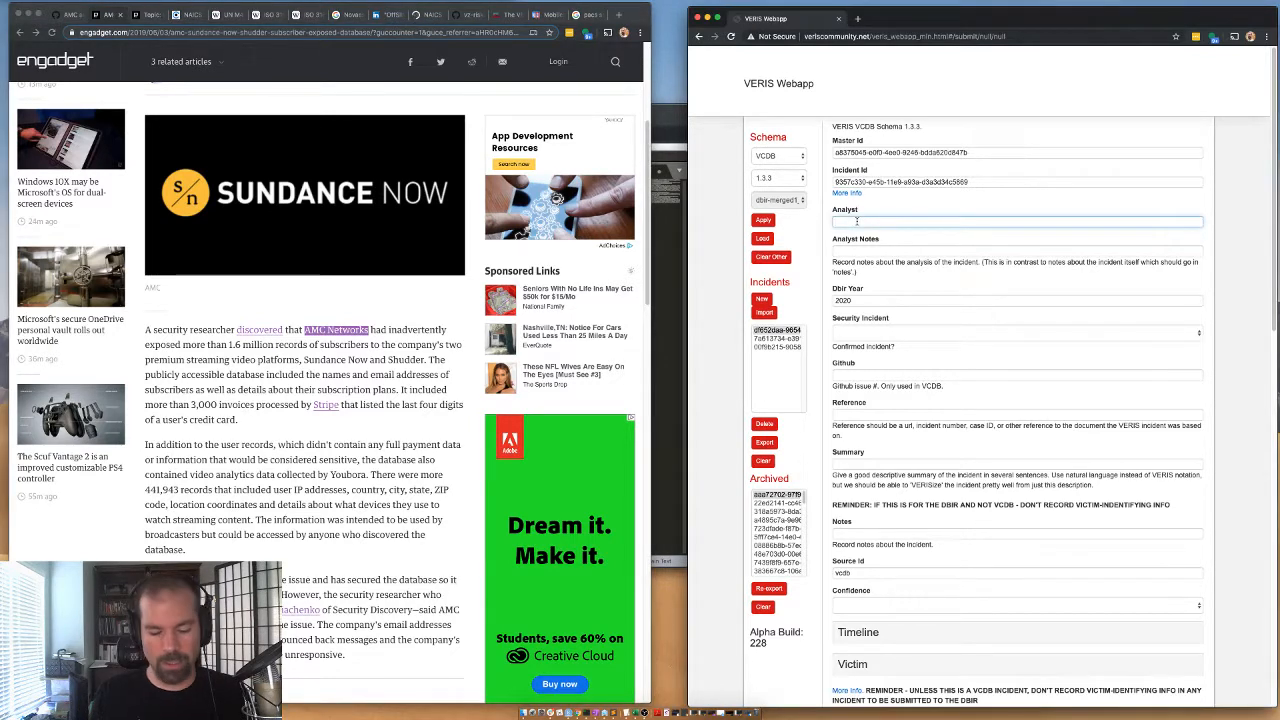
text(g)
click(864, 241)
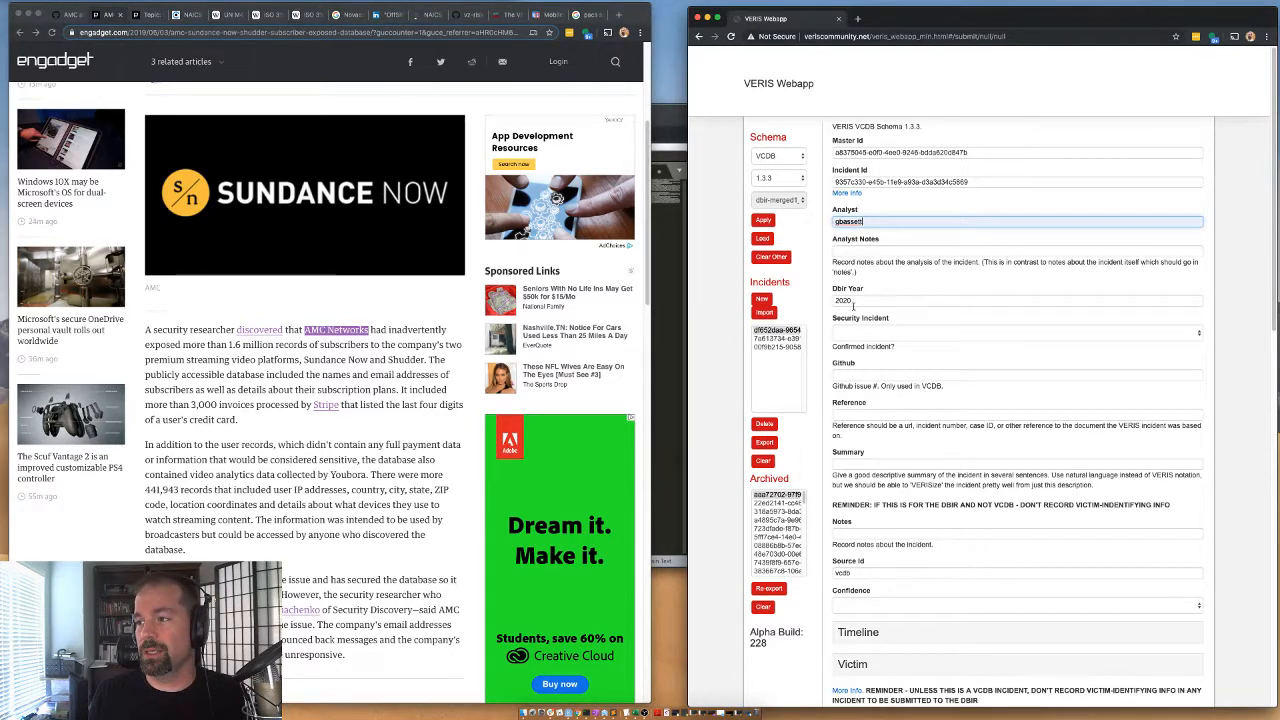
click(848, 332)
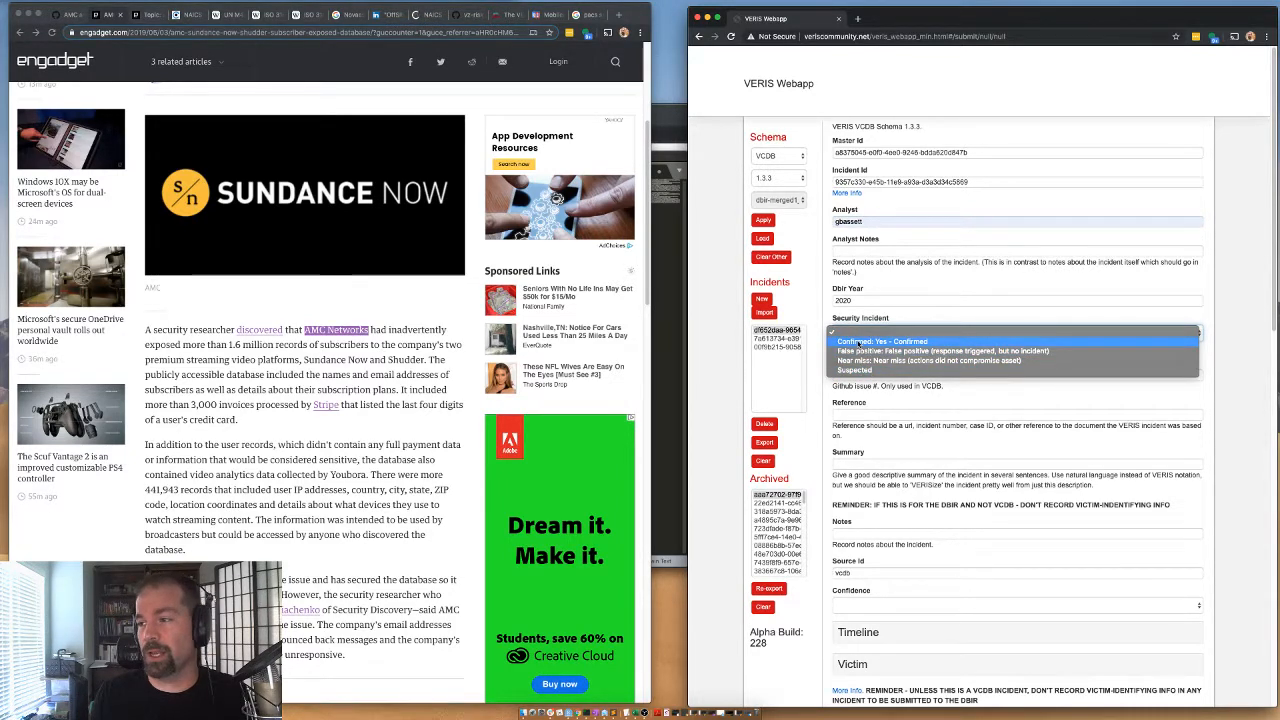
click(857, 342)
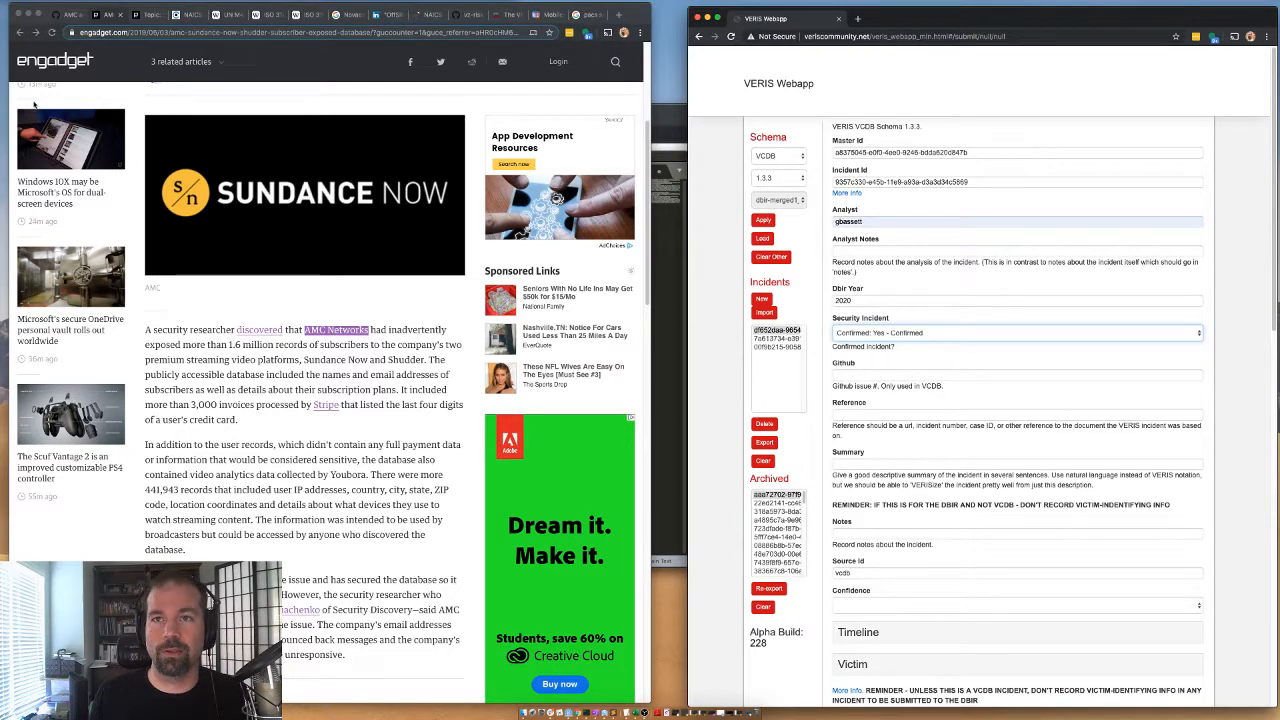
Copy the issue number 14134 from the AMC GitHub issue into the incident's Github field.
click(65, 18)
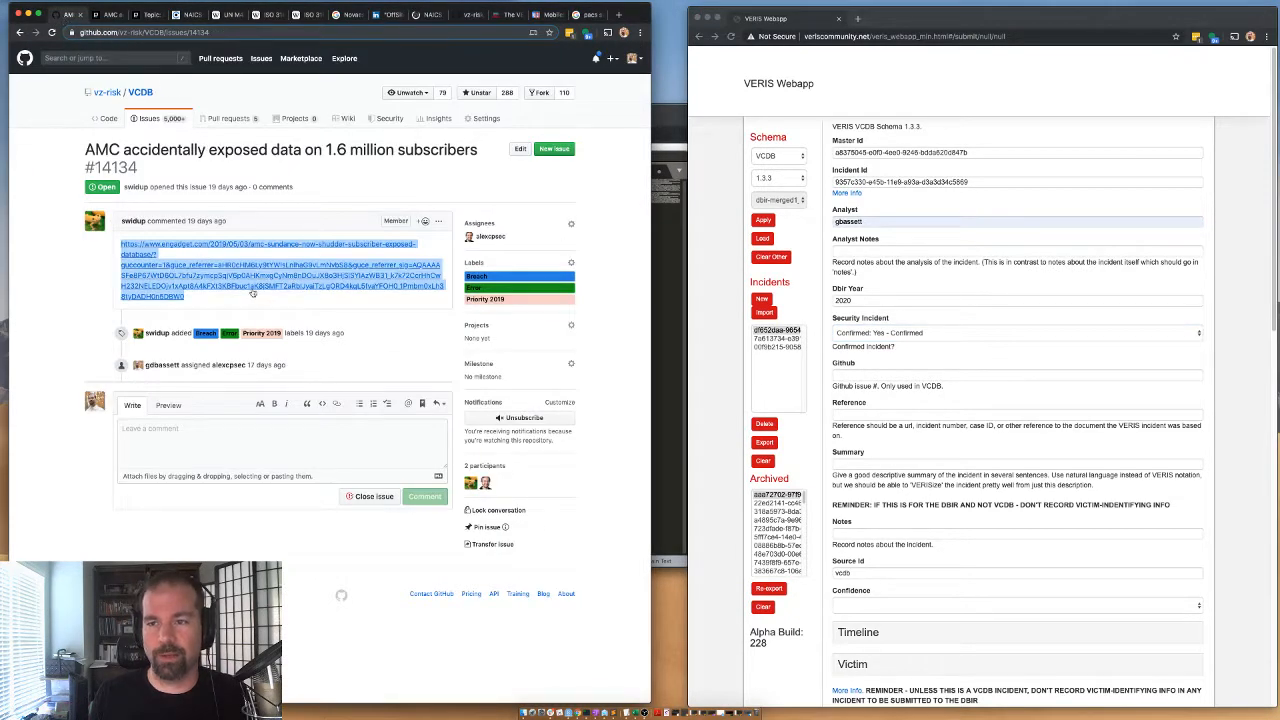
drag(138, 168, 92, 170)
key(super+c)
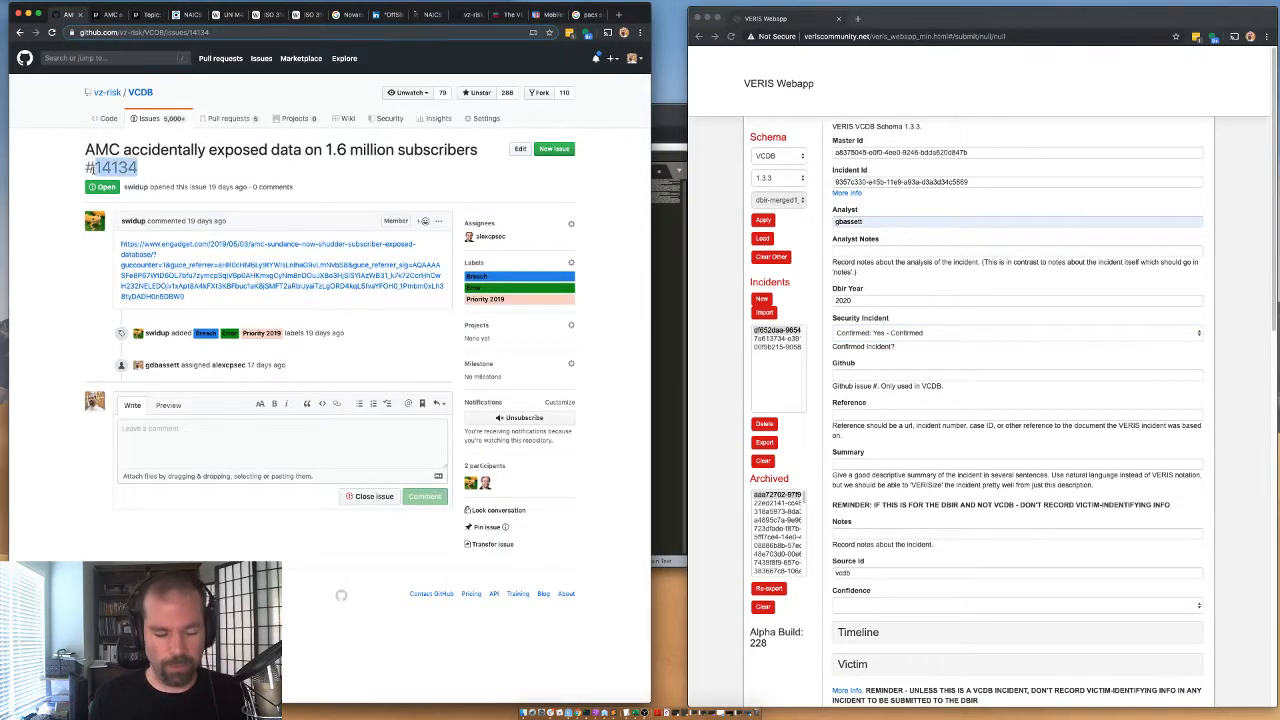
click(847, 375)
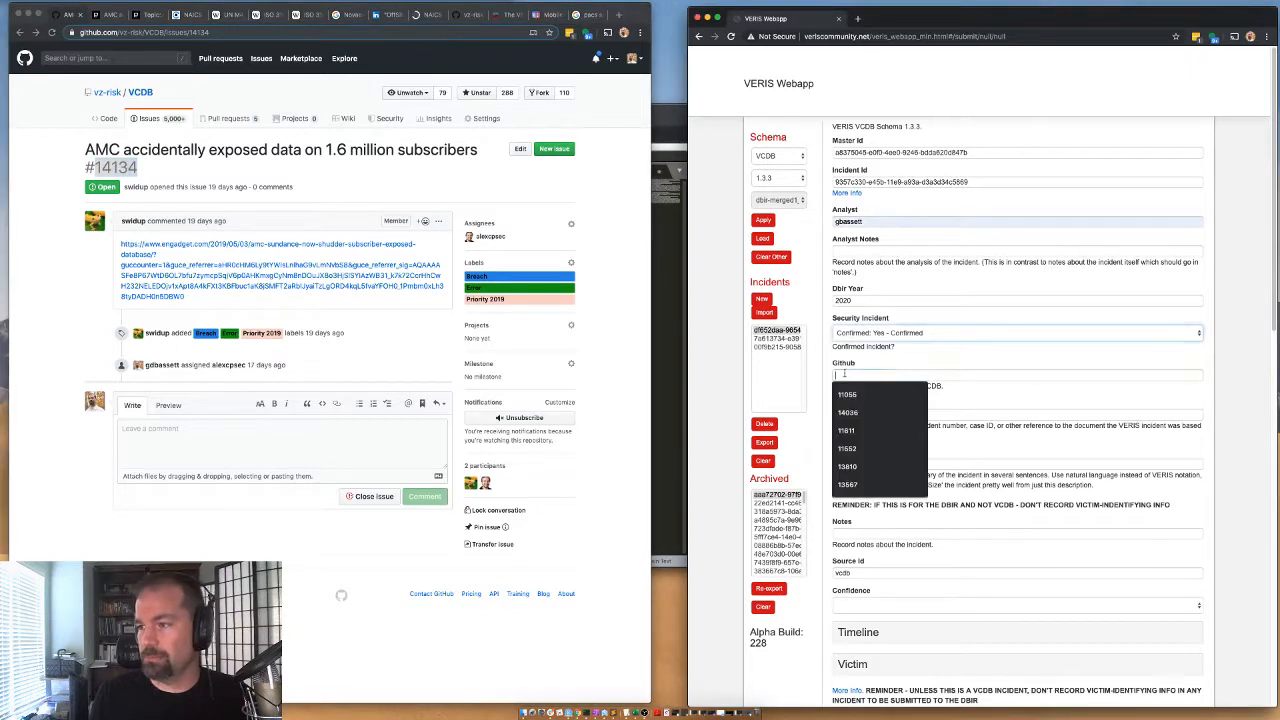
key(super+v)
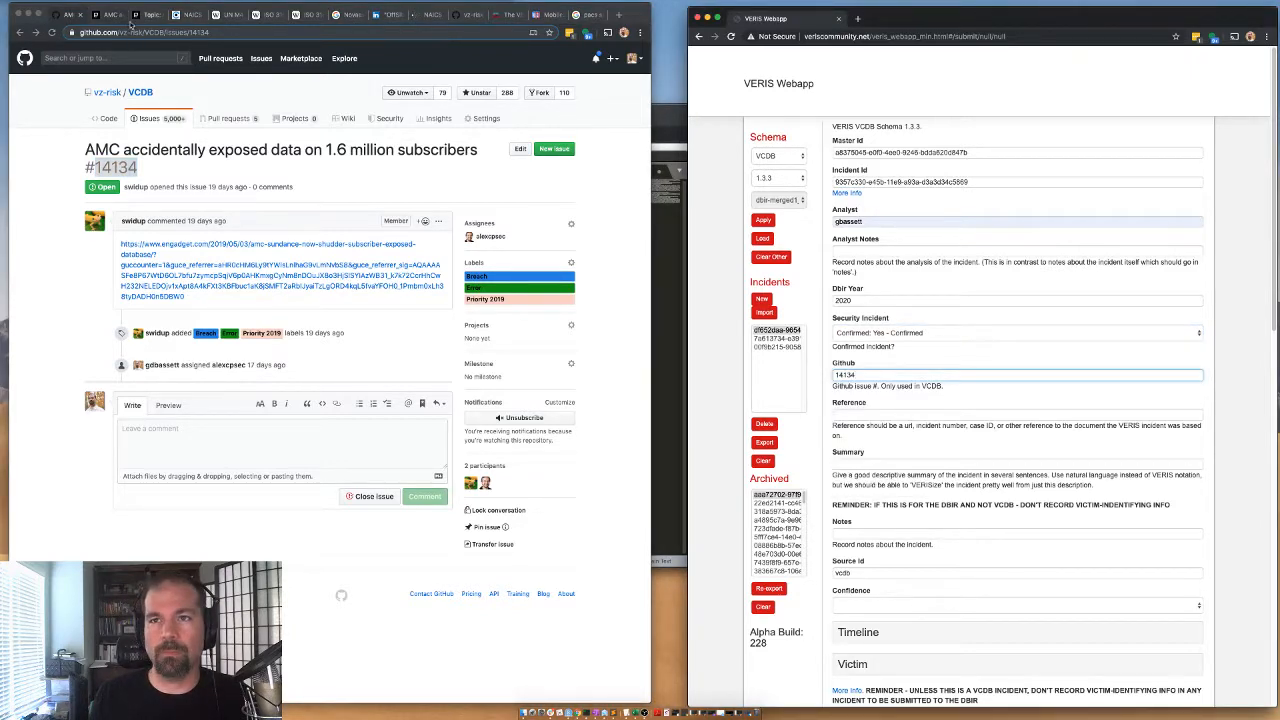
Copy the Engadget article's URL without its query string into the incident's Reference field.
click(122, 15)
click(148, 35)
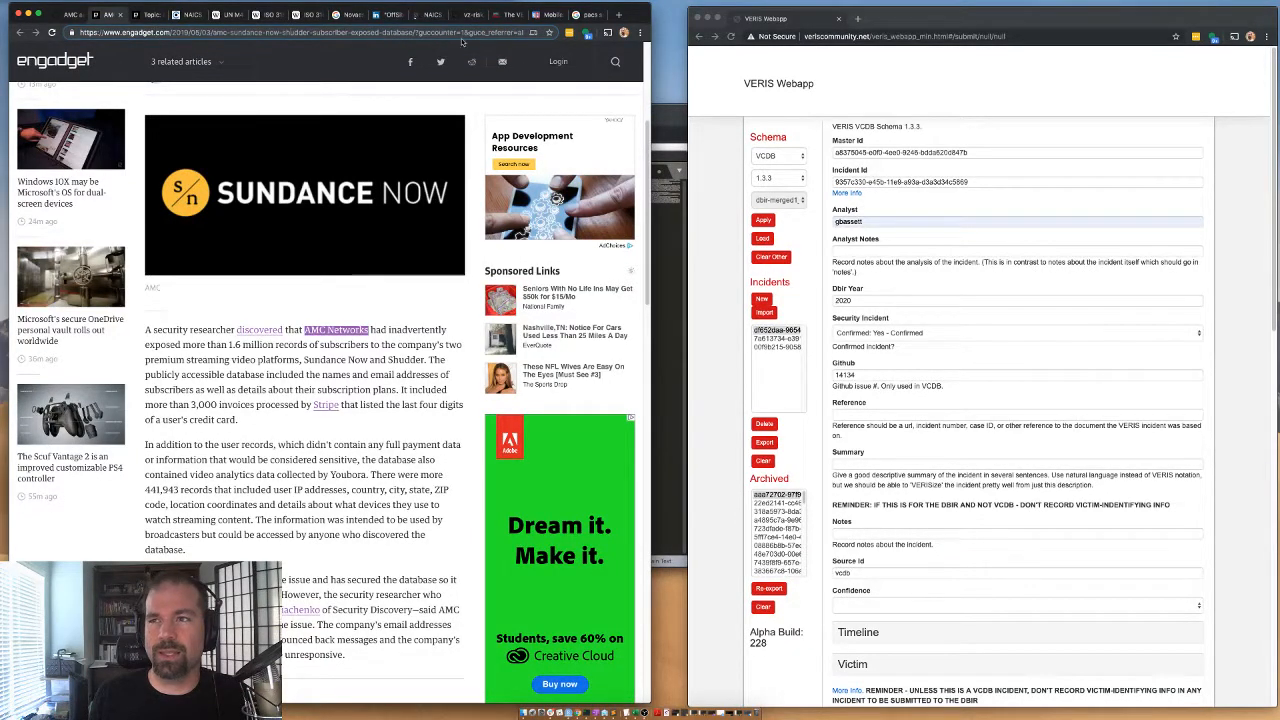
drag(419, 35, 45, 37)
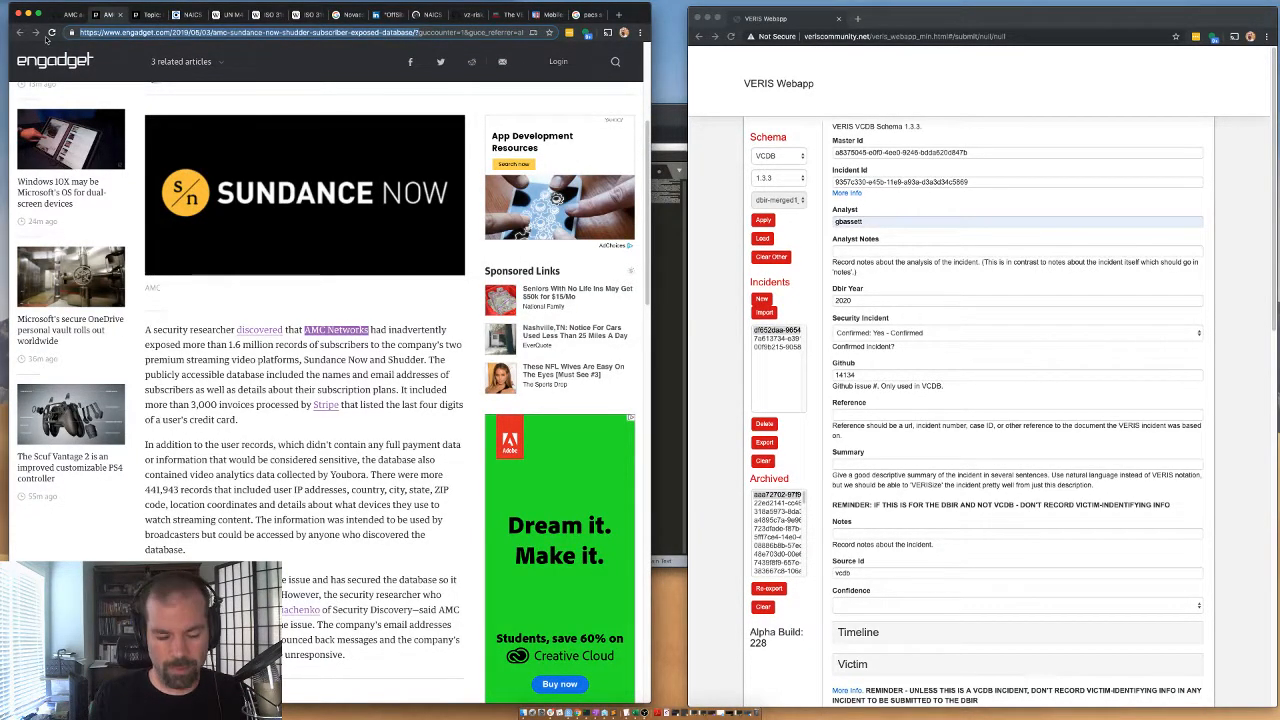
click(857, 414)
text(https://www.engadget.com/2019/06/03/amc-sundance-now-shudder-subscriber-exposed-database/?)
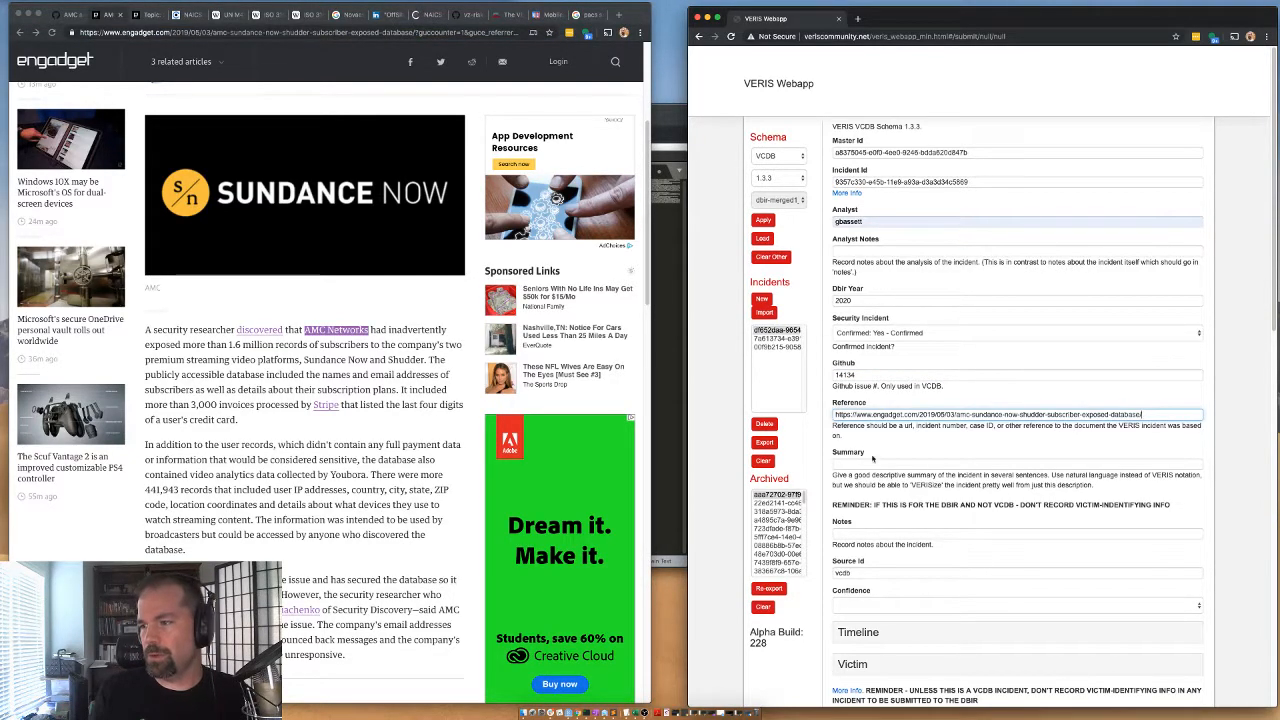
Enter "exposed databases" as the incident summary and set the confidence to High.
click(864, 463)
text(expos)
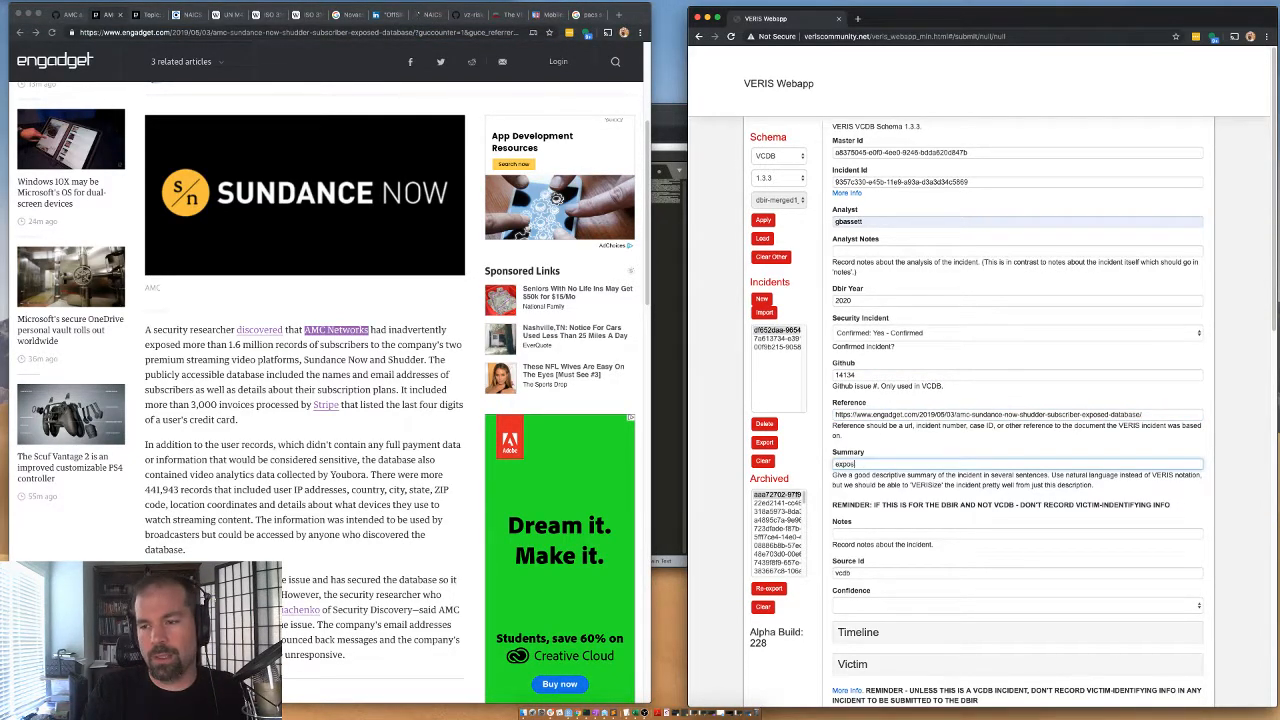
text(ed databases)
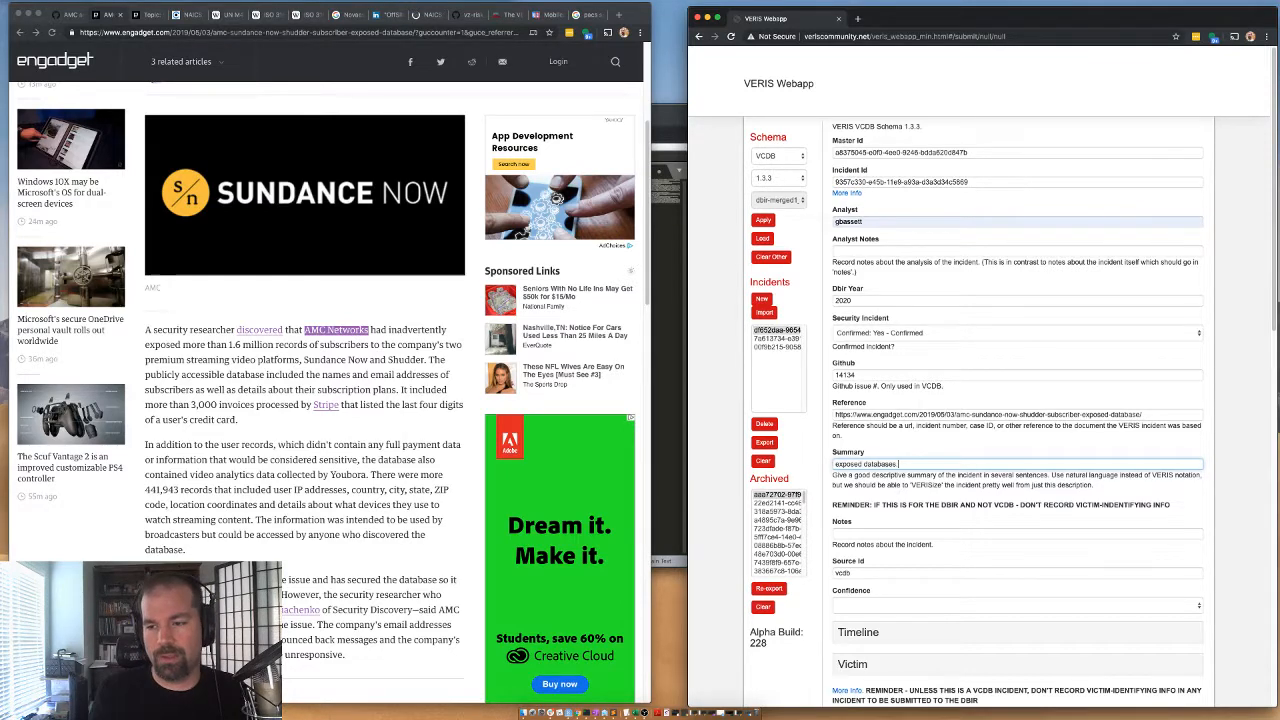
scroll(923, 565, down, 3)
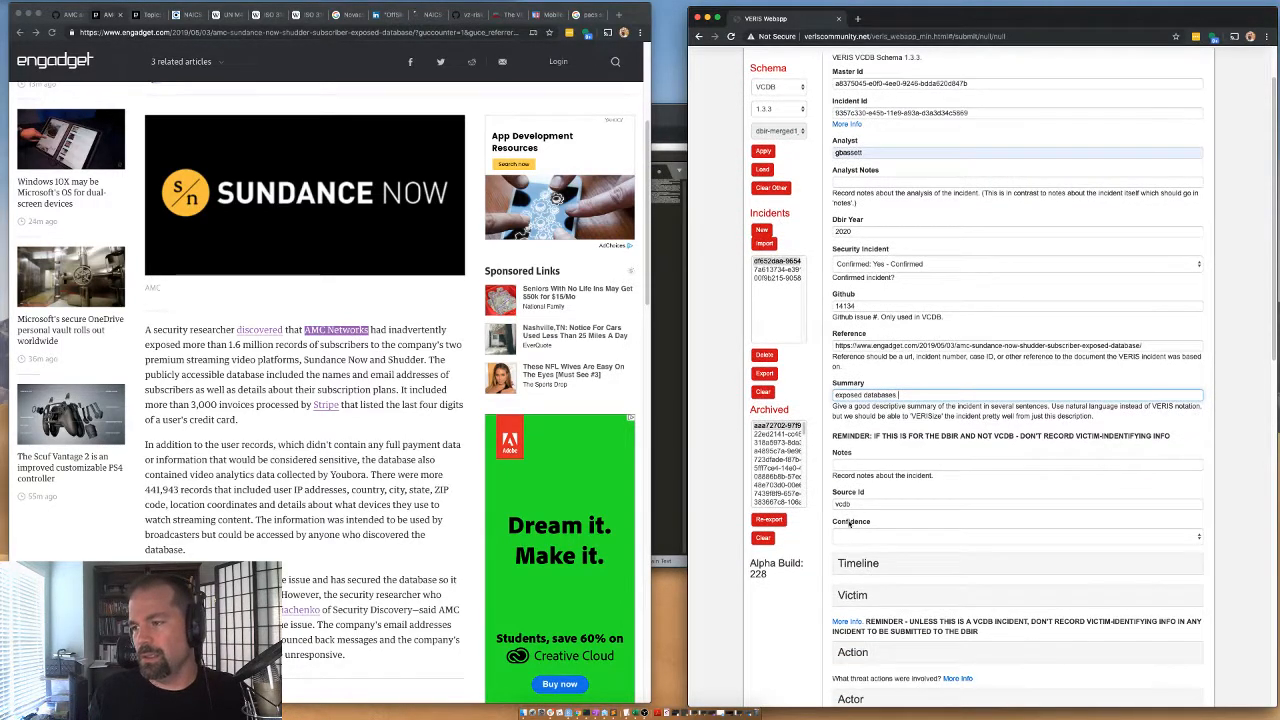
click(846, 538)
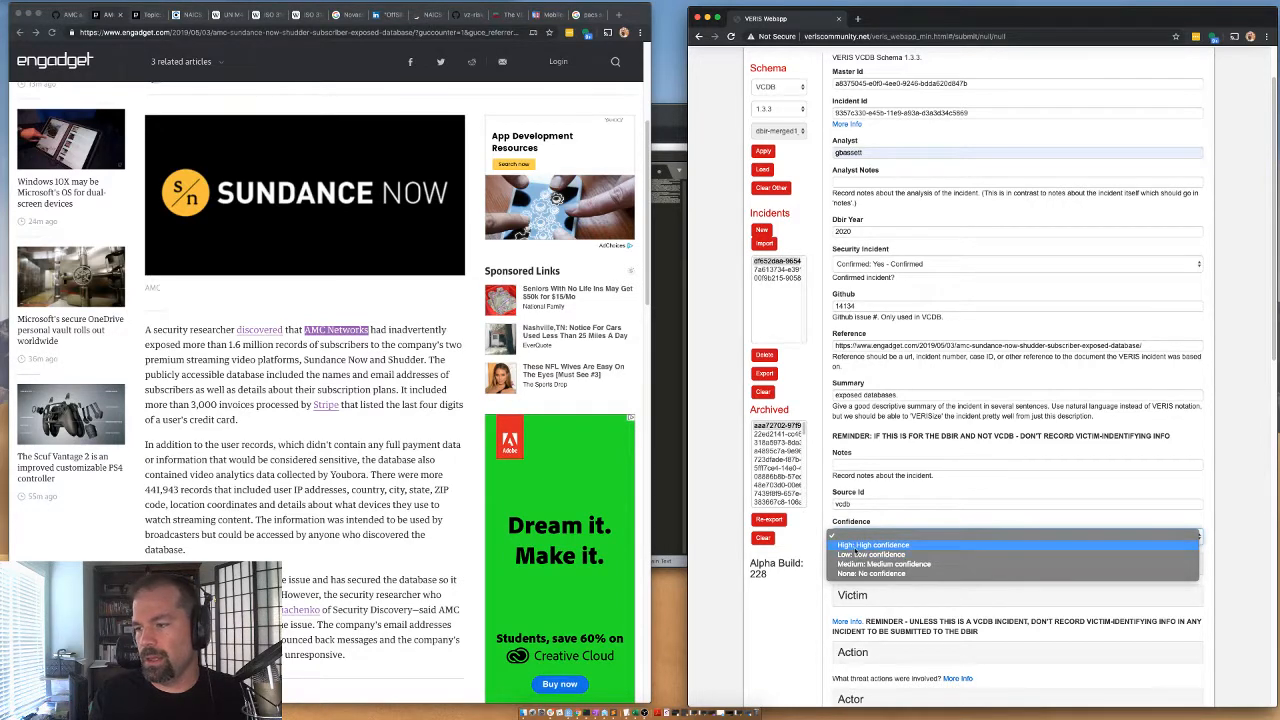
click(858, 546)
Check the article's date and set the timeline's incident date to year 2019, month 4.
click(858, 563)
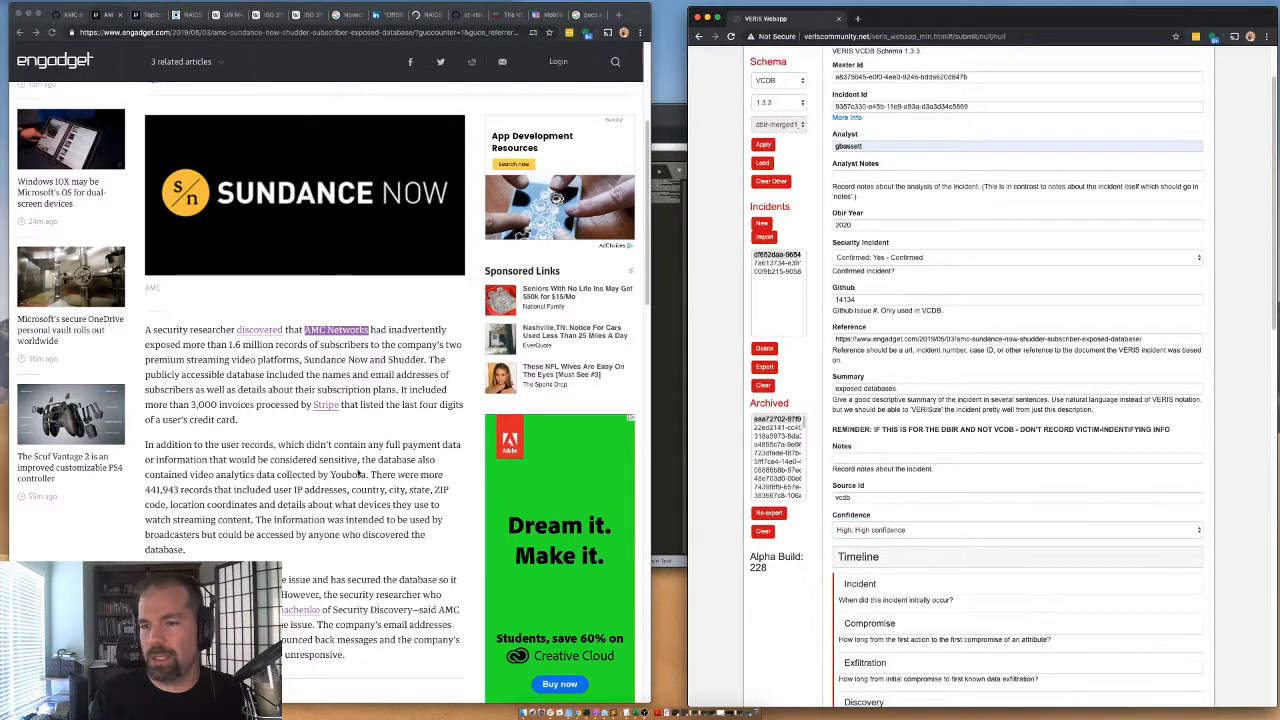
scroll(350, 465, down, 1)
scroll(200, 330, up, 5)
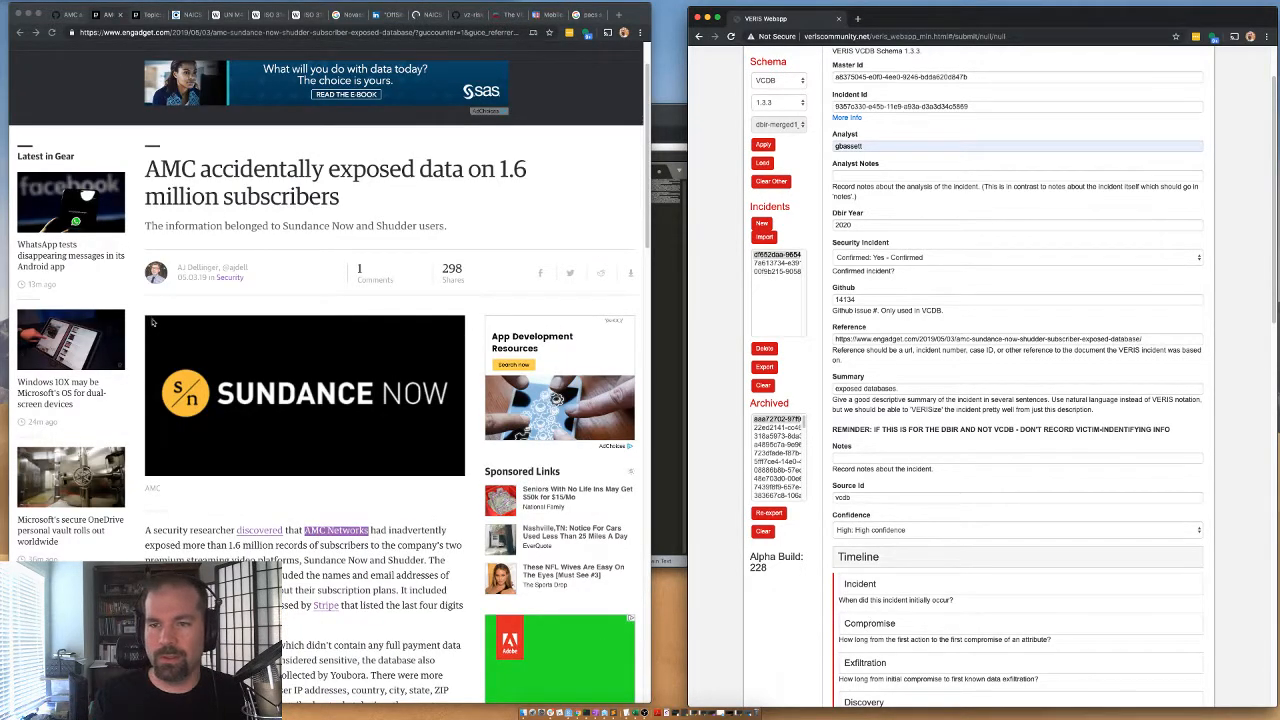
scroll(153, 322, down, 3)
scroll(871, 580, down, 1)
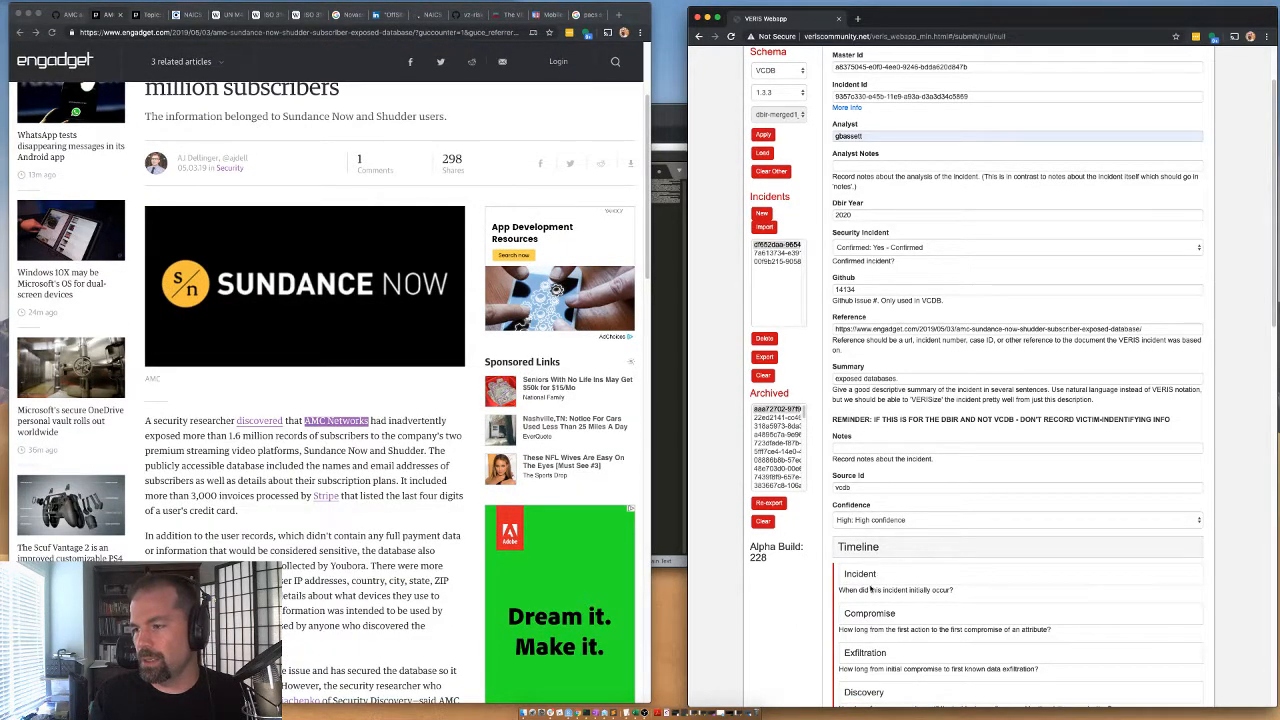
click(871, 578)
click(871, 595)
text(2)
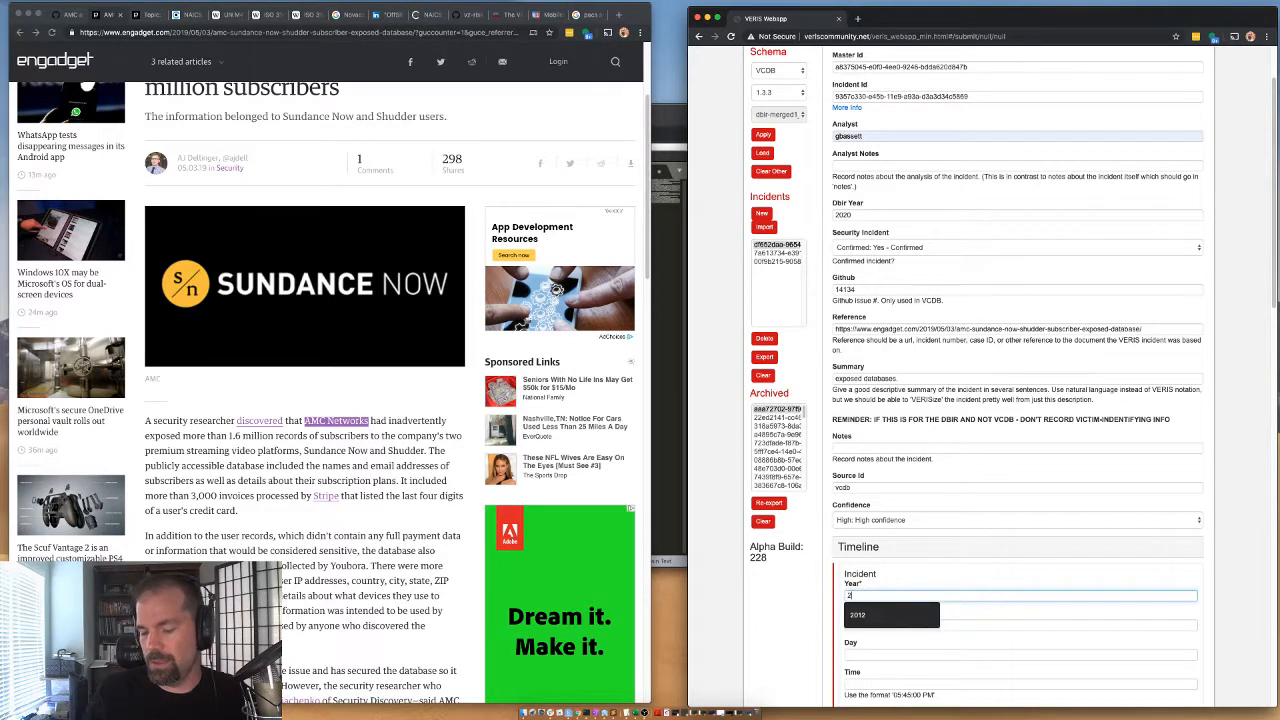
text(019)
key(Tab)
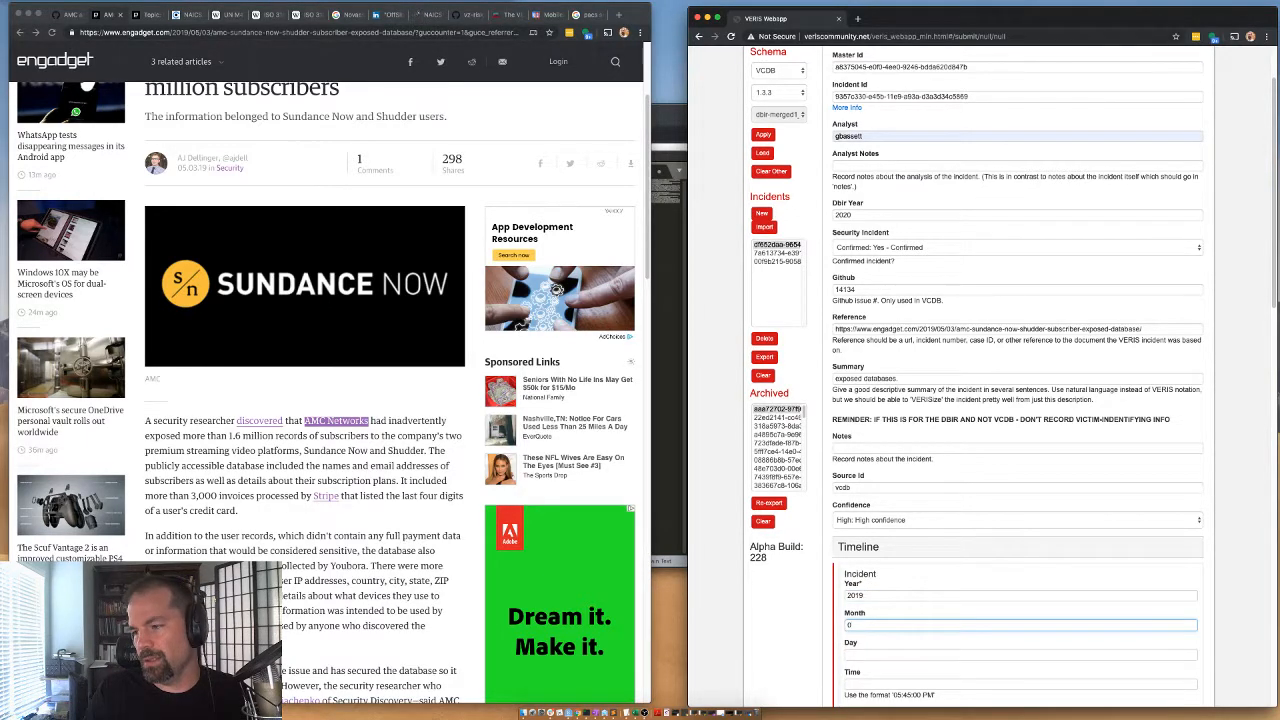
text(0)
key(BackSpace)
text(4)
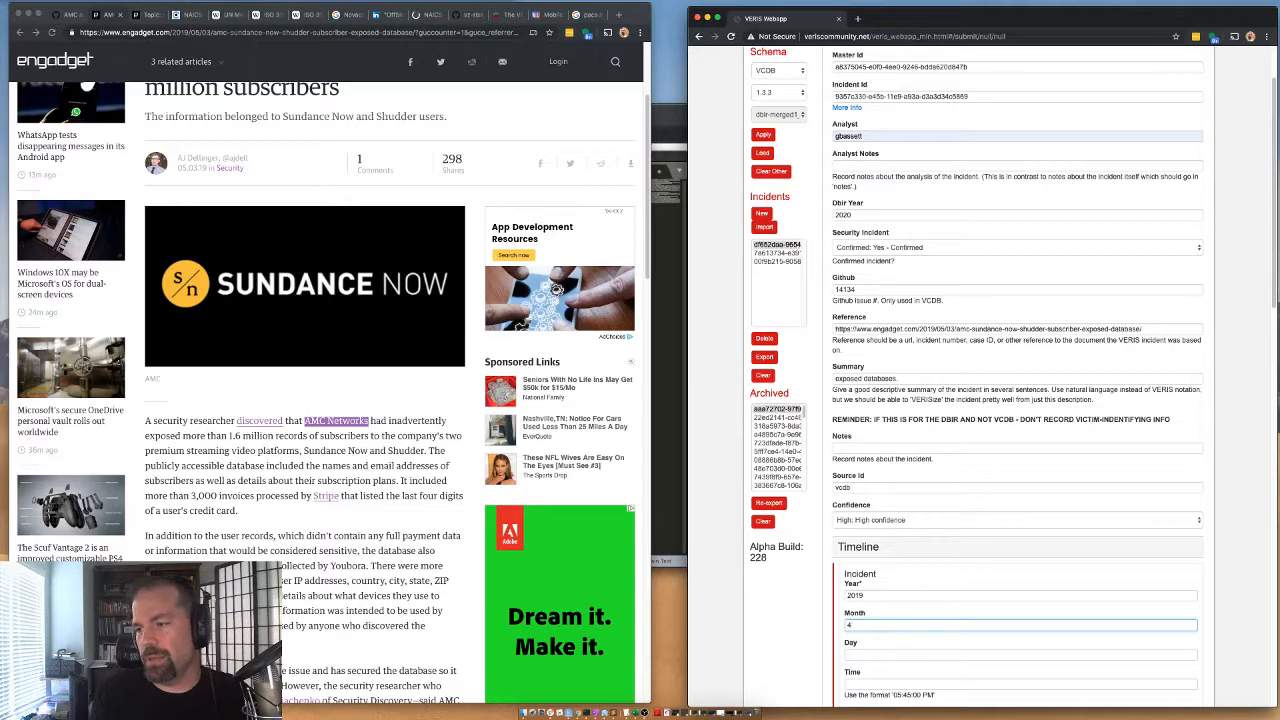
Set the timeline's Compromise unit to Hours and its Exfiltration unit to Minutes.
scroll(873, 592, down, 3)
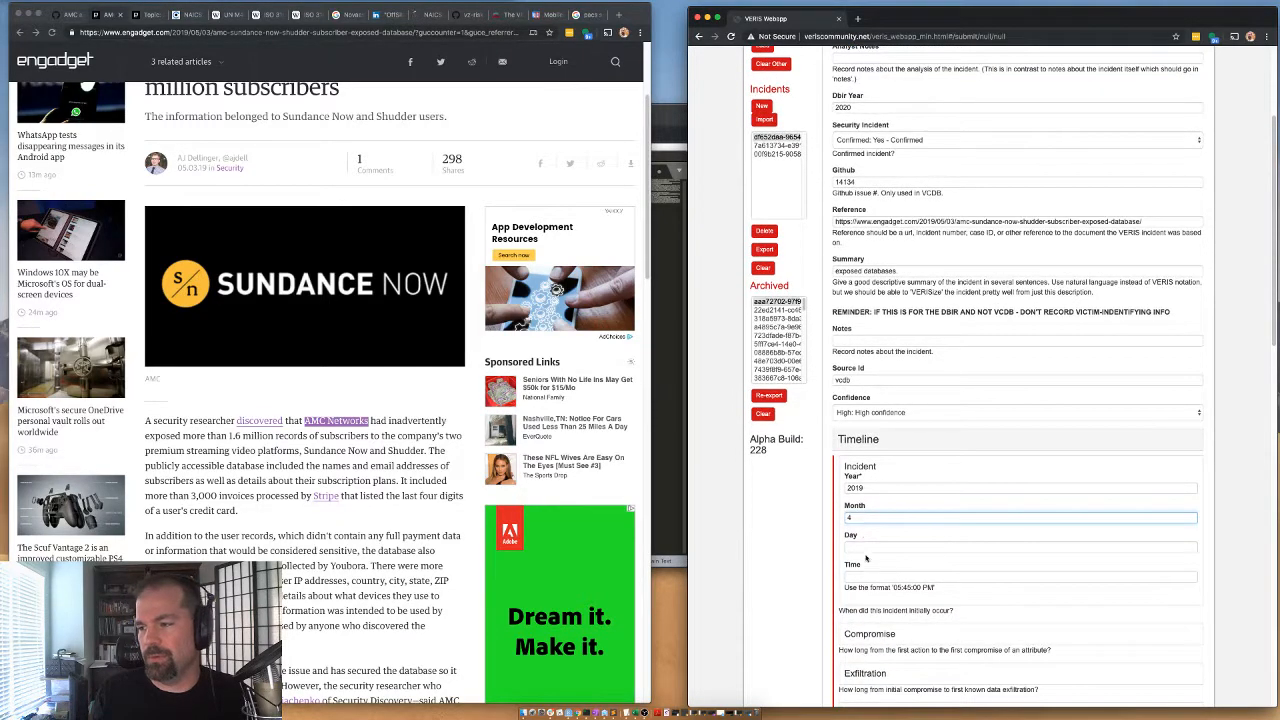
scroll(855, 438, down, 2)
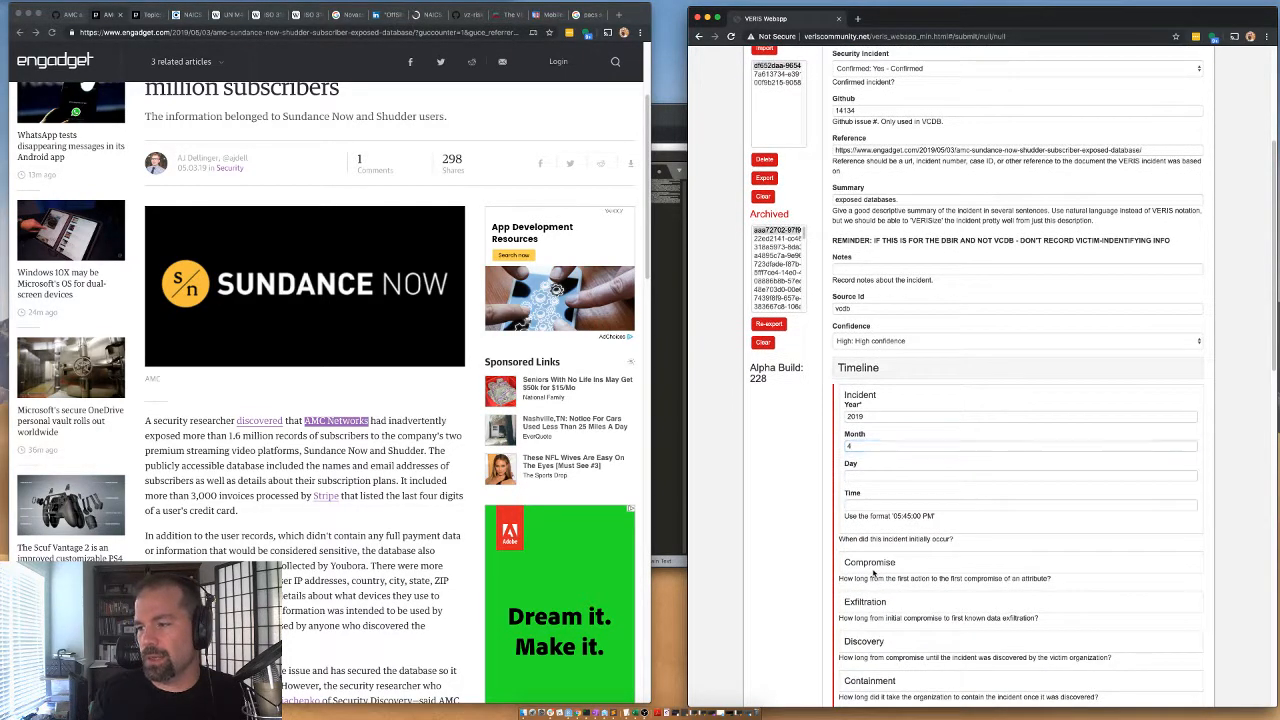
click(857, 574)
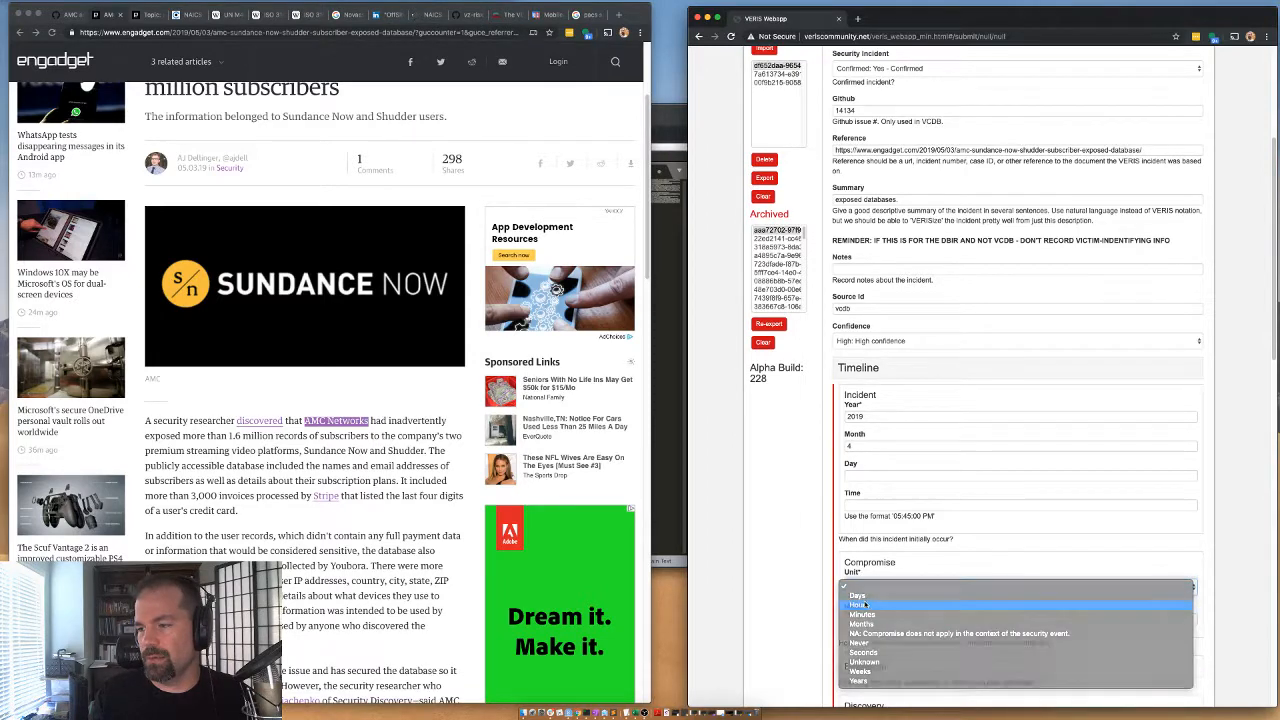
click(866, 604)
scroll(866, 606, down, 2)
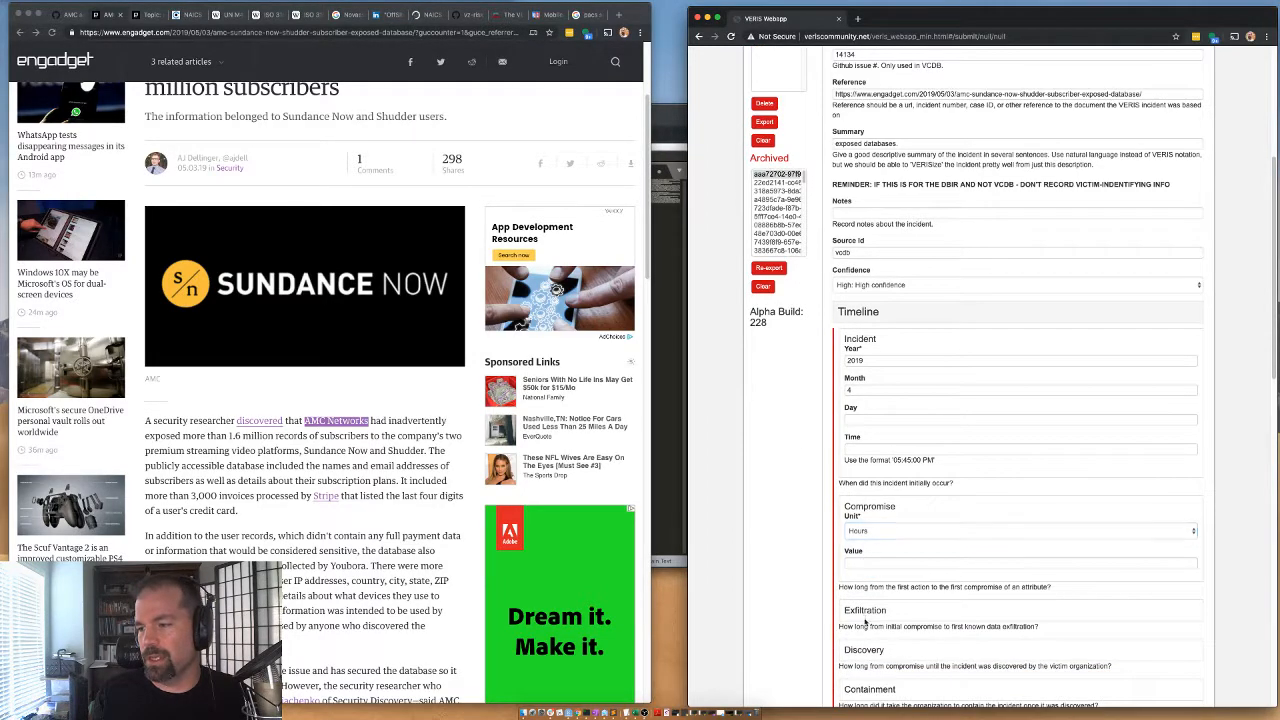
click(858, 620)
click(862, 634)
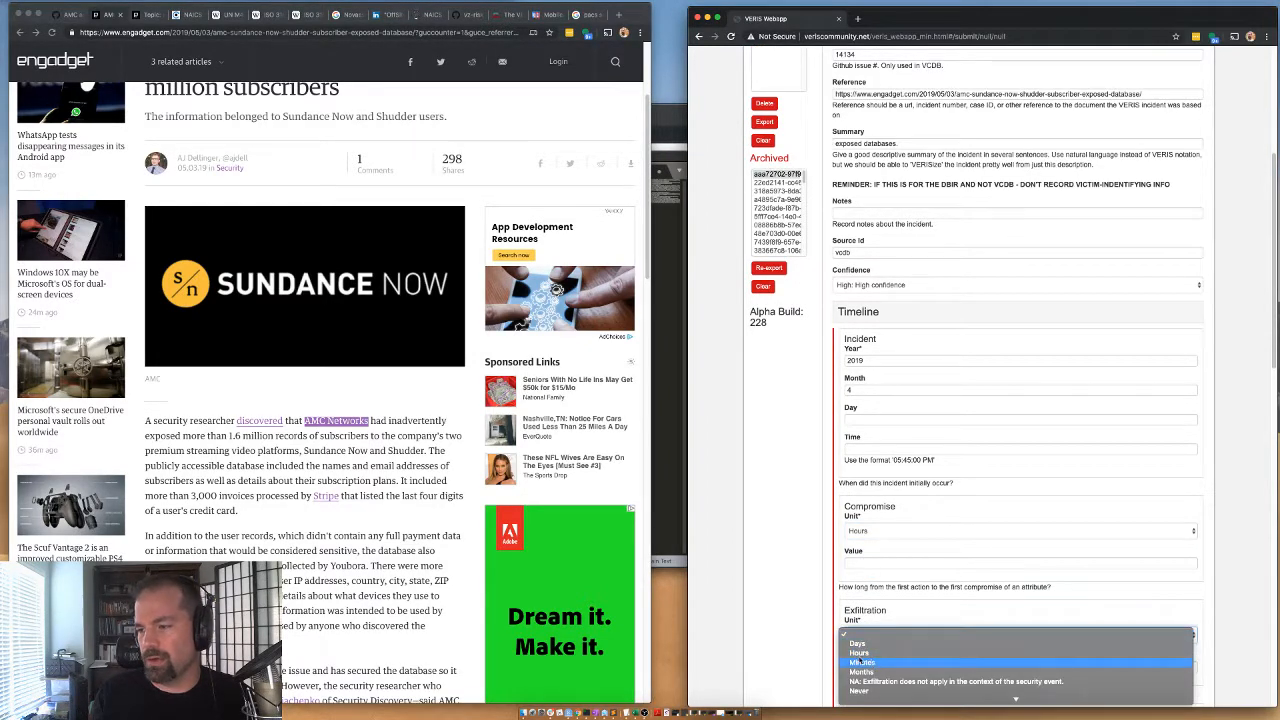
click(866, 662)
Set the timeline's Discovery unit to Days.
scroll(789, 595, down, 3)
click(864, 631)
scroll(866, 625, down, 3)
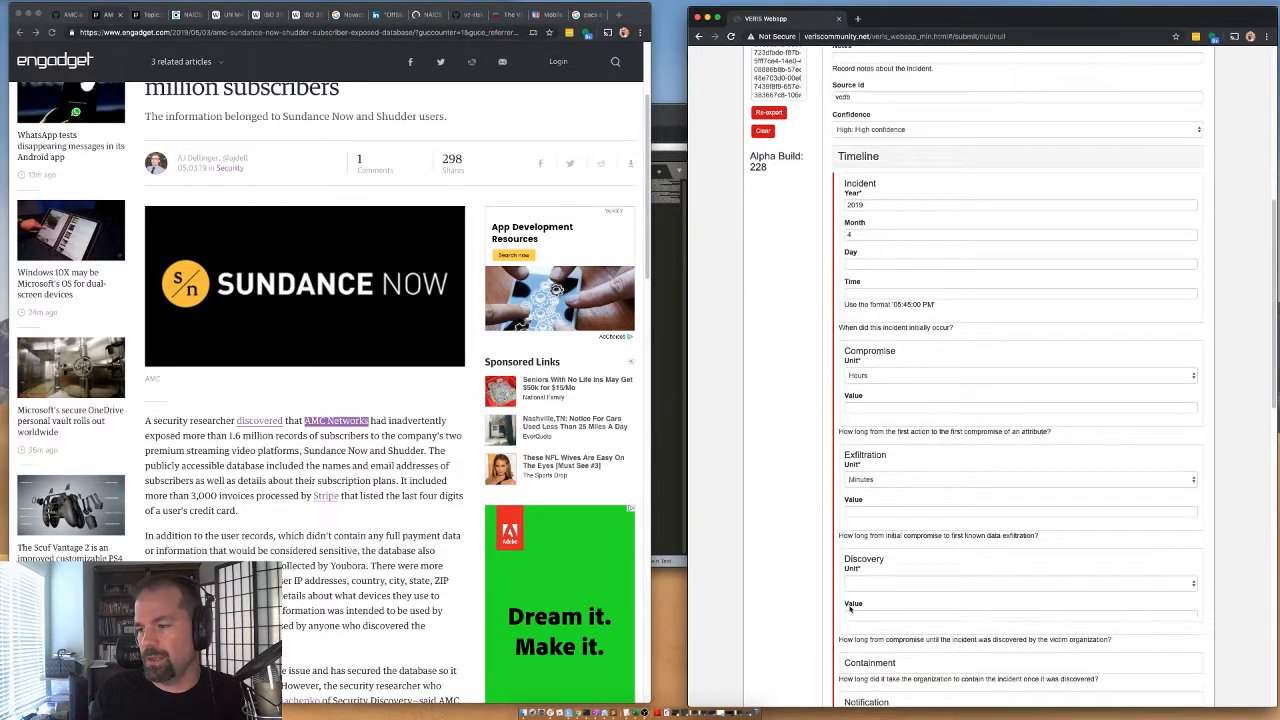
click(866, 586)
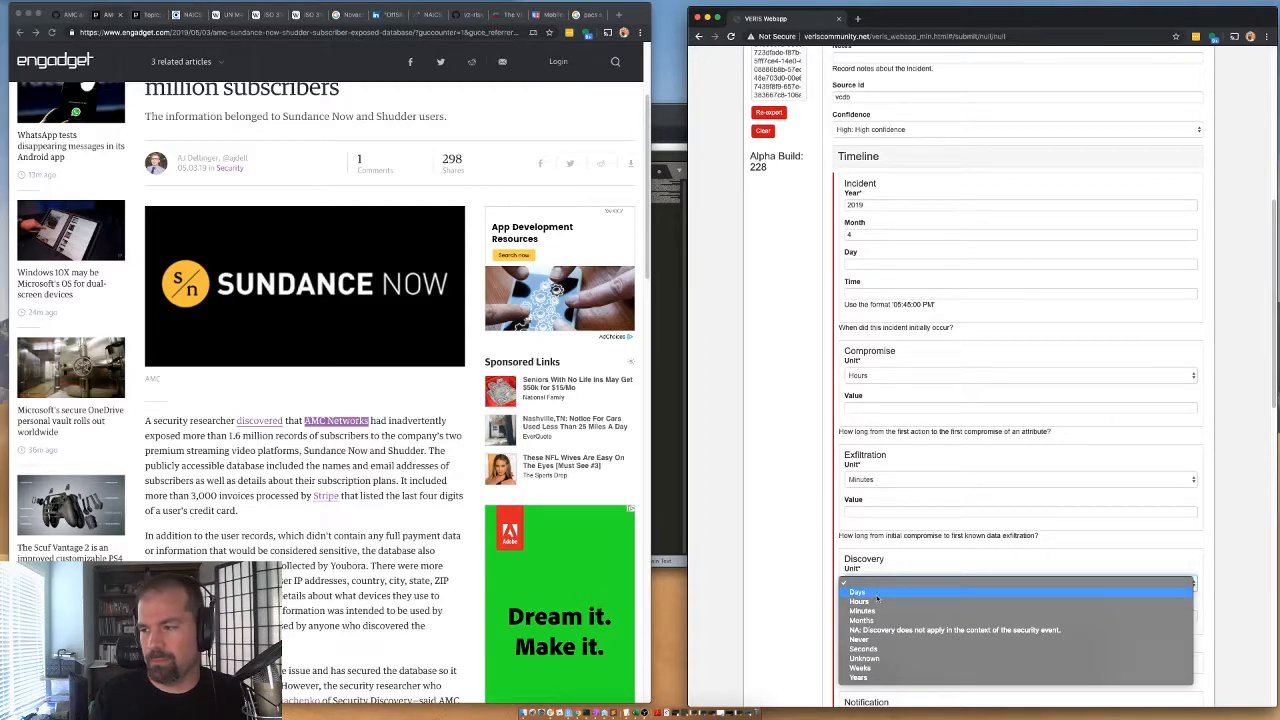
click(858, 592)
Examine the Engadget article for the exposed data types, the record counts and how AMC Networks responded.
scroll(314, 545, down, 1)
scroll(314, 548, down, 3)
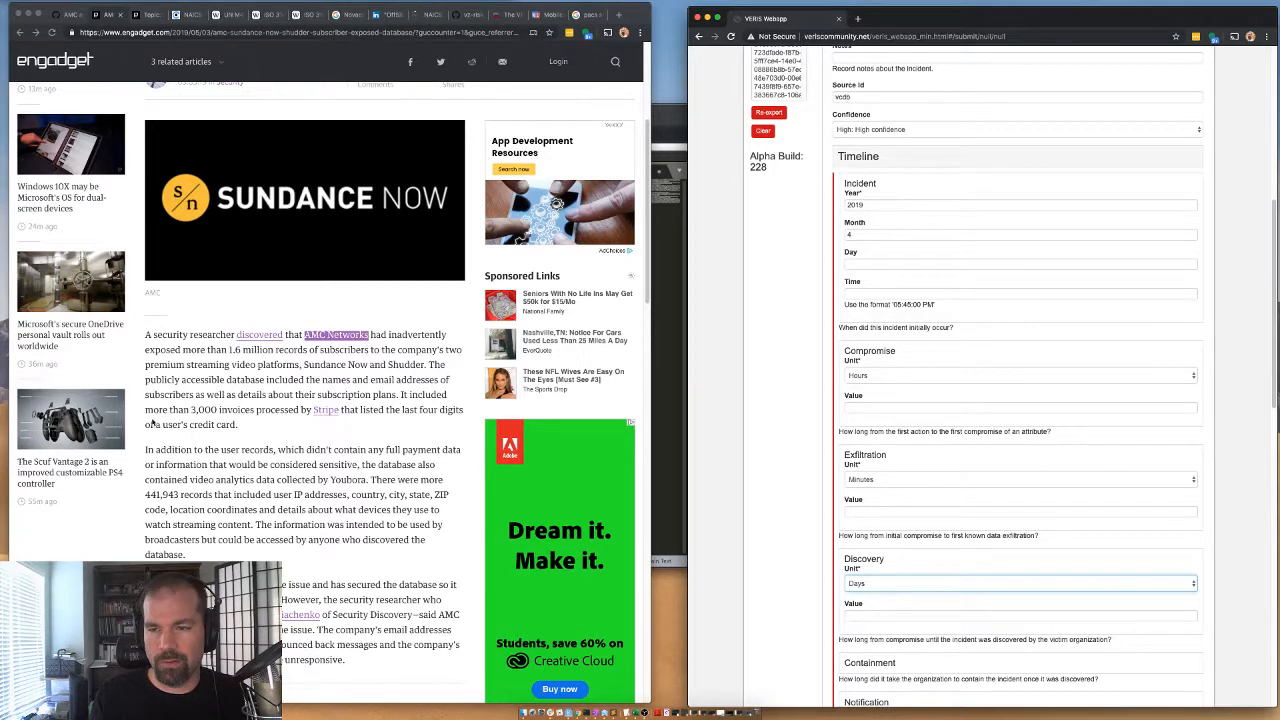
click(182, 412)
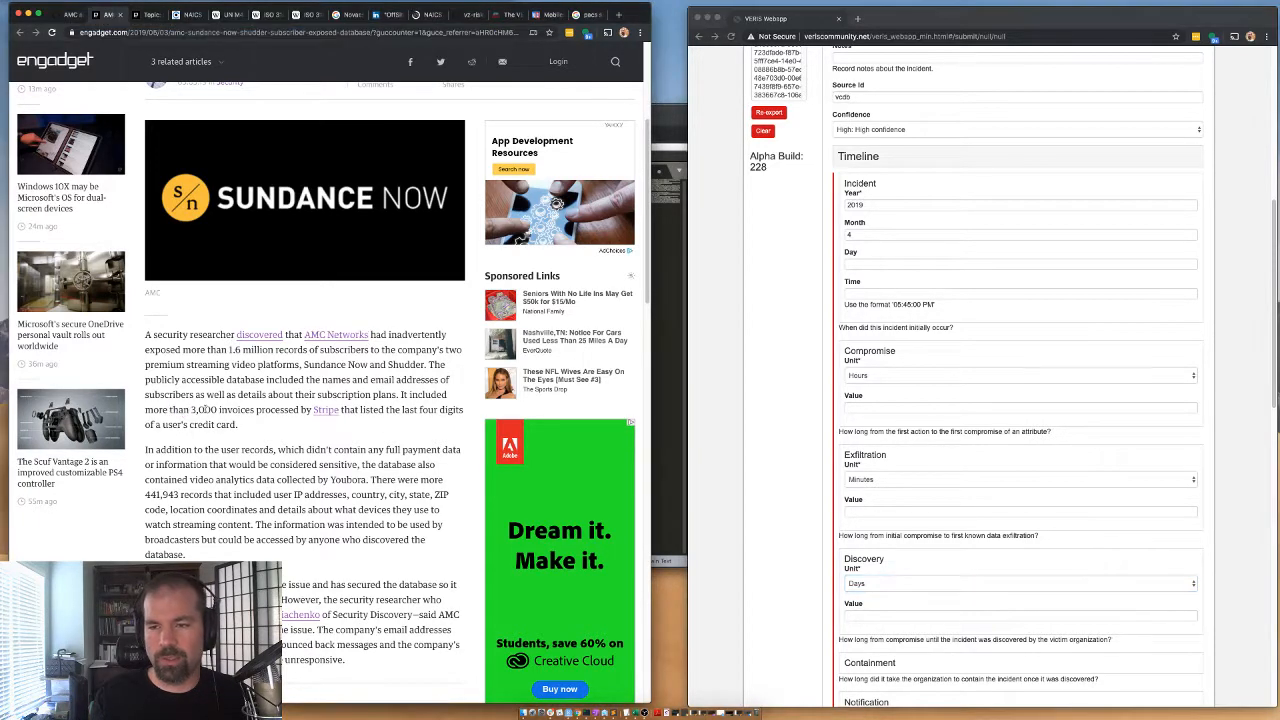
drag(190, 410, 217, 410)
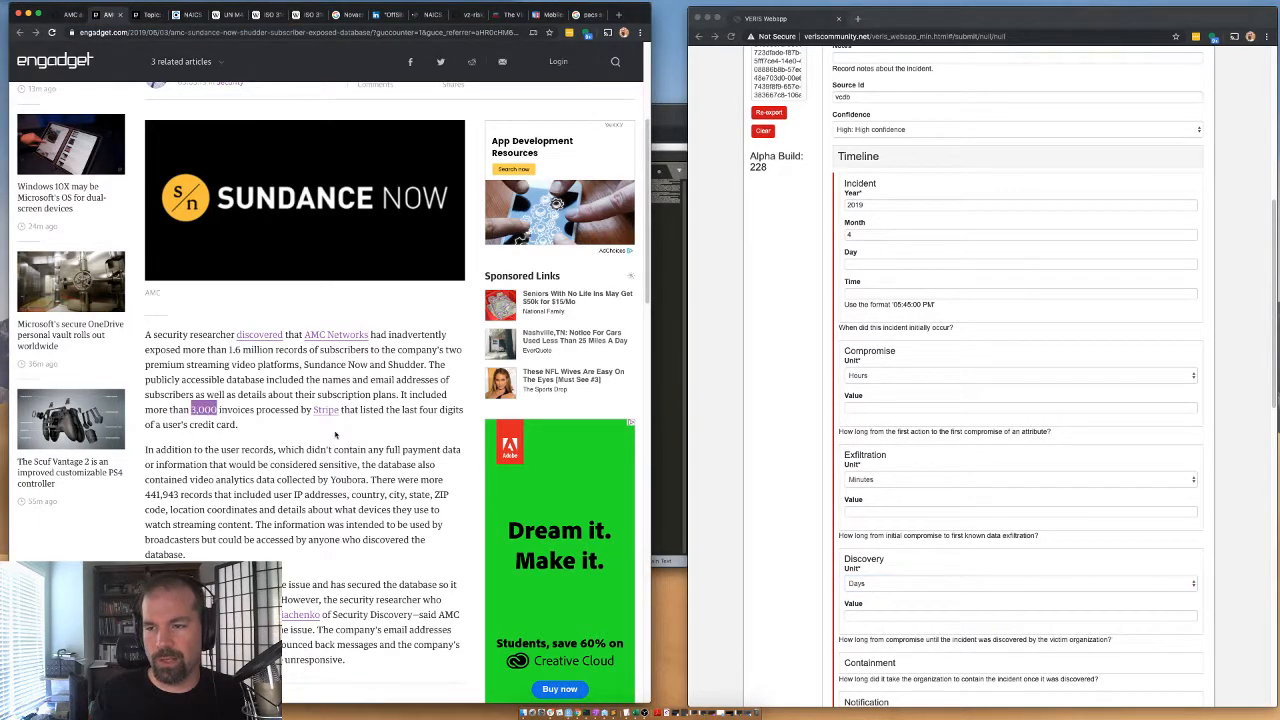
scroll(189, 461, down, 4)
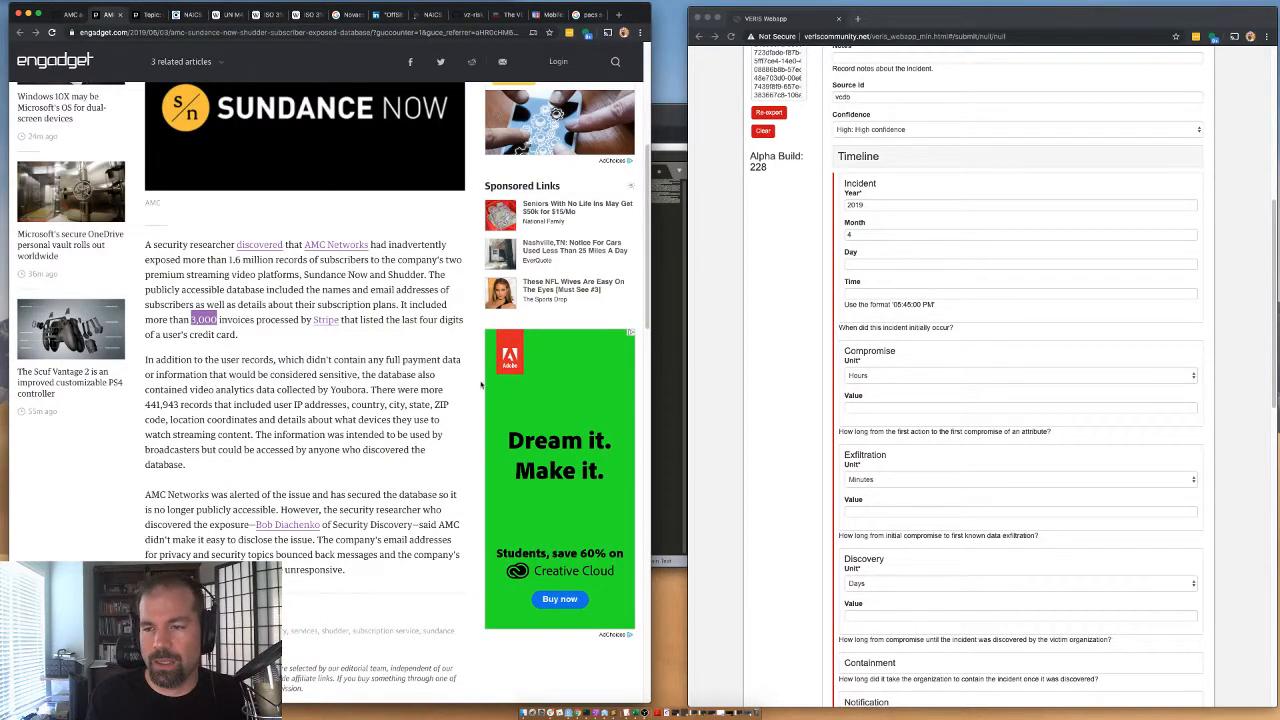
click(390, 404)
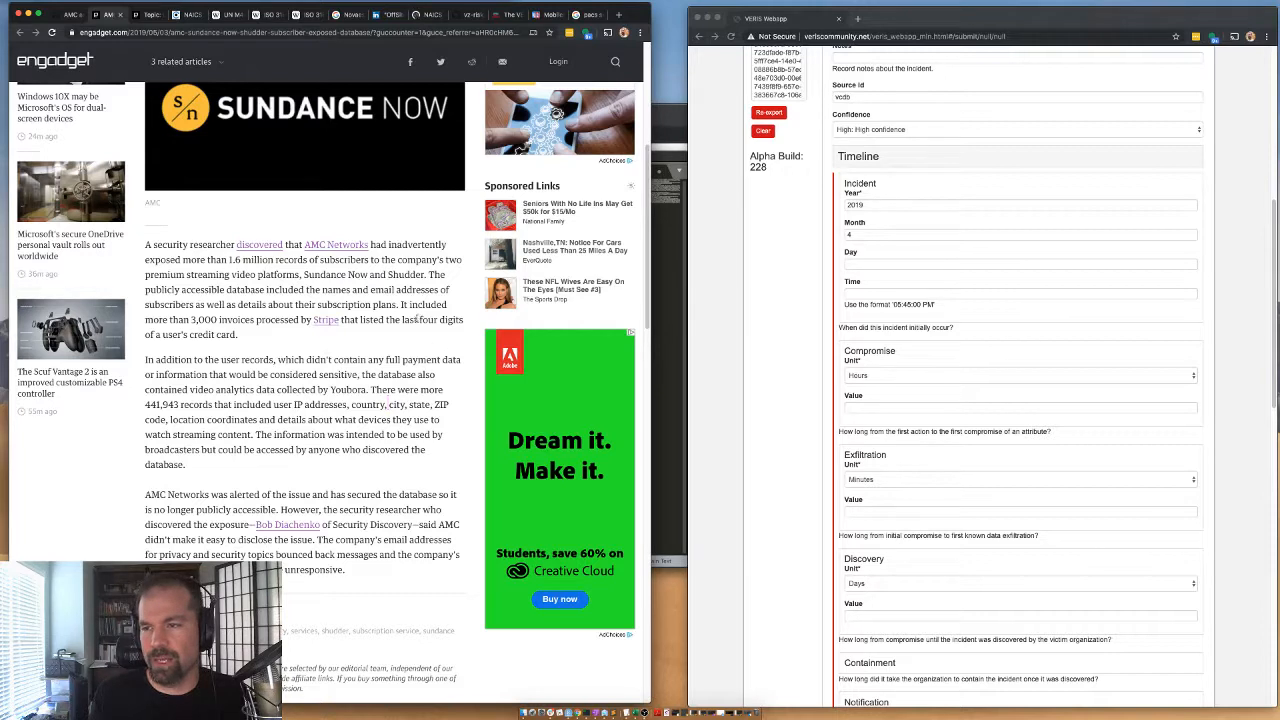
drag(419, 320, 393, 341)
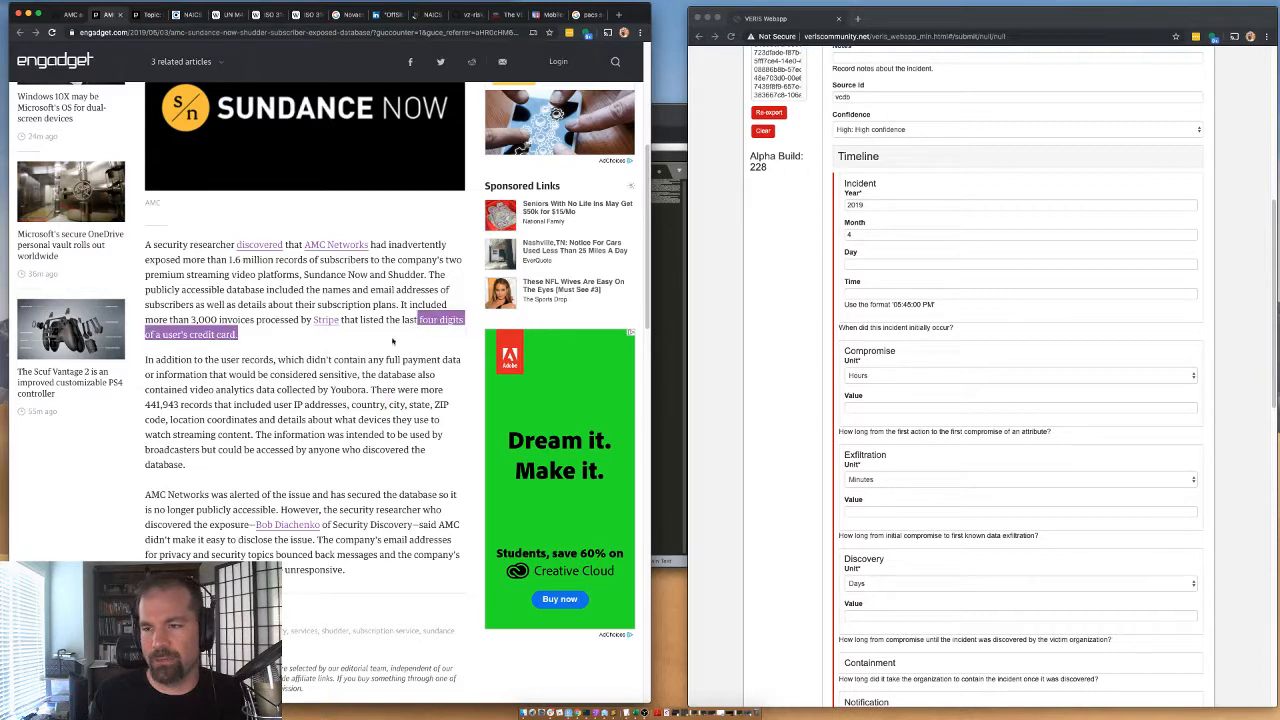
click(377, 389)
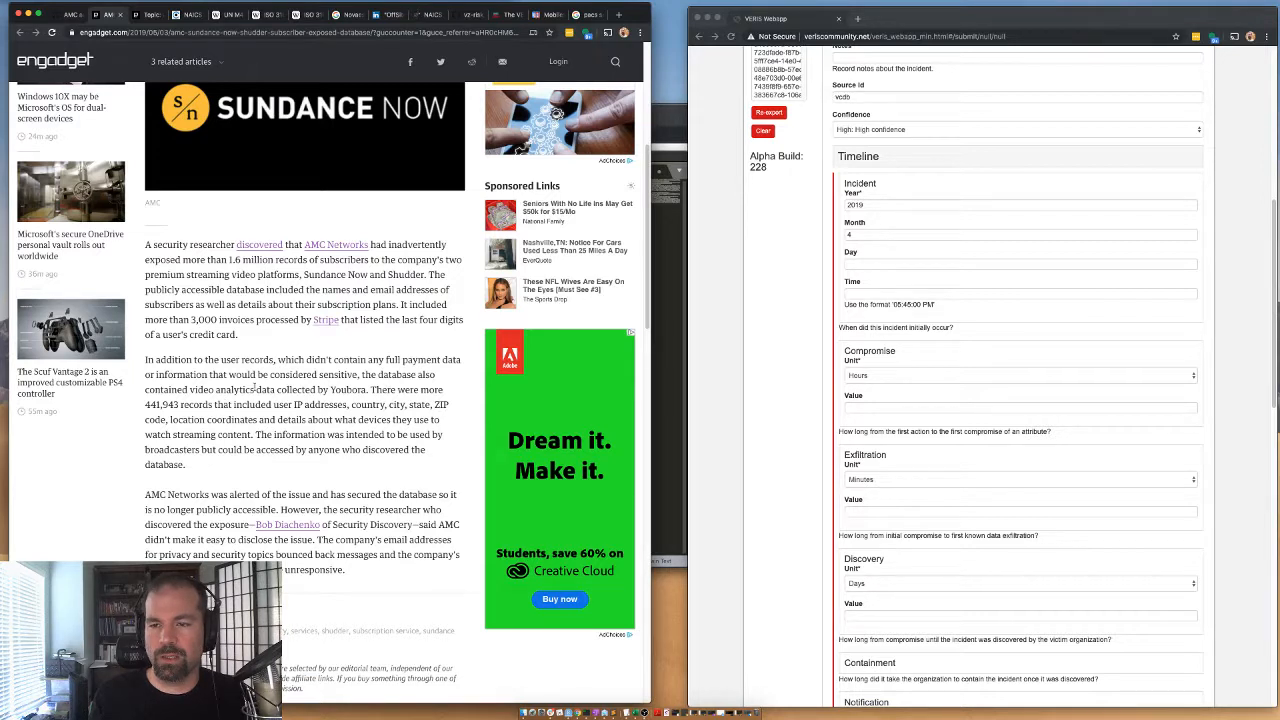
drag(399, 389, 440, 420)
click(222, 403)
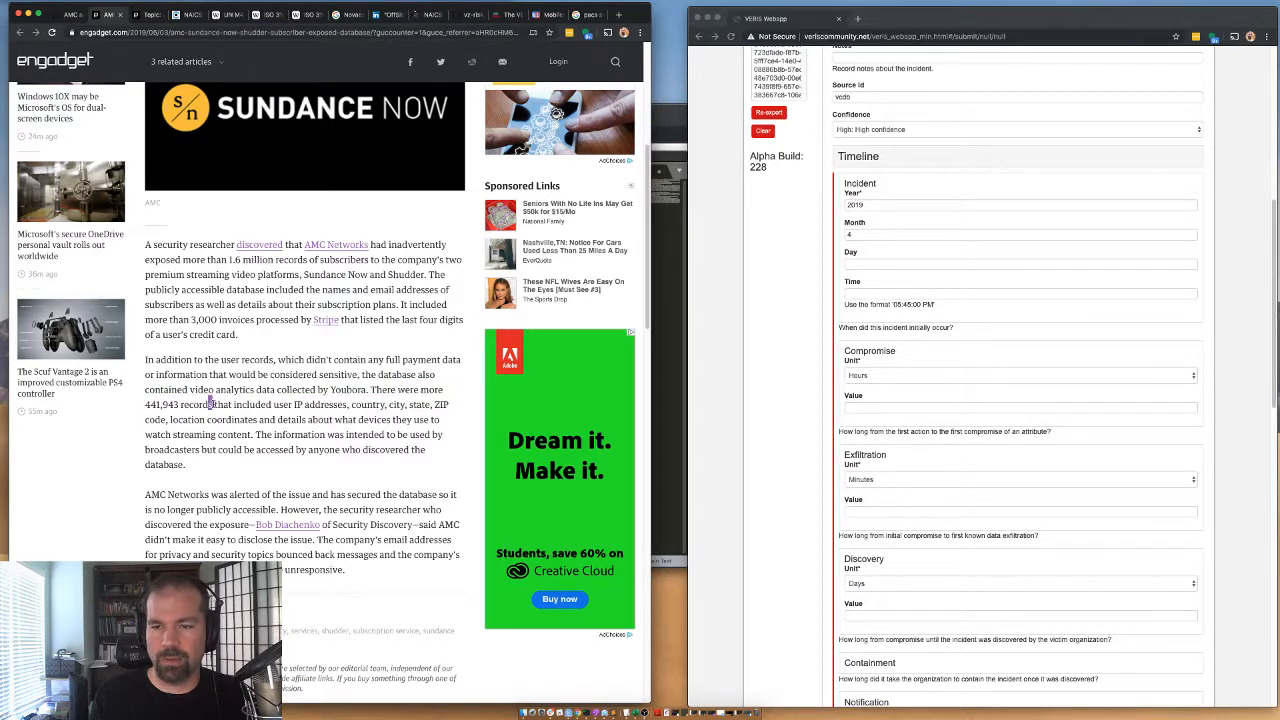
drag(212, 403, 266, 420)
click(346, 399)
scroll(475, 314, up, 5)
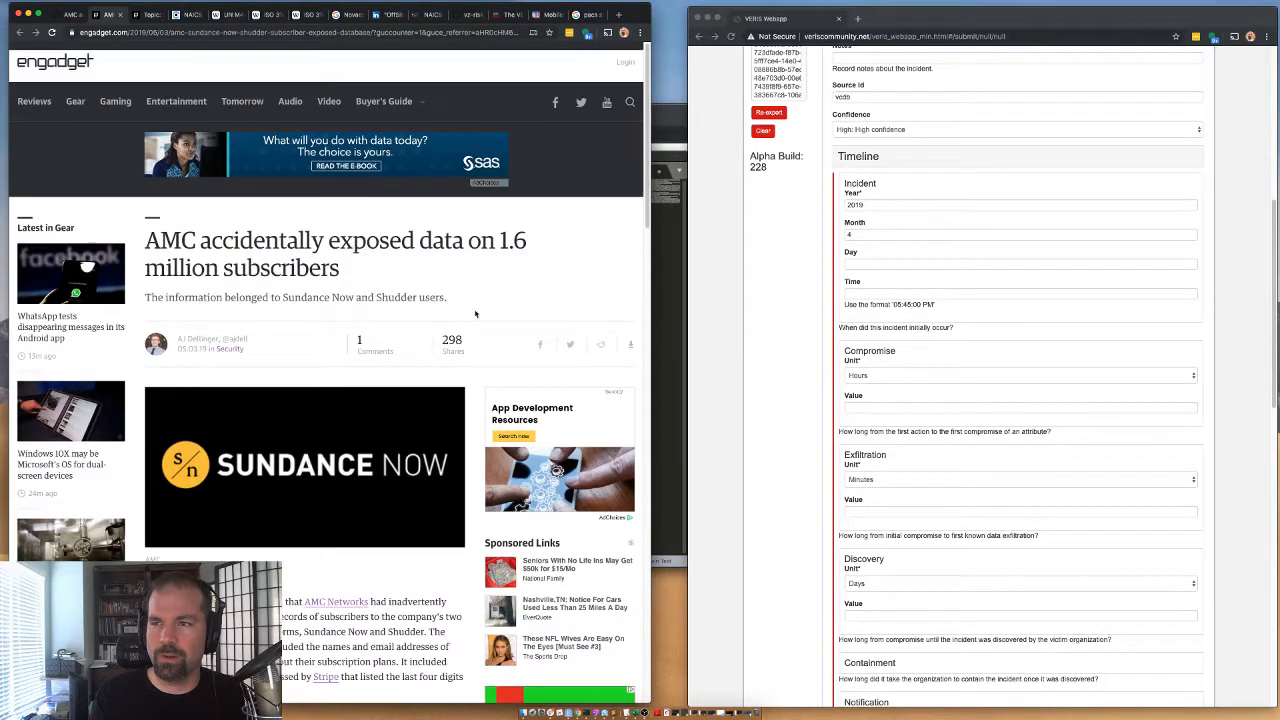
scroll(475, 314, down, 5)
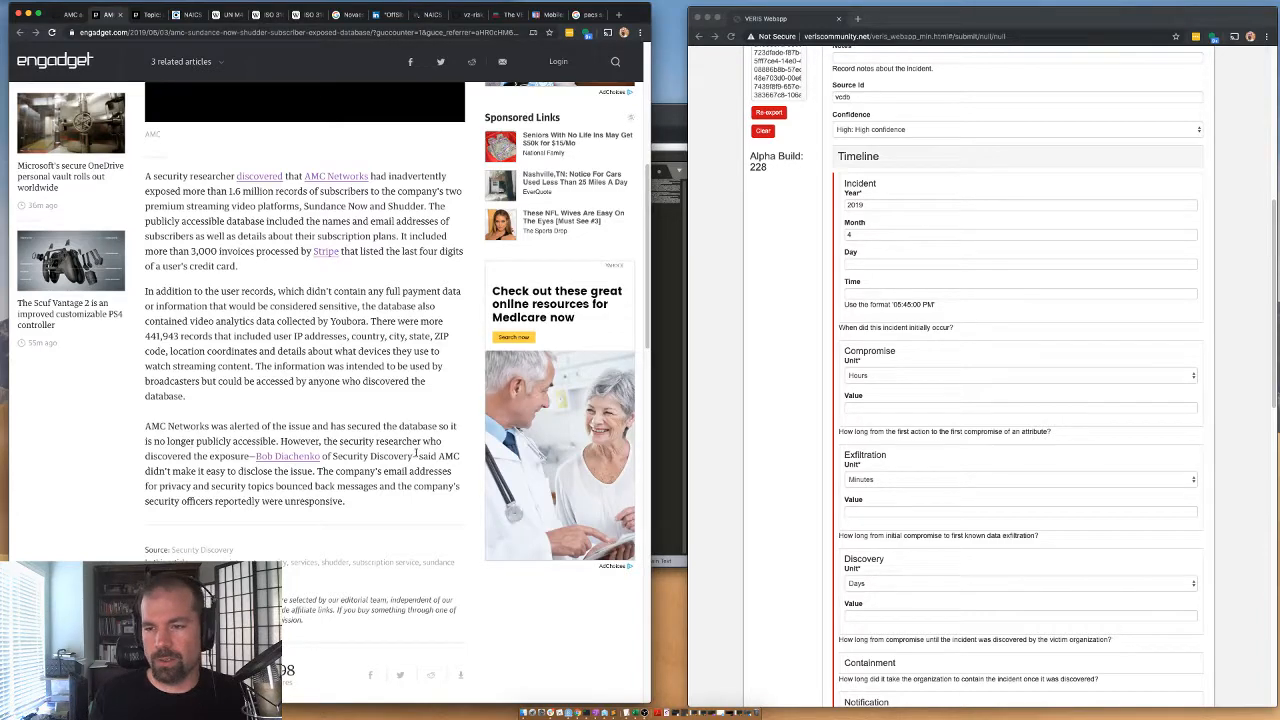
Expand the timeline's Containment section and set its unit to Days.
scroll(881, 565, down, 2)
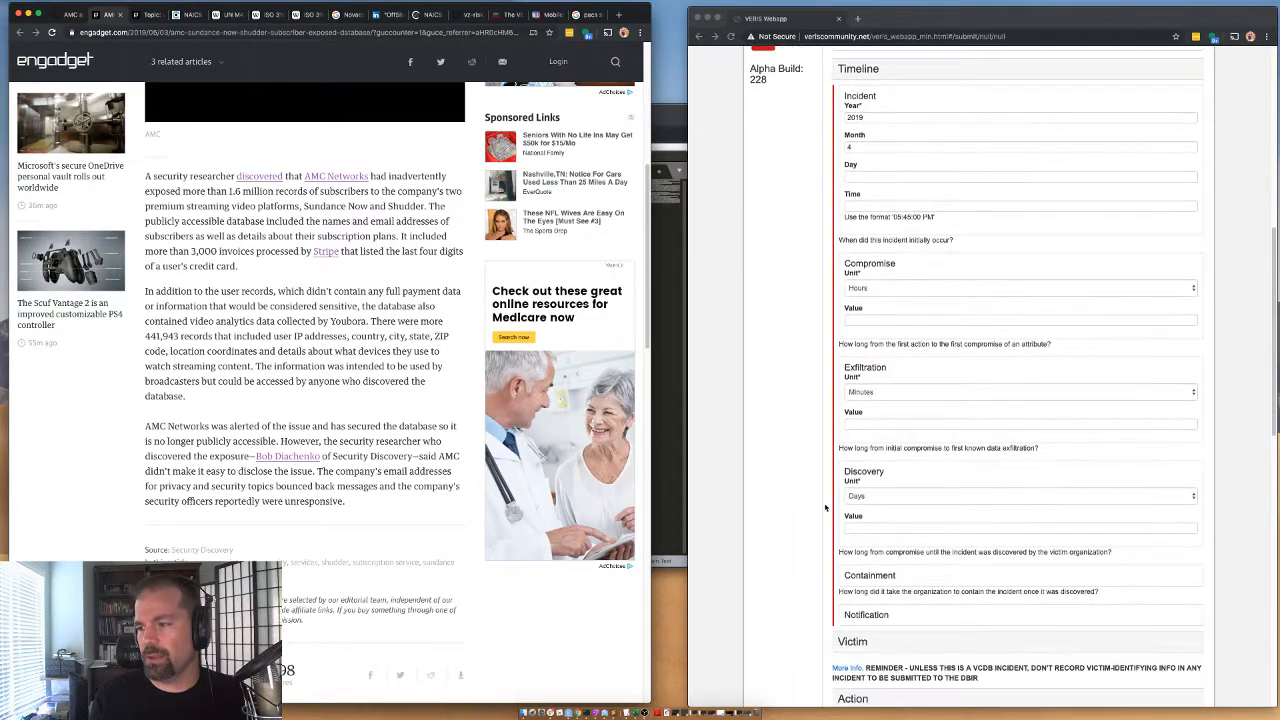
double_click(868, 576)
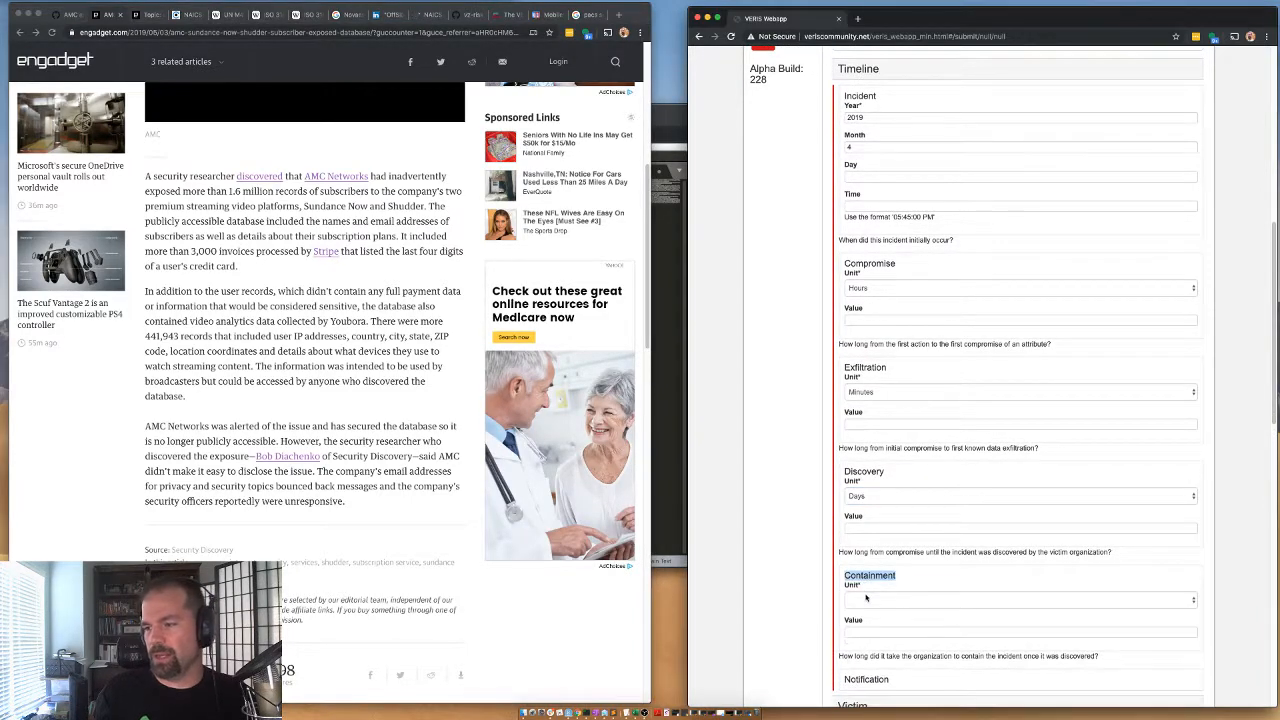
click(866, 576)
click(866, 577)
click(860, 599)
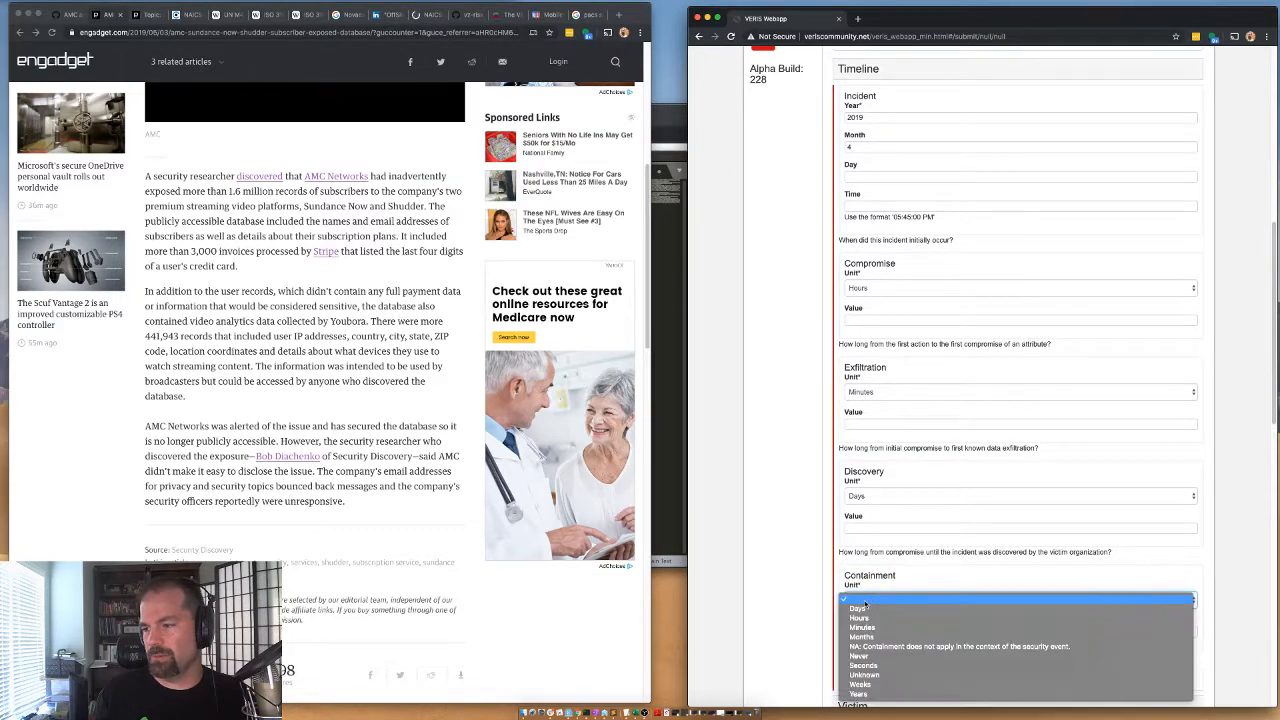
click(858, 609)
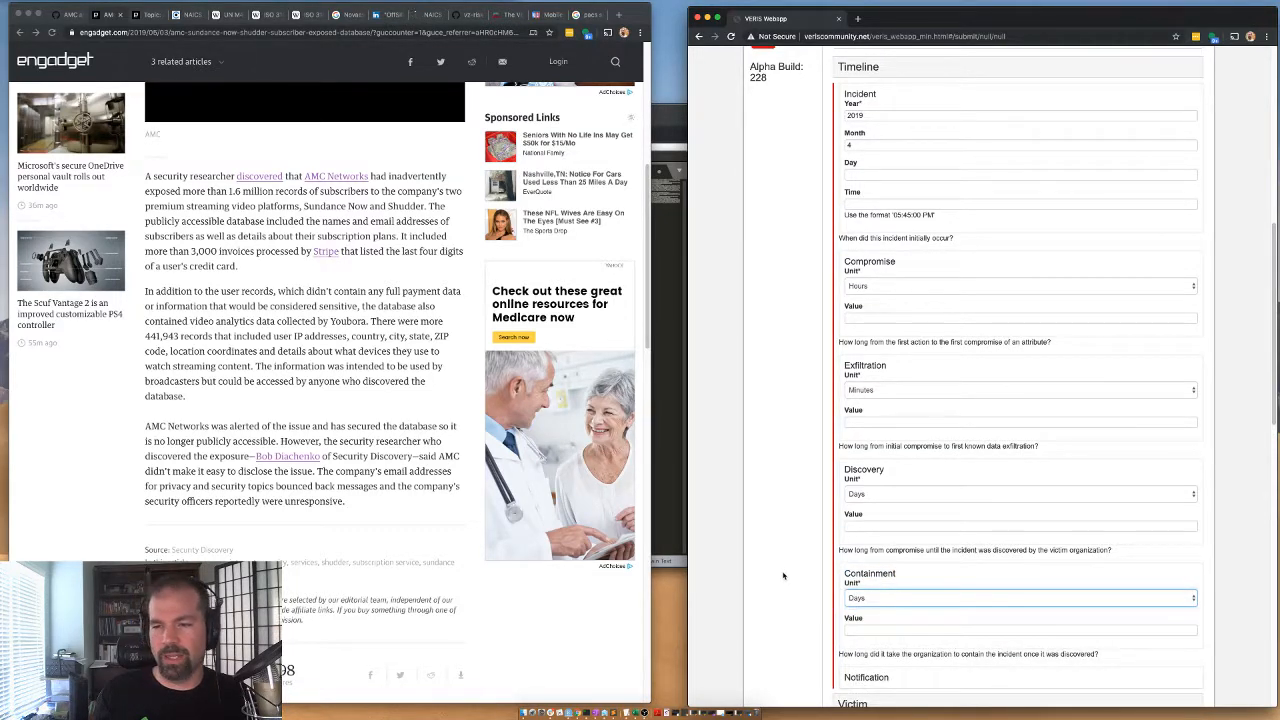
Review the article's closing passage on AMC's unresponsiveness and set the timeline's Discovery unit to Weeks.
scroll(773, 572, down, 1)
scroll(773, 572, down, 1)
double_click(353, 489)
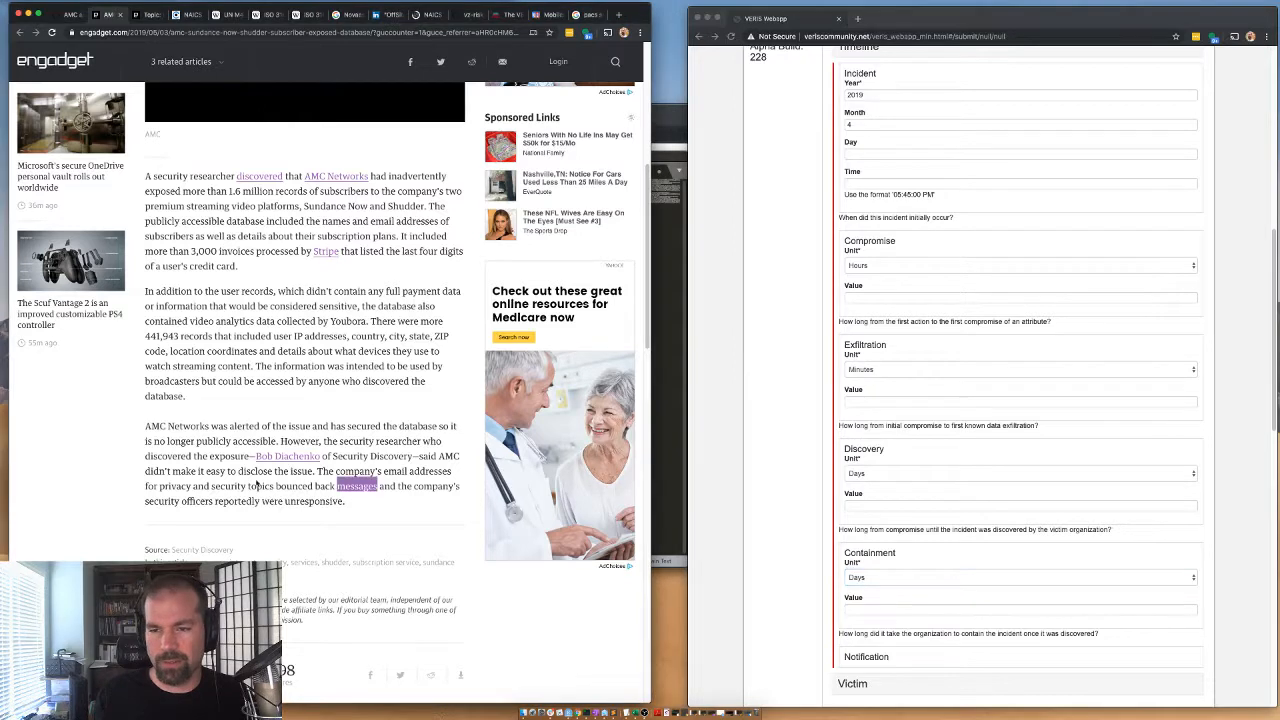
click(282, 488)
drag(334, 502, 365, 472)
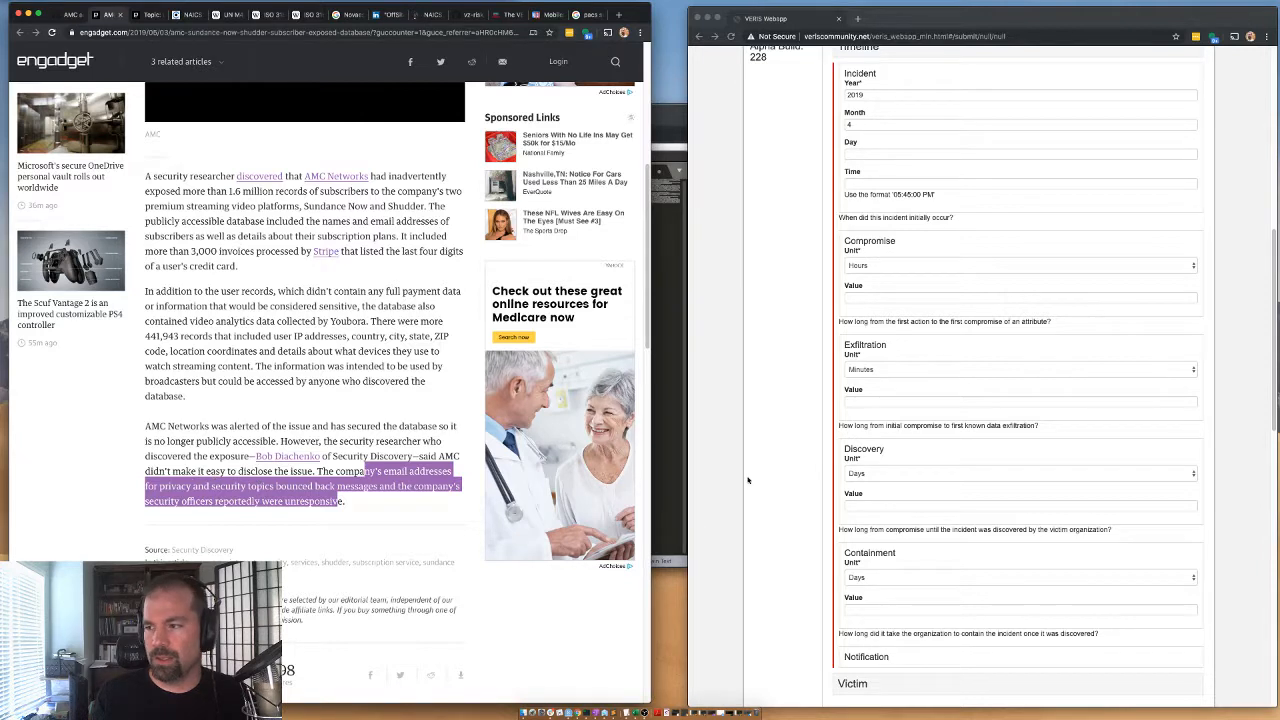
click(870, 472)
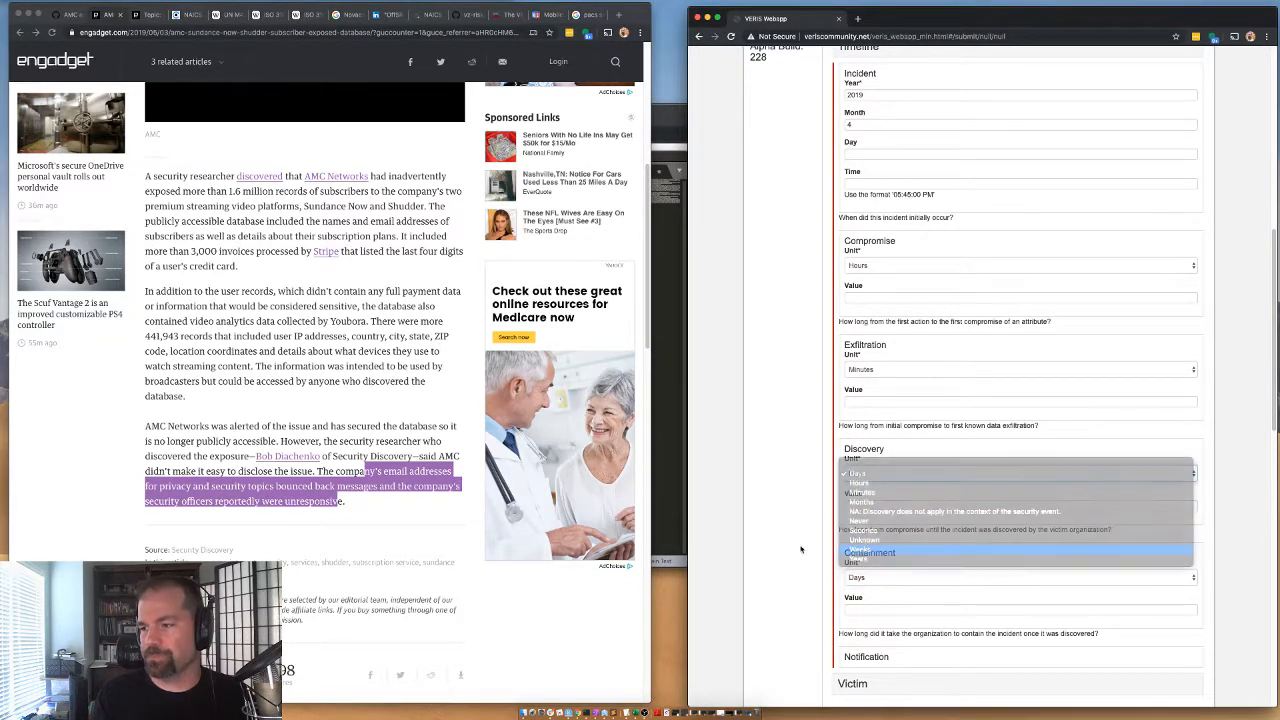
click(866, 549)
Collapse the Discovery and Containment sections, check the Discovery entry once more, and collapse the whole Timeline section.
click(876, 451)
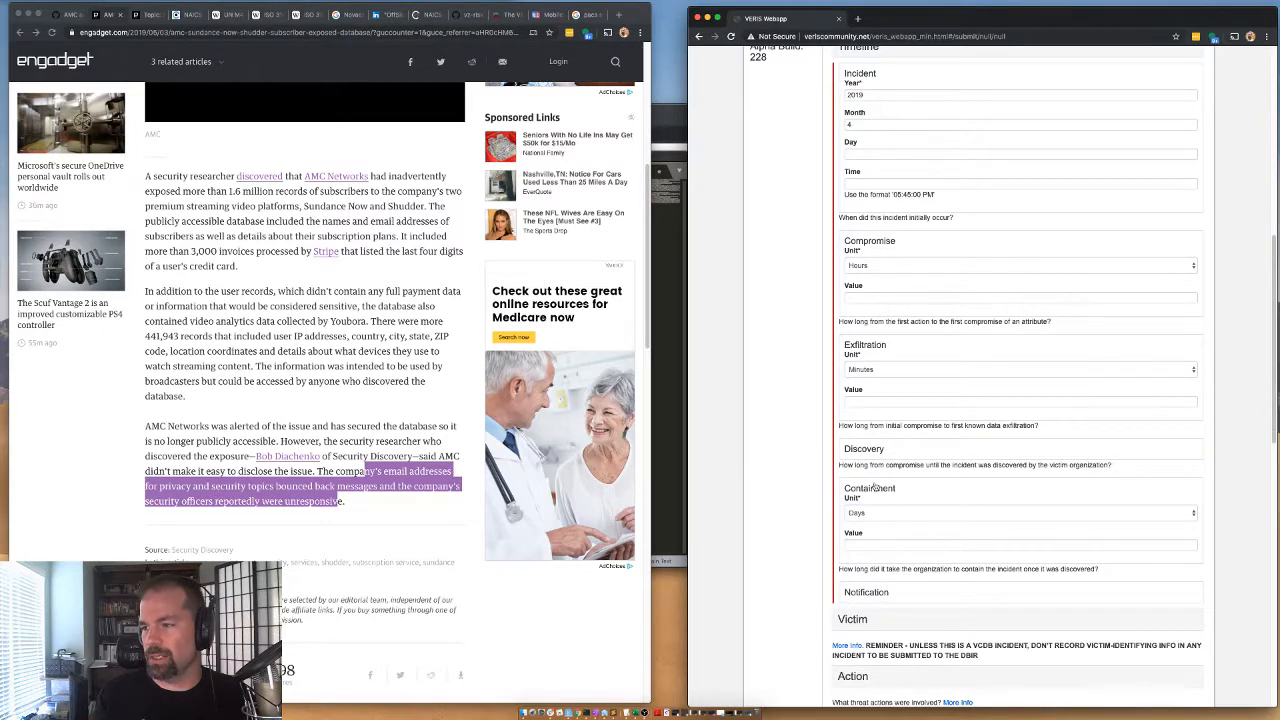
click(876, 488)
scroll(860, 450, down, 1)
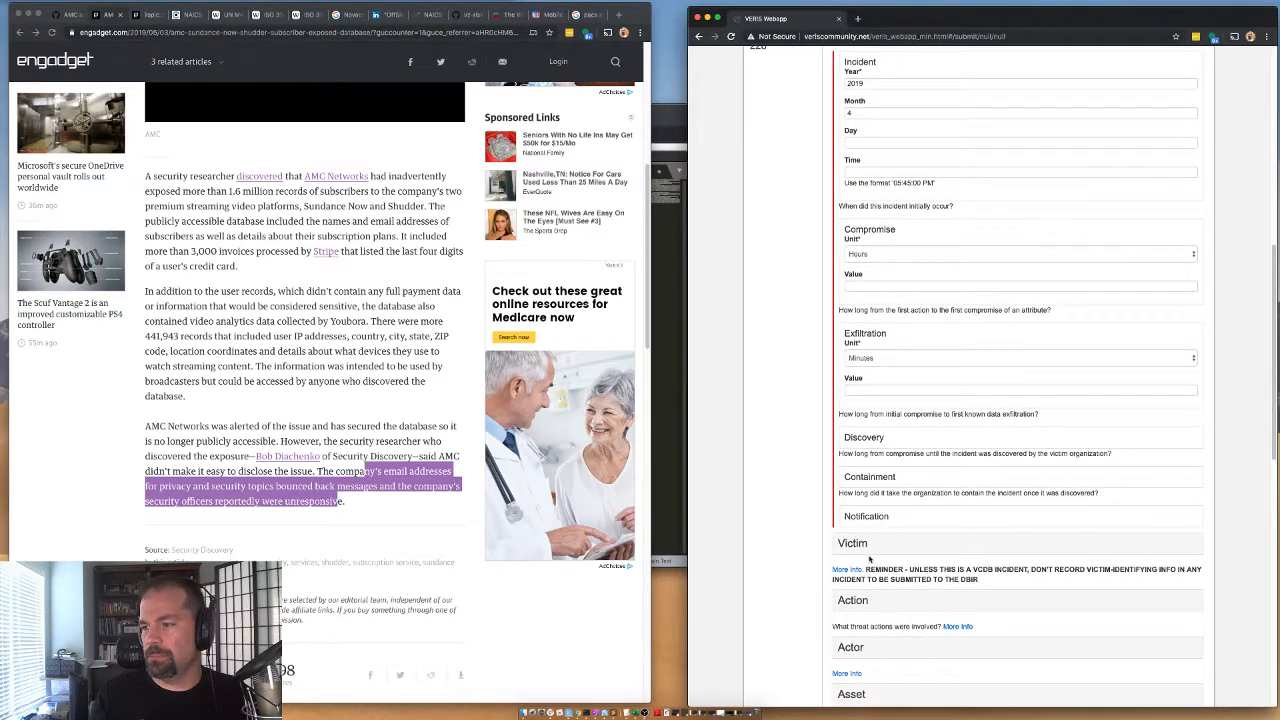
click(862, 438)
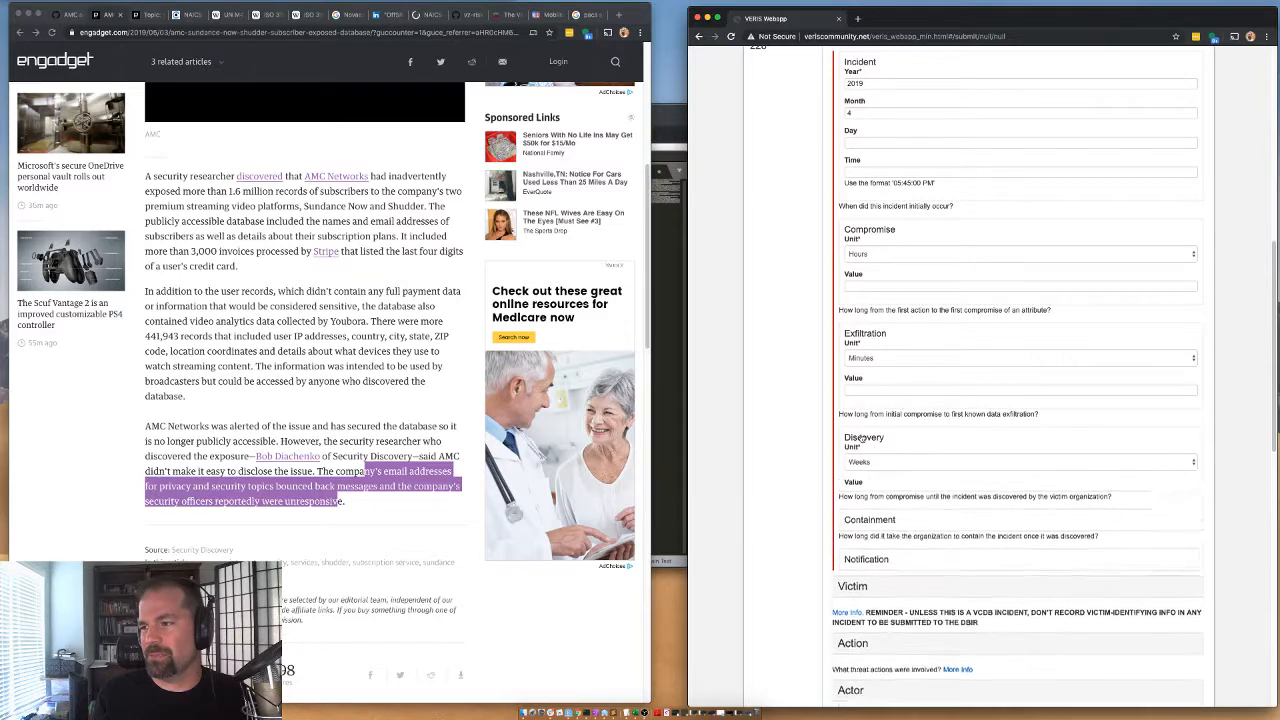
click(862, 438)
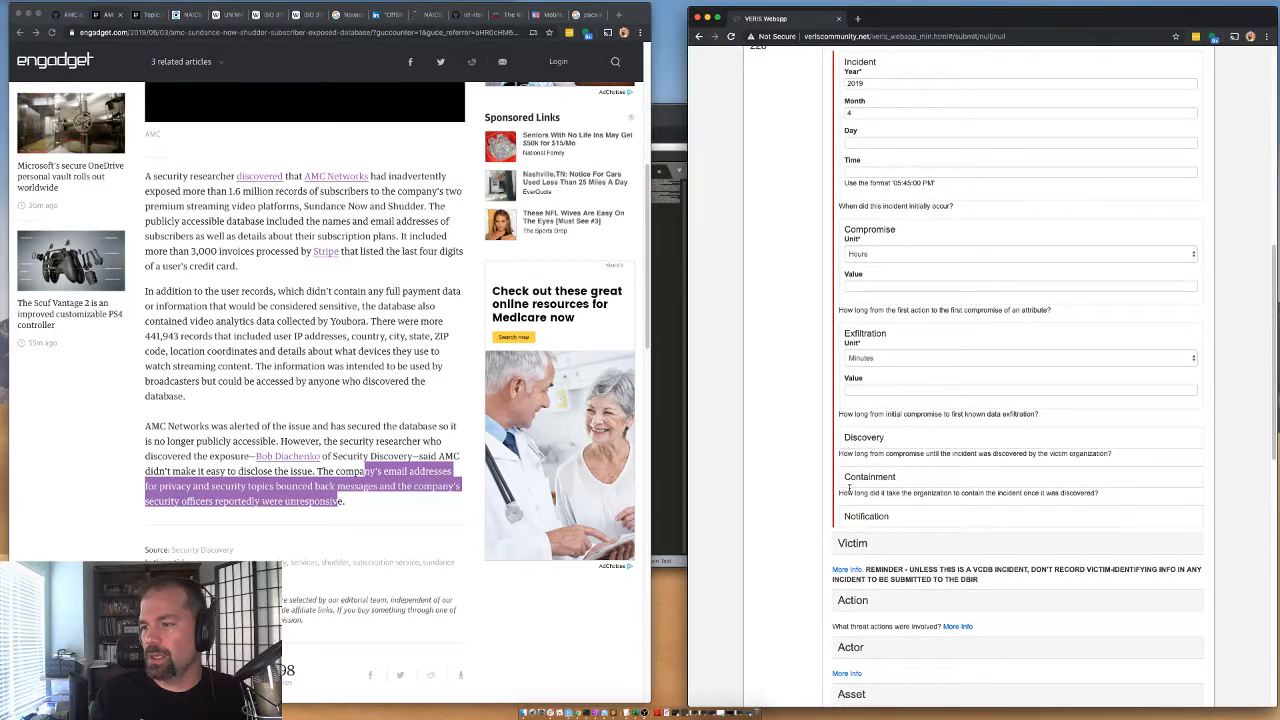
scroll(860, 251, up, 2)
click(852, 131)
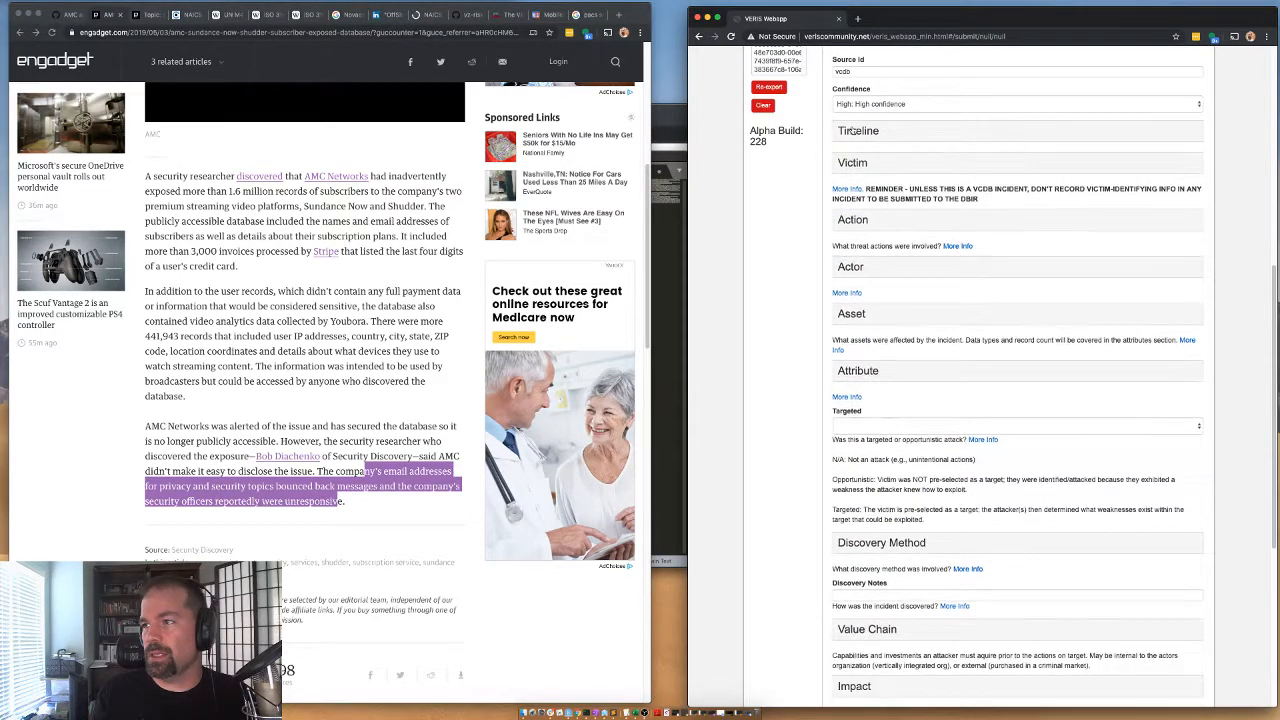
Expand the Victim section and enter "AMC Networks" as the Victim Id.
click(853, 163)
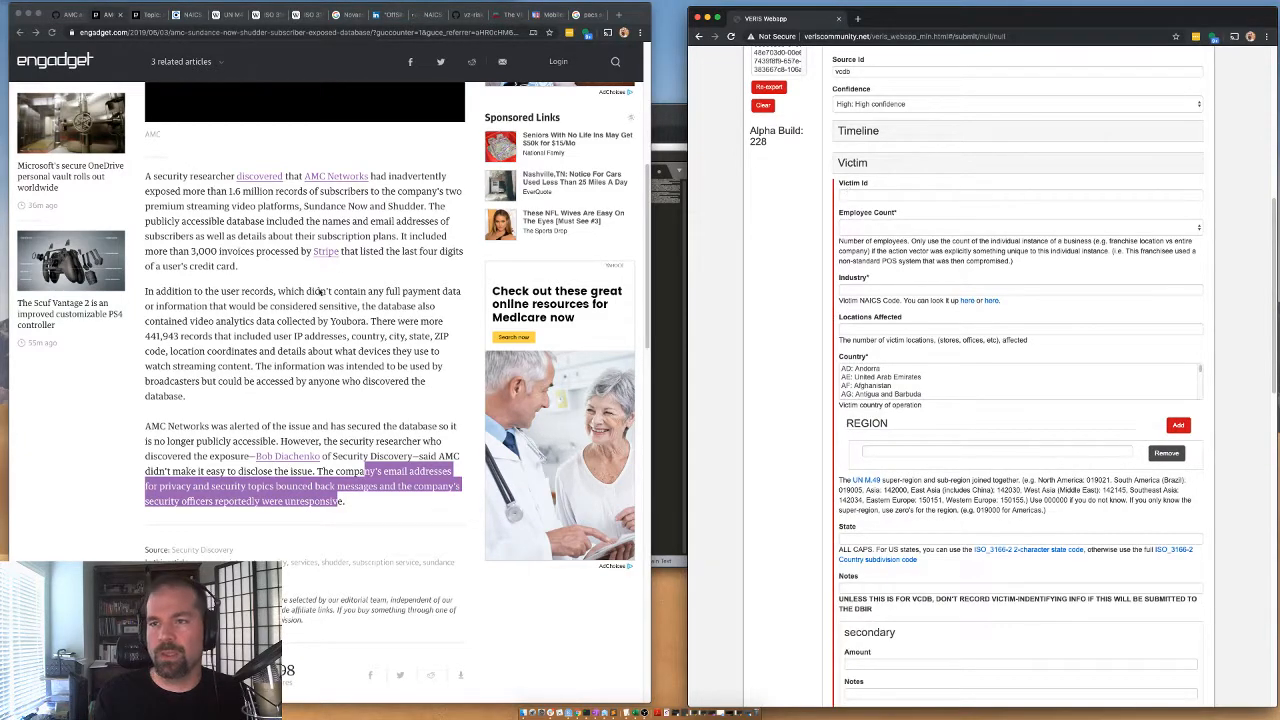
click(882, 190)
text(AMC Network)
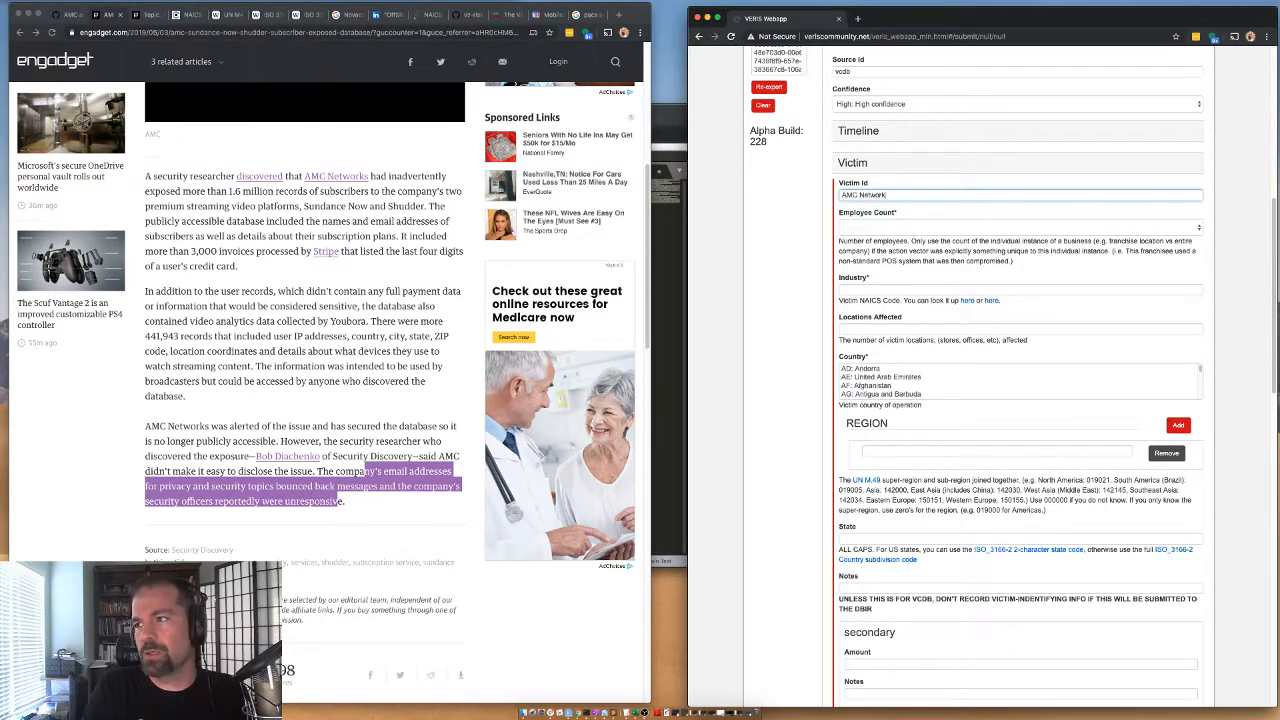
text(s)
Search the web for "AMC networks number of employees".
click(147, 15)
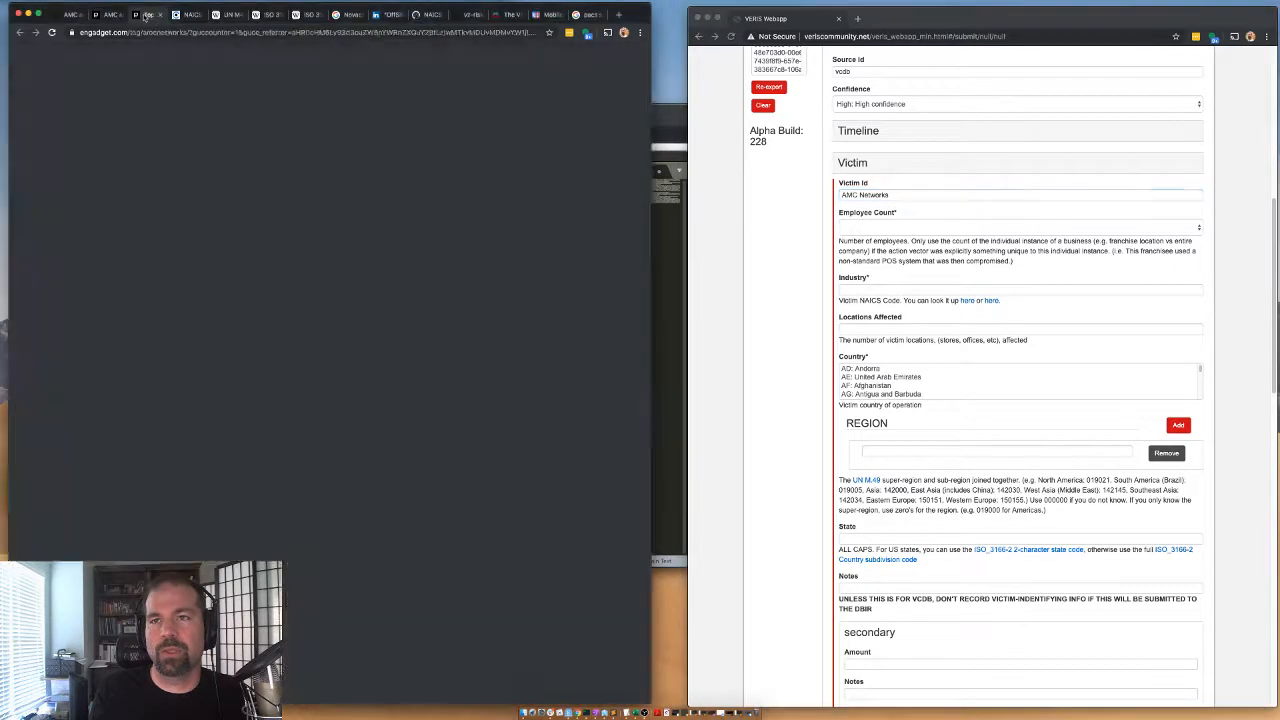
scroll(397, 327, down, 5)
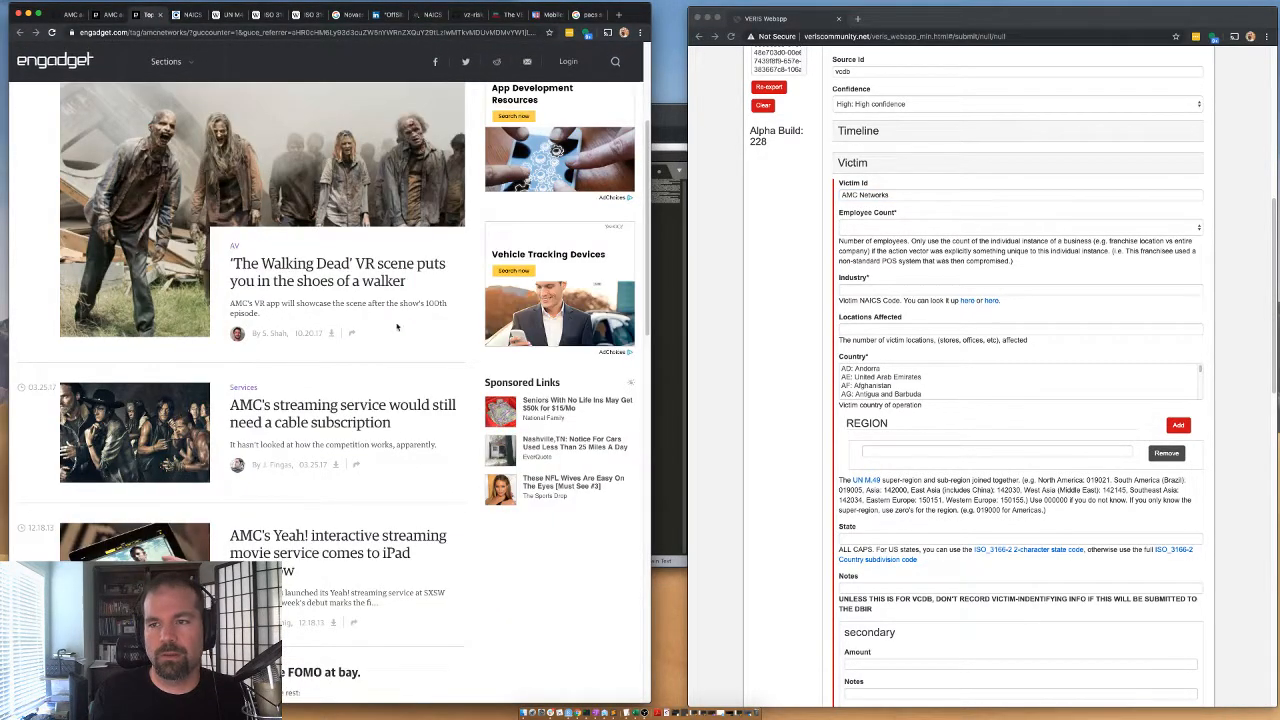
click(249, 35)
text(AMC)
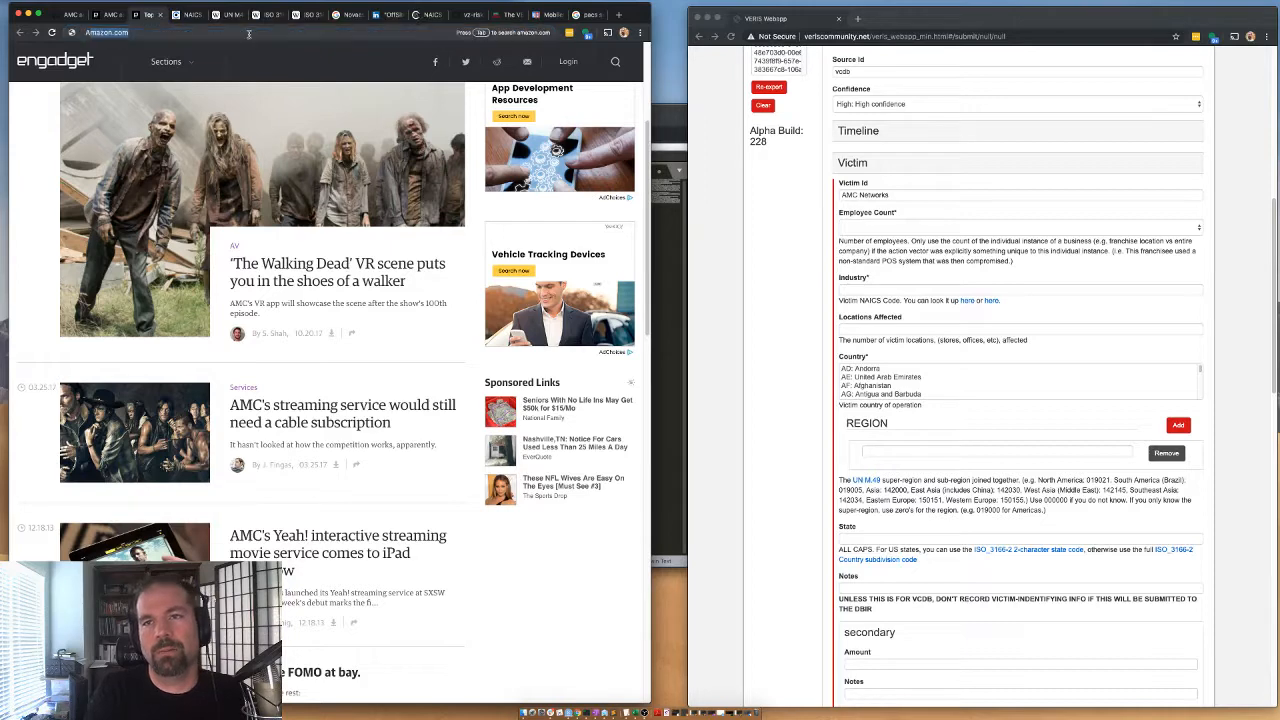
text( networks)
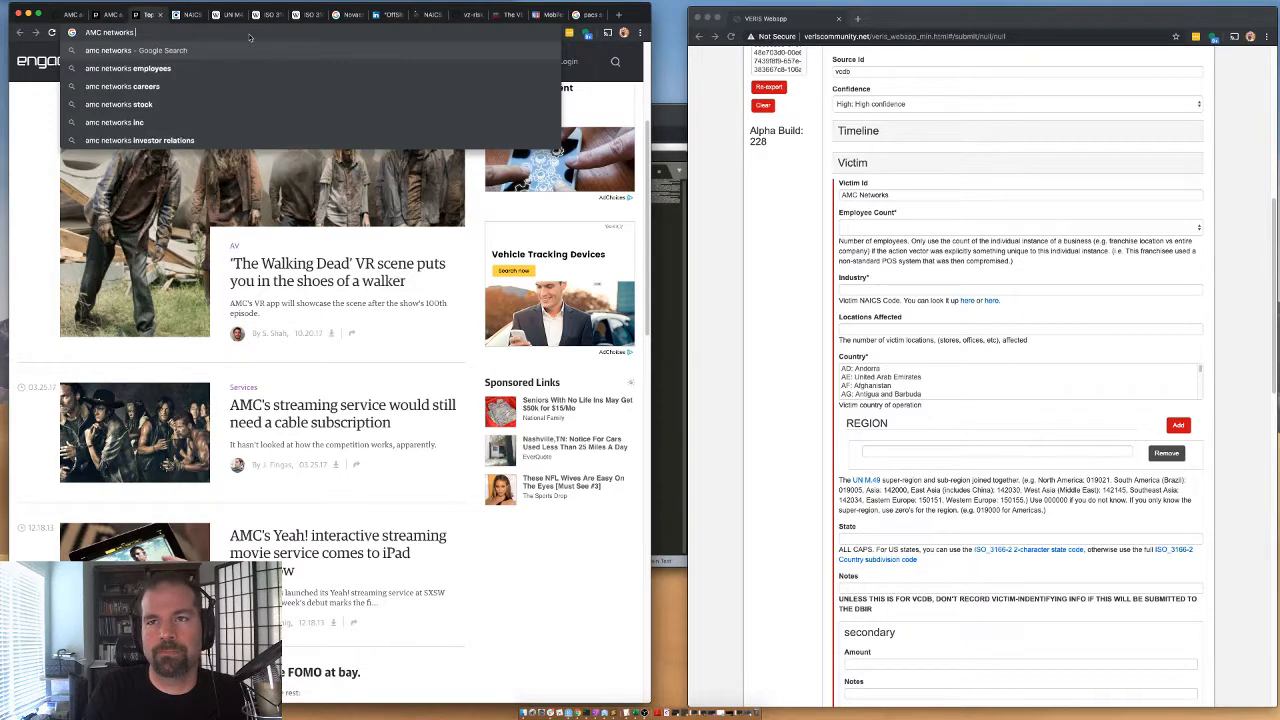
text( number of employe)
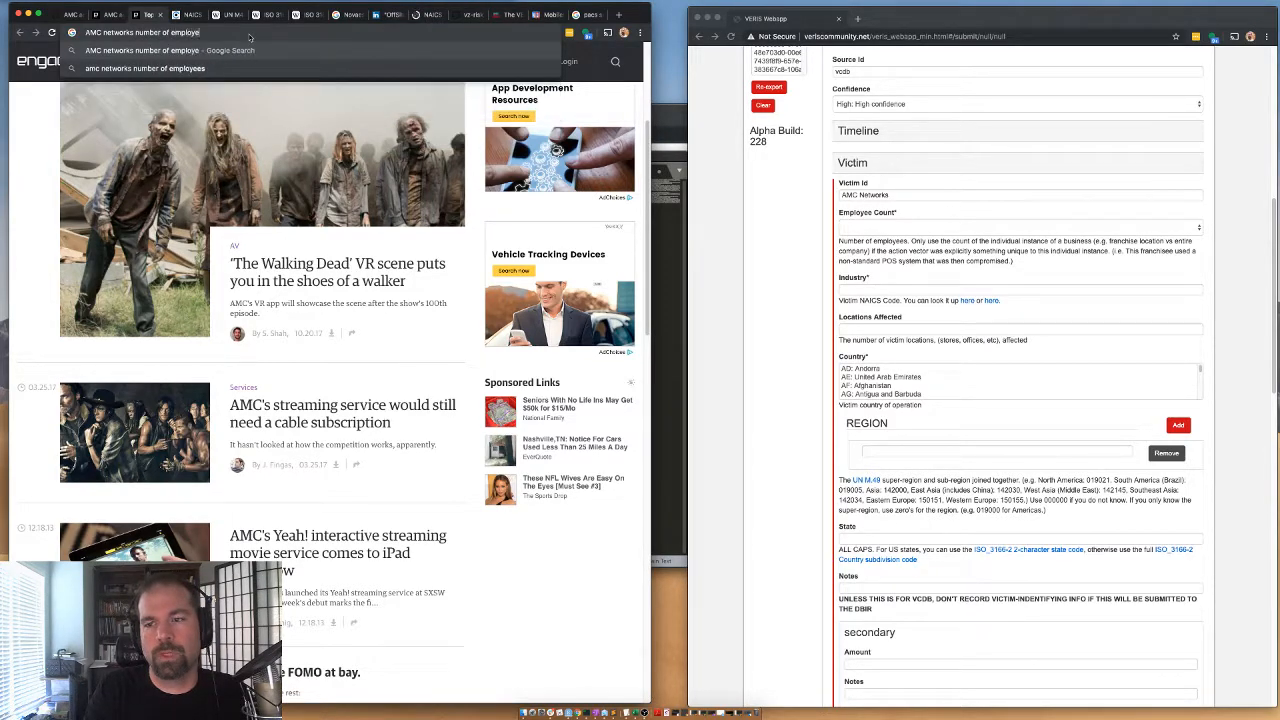
text(es)
key(Return)
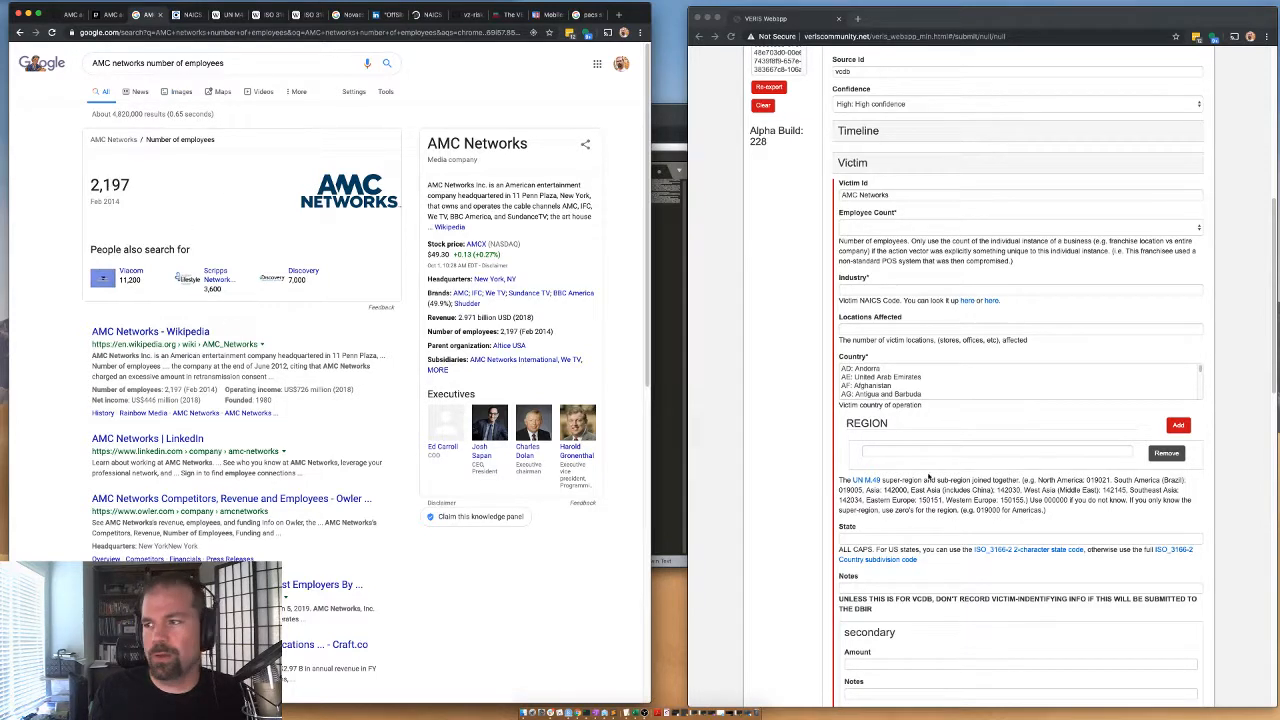
Set the victim's Employee Count to the 1001 to 10000 range.
click(884, 287)
click(874, 227)
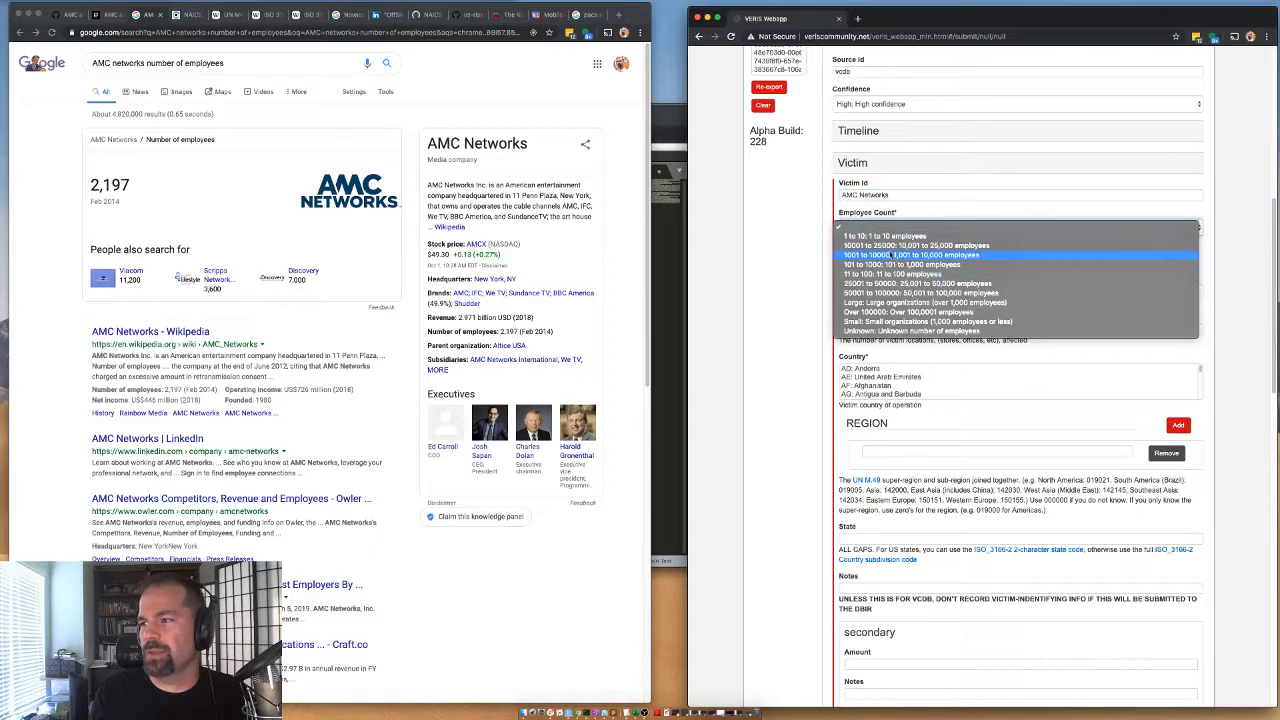
click(892, 256)
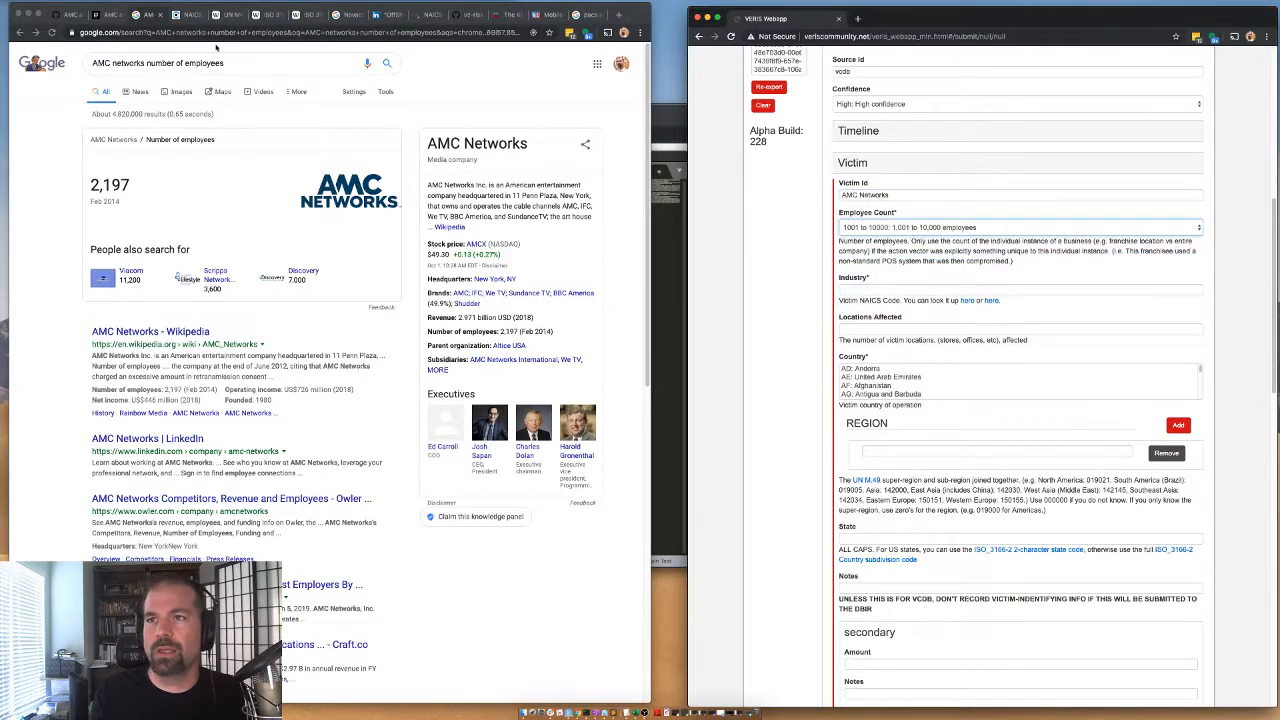
Copy the Television Broadcasting code 515120 from the NAICS list into the victim's Industry and set Locations Affected to 1.
click(425, 15)
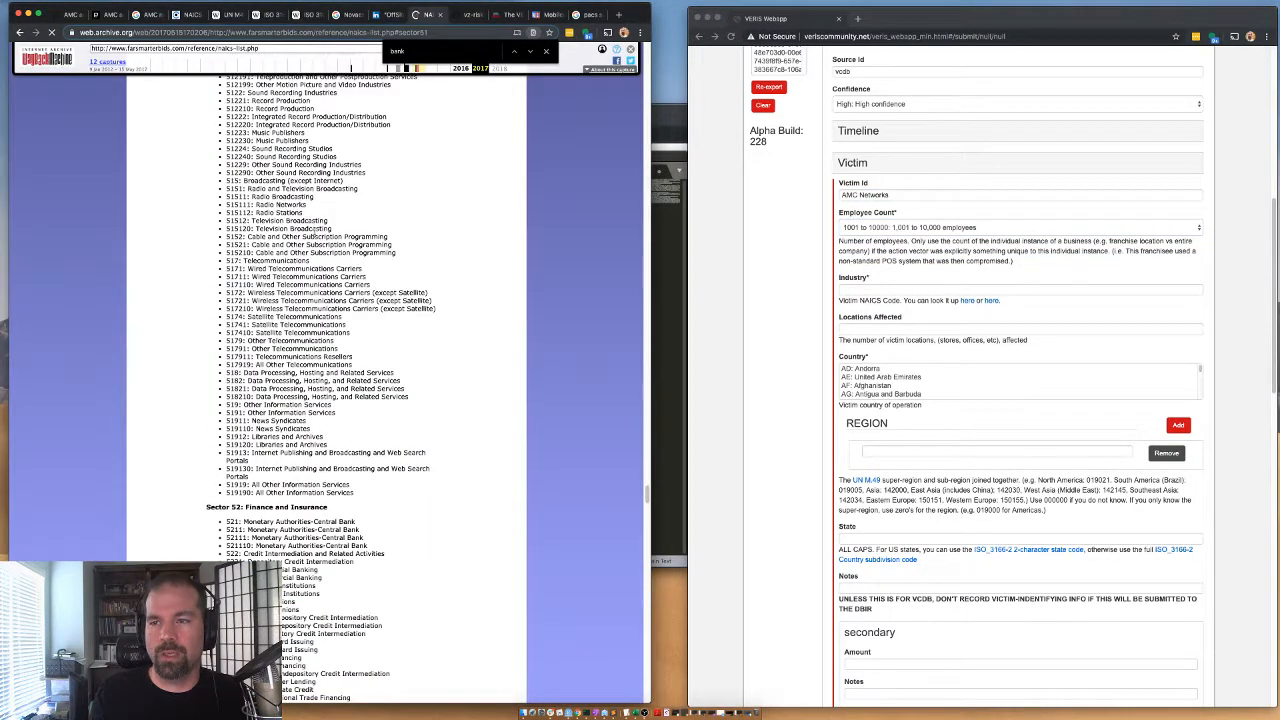
double_click(249, 230)
key(super+c)
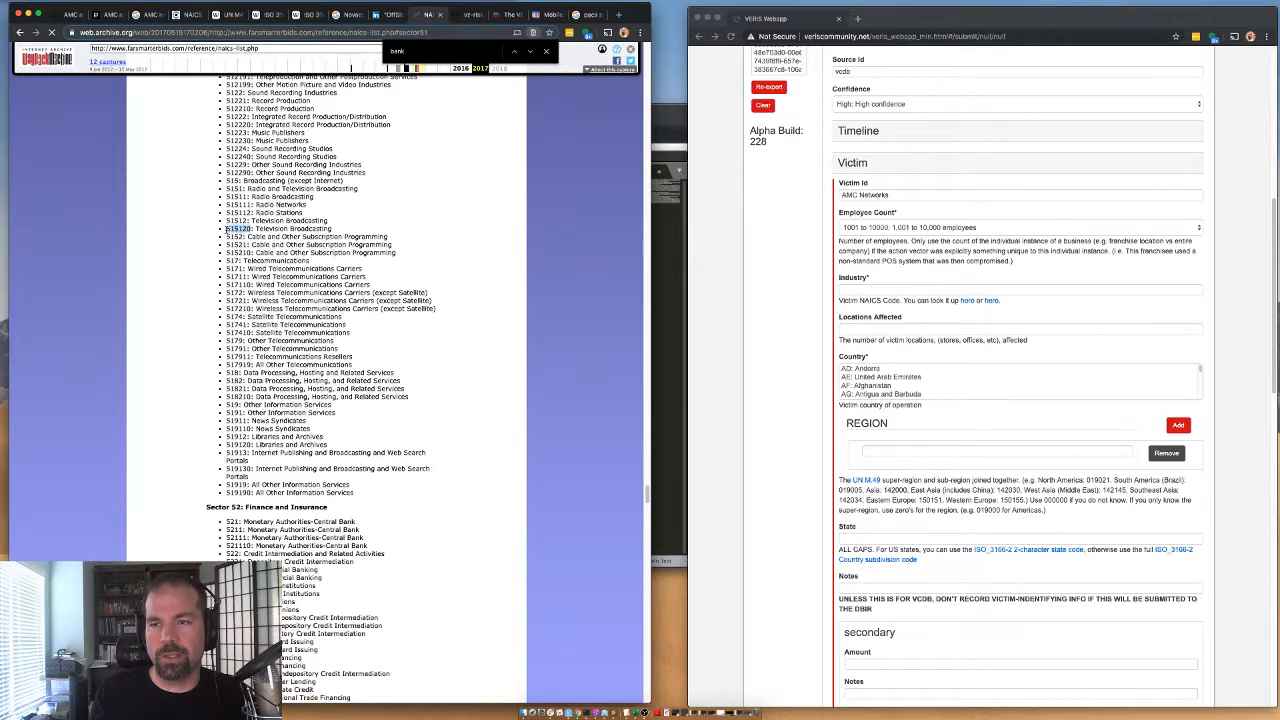
click(846, 286)
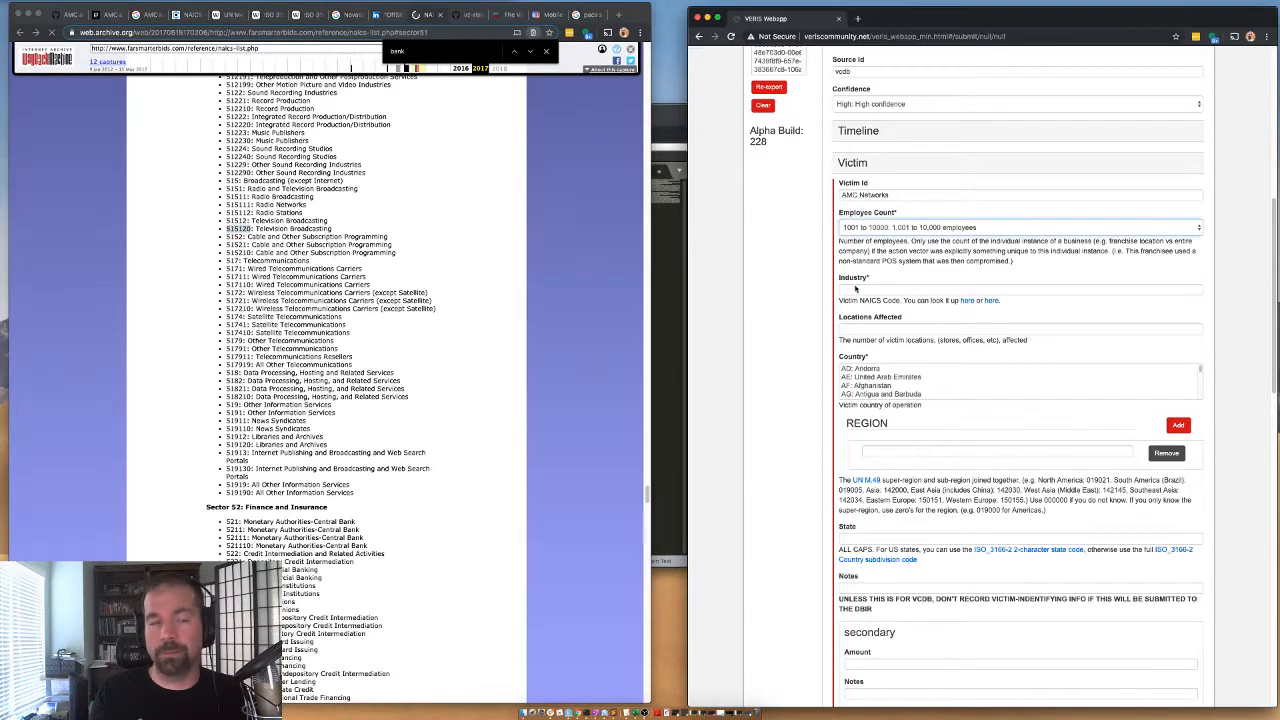
key(super+v)
click(862, 330)
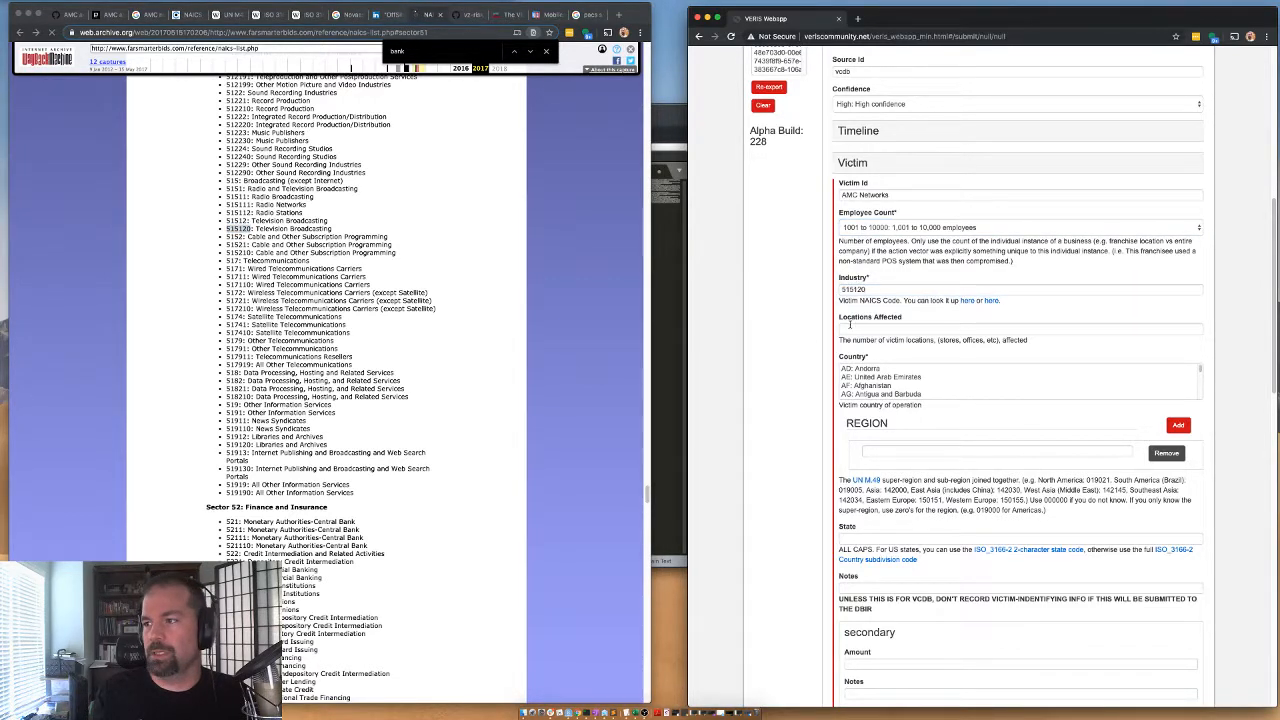
text(1)
Set the victim's Country to US: United States of America and its Region to the North America code 019021.
click(869, 380)
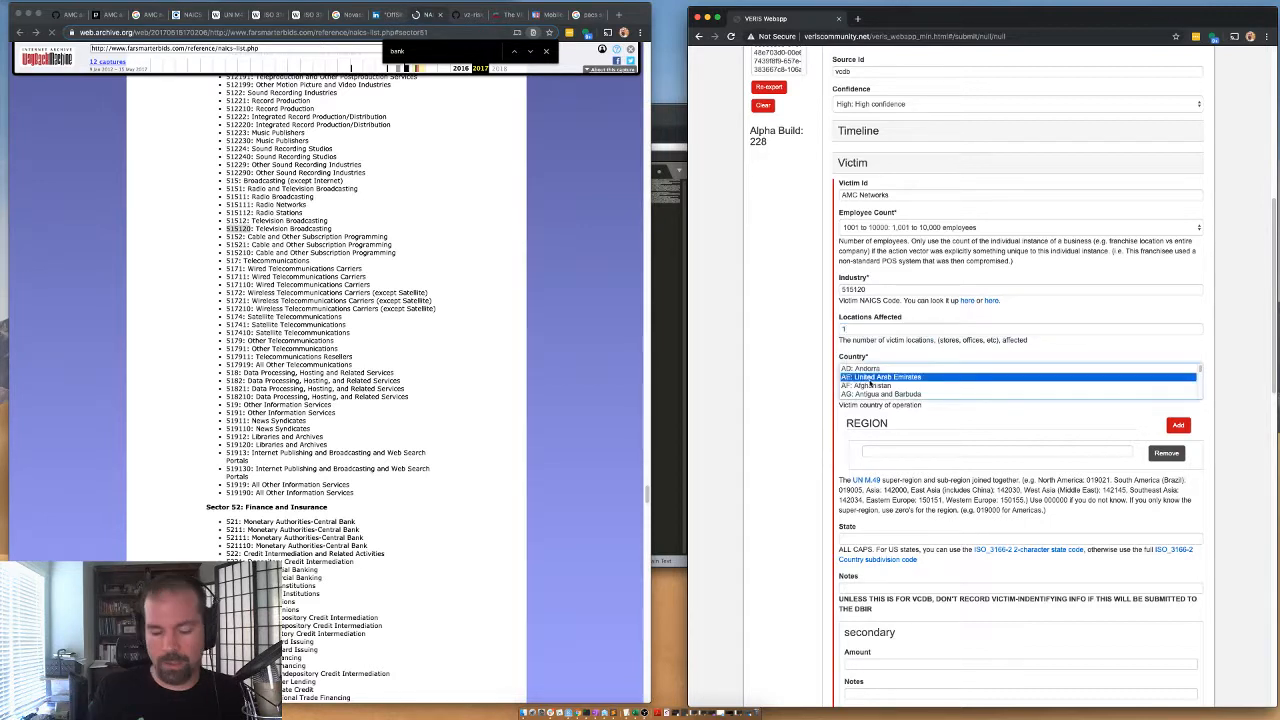
key(u)
key(Down)
key(Down)
key(Down)
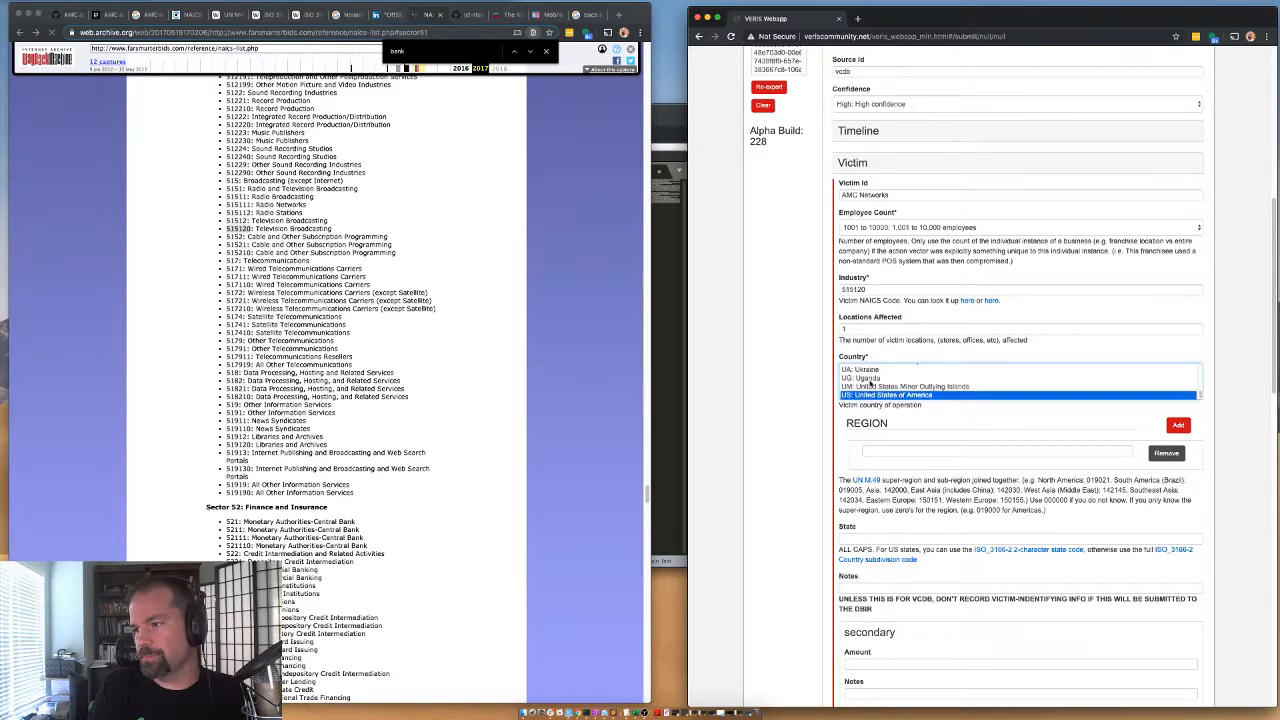
double_click(1098, 480)
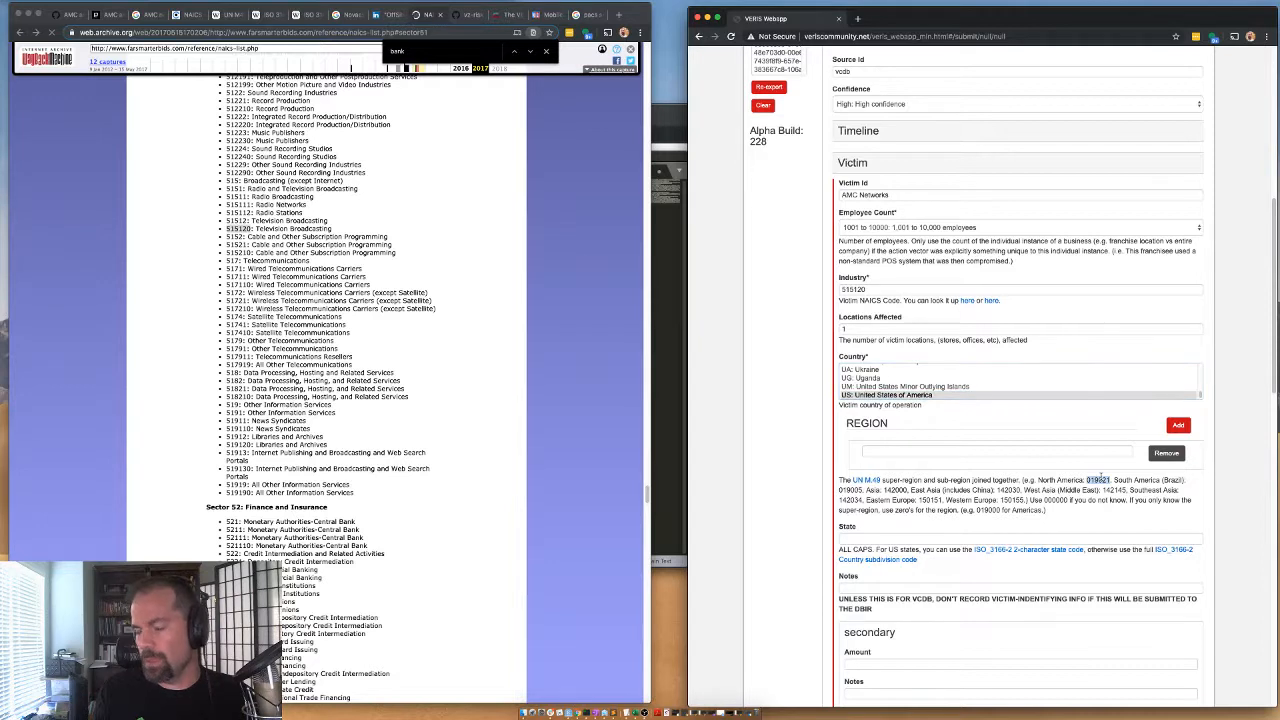
key(ctrl+c)
click(910, 453)
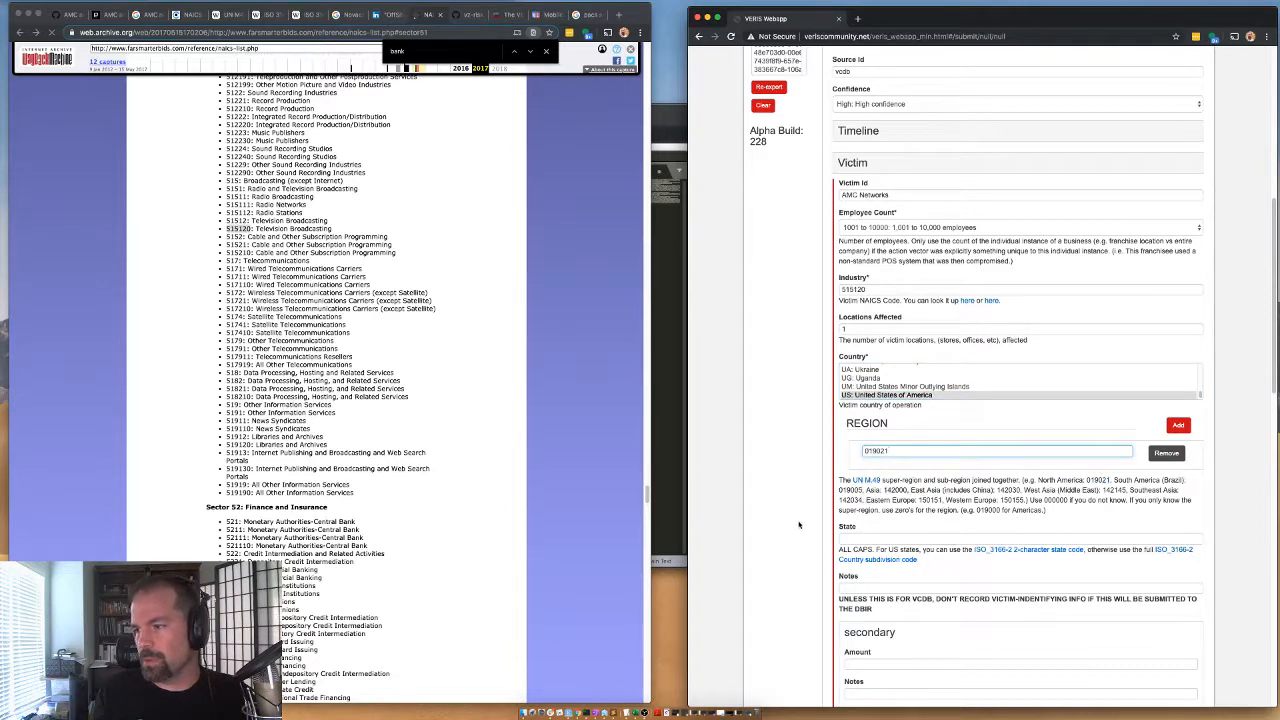
key(ctrl+v)
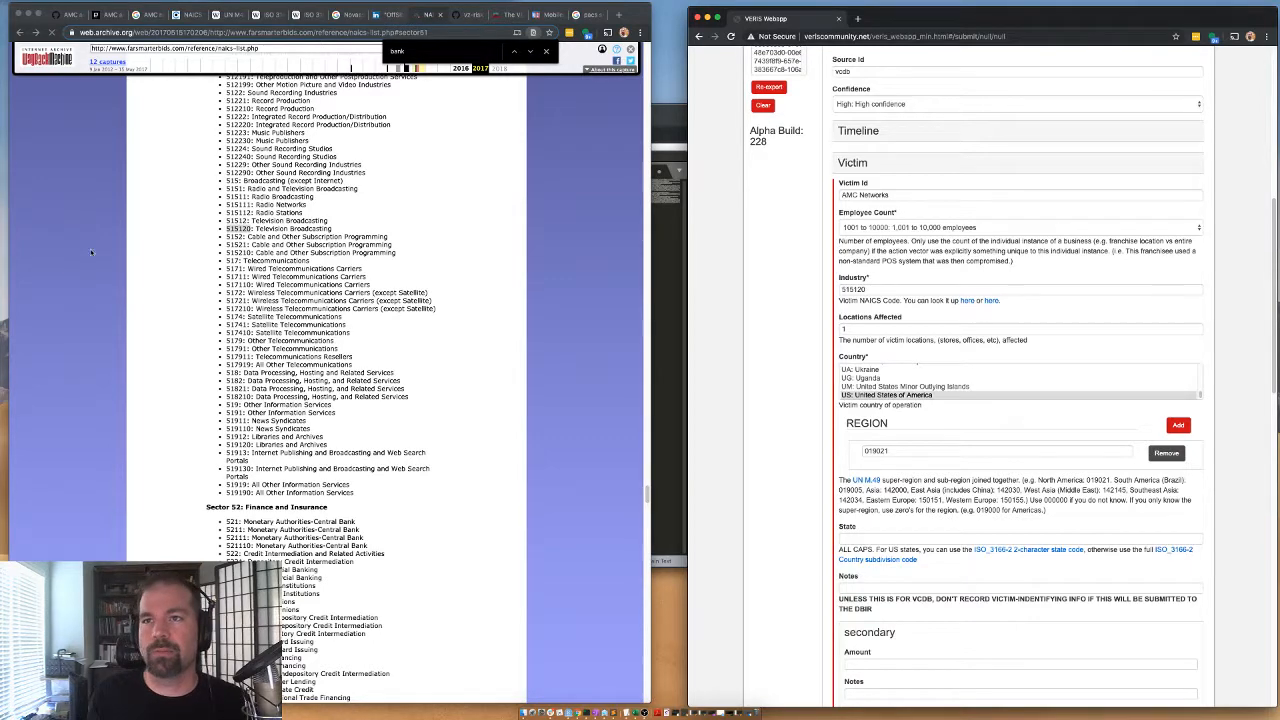
Check AMC Networks' headquarters in the search results, enter US-NY as the victim's State, and collapse the Victim section.
click(148, 14)
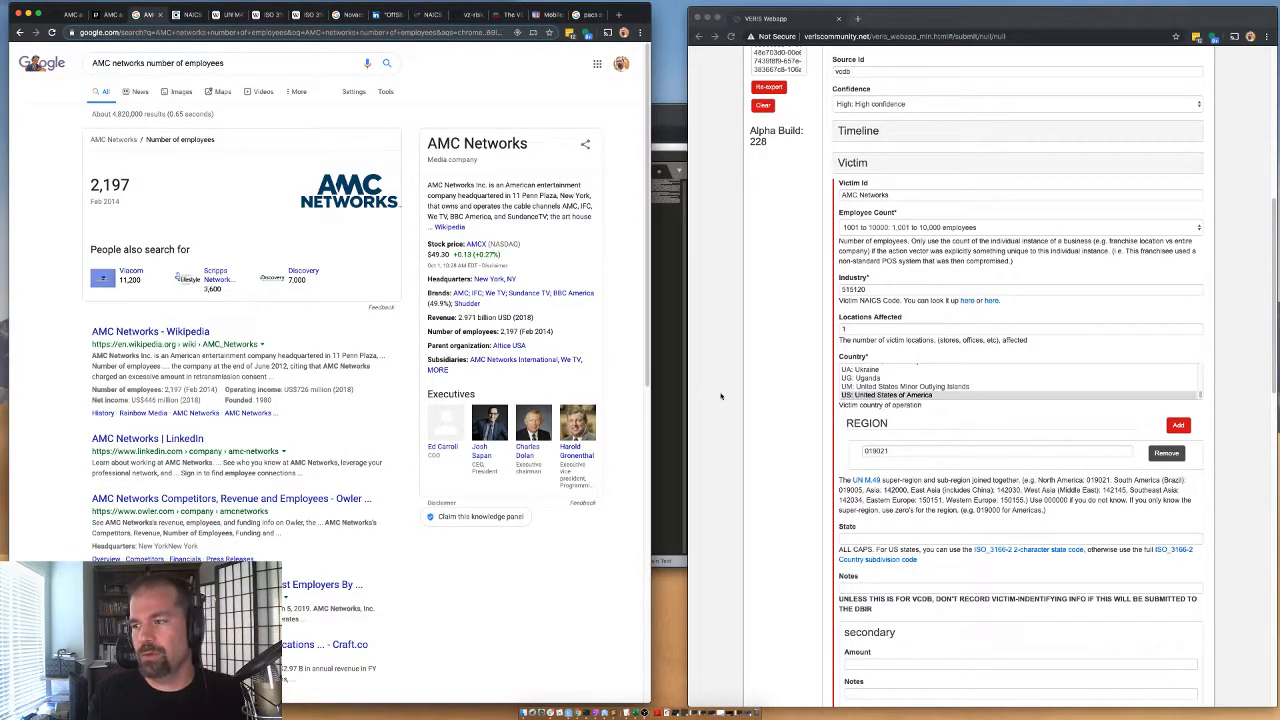
click(866, 539)
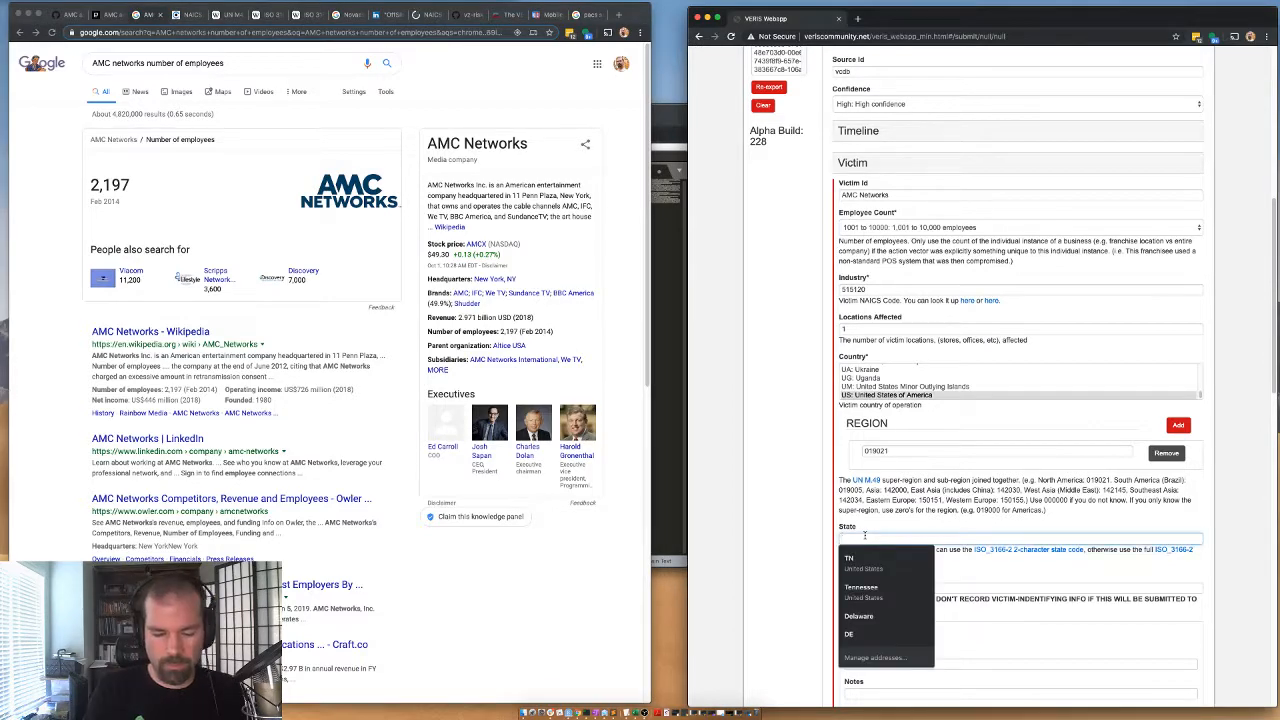
text(US-NY)
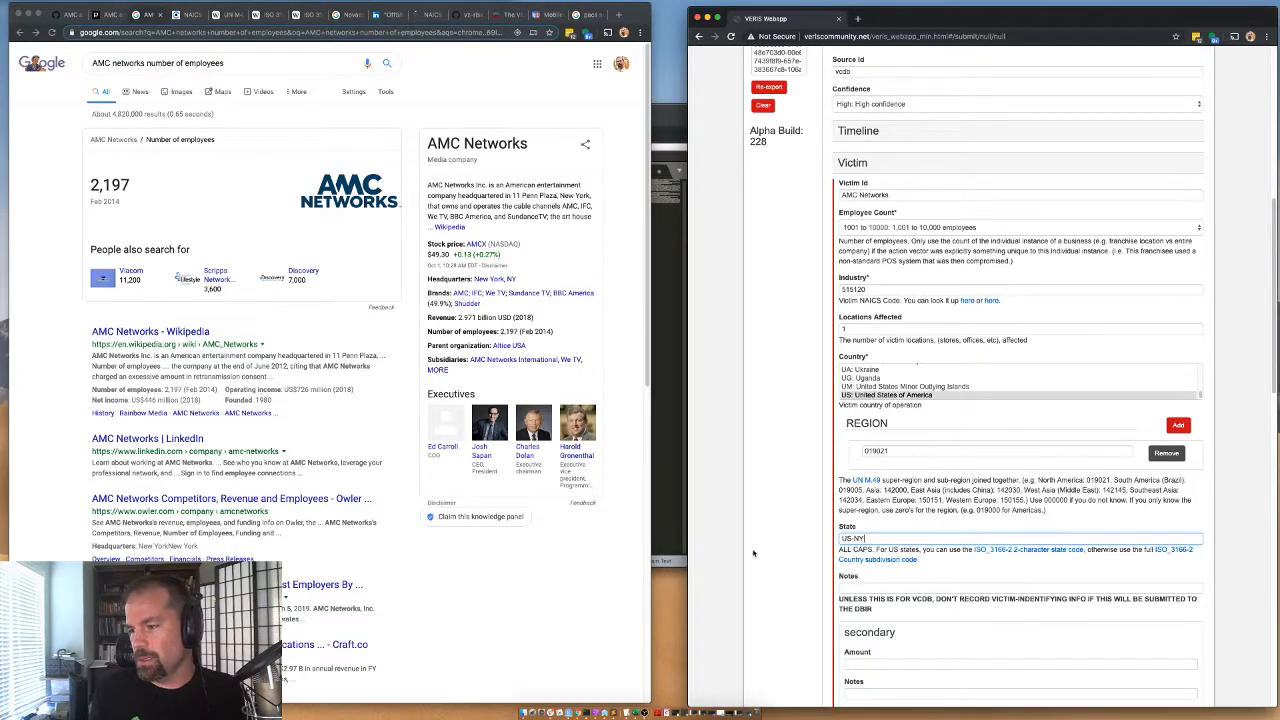
click(856, 172)
Record an Error action with variety Misconfiguration and vector Unknown, and collapse the Action section.
click(863, 221)
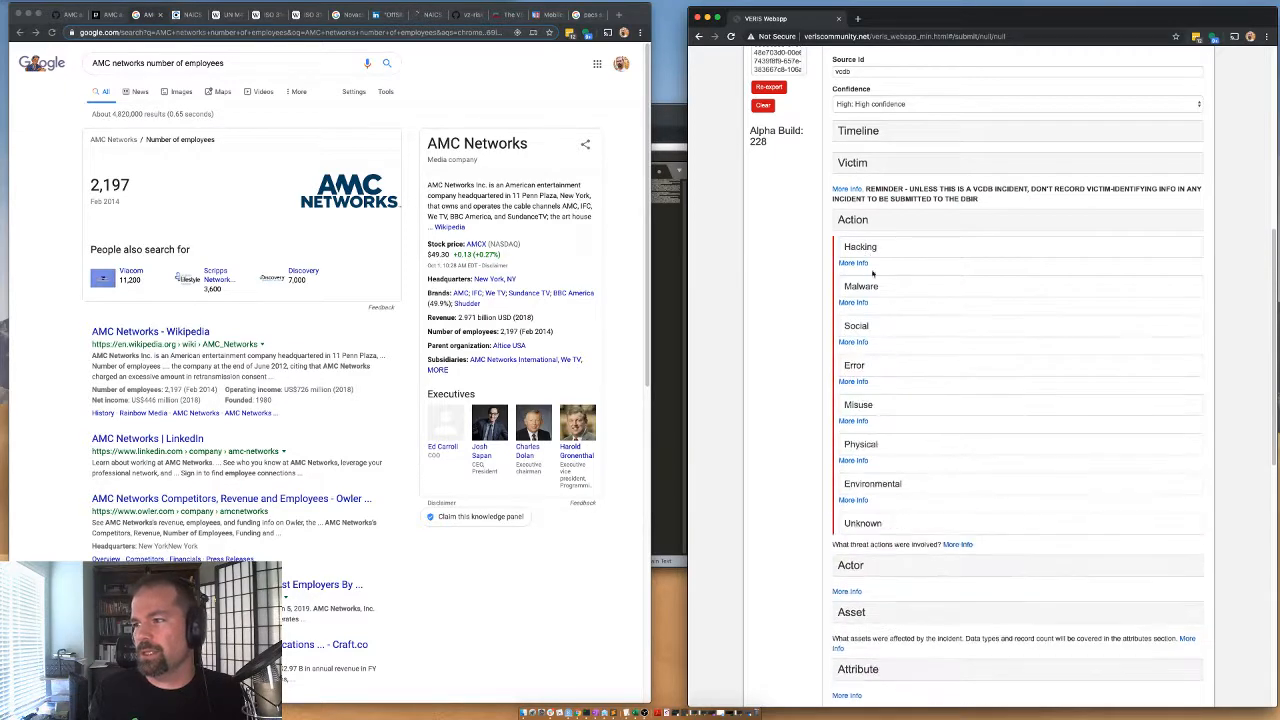
click(868, 371)
scroll(882, 405, down, 5)
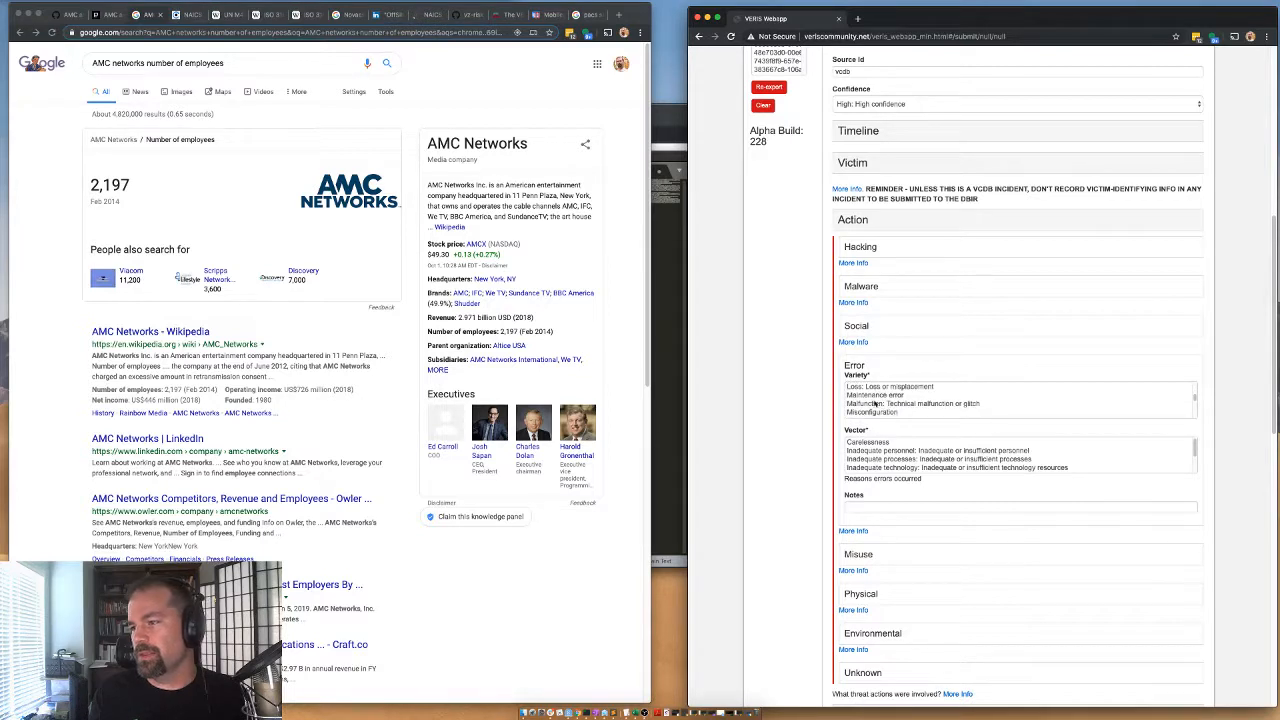
scroll(870, 400, down, 2)
click(866, 390)
scroll(864, 458, down, 3)
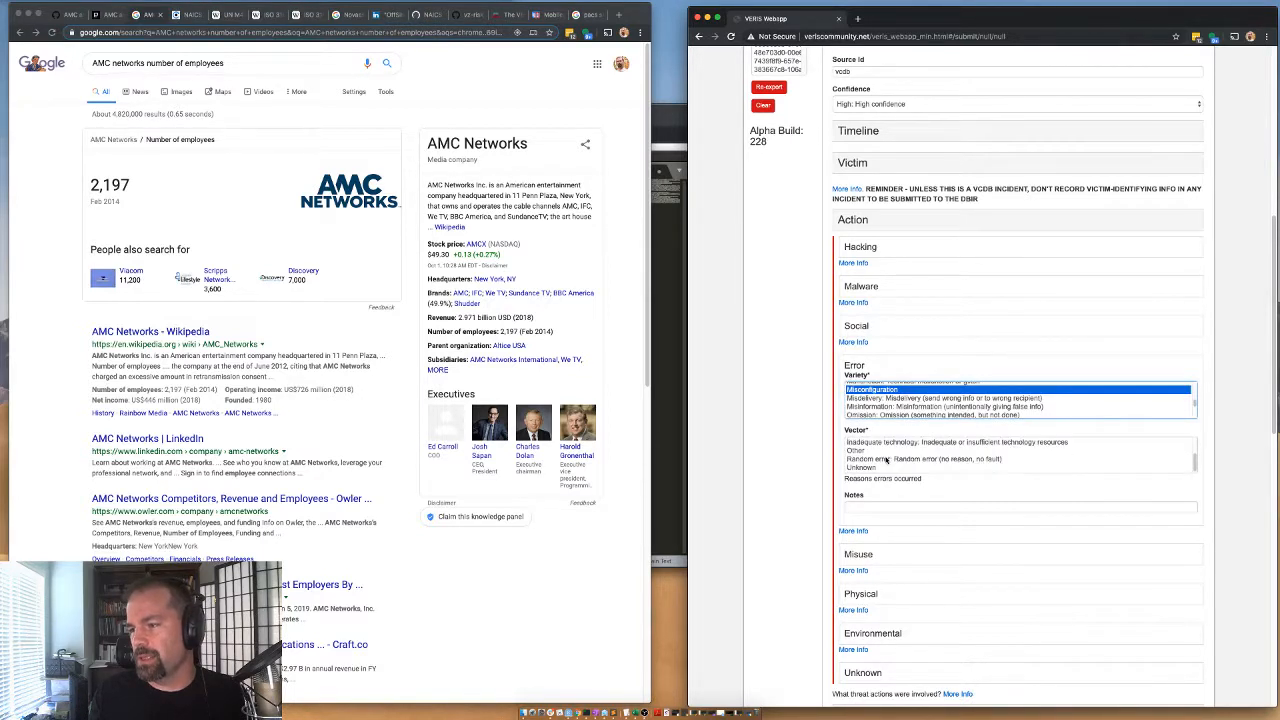
click(862, 467)
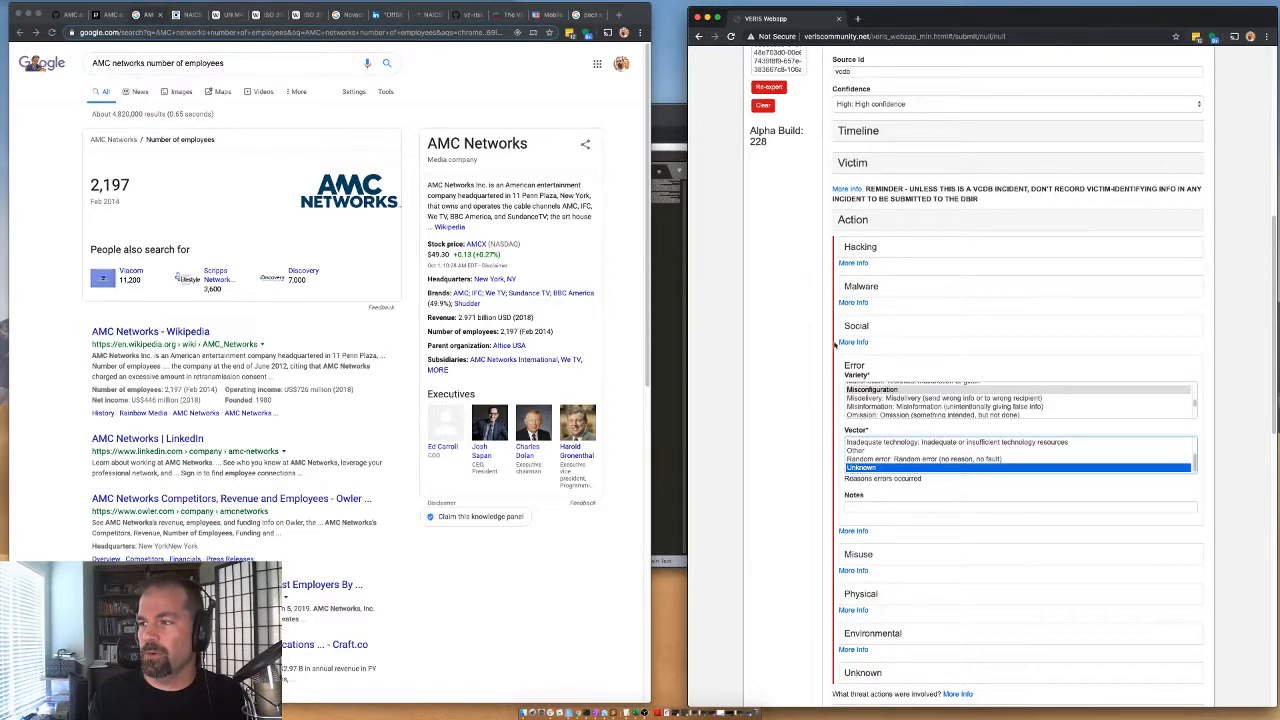
click(848, 228)
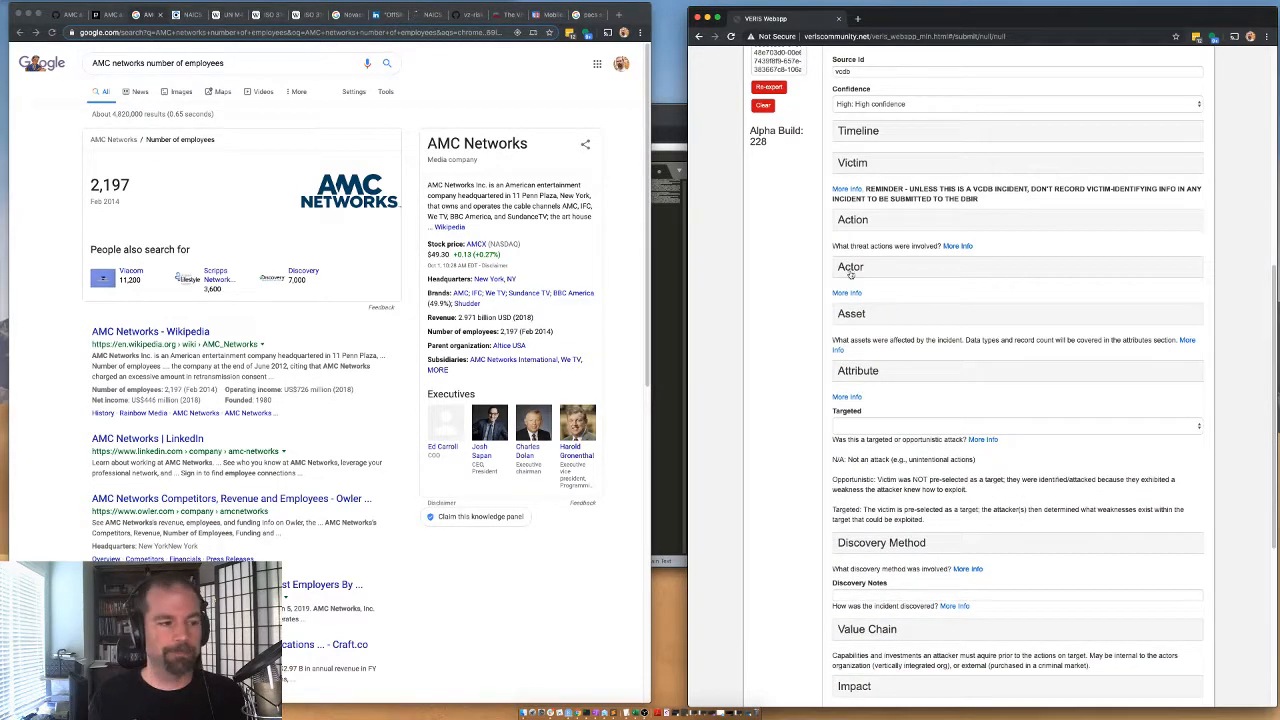
Record an Internal actor with variety System admin and motive NA (unintentional action), and collapse the Actor section.
click(850, 268)
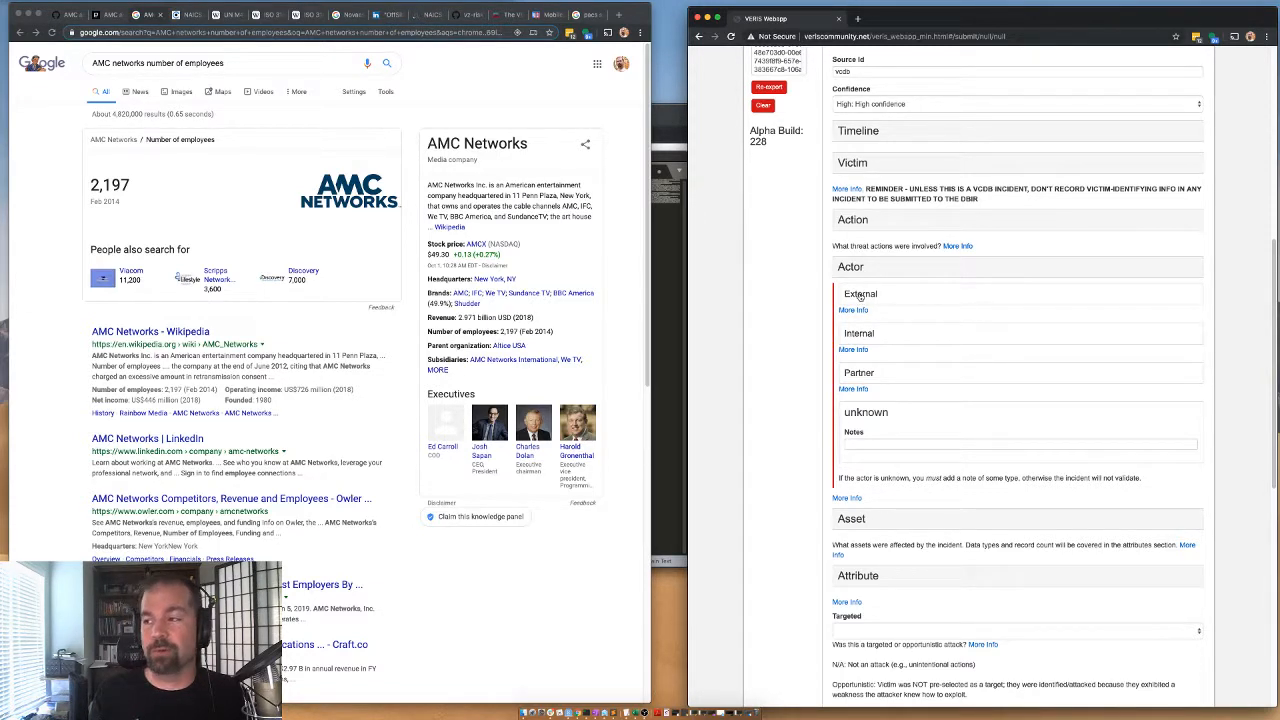
click(861, 341)
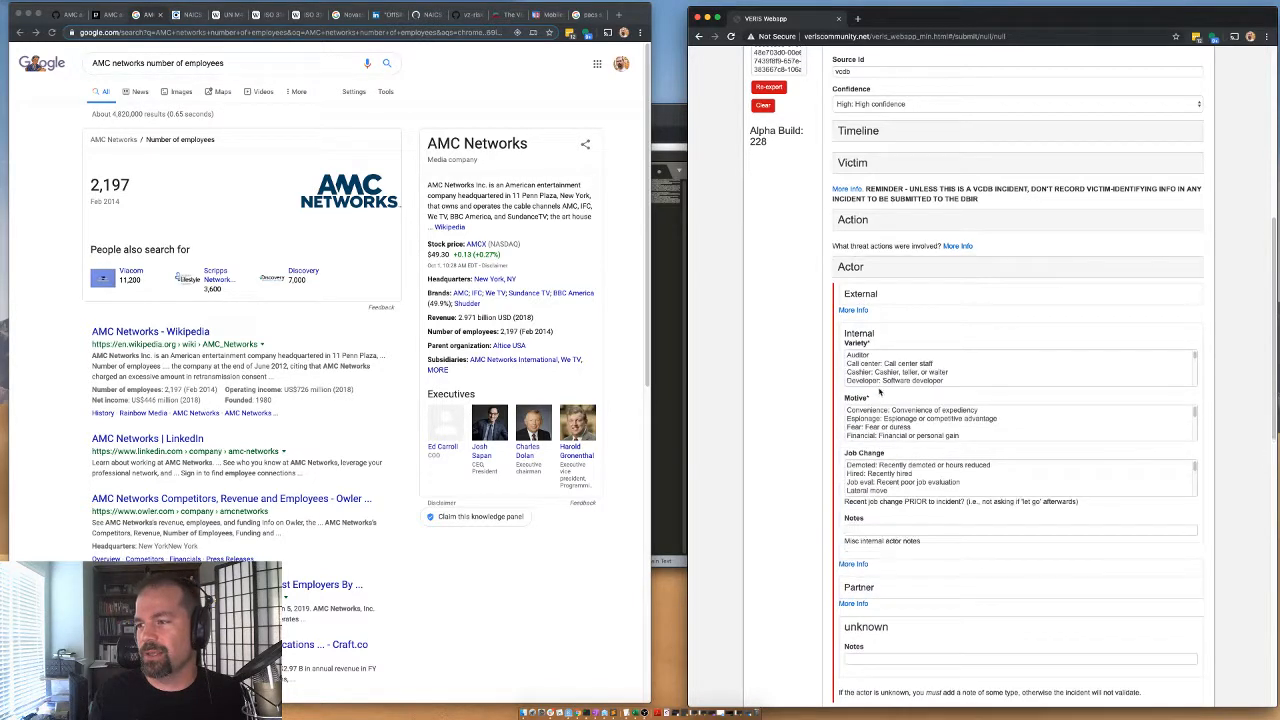
scroll(870, 378, down, 3)
scroll(870, 380, down, 5)
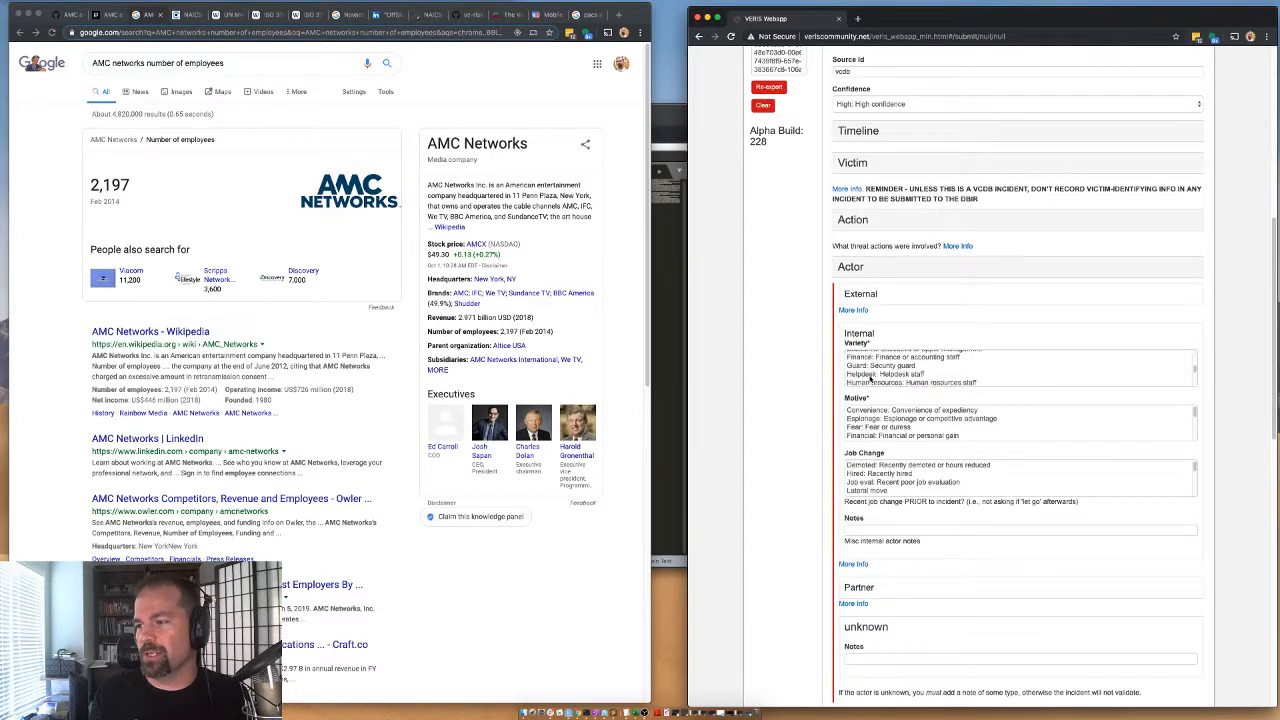
click(869, 374)
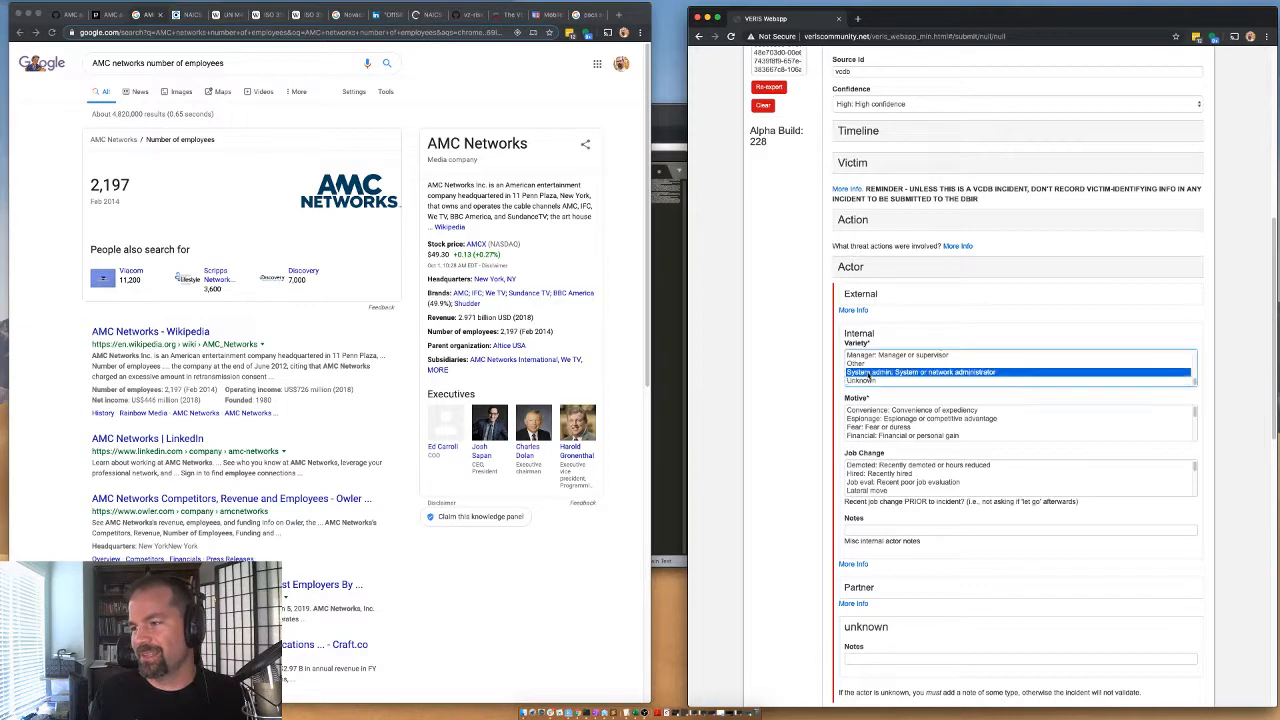
scroll(870, 430, down, 5)
click(862, 411)
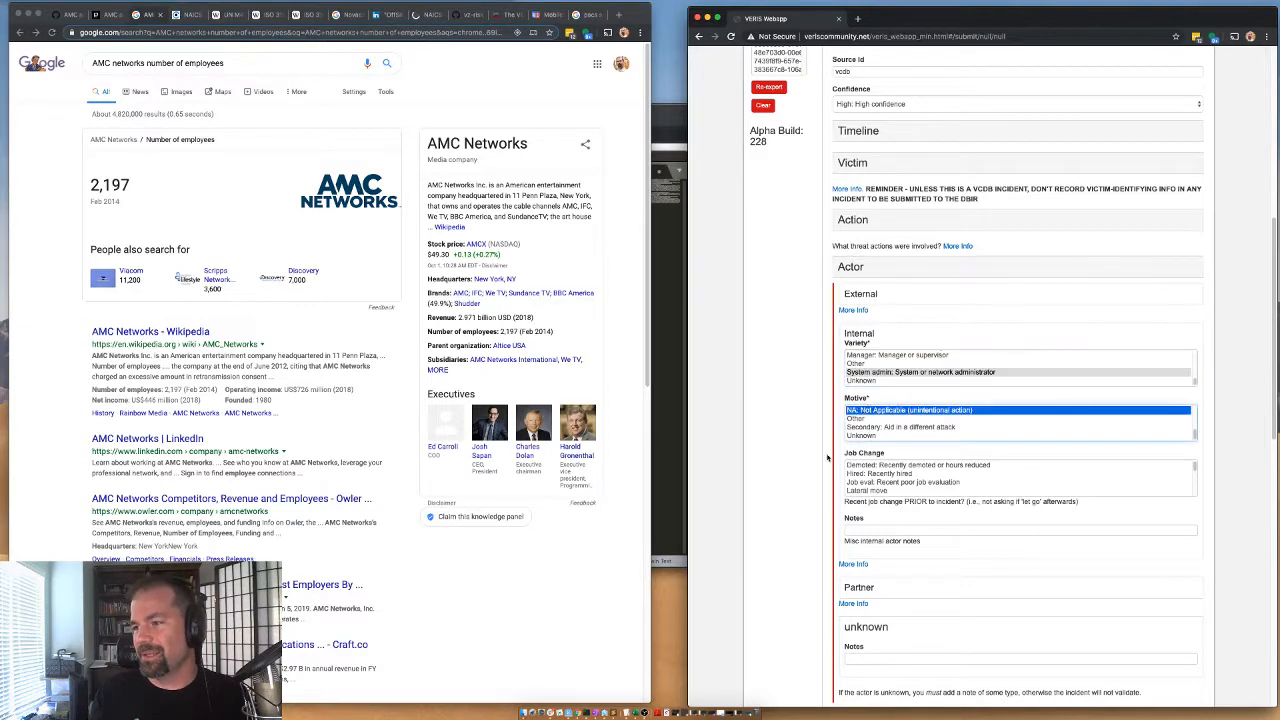
click(864, 333)
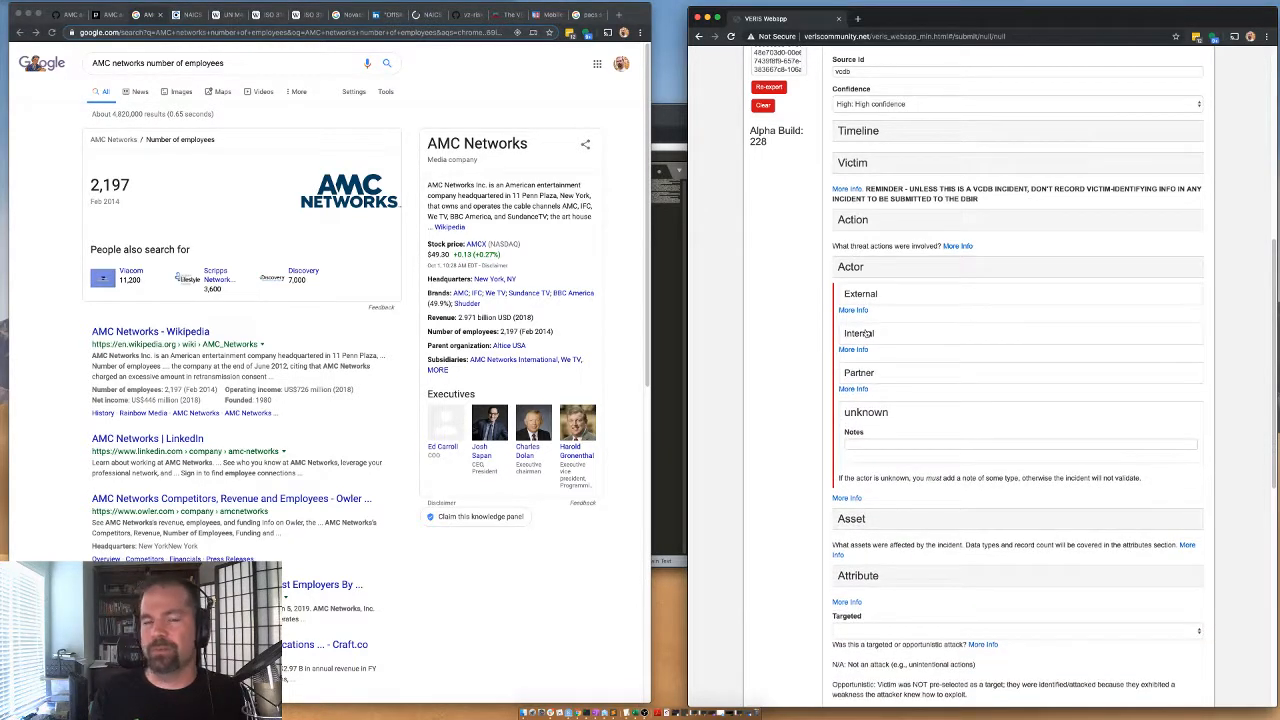
click(862, 270)
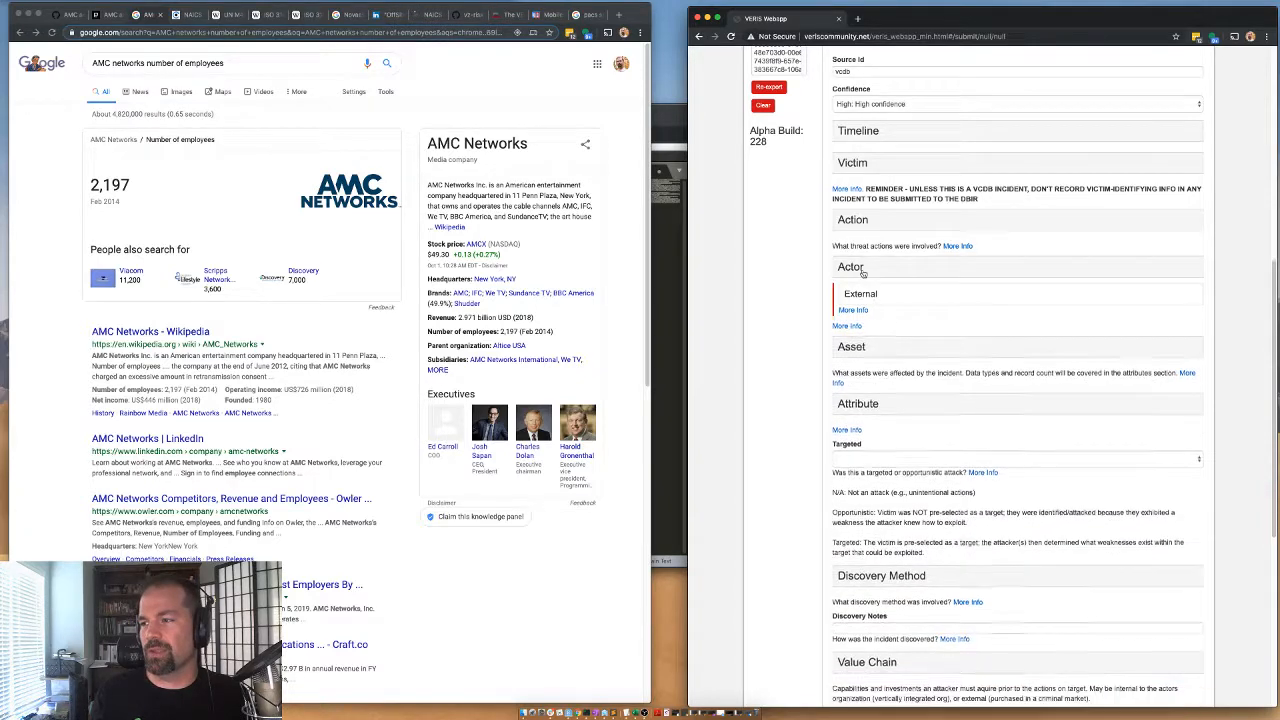
In the Asset section, set Total Amount to 1, add an S - Database asset with amount 1, and collapse the section.
click(865, 316)
click(850, 346)
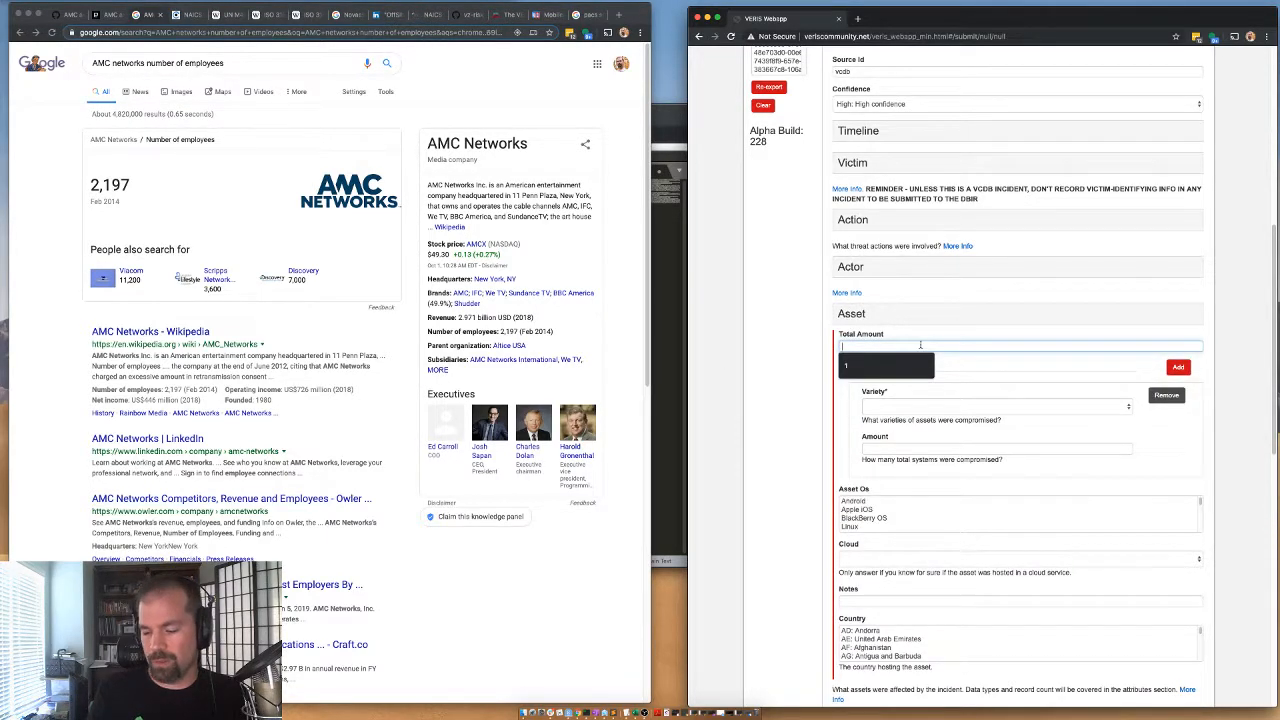
text(1)
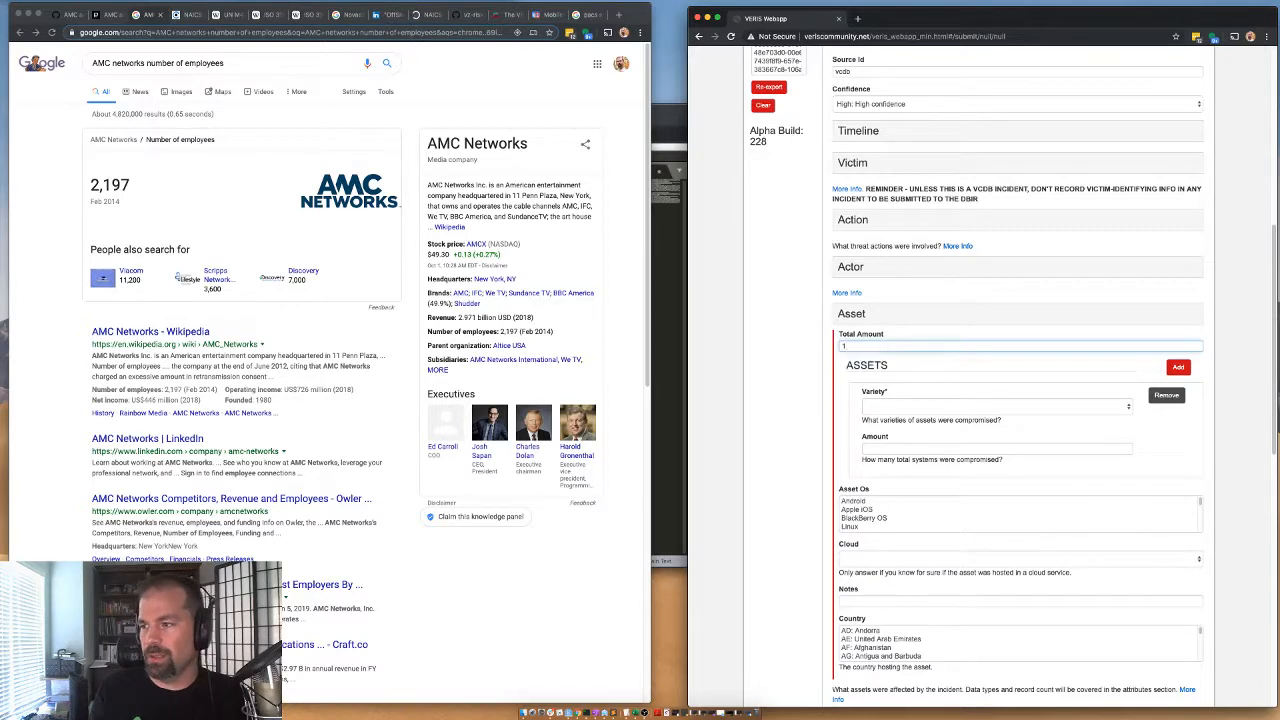
click(922, 407)
scroll(912, 552, down, 3)
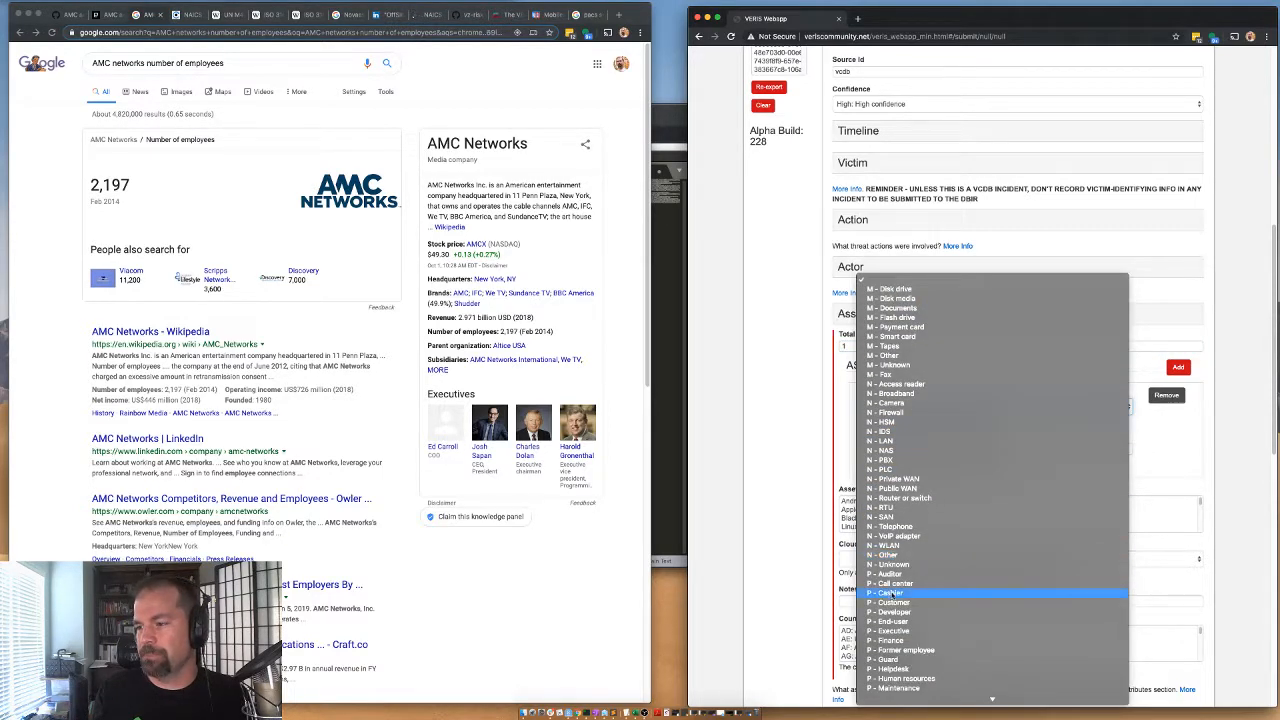
scroll(908, 580, down, 4)
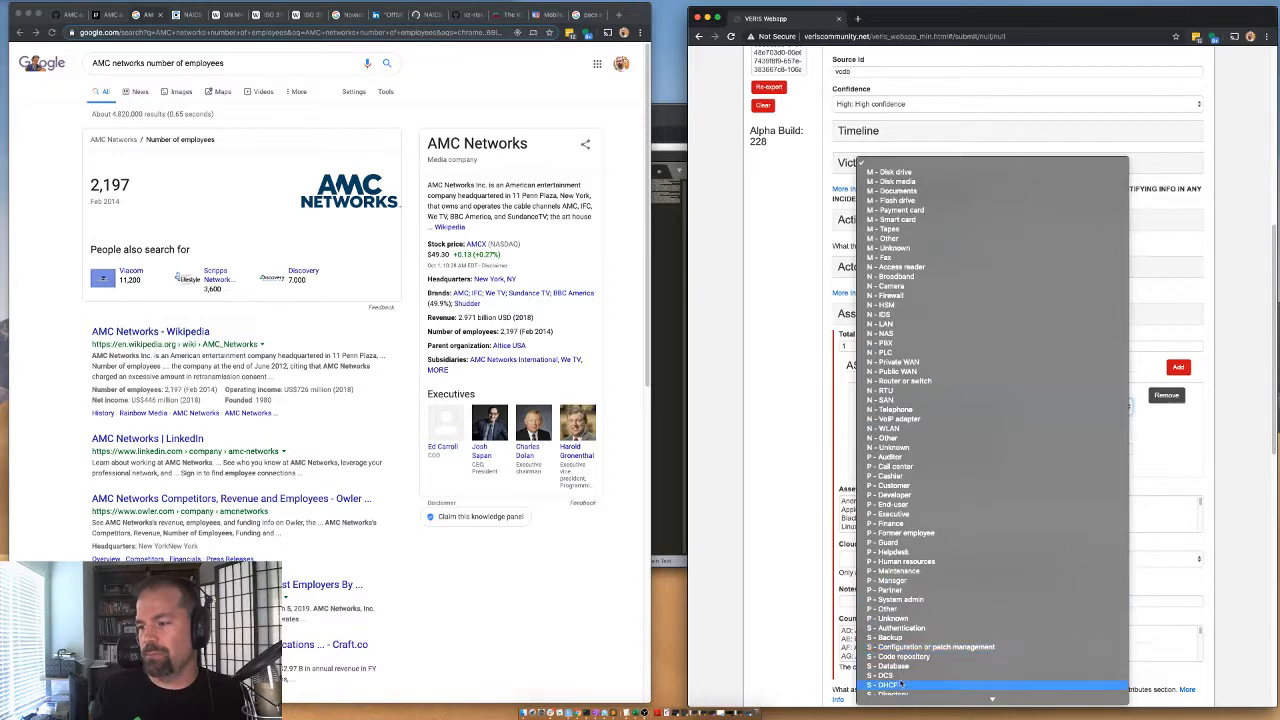
scroll(895, 650, down, 1)
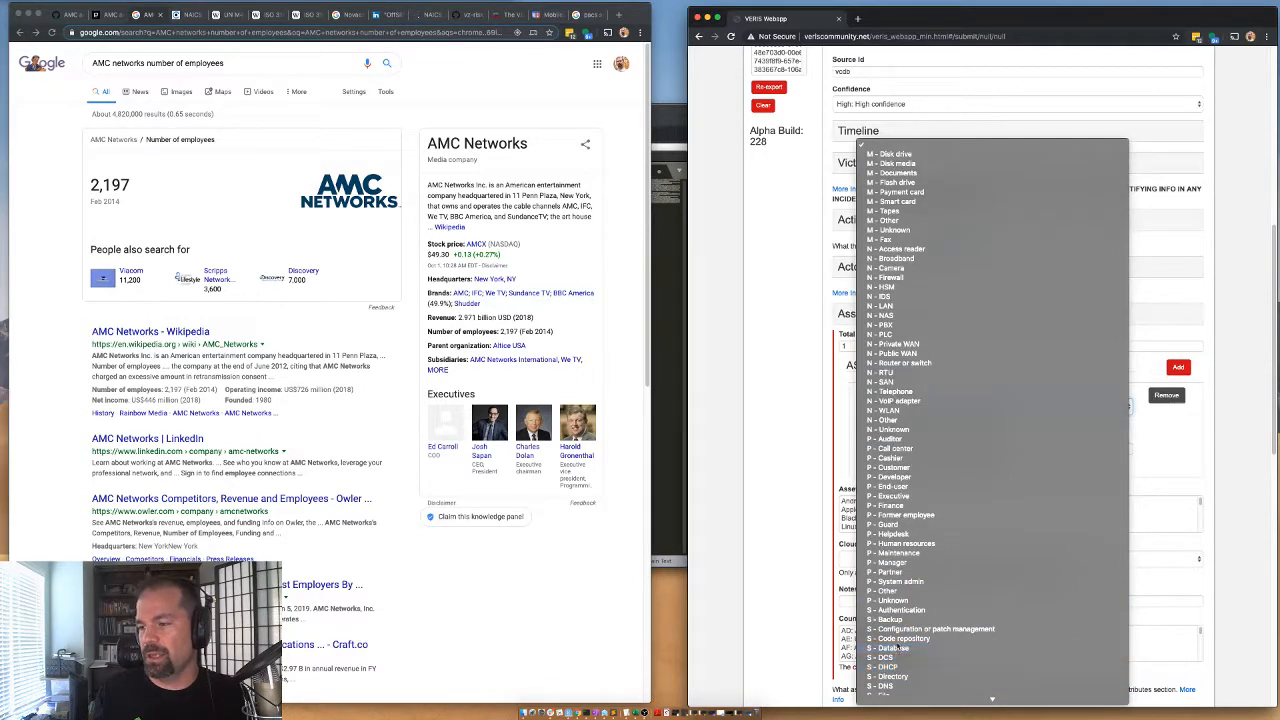
click(897, 650)
key(Tab)
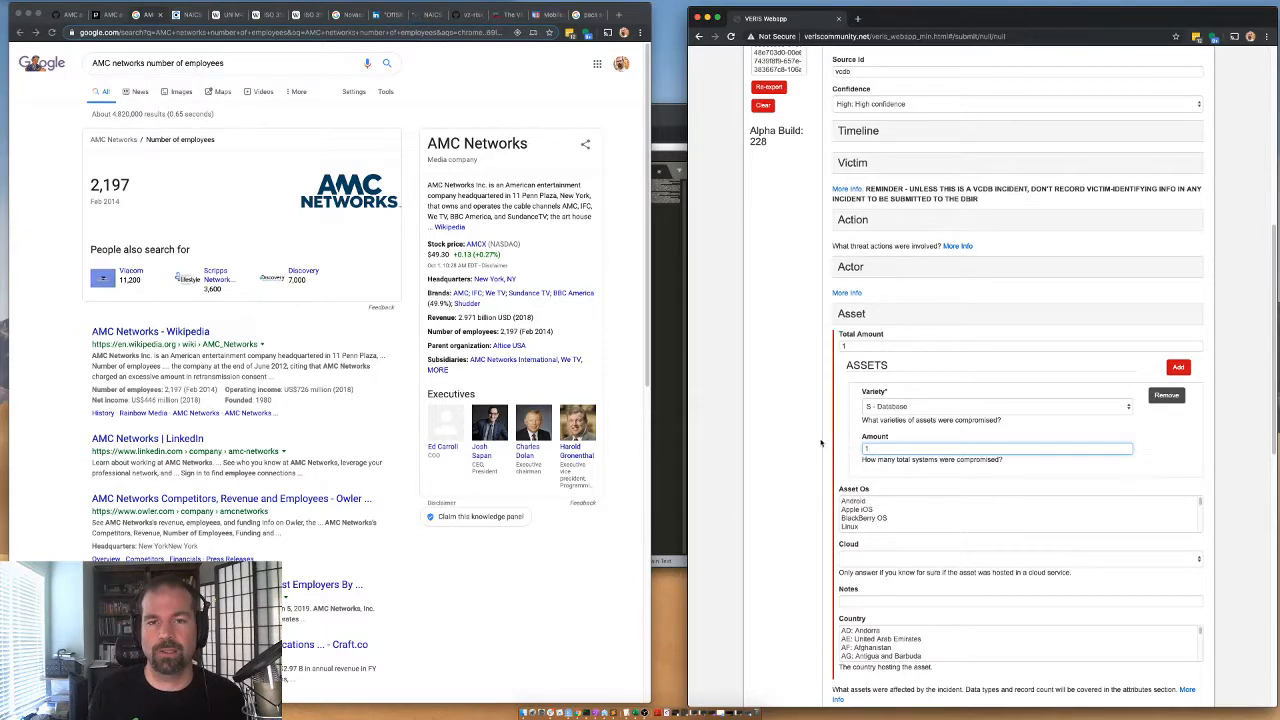
scroll(775, 463, down, 1)
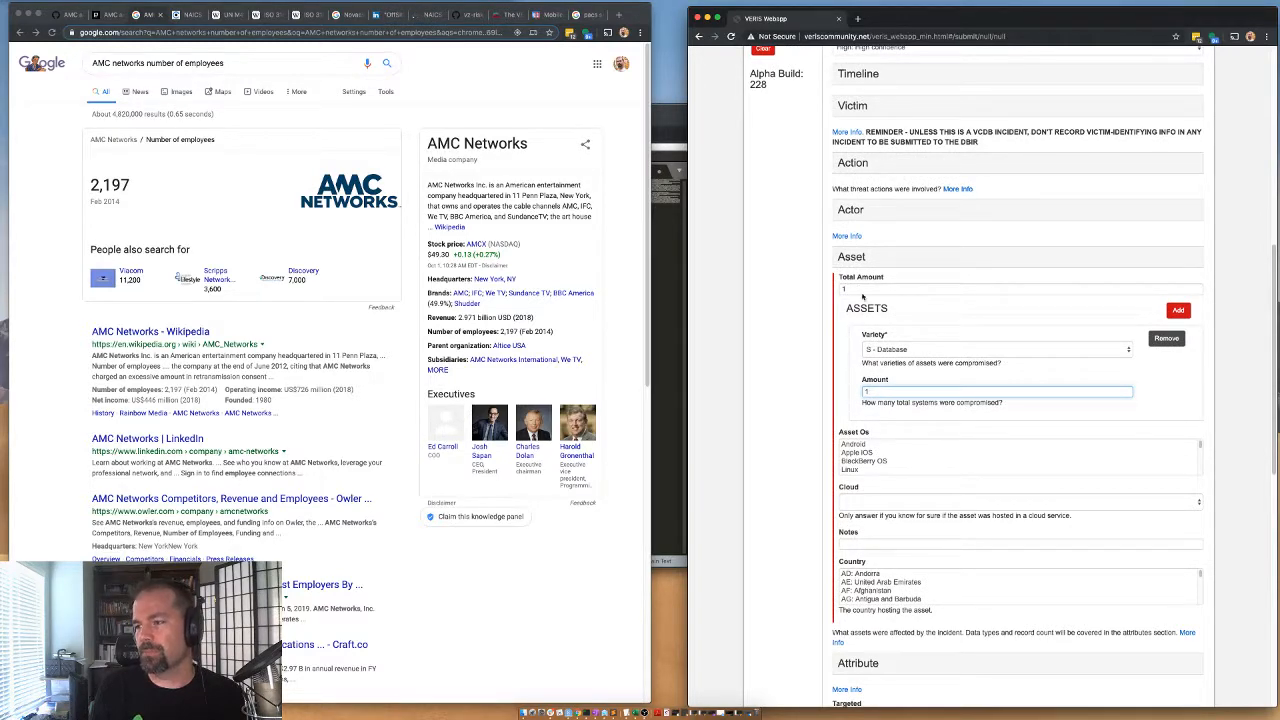
click(866, 262)
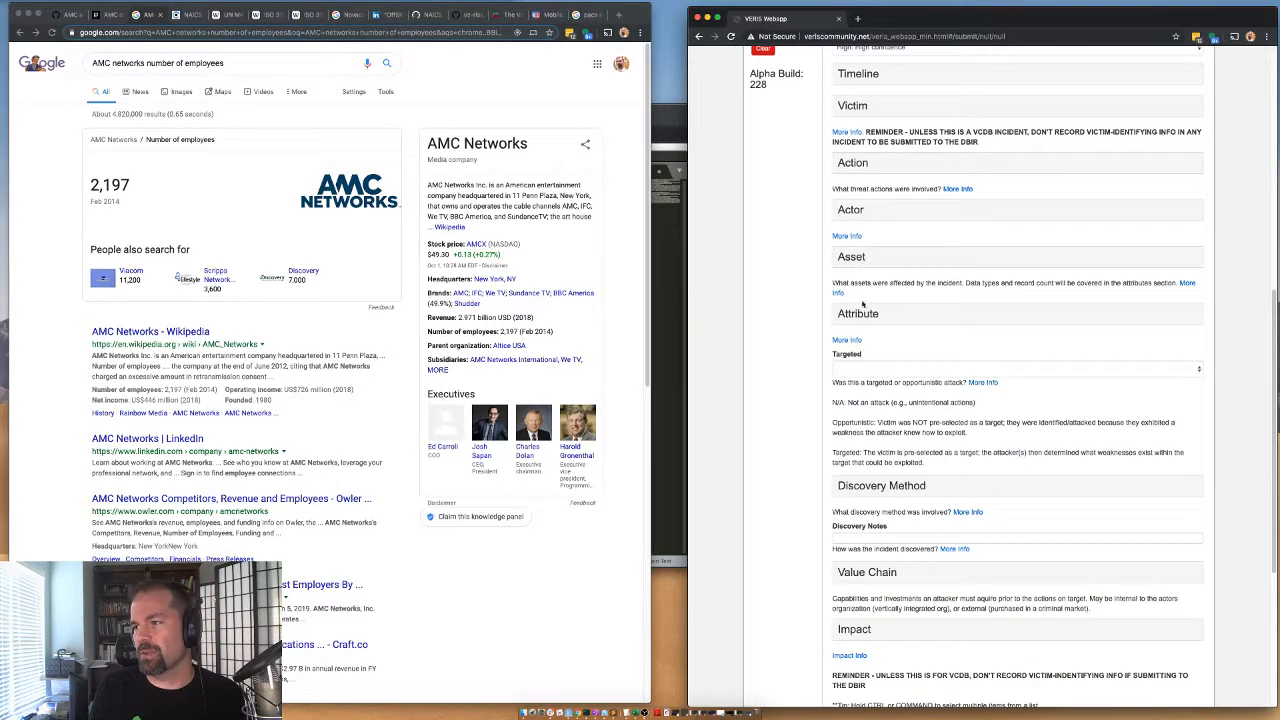
Under the Confidentiality attribute, set Data Disclosure to Yes (confirmed) and Data Total to 1600000.
click(864, 313)
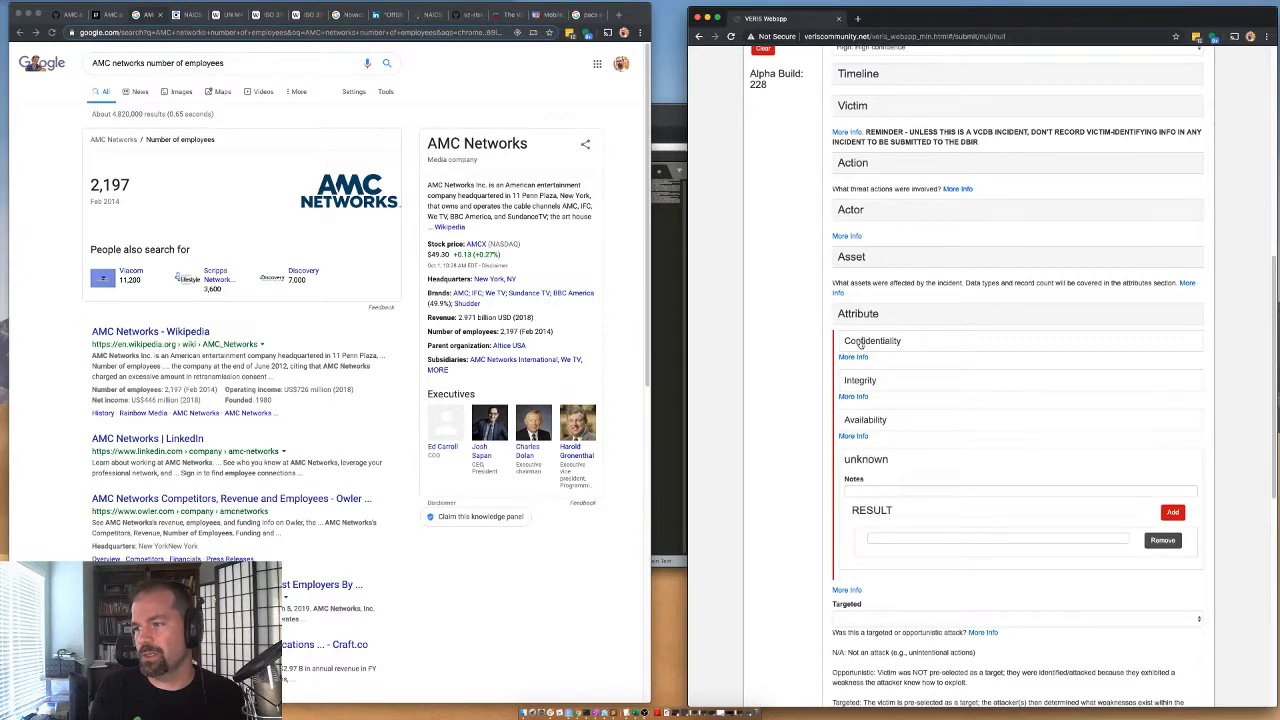
click(862, 341)
click(862, 366)
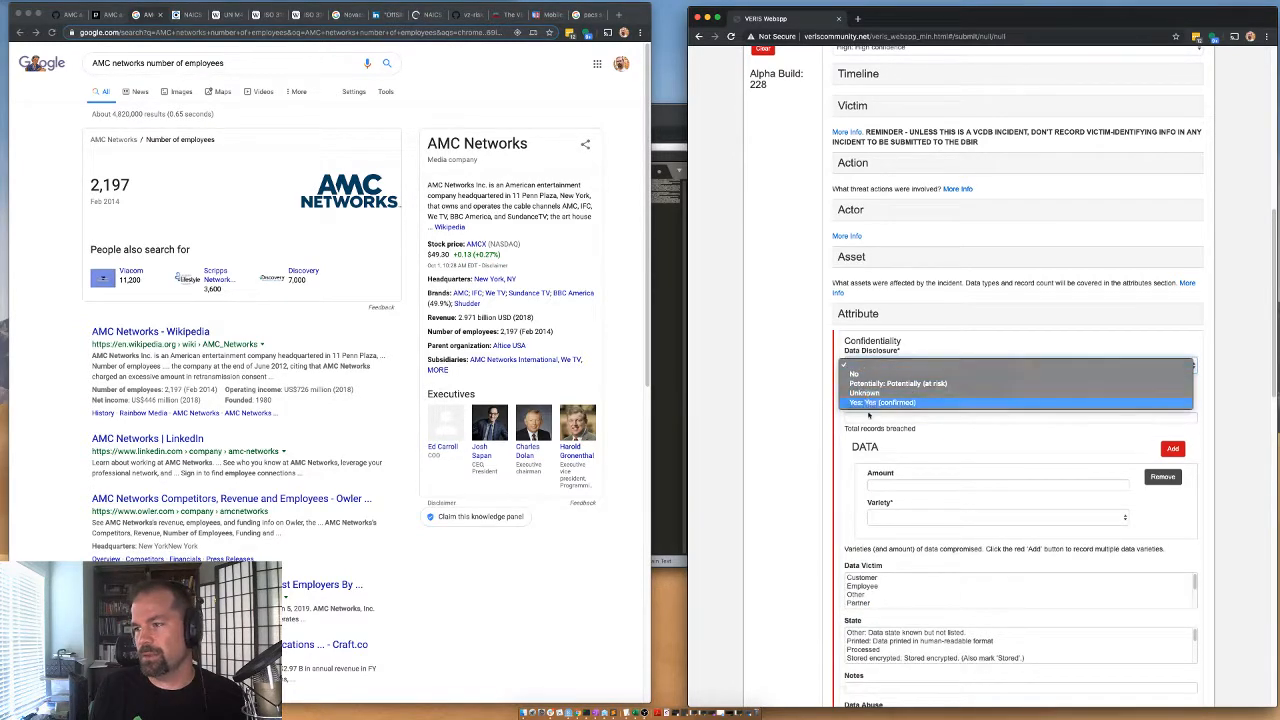
click(882, 402)
click(870, 417)
text(160000)
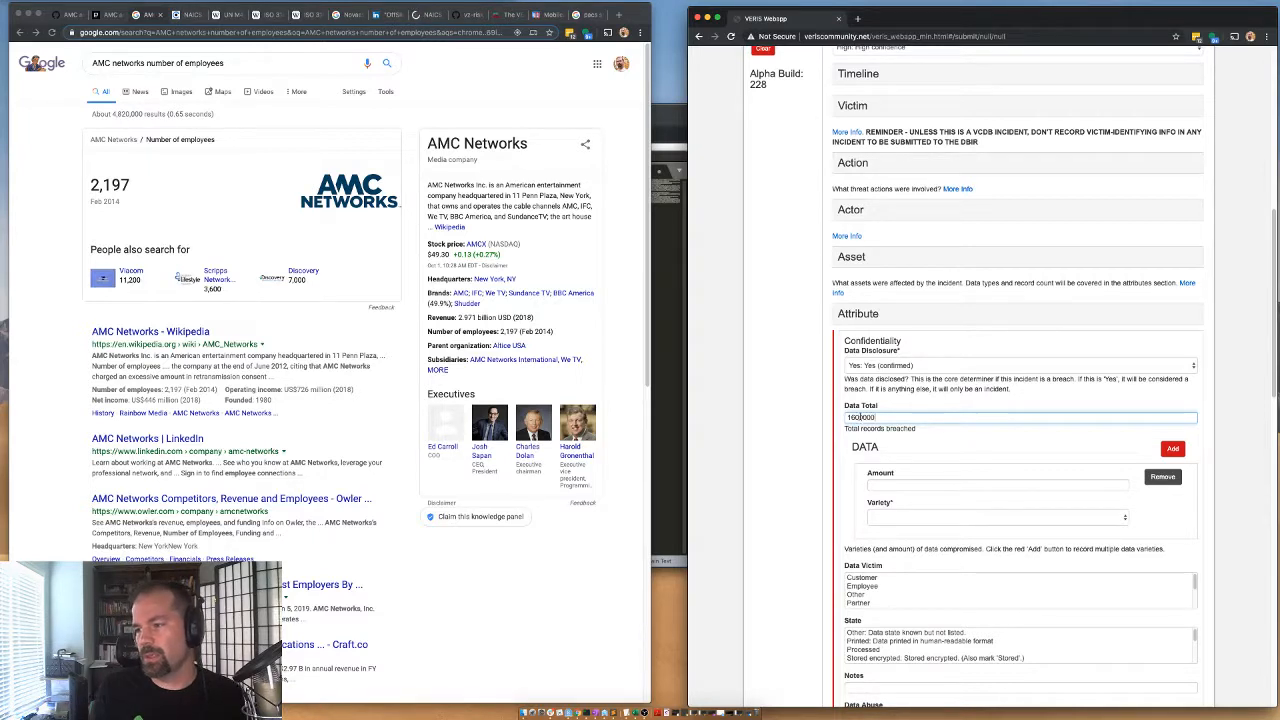
Fill in the first data entry with amount 1600000 and variety Personal.
drag(886, 417, 842, 421)
key(ctrl+c)
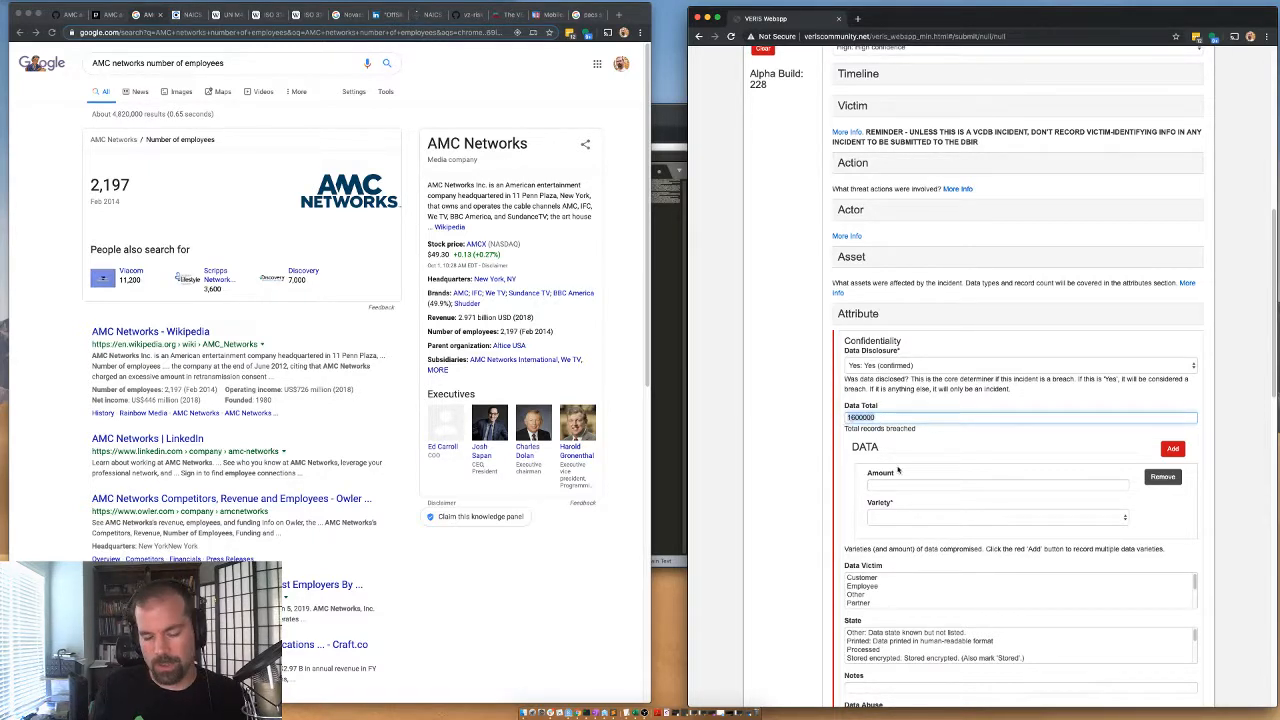
click(902, 487)
key(ctrl+v)
click(876, 517)
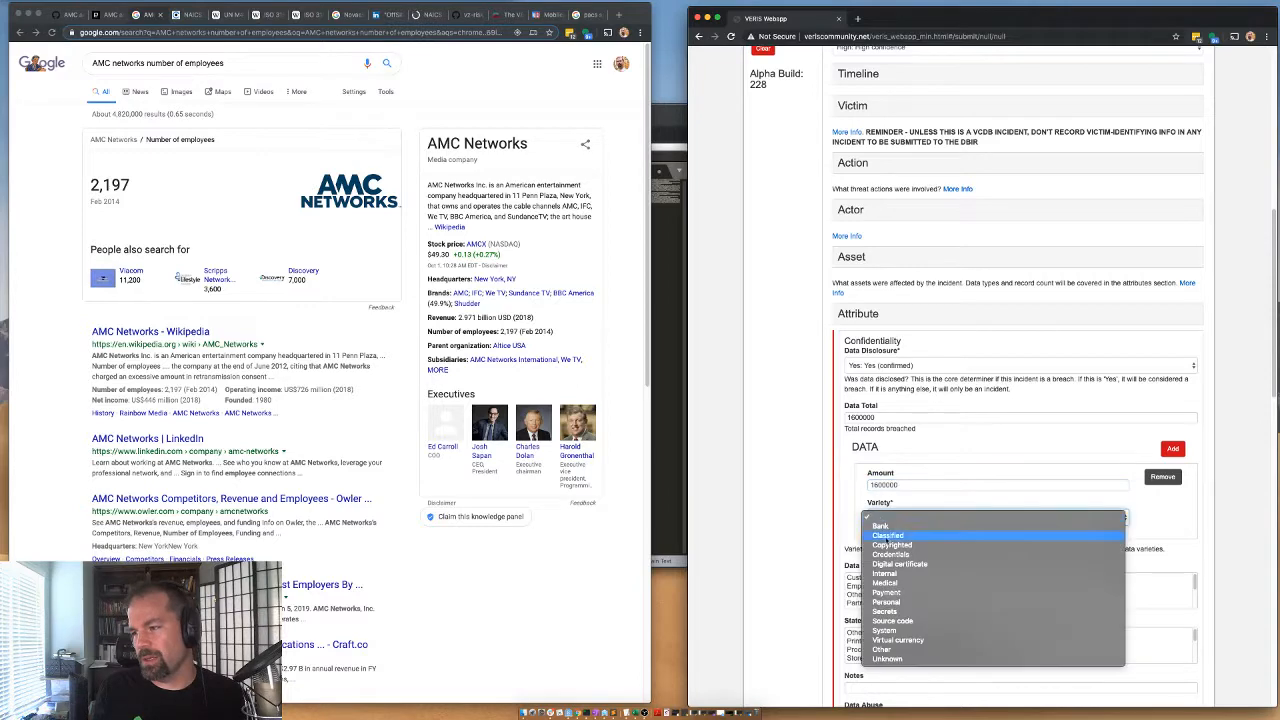
click(886, 601)
Check the exposed data types in the Engadget article and add a second data entry with amount 3000 and variety Payment.
click(112, 14)
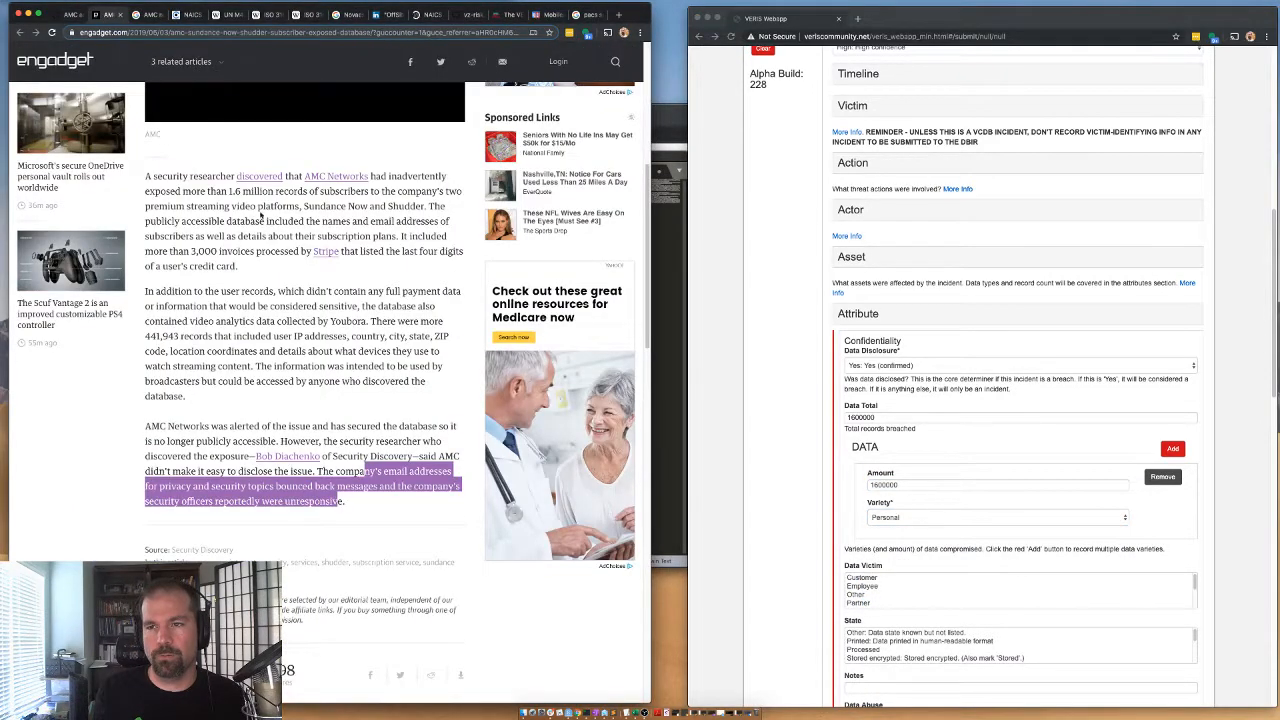
drag(230, 190, 290, 236)
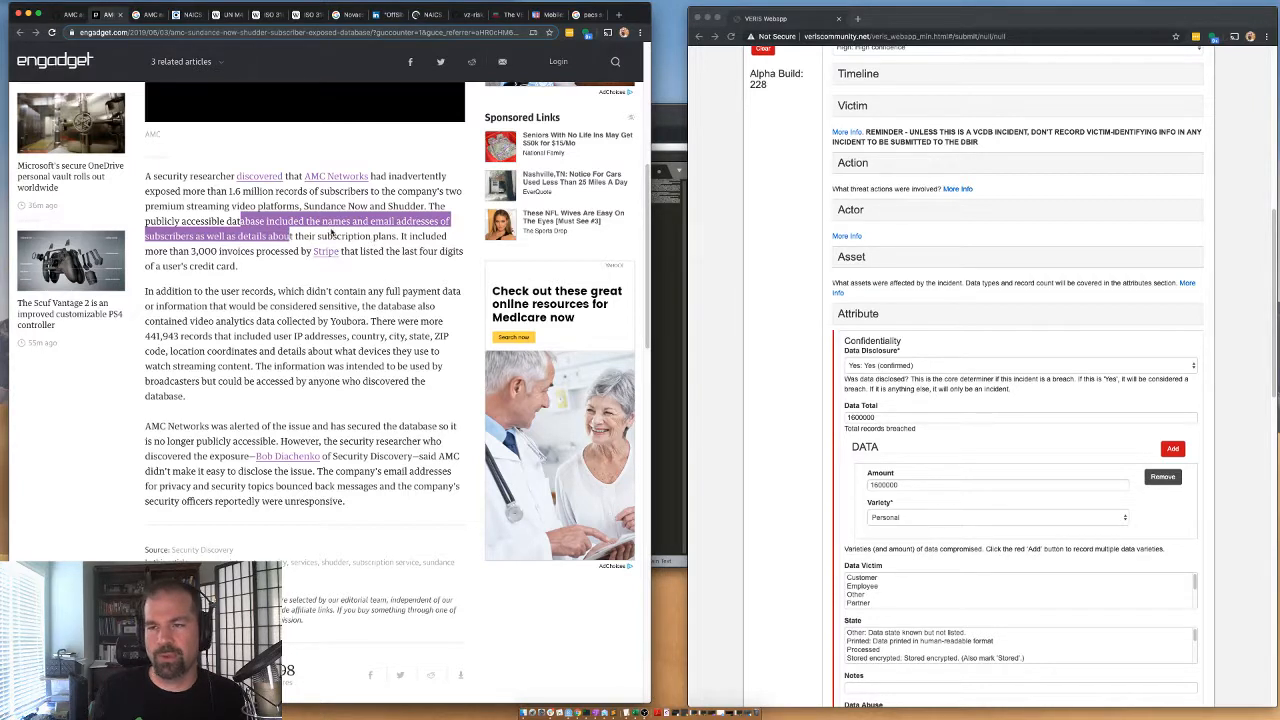
click(1149, 460)
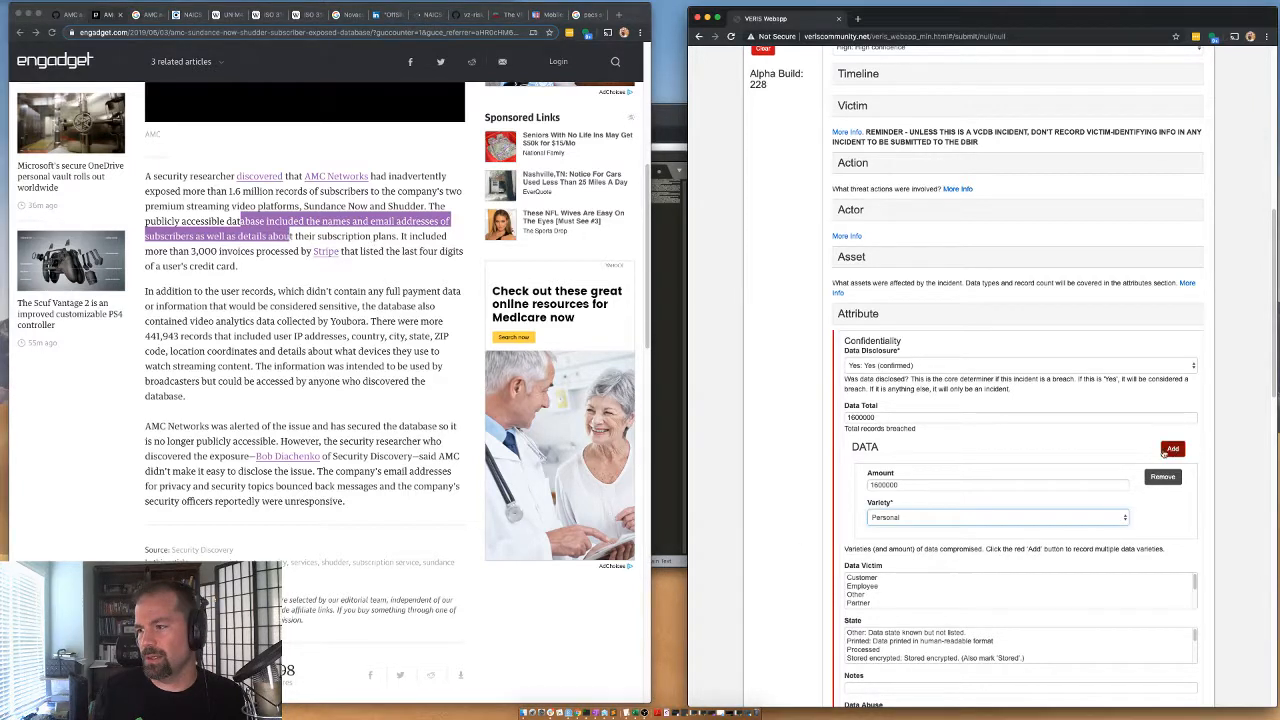
click(1172, 448)
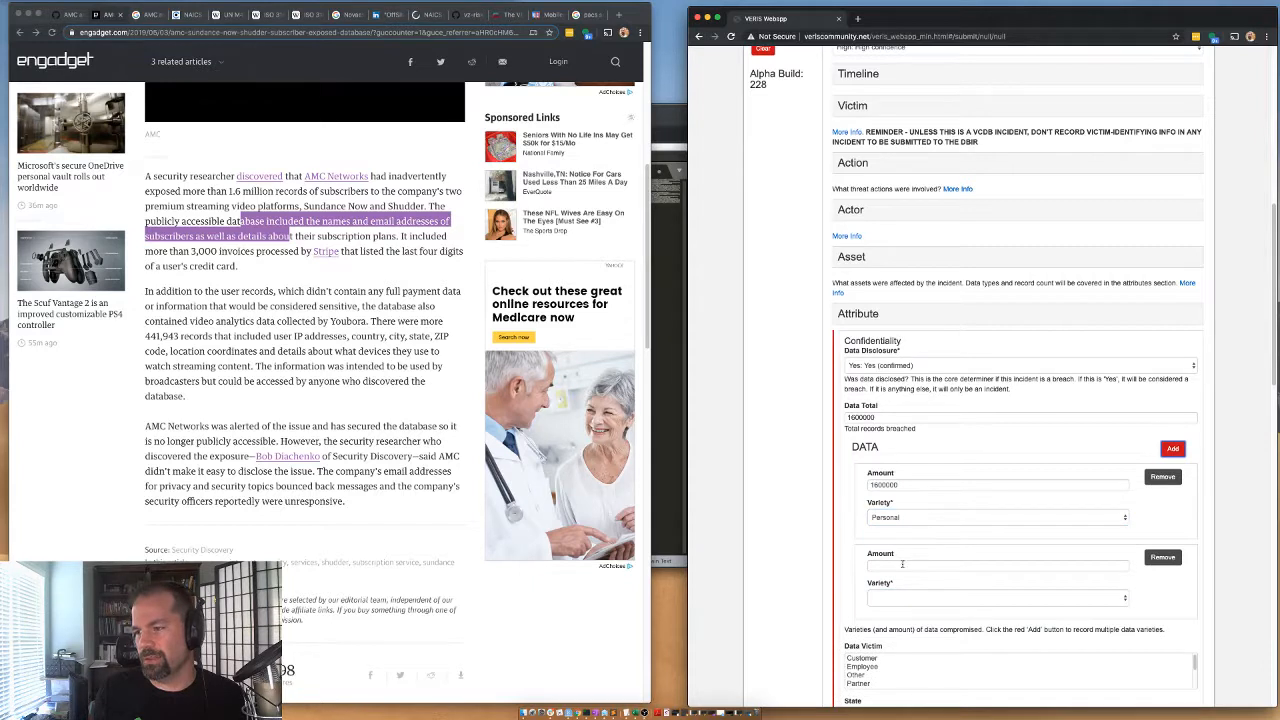
click(902, 565)
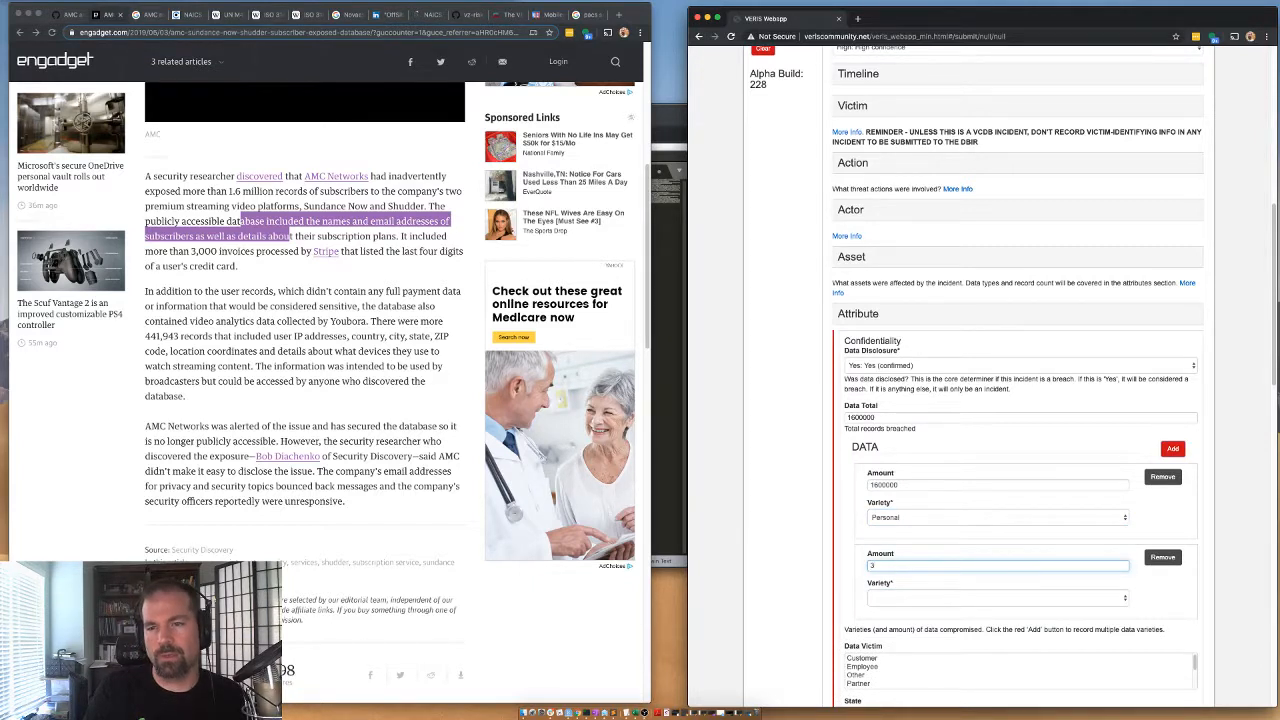
text(3000)
click(893, 598)
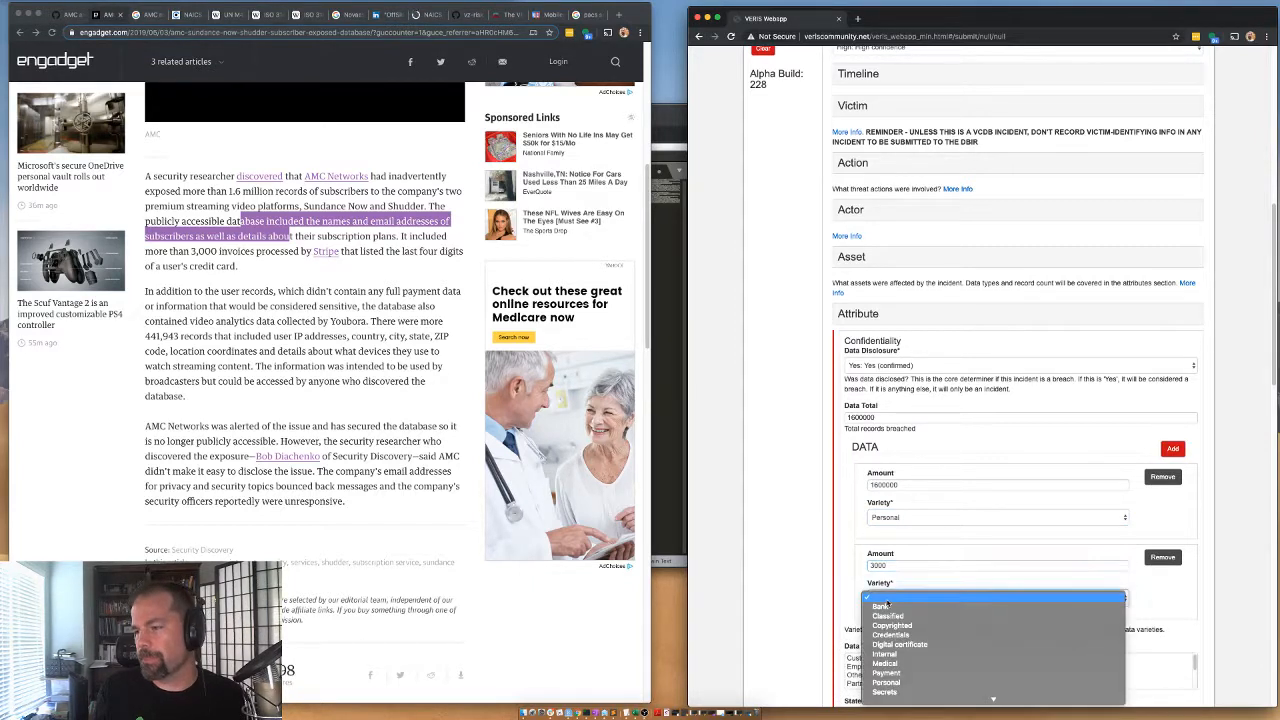
scroll(905, 650, down, 2)
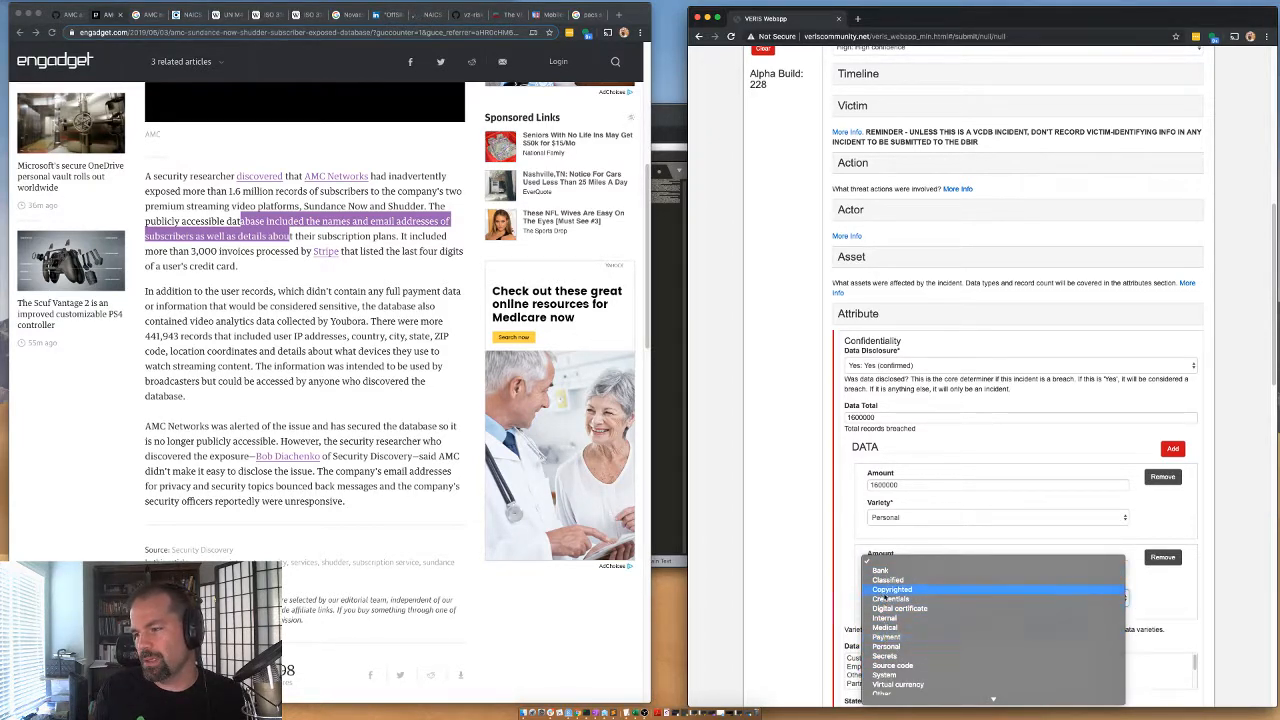
click(888, 637)
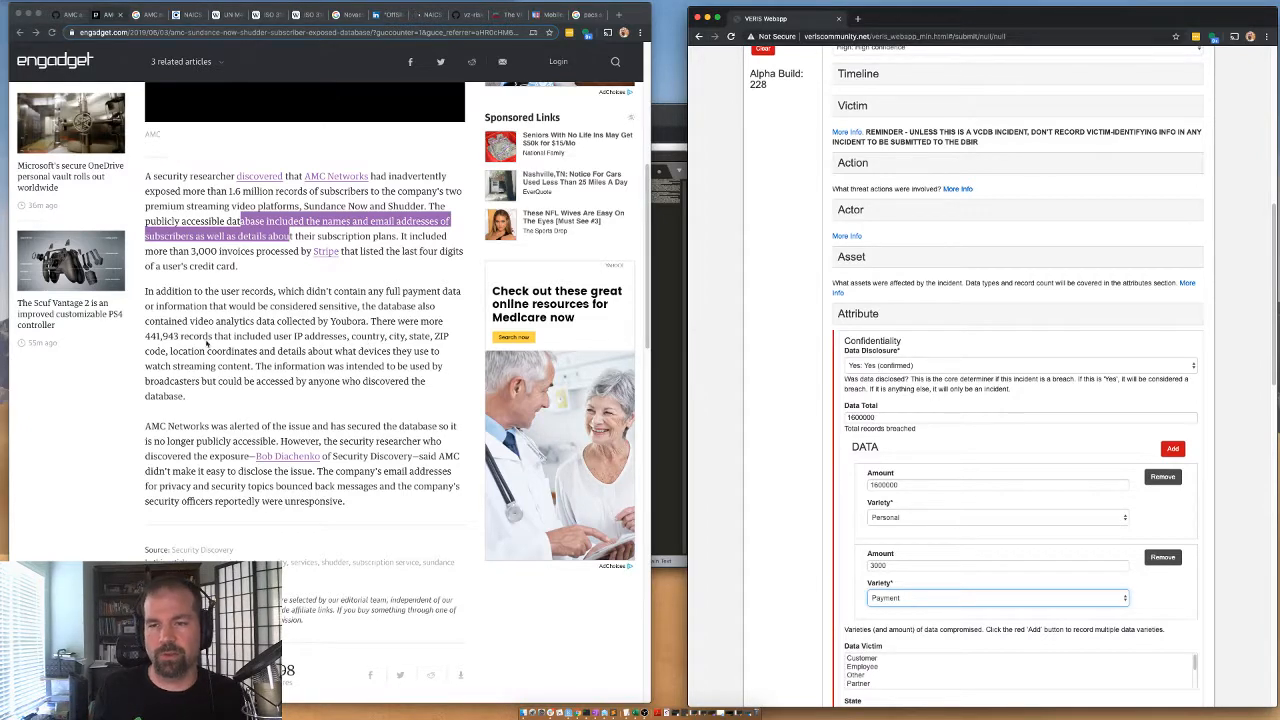
Set Data Victim to Customer, State to Stored unencrypted and Data Abuse to No, and collapse the Attribute section.
scroll(808, 498, down, 2)
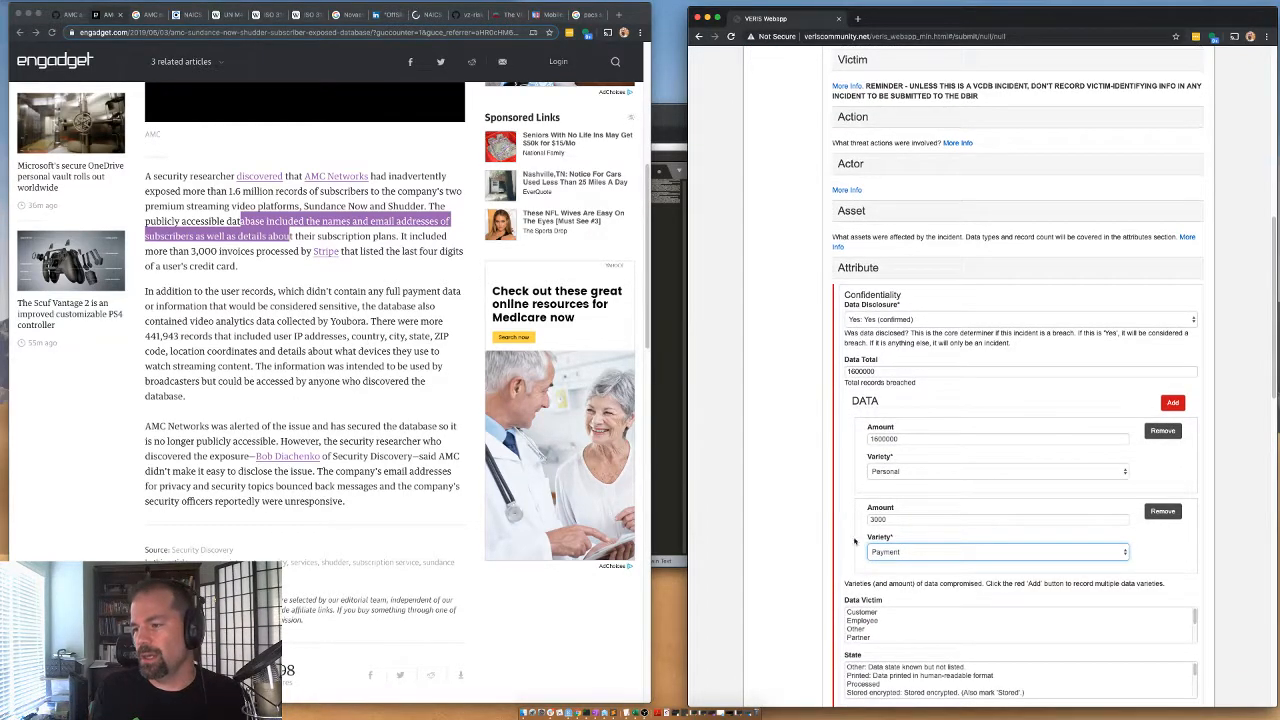
click(870, 613)
scroll(861, 646, down, 4)
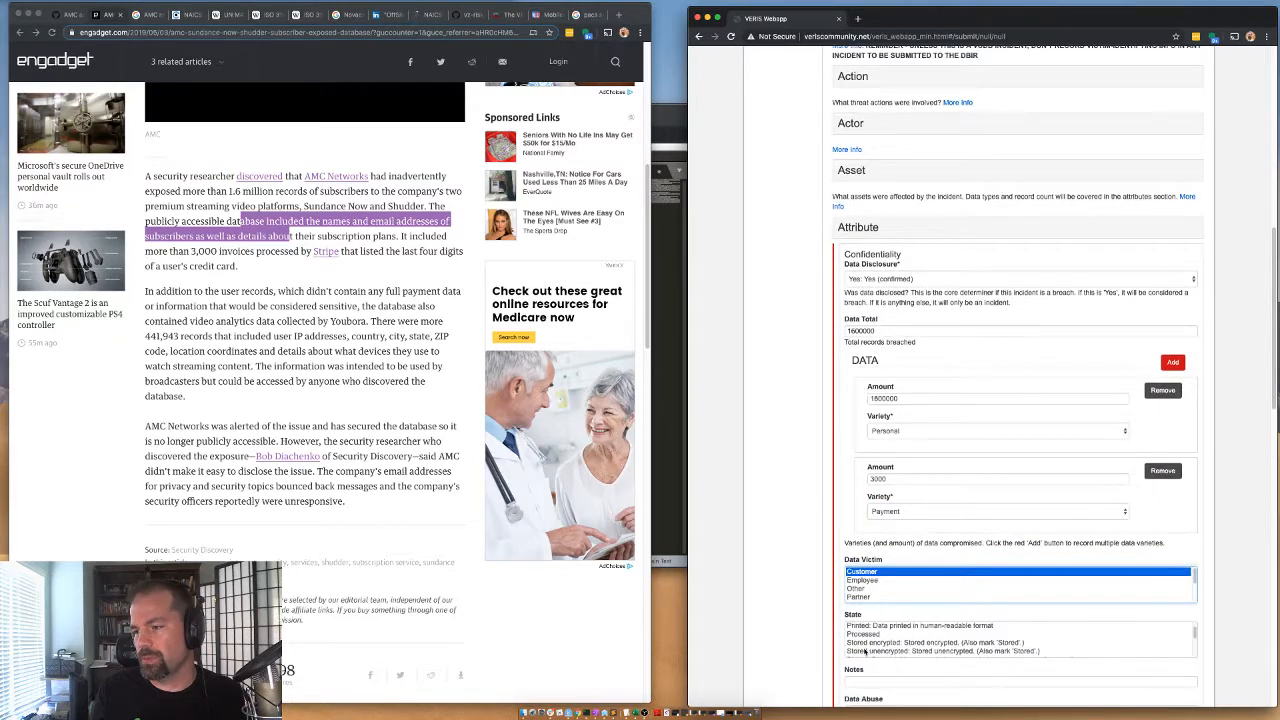
click(849, 640)
scroll(855, 648, down, 4)
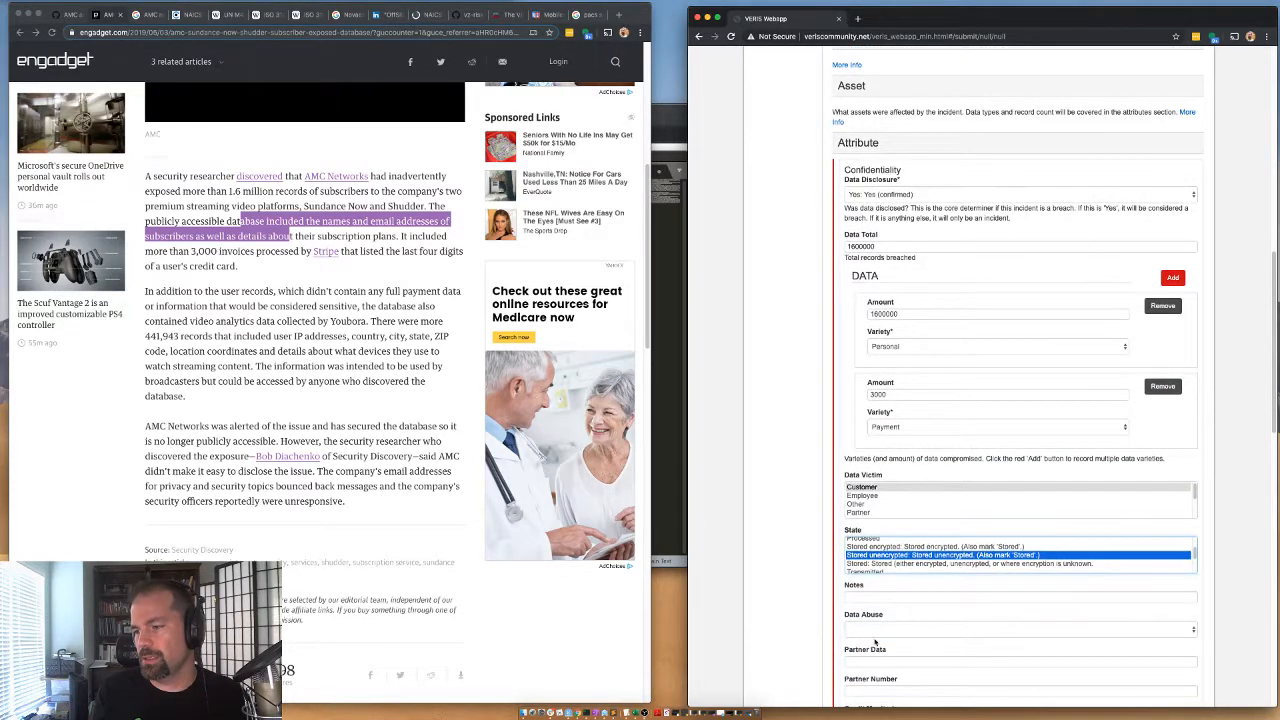
click(865, 640)
click(865, 649)
scroll(818, 644, down, 4)
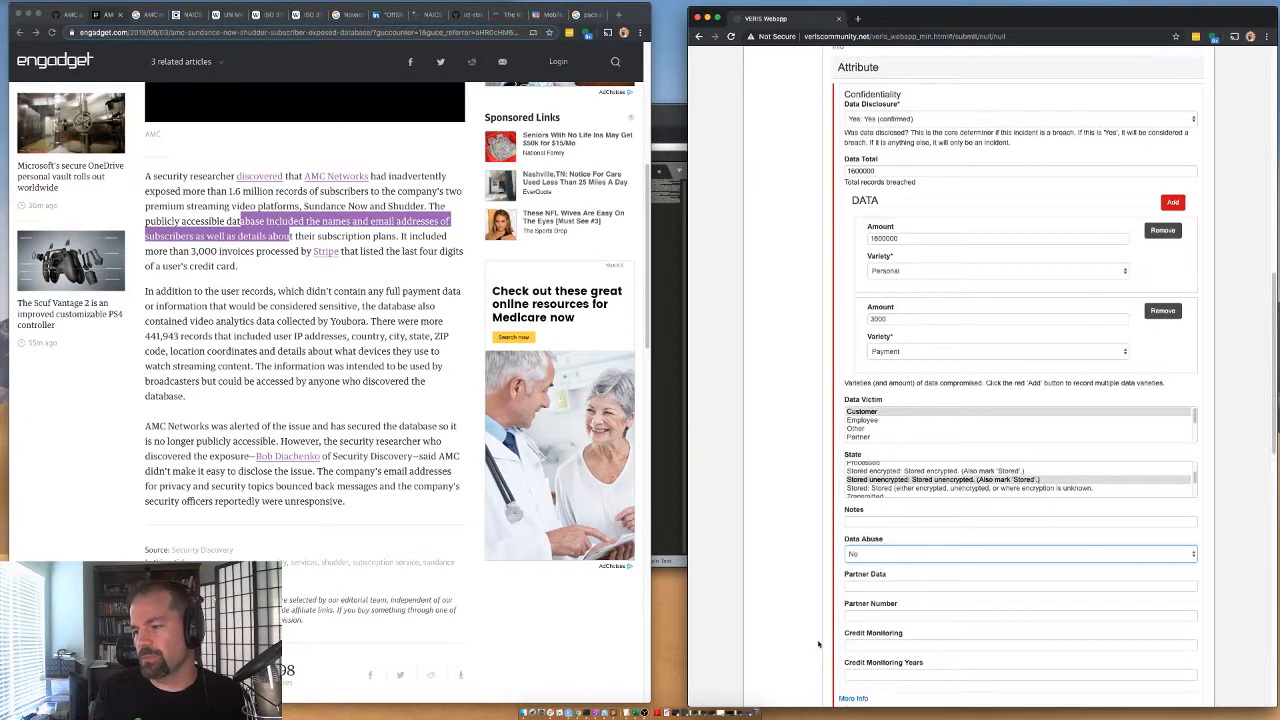
click(854, 71)
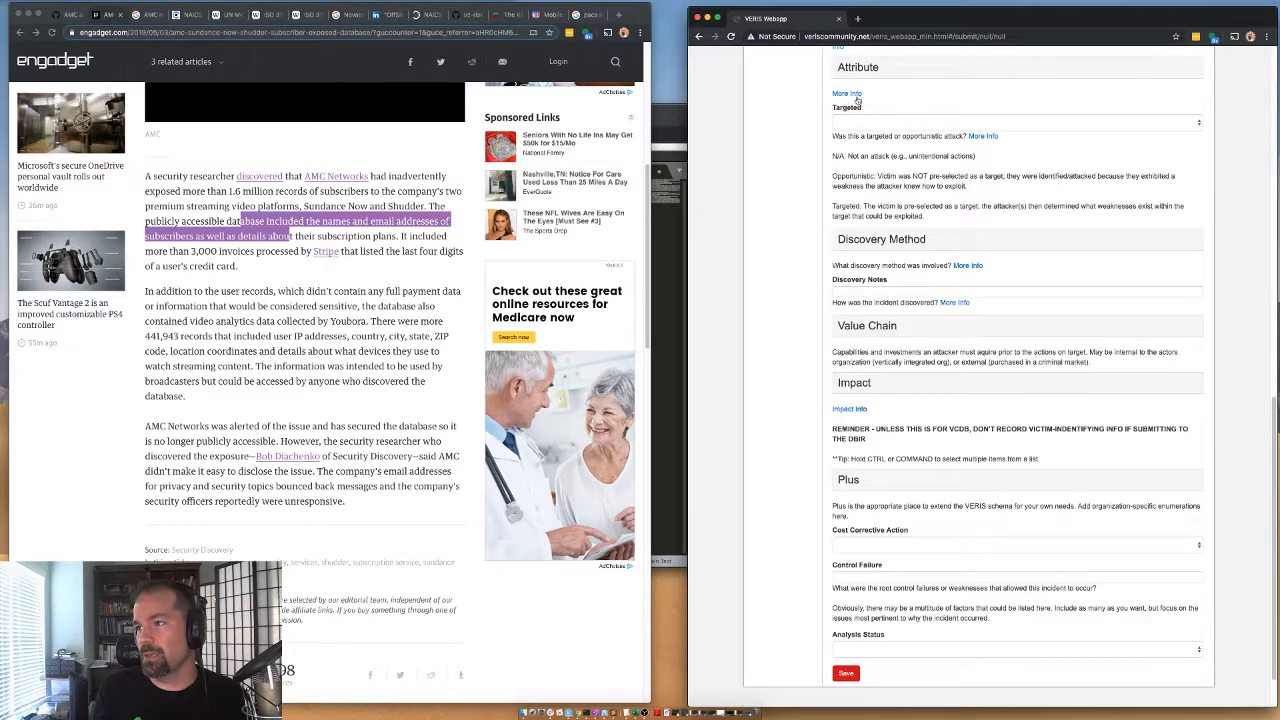
Set Targeted to Opportunistic and record an External discovery method with variety Security researcher, collapsing the External subsection.
click(852, 122)
click(855, 140)
click(866, 244)
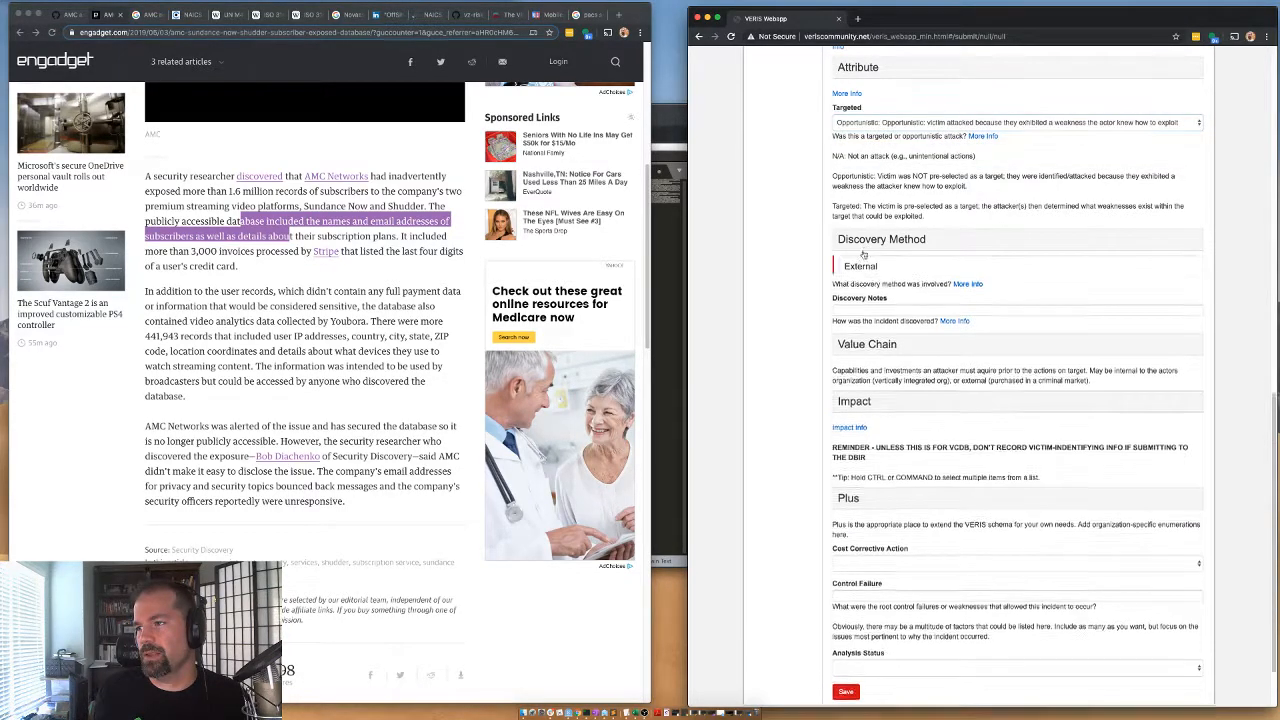
click(855, 270)
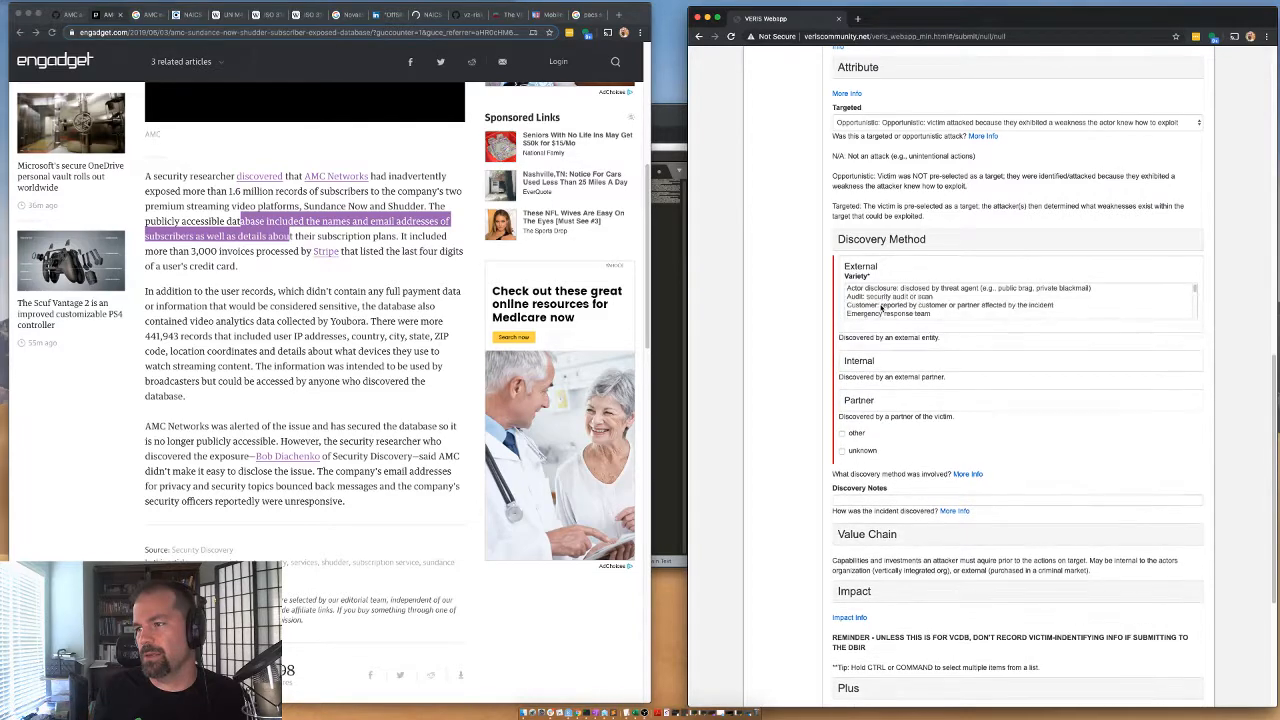
scroll(877, 305, down, 3)
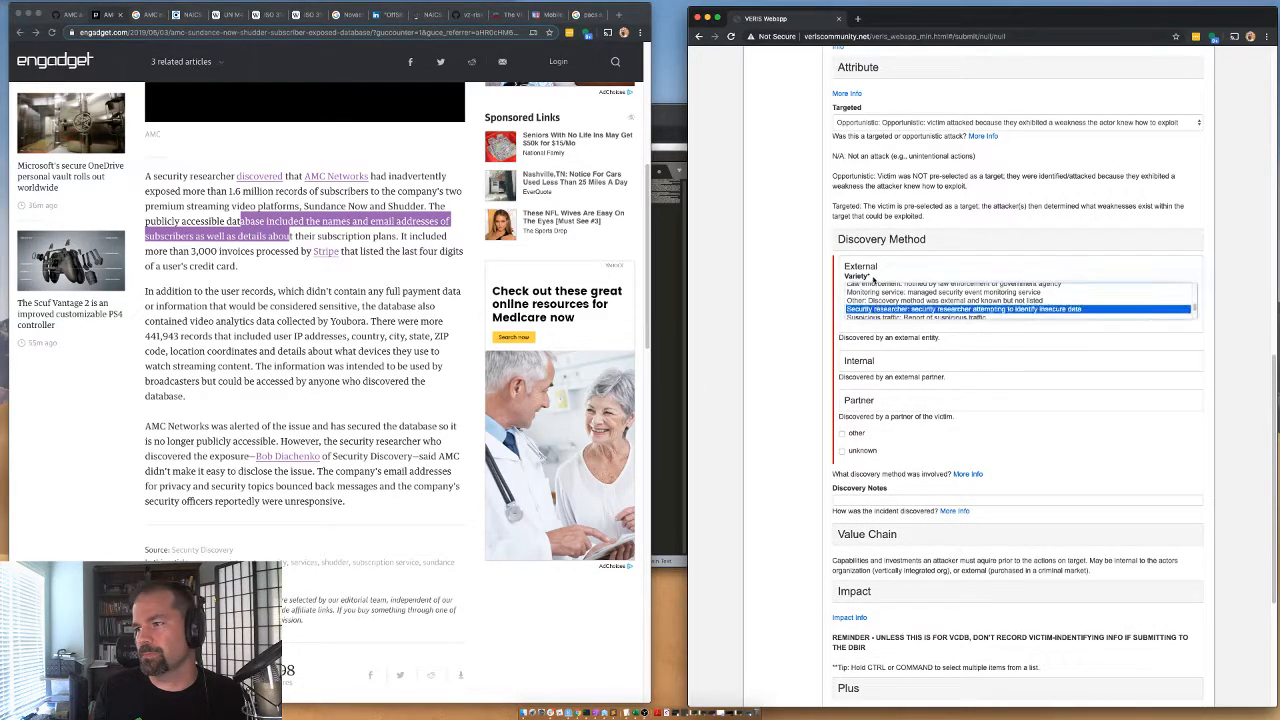
click(862, 268)
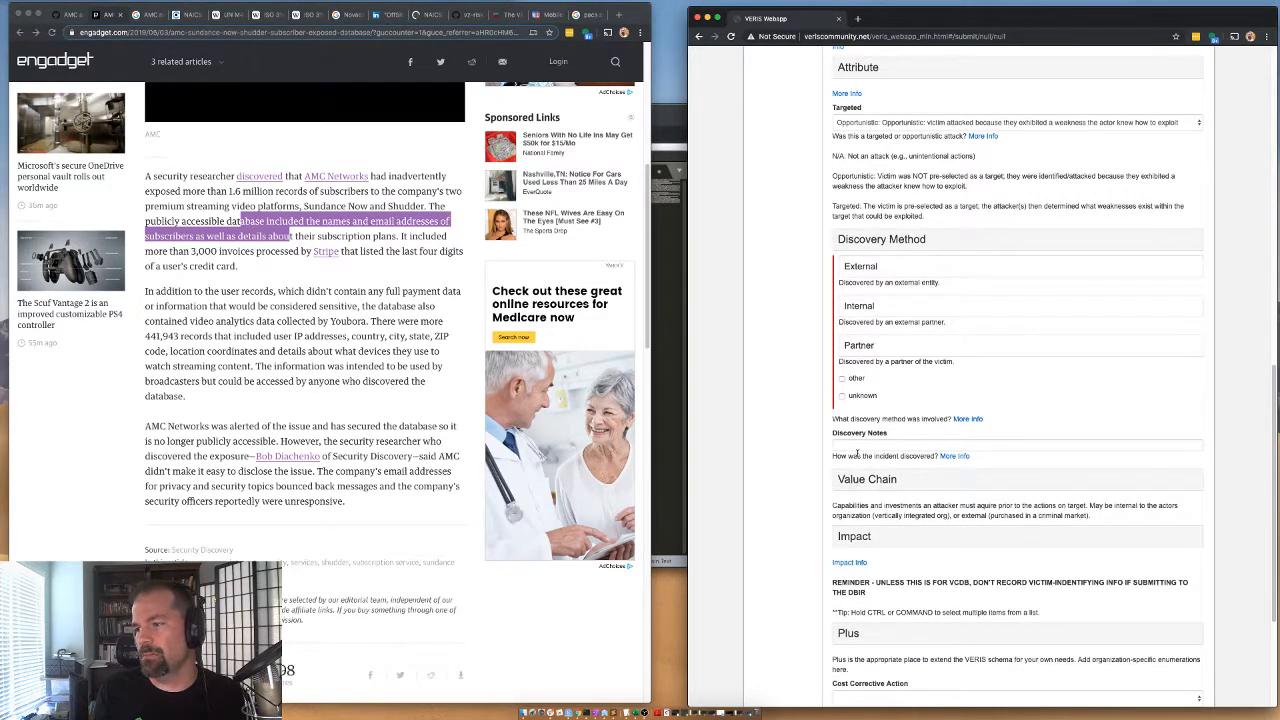
In the Impact section, set Overall Rating to Insignificant and collapse the section.
click(848, 538)
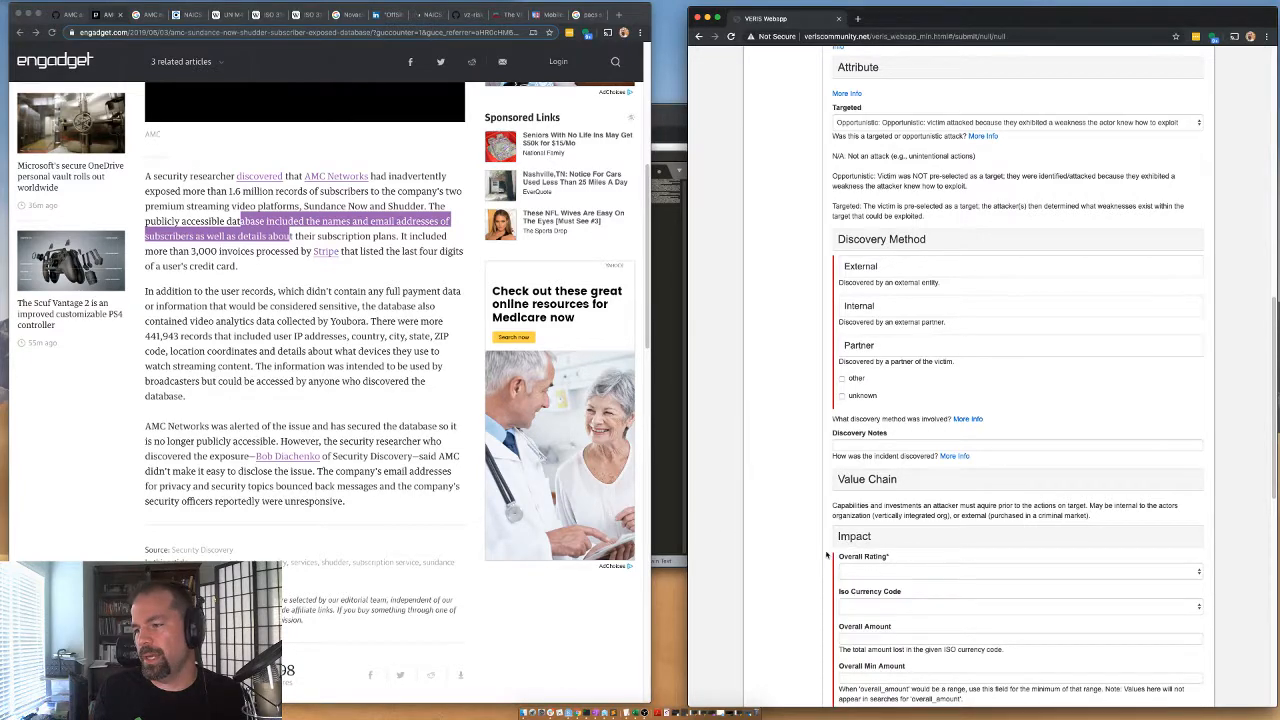
click(861, 573)
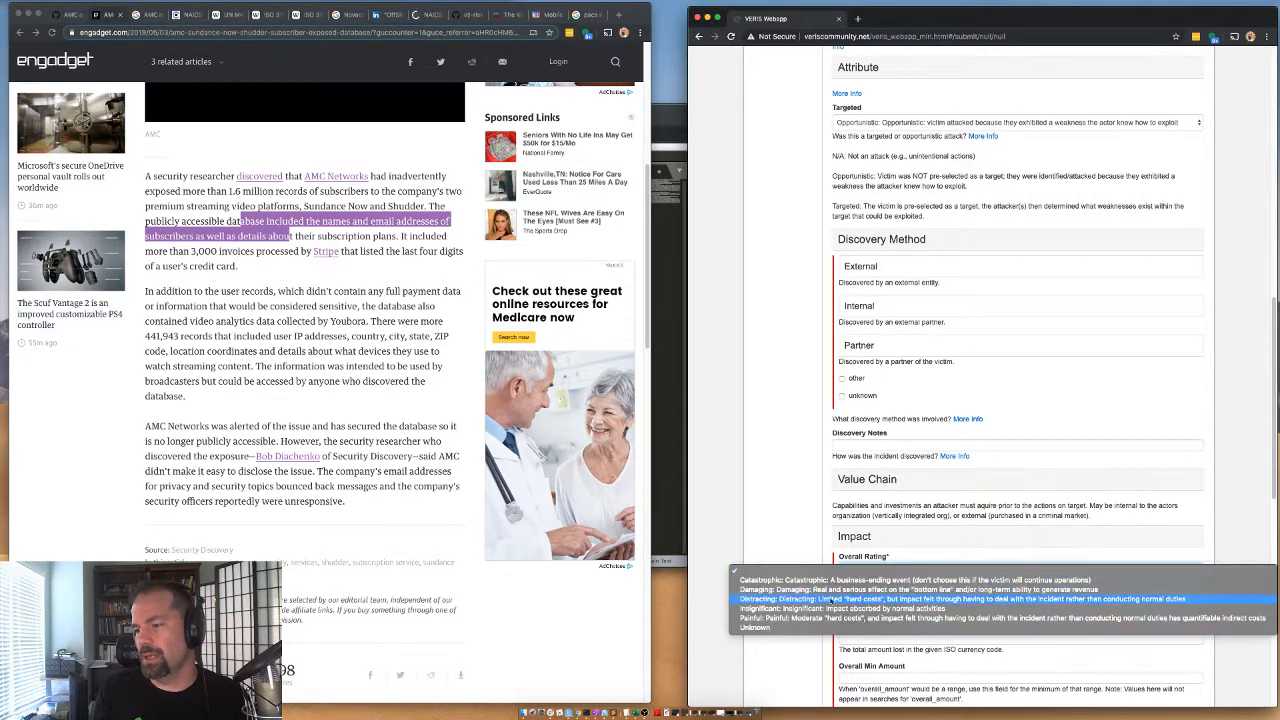
click(763, 610)
click(855, 538)
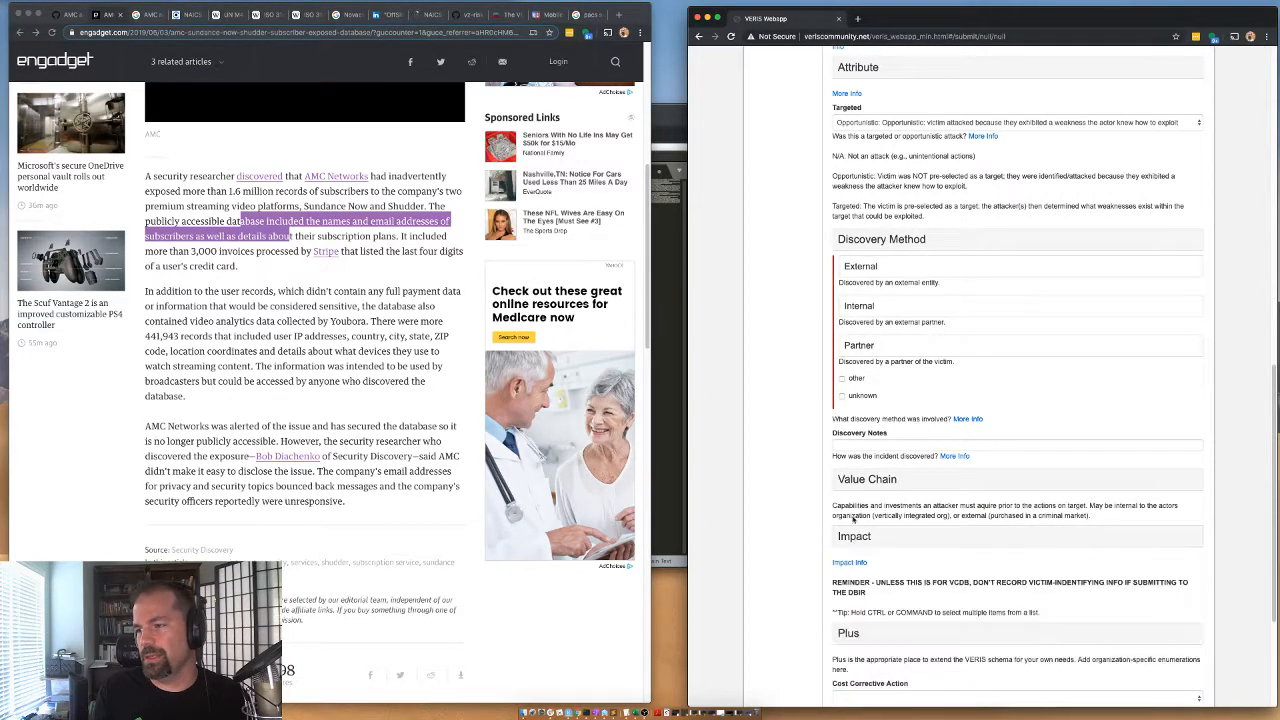
Expand the Plus section and set Sub Source to priority.
scroll(846, 482, down, 1)
scroll(846, 480, down, 2)
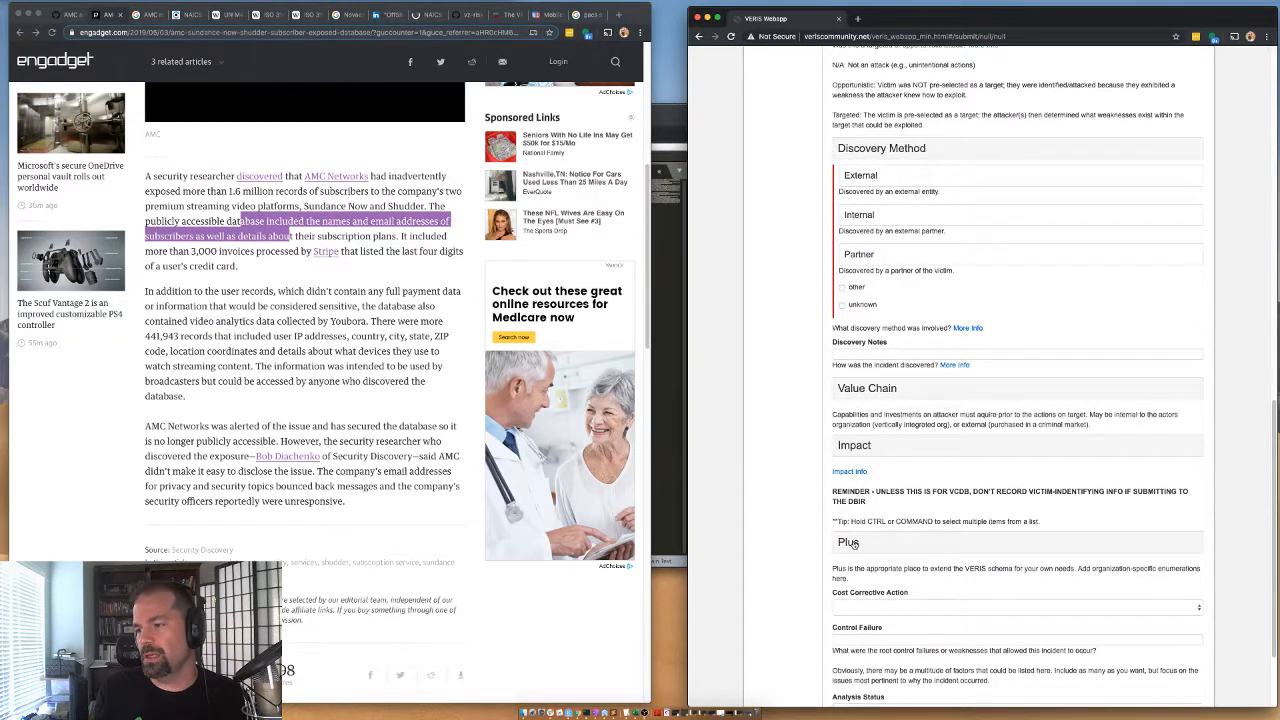
click(850, 544)
click(857, 574)
text(p)
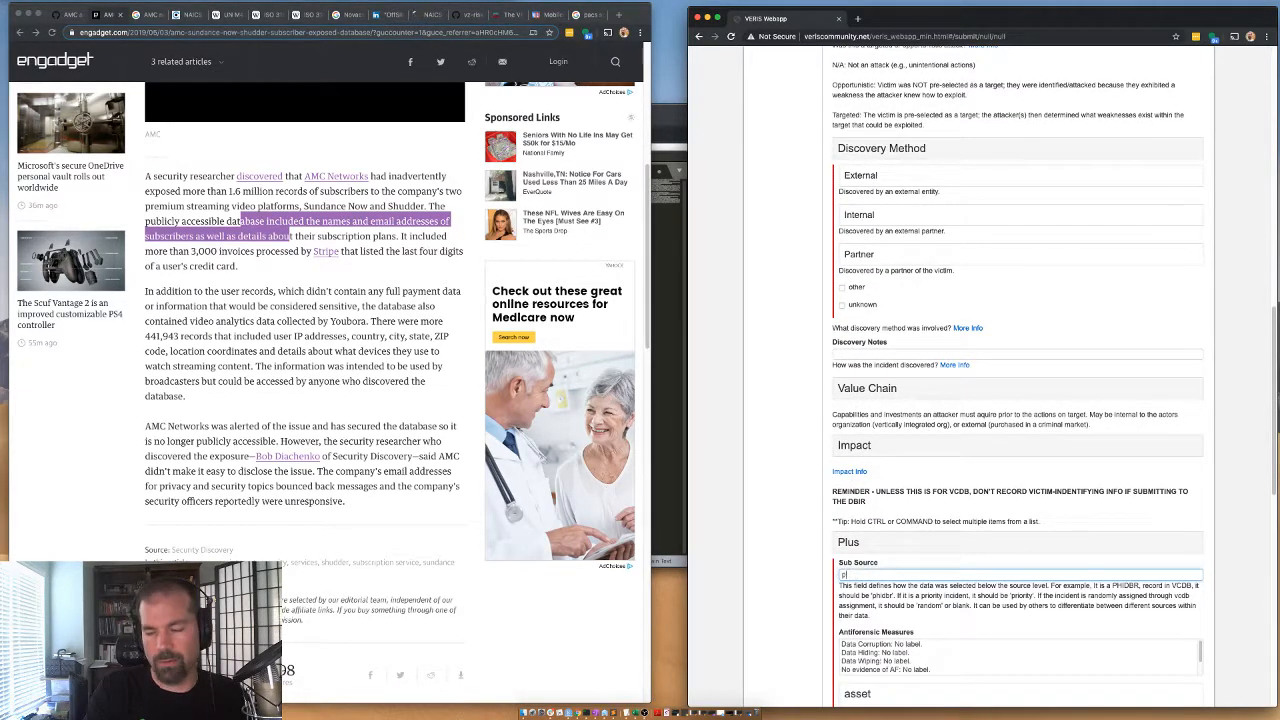
text(riority)
Fill in the event chain entry with action err, actor int, asset srv and attribute cp.
scroll(870, 655, down, 1)
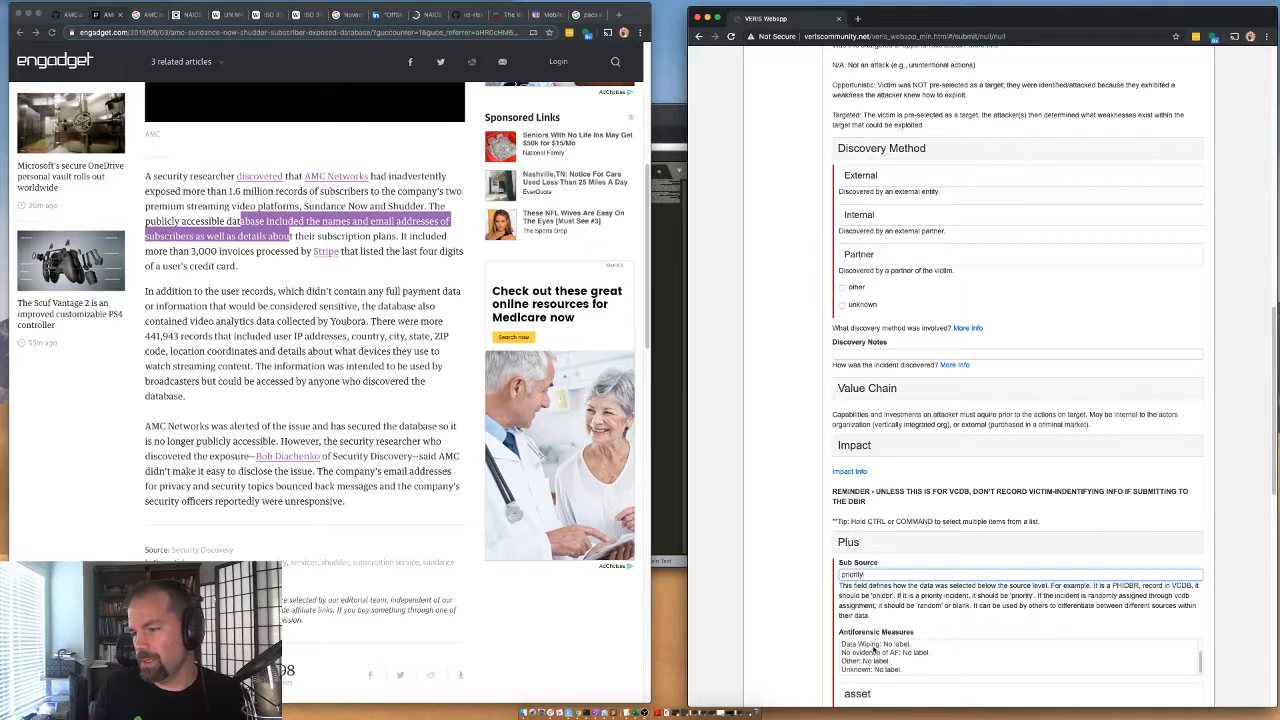
scroll(791, 598, down, 3)
scroll(791, 598, down, 2)
click(893, 591)
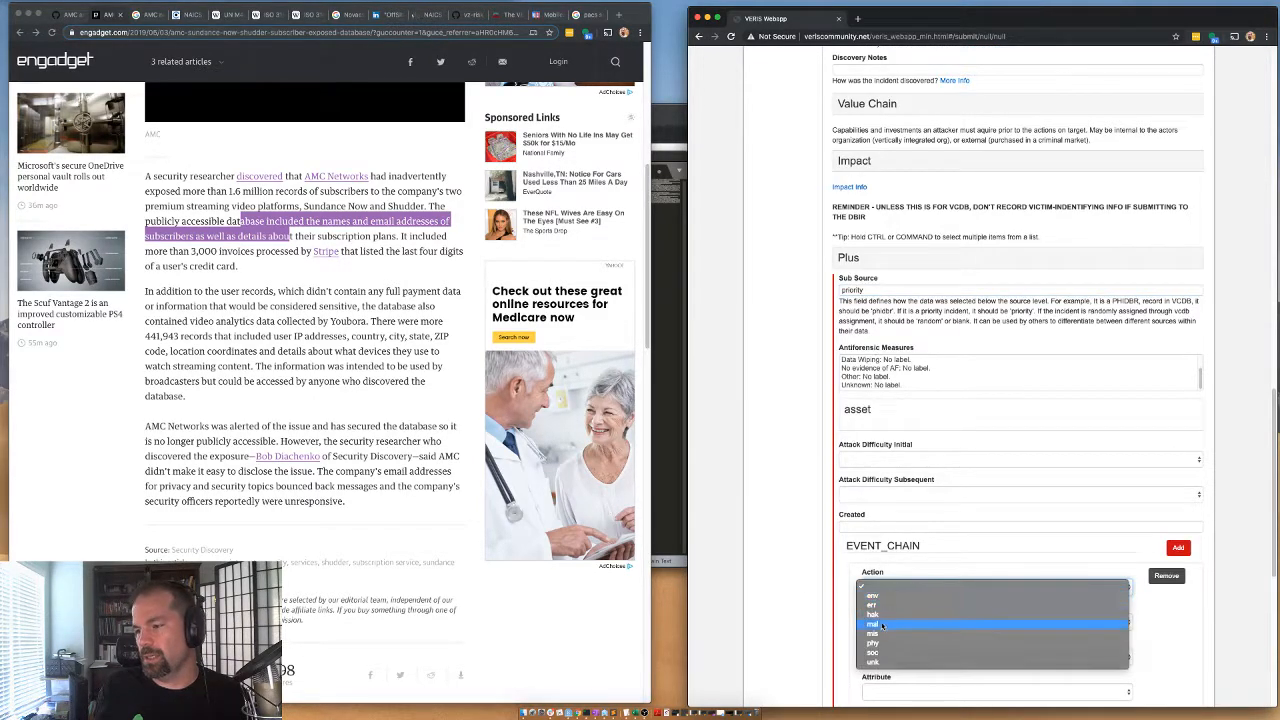
click(872, 605)
click(889, 624)
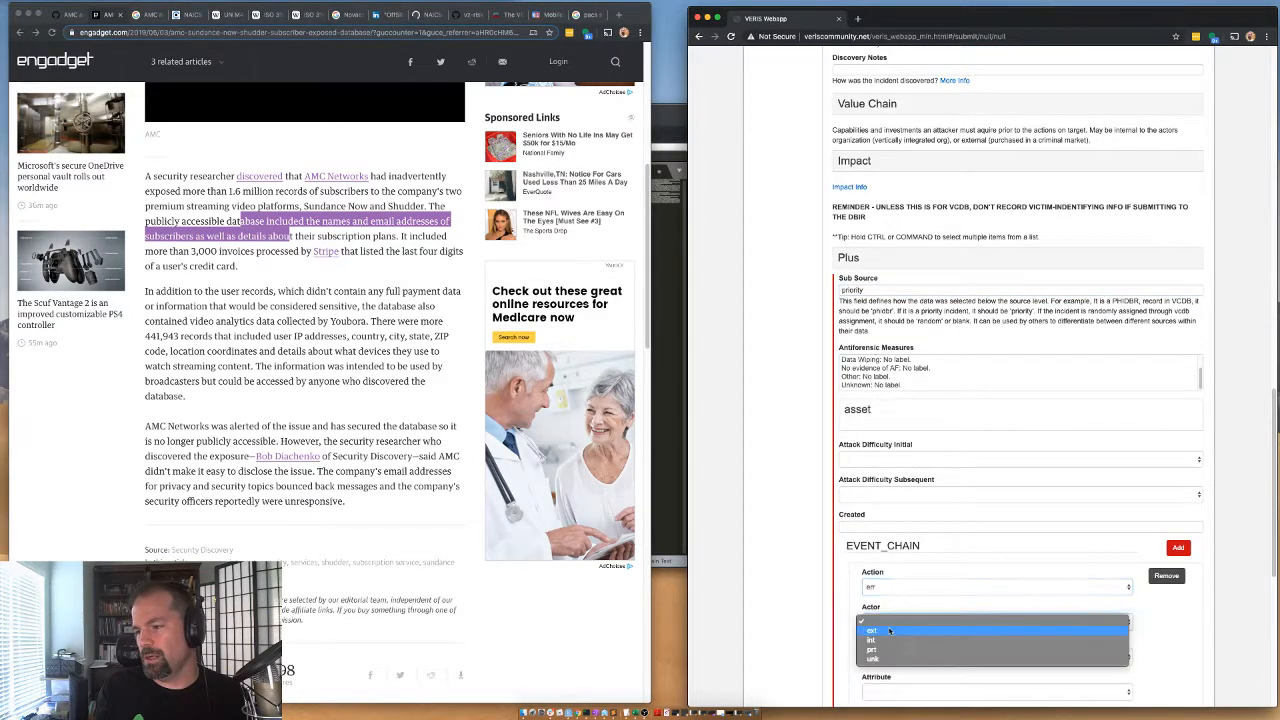
click(872, 640)
click(885, 657)
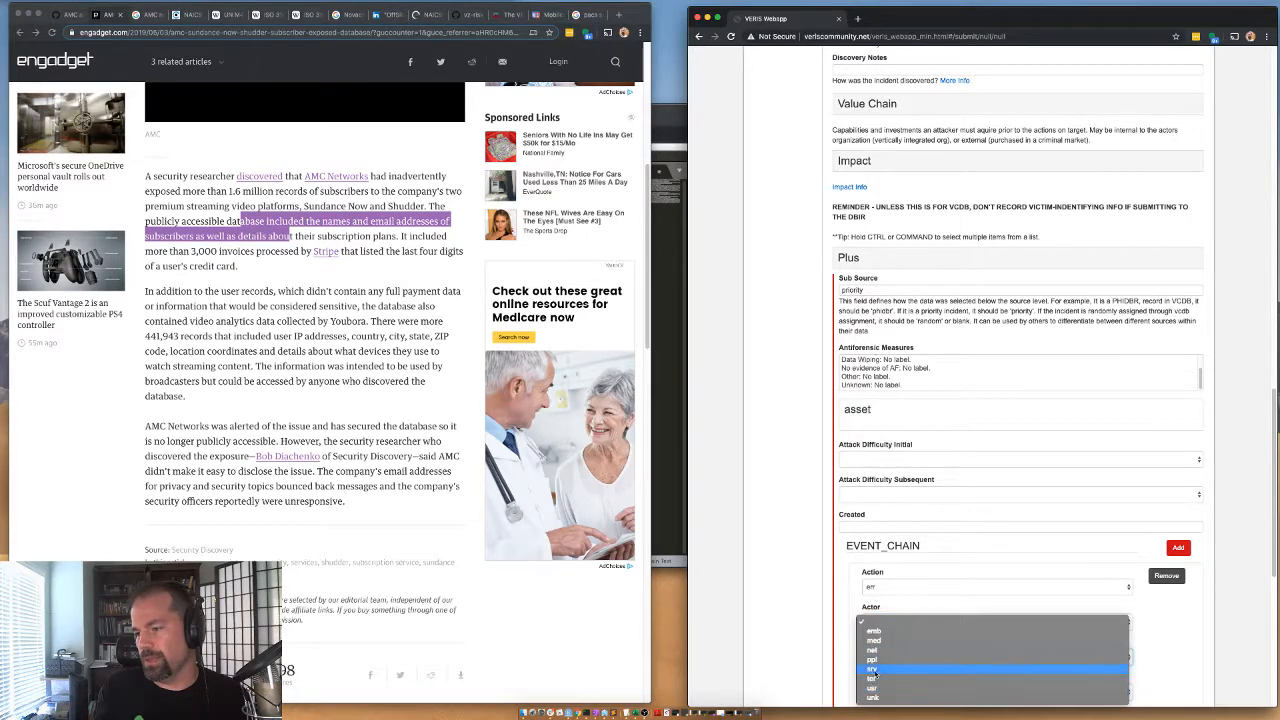
click(886, 680)
scroll(820, 626, down, 1)
scroll(820, 626, down, 2)
click(880, 629)
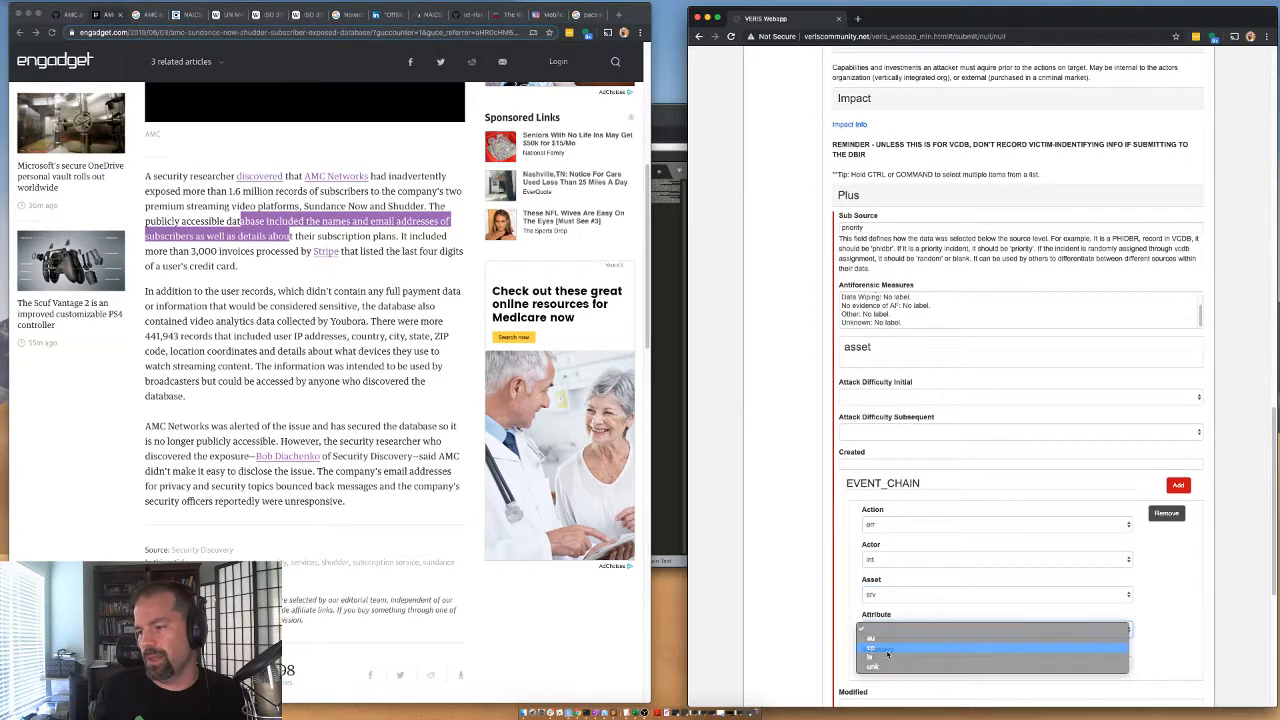
click(888, 652)
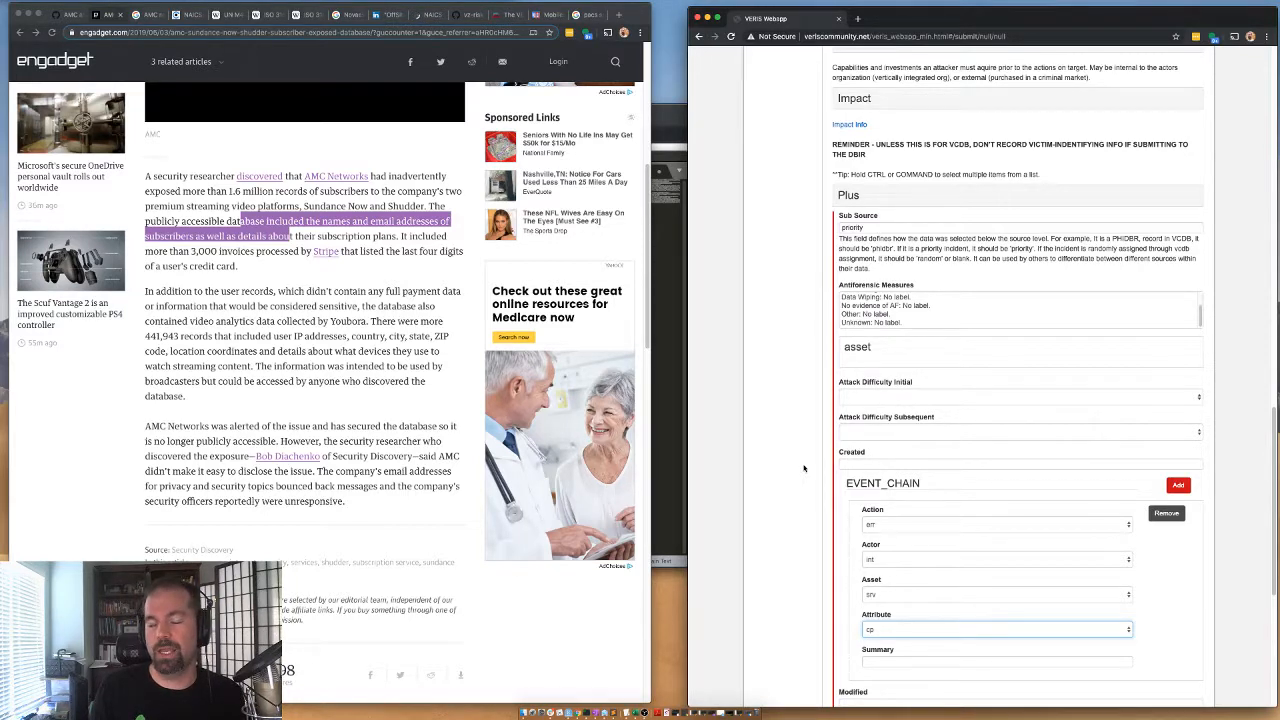
drag(919, 483, 861, 484)
click(860, 496)
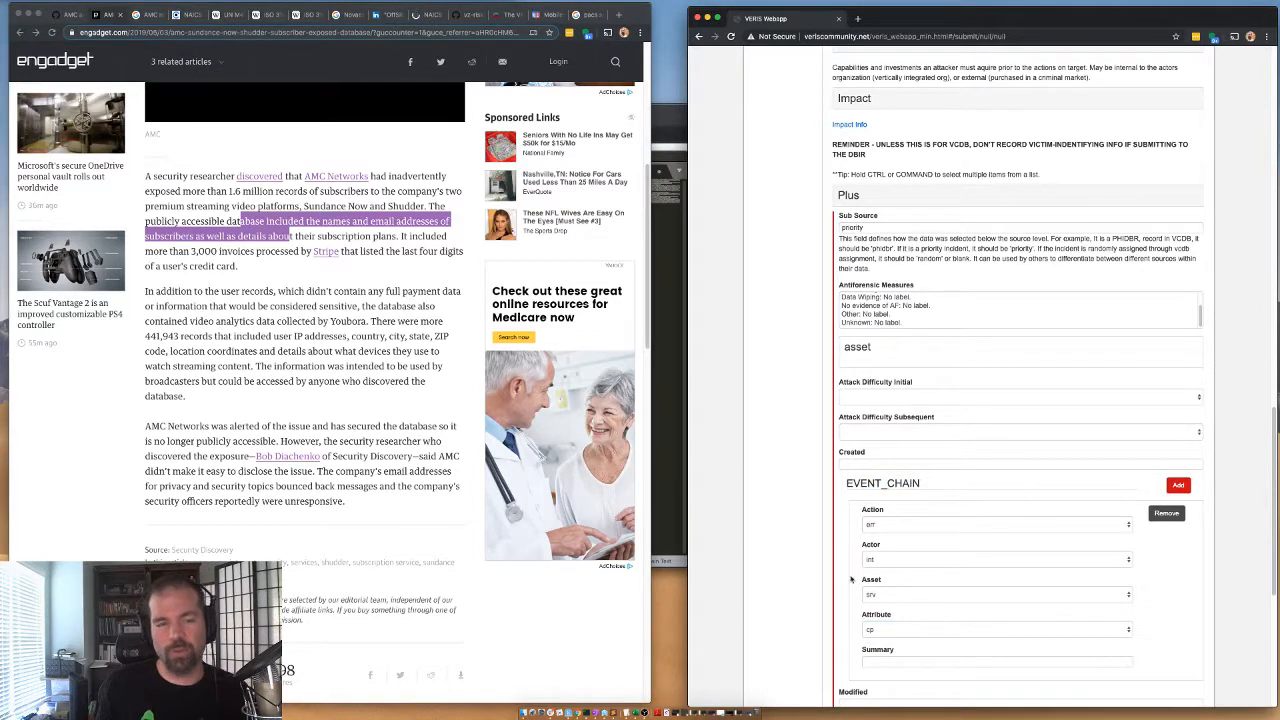
drag(868, 484, 893, 483)
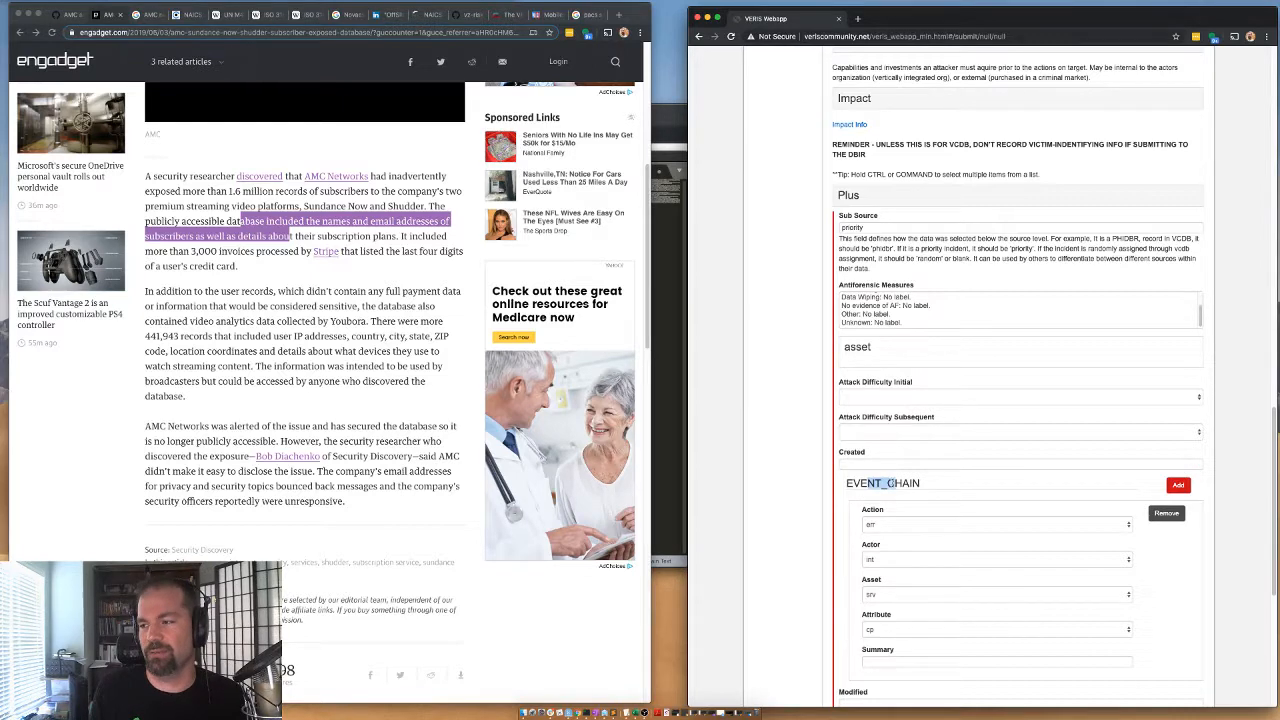
click(865, 499)
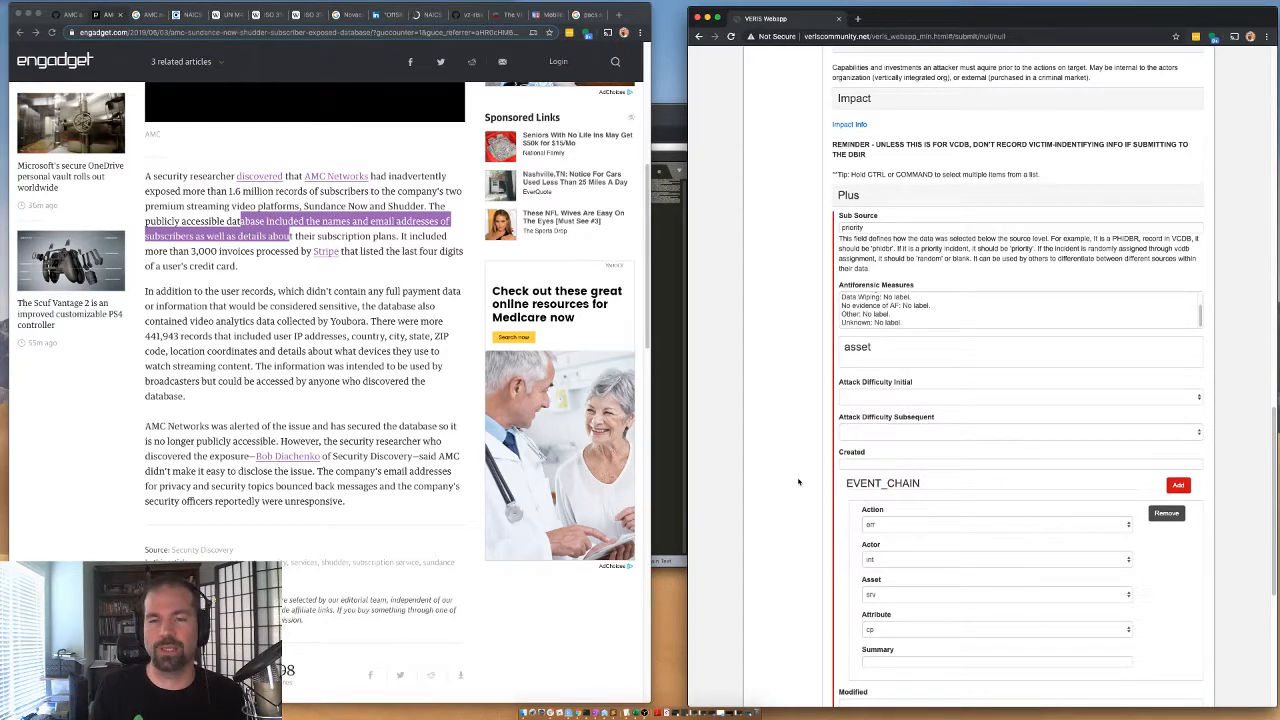
Set Analysis Status to Validated and save the incident.
scroll(798, 482, down, 2)
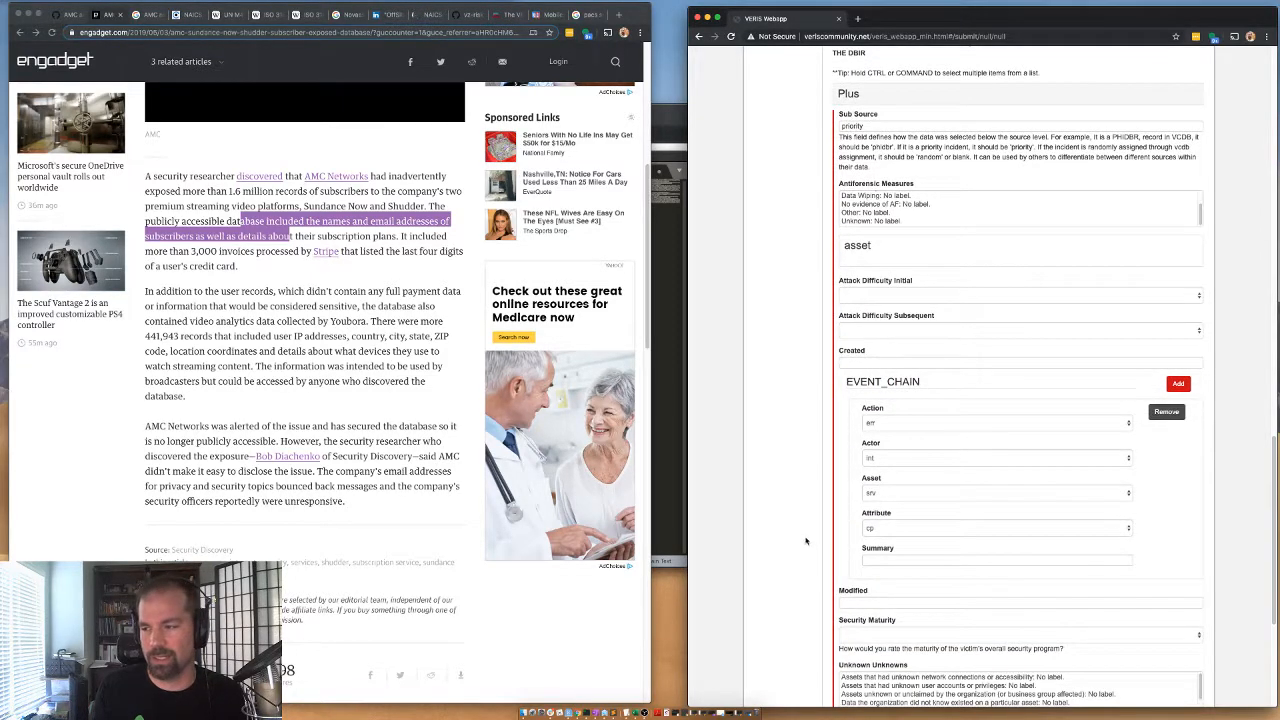
scroll(872, 393, down, 5)
click(850, 591)
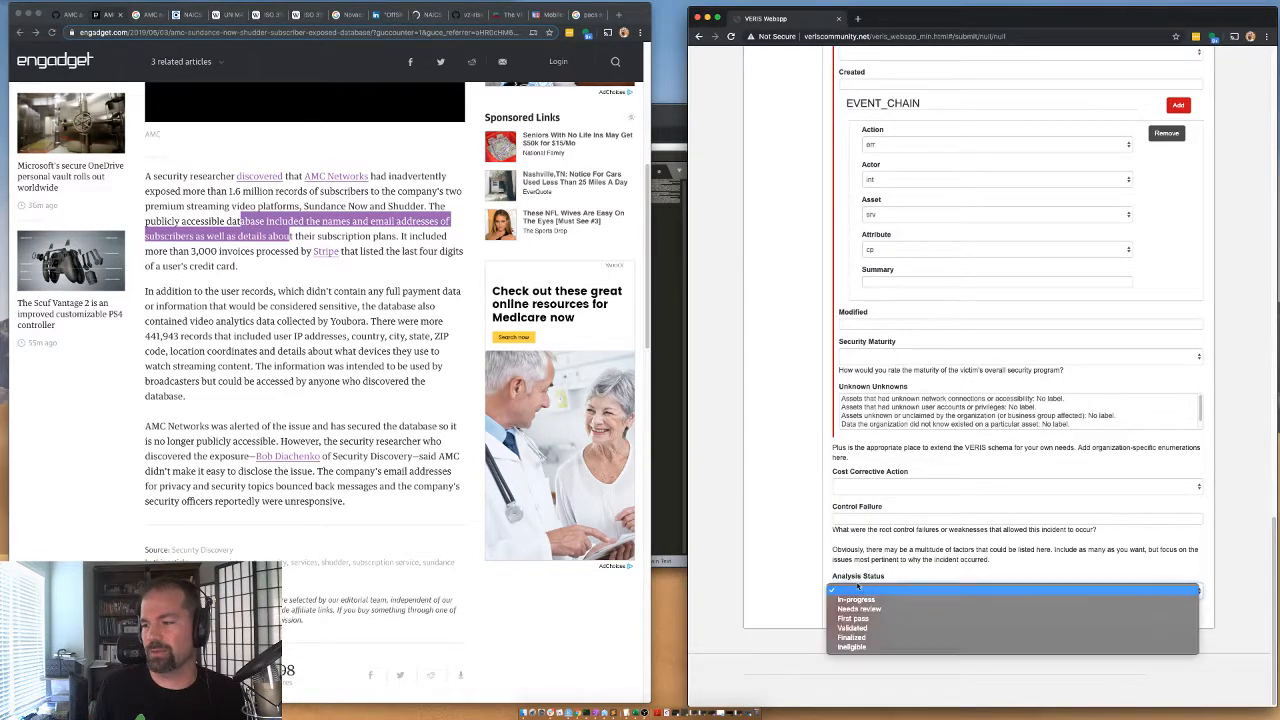
click(854, 629)
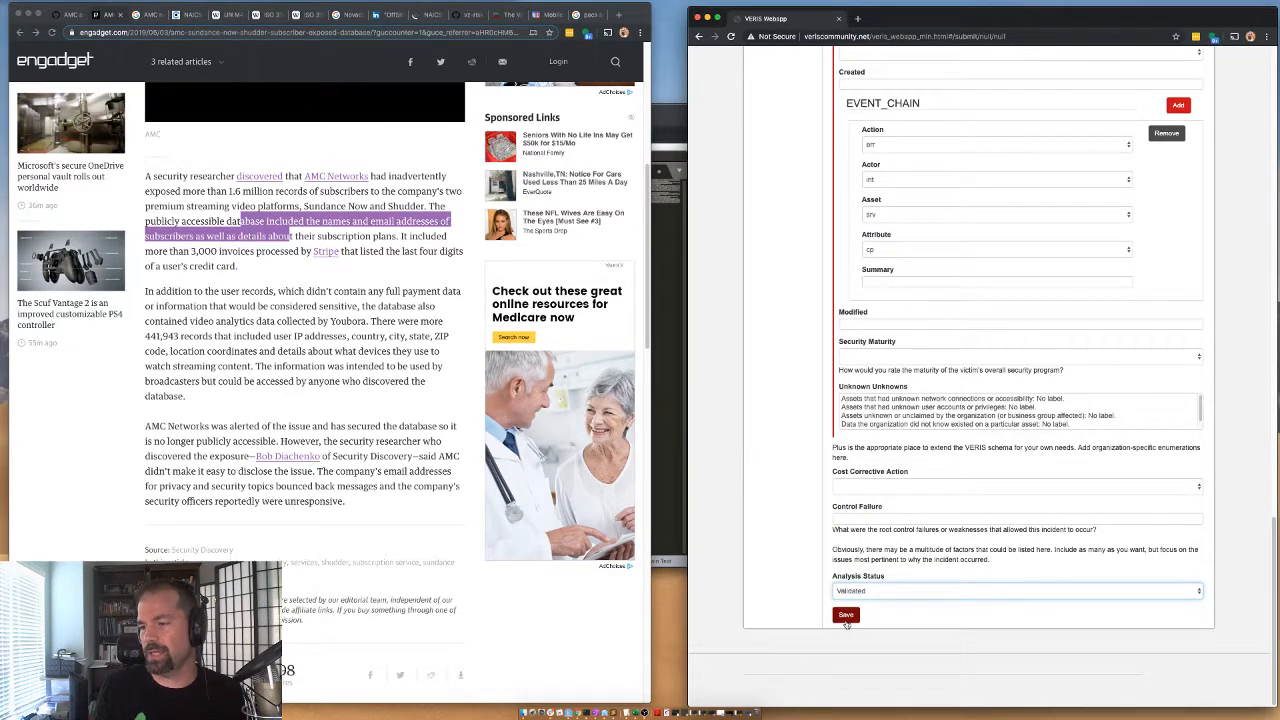
click(846, 615)
Copy the generated incident JSON into a new file in the text editor and return to the Engadget article in the browser.
drag(1115, 237, 758, 155)
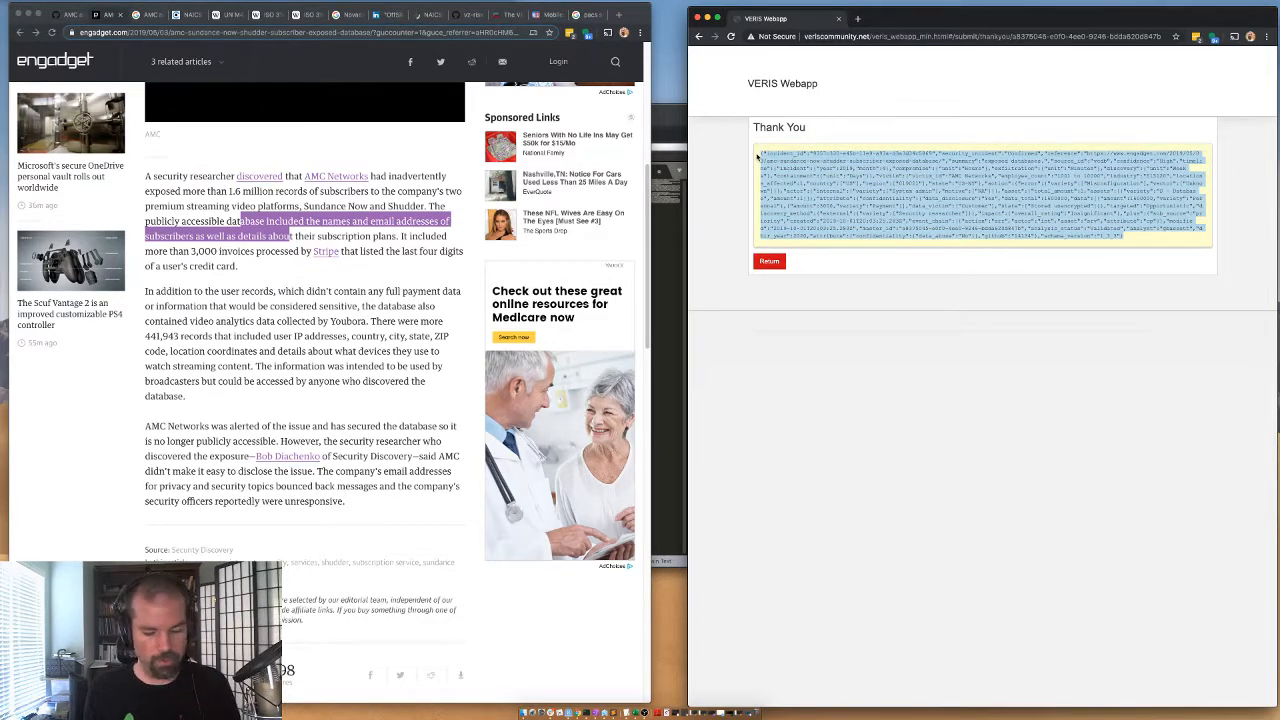
key(super+Tab)
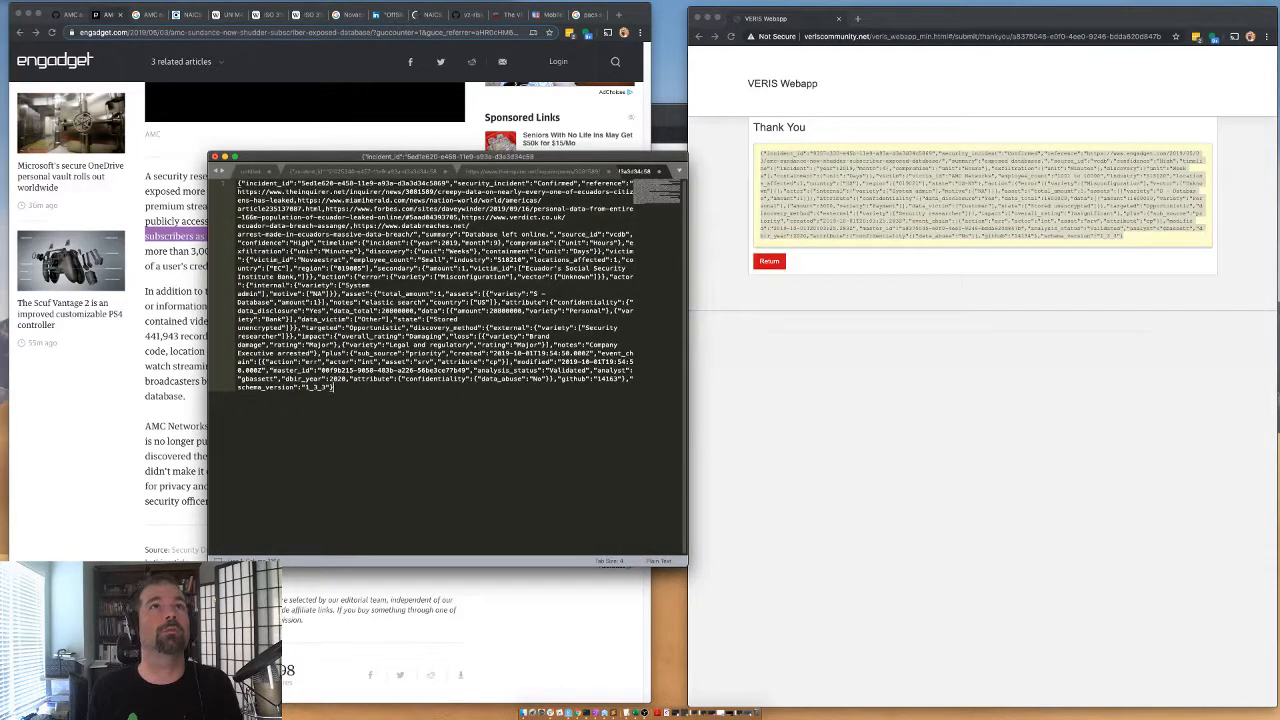
key(super+n)
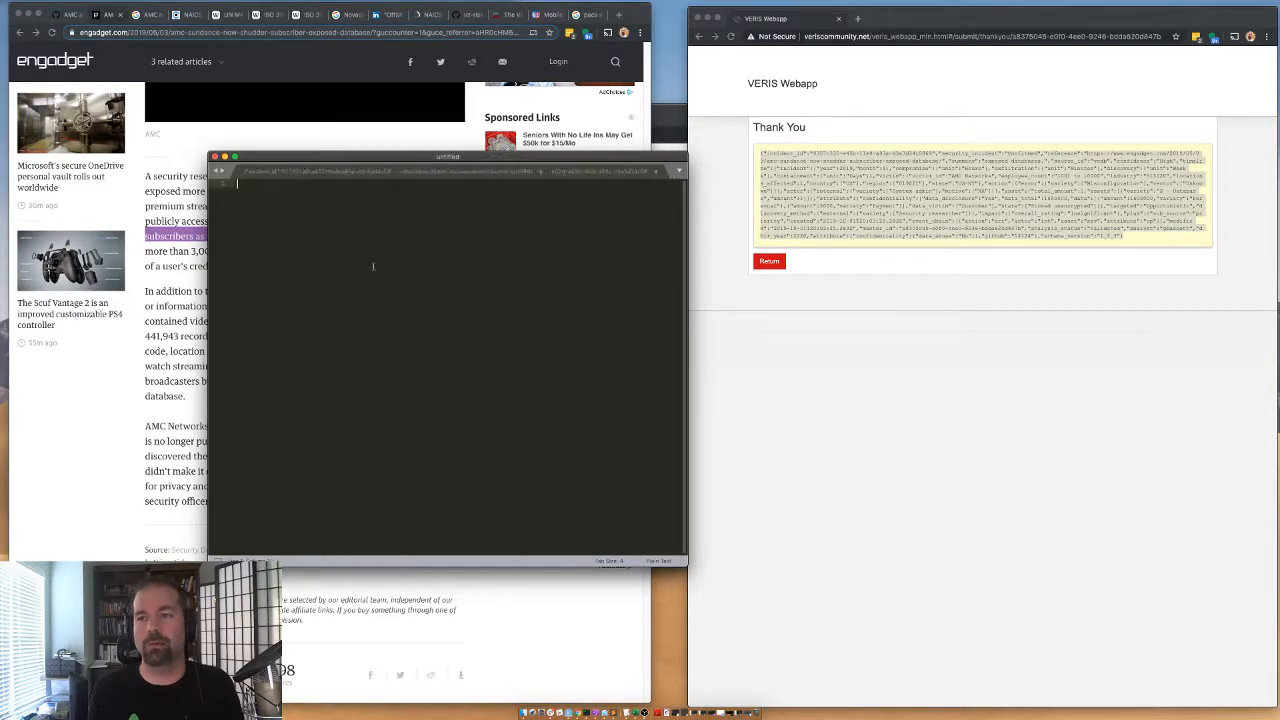
key(super+v)
click(150, 466)
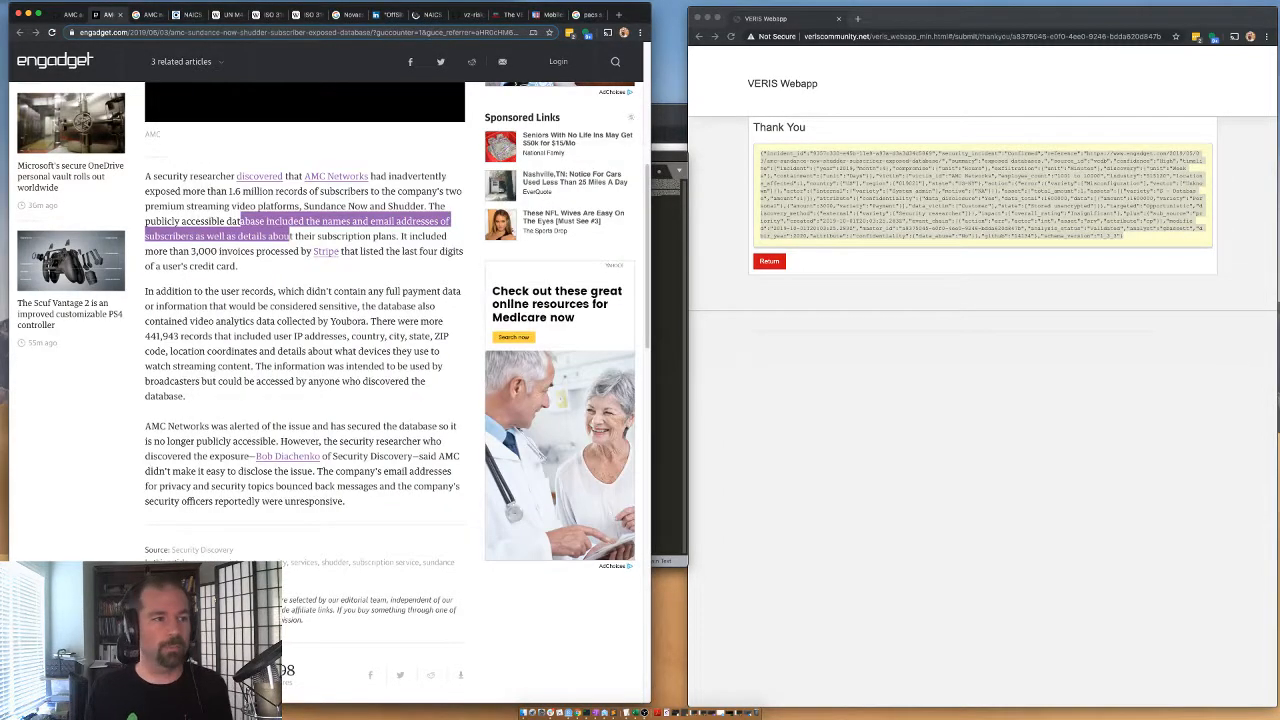